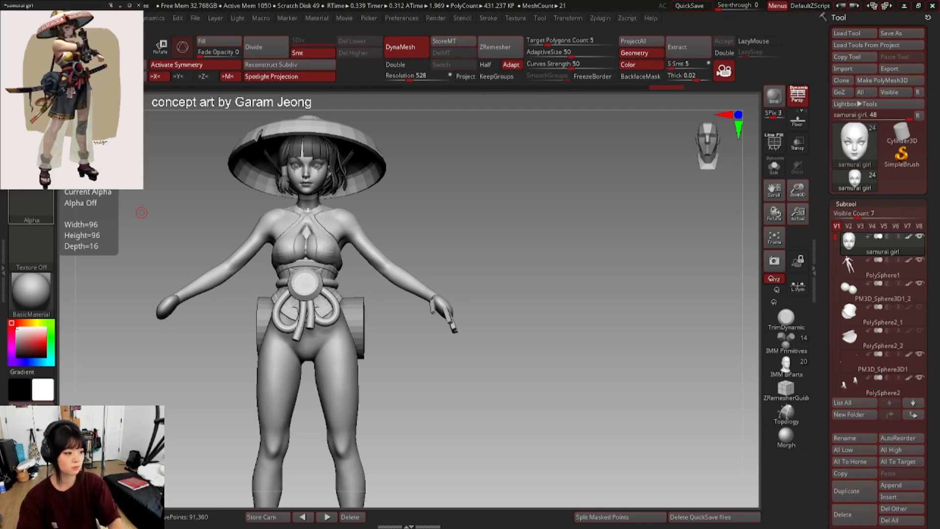
- Mask a strip along the character's upper eyelid from the inner to the outer eye corner
right_click_drag(431, 167, 360, 171)
right_click(449, 207)
right_click(397, 179)
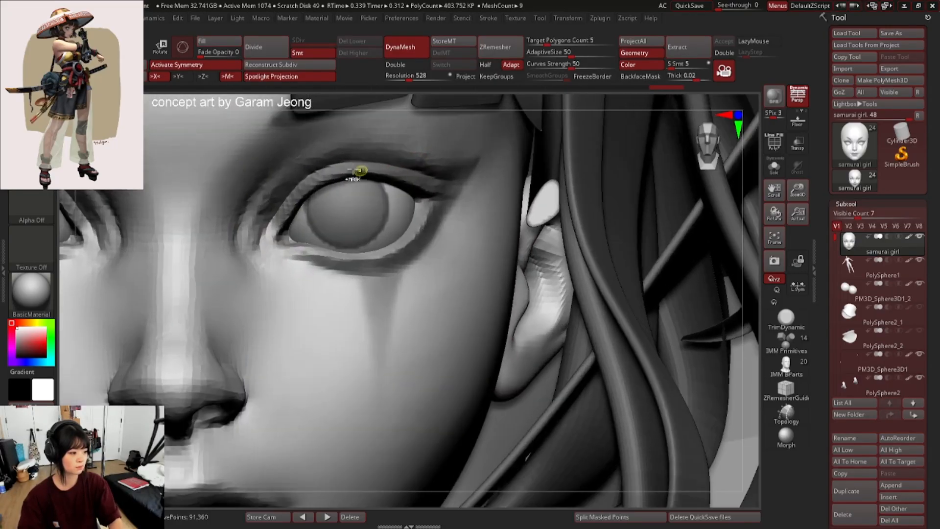
mouse_move(343, 170)
left_mouse_down()
mouse_move(304, 186)
mouse_move(275, 233)
left_mouse_up()
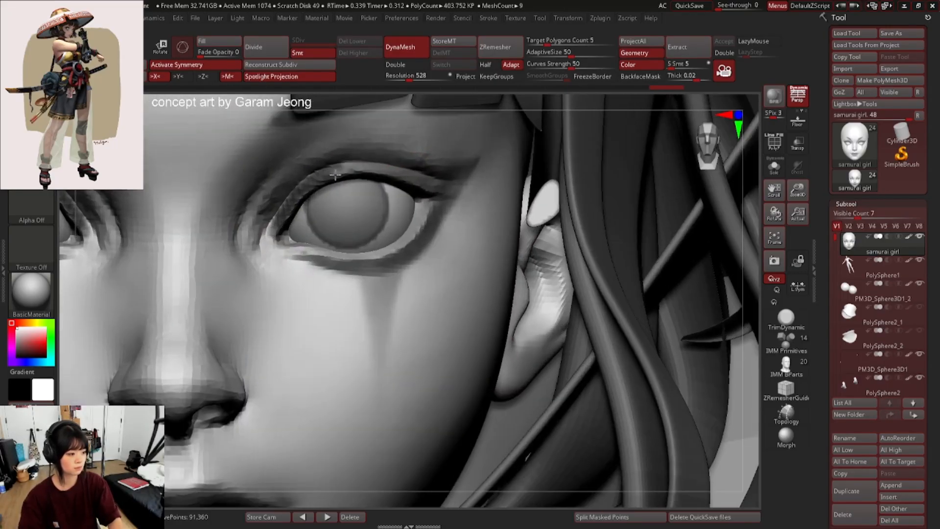
mouse_move(336, 175)
left_mouse_down()
mouse_move(408, 168)
mouse_move(397, 172)
mouse_move(447, 189)
left_mouse_up()
right_click_drag(446, 189, 432, 183)
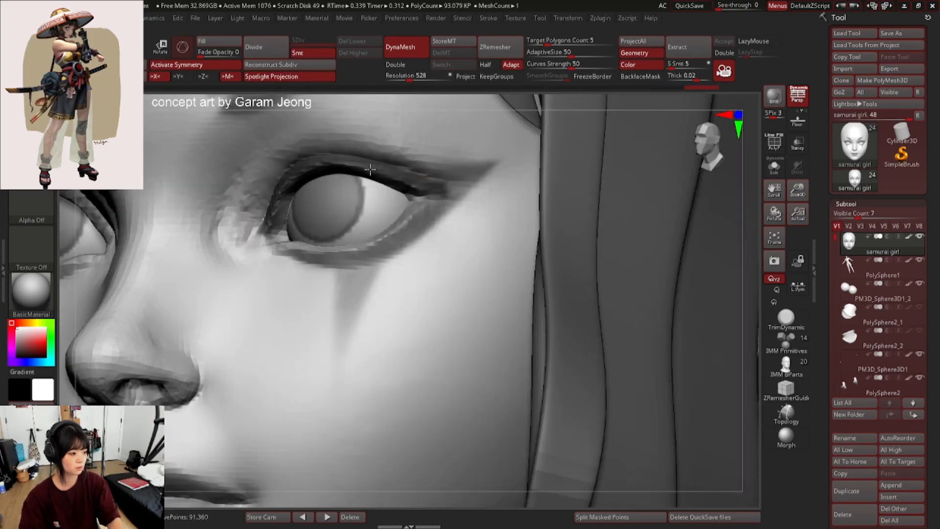
- Refine the upper-lid mask along the lash line, around the outer corner and down to the inner corner
left_click_drag(370, 169, 330, 166)
mouse_move(446, 179)
left_mouse_down("shift")
mouse_move(433, 198)
mouse_move(441, 194)
left_mouse_up("shift")
left_click_drag(454, 187, 418, 204, "shift")
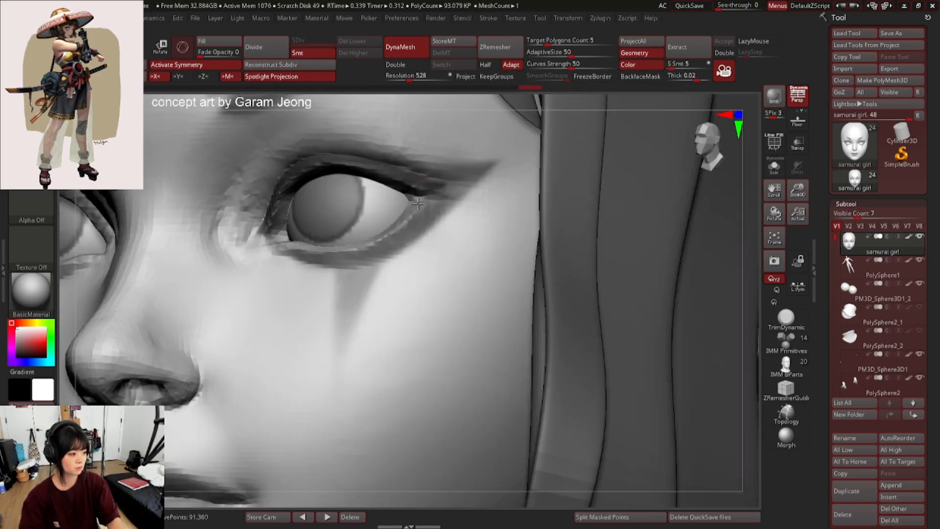
right_click_drag(466, 193, 370, 164)
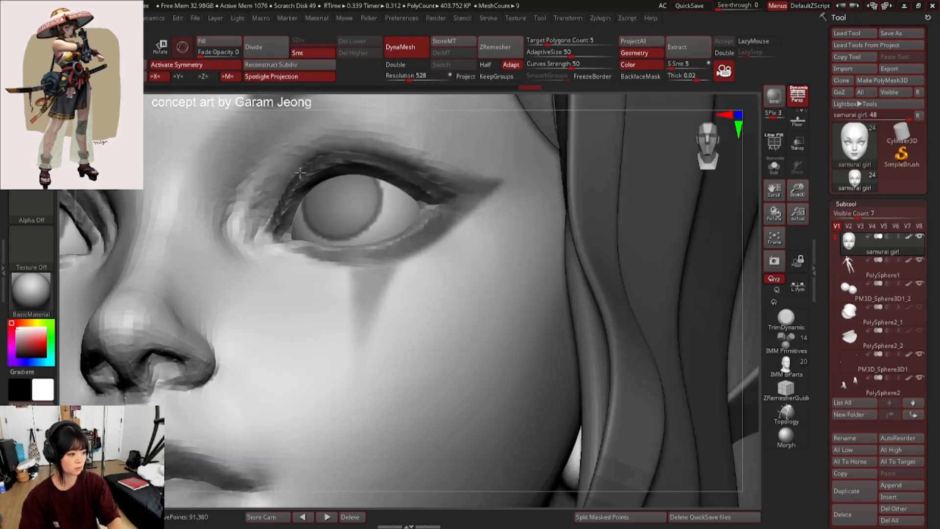
left_click_drag(300, 173, 271, 229)
right_click_drag(272, 228, 548, 174, "ctrl")
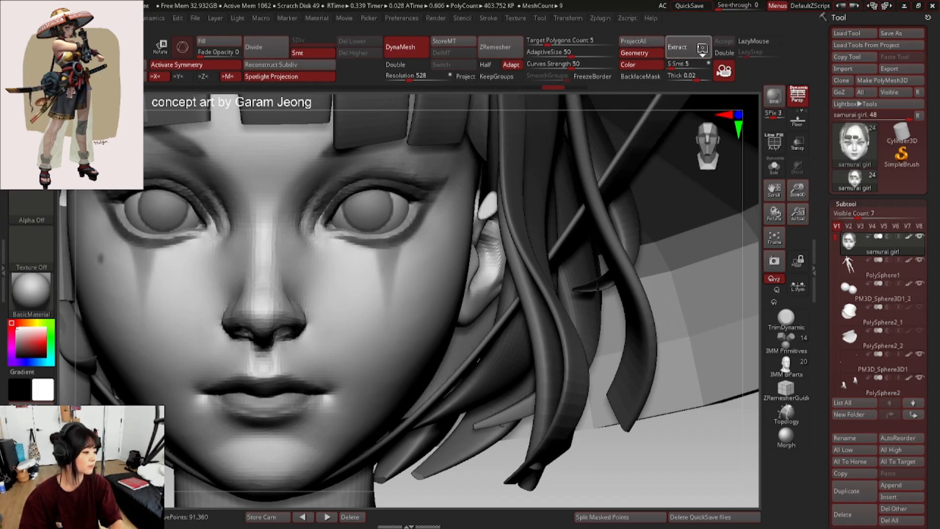
- Extract the masked upper lids as a new subtool with a thickness of 0.00294 and accept the result
left_click(702, 48)
mouse_move(695, 76)
left_mouse_down()
mouse_move(685, 79)
mouse_move(696, 78)
left_mouse_up()
left_click(774, 162)
right_click_drag(412, 212, 377, 208)
right_click_drag(435, 142, 459, 189, "ctrl")
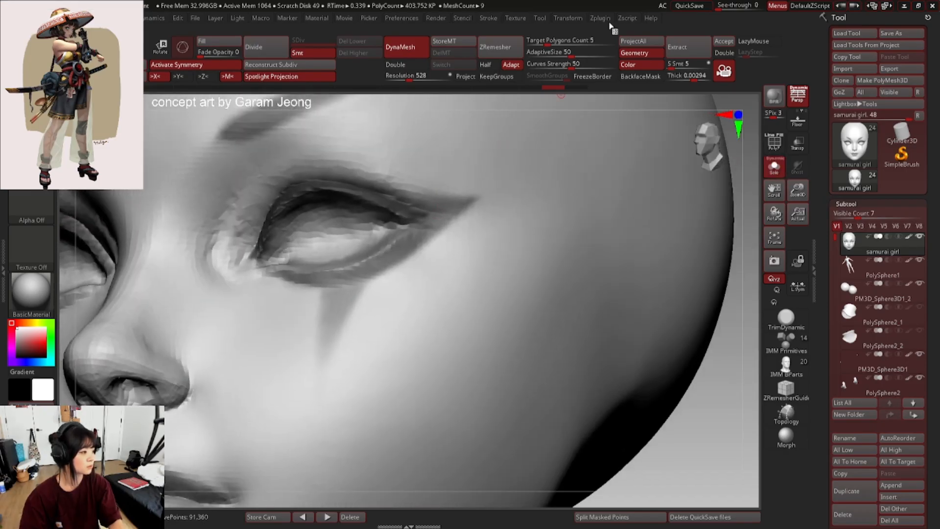
left_click(686, 49)
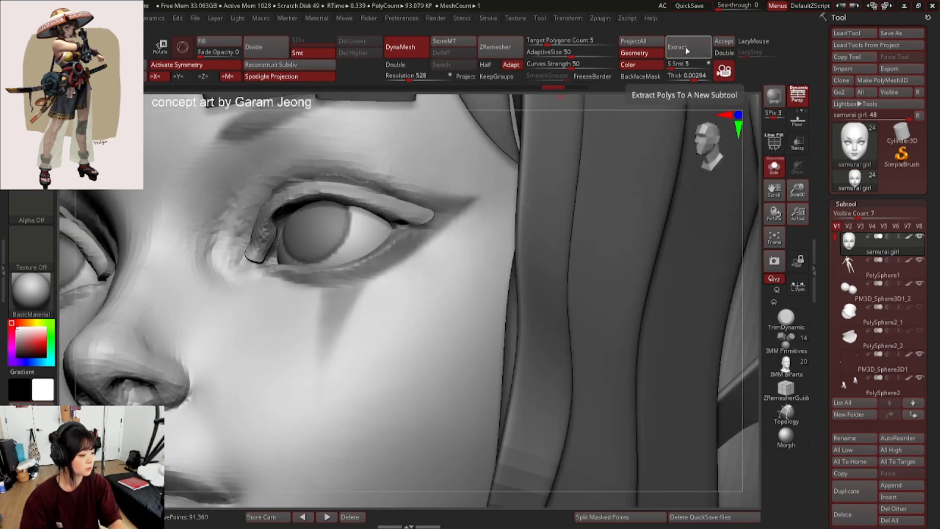
left_click(724, 41)
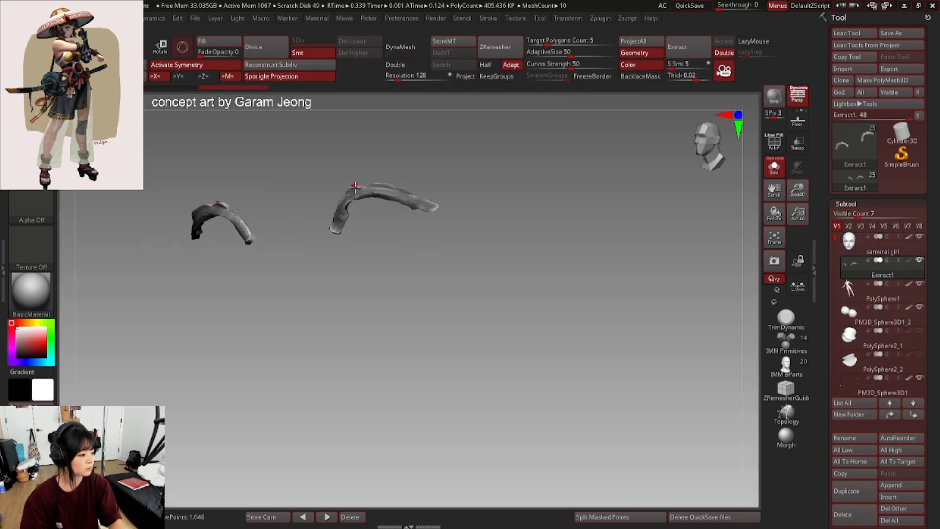
- Switch to the Move brush on the extracted lash strips and reduce its draw size to about 10.5
right_click_drag(355, 186, 413, 197, "shift")
key("b")
key("m")
key("v")
key("space")
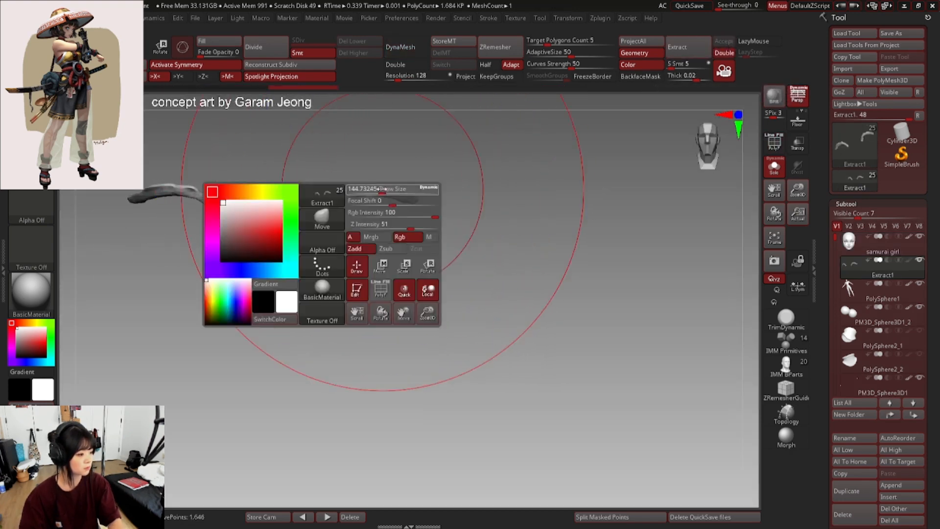
left_click_drag(382, 189, 374, 196)
right_click_drag(385, 193, 428, 193, "ctrl")
key("space")
key("ctrl+z")
left_click_drag(431, 190, 387, 191)
key("space")
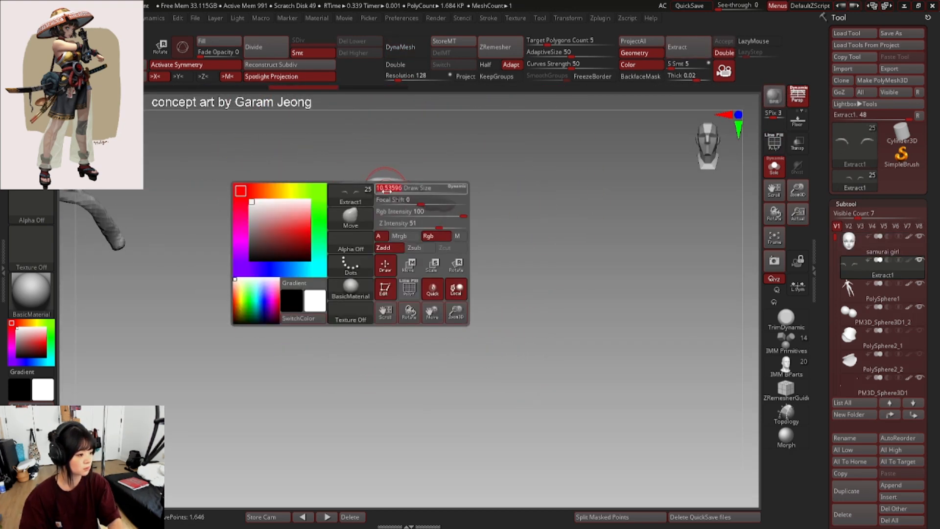
- Try reshaping the lash strip with the Move brush, then undo the last changes
right_click_drag(387, 184, 398, 162, "ctrl")
left_click_drag(387, 181, 391, 175)
right_click_drag(453, 183, 432, 181, "ctrl")
left_click_drag(294, 223, 288, 218)
mouse_move(343, 194)
right_mouse_down()
mouse_move(487, 185)
mouse_move(420, 199)
mouse_move(445, 210)
mouse_move(443, 201)
mouse_move(363, 215)
right_mouse_up()
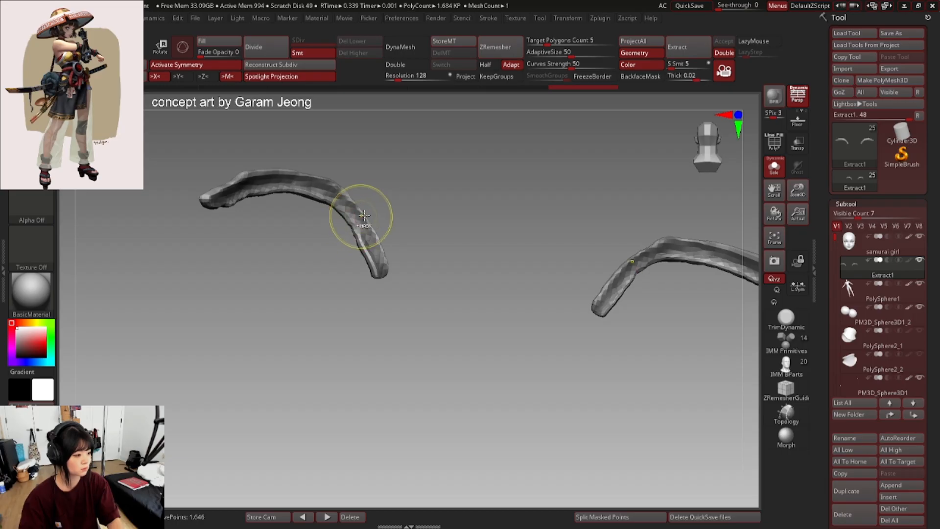
key("ctrl+z")
key("ctrl+z")
key("ctrl+z")
key("ctrl+z")
key("ctrl+z")
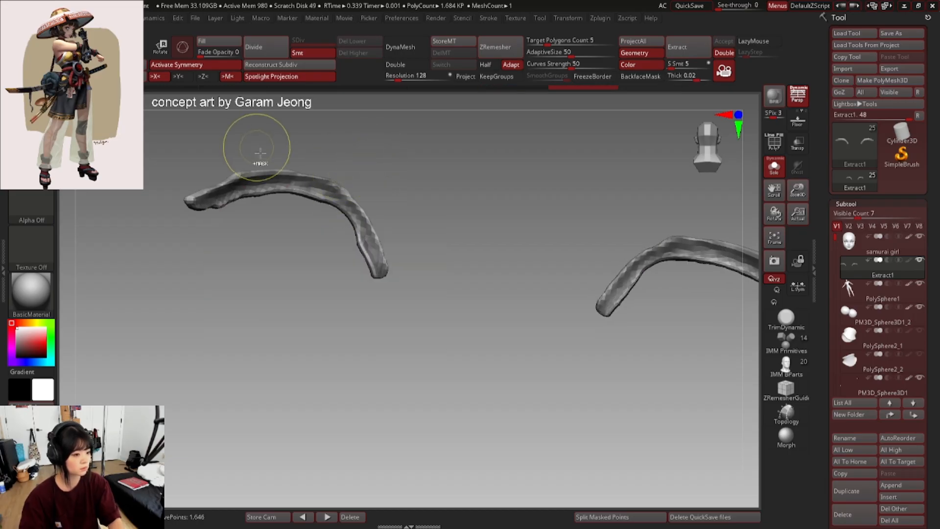
- Choose the MaskLasso brush and try lasso masks over the lash strip, undoing the stray stroke between them
key("b")
key("m")
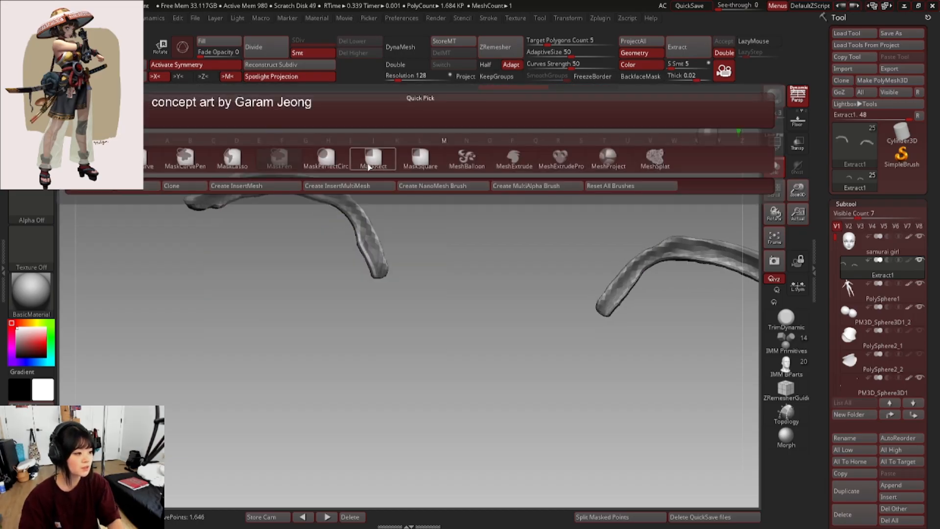
left_click(238, 161)
mouse_move(365, 224)
left_mouse_down("ctrl")
mouse_move(195, 112)
mouse_move(195, 147)
left_mouse_up("ctrl")
mouse_move(357, 244)
left_mouse_down()
mouse_move(348, 215)
mouse_move(328, 208)
mouse_move(247, 215)
left_mouse_up()
key("ctrl+z")
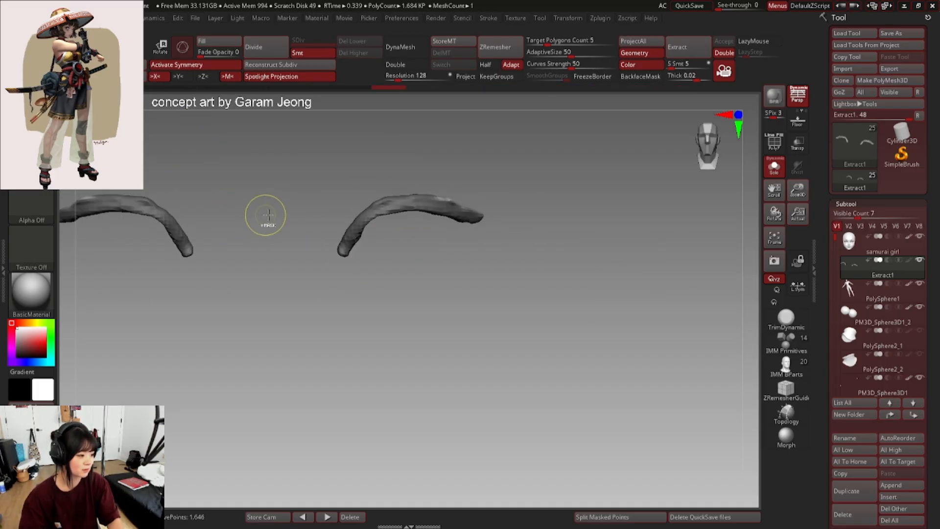
mouse_move(400, 249)
left_mouse_down("ctrl")
mouse_move(441, 243)
mouse_move(338, 191)
left_mouse_up("ctrl")
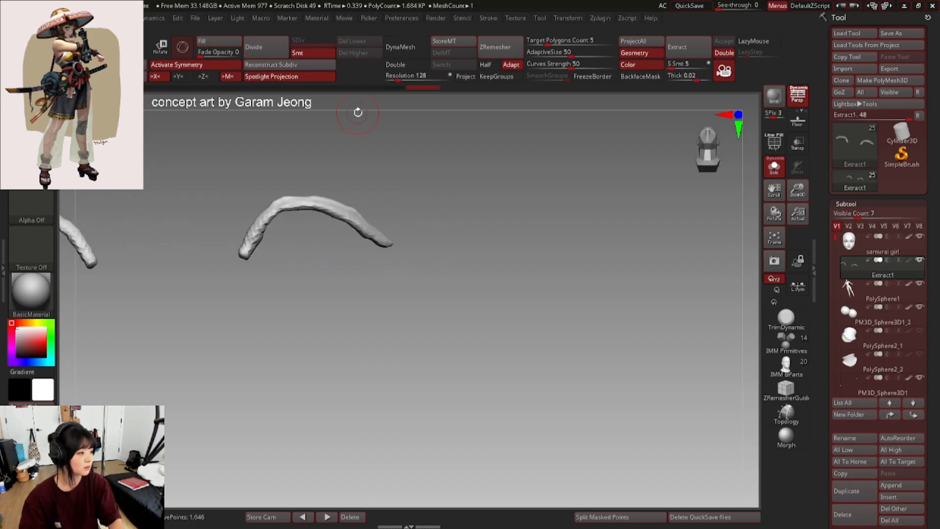
- ZRemesh the lash strips with a target polygons count of 2.33055 and inspect the wireframe
left_click(492, 48)
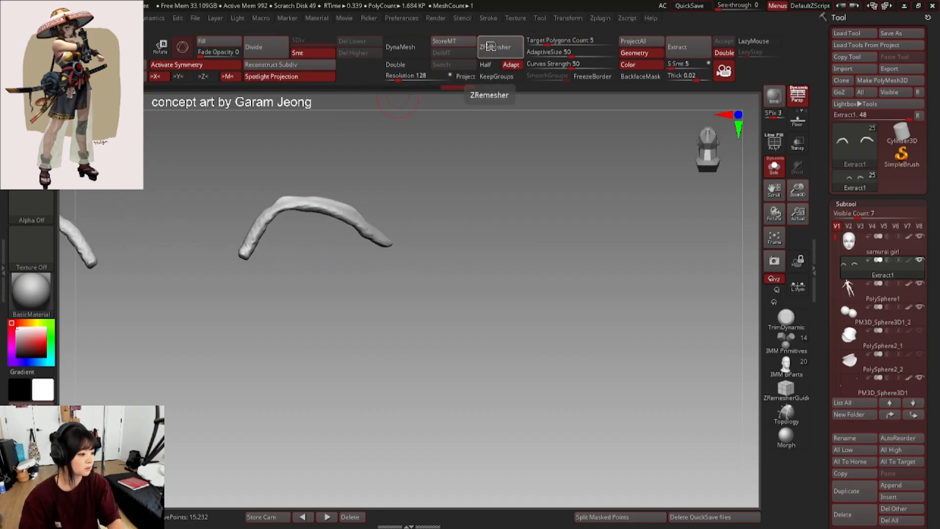
left_click(542, 42)
left_click_drag(542, 43, 539, 42)
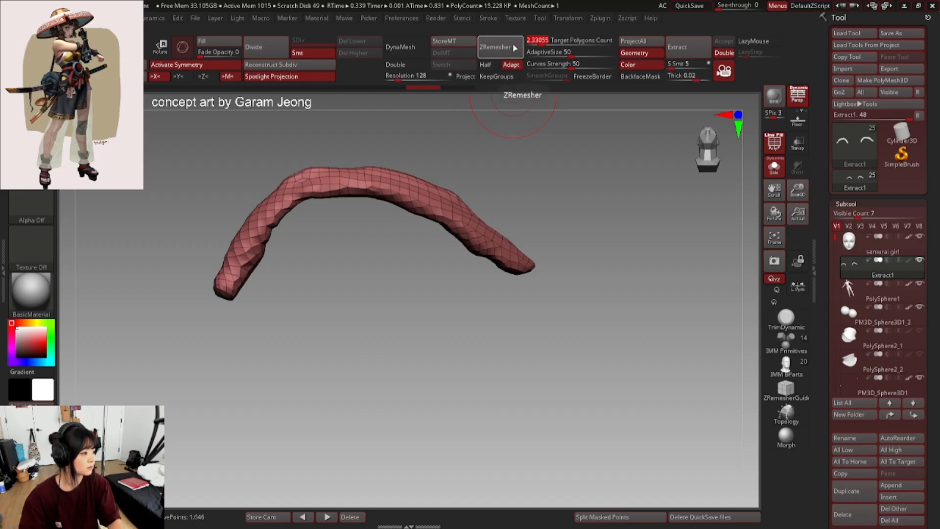
left_click(514, 46)
right_click_drag(491, 190, 374, 182, "alt")
right_click_drag(390, 179, 388, 181, "ctrl")
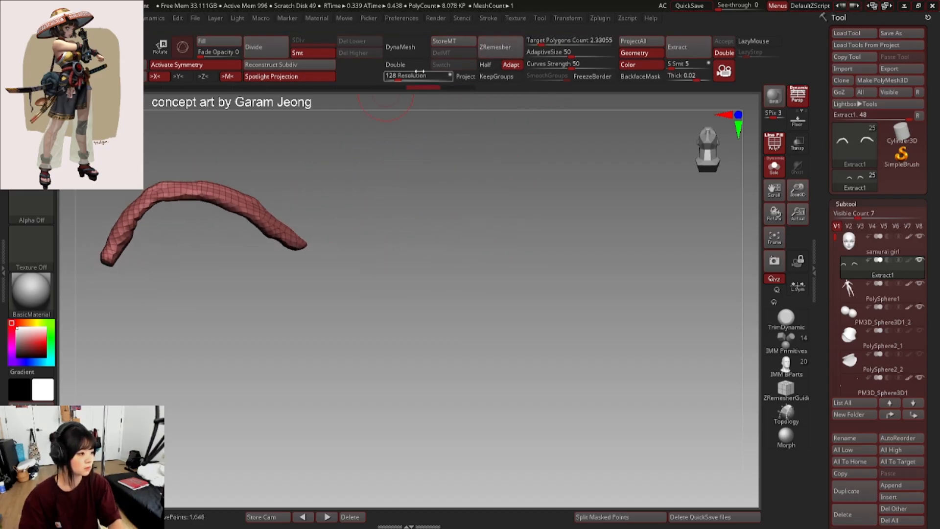
- Undo the DynaMesh made at resolution 128 and DynaMesh the lash strips at a resolution of 680
left_click(409, 53)
right_click_drag(284, 168, 335, 149, "alt")
key("ctrl+z")
left_click_drag(401, 74, 413, 76)
left_click(400, 46)
right_click_drag(454, 153, 538, 141, "alt")
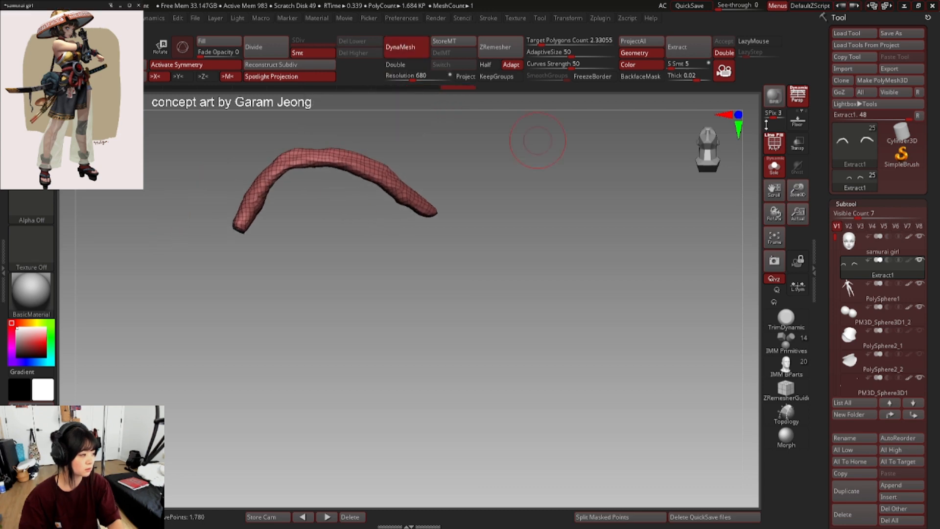
- Show the full head again, raise the DynaMesh resolution to 1616 and try to remesh the lash strips
left_click(775, 167)
left_click(426, 76)
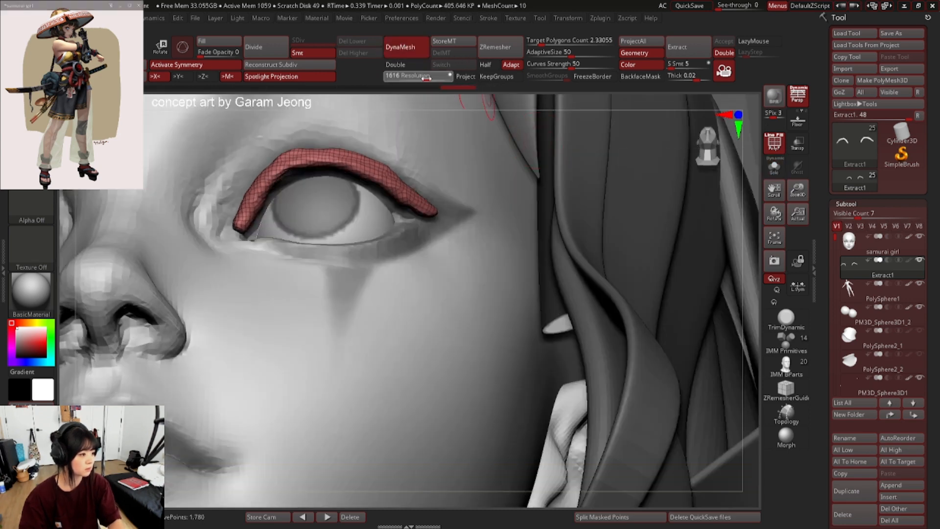
right_click_drag(341, 129, 393, 103, "ctrl")
left_click_drag(522, 446, 552, 471, "ctrl")
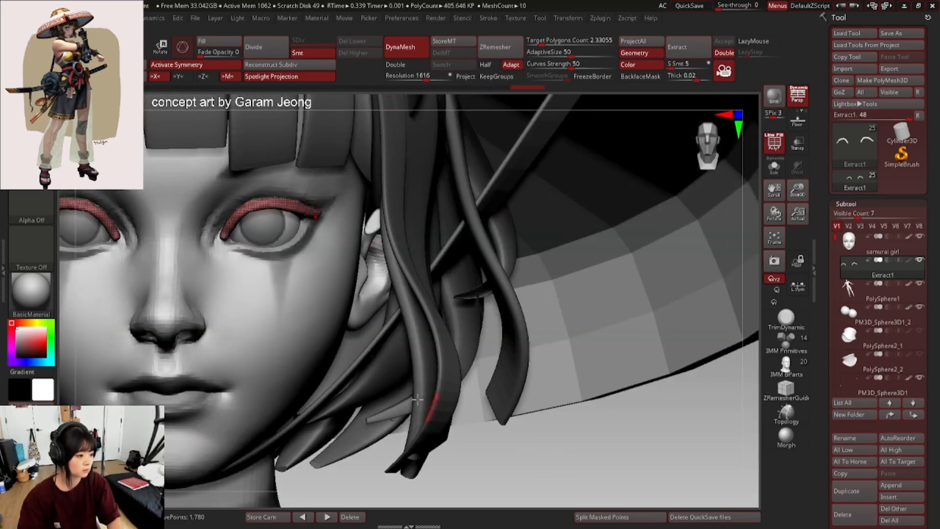
- Pull the lash strip's outer end slightly outward with the Move brush and update its DynaMesh
right_click_drag(298, 199, 259, 191, "ctrl")
left_click_drag(337, 217, 349, 216)
right_click_drag(353, 222, 416, 286, "ctrl")
left_click_drag(525, 436, 553, 476, "ctrl")
right_click_drag(553, 476, 431, 225, "ctrl")
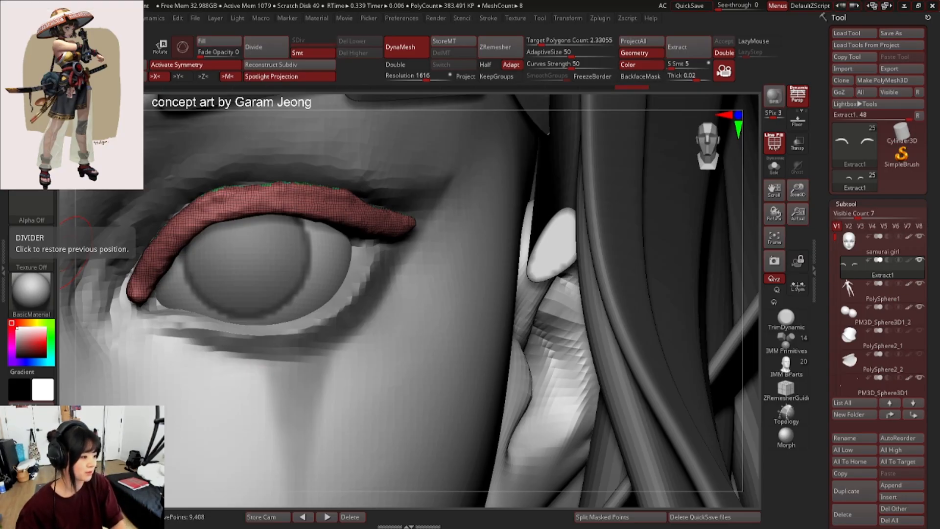
- Reshape the lash strip's lower edge and inner half to follow the eyelid curve, adjusting the brush size between strokes
right_click_drag(235, 221, 293, 191, "alt")
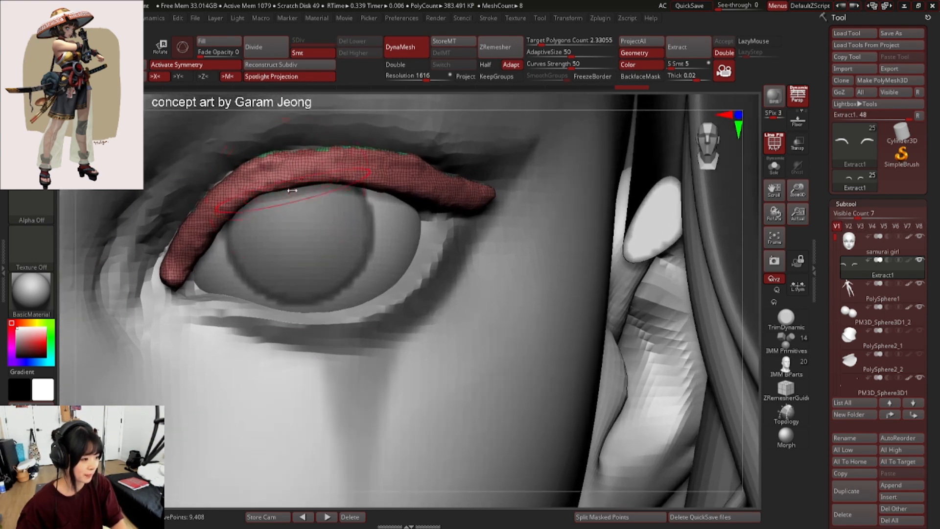
key("space")
left_click_drag(239, 213, 253, 199)
key("space")
mouse_move(287, 170)
left_mouse_down()
mouse_move(222, 194)
mouse_move(173, 258)
left_mouse_up()
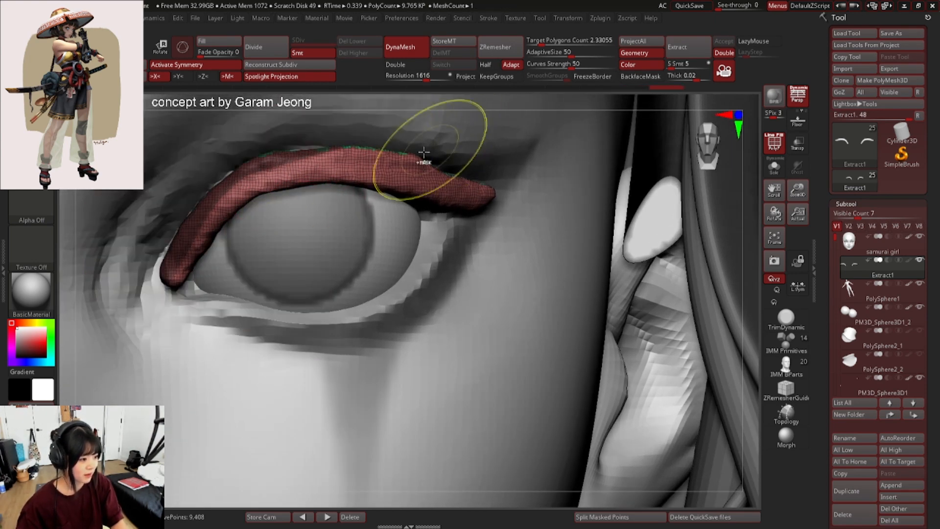
left_click_drag(254, 196, 261, 190)
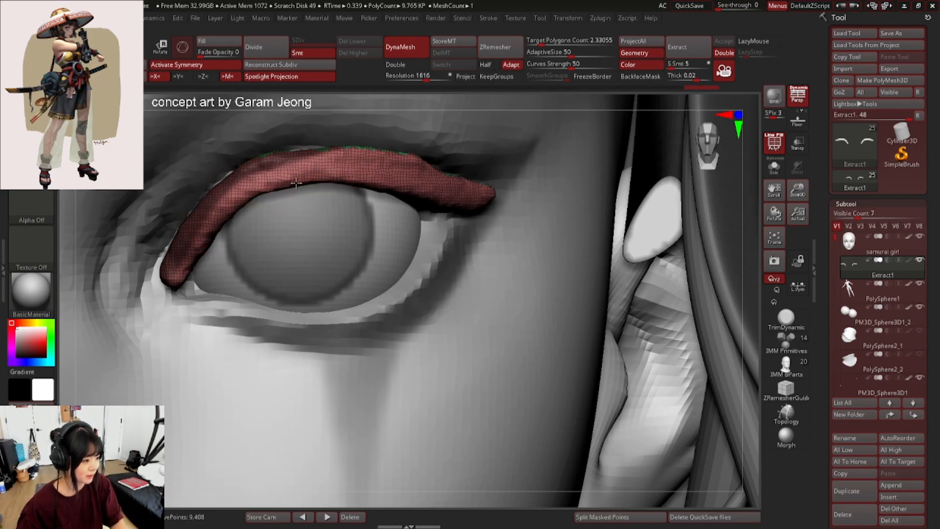
left_click_drag(233, 225, 246, 199)
key("space")
left_click_drag(214, 243, 204, 242)
key("space")
key("space")
- Isolate the lash strip from below and smooth its inner half
mouse_move(211, 250)
right_mouse_down()
mouse_move(250, 196)
mouse_move(225, 216)
right_mouse_up()
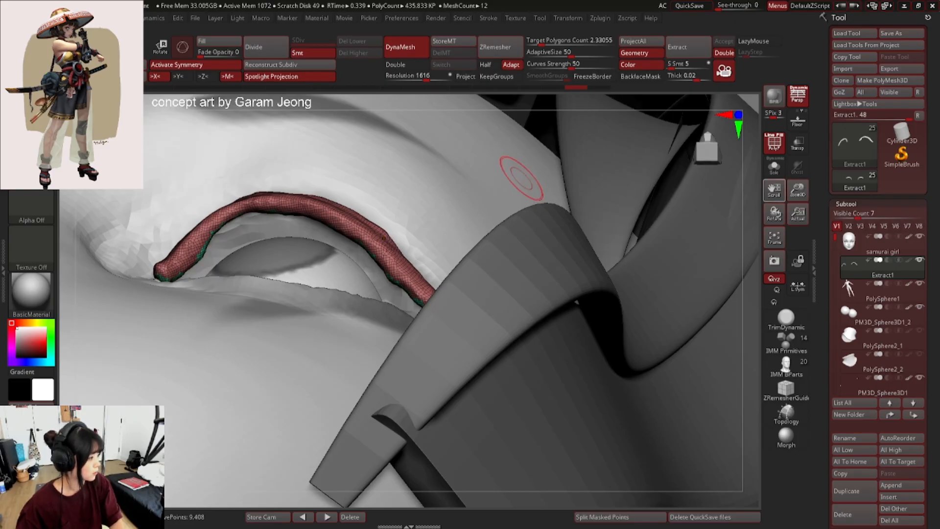
left_click(774, 166)
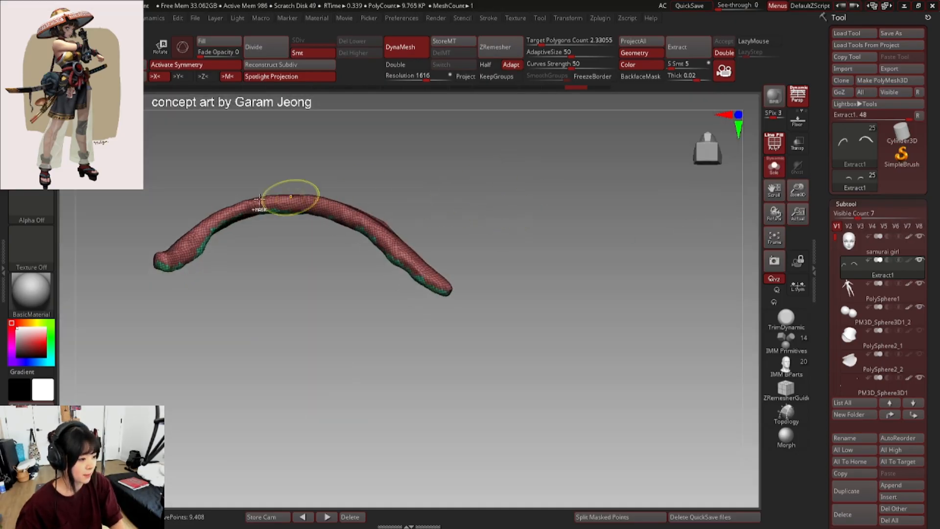
right_click_drag(259, 200, 264, 211, "ctrl")
left_click_drag(264, 212, 231, 223, "shift")
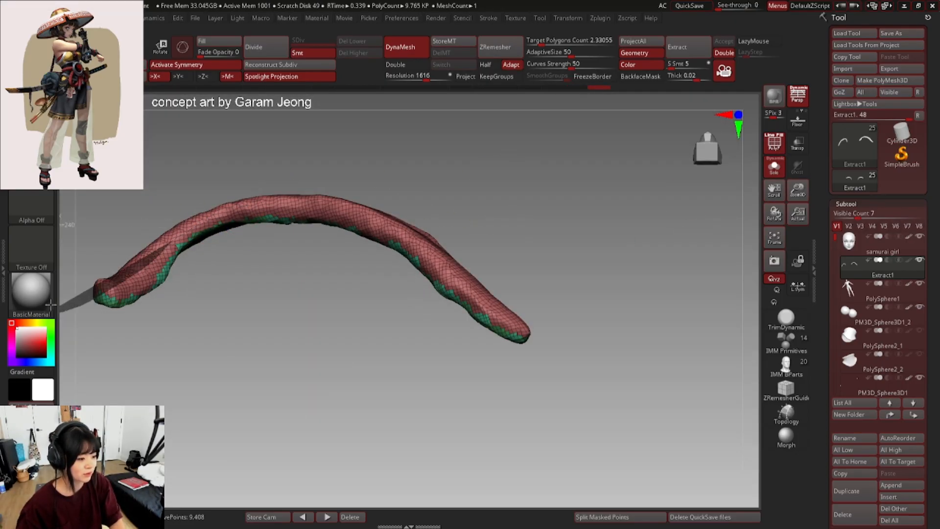
- Lasso-mask the upper side of the lash strip and show the head around it again
mouse_move(51, 304)
left_mouse_down("ctrl")
mouse_move(503, 172)
mouse_move(472, 236)
mouse_move(403, 228)
left_mouse_up("ctrl")
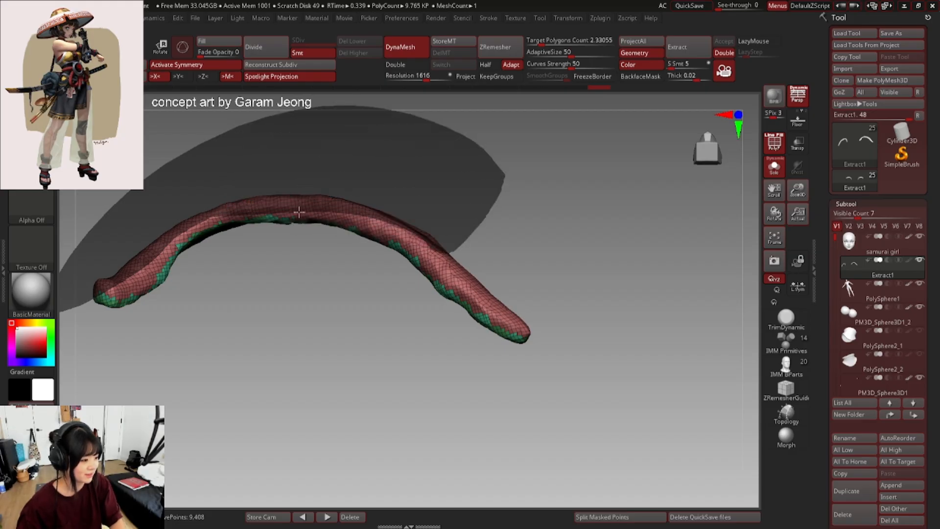
left_click_drag(298, 212, 301, 211, "ctrl")
left_click(774, 167)
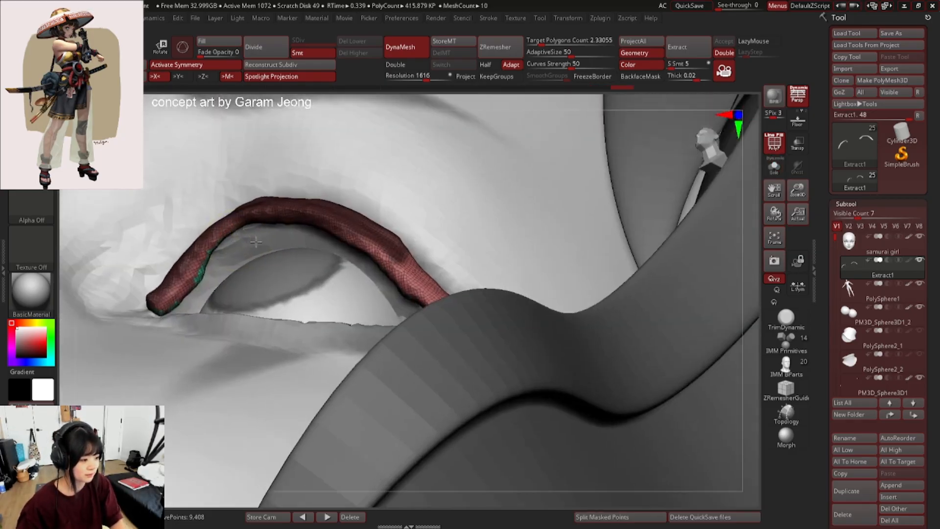
- Reshape the unmasked side of the strip's inner half against the eyelid, checking it from below
mouse_move(255, 241)
right_mouse_down()
mouse_move(244, 224)
mouse_move(247, 239)
right_mouse_up()
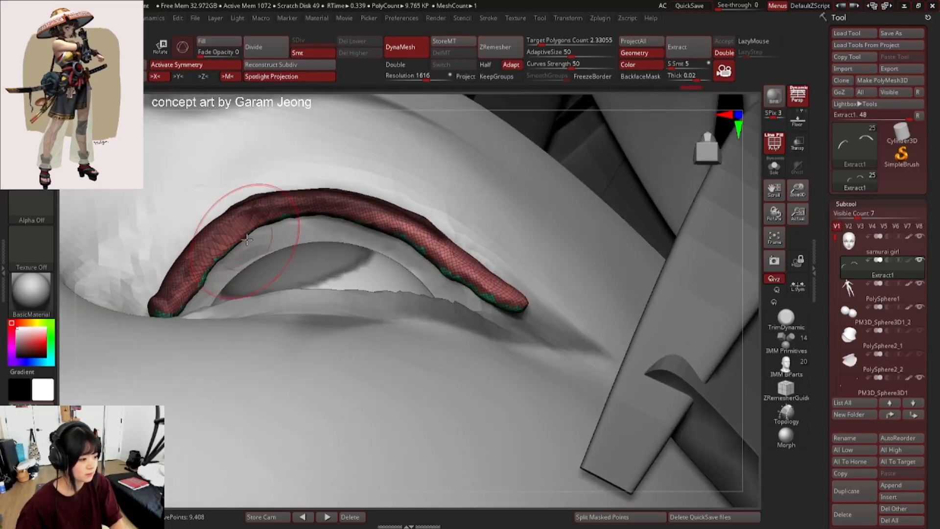
mouse_move(319, 211)
right_mouse_down()
mouse_move(373, 199)
mouse_move(360, 216)
mouse_move(330, 211)
right_mouse_up()
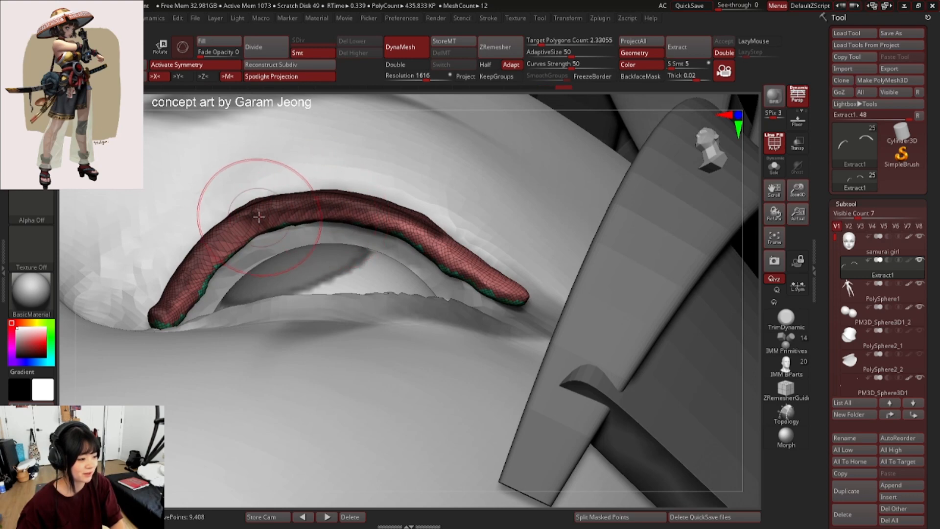
mouse_move(259, 217)
right_mouse_down()
mouse_move(245, 260)
mouse_move(238, 243)
mouse_move(273, 245)
mouse_move(270, 234)
mouse_move(276, 255)
mouse_move(294, 267)
mouse_move(327, 231)
mouse_move(311, 214)
mouse_move(262, 223)
right_mouse_up()
key("space")
key("space")
right_click(269, 245)
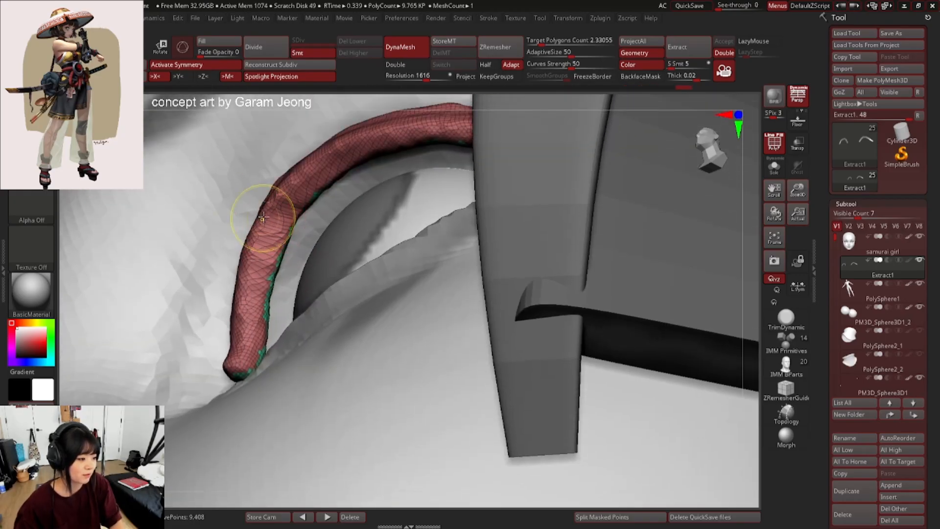
- Isolate the lash strip in front view, hide its wireframe and bring up the brush settings
right_click_drag(326, 223, 368, 196, "ctrl")
left_click(774, 167)
right_click_drag(541, 190, 478, 190, "ctrl")
key("shift+f")
key("space")
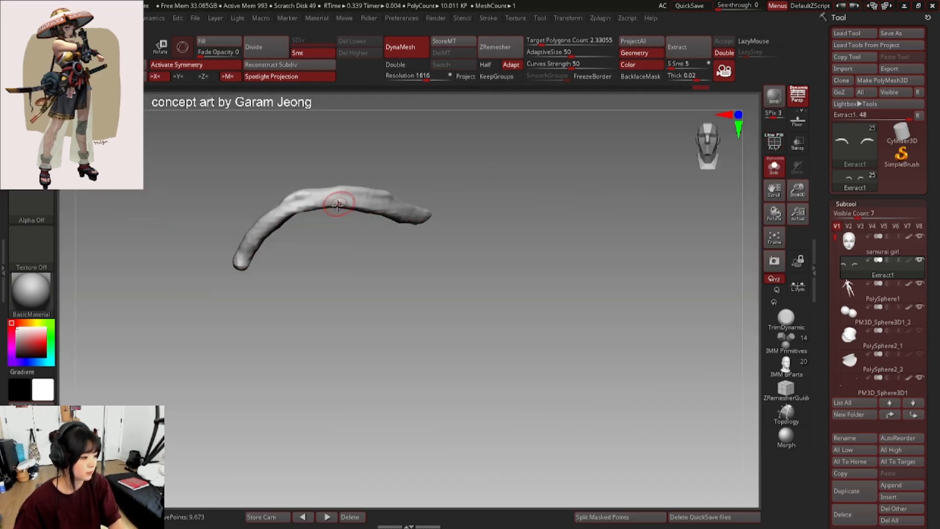
- Even out the inner half of the isolated lash strip with a resized brush, flattening the bump on its upper edge
key("space")
mouse_move(338, 206)
left_mouse_down()
mouse_move(356, 207)
mouse_move(331, 210)
left_mouse_up()
key("space")
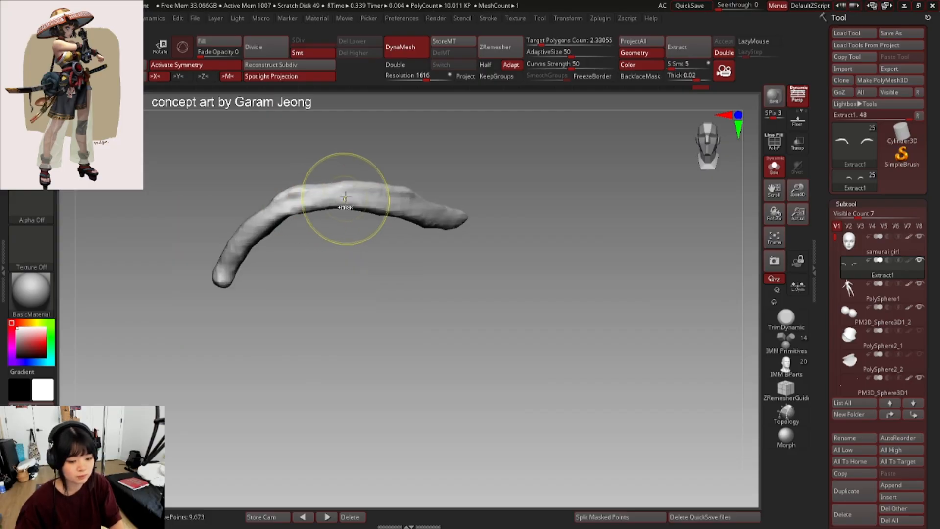
key("space")
mouse_move(319, 202)
left_mouse_down()
mouse_move(436, 210)
mouse_move(248, 244)
mouse_move(260, 245)
left_mouse_up()
key("space")
right_click_drag(269, 217, 341, 202, "ctrl")
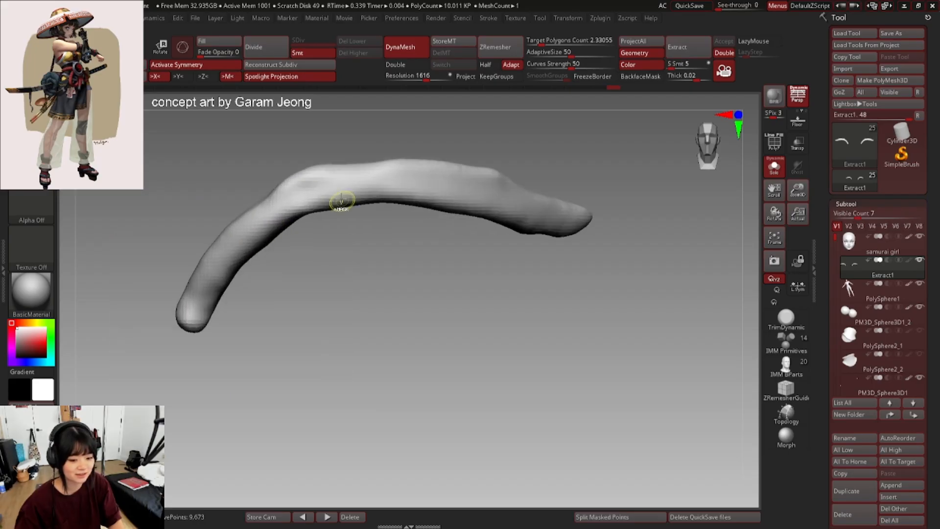
key("space")
left_click_drag(308, 169, 308, 168)
key("space")
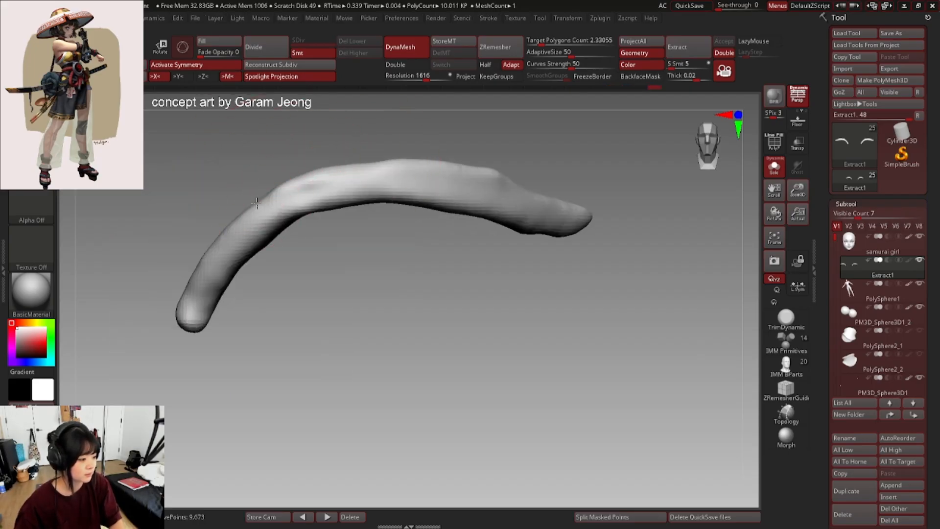
right_click_drag(256, 202, 293, 225, "ctrl")
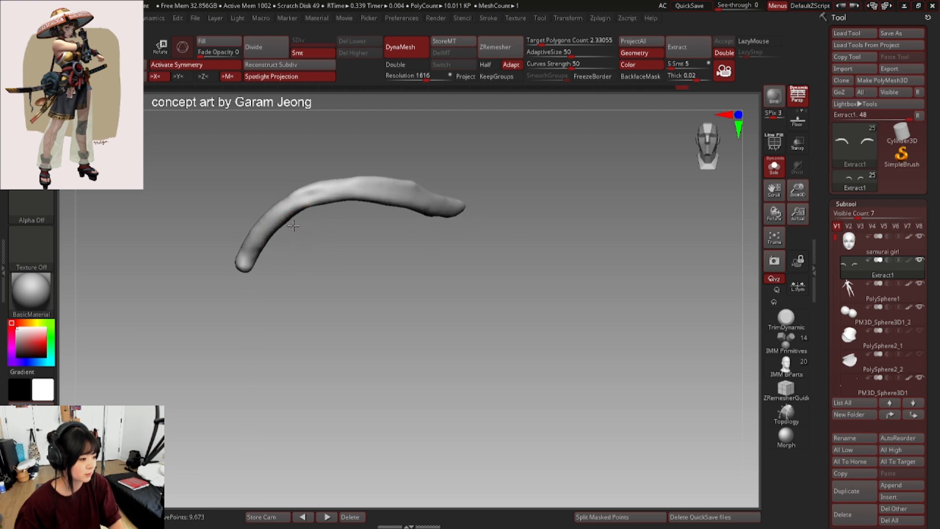
- Show the head around the lash strip again and adjust the strip's upper edge above the outer half of the eye
left_click(777, 165)
mouse_move(563, 190)
right_mouse_down("ctrl")
mouse_move(434, 189)
mouse_move(501, 187)
mouse_move(444, 192)
right_mouse_up("ctrl")
key("space")
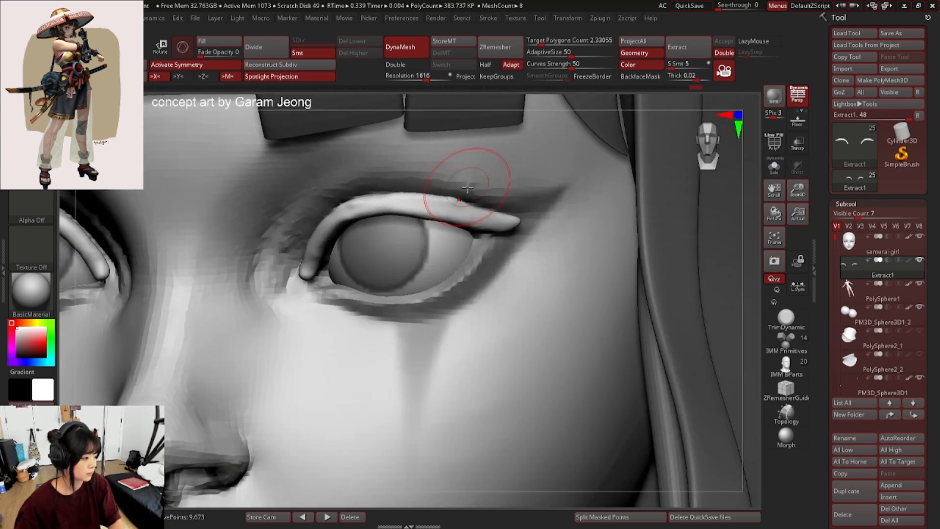
key("space")
left_click_drag(465, 192, 462, 189)
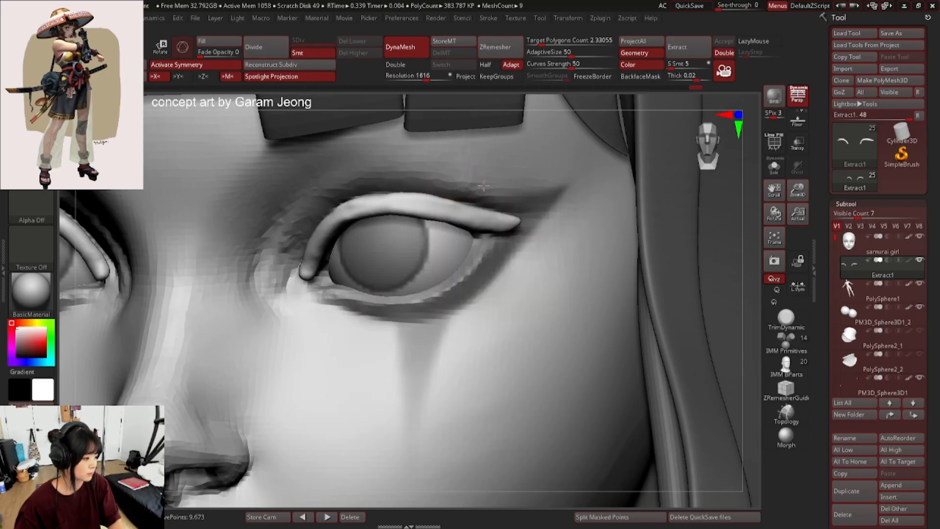
- Enlarge the reference art on the girl's face and compare the lash strip with it from several angles
right_click_drag(483, 186, 512, 188)
scroll(700, 286, "up", 6)
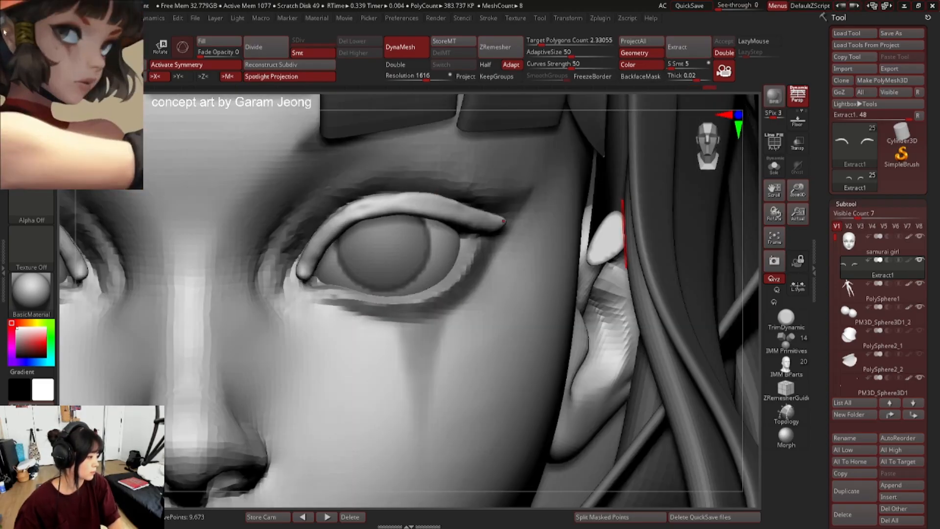
mouse_move(503, 222)
right_mouse_down("ctrl")
mouse_move(462, 255)
mouse_move(431, 248)
mouse_move(457, 197)
right_mouse_up("ctrl")
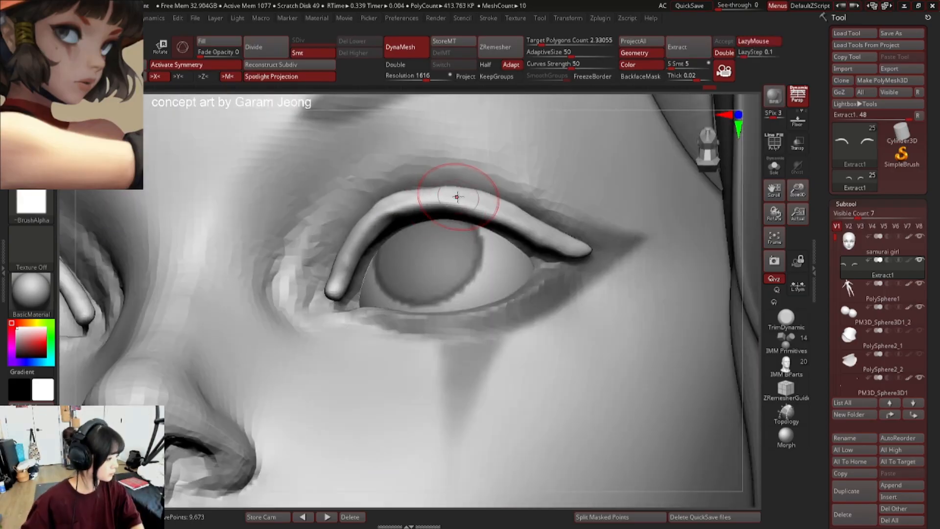
right_click_drag(572, 235, 704, 213)
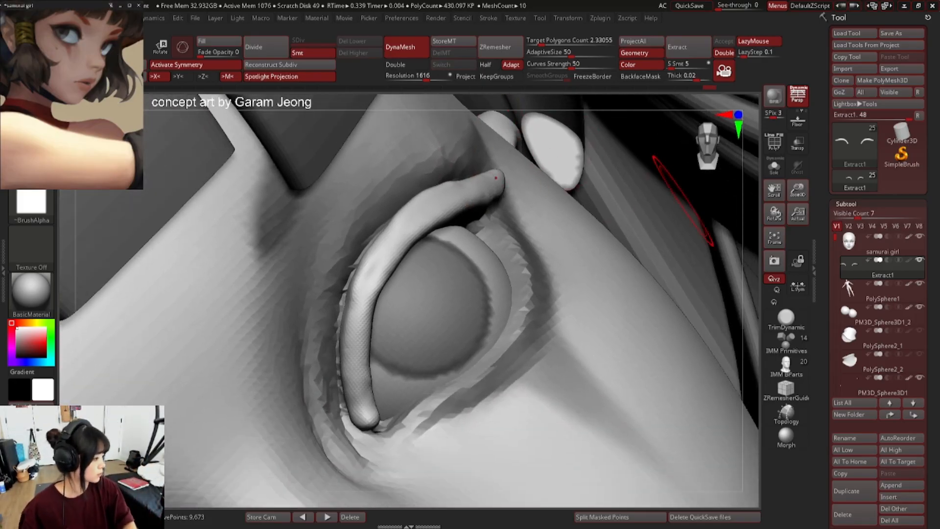
mouse_move(77, 81)
right_mouse_down()
mouse_move(35, 31)
mouse_move(57, 91)
right_mouse_up()
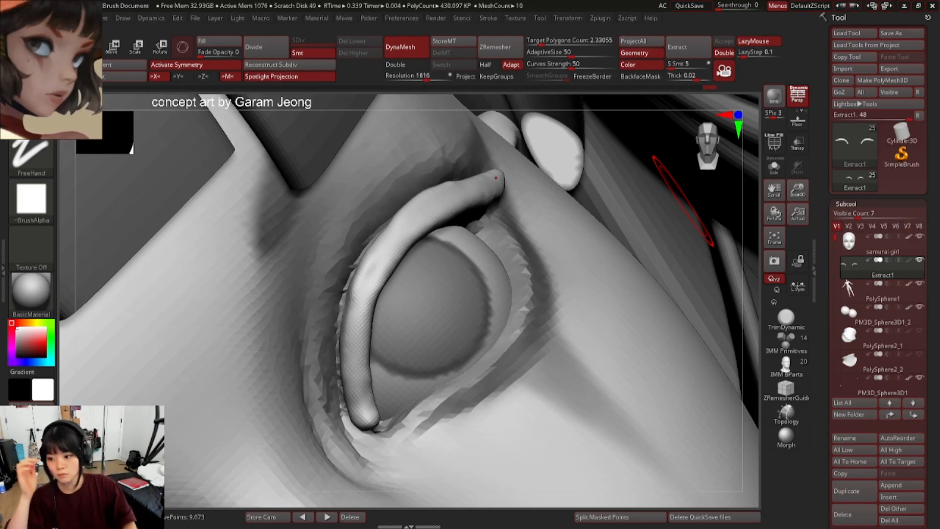
- Flatten the lash strip along its whole length, from the outer tip to the inner corner, with the TrimDynamic brush
left_click(809, 318)
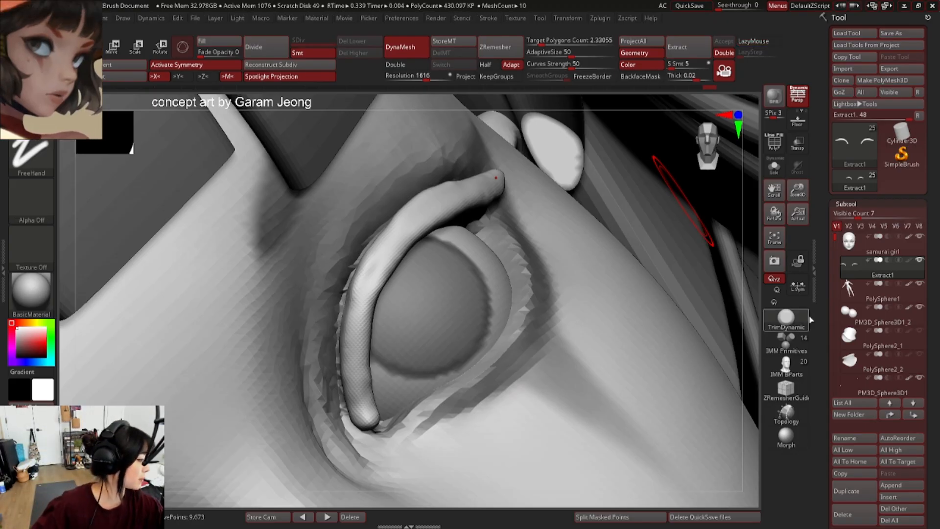
mouse_move(479, 256)
right_mouse_down()
mouse_move(479, 210)
mouse_move(508, 181)
right_mouse_up()
left_click_drag(508, 181, 436, 191)
key("ctrl+z")
left_click_drag(497, 181, 387, 201)
right_click_drag(460, 197, 431, 191)
mouse_move(430, 189)
left_mouse_down()
mouse_move(333, 232)
mouse_move(284, 346)
left_mouse_up()
left_click_drag(295, 284, 300, 403)
right_click_drag(314, 372, 284, 355)
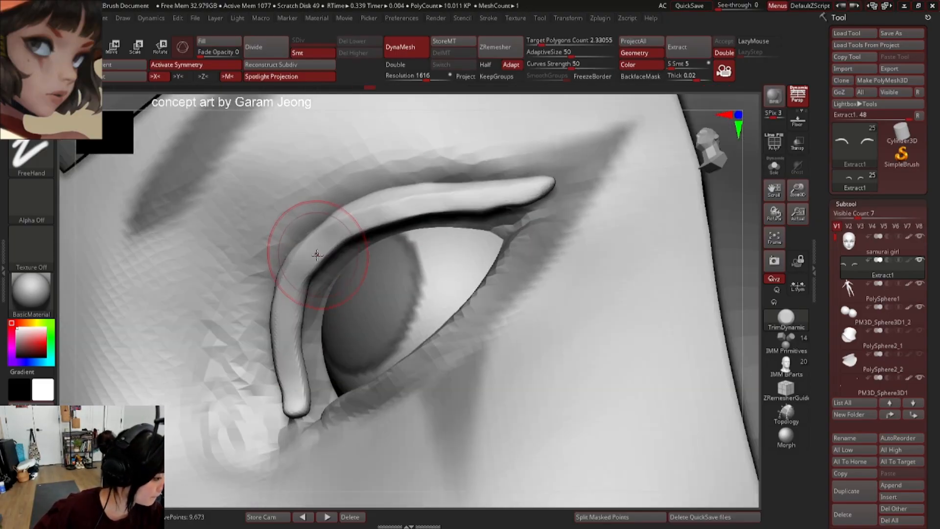
right_click_drag(304, 307, 306, 313)
mouse_move(303, 294)
left_mouse_down()
mouse_move(489, 207)
mouse_move(556, 193)
left_mouse_up()
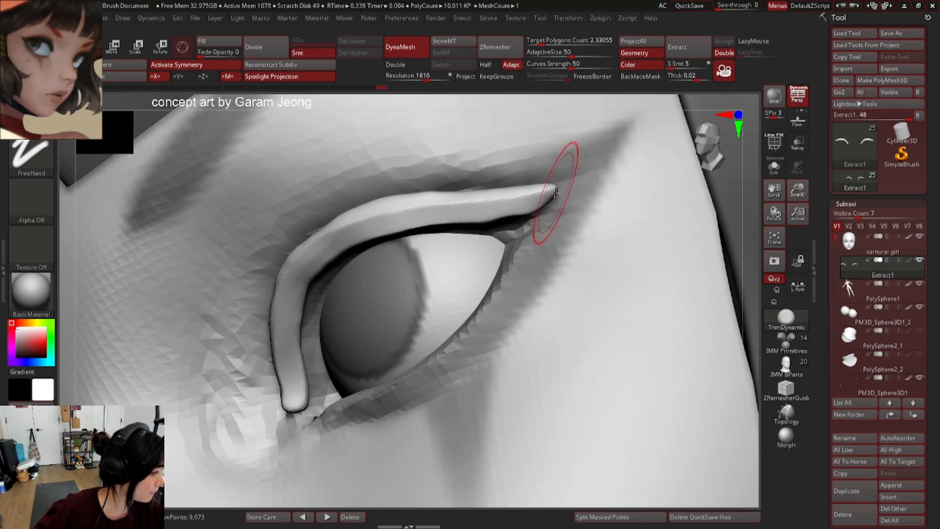
- Examine the flattened lash strip against the eyelid and the whole face from above and from the front
mouse_move(421, 269)
right_mouse_down("ctrl")
mouse_move(364, 228)
mouse_move(368, 275)
mouse_move(425, 222)
mouse_move(381, 213)
right_mouse_up("ctrl")
right_click_drag(381, 213, 342, 249, "ctrl")
right_click_drag(314, 281, 363, 232)
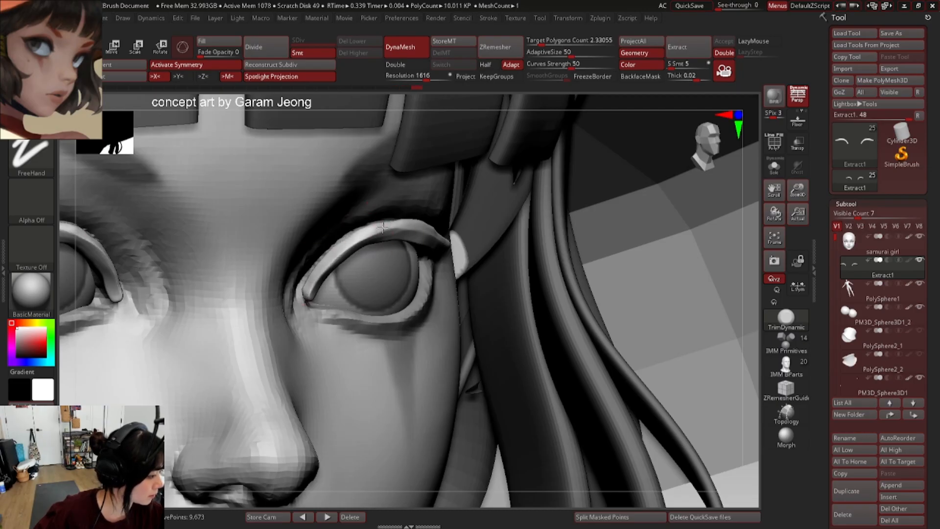
right_click_drag(383, 227, 398, 229)
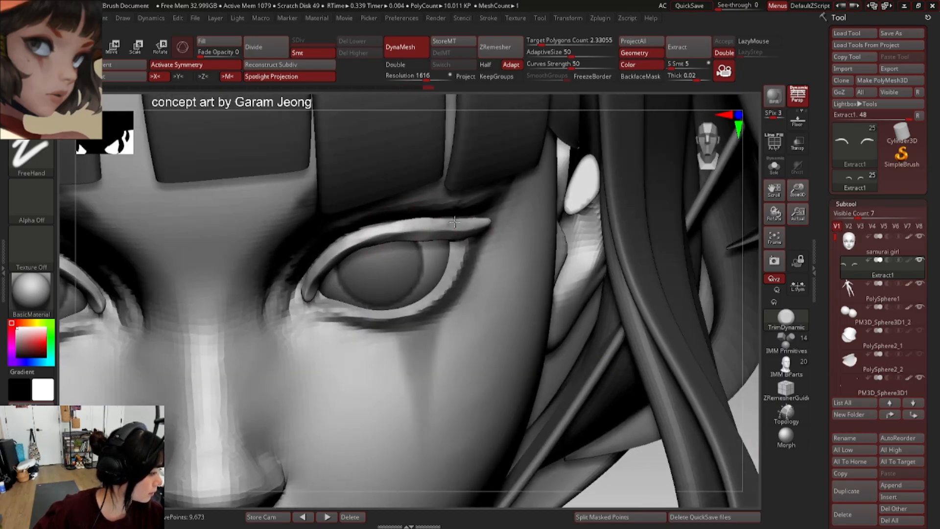
right_click_drag(455, 222, 413, 222)
right_click_drag(526, 222, 547, 214)
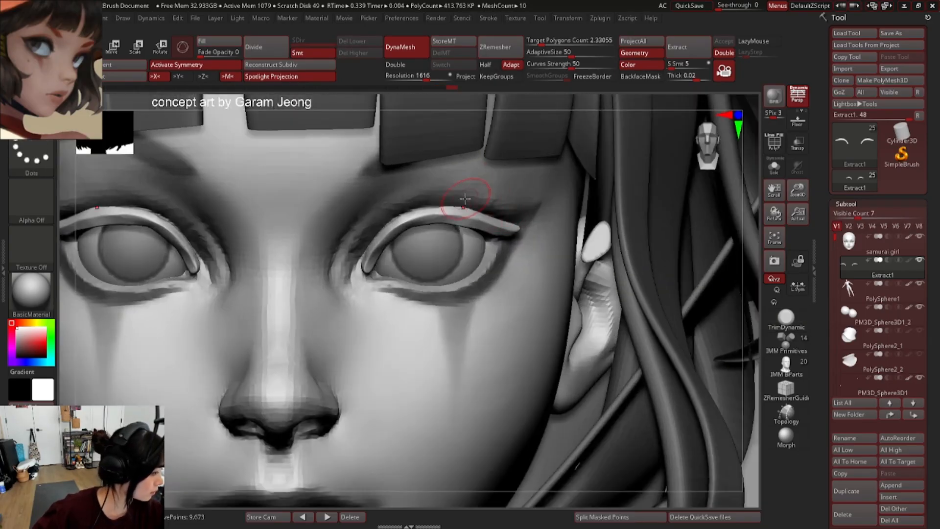
mouse_move(470, 199)
right_mouse_down()
mouse_move(416, 230)
mouse_move(432, 247)
right_mouse_up()
- Resize the Move brush and refine the arch of the lash strip's inner half along the eyelid
key("s")
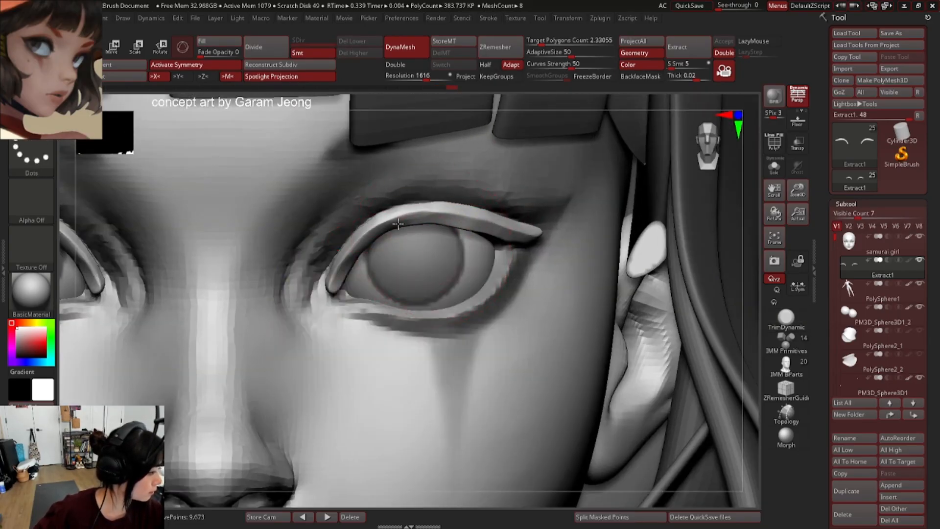
right_click(454, 230)
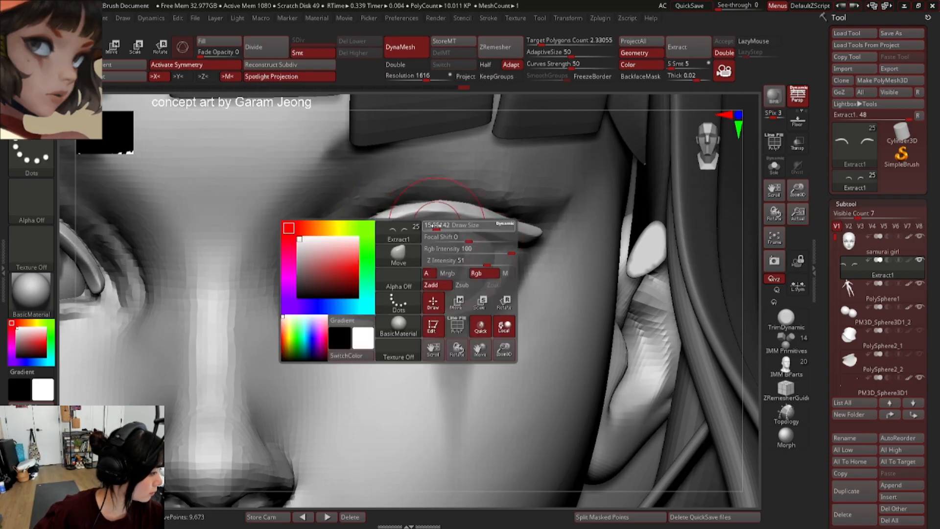
right_click(416, 225)
right_click(394, 229)
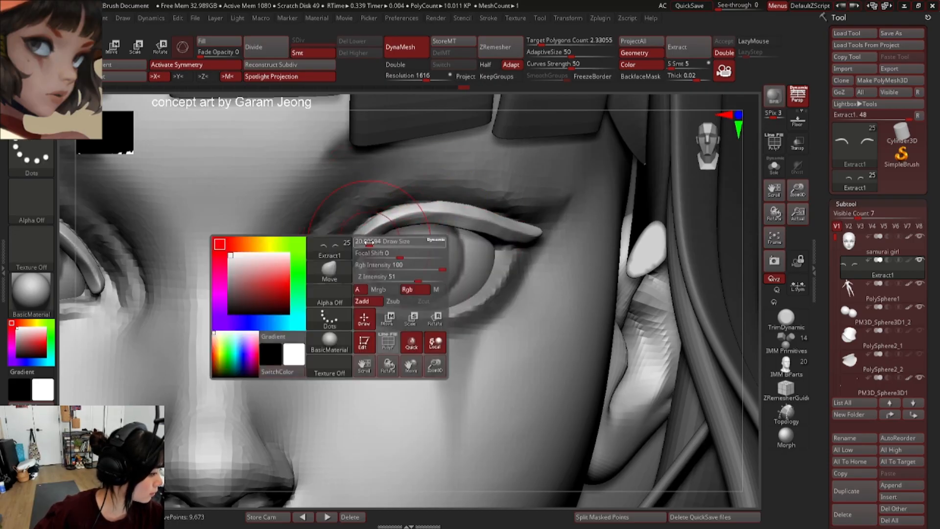
left_click_drag(373, 246, 365, 240)
mouse_move(378, 245)
right_mouse_down()
mouse_move(381, 216)
mouse_move(360, 248)
right_mouse_up()
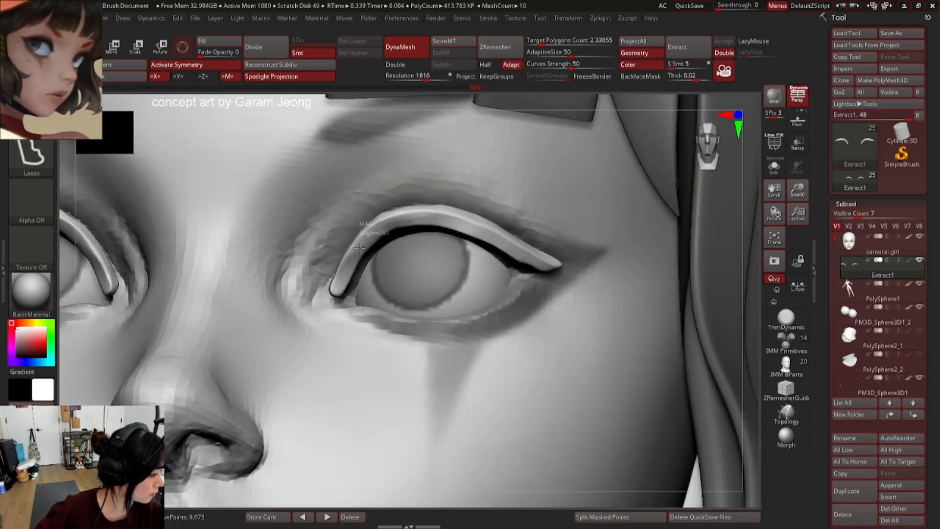
- Narrow the lash strip's inner end and fit it into the inner corner of the eye with a small Move brush
mouse_move(385, 218)
right_mouse_down()
mouse_move(366, 254)
mouse_move(352, 243)
right_mouse_up()
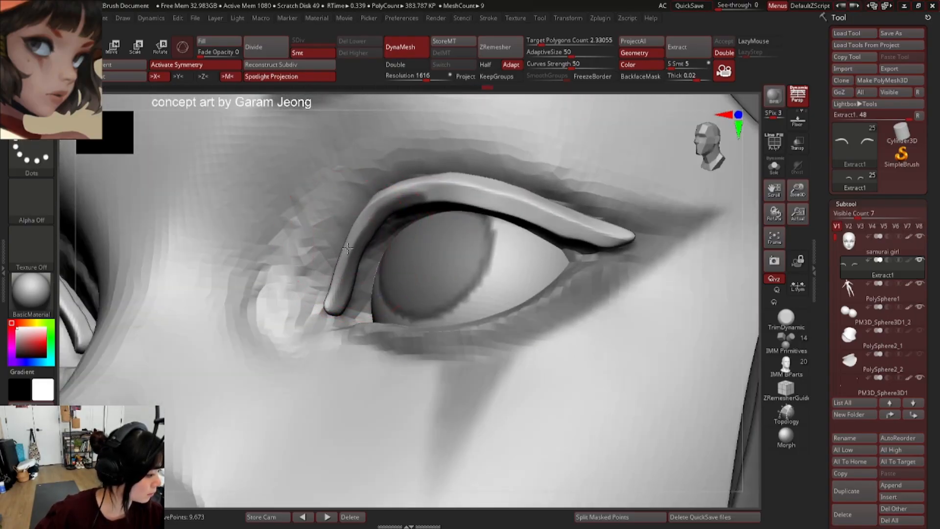
left_click_drag(327, 307, 324, 310)
left_click_drag(323, 310, 333, 298)
right_click_drag(339, 287, 369, 298)
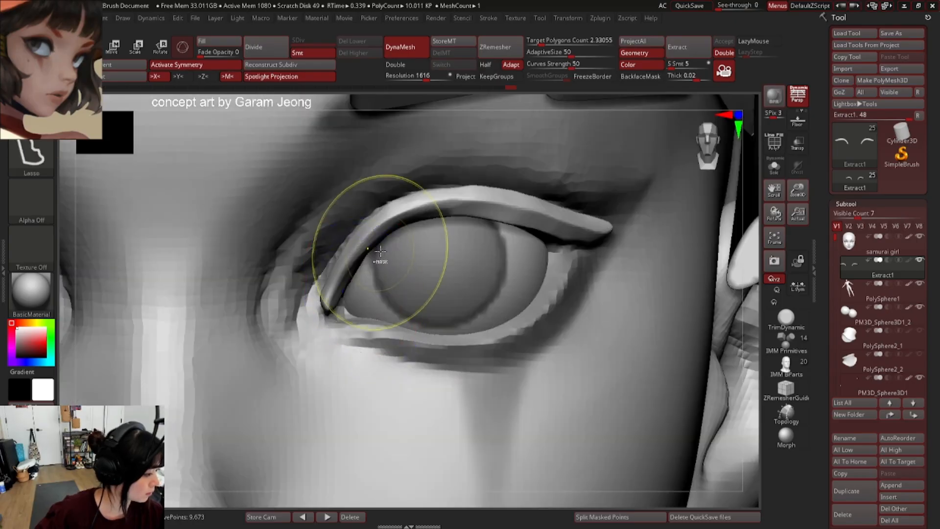
mouse_move(380, 260)
right_mouse_down("ctrl")
mouse_move(370, 229)
mouse_move(394, 227)
mouse_move(370, 212)
mouse_move(442, 229)
mouse_move(455, 257)
right_mouse_up("ctrl")
right_click_drag(338, 250, 260, 289)
right_click(252, 295)
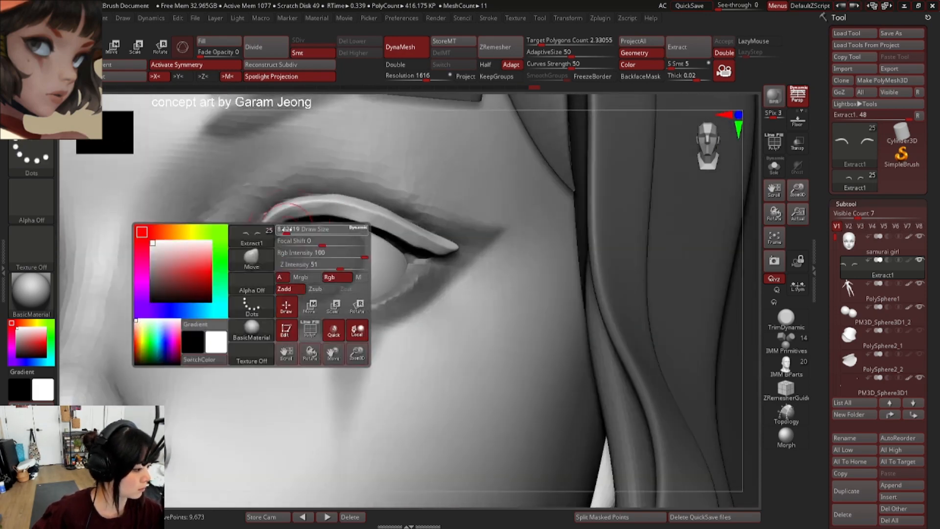
right_click_drag(294, 216, 284, 208)
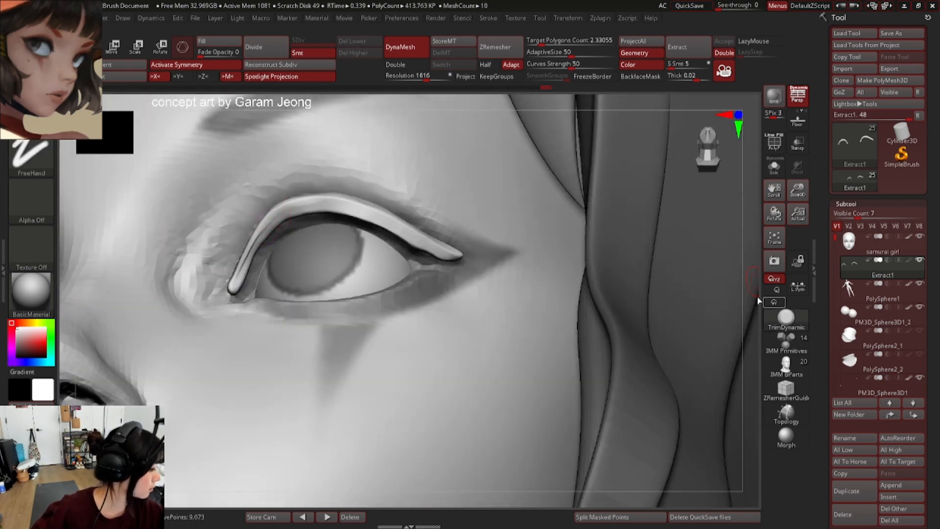
- Isolate the lash strip seen from below and smooth its tapering inner end
mouse_move(394, 263)
right_mouse_down("alt")
mouse_move(300, 188)
mouse_move(260, 196)
right_mouse_up("alt")
mouse_move(519, 259)
right_mouse_down("ctrl")
mouse_move(435, 216)
mouse_move(416, 166)
right_mouse_up("ctrl")
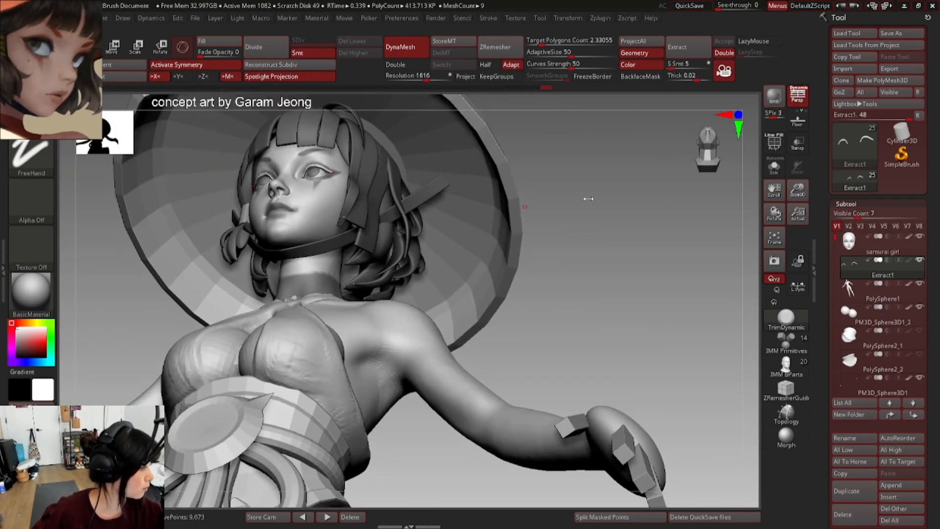
left_click(773, 167)
mouse_move(269, 123)
right_mouse_down("ctrl")
mouse_move(294, 165)
mouse_move(296, 211)
right_mouse_up("ctrl")
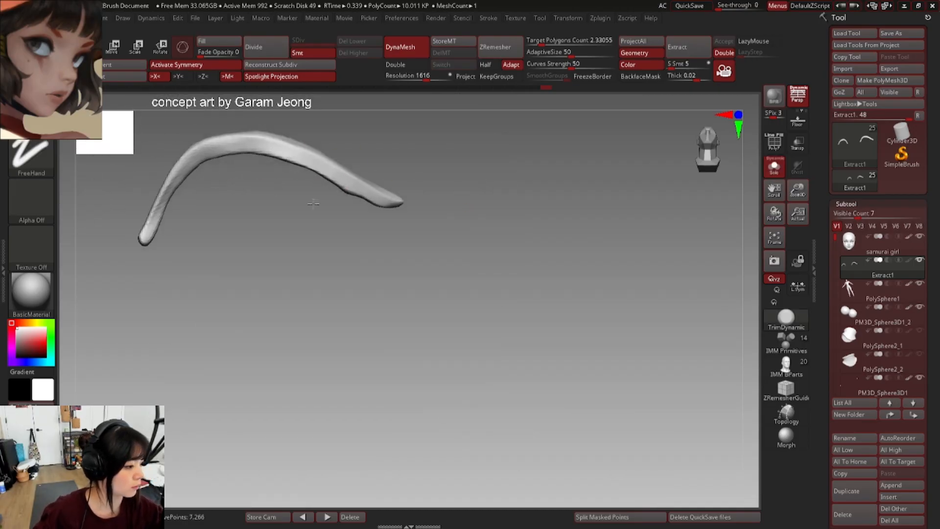
right_click_drag(272, 169, 279, 201, "ctrl")
right_click_drag(201, 199, 306, 196, "alt")
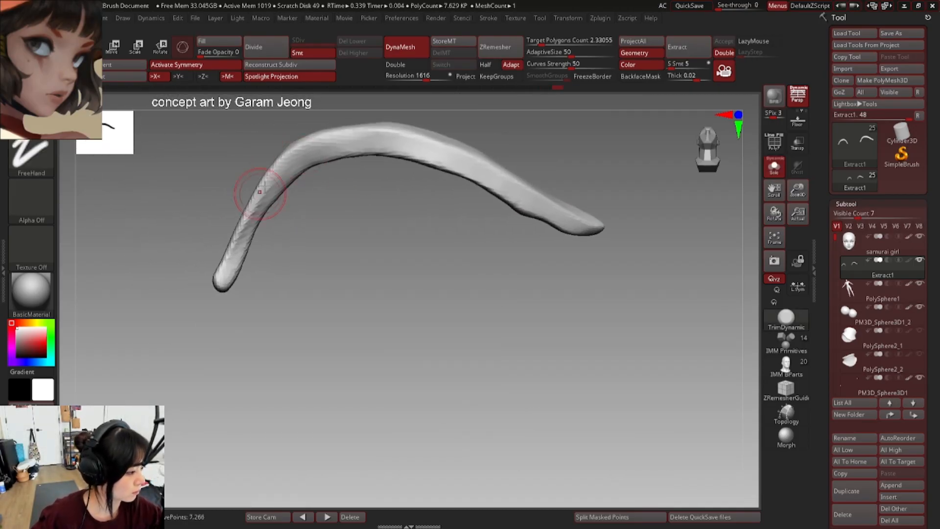
left_click_drag(244, 227, 229, 263, "shift")
right_click_drag(228, 258, 221, 211)
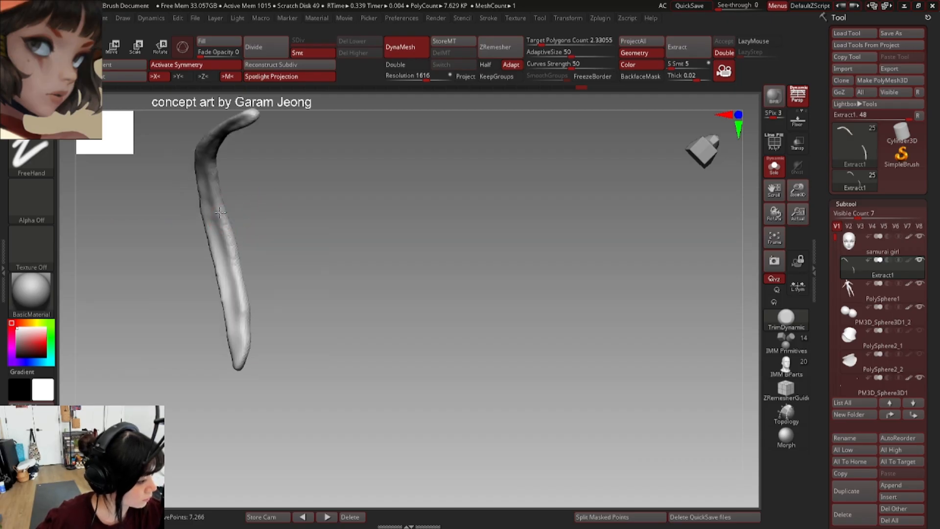
- Even out the long surface of the isolated lash strip from steep angles with backface masking on
right_click_drag(236, 286, 418, 125)
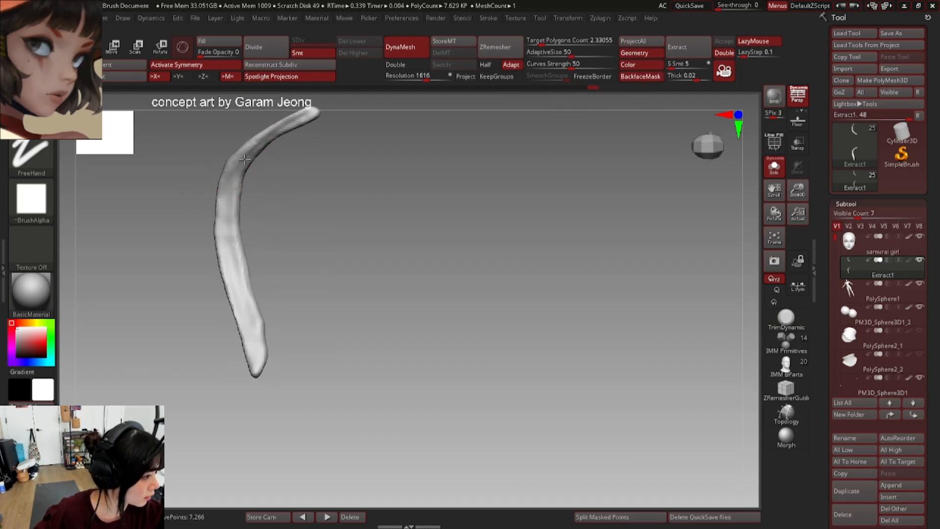
right_click_drag(248, 153, 230, 166)
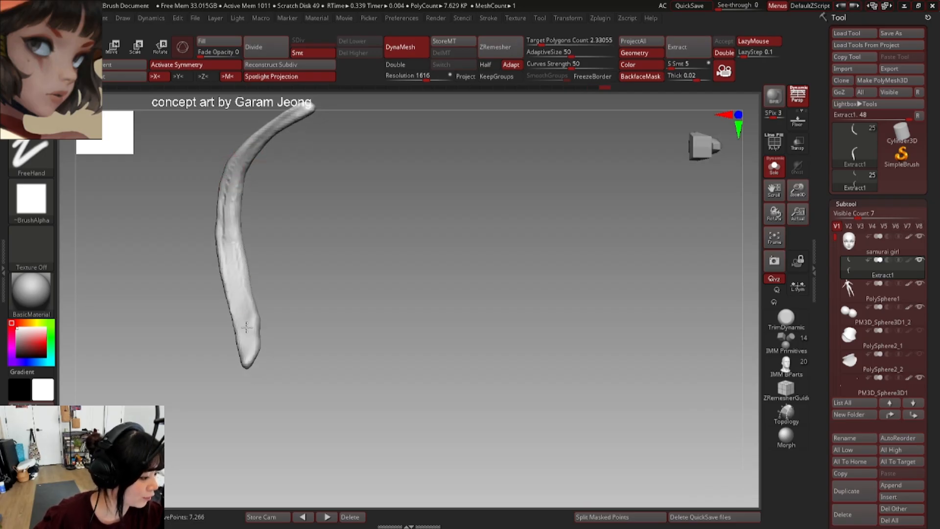
right_click_drag(241, 273, 244, 247)
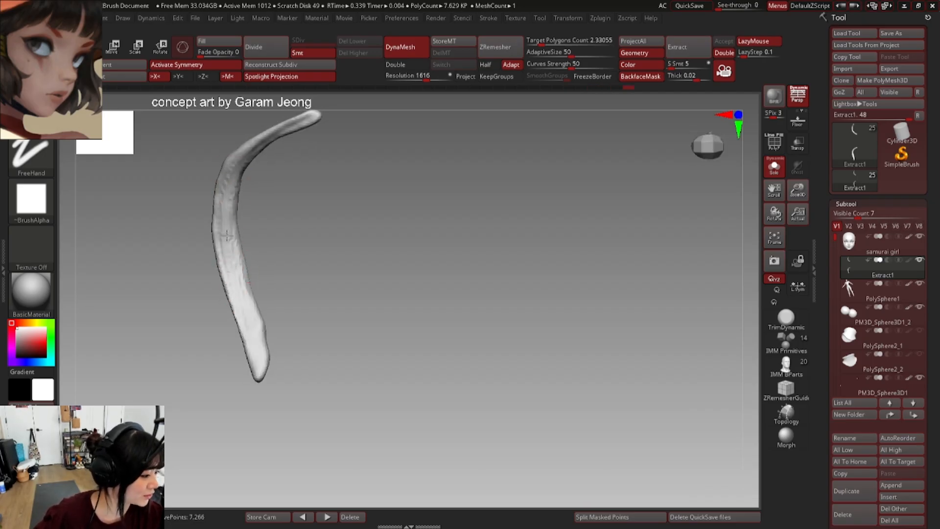
right_click_drag(237, 264, 230, 271)
right_click_drag(222, 235, 220, 200)
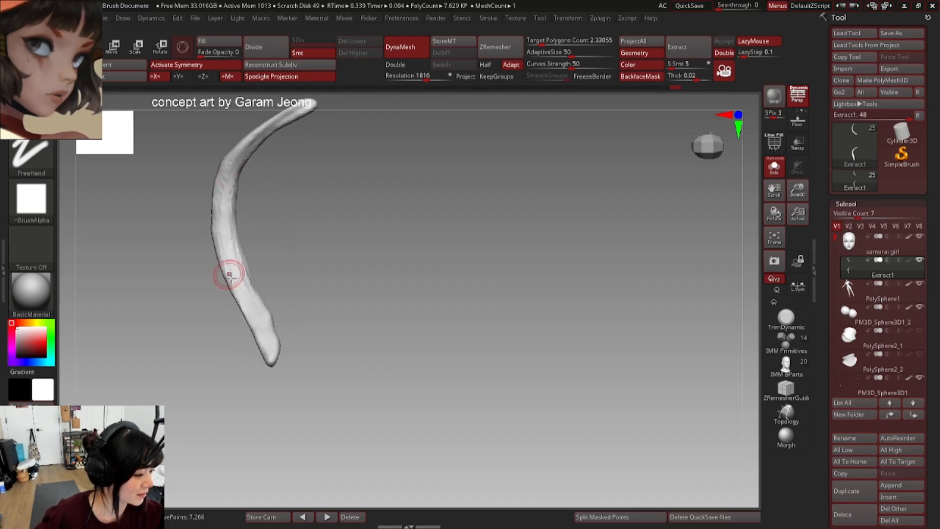
right_click_drag(229, 276, 275, 182)
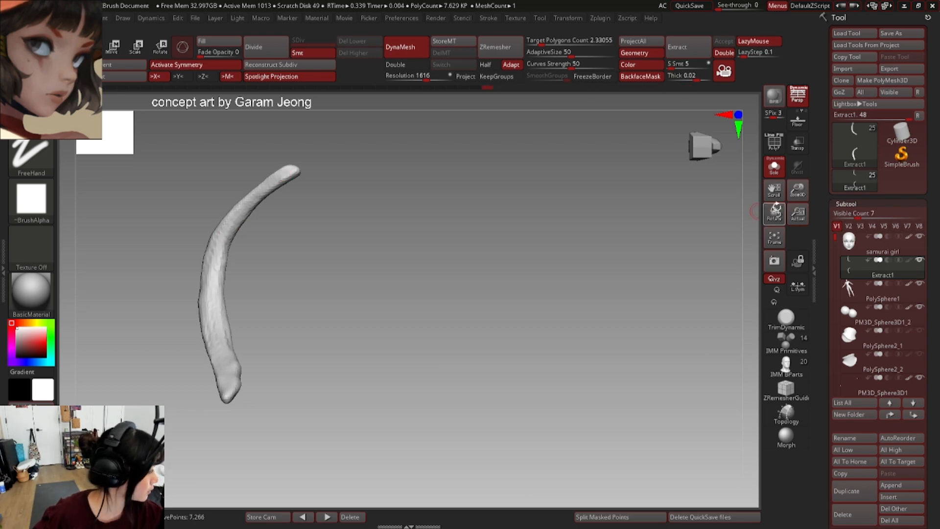
- Show the whole head again, check the lash strips from the front and make the head the active subtool
left_click(774, 167)
mouse_move(713, 209)
right_mouse_down()
mouse_move(283, 246)
mouse_move(313, 230)
mouse_move(338, 249)
right_mouse_up()
key("space")
mouse_move(308, 160)
right_mouse_down("ctrl")
mouse_move(334, 165)
mouse_move(306, 162)
right_mouse_up("ctrl")
key("space")
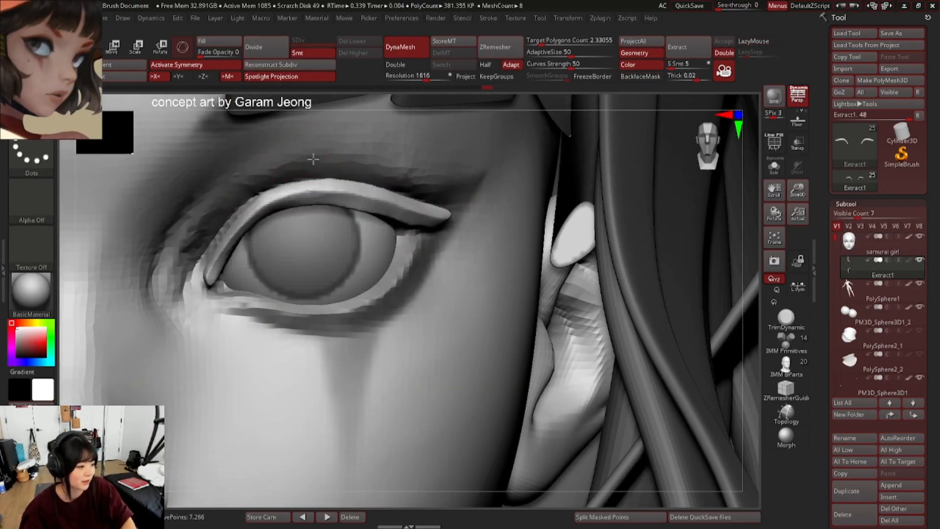
right_click_drag(272, 166, 194, 159, "ctrl")
mouse_move(367, 189)
right_mouse_down("ctrl")
mouse_move(390, 234)
mouse_move(462, 142)
mouse_move(515, 199)
mouse_move(465, 264)
right_mouse_up("ctrl")
left_click(399, 224, "alt")
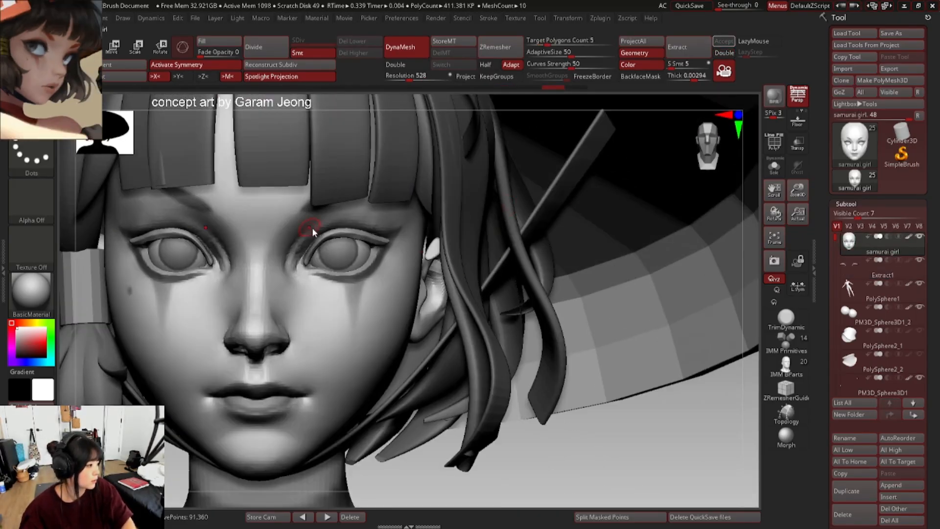
- Make the Extract1 lash strips the active subtool and compare them close up and across the full face
right_click_drag(313, 230, 365, 231)
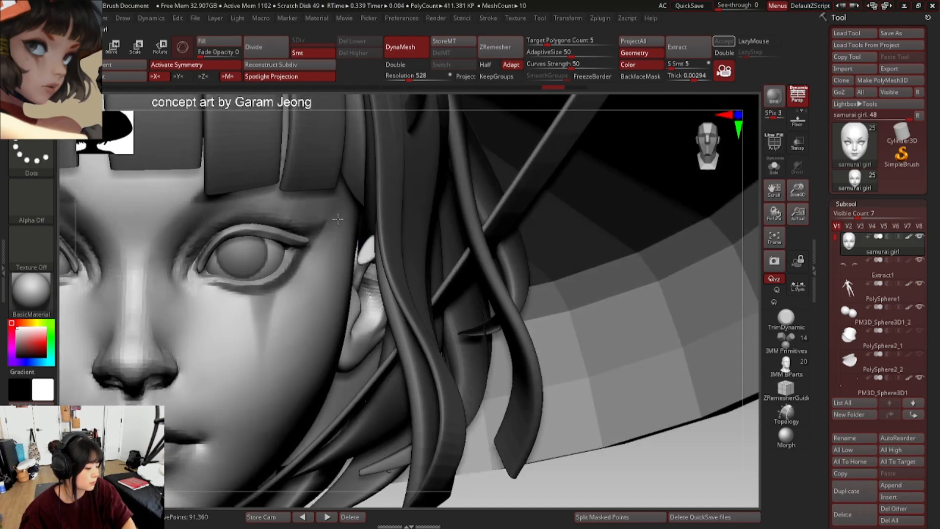
right_click_drag(250, 221, 365, 235, "alt")
mouse_move(364, 235)
right_mouse_down("ctrl")
mouse_move(378, 236)
mouse_move(388, 193)
mouse_move(391, 259)
mouse_move(396, 237)
mouse_move(463, 235)
right_mouse_up("ctrl")
left_click(410, 231, "alt")
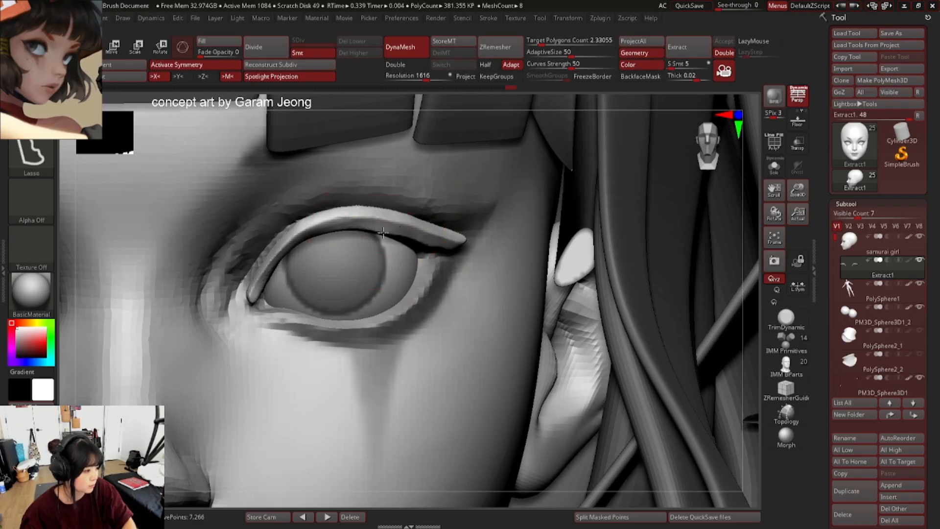
scroll(392, 231, "down", 5)
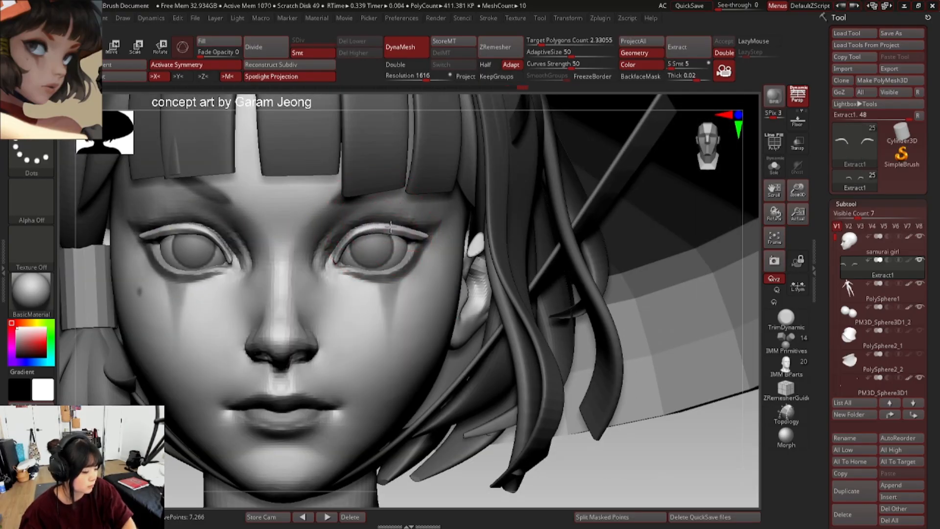
key("space")
scroll(394, 223, "up", 5)
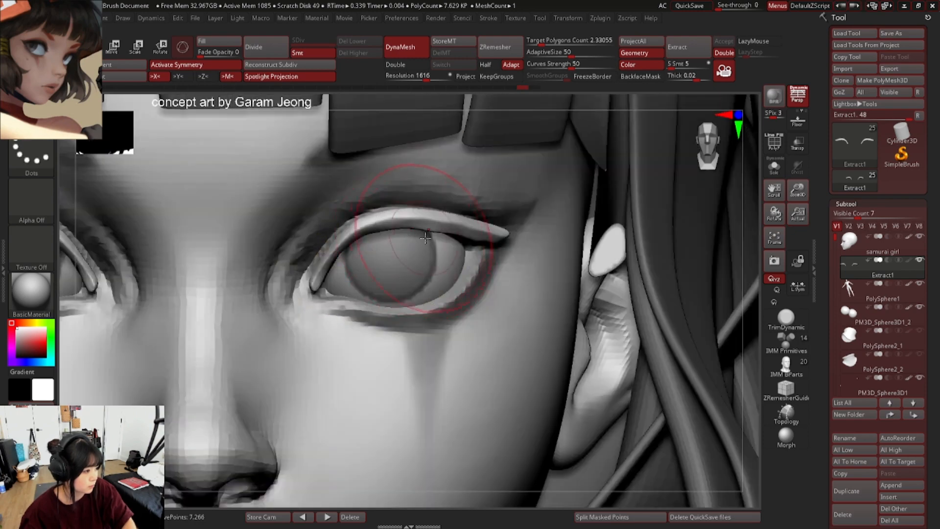
- Mask the lash strip along the upper eyelid in a close front view
key("space")
key("ctrl")
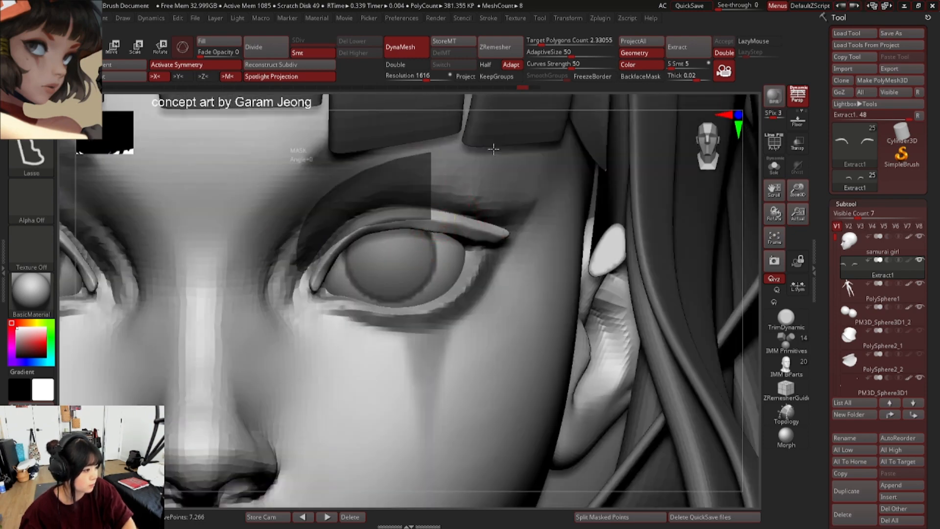
mouse_move(493, 148)
left_mouse_down("ctrl")
mouse_move(592, 239)
mouse_move(443, 235)
left_mouse_up("ctrl")
scroll(435, 232, "up", 4)
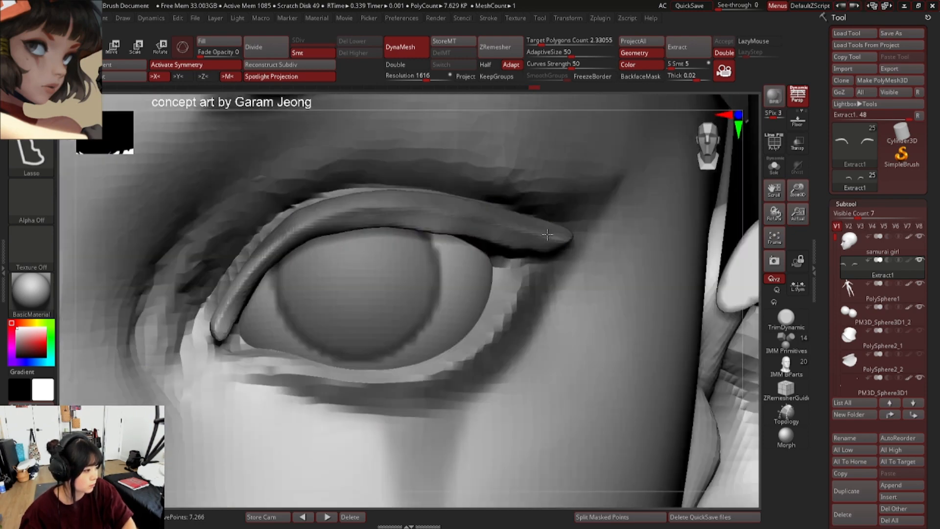
key("space")
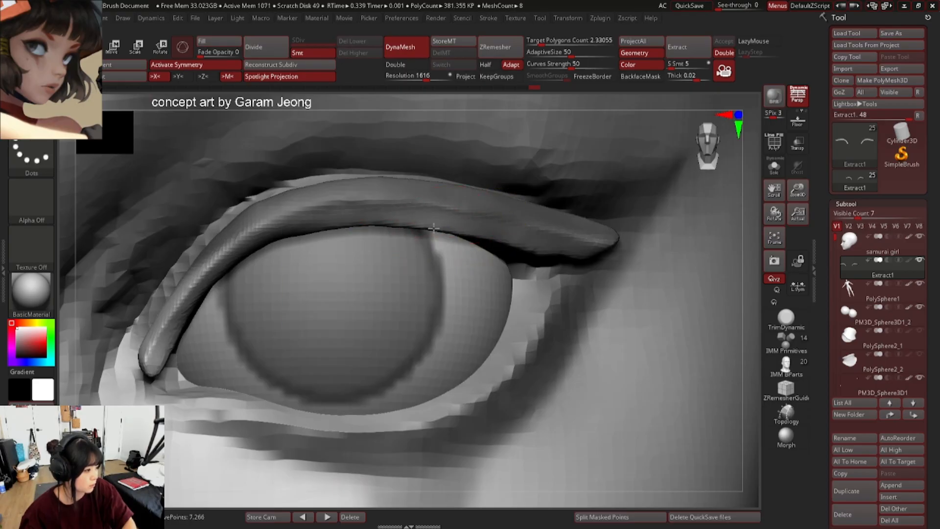
- Remesh the lash strips with DynaMesh and check their polyframe from the front
scroll(464, 228, "down", 4)
right_click_drag(525, 238, 512, 273, "ctrl")
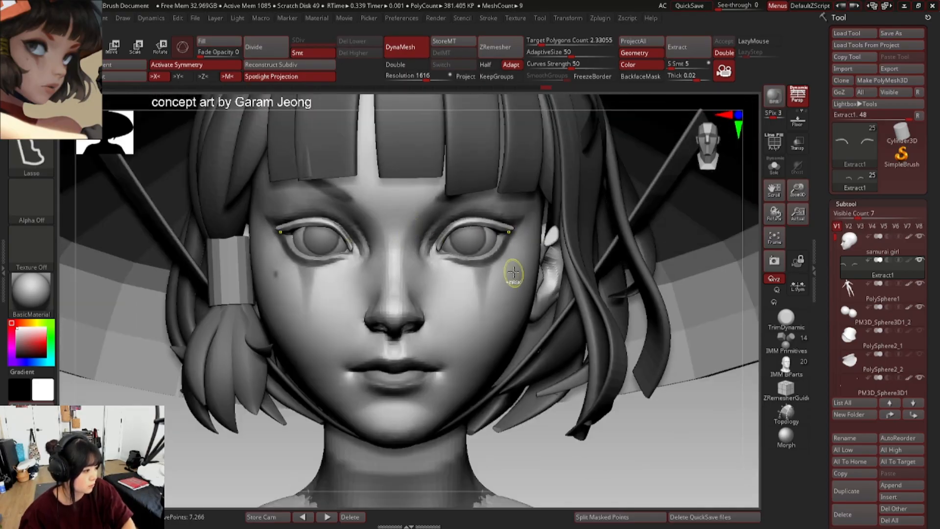
mouse_move(490, 228)
right_mouse_down("ctrl")
mouse_move(485, 267)
mouse_move(447, 217)
mouse_move(437, 255)
right_mouse_up("ctrl")
key("shift+f")
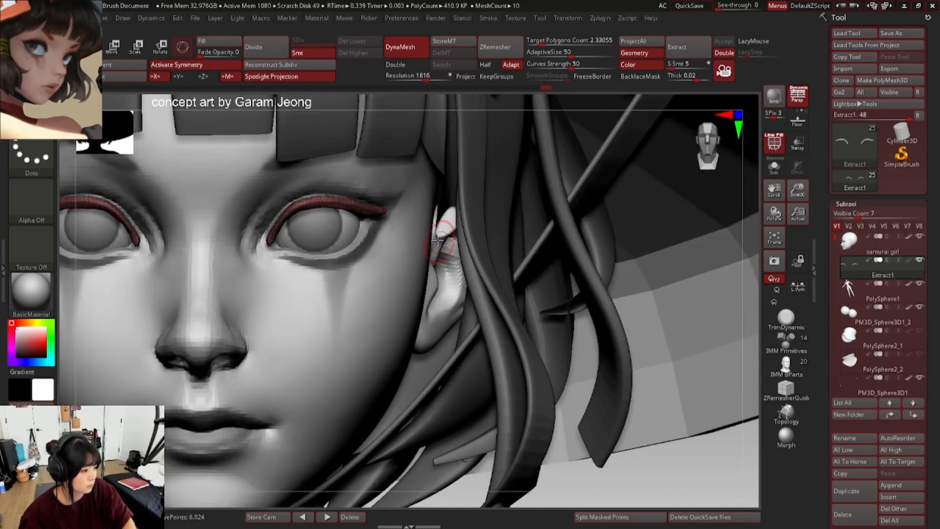
key("shift+f")
- Flatten the lash strip's surface with the TrimDynamic brush, working from steep angles below the eye
mouse_move(338, 191)
right_mouse_down("ctrl")
mouse_move(325, 220)
mouse_move(323, 199)
mouse_move(320, 208)
mouse_move(350, 219)
mouse_move(390, 212)
mouse_move(414, 161)
mouse_move(346, 157)
mouse_move(342, 126)
mouse_move(300, 184)
mouse_move(489, 202)
mouse_move(453, 313)
mouse_move(440, 216)
mouse_move(420, 163)
right_mouse_up("ctrl")
key("space")
mouse_move(411, 138)
right_mouse_down()
mouse_move(434, 133)
mouse_move(493, 203)
mouse_move(462, 227)
mouse_move(494, 225)
mouse_move(342, 204)
right_mouse_up()
left_click(784, 319)
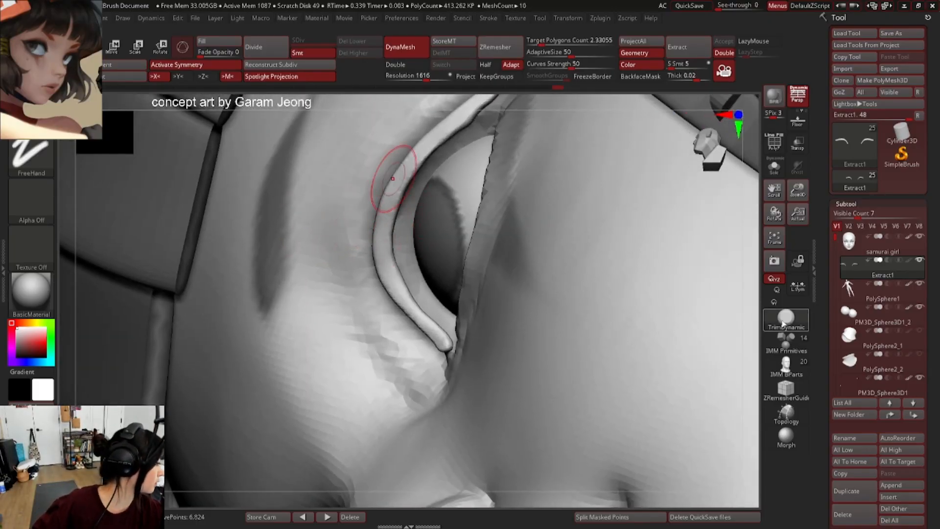
mouse_move(420, 178)
right_mouse_down("alt")
mouse_move(311, 209)
mouse_move(313, 166)
right_mouse_up("alt")
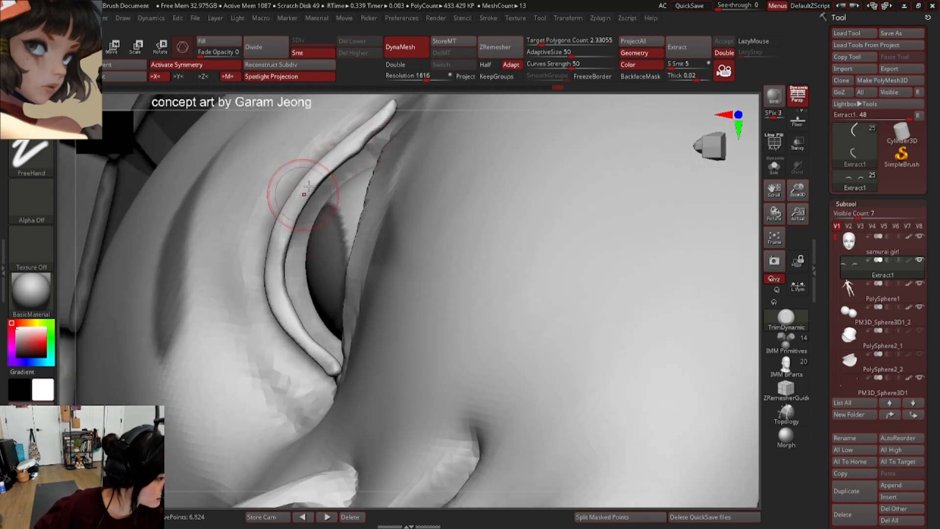
right_click_drag(285, 285, 281, 258)
right_click_drag(262, 333, 293, 258)
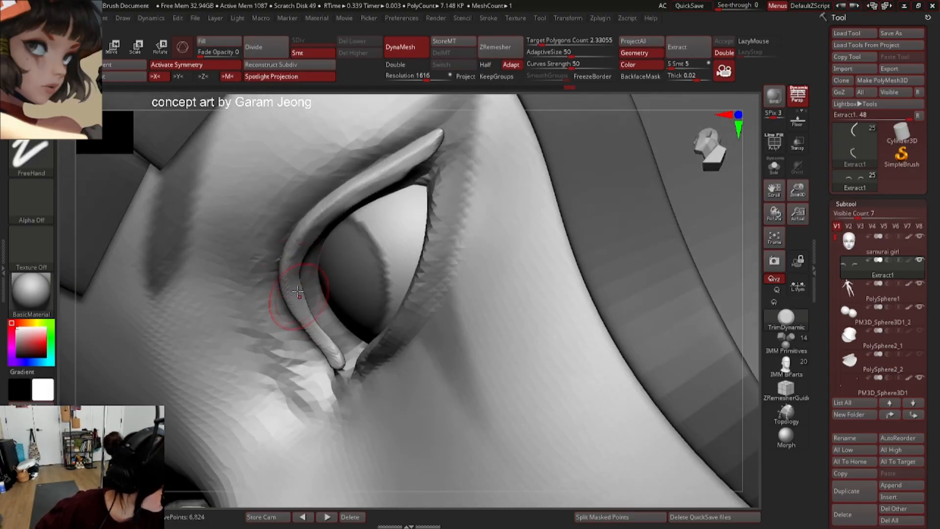
right_click_drag(298, 290, 326, 206)
- Isolate the lash strips and even out the inner half of the arch with the TrimDynamic brush
key("f")
right_click_drag(326, 206, 416, 333)
right_click_drag(352, 250, 377, 317, "ctrl")
right_click_drag(376, 245, 388, 279, "ctrl")
left_click(782, 176)
right_click(346, 310)
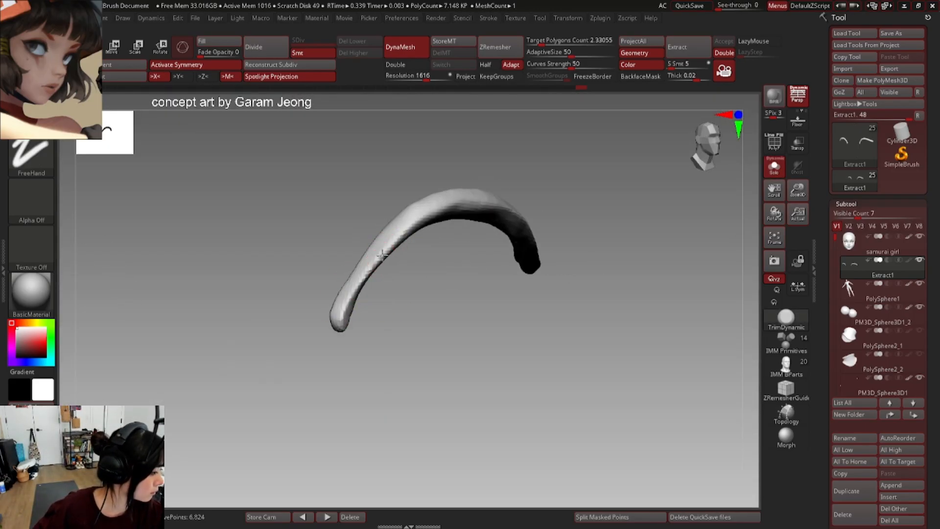
right_click_drag(448, 274, 397, 238)
key("space")
left_click_drag(397, 238, 401, 237)
right_click_drag(342, 300, 566, 213)
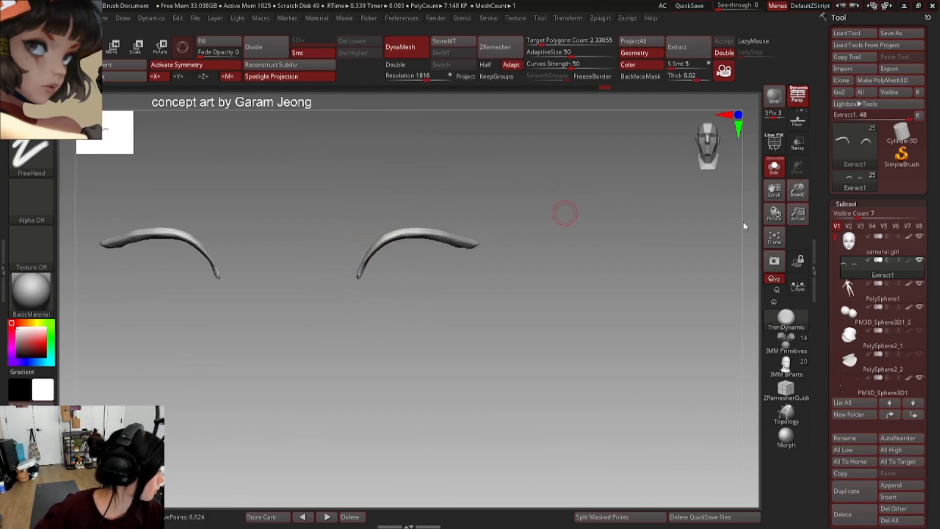
- Show the whole head again and nudge the lash strip's inner tip into the inner eye corner with a small Move brush
left_click(772, 173)
right_click_drag(479, 244, 528, 295, "ctrl")
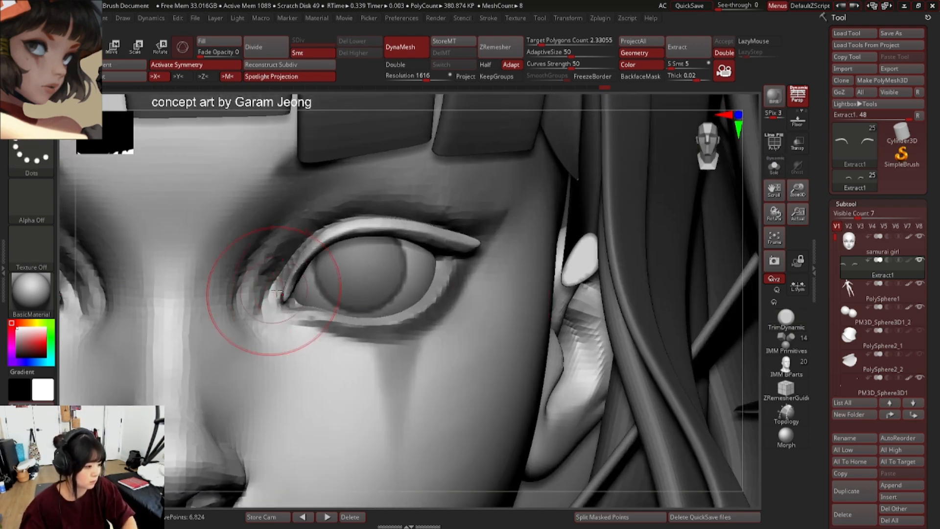
right_click_drag(293, 293, 314, 318, "ctrl")
right_click_drag(314, 318, 304, 299)
right_click(311, 279)
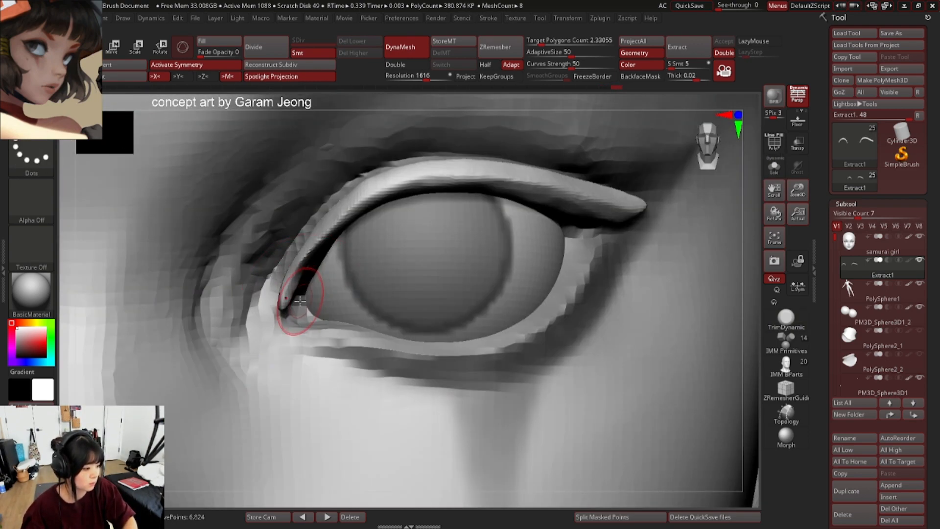
left_click_drag(285, 305, 285, 304)
right_click(287, 306)
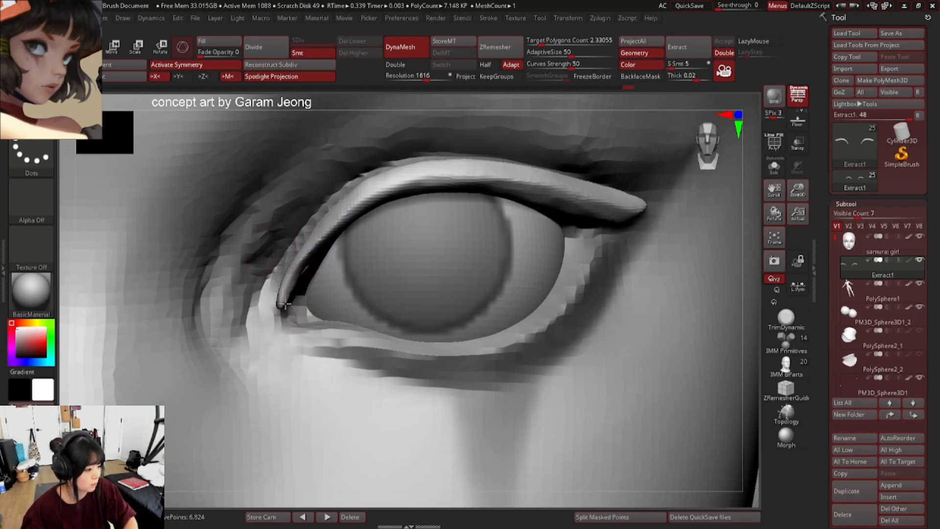
right_click(282, 304)
- Adjust the curve of the strip's inner section from an oblique view and flatten it with TrimDynamic
mouse_move(289, 309)
right_mouse_down()
mouse_move(288, 278)
mouse_move(282, 294)
mouse_move(294, 265)
right_mouse_up()
left_click_drag(316, 220, 311, 223)
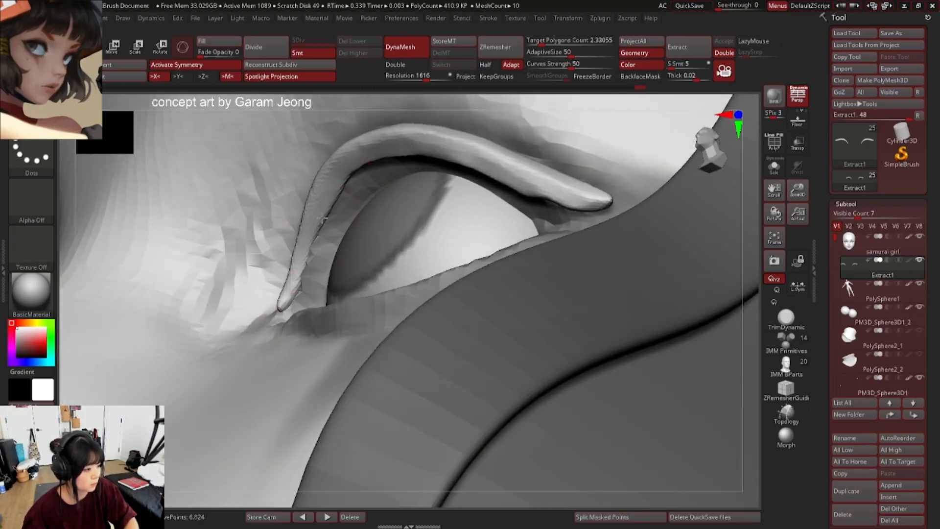
mouse_move(313, 215)
right_mouse_down()
mouse_move(332, 239)
mouse_move(323, 255)
mouse_move(153, 248)
mouse_move(470, 239)
mouse_move(499, 254)
mouse_move(476, 230)
right_mouse_up()
right_click(337, 215)
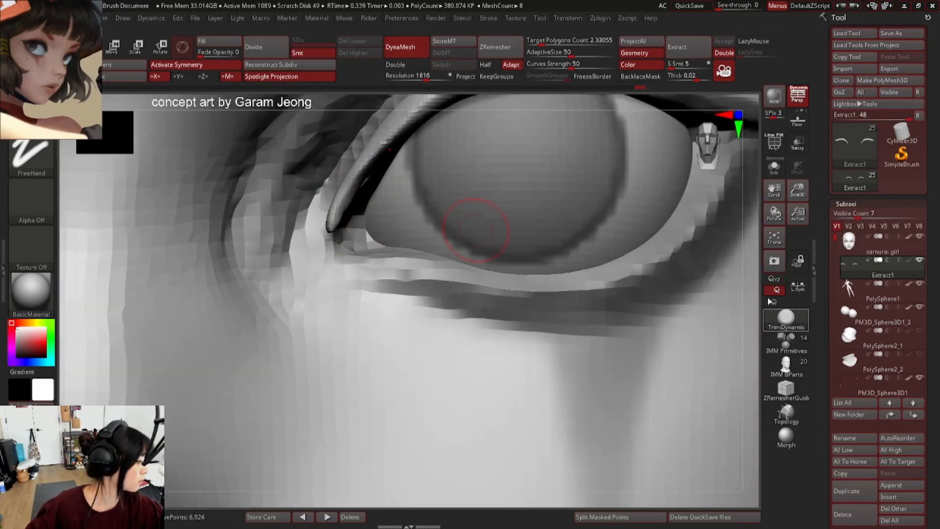
right_click_drag(263, 209, 365, 186)
mouse_move(312, 243)
right_mouse_down()
mouse_move(339, 164)
mouse_move(362, 157)
mouse_move(300, 282)
mouse_move(279, 259)
right_mouse_up()
- Switch to the Move brush and fit the strip's inner tip against the eyelid, seen from below
key("b")
key("m")
key("v")
right_click(300, 282)
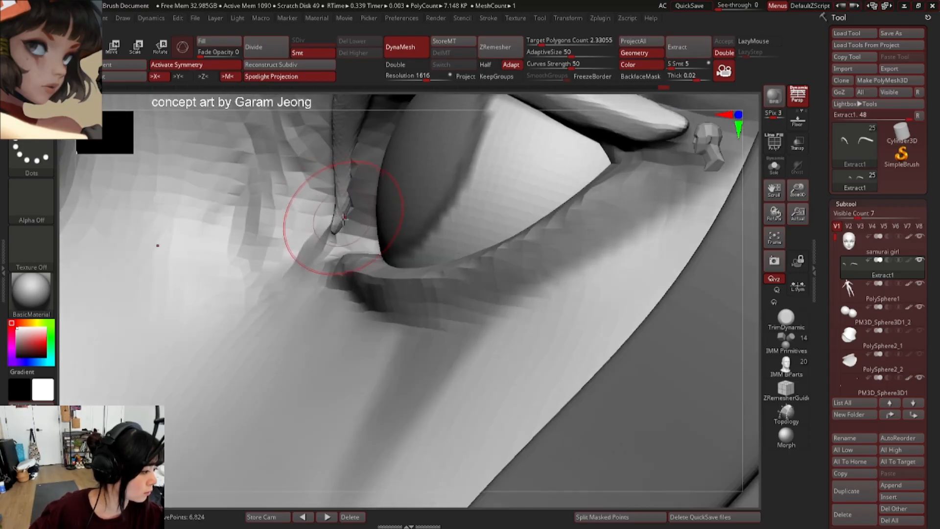
mouse_move(339, 230)
right_mouse_down("ctrl")
mouse_move(361, 231)
mouse_move(343, 216)
mouse_move(385, 235)
mouse_move(382, 188)
right_mouse_up("ctrl")
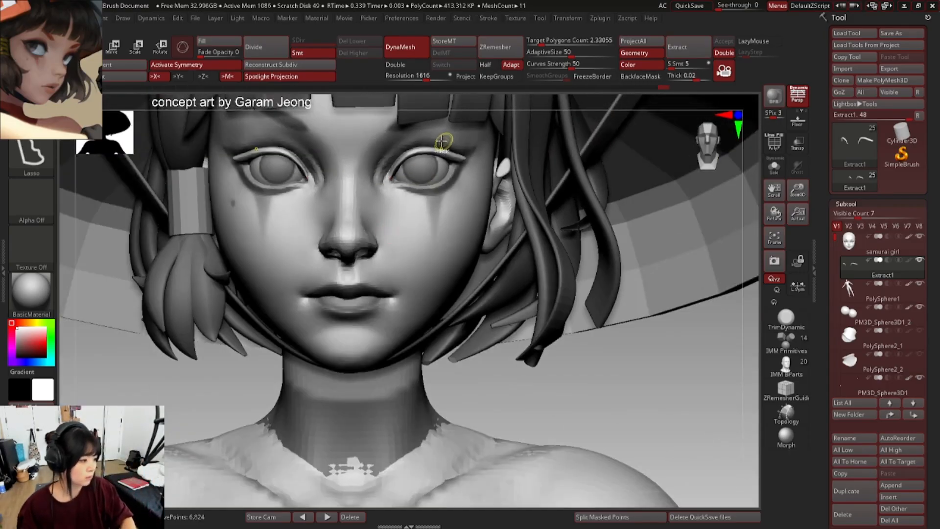
- Refine the strip's inner curve with the Move brush from the front so it follows the eyelid line
right_click_drag(445, 143, 398, 196, "ctrl")
right_click(336, 206)
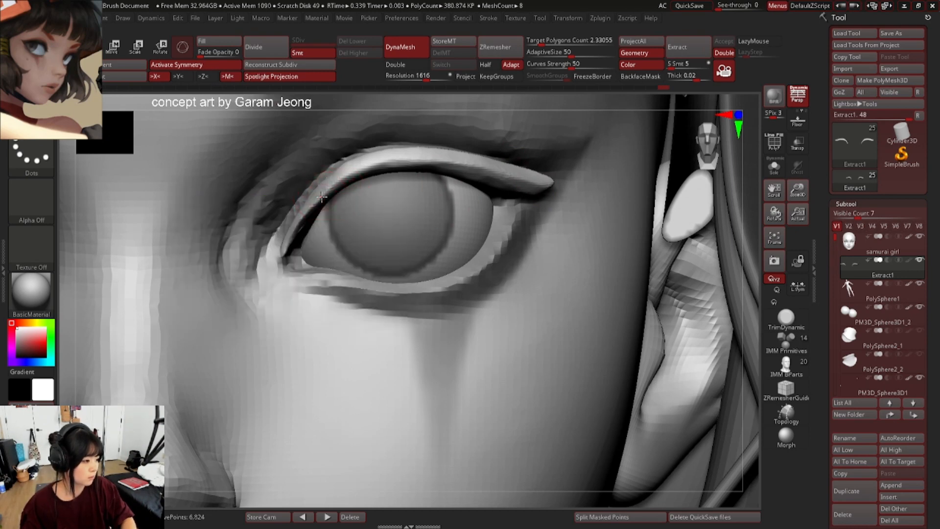
key("space")
left_click(319, 198)
mouse_move(317, 198)
right_mouse_down("ctrl")
mouse_move(266, 147)
mouse_move(237, 174)
right_mouse_up("ctrl")
left_click(366, 208, "alt")
right_click_drag(366, 208, 395, 207, "ctrl")
left_click(395, 207, "alt")
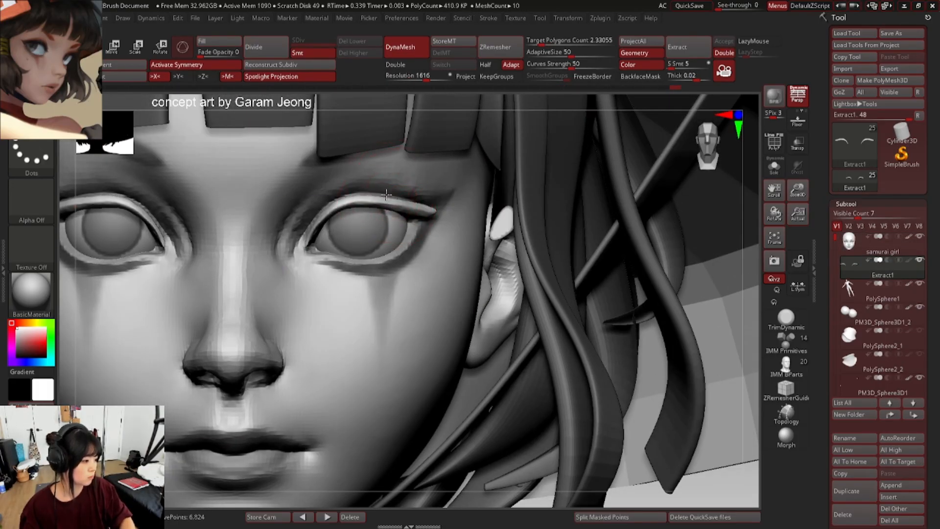
- Shape the lash strip's arch and its outer tip with a larger Move brush from front and three-quarter views
key("bracketright")
left_click_drag(381, 191, 386, 192)
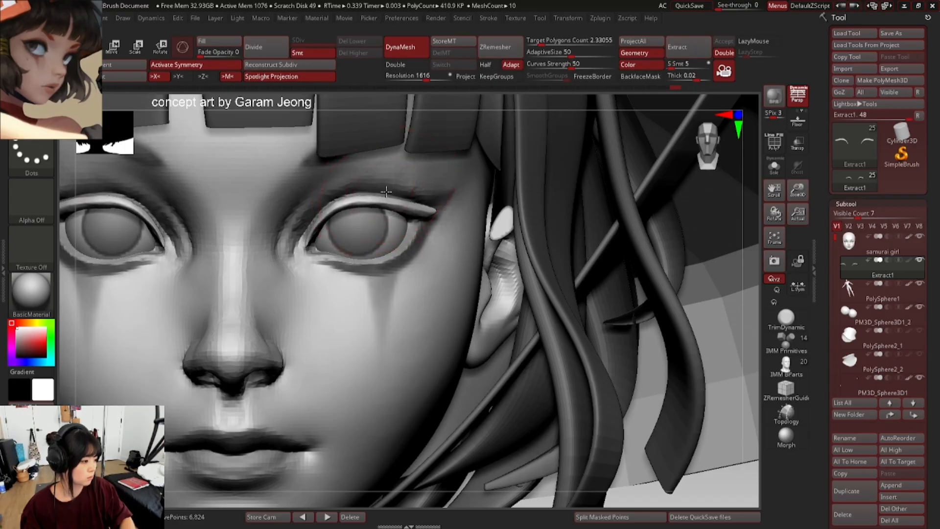
mouse_move(384, 192)
right_mouse_down("ctrl")
mouse_move(430, 192)
mouse_move(418, 202)
mouse_move(427, 203)
right_mouse_up("ctrl")
mouse_move(427, 204)
right_mouse_down()
mouse_move(373, 210)
mouse_move(411, 201)
mouse_move(381, 230)
right_mouse_up()
right_click_drag(381, 230, 375, 267, "ctrl")
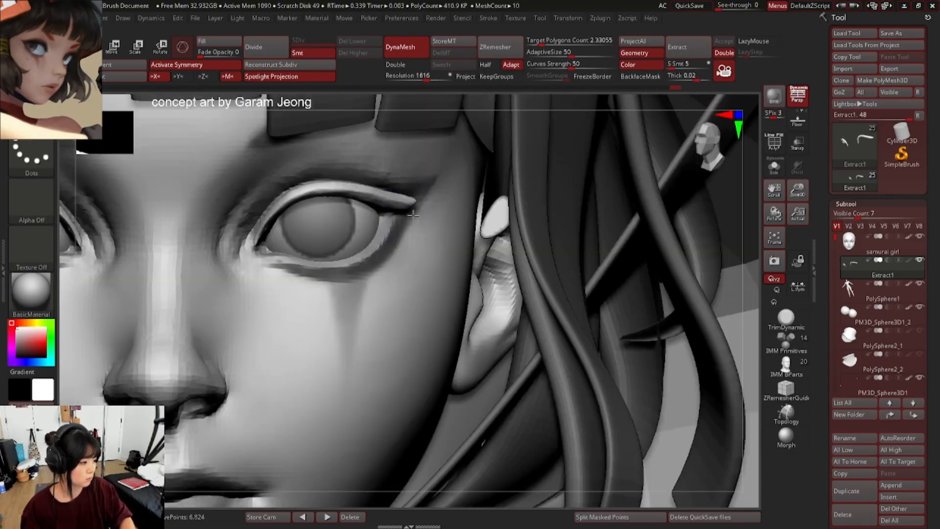
right_click(373, 268)
right_click_drag(409, 185, 411, 191, "ctrl")
right_click(376, 252)
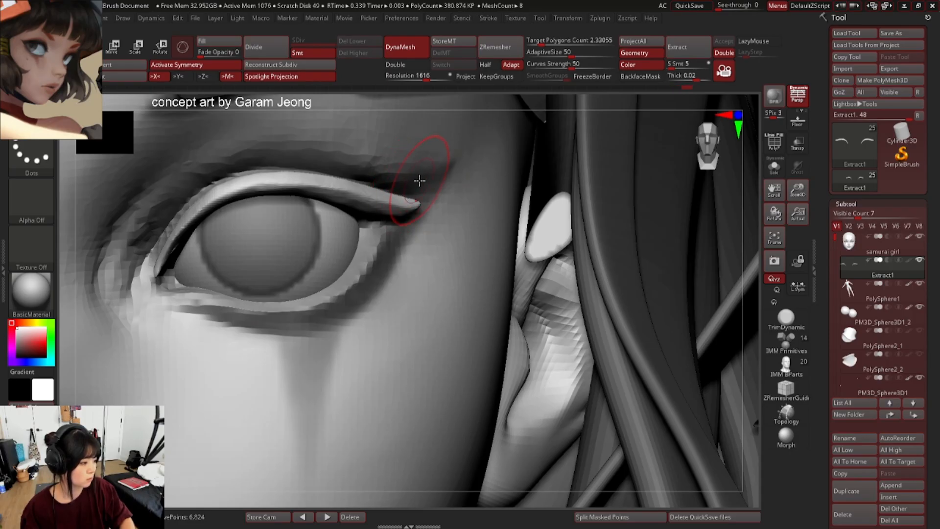
right_click_drag(419, 181, 363, 169, "ctrl")
right_click_drag(428, 183, 451, 246, "ctrl")
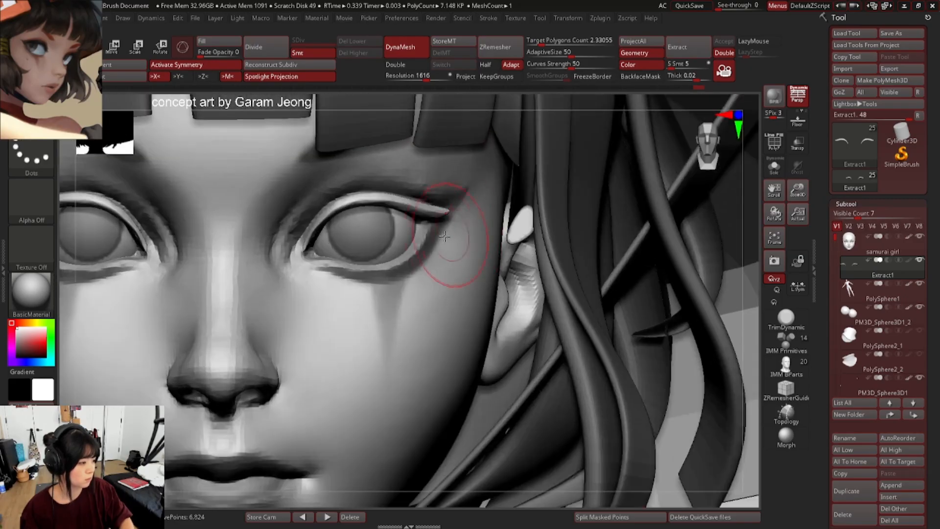
- Display polyframes and hide the lash strip over the character's right eye
mouse_move(370, 234)
right_mouse_down("alt")
mouse_move(441, 224)
mouse_move(300, 157)
right_mouse_up("alt")
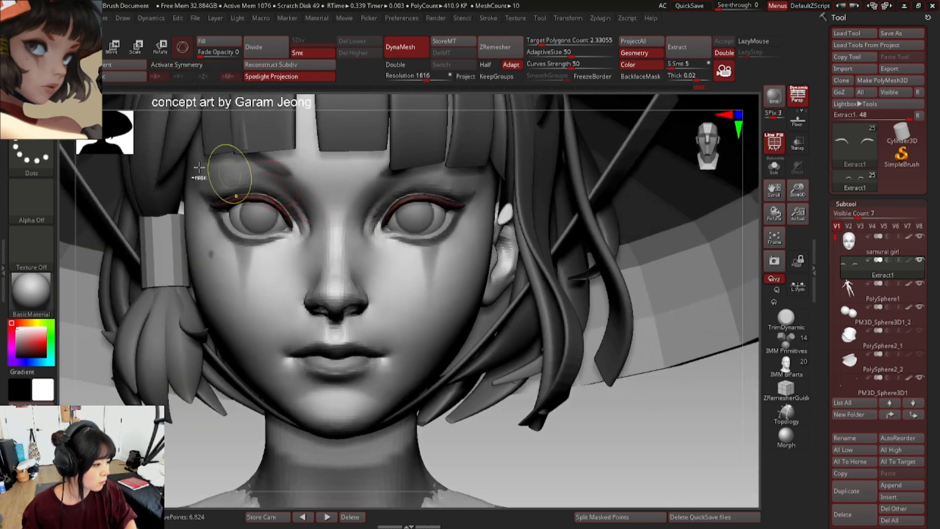
left_click_drag(153, 161, 319, 280, "ctrl+alt+shift")
right_click_drag(437, 203, 443, 229, "ctrl")
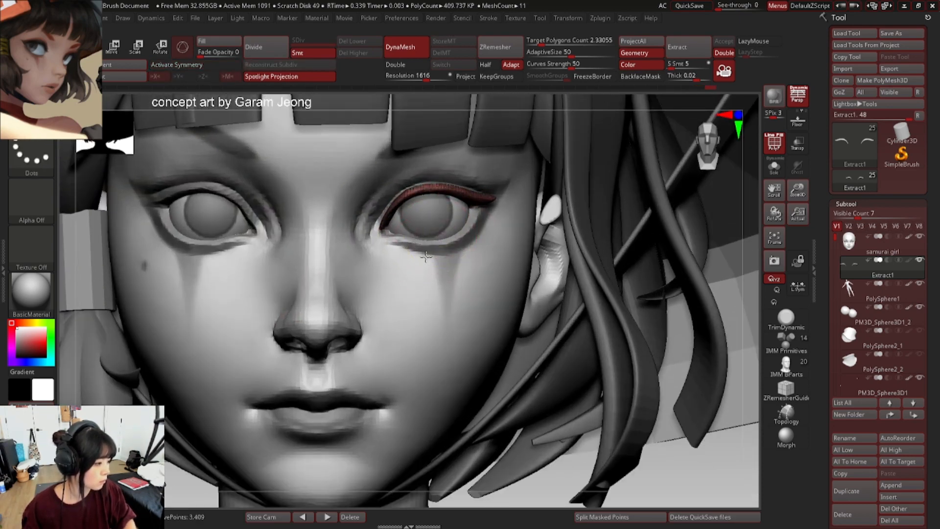
- Make the head the active subtool, isolate it with polyframes off, and frame it from the front
left_click(426, 256, "alt")
left_click(774, 166)
key("shift+f")
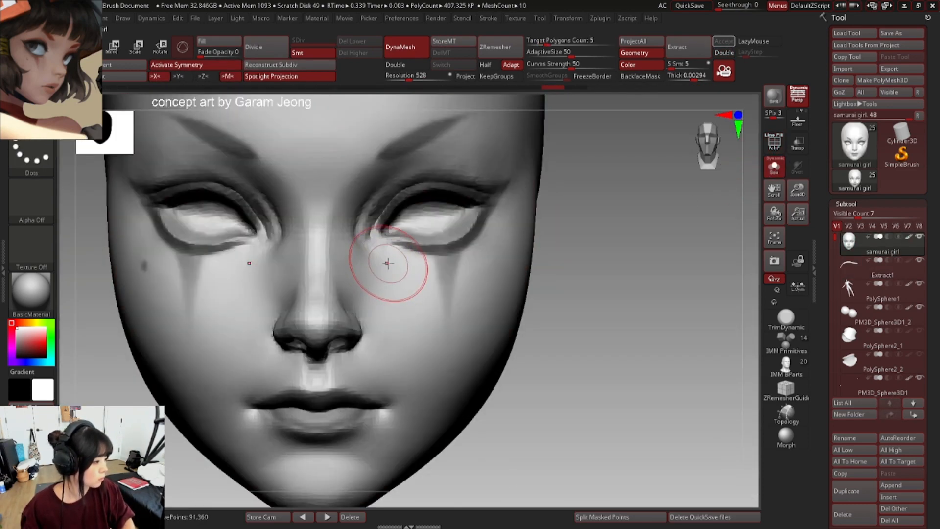
right_click_drag(427, 253, 405, 254, "alt")
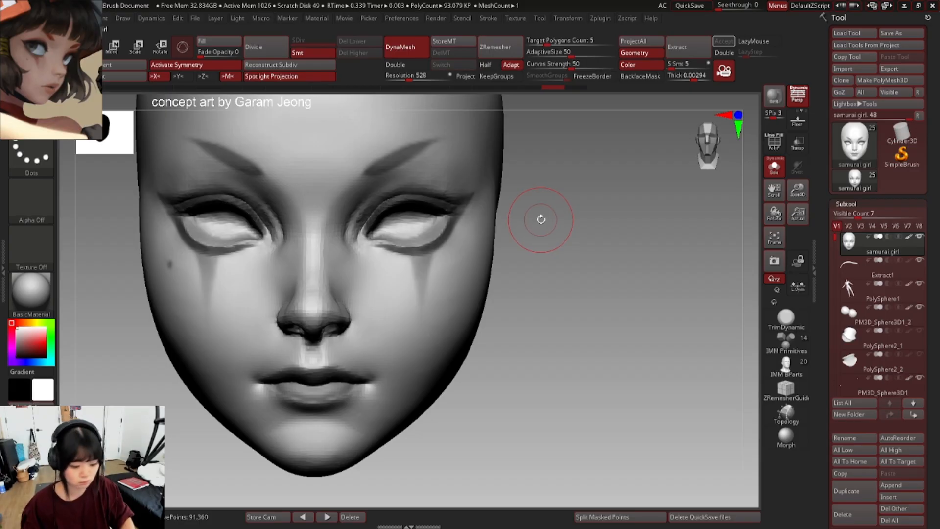
left_click_drag(581, 217, 475, 213)
key("f")
key("f")
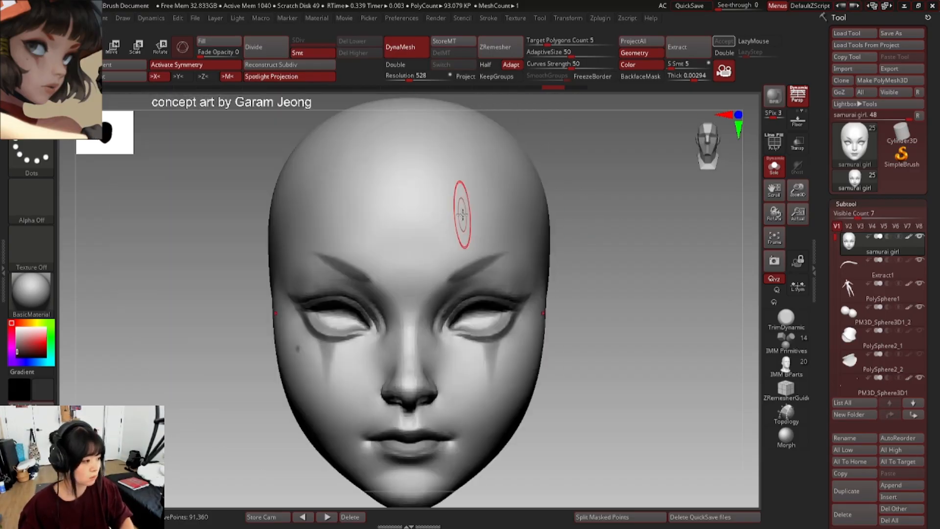
- Swap the active colour to white and restore the custom UI configuration
mouse_move(480, 219)
right_mouse_down("ctrl")
mouse_move(484, 204)
mouse_move(396, 212)
mouse_move(442, 132)
mouse_move(382, 118)
right_mouse_up("ctrl")
mouse_move(338, 117)
right_mouse_down("alt")
mouse_move(423, 237)
mouse_move(456, 220)
mouse_move(429, 220)
mouse_move(394, 27)
right_mouse_up("alt")
key("v")
left_click(413, 20)
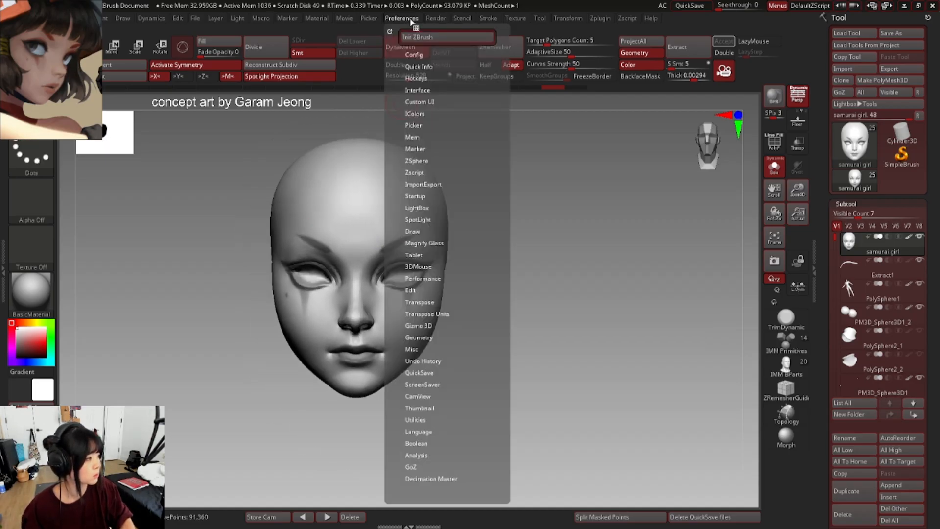
left_click(428, 99)
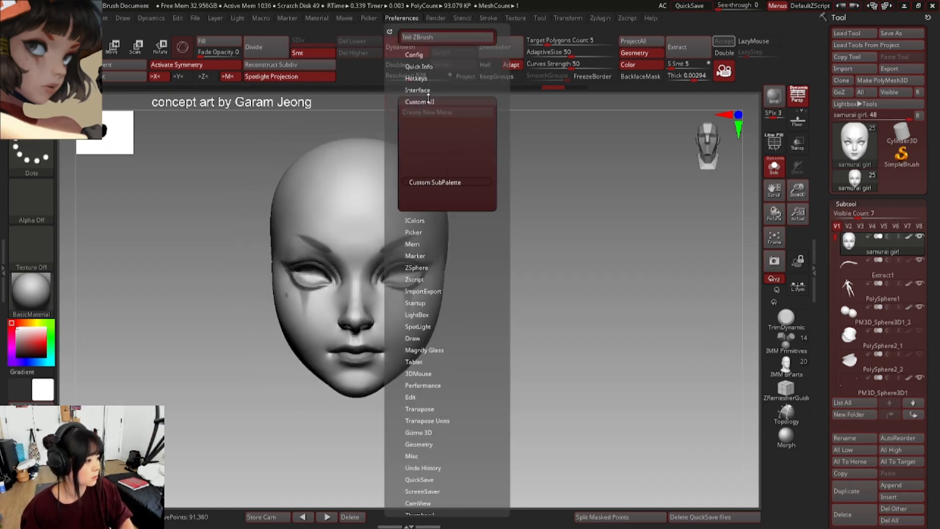
left_click(429, 90)
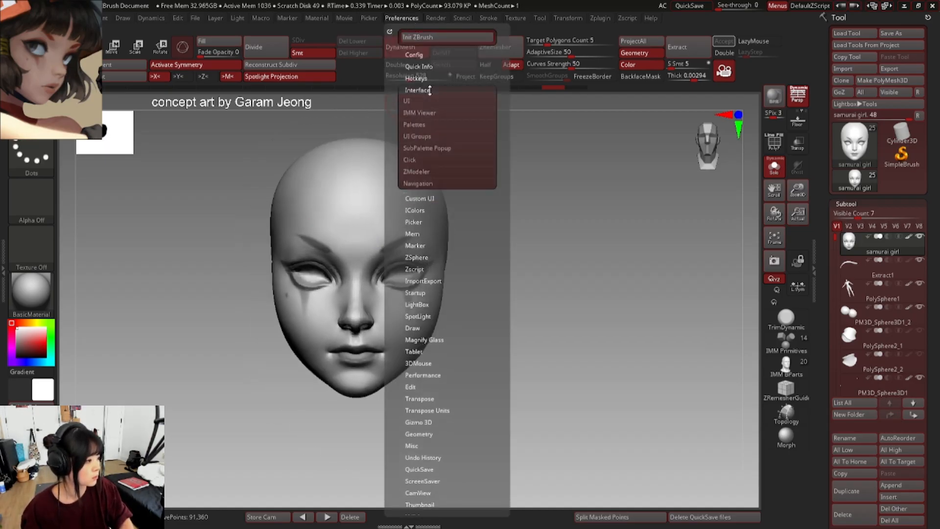
left_click(426, 65)
left_click(422, 54)
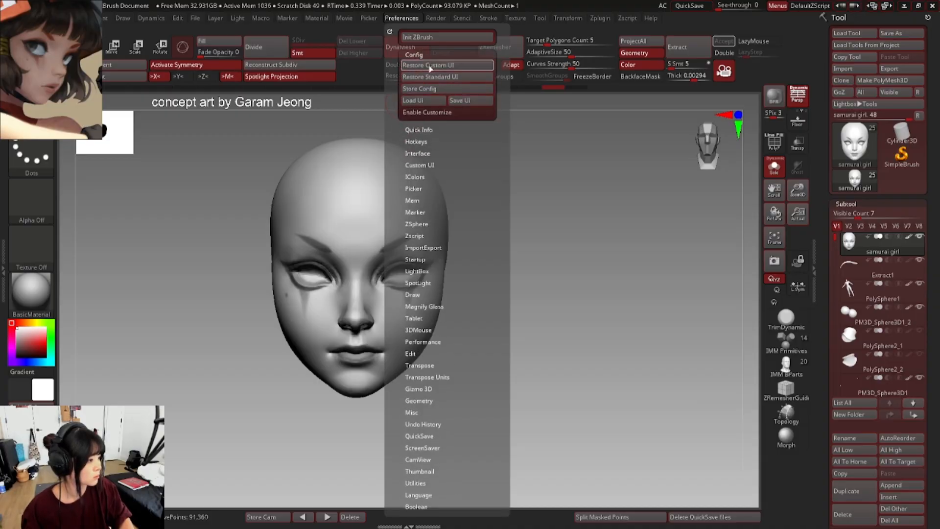
left_click(429, 65)
left_click(426, 20)
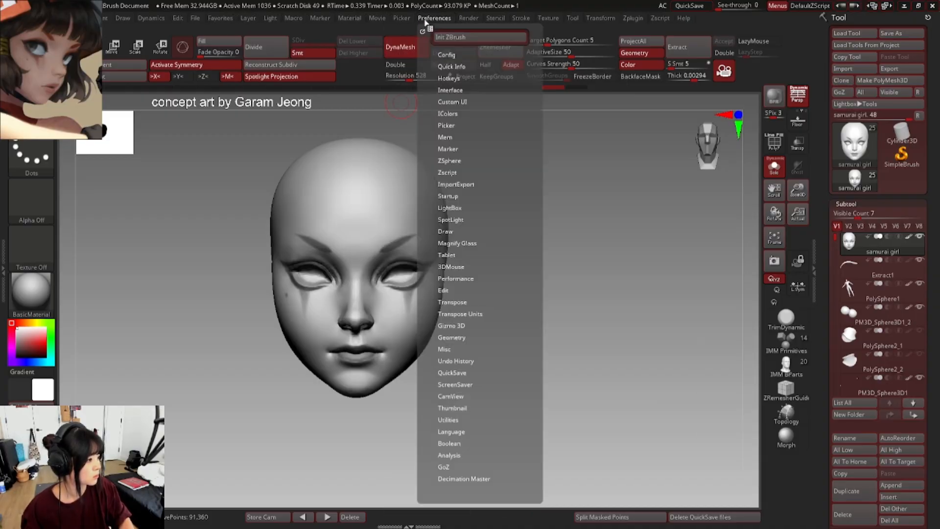
- Mirror and weld the head so both halves match, comparing the result by undoing and redoing it
key("space")
right_click_drag(420, 230, 486, 180, "ctrl")
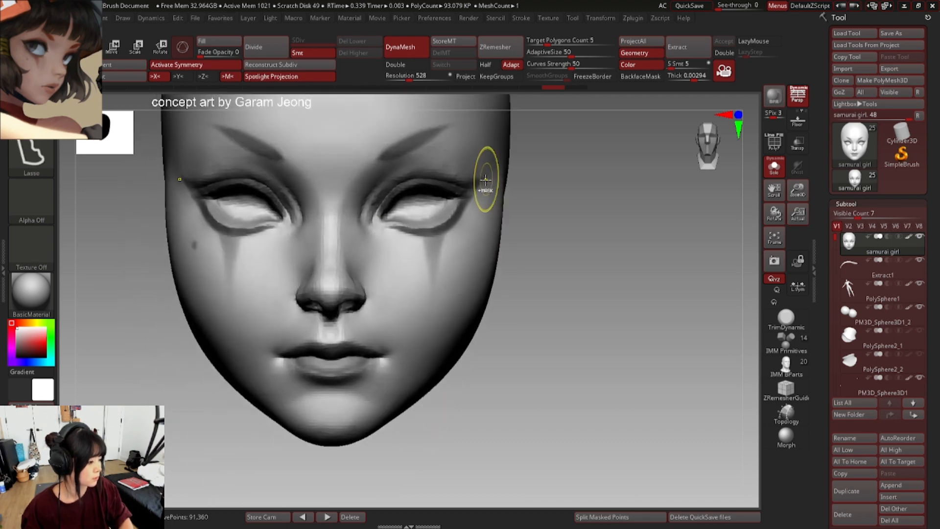
key("space")
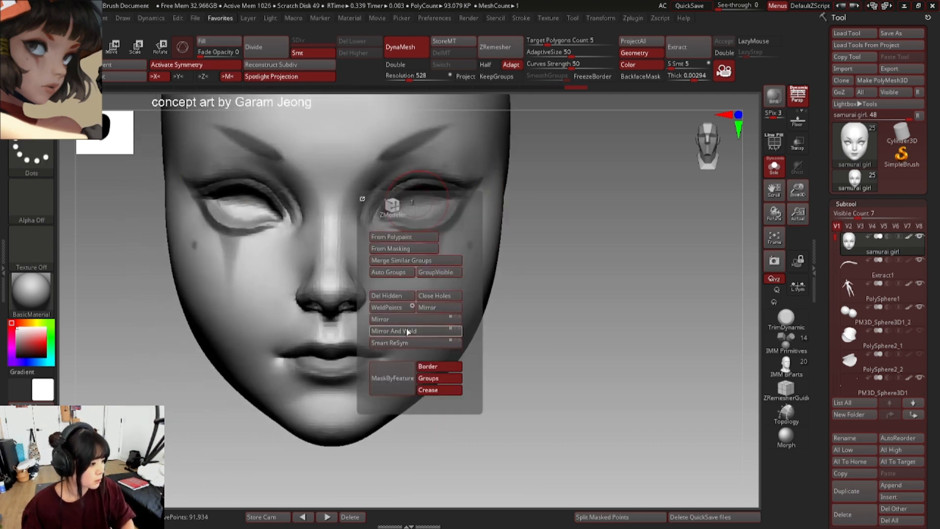
left_click(407, 332)
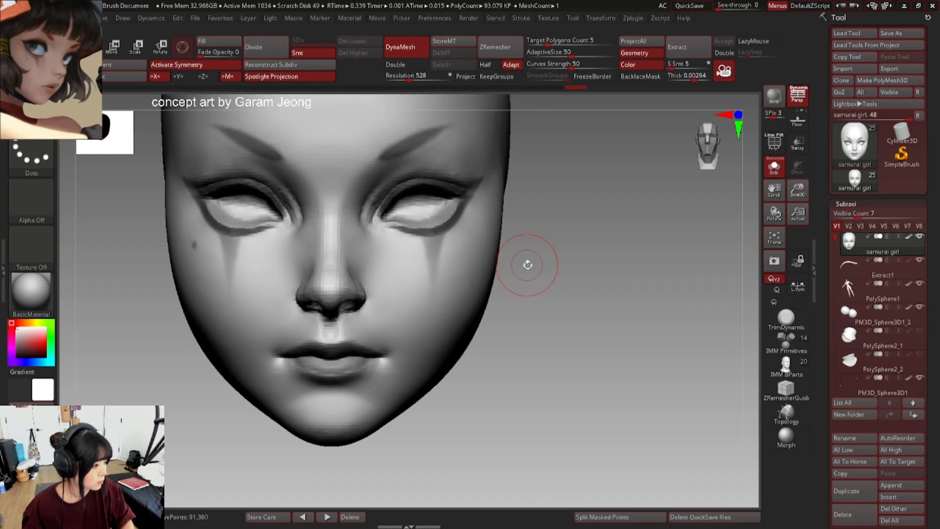
key("space")
key("ctrl+shift+z")
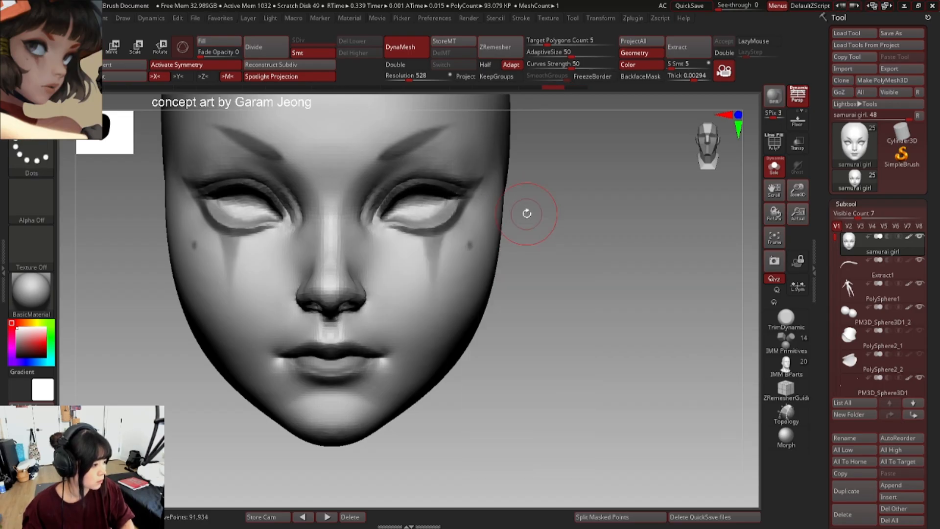
mouse_move(527, 213)
right_mouse_down("ctrl")
mouse_move(574, 212)
mouse_move(469, 230)
mouse_move(500, 229)
mouse_move(453, 193)
mouse_move(396, 187)
right_mouse_up("ctrl")
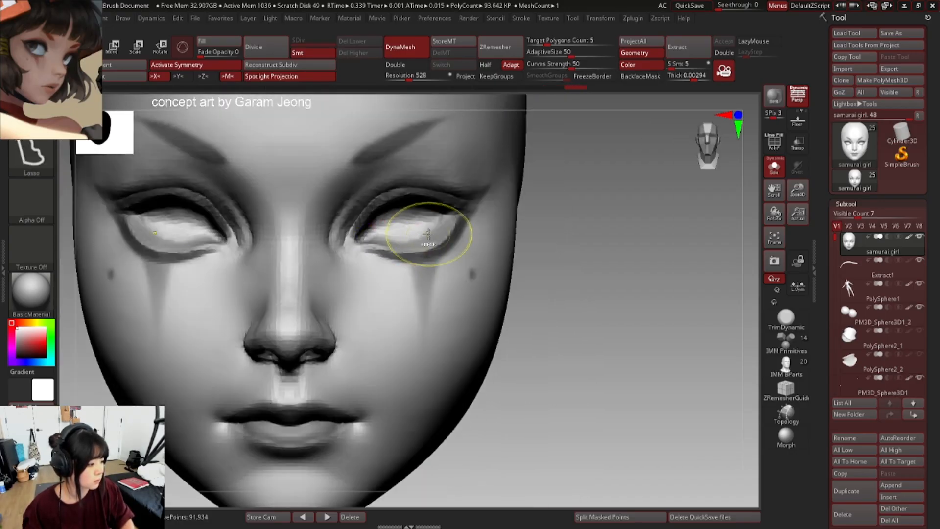
right_click_drag(478, 220, 521, 222, "ctrl")
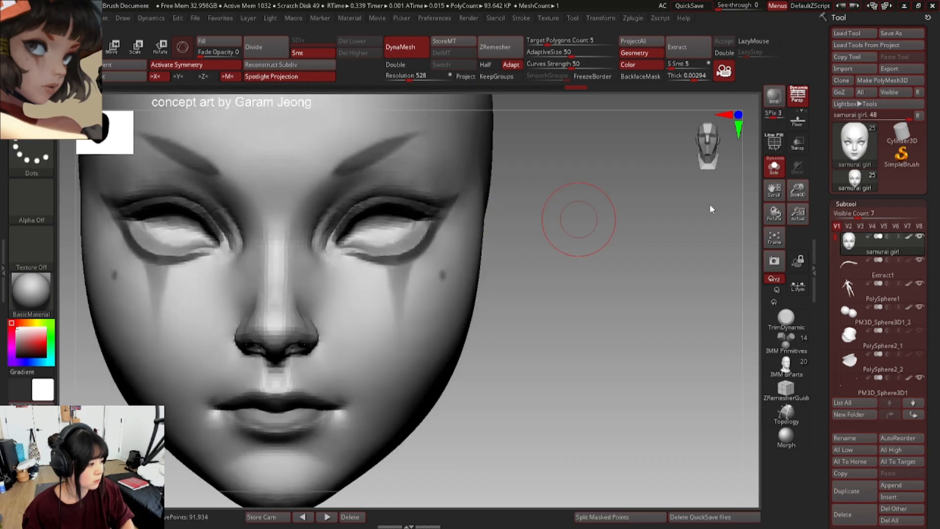
- Show the full character without polyframes and check the mirrored face in context
left_click(774, 172)
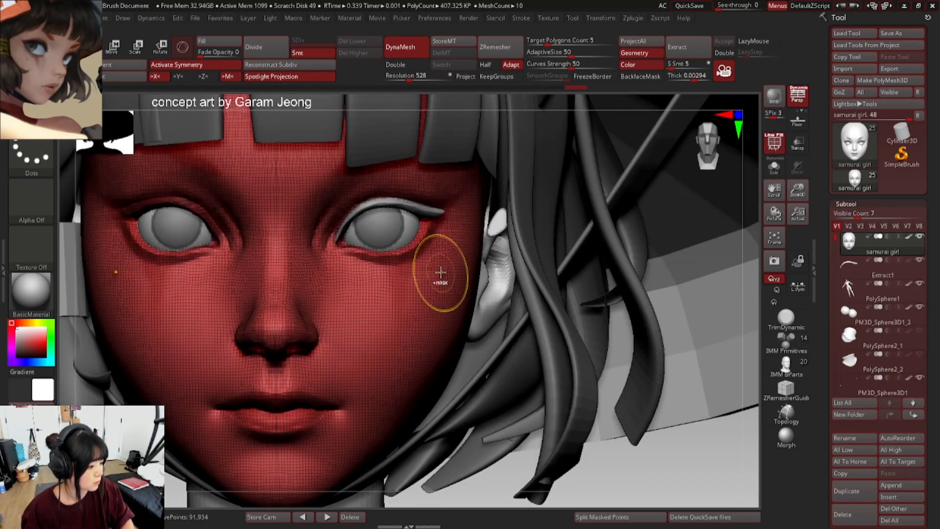
key("shift+f")
key("shift+f")
right_click_drag(448, 262, 290, 269, "ctrl")
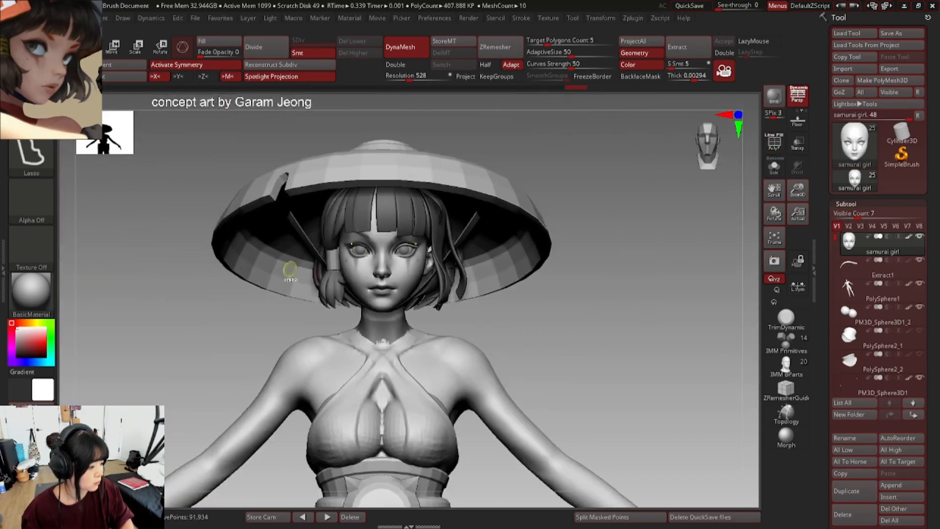
right_click_drag(383, 270, 348, 207, "alt")
- Isolate the head with LazyMouse on, inspect the eye area and brush settings, and show the full character again
left_click(774, 168)
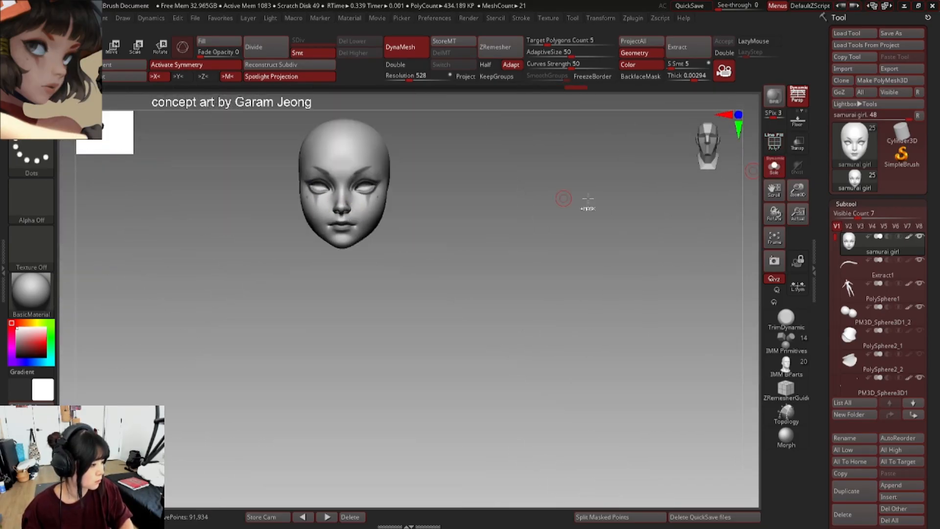
right_click_drag(586, 208, 434, 218, "ctrl")
mouse_move(434, 218)
right_mouse_down("alt")
mouse_move(456, 210)
mouse_move(338, 206)
mouse_move(423, 247)
mouse_move(340, 168)
mouse_move(321, 237)
mouse_move(380, 234)
right_mouse_up("alt")
right_click(379, 234)
key("l")
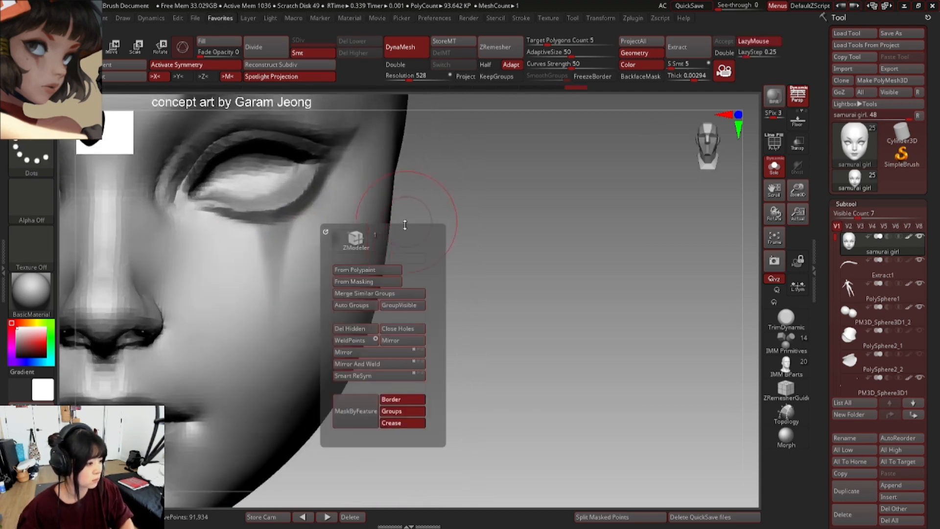
right_click(425, 214)
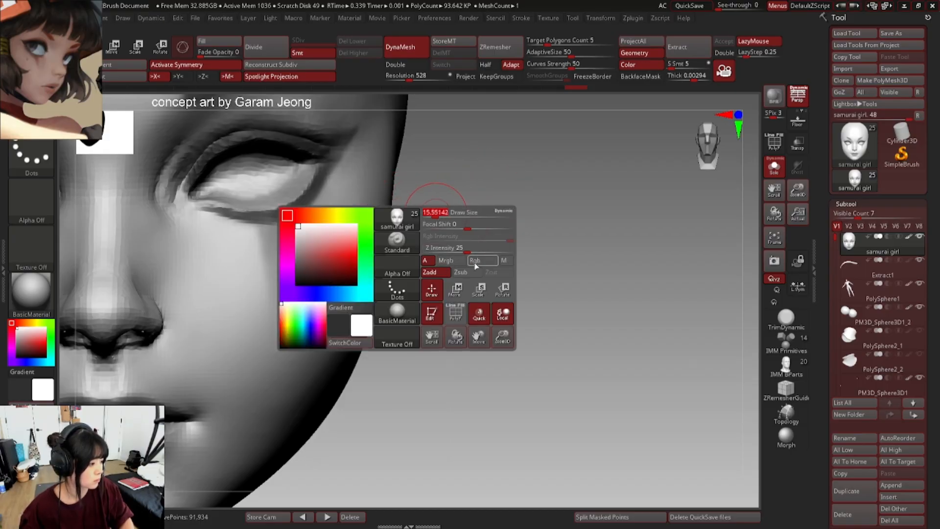
right_click_drag(388, 229, 475, 219)
left_click(782, 170)
right_click_drag(422, 189, 450, 197, "ctrl")
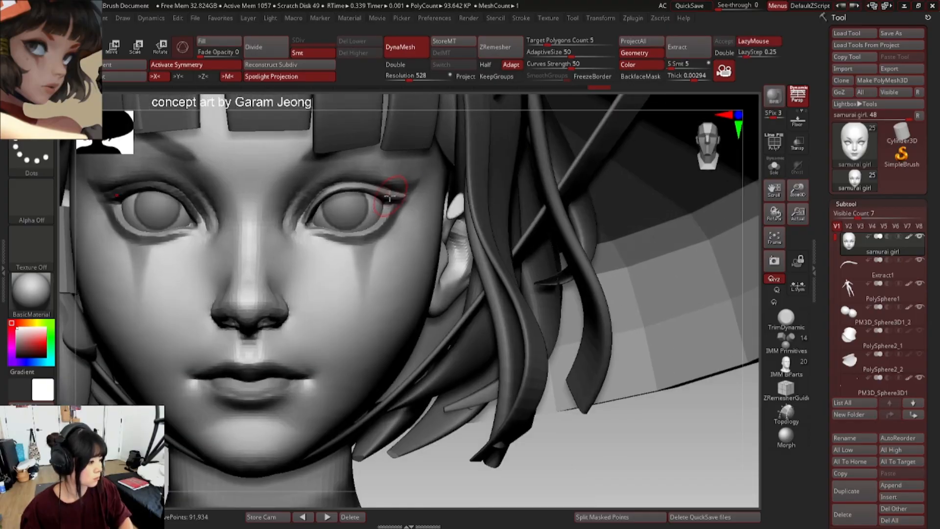
- Make the eyelash strip active and mirror and weld it onto the other eye
left_click(390, 197, "alt")
right_click_drag(390, 196, 421, 199, "alt")
right_click_drag(421, 199, 382, 193, "ctrl")
key("1")
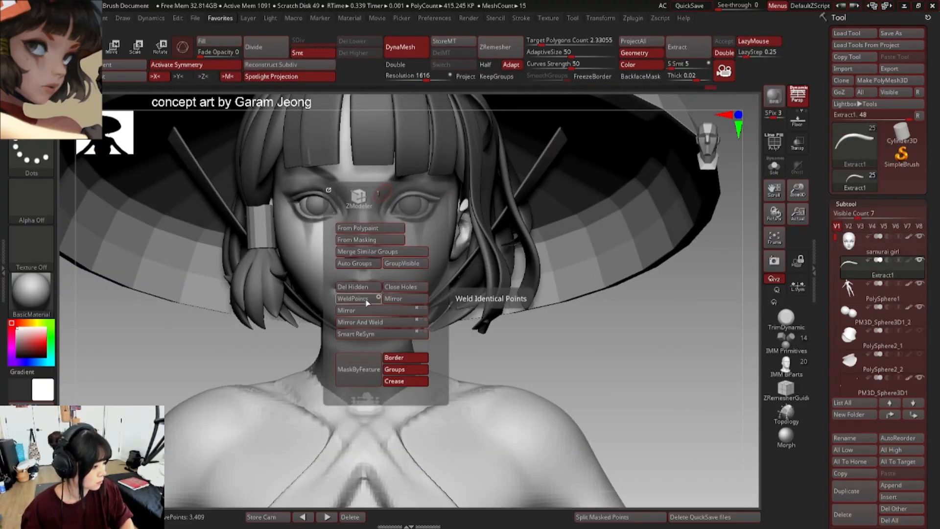
left_click(367, 322)
right_click_drag(410, 185, 395, 203)
- Fill both eyelash strips with dark grey and set the active colour back to white
key("space")
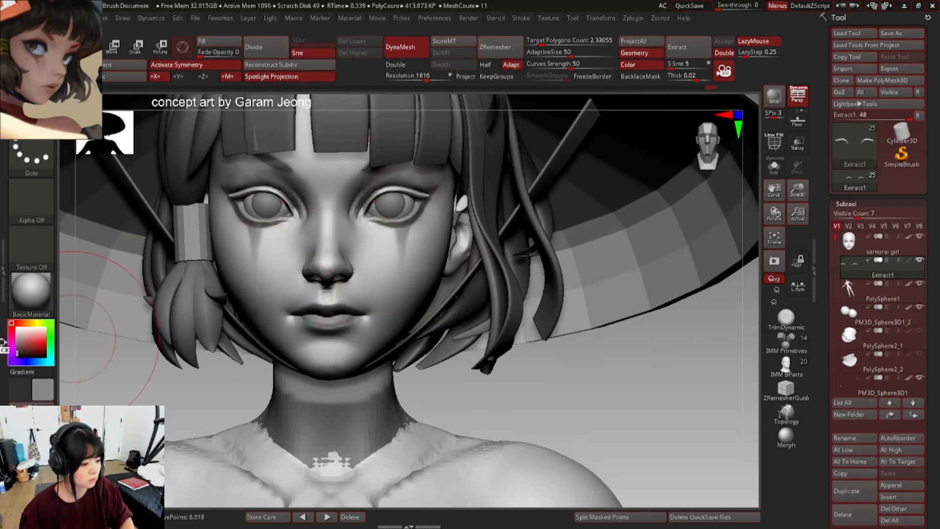
left_click_drag(2, 343, 3, 343)
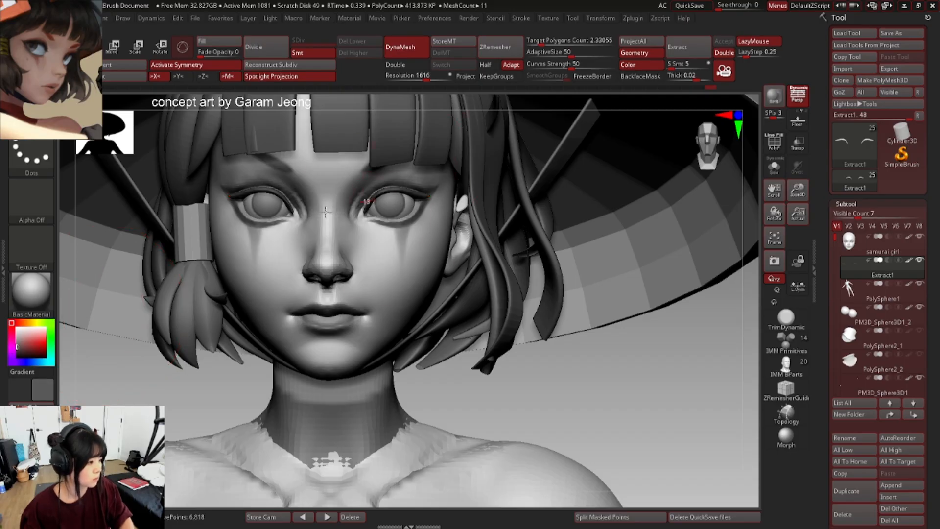
key("f")
left_click_drag(27, 332, 8, 318)
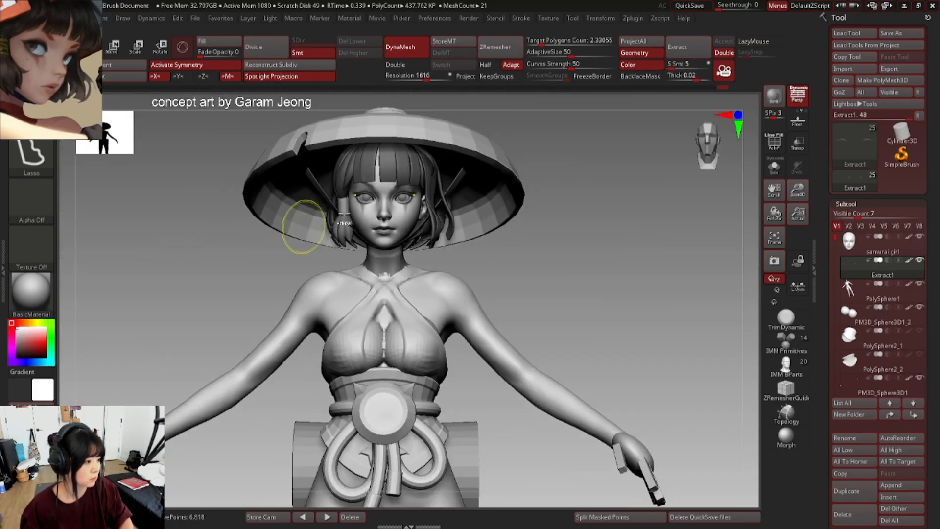
- Isolate the head and examine the outer eyelid corner up close from below
mouse_move(304, 227)
right_mouse_down("ctrl")
mouse_move(400, 220)
mouse_move(476, 197)
mouse_move(453, 225)
mouse_move(394, 230)
mouse_move(462, 242)
mouse_move(395, 216)
mouse_move(455, 230)
mouse_move(351, 221)
mouse_move(360, 231)
mouse_move(505, 197)
right_mouse_up("ctrl")
right_click(350, 280)
left_click(450, 234, "alt")
right_click(394, 216)
left_click(774, 168)
left_click(336, 204, "ctrl")
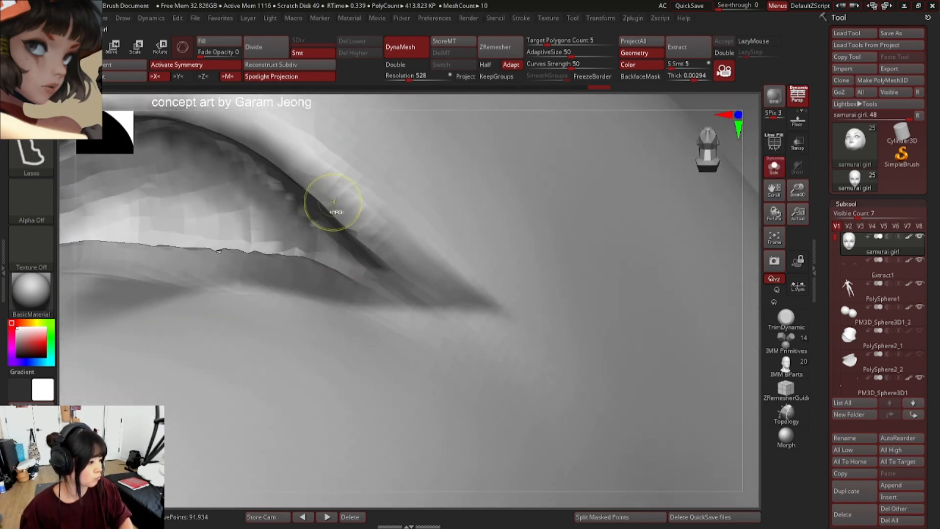
- Isolate the eyelash strips and even out the bumpy lower edge near the outer tip with small brush strokes
left_click(774, 167)
left_click(314, 200, "alt")
left_click(774, 168)
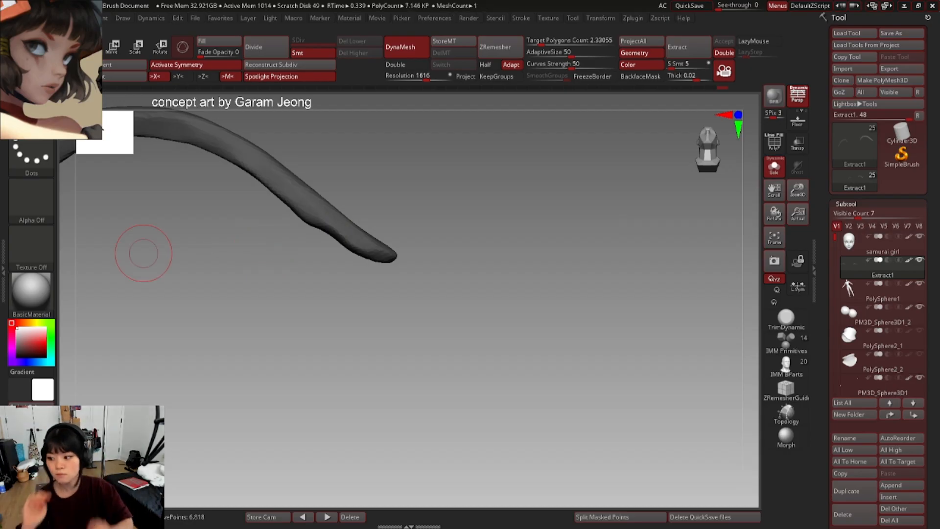
mouse_move(293, 217)
left_mouse_down("shift")
mouse_move(299, 162)
mouse_move(292, 191)
mouse_move(365, 244)
mouse_move(128, 95)
mouse_move(107, 105)
left_mouse_up("shift")
key("ctrl+z")
key("space")
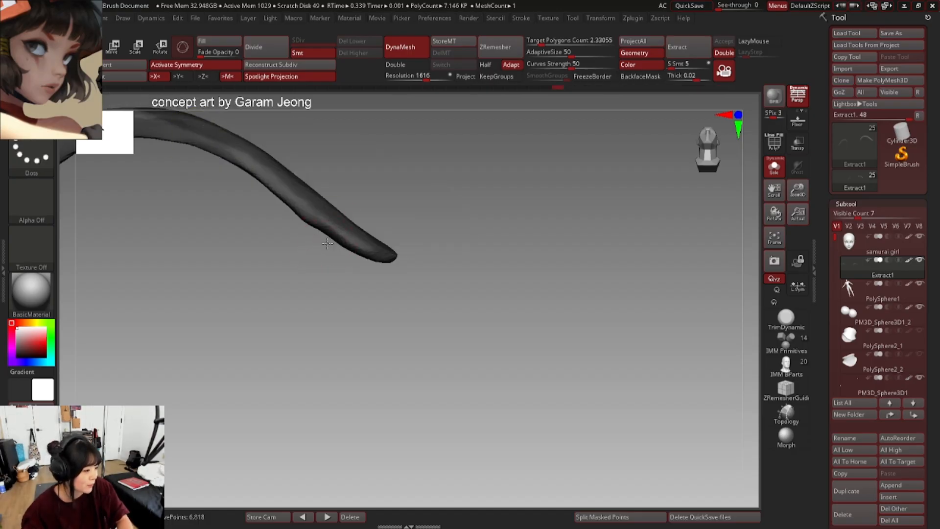
left_click_drag(327, 243, 329, 235)
right_click_drag(326, 245, 328, 239)
left_click_drag(329, 241, 327, 238)
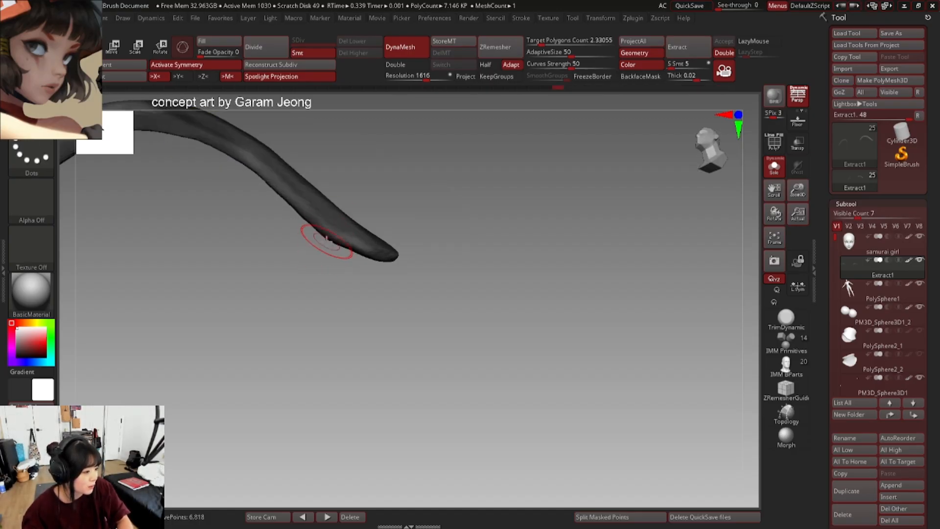
key("space")
right_click_drag(327, 240, 333, 237)
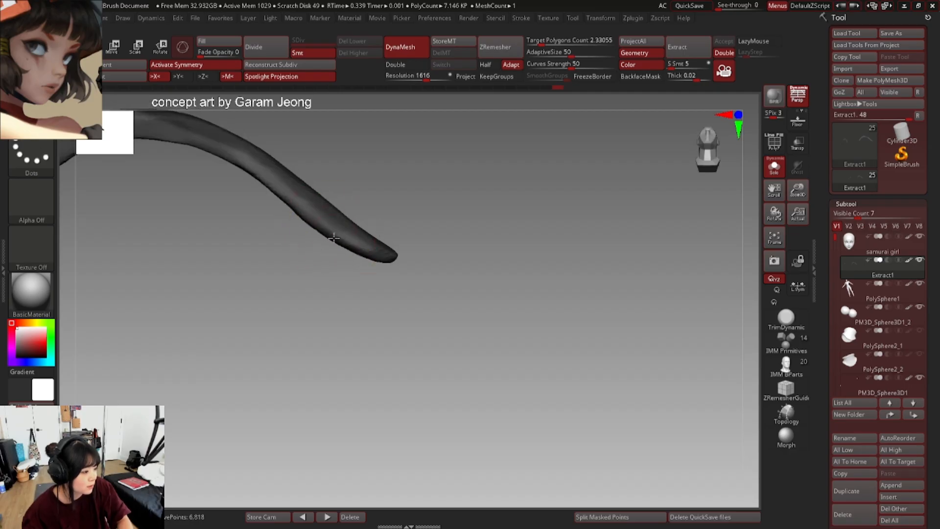
left_click_drag(359, 248, 361, 253)
- Show the full character again and make the head the active subtool
mouse_move(463, 245)
right_mouse_down("ctrl")
mouse_move(364, 229)
mouse_move(388, 247)
mouse_move(387, 325)
right_mouse_up("ctrl")
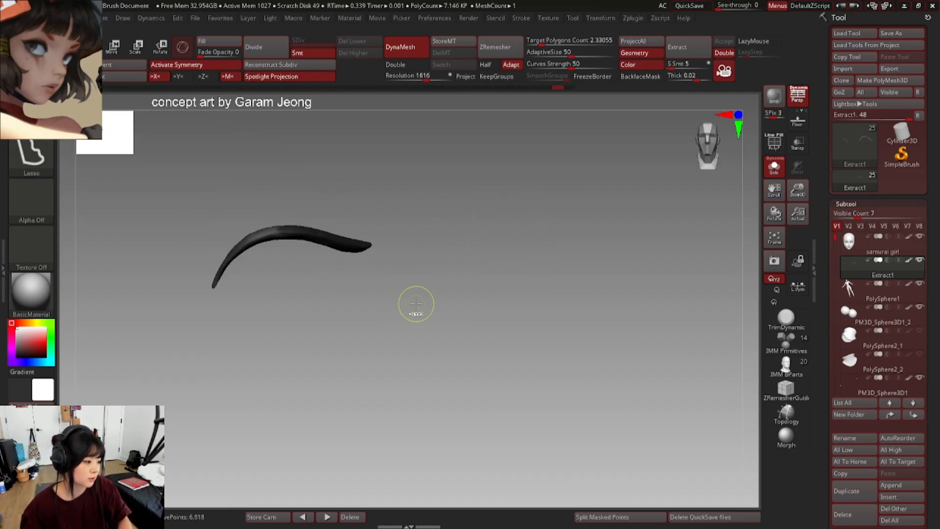
left_click(774, 166)
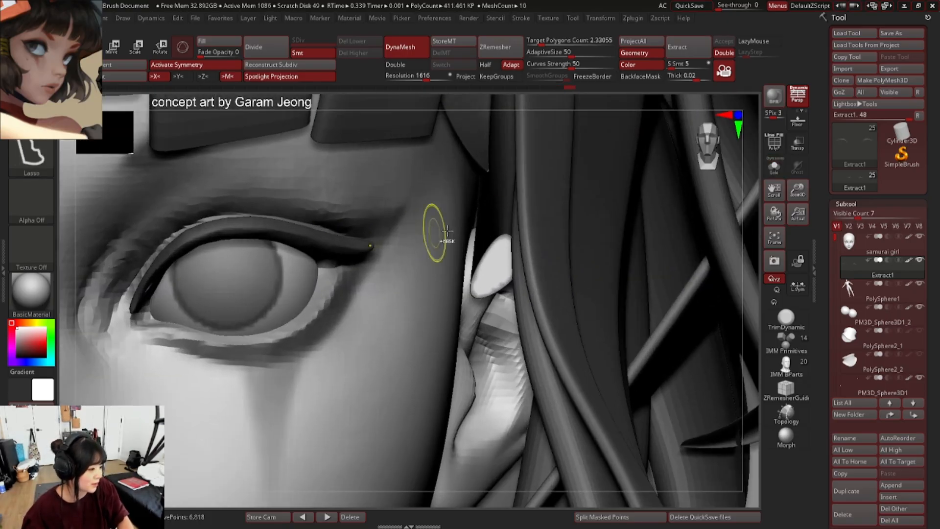
right_click_drag(446, 231, 225, 171, "ctrl")
right_click_drag(301, 243, 345, 313, "ctrl")
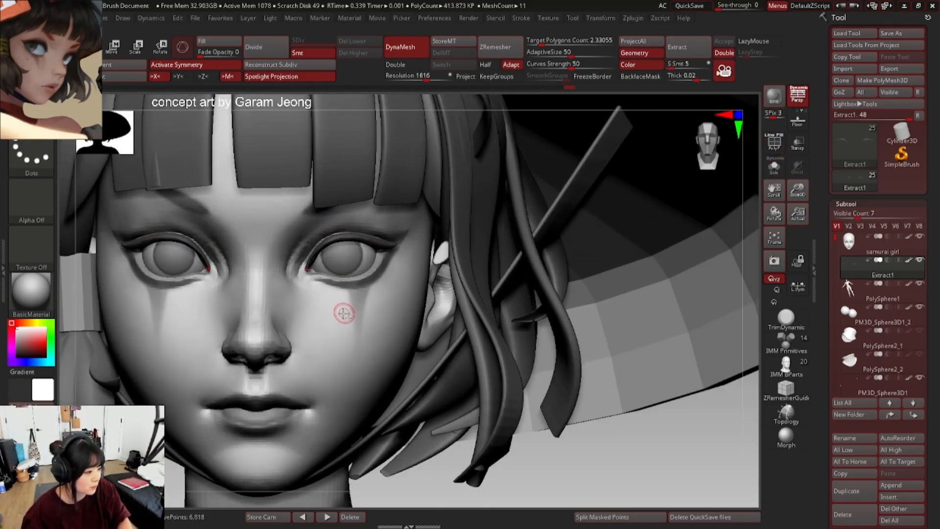
left_click(344, 313, "alt")
- Save the tool as samurai_girl+01
right_click_drag(465, 285, 431, 240, "ctrl")
right_click_drag(431, 240, 457, 181, "alt")
right_click_drag(458, 181, 411, 205, "alt")
right_click_drag(327, 208, 378, 214)
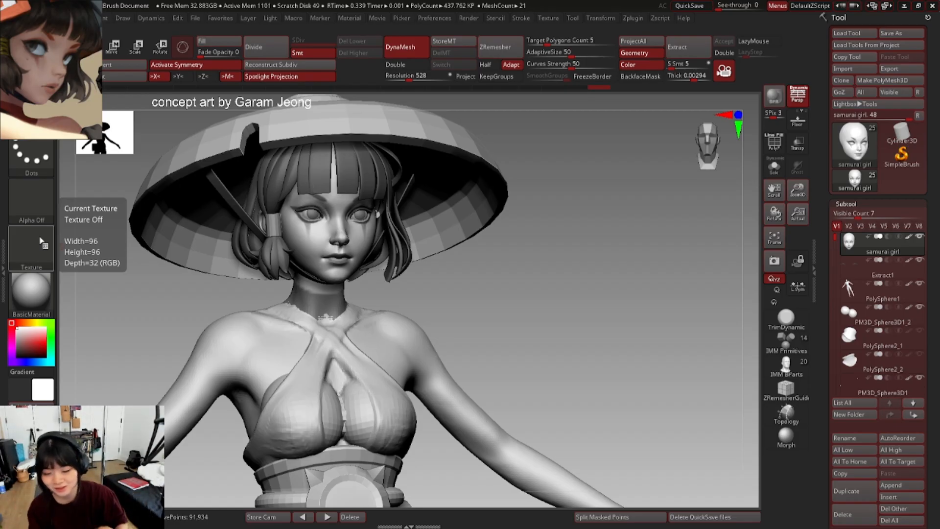
right_click_drag(456, 190, 443, 174)
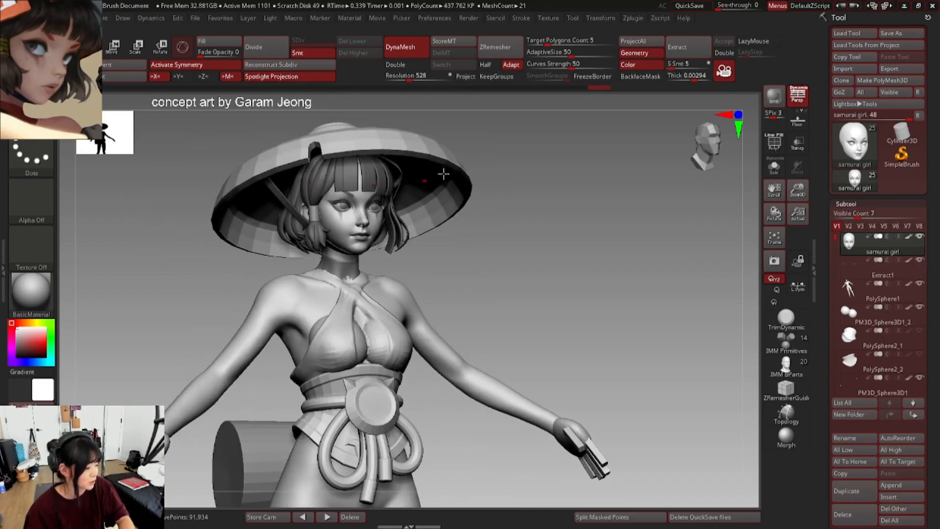
left_click(886, 36)
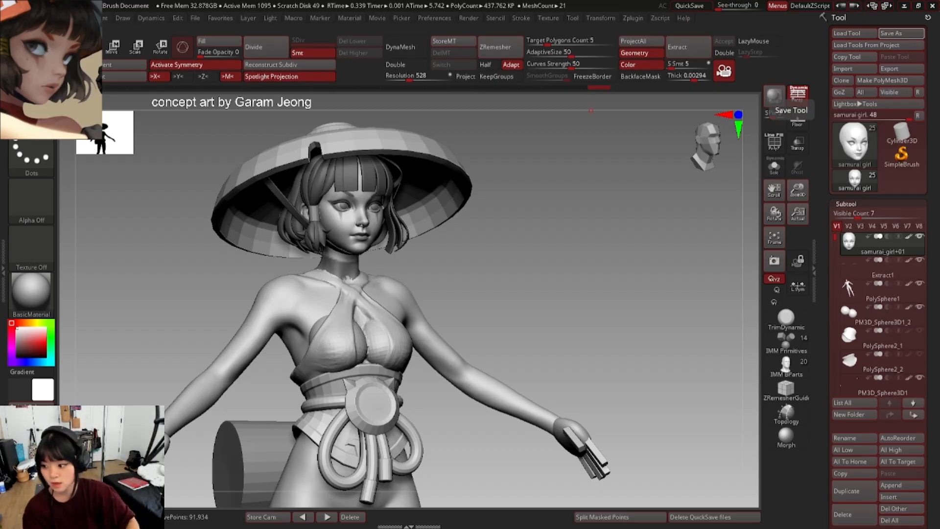
left_click_drag(510, 255, 420, 234)
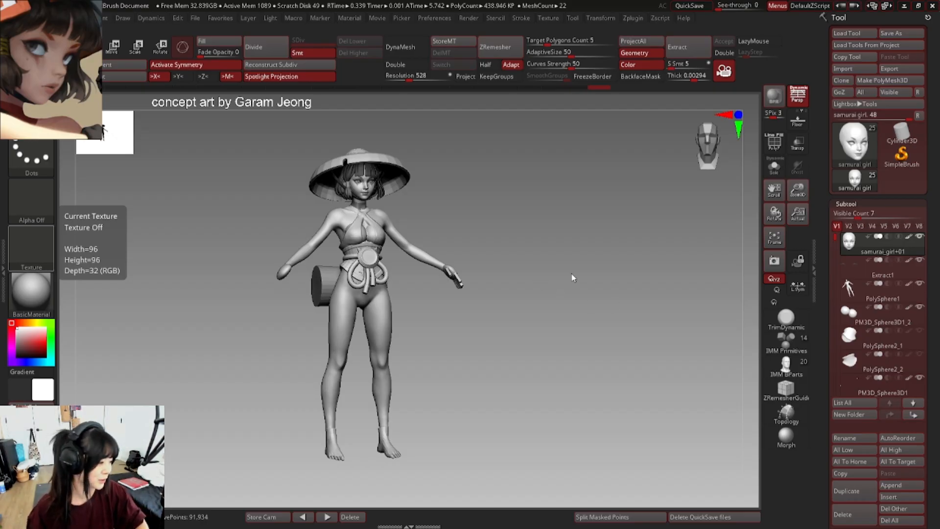
- Remove the mole from the character's left cheek with symmetry disabled, keeping the other mole, and re-enable symmetry
right_click_drag(571, 274, 510, 266, "shift")
right_click_drag(409, 122, 399, 169, "ctrl")
mouse_move(399, 169)
right_mouse_down("ctrl")
mouse_move(401, 203)
mouse_move(417, 208)
mouse_move(401, 192)
right_mouse_up("ctrl")
left_click(361, 195)
key("x")
left_click_drag(361, 188, 359, 195)
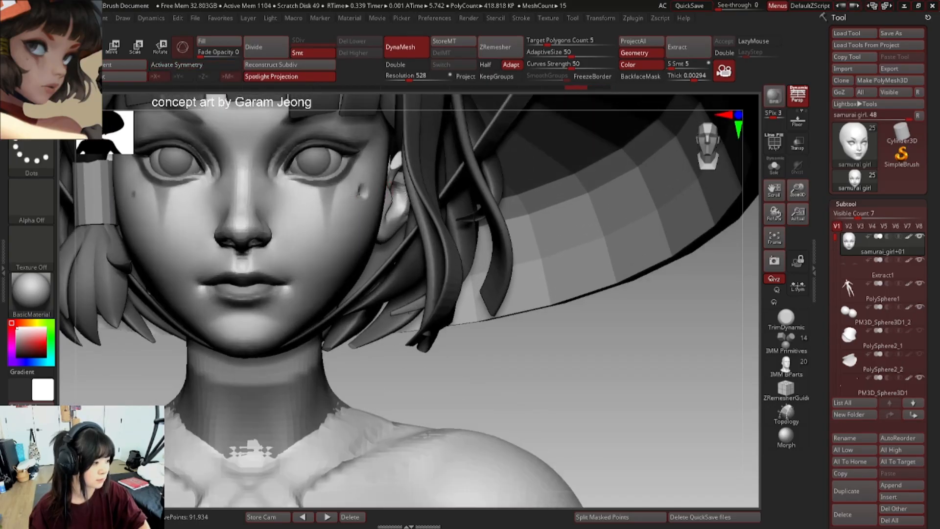
key("l")
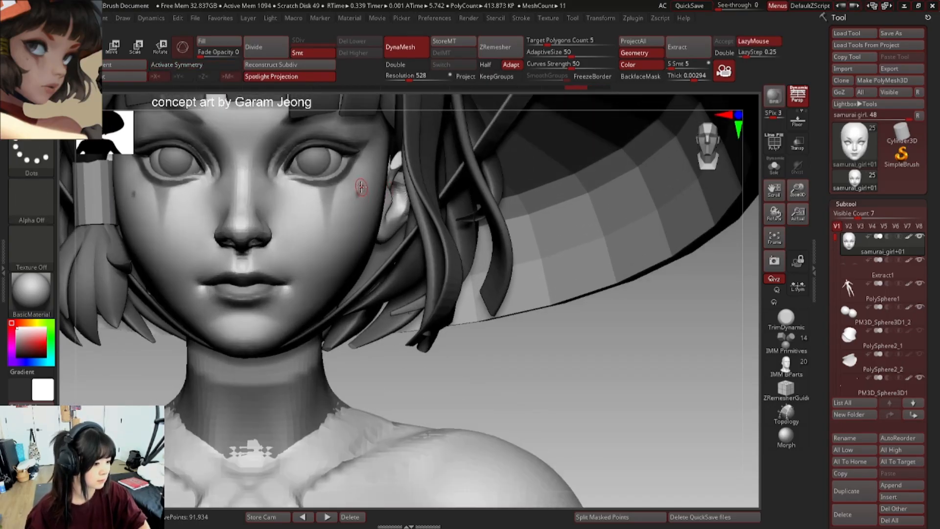
mouse_move(356, 200)
right_mouse_down("ctrl")
mouse_move(355, 181)
mouse_move(368, 198)
mouse_move(374, 186)
mouse_move(392, 186)
mouse_move(407, 145)
mouse_move(434, 142)
mouse_move(419, 156)
mouse_move(416, 179)
mouse_move(410, 128)
mouse_move(405, 176)
mouse_move(391, 147)
mouse_move(357, 195)
mouse_move(371, 202)
mouse_move(353, 190)
mouse_move(362, 200)
mouse_move(383, 170)
mouse_move(389, 184)
mouse_move(372, 188)
mouse_move(348, 147)
mouse_move(338, 160)
mouse_move(401, 157)
mouse_move(384, 161)
right_mouse_up("ctrl")
key("x")
- Isolate the head briefly, show all subtools again and examine the face and full figure from several angles
left_click(773, 166)
right_click(323, 236)
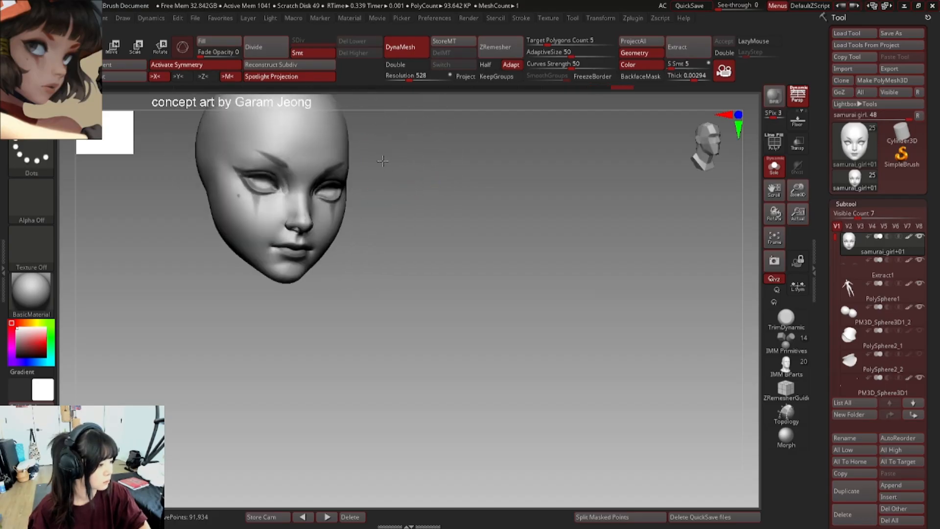
left_click(776, 165)
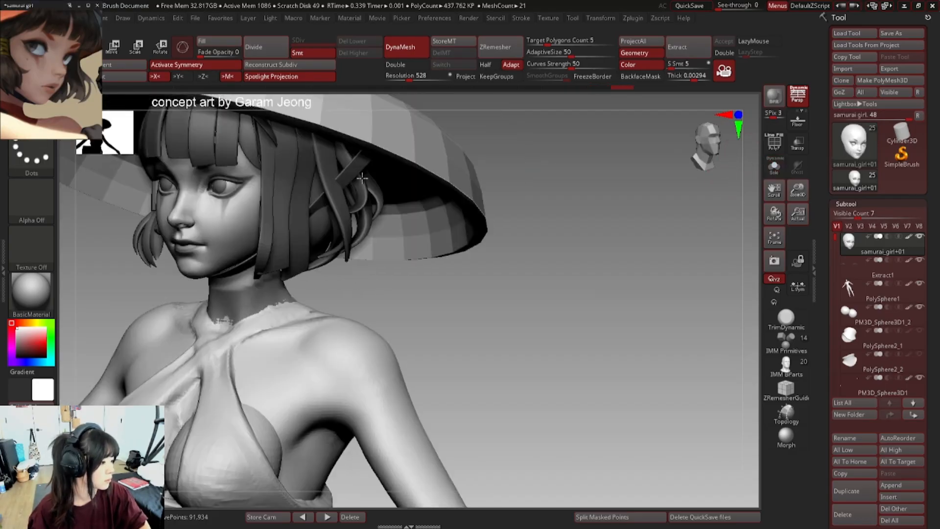
mouse_move(395, 170)
right_mouse_down("ctrl")
mouse_move(353, 166)
mouse_move(479, 161)
right_mouse_up("ctrl")
right_click_drag(409, 153, 423, 160, "ctrl")
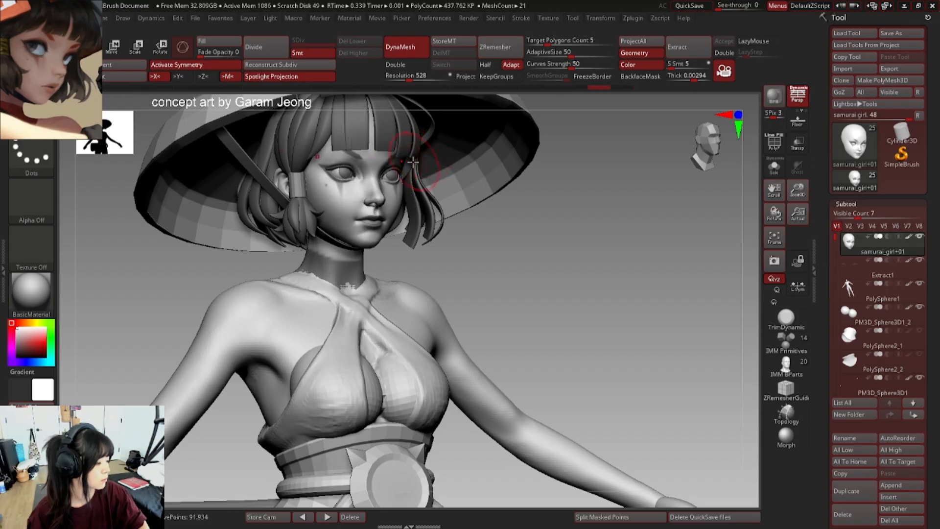
mouse_move(389, 168)
right_mouse_down()
mouse_move(359, 173)
mouse_move(386, 173)
right_mouse_up()
right_click_drag(392, 168, 389, 194)
right_click_drag(388, 194, 370, 219)
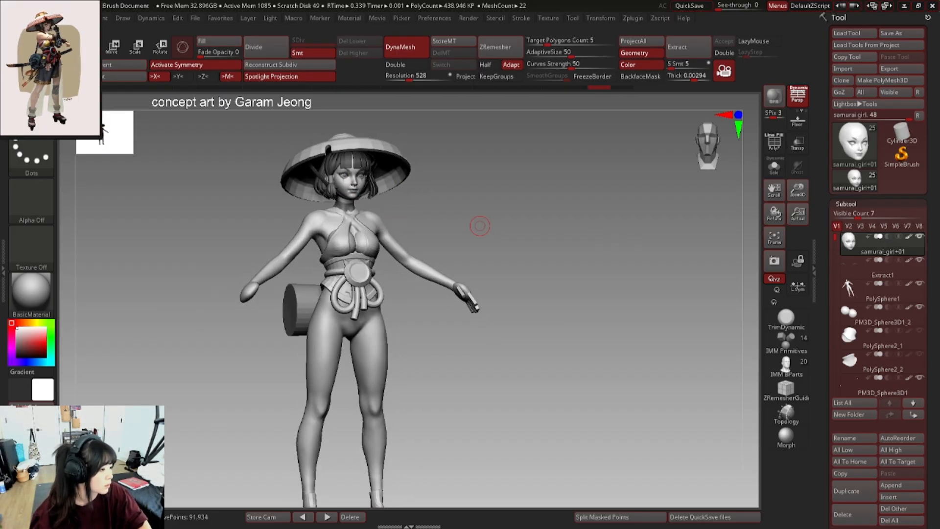
mouse_move(479, 226)
right_mouse_down()
mouse_move(360, 211)
mouse_move(343, 166)
mouse_move(412, 195)
right_mouse_up()
right_click_drag(412, 161, 468, 210, "ctrl")
right_click(399, 205)
mouse_move(413, 201)
right_mouse_down("ctrl")
mouse_move(427, 181)
mouse_move(447, 200)
mouse_move(431, 142)
mouse_move(411, 122)
mouse_move(419, 199)
mouse_move(448, 213)
mouse_move(393, 204)
right_mouse_up("ctrl")
- Make the eyelash strips the active subtool and nudge their outer tips into a better position
left_click(410, 195, "alt")
key("space")
left_click_drag(394, 205, 419, 195)
key("ctrl+z")
key("space")
mouse_move(419, 195)
right_mouse_down()
mouse_move(427, 169)
mouse_move(417, 156)
mouse_move(427, 149)
mouse_move(428, 189)
mouse_move(298, 179)
right_mouse_up()
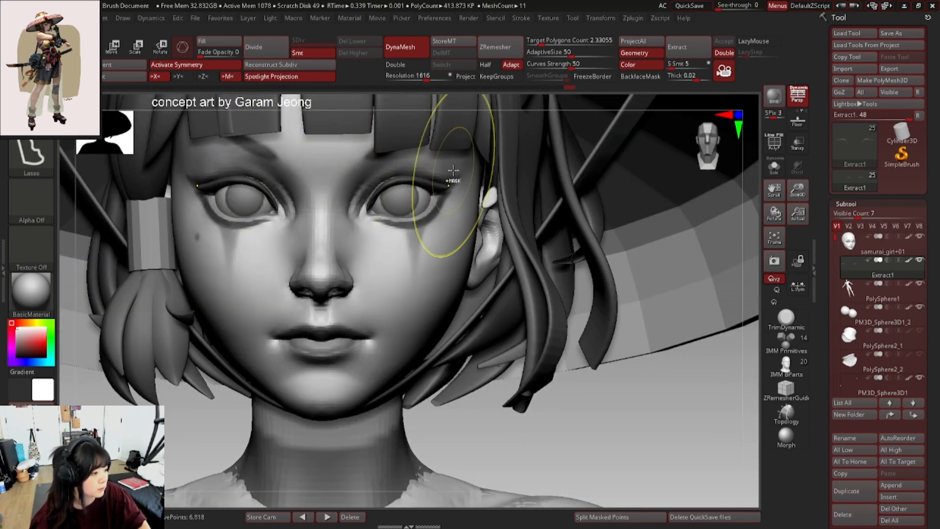
right_click_drag(453, 182, 425, 177, "ctrl")
right_click_drag(425, 177, 503, 184)
right_click(436, 172)
mouse_move(541, 215)
right_mouse_down()
mouse_move(563, 215)
mouse_move(539, 214)
right_mouse_up()
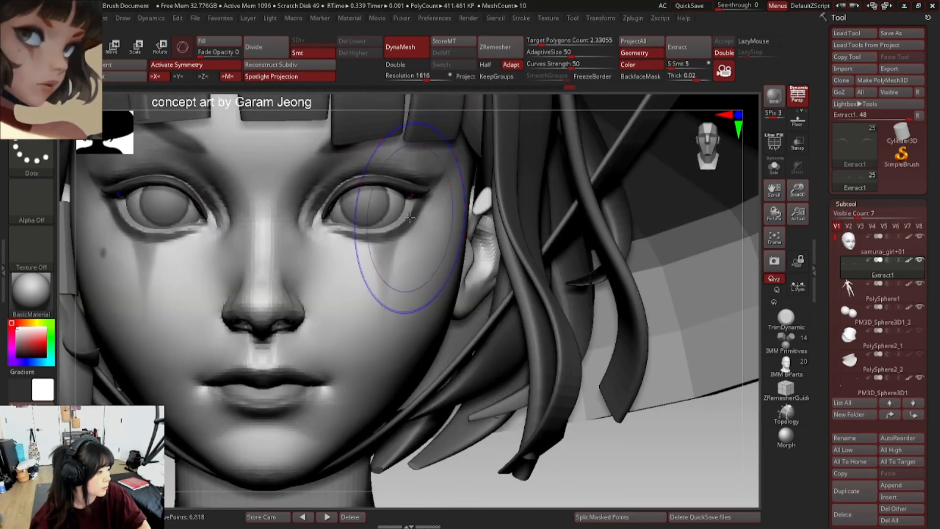
key("space")
left_click_drag(434, 204, 428, 203)
- Adjust the inner ends of the eyelash strips so they follow the inner eye corners
mouse_move(444, 201)
right_mouse_down("ctrl")
mouse_move(422, 200)
mouse_move(443, 182)
mouse_move(465, 184)
mouse_move(441, 195)
mouse_move(429, 183)
mouse_move(431, 192)
mouse_move(392, 210)
mouse_move(333, 196)
right_mouse_up("ctrl")
key("space")
right_click_drag(333, 196, 322, 169)
right_click_drag(222, 196, 227, 230, "ctrl")
right_click_drag(226, 231, 248, 229)
key("space")
key("space")
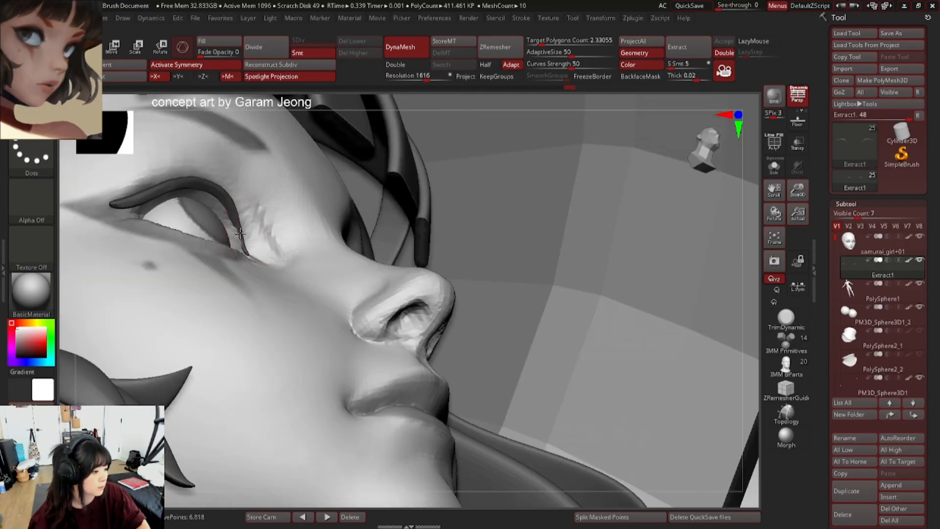
left_click_drag(242, 231, 248, 230)
right_click_drag(248, 230, 336, 214, "shift")
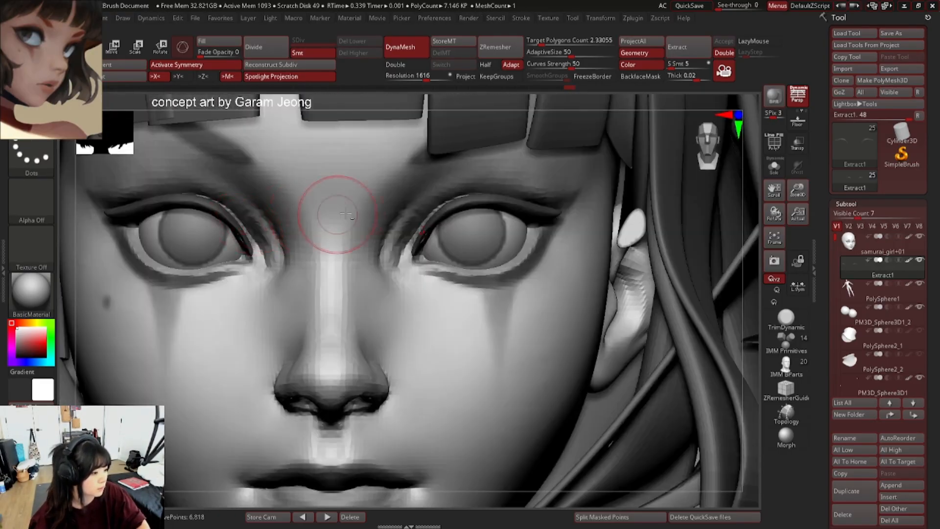
- Pull a second pointed lash out of the eyelash strip's upper edge near the outer tip
key("space")
right_click_drag(490, 216, 262, 224, "alt")
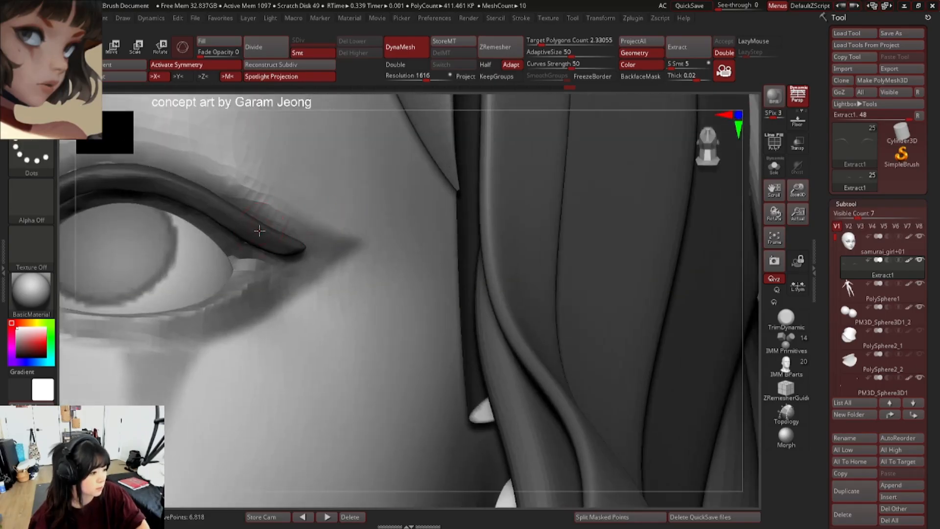
key("space")
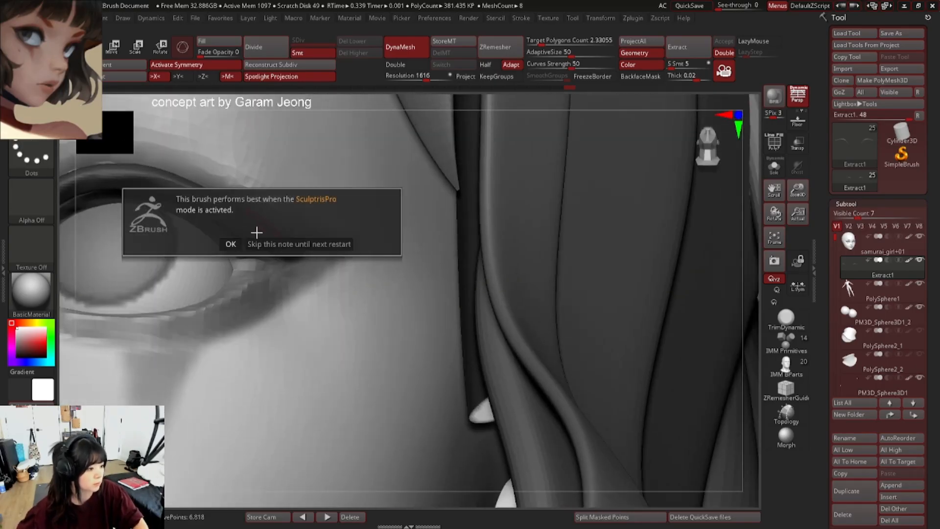
left_click(231, 243)
mouse_move(275, 224)
right_mouse_down()
mouse_move(260, 214)
mouse_move(294, 225)
mouse_move(323, 211)
mouse_move(300, 227)
mouse_move(358, 238)
mouse_move(350, 247)
right_mouse_up()
key("space")
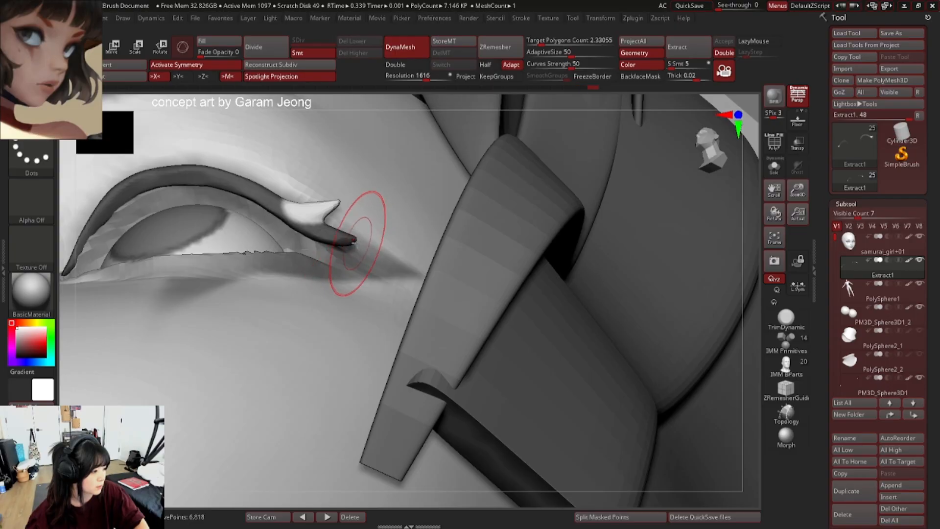
- Refine the lower outer tip of the eyelash strip beneath the new lash point with a smaller brush
key("space")
key("space")
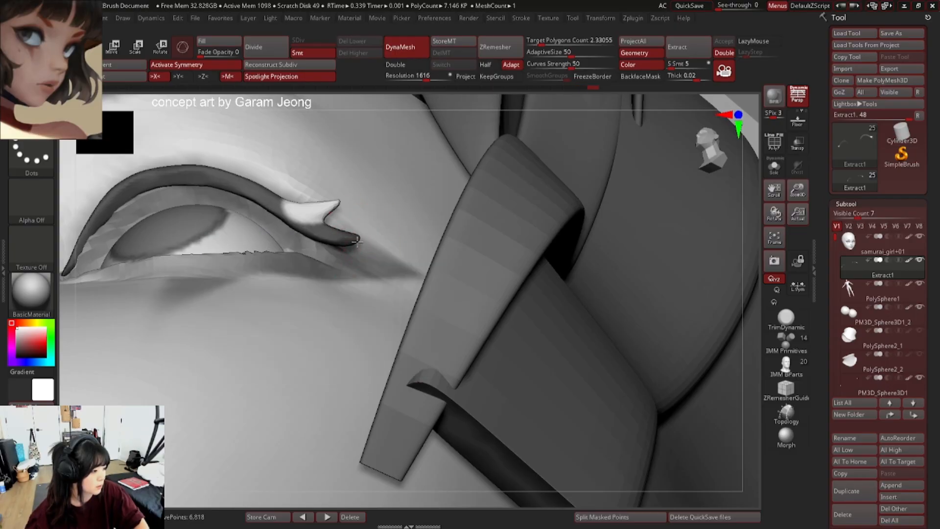
right_click_drag(362, 239, 351, 240)
key("ctrl+shift")
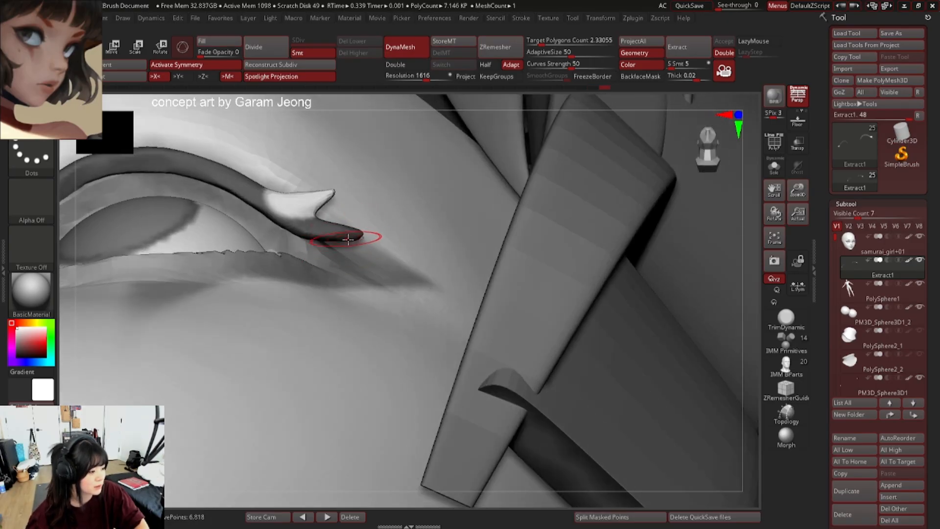
right_click_drag(360, 235, 333, 183, "ctrl")
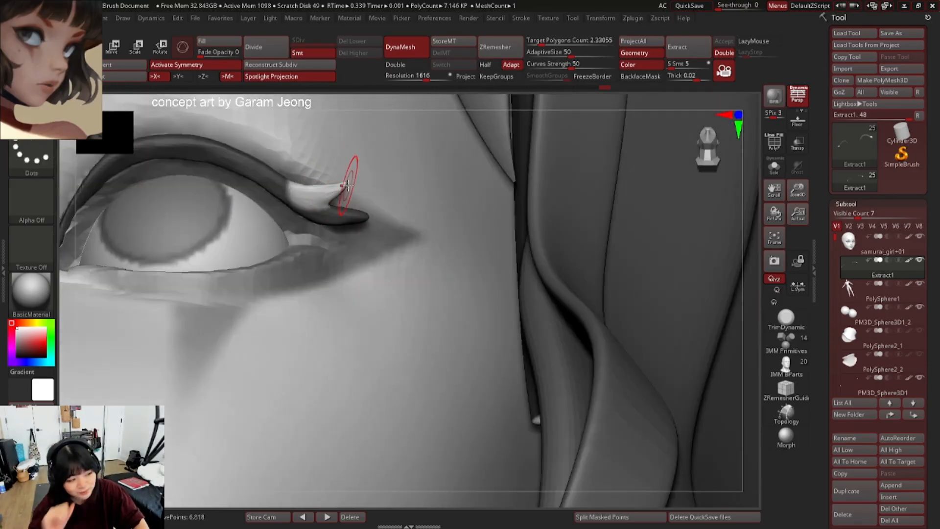
mouse_move(326, 214)
right_mouse_down("ctrl")
mouse_move(360, 195)
mouse_move(315, 184)
mouse_move(316, 218)
mouse_move(336, 226)
right_mouse_up("ctrl")
right_click_drag(336, 226, 353, 242, "ctrl")
- Turn off the eyelash strips' painted colour and smooth the surface around the split between the two outer points
left_click(905, 261)
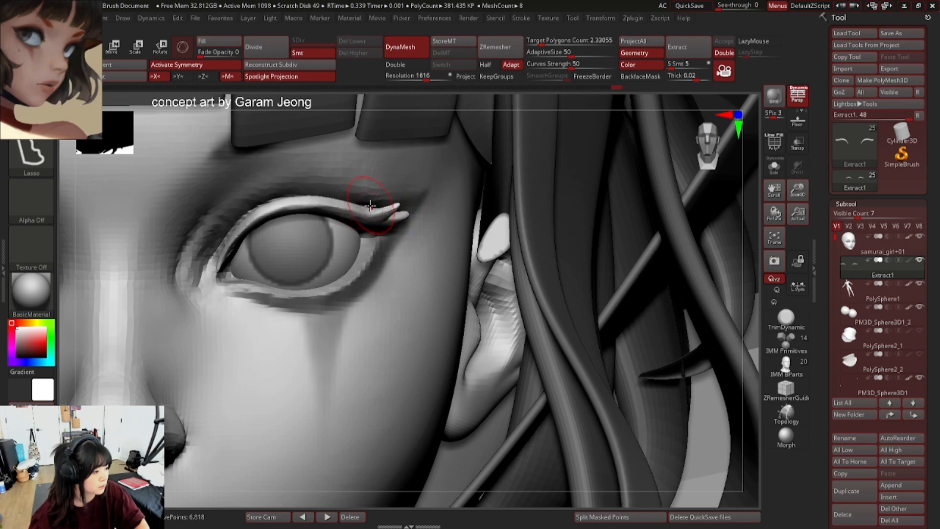
mouse_move(374, 201)
right_mouse_down()
mouse_move(359, 202)
mouse_move(391, 229)
mouse_move(384, 244)
mouse_move(370, 191)
mouse_move(339, 223)
mouse_move(350, 208)
right_mouse_up()
right_click(376, 236)
right_click(345, 212)
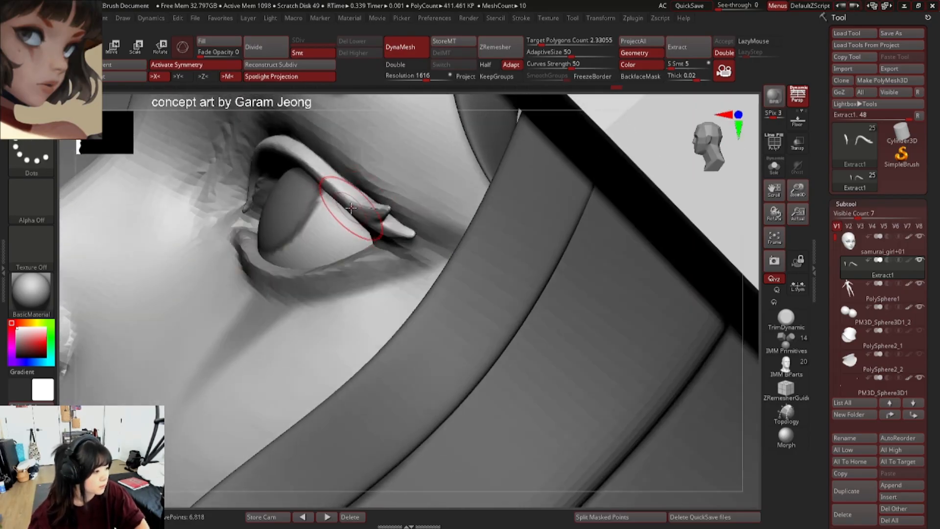
left_click_drag(353, 207, 347, 204, "shift")
right_click_drag(347, 205, 377, 195)
right_click(377, 196)
left_click_drag(374, 194, 372, 190)
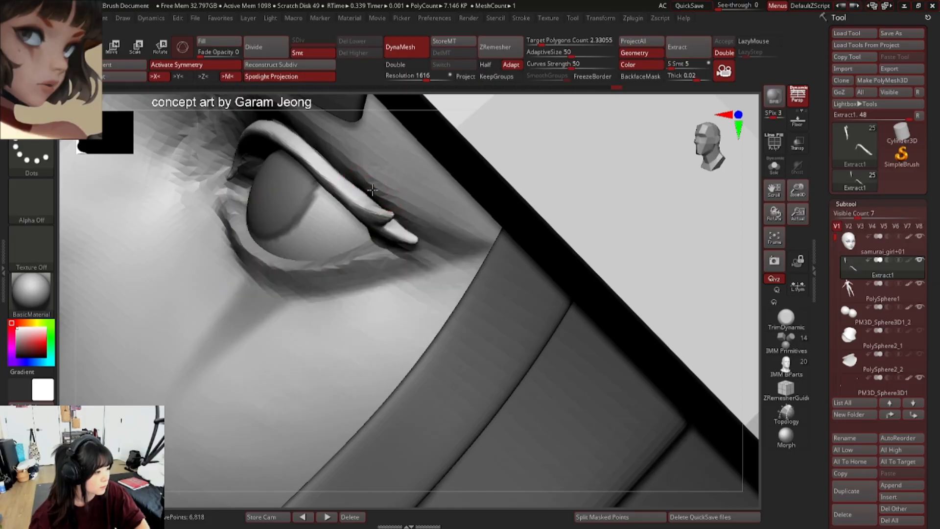
- Check the eyelash strips in isolation, then refine the underside of the forked outer tip with the full model shown
left_click(774, 167)
mouse_move(394, 164)
right_mouse_down()
mouse_move(388, 191)
mouse_move(366, 185)
mouse_move(398, 231)
mouse_move(377, 196)
right_mouse_up()
left_click(774, 168)
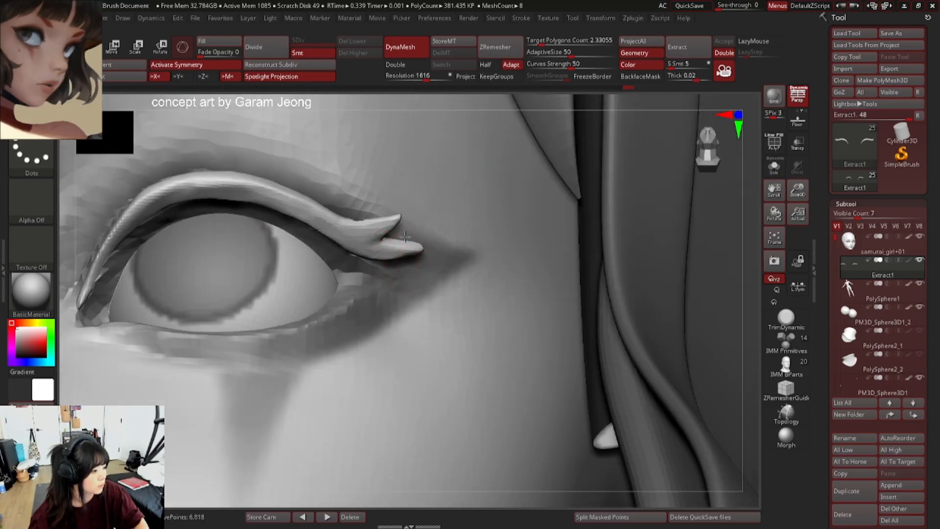
right_click_drag(404, 237, 443, 296)
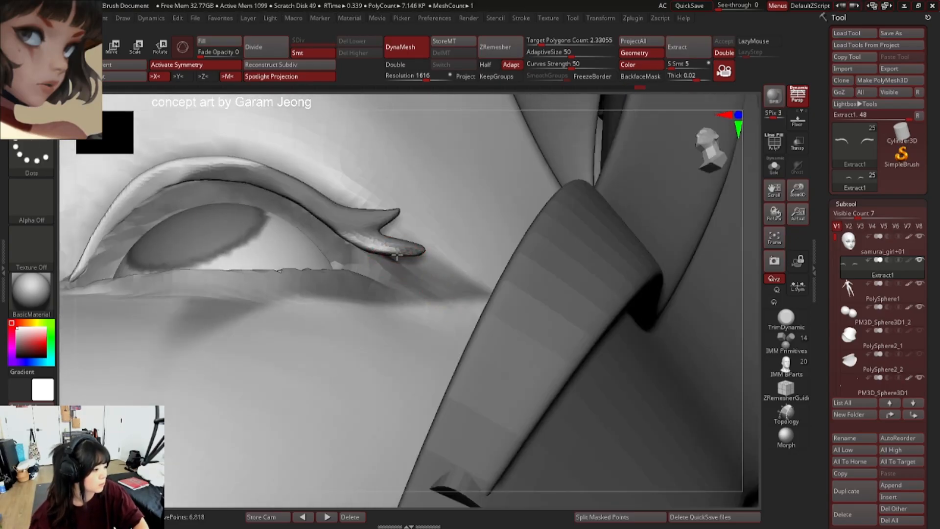
right_click_drag(368, 253, 369, 252)
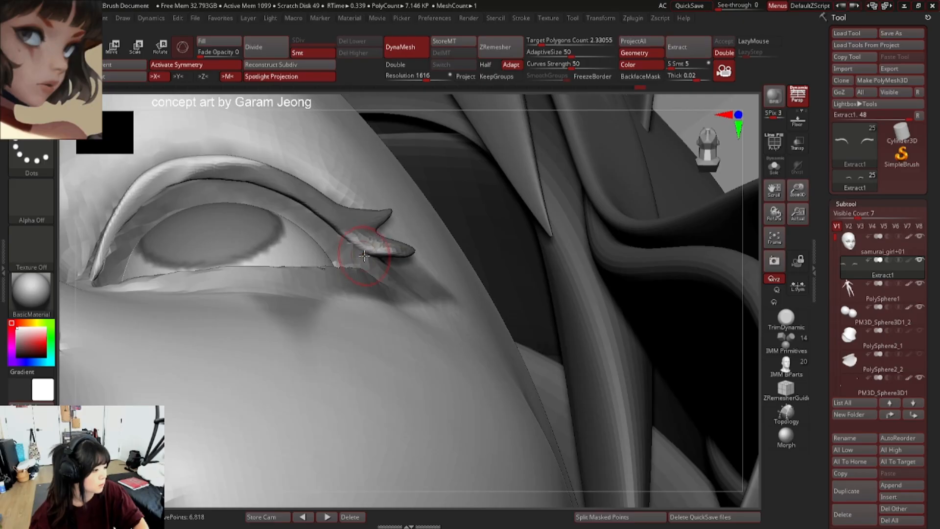
right_click_drag(381, 251, 367, 154, "ctrl")
right_click_drag(491, 158, 408, 194, "ctrl")
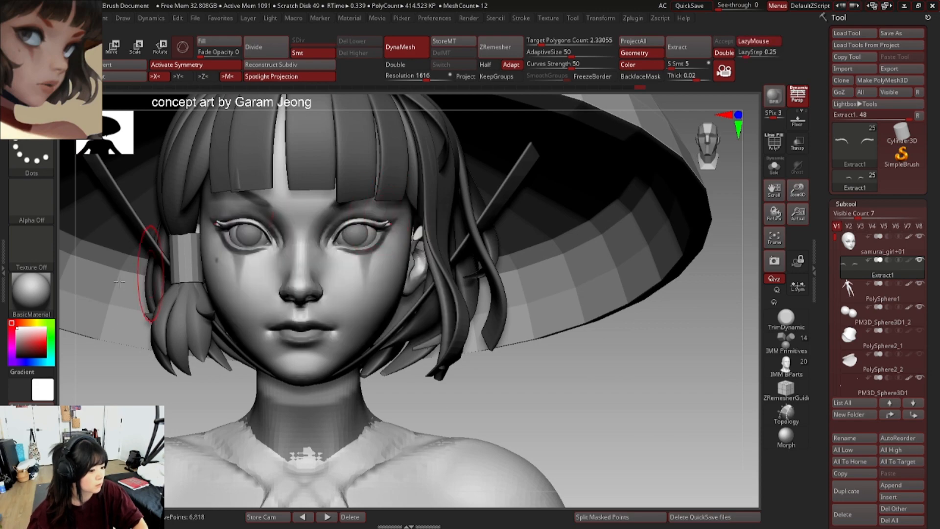
- Darken the eyelash strips by setting the active colour to a dark grey
left_click(13, 341)
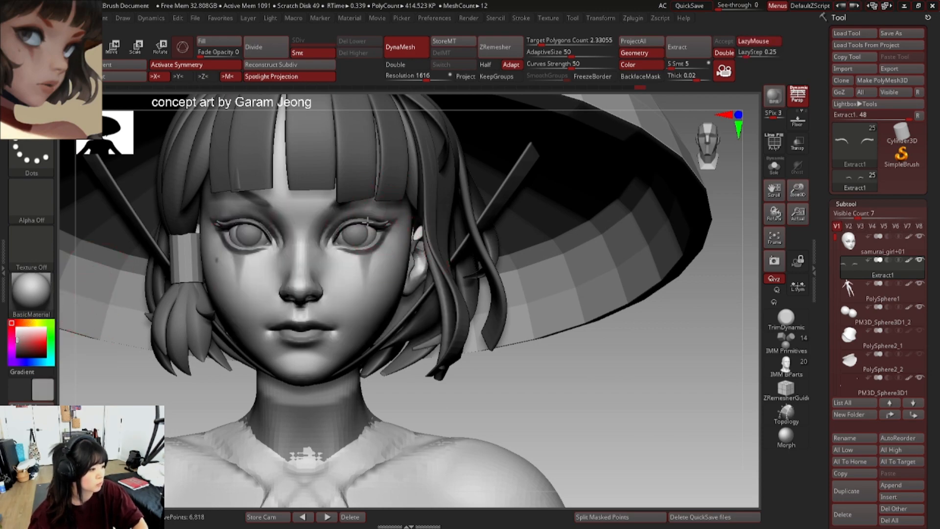
right_click_drag(429, 218, 353, 162, "ctrl")
right_click(337, 275)
right_click_drag(308, 201, 271, 256)
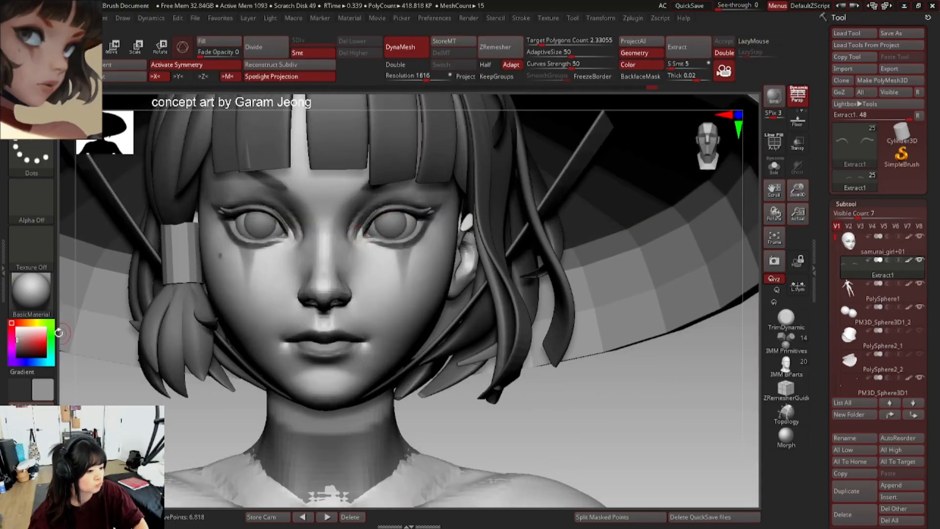
left_click_drag(8, 347, 9, 348)
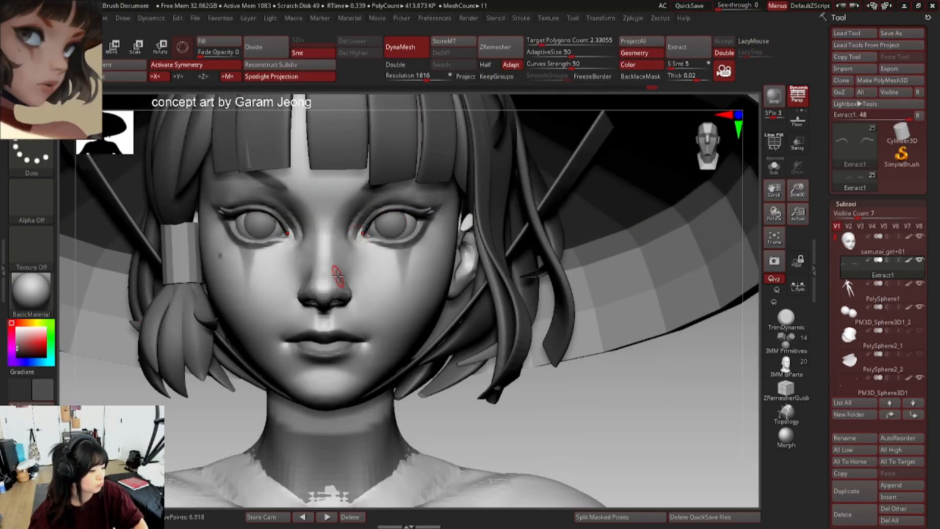
- Switch to the Standard brush and review the darkened eyelashes from a distance on the whole figure
key("b")
key("d")
key("s")
key("b")
key("s")
key("t")
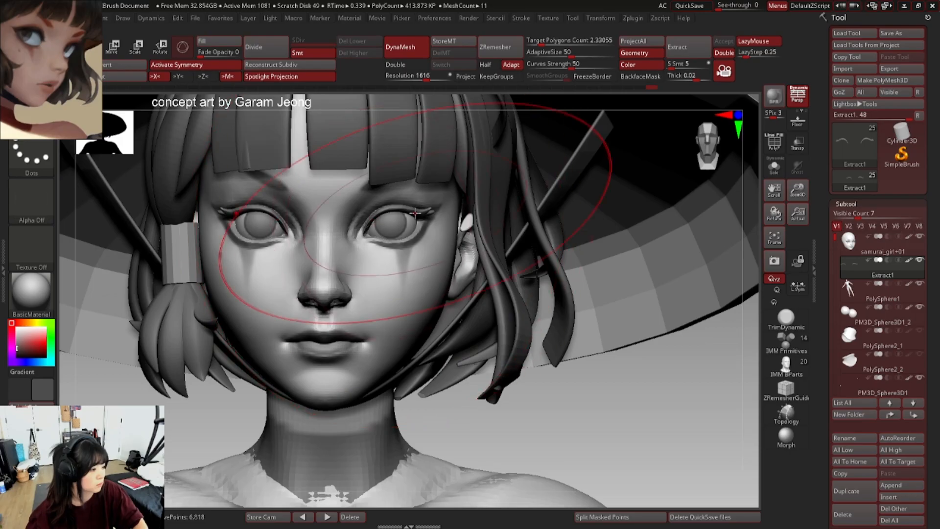
right_click_drag(391, 245, 266, 232, "ctrl")
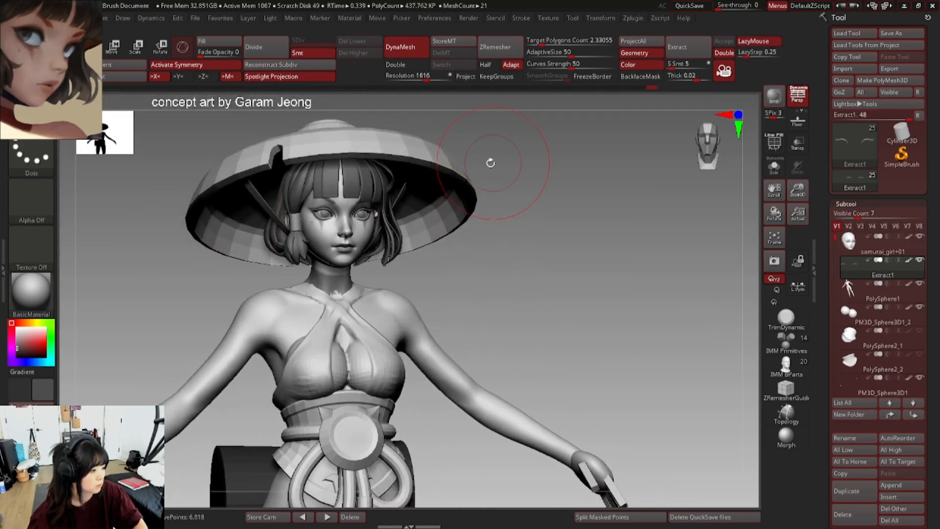
right_click_drag(490, 162, 435, 162, "ctrl")
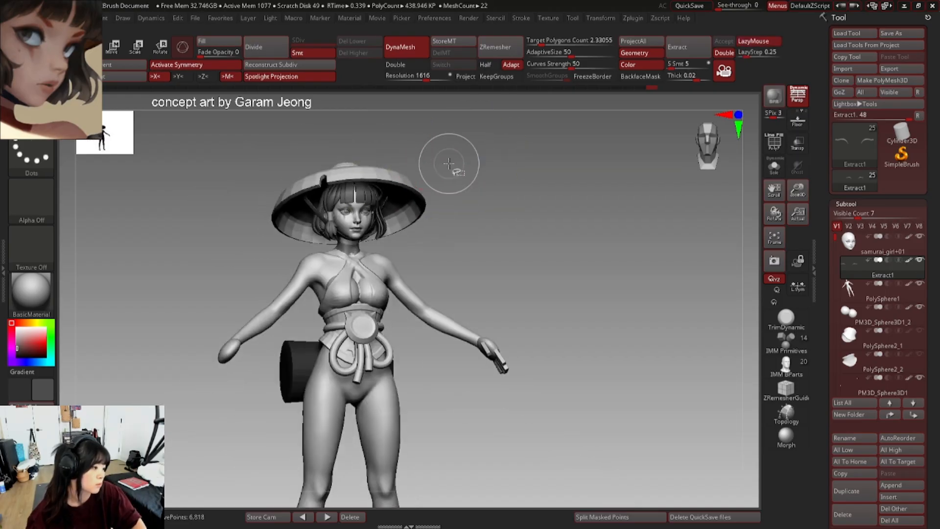
- Return to a close front view of the face and make the eyelash strips the active subtool again
right_click_drag(377, 184, 350, 189, "ctrl")
left_click(364, 234, "alt")
right_click_drag(350, 189, 294, 128)
right_click(363, 248)
left_click(324, 170, "alt")
right_click_drag(294, 128, 289, 166, "shift")
left_click(257, 223, "alt")
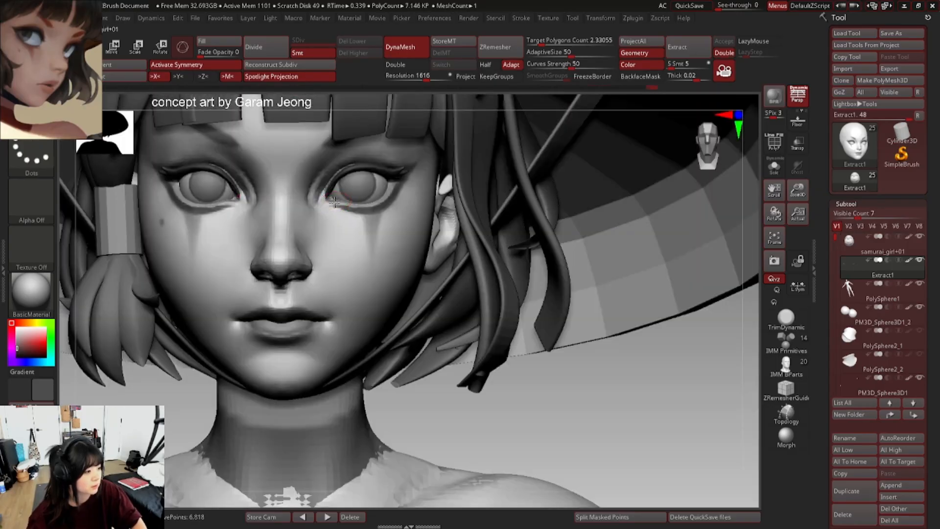
right_click_drag(257, 223, 251, 184, "ctrl")
right_click_drag(403, 166, 450, 238, "ctrl")
left_click(370, 223, "alt")
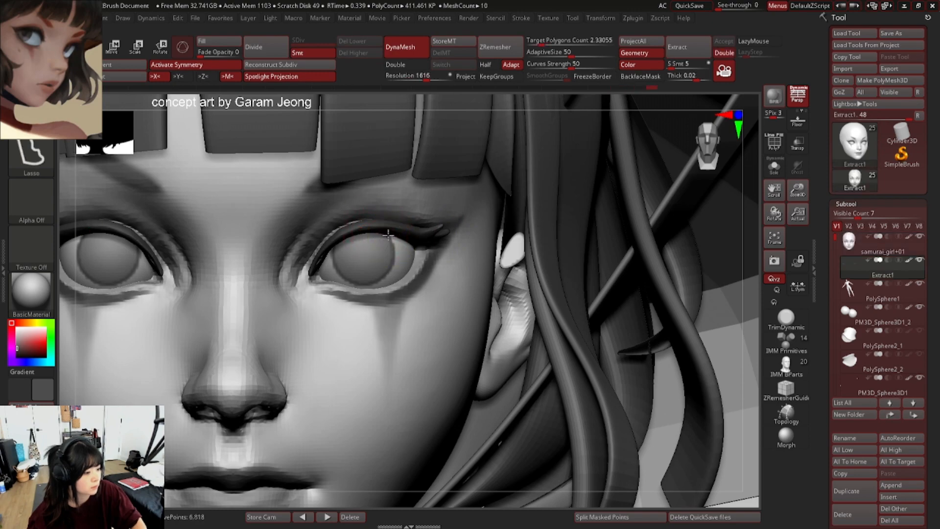
- Reshape the forked outer tips of the eyelash strips from below and check the face from the front
right_click_drag(388, 235, 379, 206, "ctrl")
mouse_move(379, 205)
right_mouse_down()
mouse_move(338, 151)
mouse_move(389, 250)
mouse_move(380, 199)
mouse_move(332, 209)
right_mouse_up()
right_click(385, 240)
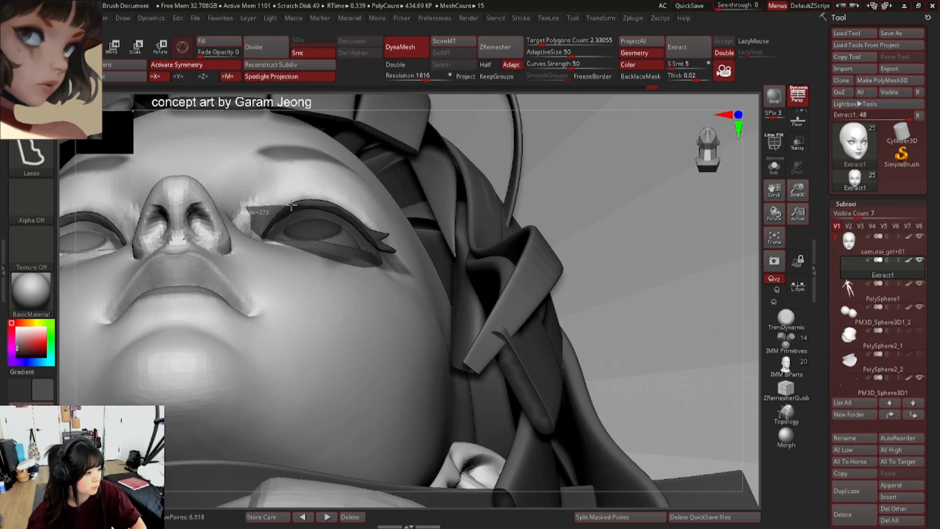
left_click_drag(312, 204, 363, 221, "ctrl+shift")
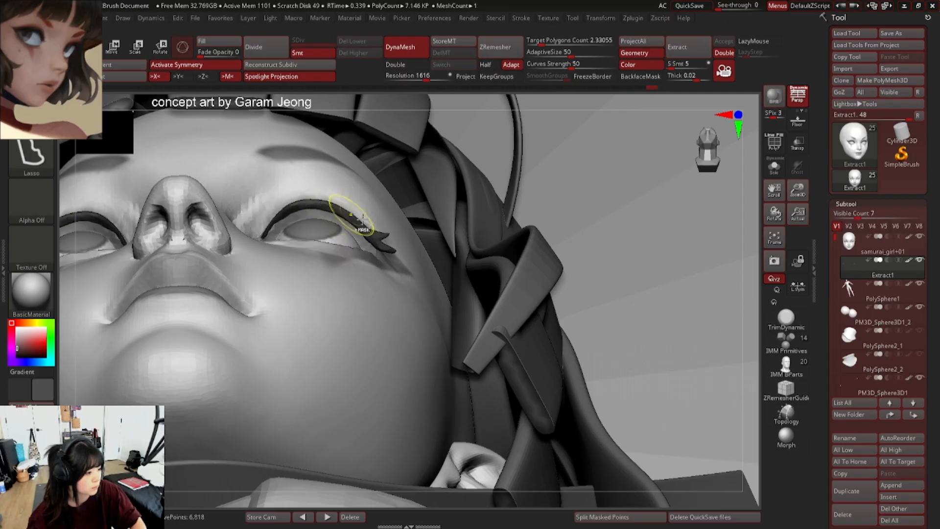
mouse_move(394, 237)
right_mouse_down()
mouse_move(409, 221)
mouse_move(371, 242)
mouse_move(405, 197)
mouse_move(391, 161)
mouse_move(405, 185)
mouse_move(438, 189)
mouse_move(377, 186)
mouse_move(448, 256)
mouse_move(345, 199)
mouse_move(425, 319)
mouse_move(295, 150)
mouse_move(369, 251)
mouse_move(384, 255)
right_mouse_up()
right_click(383, 247)
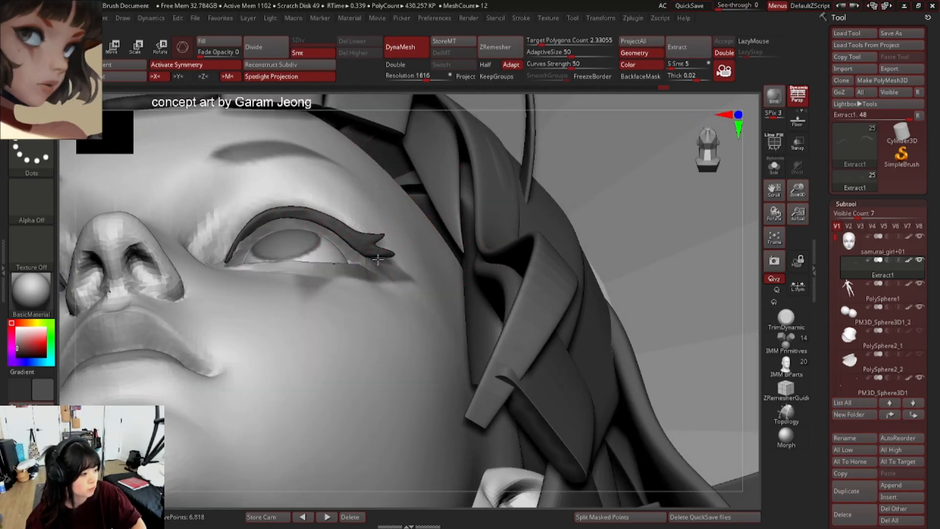
mouse_move(384, 261)
right_mouse_down()
mouse_move(343, 256)
mouse_move(424, 263)
mouse_move(377, 301)
mouse_move(276, 243)
right_mouse_up()
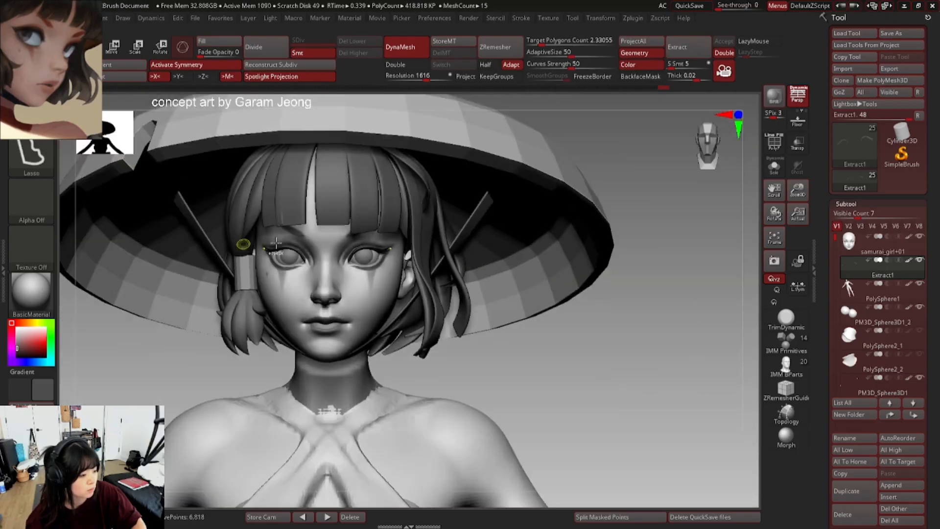
- Check the face from farther back, make the body the active subtool, and show the whole figure in three-quarter view
right_click_drag(429, 228, 406, 245, "ctrl")
right_click_drag(406, 245, 467, 204)
left_click(362, 214, "alt")
left_click(384, 229, "alt")
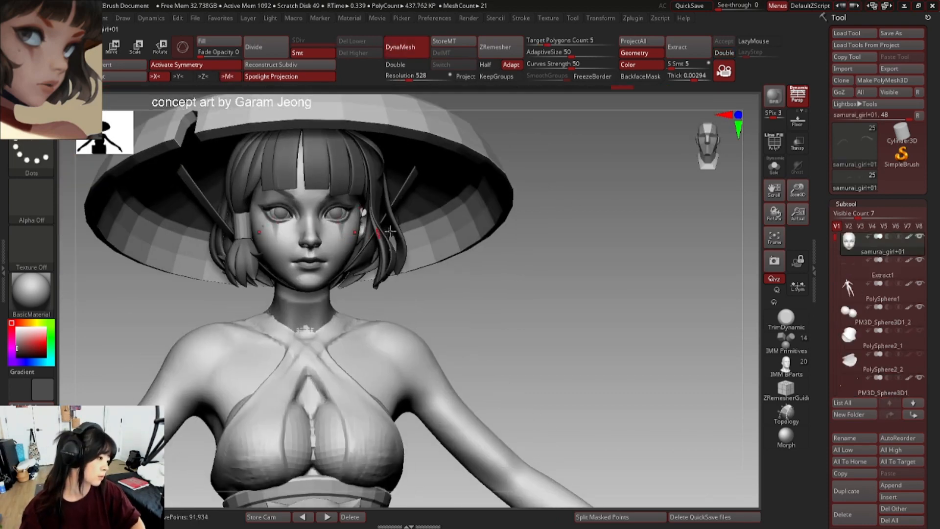
mouse_move(386, 228)
right_mouse_down("ctrl")
mouse_move(367, 203)
mouse_move(392, 233)
right_mouse_up("ctrl")
left_click(382, 293, "alt")
right_click_drag(453, 282, 369, 221)
mouse_move(365, 225)
right_mouse_down()
mouse_move(386, 232)
mouse_move(380, 219)
right_mouse_up()
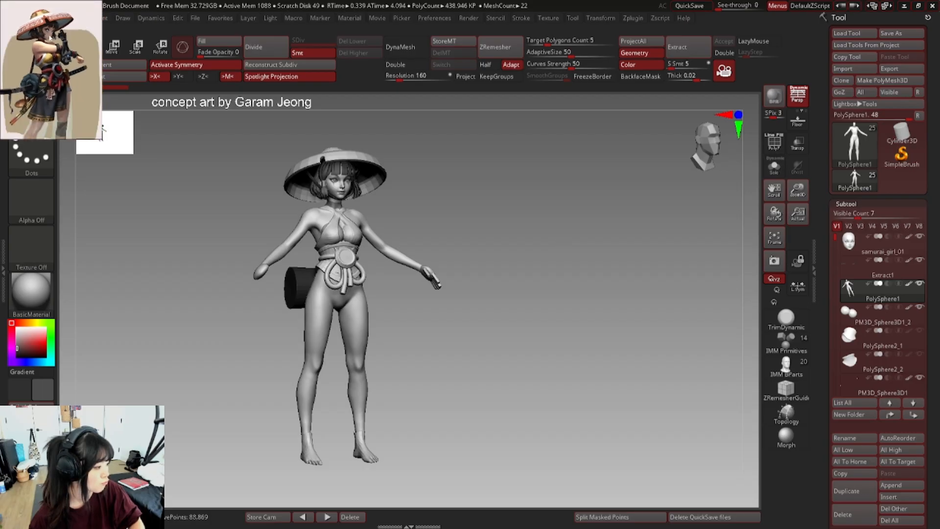
- Enlarge the reference art around the rope belt and make the waist garment the active subtool in a close view
scroll(48, 92, "up", 8)
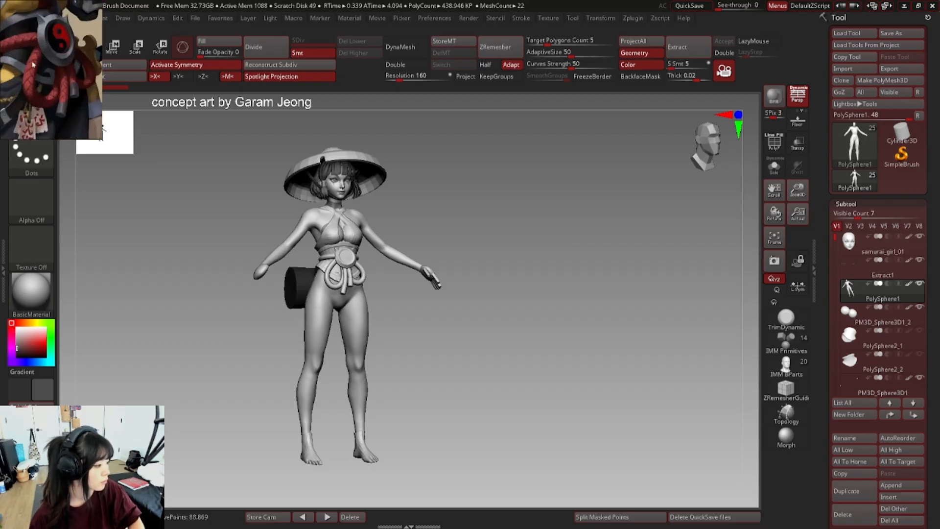
left_click_drag(44, 66, 57, 64)
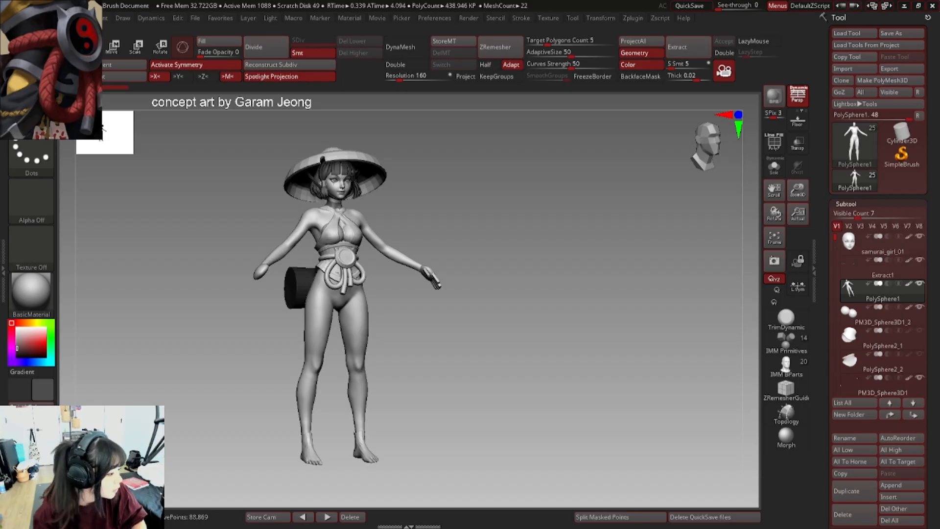
right_click_drag(337, 260, 383, 240)
left_click(329, 268, "alt")
right_click(400, 256)
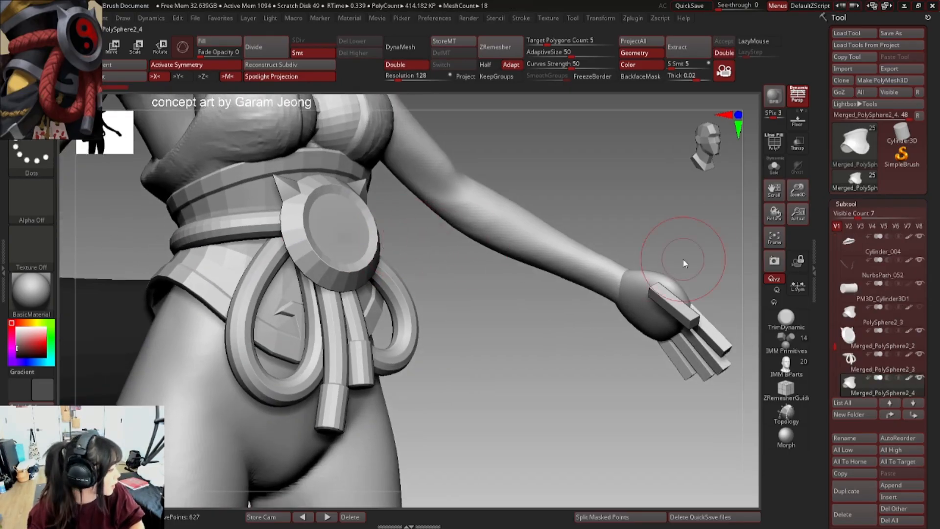
- Turn on dynamic subdivision for the waist garment and adjust its smooth subdivision setting
left_click(859, 202)
left_click(861, 167)
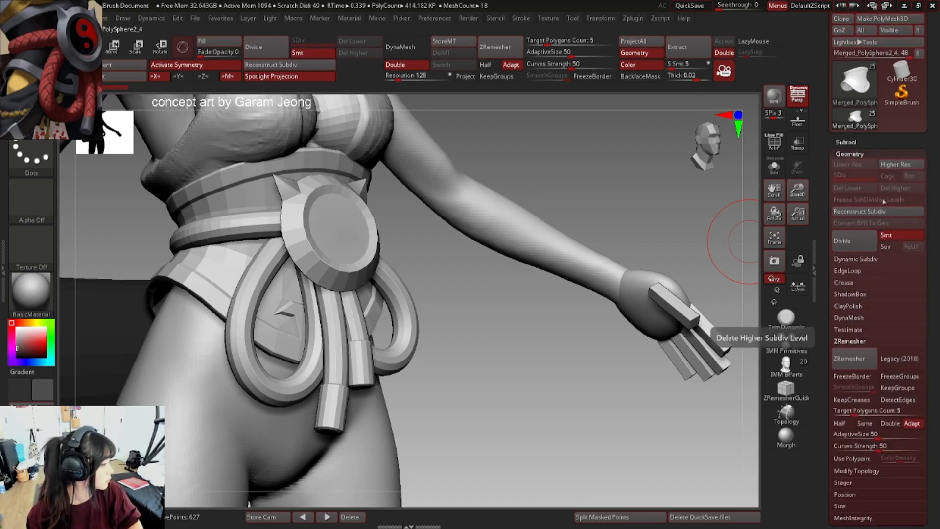
left_click(852, 259)
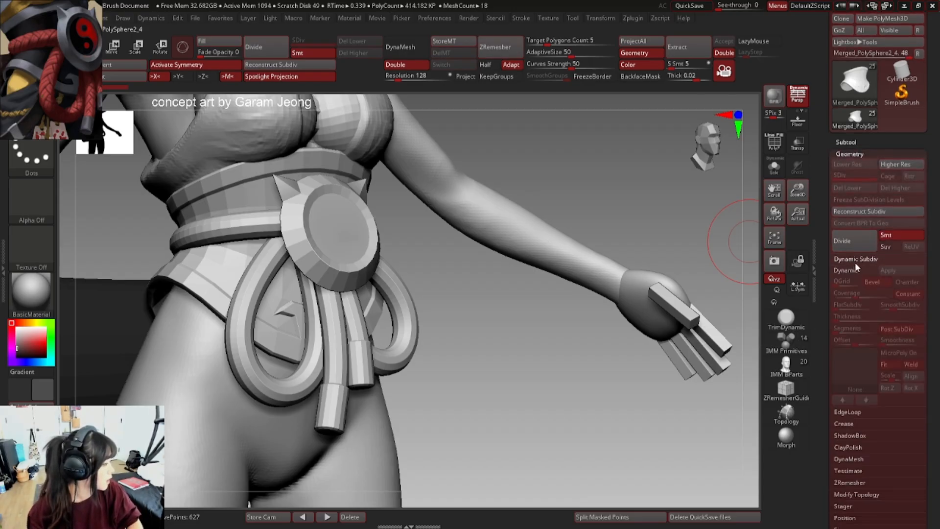
left_click(846, 270)
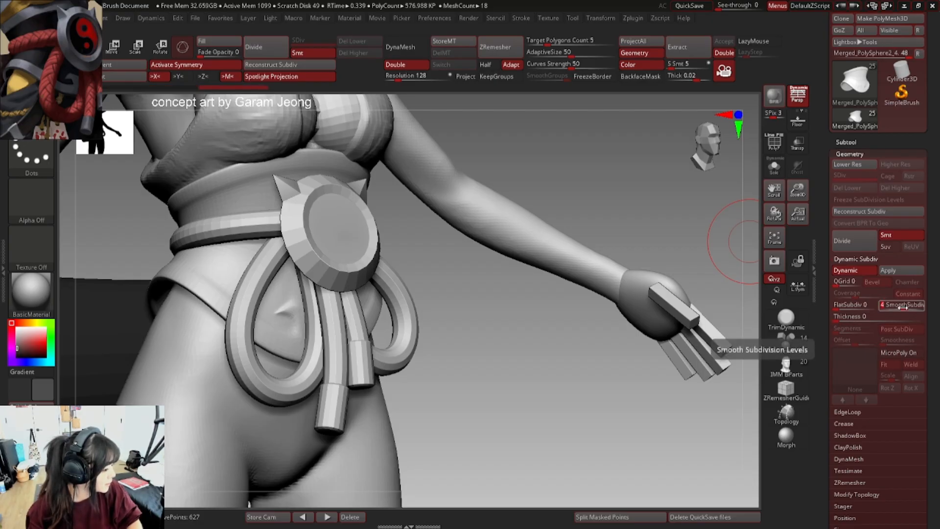
left_click(898, 304)
- Reduce the ZModeler brush's draw size to about 9.4 for close work on the hip flap's edge
right_click_drag(254, 277, 227, 267, "ctrl")
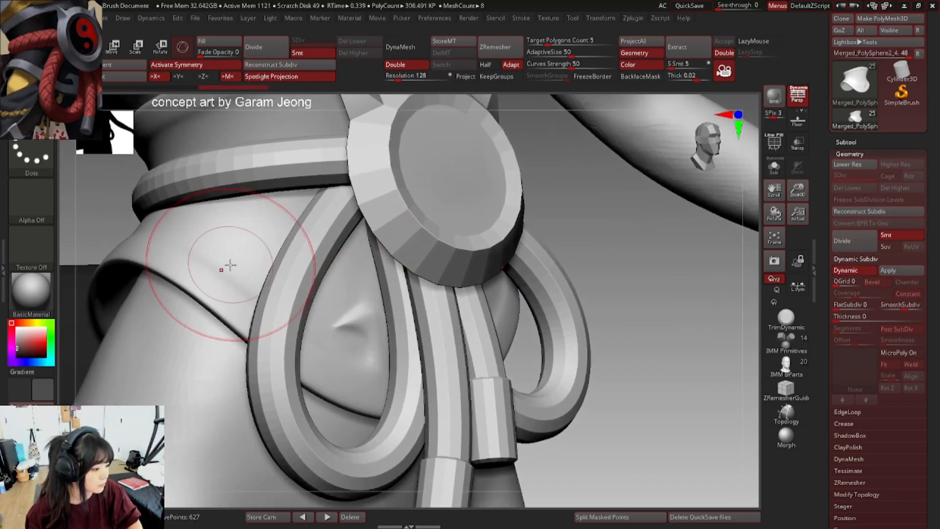
key("1")
left_click(201, 277)
key("space")
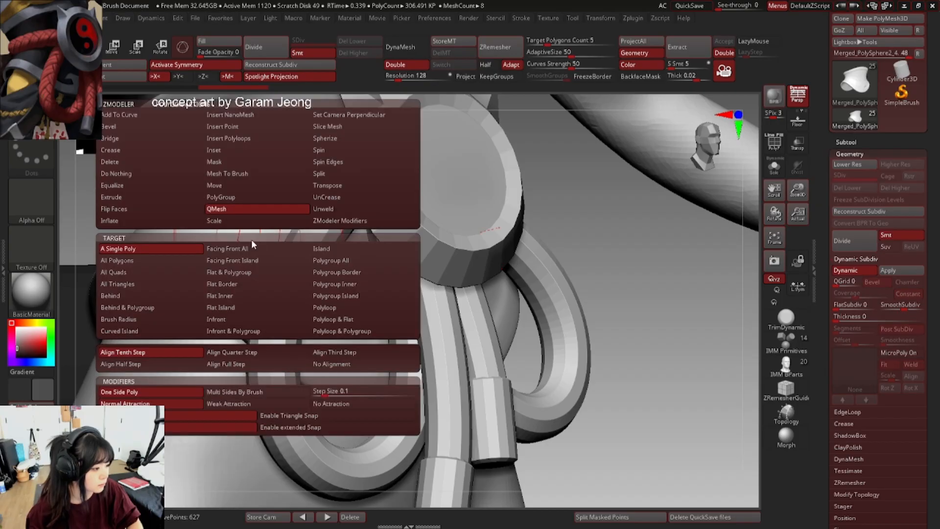
right_click_drag(171, 271, 326, 232, "ctrl")
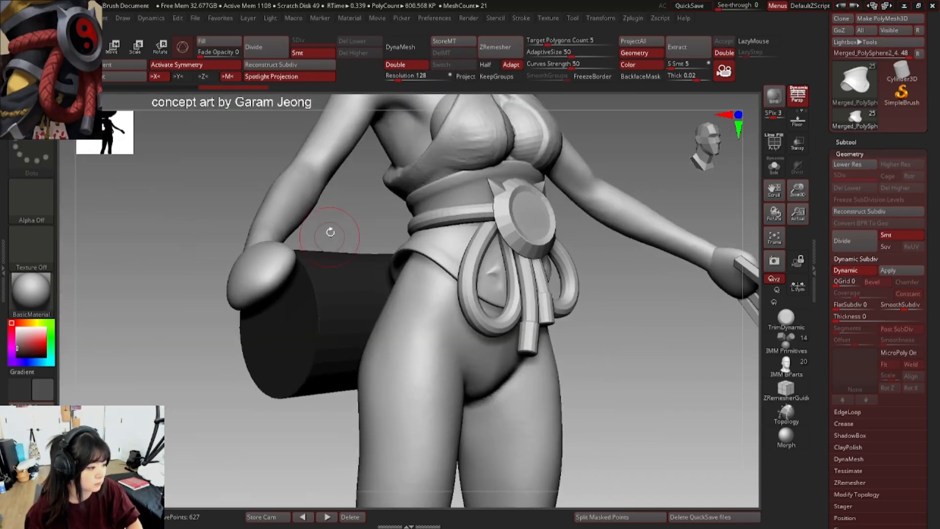
key("1")
key("space")
left_click_drag(346, 206, 336, 206)
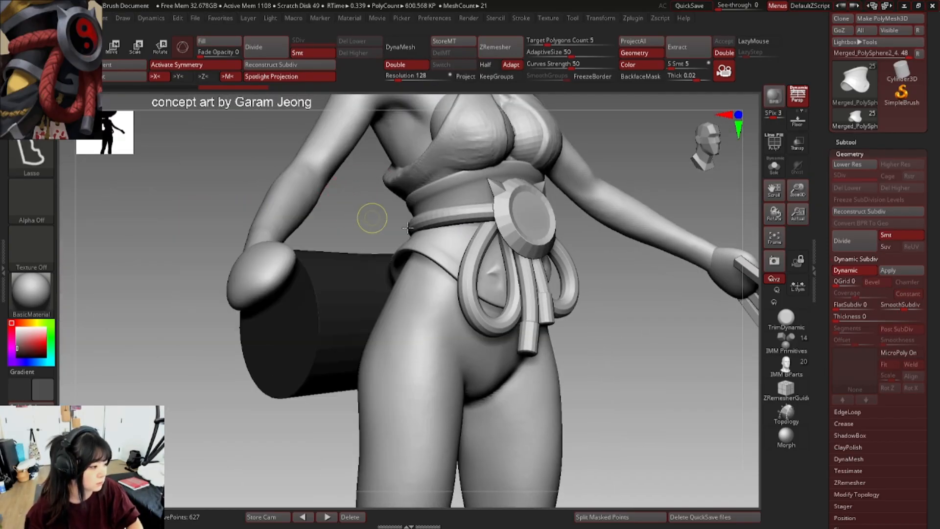
right_click_drag(372, 218, 223, 120, "ctrl")
key("space")
left_click_drag(193, 130, 185, 130)
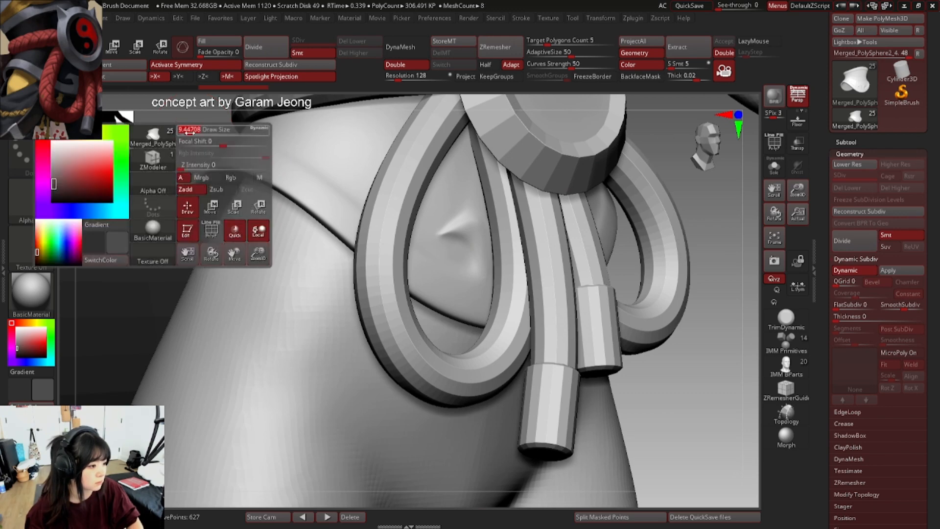
mouse_move(235, 152)
right_mouse_down("ctrl")
mouse_move(279, 166)
mouse_move(266, 194)
mouse_move(318, 203)
mouse_move(325, 193)
right_mouse_up("ctrl")
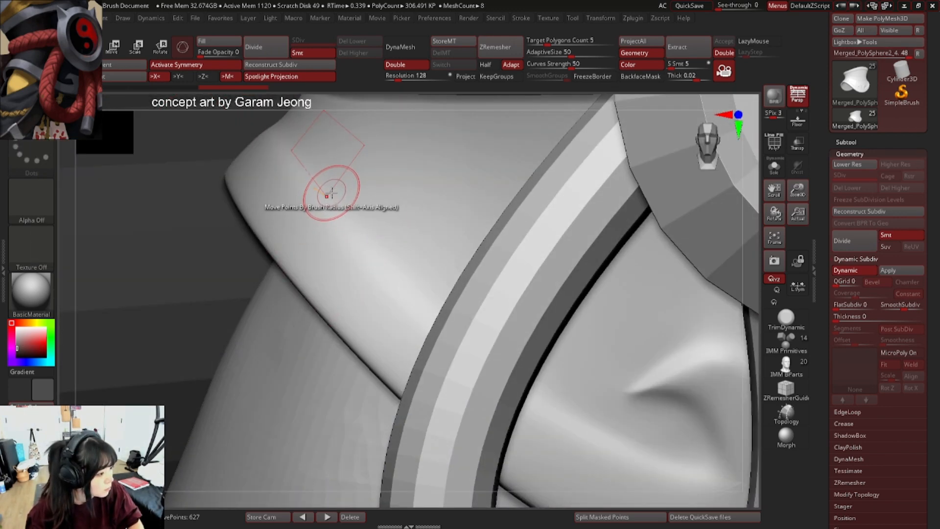
- Try to insert a single edge loop running alongside the hip flap's border
left_click(332, 192)
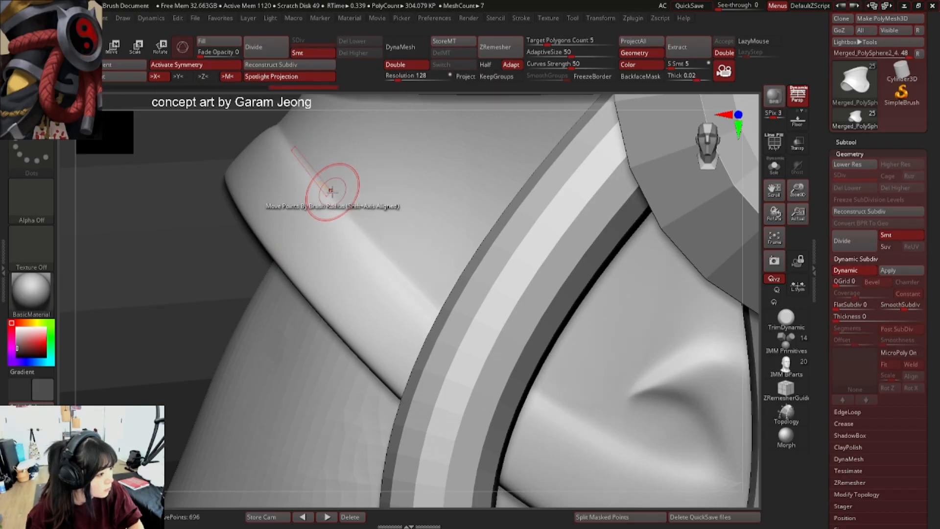
key("ctrl+shift")
key("ctrl+z")
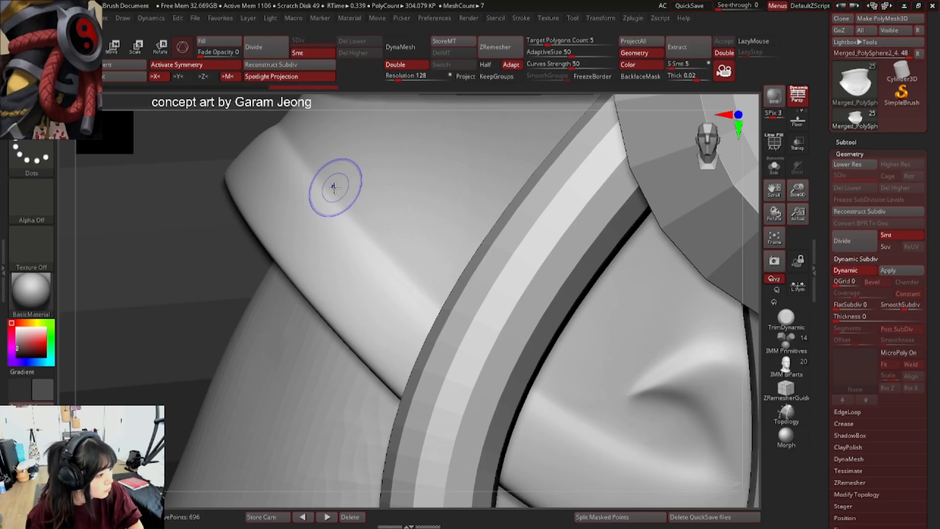
- Inspect the waist garment's wireframe and set the ZModeler edge action to Crease
key("shift+f")
key("shift+f")
key("shift+f")
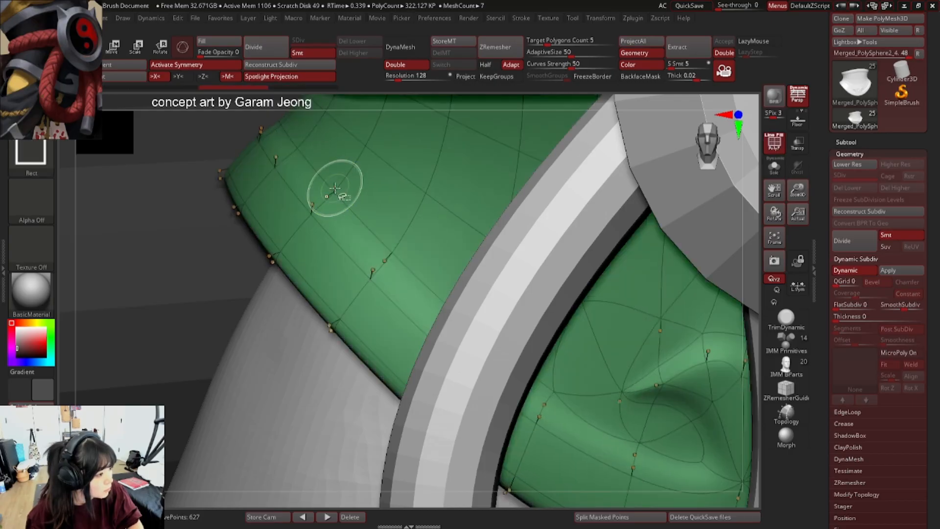
key("shift+f")
key("space")
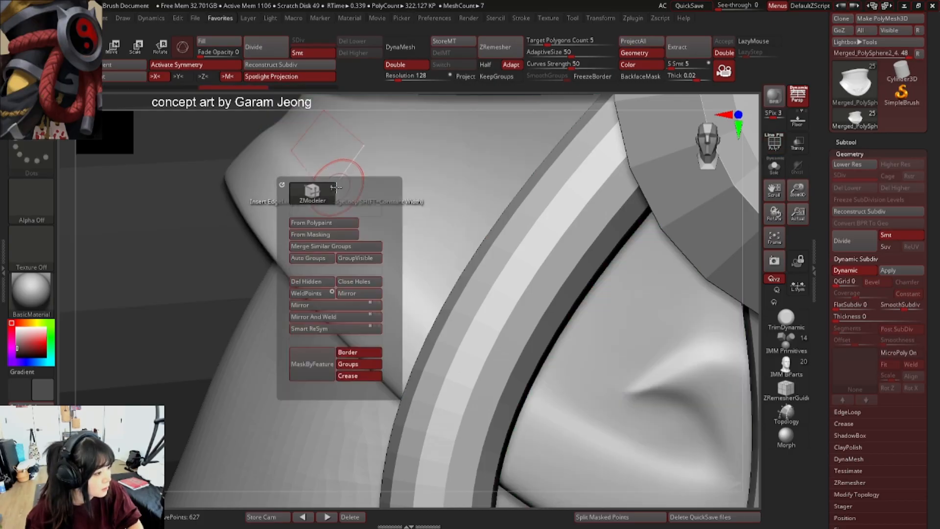
key("space")
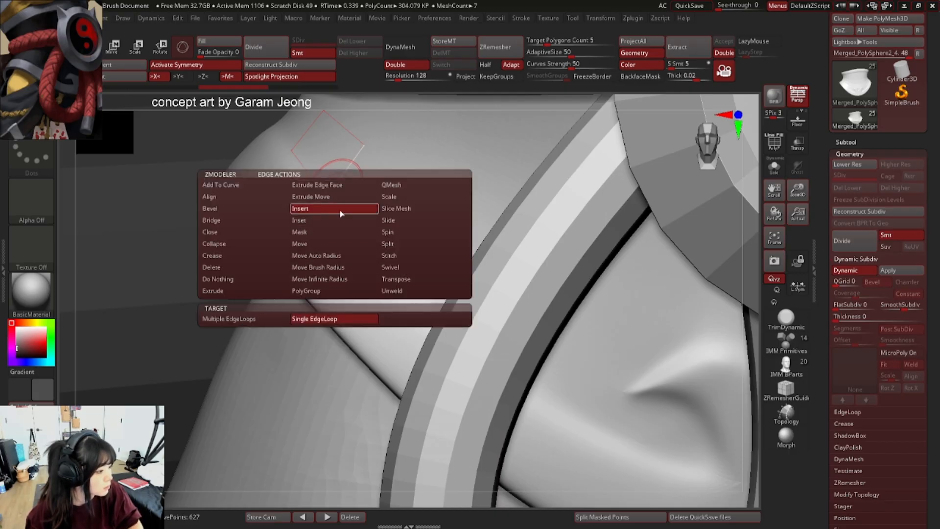
left_click(224, 258)
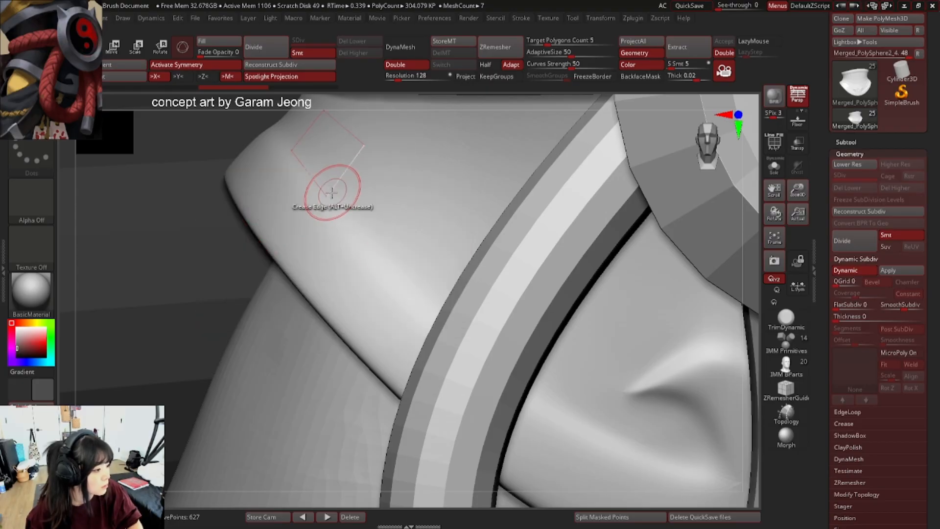
- Set the crease target to Polyloop, crease the loop at the hip flap's border, and inspect it from below
key("shift+f")
key("shift+f")
key("space")
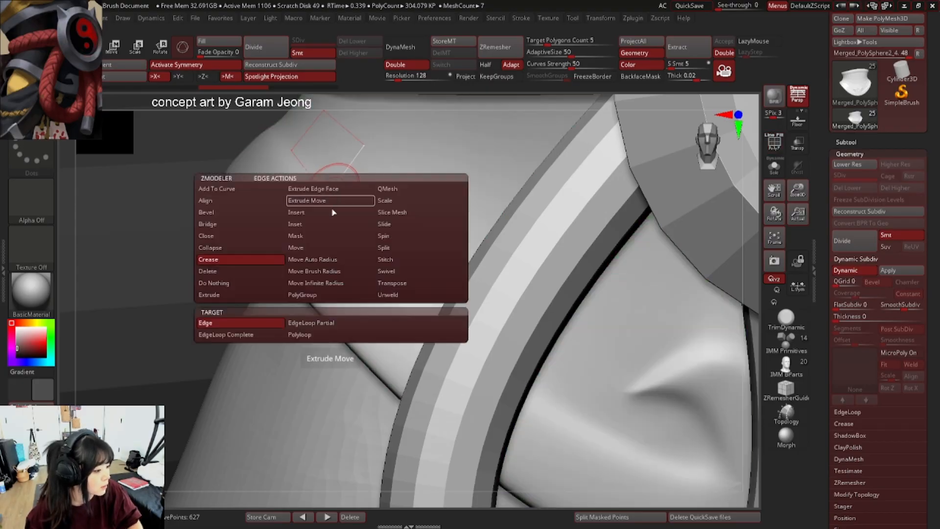
left_click(302, 336)
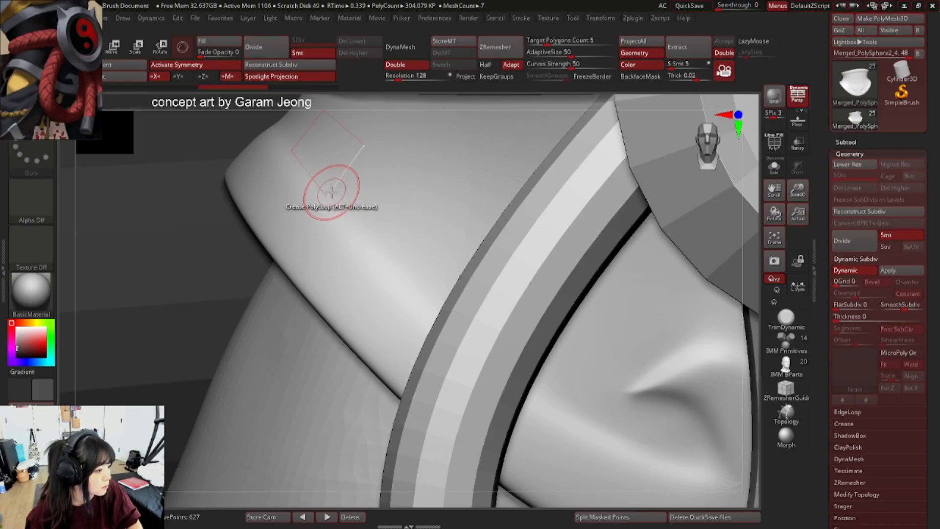
left_click(331, 192)
right_click_drag(331, 190, 289, 260)
left_click(289, 263)
key("shift+f")
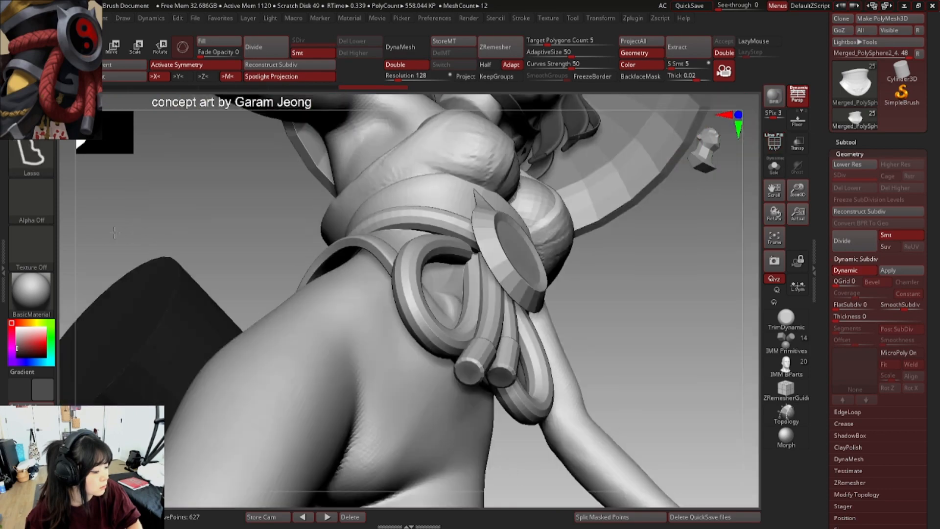
- Isolate the waist garment and show its wireframe in a close front view of the notched lower part
right_click_drag(362, 231, 290, 222, "ctrl")
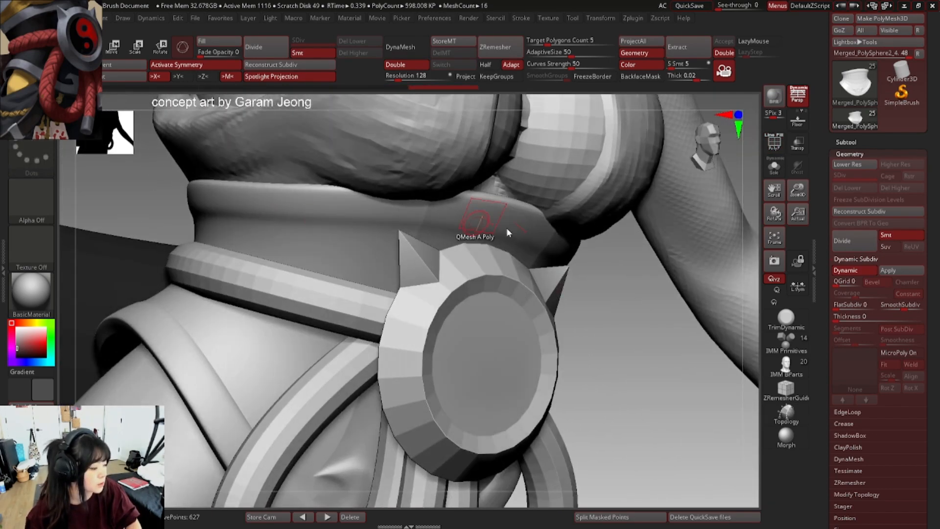
left_click(775, 169)
right_click_drag(377, 235, 323, 255, "ctrl")
key("shift+f")
mouse_move(341, 216)
right_mouse_down("ctrl")
mouse_move(338, 237)
mouse_move(307, 244)
right_mouse_up("ctrl")
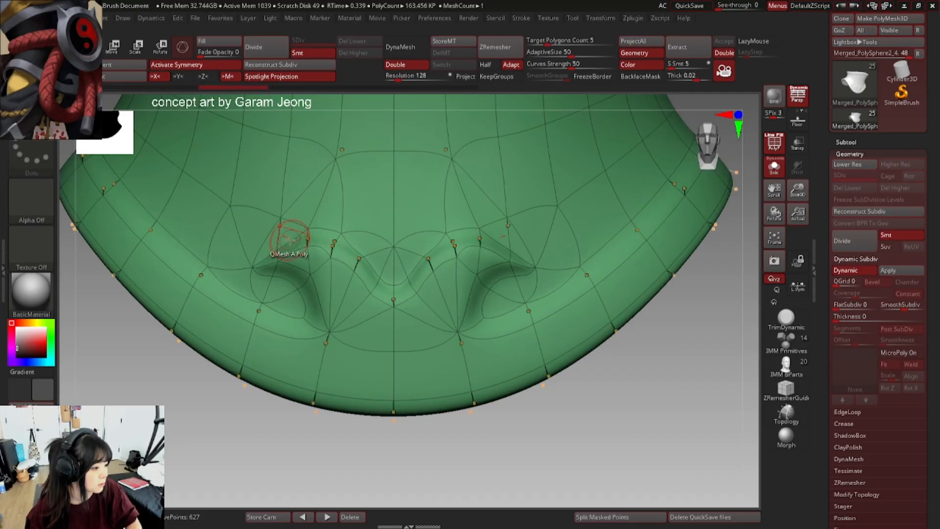
- Try another poly loop crease on the isolated waist garment near its lower border, then undo it
right_click_drag(195, 284, 323, 313)
left_click(202, 235)
key("shift+f")
key("shift+f")
key("ctrl+z")
- Set the crease target to Edge and crease single edges around the pointed notches at the garment's front
right_click_drag(323, 313, 183, 226)
mouse_move(333, 362)
right_mouse_down()
mouse_move(315, 330)
mouse_move(272, 293)
right_mouse_up()
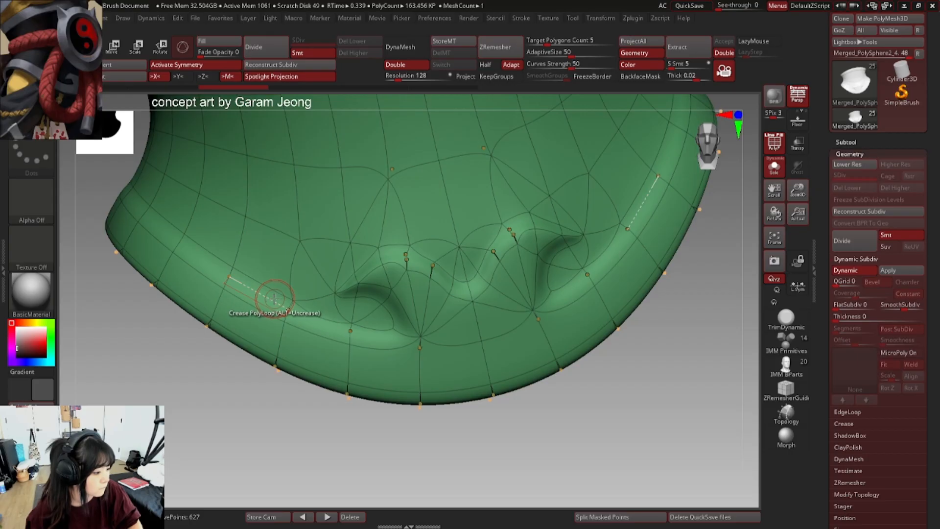
key("space")
left_click(205, 333)
right_click_drag(287, 302, 265, 256)
left_click(253, 260)
left_click(252, 262)
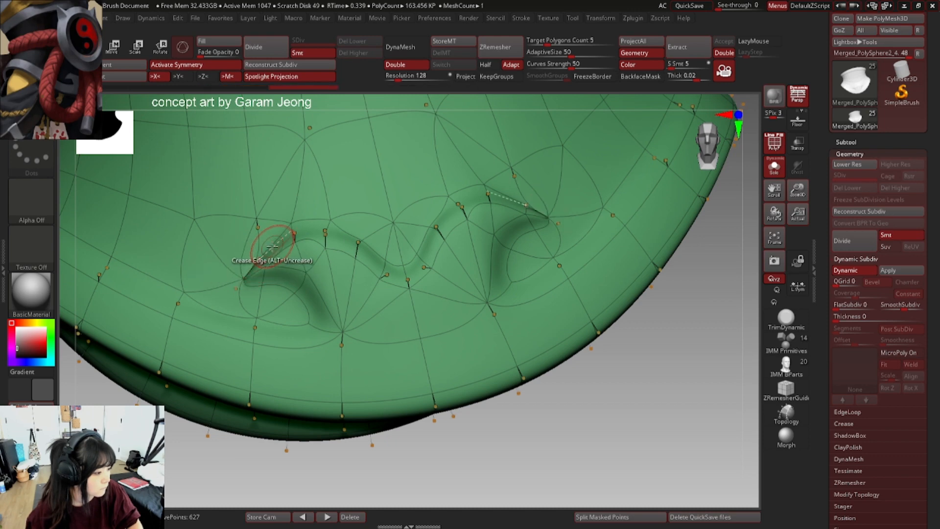
left_click(272, 246)
- Compare the front notches with and without the wireframe and turn off dynamic subdivision to expose the base polygons
key("shift+f")
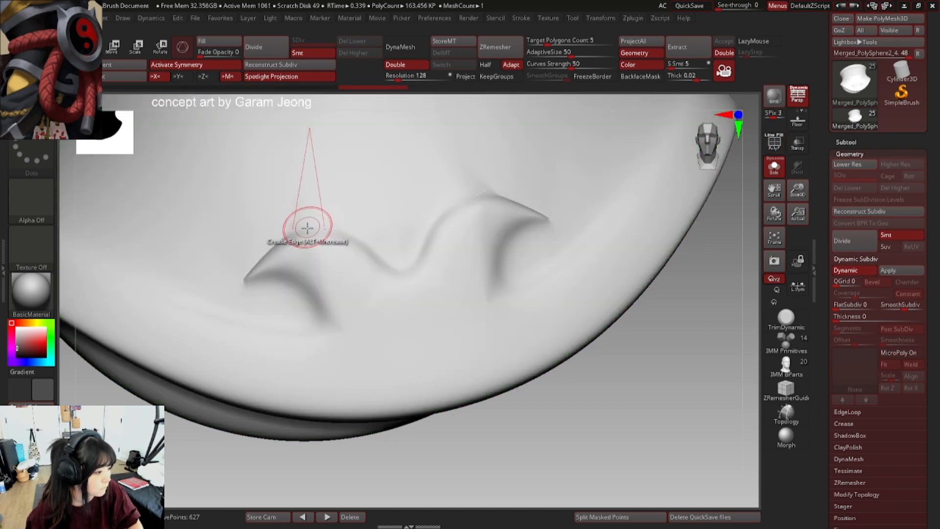
key("shift+f")
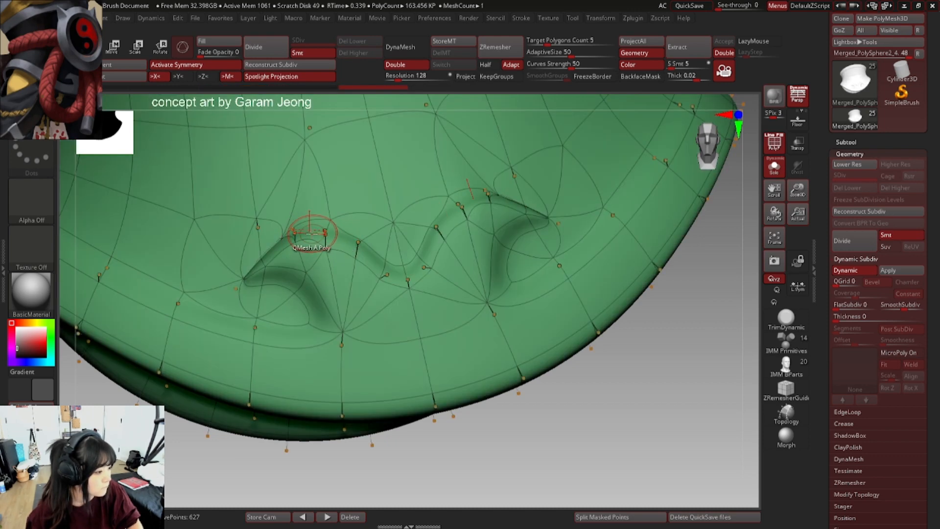
key("shift+f")
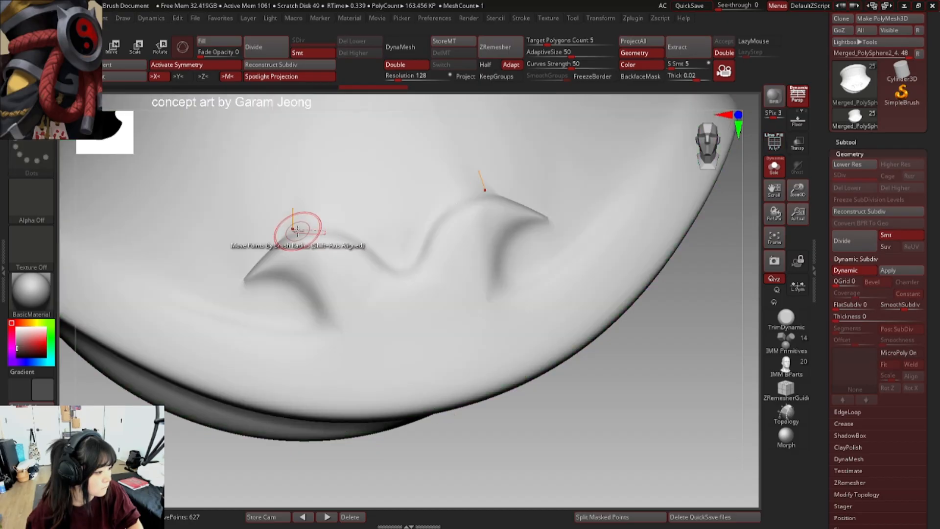
key("shift+f")
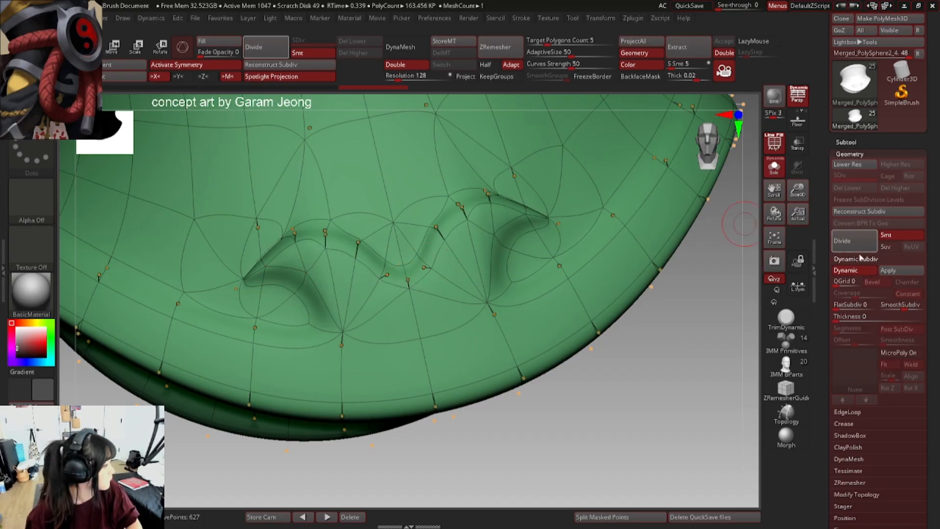
left_click(902, 270)
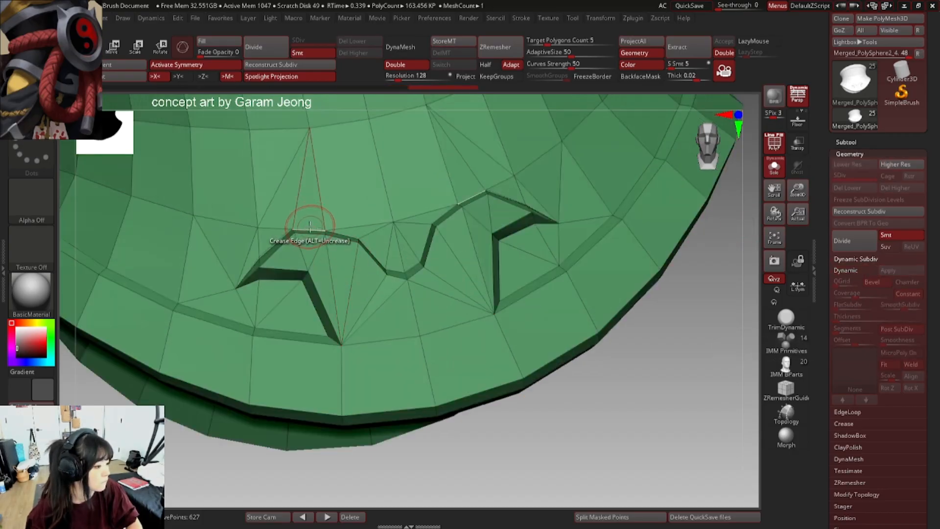
- Crease single edges around the front notches and along the border band's upper line on the base mesh, then hide the wireframe
right_click_drag(401, 254, 368, 247)
right_click_drag(368, 247, 202, 225, "ctrl")
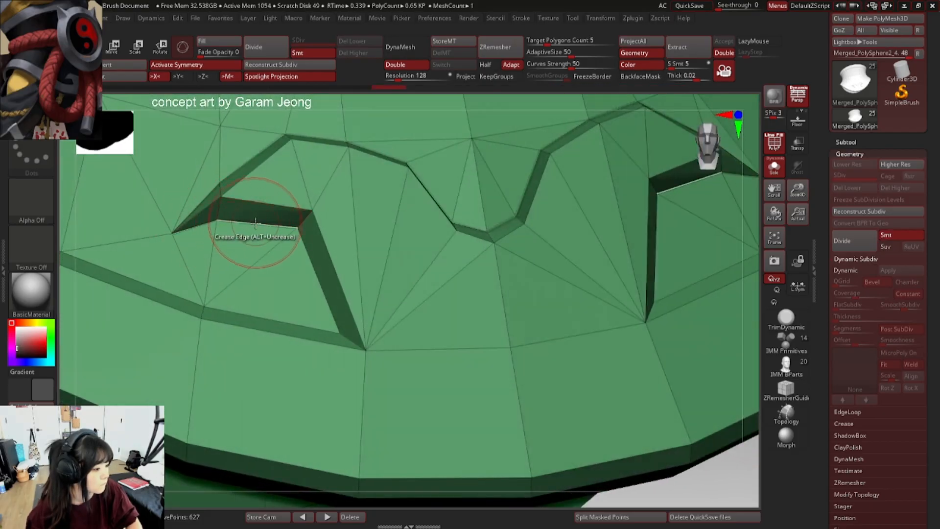
left_click(267, 317)
right_click_drag(212, 304, 275, 305)
right_click_drag(188, 231, 237, 277)
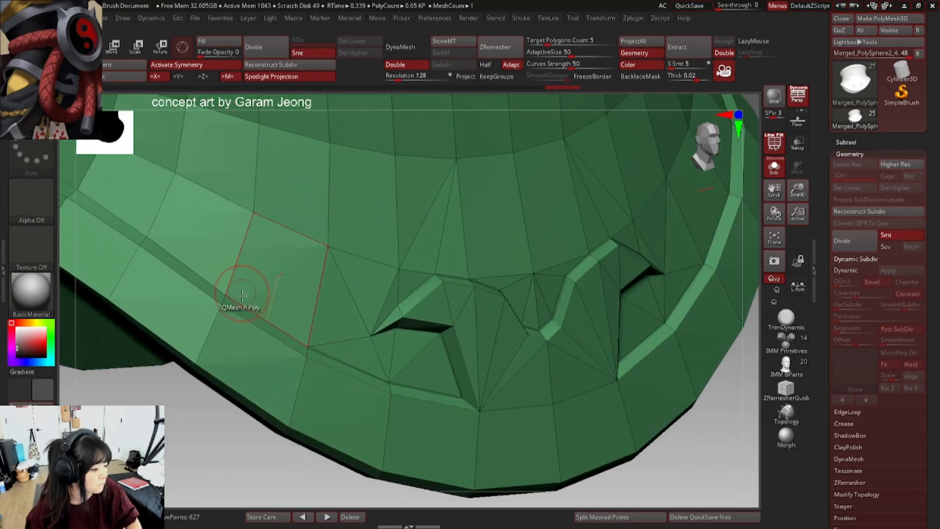
right_click_drag(119, 235, 217, 272)
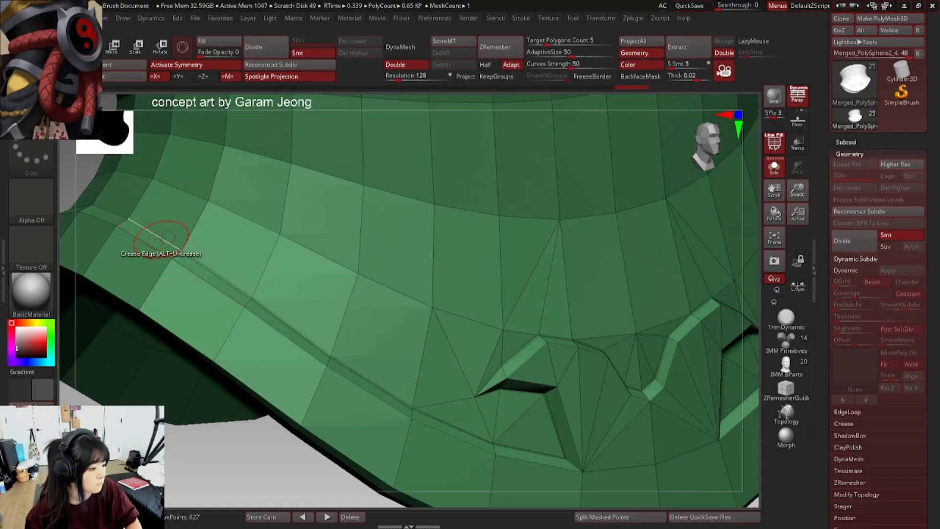
key("shift+f")
right_click_drag(317, 245, 463, 263, "ctrl")
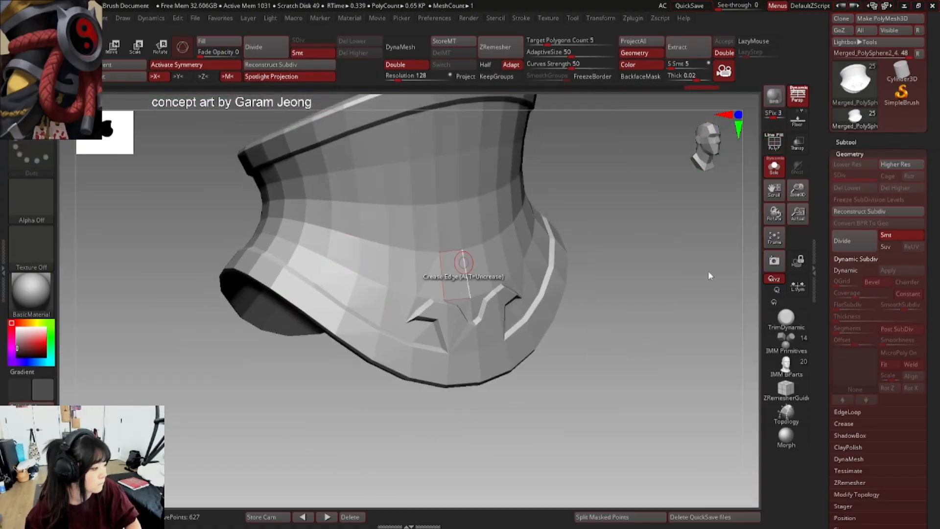
- Turn dynamic subdivision back on and compare the smoothed front notches with and without the wireframe
left_click(855, 271)
right_click_drag(652, 264, 563, 265)
key("shift+f")
key("shift+f")
mouse_move(563, 265)
right_mouse_down("ctrl")
mouse_move(470, 269)
mouse_move(567, 269)
right_mouse_up("ctrl")
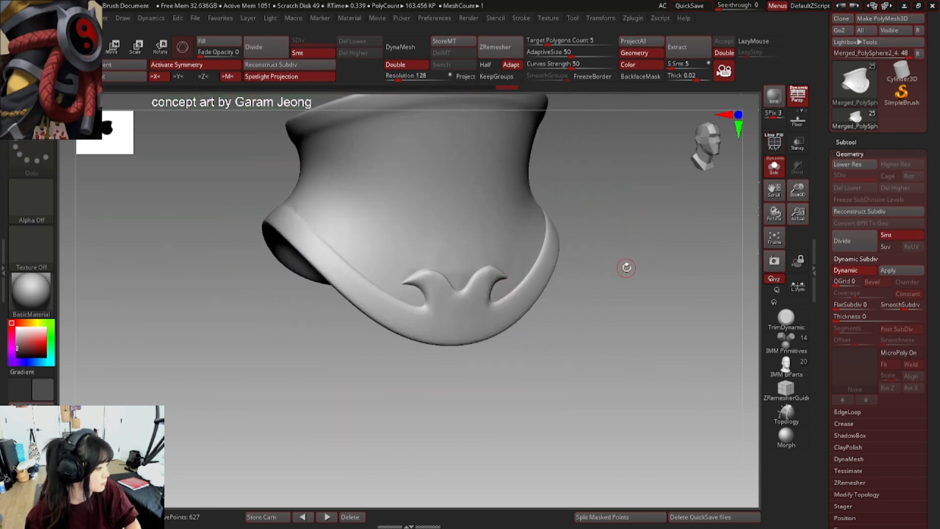
right_click_drag(460, 279, 413, 268, "ctrl")
key("shift+f")
key("shift+f")
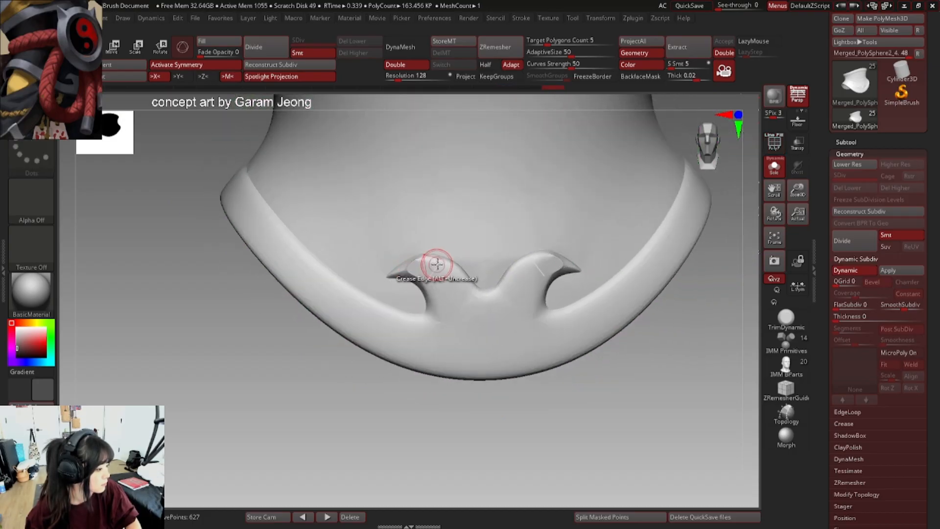
- Crease more edges along the notches' curved outline and the adjoining band edge, then turn off dynamic subdivision
right_click_drag(432, 258, 407, 255, "ctrl")
right_click_drag(406, 255, 442, 247, "ctrl")
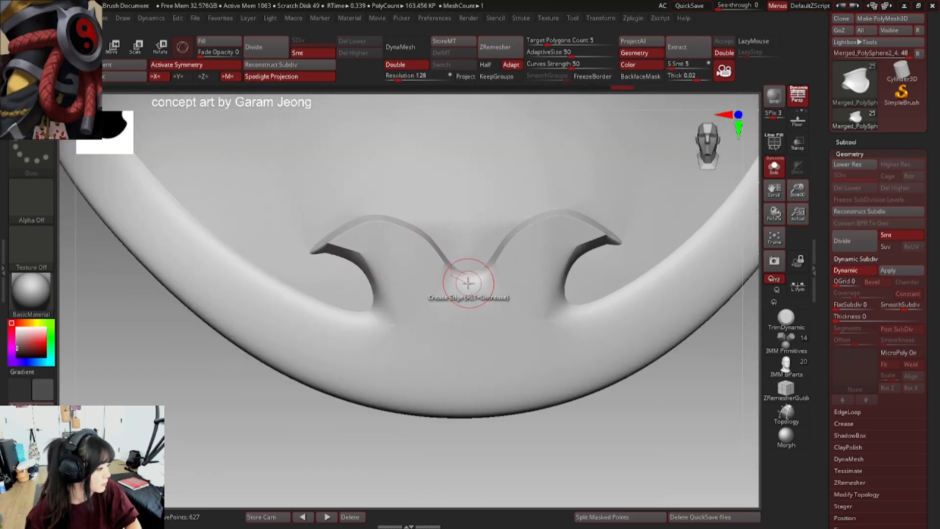
right_click_drag(546, 269, 456, 265, "ctrl")
key("shift+f")
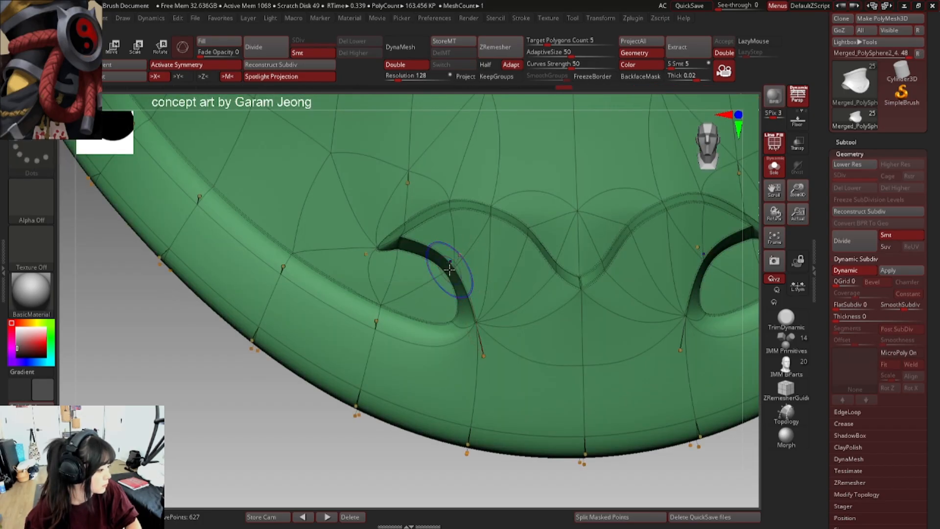
mouse_move(449, 269)
left_mouse_down()
mouse_move(445, 325)
mouse_move(421, 333)
left_mouse_up()
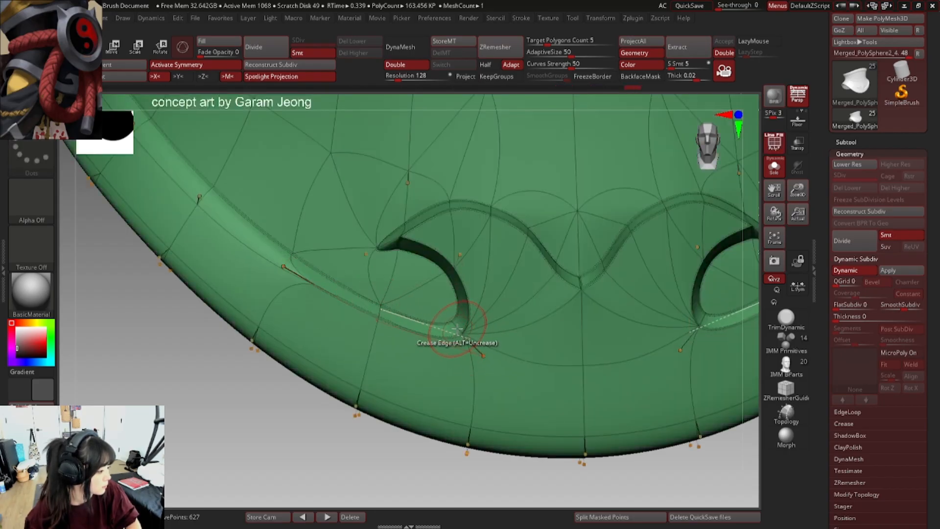
left_click(835, 270)
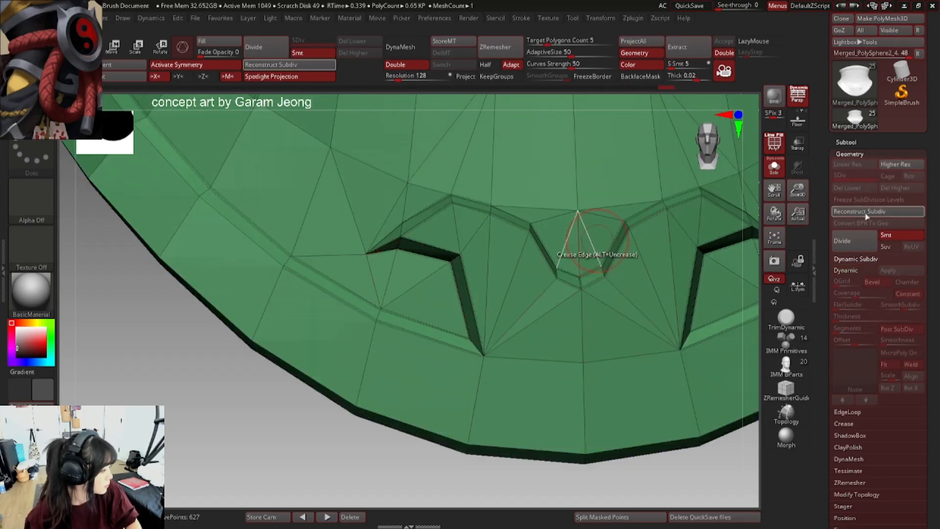
- Try dividing the garment once with the wireframe hidden, then undo the division
left_click(854, 247)
key("shift+f")
right_click_drag(424, 258, 198, 244, "ctrl")
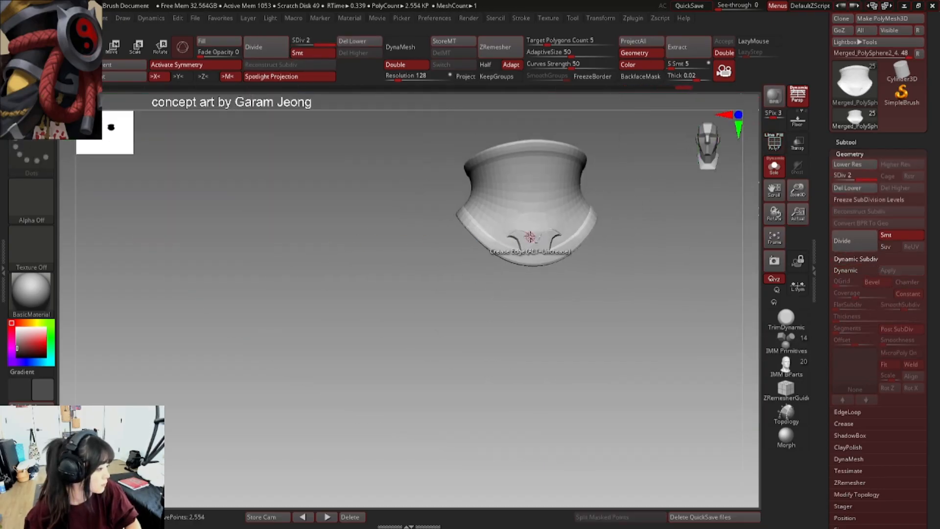
right_click_drag(529, 237, 442, 236, "alt")
key("ctrl+z")
- Turn on dynamic subdivision and examine the creased notches and border band from the front
right_click_drag(495, 256, 582, 251, "ctrl")
left_click(855, 271)
right_click_drag(524, 259, 592, 258, "ctrl")
right_click_drag(436, 267, 521, 258, "ctrl")
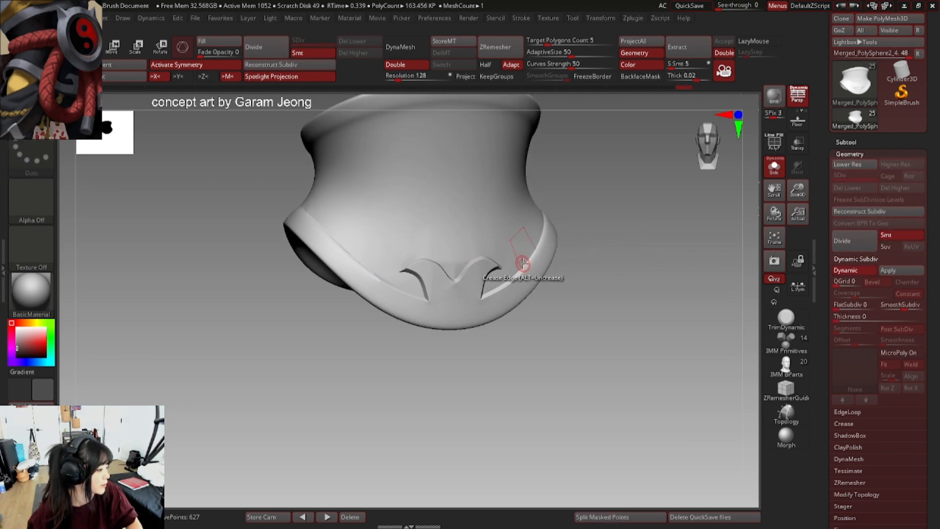
- Undo the last edge creases on the front notches and border band, returning to the base polygons
key("ctrl+z")
key("ctrl+z")
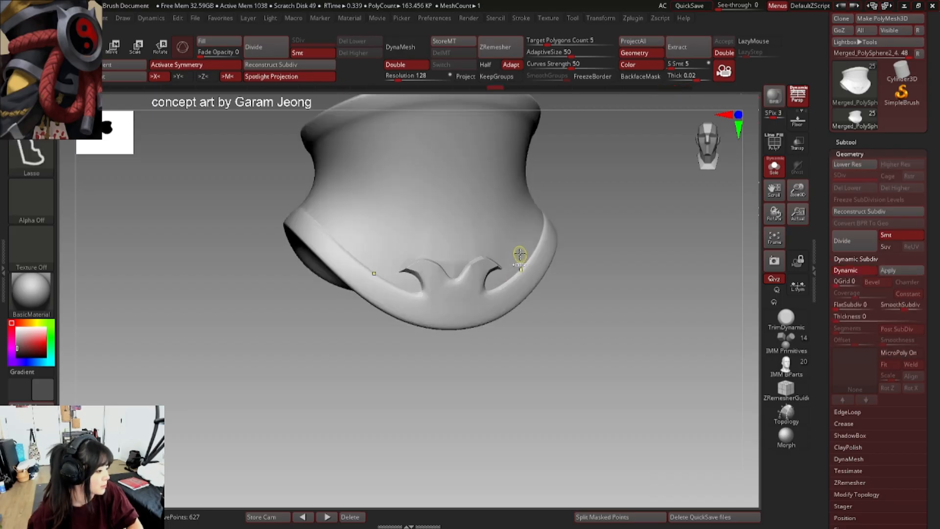
key("ctrl+z")
key("ctrl+z")
key("ctrl+z")
right_click_drag(519, 255, 367, 262, "ctrl")
right_click_drag(367, 263, 391, 262, "ctrl")
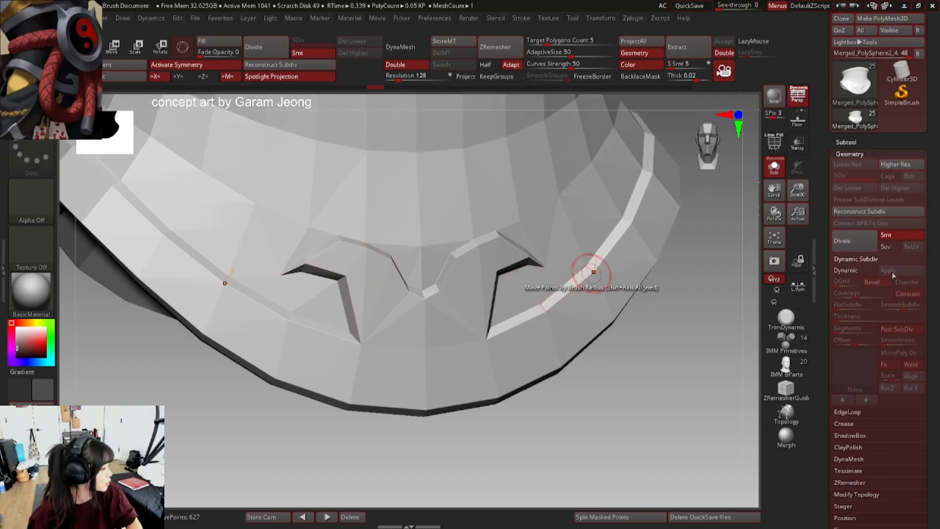
- Toggle dynamic subdivision on and off to compare the smoothed front notches with the base polygons
key("d")
right_click_drag(303, 342, 275, 348)
key("shift+f")
key("shift+f")
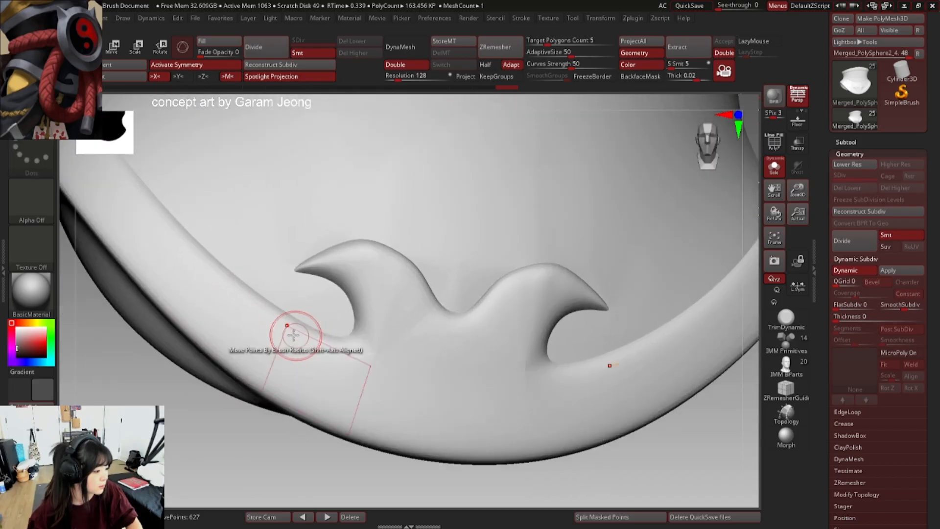
key("shift+d")
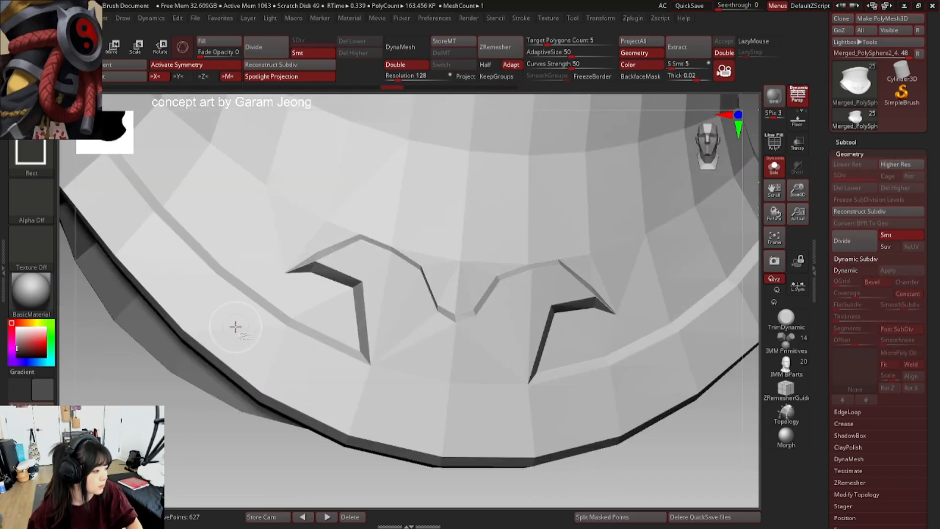
key("d")
key("shift+d")
key("d")
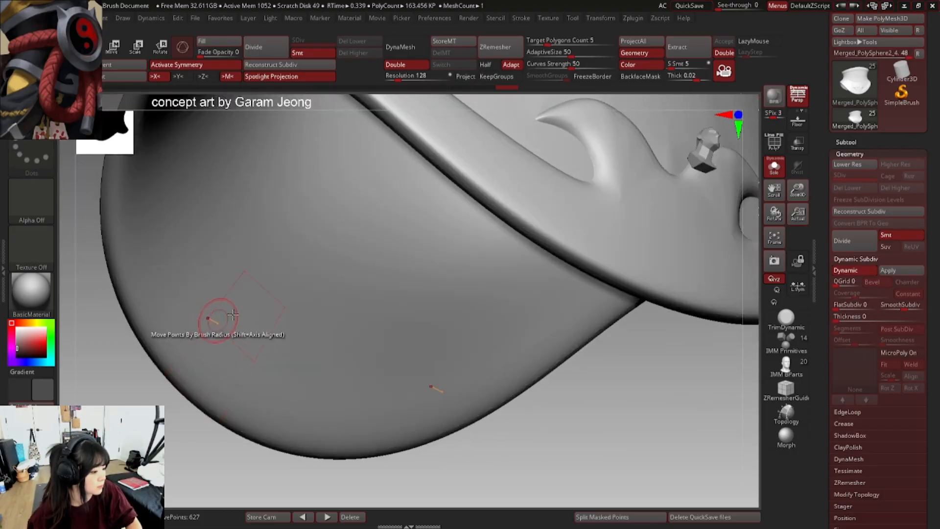
- Set the edge crease target to Polyloop and inspect the lower border's underside and inner edge
right_click_drag(233, 315, 166, 372, "alt")
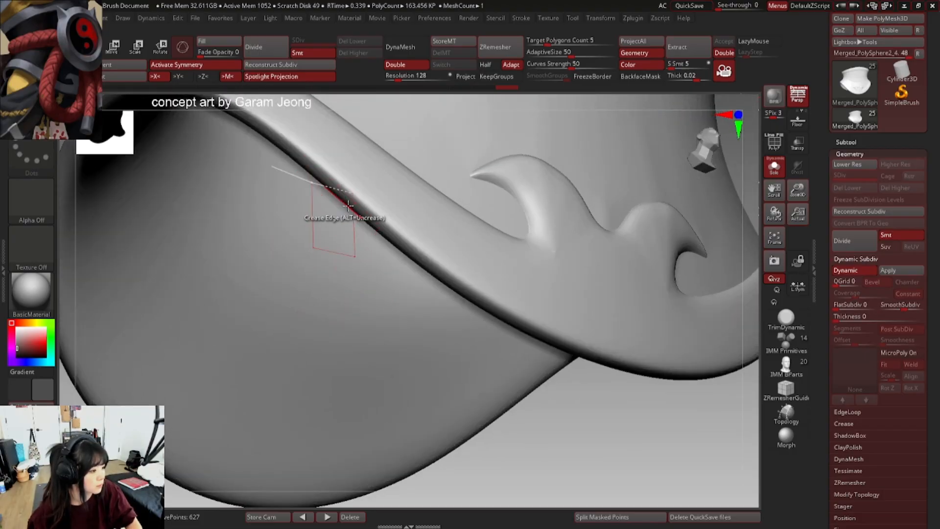
key("space")
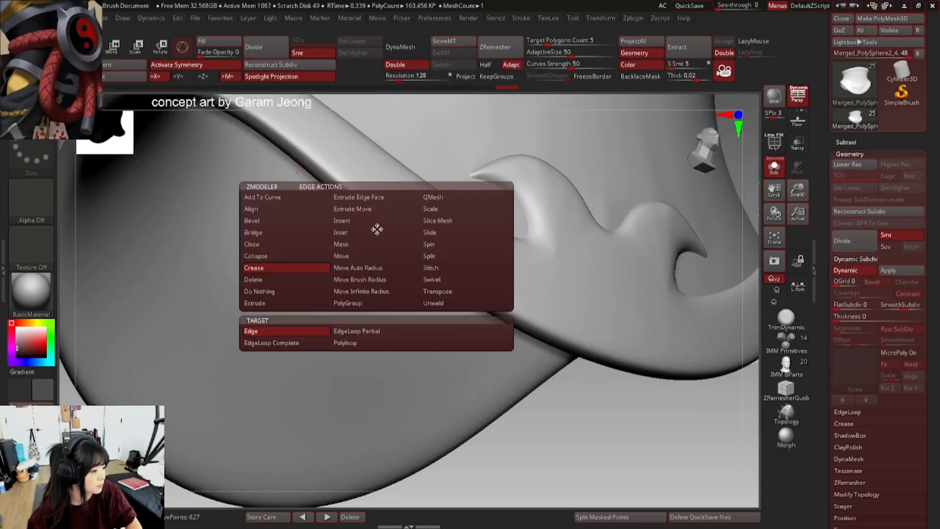
left_click(345, 343)
right_click_drag(377, 229, 284, 237)
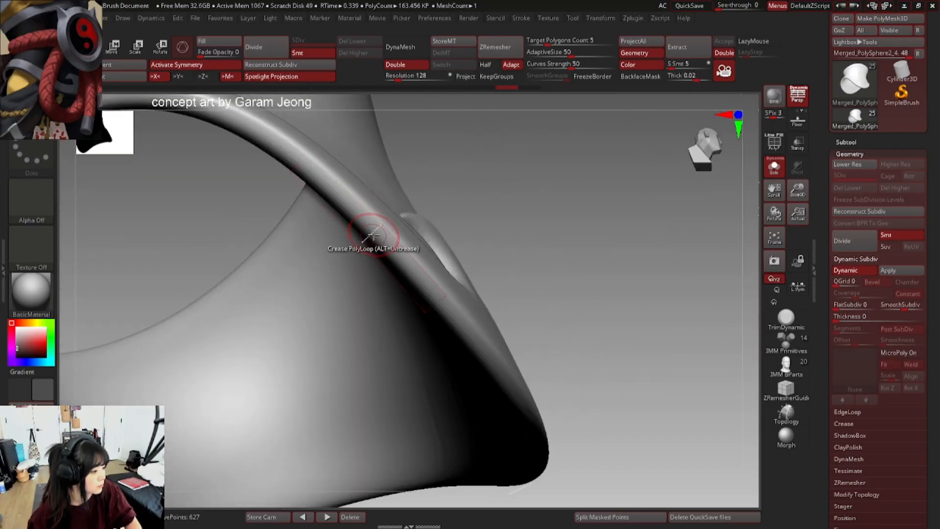
right_click_drag(368, 236, 351, 183)
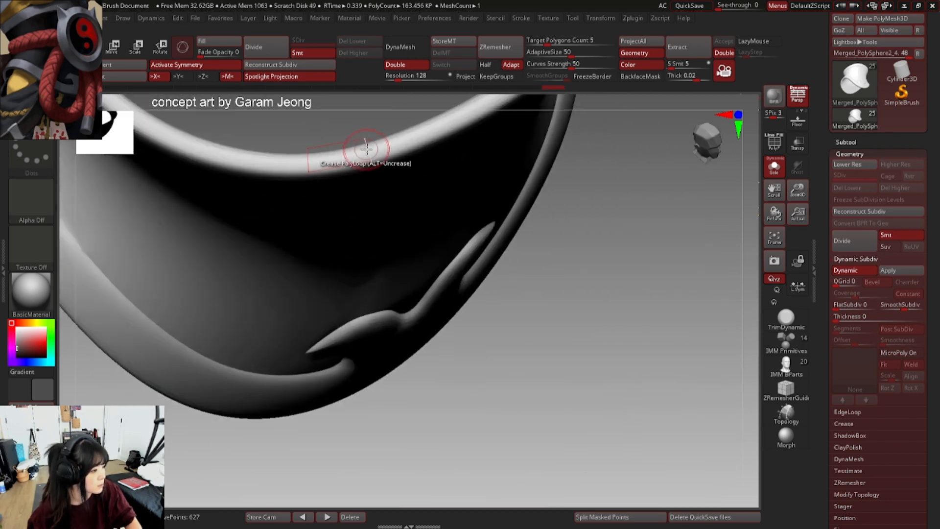
mouse_move(370, 157)
right_mouse_down()
mouse_move(365, 147)
mouse_move(291, 166)
mouse_move(316, 205)
mouse_move(315, 223)
mouse_move(330, 187)
mouse_move(383, 162)
right_mouse_up()
- Check the upper rim with the wireframe on and off, and undo the last change to the garment
key("shift+f")
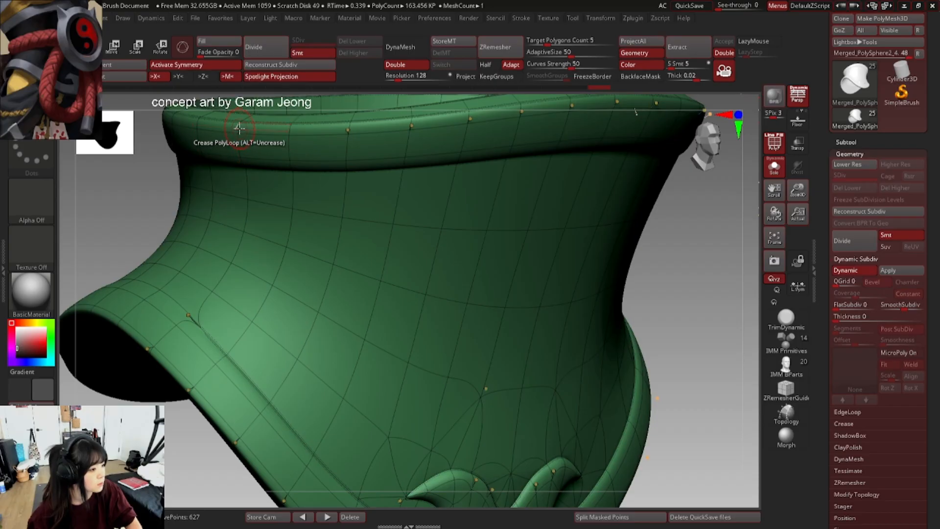
key("shift+f")
mouse_move(264, 131)
right_mouse_down("ctrl")
mouse_move(220, 160)
mouse_move(425, 154)
mouse_move(308, 162)
mouse_move(352, 156)
right_mouse_up("ctrl")
key("ctrl+z")
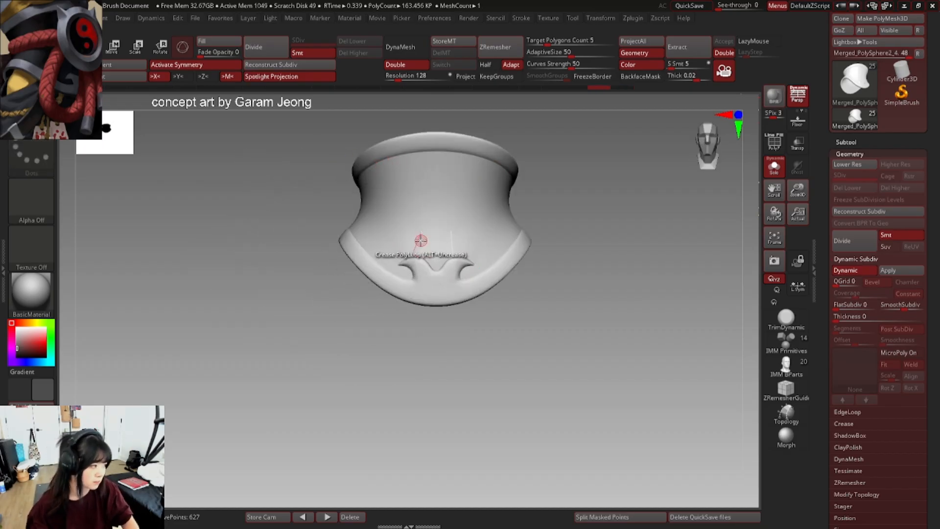
right_click_drag(419, 249, 420, 251, "ctrl")
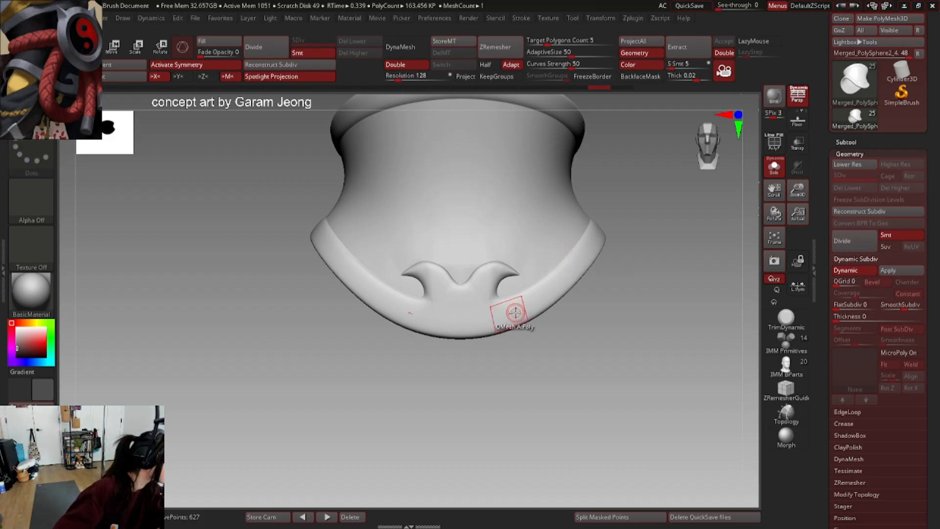
mouse_move(377, 289)
right_mouse_down("ctrl")
mouse_move(440, 217)
mouse_move(651, 209)
mouse_move(388, 249)
mouse_move(392, 289)
right_mouse_up("ctrl")
- Show the whole figure briefly, then isolate the waist garment again in a close front view
left_click(774, 167)
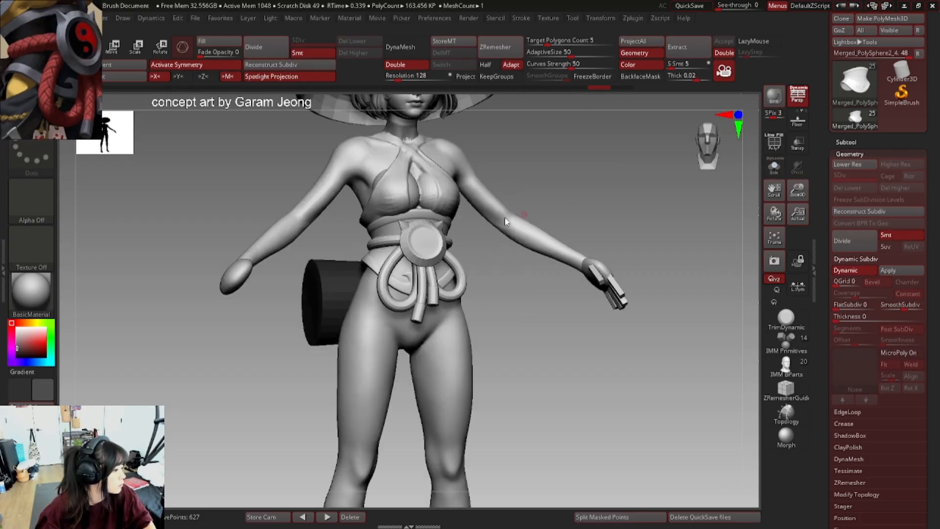
left_click(774, 174)
right_click_drag(563, 259, 544, 319, "alt")
key("shift+f")
key("shift+f")
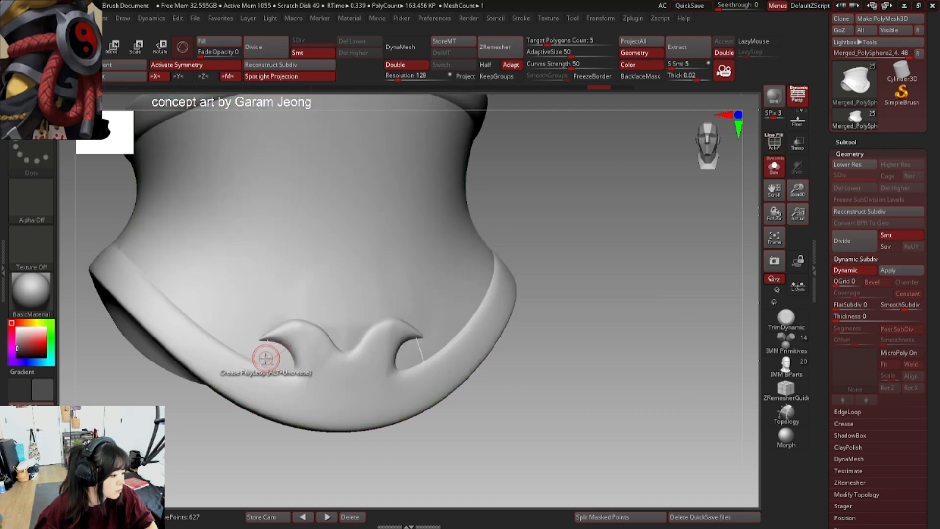
- Show the wireframe and try a poly loop crease at the notch's upper edge, then undo it and hide the wireframe
key("shift+f")
right_click_drag(265, 359, 283, 340, "alt")
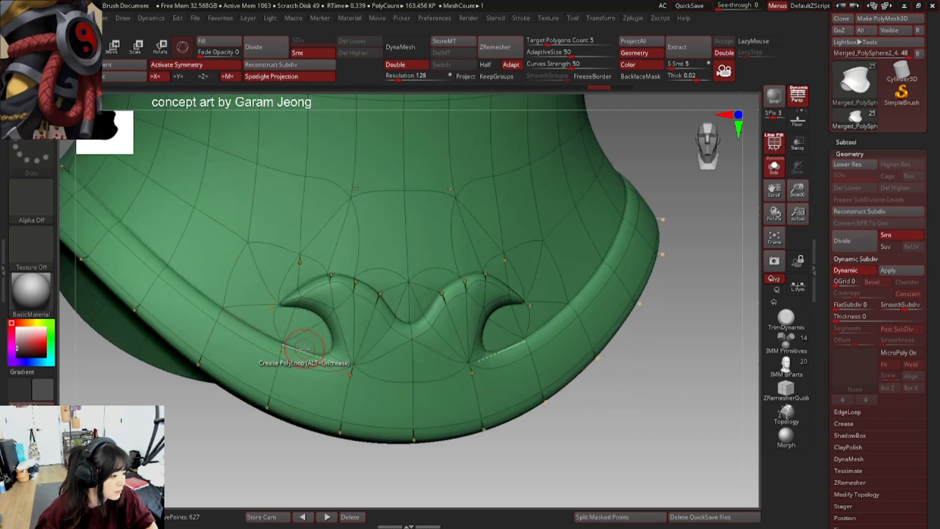
left_click(310, 280)
key("ctrl+z")
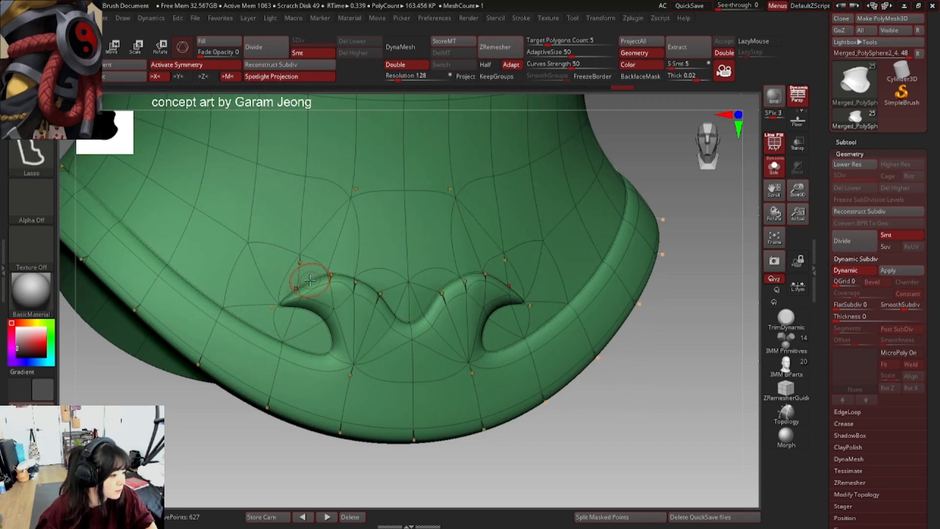
right_click_drag(310, 280, 289, 282, "ctrl")
key("shift+f")
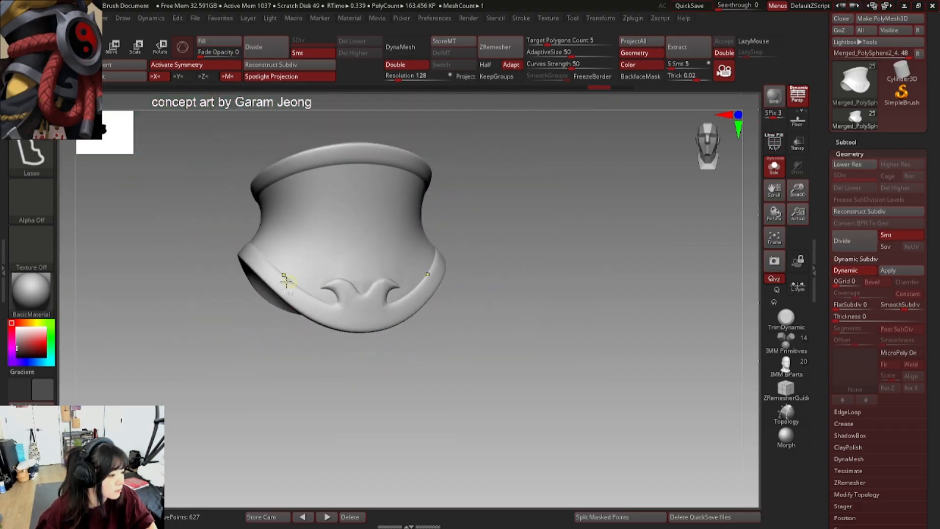
- Undo the run of crease edits on the waist garment back to its uncreased base polygons
key("ctrl+z")
key("ctrl+z")
key("ctrl+z")
key("ctrl+z")
key("ctrl+z")
key("ctrl+z")
key("ctrl+z")
key("ctrl+z")
key("ctrl+z")
key("ctrl+z")
key("ctrl+z")
key("ctrl+z")
key("ctrl+z")
key("ctrl+z")
key("ctrl+z")
key("ctrl+z")
key("ctrl+z")
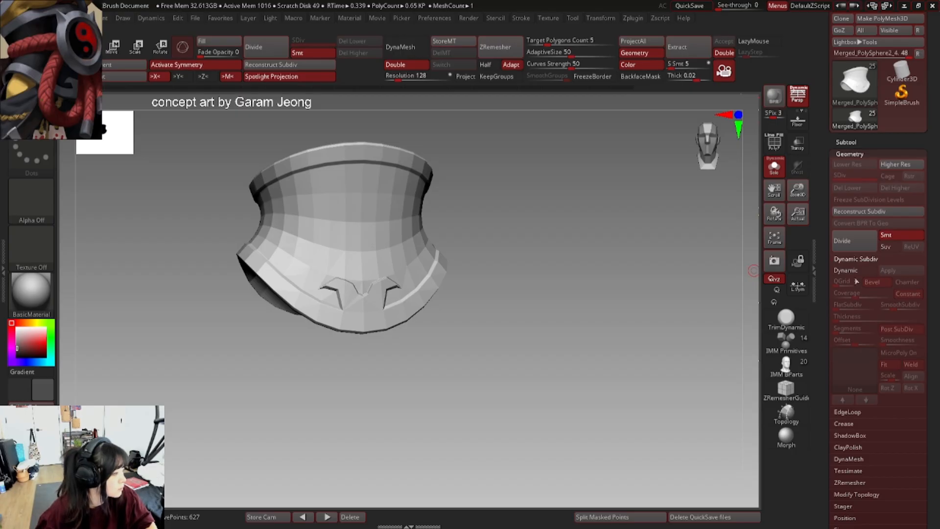
- Turn on dynamic subdivision for the uncreased garment and raise its smooth subdivision level
key("d")
key("shift+f")
key("shift+f")
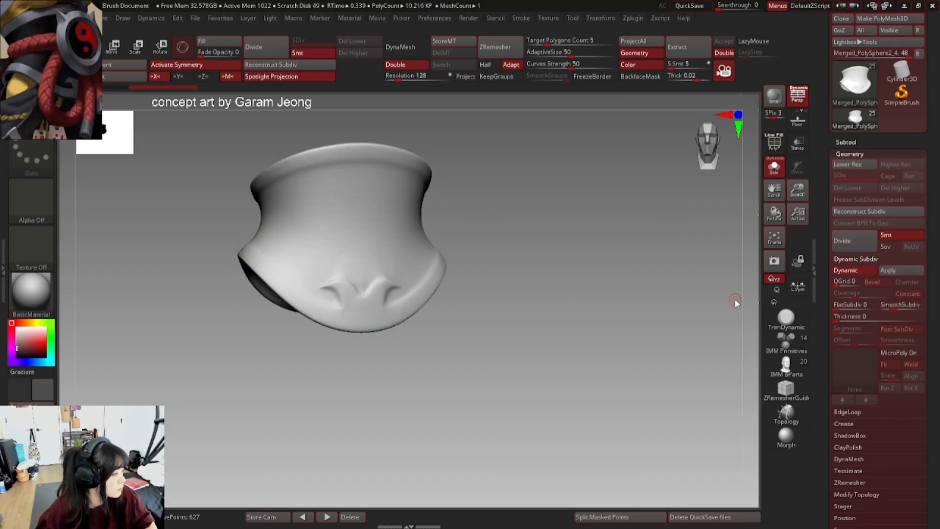
left_click(906, 306)
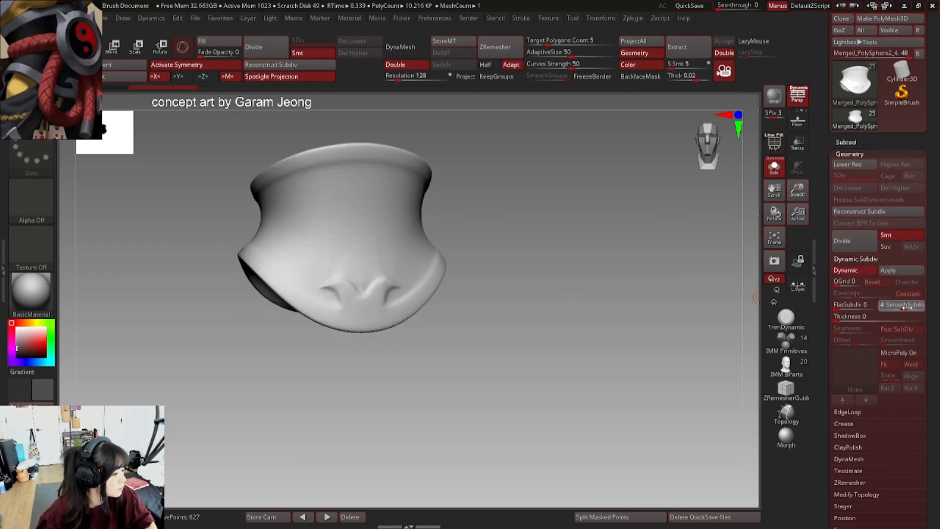
key("shift+f")
key("shift+f")
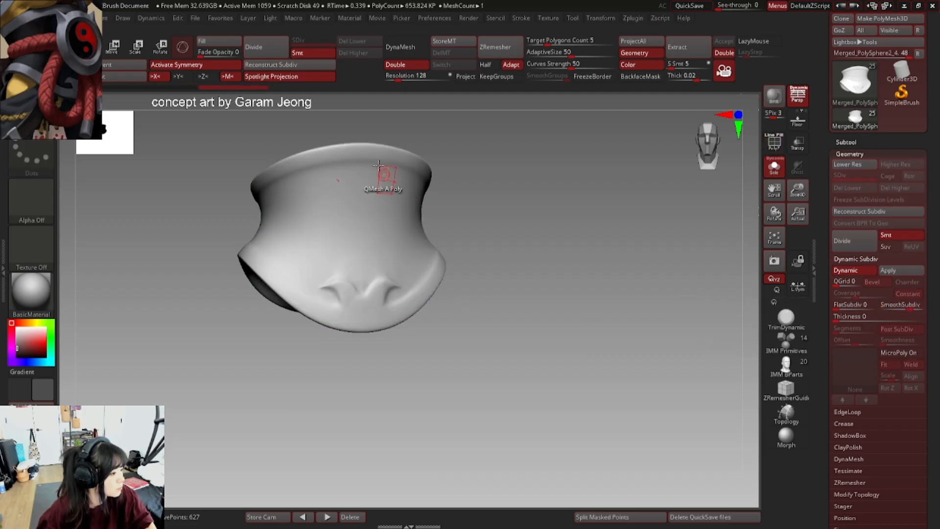
- Show the wireframe of the smoothed garment in a close view of the front notches
right_click_drag(397, 220, 316, 231, "ctrl")
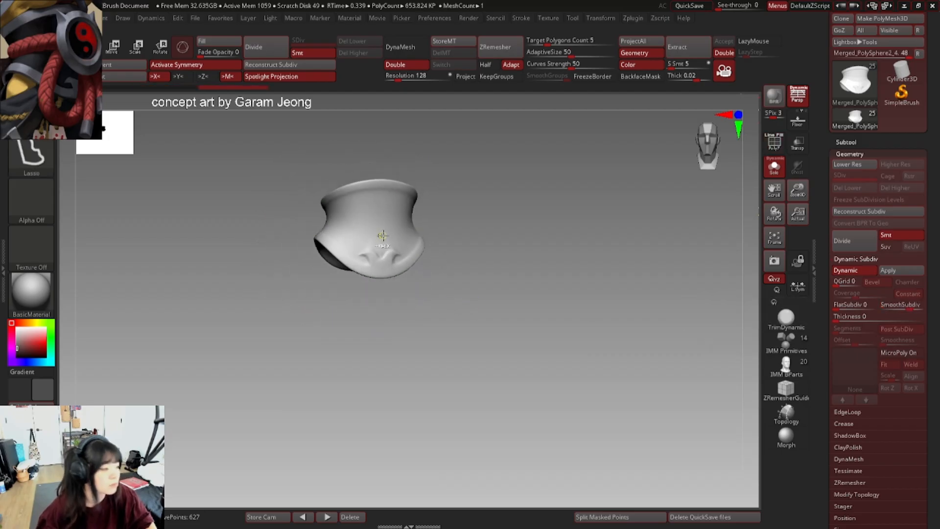
mouse_move(383, 236)
right_mouse_down("ctrl")
mouse_move(512, 236)
mouse_move(387, 245)
mouse_move(465, 255)
right_mouse_up("ctrl")
key("shift+f")
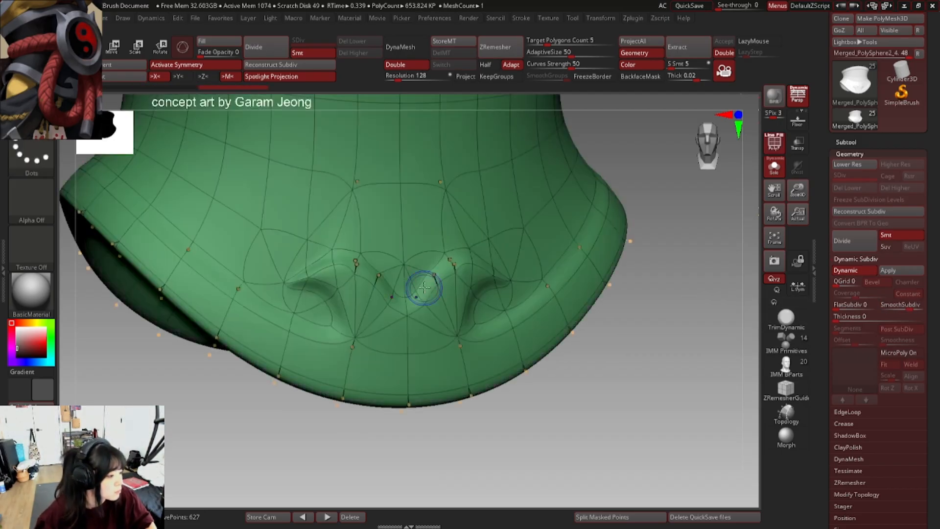
- Turn off the waist garment's dynamic subdivision and try inserting an edge loop along the bevel of its border band and notches
left_click(846, 270)
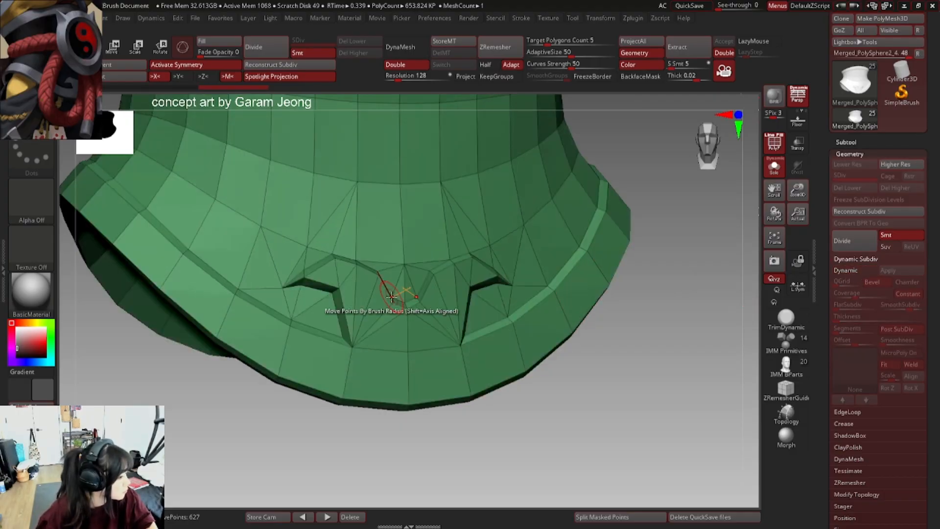
mouse_move(290, 304)
right_mouse_down()
mouse_move(299, 321)
mouse_move(316, 257)
mouse_move(376, 298)
right_mouse_up()
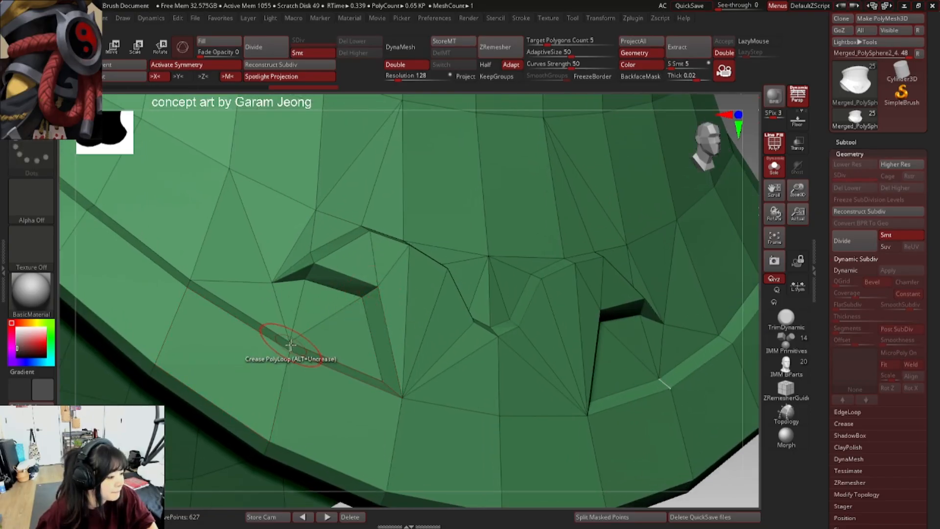
key("space")
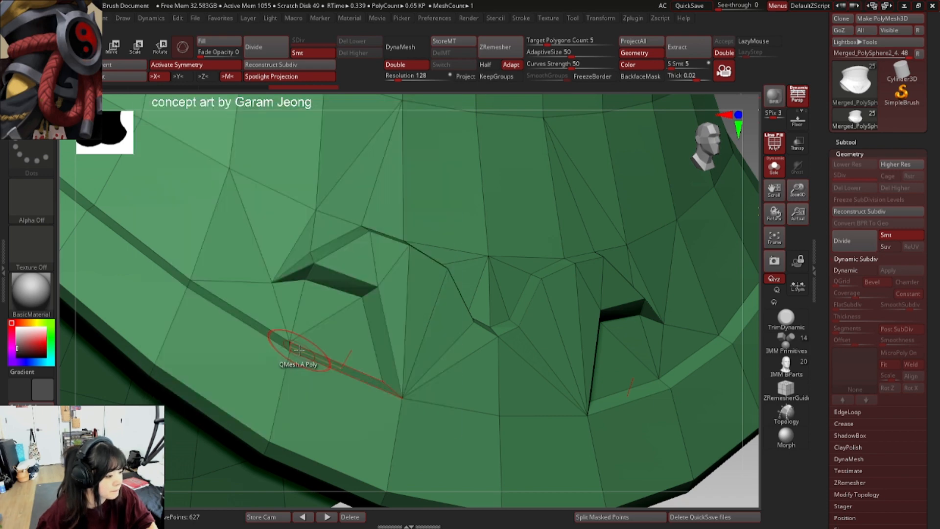
right_click_drag(299, 350, 288, 361)
key("space")
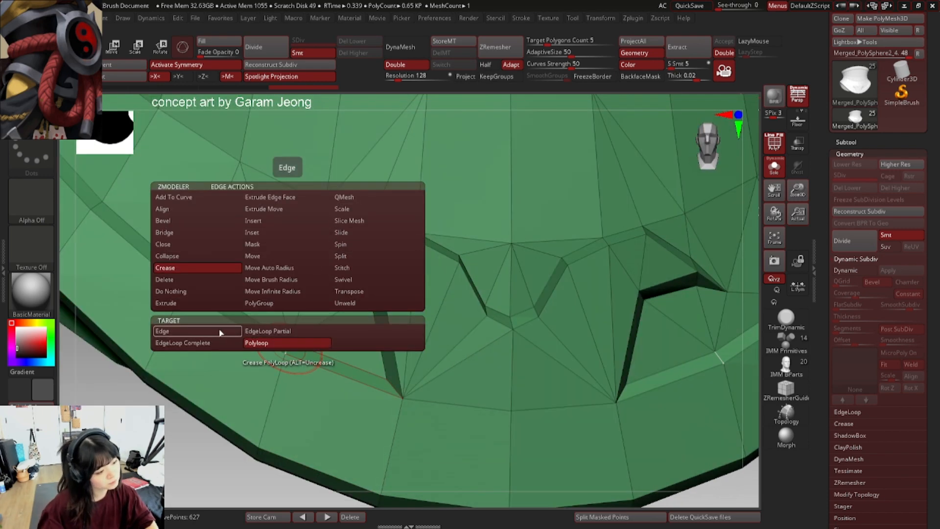
left_click(253, 220)
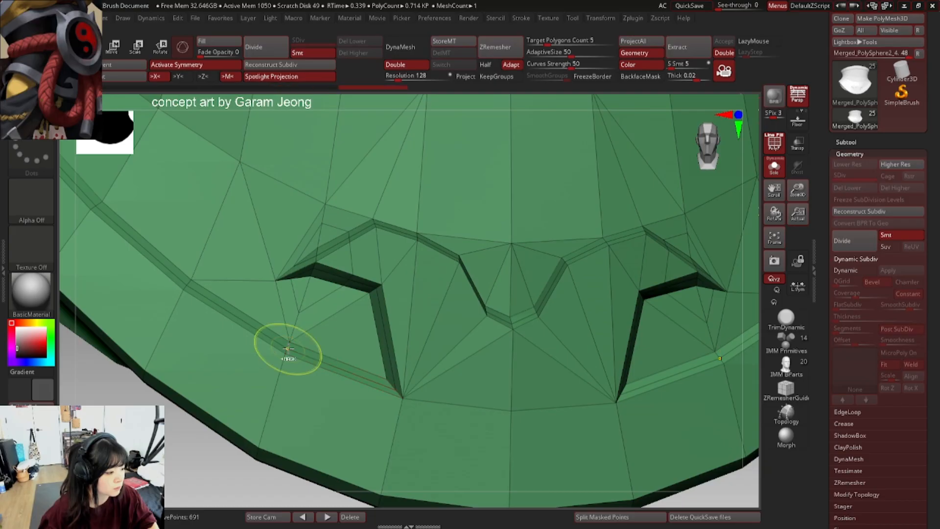
right_click_drag(290, 340, 353, 307)
key("shift+f")
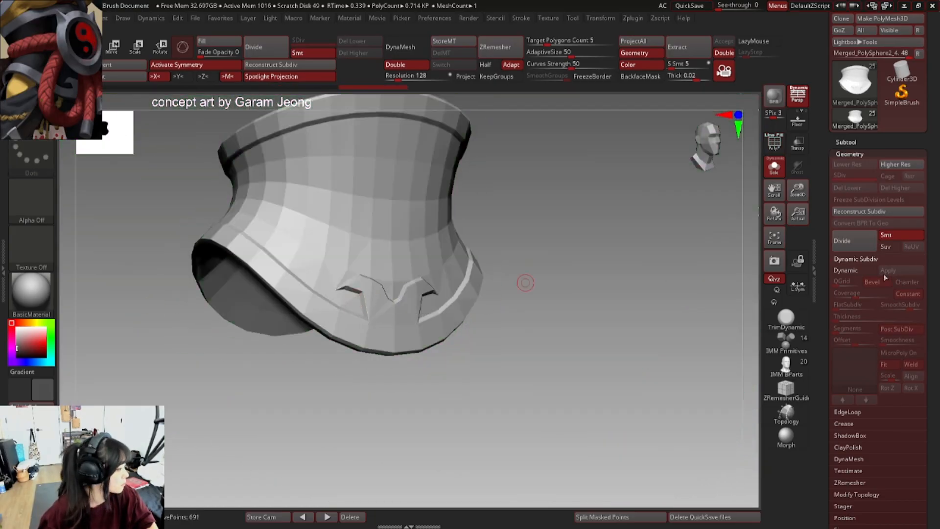
- Toggle dynamic subdivision on the waist garment to compare the smoothed shape with the base polygons
left_click(864, 271)
right_click_drag(399, 301, 438, 319)
right_click_drag(438, 318, 440, 275, "ctrl")
key("shift+d")
key("d")
key("shift+d")
key("d")
key("shift+d")
key("shift+f")
key("shift+f")
- Leave solo mode to show the waist garment together with the cords, buckle and whole figure
left_click(773, 168)
right_click_drag(441, 275, 465, 240, "ctrl")
right_click_drag(465, 240, 429, 244, "alt")
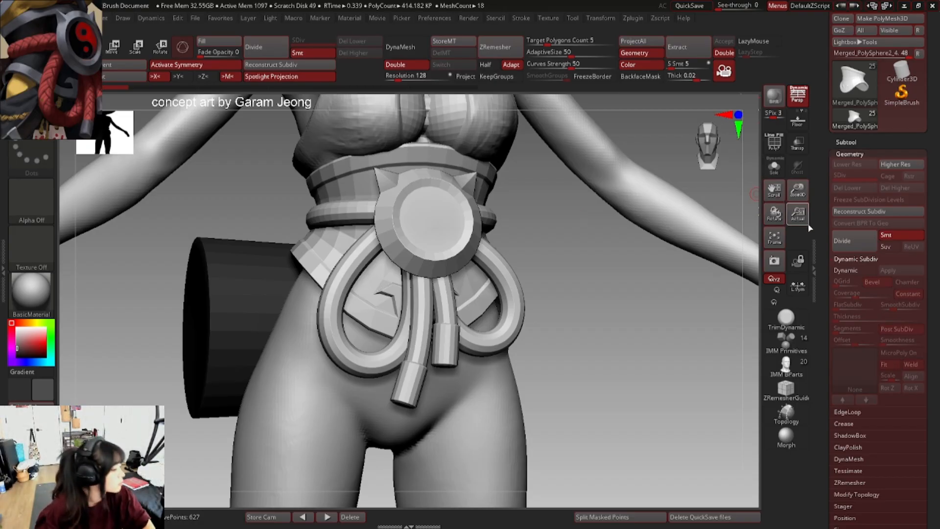
right_click_drag(317, 236, 364, 206, "ctrl")
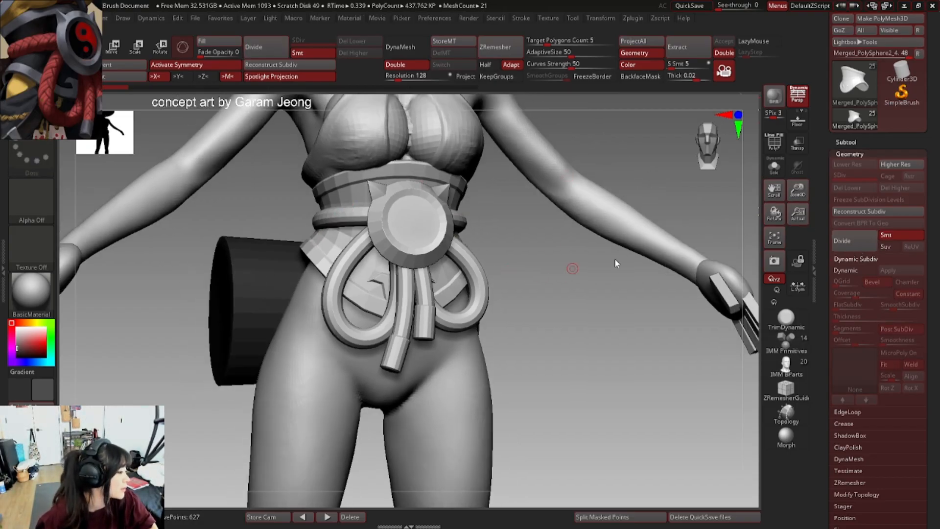
right_click_drag(292, 257, 338, 249)
right_click_drag(339, 250, 374, 211, "ctrl")
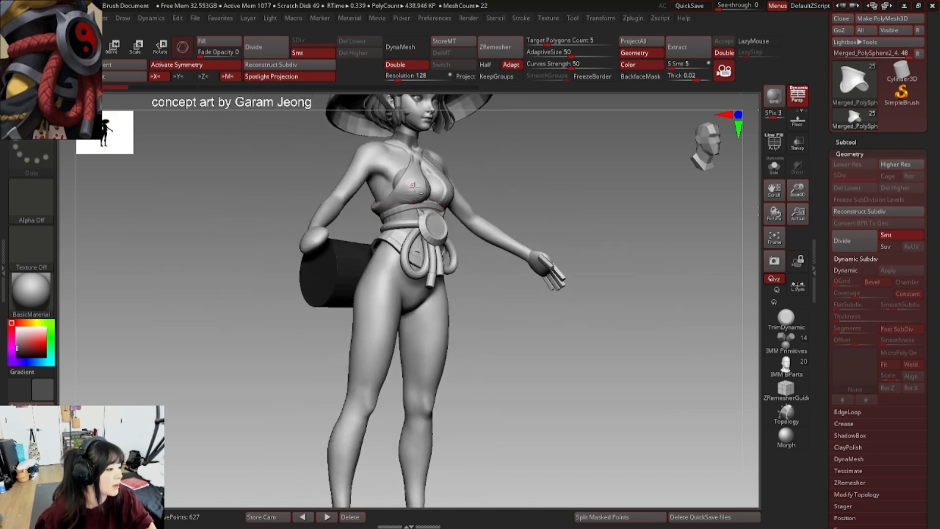
- Make the chest garment the active subtool and show the full figure
left_click(415, 189, "alt")
right_click_drag(440, 186, 424, 188)
key("1")
right_click(441, 188)
right_click_drag(497, 184, 375, 190, "alt")
mouse_move(374, 190)
right_mouse_down("shift")
mouse_move(338, 198)
mouse_move(373, 195)
right_mouse_up("shift")
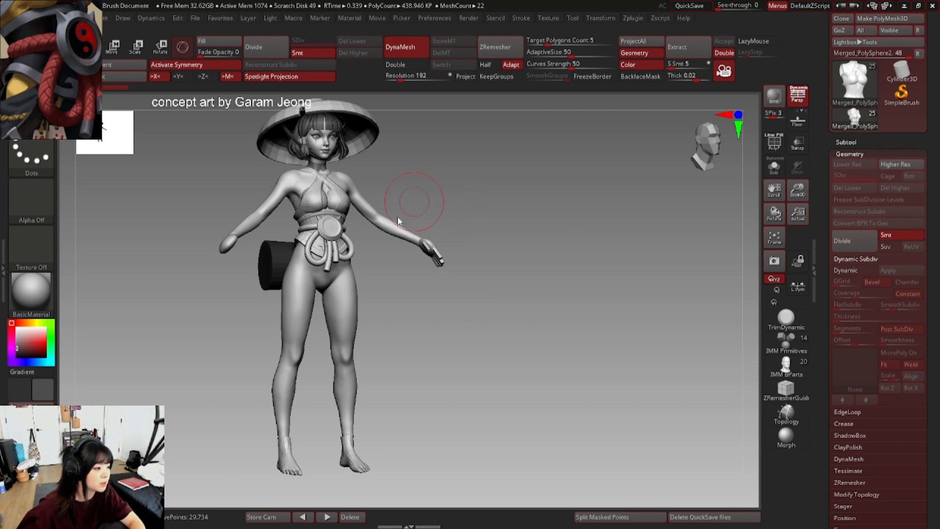
- Make the figure's body the active subtool and return to a full front view
right_click_drag(397, 218, 318, 189)
right_click(387, 206)
left_click(352, 189, "alt")
right_click(372, 186)
right_click(406, 186)
right_click_drag(410, 183, 424, 181, "ctrl")
right_click_drag(423, 181, 431, 188)
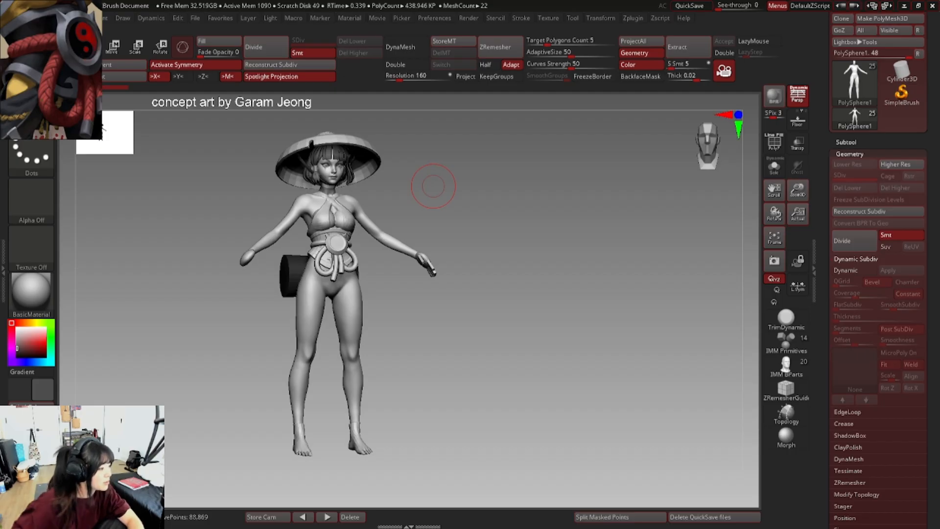
- Examine the full character in the concept art reference against the sculpted figure
scroll(574, 227, "down", 6)
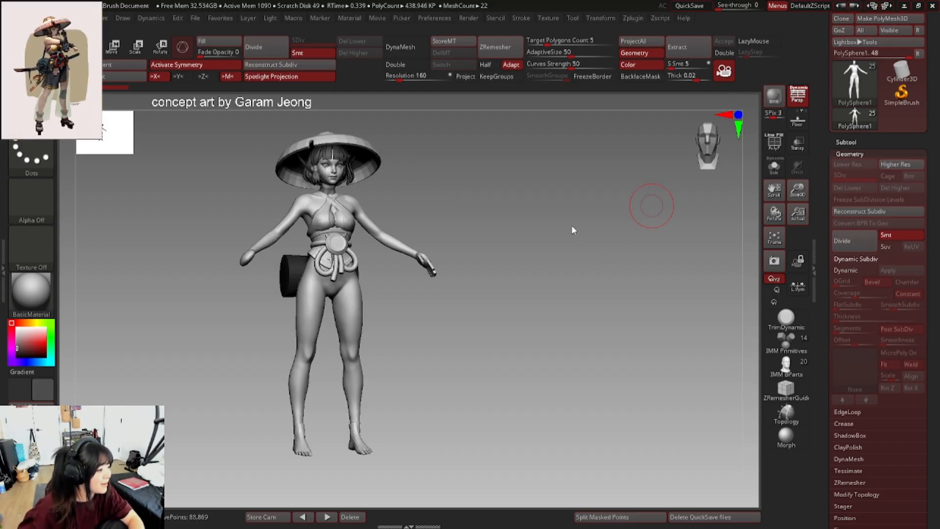
scroll(56, 58, "down", 4)
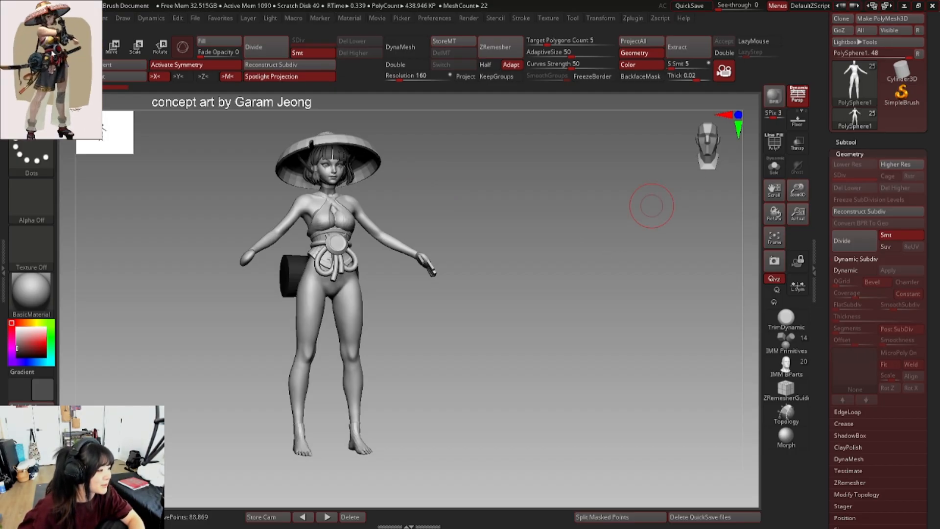
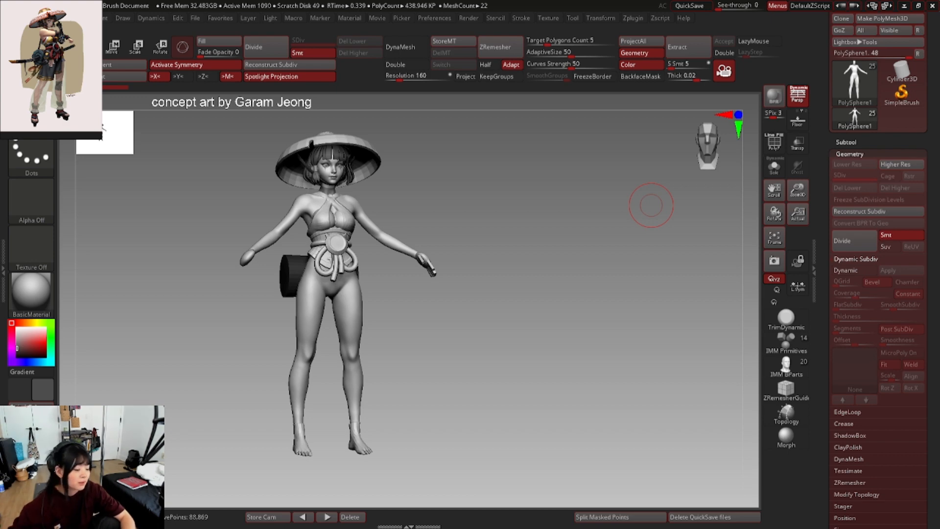
right_click_drag(315, 215, 371, 217)
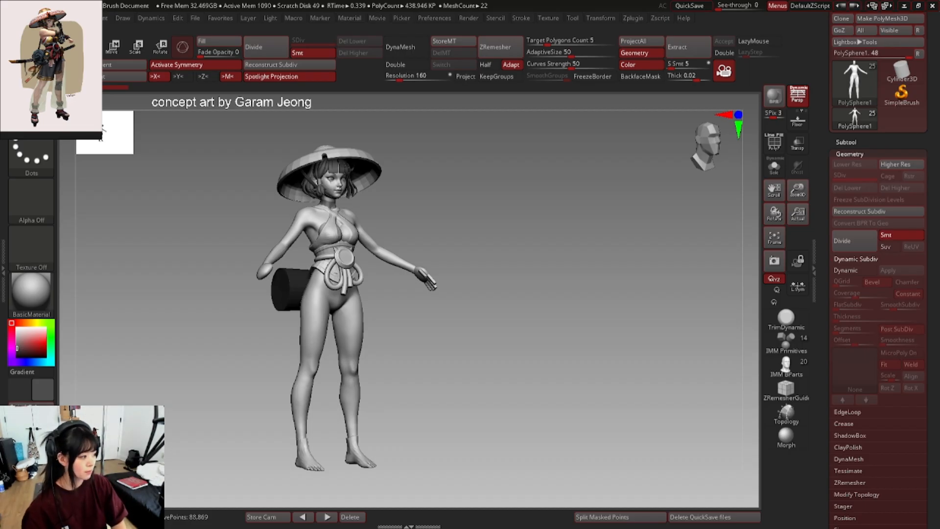
scroll(52, 53, "up", 3)
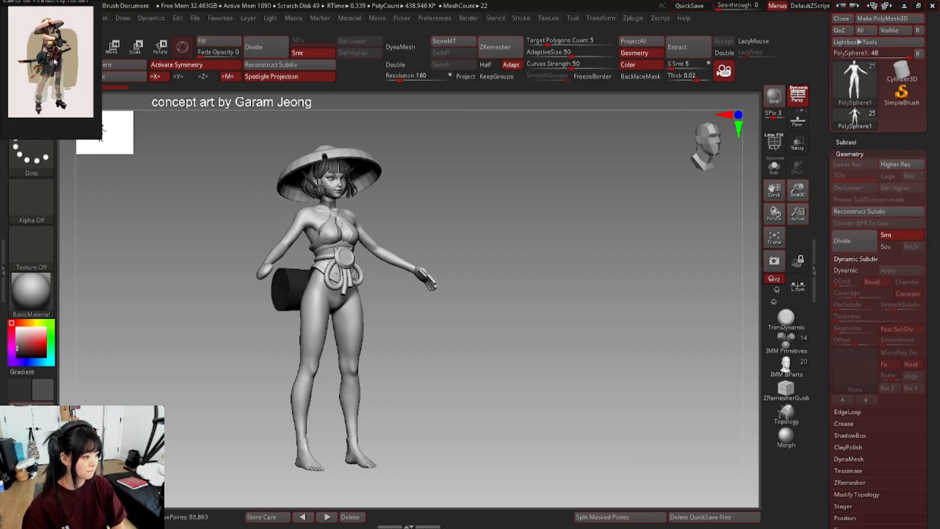
scroll(55, 61, "down", 3)
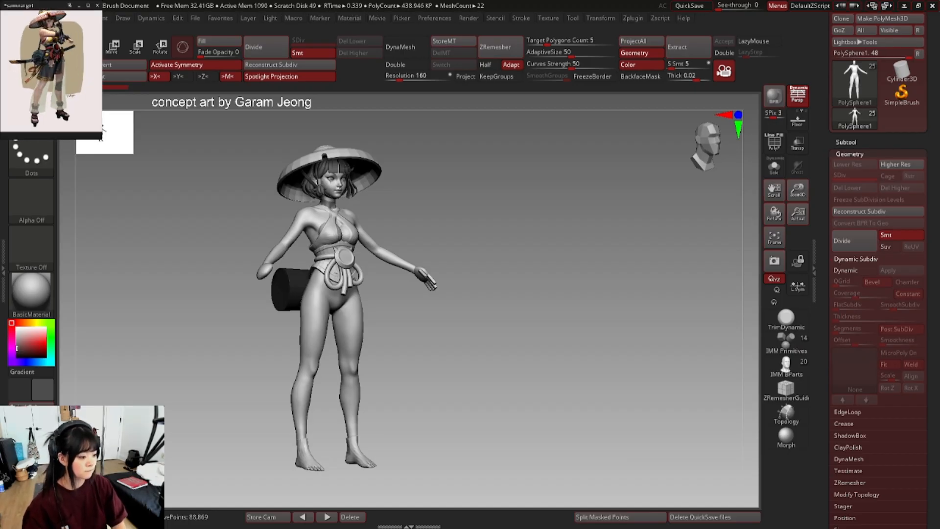
- Switch from ZBrush to the Blender scene containing the samurai figure
key("alt+Tab")
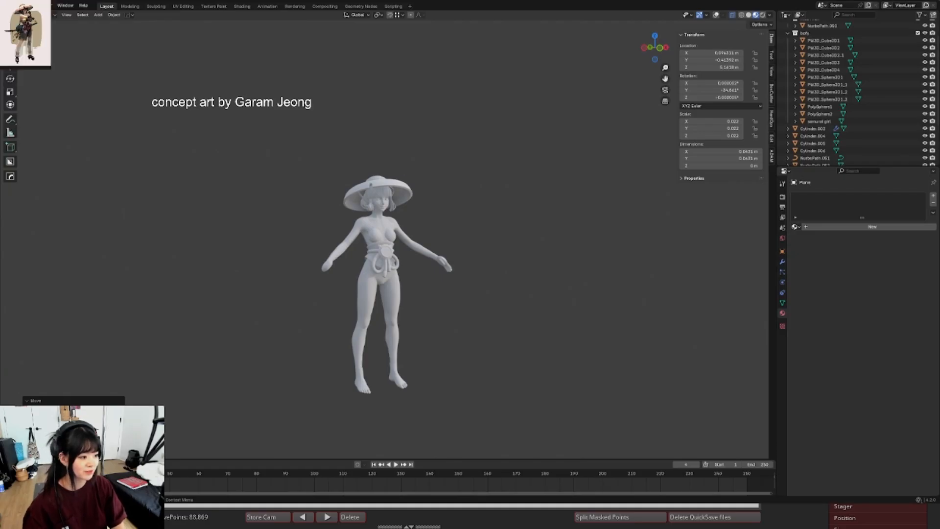
key("alt+Tab")
key("alt+Tab")
key("alt+Tab")
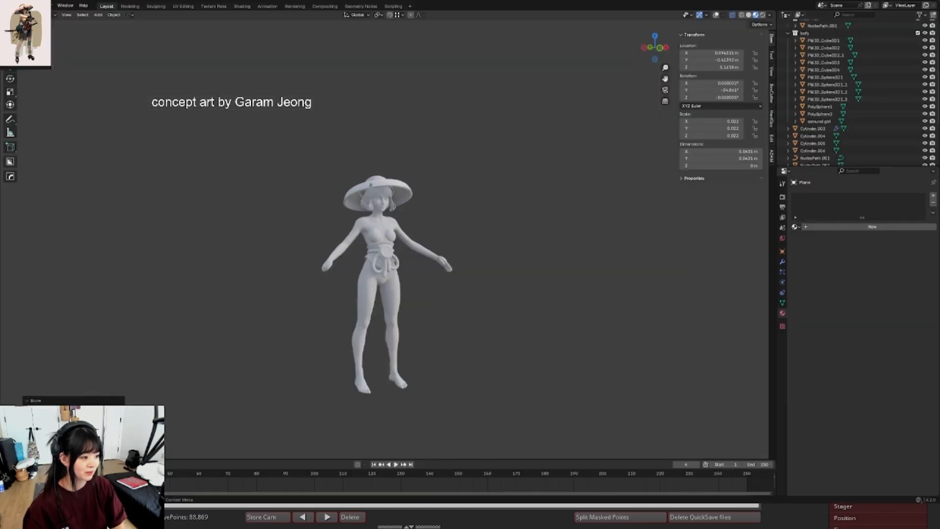
key("alt+Tab")
key("alt+Tab")
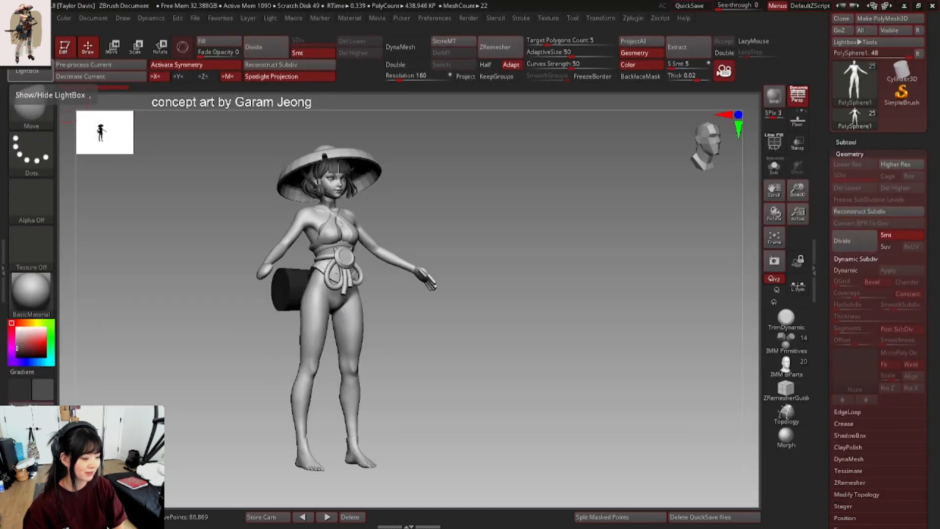
key("alt+Tab")
key("alt+Tab")
key("alt+Tab")
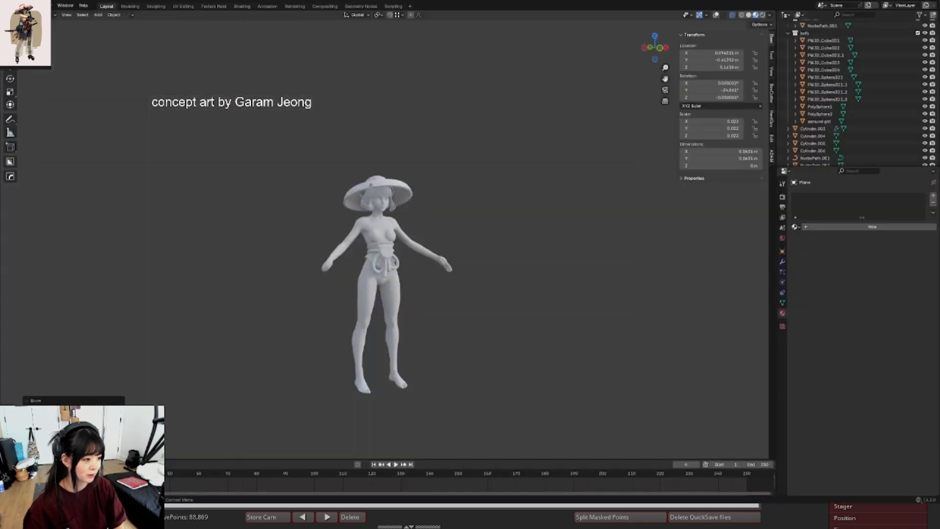
key("alt+Tab")
key("alt+Tab")
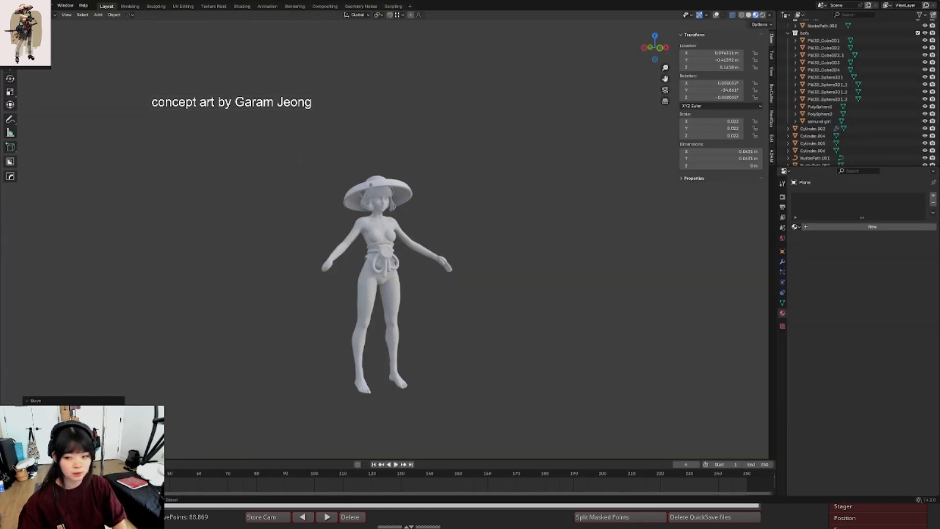
- Enlarge the concept art reference and examine its ankle and sandal beside a close view of the figure's lower legs
key("ctrl+KP_1")
key("KP_1")
scroll(431, 318, "up", 6)
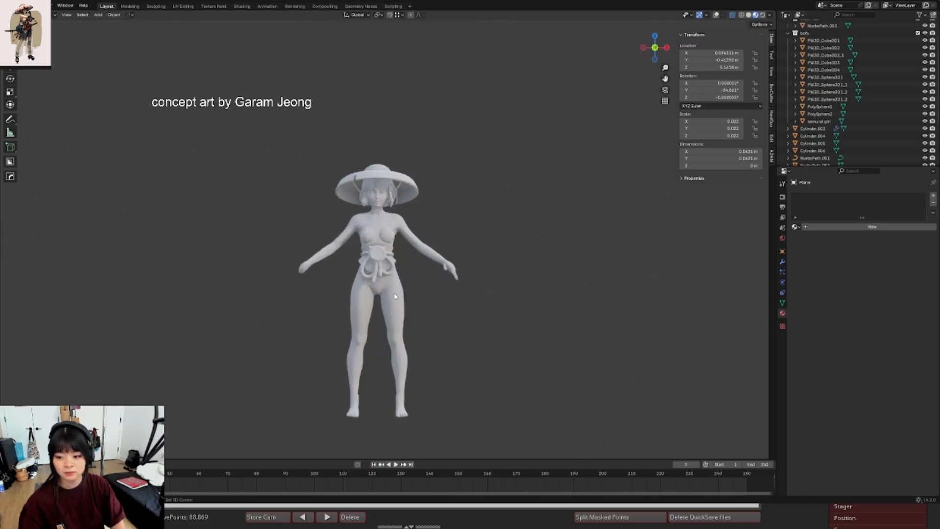
middle_click_drag(403, 252, 443, 242)
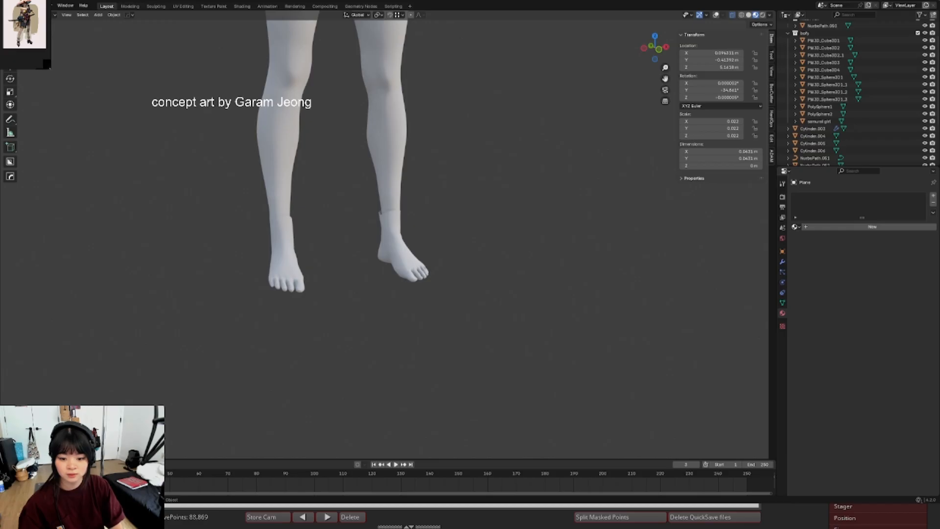
left_click_drag(50, 68, 62, 85)
scroll(39, 61, "up", 4)
middle_click_drag(35, 24, 44, 69)
scroll(41, 61, "up", 3)
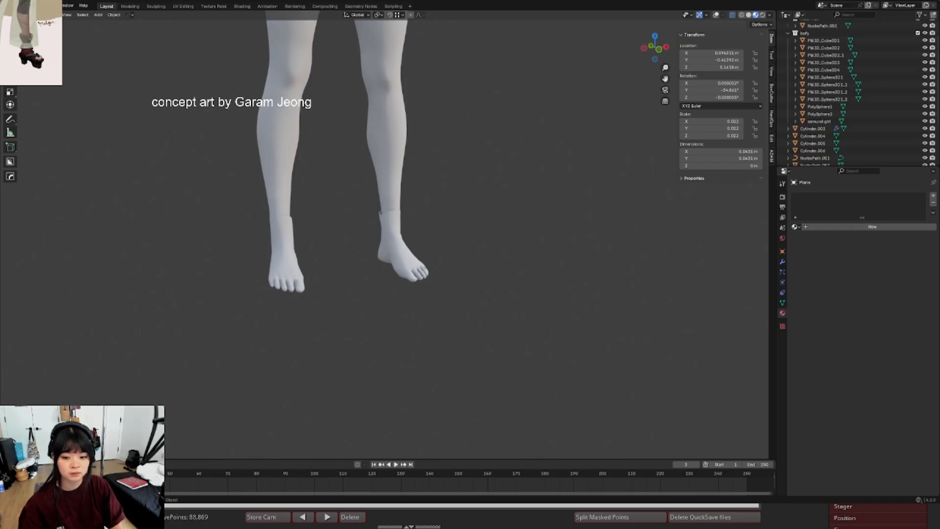
scroll(33, 55, "up", 3)
mouse_move(374, 247)
middle_mouse_down()
mouse_move(335, 248)
mouse_move(406, 251)
mouse_move(382, 245)
middle_mouse_up()
scroll(335, 247, "up", 3)
- Add a mesh cylinder with 16 vertices to the scene
key("shift+a")
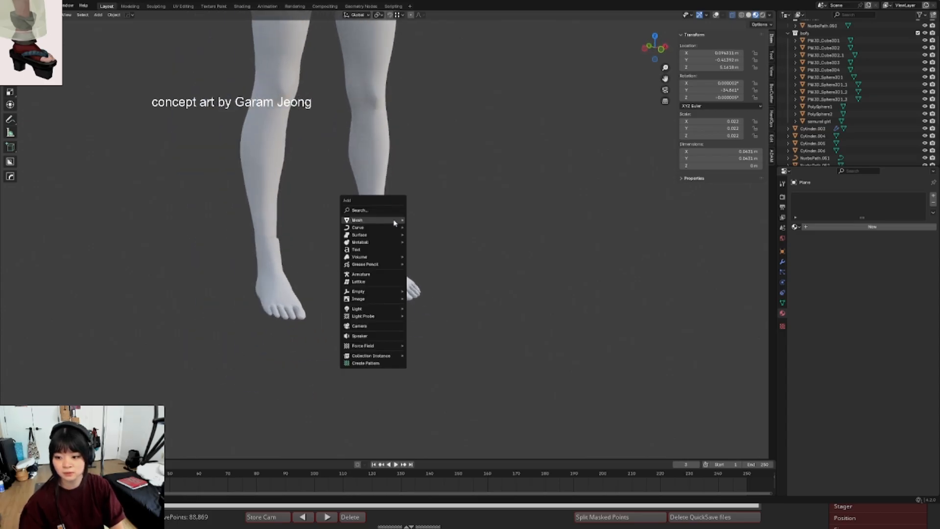
mouse_move(394, 223)
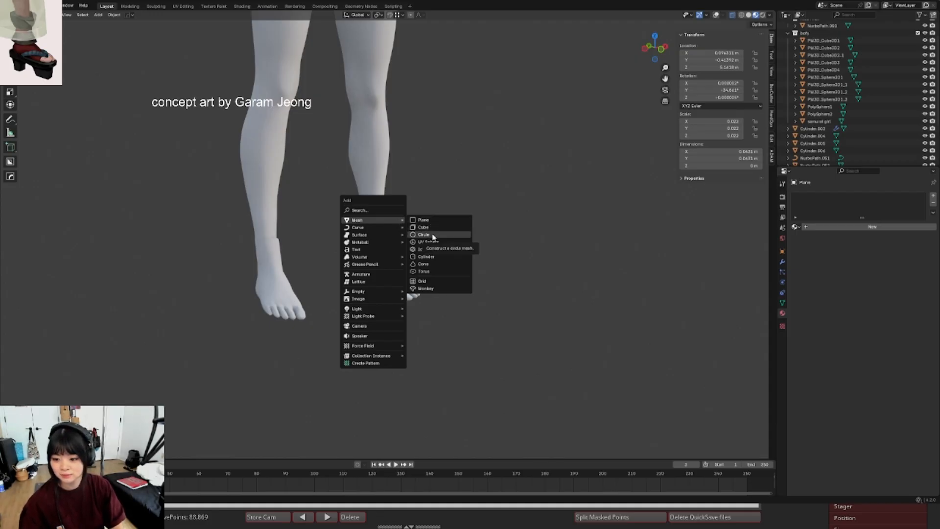
left_click(425, 256)
left_click(97, 364)
type("1")
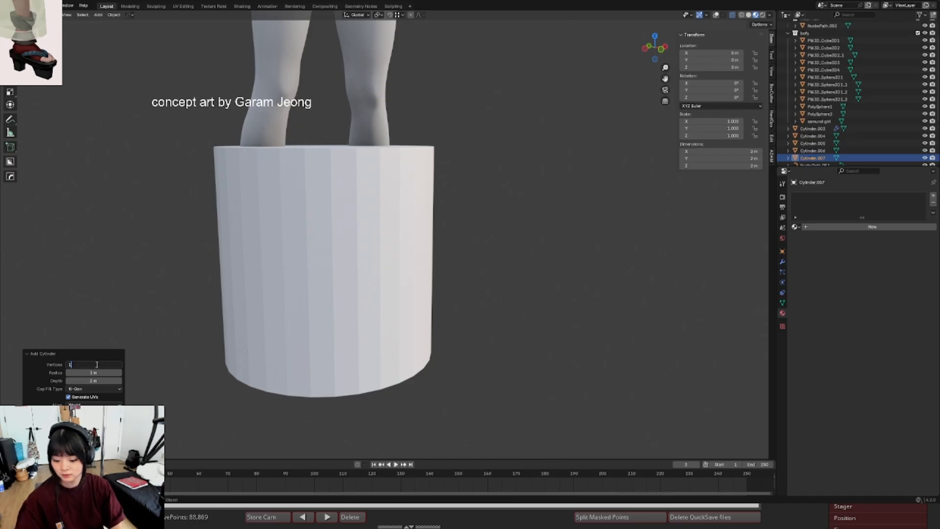
type("6")
key("Return")
- Scale the cylinder down to about 0.35 m across and move it along X and Z to the figure's left ankle
left_click(336, 254)
middle_click_drag(449, 252, 368, 270, "alt")
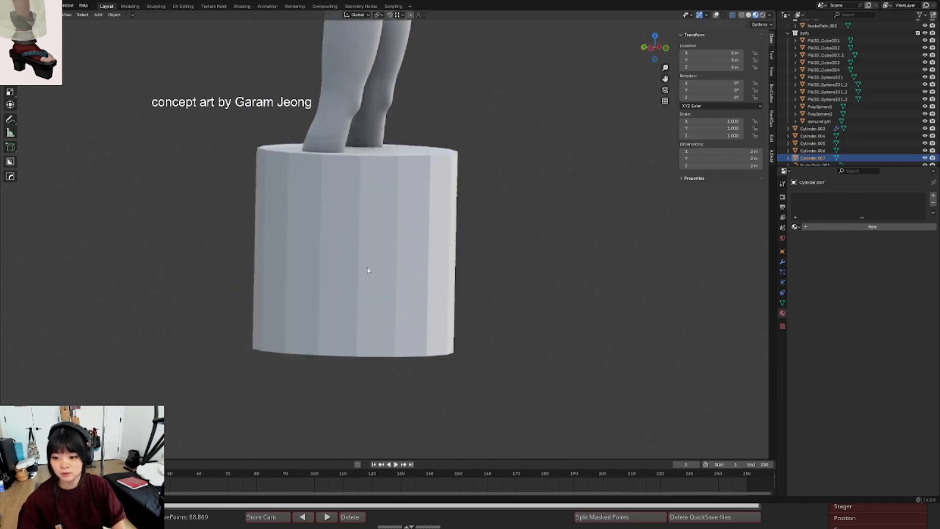
key("s")
left_click(346, 242)
key("g")
key("x")
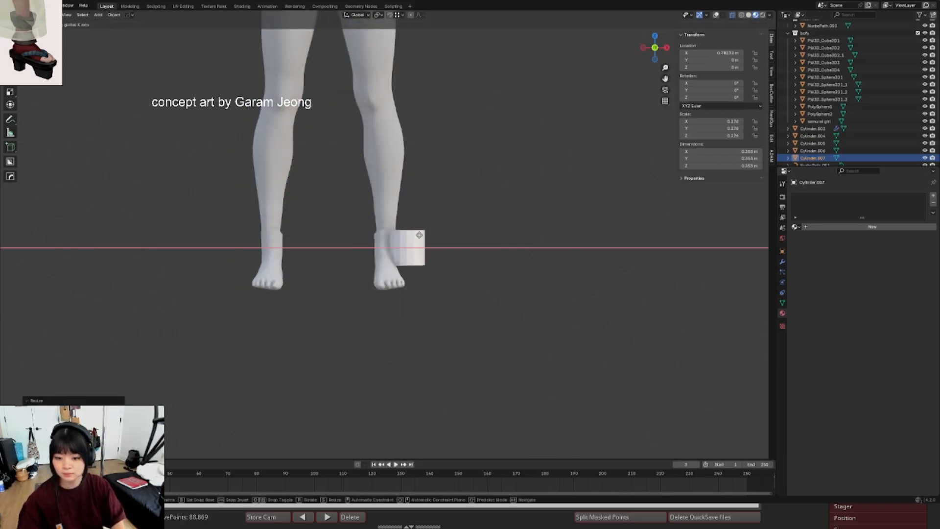
left_click(399, 235)
key("g")
key("z")
left_click(395, 211)
- Centre the cylinder around the ankle in the side view and show the viewport overlays
key("KP_3")
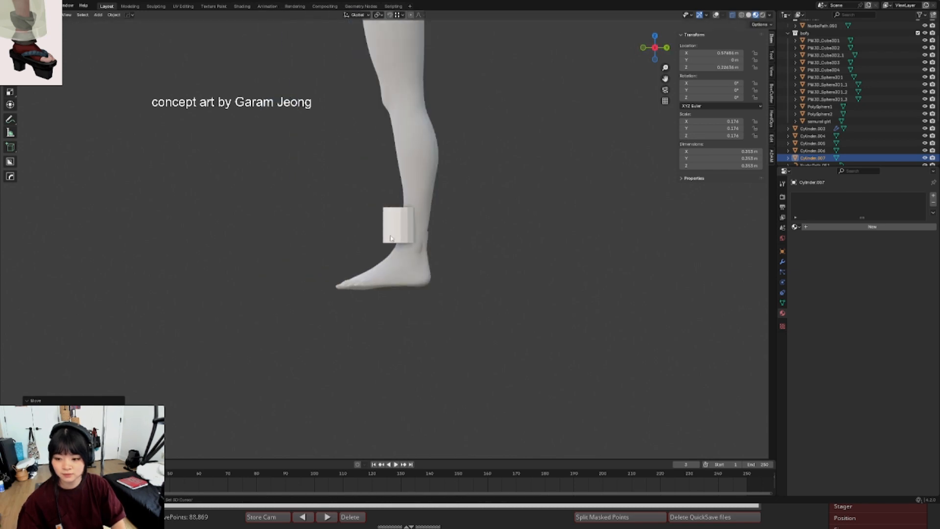
middle_click_drag(391, 239, 301, 252, "shift")
scroll(313, 250, "up", 3)
key("g")
left_click(356, 248)
key("shift+alt+z")
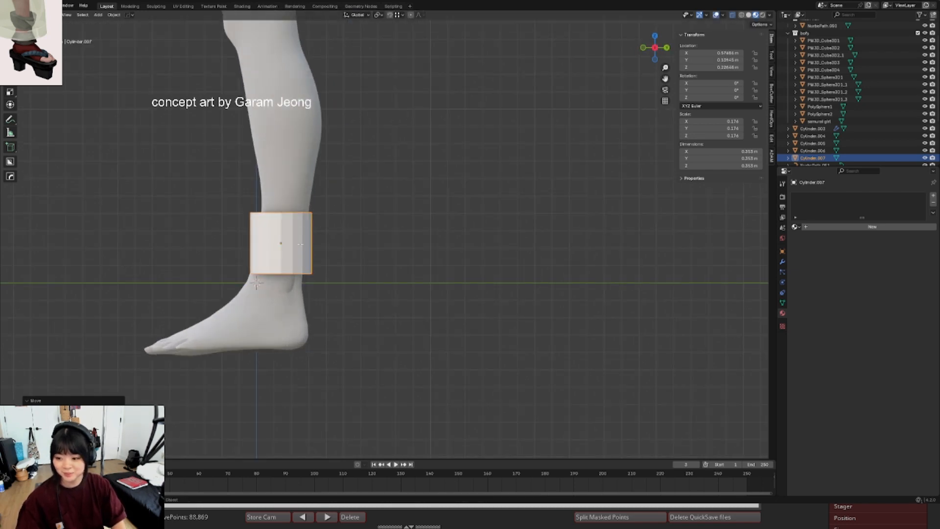
- Insert two loop cuts around the ankle cylinder and scale them closer together along Z with a small proportional influence
key("Tab")
scroll(300, 243, "up", 1)
left_click(300, 243)
right_click(300, 243)
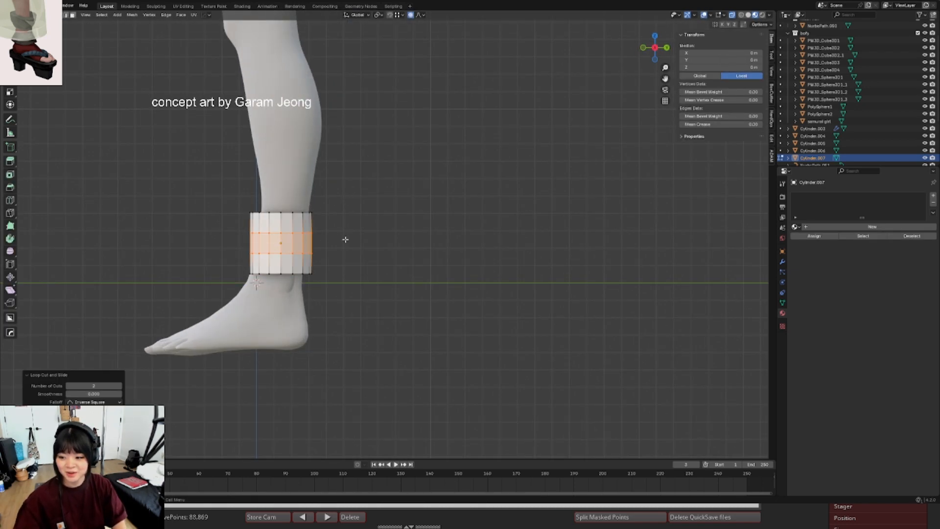
key("s")
key("z")
scroll(326, 244, "up", 20)
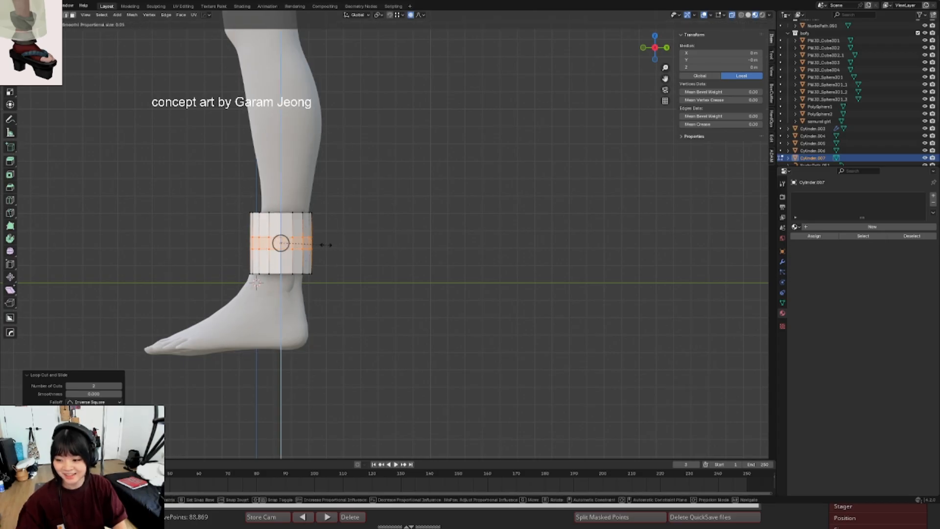
left_click(326, 245)
- Return to object mode and tilt the cylinder about 5 degrees in the side view to follow the ankle's slope
key("Tab")
key("r")
left_click(339, 227)
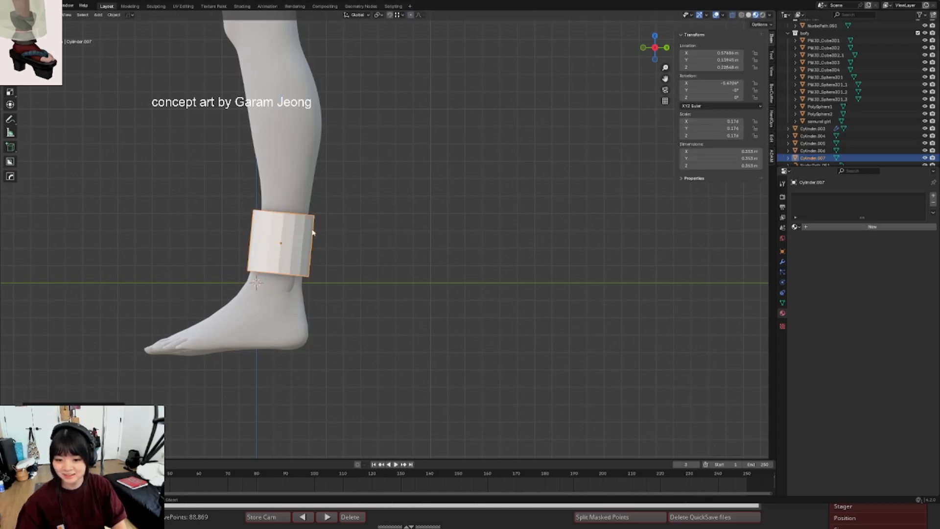
- Flare the bottom of the ankle cylinder by scaling its lowest edge loop to about 1.4 times
key("Tab")
left_click(278, 273, "alt")
key("s")
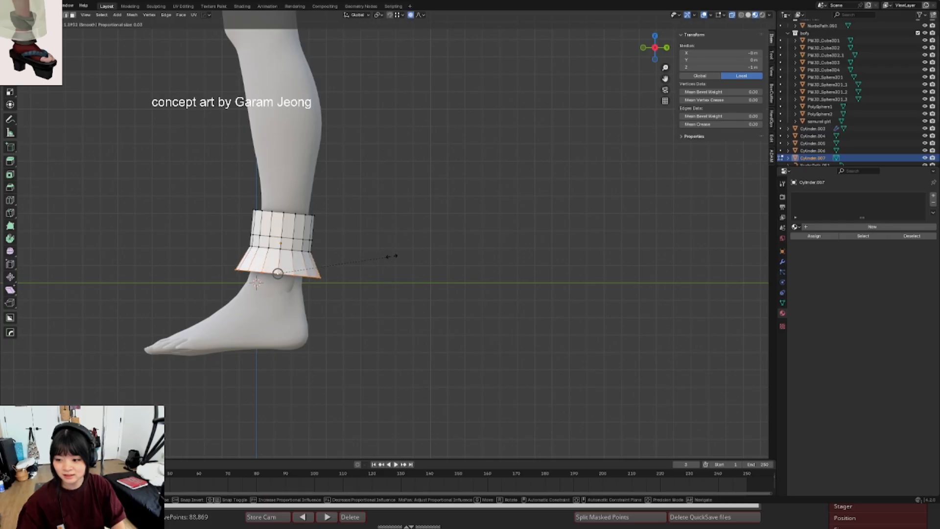
left_click(340, 258)
key("KP_1")
middle_click_drag(364, 257, 345, 251, "shift")
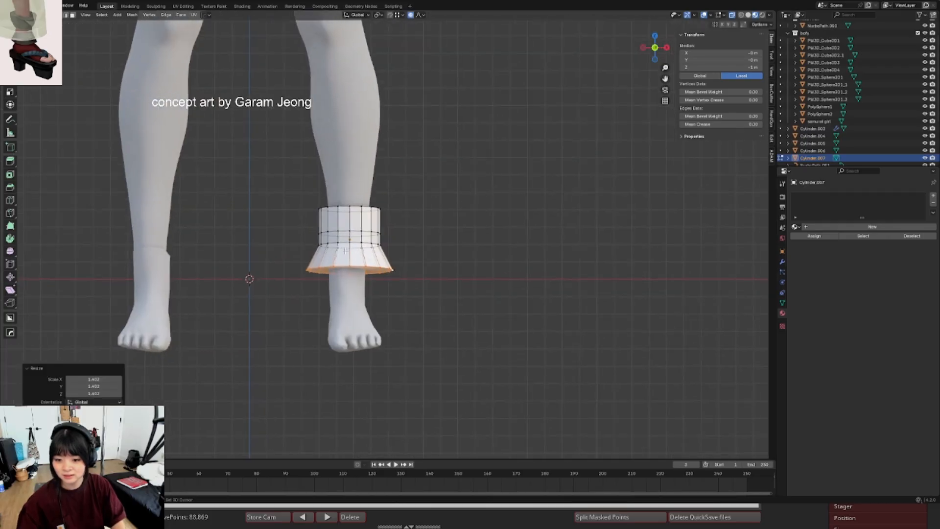
- Flare the top of the ankle cylinder by scaling its uppermost edge loop outward in the side view
left_click(360, 208, "alt")
key("KP_3")
key("s")
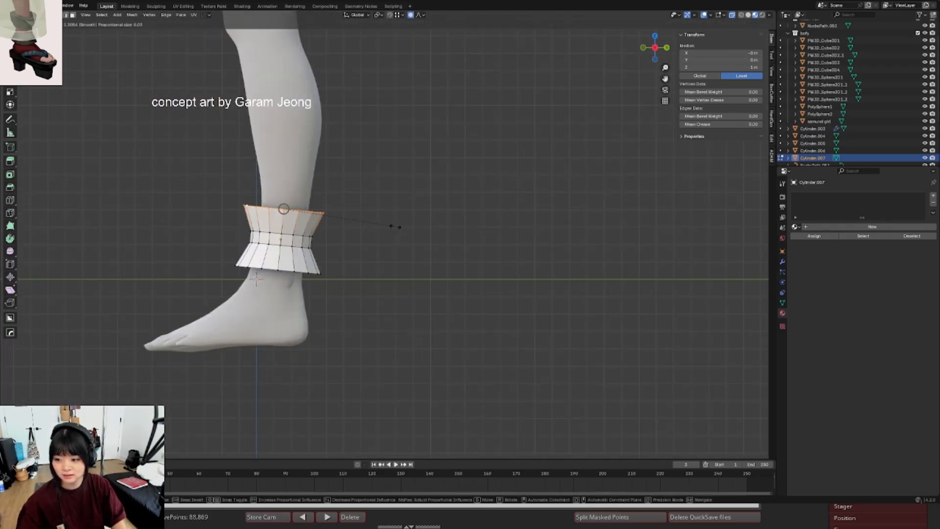
left_click(393, 226)
- Select the whole cuff mesh and scale it very slightly along its local Z axis
key("a")
key("s")
key("z")
key("z")
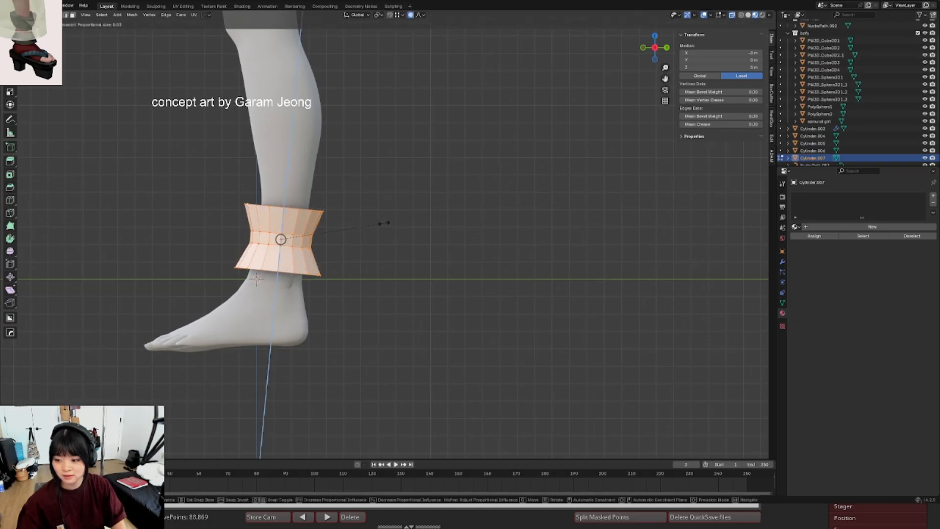
left_click(382, 224)
left_click(278, 234, "alt")
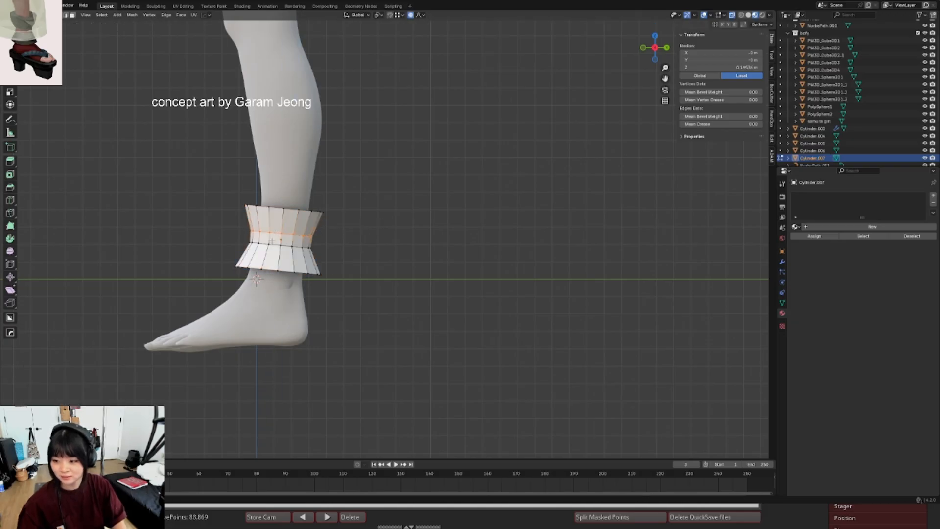
key("s")
key("z")
key("z")
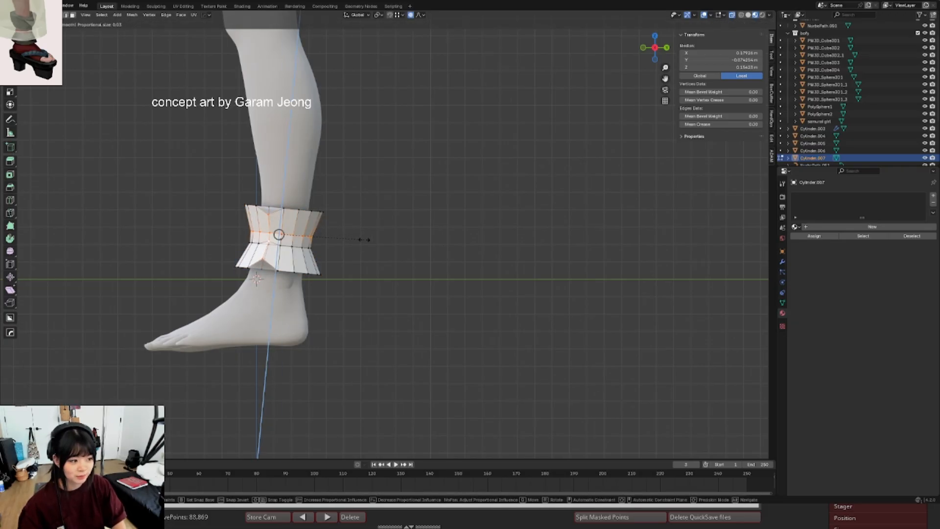
right_click(363, 239)
- Select both middle edge loops of the cuff and adjust their spacing along the local Z axis
left_click(287, 246, "alt")
left_click(287, 235, "alt+shift")
key("s")
key("z")
key("z")
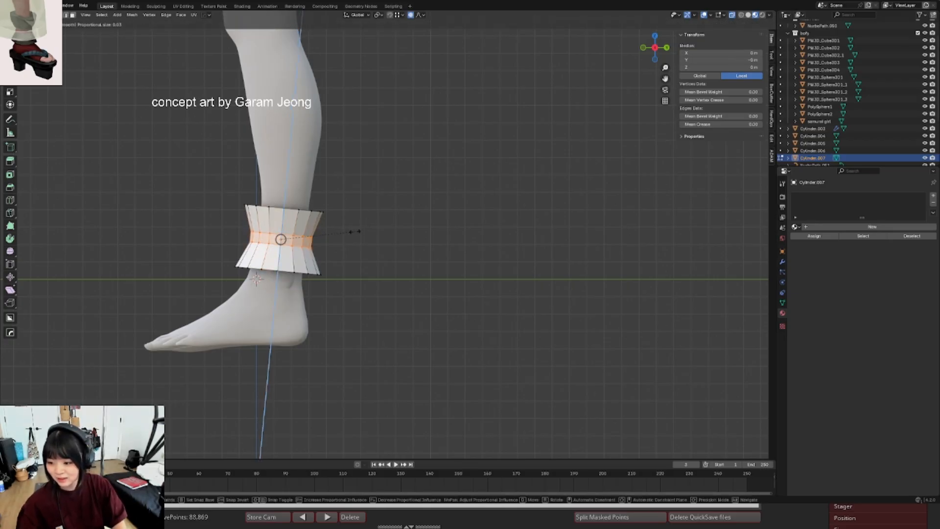
left_click(349, 232)
- In object mode, rotate the cuff to about -0.8° on X and reposition it around the ankle with overlays hidden
key("Tab")
key("KP_1")
scroll(360, 236, "down", 2)
key("alt+shift+z")
middle_click_drag(360, 237, 274, 233)
key("r")
left_click(409, 233)
key("g")
left_click(436, 230)
key("r")
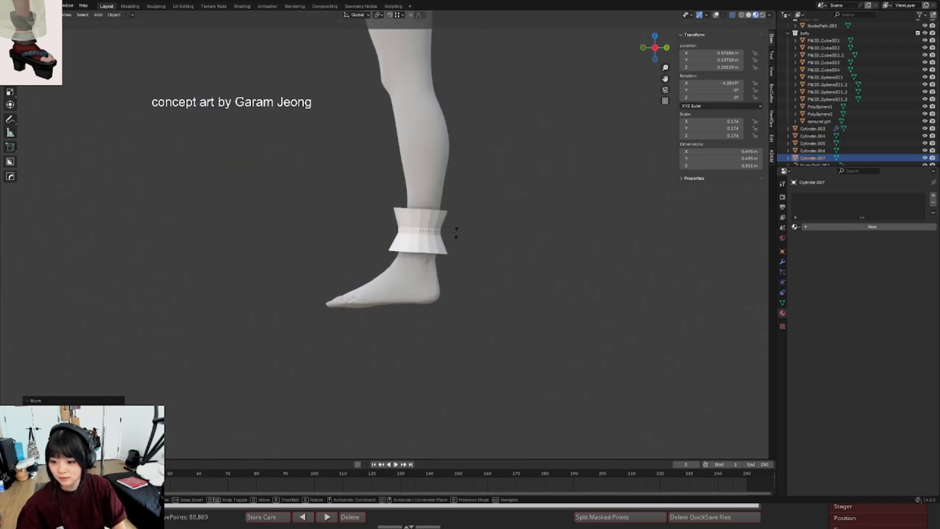
left_click(457, 231)
key("g")
left_click(457, 232)
- Insert one centred loop cut across the cuff's lower flare and scale it slightly with overlays shown
middle_click_drag(412, 236, 365, 250)
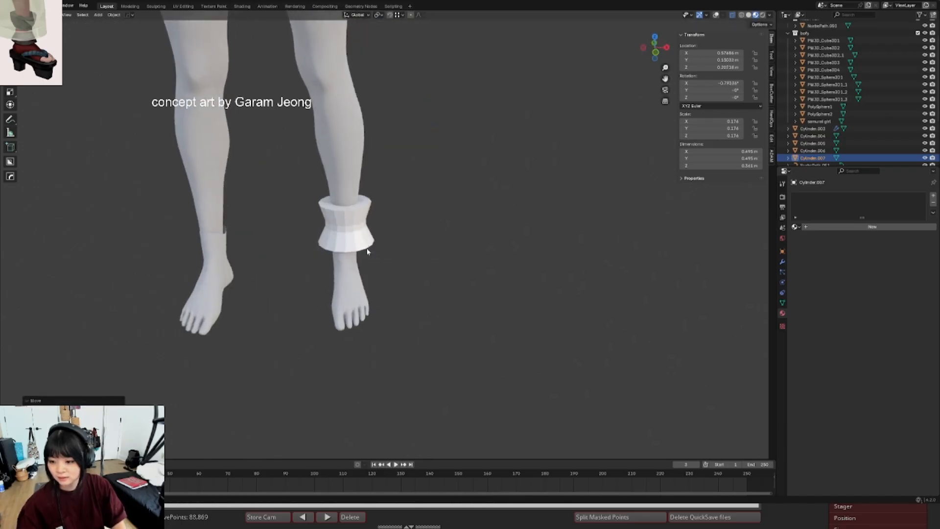
scroll(377, 235, "up", 5)
scroll(384, 230, "down", 4)
scroll(383, 240, "up", 6)
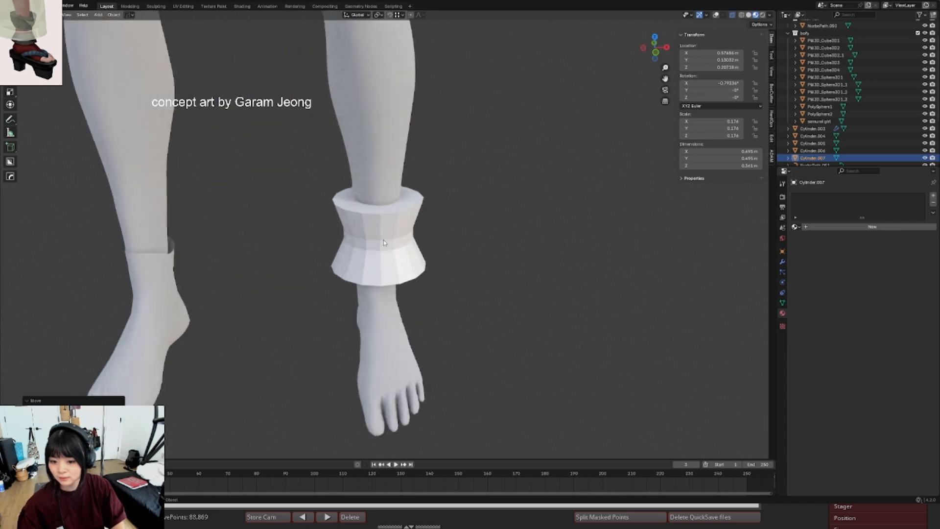
key("alt+shift+z")
key("Tab")
key("ctrl+r")
left_click(386, 266)
left_click(386, 266)
key("KP_1")
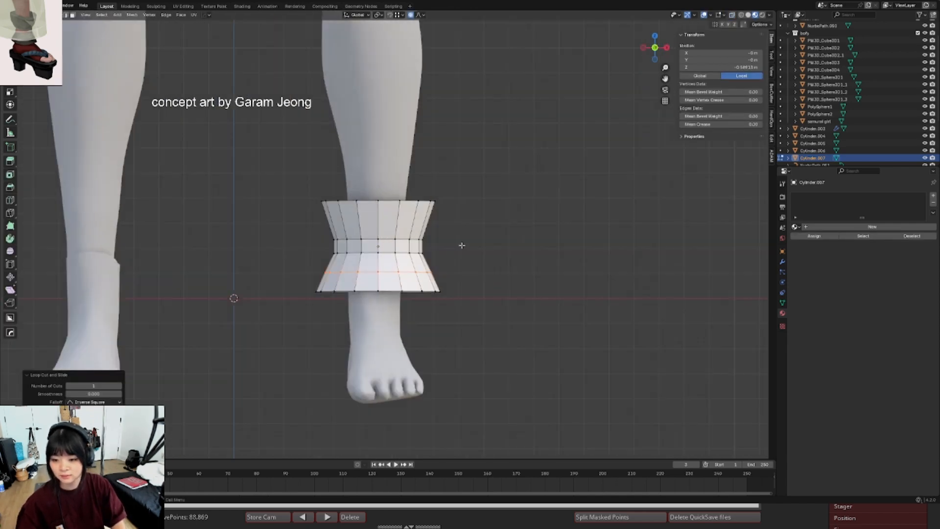
key("s")
left_click(458, 235)
- Insert one centred loop cut across the cuff's upper flare, scale it slightly, and select the narrow middle band
key("ctrl+r")
left_click(437, 220)
left_click(437, 220)
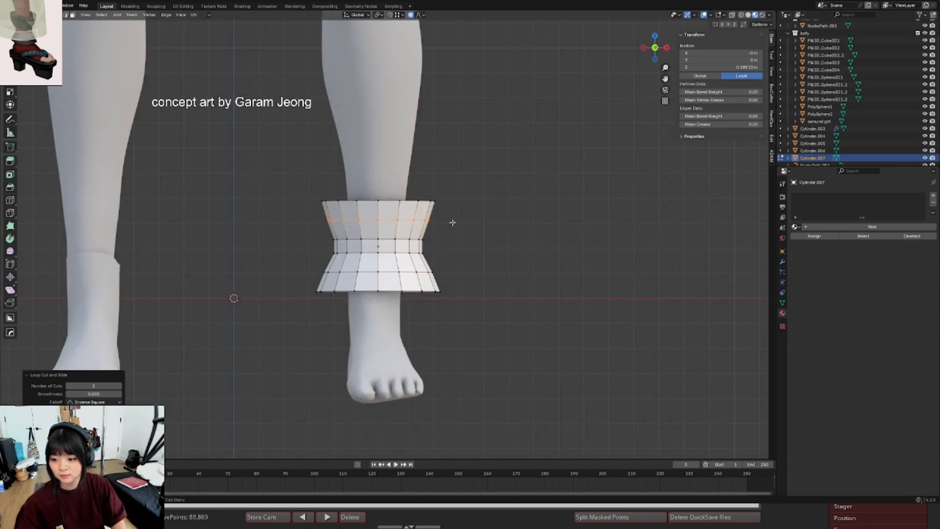
key("s")
left_click(391, 236)
left_click(392, 238, "alt")
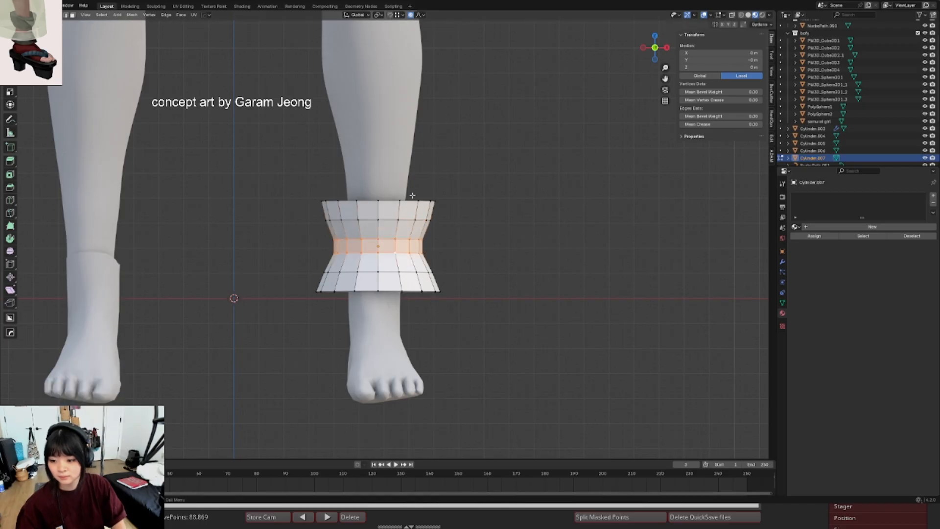
key("o")
key("s")
scroll(494, 154, "down", 1)
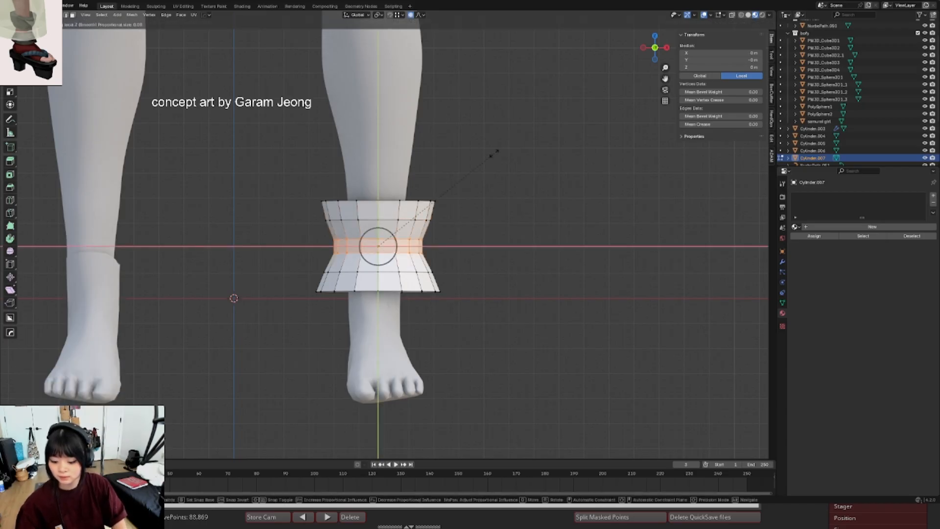
key("shift+y")
key("shift+z")
key("shift+y")
key("shift+x")
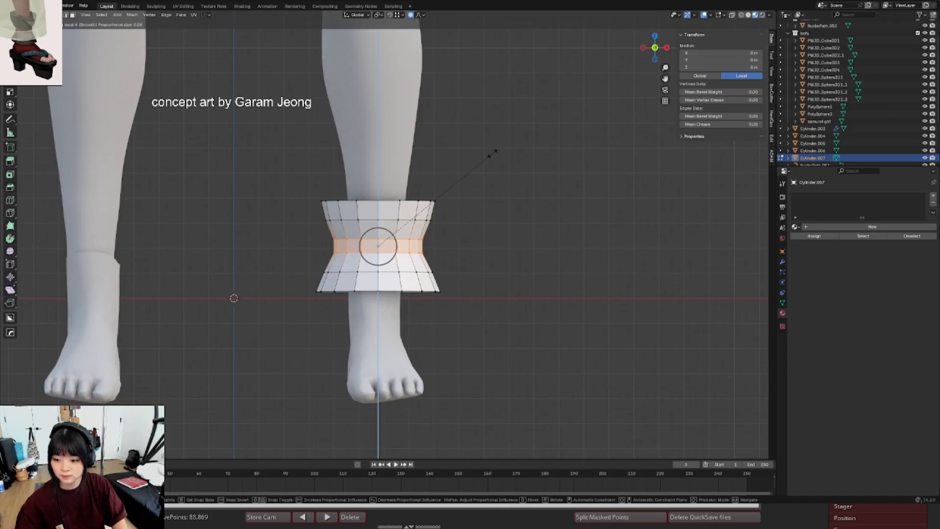
right_click(492, 153)
- Shrink the cuff's middle band toward the ankle in X and Y only, using a small proportional influence
key("s")
key("shift+z")
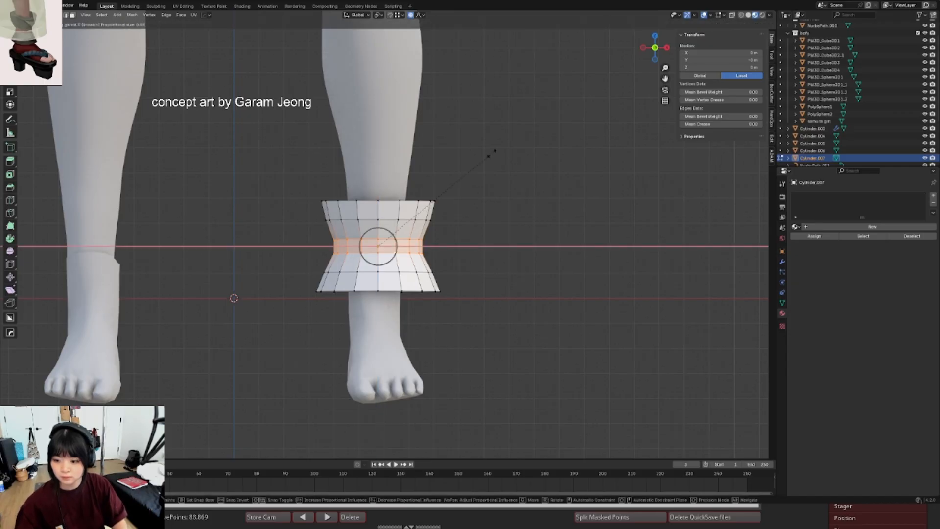
scroll(476, 163, "down", 8)
scroll(475, 164, "up", 6)
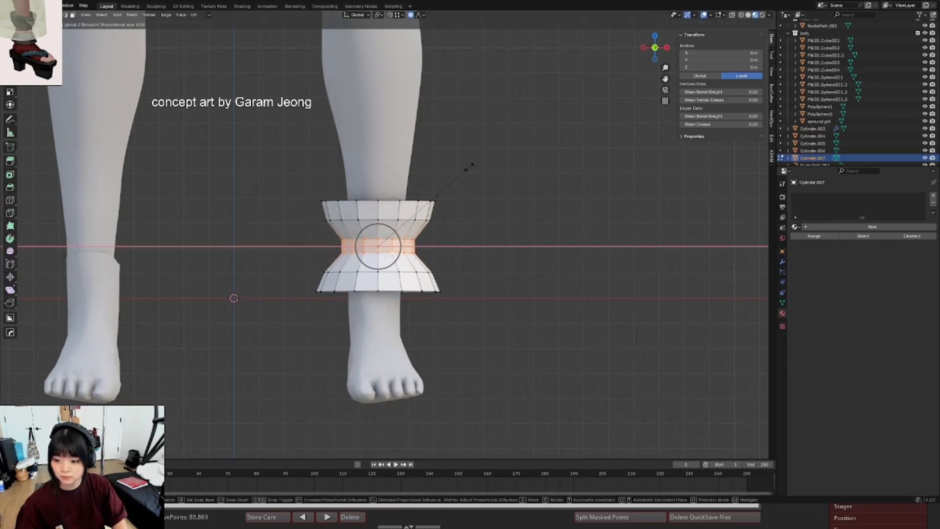
scroll(469, 167, "down", 3)
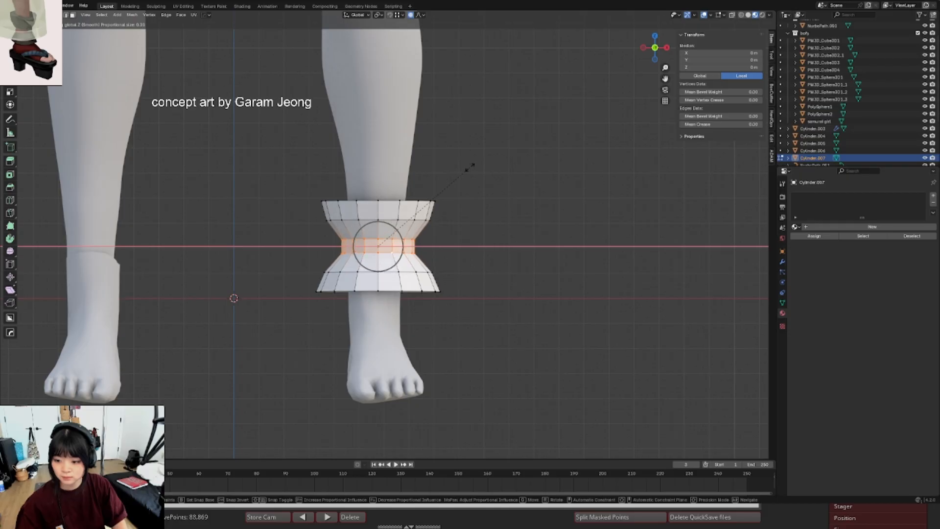
left_click(471, 168)
- Return to object mode, apply auto-smooth shading to the cuff, and check it with overlays hidden
key("Tab")
scroll(461, 181, "down", 5)
mouse_move(365, 236)
middle_mouse_down()
mouse_move(402, 245)
mouse_move(381, 242)
middle_mouse_up()
right_click(401, 245)
left_click(390, 254)
key("shift+alt+z")
scroll(374, 237, "down", 3)
scroll(368, 234, "up", 4)
- Raise the cuff's top edge loop about 0.04 m in the side view with proportional editing
key("KP_1")
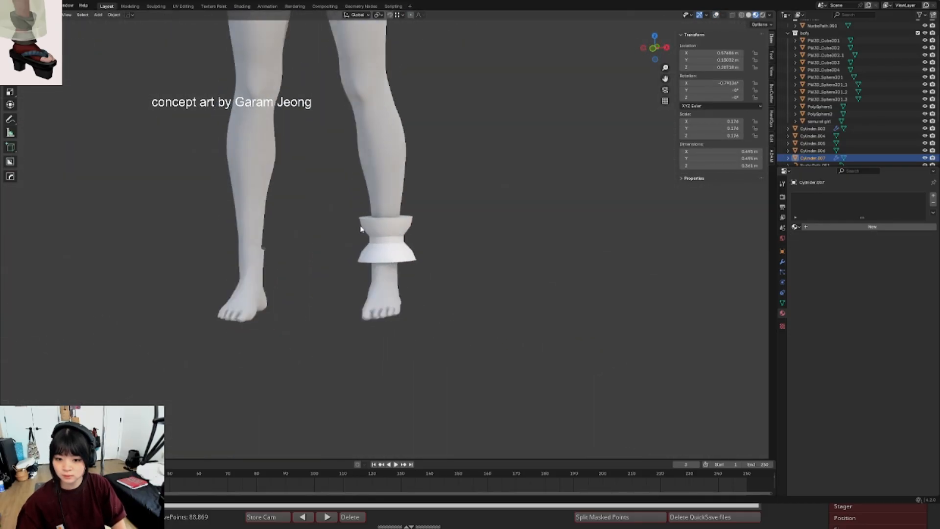
key("KP_3")
scroll(382, 230, "up", 2)
key("shift+alt+z")
key("Tab")
left_click(431, 212, "alt")
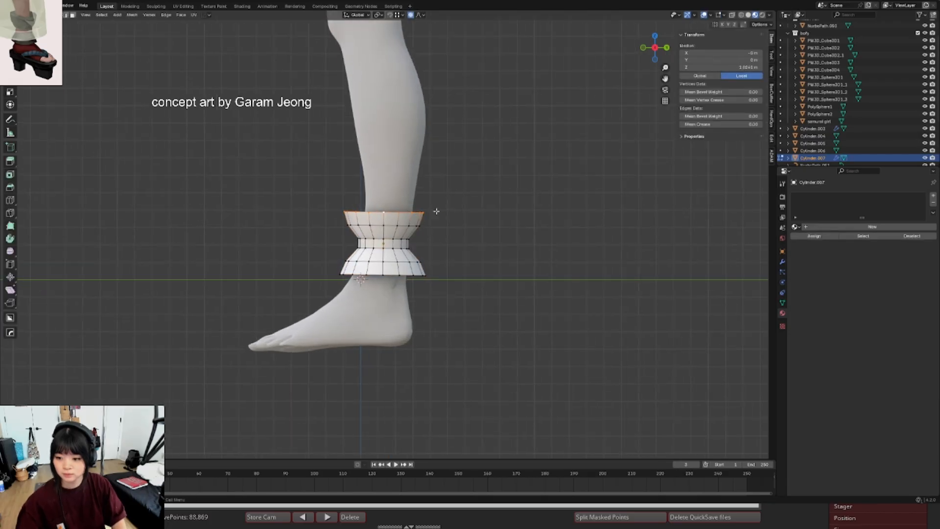
key("g")
left_click(446, 201)
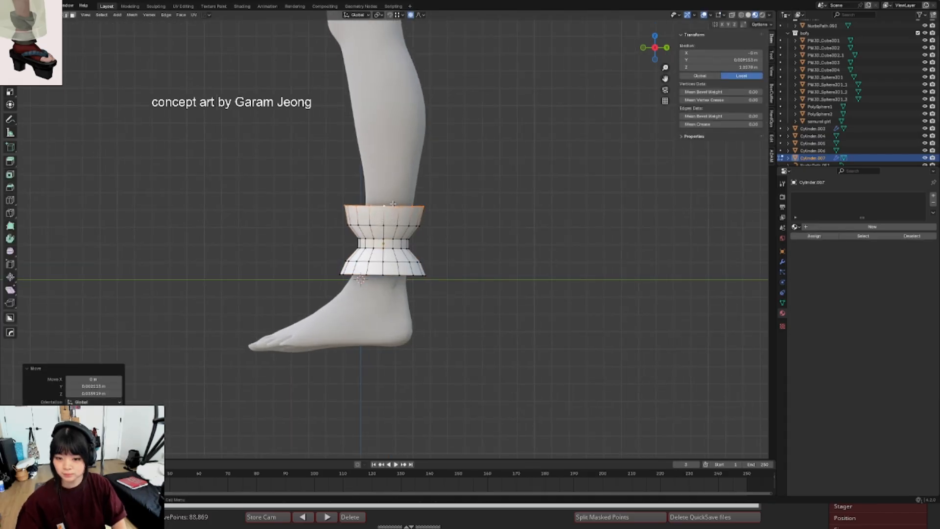
- Rotate the cuff's top edge loop slightly from the opposite side view and check the shape in object mode
key("ctrl+KP_3")
key("g")
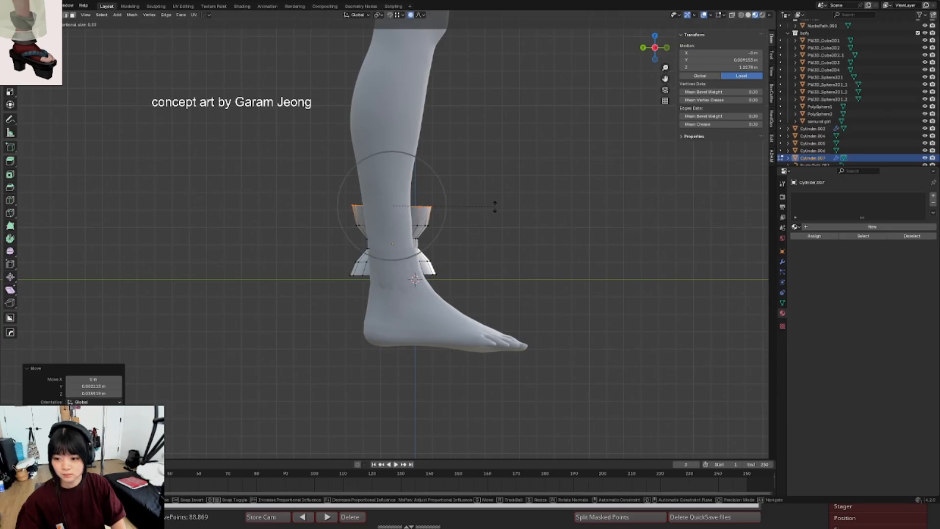
left_click(494, 206)
key("Tab")
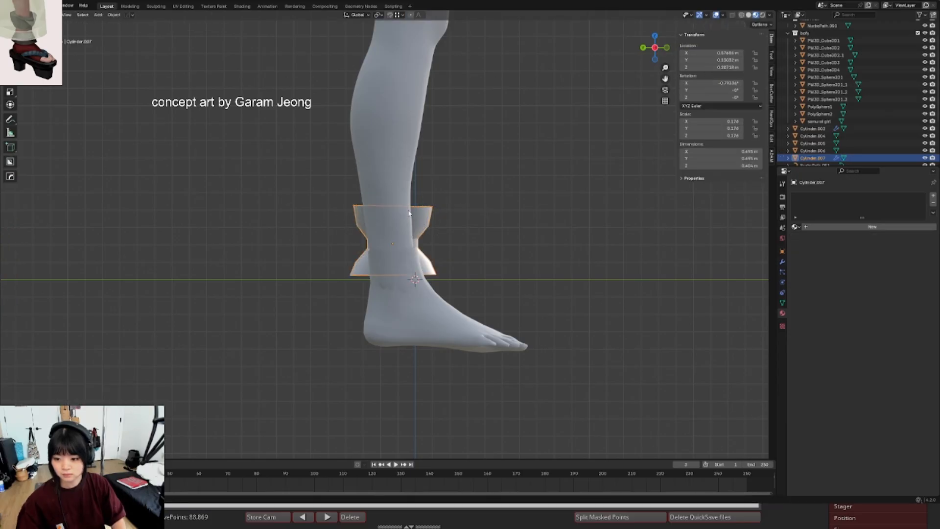
middle_click_drag(409, 214, 381, 238)
key("shift+alt+z")
scroll(399, 239, "down", 4)
scroll(402, 239, "up", 2)
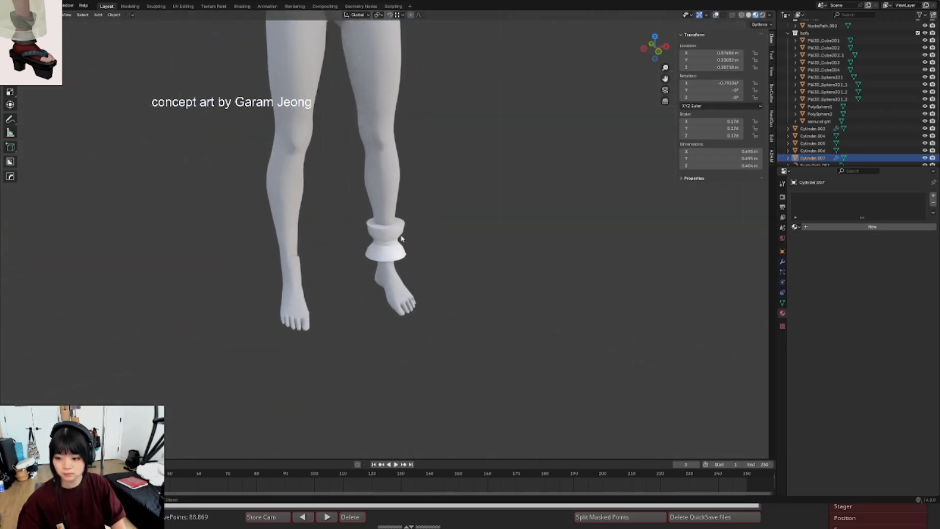
- Narrow the cuff's bottom rim by scaling it in X and Y only, with a wider proportional influence
key("KP_3")
key("KP_1")
key("shift+alt+z")
key("Tab")
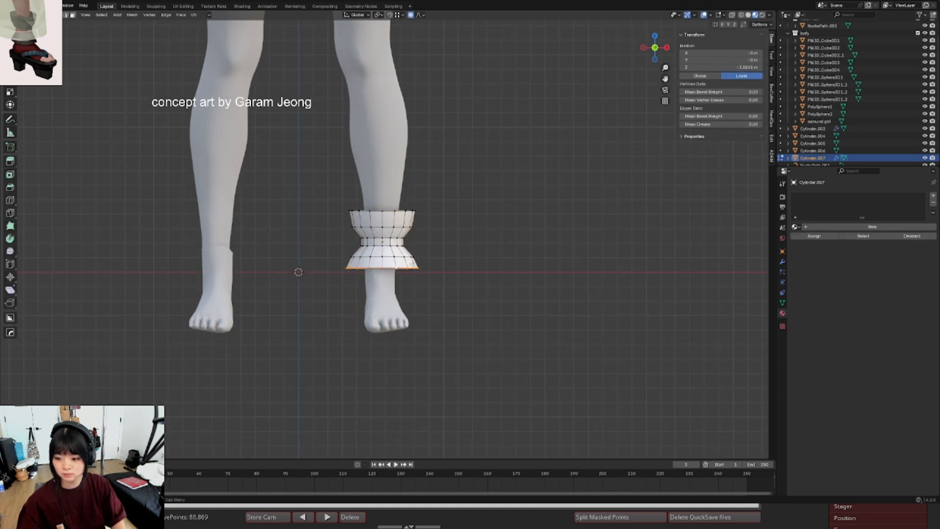
key("s")
key("shift+z")
scroll(440, 259, "up", 1)
key("shift+z")
scroll(441, 259, "up", 8)
key("shift+z")
key("shift+z")
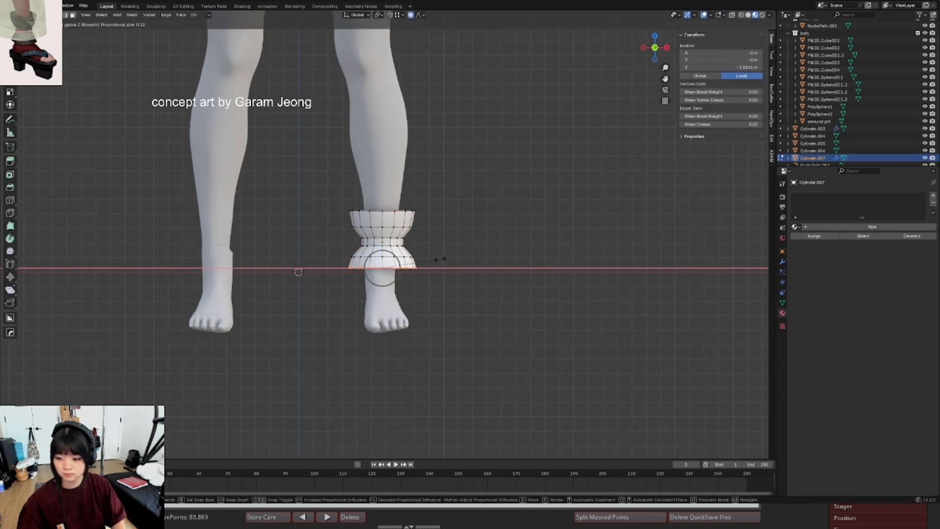
scroll(435, 260, "down", 2)
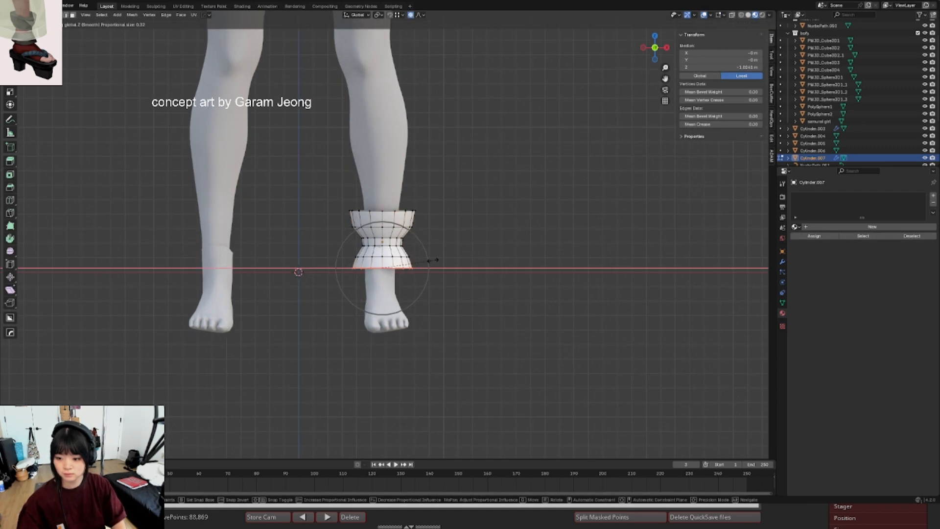
scroll(433, 260, "up", 1)
scroll(433, 260, "down", 4)
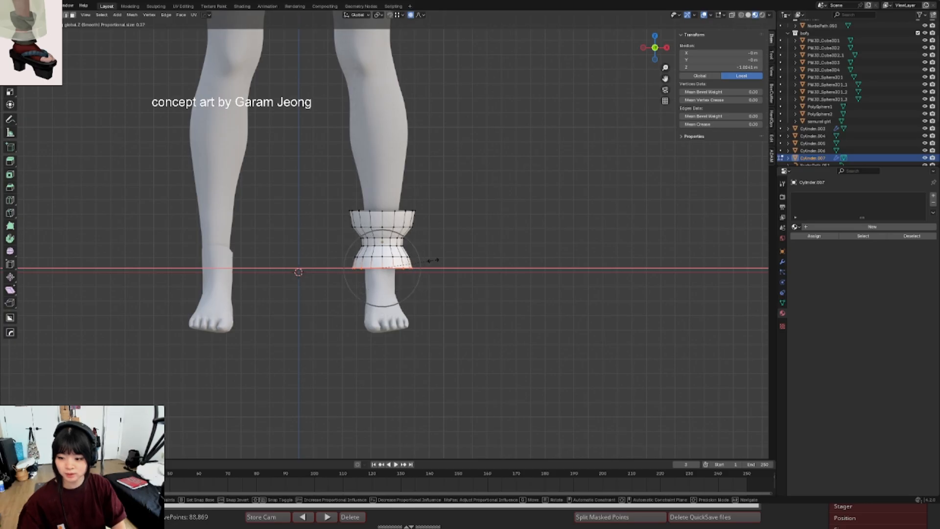
left_click(434, 260)
key("ctrl+z")
key("ctrl+shift+z")
- Widen the cuff's bottom rim front to back by scaling it along Y to about 1.075
key("KP_3")
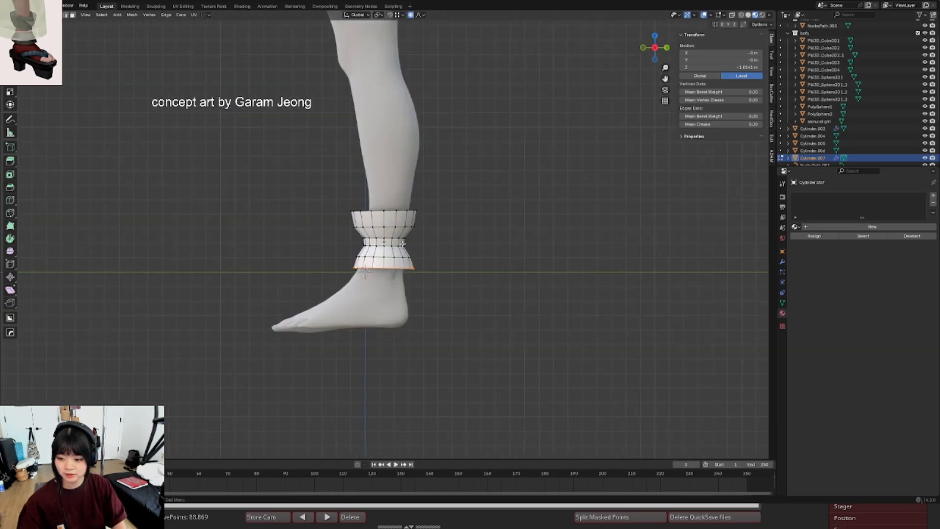
key("s")
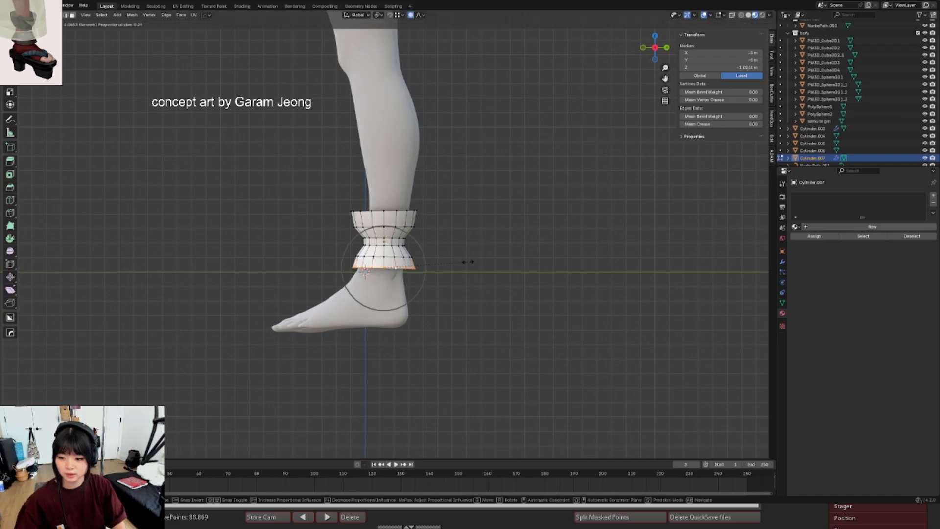
key("y")
left_click(470, 262)
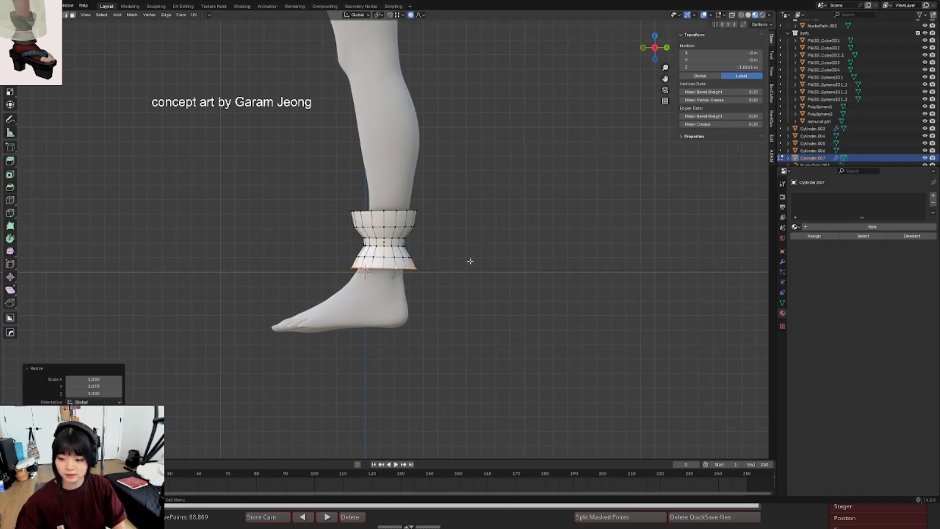
- Tilt the cuff's bottom rim, nudge it slightly down and forward, and check the shape in object mode
key("r")
scroll(470, 263, "down", 5)
left_click(470, 262)
key("g")
left_click(468, 264)
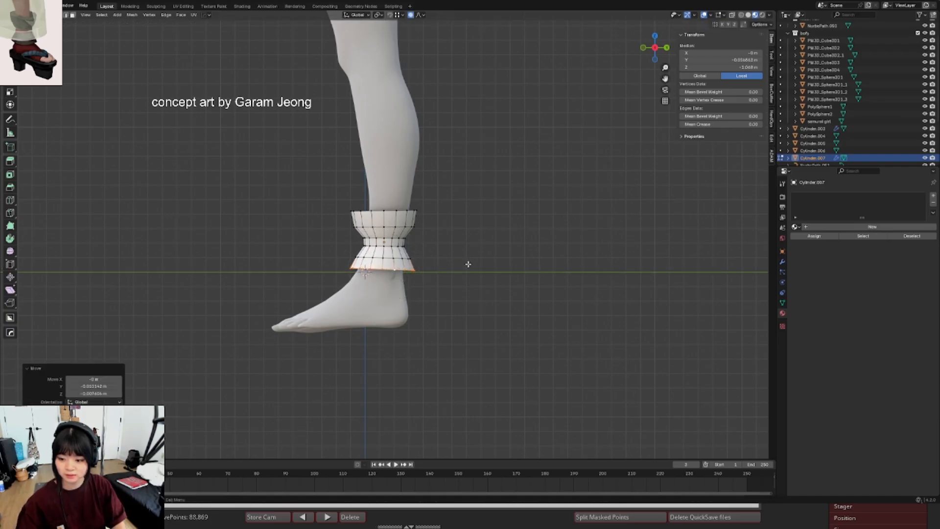
key("Tab")
scroll(440, 260, "down", 3)
middle_click_drag(359, 248, 395, 253)
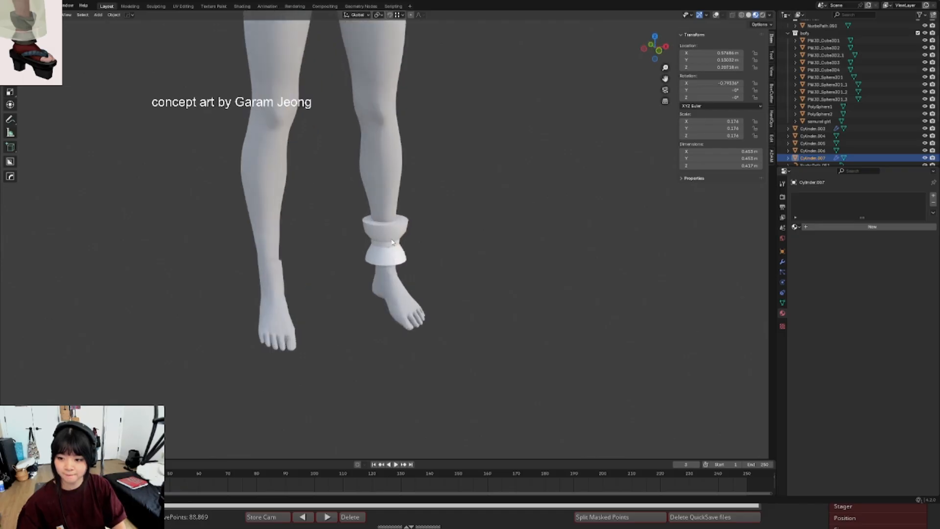
- Narrow the cuff's top rim along X with proportional editing and return to object mode with overlays hidden
key("KP_1")
scroll(393, 235, "up", 3)
key("Tab")
key("shift+alt+z")
left_click(410, 207, "alt")
key("s")
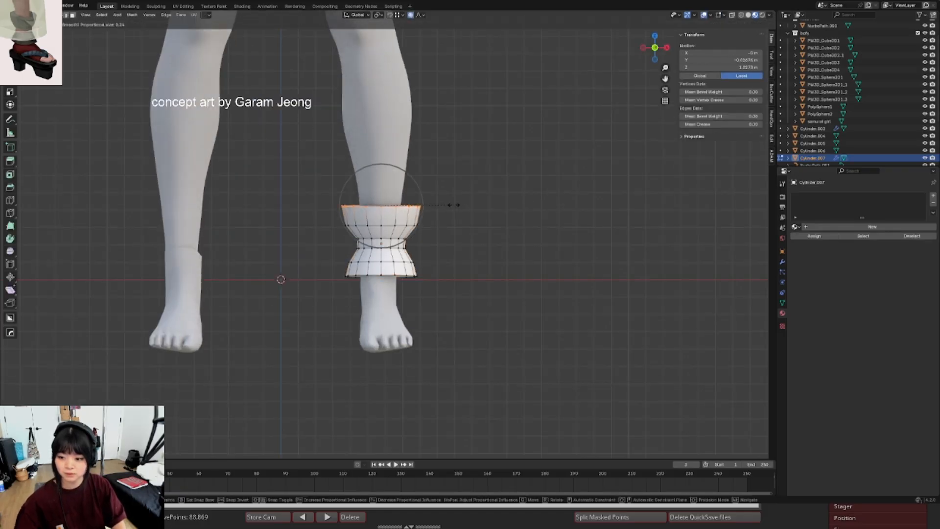
key("x")
scroll(452, 206, "down", 7)
left_click(451, 206)
key("Tab")
scroll(390, 215, "down", 5)
key("shift+alt+z")
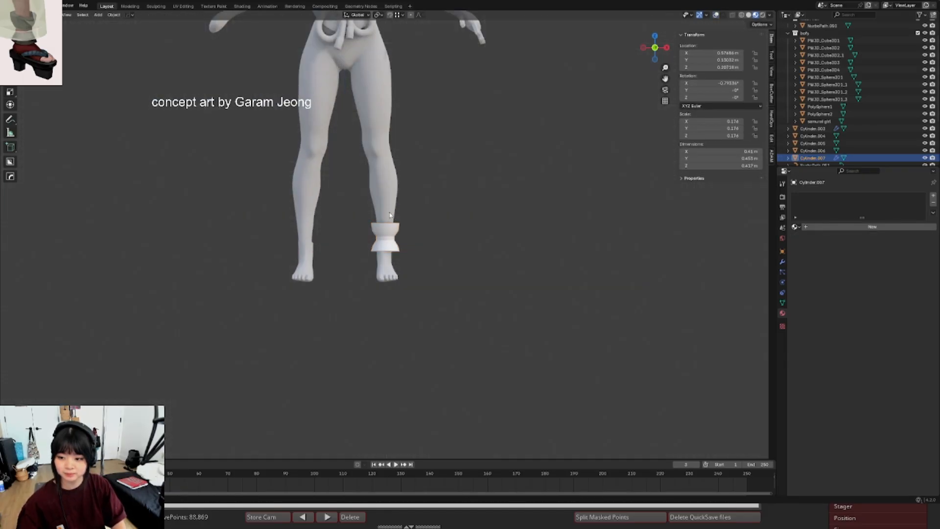
- Add a Mirror modifier to the ankle cuff and turn the viewport overlays back on
scroll(390, 215, "down", 4)
middle_click_drag(390, 215, 418, 233)
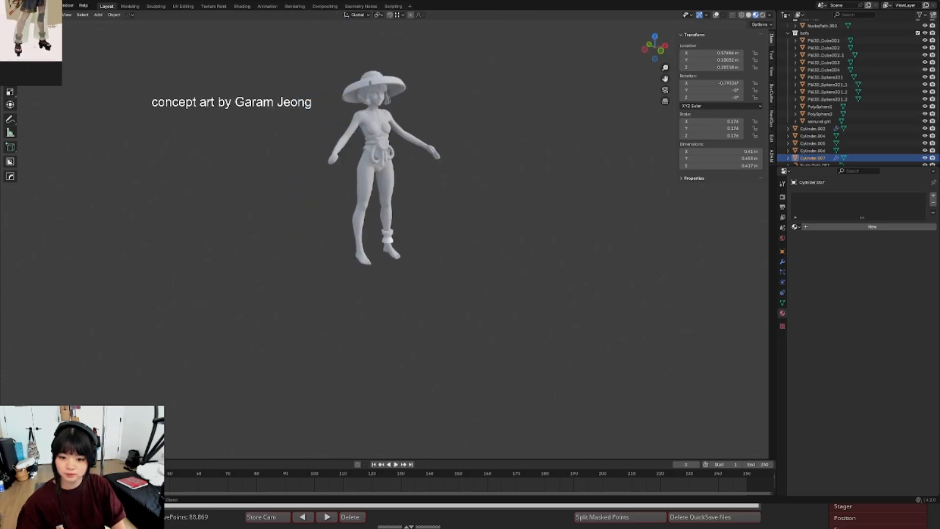
key("KP_1")
scroll(394, 235, "up", 5)
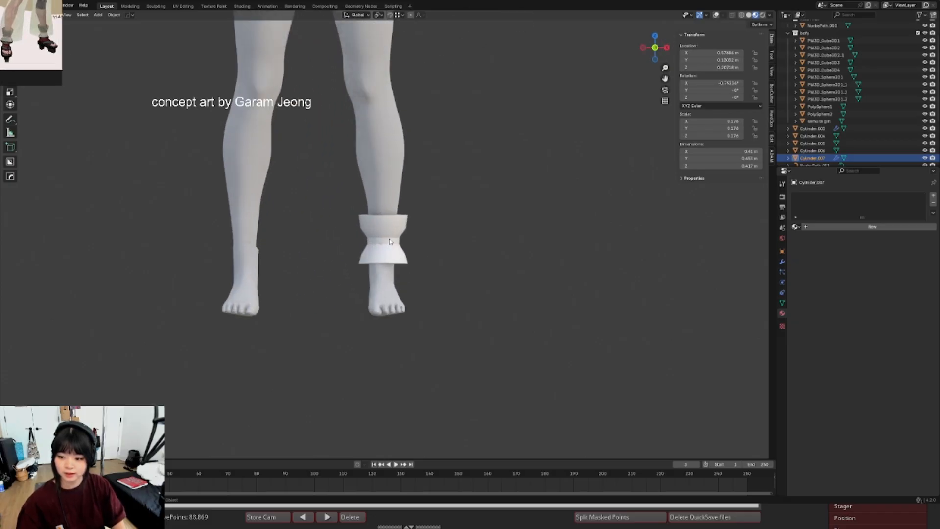
key("shift+alt+z")
scroll(390, 240, "down", 6)
left_click(782, 263)
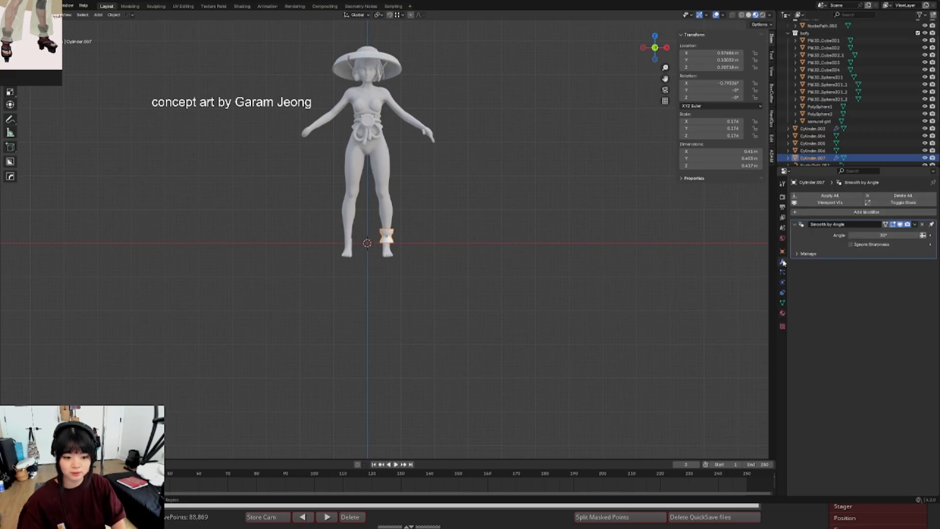
left_click(866, 211)
mouse_move(793, 236)
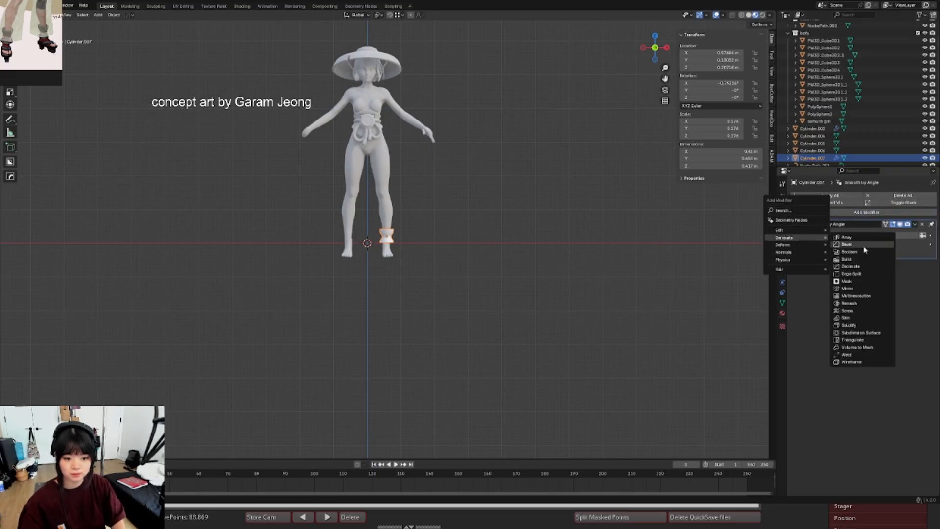
left_click(848, 289)
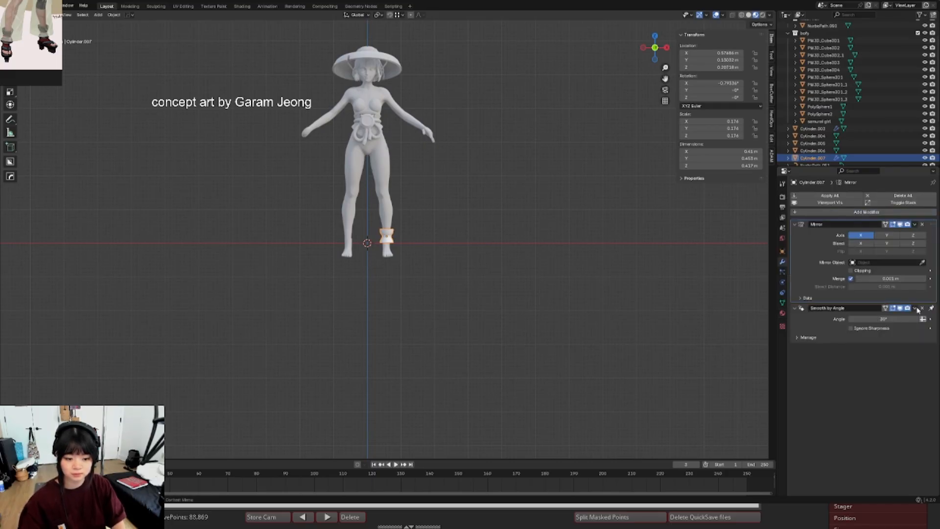
- Set the body mesh PolySphere1 as the cuff's mirror object and check both ankles from several views
scroll(373, 229, "up", 5)
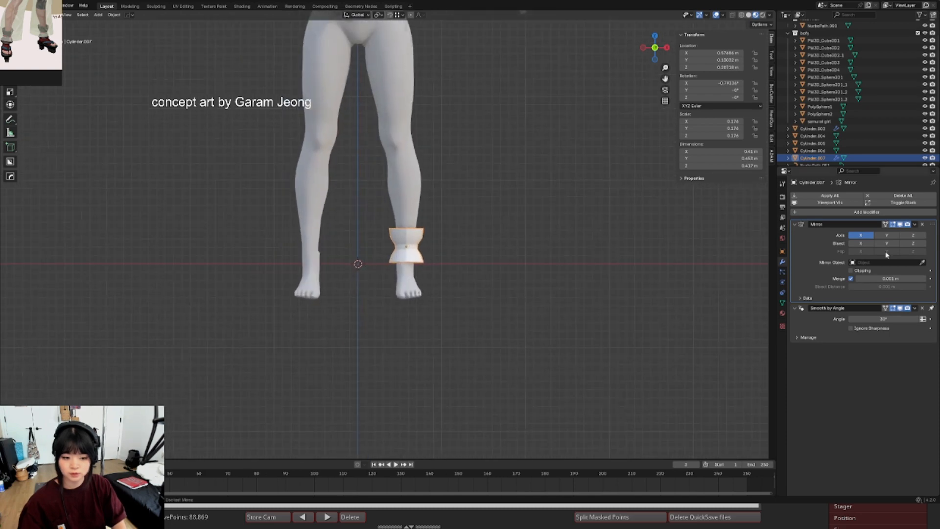
left_click(923, 265)
left_click(398, 178)
scroll(398, 215, "down", 5)
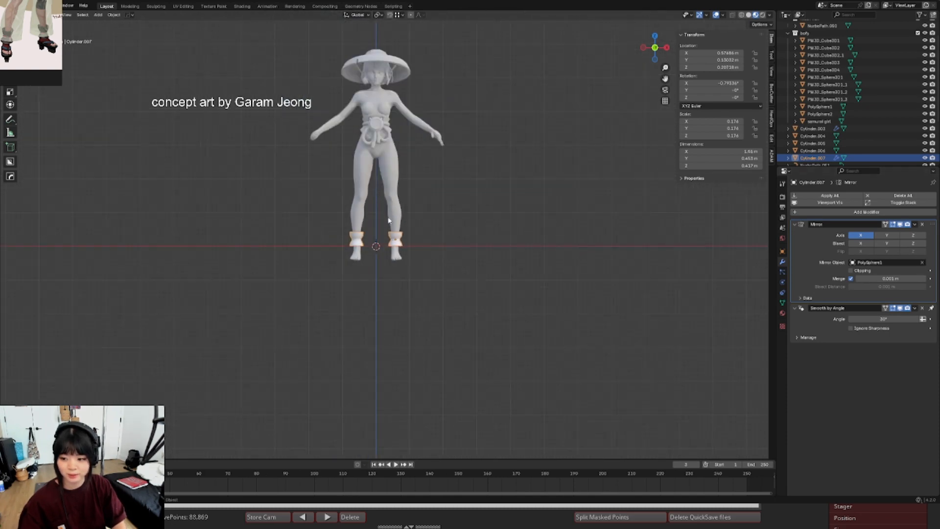
scroll(398, 228, "up", 5)
scroll(413, 237, "down", 5)
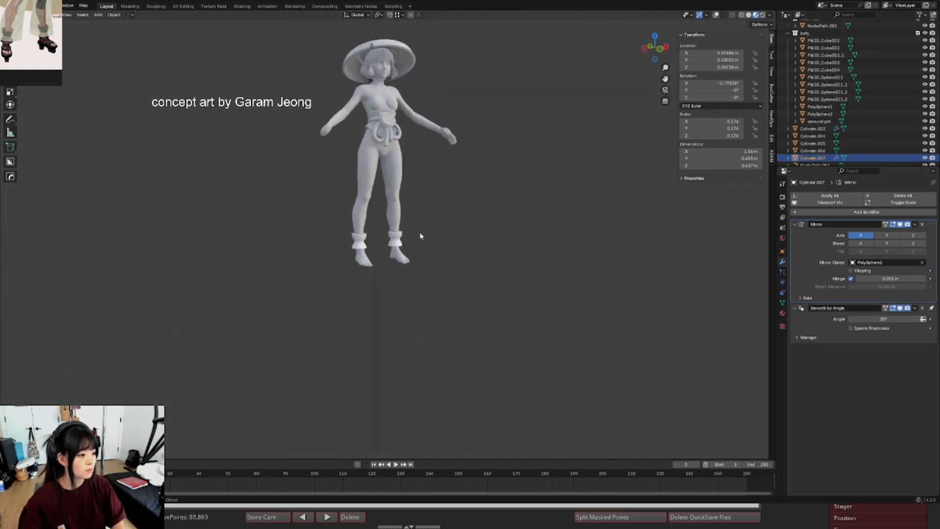
mouse_move(411, 225)
middle_mouse_down()
mouse_move(422, 228)
mouse_move(413, 275)
mouse_move(405, 222)
mouse_move(417, 216)
mouse_move(405, 220)
middle_mouse_up()
scroll(427, 227, "up", 1)
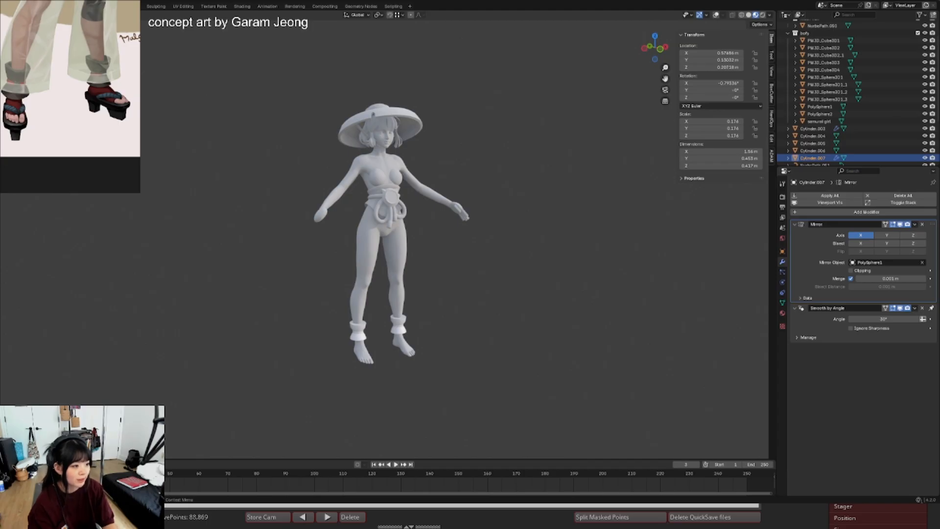
key("alt+Tab")
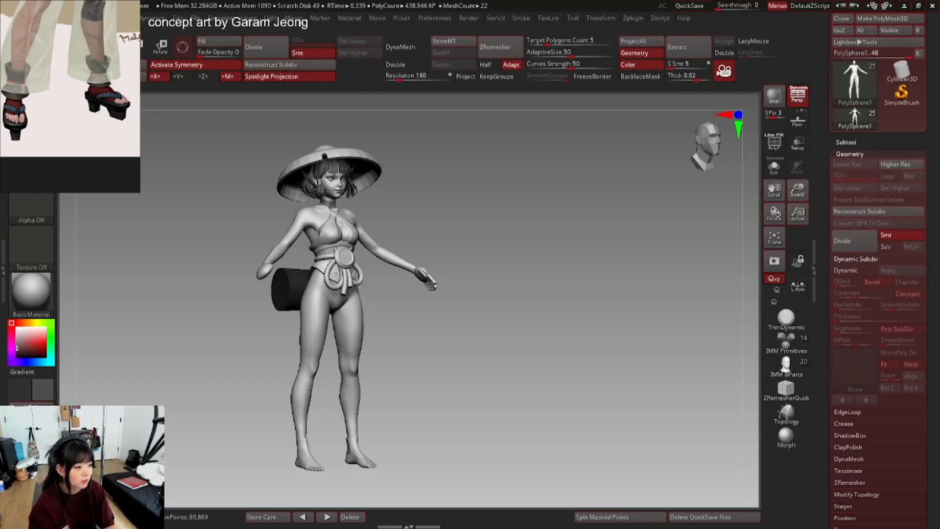
key("alt+Tab")
key("alt+Tab")
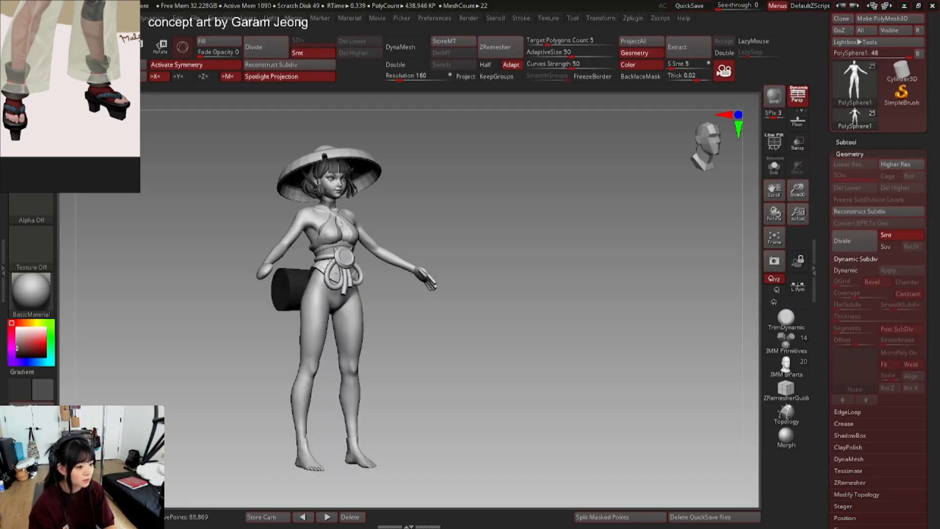
key("alt+Tab")
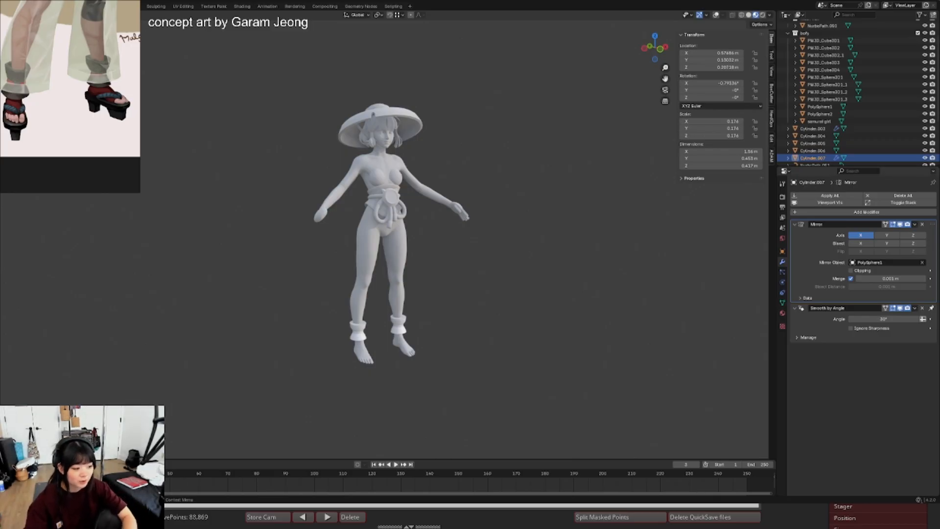
- Add a centred edge loop around the cuff's narrow waist in edit mode, working from the front view
scroll(392, 255, "up", 3)
middle_click_drag(394, 275, 384, 206, "shift")
scroll(384, 206, "down", 2)
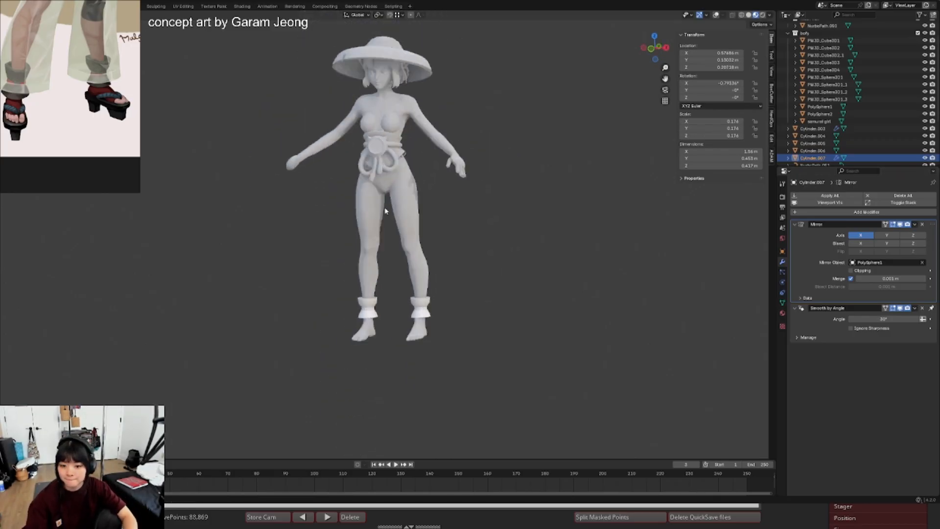
key("KP_1")
middle_click_drag(444, 293, 444, 211, "shift")
scroll(444, 211, "up", 1)
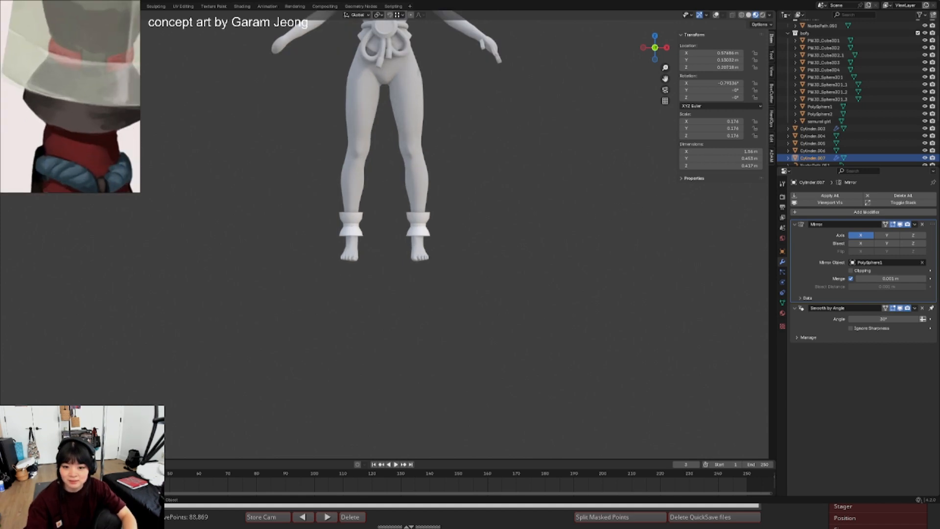
scroll(315, 233, "up", 3)
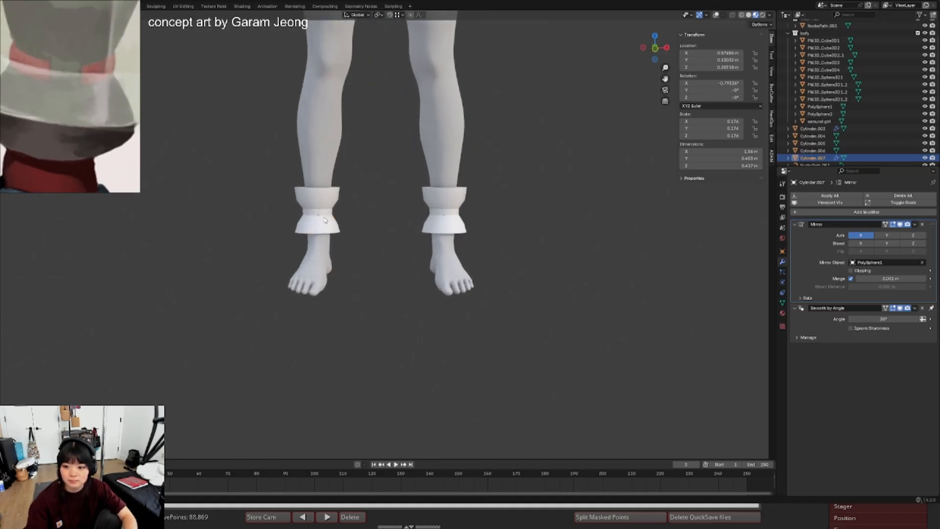
key("Tab")
scroll(323, 220, "up", 4)
middle_click_drag(447, 193, 274, 192, "shift")
key("KP_1")
key("ctrl+r")
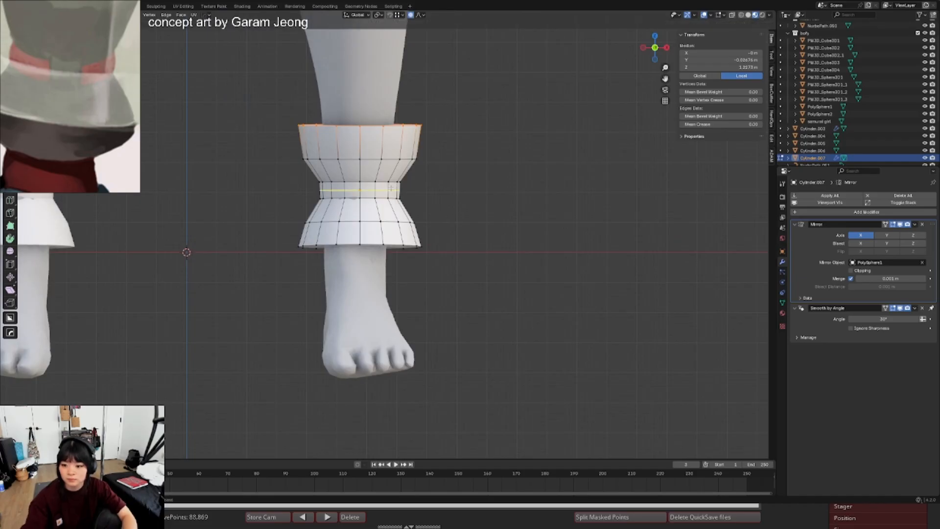
left_click(391, 189)
right_click(402, 187)
- Scale the new waist loop slightly outward with a smaller proportional influence and check the cuff in object mode
key("s")
scroll(417, 188, "up", 20)
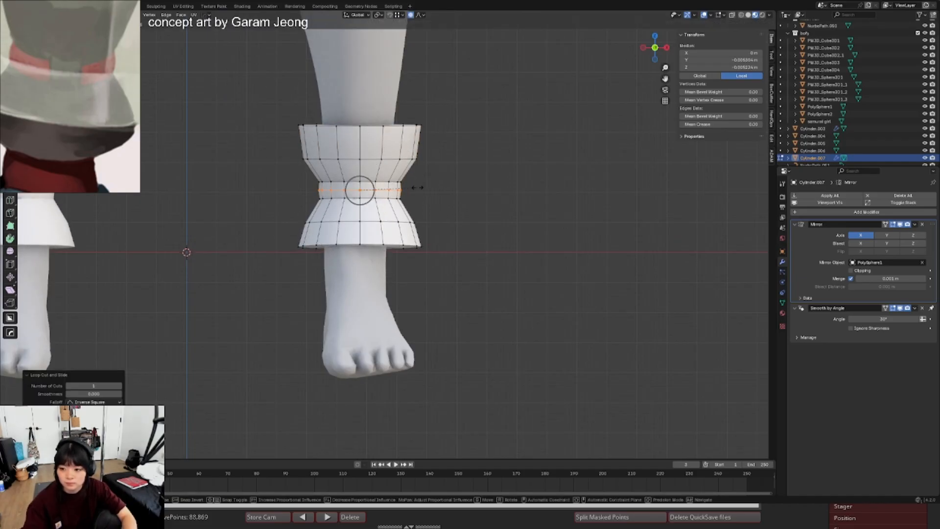
left_click(416, 188)
key("Tab")
scroll(413, 189, "down", 5)
middle_click_drag(413, 189, 386, 203)
scroll(387, 203, "up", 4)
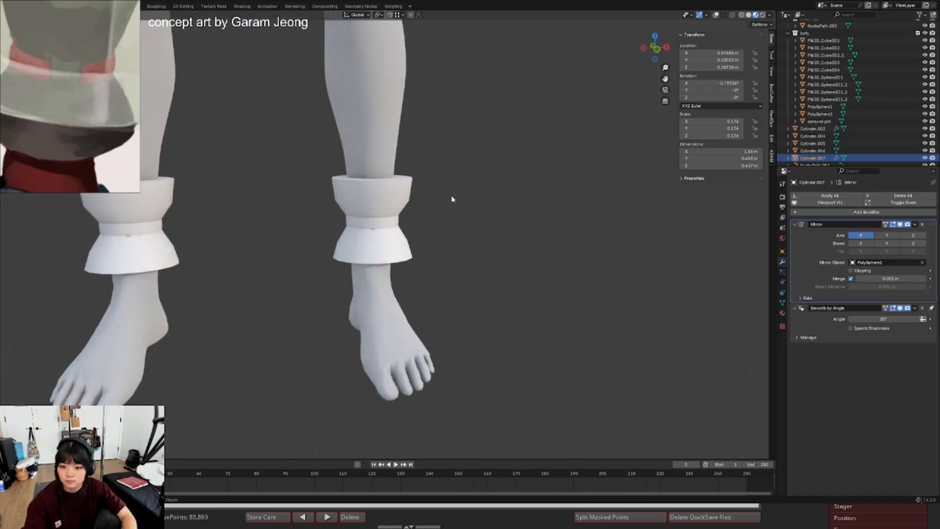
- Compare the cuff's waist with the ankle wraps in the concept art and inspect its middle edge loop
scroll(70, 96, "down", 5)
scroll(76, 63, "up", 5)
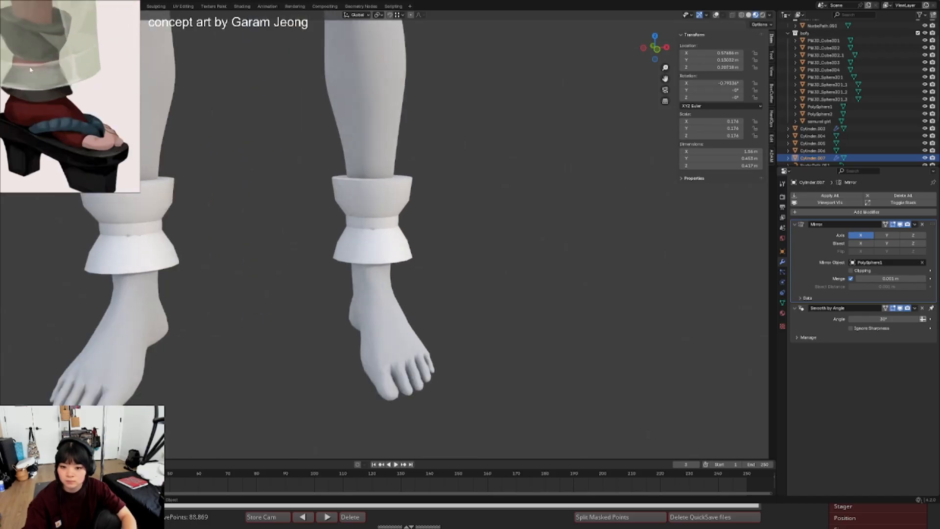
scroll(29, 70, "up", 5)
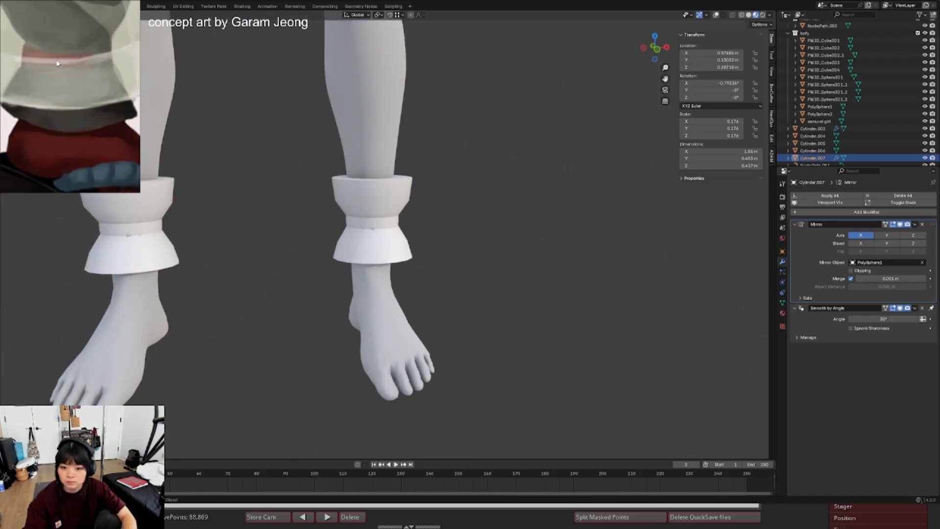
scroll(57, 63, "down", 2)
scroll(42, 60, "down", 5)
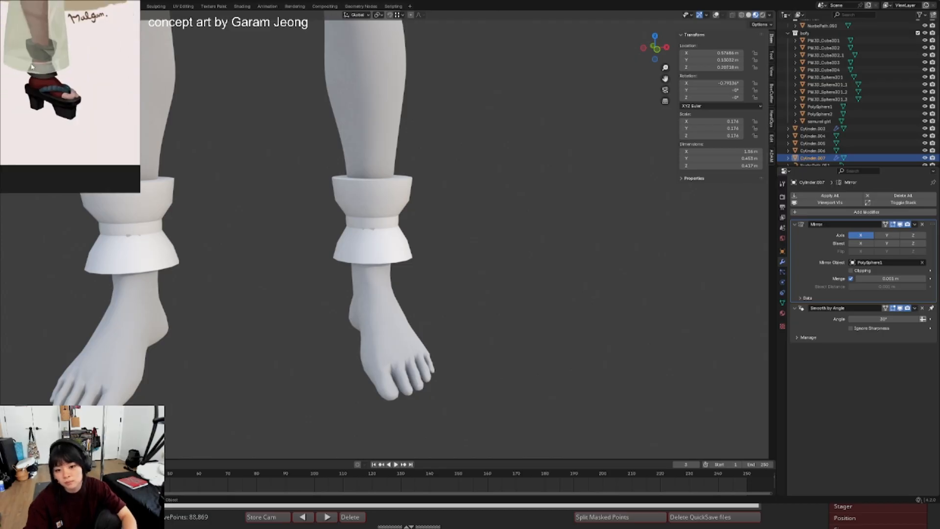
scroll(380, 211, "up", 5)
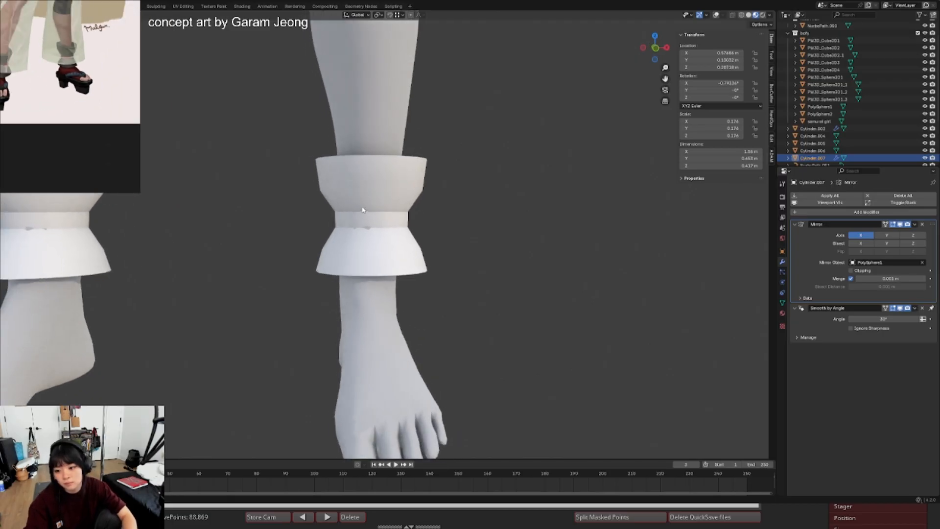
key("Tab")
left_click(380, 213, "alt")
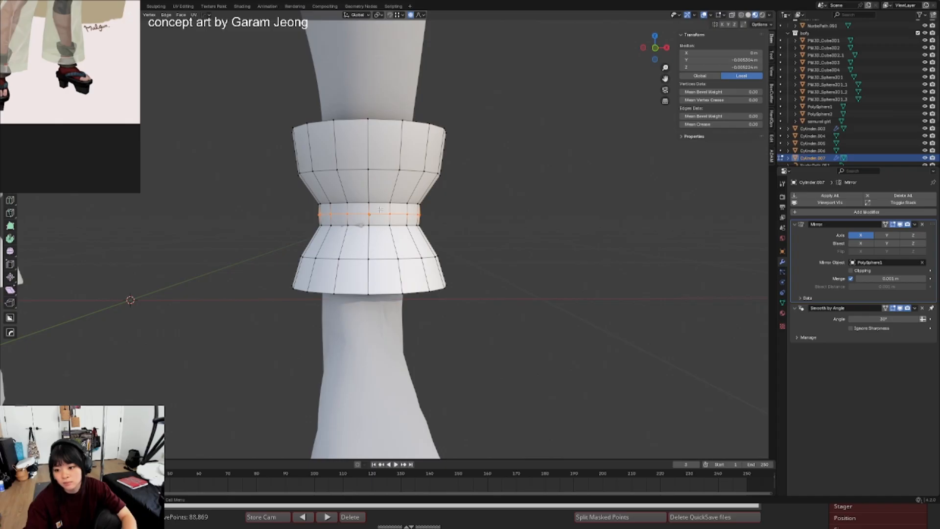
key("Tab")
key("Tab")
key("Tab")
key("Tab")
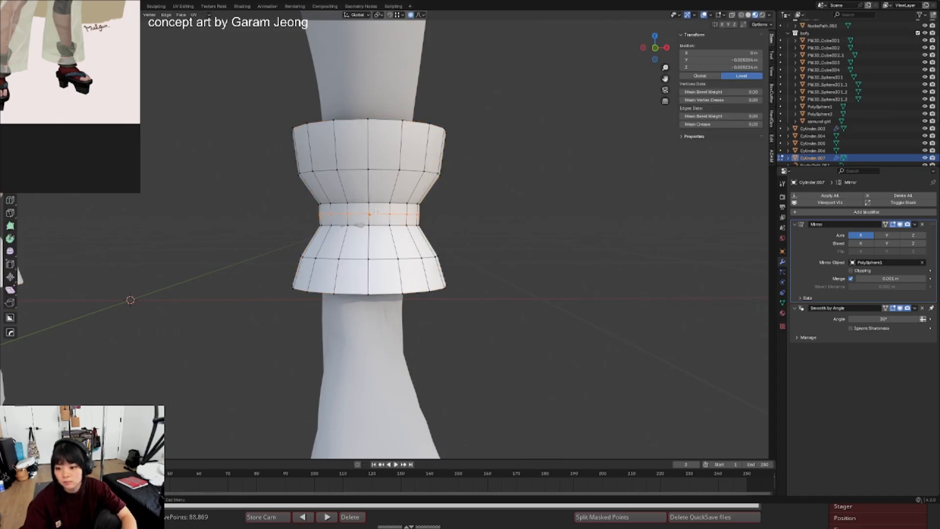
key("3")
left_click(370, 217, "alt")
- Undo the scaling and the loop cut at the cuff's waist
key("ctrl+z")
key("ctrl+z")
key("ctrl+z")
key("ctrl+z")
key("ctrl+z")
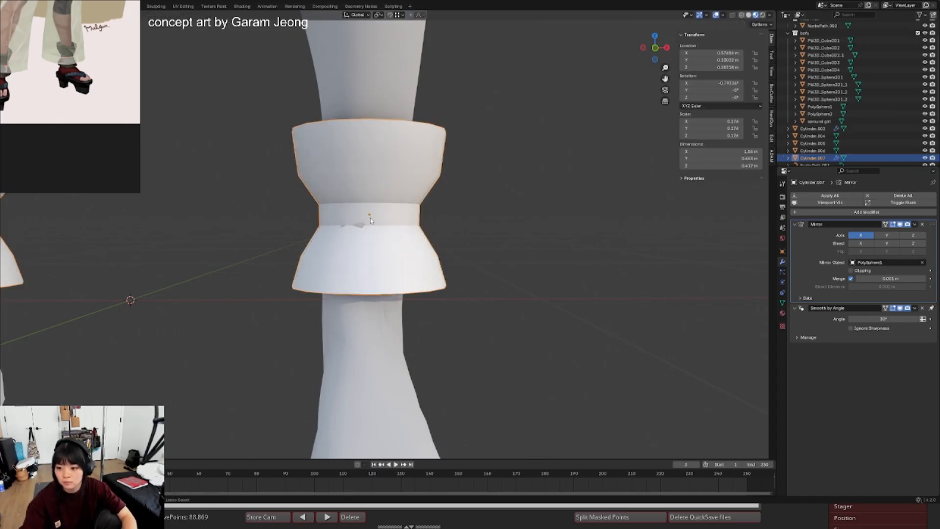
- Cut an edge loop into the cuff's waist, slide it close to the waist's upper edge, and compare with the concept art
key("ctrl+r")
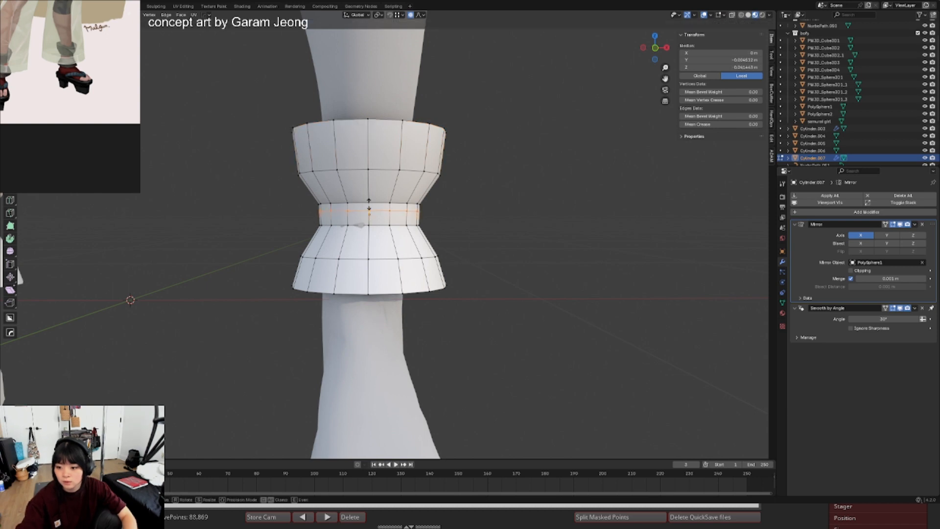
left_click(369, 204)
left_click(371, 199)
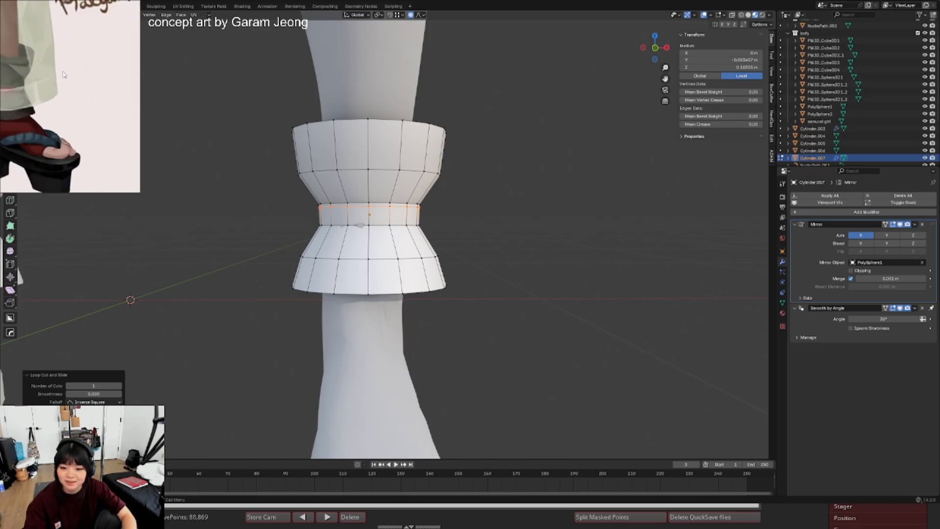
middle_click_drag(460, 199, 464, 221)
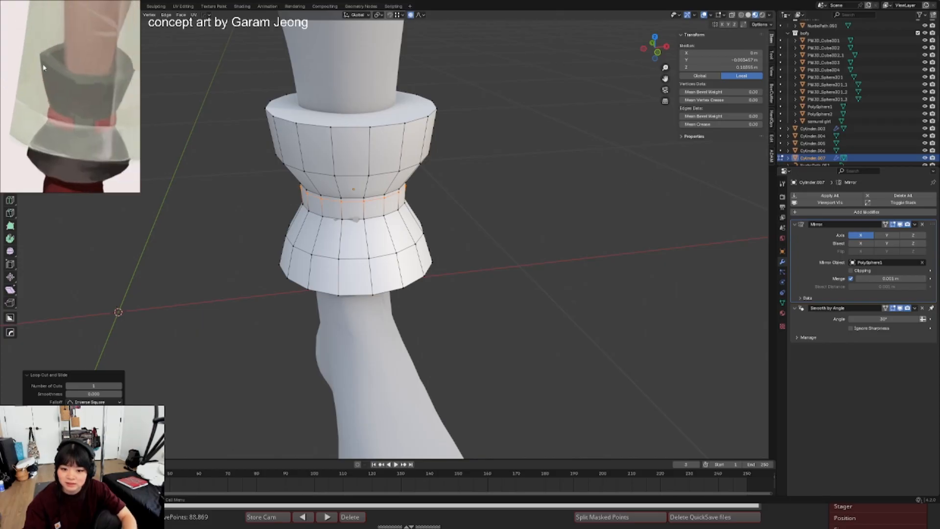
scroll(43, 68, "down", 3)
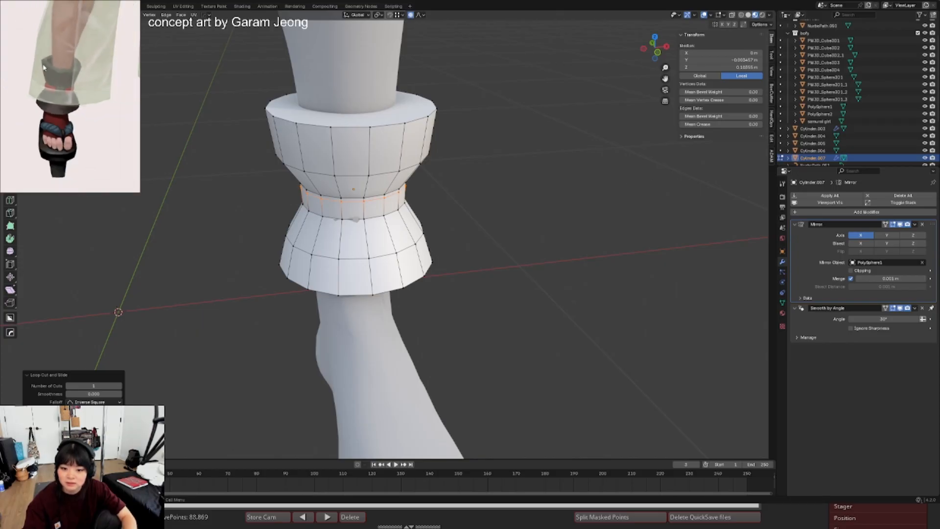
middle_click_drag(71, 74, 15, 81)
scroll(58, 69, "up", 4)
- Try to inset the cuff's top face
left_click(370, 127, "alt")
middle_click_drag(468, 179, 484, 183)
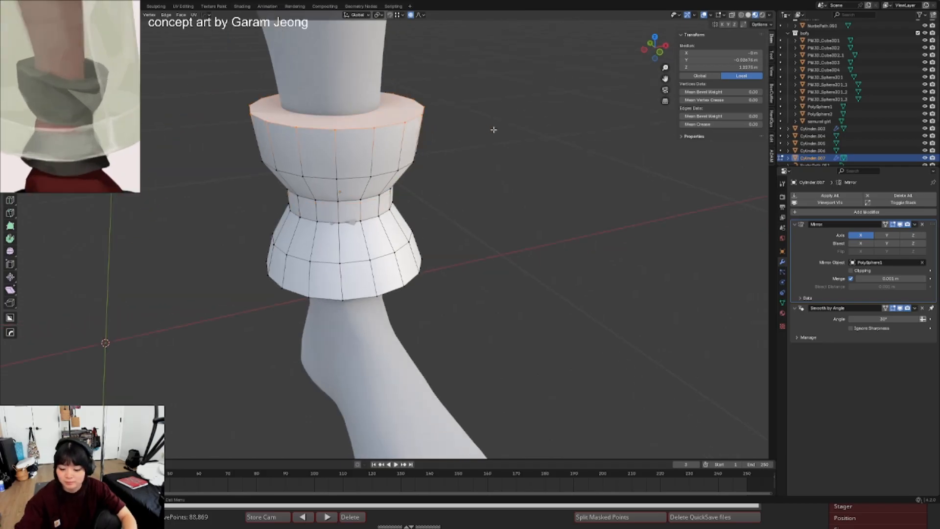
key("i")
left_click(464, 132)
key("ctrl+z")
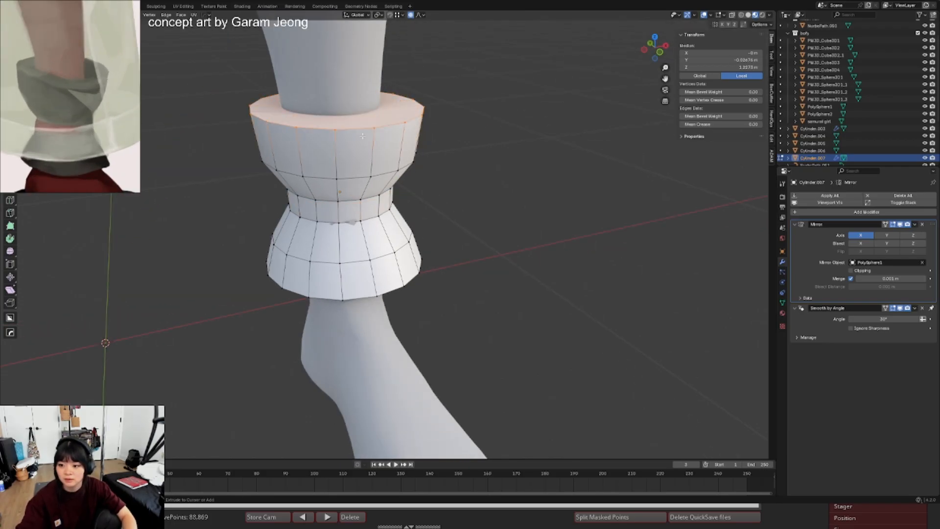
- Delete the cap face at the cuff's bottom, return to object mode and save the file
middle_click_drag(373, 160, 363, 262)
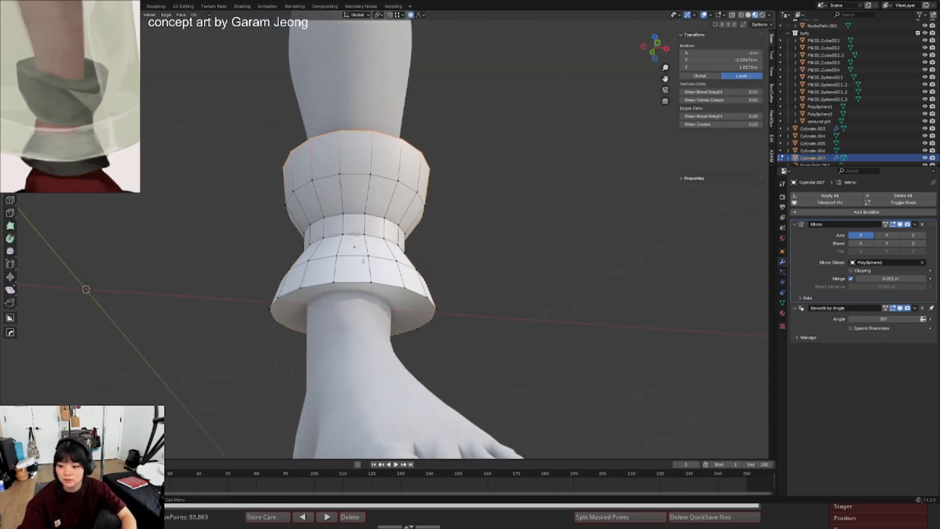
left_click(381, 291)
key("x")
left_click(374, 306)
key("Tab")
key("ctrl+s")
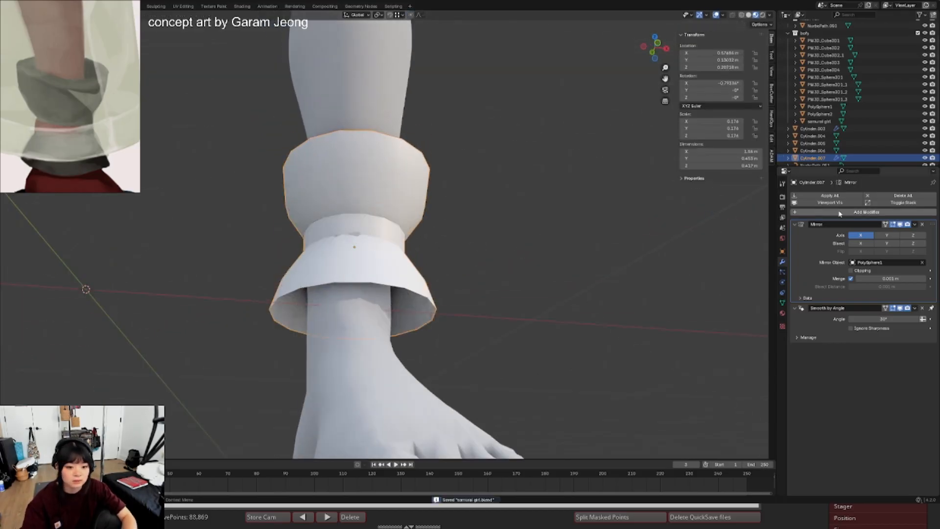
- Add a Solidify modifier to the cuff and move it above the Mirror modifier
left_click(839, 213)
mouse_move(840, 216)
left_click(876, 302)
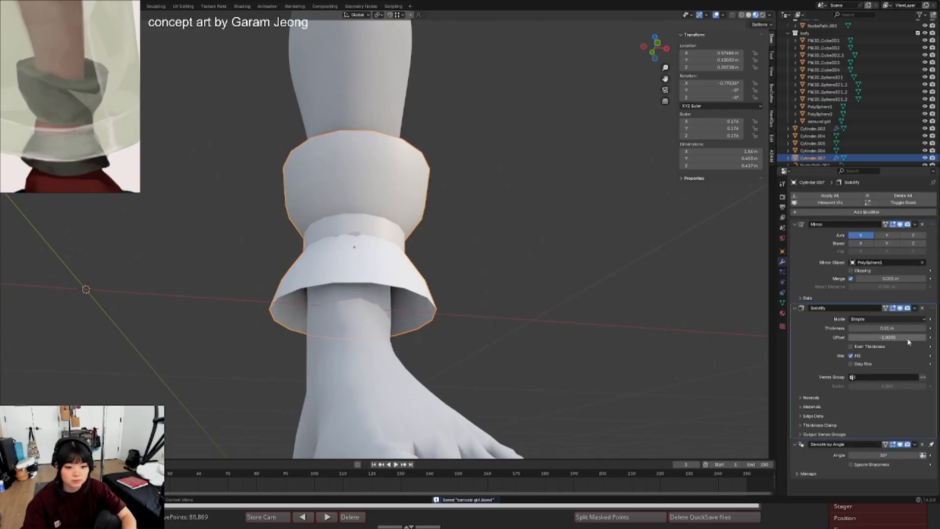
left_click_drag(931, 308, 931, 224)
- Apply the ankle cuff's scale
scroll(461, 251, "down", 5)
key("ctrl+a")
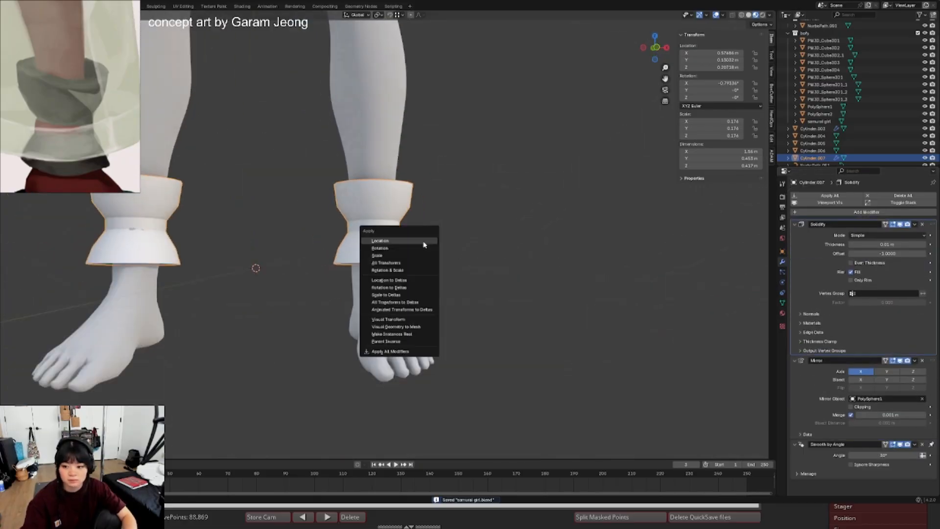
left_click(418, 255)
- Cut a horizontal edge loop around the cuff's upper flare
scroll(410, 216, "up", 2)
key("Tab")
key("KP_7")
key("ctrl+KP_3")
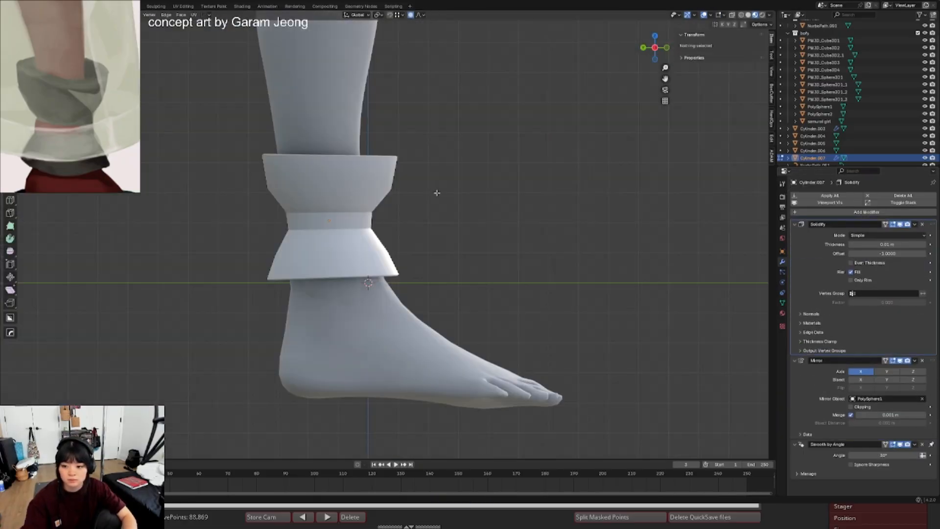
key("KP_1")
key("Tab")
key("Tab")
key("ctrl+r")
left_click(421, 174)
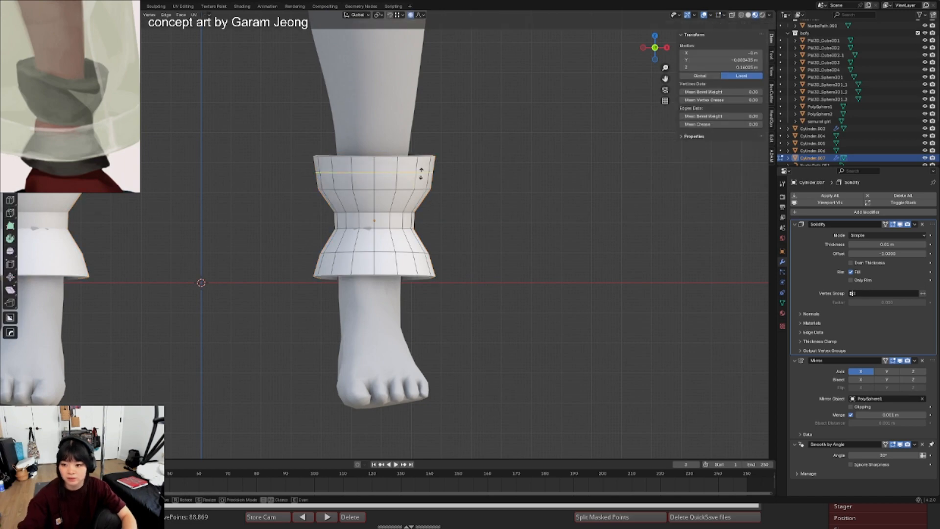
left_click(421, 174)
- Scale the upper flare's new edge loop slightly outward and slide it along the surface to round the flare
key("s")
left_click(461, 177)
key("g")
key("g")
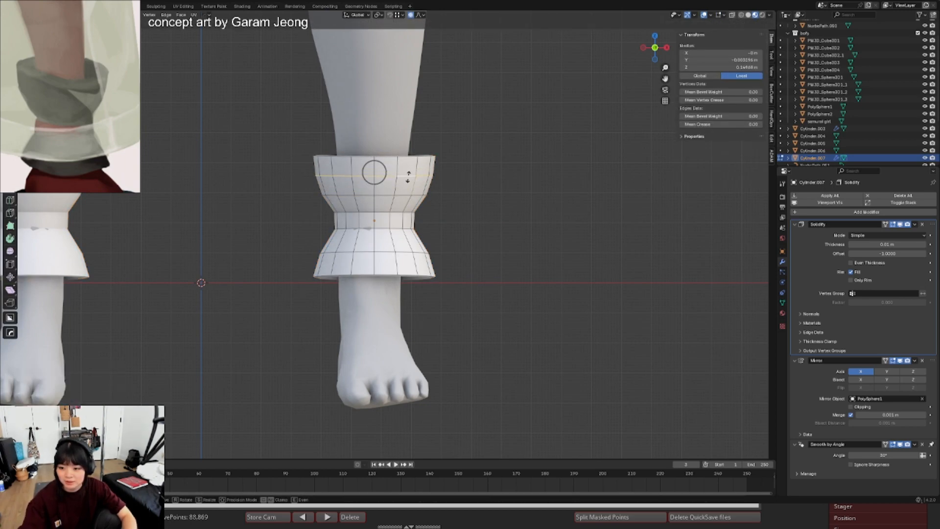
left_click(408, 176)
- Bevel the edge loop around the middle of the cuff's lower flare into two loops
middle_click_drag(408, 177, 396, 192)
left_click(414, 248, "alt")
key("ctrl+b")
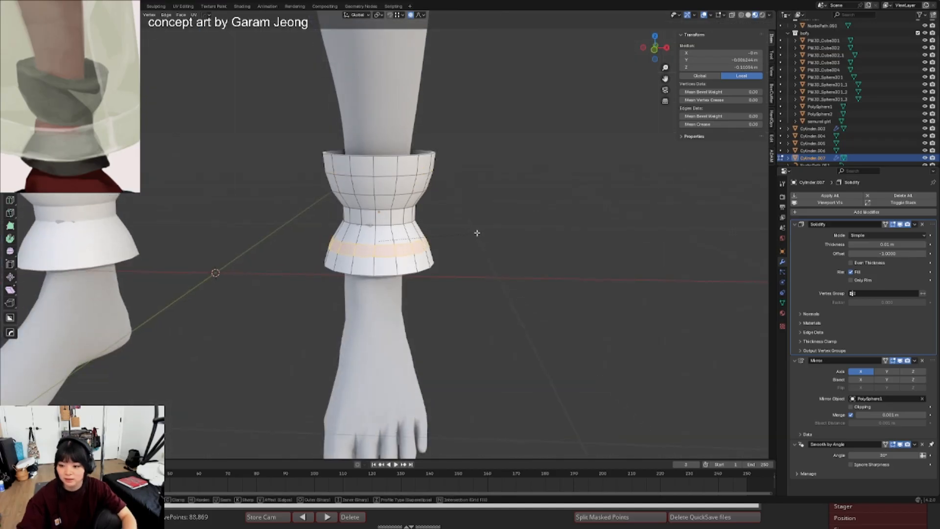
left_click(478, 232)
- Slide the lower flare's two beveled edge loops along the surface to adjust their spacing
left_click(399, 239, "alt")
key("g")
key("g")
left_click(402, 241)
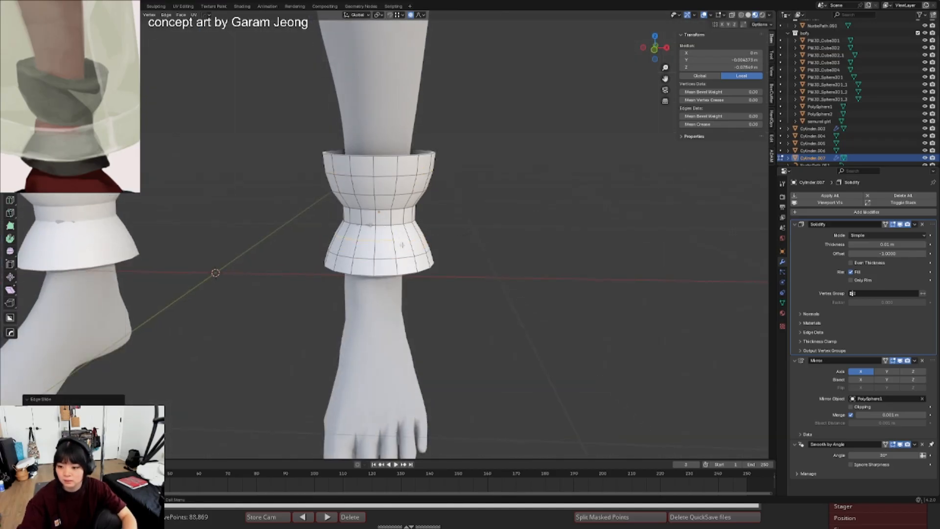
left_click(404, 257, "alt")
key("g")
key("g")
left_click(404, 254)
- Hide the viewport overlays in object mode and save the file
key("Tab")
scroll(405, 245, "down", 3)
middle_click_drag(392, 228, 426, 237)
key("alt+shift+z")
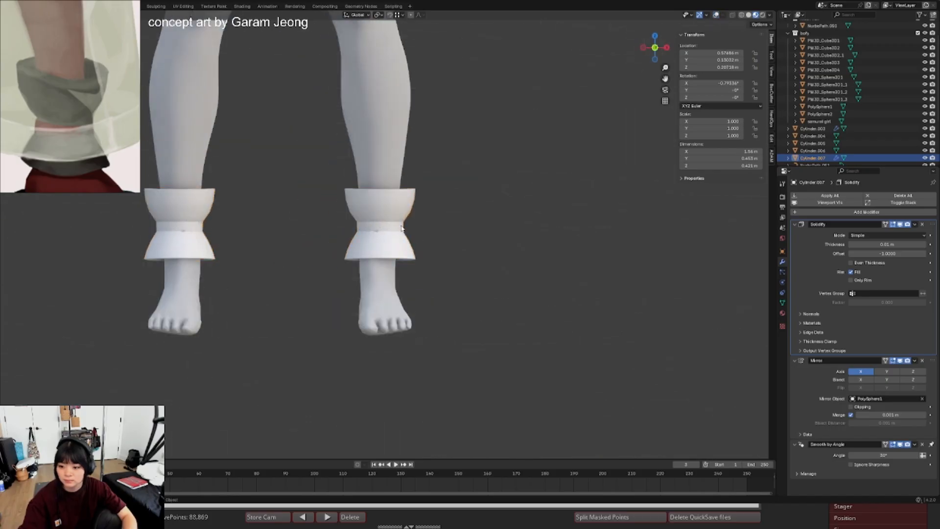
key("ctrl+s")
- Enable Even Thickness on the cuff's Solidify modifier and increase its thickness to about 0.05 m
left_click_drag(880, 244, 911, 244)
key("ctrl+z")
middle_click_drag(451, 205, 597, 231)
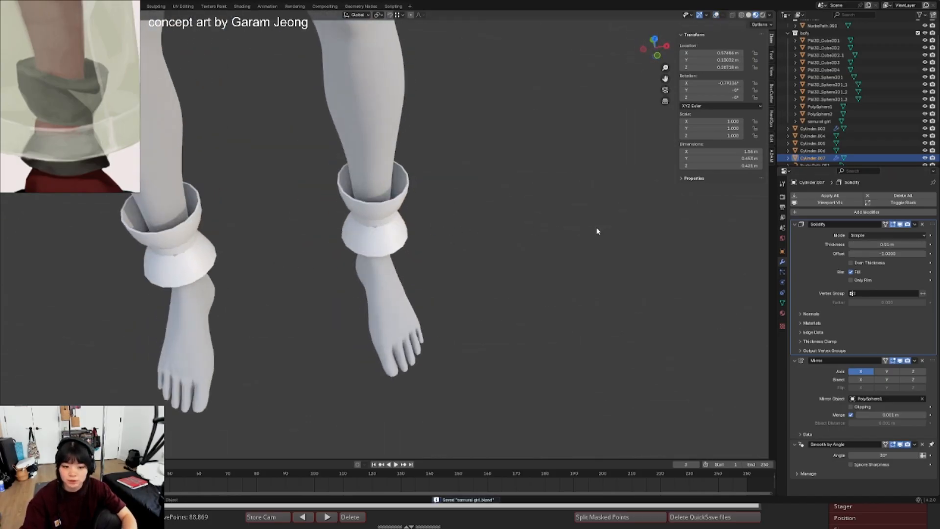
left_click(850, 262)
left_click_drag(881, 244, 890, 244)
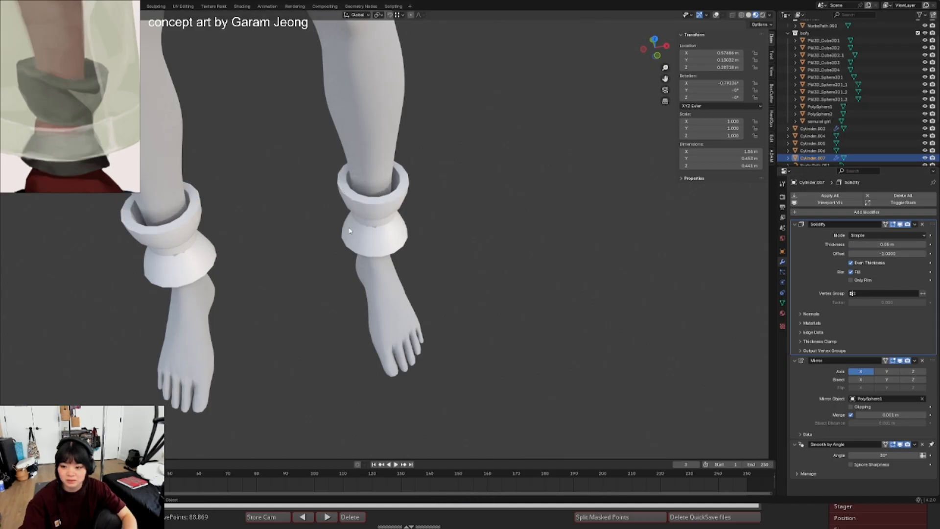
- Duplicate the face loop at the cuff's waist in place and separate it into its own object
scroll(377, 202, "up", 3)
key("KP_1")
key("Tab")
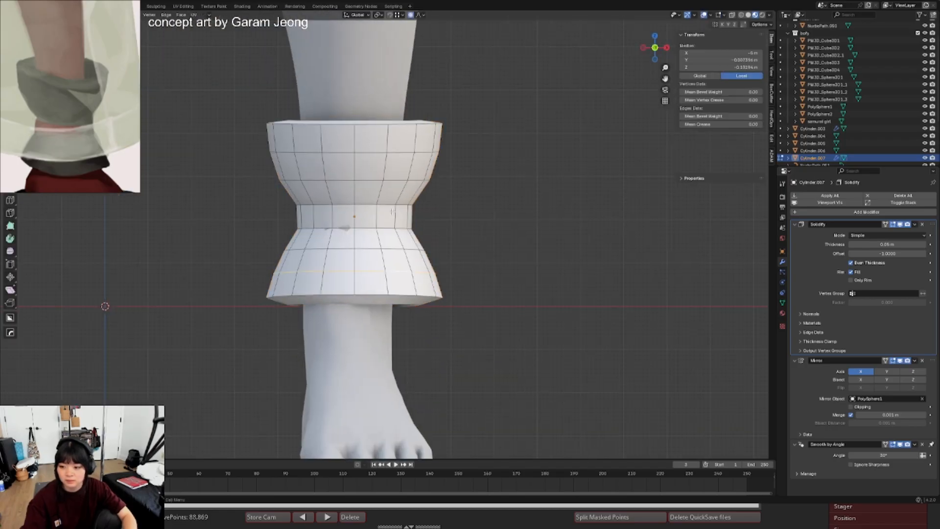
key("3")
left_click(370, 216, "alt")
key("shift+d")
right_click(407, 212)
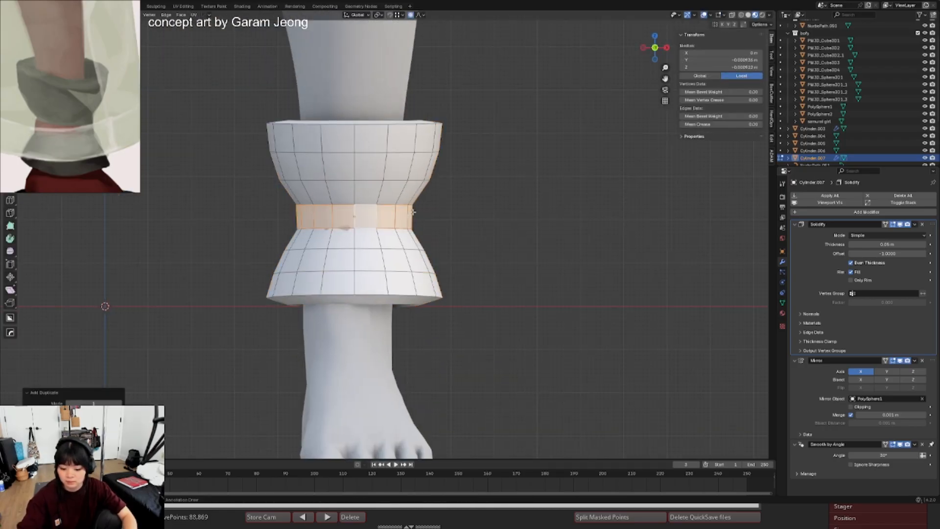
key("p")
left_click(406, 213)
key("Tab")
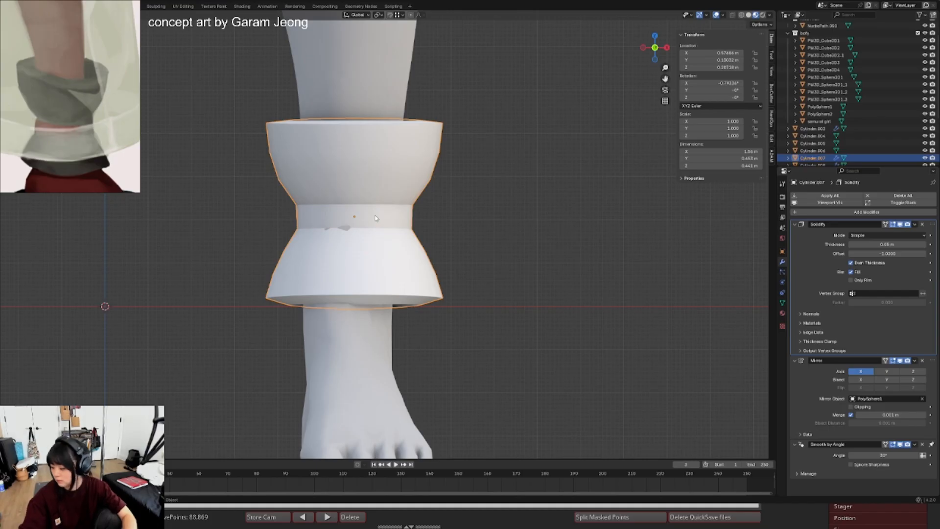
- Cut two horizontal edge loops into the separated waist band
left_click(376, 218)
key("Tab")
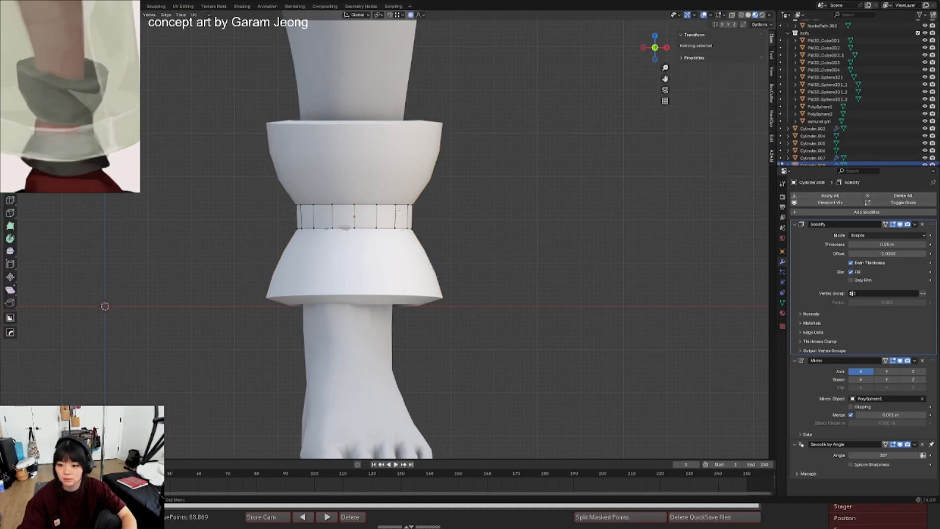
key("ctrl+r")
left_click(396, 214)
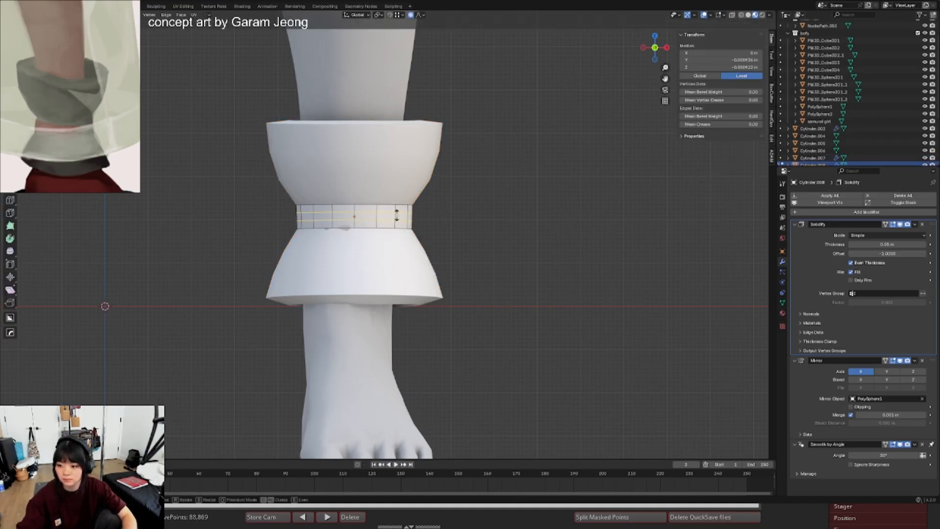
key("s")
right_click(409, 209)
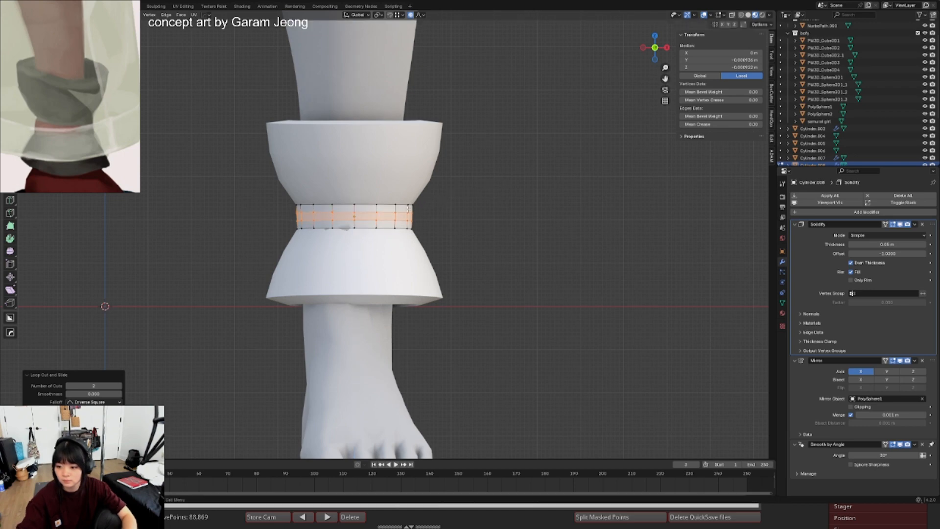
- Slide the waist band's two edge loops apart, close to its upper and lower edges
key("g")
key("g")
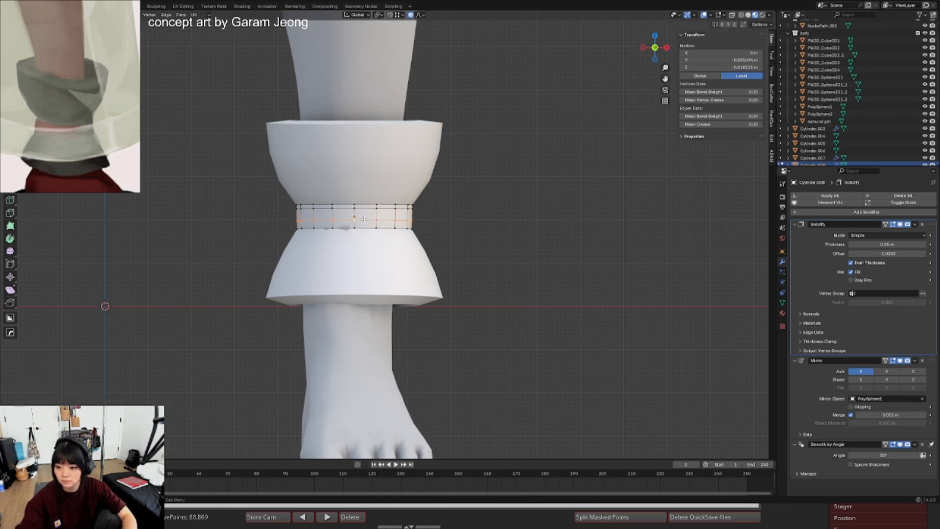
left_click(365, 223)
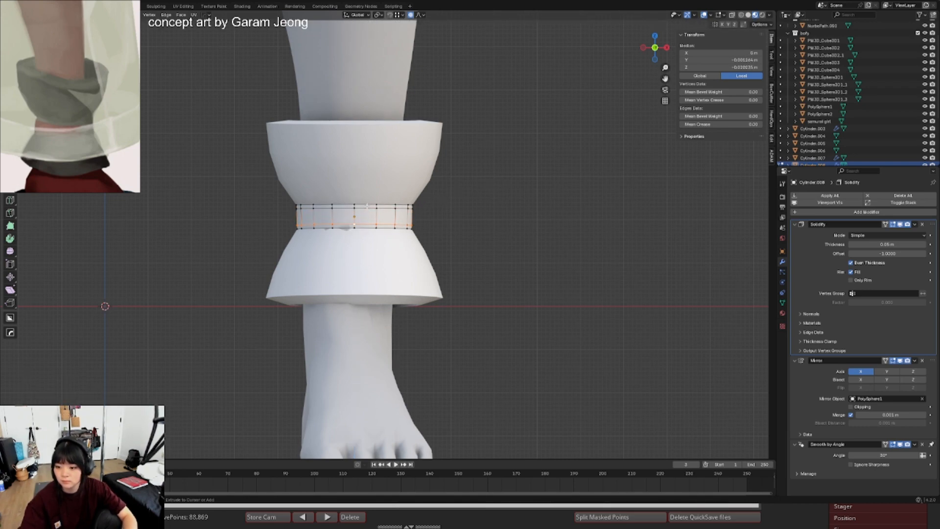
left_click(370, 205, "alt+shift")
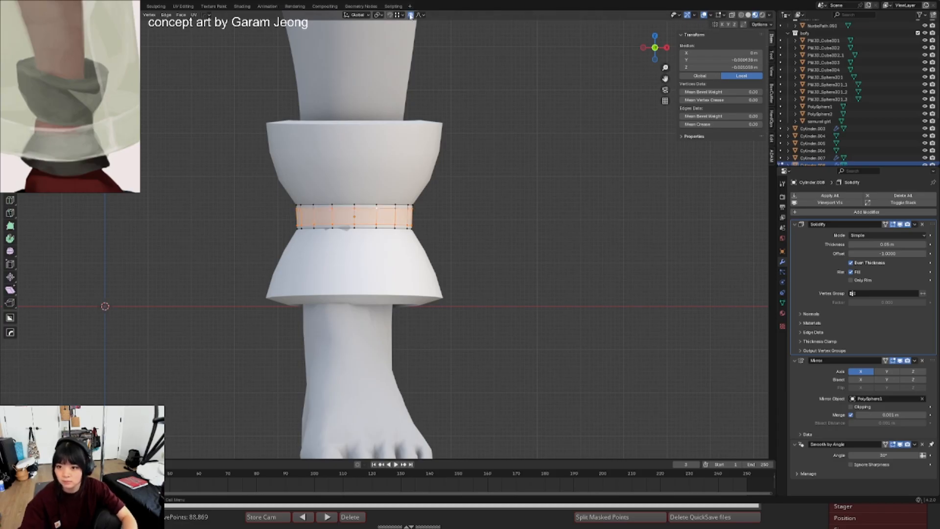
- Scale the waist band's two inner loops slightly outward along X and return to object mode
key("s")
key("x")
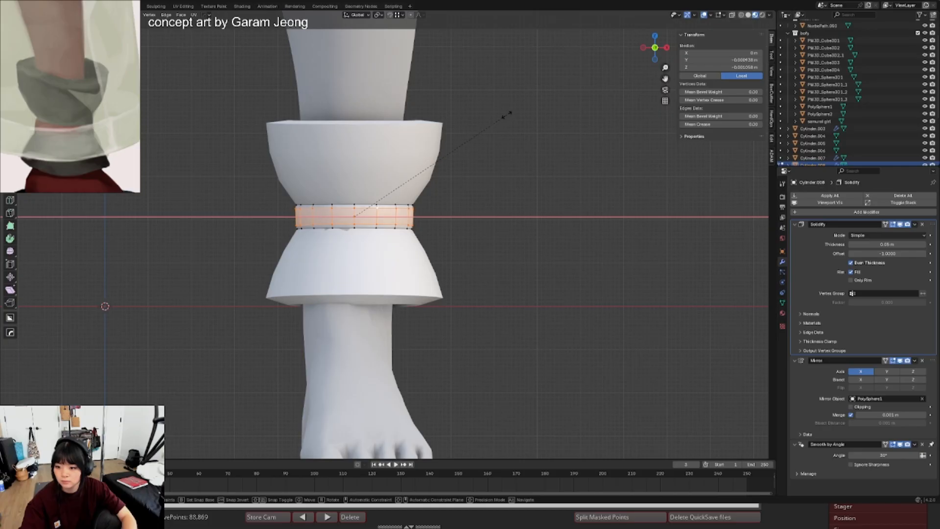
left_click(507, 114)
key("Tab")
key("shift+alt+z")
scroll(364, 224, "down", 6)
scroll(364, 224, "up", 2)
mouse_move(364, 225)
middle_mouse_down()
mouse_move(393, 237)
mouse_move(342, 222)
mouse_move(359, 214)
middle_mouse_up()
scroll(341, 222, "up", 4)
key("alt+z")
key("shift+alt+z")
- Join the waist band with the cuff and merge all of the mesh's overlapping vertices by distance
left_click(352, 191)
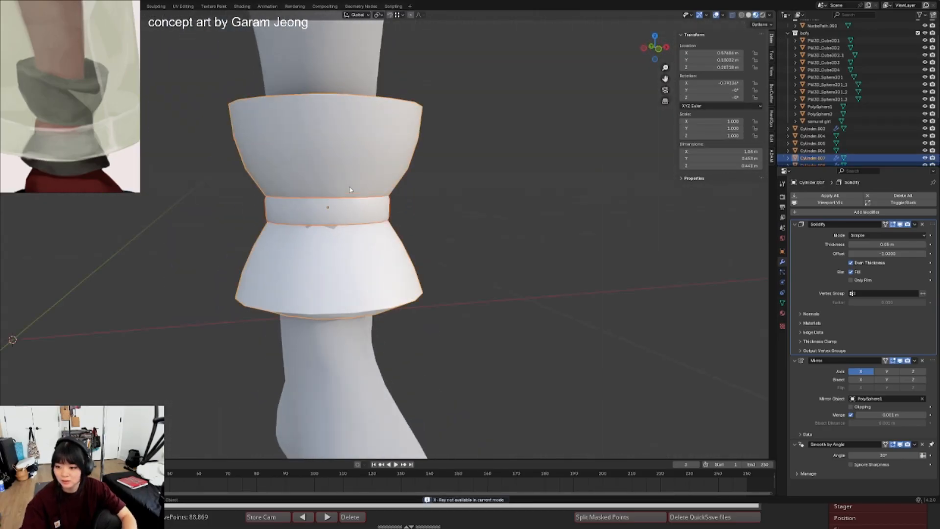
left_click(346, 204)
left_click(345, 203)
left_click(349, 190, "shift")
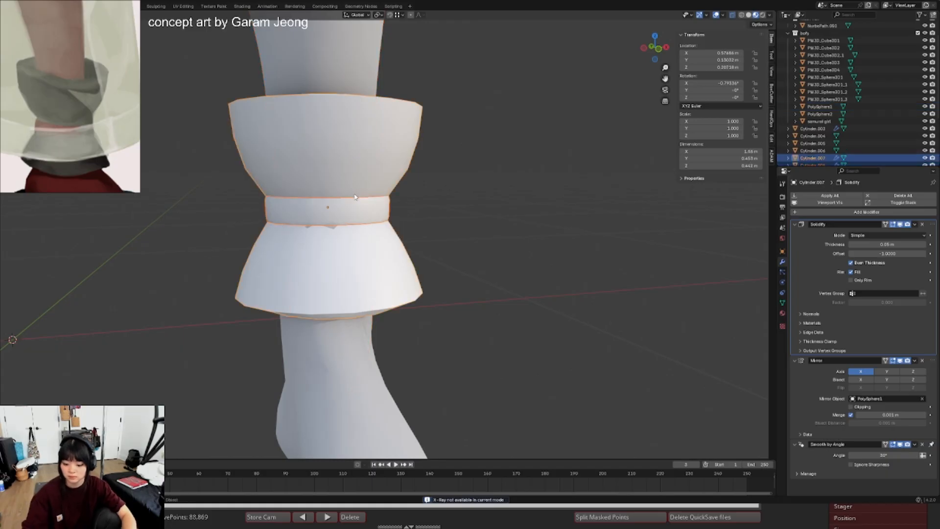
key("Tab")
scroll(379, 208, "up", 1)
key("a")
key("m")
key("b")
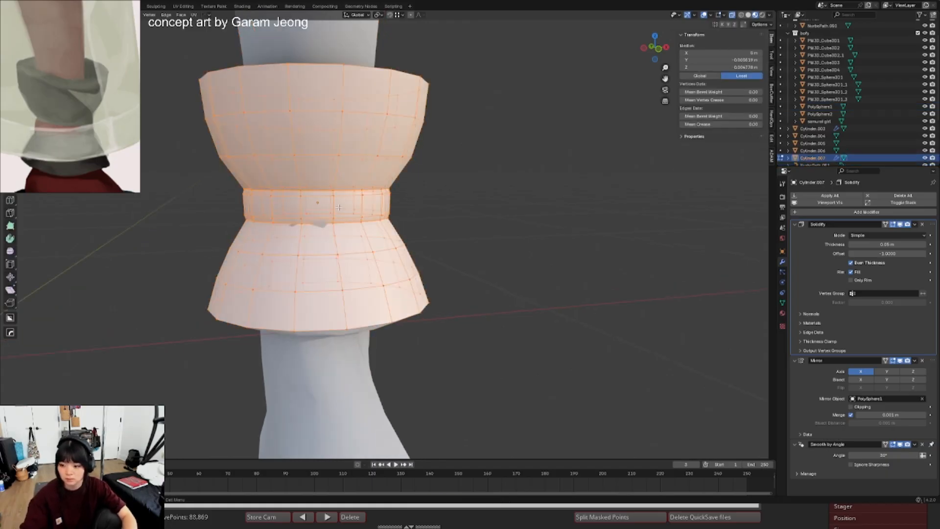
key("Tab")
- Scale the two inner loops of the cuff's waist band slightly along Y in the side view
scroll(398, 215, "down", 8)
scroll(398, 215, "up", 4)
middle_click_drag(398, 216, 368, 224)
key("KP_3")
key("Tab")
middle_click_drag(445, 225, 397, 227, "shift")
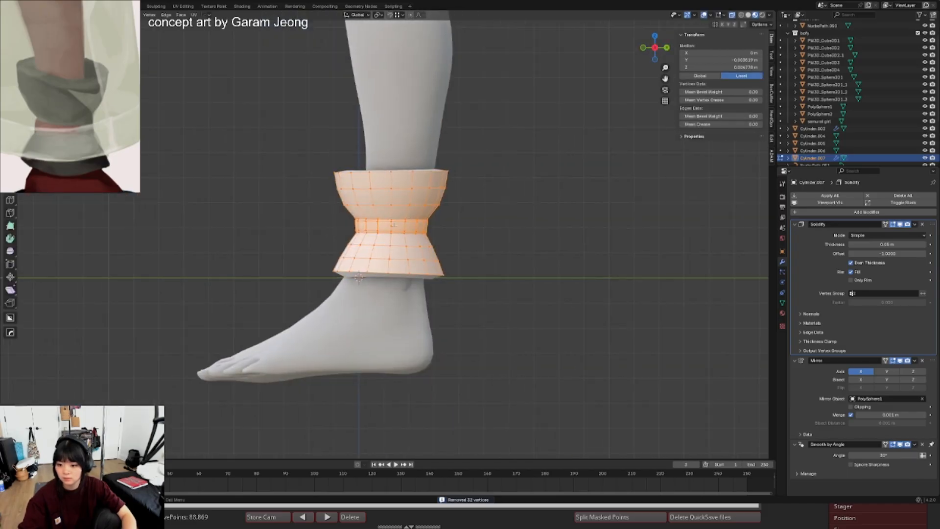
left_click(395, 224, "alt")
left_click(396, 233, "alt+shift")
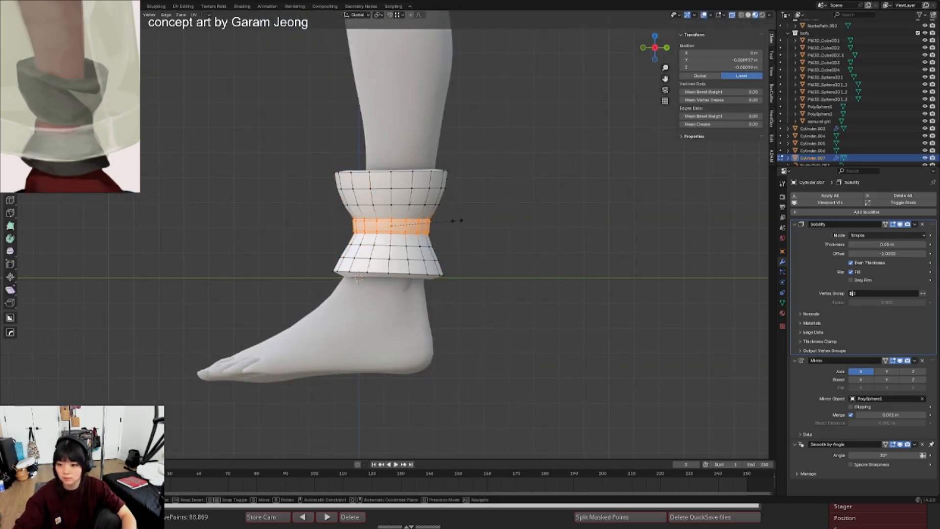
key("s")
key("y")
scroll(512, 133, "down", 4)
left_click(512, 133)
key("s")
key("y")
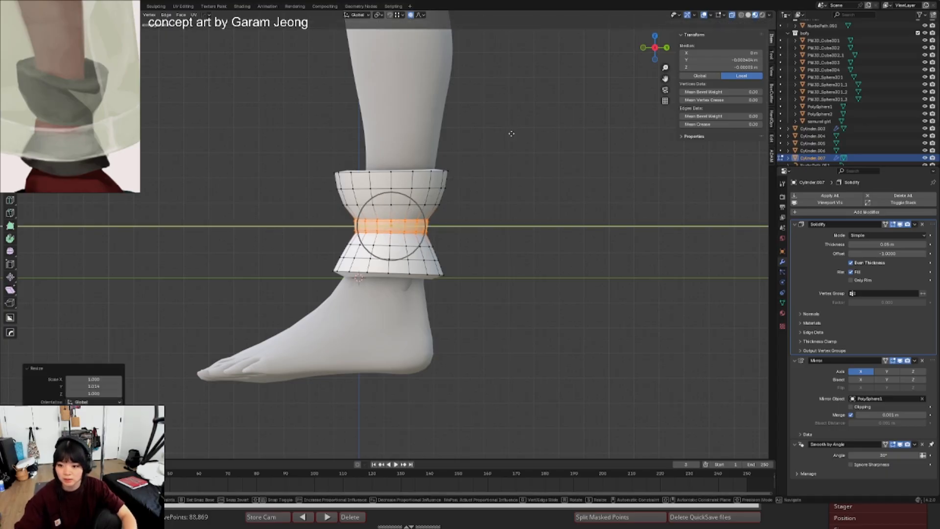
scroll(511, 132, "down", 5)
left_click(511, 132)
key("Tab")
- Examine the whole character without overlays and compare the cuffed feet with the sandal in the concept art
scroll(403, 163, "down", 5)
key("alt+shift+z")
mouse_move(385, 230)
middle_mouse_down()
mouse_move(405, 227)
mouse_move(315, 225)
mouse_move(388, 235)
middle_mouse_up()
scroll(388, 235, "down", 5)
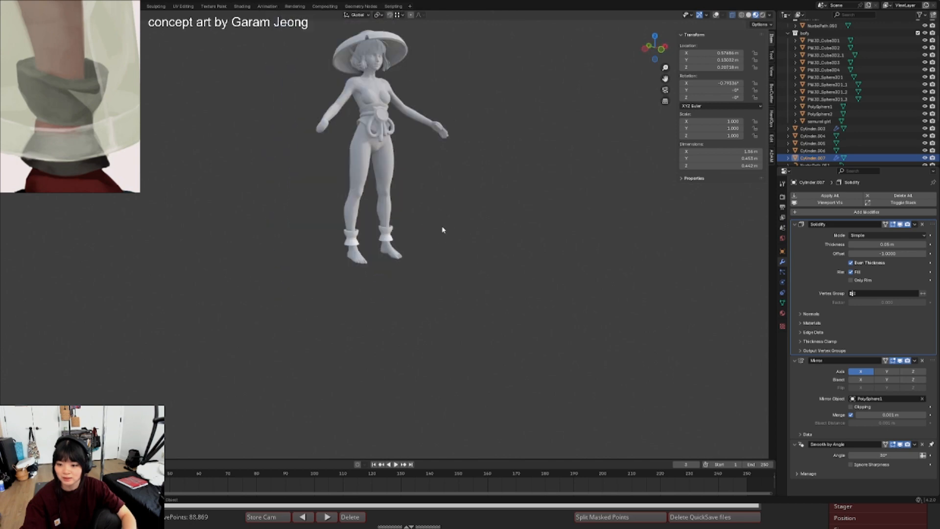
scroll(611, 218, "up", 2)
scroll(56, 101, "up", 2)
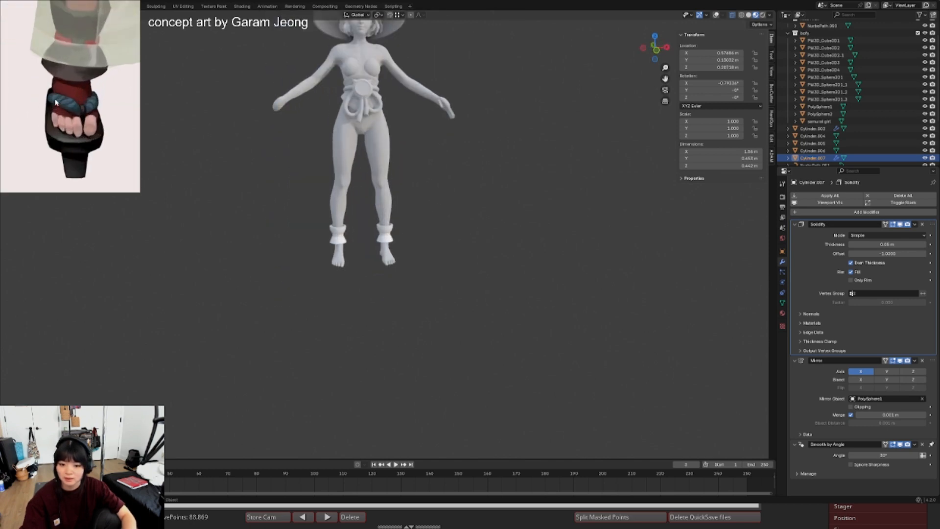
scroll(342, 233, "up", 4)
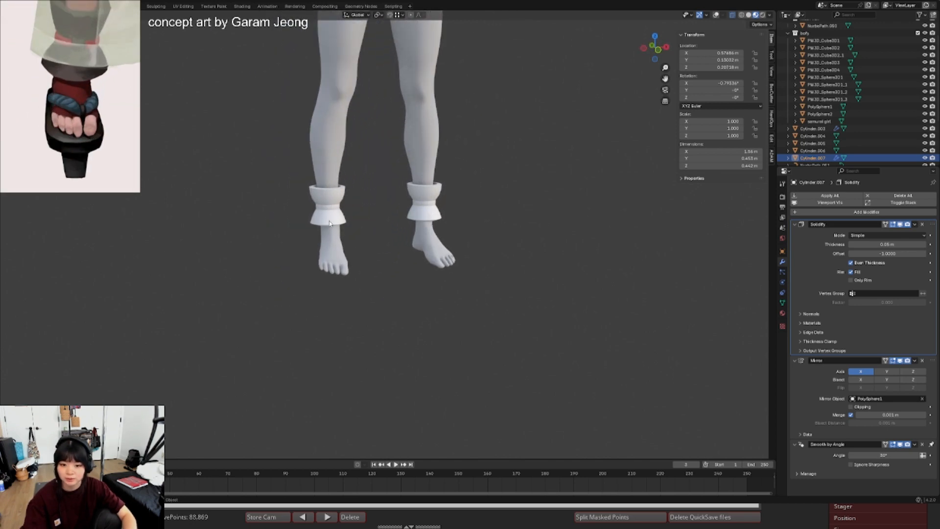
middle_click_drag(329, 223, 406, 224)
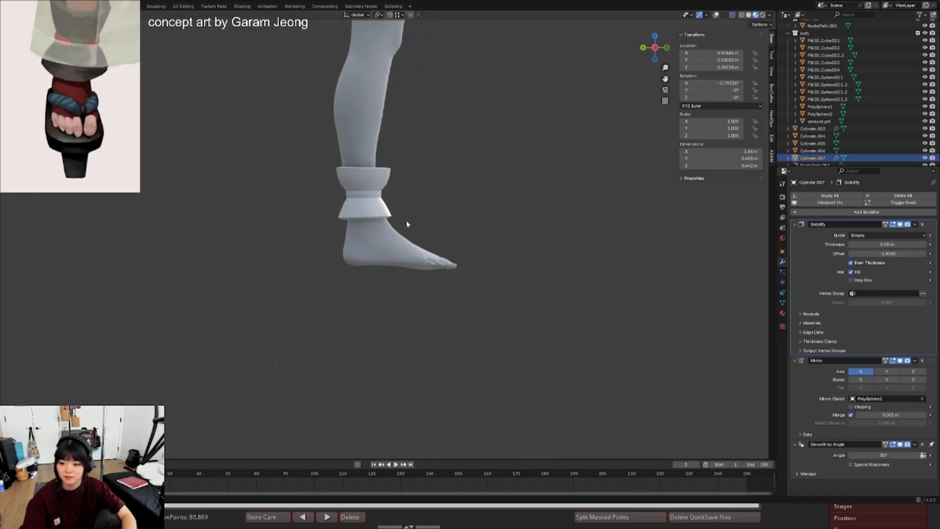
- Shift the ankle cuff's bottom edge loop slightly in side view with proportional editing to fit it around the ankle
key("Tab")
key("KP_3")
left_click(377, 216, "alt")
key("g")
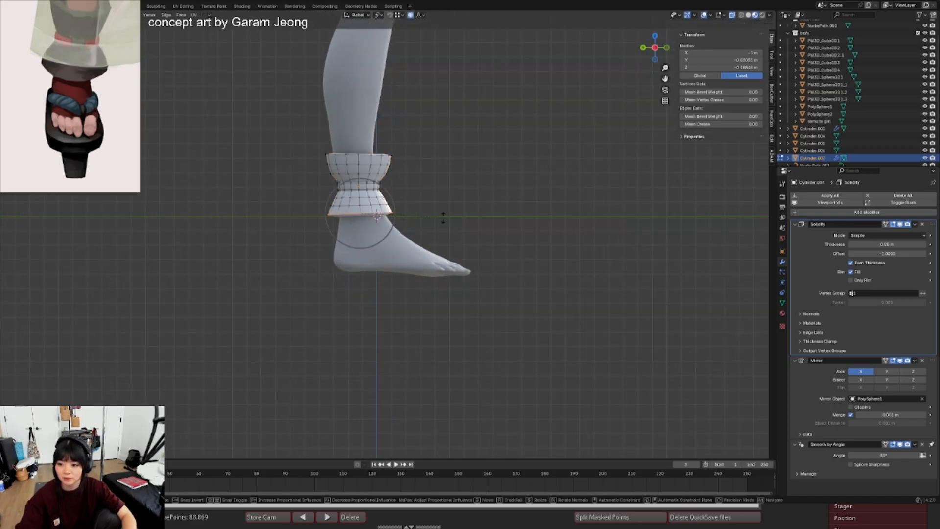
scroll(443, 220, "down", 3)
left_click(444, 220)
key("g")
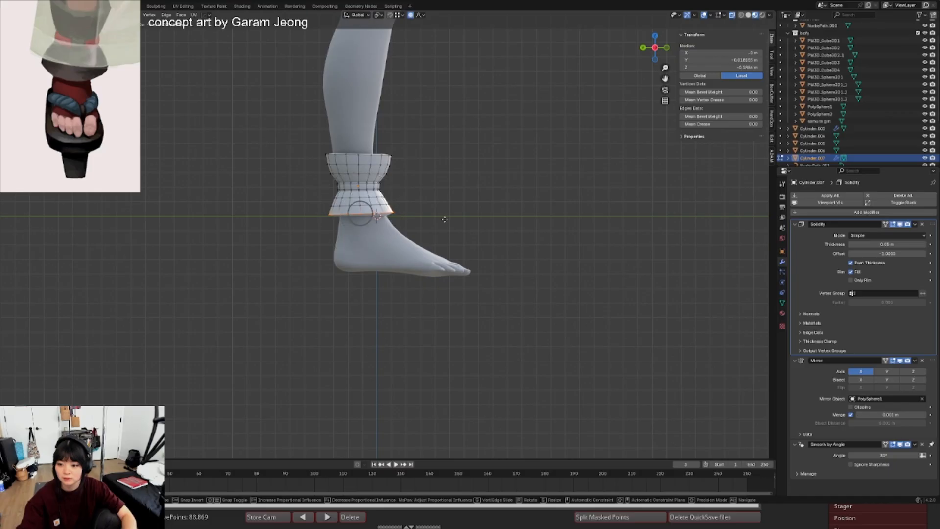
left_click(444, 221)
- Return to Object Mode, hide the viewport overlays and save the file
key("Tab")
key("shift+alt+z")
middle_click_drag(445, 221, 382, 226)
key("Tab")
key("Tab")
key("ctrl+s")
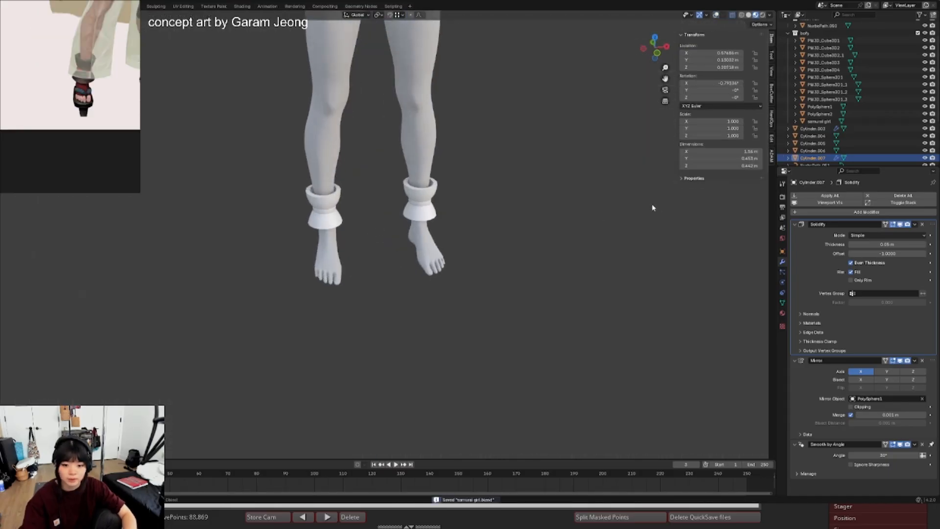
- Enlarge the sandal in the concept reference and add a plane mesh as the base for the sole
scroll(44, 104, "up", 4)
middle_click_drag(43, 104, 110, 95)
scroll(77, 101, "up", 1)
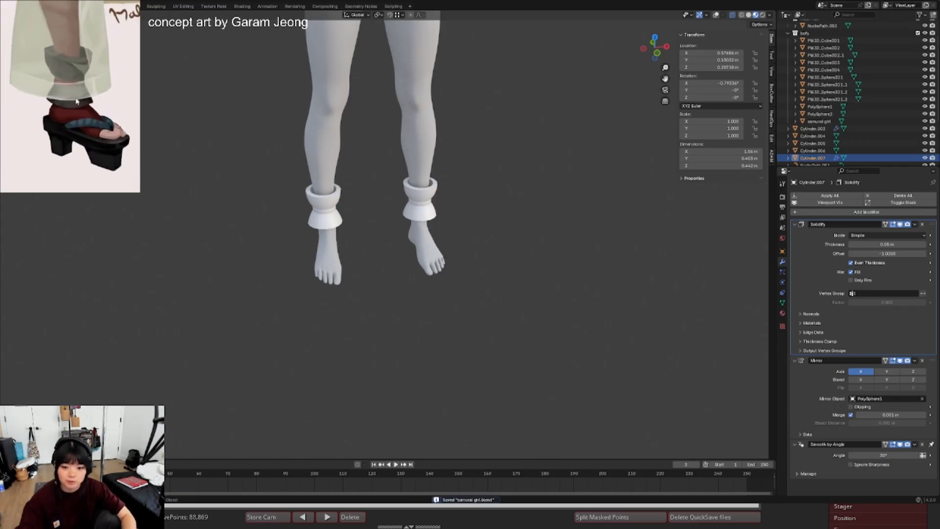
scroll(430, 241, "up", 4)
key("shift+a")
mouse_move(350, 204)
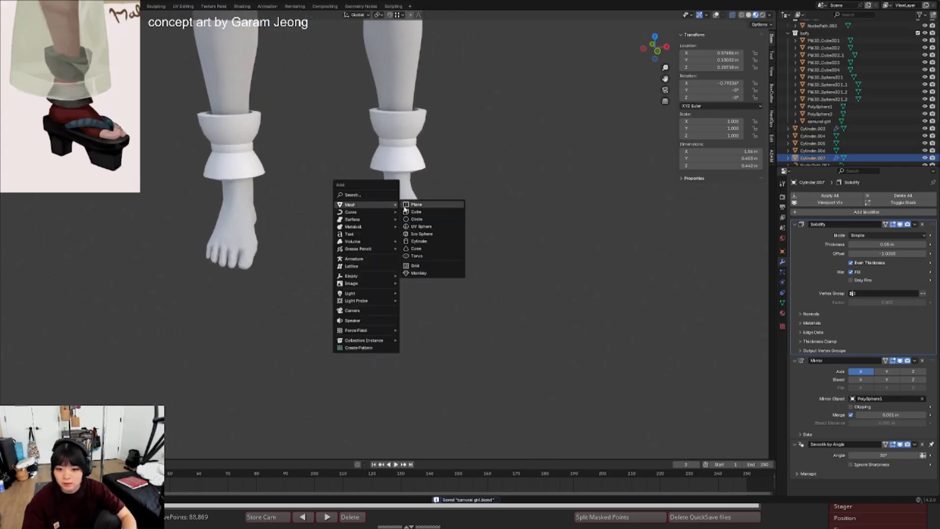
left_click(416, 204)
- Lower the plane along Z to foot level, at about -0.43 m
scroll(447, 214, "down", 5)
key("KP_1")
scroll(426, 214, "up", 4)
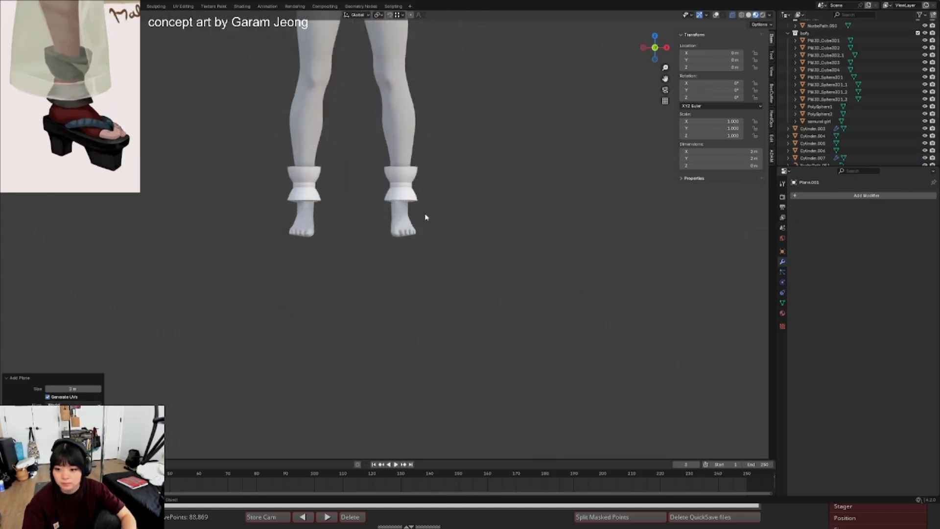
key("z")
left_click(436, 246)
- Scale the plane down to about 0.265 and place it under one foot, at X about 0.60 m
key("ctrl+KP_7")
middle_click_drag(443, 214, 415, 205, "shift")
key("s")
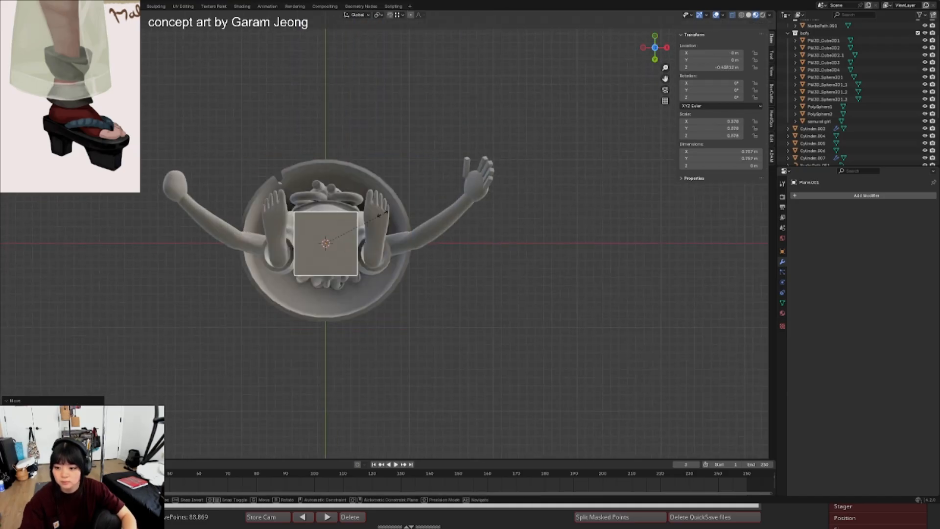
left_click(353, 224)
key("g")
left_click(415, 199)
- Stretch the plane's geometry along Y by a factor of about 1.89 to cover the foot's length
key("Tab")
scroll(376, 205, "up", 2)
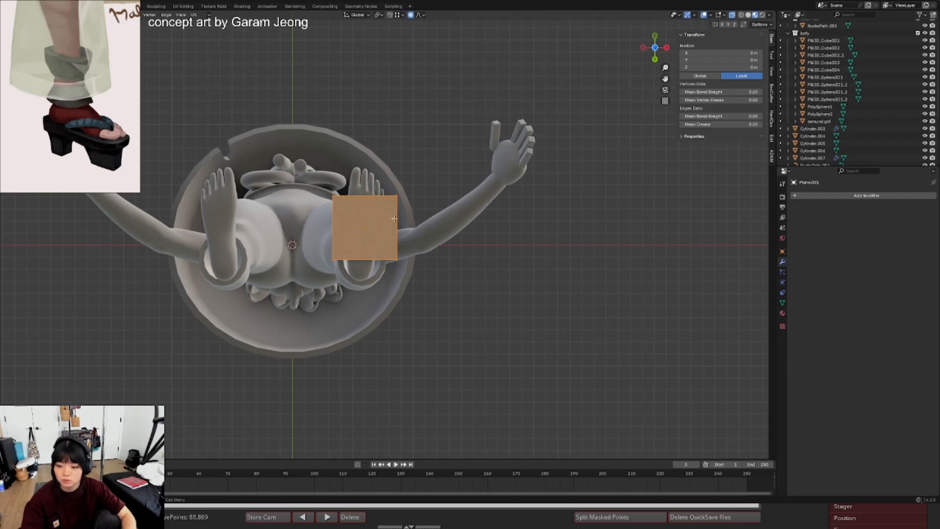
key("s")
key("y")
left_click(447, 194)
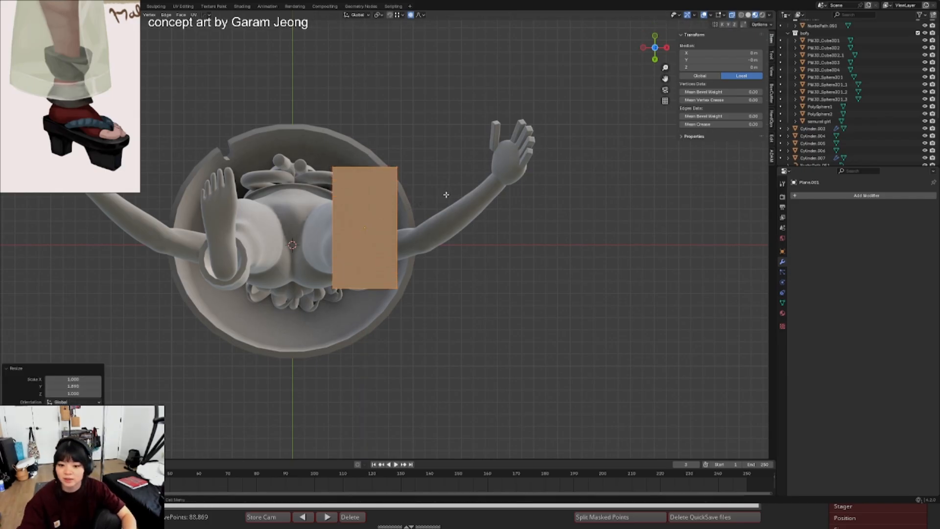
- Check the sandal in the reference and lower the plane along Z to just beneath the sole, about -0.60 m
middle_click_drag(5, 134, 37, 123)
scroll(38, 122, "up", 3)
scroll(50, 122, "down", 3)
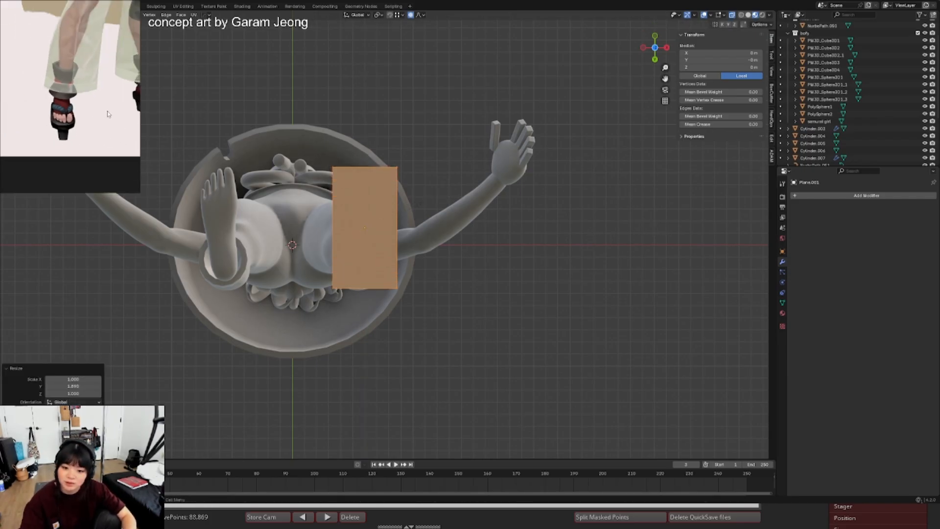
middle_click_drag(136, 107, 95, 114)
scroll(95, 114, "up", 1)
scroll(392, 225, "up", 1)
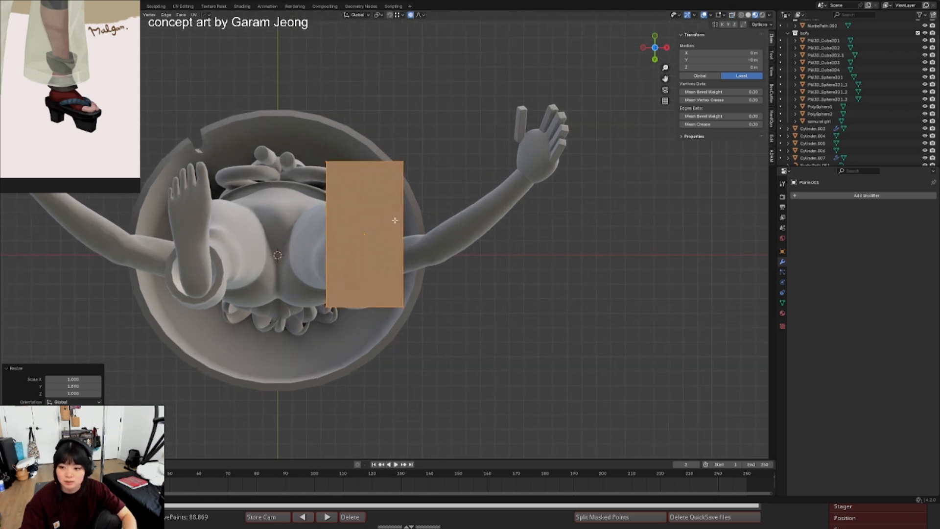
key("KP_1")
scroll(409, 224, "up", 1)
key("Tab")
key("g")
key("z")
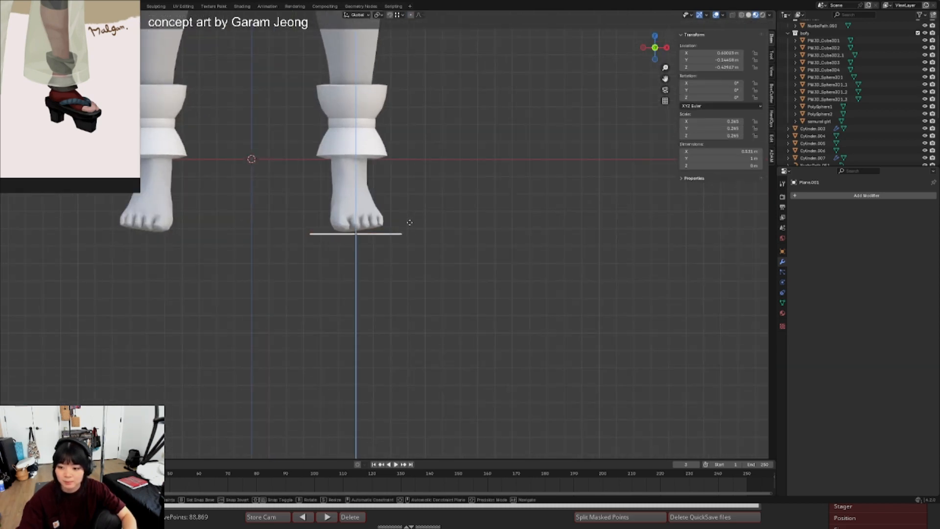
left_click(410, 218)
- Lengthen the sole plane along Y to about 1.08 m in wireframe display, viewed from below
middle_click_drag(410, 218, 397, 199)
scroll(407, 240, "down", 4)
scroll(375, 194, "up", 3)
key("Tab")
key("z")
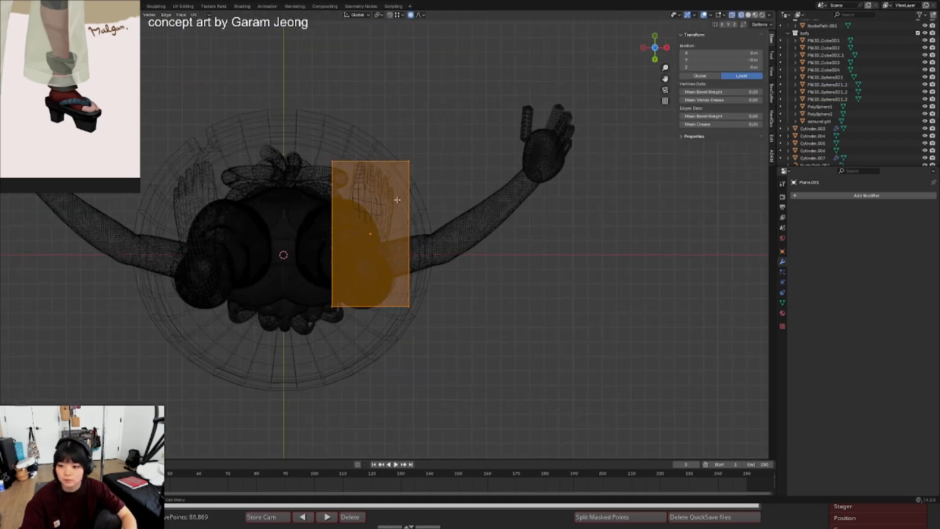
scroll(400, 199, "down", 1)
key("s")
left_click(438, 195)
key("Tab")
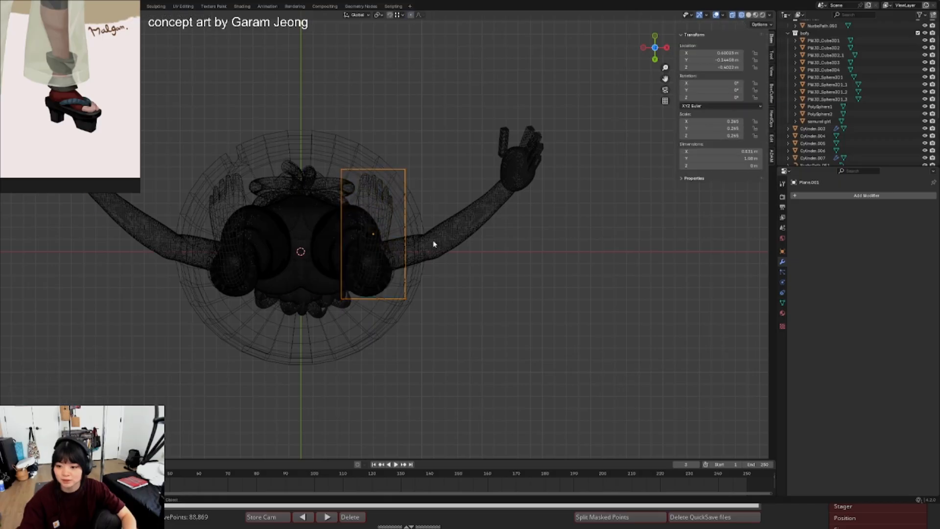
- Turn off the see-through X-ray effect in the wireframe display
left_click(387, 222)
left_click(390, 223)
key("shift+z")
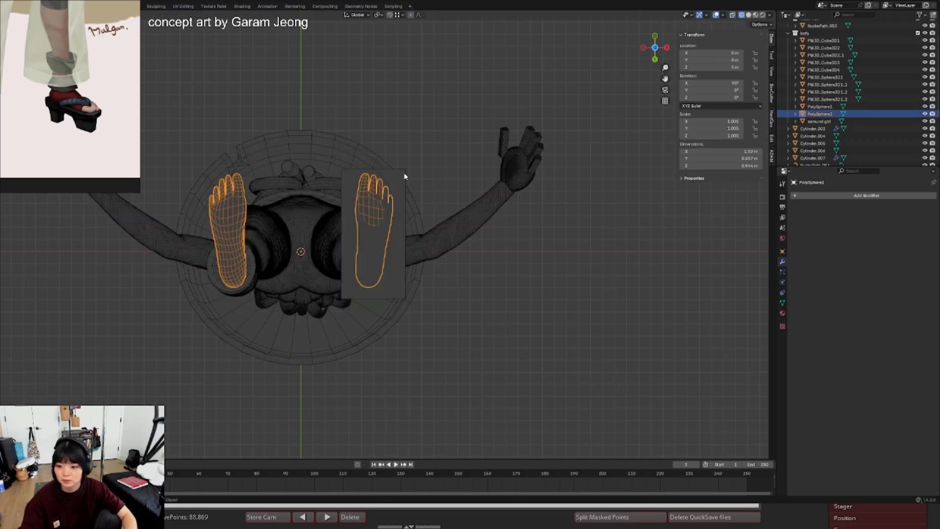
left_click(405, 177, "shift")
key("ctrl+z")
key("g")
key("y")
right_click(408, 178)
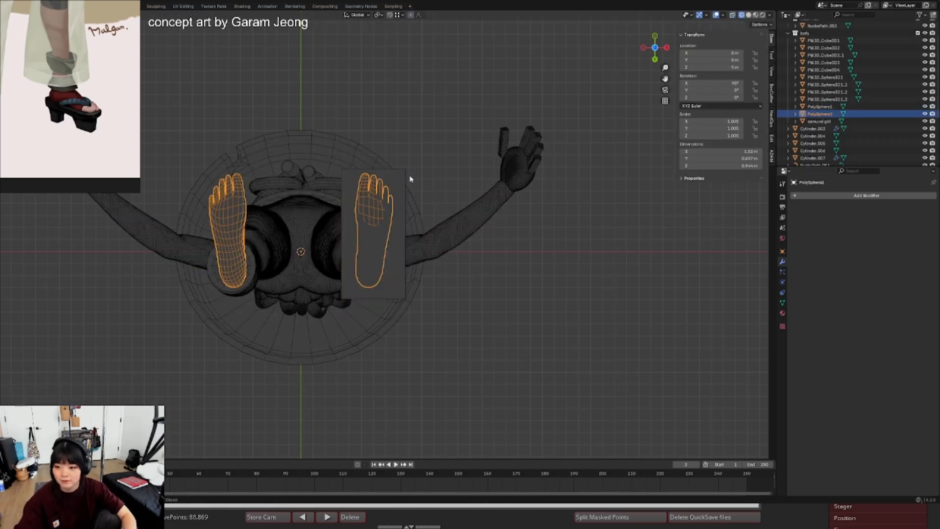
- Nudge the sole plane slightly along Y towards the toes to centre it on the foot
left_click(407, 177)
key("g")
key("y")
right_click(408, 178)
scroll(375, 181, "up", 2)
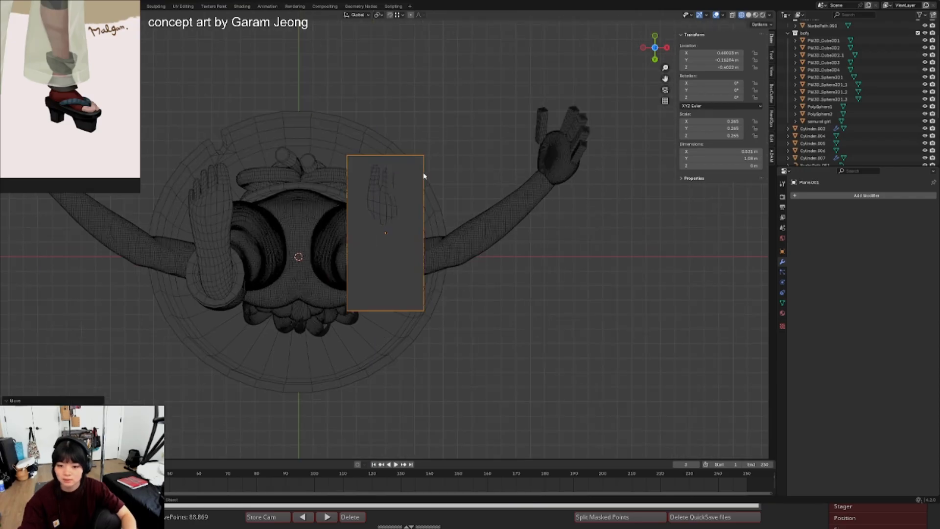
- Add two evenly spaced lengthwise loop cuts to the sole plane
key("Tab")
key("ctrl+r")
scroll(387, 167, "up", 1)
left_click(385, 171)
right_click(385, 170)
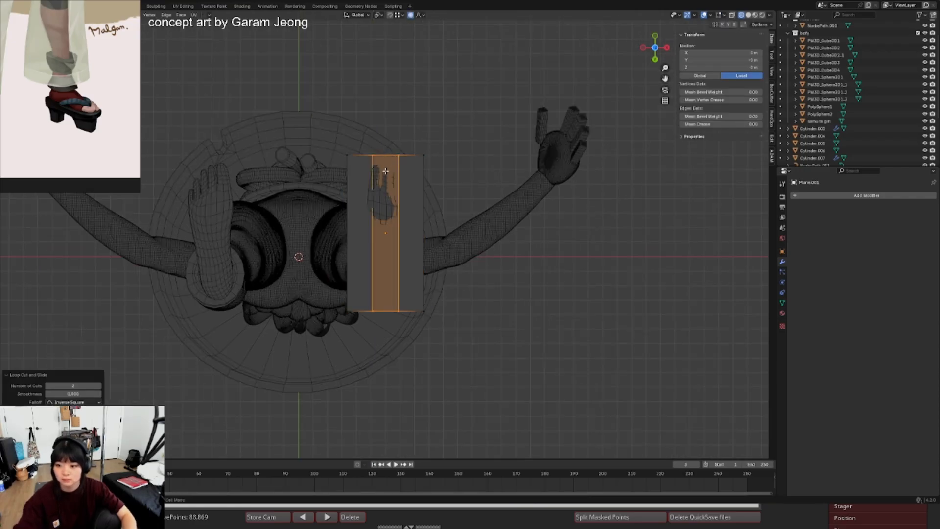
- Slide the two lengthwise edge loops outward towards the long sides of the sole
left_click(376, 170, "alt")
key("g")
key("g")
left_click(369, 171)
left_click(397, 174, "alt")
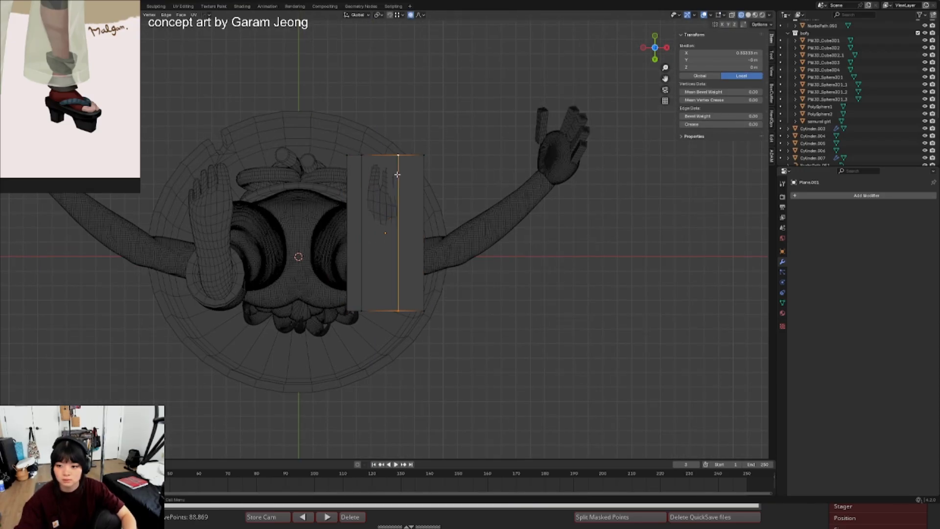
key("g")
key("g")
left_click(413, 177)
left_click(363, 173, "alt")
key("g")
key("g")
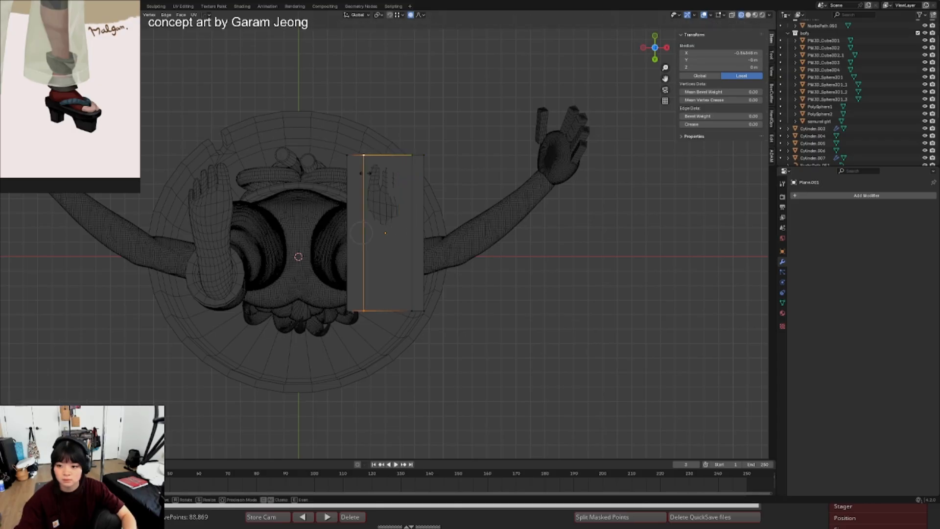
left_click(366, 174)
- Slide the two toe-end corner vertices back to bevel the outline, and slide the outer lengthwise loop slightly inward
scroll(657, 228, "up", 4)
middle_click_drag(370, 202, 390, 200, "shift")
left_click(367, 155)
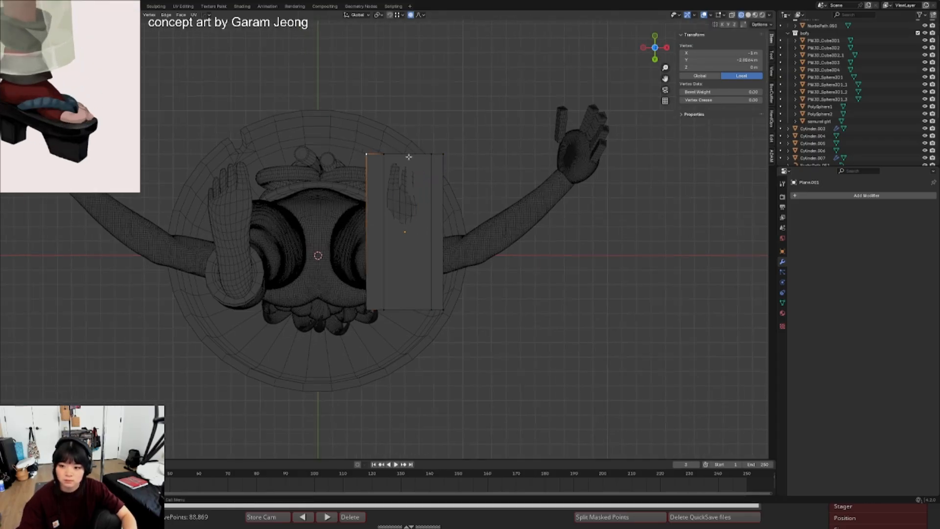
left_click(443, 163, "alt")
key("g")
key("g")
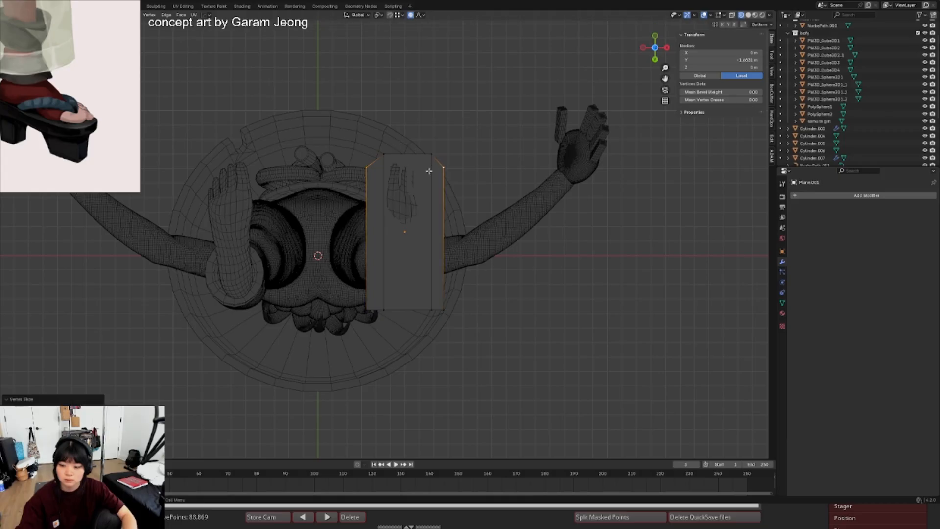
left_click(426, 171)
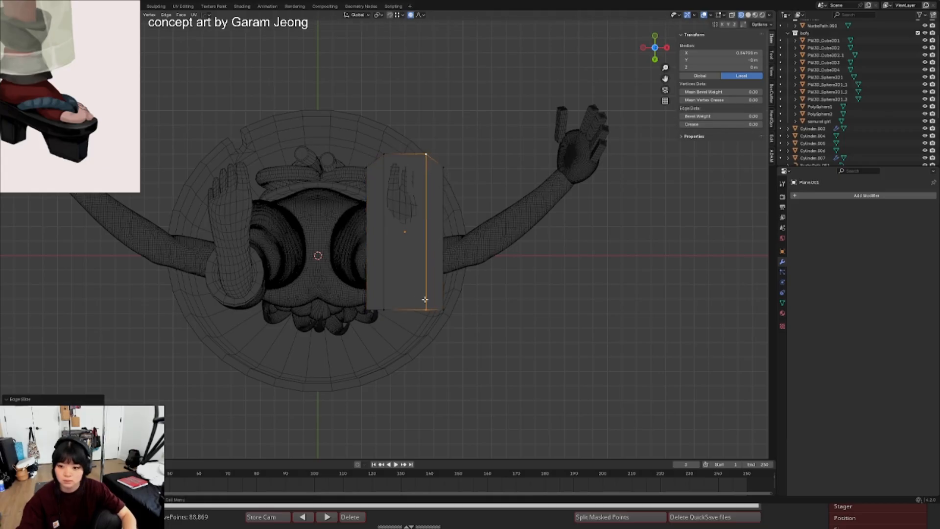
- Slide the two heel-end corner vertices forward to bevel the back of the sole
left_click(365, 310)
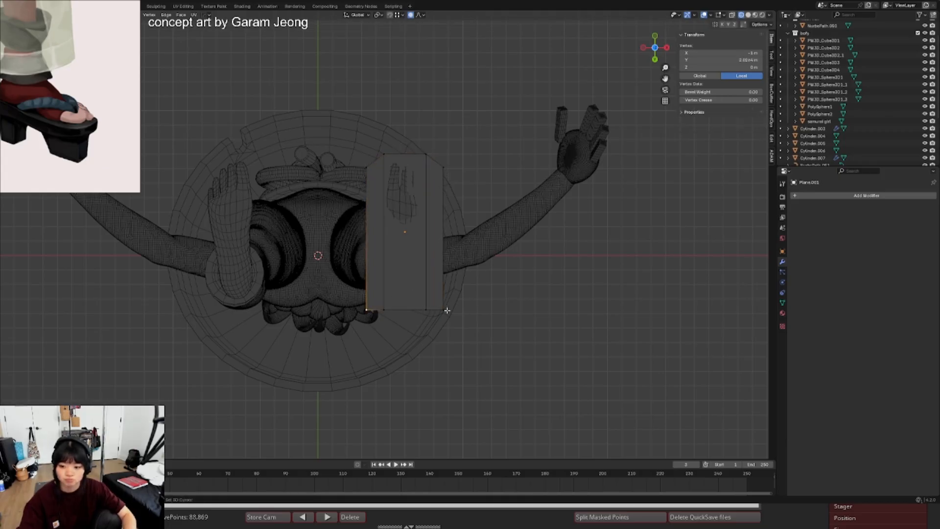
left_click(446, 310, "shift")
key("g")
key("g")
left_click(448, 298)
- Scale the four heel-end vertices to about 0.9 with proportional editing to narrow the heel
left_click(386, 310, "shift")
left_click(426, 310, "shift")
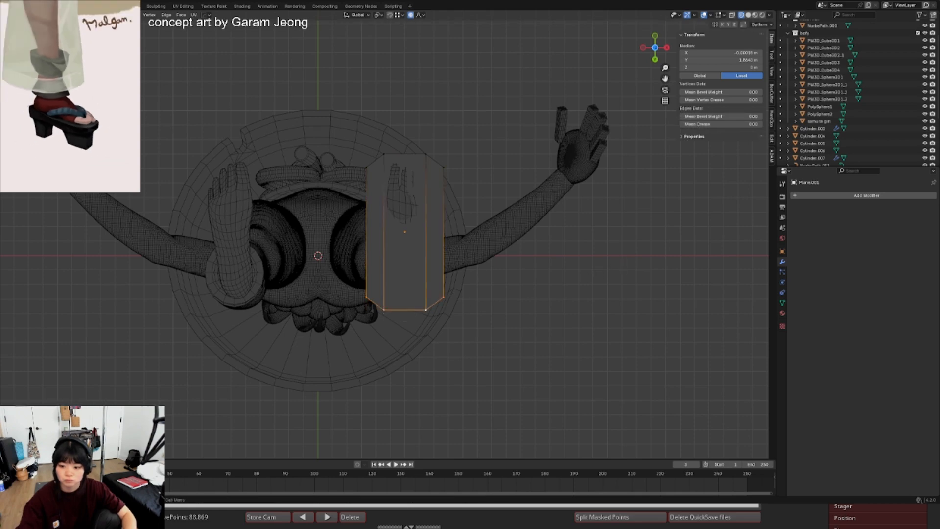
middle_click_drag(463, 283, 460, 276, "shift")
key("s")
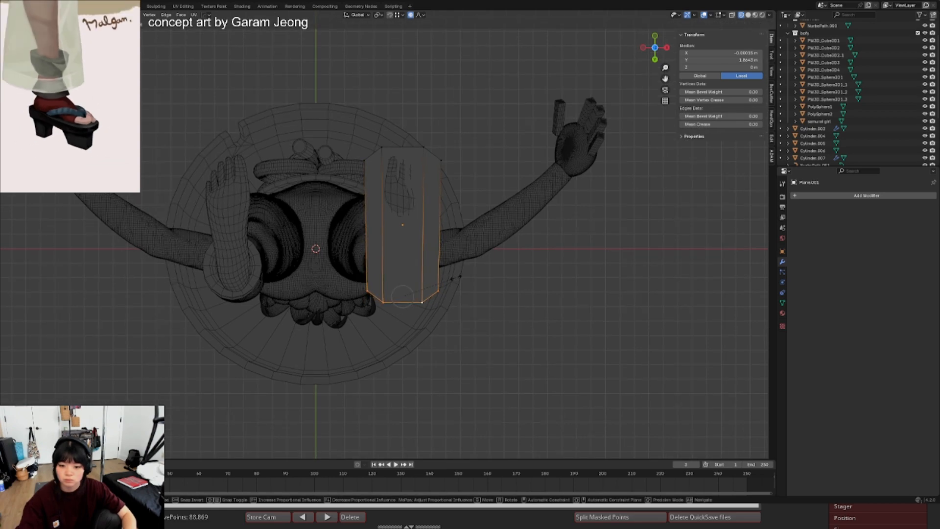
left_click(454, 276)
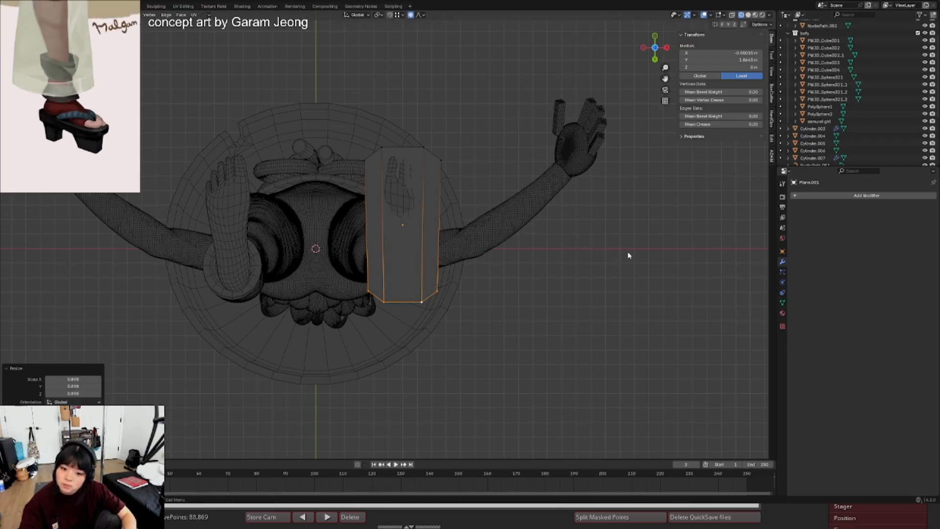
- Add two crosswise loop cuts to the sole and slide the rear one towards the heel
middle_click_drag(438, 219, 439, 226, "shift")
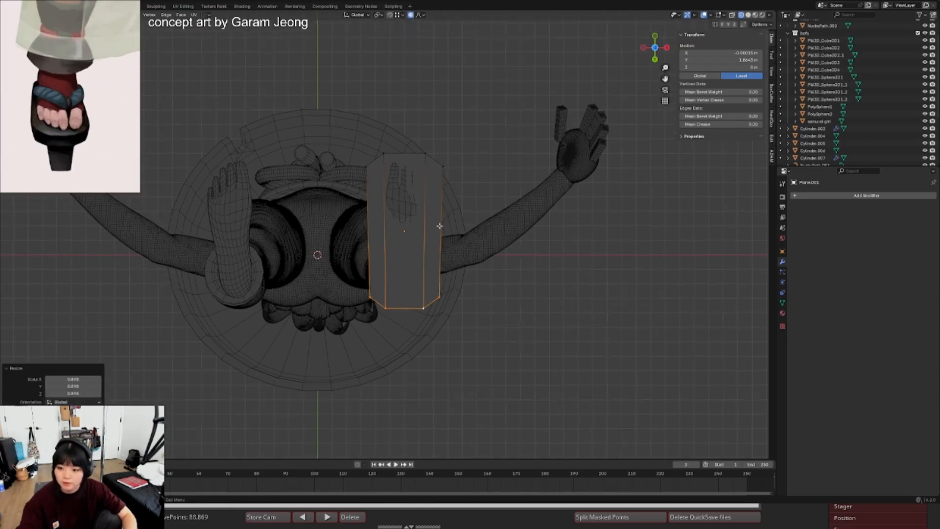
key("ctrl+r")
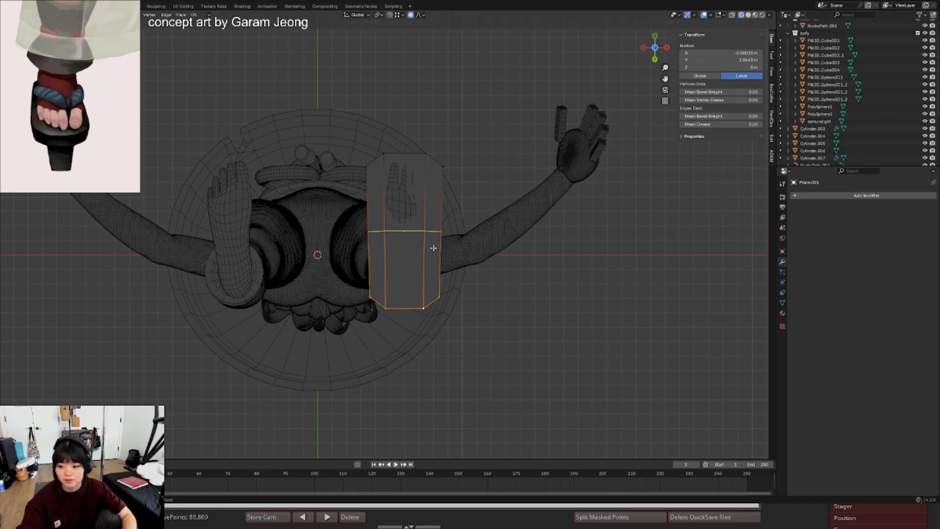
scroll(432, 248, "up", 1)
left_click(432, 247)
left_click(433, 247)
left_click(406, 256, "alt")
key("g")
key("g")
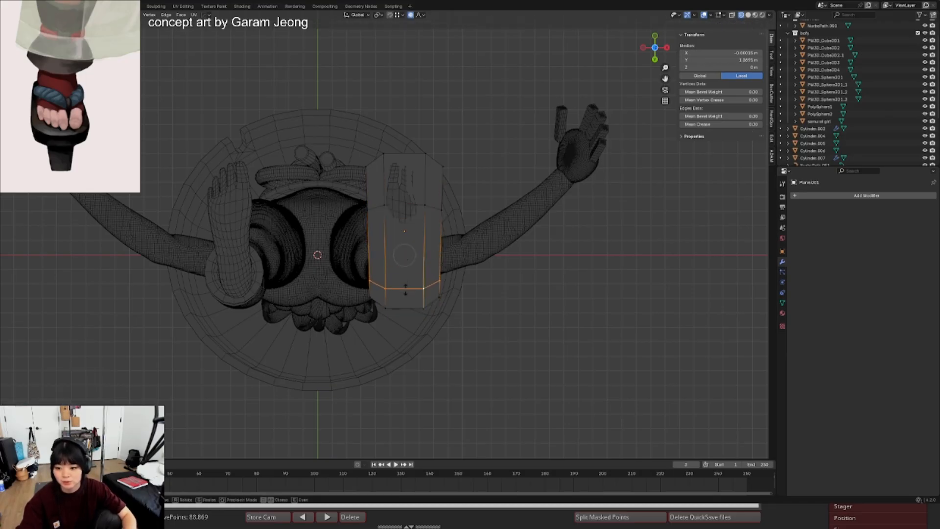
left_click(406, 289)
- Slide the rear loop's two inner vertices forward to straighten it, and widen the loop by a factor of about 1.056
left_click(386, 288)
left_click(421, 288, "shift")
key("g")
key("g")
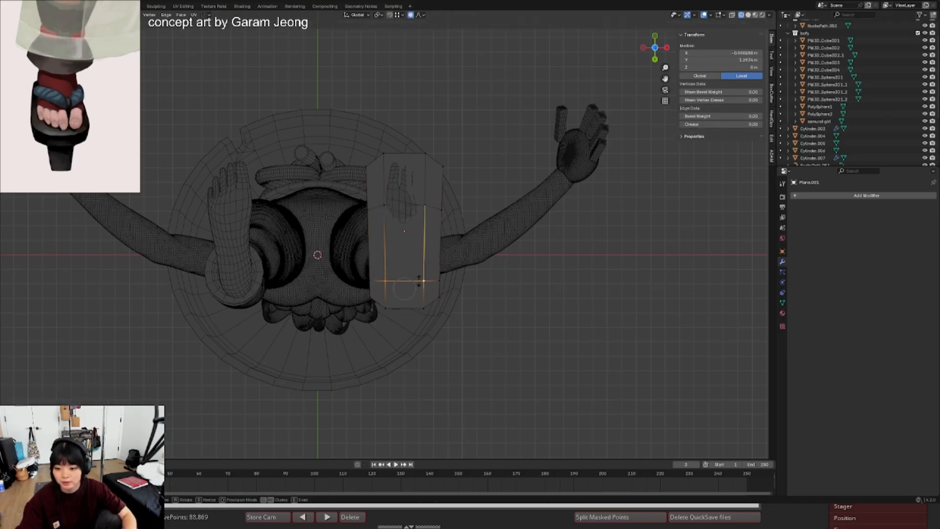
key("s")
left_click(474, 274)
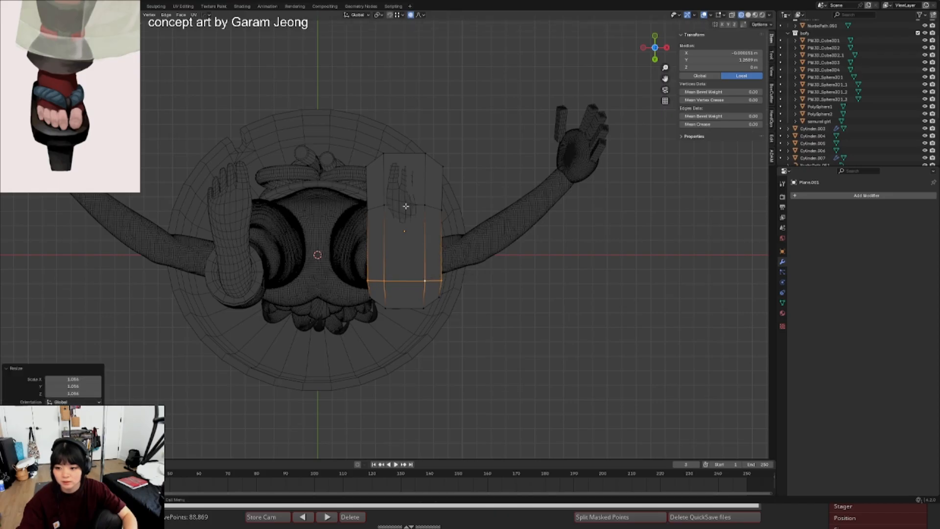
- Slide the front crosswise edge loop towards the toe end of the sole
left_click(406, 206, "alt")
key("g")
key("g")
left_click(406, 170)
key("alt+a")
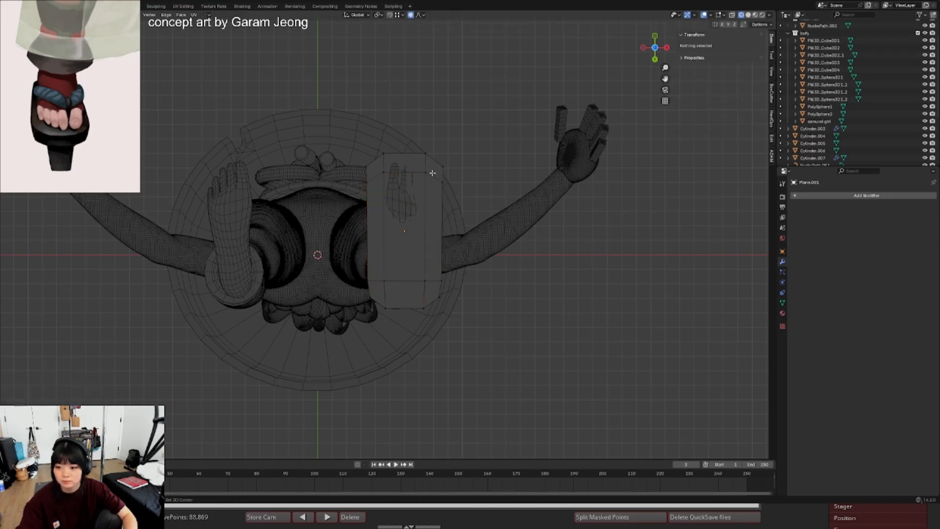
- Slide the front loop's two inner vertices back to straighten it, and widen the loop by a factor of about 1.044
left_click(426, 172)
left_click(382, 173, "shift")
key("g")
key("g")
left_click(404, 175)
left_click(416, 180, "alt")
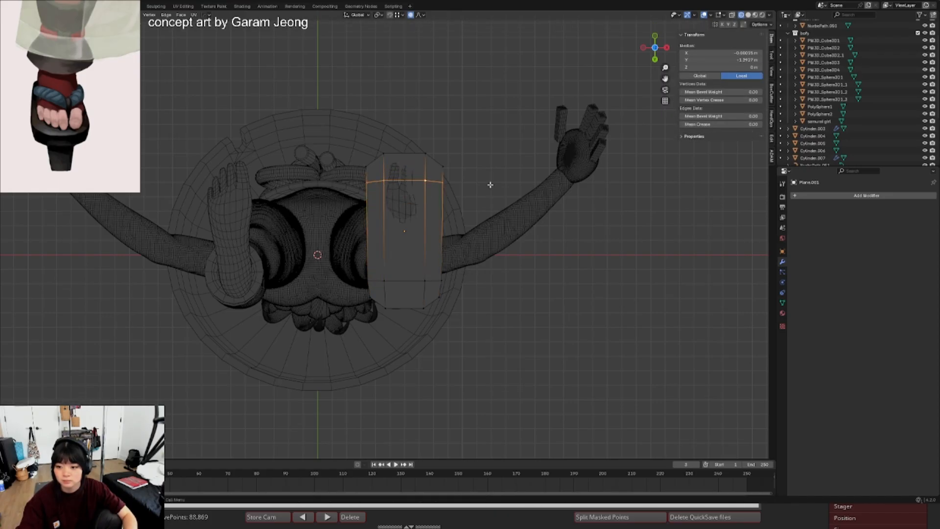
key("s")
left_click(503, 186)
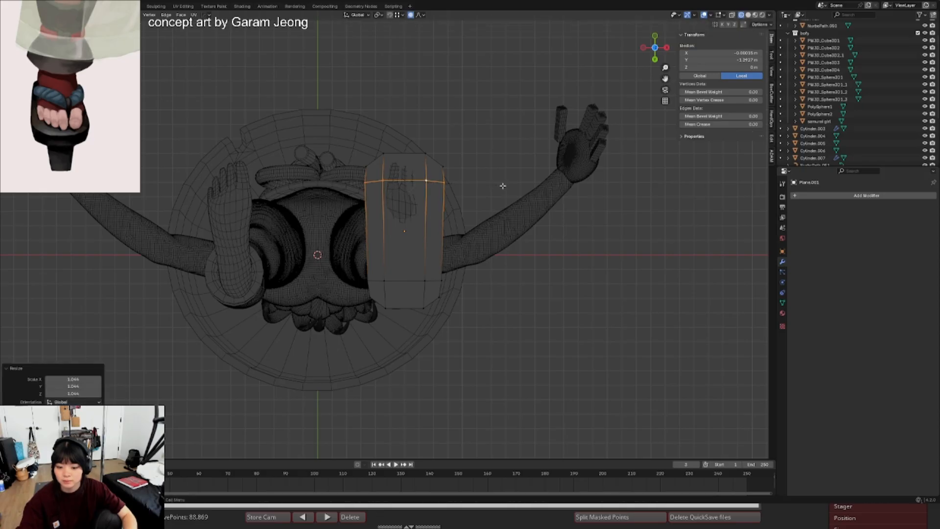
- Scale the two inner vertices of the sole's toe edge, and separately its two outer corner vertices, to refine the toe outline
left_click(384, 155)
left_click(425, 156, "shift")
key("s")
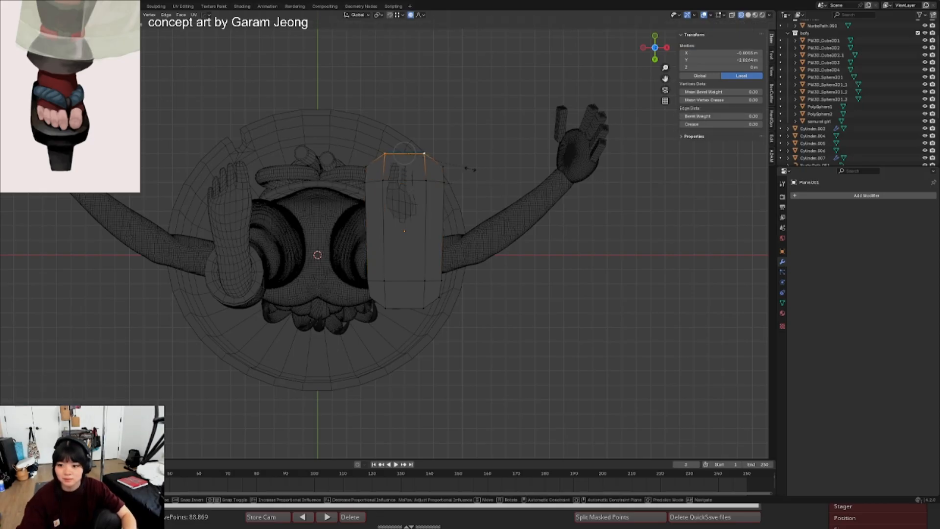
left_click(445, 171)
left_click(370, 170)
key("s")
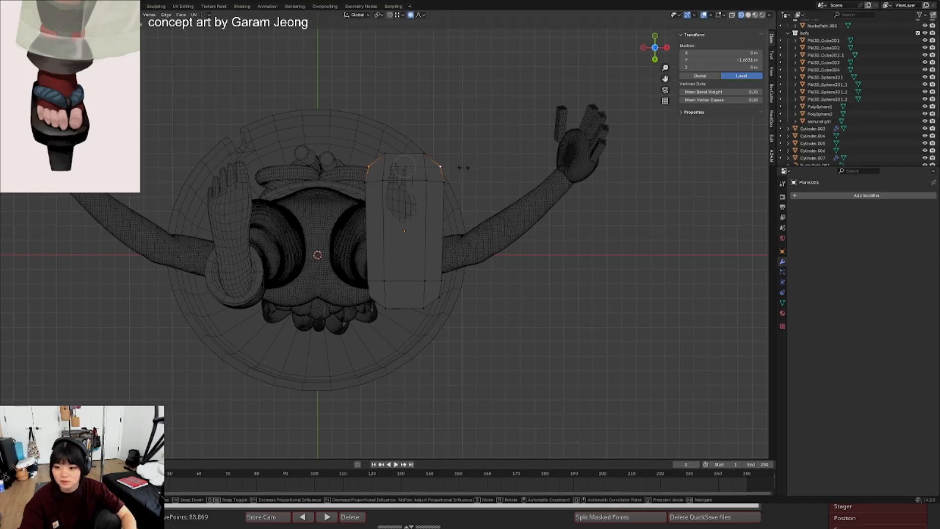
left_click(461, 171)
- Scale the entire sole along the X axis to make it narrower around the foot
key("Tab")
middle_click_drag(459, 175, 447, 323)
scroll(431, 293, "up", 3)
key("Tab")
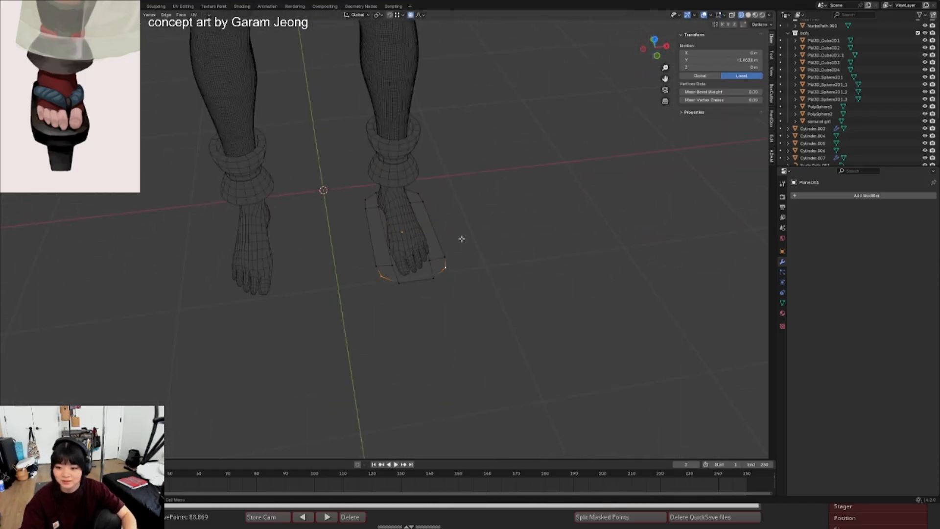
key("a")
key("s")
key("y")
key("x")
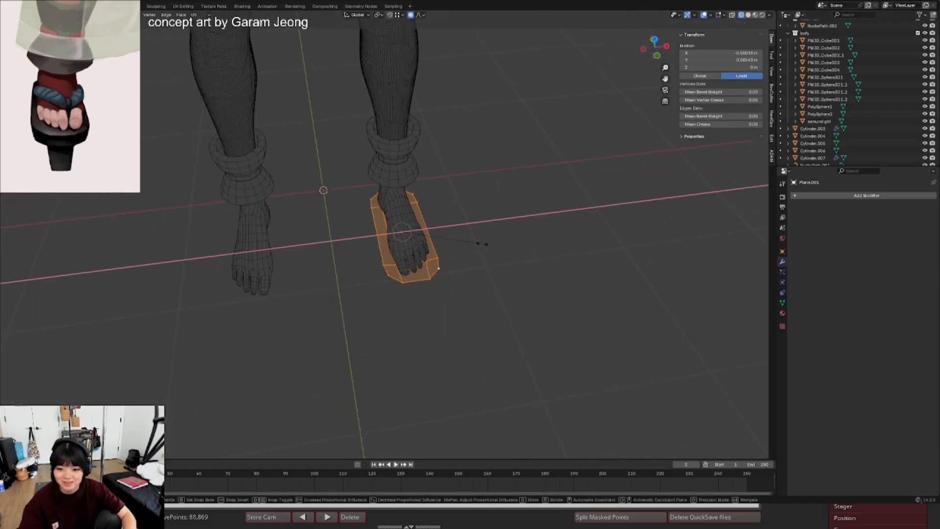
left_click(484, 243)
- Narrow only the toe section of the sole by scaling it along the X axis
key("s")
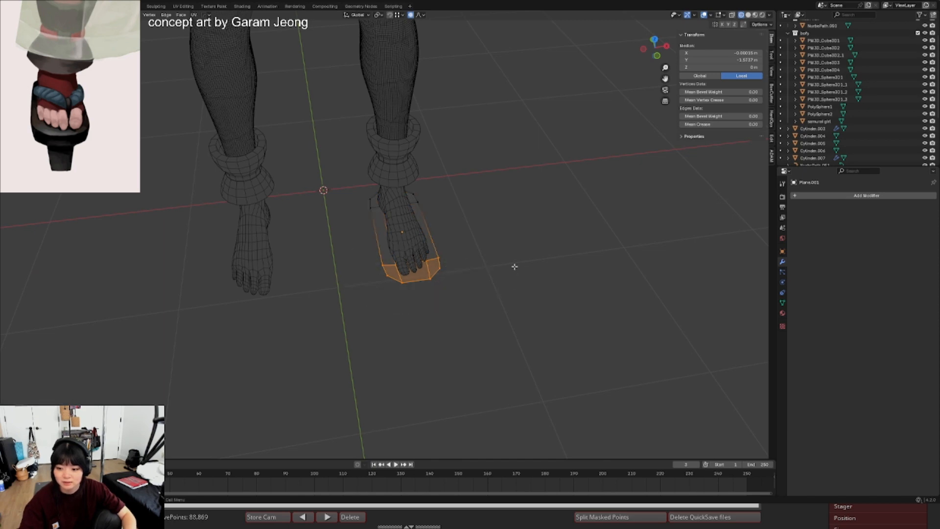
key("y")
key("x")
left_click(479, 267)
- Extrude the flat sole about 0.134 m downward along Z to give it thickness, and save the file
key("KP_1")
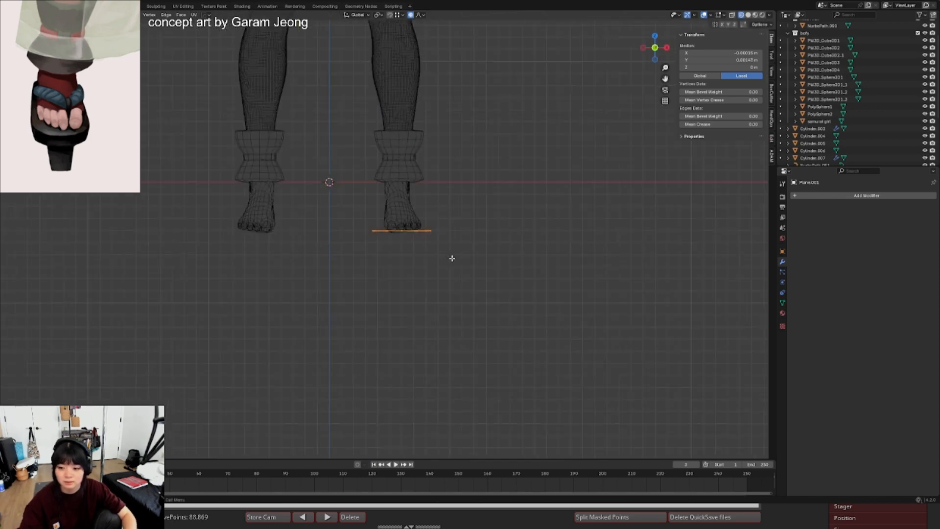
key("g")
key("z")
left_click(456, 275)
key("z")
left_click(457, 313)
mouse_move(414, 261)
middle_mouse_down()
mouse_move(451, 277)
mouse_move(424, 277)
middle_mouse_up()
key("Tab")
key("shift+alt+z")
scroll(419, 264, "down", 4)
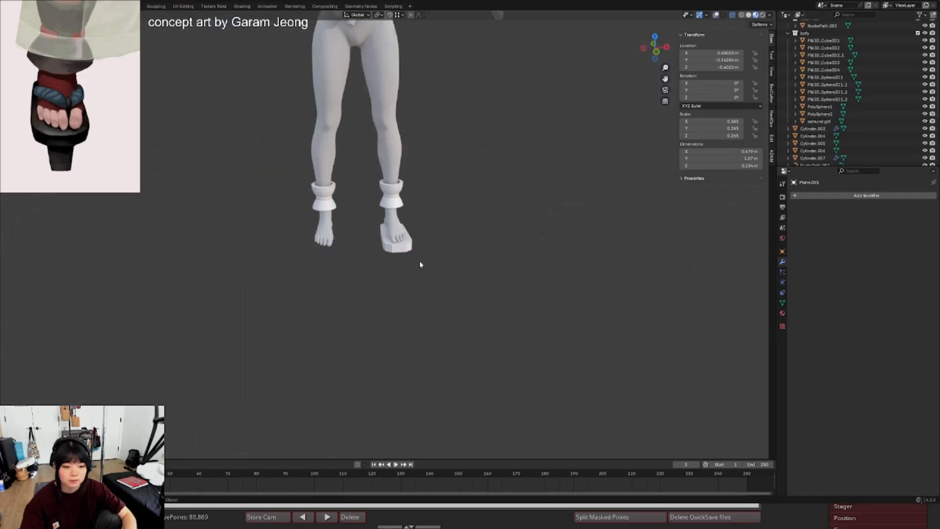
key("ctrl+s")
- Copy the ankle cuff's modifiers to the sole so that it is mirrored onto the other foot
scroll(421, 265, "down", 3)
scroll(419, 268, "up", 3)
middle_click_drag(420, 268, 424, 262)
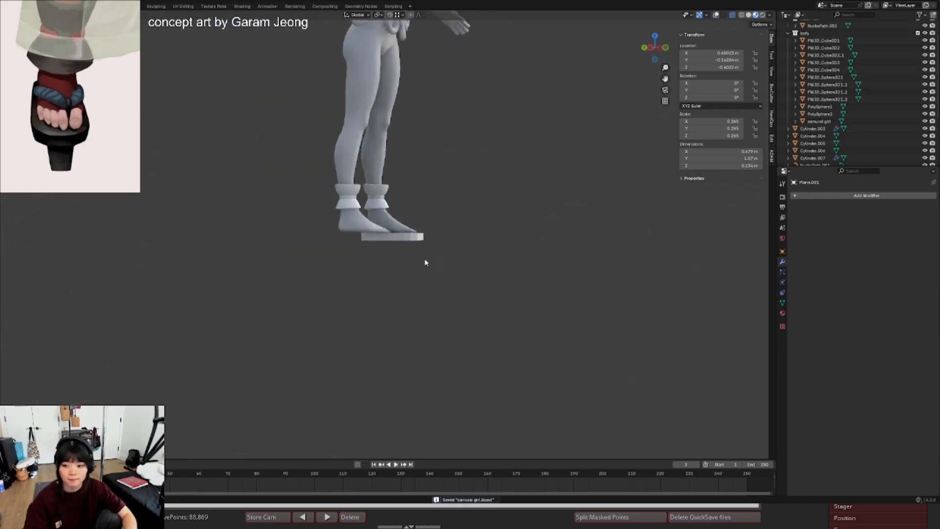
key("KP_1")
key("shift+alt+z")
left_click(394, 201, "shift")
key("ctrl+l")
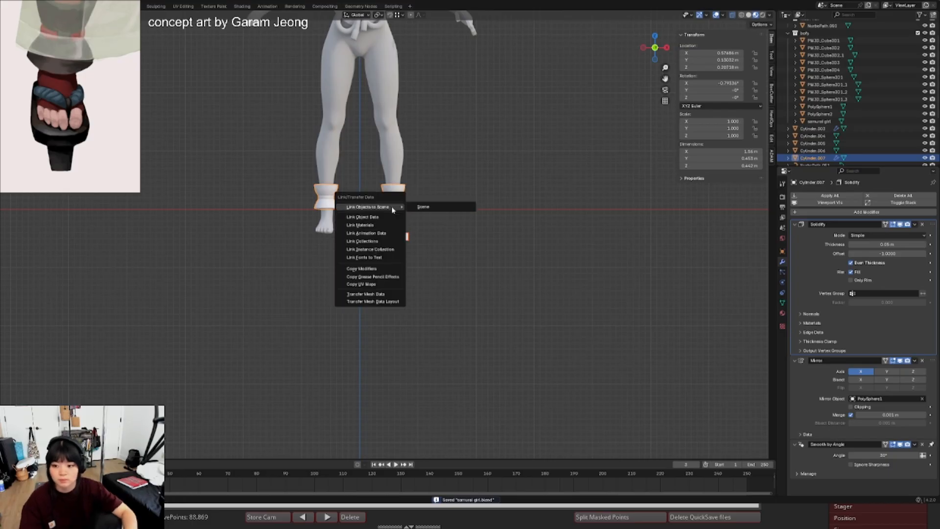
left_click(383, 272)
middle_click_drag(383, 273, 378, 289)
scroll(385, 273, "up", 4)
key("shift+alt+z")
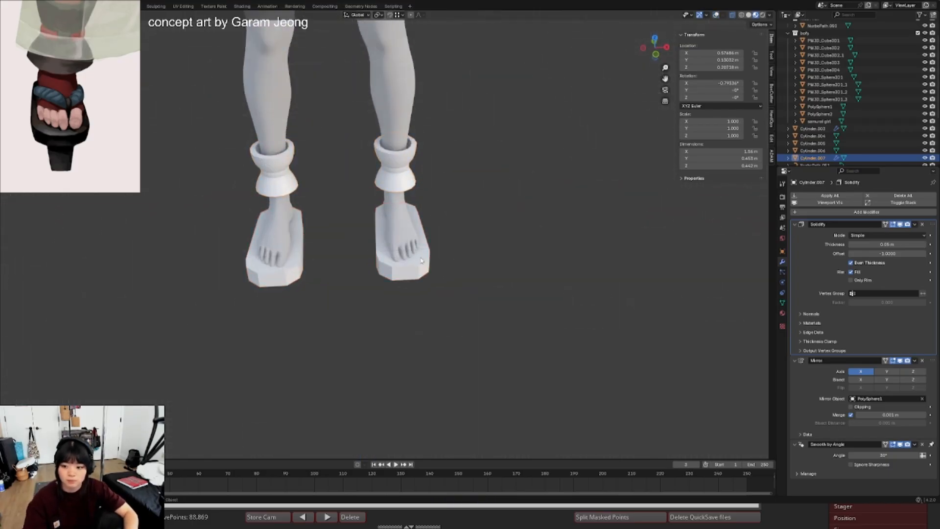
- Narrow the heel end of the sole along X with an enlarged proportional editing radius
left_click(412, 260)
middle_click_drag(411, 260, 441, 235)
key("shift+alt+z")
key("Tab")
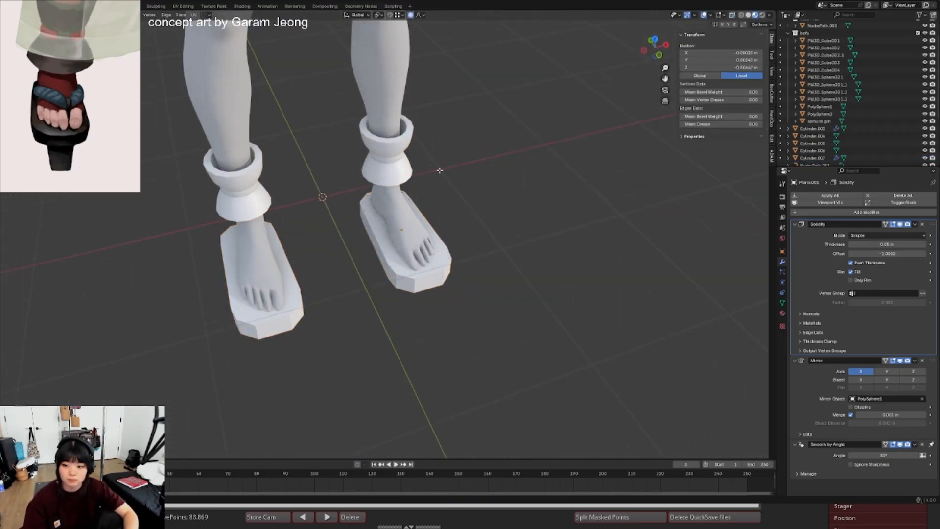
left_click_drag(315, 209, 483, 186)
key("s")
key("y")
key("x")
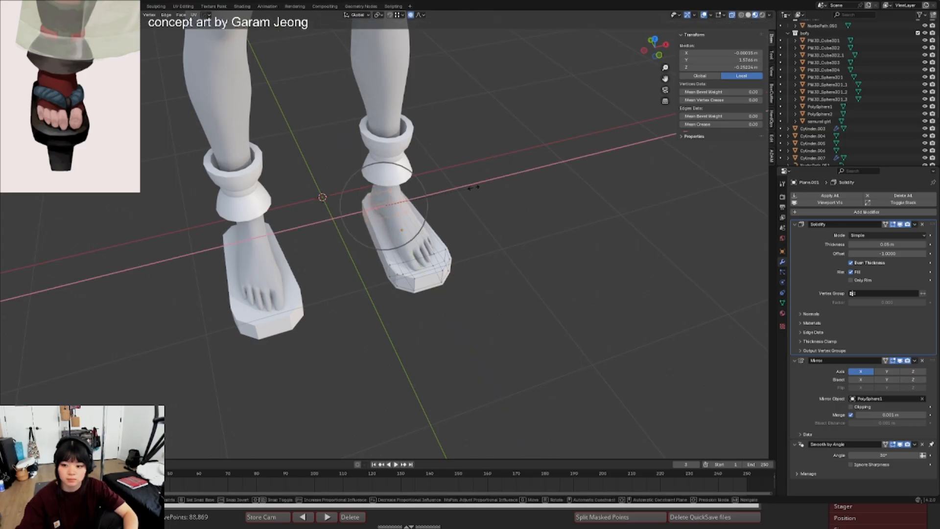
scroll(471, 186, "down", 8)
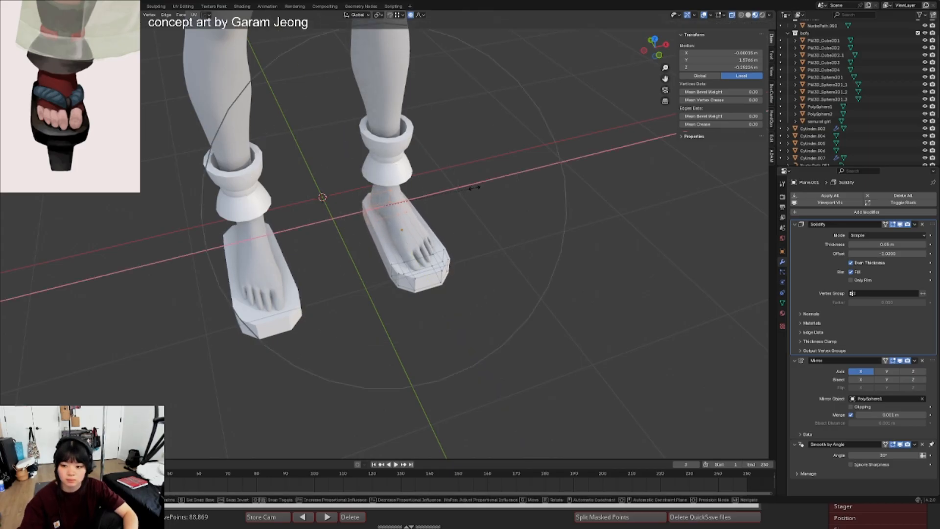
left_click(473, 189)
- Examine the tapered soles from several angles and compare them with the concept art's footwear
key("Tab")
scroll(475, 191, "down", 6)
key("alt+shift+z")
mouse_move(482, 226)
middle_mouse_down()
mouse_move(480, 201)
mouse_move(495, 231)
middle_mouse_up()
scroll(495, 230, "down", 5)
scroll(634, 228, "down", 3)
middle_click_drag(674, 228, 627, 244)
scroll(627, 244, "up", 3)
scroll(388, 235, "up", 8)
scroll(424, 234, "up", 7)
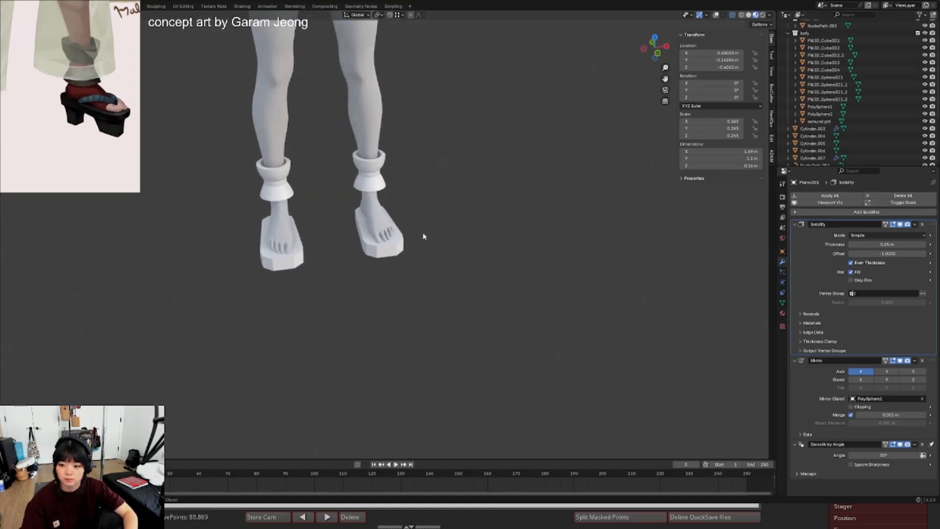
- Scale the whole sole slightly narrower along the X axis
key("Tab")
key("alt+shift+z")
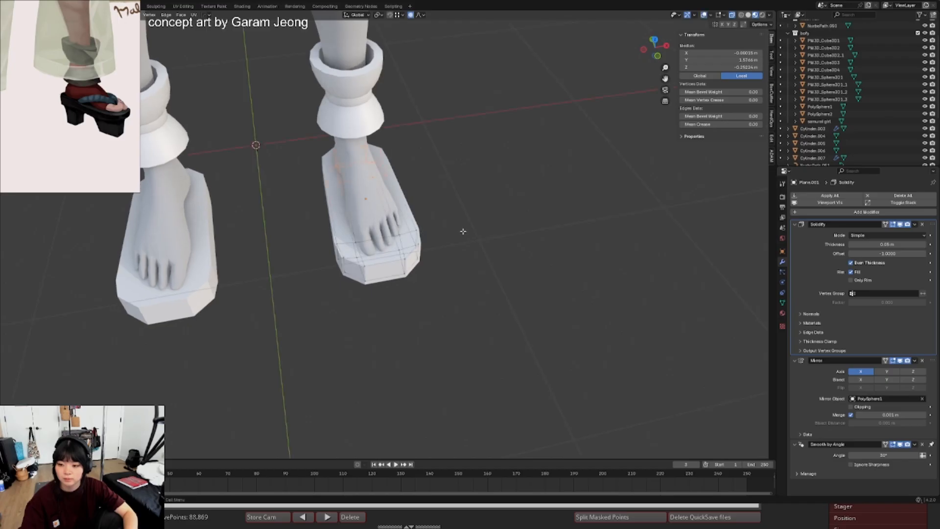
key("g")
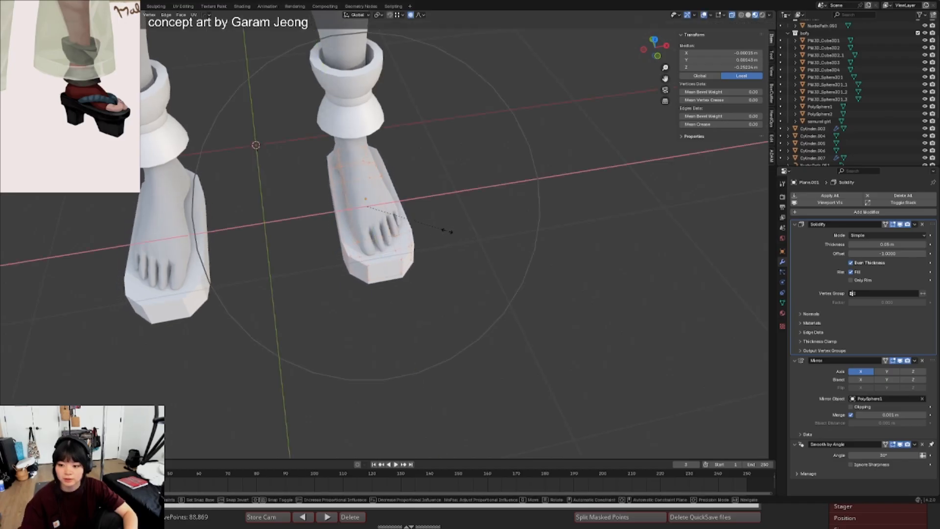
scroll(447, 231, "up", 2)
left_click(447, 232)
key("Tab")
scroll(397, 233, "down", 6)
key("alt+shift+z")
scroll(397, 233, "up", 6)
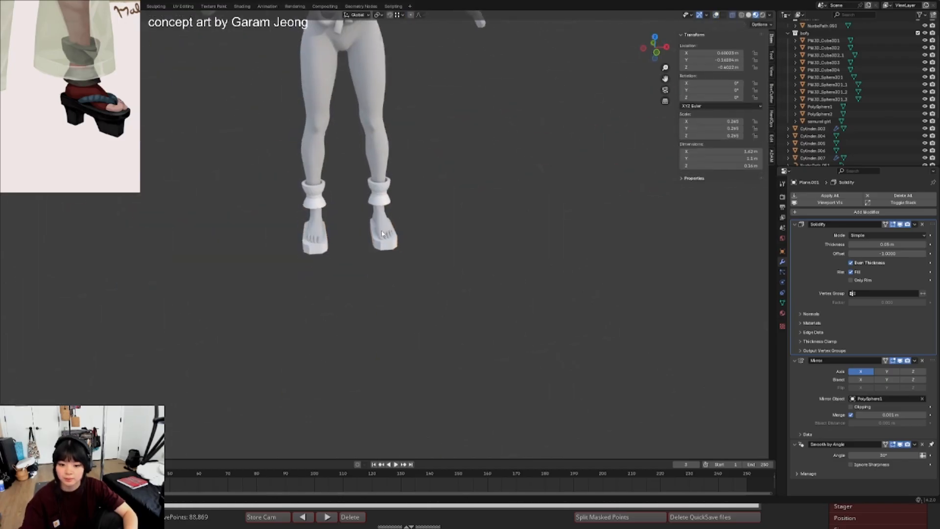
- Move the sole's toe edge along Y towards the heel from the bottom view to shorten the toe
key("ctrl+KP_7")
key("alt+shift+z")
scroll(405, 177, "up", 2)
key("Tab")
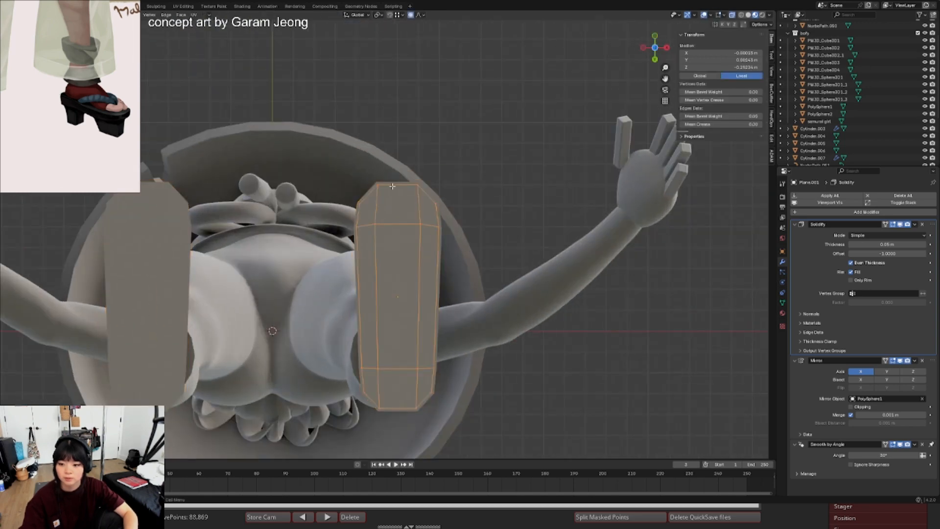
left_click_drag(357, 164, 432, 200)
key("g")
key("y")
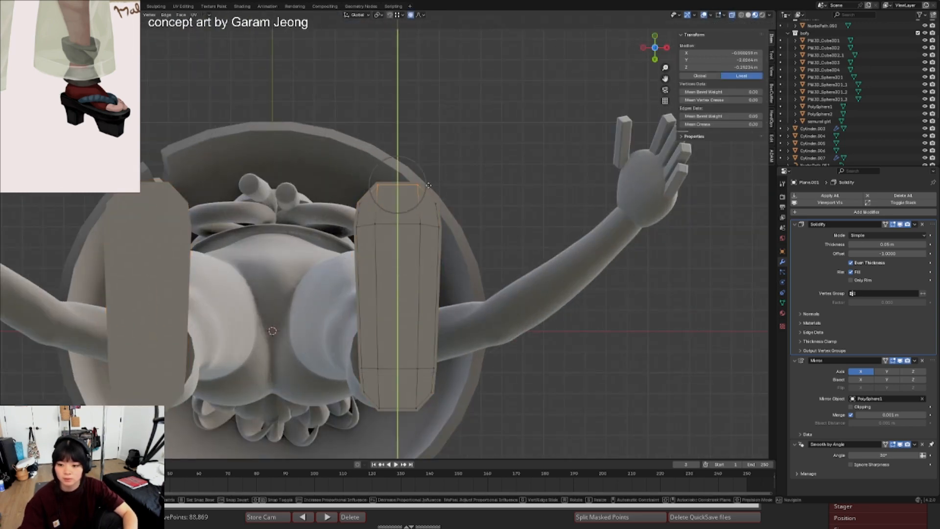
left_click(440, 192)
- Scale the toe's outer corner vertices along X by a factor of 0.946
left_click_drag(333, 193, 449, 211)
key("s")
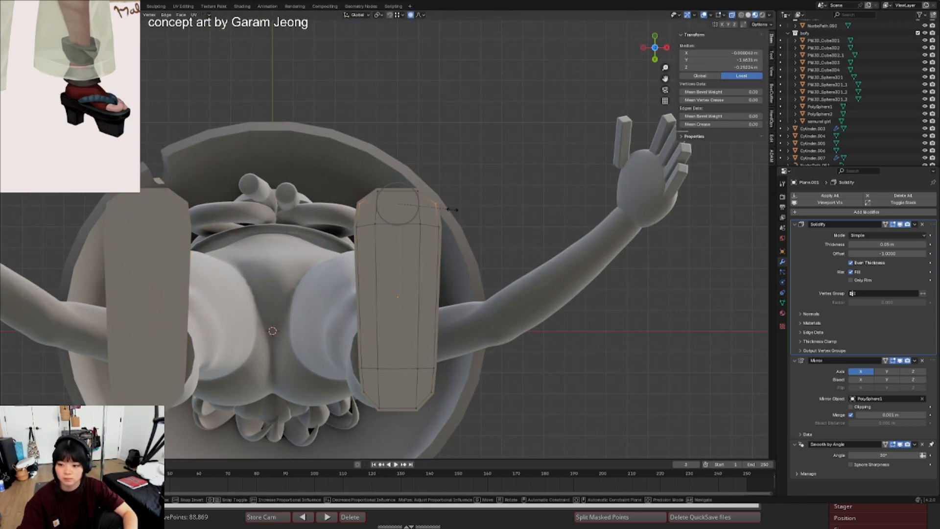
key("y")
key("x")
left_click(452, 209)
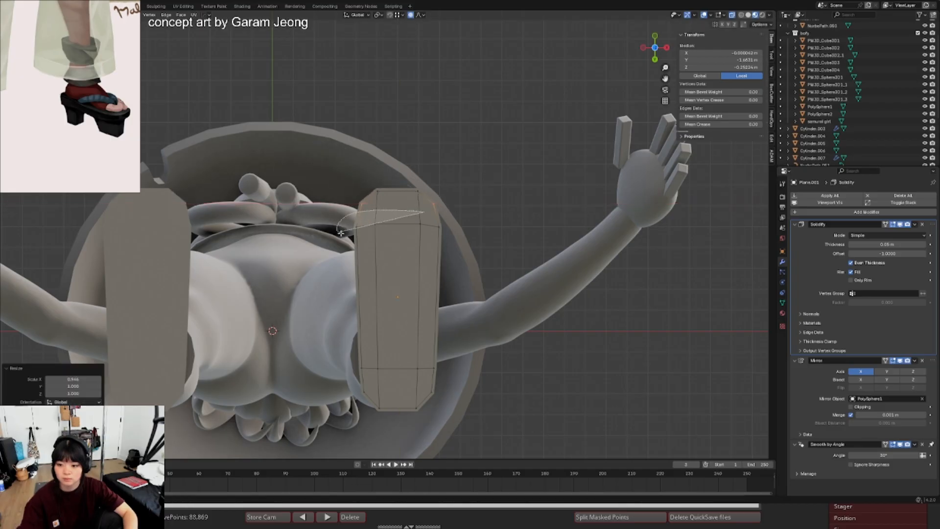
- Move the sole's front crosswise loop along Y towards the toe with proportional editing, and save the file
key("g")
key("y")
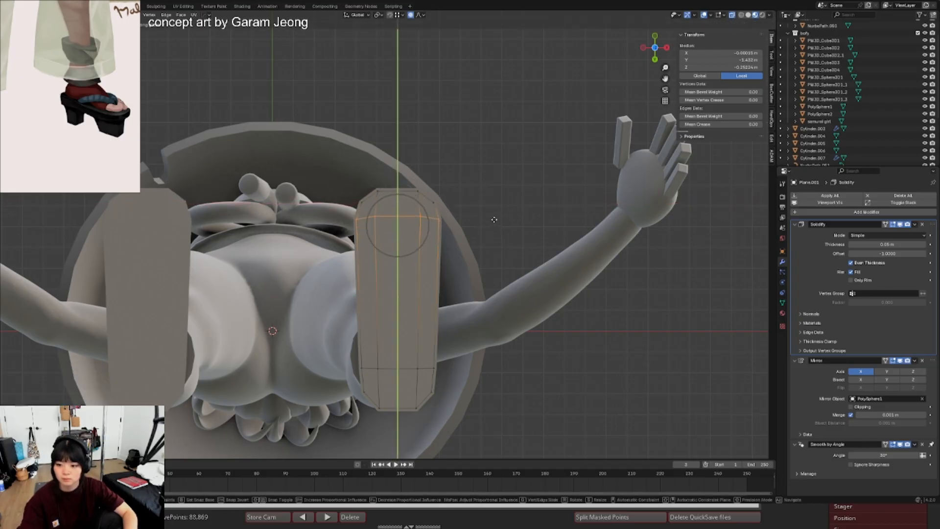
scroll(494, 220, "up", 3)
scroll(494, 218, "down", 2)
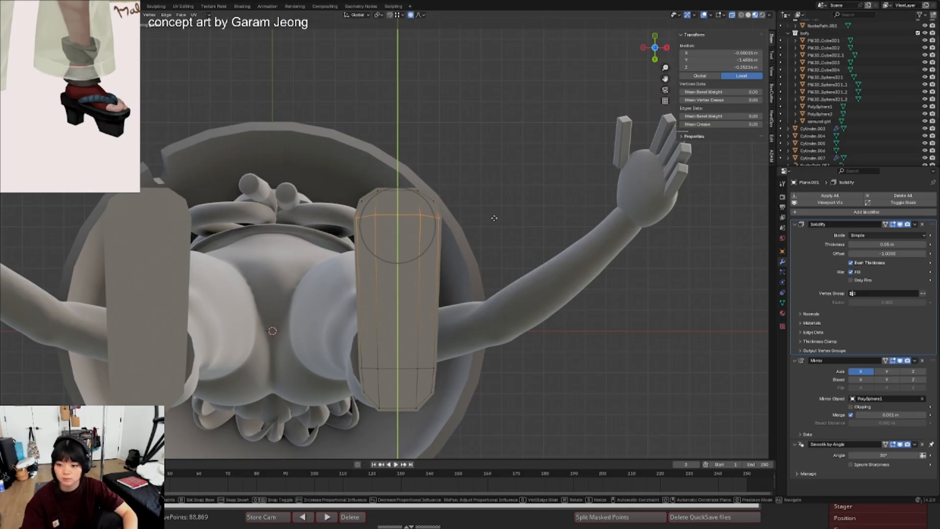
left_click(494, 218)
key("Tab")
scroll(429, 354, "down", 3)
key("shift+alt+z")
middle_click_drag(429, 352, 470, 212)
key("ctrl+s")
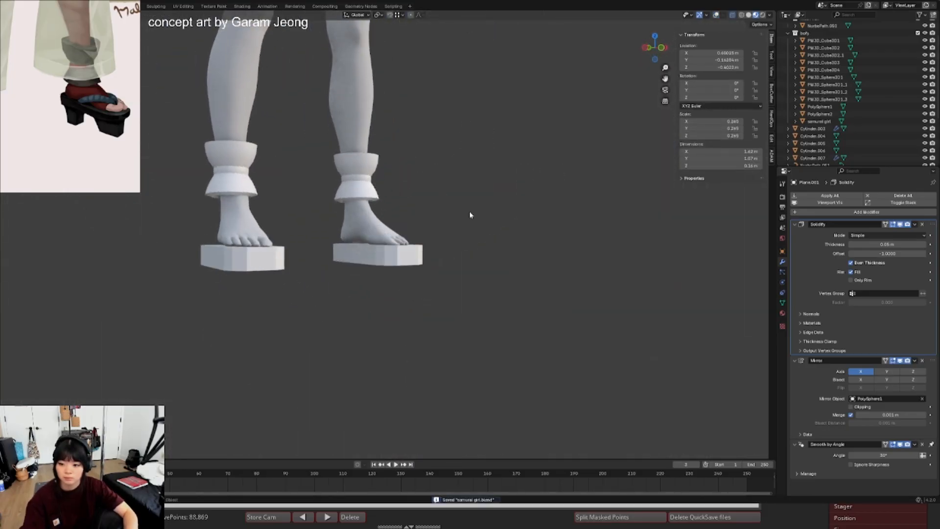
- Flatten the sole by scaling it along Z by 0.745, and shift it vertically to sit under the foot
key("shift+alt+z")
key("Tab")
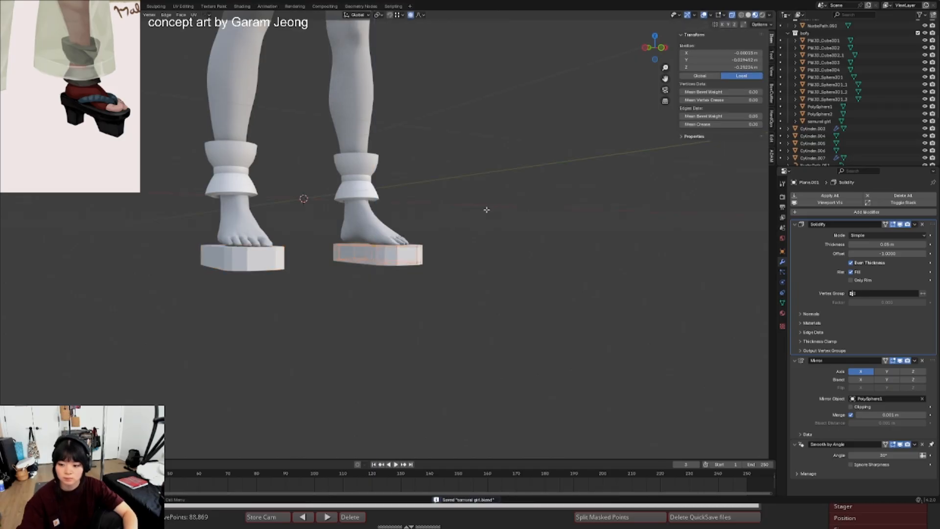
key("s")
key("z")
left_click(461, 219)
key("g")
key("z")
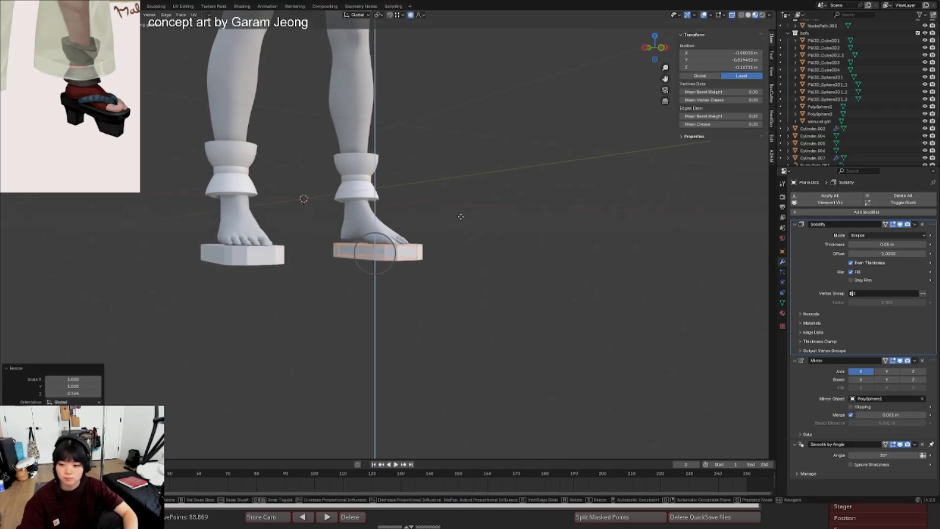
left_click(457, 219)
- Move part of the sole's vertices along Z to fine-tune its thickness, and save the file
middle_click_drag(457, 218, 429, 255)
left_click_drag(437, 254, 504, 280)
scroll(463, 231, "up", 3)
key("g")
key("z")
left_click(464, 227)
key("Tab")
middle_click_drag(463, 228, 413, 253)
scroll(441, 254, "down", 4)
key("alt+shift+z")
scroll(410, 247, "up", 3)
key("ctrl+s")
- Add a cube for the sandal's heel block and scale it to about 0.142
key("shift+a")
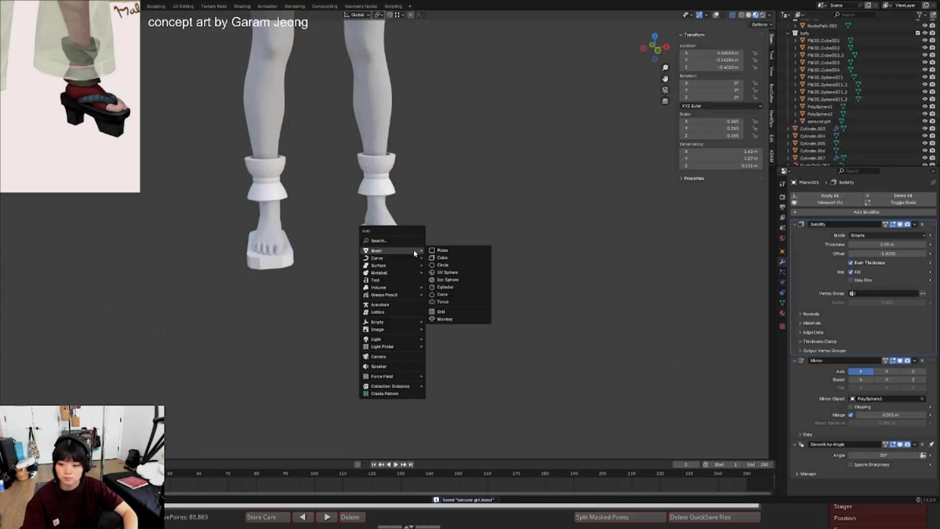
left_click(456, 252)
key("s")
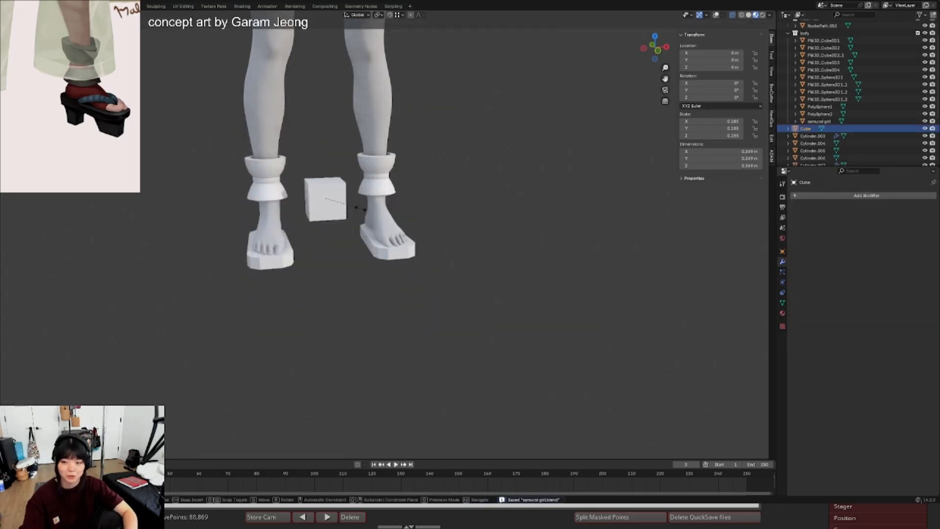
left_click(343, 205)
- Copy the sole's modifiers to the new cube and select only the cube
left_click(380, 244, "shift")
key("ctrl+l")
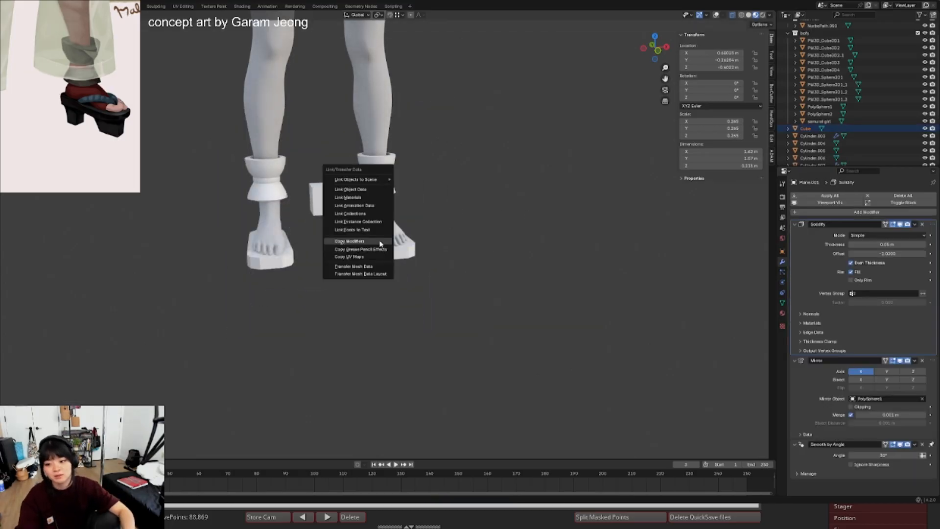
left_click(337, 221)
left_click(334, 211)
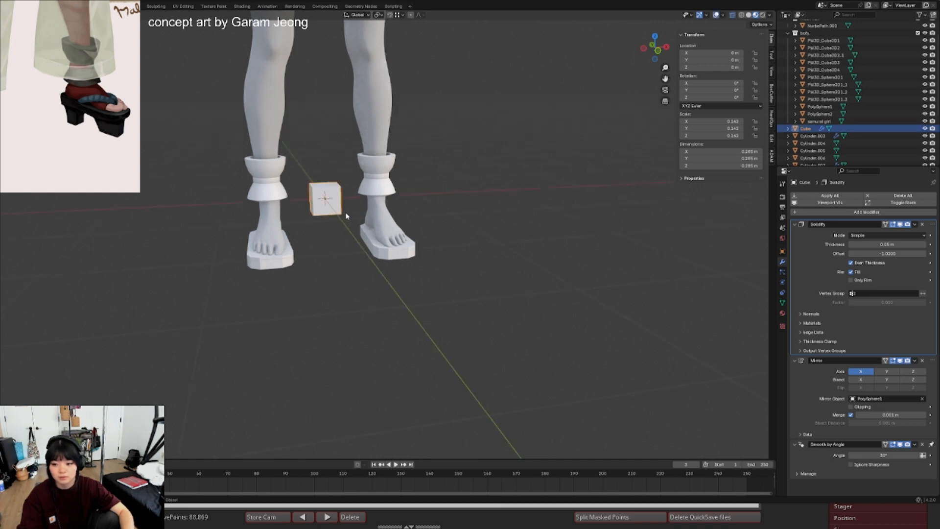
- Move the cube in the front view so it sits beneath the sole
left_click(381, 252, "shift")
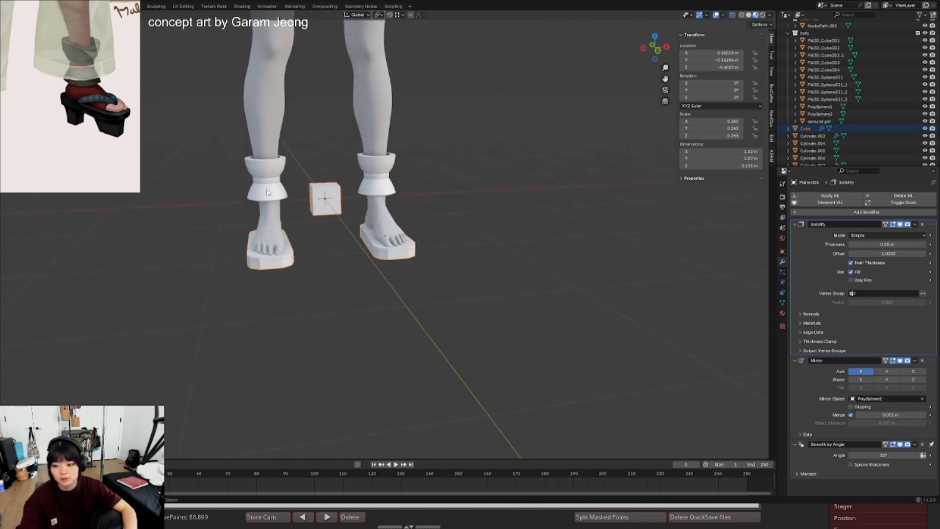
left_click(333, 195, "shift")
key("KP_1")
key("g")
left_click(398, 284)
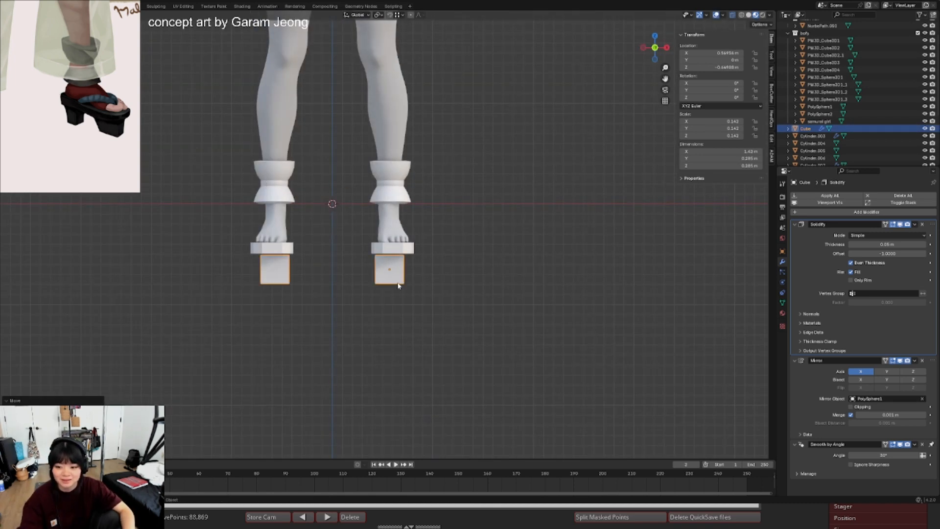
- Scale the cube to about 0.071 and position it under the heel of the sole in front and side views
key("s")
left_click(433, 272)
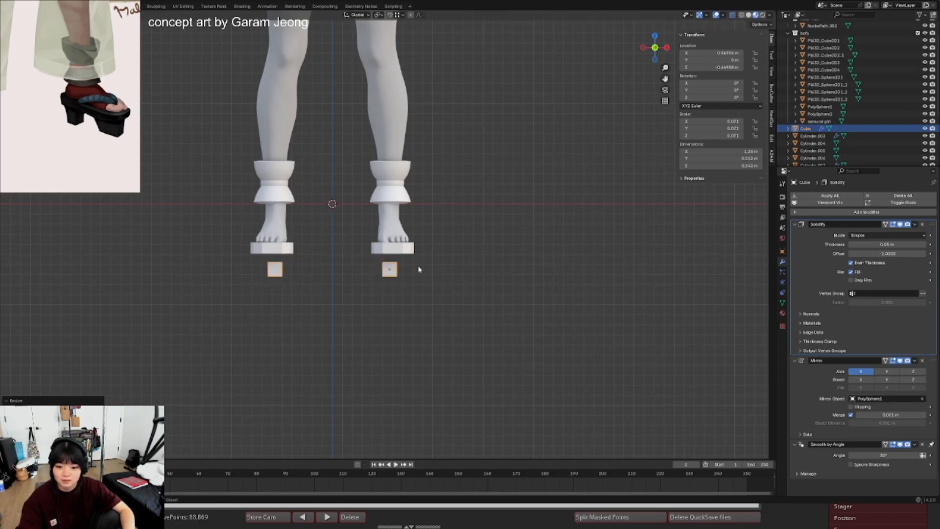
key("g")
left_click(419, 258)
key("KP_3")
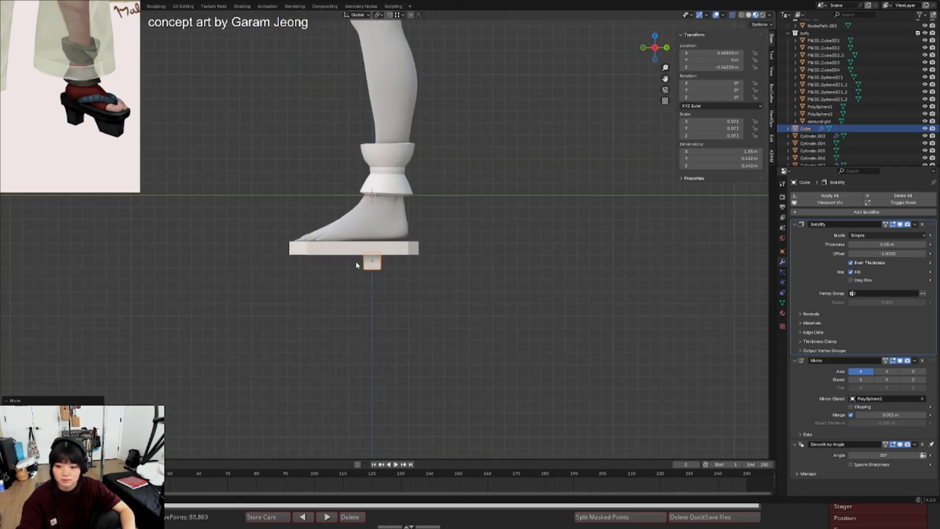
key("g")
left_click(461, 282)
- Raise the top vertices of the heel block along Z until they meet the underside of the sole
key("Tab")
left_click_drag(421, 272, 444, 252)
left_click_drag(423, 253, 417, 269)
middle_click_drag(381, 266, 410, 264)
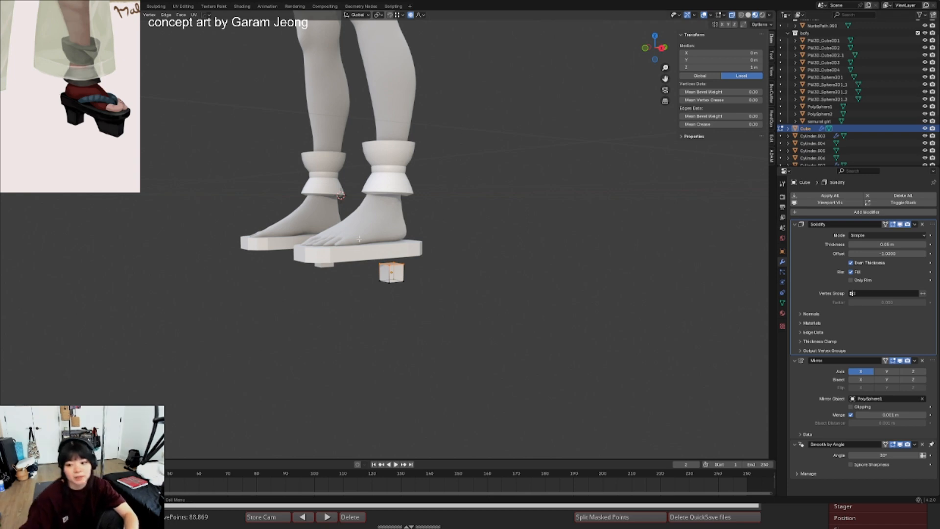
key("KP_1")
key("KP_3")
key("g")
key("z")
left_click(444, 218)
key("Tab")
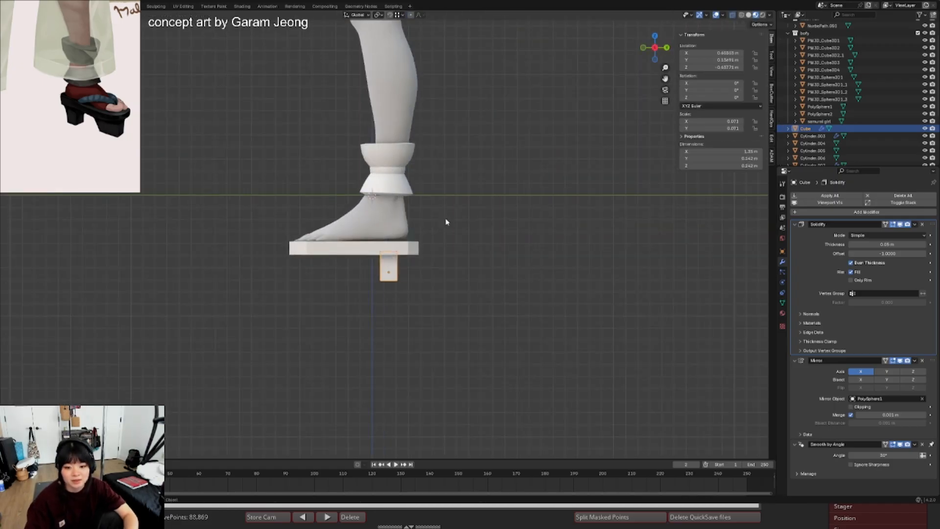
- Scale the heel block to about 0.085 and reposition it against the underside of the sole
key("g")
left_click(448, 226)
key("s")
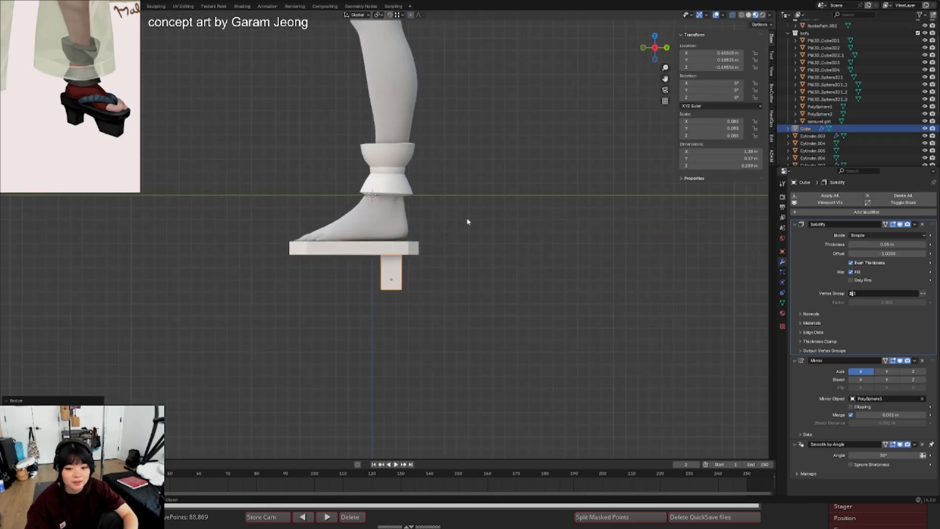
left_click(468, 217)
key("g")
key("z")
left_click(468, 214)
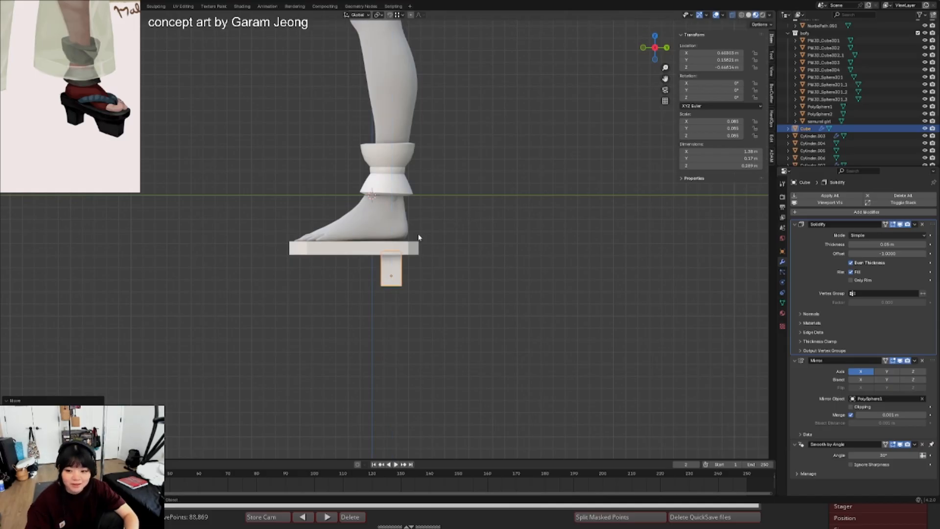
- Rotate the heel block about 1.8° around Z in the bottom view and nudge it into line with the sole
key("KP_1")
key("ctrl+KP_7")
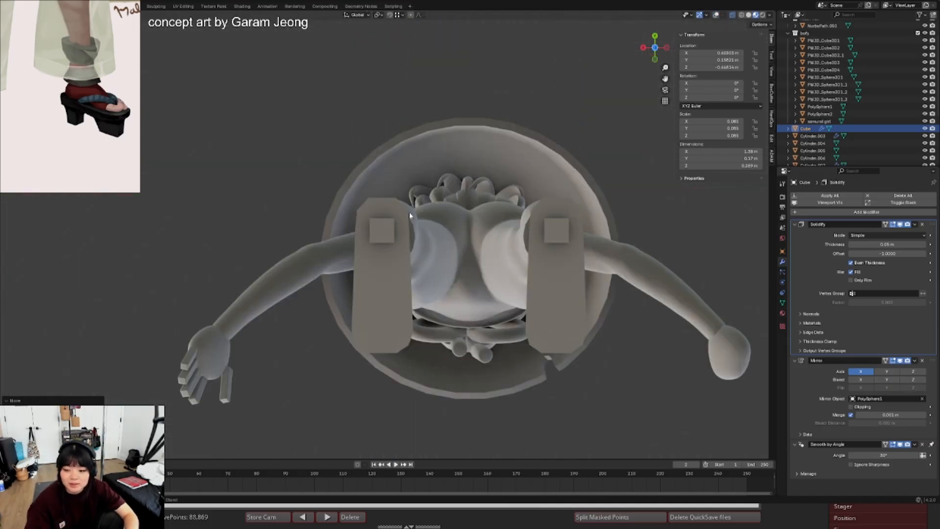
key("r")
key("g")
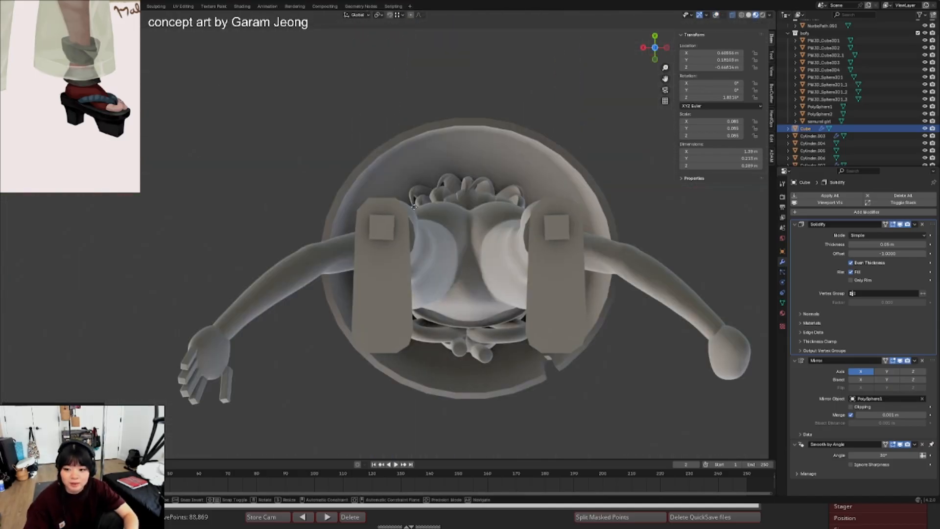
left_click(414, 207)
key("KP_1")
key("KP_3")
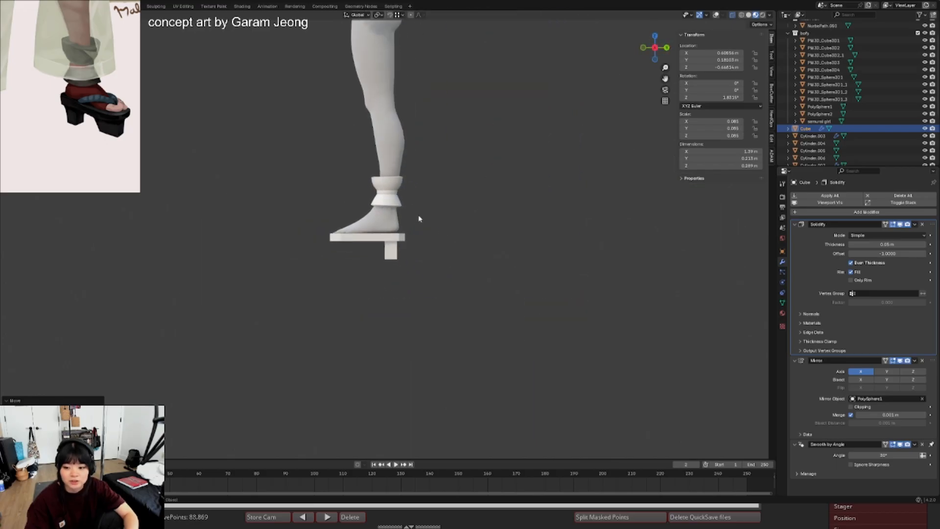
middle_click_drag(419, 219, 431, 175, "shift")
key("alt+d")
right_click(462, 189)
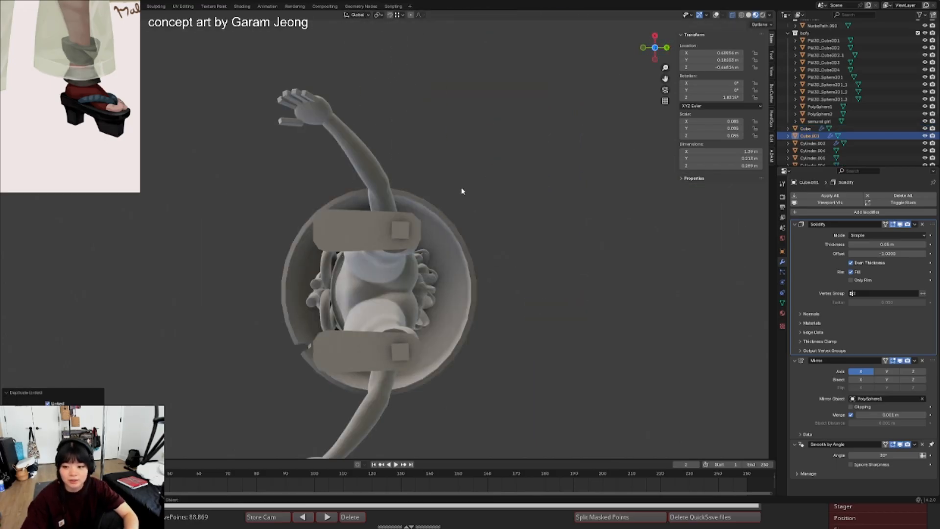
key("Delete")
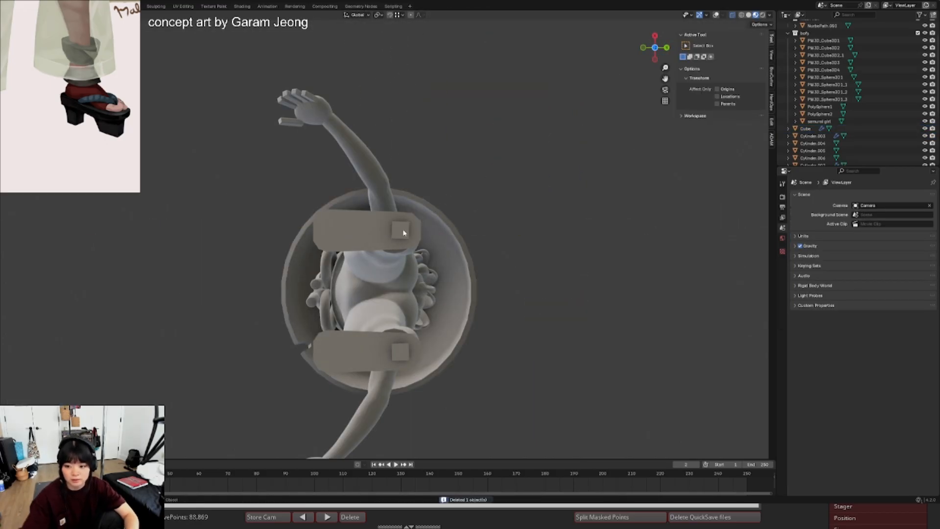
- Duplicate the heel block and move the copy along its local Y axis to beneath the front of the sole
left_click(405, 231)
key("shift+d")
right_click(466, 217)
key("g")
key("y")
key("y")
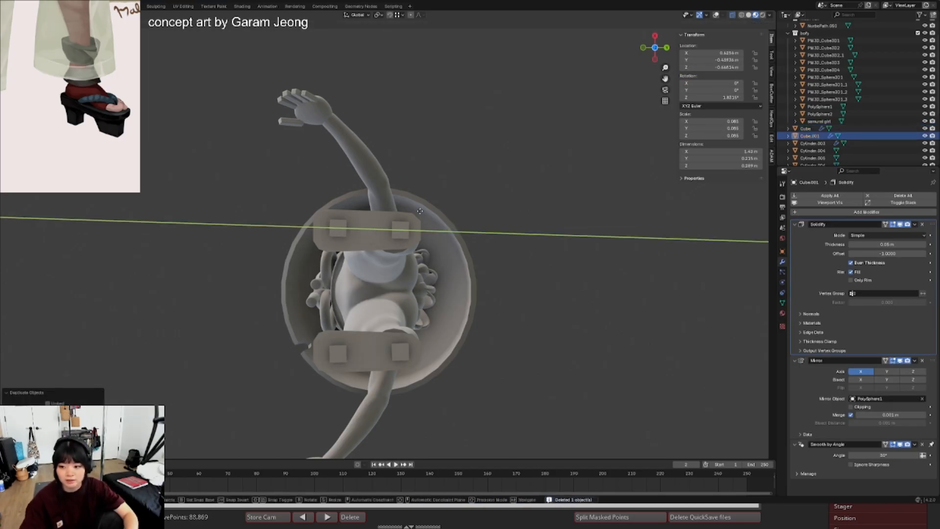
left_click(420, 211)
- Select both blocks, turn them to about 1° around Z and centre them across the sole's width
left_click(421, 216, "shift")
key("r")
key("g")
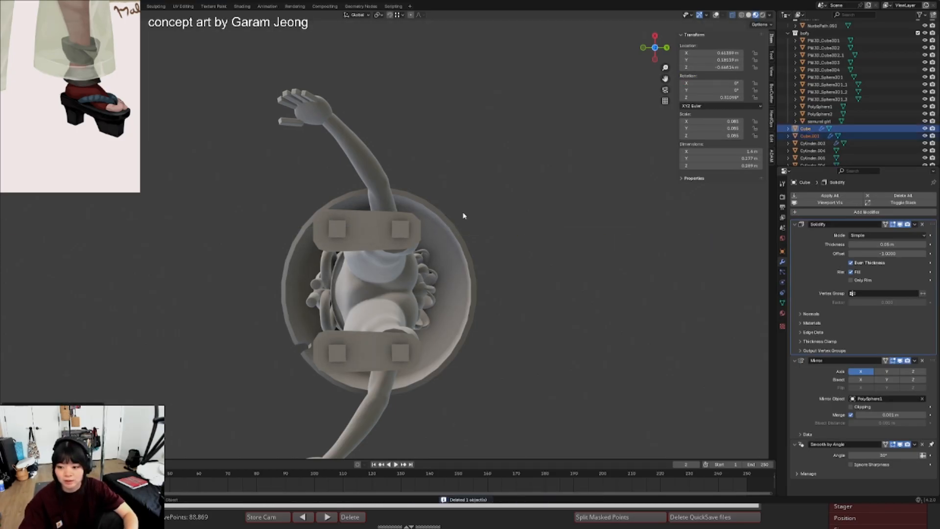
left_click(460, 221)
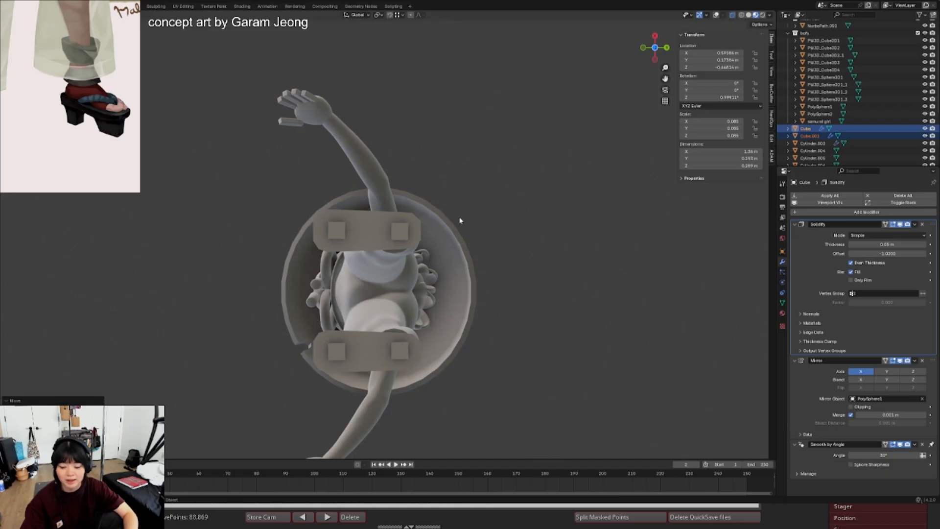
- Stretch the front block's mesh along Y into a rectangle and shift the block along Y toward the heel
left_click(340, 230)
key("Tab")
key("g")
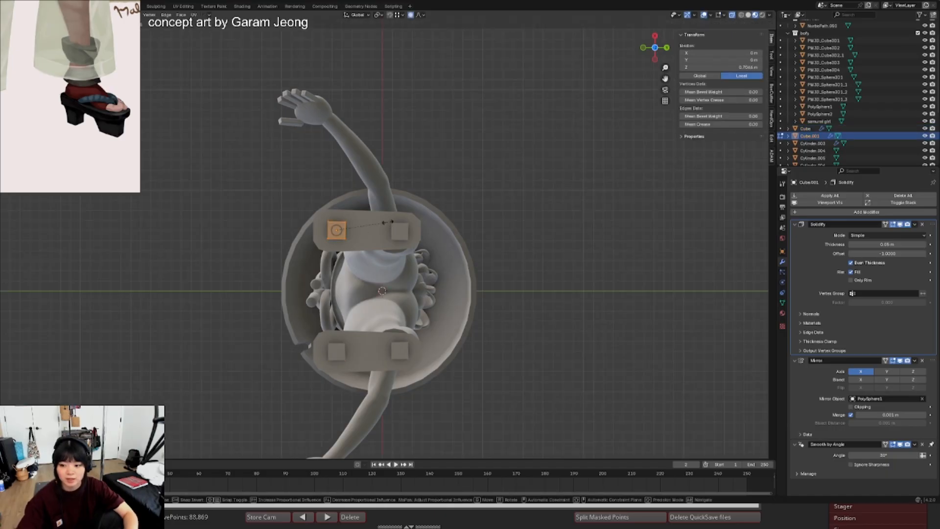
key("y")
left_click(425, 223)
key("Tab")
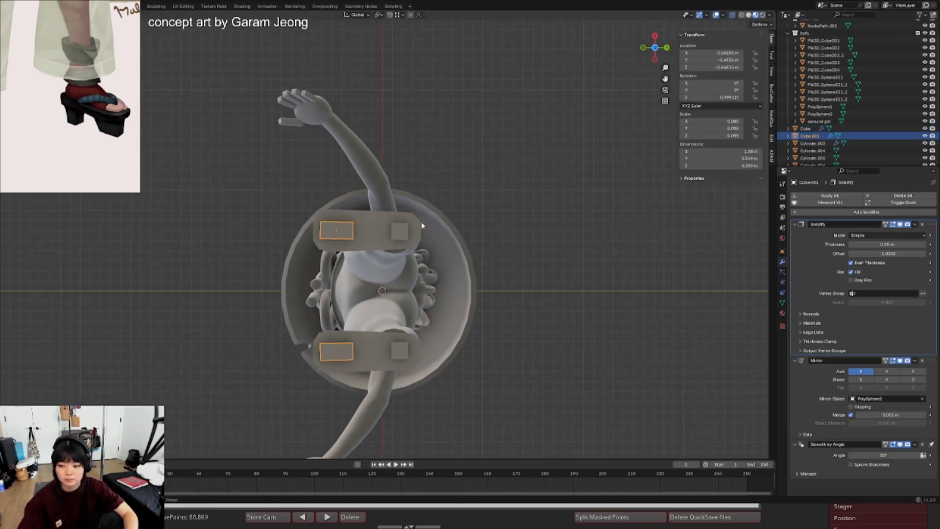
key("g")
key("y")
left_click(431, 222)
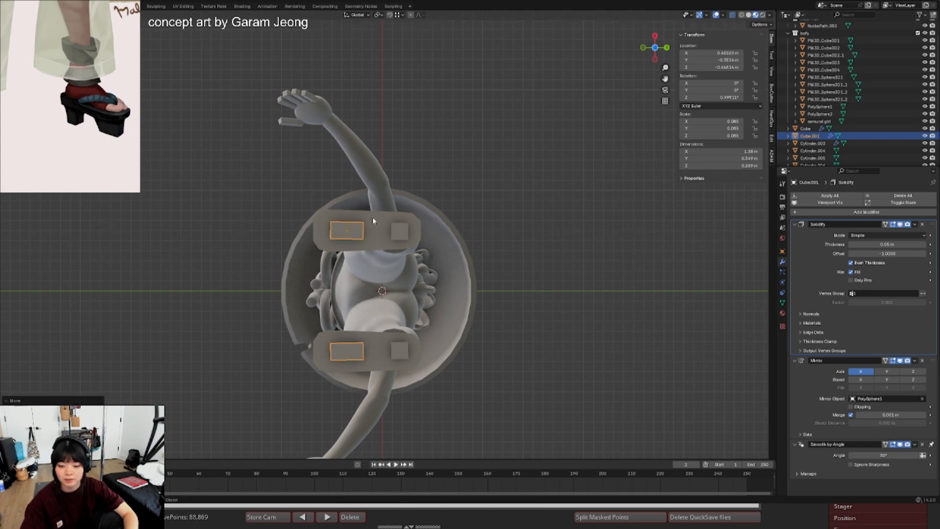
- Select both blocks and reduce their height to a Z scale of about 0.074
middle_click_drag(375, 220, 470, 242)
left_click(381, 262, "shift")
key("s")
key("z")
left_click(478, 238)
- Thin the sole to a Z scale of about 0.217 and raise it closer beneath the foot
left_click(407, 253)
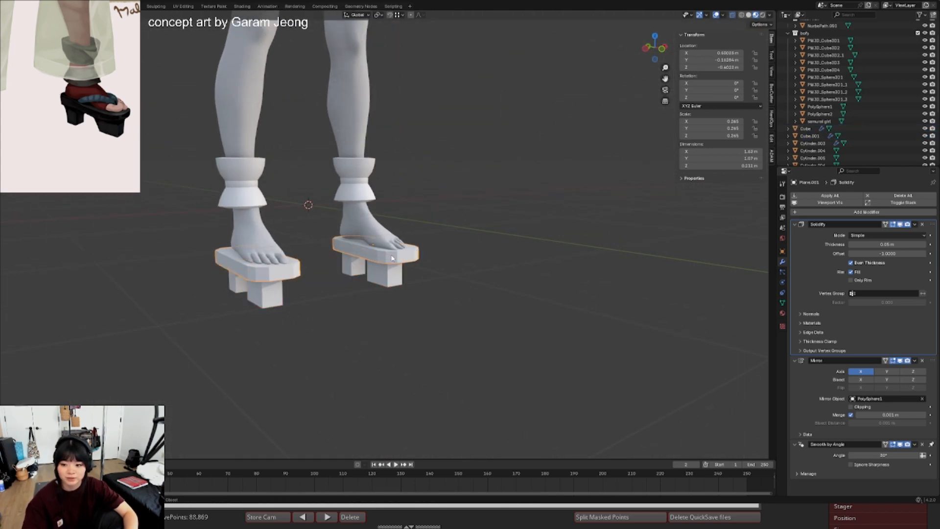
key("s")
key("z")
left_click(471, 245)
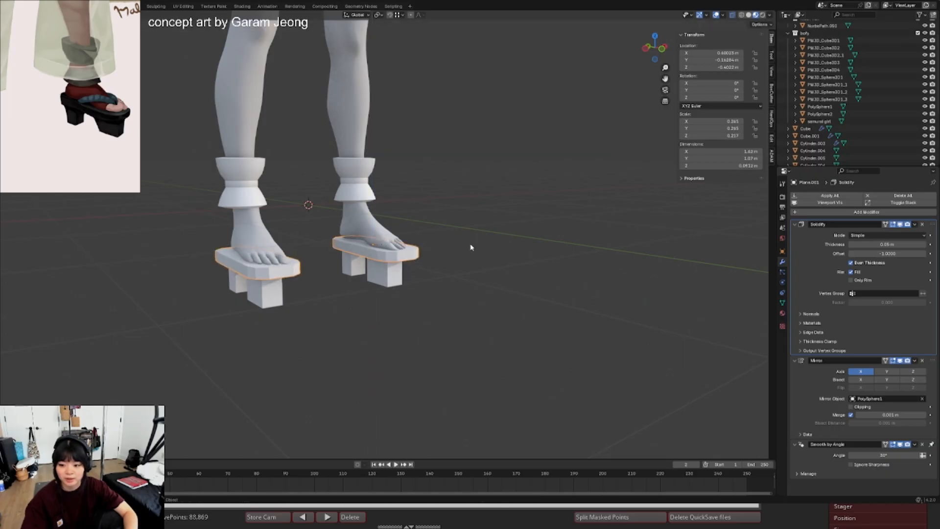
key("KP_3")
key("KP_1")
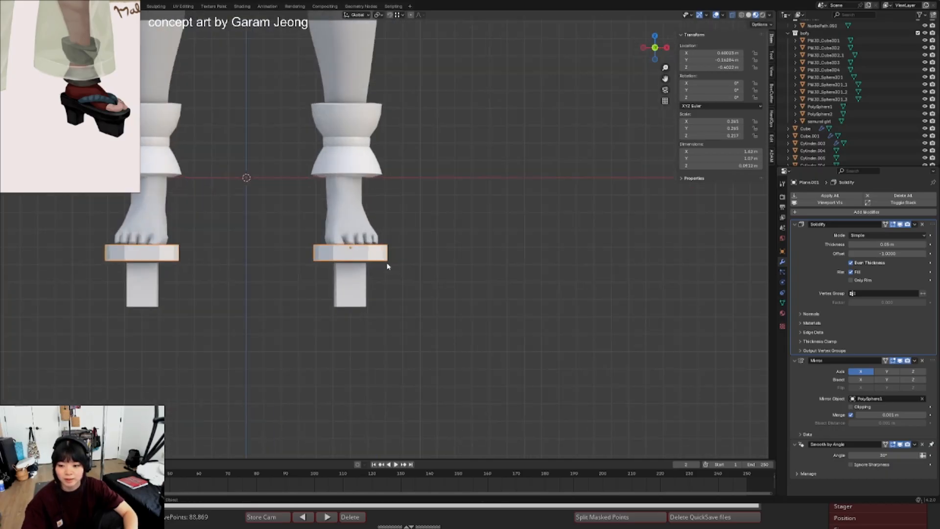
key("g")
key("z")
- Move both blocks up along Z to meet the thinned sole and save the file
left_click(316, 273)
key("z")
left_click(390, 276)
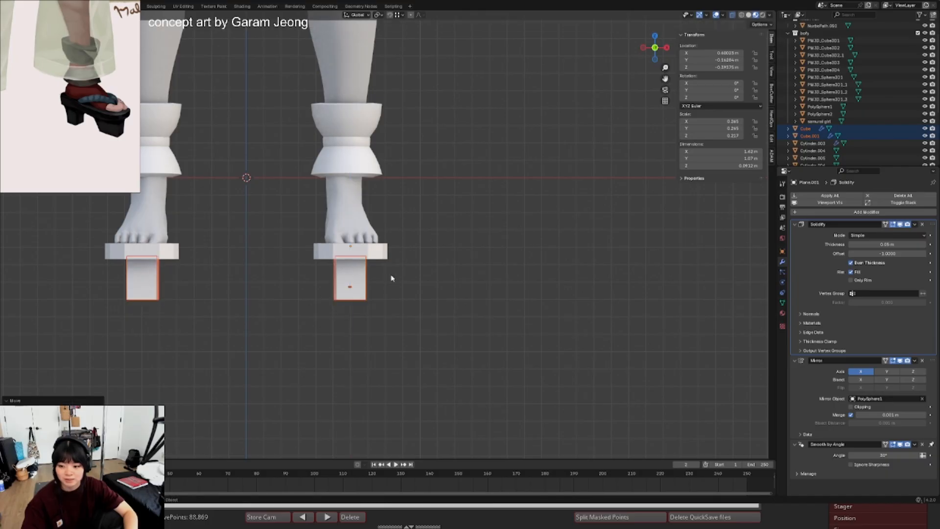
key("shift+alt+z")
middle_click_drag(349, 275, 375, 275)
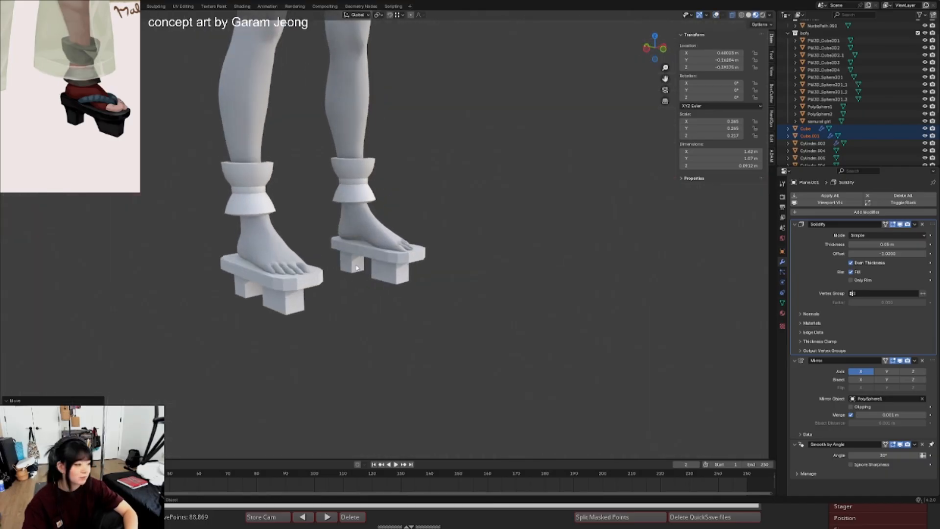
key("ctrl+s")
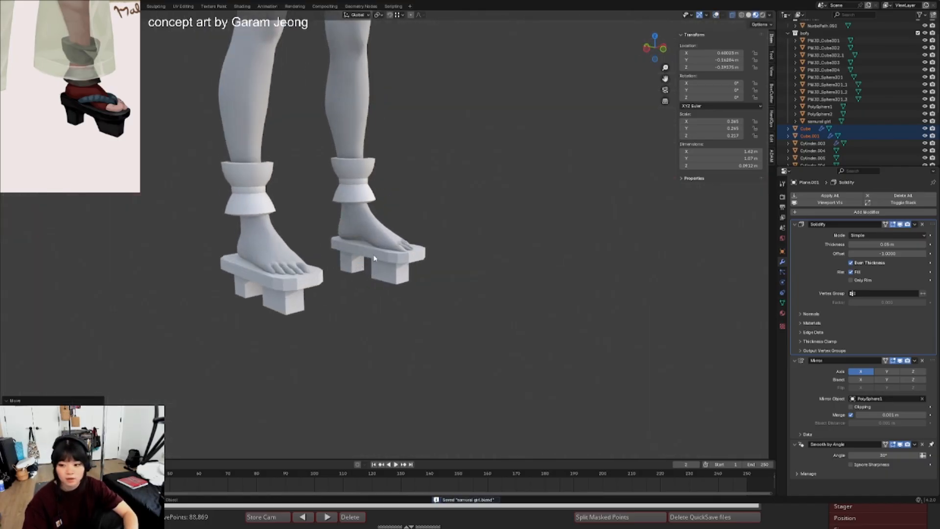
- Slide the front block's lower rear edge inward so that its back face slants
scroll(374, 255, "down", 1)
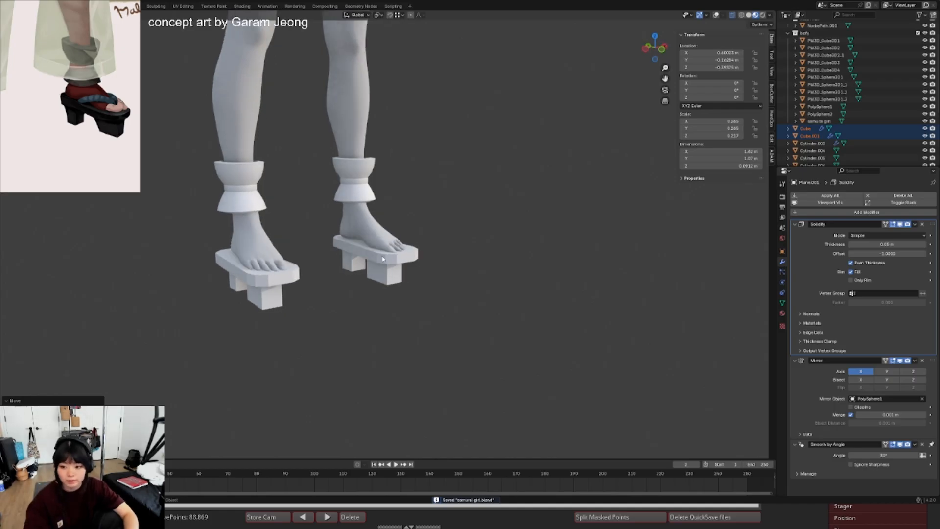
scroll(377, 256, "down", 1)
left_click(385, 255)
scroll(385, 255, "up", 3)
key("alt+shift+z")
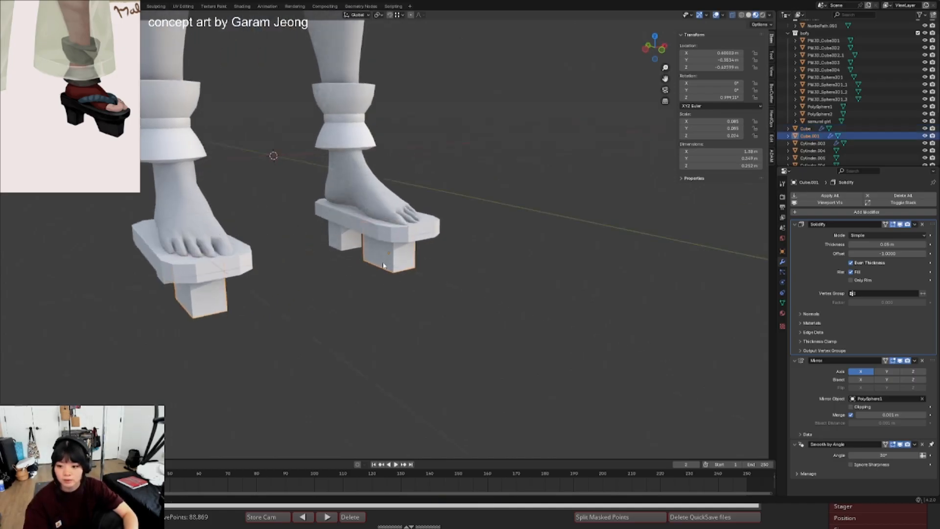
middle_click_drag(385, 255, 375, 256)
key("Tab")
left_click(358, 265)
left_click(381, 263, "shift")
key("g")
key("g")
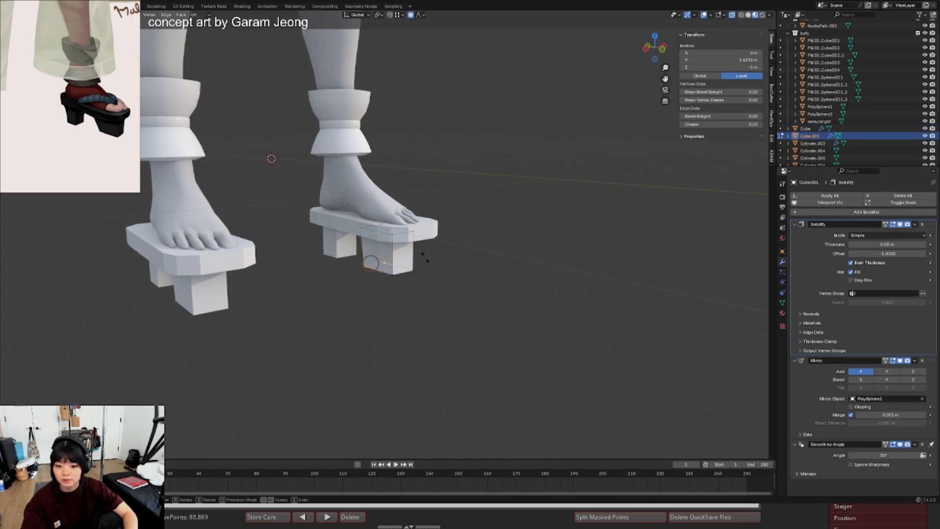
left_click(424, 257)
scroll(419, 256, "down", 2)
middle_click_drag(425, 256, 363, 250)
key("Tab")
- Select the bottom vertices of both blocks and narrow them along X so the blocks taper downward
key("alt+shift+z")
scroll(403, 256, "up", 3)
key("alt+shift+z")
left_click(340, 241)
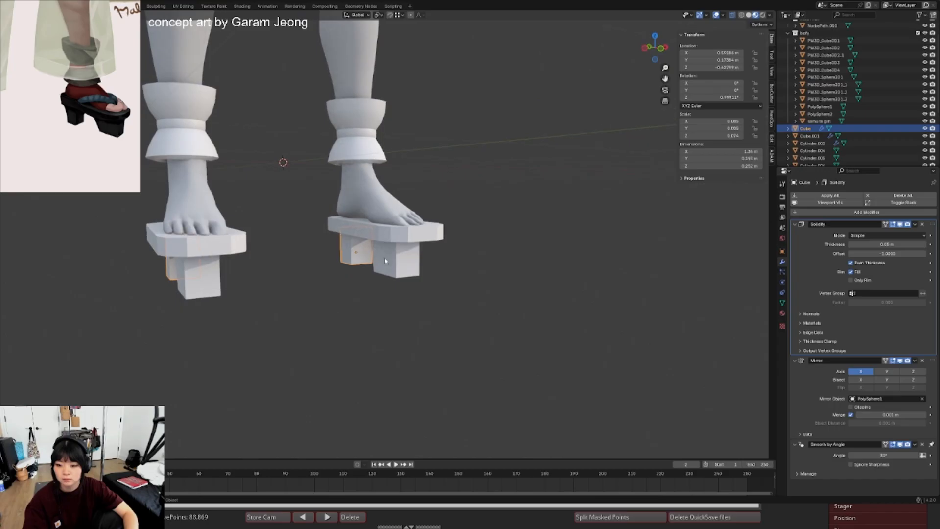
key("Tab")
key("Tab")
left_click(397, 265, "shift")
key("Tab")
key("KP_1")
left_click_drag(441, 263, 473, 293)
key("s")
key("y")
key("y")
key("x")
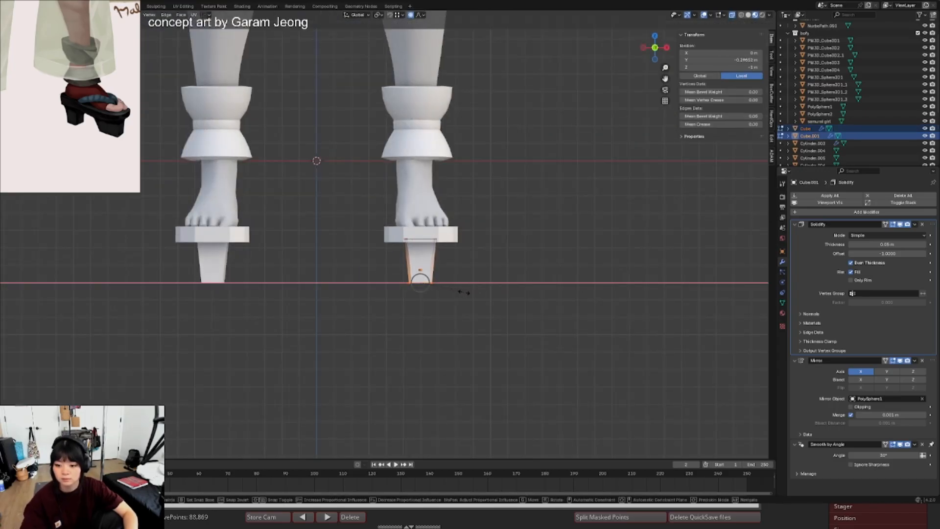
left_click(464, 294)
key("Tab")
- Lower the bottom vertices of both blocks along Z to make the blocks taller
key("alt+shift+z")
scroll(348, 243, "down", 9)
middle_click_drag(348, 244, 393, 255)
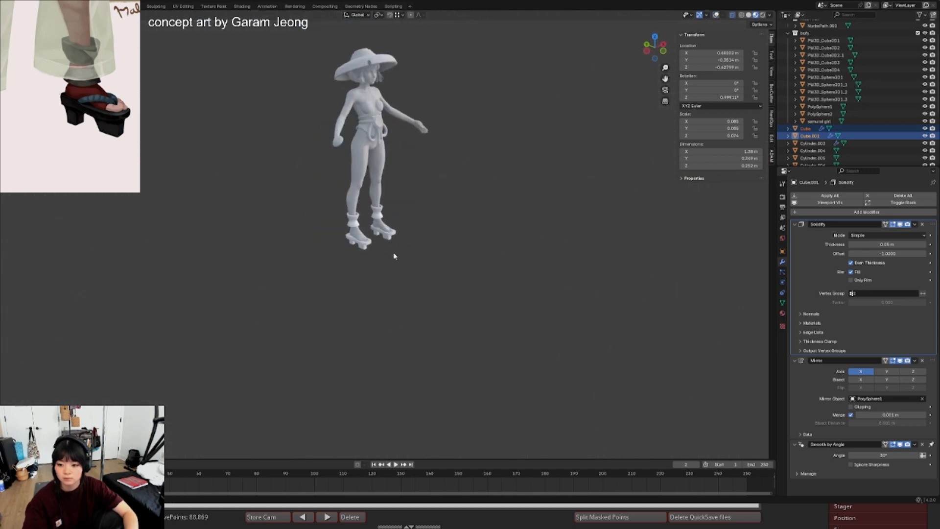
scroll(390, 251, "up", 3)
scroll(406, 245, "up", 5)
key("alt+shift+z")
key("Tab")
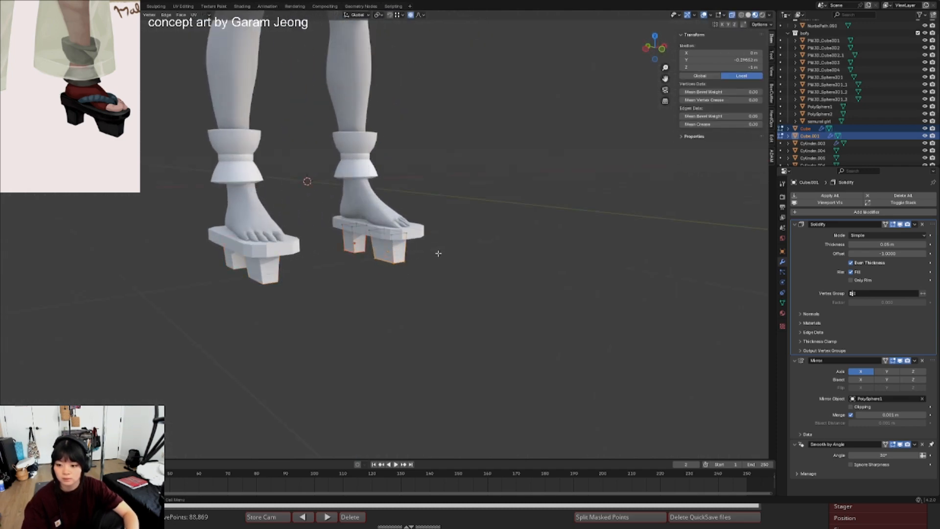
key("g")
key("z")
left_click(433, 258)
key("Tab")
- Lower the bottoms of both blocks a little further after checking the sandals against the whole figure
scroll(421, 259, "down", 8)
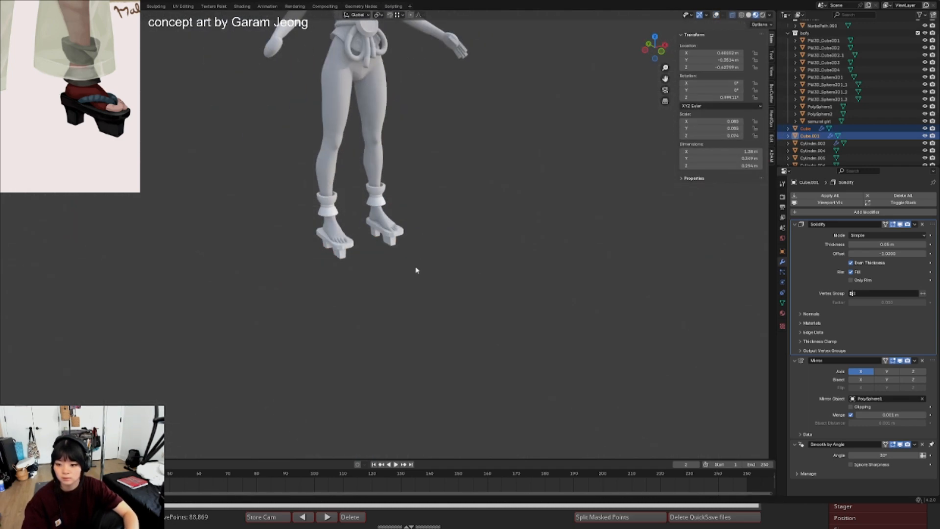
middle_click_drag(416, 269, 421, 266)
key("alt+shift+z")
scroll(421, 264, "up", 8)
key("alt+shift+z")
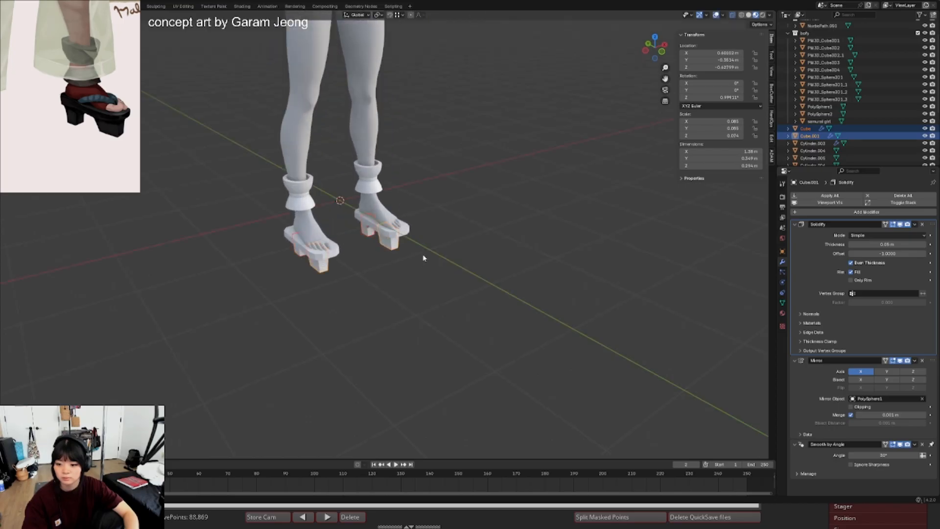
key("Tab")
key("g")
key("z")
left_click(419, 271)
- Move the front block's lower rear edge forward along Y to steepen its back slant
scroll(372, 257, "up", 6)
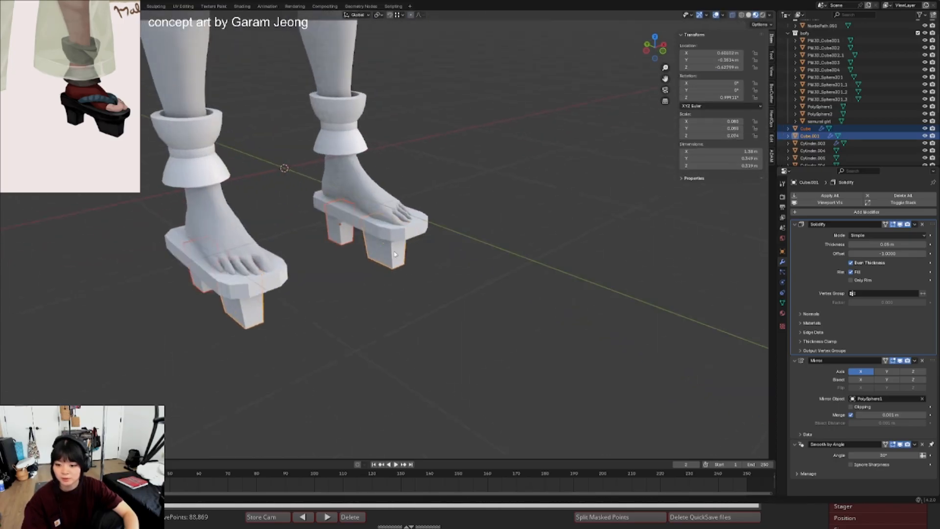
mouse_move(377, 255)
left_mouse_down()
mouse_move(382, 291)
mouse_move(384, 277)
left_mouse_up()
key("g")
key("y")
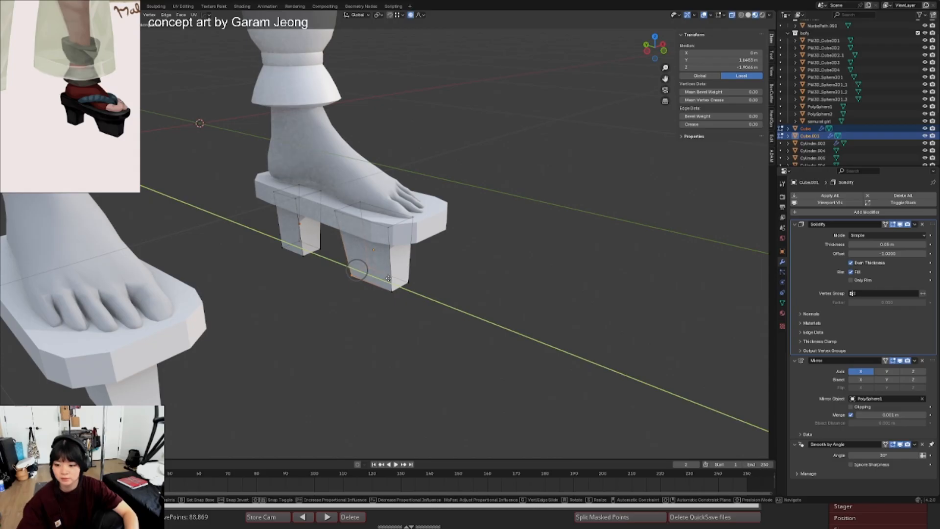
left_click(388, 278)
key("Tab")
- Select the sole together with both blocks and rotate the sandal around Z, bringing the sole to about 3°
key("alt+shift+z")
scroll(404, 269, "down", 12)
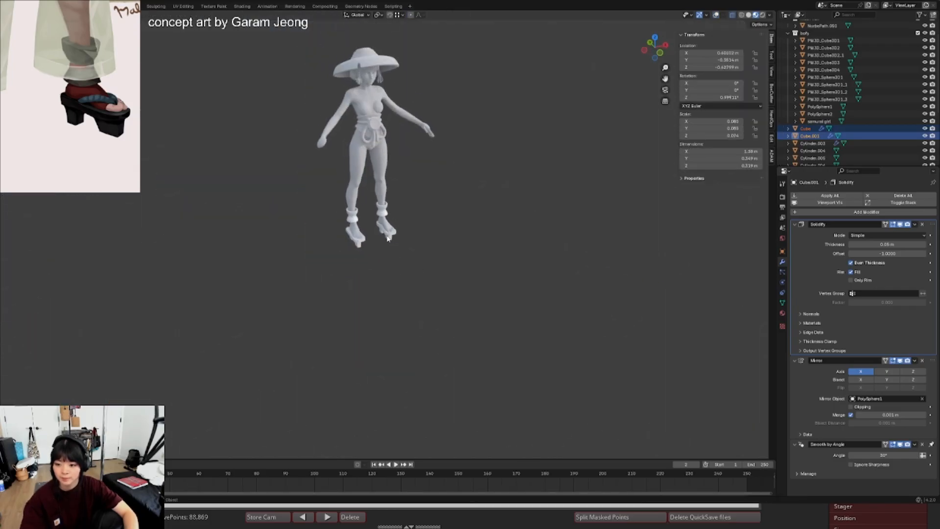
scroll(392, 245, "up", 4)
middle_click_drag(373, 254, 351, 210)
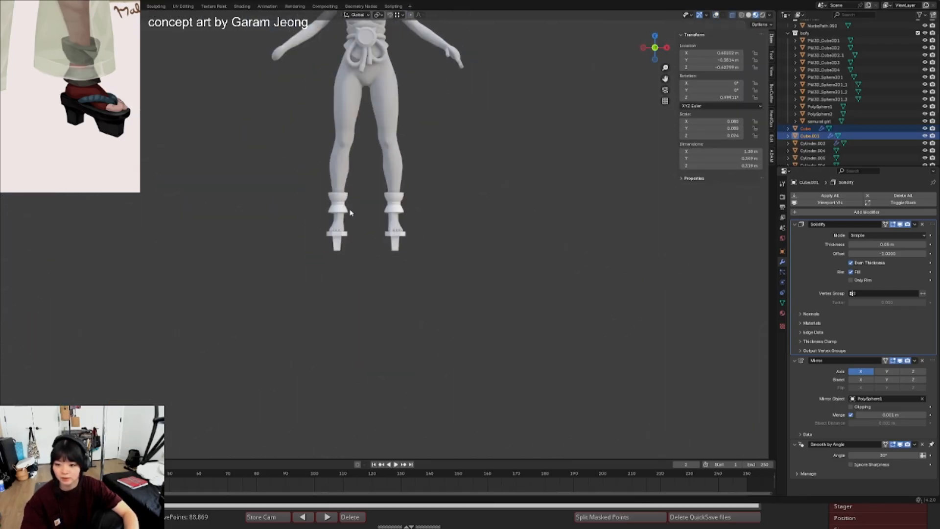
scroll(387, 240, "up", 3)
key("alt+shift+z")
mouse_move(406, 257)
middle_mouse_down("alt")
mouse_move(403, 227)
mouse_move(441, 257)
mouse_move(446, 275)
mouse_move(478, 251)
mouse_move(453, 178)
mouse_move(439, 176)
mouse_move(434, 256)
mouse_move(469, 229)
mouse_move(430, 250)
mouse_move(404, 248)
mouse_move(409, 258)
mouse_move(405, 248)
mouse_move(410, 258)
mouse_move(390, 254)
mouse_move(403, 264)
mouse_move(422, 255)
mouse_move(427, 263)
mouse_move(411, 258)
mouse_move(417, 266)
middle_mouse_up("alt")
left_click(430, 228, "shift")
key("r")
left_click(455, 222)
key("r")
key("z")
left_click(478, 249)
- Reposition the rotated sandal beneath the foot and save the file
key("g")
left_click(471, 182)
scroll(469, 229, "down", 6)
key("ctrl+s")
scroll(455, 266, "up", 4)
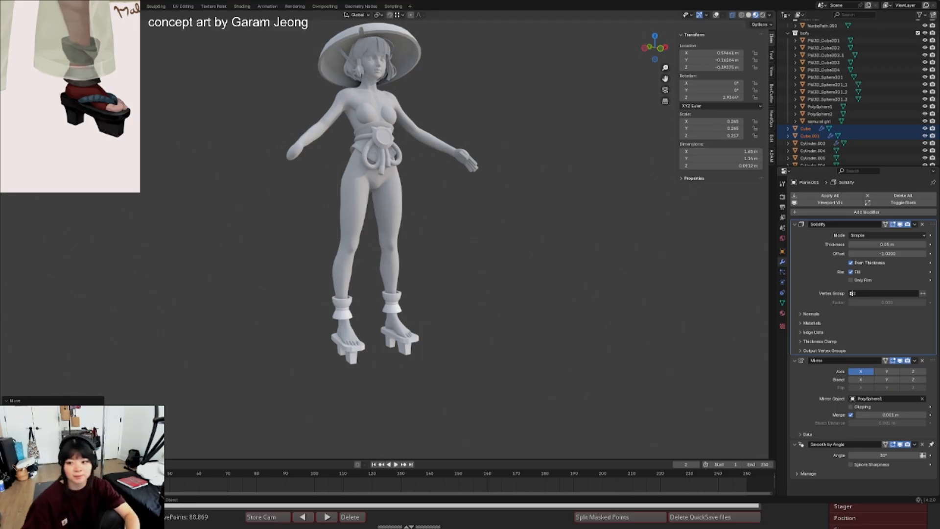
- Check the sandals' proportions on the whole figure from front and three-quarter views, and save the file
middle_click_drag(385, 94, 390, 172, "shift")
scroll(383, 180, "down", 2)
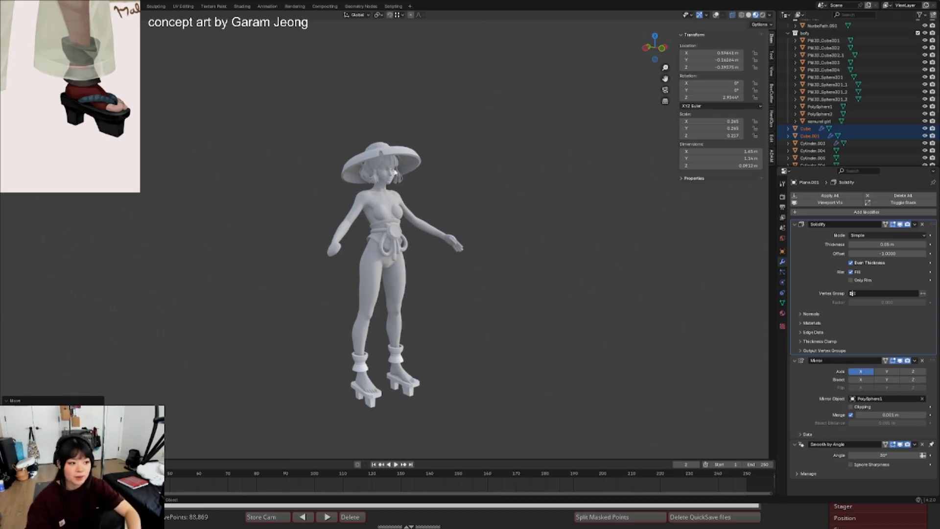
scroll(406, 220, "up", 3)
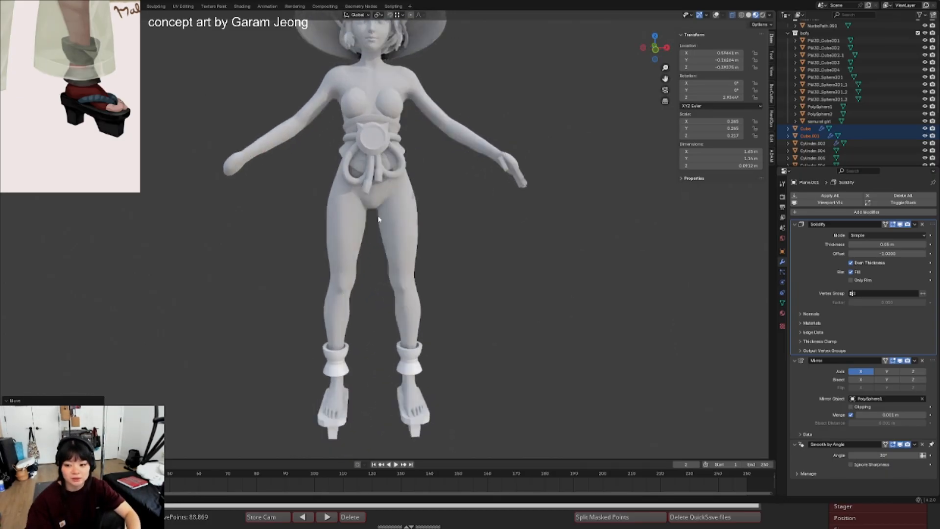
scroll(407, 221, "down", 4)
middle_click_drag(407, 220, 385, 202)
scroll(391, 214, "up", 2)
scroll(397, 197, "down", 1)
scroll(388, 193, "up", 1)
key("ctrl+s")
scroll(384, 204, "down", 2)
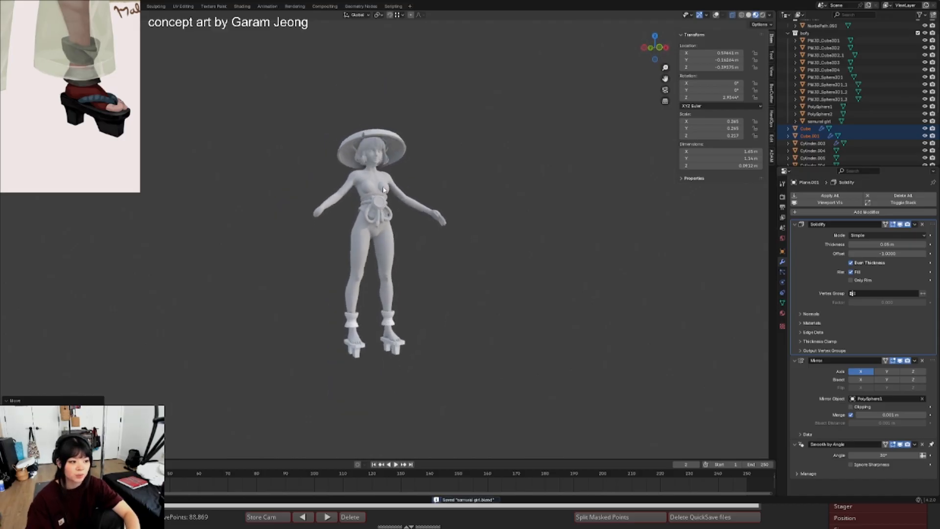
- Compare the figure's legs and sandals with the concept art's footwear and save the file again
scroll(385, 202, "up", 3)
scroll(386, 204, "down", 3)
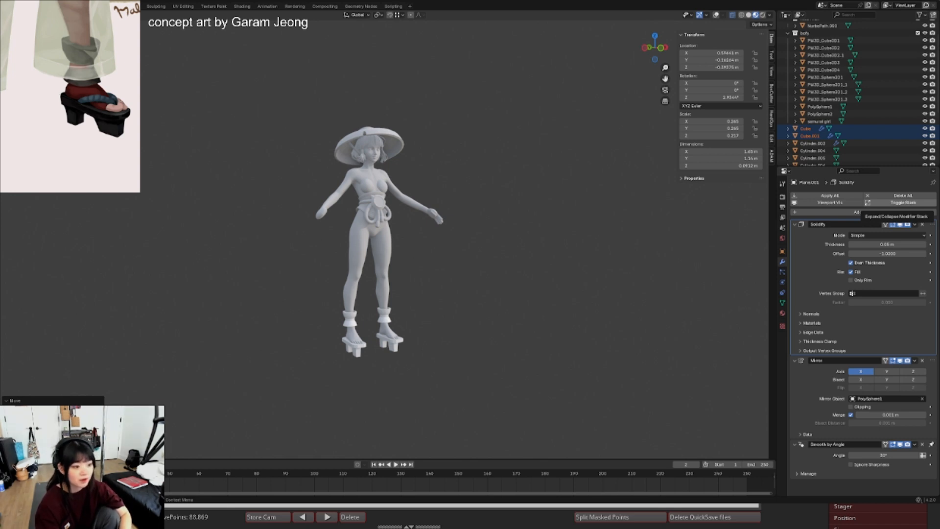
scroll(78, 93, "up", 3)
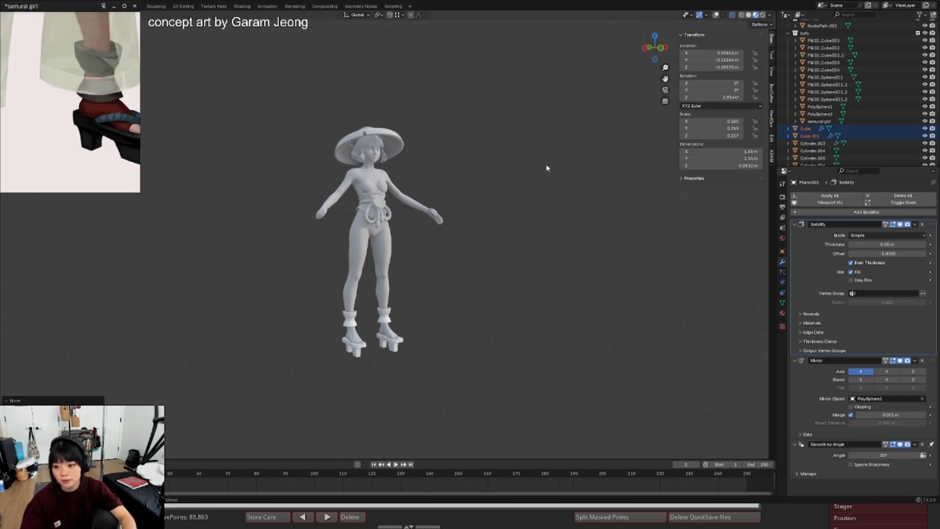
scroll(547, 168, "up", 4)
scroll(84, 104, "down", 5)
scroll(84, 105, "up", 2)
scroll(400, 227, "down", 2)
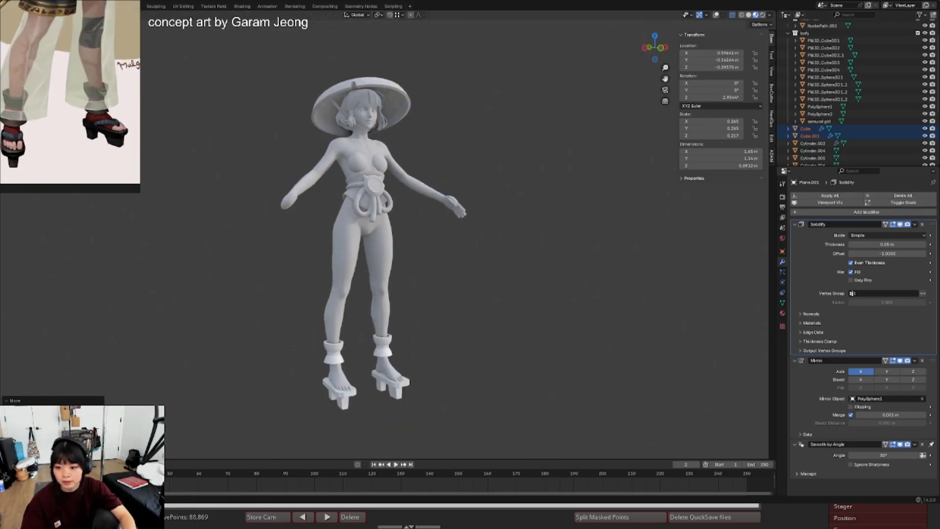
middle_click_drag(440, 248, 445, 229, "shift")
middle_click_drag(453, 230, 397, 240)
scroll(394, 226, "up", 1)
scroll(407, 234, "down", 3)
scroll(391, 226, "up", 1)
scroll(390, 228, "up", 2)
scroll(396, 228, "down", 1)
key("ctrl+s")
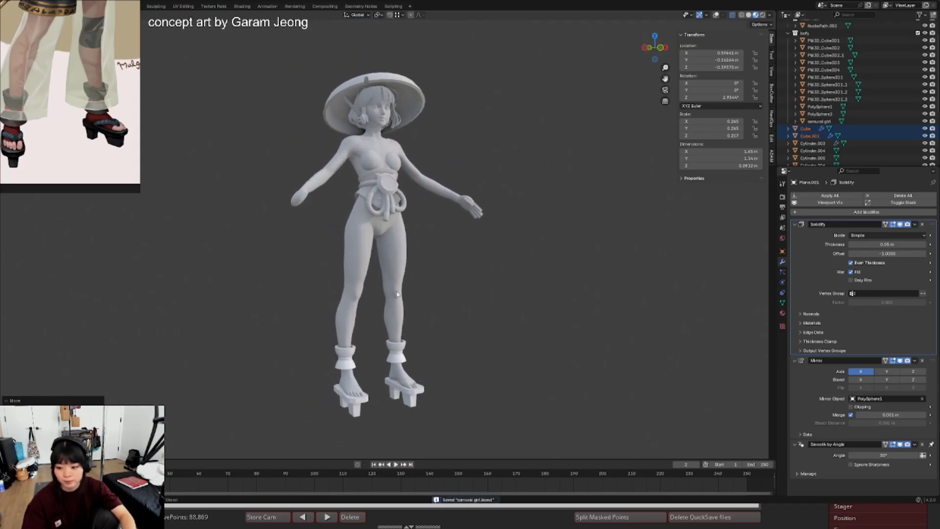
- Rotate the sole and both blocks further around Z in a view from beneath, bringing the sole to about 4.9°
middle_click_drag(397, 356, 359, 376)
scroll(398, 364, "up", 2)
scroll(443, 389, "up", 2)
key("shift+alt+z")
middle_click_drag(443, 367, 450, 215)
key("ctrl+s")
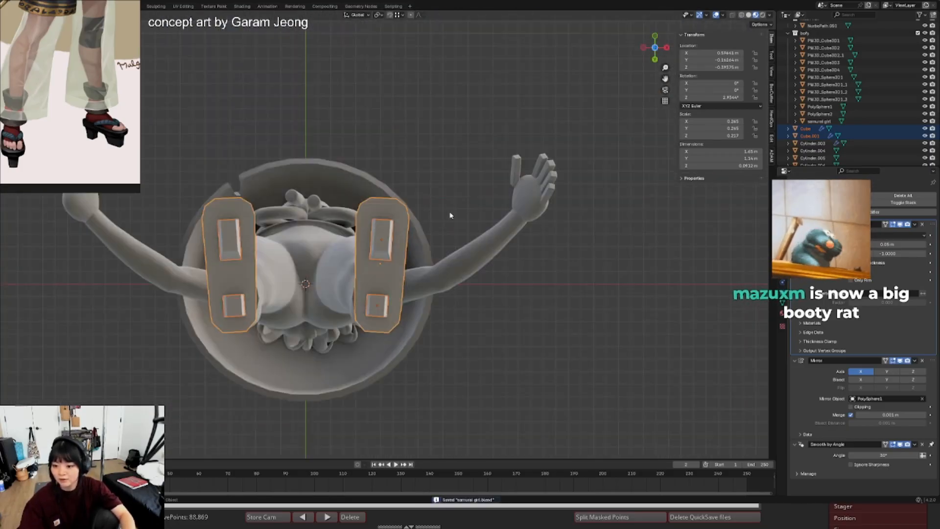
key("r")
left_click(453, 215)
key("g")
key("Escape")
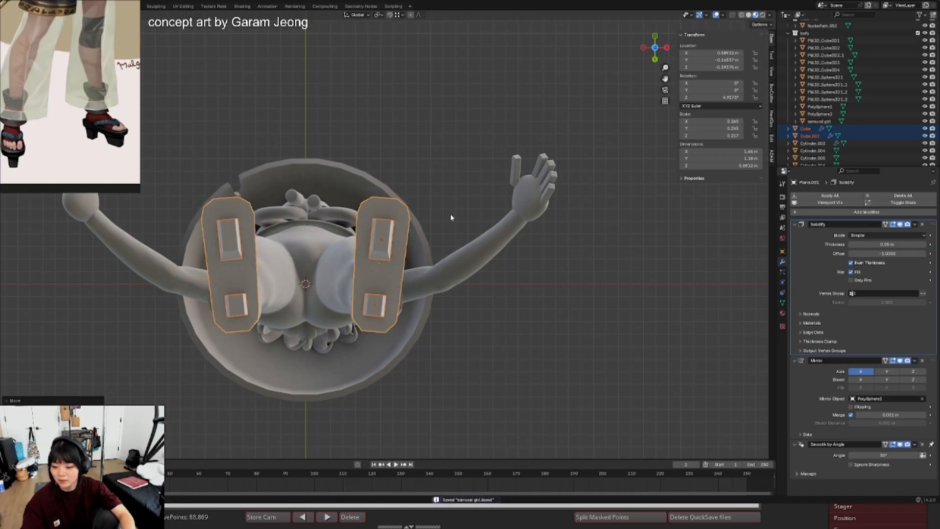
- Move the sandal slightly forward along Y beneath the foot, bringing the sole to about -0.18 m, and save during the adjustment
middle_click_drag(451, 214, 280, 251)
key("g")
left_click(415, 222)
key("ctrl+s")
key("g")
key("y")
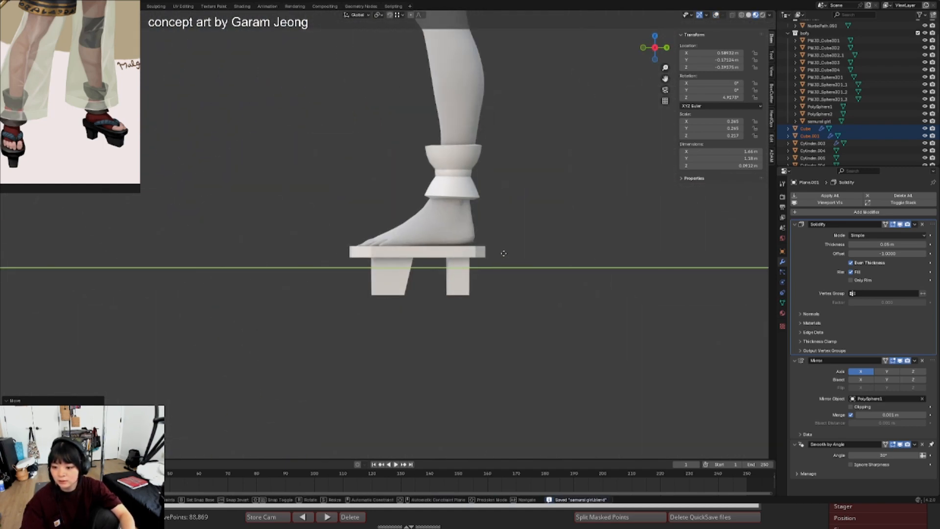
left_click(504, 253)
key("g")
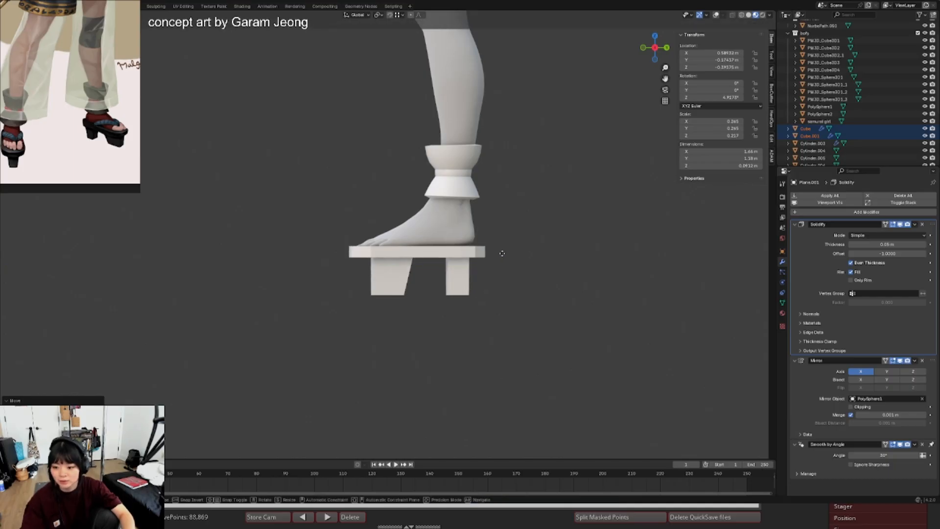
left_click(502, 253)
key("g")
key("y")
left_click(500, 254)
- Examine the repositioned sandals from several angles, against the whole figure and the full concept art
scroll(497, 256, "down", 3)
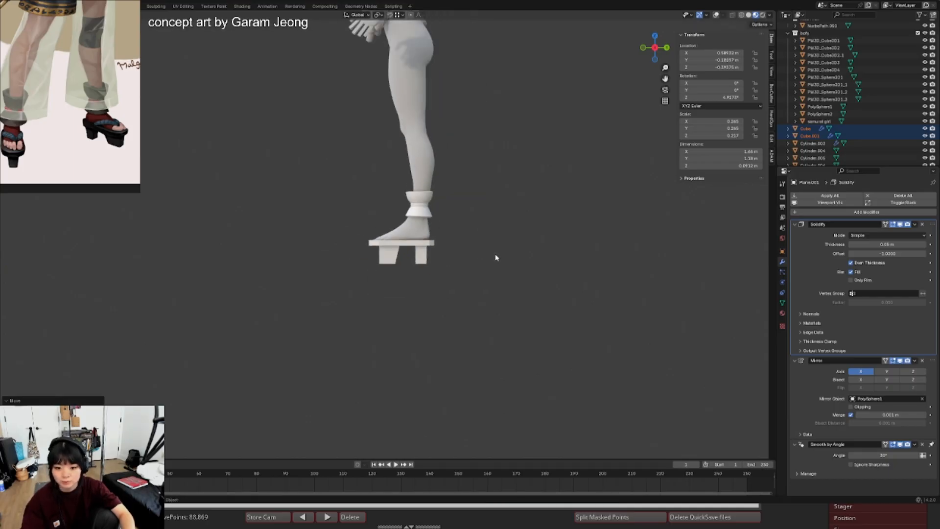
middle_click_drag(496, 256, 441, 252)
key("alt+shift+z")
key("alt+shift+z")
scroll(434, 272, "up", 3)
scroll(434, 259, "down", 5)
scroll(455, 262, "up", 3)
scroll(416, 287, "down", 4)
scroll(416, 287, "up", 3)
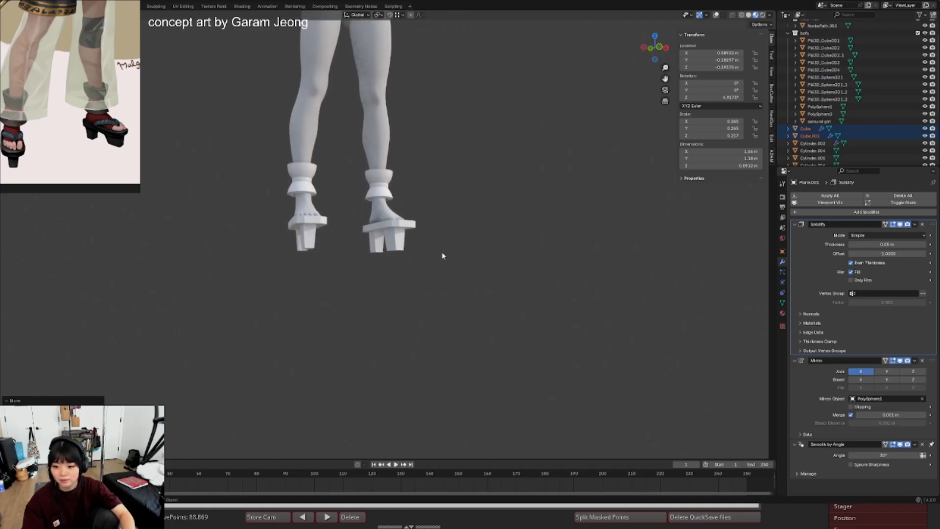
scroll(441, 253, "up", 2)
middle_click_drag(373, 255, 388, 281)
scroll(385, 261, "down", 3)
scroll(386, 231, "down", 1)
scroll(398, 250, "up", 3)
scroll(623, 230, "down", 4)
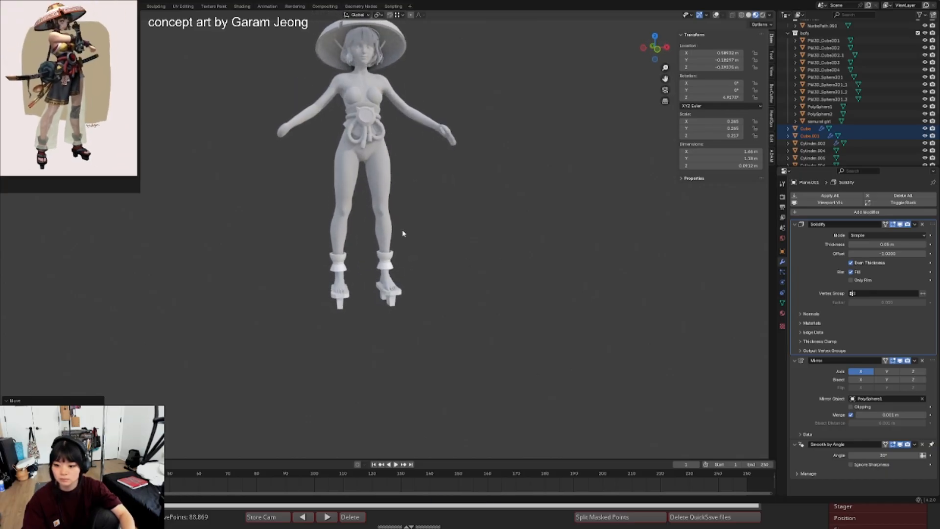
middle_click_drag(403, 233, 412, 248)
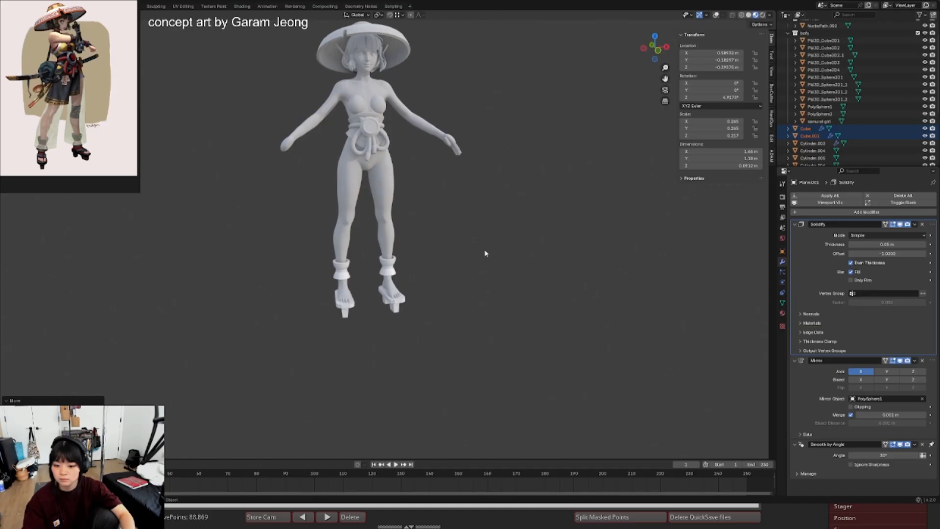
scroll(636, 283, "up", 4)
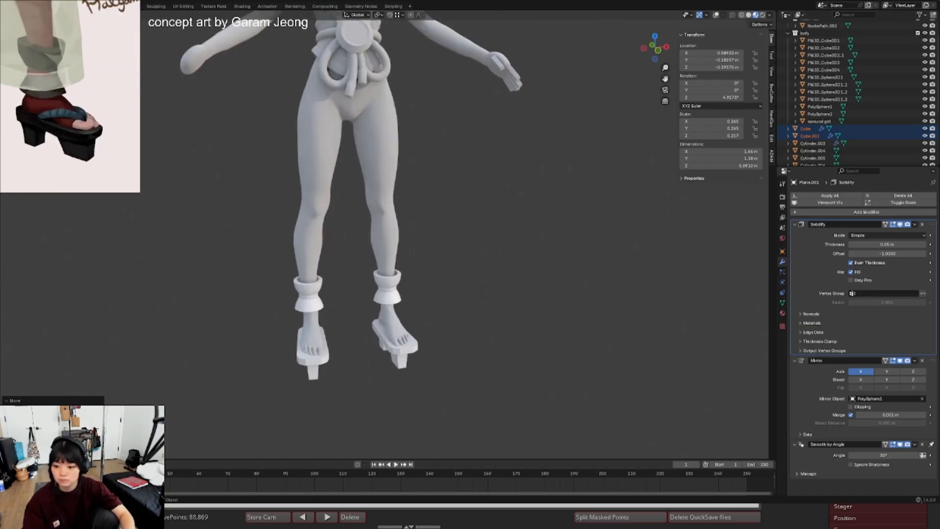
- Edit the sole's mesh on its own and slide its crosswise edge loop near the toes
key("Tab")
scroll(407, 259, "up", 5)
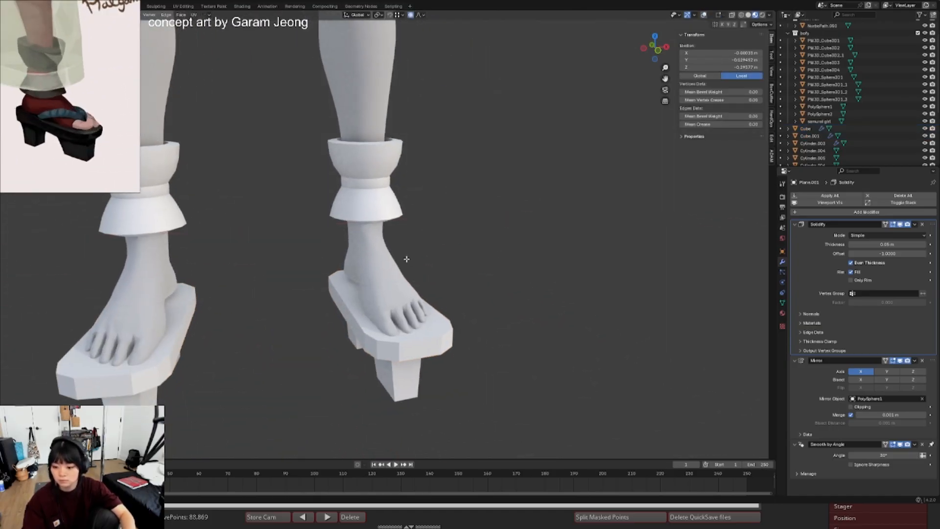
key("Tab")
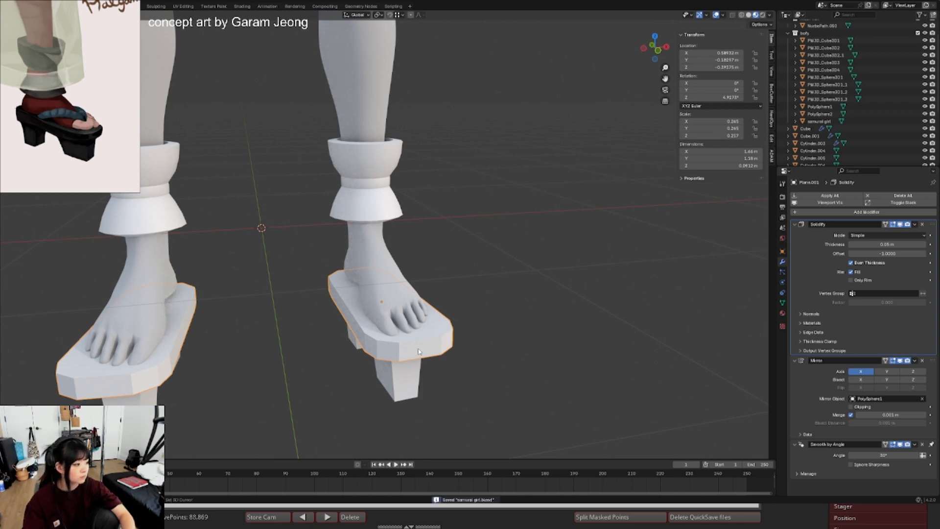
middle_click_drag(419, 351, 423, 343)
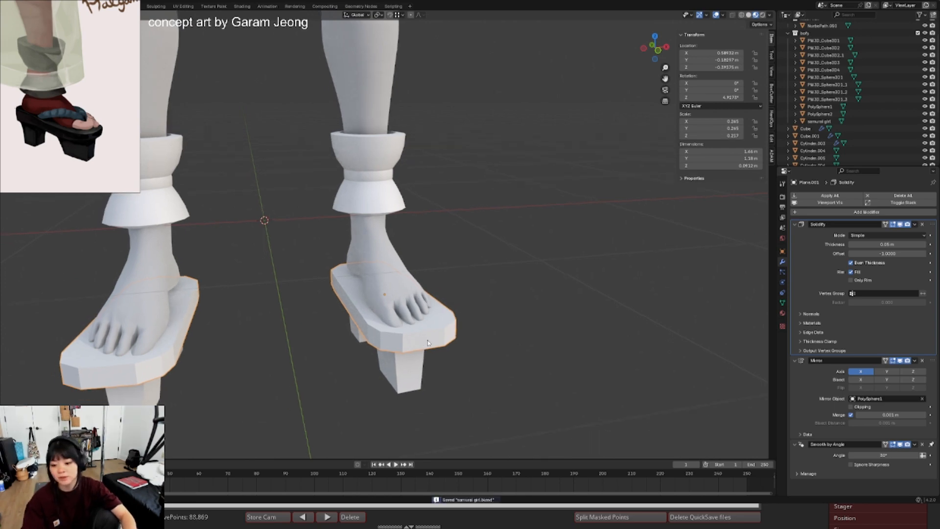
key("Tab")
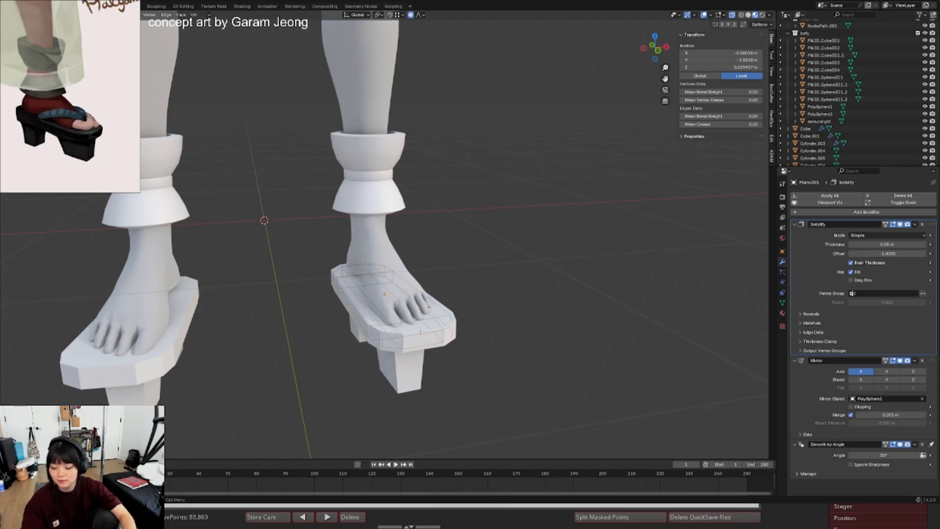
middle_click_drag(421, 330, 390, 350)
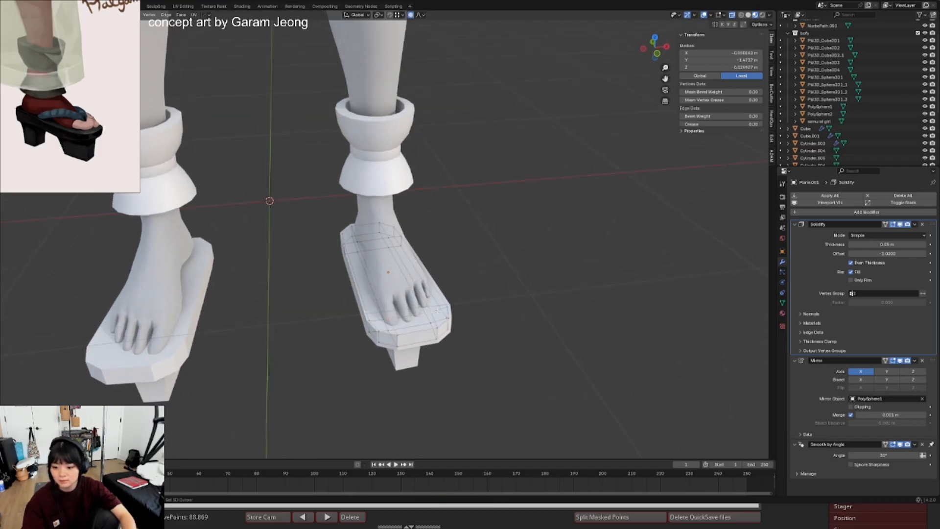
key("g")
left_click(409, 322)
middle_click_drag(412, 324, 417, 350)
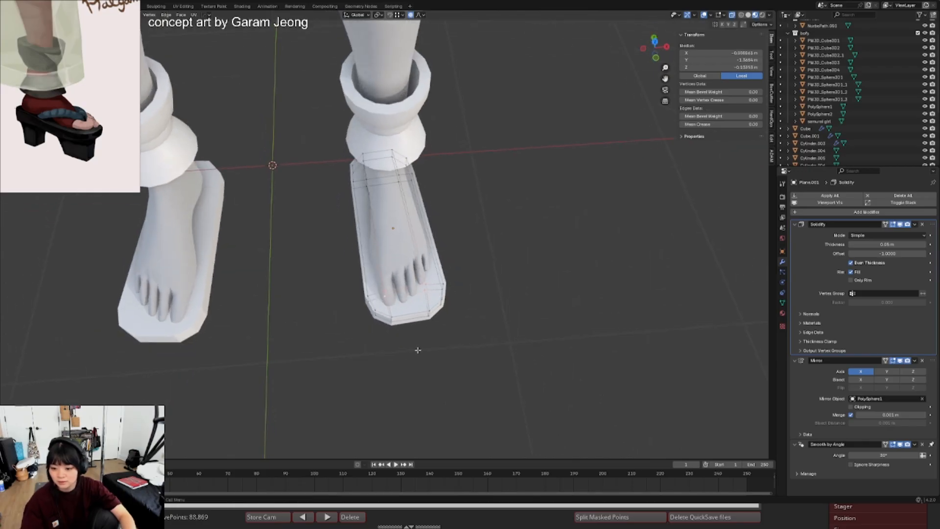
scroll(414, 305, "up", 3)
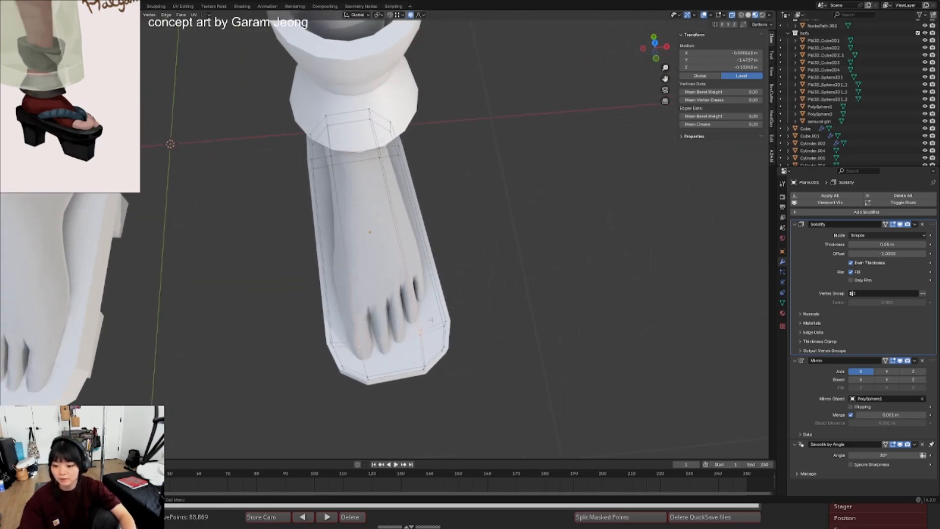
key("g")
left_click(433, 312)
key("s")
key("y")
key("y")
key("y")
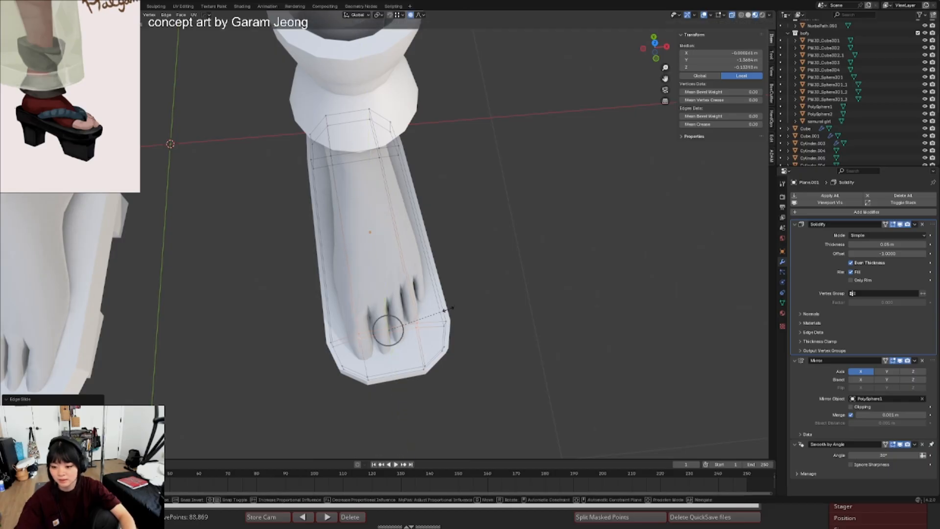
key("x")
key("x")
key("Escape")
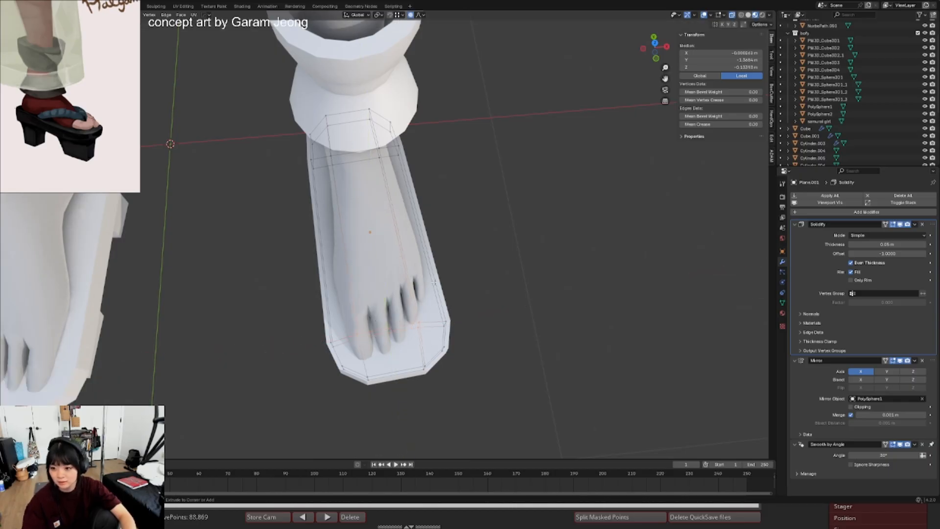
- Scale the sole's two lengthwise edge loops along X and finish editing its mesh
key("s")
key("y")
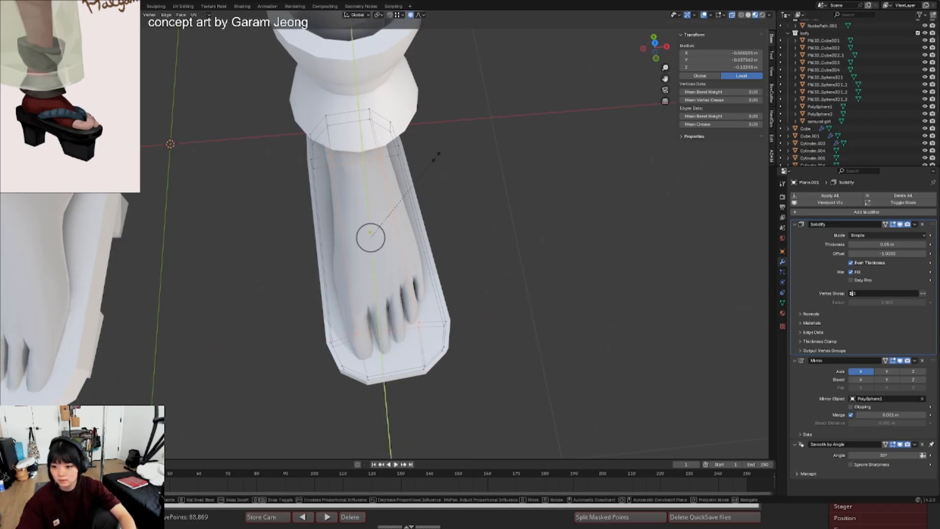
key("x")
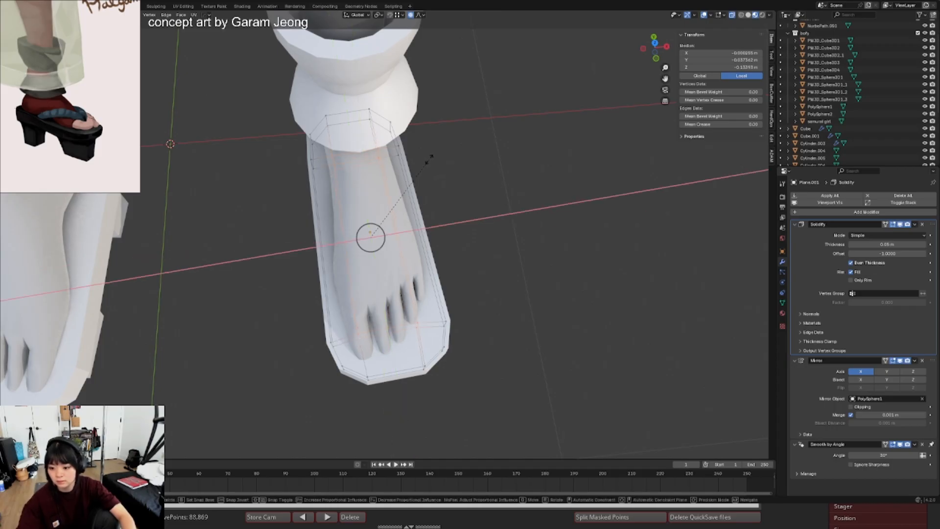
left_click(428, 162)
scroll(372, 169, "down", 2)
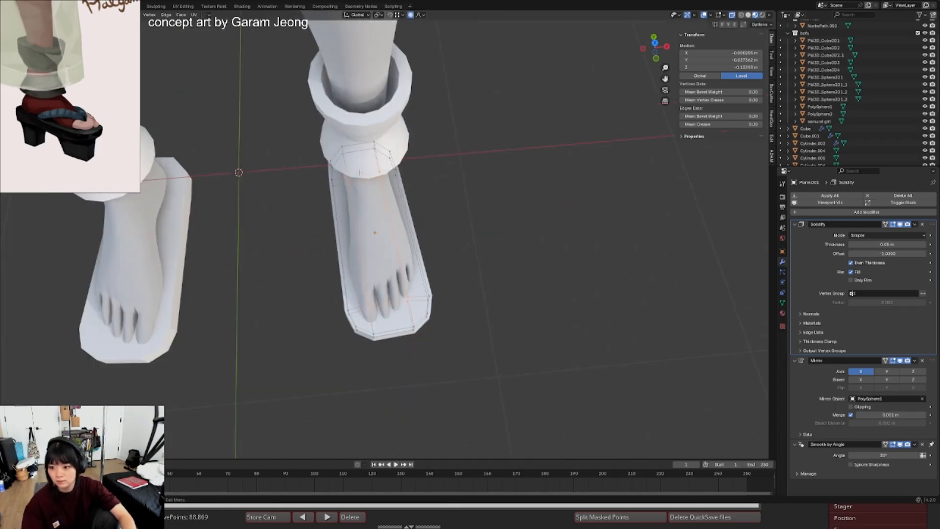
middle_click_drag(349, 166, 360, 192)
key("Tab")
scroll(361, 195, "down", 4)
middle_click_drag(372, 240, 388, 189)
scroll(384, 196, "down", 4)
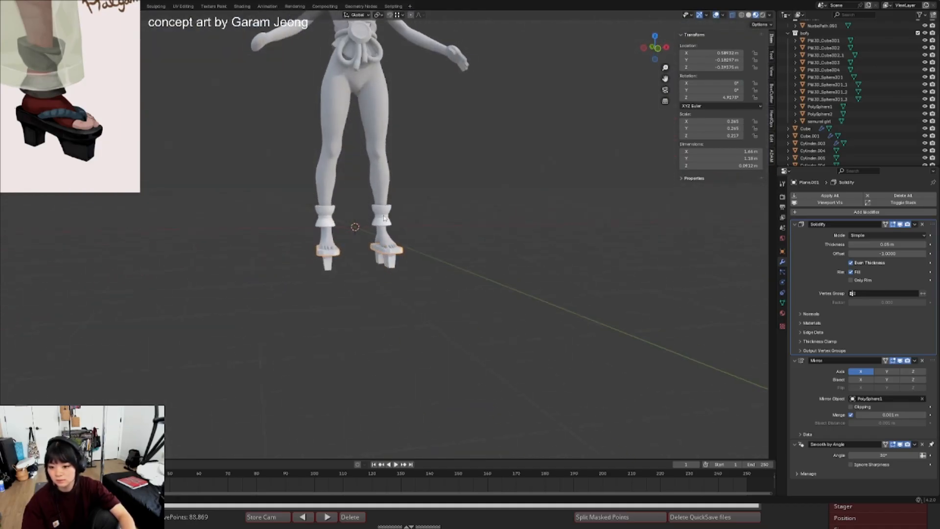
- Select the front and heel blocks together and inspect their mesh under the sole
key("alt+shift+z")
scroll(362, 244, "up", 5)
middle_click_drag(337, 289, 401, 278)
left_click(348, 301)
key("alt+shift+z")
scroll(377, 294, "down", 5)
scroll(386, 291, "up", 2)
left_click(397, 282, "shift")
key("Tab")
scroll(398, 282, "up", 3)
key("Tab")
scroll(401, 278, "down", 8)
key("alt+shift+z")
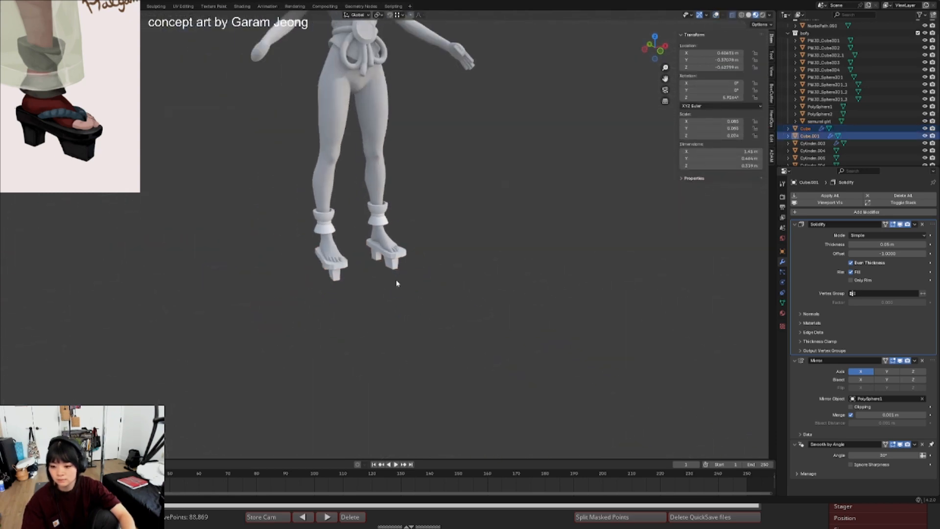
- Review the whole figure from the front and add the ankle cuff to the selection
scroll(392, 267, "up", 3)
middle_click_drag(394, 240, 395, 334, "shift")
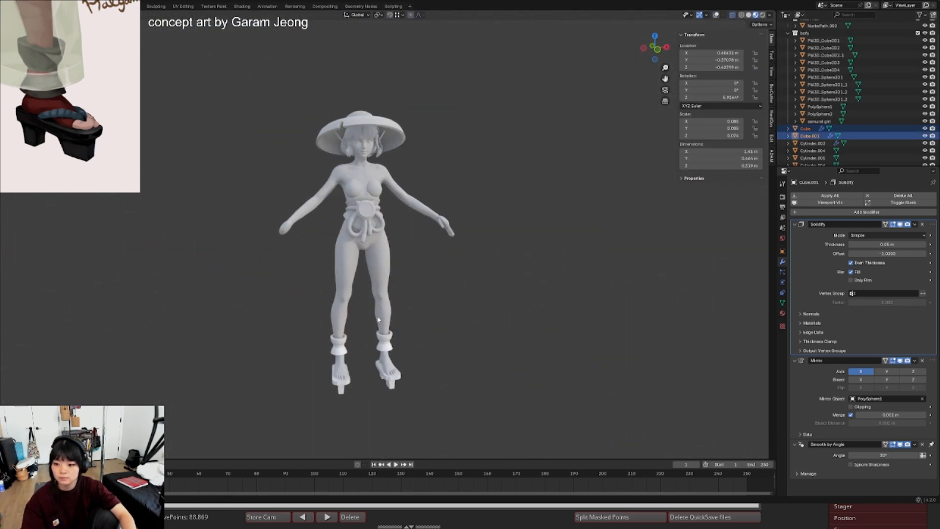
middle_click_drag(385, 386, 414, 316, "shift")
scroll(384, 312, "up", 1)
left_click(396, 303, "shift")
scroll(404, 335, "up", 4)
scroll(404, 335, "down", 4)
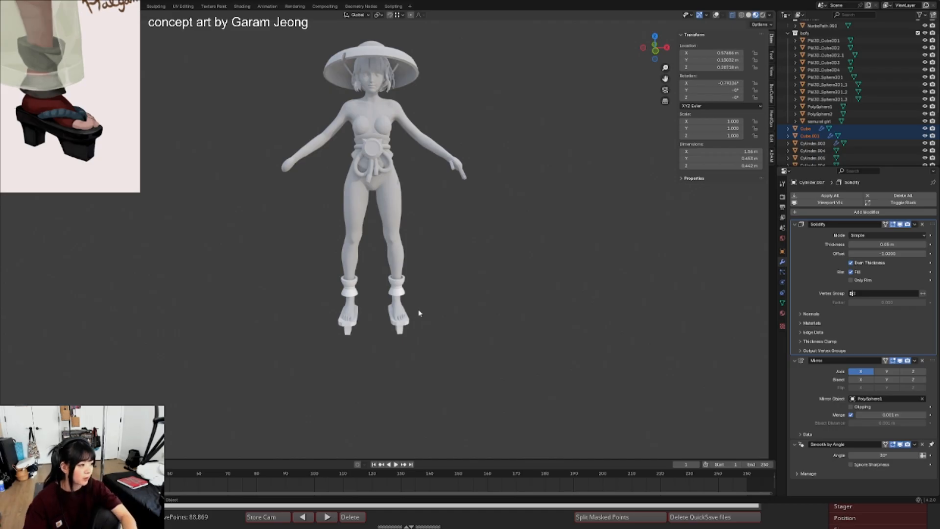
- Select only the sole, compare the sandals with a close-up of the concept art, and save the file
scroll(413, 314, "up", 3)
left_click(415, 340)
scroll(415, 340, "up", 3)
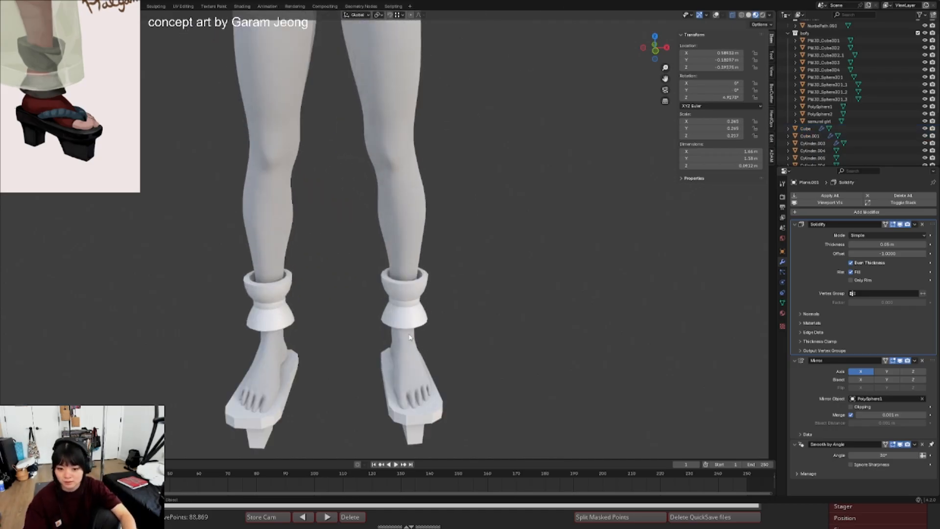
scroll(419, 398, "up", 5)
scroll(367, 298, "down", 5)
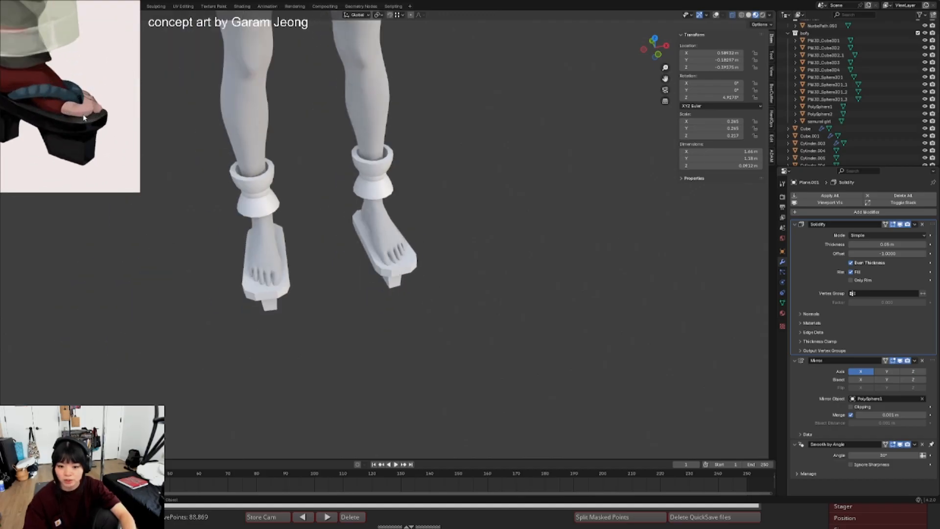
scroll(395, 253, "down", 3)
key("ctrl+s")
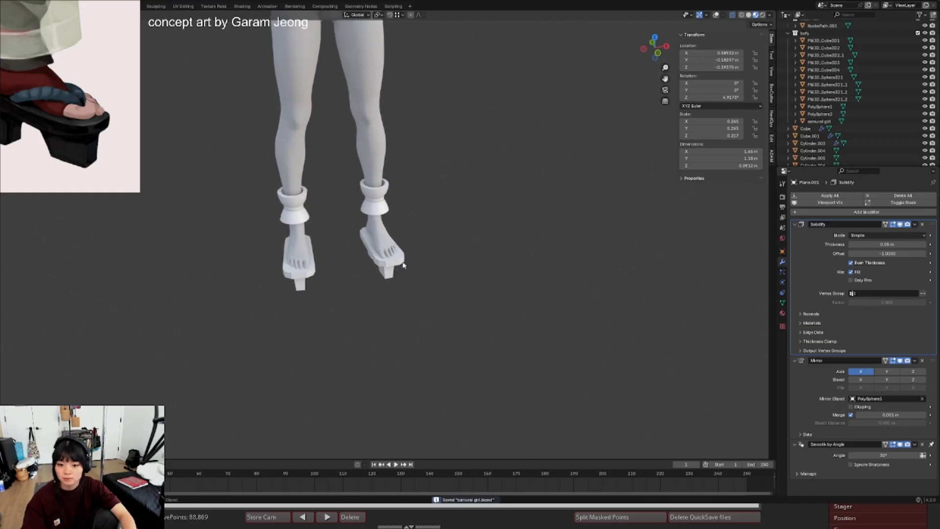
- Add a mesh circle at the origin and scale it down to about 0.077
key("shift+a")
mouse_move(403, 265)
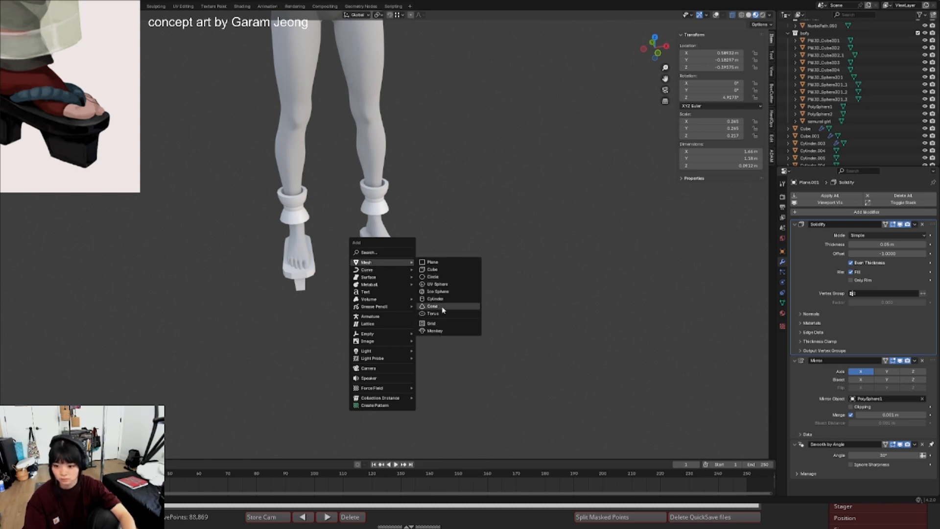
left_click(433, 277)
scroll(357, 291, "down", 5)
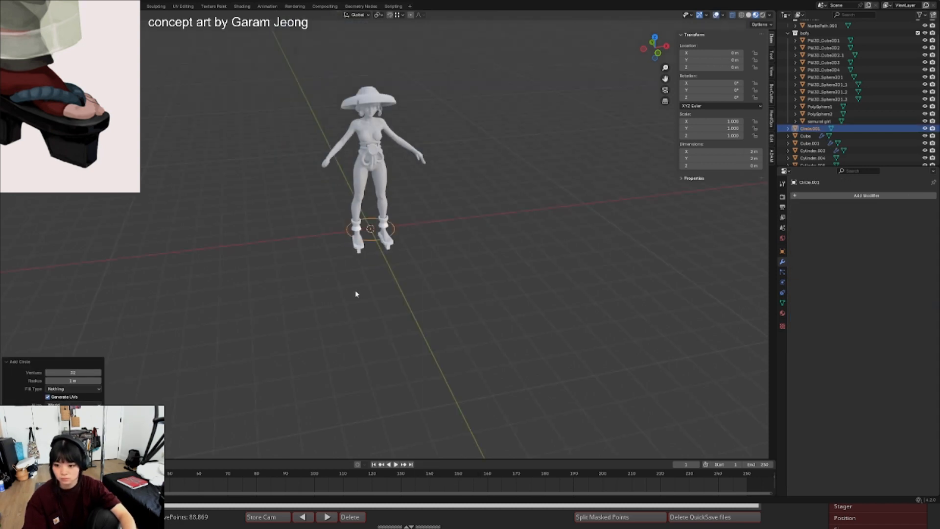
scroll(384, 292, "up", 5)
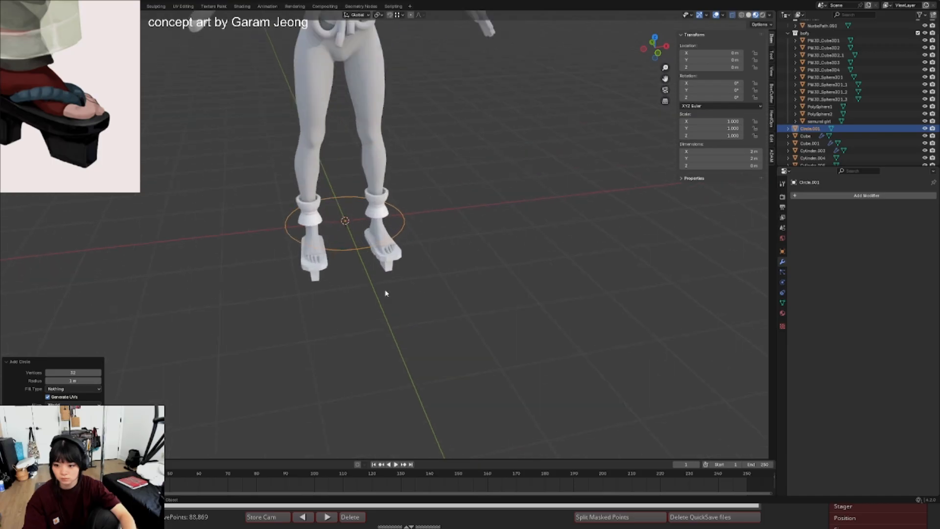
left_click(360, 242)
- Isolate the new circle from the figure, check its mesh in Edit Mode, and save the file
key("KP_Divide")
scroll(362, 247, "down", 6)
scroll(456, 261, "up", 1)
middle_click_drag(500, 261, 422, 254, "shift")
scroll(456, 261, "down", 5)
key("Tab")
key("KP_1")
key("Tab")
key("ctrl+s")
left_click(867, 195)
mouse_move(834, 201)
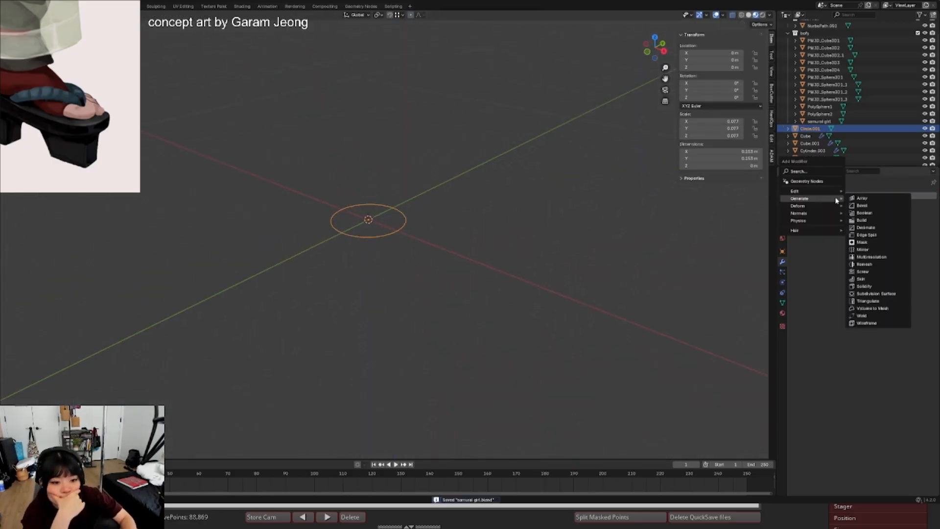
left_click(866, 198)
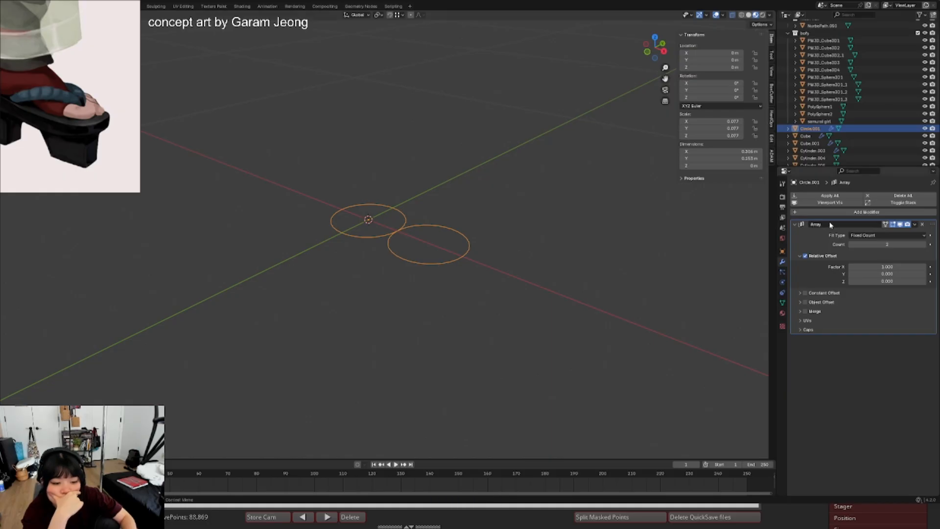
left_click(925, 224)
- Add a Screw modifier to the circle
left_click(836, 197)
mouse_move(837, 199)
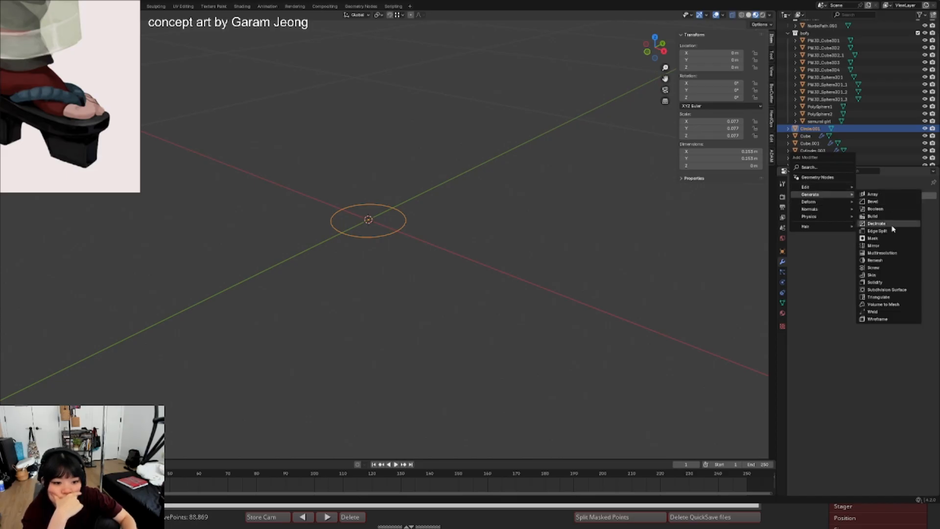
left_click(893, 268)
middle_click_drag(298, 240, 283, 221)
scroll(392, 224, "up", 6)
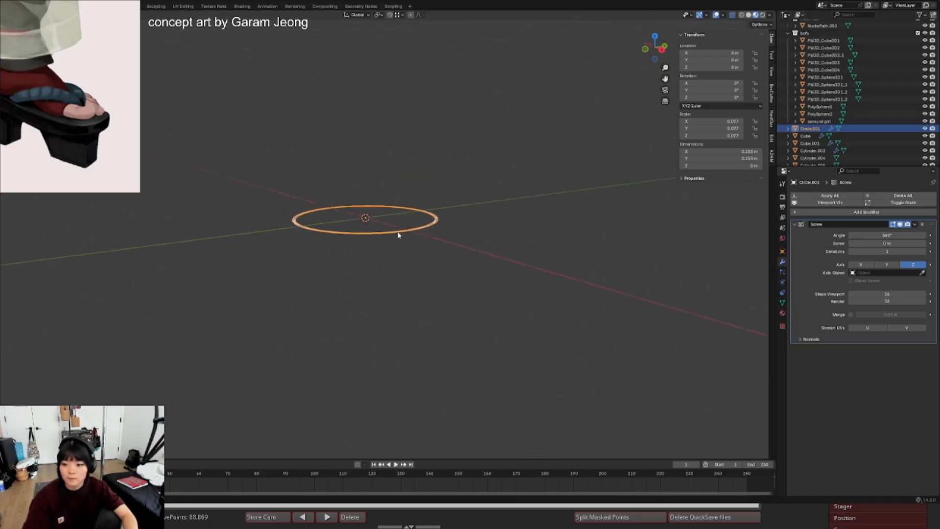
- Apply the circle's scale
key("ctrl+a")
middle_click_drag(393, 224, 407, 257)
left_click(392, 243)
scroll(393, 242, "down", 4)
scroll(407, 257, "up", 2)
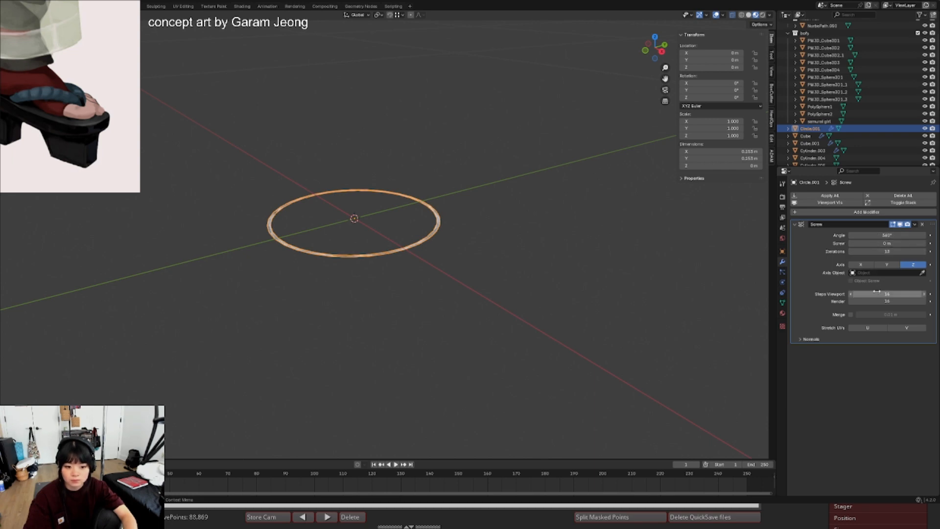
- Try a larger Screw offset along Z on the circle and undo it
left_click_drag(873, 243, 879, 243)
left_click_drag(880, 243, 887, 243)
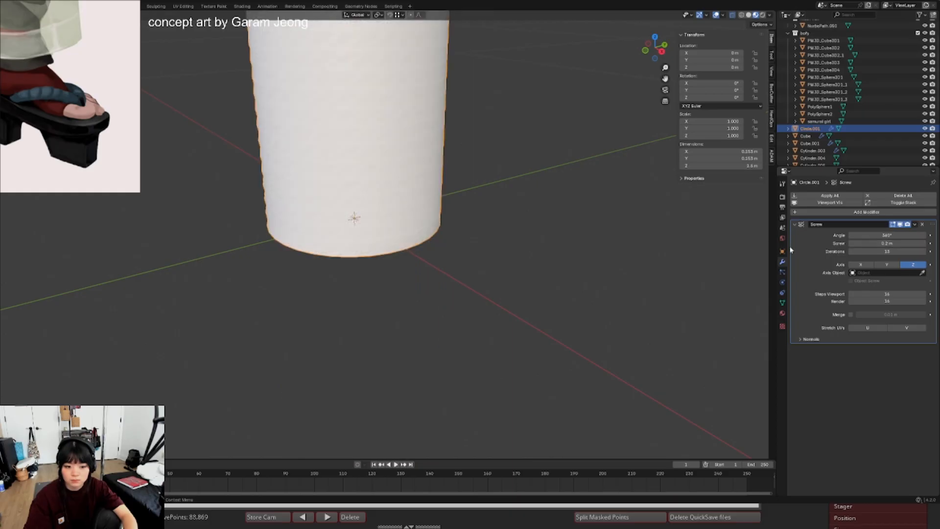
scroll(393, 266, "down", 15)
scroll(400, 244, "up", 3)
key("ctrl+z")
scroll(422, 207, "up", 4)
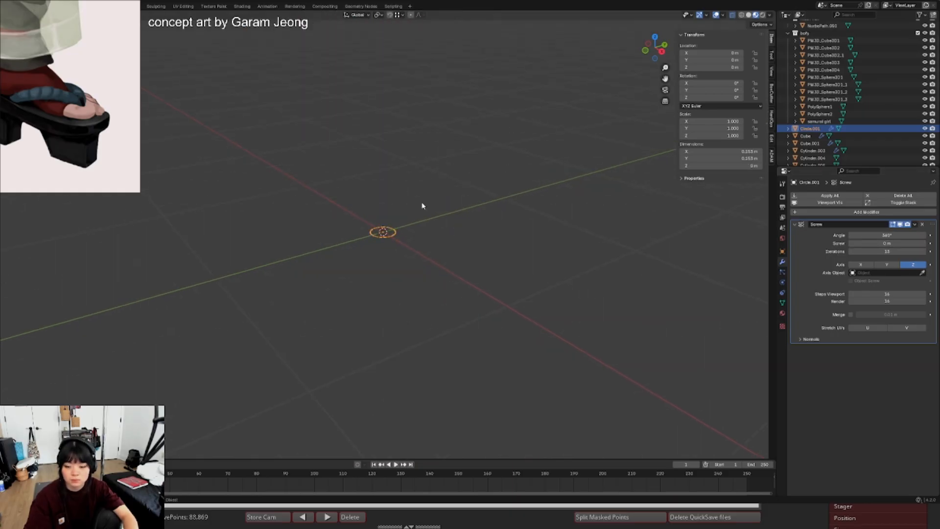
- Move the circle's vertices about 0.09 m along negative Y, away from the object's origin
scroll(418, 226, "up", 3)
key("Tab")
key("g")
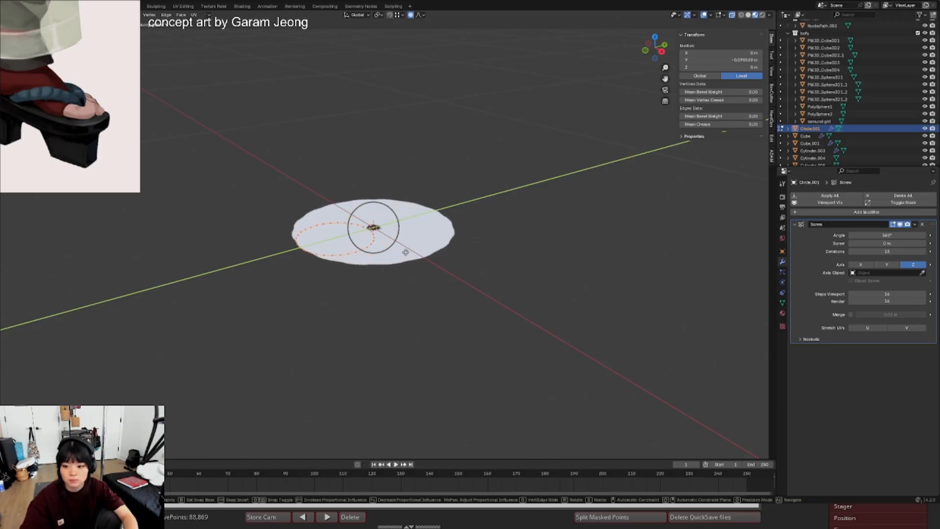
left_click(406, 252)
key("Tab")
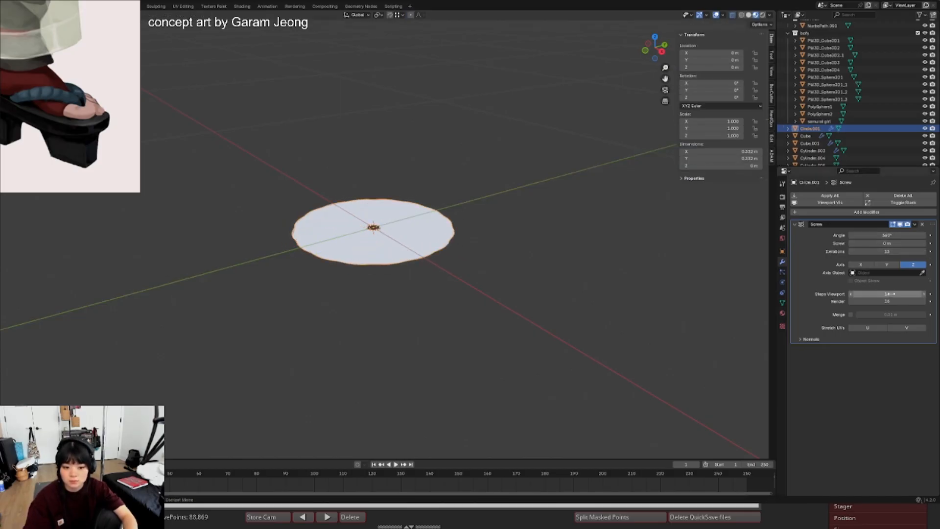
- Try other Screw axes, return to Z, and set the Screw offset to 0.4 m with 9 iterations
left_click(878, 265)
left_click(861, 265)
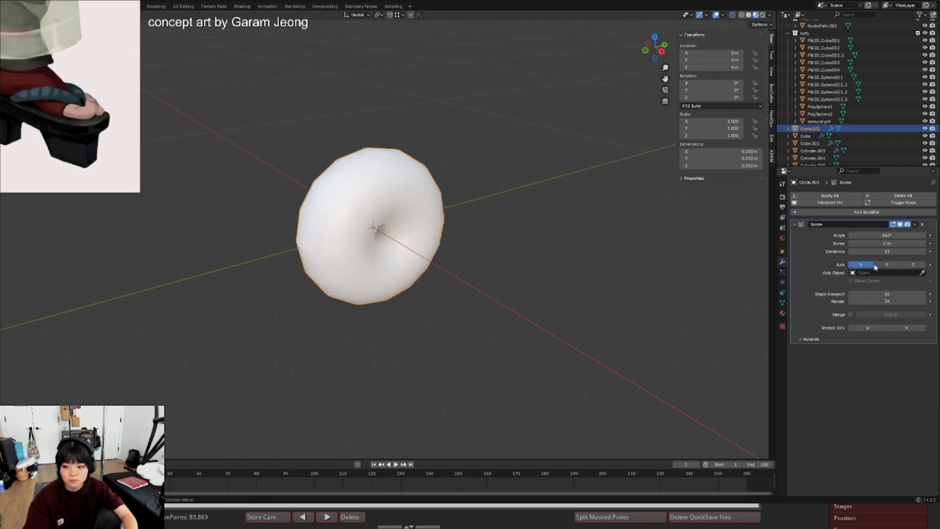
left_click(912, 265)
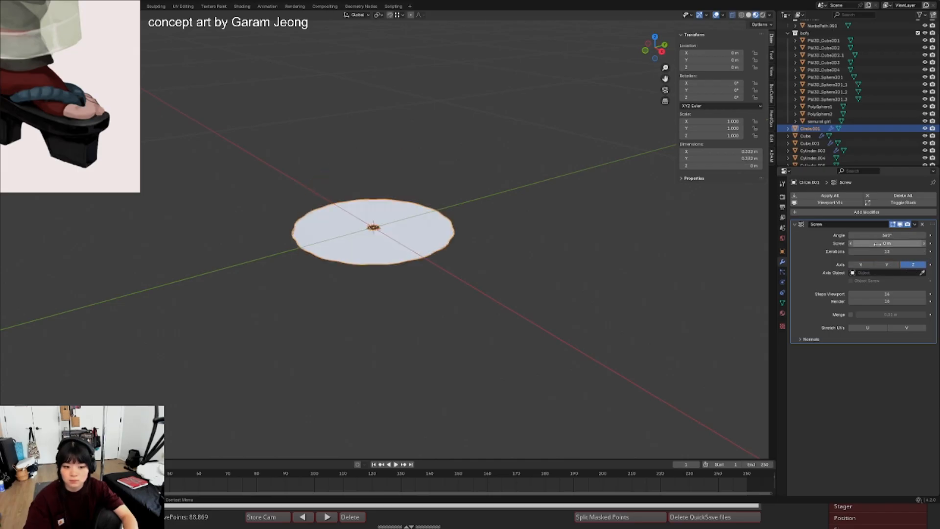
left_click_drag(887, 244, 908, 243)
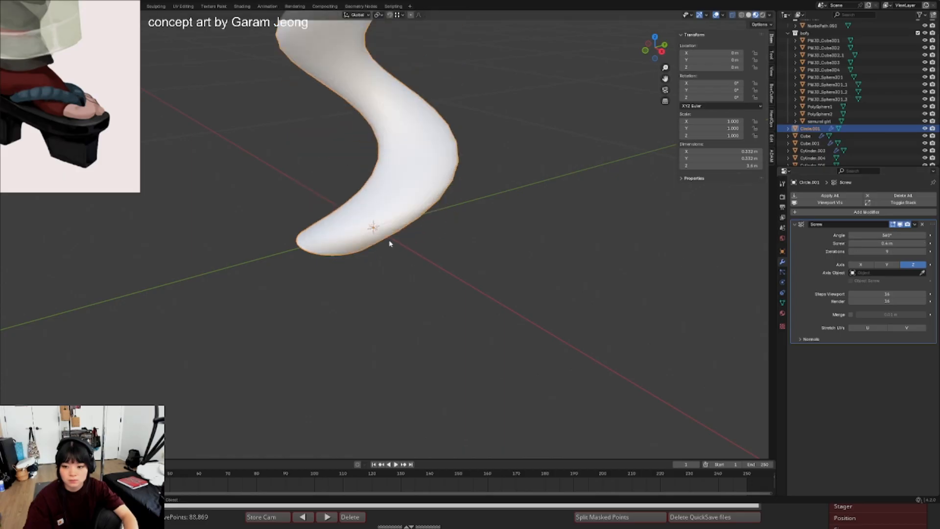
- View the spiral from the side and change the Screw modifier's axis to Y
key("KP_3")
left_click_drag(440, 237, 411, 244, "shift")
scroll(412, 243, "down", 2)
scroll(421, 244, "up", 1)
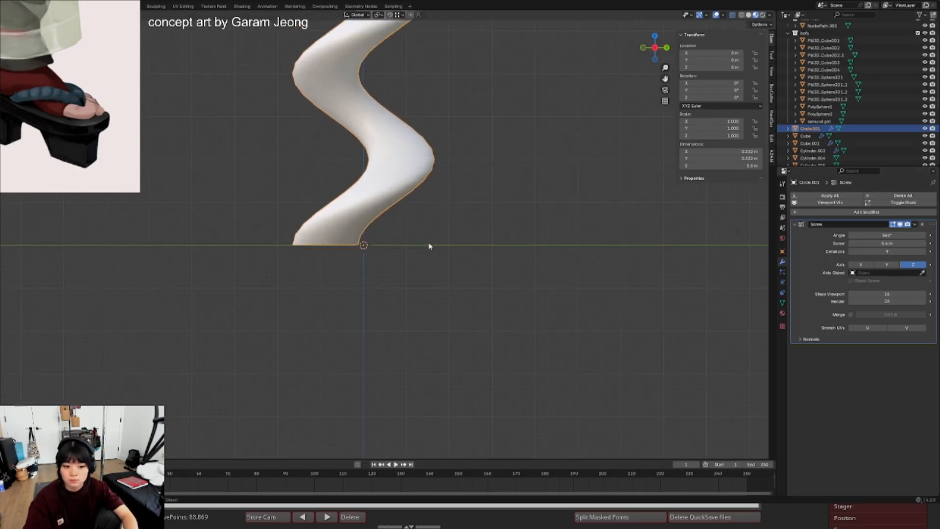
key("Tab")
key("Tab")
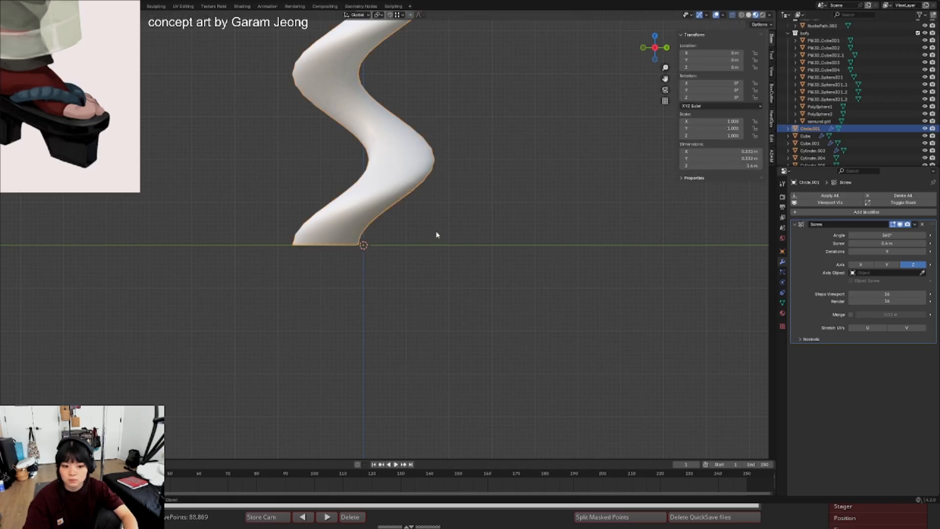
left_click(861, 264)
left_click(887, 264)
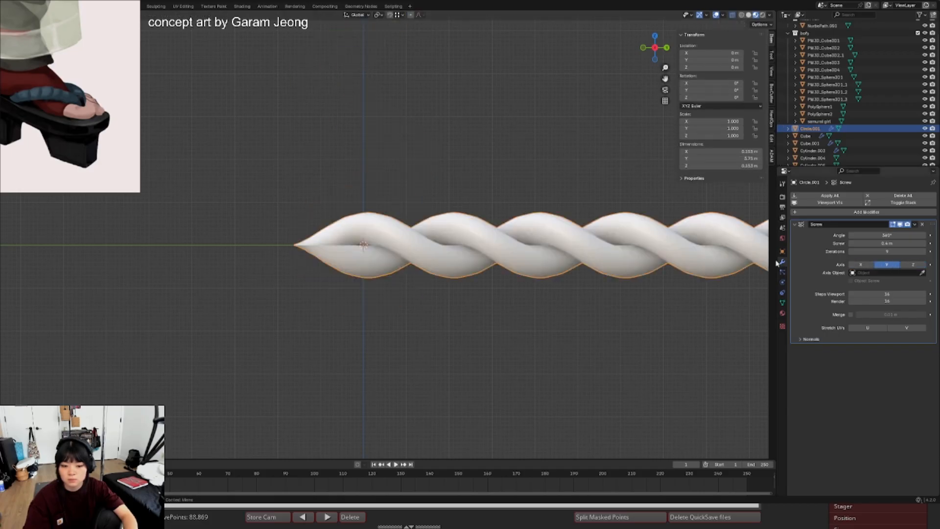
- Inspect the twisted rope and its source circle in Edit Mode from several angles
scroll(409, 262, "down", 5)
middle_click_drag(410, 262, 362, 248)
key("Tab")
scroll(402, 257, "up", 1)
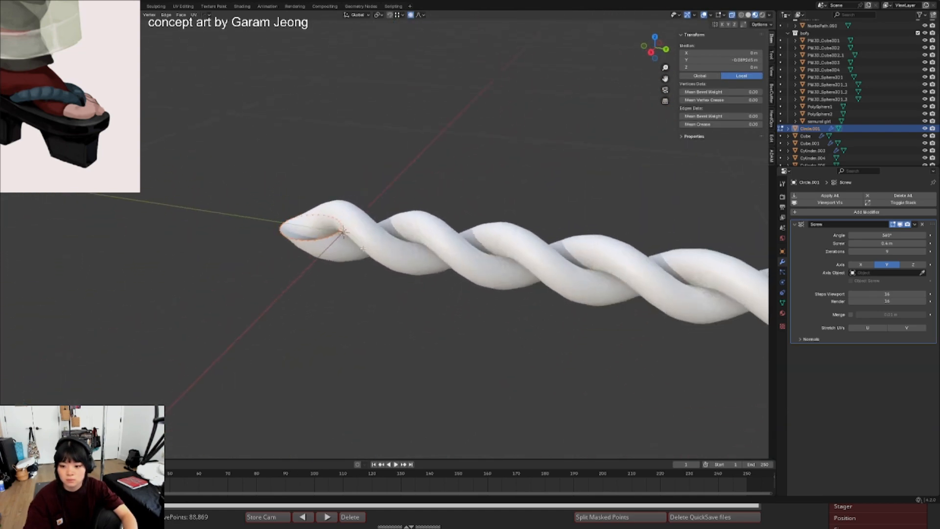
scroll(362, 248, "down", 4)
key("KP_1")
key("KP_3")
key("Tab")
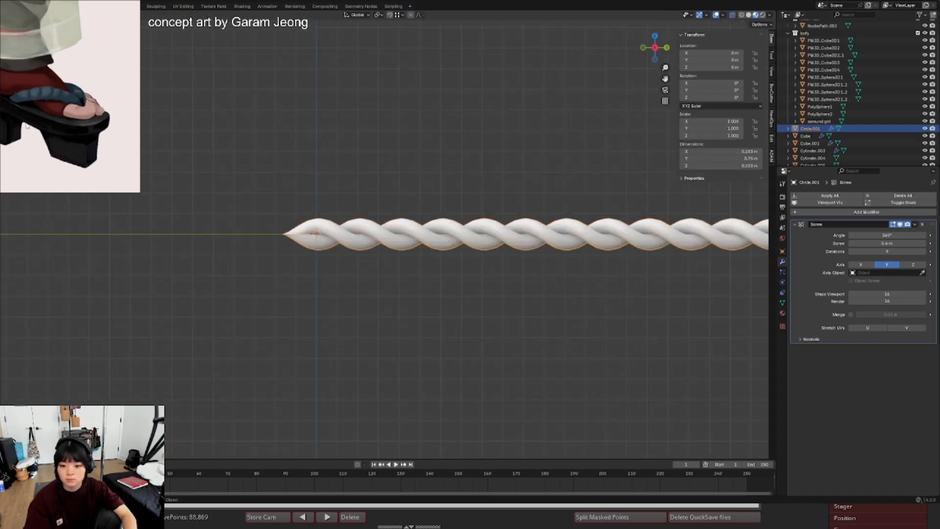
- Reduce the rope's Screw offset to 0.2 m for a tighter twist
middle_click_drag(432, 250, 428, 272, "shift")
scroll(408, 235, "down", 2)
scroll(428, 271, "up", 2)
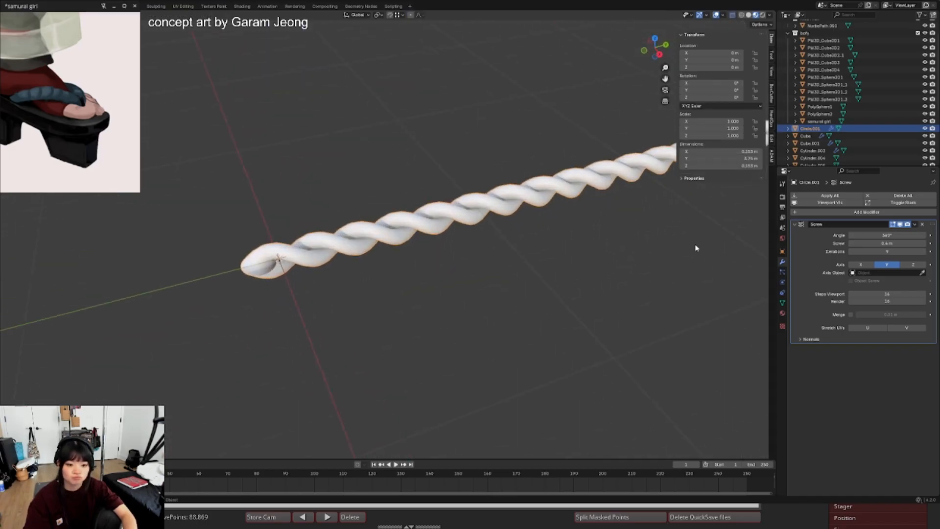
left_click_drag(855, 243, 851, 246)
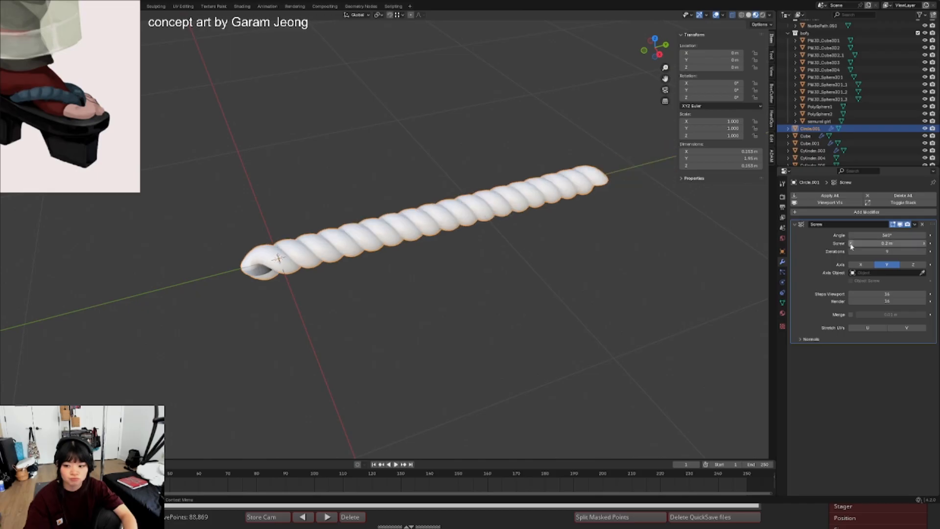
- Examine the rope's open ends and twist up close and along its full length
scroll(454, 236, "down", 2)
middle_click_drag(453, 237, 311, 222)
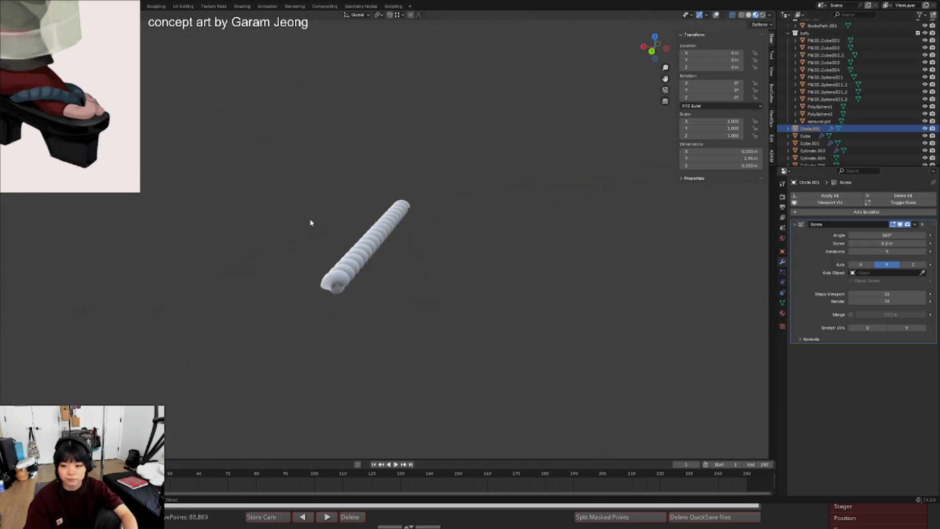
scroll(376, 243, "up", 2)
scroll(376, 243, "up", 4)
scroll(376, 242, "down", 2)
middle_click_drag(376, 243, 426, 234)
scroll(398, 233, "down", 3)
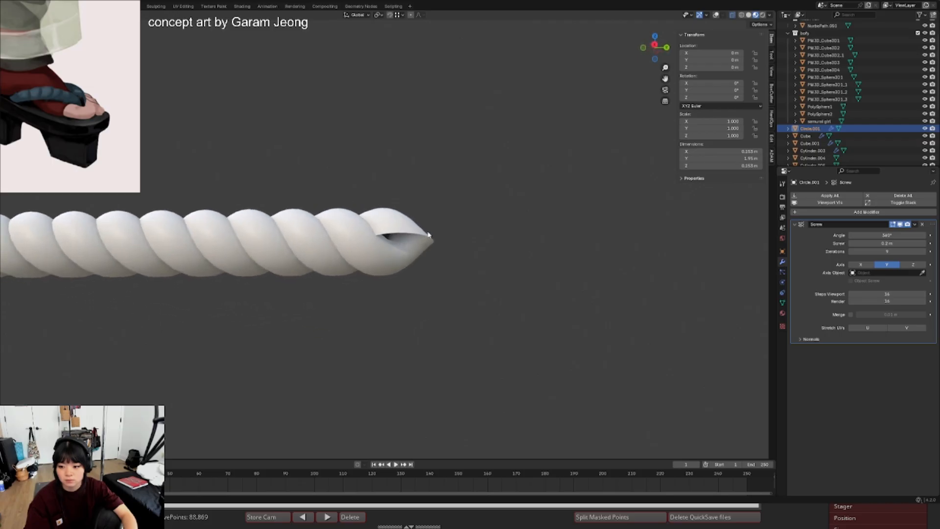
scroll(392, 230, "down", 4)
scroll(460, 236, "down", 5)
middle_click_drag(346, 237, 460, 271, "shift")
scroll(460, 281, "up", 3)
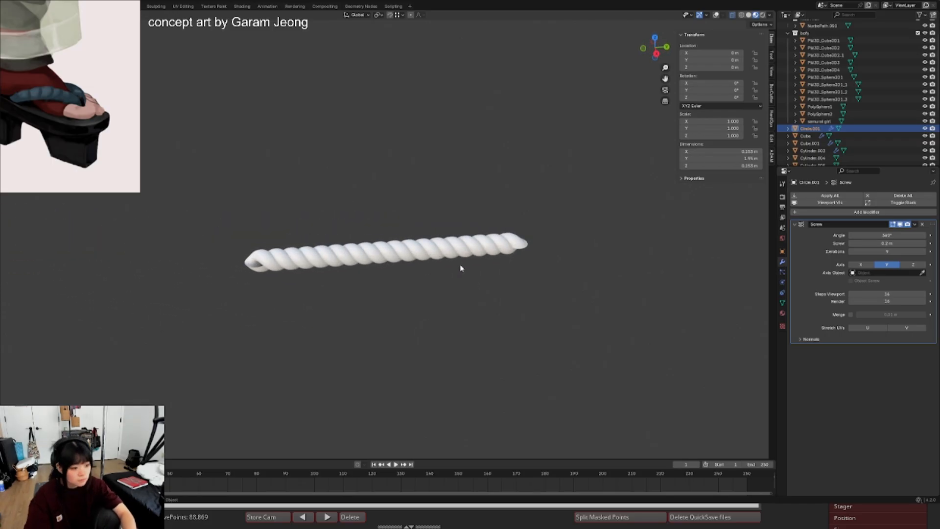
- Check the rope's overall shape with the viewport overlays on and off, including its mesh in Edit Mode
scroll(460, 269, "down", 1)
scroll(460, 268, "down", 2)
middle_click_drag(460, 269, 449, 260)
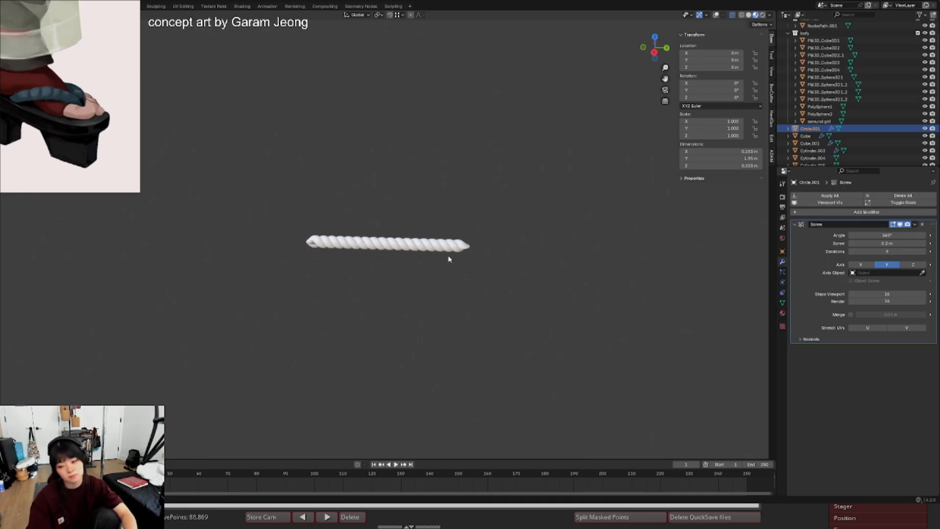
scroll(448, 260, "up", 2)
key("alt+shift+z")
key("Tab")
key("Tab")
scroll(381, 261, "up", 2)
key("alt+shift+z")
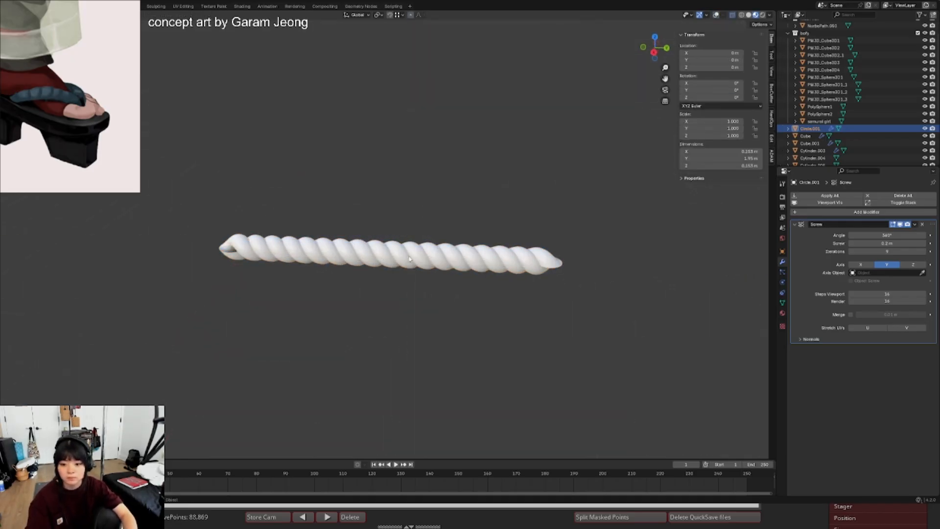
- Try a Screw offset of 0.3 m on the rope and undo it
left_click(925, 245)
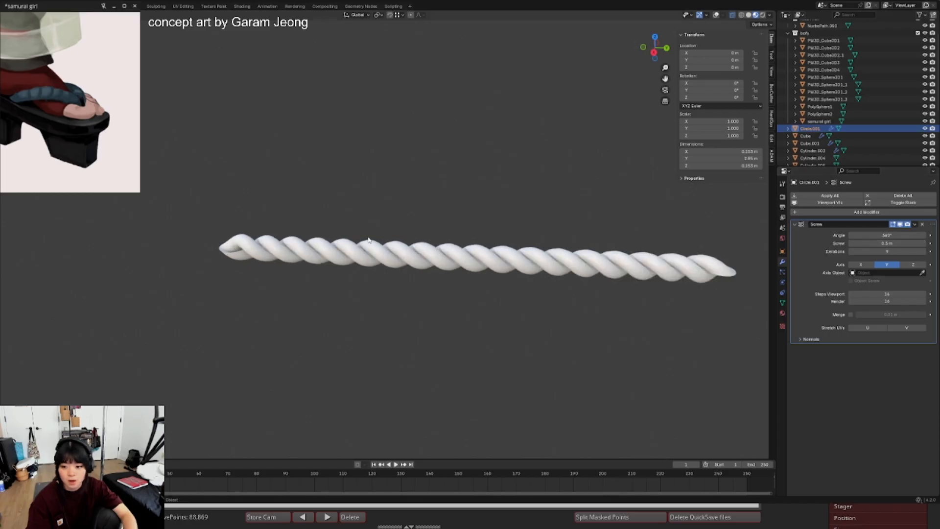
scroll(369, 239, "down", 3)
middle_click_drag(343, 238, 355, 229)
scroll(355, 230, "up", 1)
key("ctrl+z")
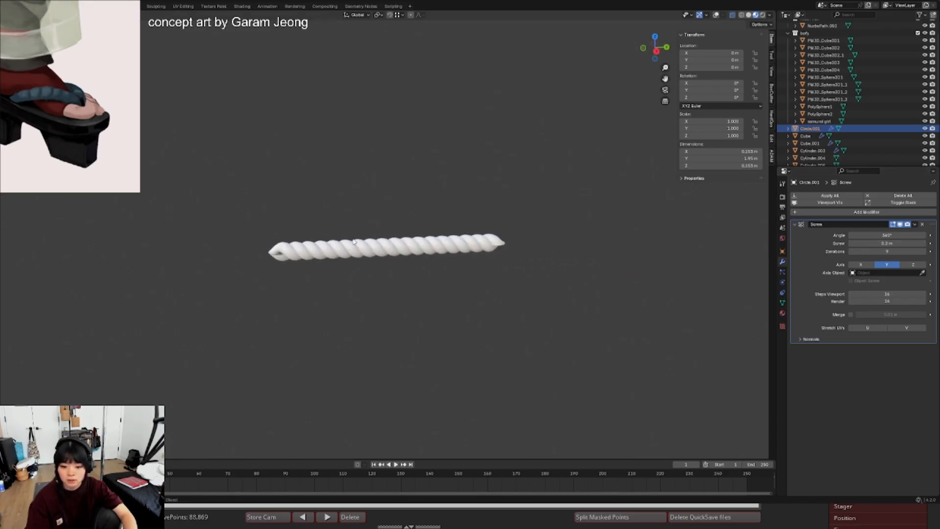
- Leave the isolated view, turn the overlays on, and view the rope beside the sandals from the side
scroll(362, 242, "down", 1)
key("slash")
scroll(359, 240, "up", 3)
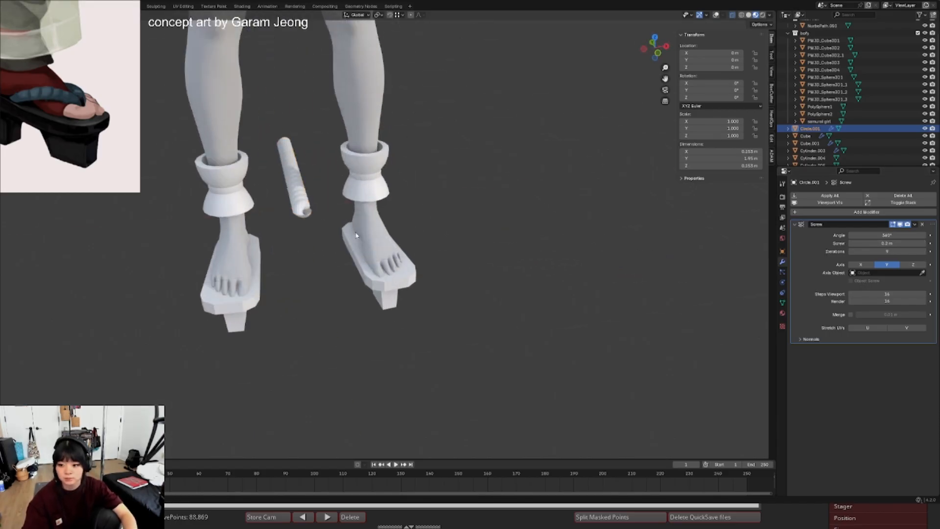
key("alt+shift+z")
key("KP_5")
middle_click_drag(316, 225, 349, 225)
key("KP_3")
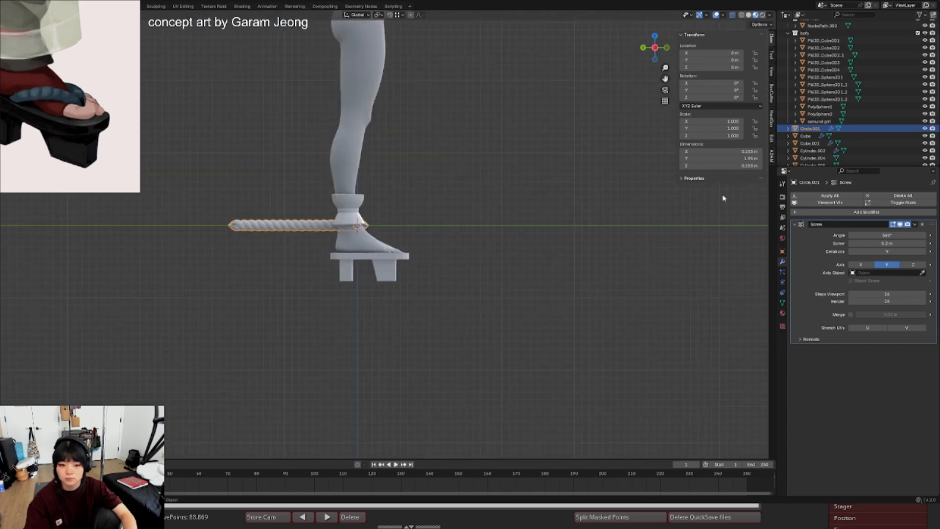
- Add a Curve modifier to the rope after its Screw modifier
left_click(827, 212)
mouse_move(827, 217)
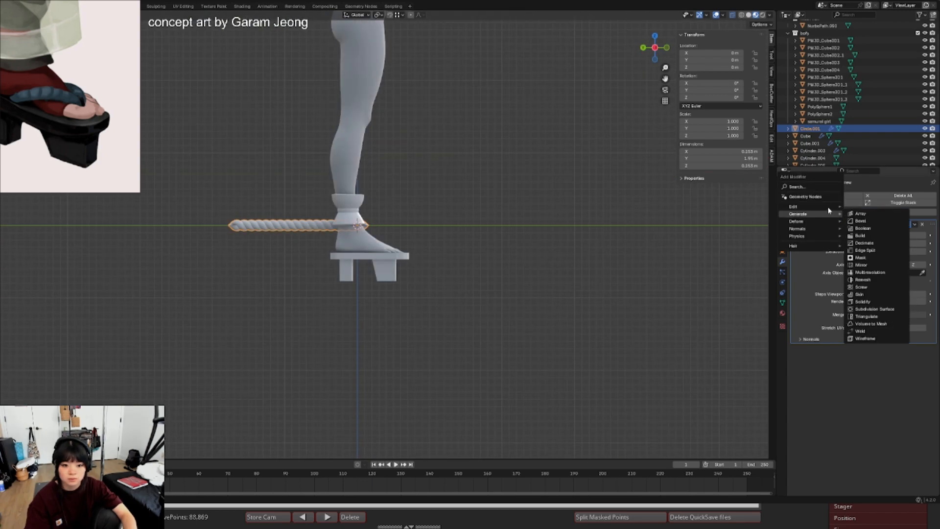
left_click(876, 237)
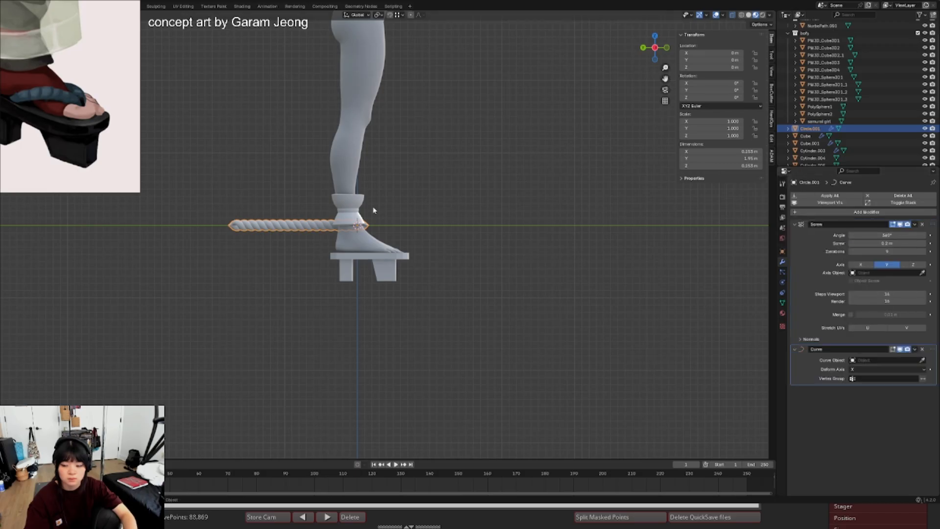
- Deselect the rope and add a NURBS path curve at the origin
left_click(392, 208)
key("shift+a")
mouse_move(399, 206)
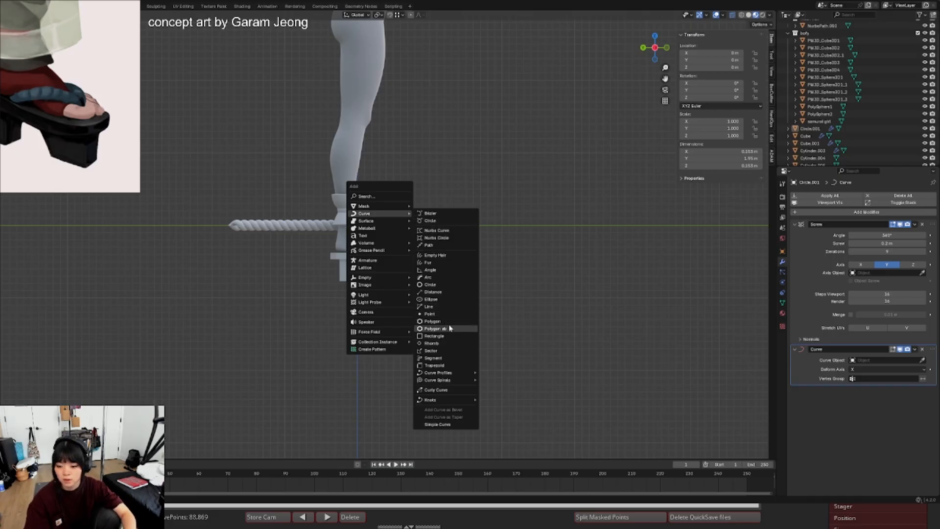
left_click(446, 245)
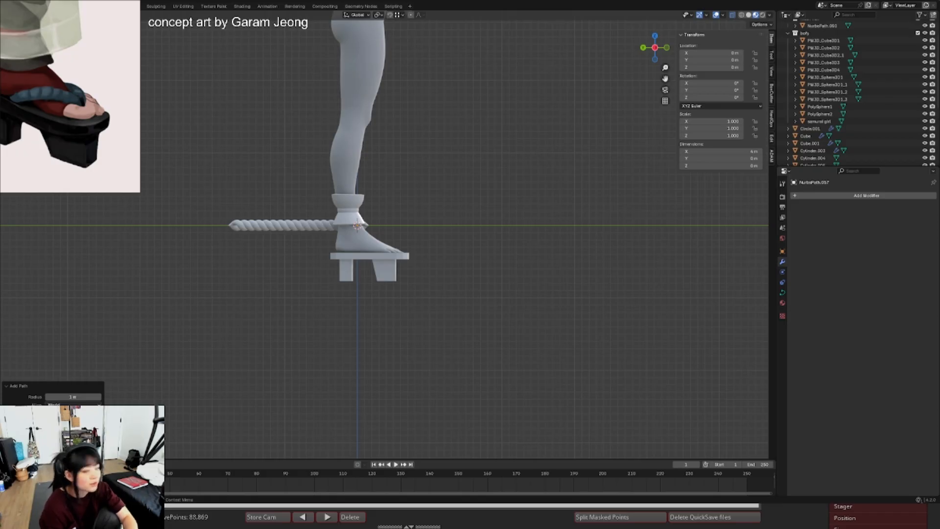
- Save the file
middle_click_drag(424, 213, 416, 287)
key("ctrl+s")
scroll(405, 290, "up", 3)
scroll(415, 287, "up", 2)
- Hide and unhide the chest mesh twice to compare the figure's torso with and without it
left_click(375, 147)
key("h")
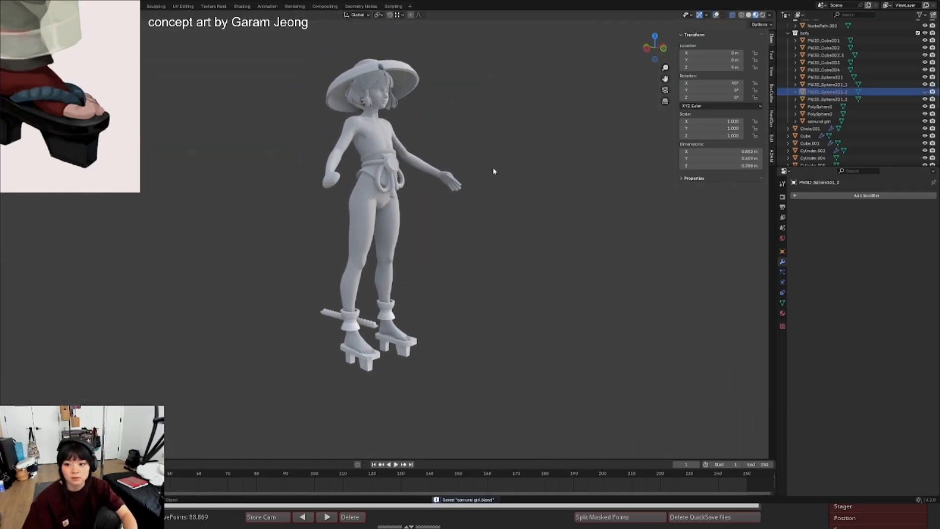
middle_click_drag(494, 171, 459, 173)
key("alt+h")
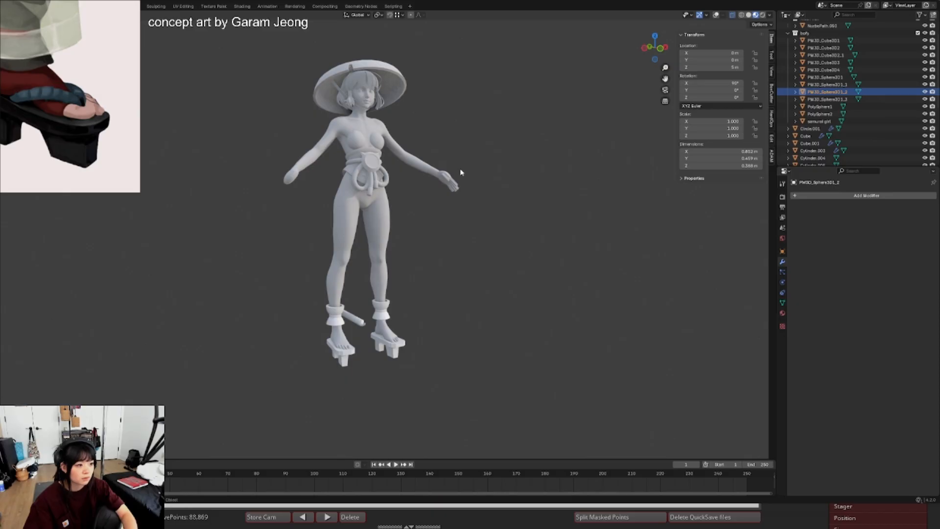
key("h")
scroll(458, 175, "up", 3)
scroll(383, 182, "down", 4)
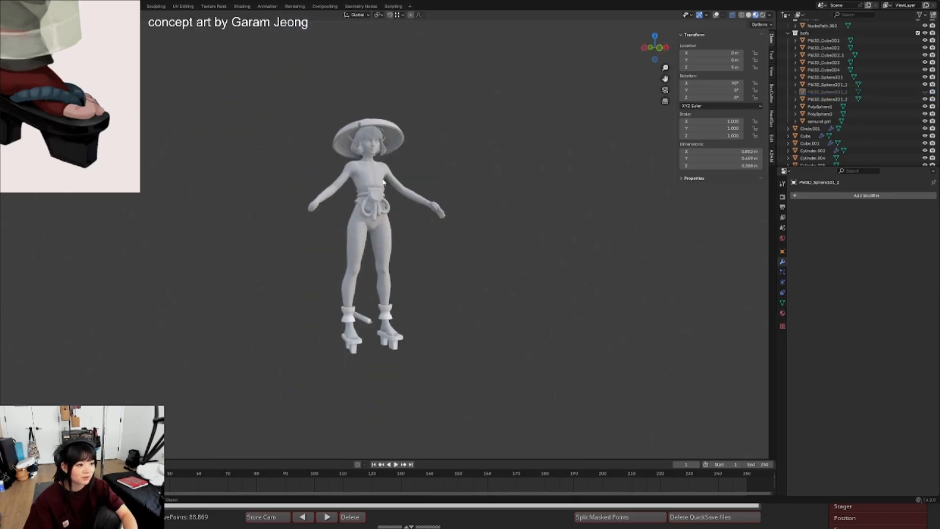
key("alt+h")
- Save the file with the chest mesh shown
scroll(391, 180, "up", 2)
key("ctrl+s")
middle_click_drag(402, 179, 462, 162)
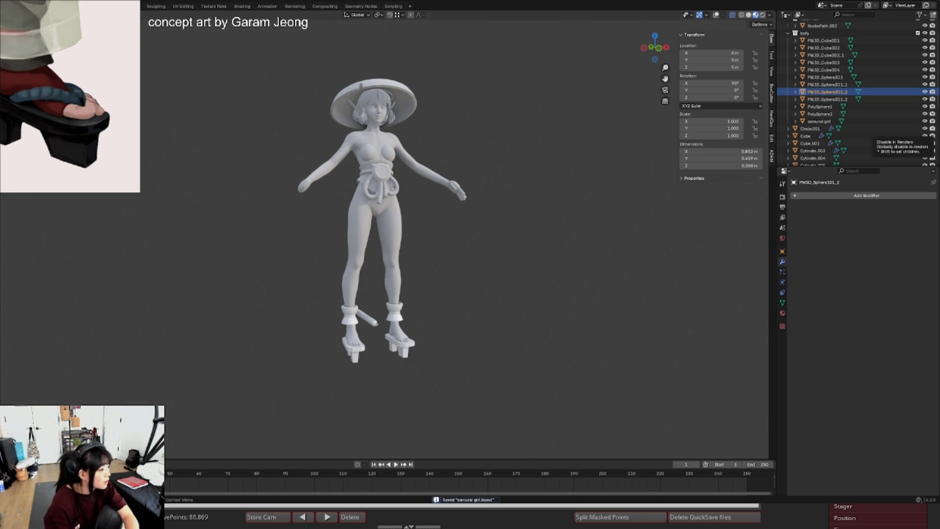
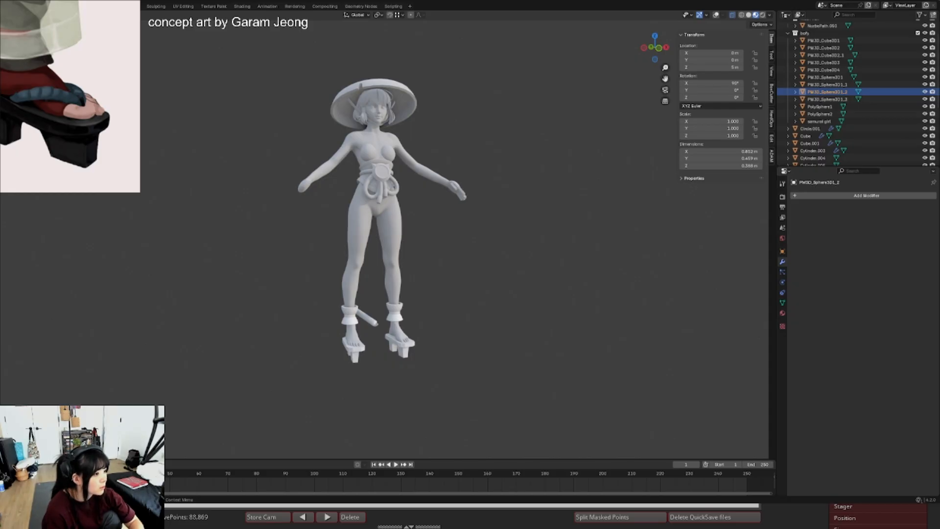
scroll(431, 129, "down", 2)
middle_click_drag(430, 130, 455, 140)
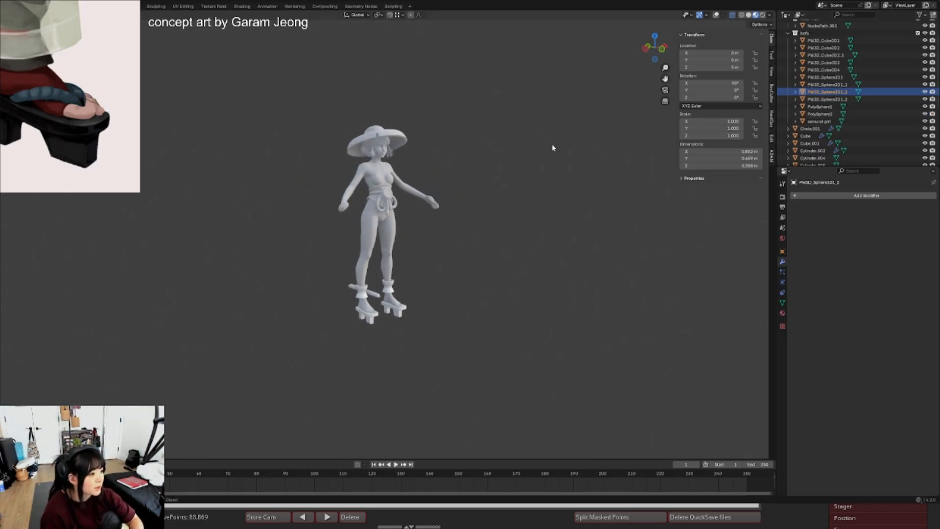
middle_click_drag(554, 147, 524, 139)
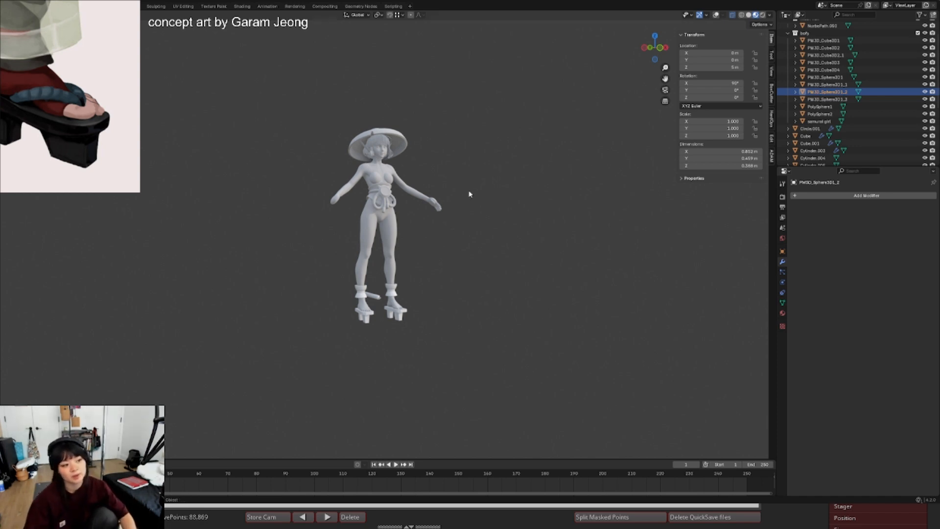
scroll(407, 233, "up", 1)
scroll(401, 241, "down", 3)
mouse_move(407, 233)
middle_mouse_down()
mouse_move(400, 241)
mouse_move(389, 227)
mouse_move(401, 228)
middle_mouse_up()
- Set the new NURBS path as the curve object of the rope's Curve modifier
scroll(389, 227, "up", 2)
scroll(403, 347, "up", 5)
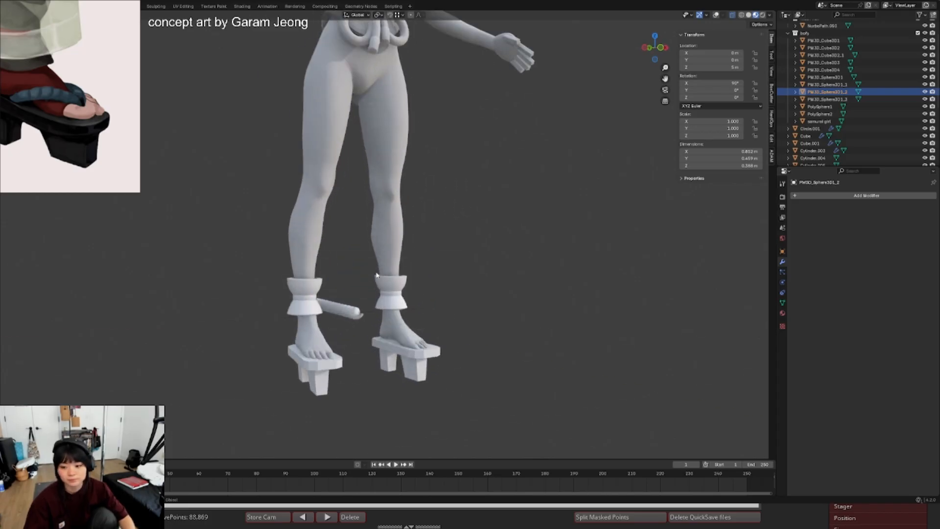
middle_click_drag(404, 348, 386, 305)
left_click(371, 297)
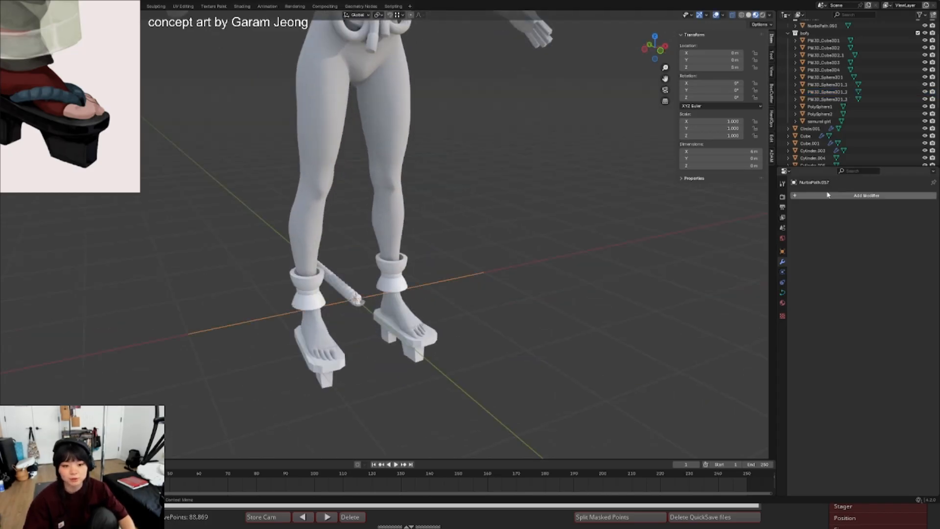
left_click(347, 289)
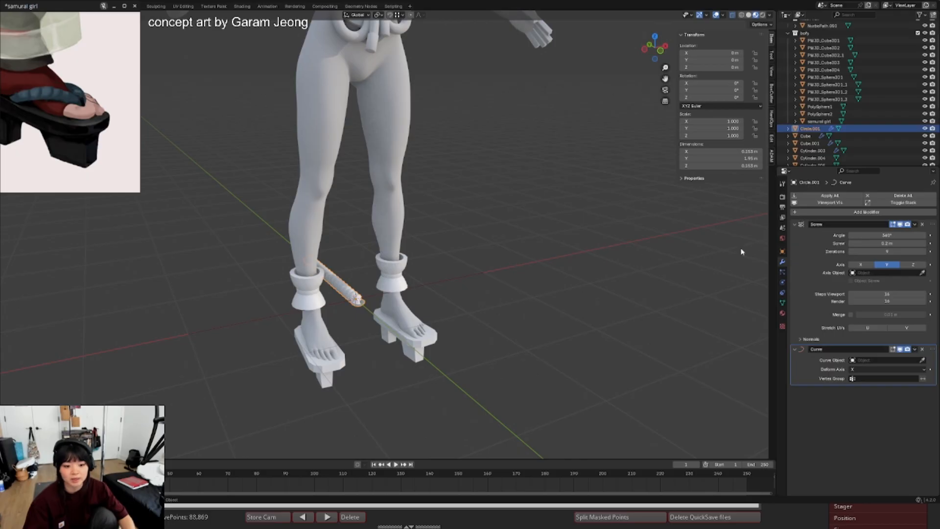
left_click(923, 361)
left_click(431, 284)
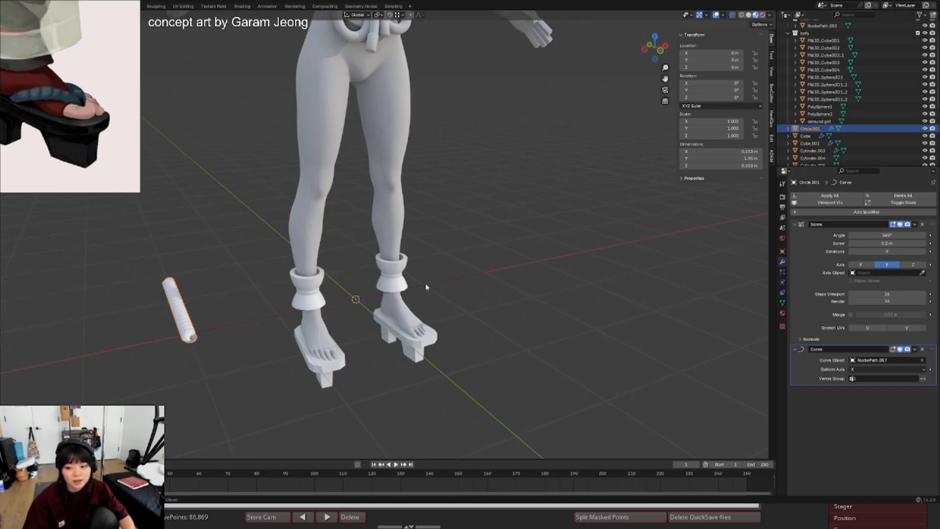
left_click(325, 306)
left_click(191, 322)
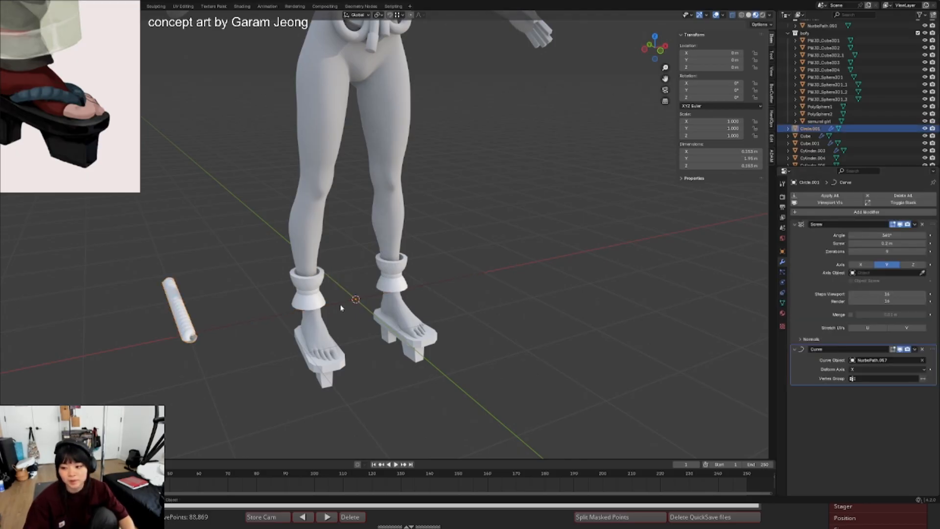
left_click(341, 308)
left_click(186, 308)
key("Tab")
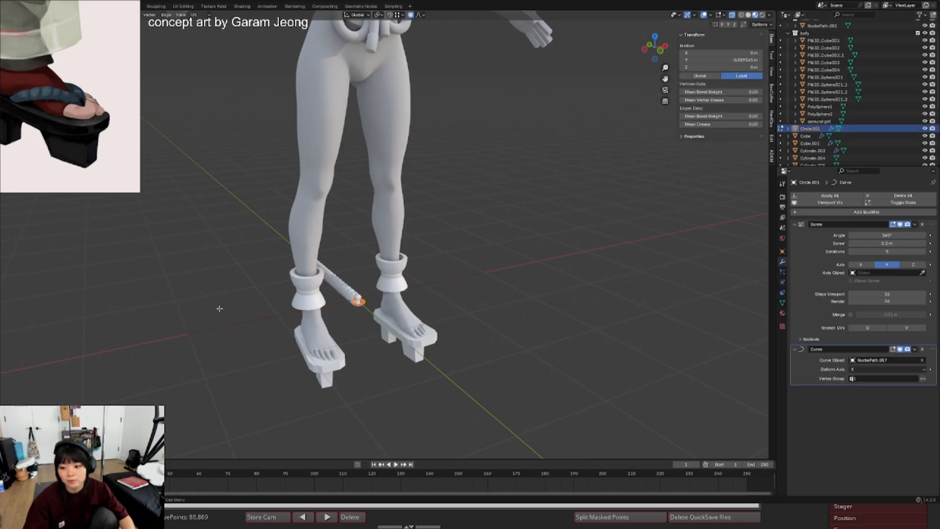
key("KP_7")
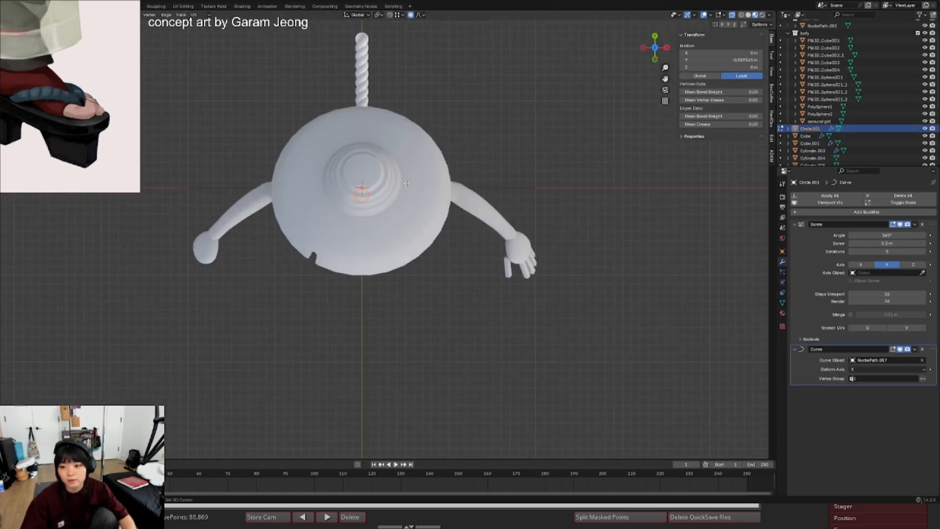
key("r")
key("Escape")
key("Tab")
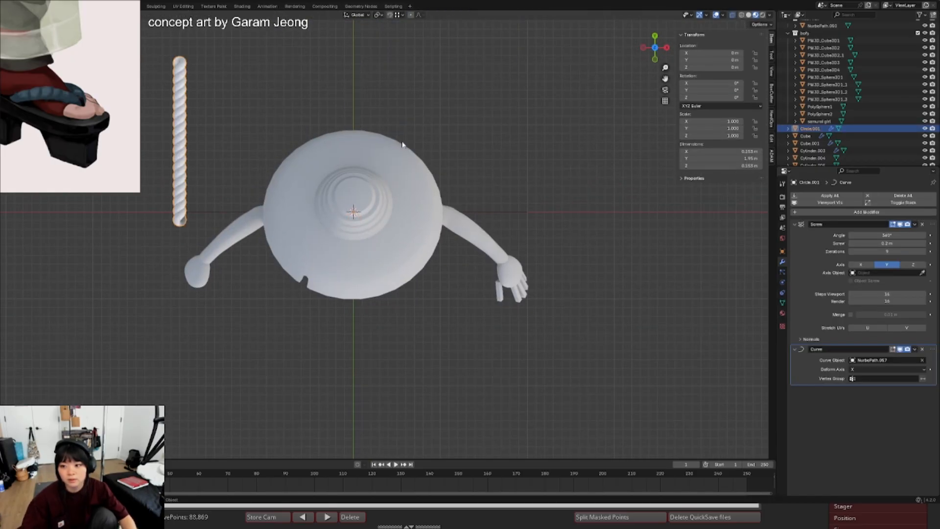
key("Tab")
key("Tab")
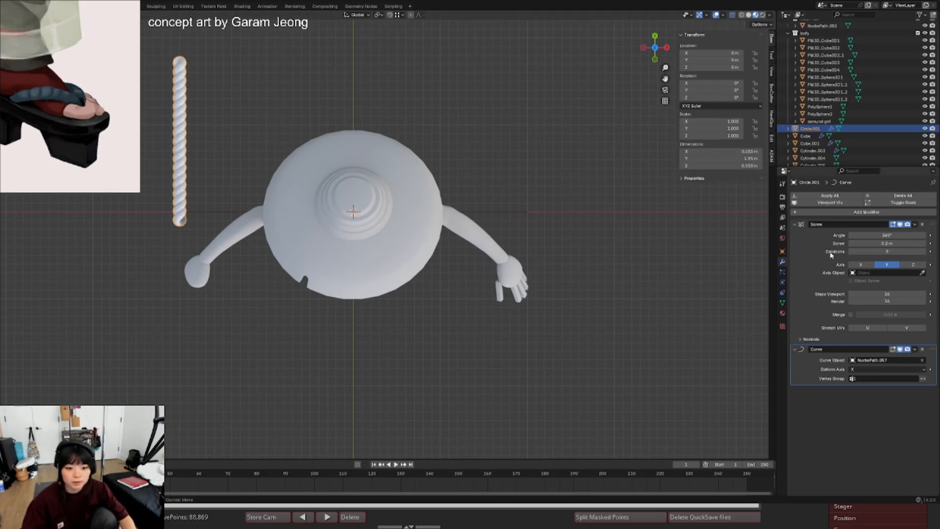
- Try Z and X as the axis of the rope's Screw modifier and return it to Y
left_click(913, 265)
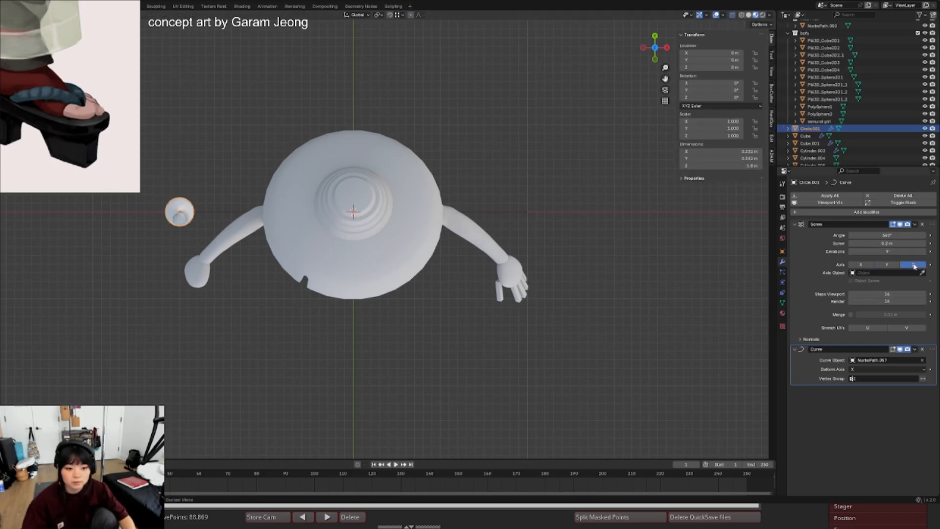
left_click(894, 265)
middle_click_drag(485, 294, 494, 195)
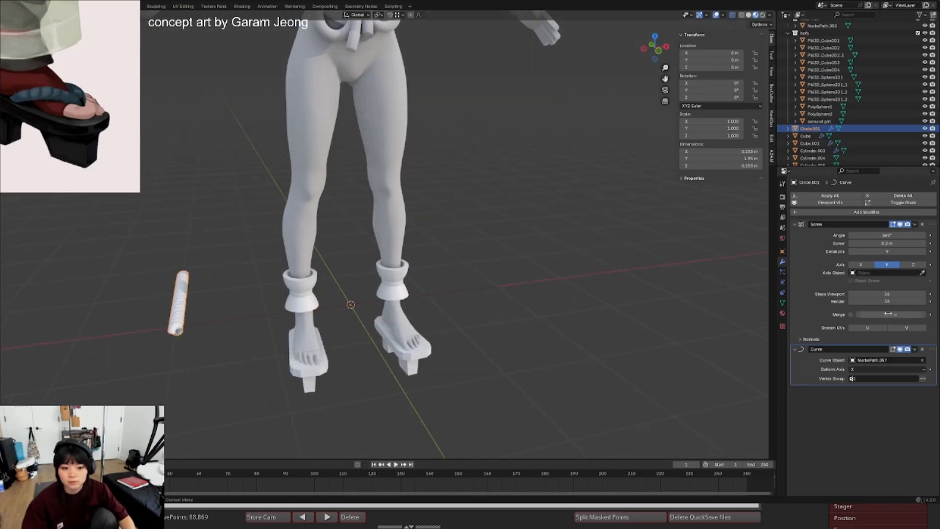
left_click(862, 265)
middle_click_drag(416, 318, 349, 315)
key("ctrl+z")
- Rotate all of the NURBS path's points 90° in the top view so the path runs along Y
key("KP_1")
key("KP_7")
scroll(381, 312, "down", 2)
scroll(382, 311, "down", 2)
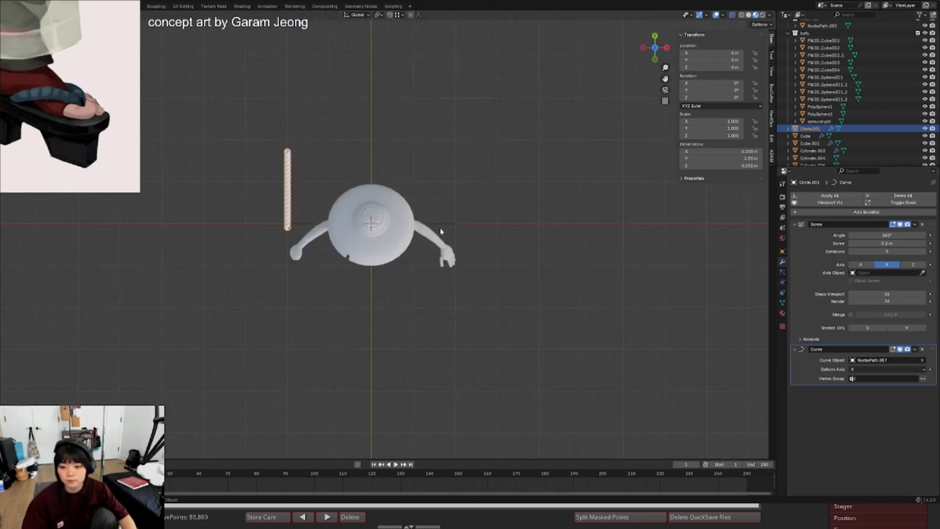
left_click(441, 228)
left_click(446, 224)
key("Tab")
key("r")
left_click(379, 166)
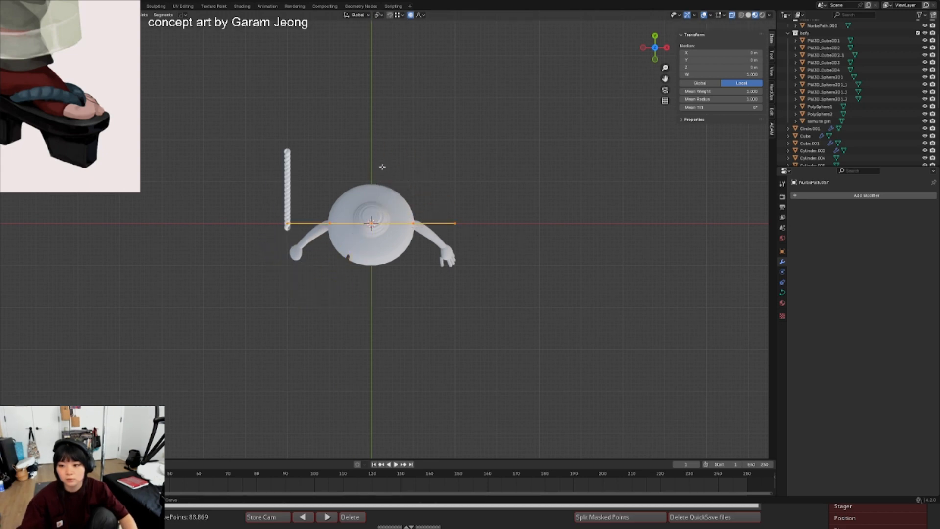
key("Tab")
key("Tab")
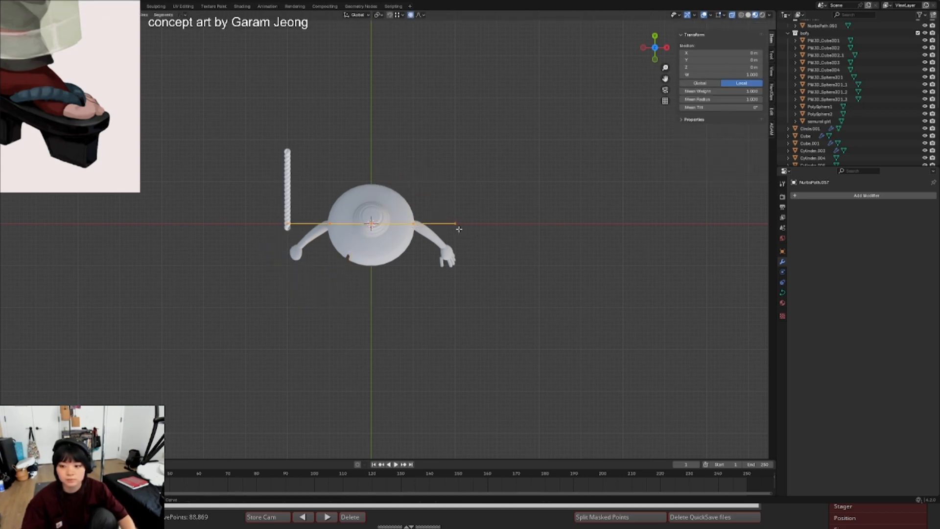
type("r90")
key("Return")
key("Tab")
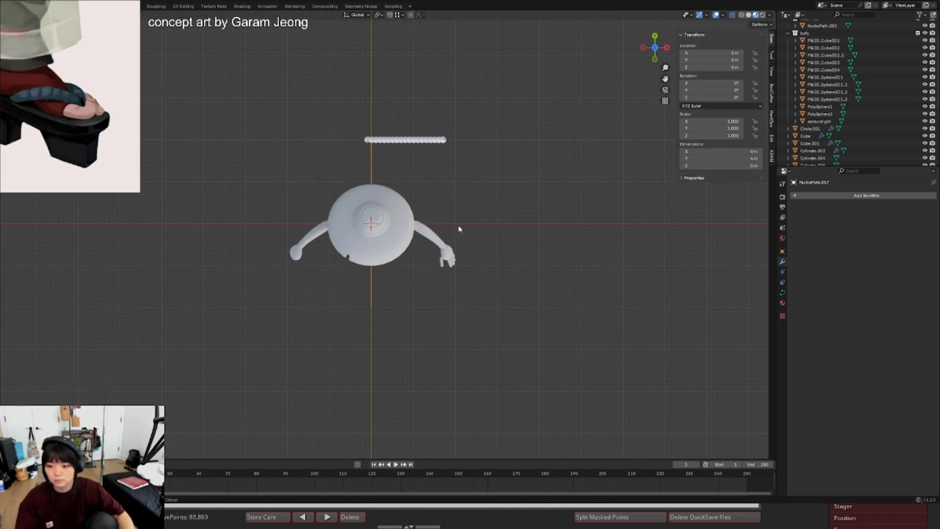
- Apply all transforms to the path and rotate its points by 90° back onto the X axis
key("ctrl+a")
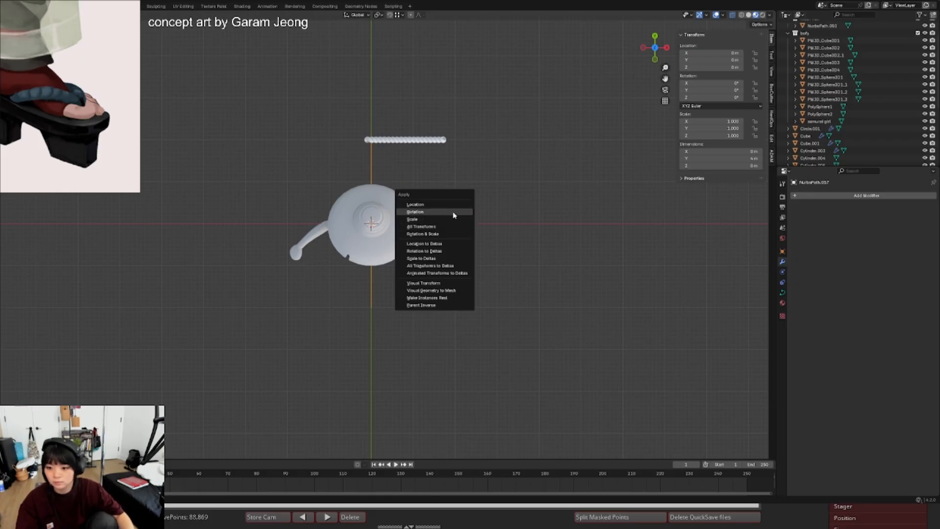
left_click(451, 226)
scroll(430, 216, "up", 1)
key("Tab")
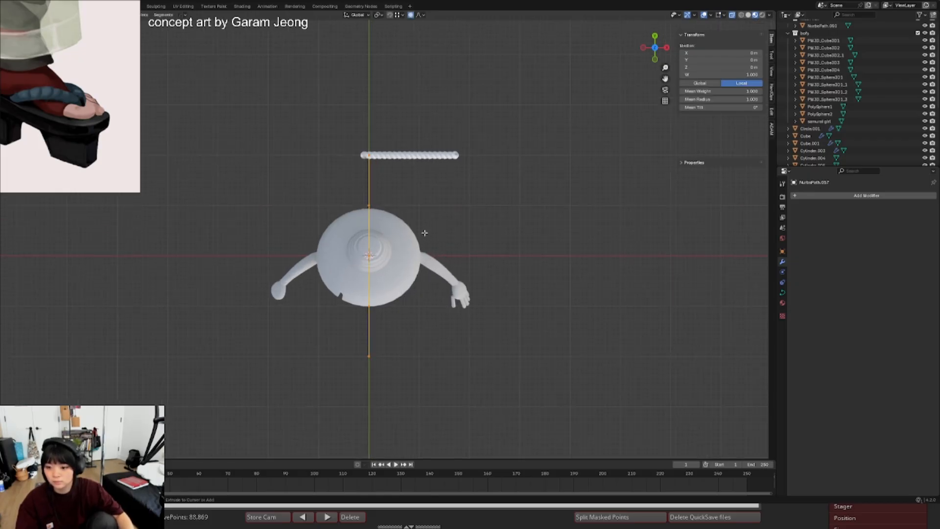
type("r90")
key("Return")
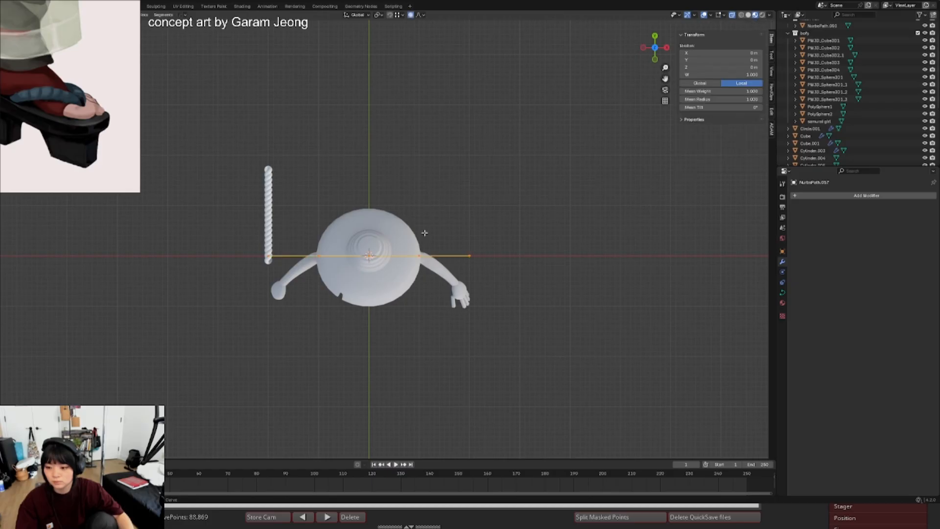
key("Tab")
- Try moving the path's end control points in the top view to test how the rope follows
left_click(269, 232)
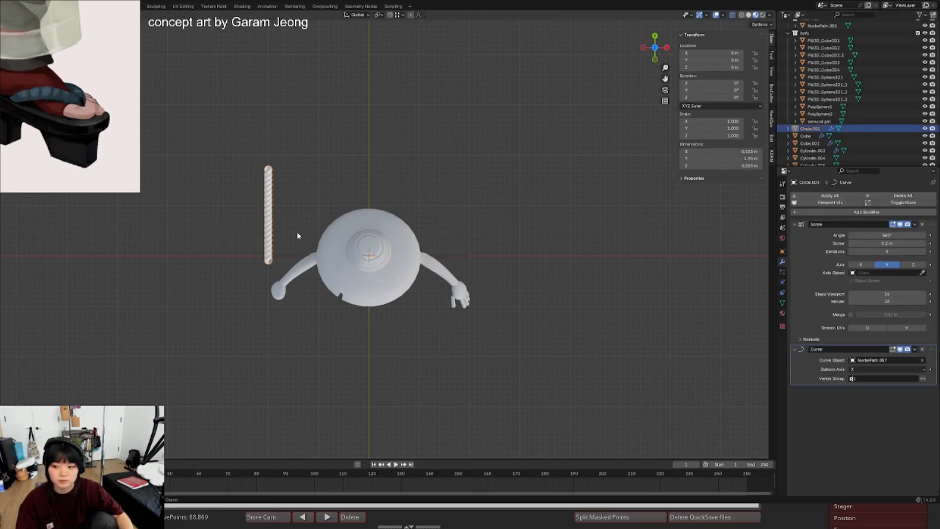
left_click(441, 255)
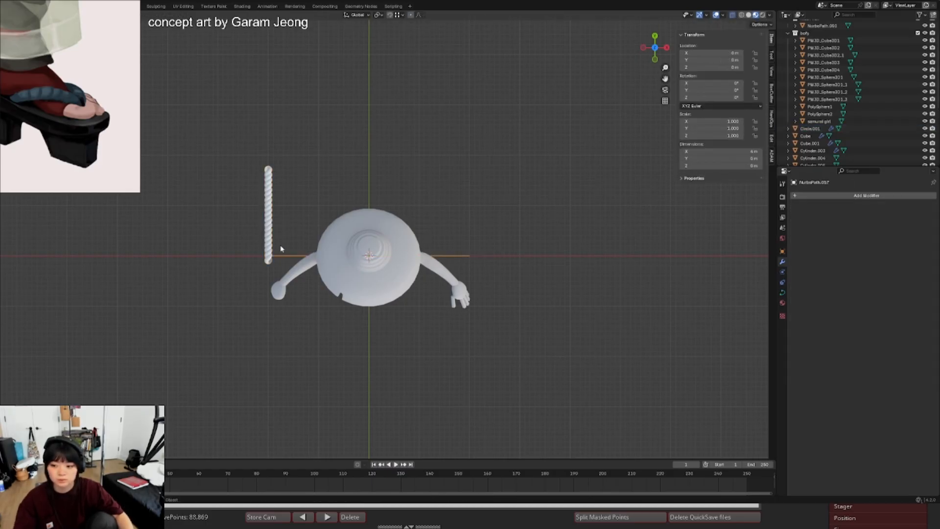
key("Tab")
left_click(470, 255)
key("g")
right_click(357, 179)
left_click(261, 262)
key("g")
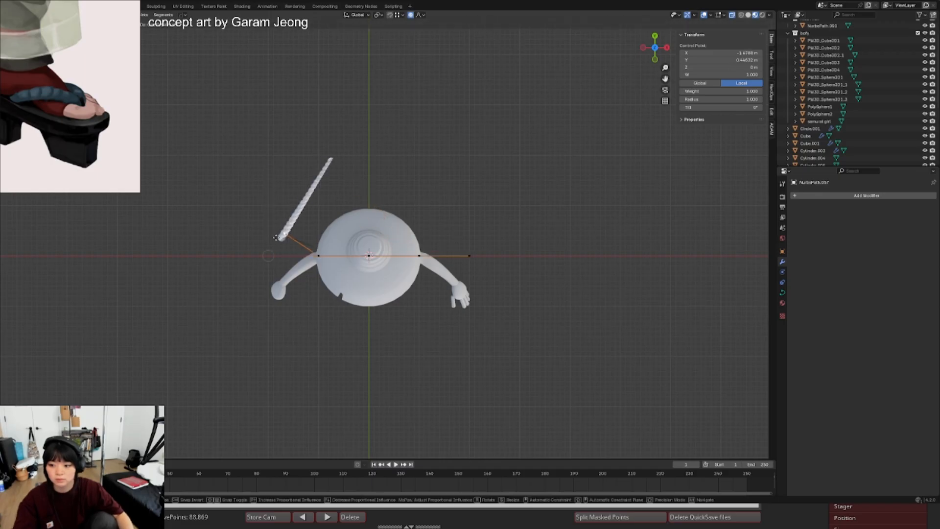
right_click(303, 221)
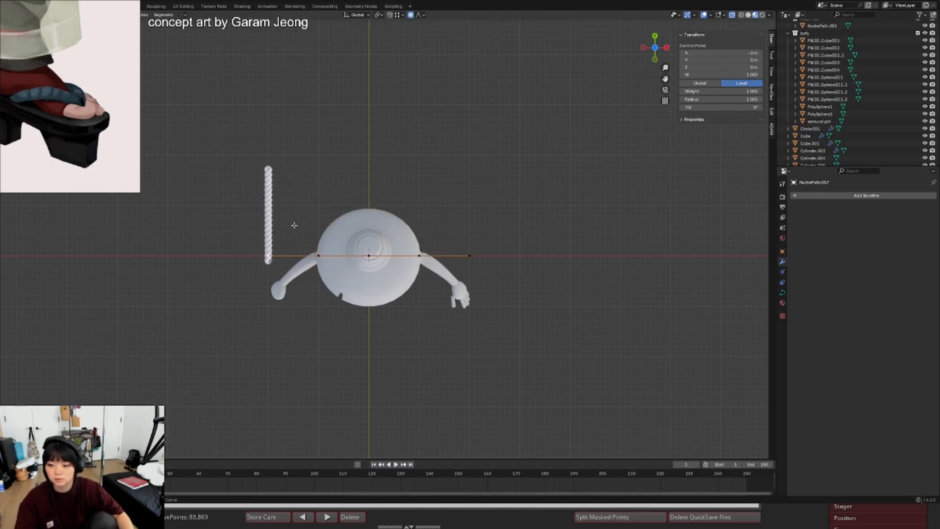
- Rotate the rope object in the top view so it lies along the X-axis path
key("Tab")
left_click(269, 242)
key("Tab")
middle_click_drag(424, 289, 419, 205)
key("Tab")
key("KP_7")
key("r")
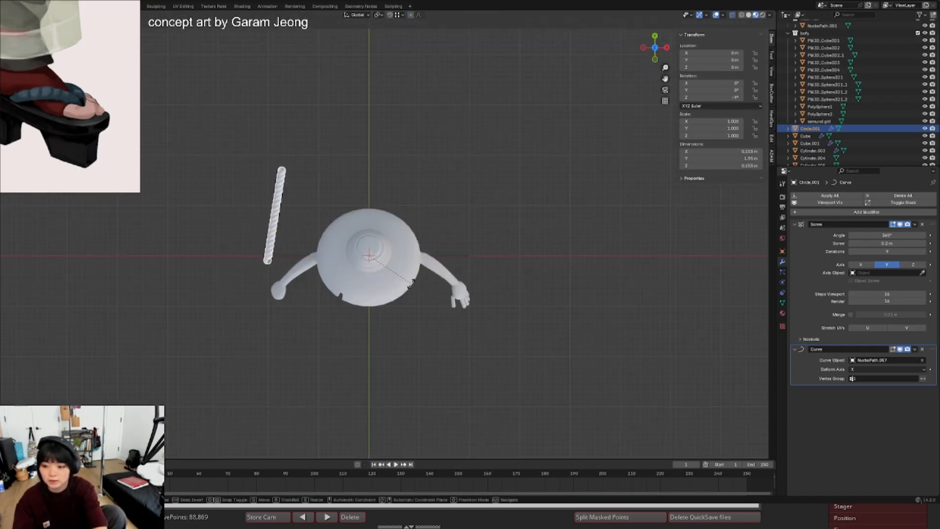
left_click(318, 279)
- Try raising the path's middle control point to test how the rope bends along it
key("KP_1")
left_click(380, 282)
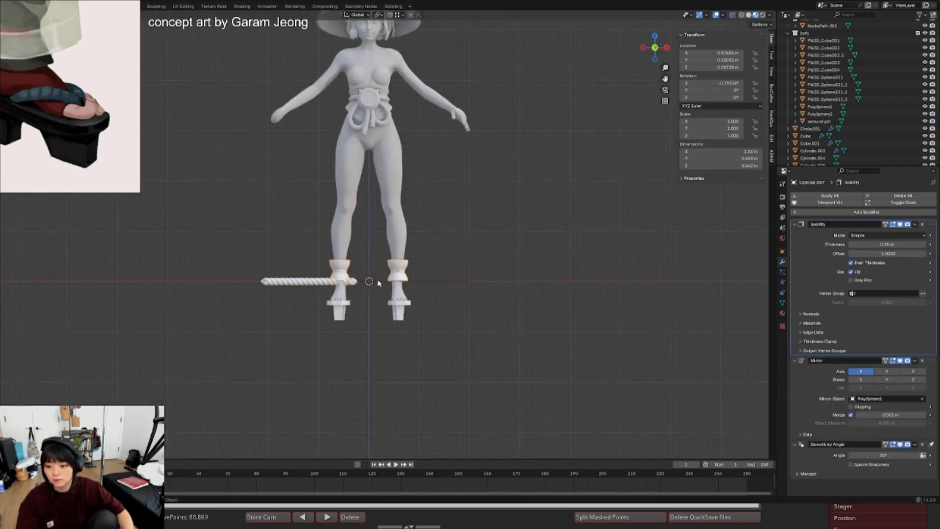
middle_click_drag(379, 281, 375, 289)
left_click(374, 286)
key("Tab")
left_click(362, 286)
key("g")
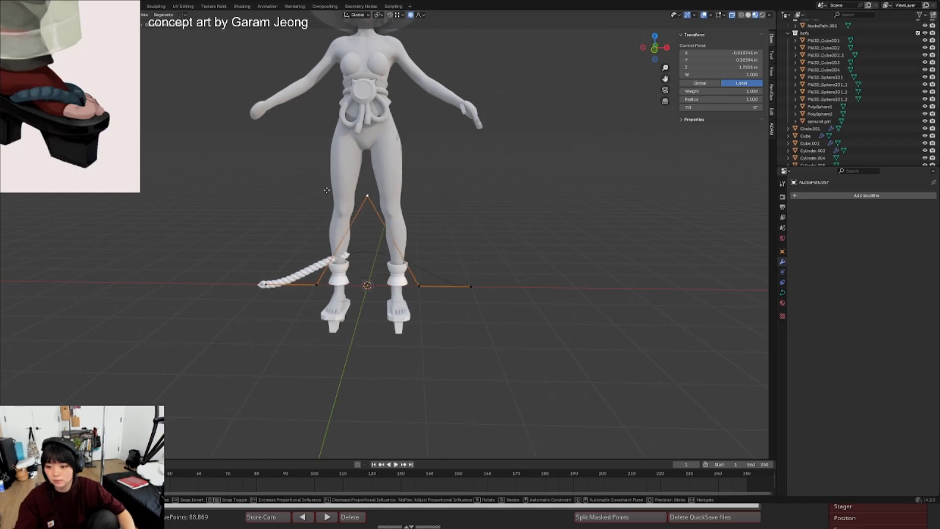
right_click(391, 231)
- Scale all of the path's points down in the front view to a length of about 1.67 m
key("KP_3")
key("KP_1")
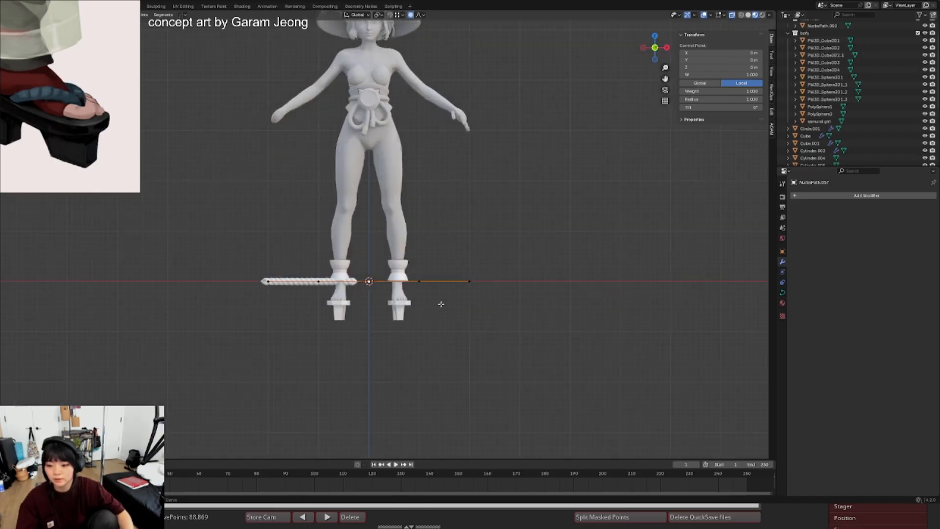
scroll(441, 309, "up", 3)
key("a")
key("s")
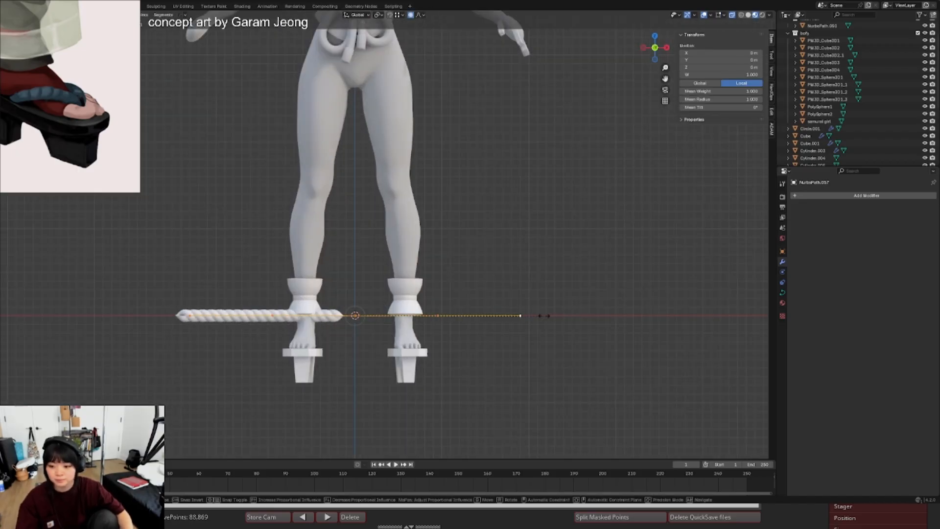
left_click(448, 318)
key("Tab")
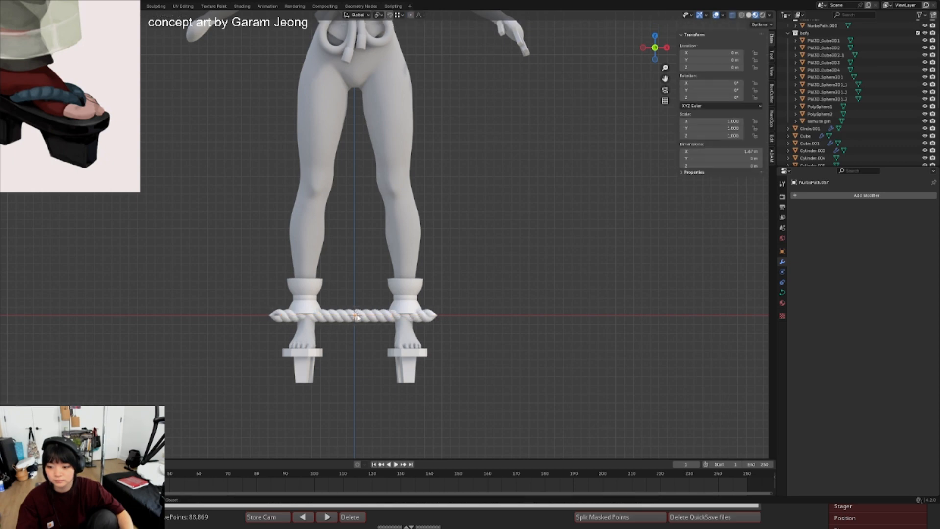
- Scale the twisted rope down so it is shorter and thinner, and save the file
left_click(429, 315)
key("s")
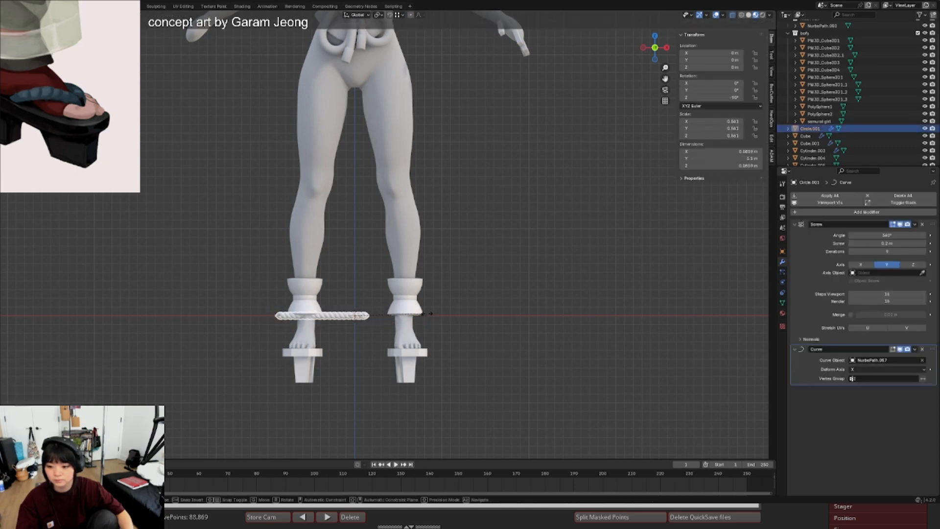
left_click(430, 316)
left_click(381, 316)
scroll(372, 317, "down", 2)
key("ctrl+s")
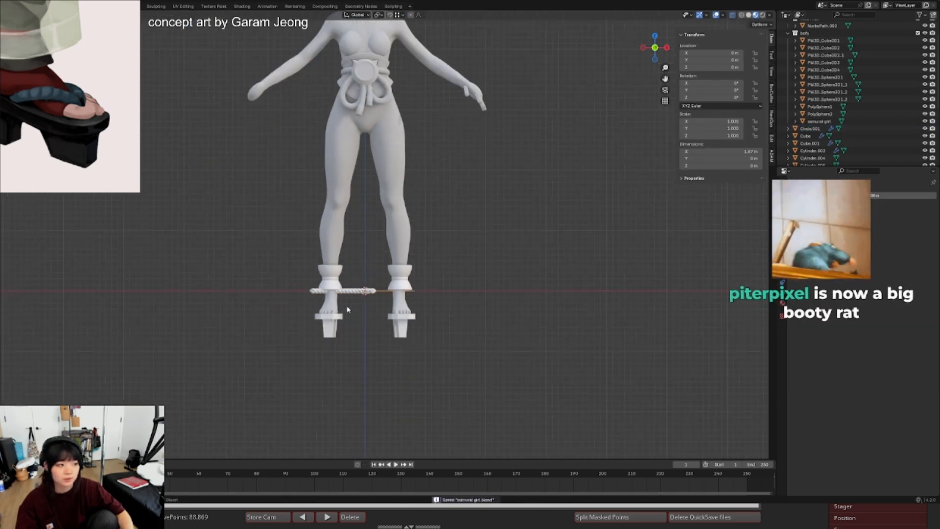
- In the bottom view, move and rotate the path's points so the rope runs diagonally across the girl's left sandal
key("KP_7")
key("r")
key("Escape")
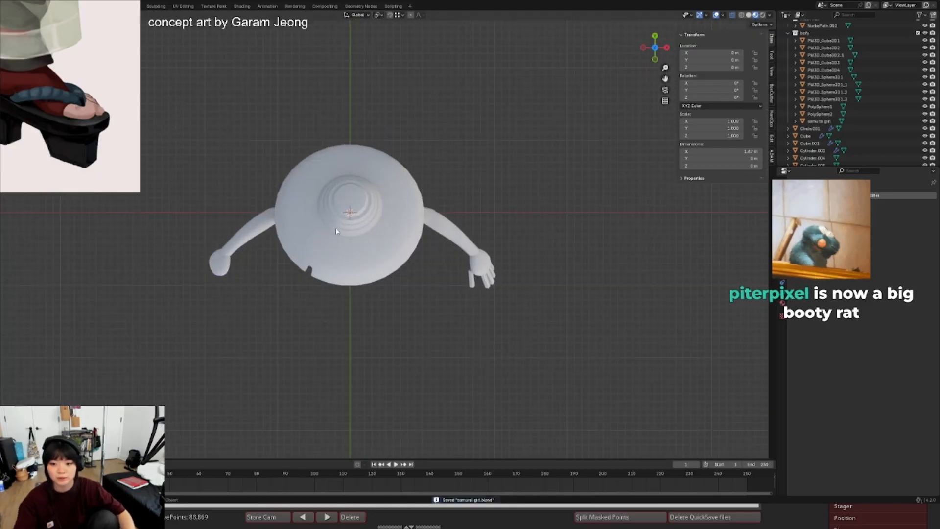
key("ctrl+KP_7")
scroll(380, 272, "up", 1)
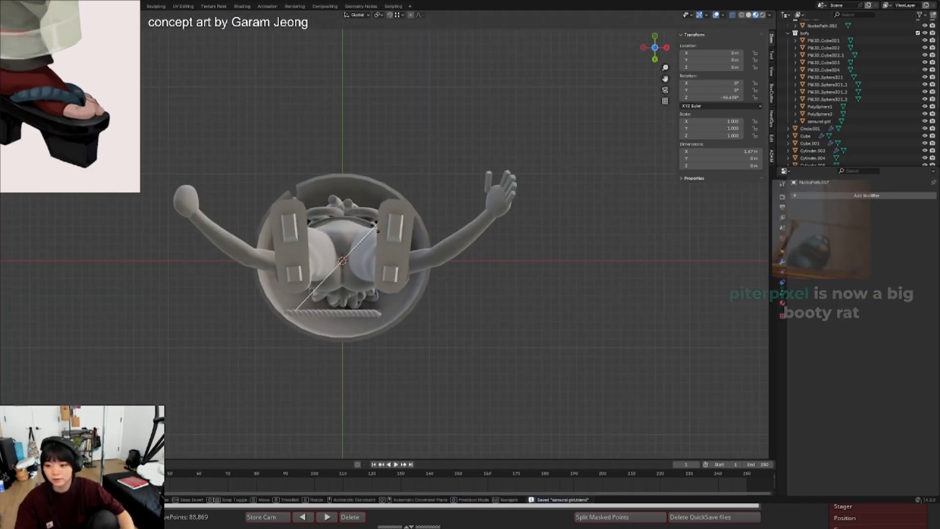
key("Tab")
key("g")
left_click(457, 247)
key("r")
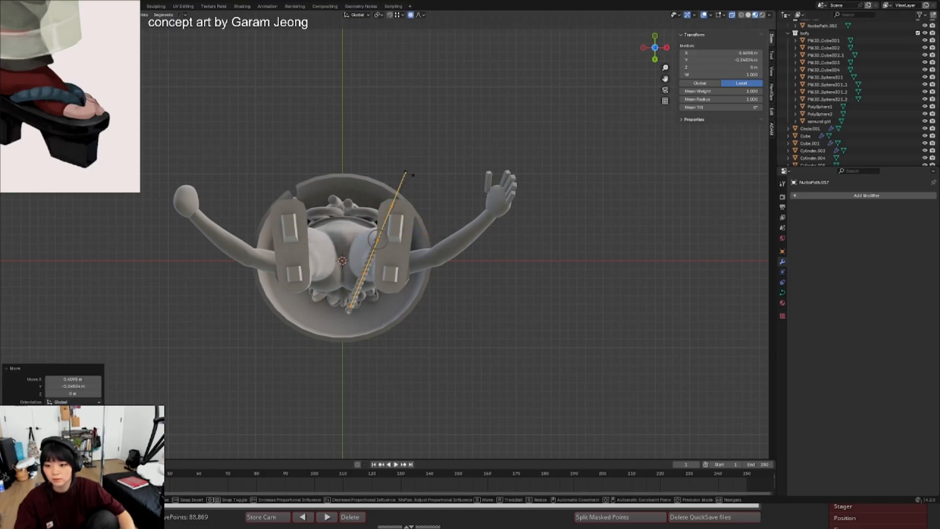
left_click(412, 176)
- Try moving the path's rear end control point toward the foot
key("ctrl+KP_3")
middle_click_drag(401, 290, 389, 311)
scroll(389, 311, "up", 2)
left_click(259, 306)
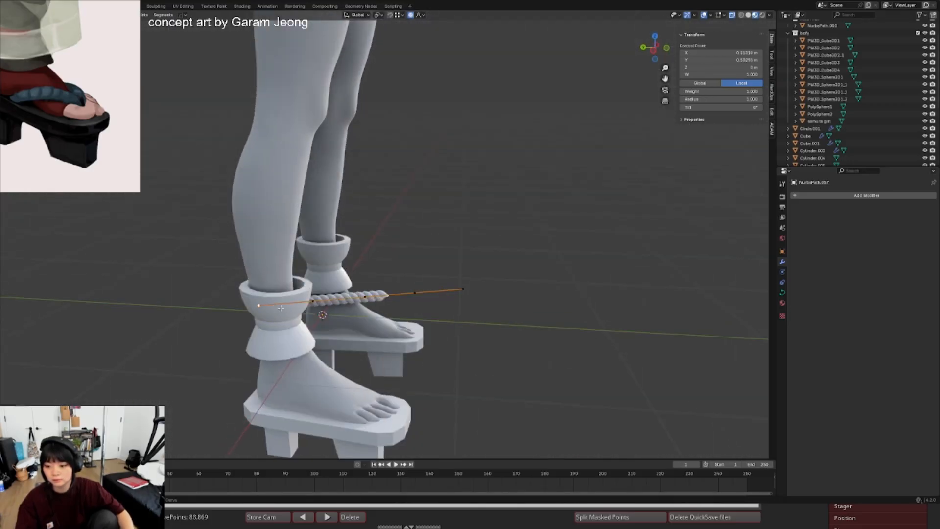
middle_click_drag(260, 306, 247, 278)
key("g")
left_click(325, 304)
key("ctrl+z")
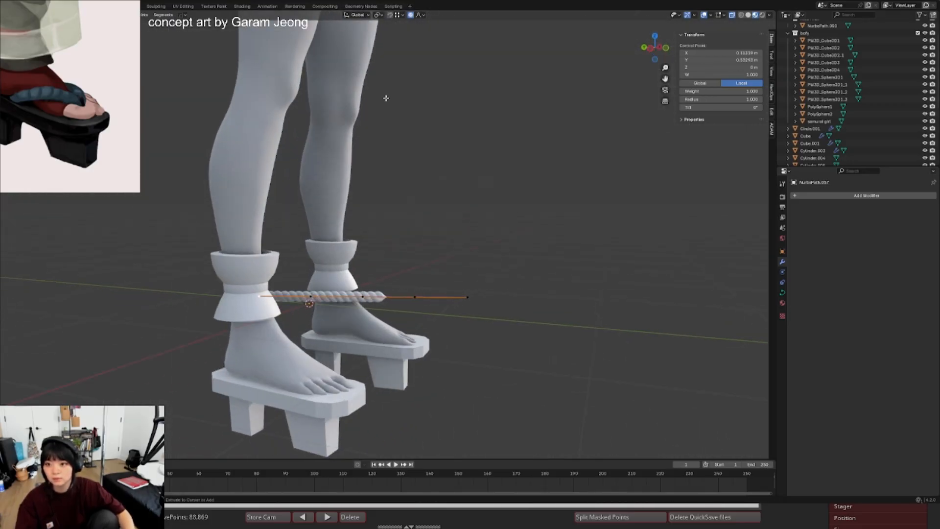
- Place the path's rear end point on the left sandal beside the foot and its other end point at the toes
key("g")
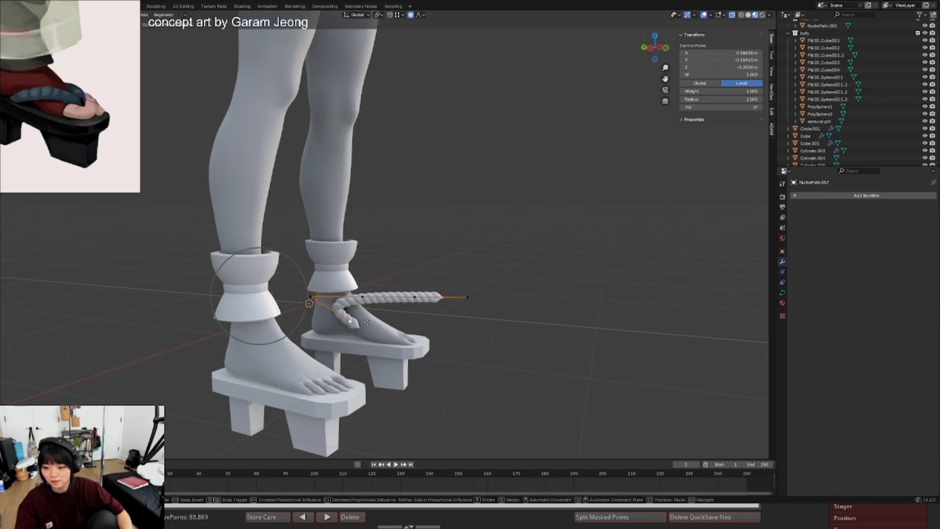
left_click(371, 332)
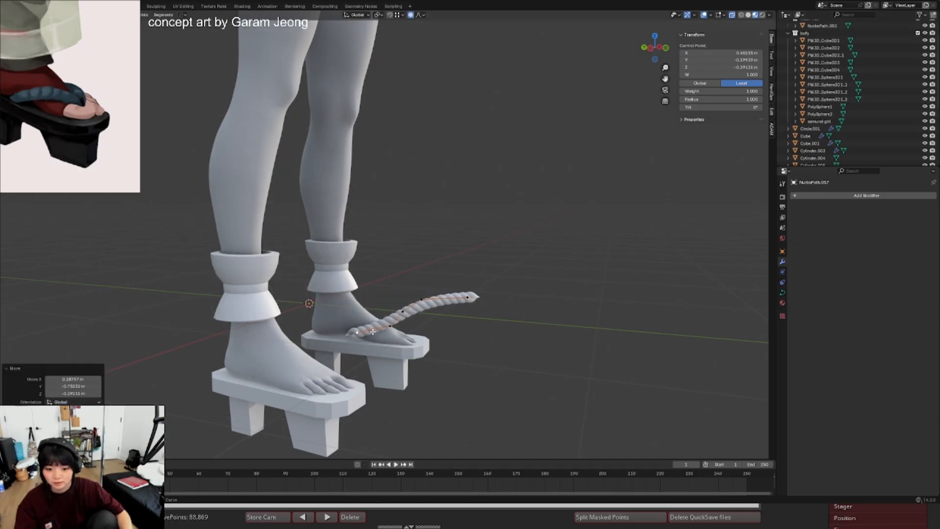
middle_click_drag(371, 331, 437, 318)
left_click(336, 334)
left_click(466, 287)
key("g")
left_click(420, 310)
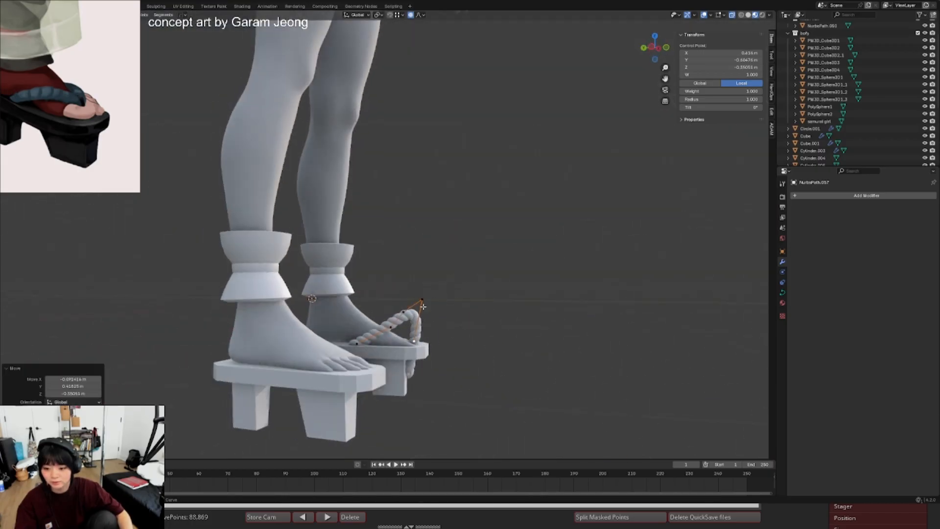
- Move the path's intermediate control points down so the rope arches closely over the front of the left foot
key("g")
left_click(402, 312)
left_click(402, 312)
key("g")
left_click(394, 326)
left_click(391, 326)
key("g")
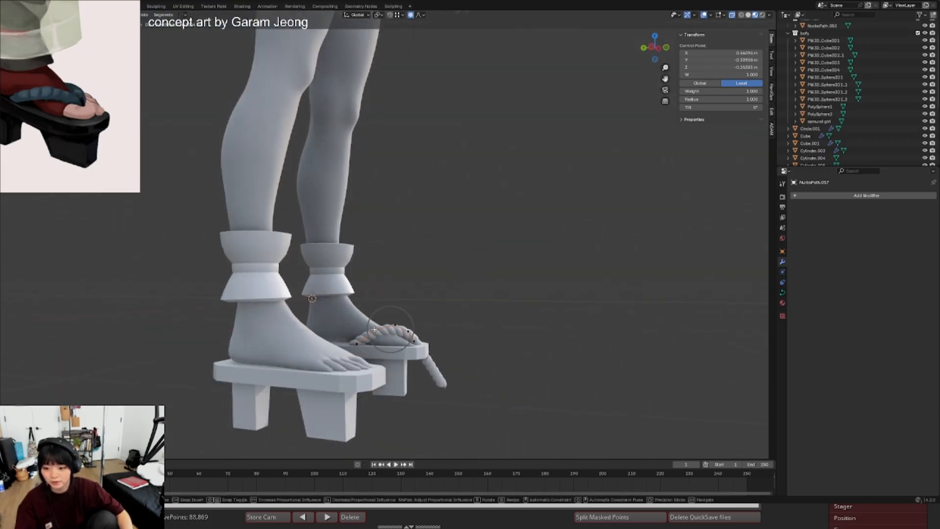
left_click(373, 329)
- Adjust the path's front control point so the rope's front end dips into the sandal near the toes
middle_click_drag(455, 321, 325, 291)
scroll(381, 348, "up", 2)
scroll(381, 348, "down", 4)
left_click(375, 294)
left_click(381, 275)
scroll(387, 281, "up", 5)
key("g")
left_click(386, 300)
- Taper the rope by setting the path's end point radii to about 0.7 and 0.78 and the top point's to about 1.24
key("alt+s")
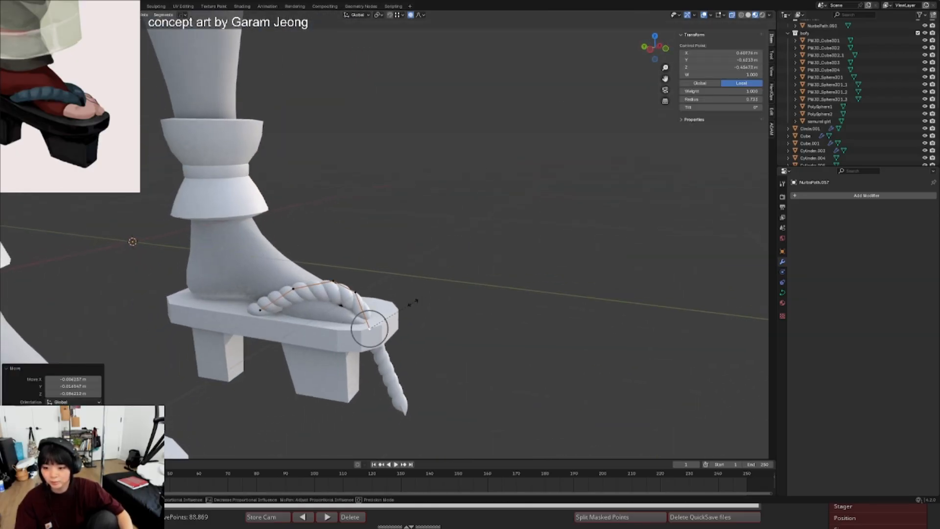
left_click(404, 304)
left_click(252, 308)
key("alt+s")
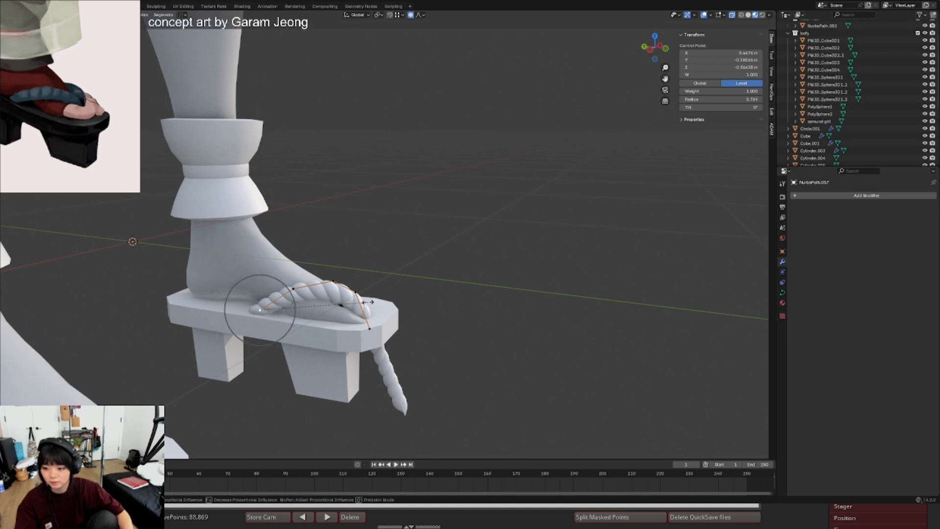
left_click(292, 279)
left_click(337, 280)
key("alt+s")
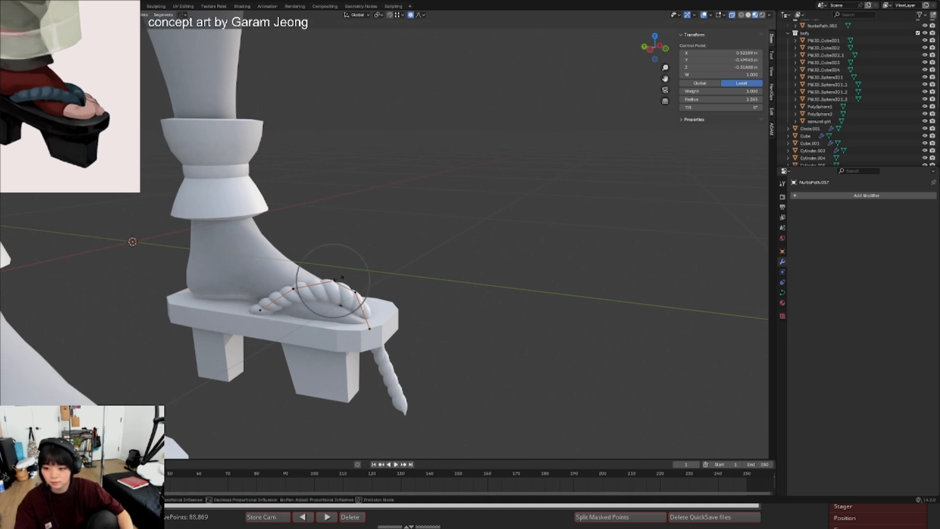
left_click(349, 281)
- In the front view, shift the path's top point and rear end point sideways to fit the rope around the left foot
middle_click_drag(350, 280, 325, 293)
scroll(382, 289, "down", 3)
middle_click_drag(380, 259, 382, 307)
scroll(382, 221, "up", 3)
key("Tab")
key("Tab")
key("KP_3")
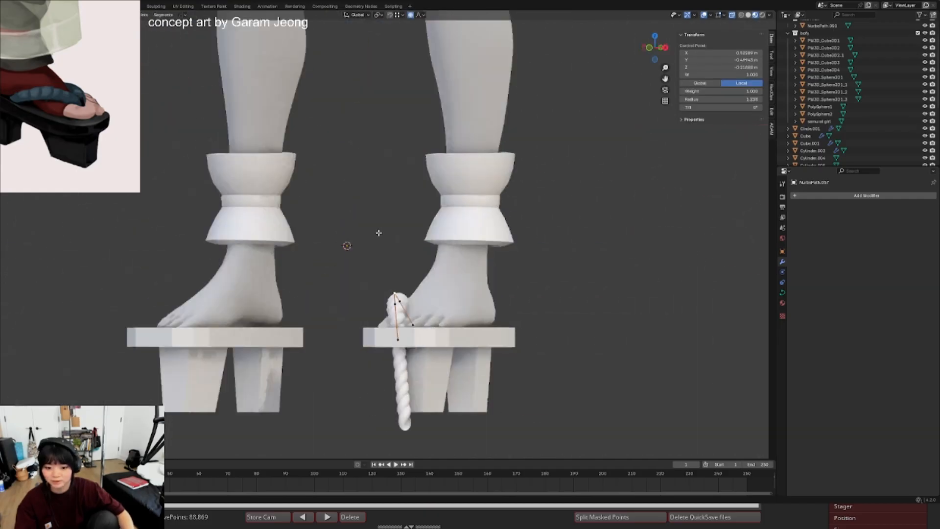
key("KP_1")
key("g")
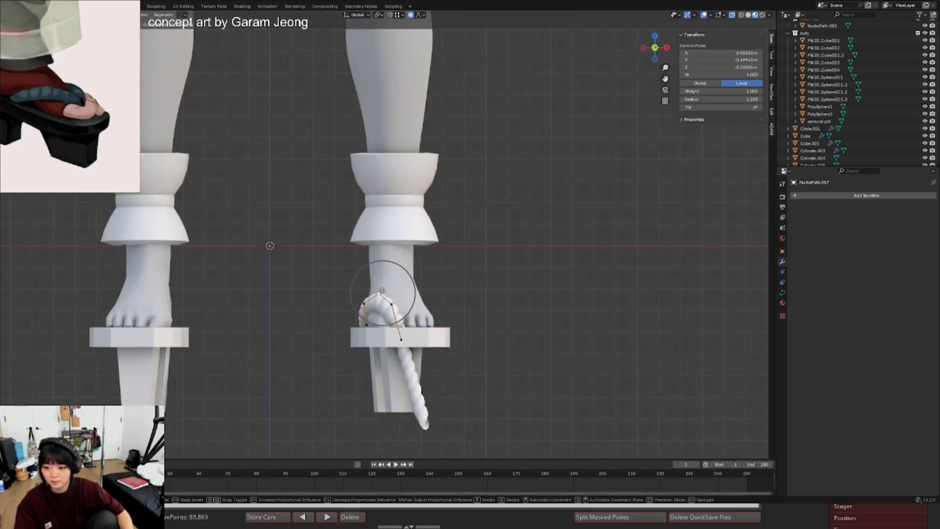
left_click(360, 304)
left_click(366, 324)
key("g")
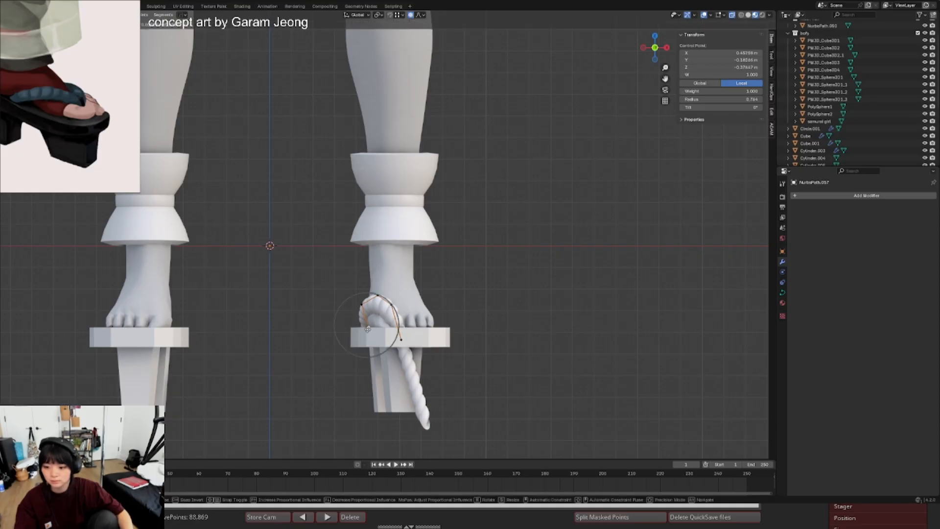
left_click(365, 323)
left_click(390, 305)
key("Tab")
- Shorten the rope by setting its Screw modifier's iterations to 5, and save the file
scroll(390, 288, "down", 7)
middle_click_drag(390, 288, 451, 323)
scroll(416, 294, "up", 3)
left_click(381, 261)
key("ctrl+s")
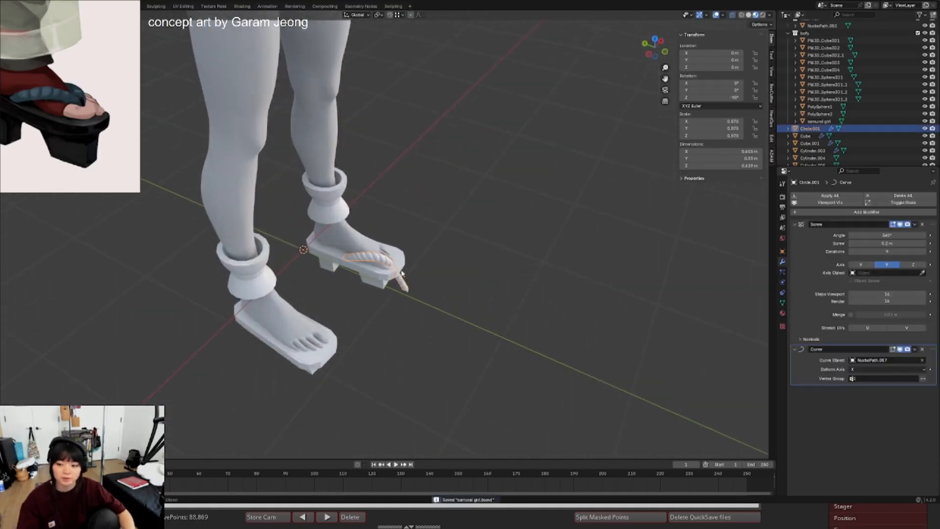
middle_click_drag(381, 261, 361, 236)
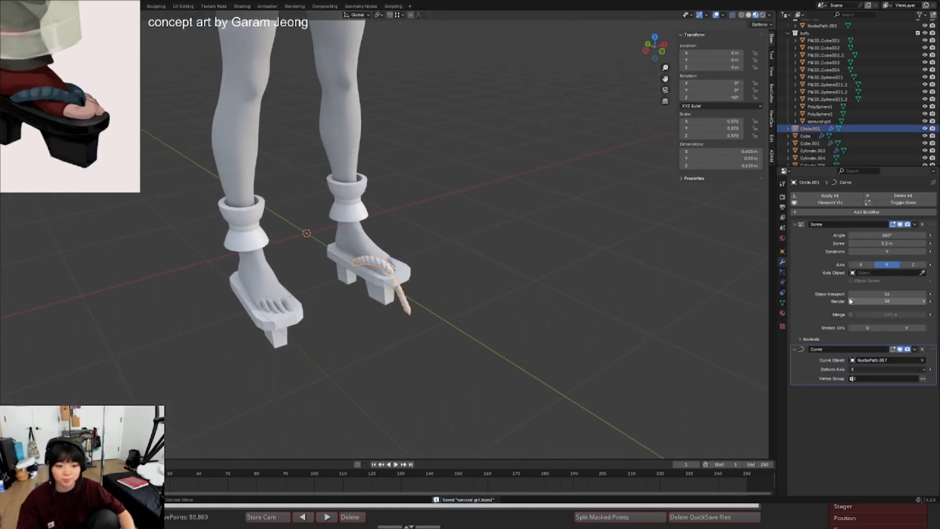
left_click(851, 253)
left_click(851, 252)
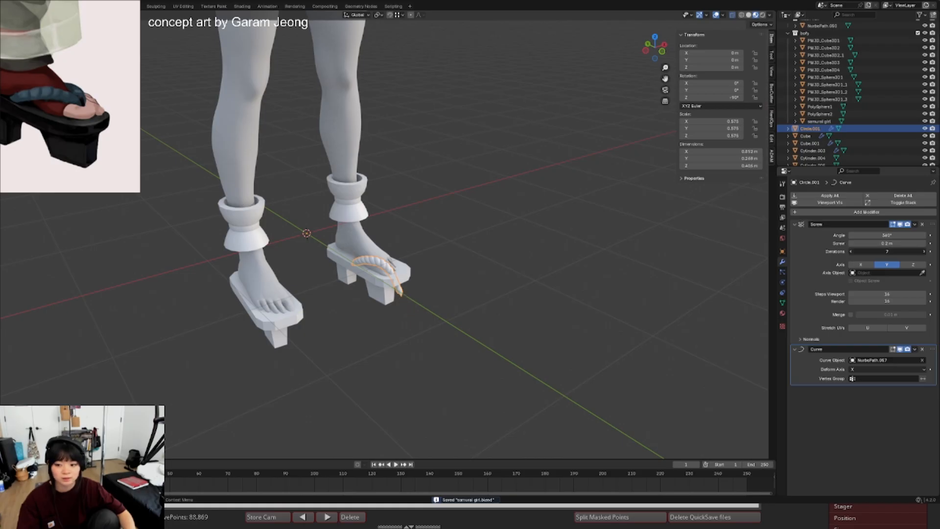
left_click(851, 253)
left_click(851, 252)
key("shift+alt+z")
middle_click_drag(368, 284, 410, 302)
key("ctrl+s")
scroll(388, 304, "down", 4)
scroll(395, 290, "down", 5)
scroll(388, 298, "up", 5)
scroll(392, 287, "down", 1)
scroll(410, 319, "down", 2)
scroll(410, 302, "up", 2)
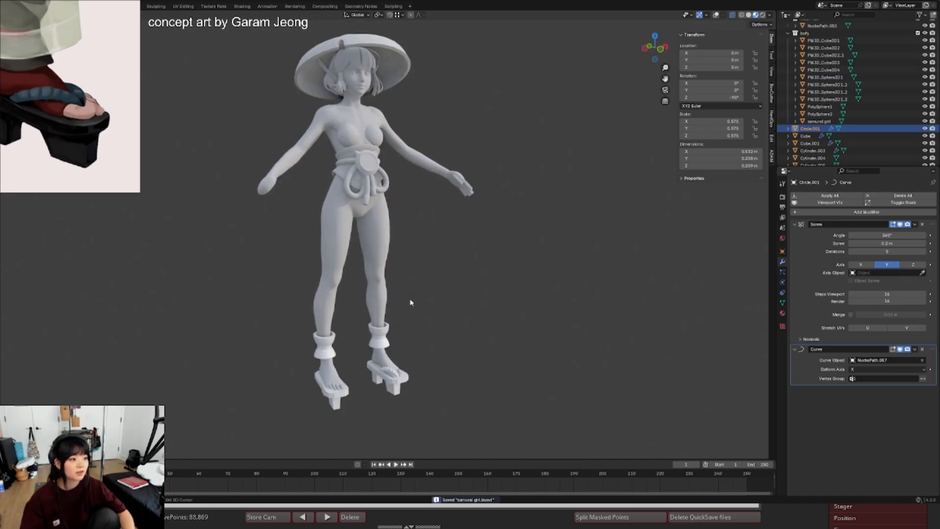
scroll(409, 301, "down", 2)
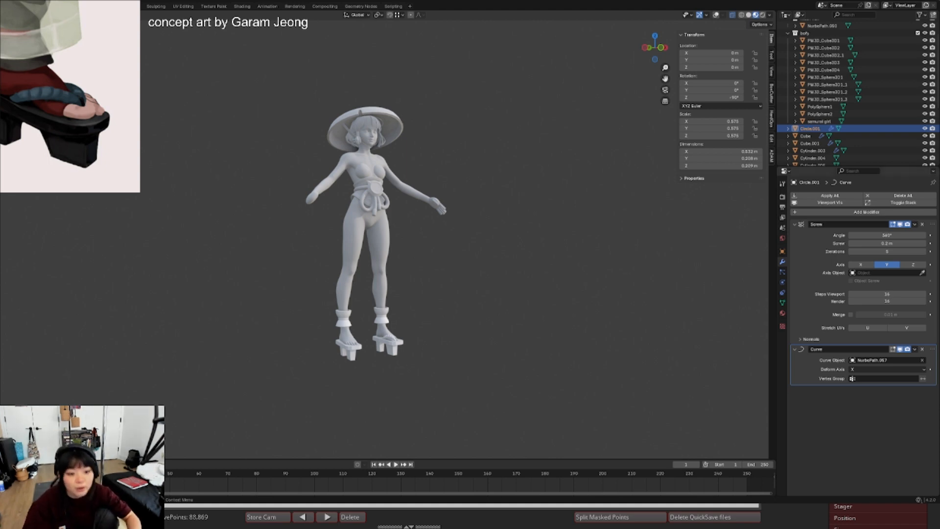
scroll(383, 322, "up", 5)
middle_click_drag(425, 347, 411, 331)
left_click(397, 289, "shift")
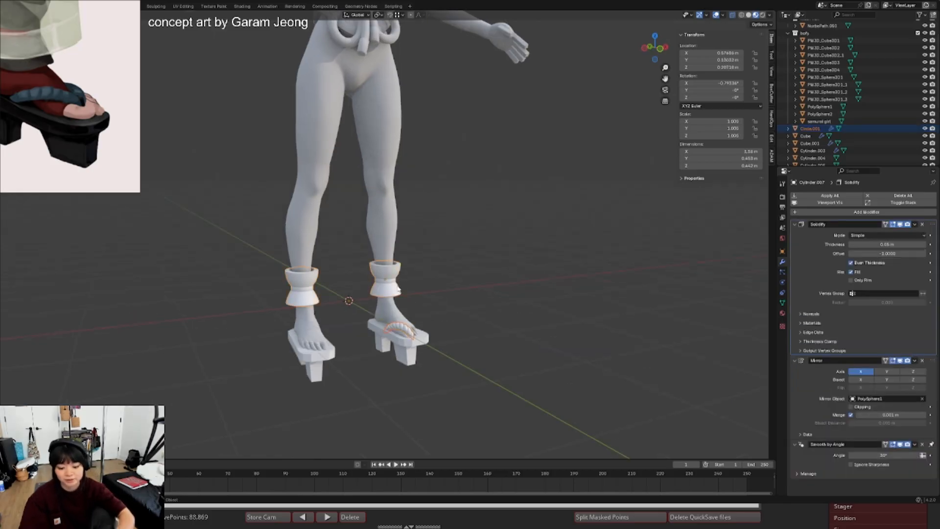
key("ctrl+l")
left_click(397, 287)
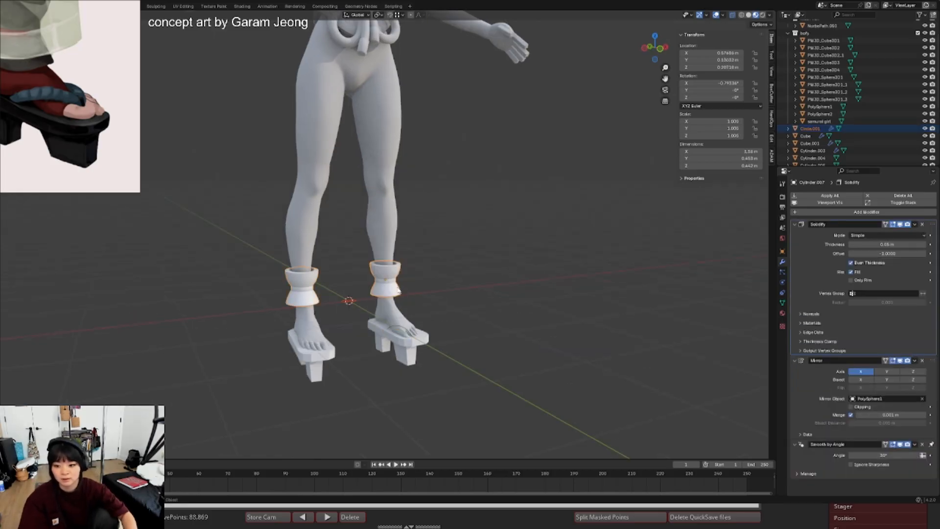
- Add a Mirror modifier on the X axis to the rope strap, using PolySphere1 as the mirror object
left_click(400, 328)
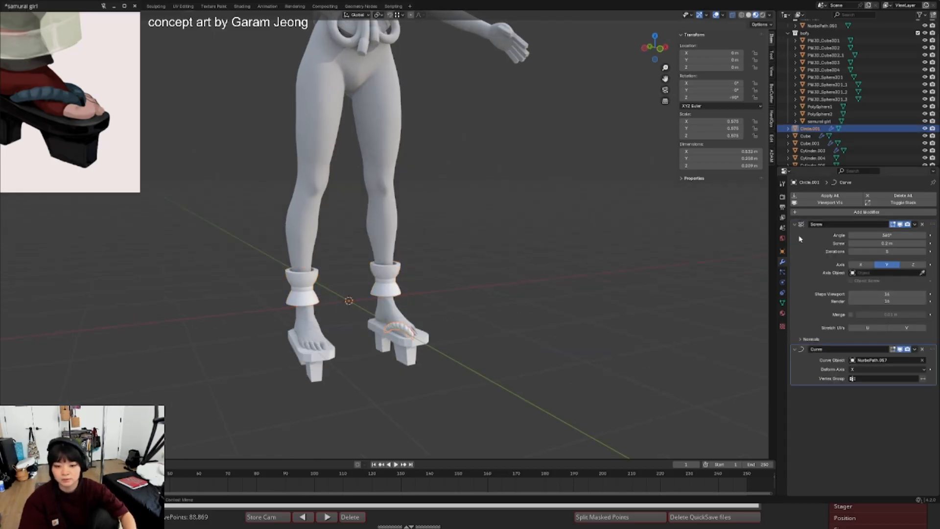
left_click(859, 211)
mouse_move(862, 214)
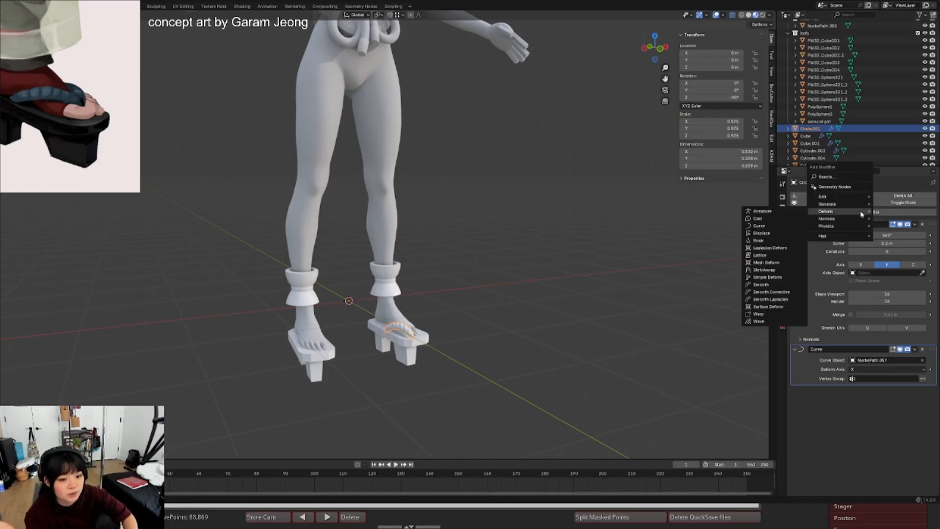
mouse_move(842, 197)
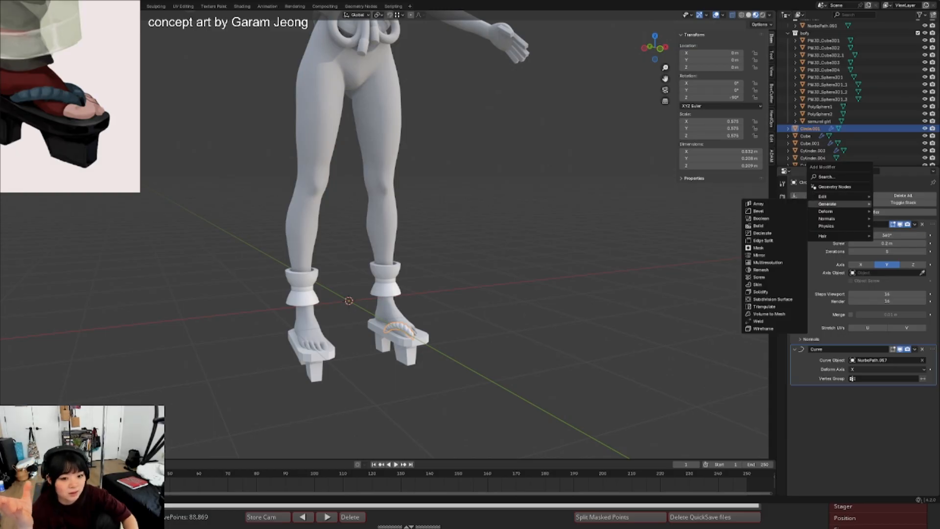
left_click(759, 255)
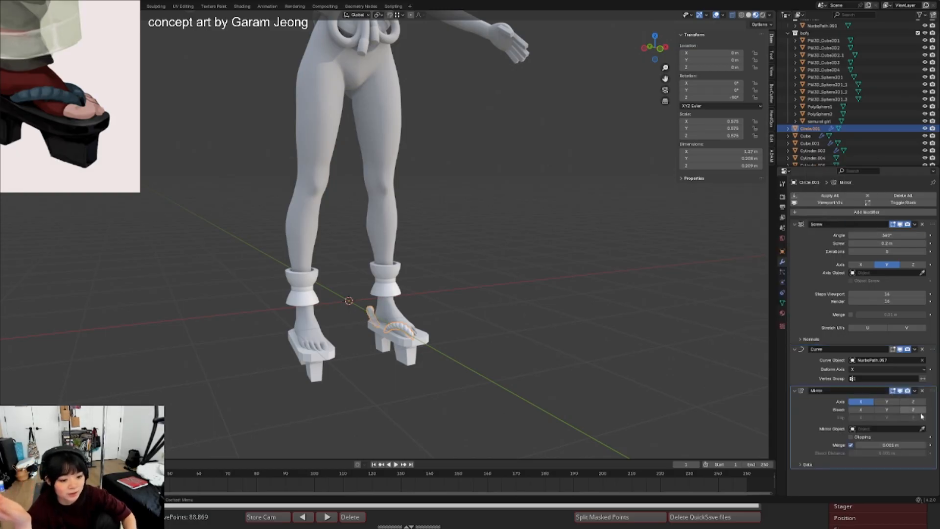
left_click(400, 273)
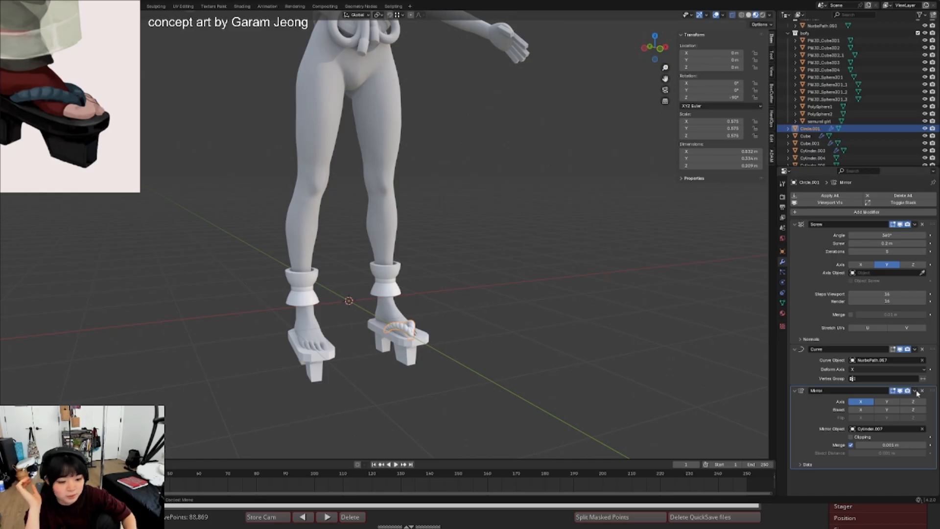
left_click(919, 431)
left_click(923, 430)
left_click(923, 429)
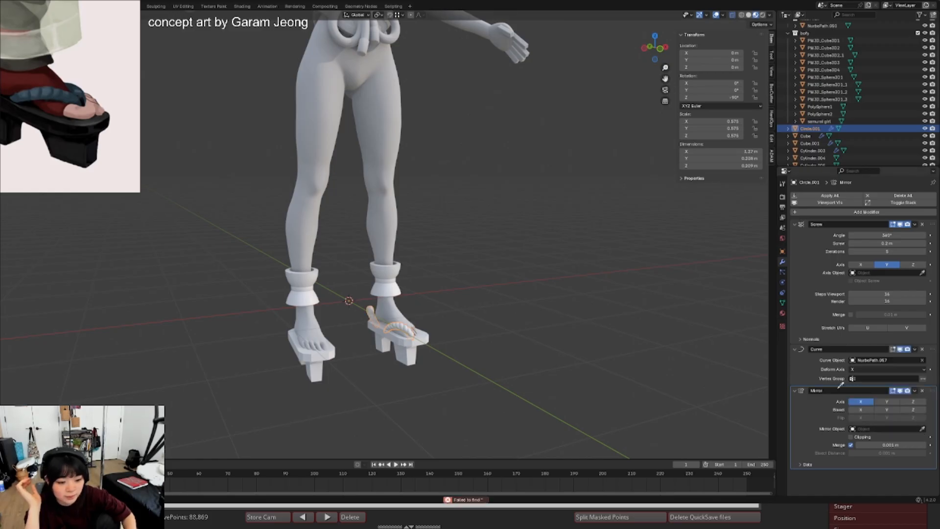
left_click(391, 235)
middle_click_drag(369, 290, 386, 302)
key("alt+shift+z")
scroll(351, 313, "up", 2)
scroll(392, 306, "up", 3)
key("alt+shift+z")
key("Tab")
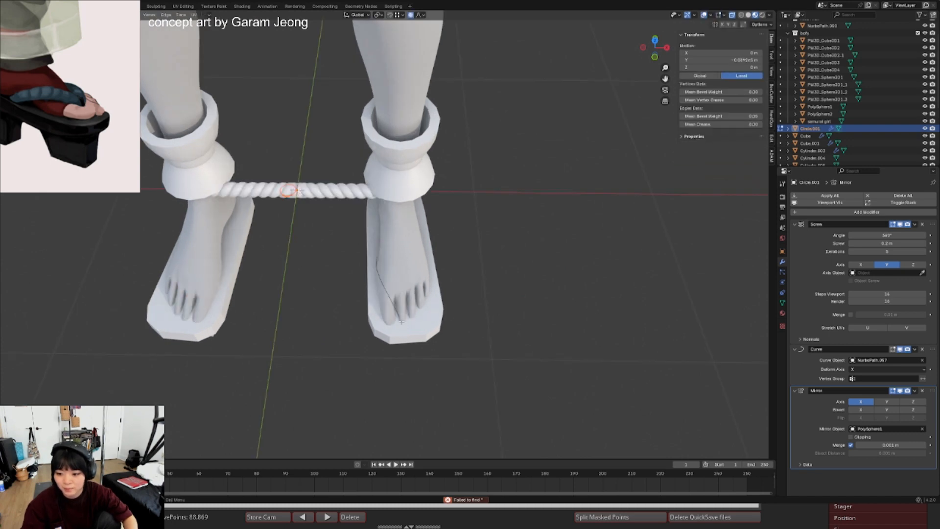
key("Tab")
left_click(400, 317)
key("Tab")
key("Tab")
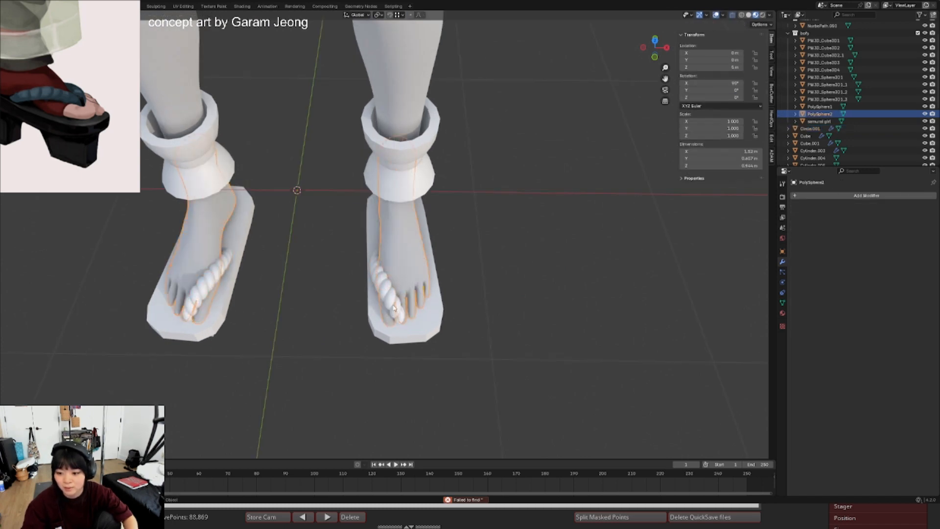
left_click(402, 318)
key("Tab")
mouse_move(401, 319)
middle_mouse_down()
mouse_move(399, 293)
mouse_move(405, 304)
middle_mouse_up()
key("Tab")
- Turn on x-ray and move the path's front end point in the side view so the strap's tip sinks into the sandal
left_click(399, 311)
key("alt+z")
left_click(400, 311)
key("z")
key("alt+z")
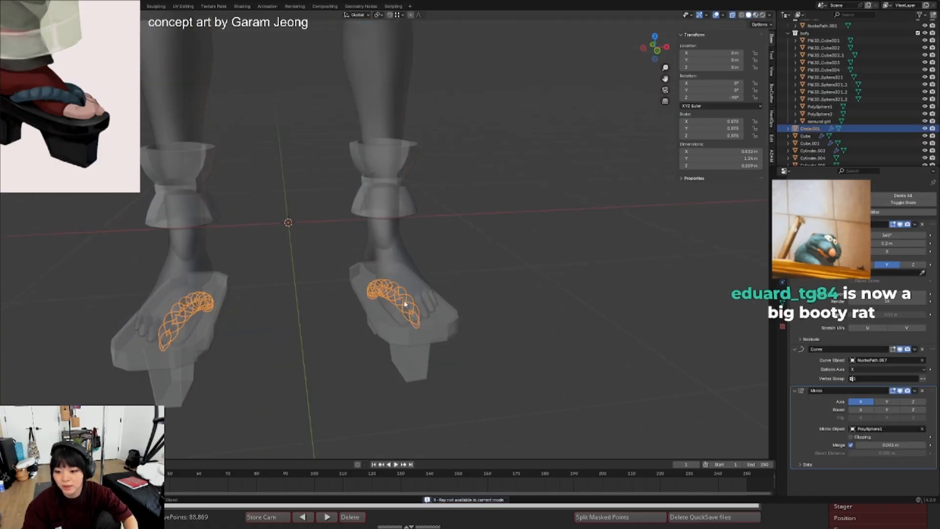
left_click(416, 313)
key("Tab")
key("alt+z")
key("alt+z")
key("KP_3")
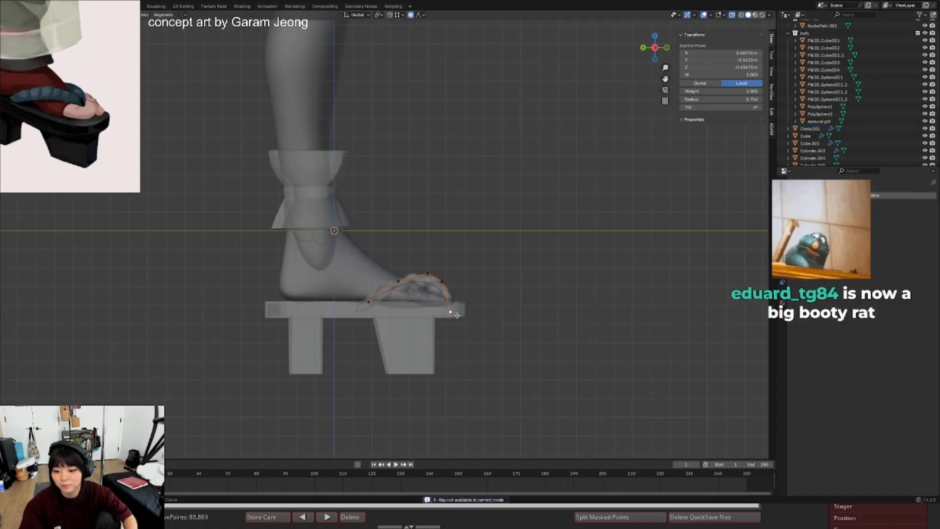
key("g")
left_click(452, 317)
middle_click_drag(451, 316, 430, 306)
- Reposition the strap path's front point so the rope sits between the big toe and second toe
key("alt+z")
key("g")
left_click(421, 317)
key("g")
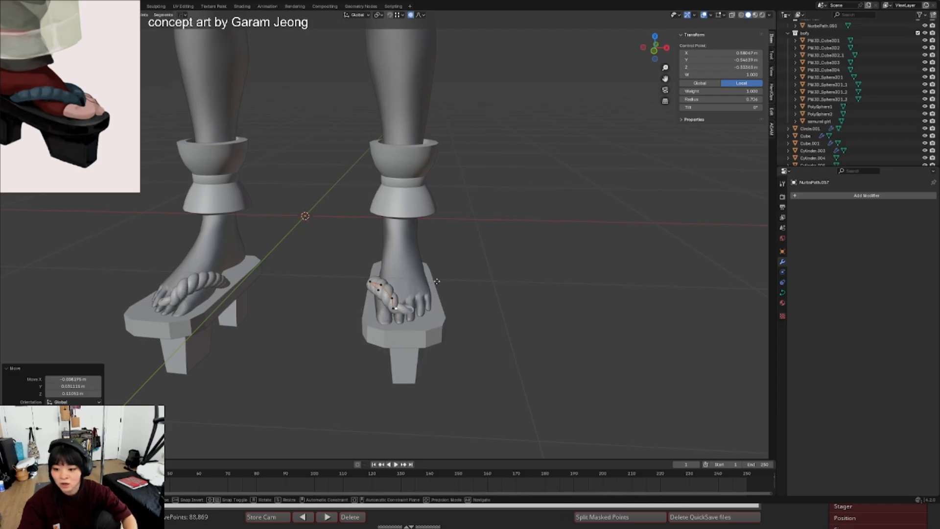
left_click(460, 265)
- Extrude the path from the toe point across to the foot's outer side, with a thicker radius of about 1.26
middle_click_drag(460, 265, 494, 269)
key("alt+s")
left_click(465, 268)
key("e")
left_click(459, 285)
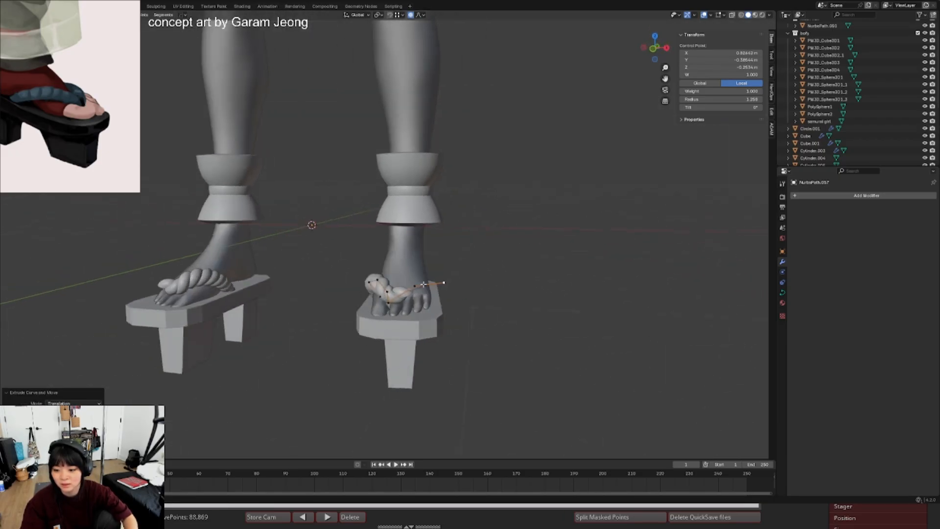
middle_click_drag(430, 303, 431, 279, "ctrl")
- Lengthen the rope by setting its Screw modifier's iterations to 8
key("Tab")
left_click(415, 298)
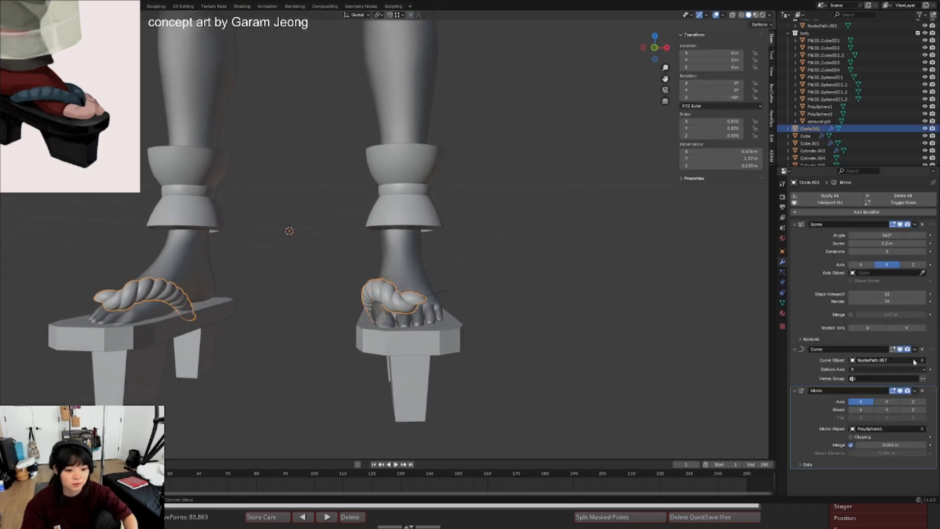
left_click(923, 252)
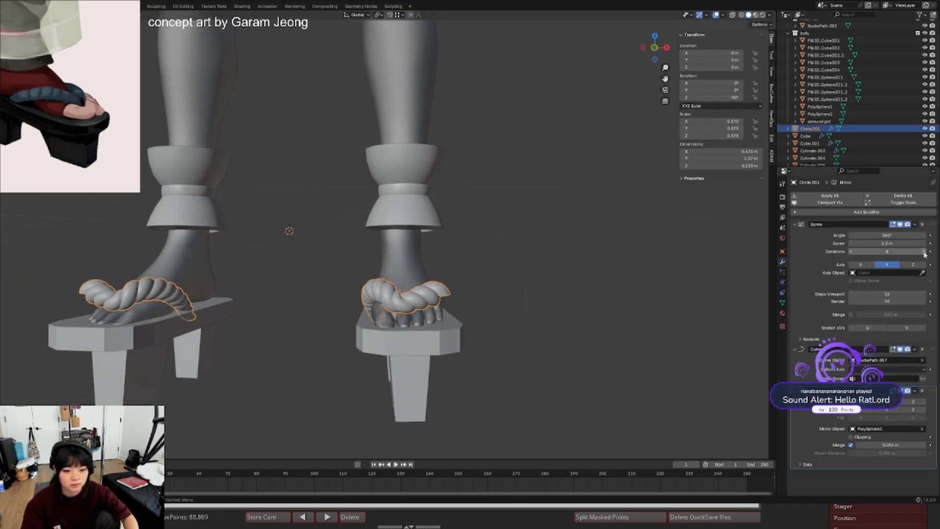
left_click(923, 251)
left_click(922, 251)
- Turn on x-ray and select the NURBS path inside the left foot's rope strap
middle_click_drag(488, 303, 447, 297)
left_click(436, 296)
left_click(436, 296)
key("alt+z")
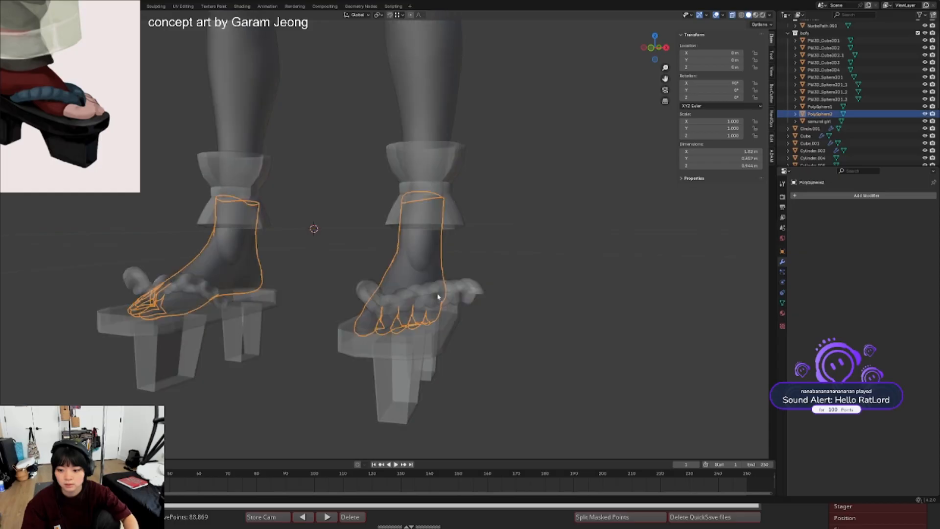
left_click(451, 296)
left_click(450, 295)
left_click(450, 296)
left_click(450, 296)
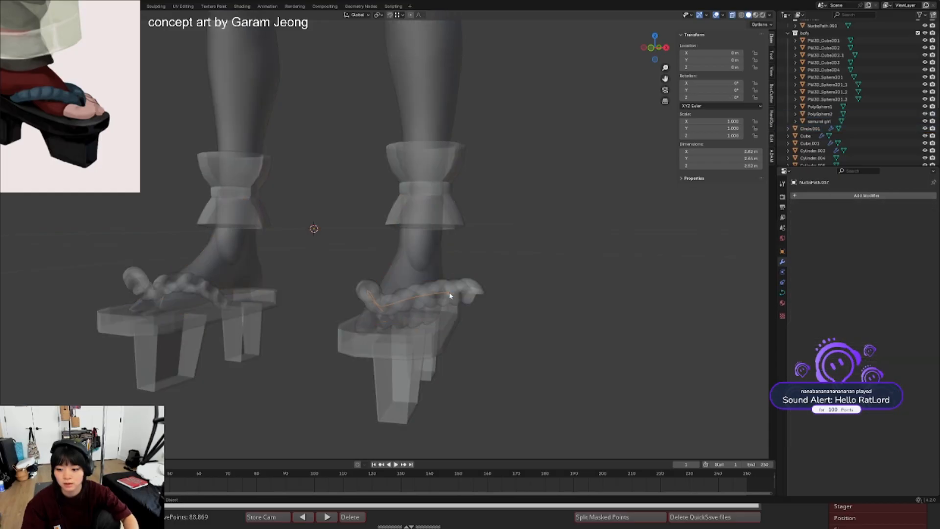
key("Tab")
middle_click_drag(450, 296, 464, 294)
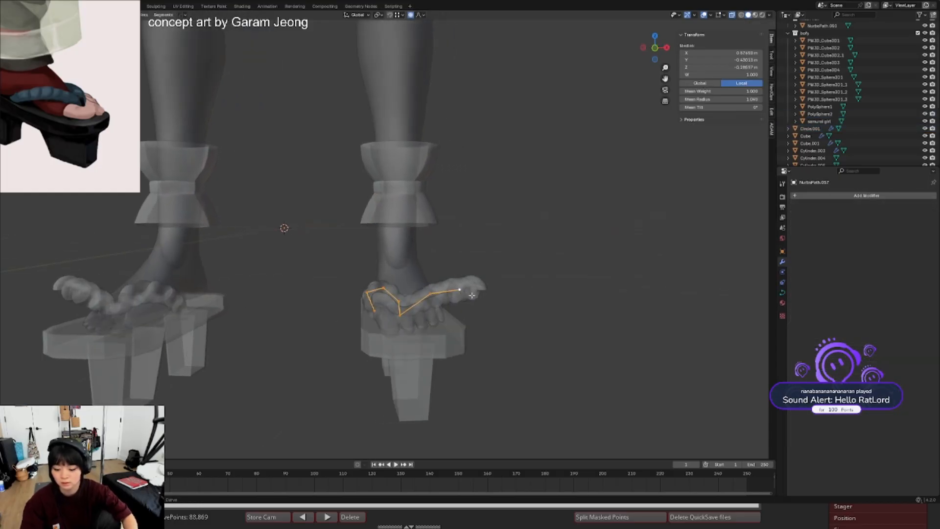
key("Tab")
middle_click_drag(473, 299, 478, 300)
key("shift+a")
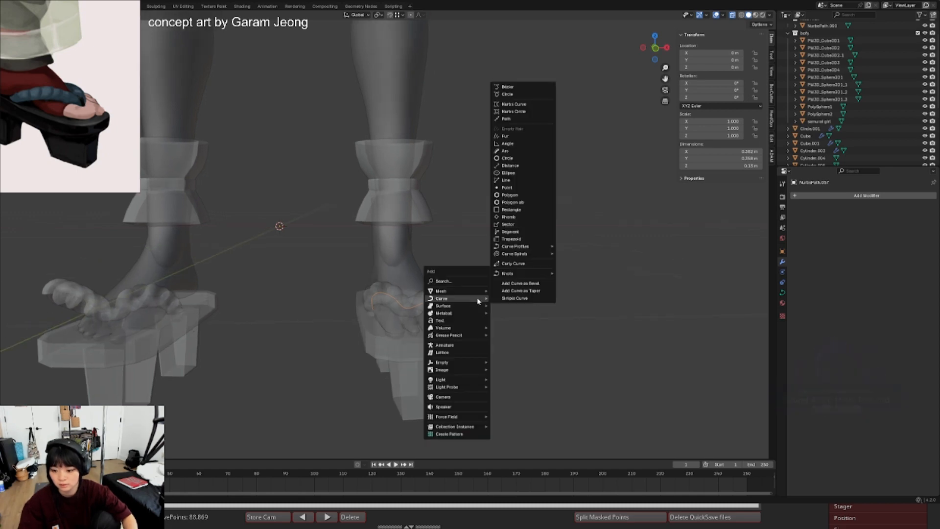
left_click(466, 266)
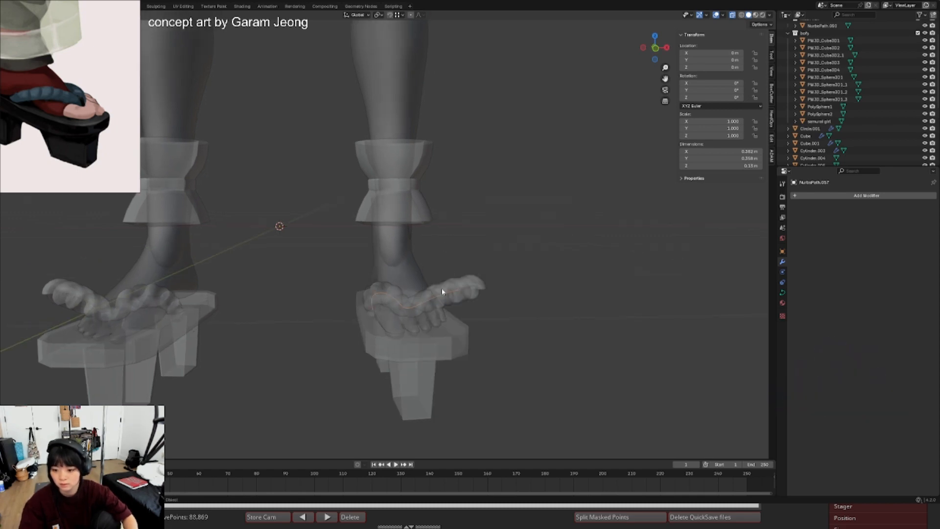
- Apply the path's scale, turn off x-ray, and move its points to pull the rope's outer end closer to the foot
key("ctrl+a")
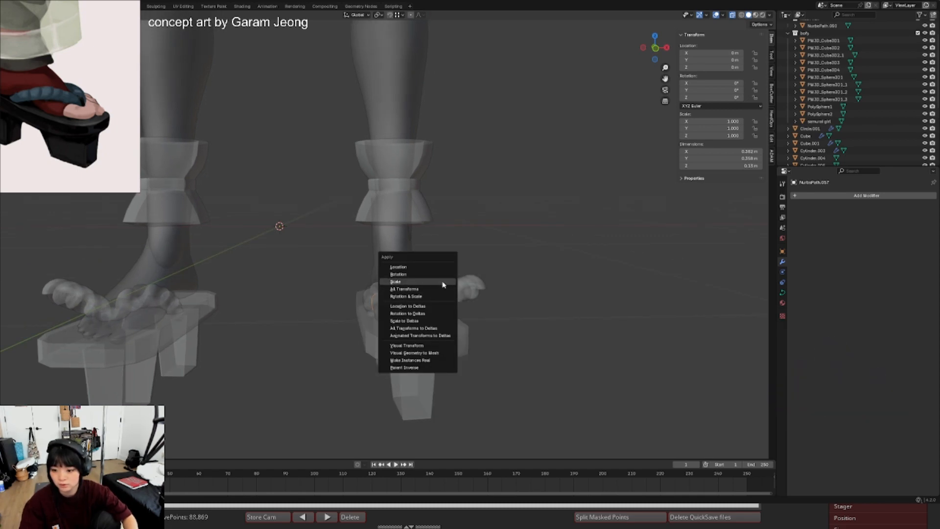
left_click(443, 282)
mouse_move(465, 292)
middle_mouse_down()
mouse_move(447, 300)
mouse_move(387, 294)
mouse_move(408, 307)
mouse_move(420, 287)
mouse_move(470, 291)
middle_mouse_up()
key("Tab")
key("alt+z")
key("g")
left_click(392, 294)
left_click(392, 305)
middle_click_drag(392, 306, 408, 291)
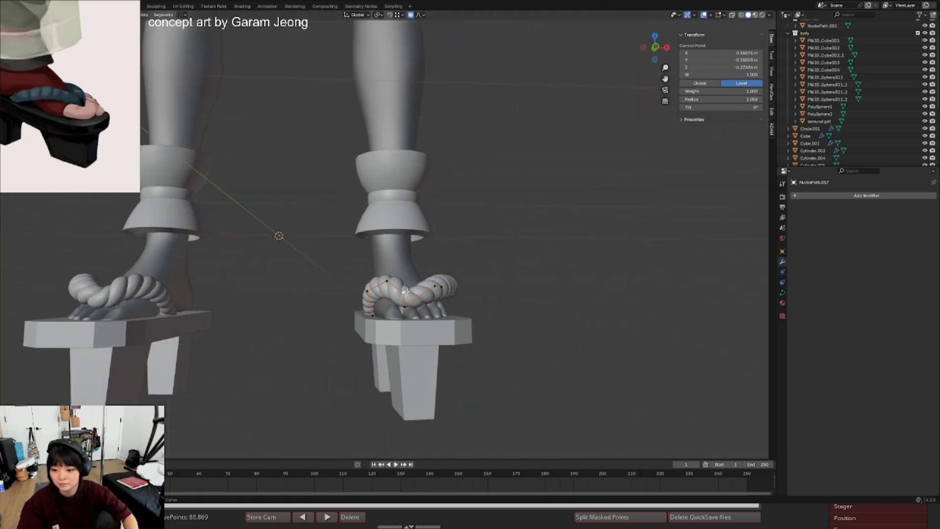
key("g")
left_click(400, 296)
- Subdivide the path between the toe point and the outer arch point, and move the new point down beside the toe point
left_click(434, 286, "shift")
right_click(416, 295)
left_click(417, 303)
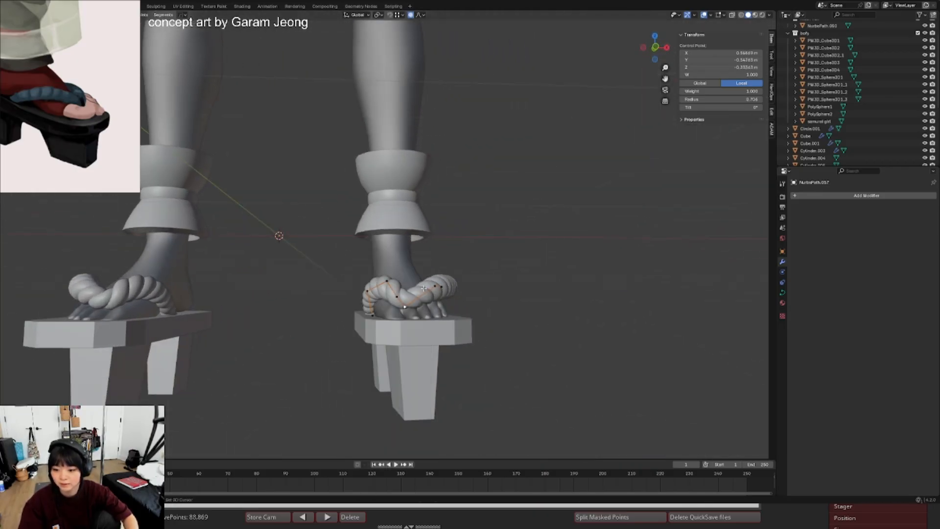
right_click(424, 289)
left_click(406, 304)
key("g")
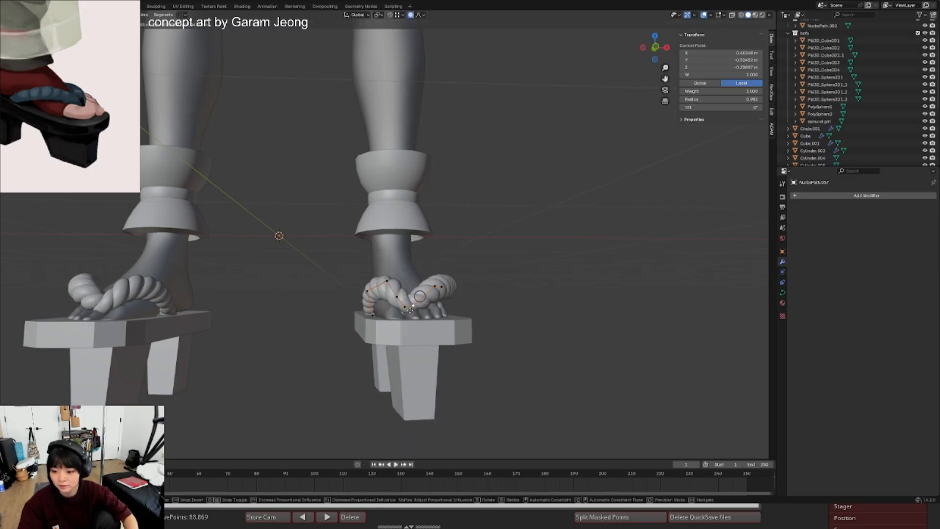
left_click(407, 314)
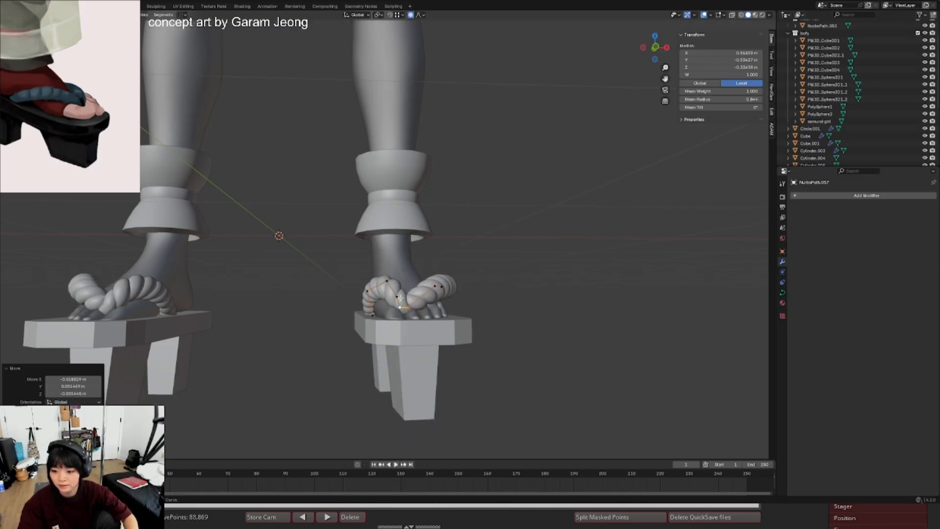
- From the foot's outer side, move the toe points and arch points so the rope lies over the forefoot
middle_click_drag(406, 315, 342, 289)
key("g")
left_click(446, 290)
left_click(424, 284)
key("g")
left_click(428, 282)
left_click(373, 291)
key("g")
left_click(374, 289)
- Move the path's outer end points back along the foot's outer side and down toward the sandal
left_click(394, 288)
key("g")
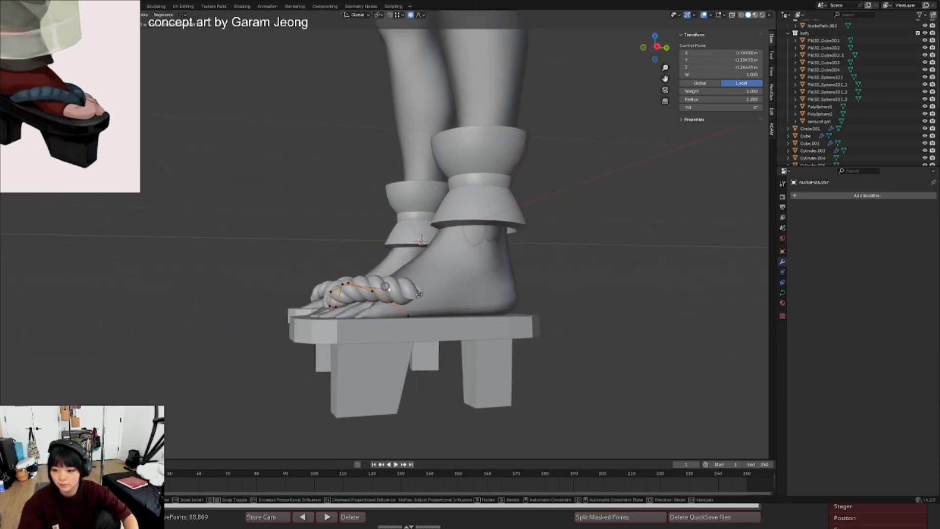
left_click(411, 291)
middle_click_drag(410, 291, 451, 303)
key("g")
left_click(435, 307)
key("g")
left_click(479, 314)
- Extend the rope by setting its Screw modifier's iterations to 10
key("Tab")
left_click(420, 298)
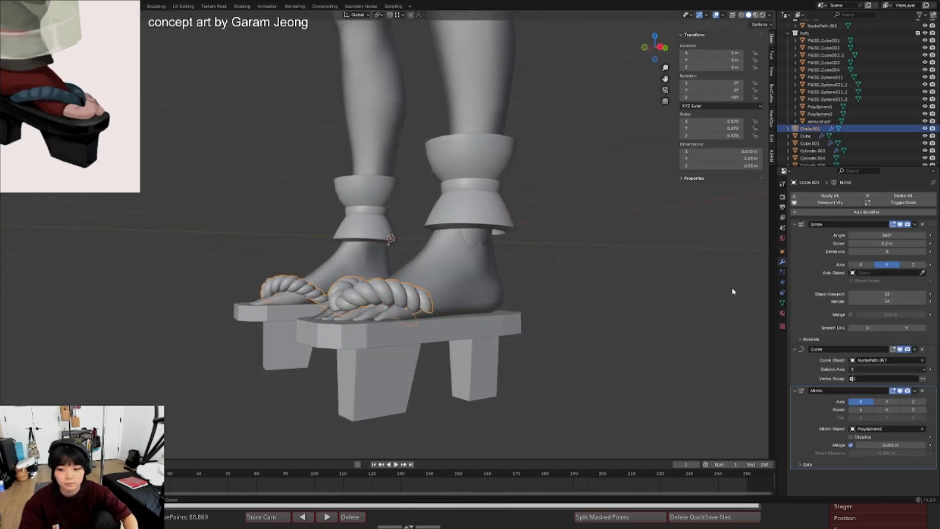
left_click(925, 251)
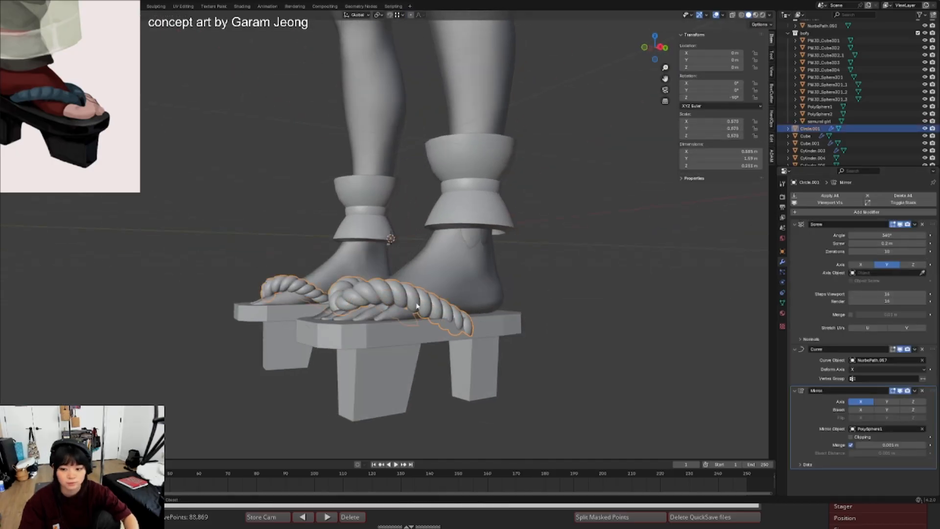
- Reselect the NURBS path through the rope and shrink its outer end point's radius to about 0.99
left_click(453, 318)
key("alt+z")
left_click(451, 318)
left_click(443, 316)
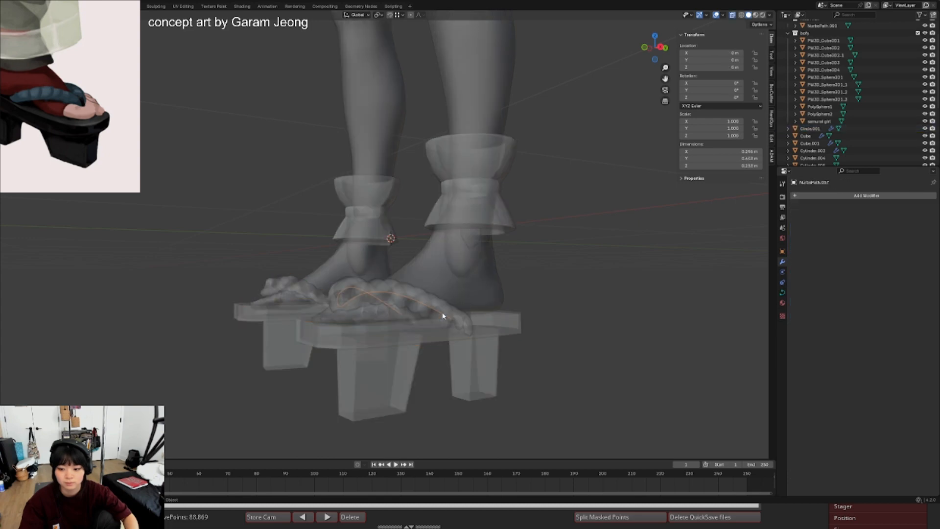
key("alt+z")
key("Tab")
mouse_move(476, 322)
middle_mouse_down()
mouse_move(466, 311)
mouse_move(490, 324)
mouse_move(373, 308)
mouse_move(464, 312)
middle_mouse_up()
key("alt+s")
left_click(495, 320)
- Move the outer rear points down toward the sandal in the side view and extrude the end into the platform
key("g")
left_click(476, 311)
key("g")
left_click(384, 315)
key("g")
left_click(370, 303)
key("e")
left_click(374, 319)
- Refine the path's rear points in x-ray and reduce the end point's radius to about 0.88
key("alt+z")
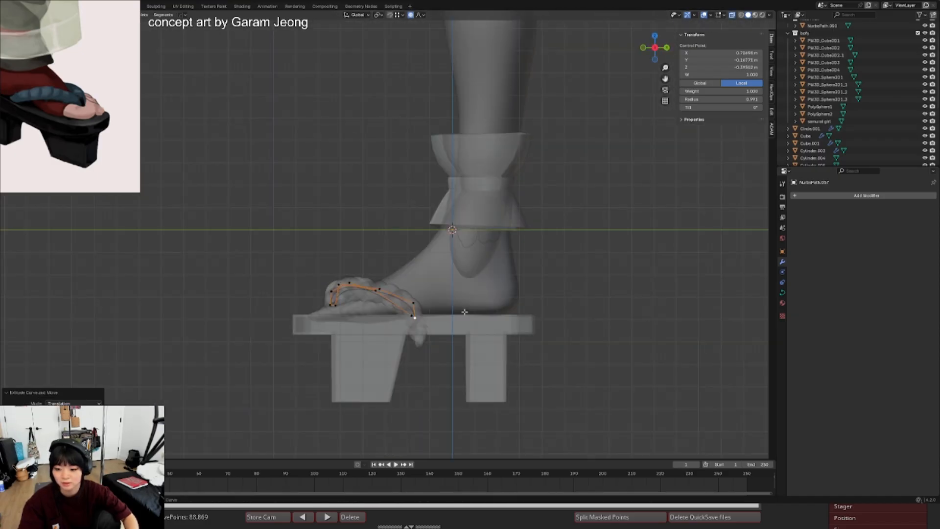
key("g")
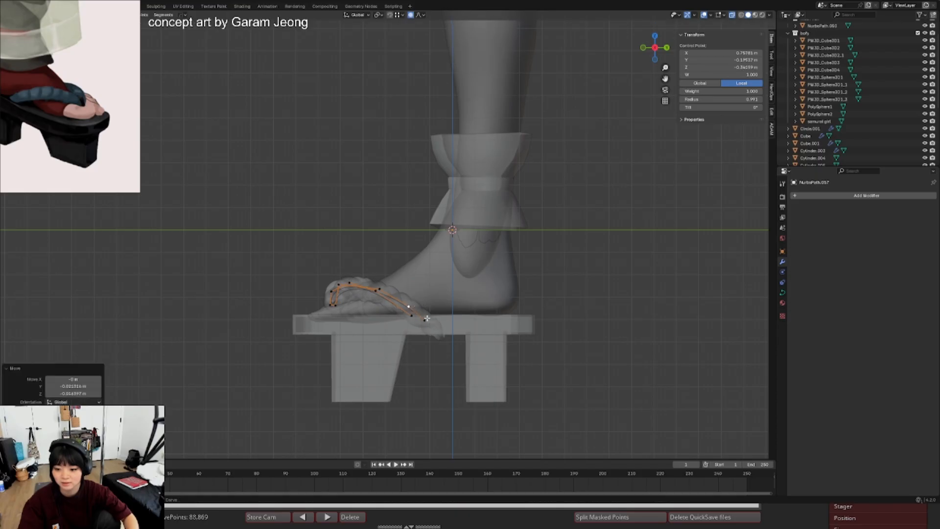
left_click(424, 321)
key("alt+z")
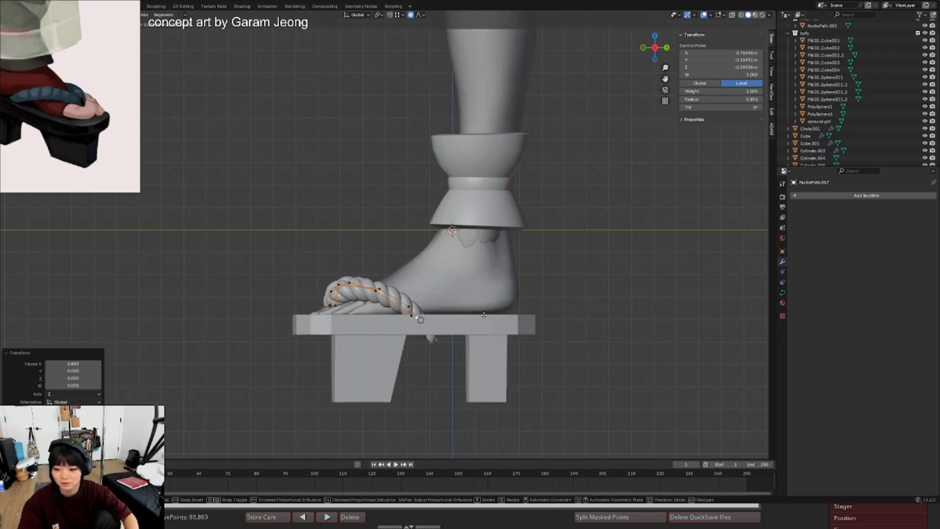
left_click(384, 288)
middle_click_drag(387, 290, 460, 323)
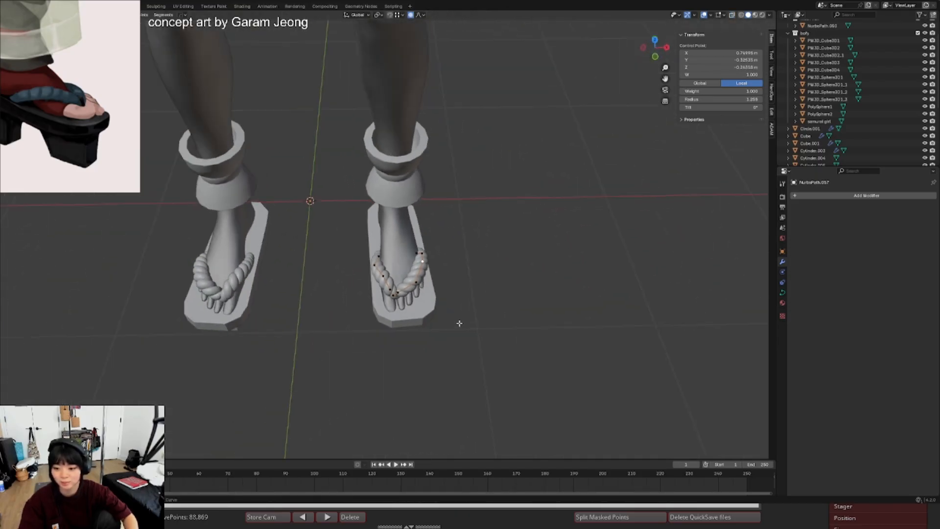
- In the front view, nudge the two toe points of the path slightly upward and outward
scroll(458, 323, "up", 3)
key("KP_1")
key("g")
left_click(428, 326)
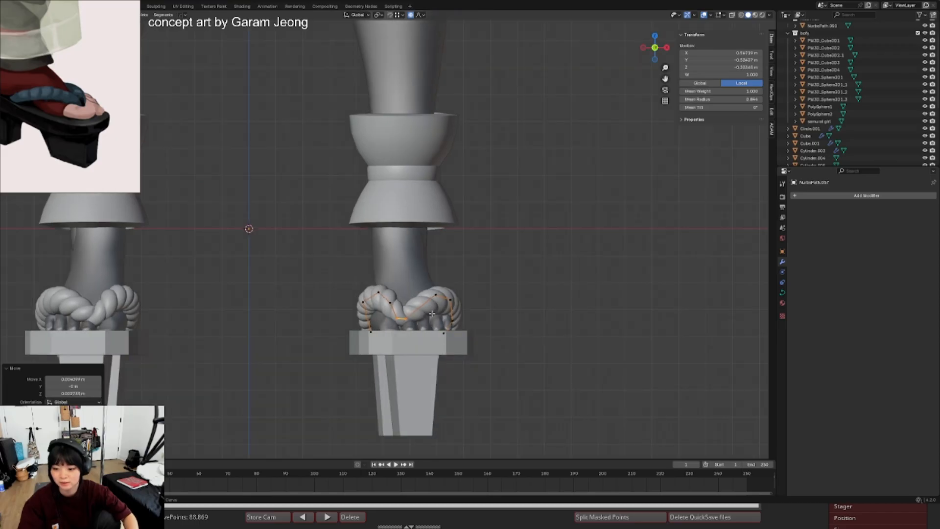
- Move the top point of the rope's outer arch inward toward the toes and adjust its radius
left_click(433, 300)
key("g")
left_click(418, 300)
key("alt+s")
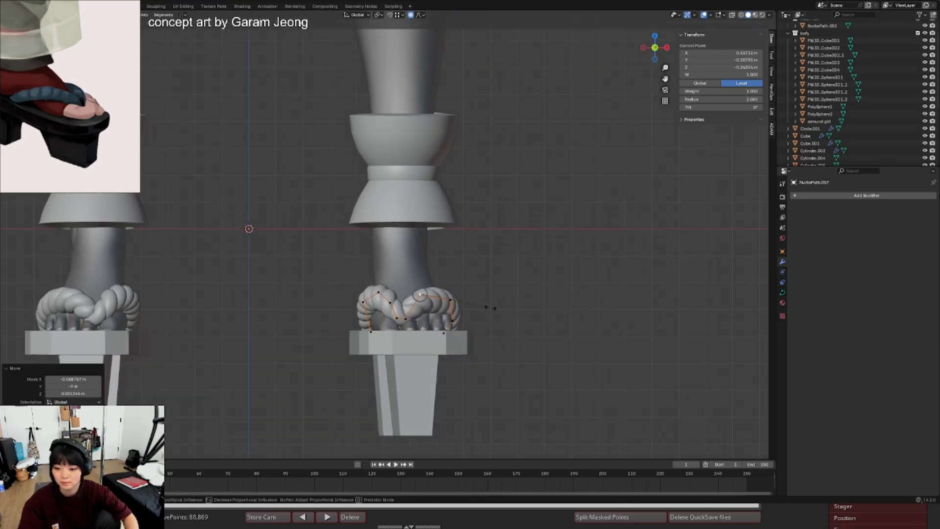
left_click(489, 308)
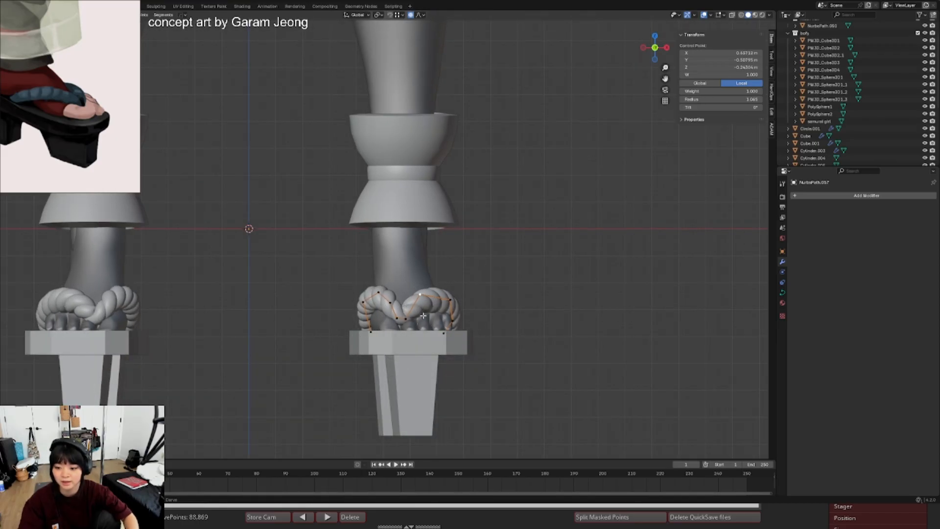
key("alt+s")
right_click(439, 321)
- Thin the rope at the two toe points to a mean radius of about 0.75 and scale the points closer together along X
left_click(405, 319, "shift")
key("alt+s")
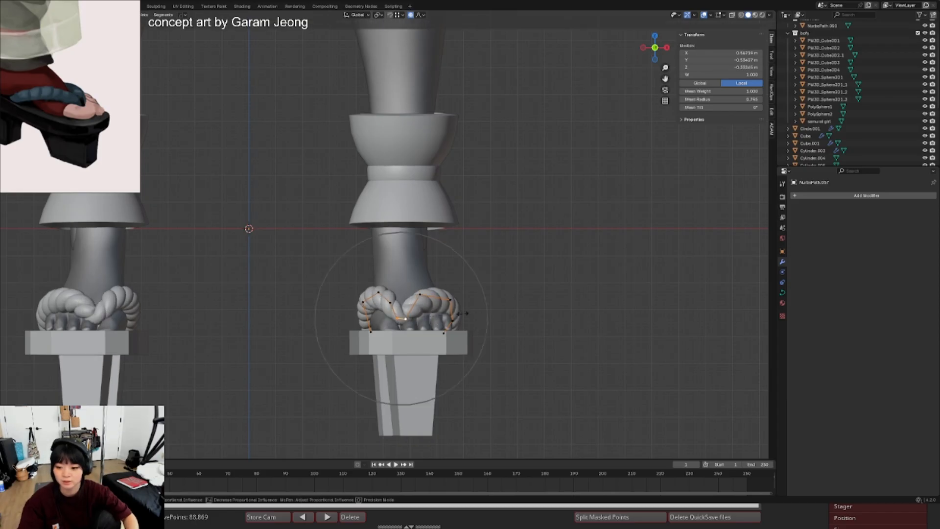
scroll(450, 317, "up", 13)
left_click(458, 316)
key("g")
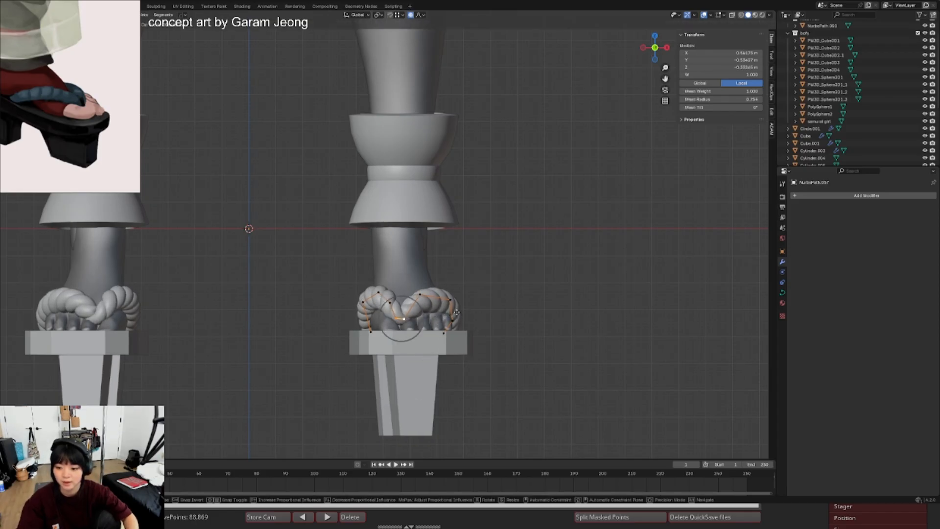
left_click(458, 312)
key("s")
key("x")
left_click(444, 314)
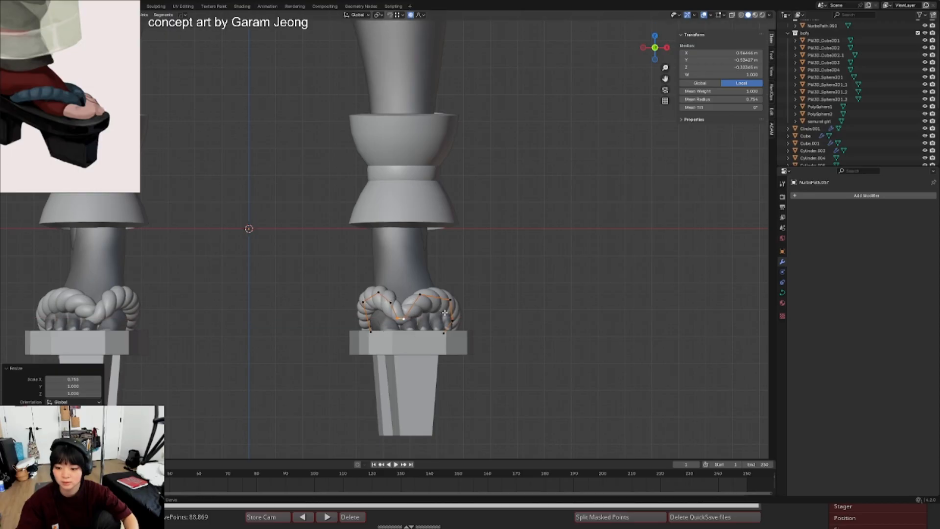
- Shift the toe points sideways toward the big toe and raise them slightly, using a smaller proportional influence for each
left_click(405, 319)
key("g")
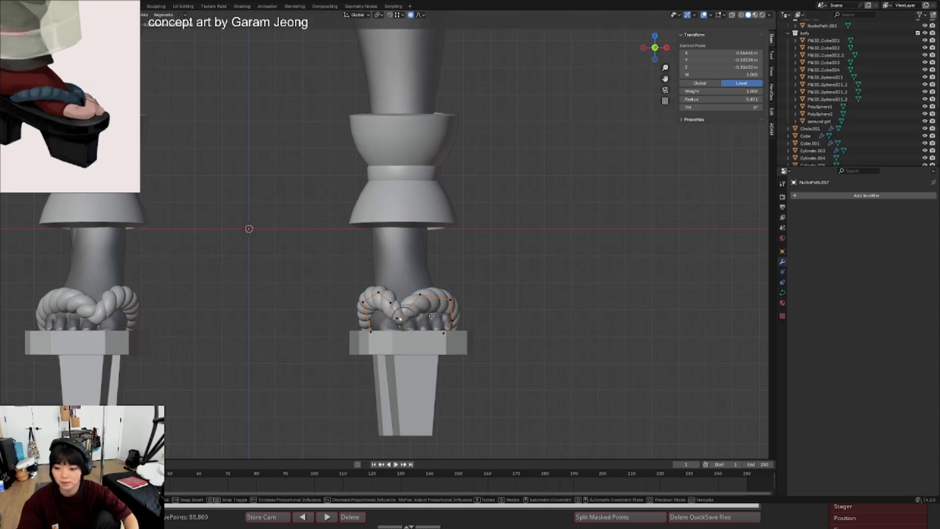
left_click(432, 315)
left_click(393, 317, "shift")
key("g")
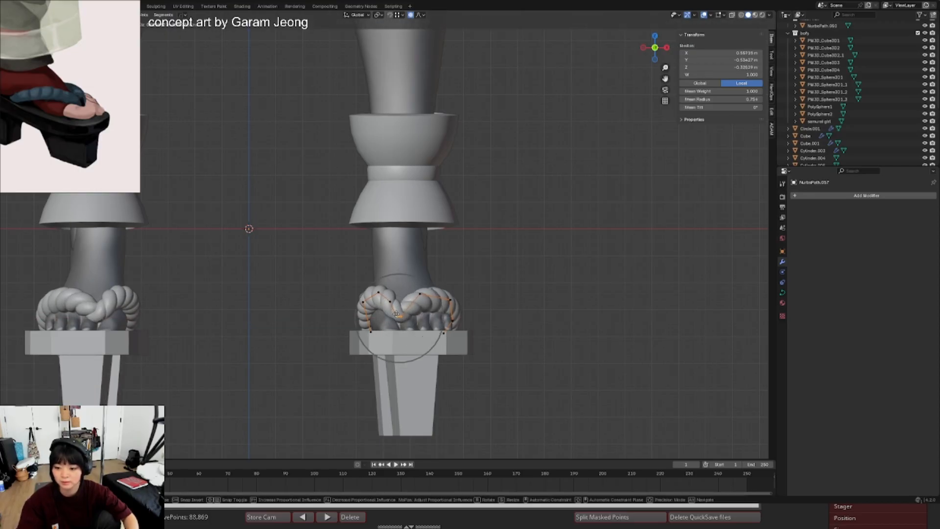
scroll(396, 313, "down", 6)
left_click(394, 310)
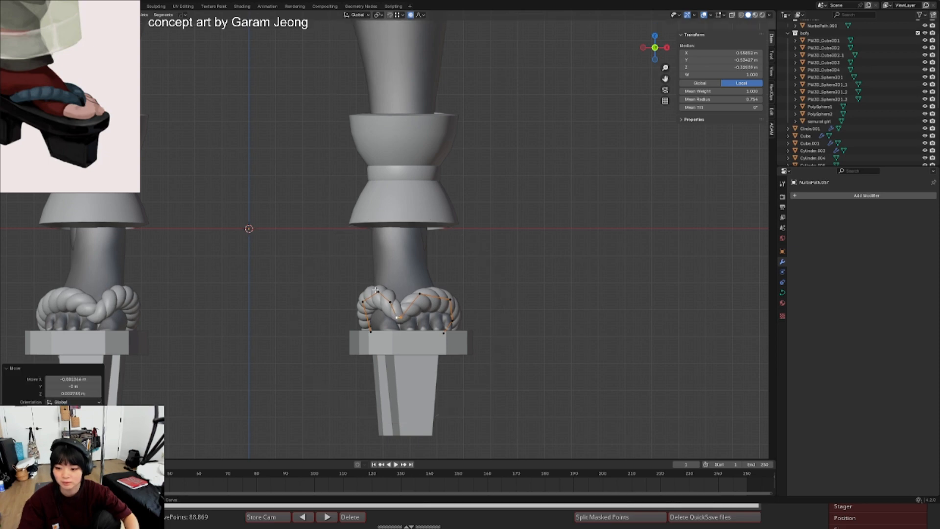
- Lower the top point of the rope's inner arch slightly and move the inner side point outward from the foot
left_click(376, 290)
key("g")
left_click(375, 292)
left_click(356, 298)
key("g")
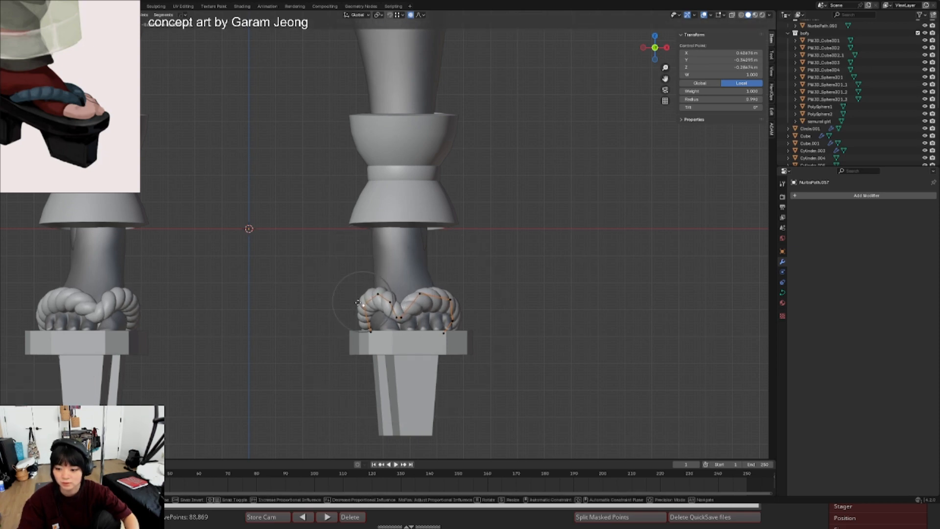
left_click(353, 304)
middle_click_drag(416, 277, 431, 289)
key("Tab")
scroll(418, 329, "up", 3)
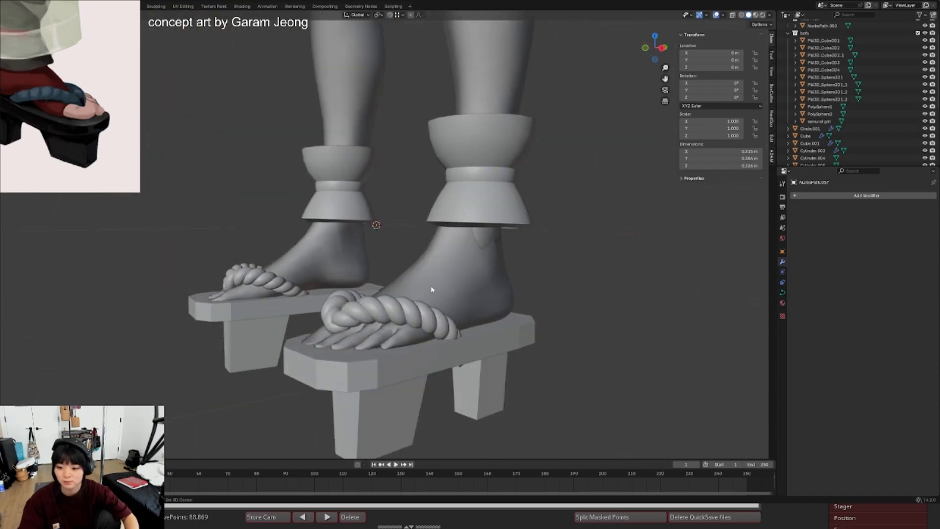
- In the front view, reposition the path's upper outer side point so the rope wraps around the foot's outer side
key("Tab")
key("KP_1")
left_click(454, 299)
key("g")
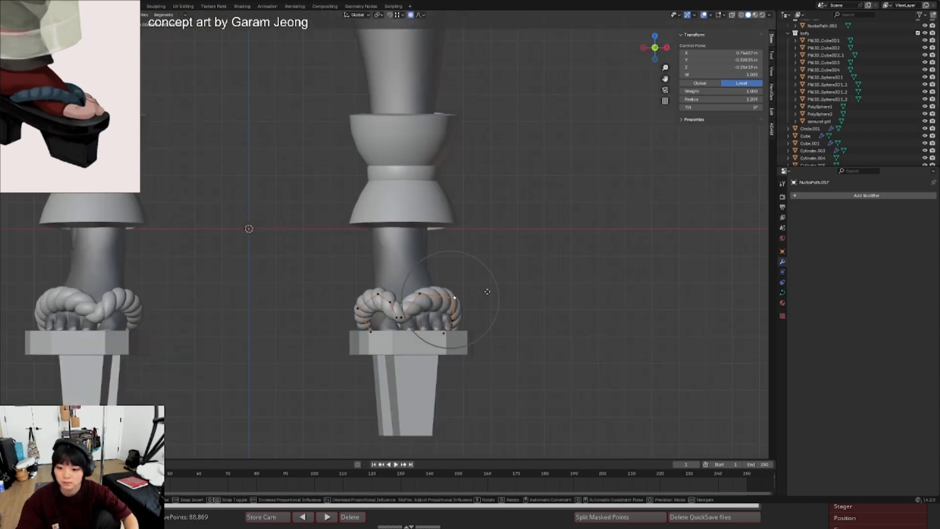
left_click(504, 293)
key("KP_3")
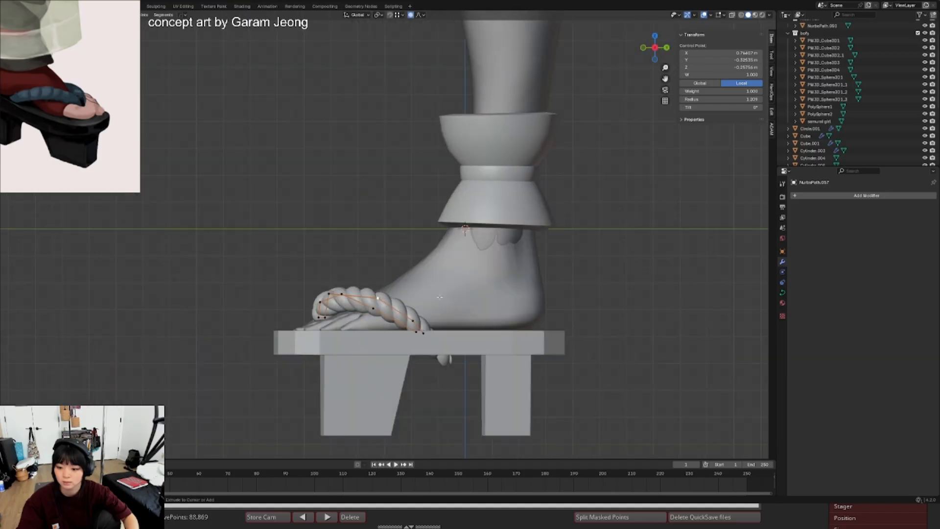
- Thin the rope at its outer end point beside the sandal deck to a radius of about 0.6
key("alt+z")
mouse_move(422, 296)
middle_mouse_down()
mouse_move(445, 301)
mouse_move(418, 294)
middle_mouse_up()
key("alt+z")
scroll(464, 297, "down", 4)
key("Tab")
scroll(418, 293, "up", 4)
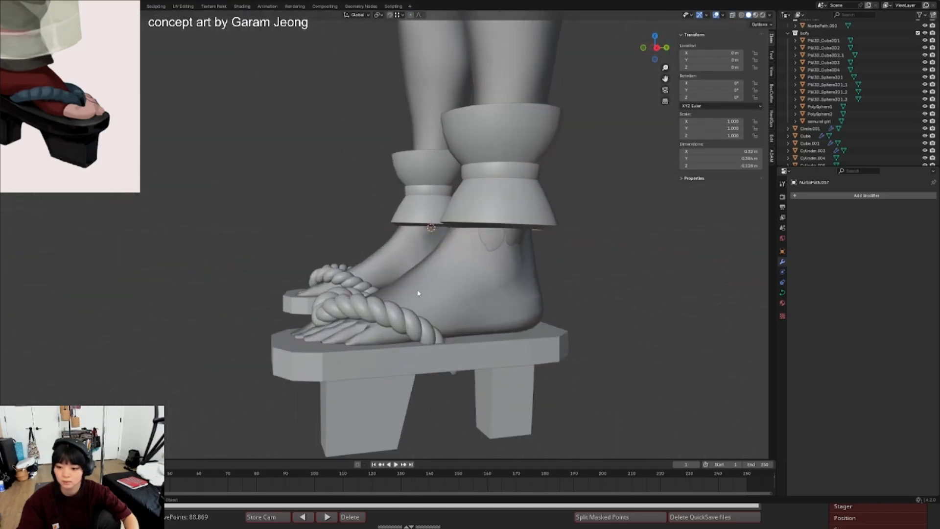
key("Tab")
key("g")
left_click(454, 343)
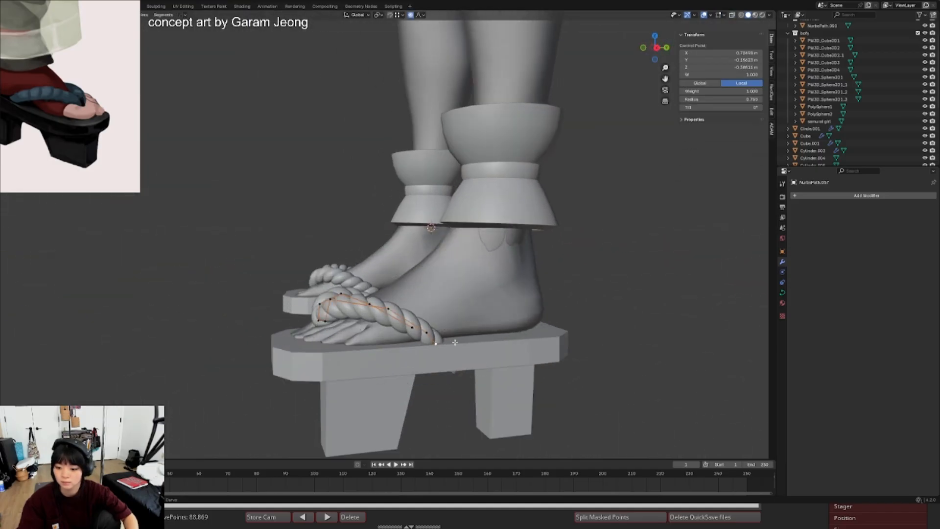
key("alt+s")
left_click(479, 341)
- Nudge the rope's toe point between the big toe and second toe slightly, using a small proportional influence
key("Tab")
key("alt+shift+z")
scroll(373, 291, "down", 5)
mouse_move(374, 292)
middle_mouse_down()
mouse_move(401, 302)
mouse_move(413, 282)
mouse_move(381, 278)
middle_mouse_up()
scroll(413, 282, "up", 4)
scroll(380, 277, "up", 2)
key("Tab")
key("alt+shift+z")
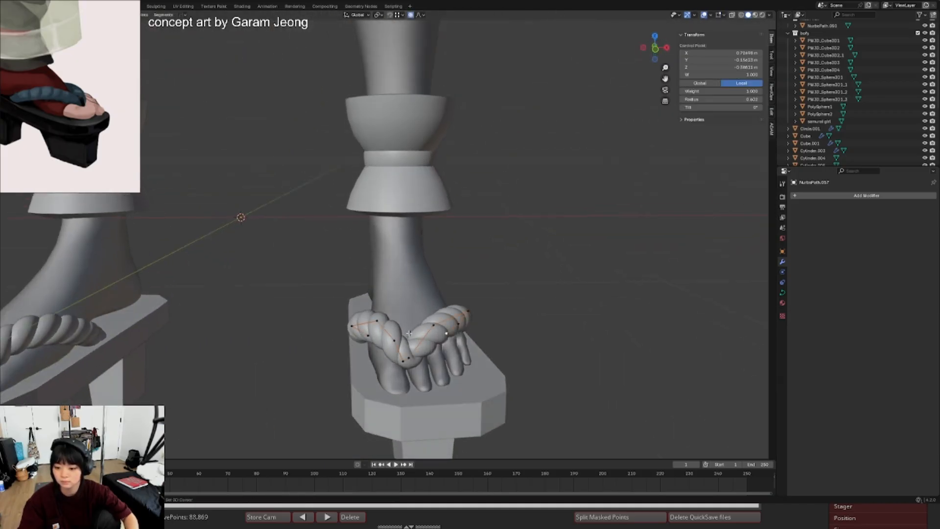
scroll(425, 314, "up", 1)
key("g")
scroll(425, 324, "up", 6)
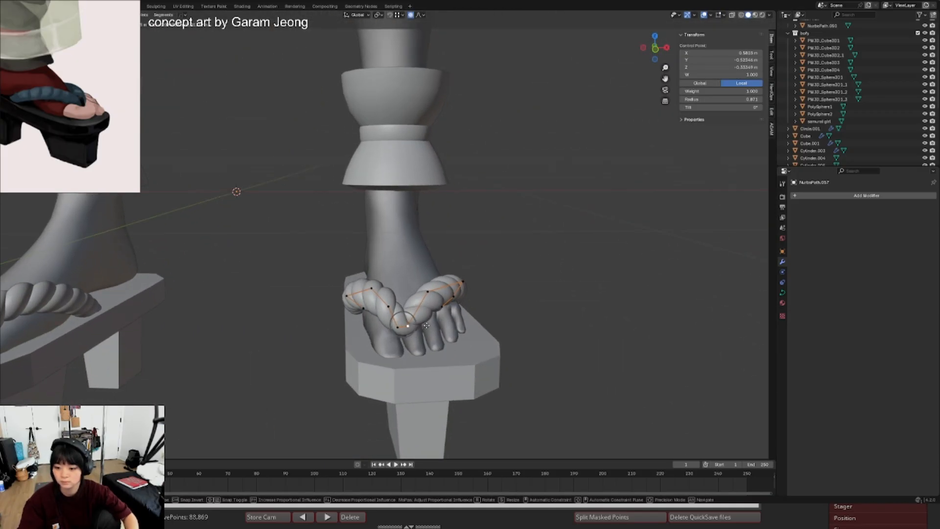
left_click(426, 325)
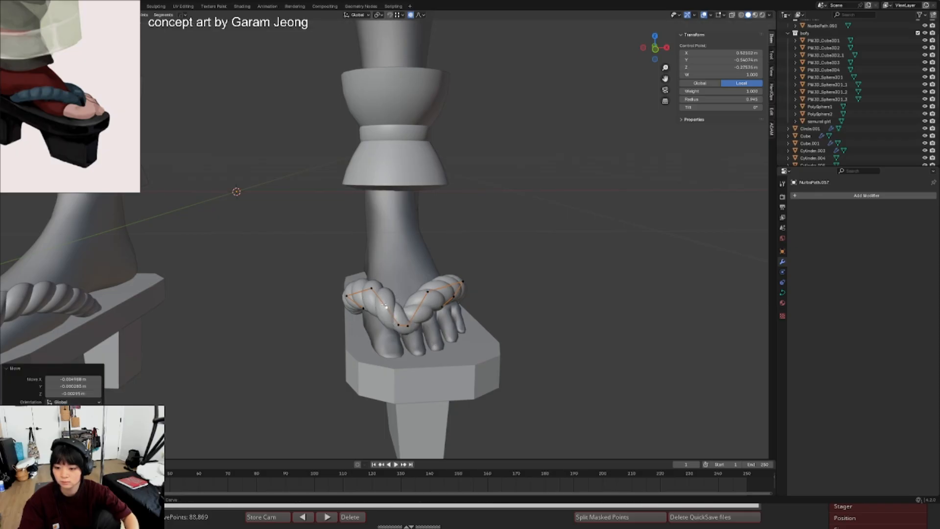
- Finish editing the rope path, check the straps on both feet, and save the file
key("Tab")
scroll(432, 318, "down", 5)
key("alt+shift+z")
middle_click_drag(432, 319, 409, 309)
scroll(410, 307, "up", 5)
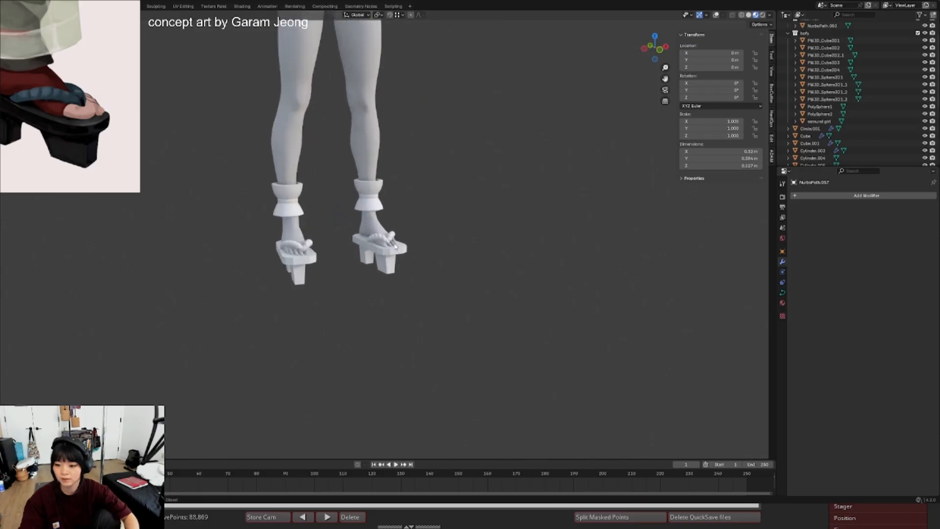
scroll(396, 246, "up", 4)
scroll(395, 246, "down", 5)
key("ctrl+s")
mouse_move(395, 246)
middle_mouse_down()
mouse_move(423, 261)
mouse_move(387, 254)
middle_mouse_up()
- Add a plane, move it in front of the sandal's toe end in the side view, and scale it down
key("shift+a")
mouse_move(386, 254)
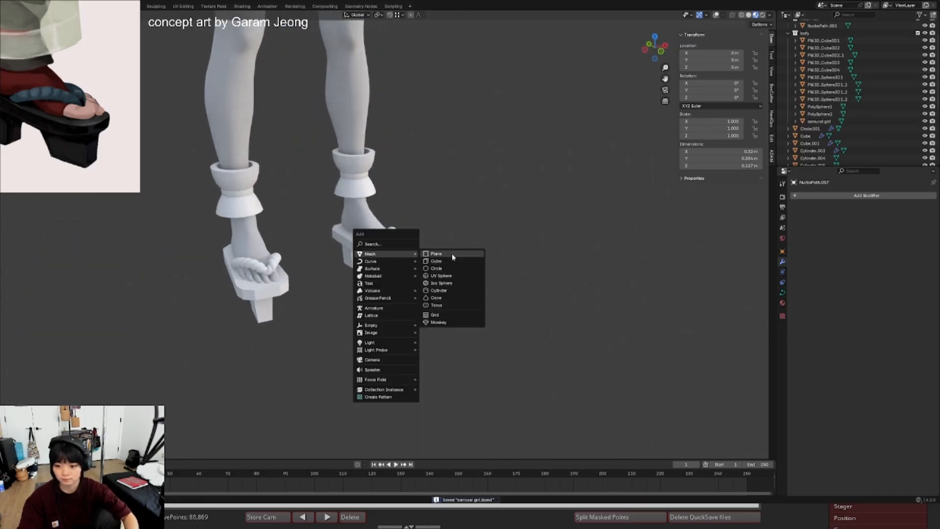
left_click(452, 256)
scroll(413, 256, "down", 6)
key("shift+alt+z")
key("KP_3")
scroll(401, 245, "up", 3)
key("g")
left_click(416, 265)
key("s")
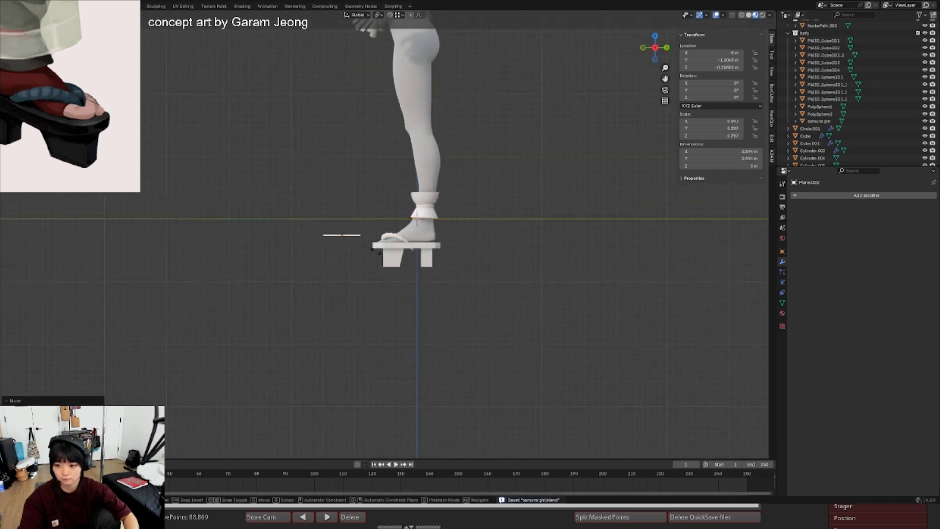
left_click(365, 246)
- Tilt the plane about 13° in the side view and shrink it to a scale of about 0.079
scroll(374, 240, "up", 4)
key("r")
left_click(384, 232)
key("s")
left_click(329, 233)
scroll(317, 234, "up", 1)
- Try to extrude the plane's rear edge three times into a downward-curving profile
key("Tab")
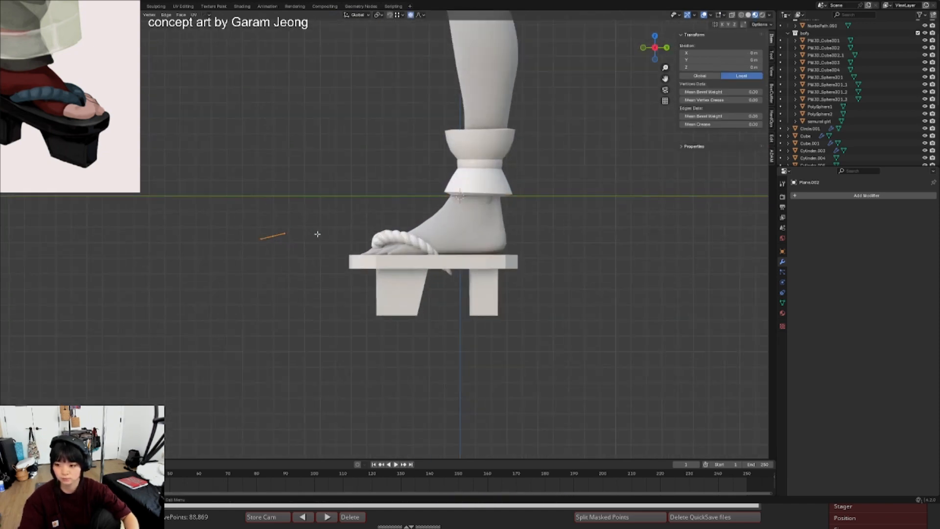
scroll(318, 234, "up", 2)
left_click_drag(275, 217, 249, 256)
key("e")
left_click(289, 252)
key("e")
left_click(288, 265)
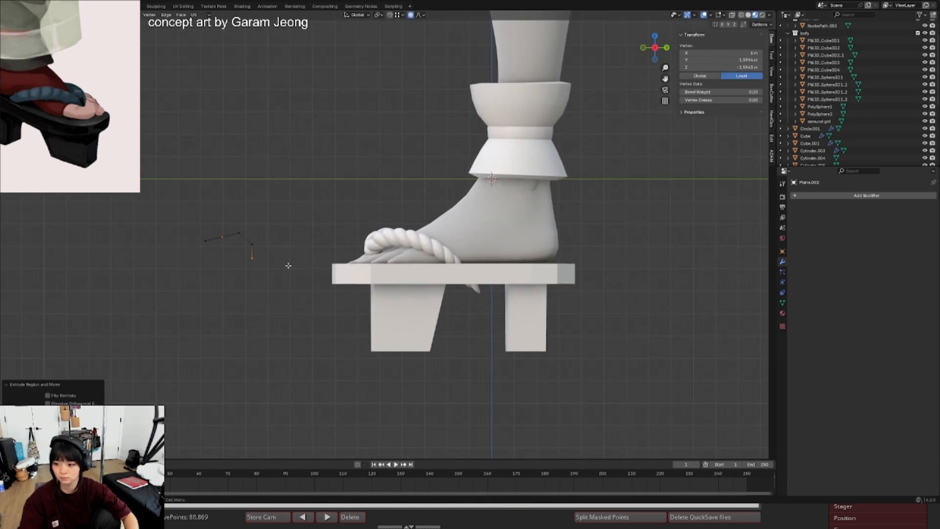
key("e")
left_click(285, 273)
key("a")
key("e")
key("r")
right_click(259, 199)
key("ctrl+z")
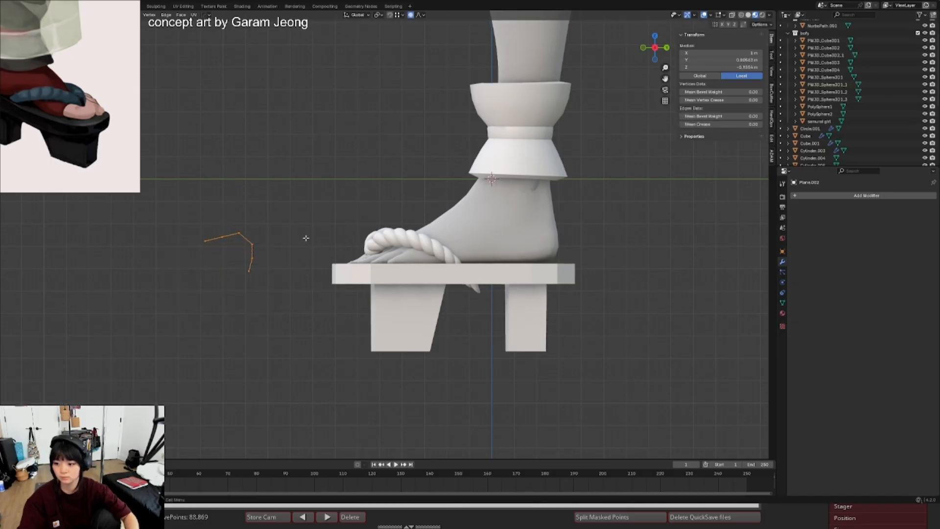
- Delete the stray extruded vertices beside the plane
key("alt+z")
mouse_move(226, 195)
left_mouse_down()
mouse_move(258, 328)
mouse_move(282, 235)
left_mouse_up()
middle_click_drag(245, 221, 250, 259)
left_click_drag(261, 232, 300, 228)
key("x")
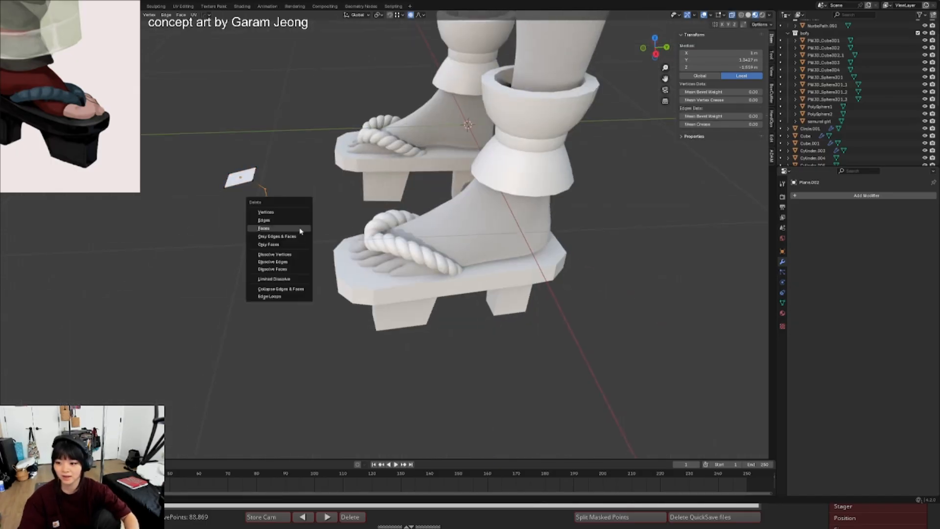
left_click(300, 228)
key("x")
left_click(272, 165)
- Rotate the plane to a steeper tilt in the side view and shift its position
middle_click_drag(278, 168, 305, 180)
key("KP_3")
mouse_move(271, 196)
left_mouse_down()
mouse_move(220, 216)
mouse_move(335, 220)
left_mouse_up()
key("r")
left_click(299, 193)
key("g")
left_click(275, 196)
- Extrude the plane's upper edge repeatedly in the side view, curving the strip downward into a hook-shaped profile
left_click_drag(198, 223, 250, 231)
mouse_move(251, 230)
middle_mouse_down()
mouse_move(233, 215)
mouse_move(190, 220)
middle_mouse_up()
key("KP_3")
key("g")
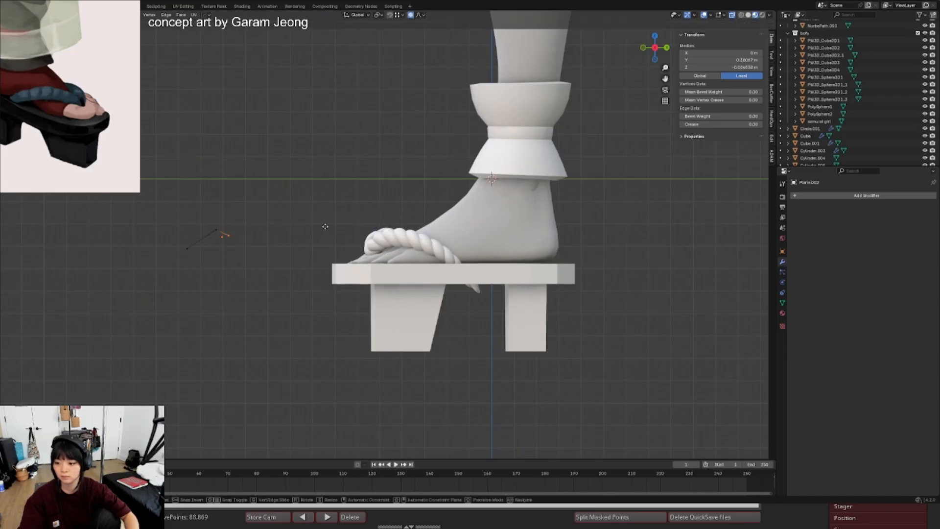
left_click(329, 231)
key("e")
left_click(325, 263)
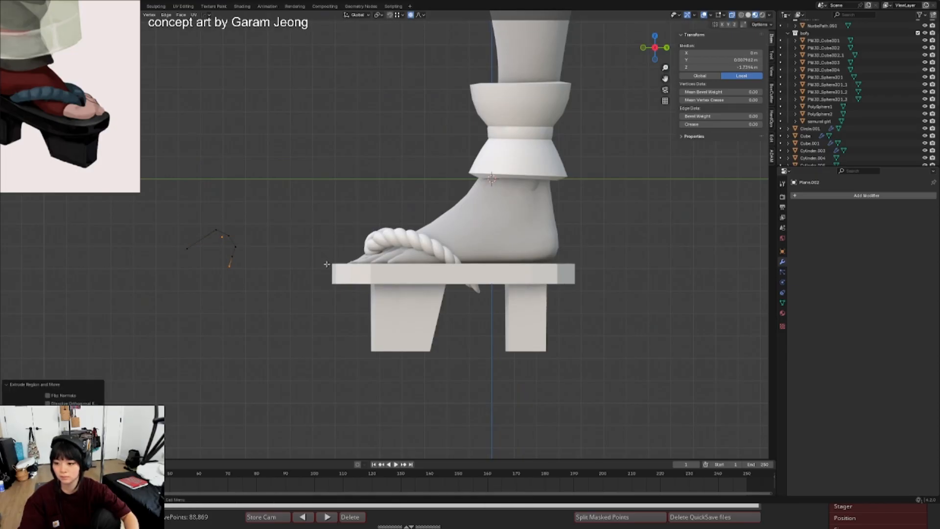
key("e")
left_click(310, 274)
- Rotate the whole hook profile about 102° so its opening faces the foot, and raise it slightly
mouse_move(281, 205)
left_mouse_down()
mouse_move(193, 189)
mouse_move(338, 195)
left_mouse_up()
key("r")
left_click(181, 197)
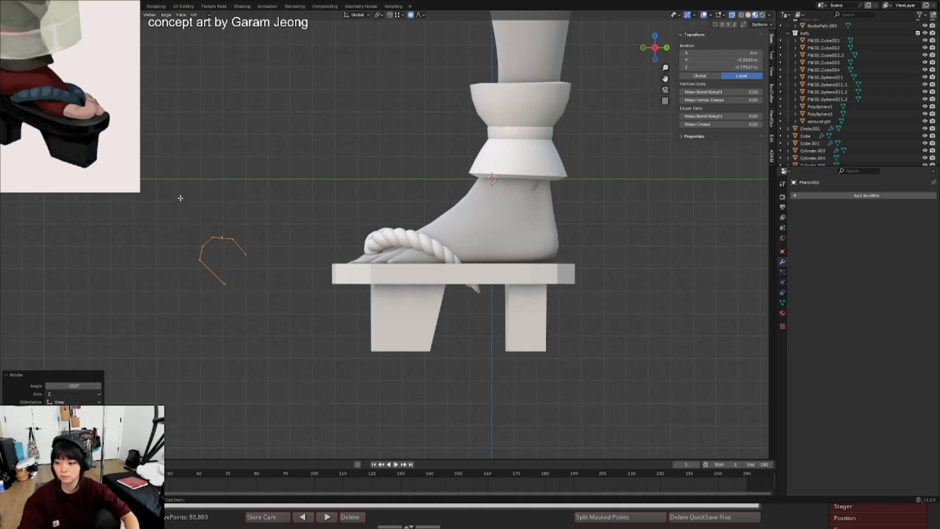
key("g")
left_click(184, 185)
- Move the hook's top edge and the edges along its front bend inward to round the curve
left_click(224, 227)
key("g")
left_click(225, 226)
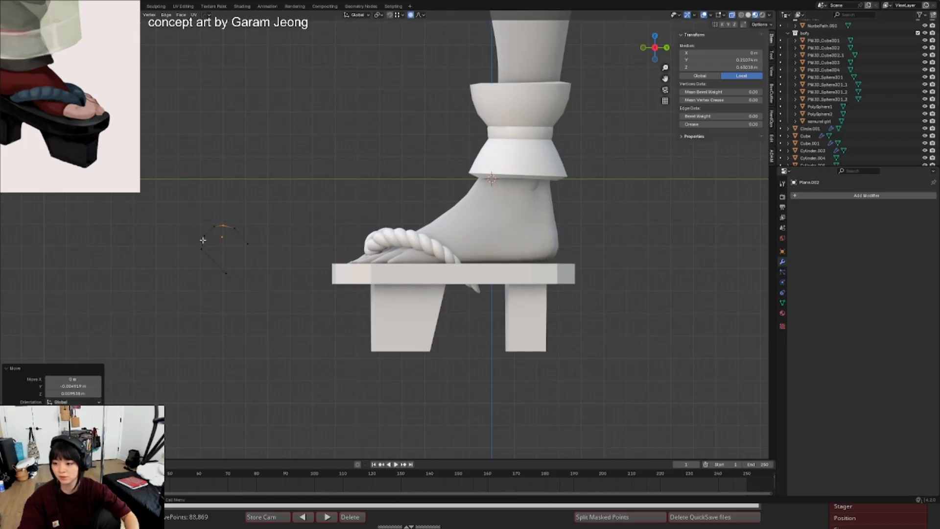
left_click_drag(195, 242, 252, 250)
key("g")
left_click(254, 247)
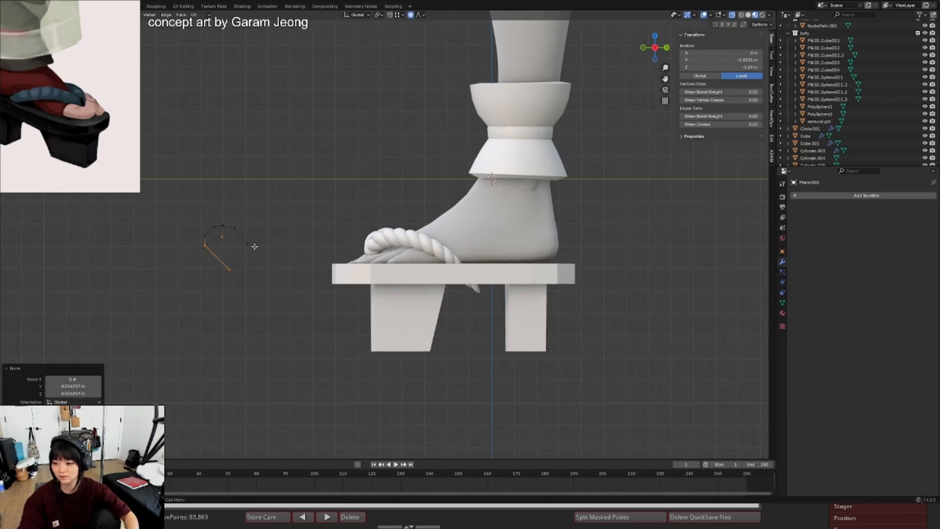
left_click(204, 231)
key("g")
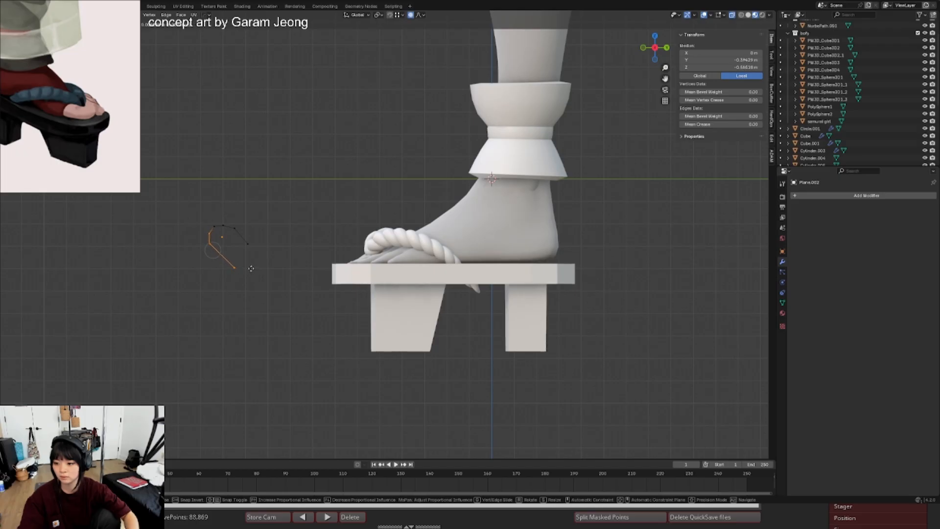
left_click(251, 268)
- Lower the hook's top edge slightly, then rotate and shift the front bend to smooth the curve
mouse_move(221, 218)
left_mouse_down()
mouse_move(186, 234)
mouse_move(226, 235)
mouse_move(236, 219)
left_mouse_up()
key("g")
left_click(229, 235)
left_click_drag(215, 227, 219, 240, "shift")
key("r")
left_click(241, 216)
key("g")
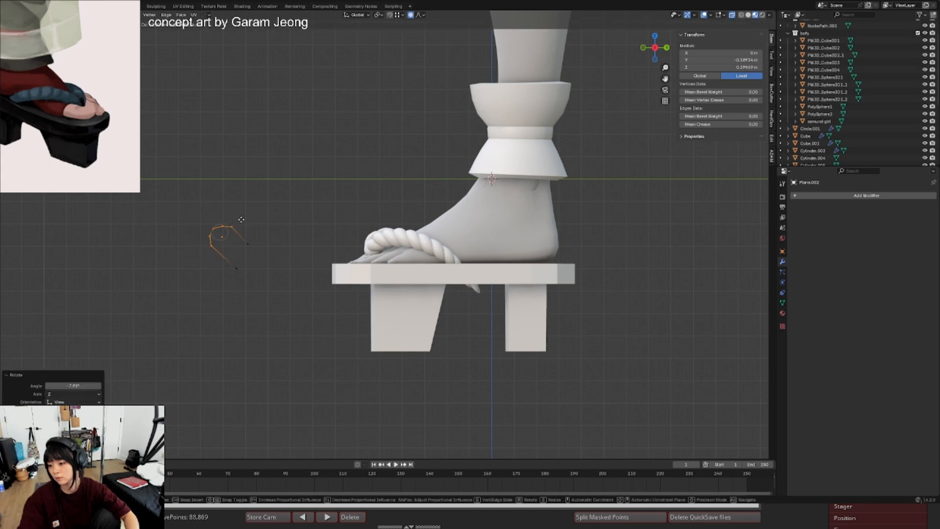
left_click(238, 230)
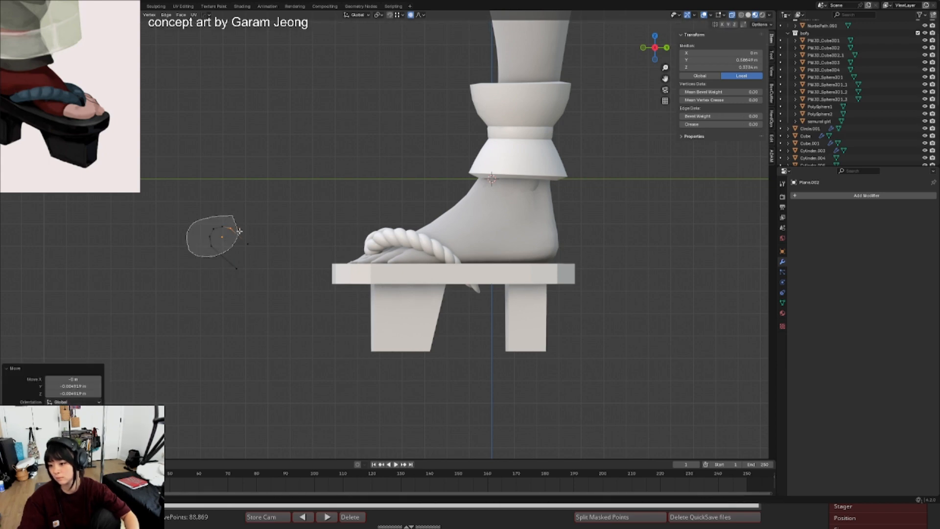
- Scale the hook's front bend along Z and straighten both open ends into nearly parallel arms, forming a U
left_click_drag(239, 231, 239, 231)
key("g")
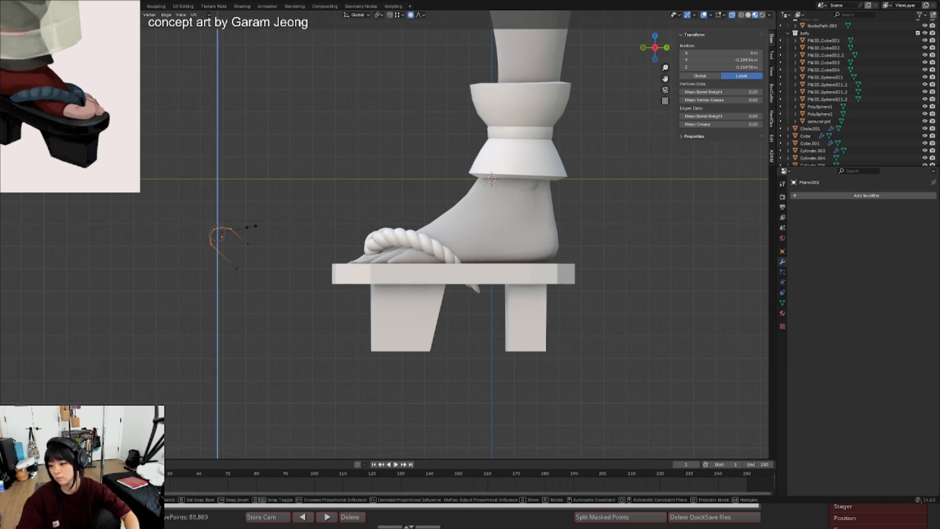
left_click(255, 226)
key("Tab")
key("Tab")
scroll(257, 245, "up", 2)
key("a")
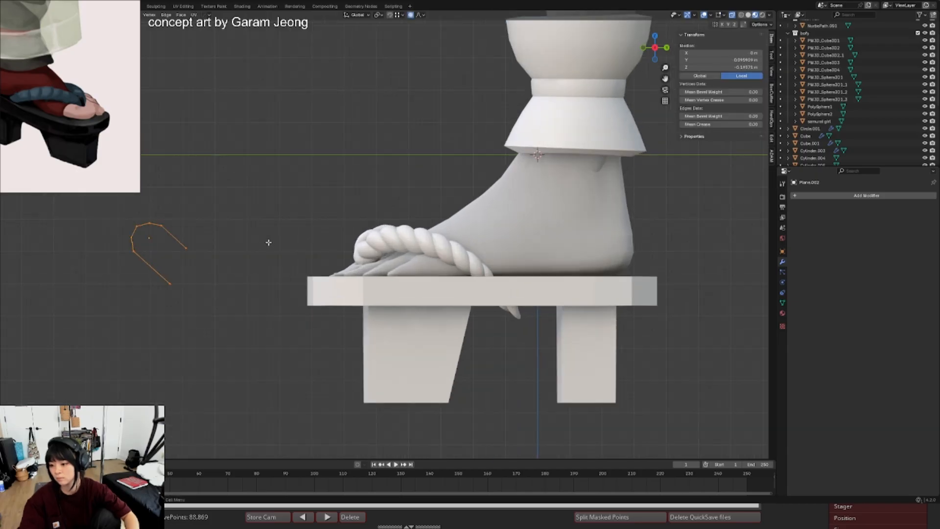
key("s")
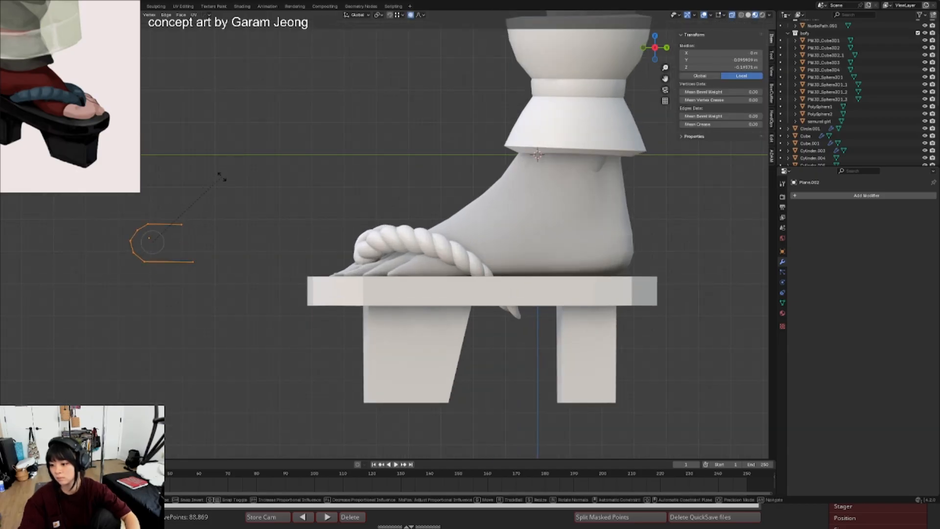
left_click(222, 177)
- Bring the two open ends of the U closer together and squeeze the edges behind the bend slightly along Z
mouse_move(191, 197)
left_mouse_down()
mouse_move(204, 243)
mouse_move(222, 258)
mouse_move(166, 238)
mouse_move(163, 250)
left_mouse_up()
key("g")
left_click(219, 242)
key("g")
left_click(223, 251)
key("g")
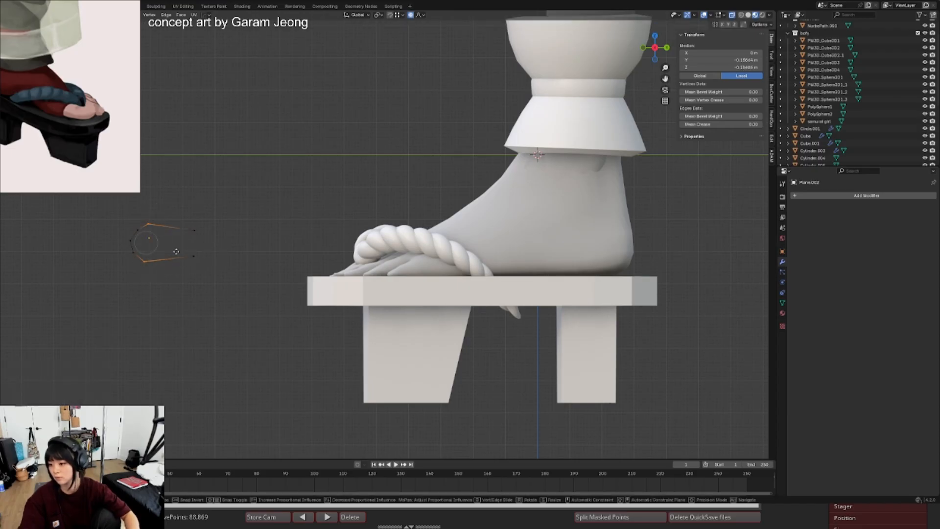
left_click(181, 251)
key("r")
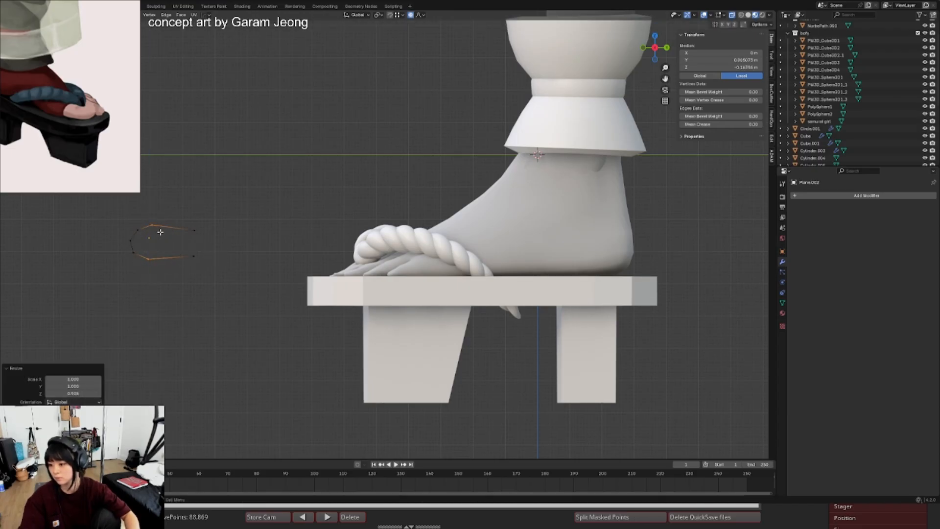
left_click(187, 227)
key("g")
left_click(187, 225)
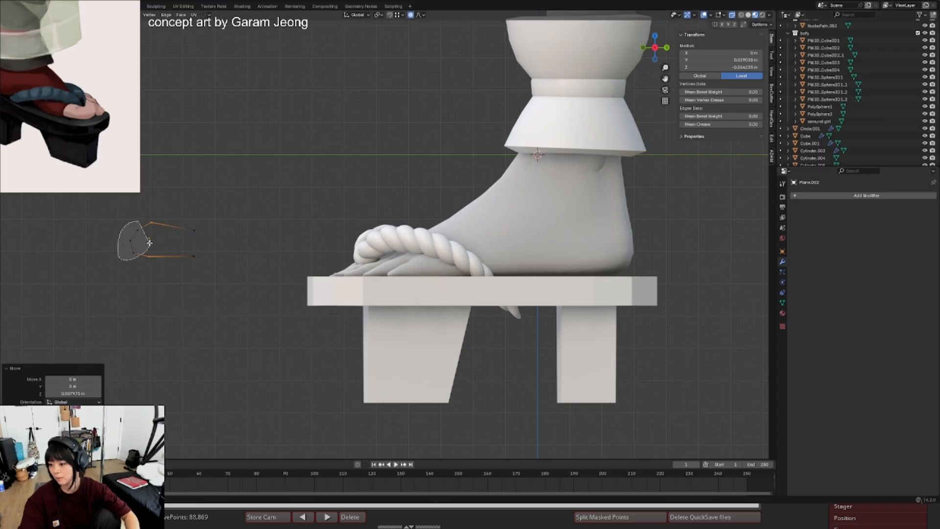
- Adjust the individual edges around the U's closed bend and lower arm to even out the curve
key("g")
mouse_move(149, 242)
left_mouse_down()
mouse_move(142, 248)
mouse_move(141, 237)
mouse_move(167, 258)
mouse_move(204, 260)
left_mouse_up()
left_click(141, 236)
key("g")
left_click(156, 250)
key("g")
left_click(144, 238)
key("g")
left_click(171, 257)
key("g")
left_click(204, 258)
- Reposition the end edge of the U's upper arm, finish editing the strip, and save the file
left_click_drag(207, 225, 227, 236)
key("g")
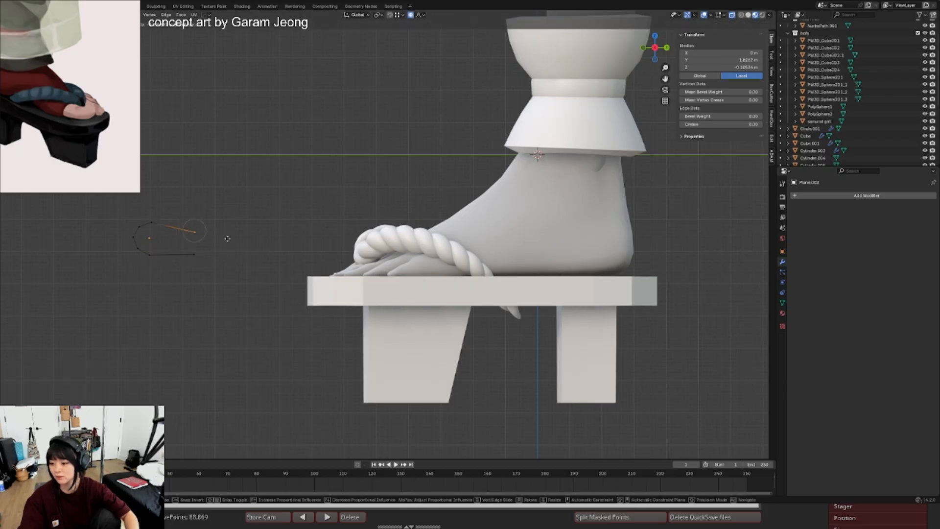
left_click(169, 232)
key("Tab")
scroll(171, 233, "down", 1)
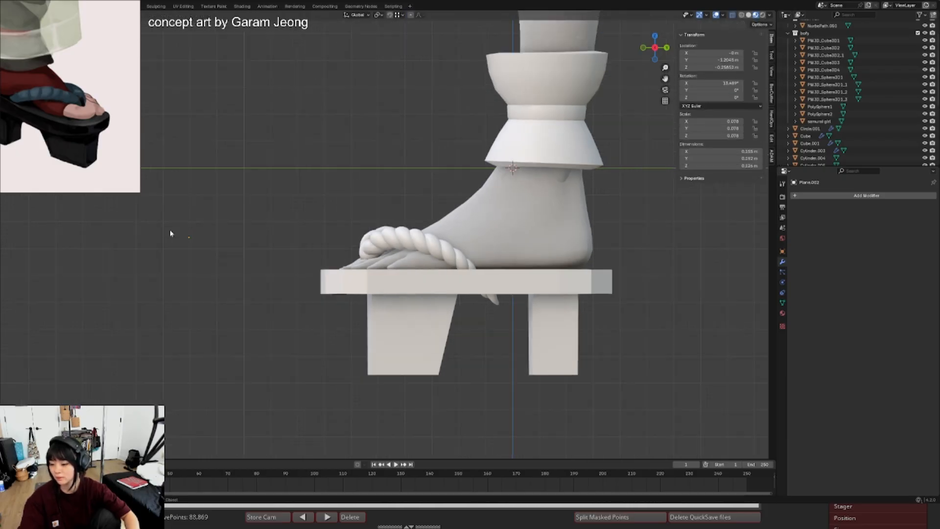
scroll(173, 234, "down", 2)
key("ctrl+s")
- Try to apply the scale of the U-shaped strip and inspect it beside the sandals
middle_click_drag(256, 240, 297, 251)
key("shift+alt+z")
middle_click_drag(221, 242, 251, 245)
key("ctrl+a")
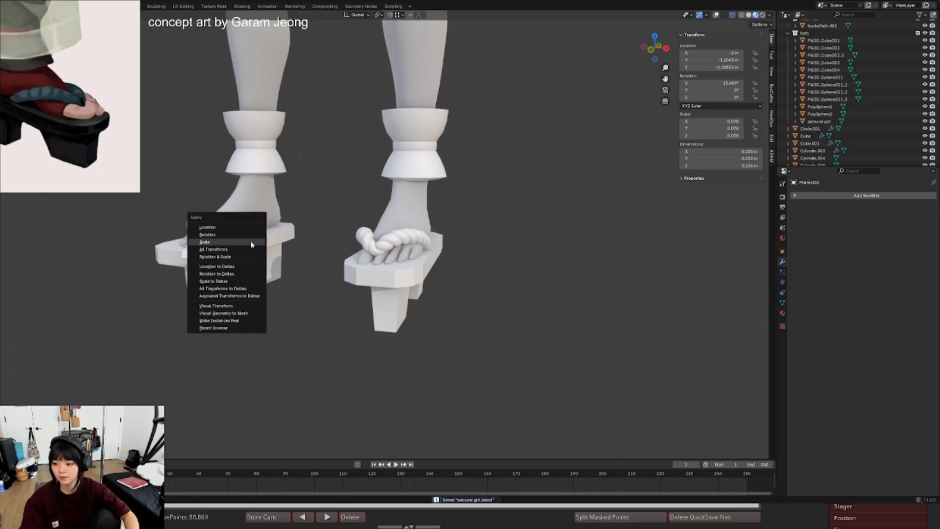
left_click(252, 243)
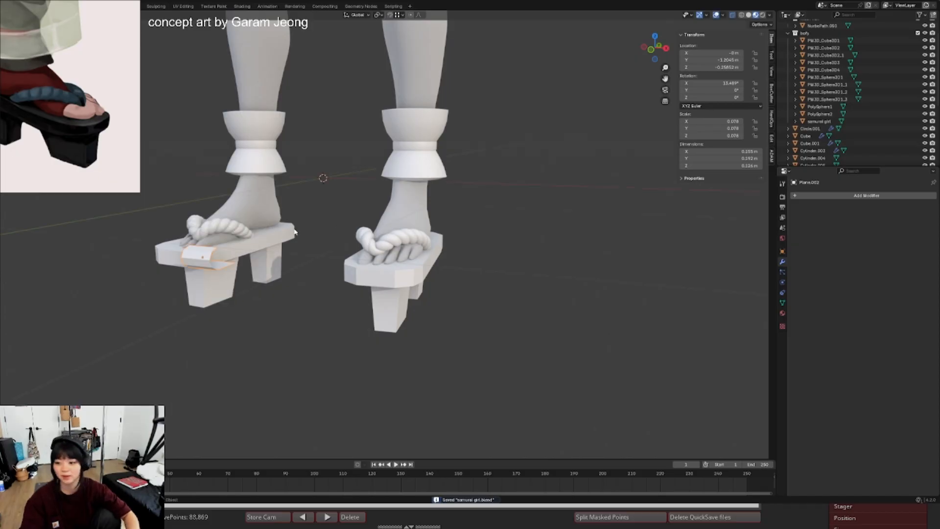
middle_click_drag(294, 231, 268, 226)
middle_click_drag(346, 226, 268, 242)
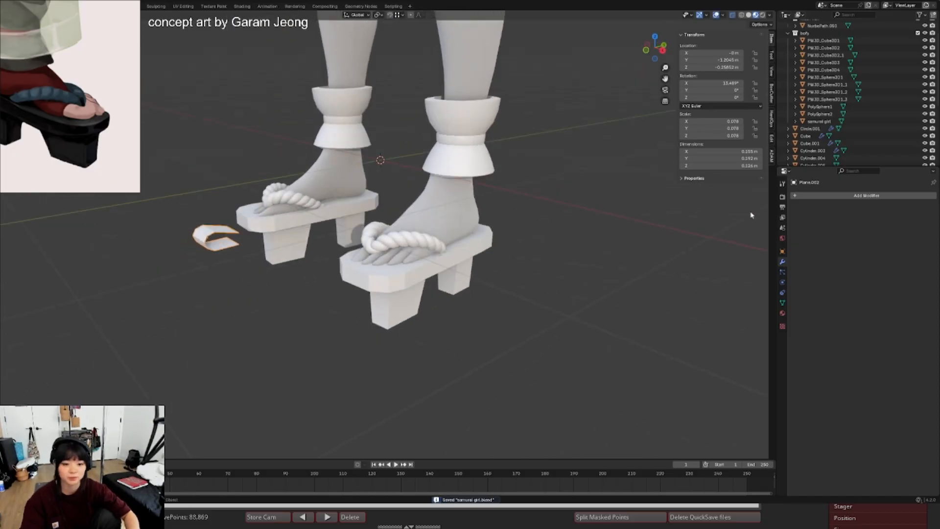
- Add a Solidify modifier to the U-shaped strip and apply the object's scale
left_click(821, 196)
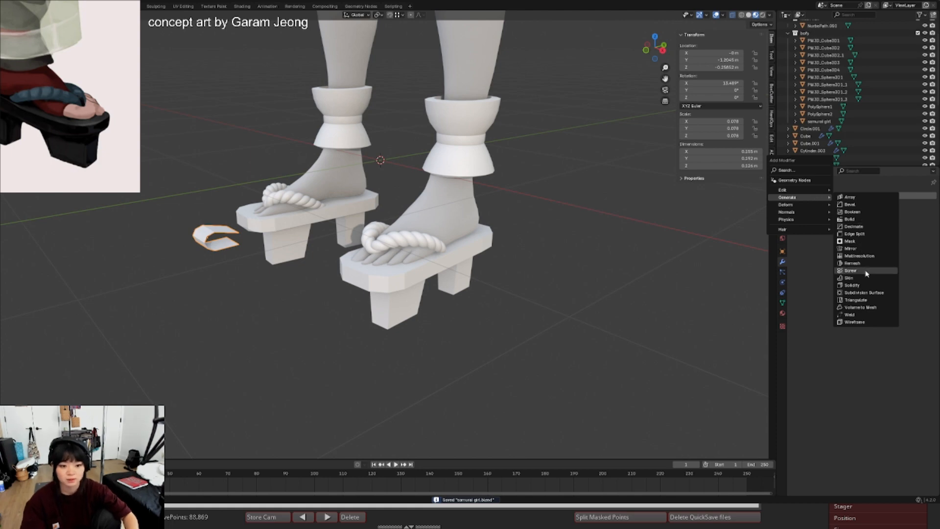
left_click(867, 286)
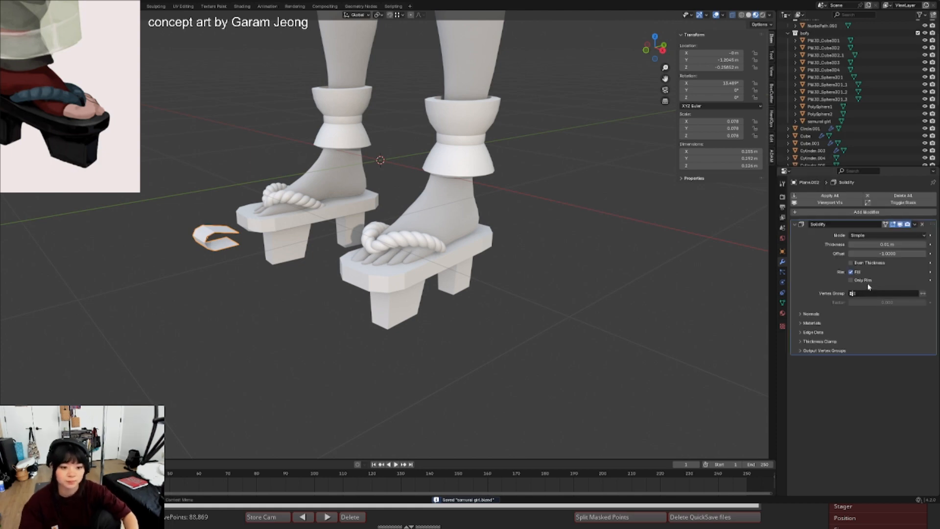
key("ctrl+a")
left_click(348, 253)
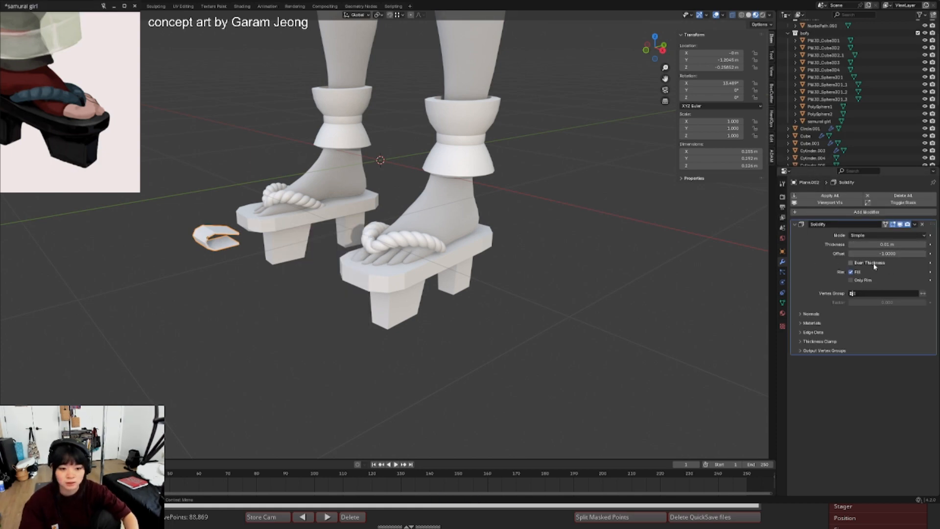
- Enable Even Thickness on the Solidify modifier and narrow the U-shaped strip's mesh along the X axis
scroll(164, 219, "up", 3)
middle_click_drag(169, 219, 216, 217)
scroll(236, 216, "down", 2)
key("KP_1")
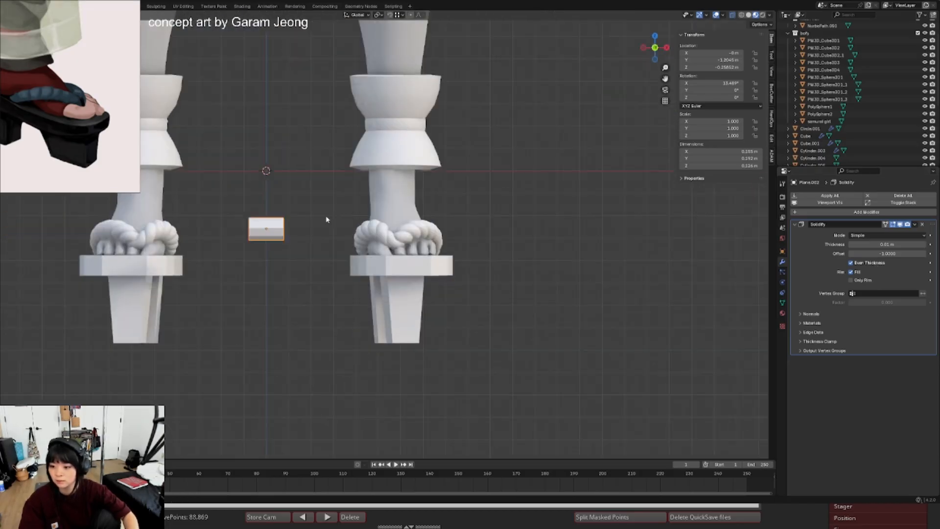
key("Tab")
key("s")
key("x")
left_click(382, 219)
key("Tab")
- Scale the whole strip down to about 0.44 and move it to the front of the sandal's rope strap
key("s")
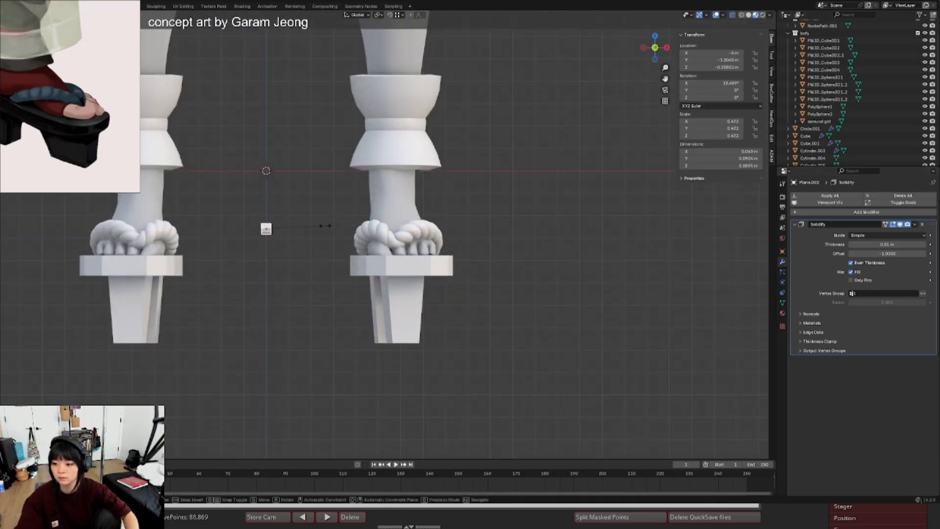
left_click(450, 234)
key("KP_3")
scroll(392, 233, "up", 3)
key("g")
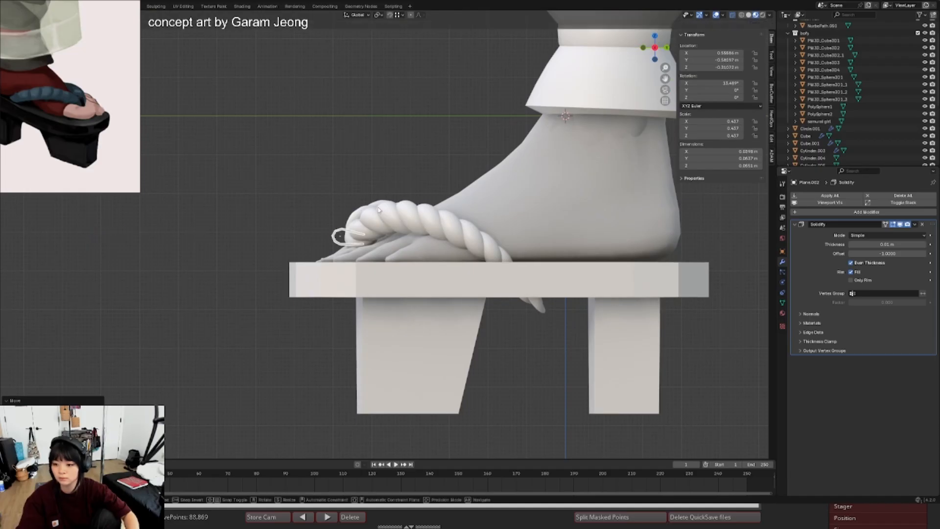
left_click(389, 234)
- Enlarge the strip, tilt it to about -32° around X, and position it around the rope joint at the toes
key("g")
left_click(401, 231)
key("s")
left_click(414, 228)
key("r")
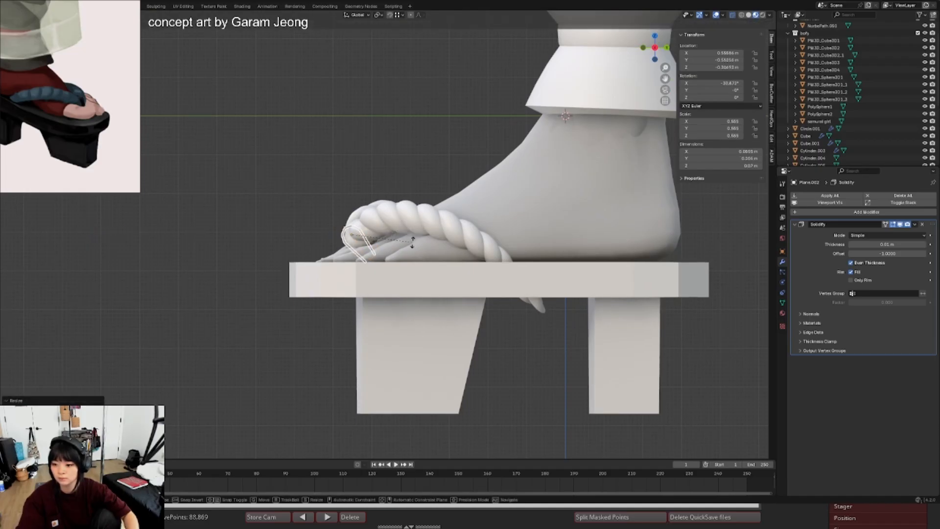
left_click(413, 242)
key("g")
left_click(413, 242)
- Narrow the strip's mesh along X and enlarge it uniformly so it wraps around the joint between the ropes
key("KP_1")
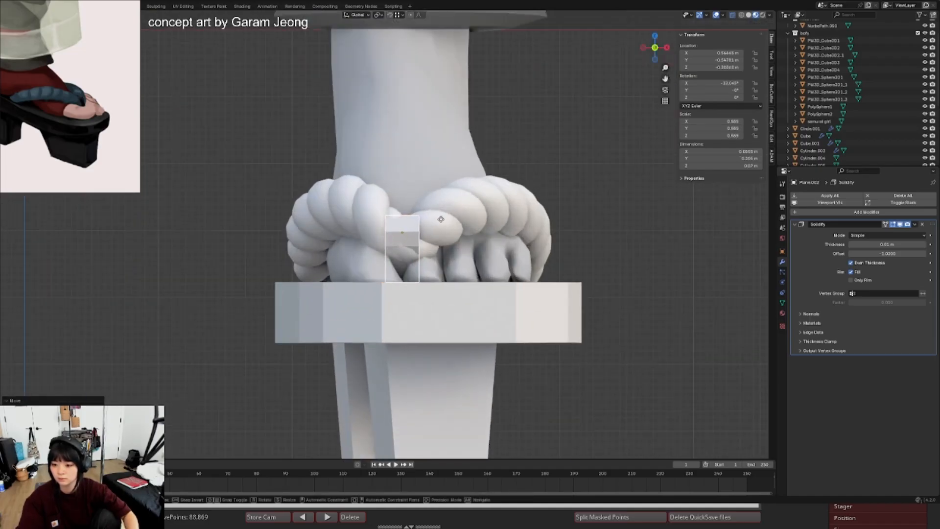
middle_click_drag(431, 225, 452, 256)
key("Tab")
key("s")
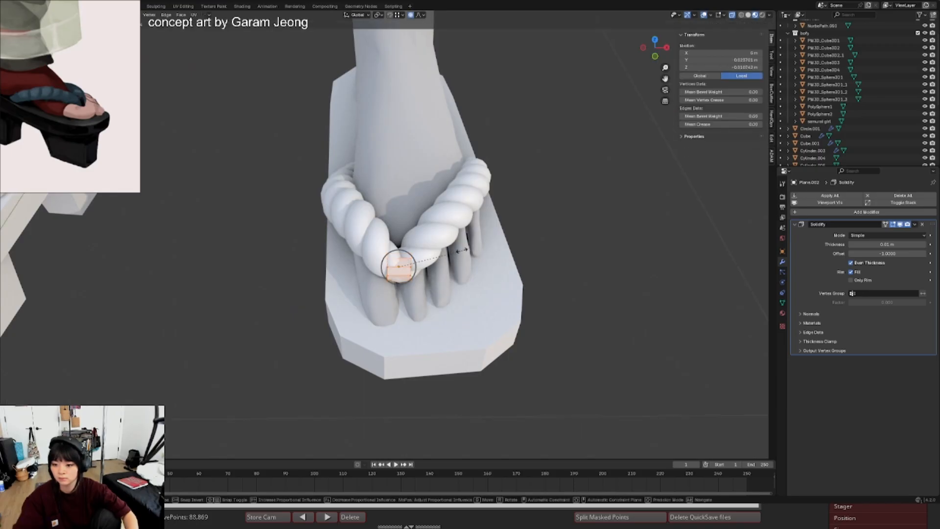
left_click(430, 253)
key("s")
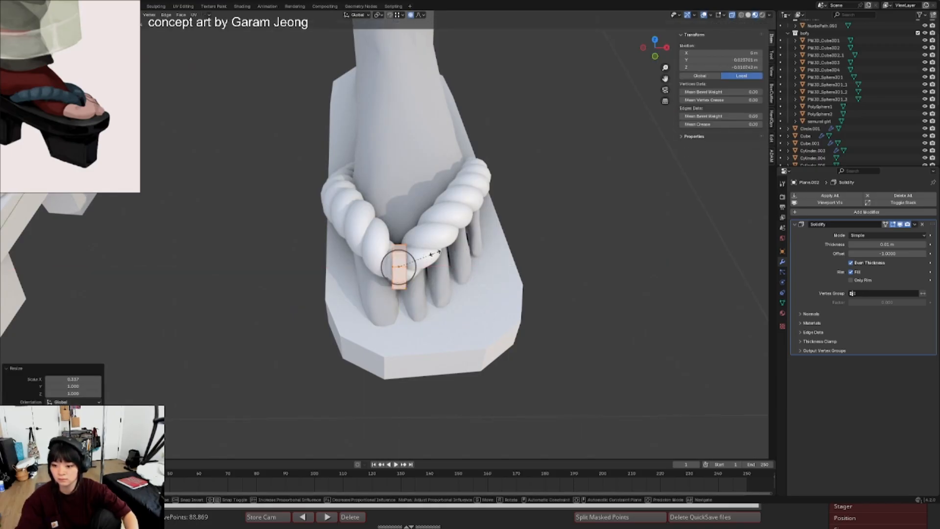
left_click(432, 254)
- Shift the strip's mesh and object in side view so its bend wraps the front of the rope
middle_click_drag(432, 253, 403, 250)
key("KP_3")
key("g")
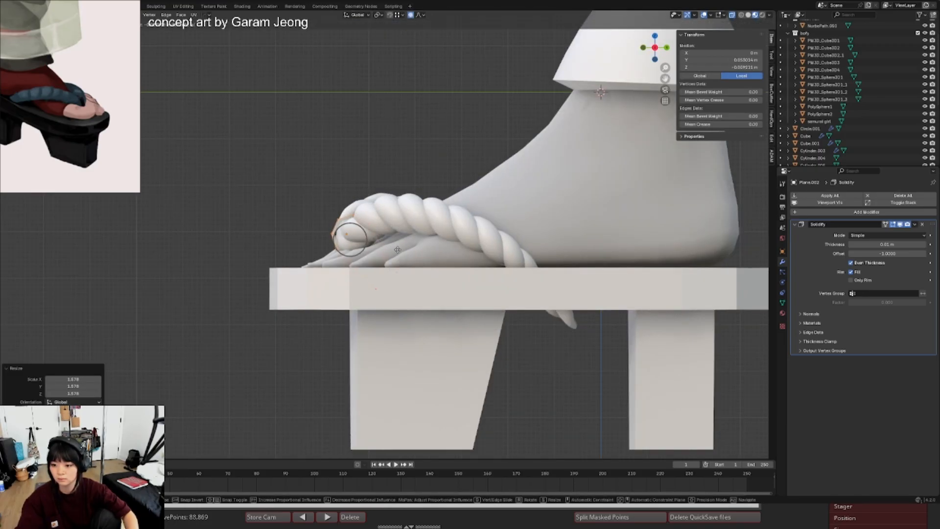
left_click(398, 250)
key("Tab")
key("g")
left_click(395, 250)
- Apply auto smooth shading to the strip
scroll(388, 242, "down", 3)
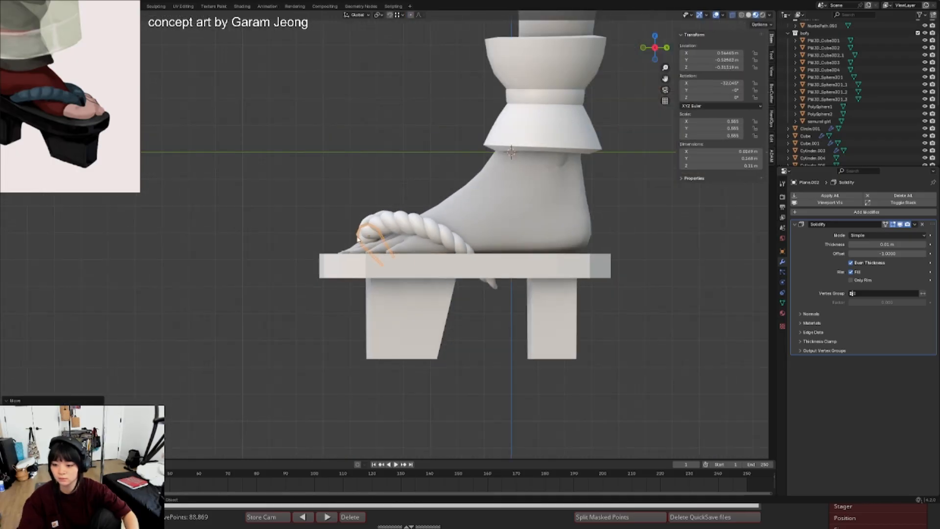
middle_click_drag(387, 242, 421, 260)
scroll(421, 260, "up", 3)
scroll(421, 260, "down", 3)
right_click(395, 257)
left_click(395, 258)
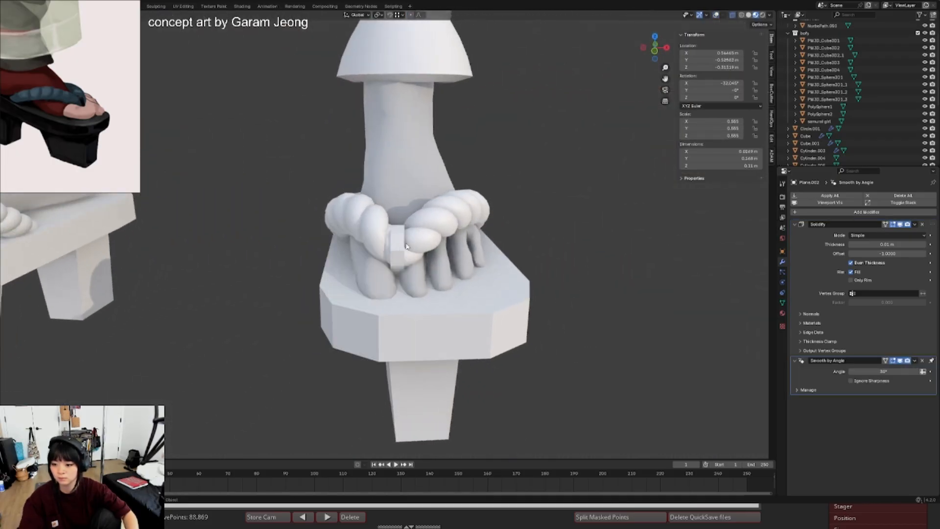
- Mark the strip's selected edges as sharp and switch the object to smooth shading
scroll(382, 254, "up", 3)
key("Tab")
scroll(383, 254, "up", 3)
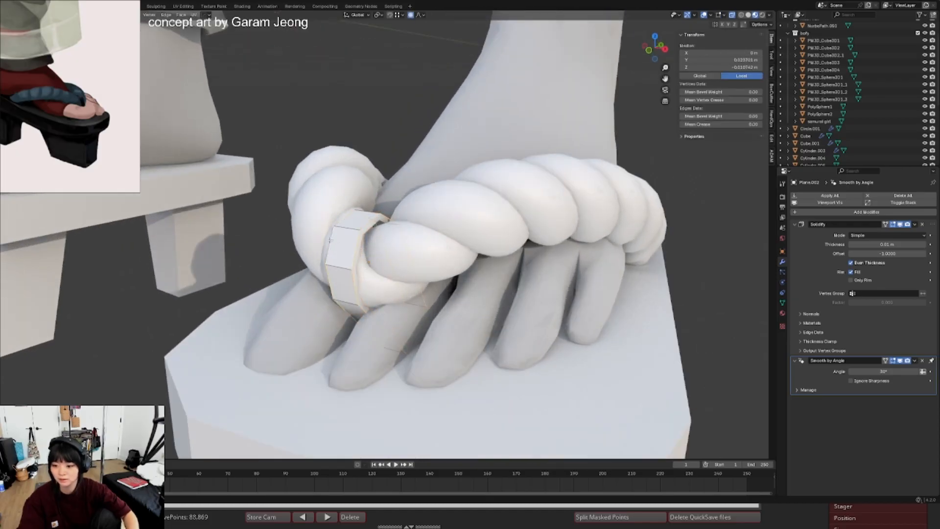
key("ctrl+e")
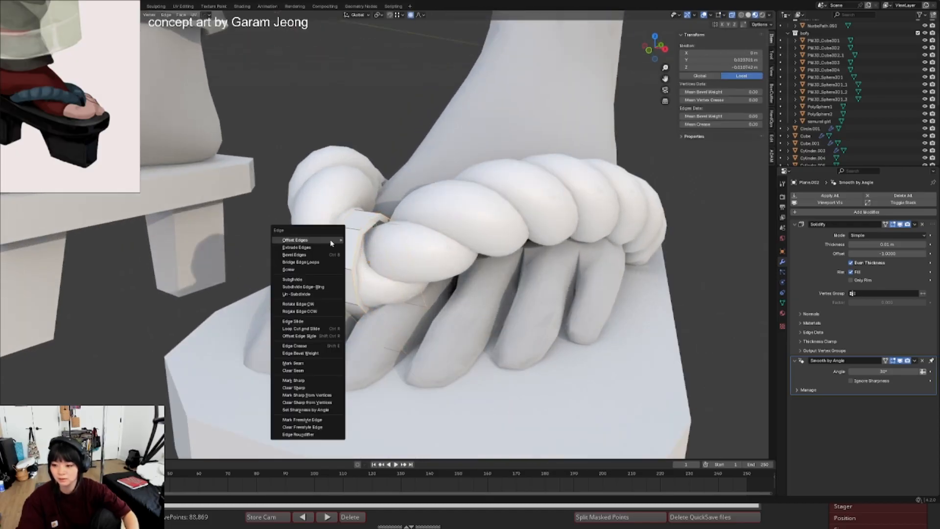
left_click(307, 382)
key("Tab")
right_click(344, 221)
left_click(344, 214)
- Reposition the strip's edge at the start of its upper arm in side view to follow the rope
scroll(344, 216, "down", 4)
scroll(404, 243, "up", 4)
middle_click_drag(345, 221, 383, 247)
scroll(404, 243, "down", 4)
key("KP_3")
key("Tab")
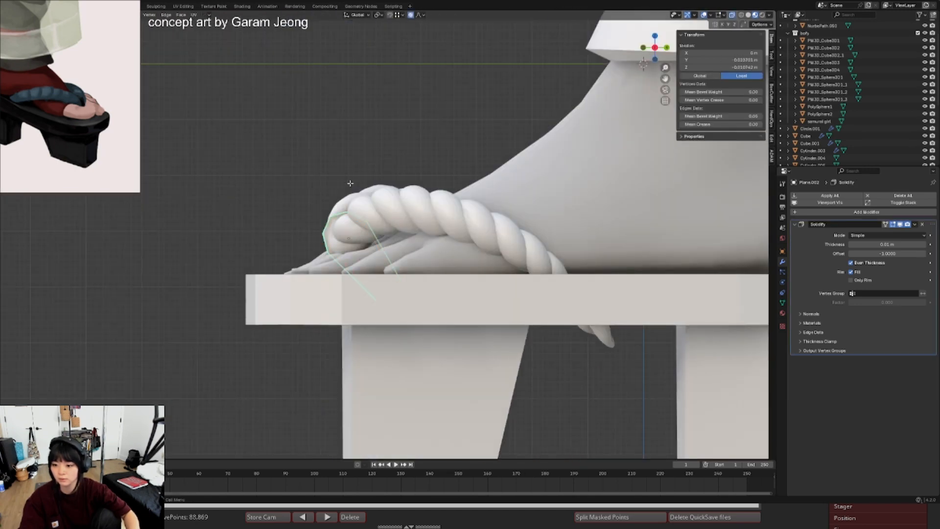
key("g")
right_click(386, 222)
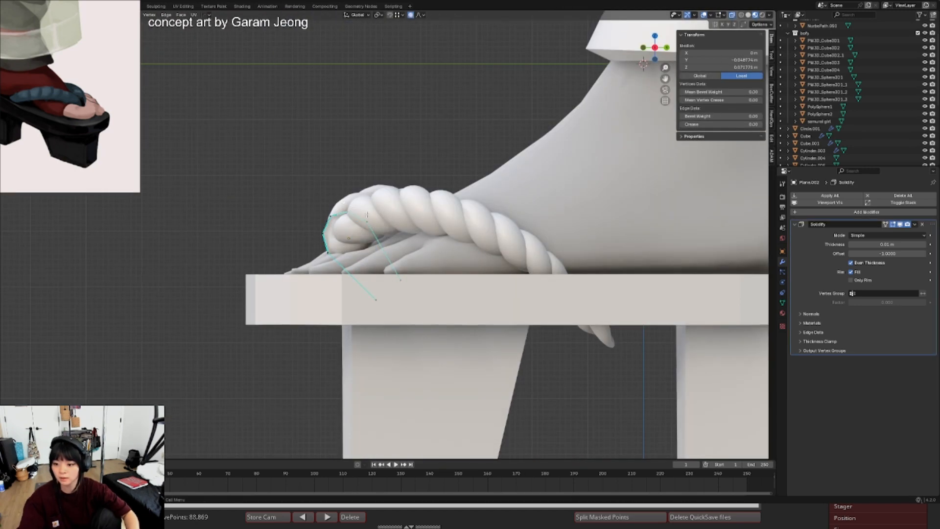
key("g")
left_click(385, 225)
key("Tab")
- Move the whole strip in side view so it sits closer around the front of the rope
scroll(381, 227, "down", 4)
middle_click_drag(313, 215, 407, 249)
key("alt+shift+z")
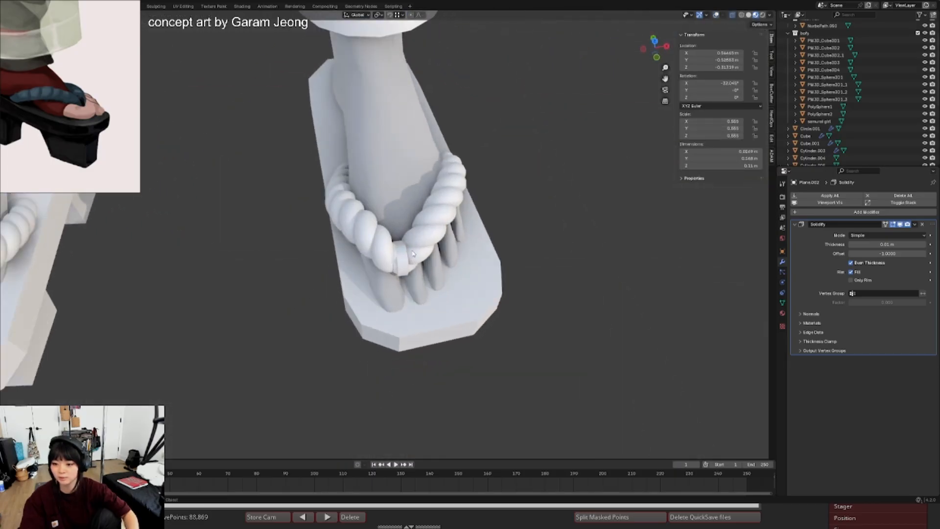
key("KP_3")
key("g")
left_click(386, 238)
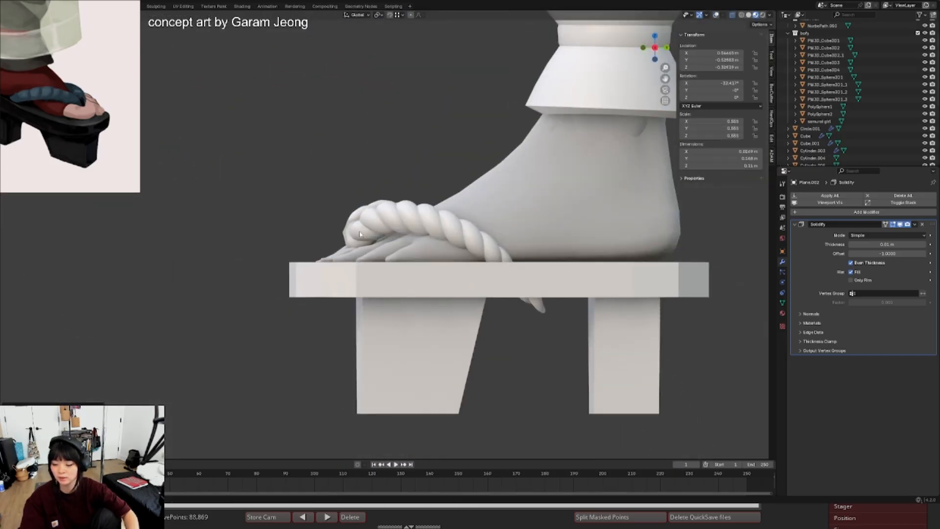
key("KP_7")
key("r")
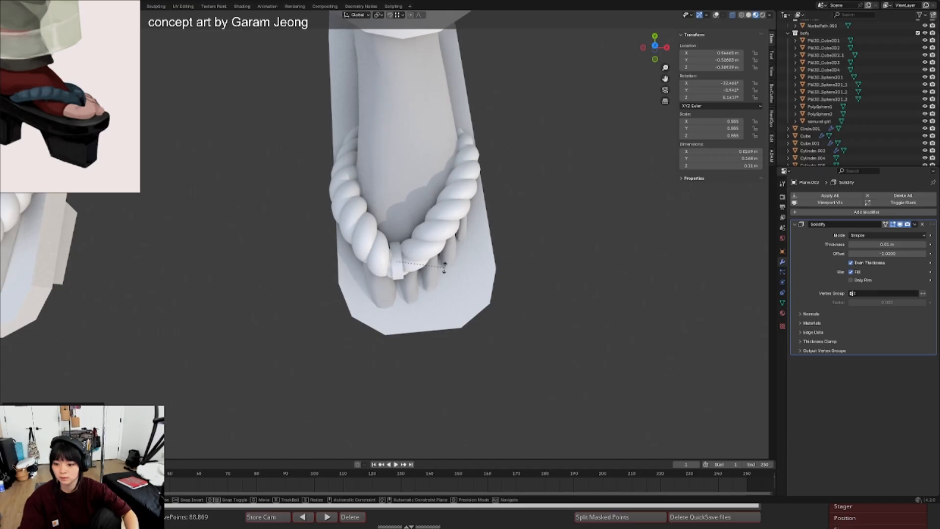
left_click(444, 267)
- Adjust the edge partway along the strip's upper arm in side view
key("KP_3")
key("Tab")
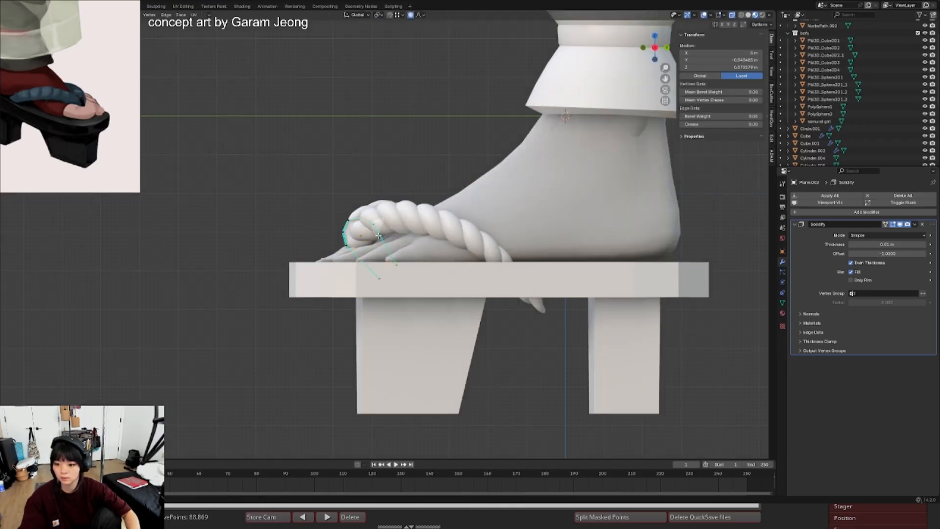
key("g")
left_click(398, 237)
key("Tab")
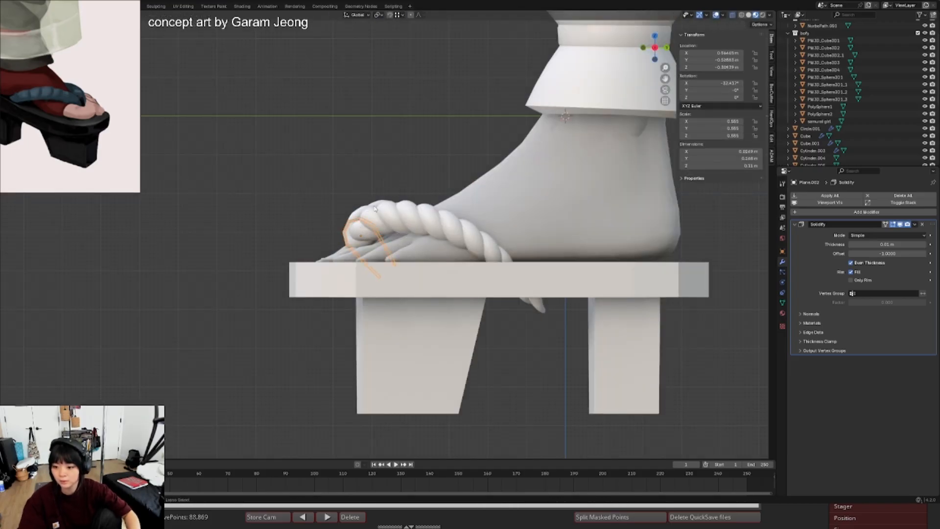
- Pull the upper arm's edges forward, nudge an edge of the front bend, and finish editing the strip
key("Tab")
left_click_drag(376, 209, 417, 266)
key("g")
left_click(394, 225)
key("g")
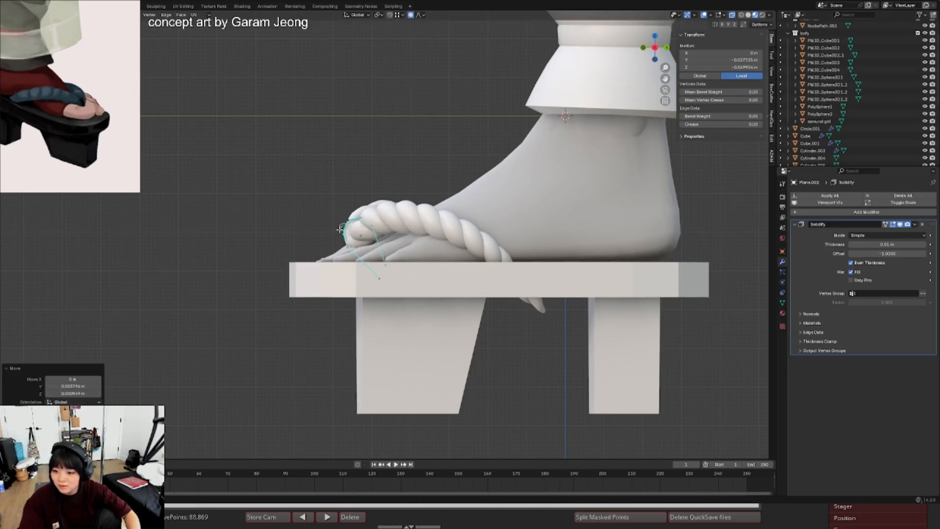
left_click(358, 237)
middle_click_drag(359, 237, 420, 247)
key("Tab")
- Copy the ankle guard's modifiers to the strip so it is mirrored onto the other sandal
scroll(422, 243, "down", 2)
key("shift+alt+z")
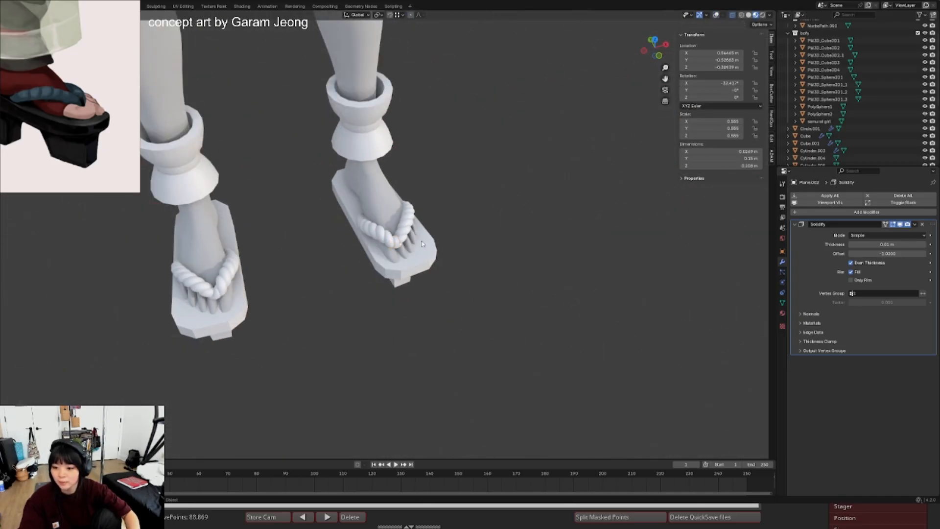
left_click(361, 149, "shift")
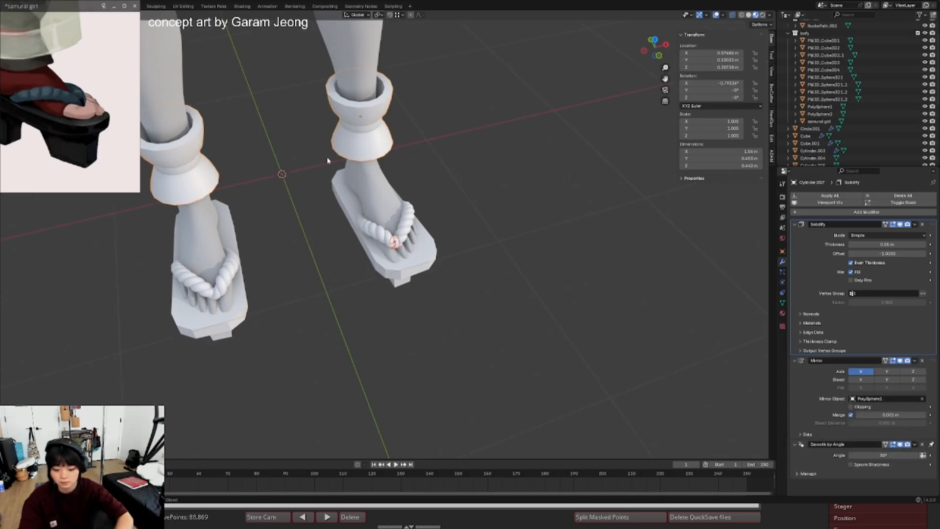
key("ctrl+l")
left_click(328, 160)
scroll(342, 166, "down", 4)
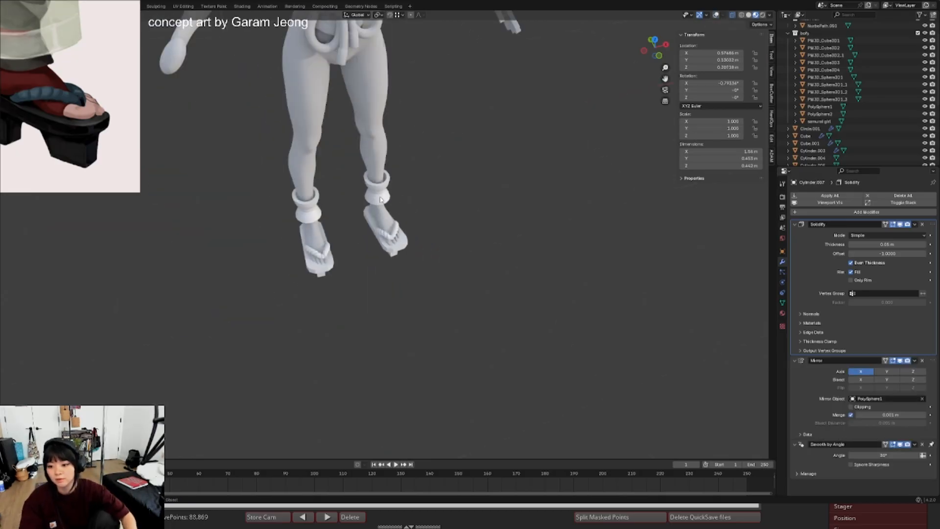
scroll(403, 244, "up", 8)
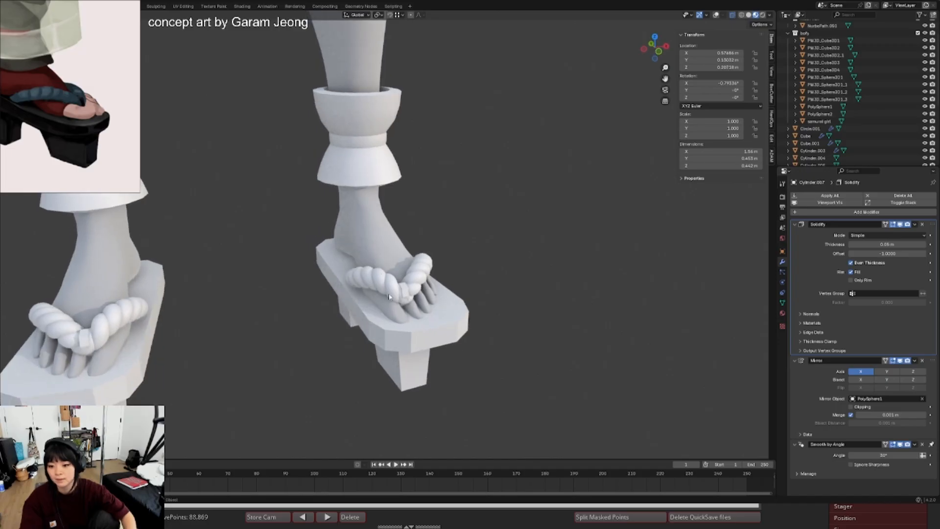
- Edit the strip's mesh in side view and reposition an edge around its front bend
key("Tab")
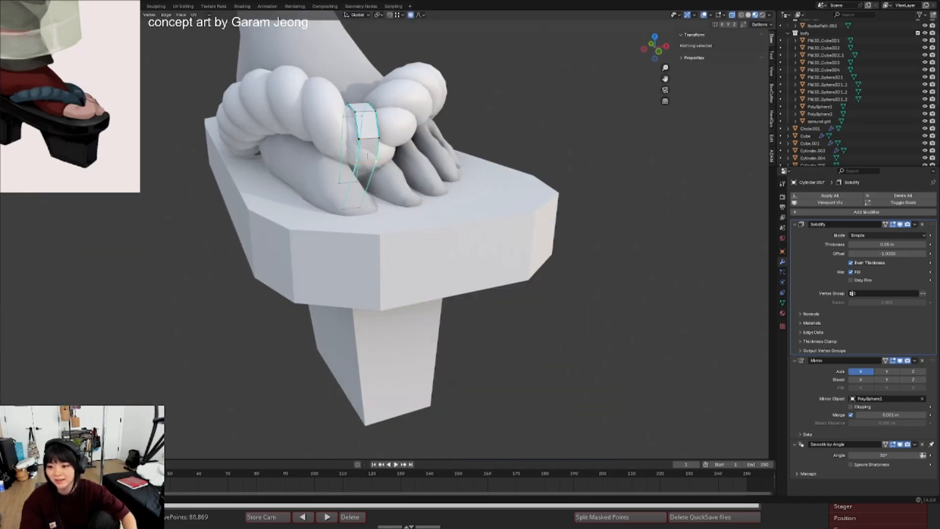
key("KP_3")
key("g")
left_click(290, 148)
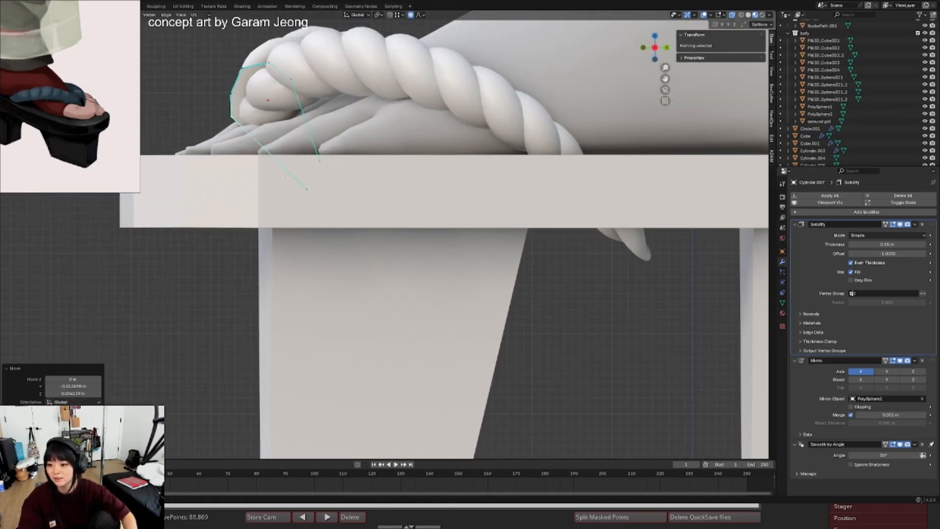
left_click_drag(296, 170, 314, 209)
middle_click_drag(313, 206, 316, 242, "shift")
key("ctrl+e")
key("Escape")
- Add a loop cut across the strip's front bend and nudge the lower bend edge
key("ctrl+r")
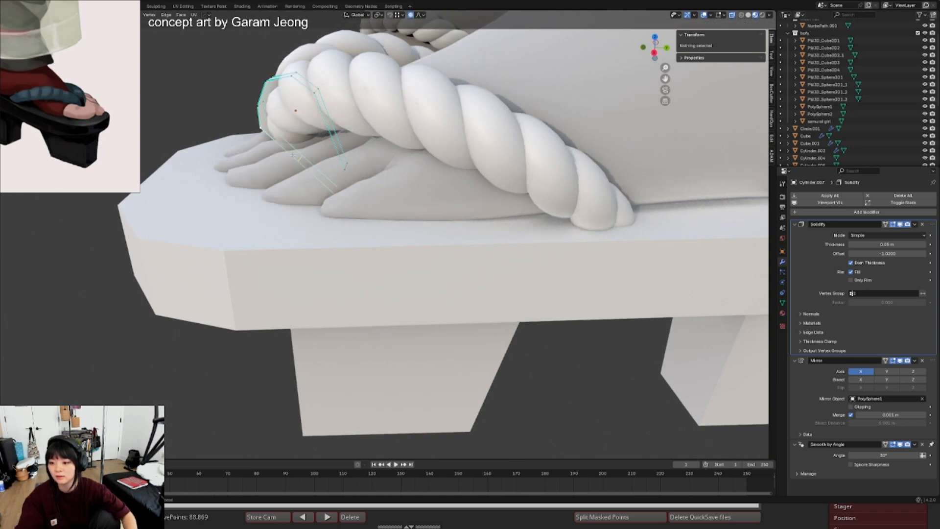
key("KP_3")
key("g")
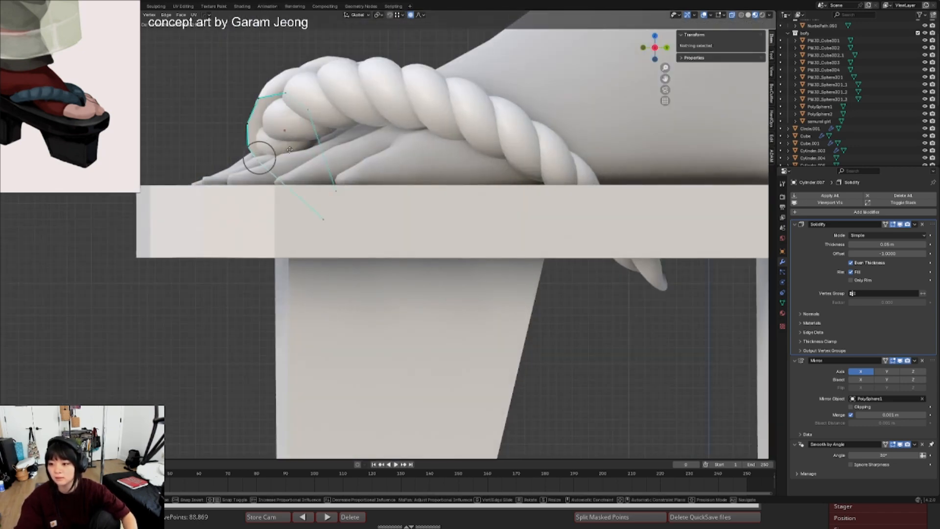
left_click(288, 148)
middle_click_drag(281, 128, 295, 156, "shift")
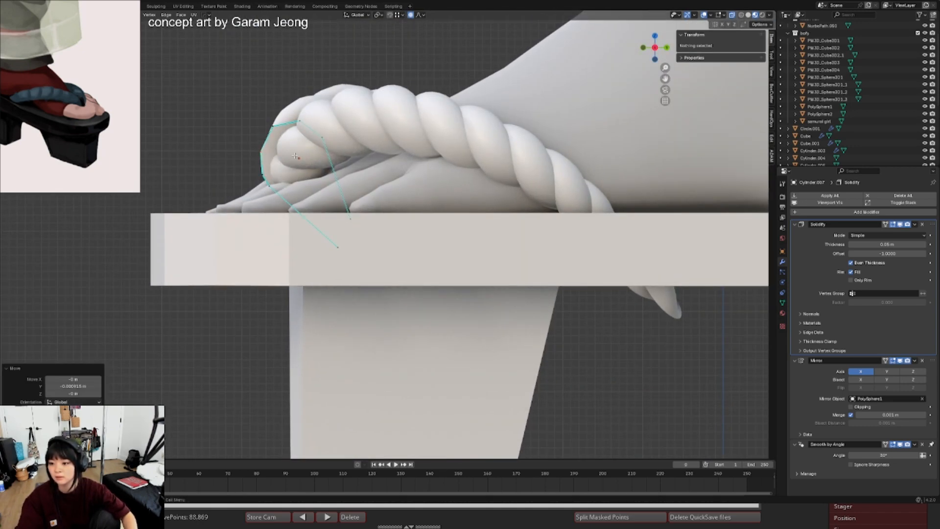
middle_click_drag(272, 114, 304, 136)
middle_click_drag(238, 138, 225, 138)
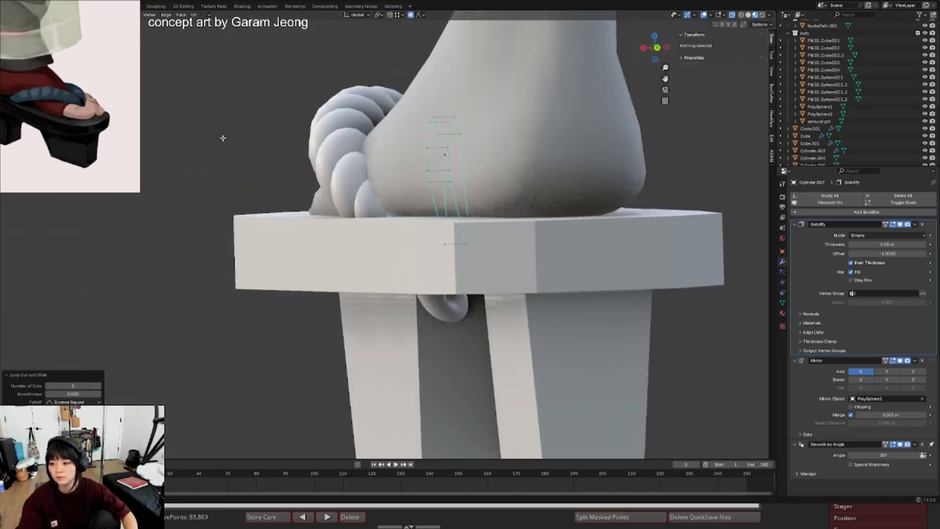
- Move the edges around the strip's front bend slightly outward to round its curve
key("KP_3")
key("g")
left_click(276, 157)
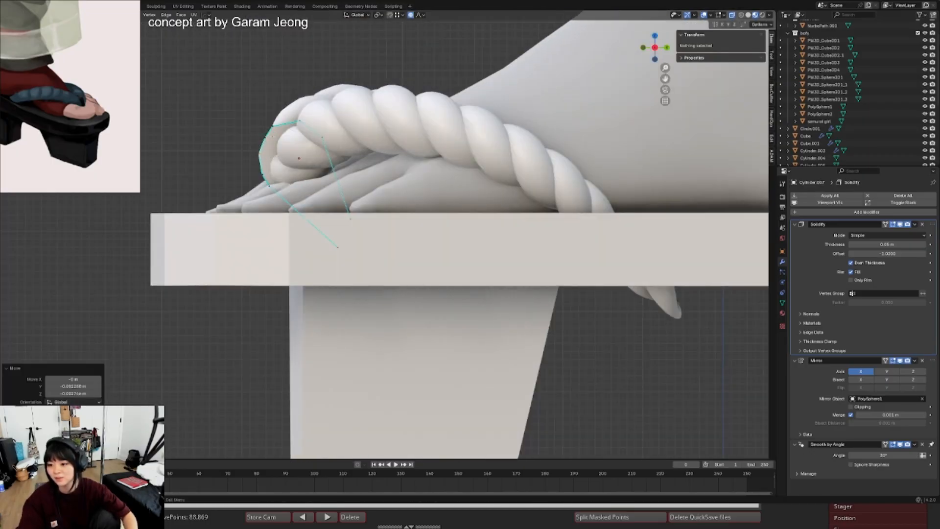
left_click(265, 139)
key("g")
left_click(277, 144)
left_click(259, 154)
key("g")
left_click(276, 156)
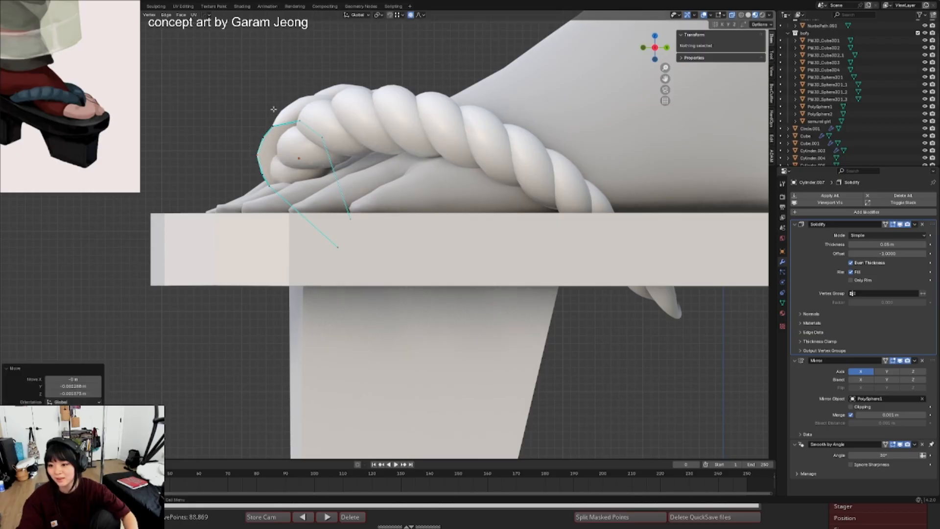
- Reposition the two edges at the top of the strip's bend
key("g")
left_click(290, 135)
key("g")
left_click(311, 127)
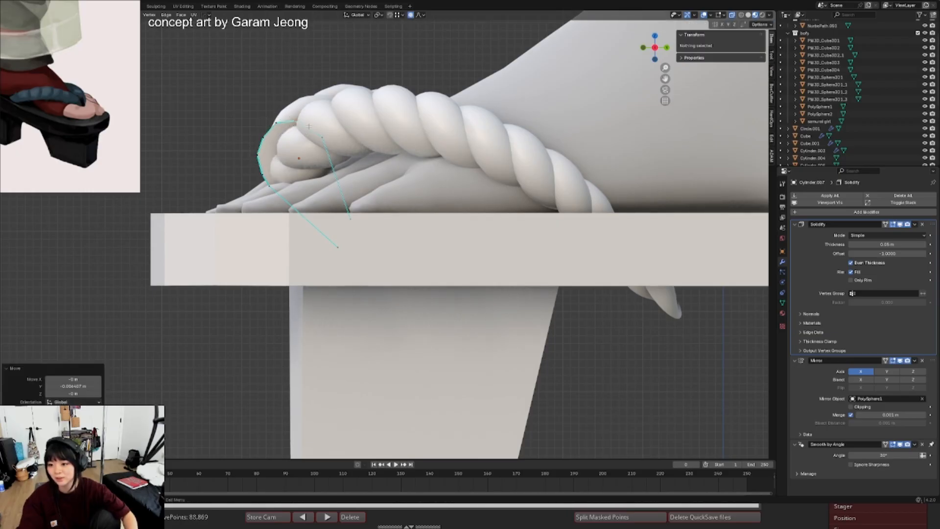
- Add a loop cut across the strip's top section and move it and the neighbouring arm edge to smooth the curve
key("ctrl+r")
left_click(316, 125)
left_click(316, 124)
key("g")
left_click(322, 121)
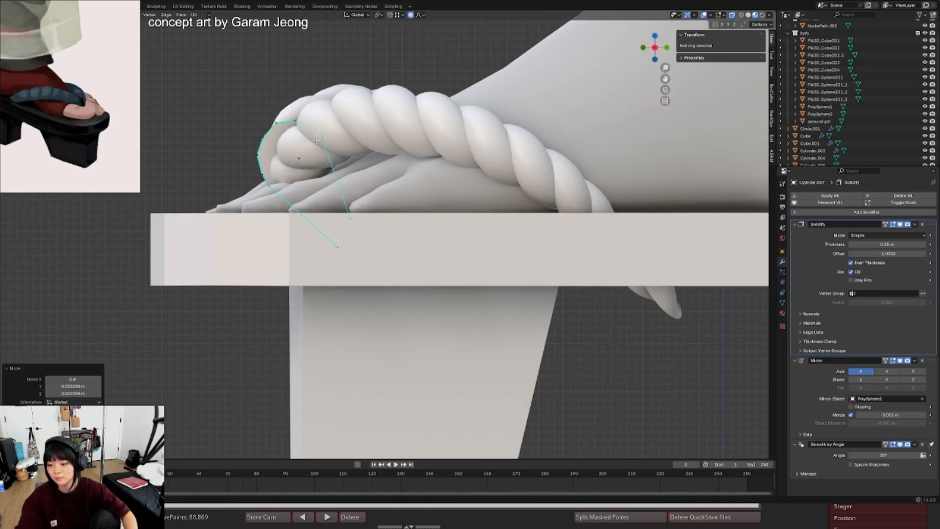
left_click(322, 137)
key("g")
left_click(321, 139)
- Finish editing the strip and apply smooth shading to the selected objects
scroll(321, 152, "down", 3)
key("Tab")
middle_click_drag(321, 153, 438, 130)
right_click(376, 242)
left_click(375, 242)
- Scale the upper section of the strip around the rope joint with proportional editing in the front view
scroll(376, 241, "up", 5)
scroll(373, 242, "down", 10)
scroll(387, 231, "up", 3)
scroll(338, 198, "up", 8)
key("shift+alt+z")
key("Tab")
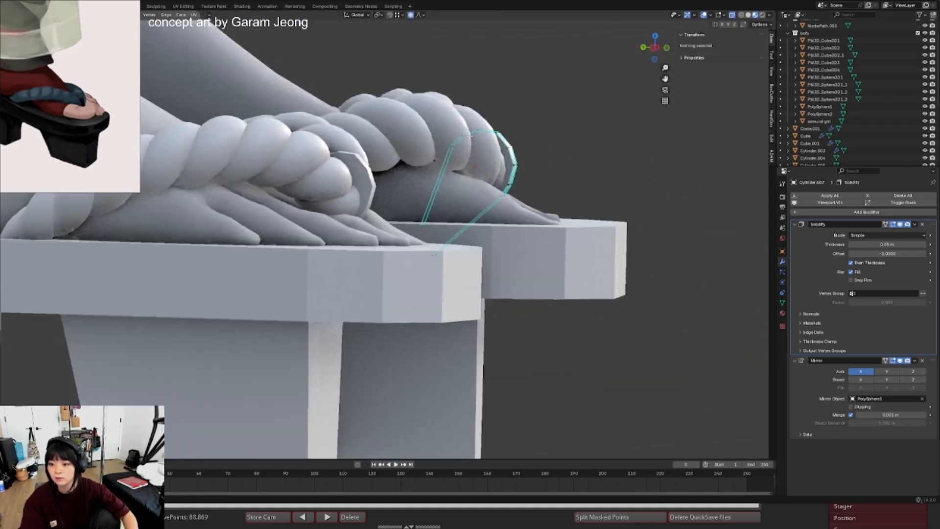
key("KP_1")
key("s")
scroll(470, 132, "down", 10)
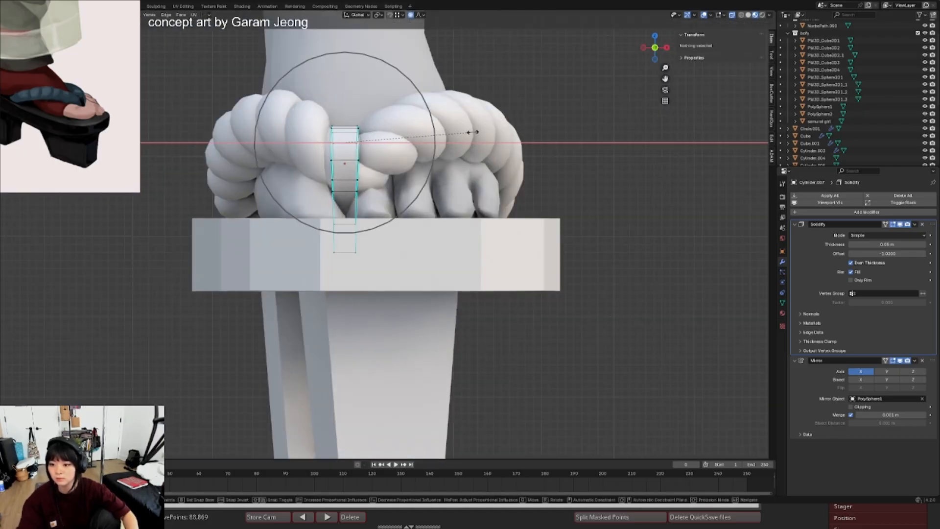
left_click(484, 131)
- Narrow the strip's lower ends with a proportional scale and finish editing its mesh
mouse_move(381, 215)
left_mouse_down()
mouse_move(395, 245)
mouse_move(395, 235)
left_mouse_up()
key("s")
scroll(428, 222, "down", 4)
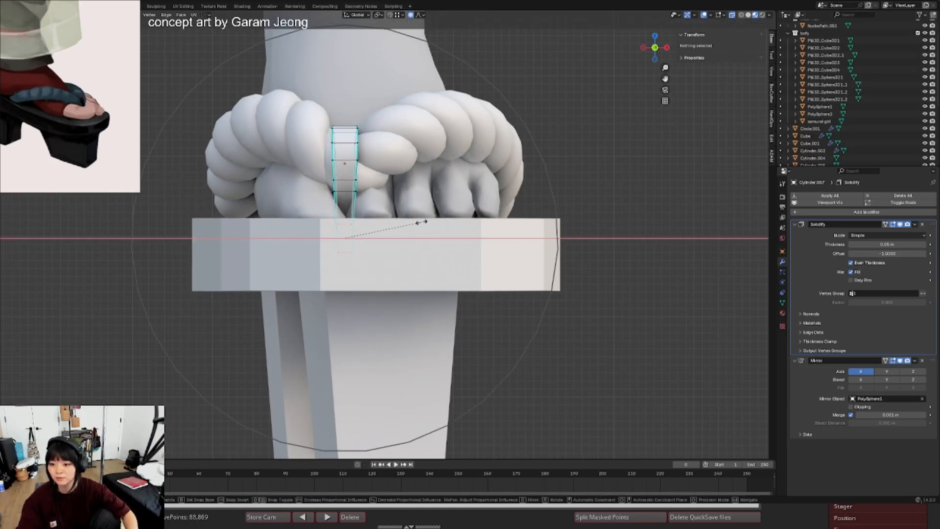
scroll(428, 222, "up", 4)
left_click(428, 221)
key("Tab")
- Nudge the strip along the Y axis to fit it against the rope joint
key("alt+shift+z")
scroll(422, 216, "down", 6)
middle_click_drag(378, 161, 387, 213)
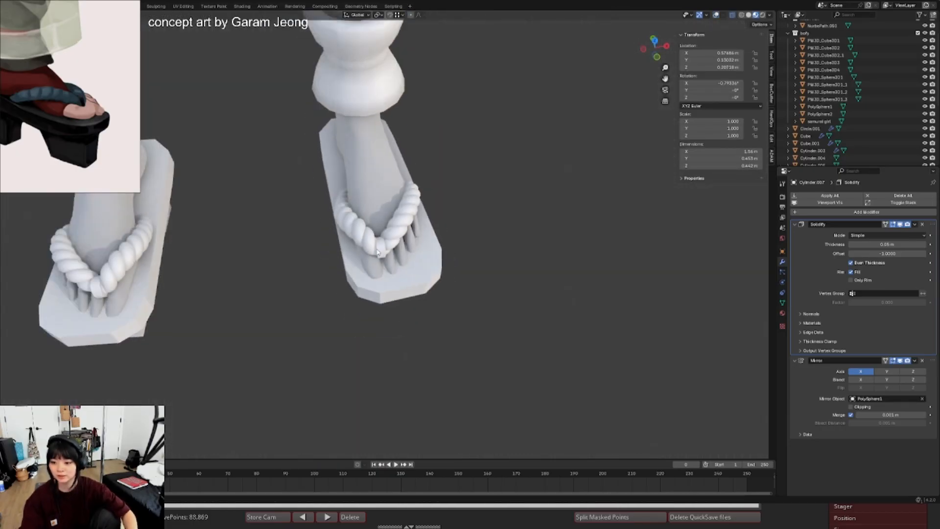
scroll(377, 252, "down", 1)
middle_click_drag(378, 251, 426, 243)
scroll(380, 250, "down", 5)
scroll(406, 245, "up", 5)
scroll(406, 244, "up", 5)
scroll(344, 233, "up", 2)
key("g")
key("y")
left_click(349, 233)
- Set the Solidify thickness of the active object to 0.01 m and save the file
scroll(349, 233, "down", 2)
scroll(449, 263, "up", 5)
key("alt+shift+z")
key("g")
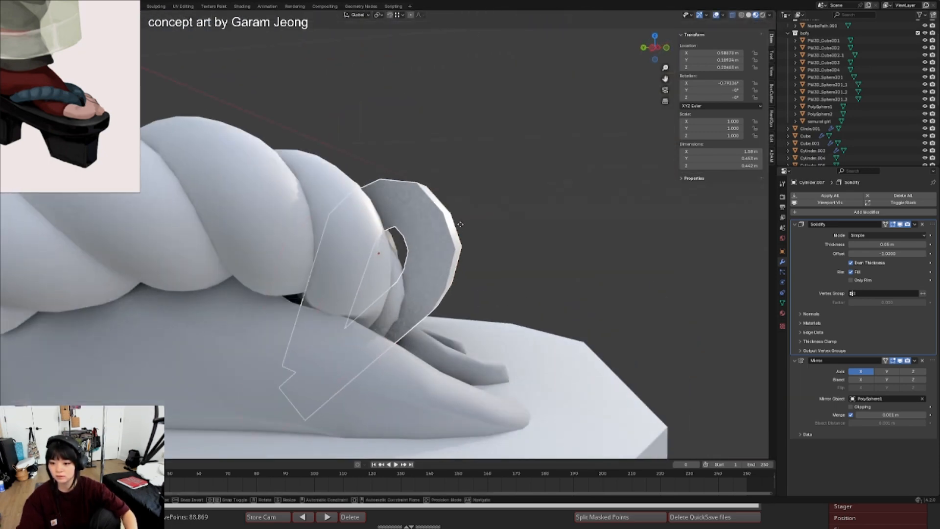
left_click(441, 240)
key("ctrl+s")
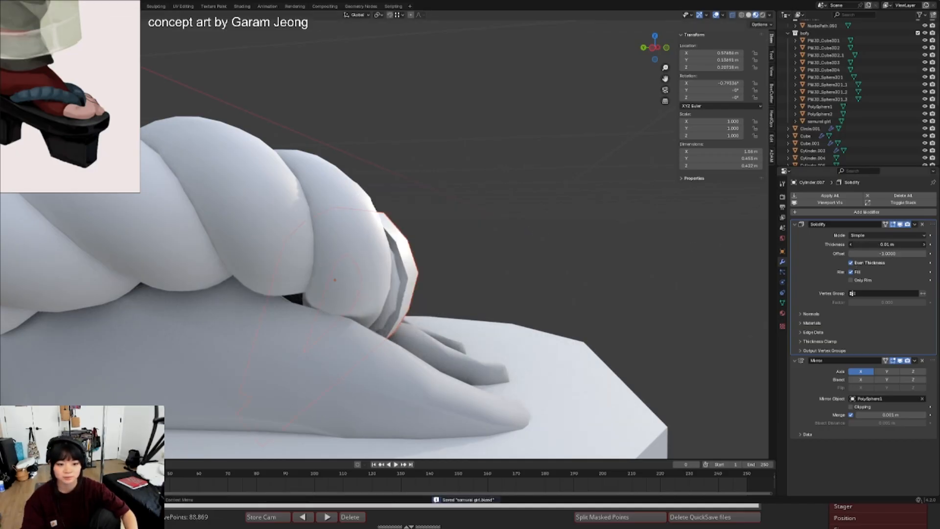
middle_click_drag(492, 230, 454, 239)
key("g")
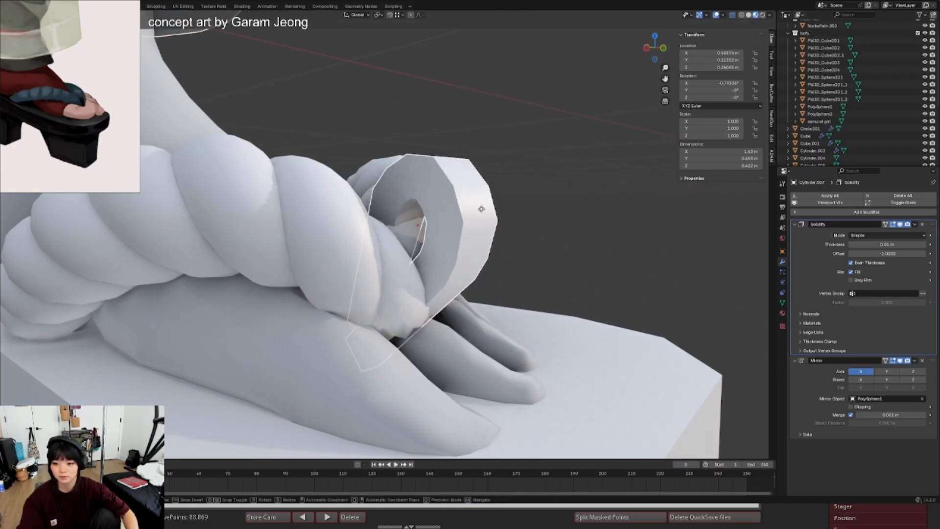
right_click(480, 208)
key("slash")
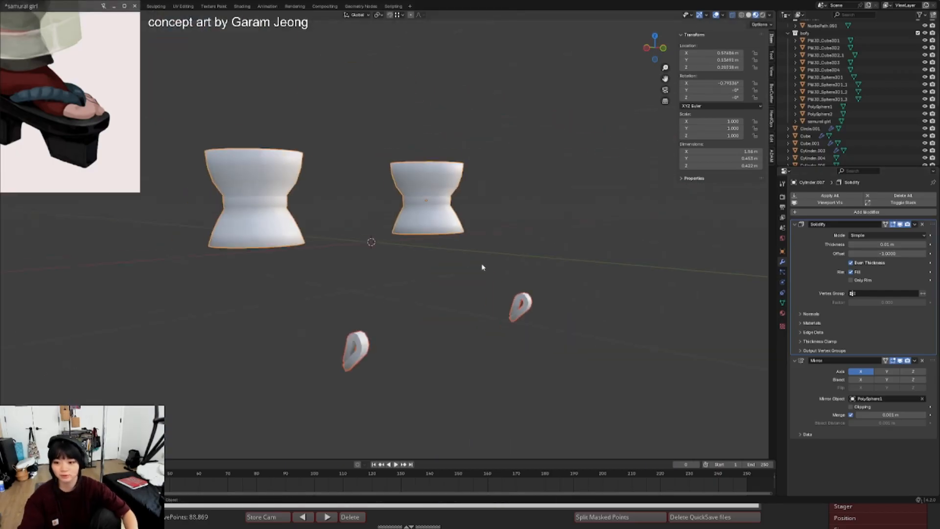
key("h")
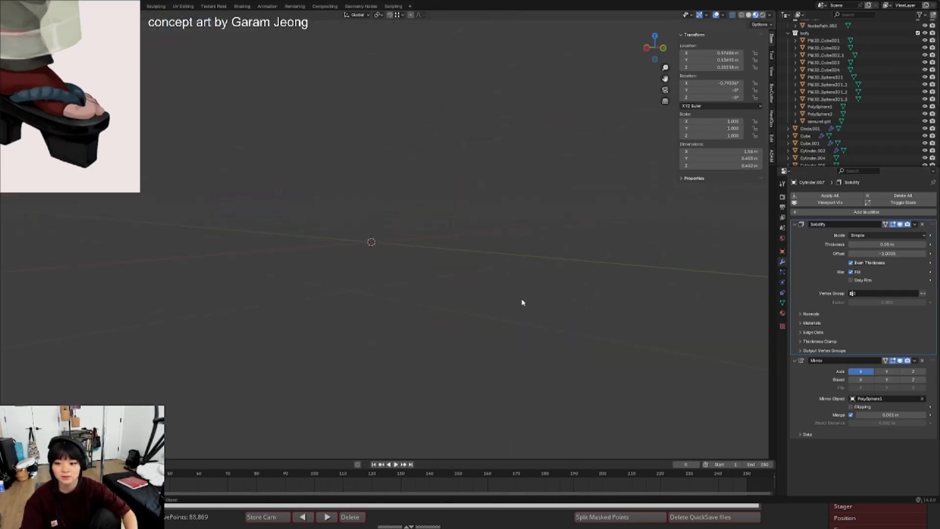
key("slash")
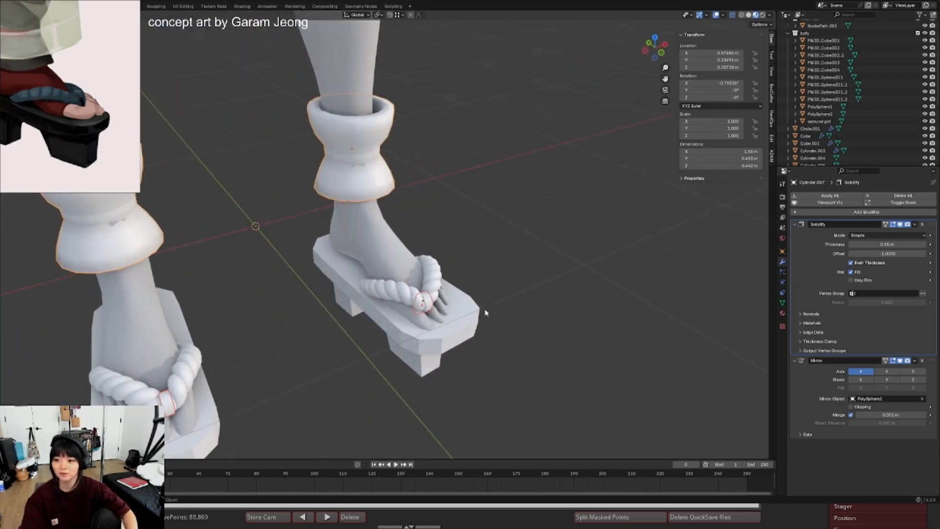
- Mark the ankle cuff's rim and waist edge loops as sharp and apply smooth shading to the cuff
left_click(377, 150)
key("Tab")
left_click(371, 198)
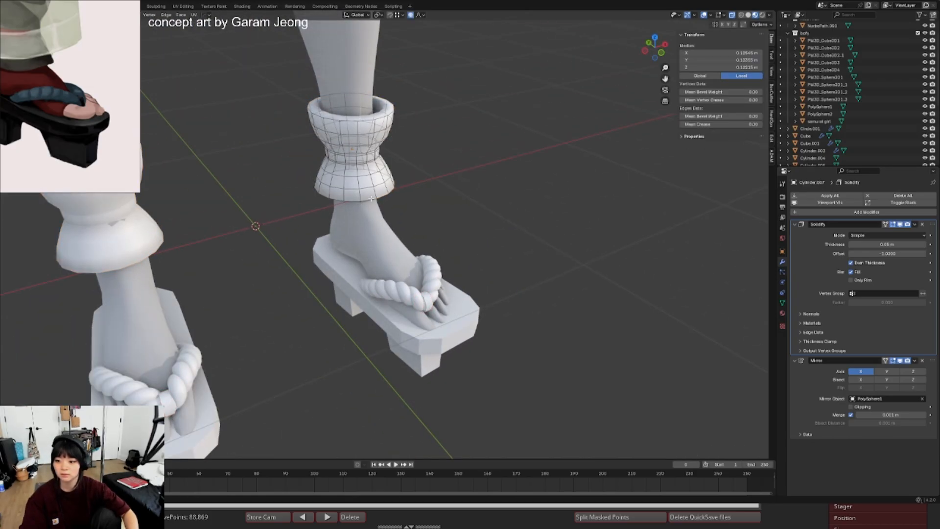
left_click(358, 118, "alt+shift")
scroll(358, 118, "up", 3)
middle_click_drag(359, 119, 341, 87)
middle_click_drag(342, 87, 366, 135, "shift")
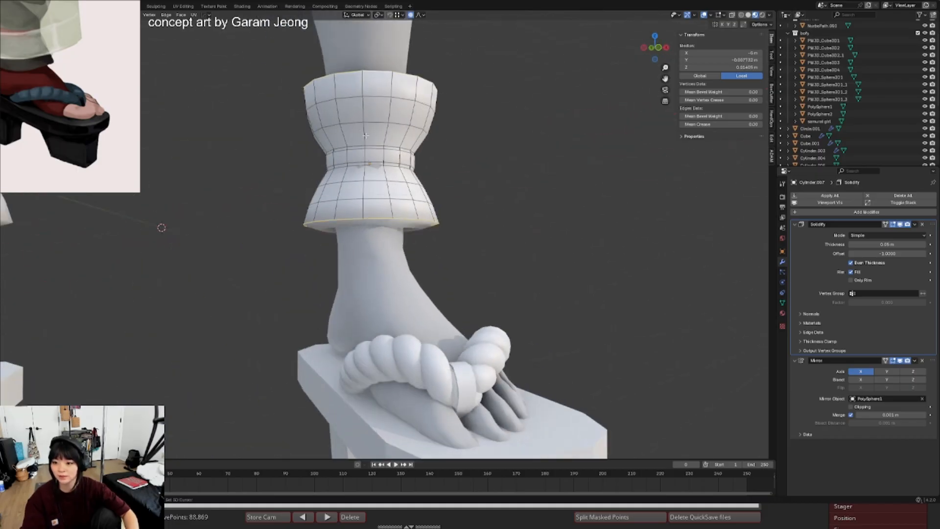
right_click(371, 166)
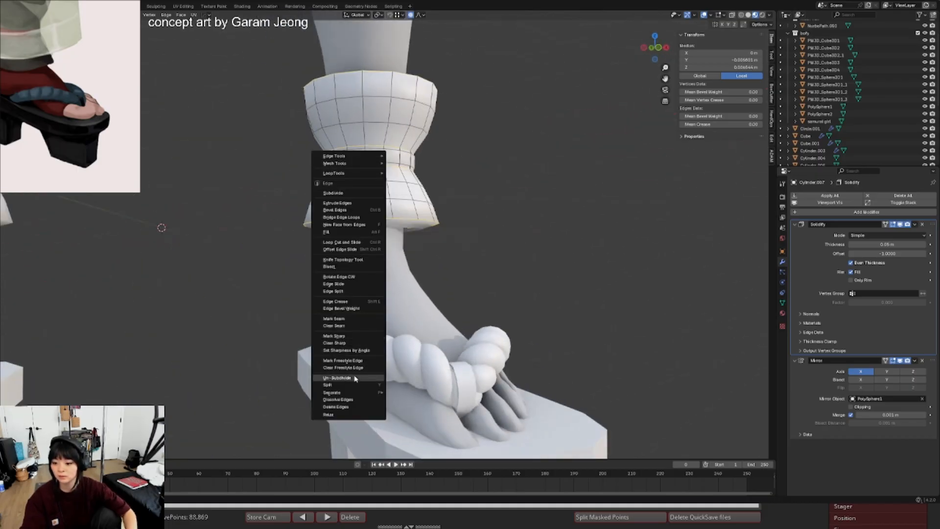
left_click(352, 337)
key("Tab")
right_click(386, 139)
left_click(386, 139)
- Select only the strip at the rope joint and set its Solidify thickness to 0.01 m
scroll(387, 141, "down", 3)
middle_click_drag(386, 140, 395, 234)
key("shift+alt+z")
scroll(395, 234, "up", 3)
left_click(428, 322)
left_click(429, 322)
scroll(428, 321, "up", 5)
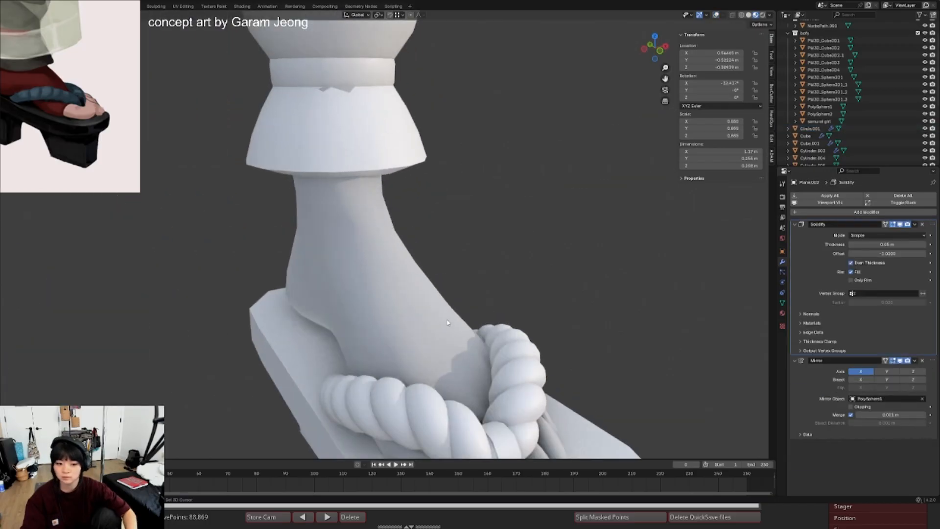
middle_click_drag(470, 318, 460, 199, "shift")
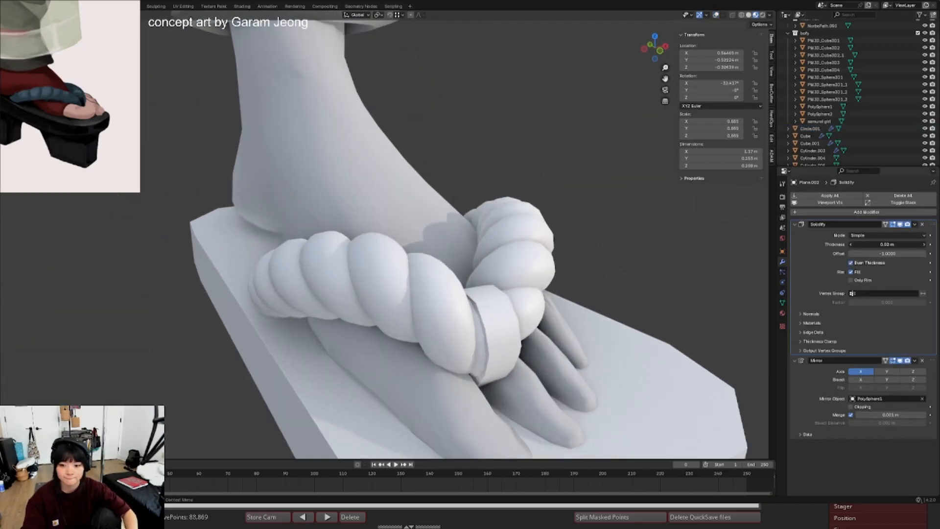
middle_click_drag(406, 253, 433, 287)
scroll(430, 237, "up", 3)
key("ctrl+z")
- Check the strip's fit on the sandals and save the file
key("shift+alt+z")
scroll(539, 263, "down", 4)
key("shift+alt+z")
scroll(420, 245, "down", 5)
scroll(404, 244, "up", 3)
scroll(377, 236, "up", 4)
scroll(397, 260, "down", 6)
scroll(390, 244, "down", 6)
scroll(431, 274, "down", 3)
key("ctrl+s")
- Examine the whole figure and the sandals' rope straps from several angles
middle_click_drag(428, 252, 409, 228)
scroll(398, 206, "up", 4)
scroll(413, 212, "down", 4)
scroll(389, 225, "up", 2)
scroll(409, 227, "down", 3)
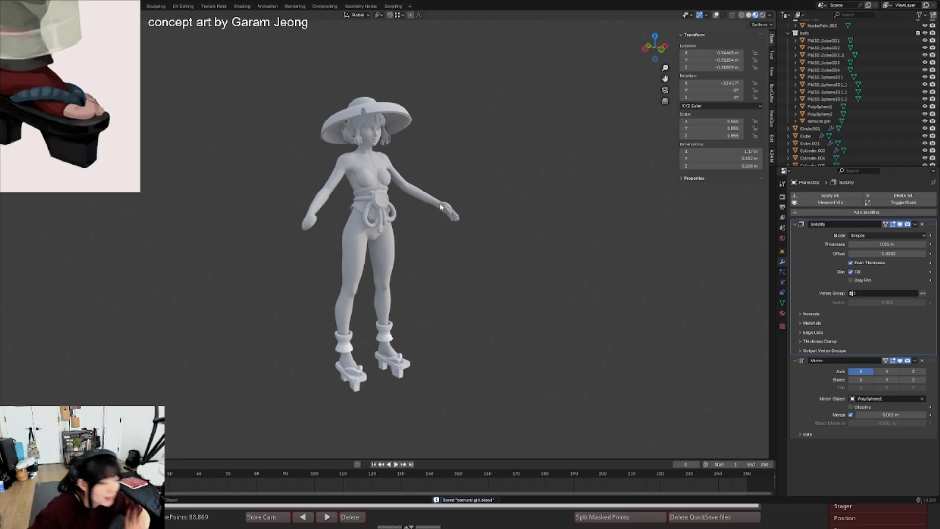
scroll(398, 362, "up", 5)
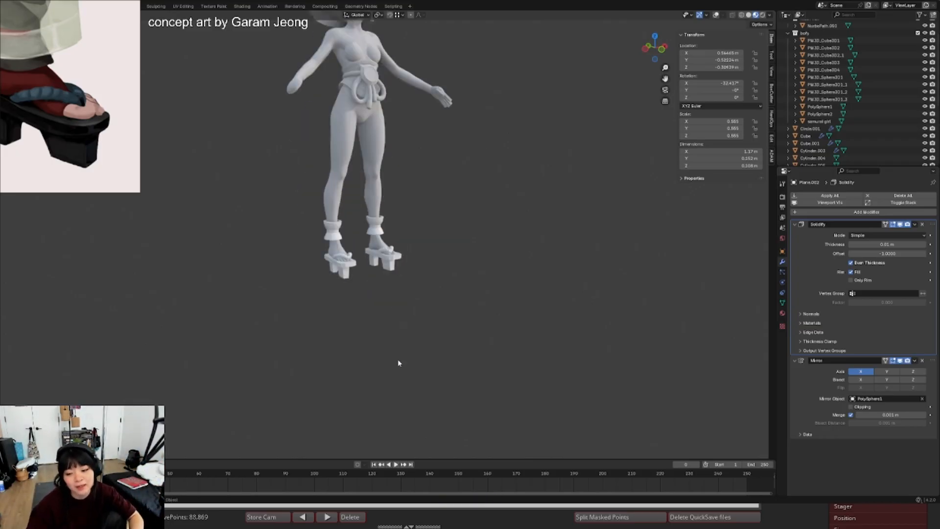
scroll(364, 241, "up", 4)
scroll(364, 242, "up", 2)
scroll(364, 241, "down", 2)
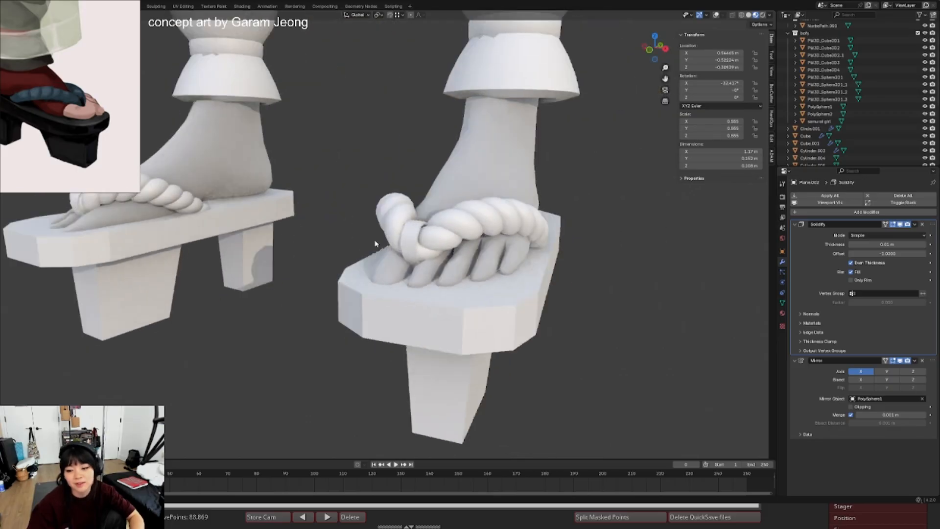
scroll(416, 241, "down", 2)
middle_click_drag(368, 242, 399, 247)
scroll(416, 241, "up", 3)
scroll(372, 242, "down", 2)
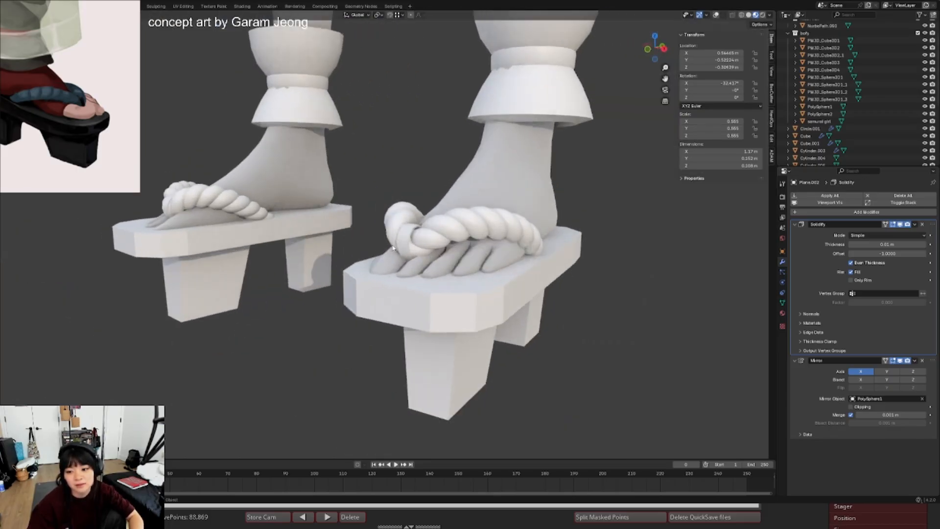
- Lower the top of the strip's bend slightly with proportional editing in the side view
scroll(395, 239, "up", 5)
key("shift+alt+z")
key("KP_3")
key("Tab")
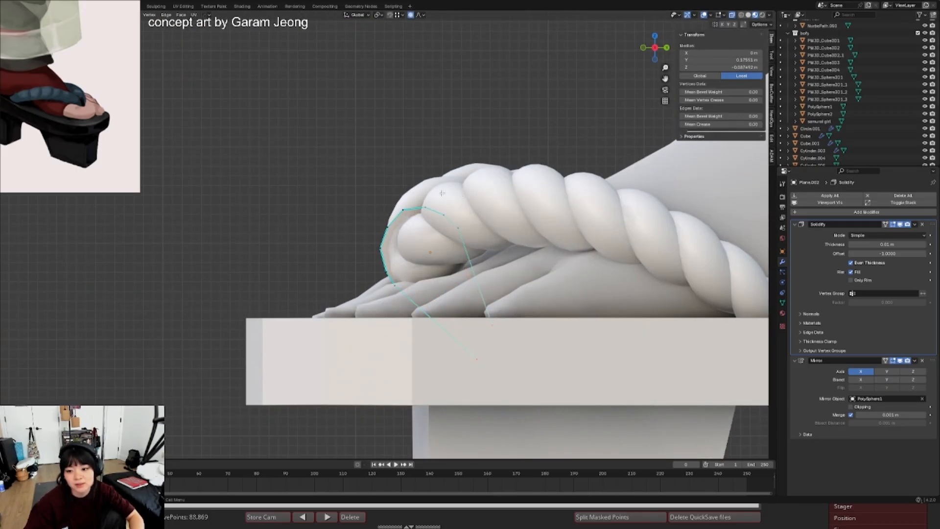
key("g")
scroll(426, 206, "up", 3)
left_click(420, 209)
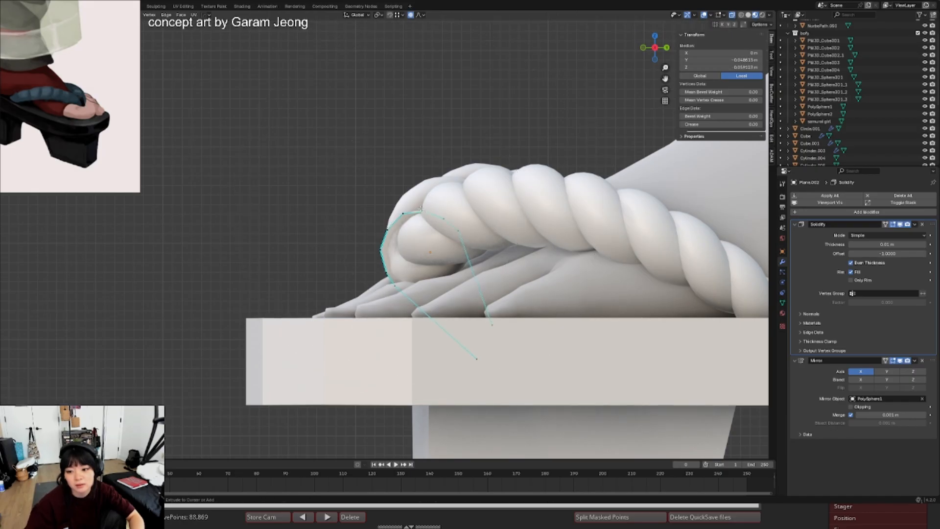
key("g")
left_click(413, 221)
key("ctrl+z")
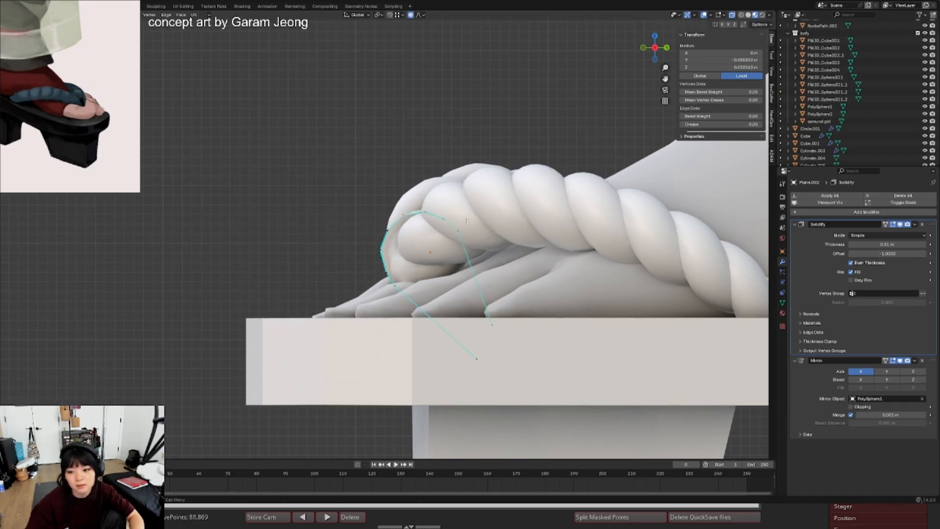
- Move the edge at the top of the strip's rear arm with proportional editing and finish editing the strip
left_click(459, 230)
key("g")
scroll(467, 234, "up", 4)
key("shift+alt+z")
middle_click_drag(426, 211, 451, 226)
scroll(451, 227, "down", 6)
scroll(419, 247, "up", 2)
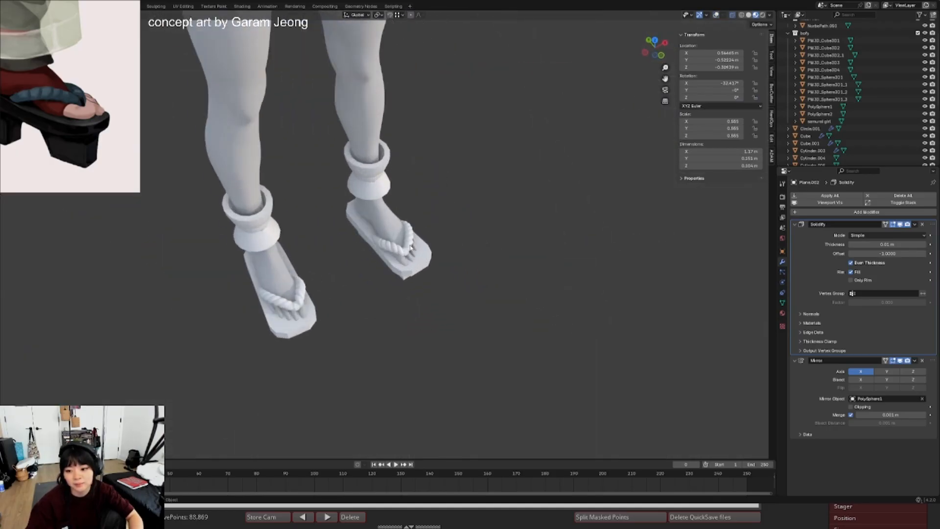
- Select the twisted rope strap and open its base mesh for editing
left_click(411, 247)
scroll(432, 250, "up", 4)
key("shift+alt+z")
key("Tab")
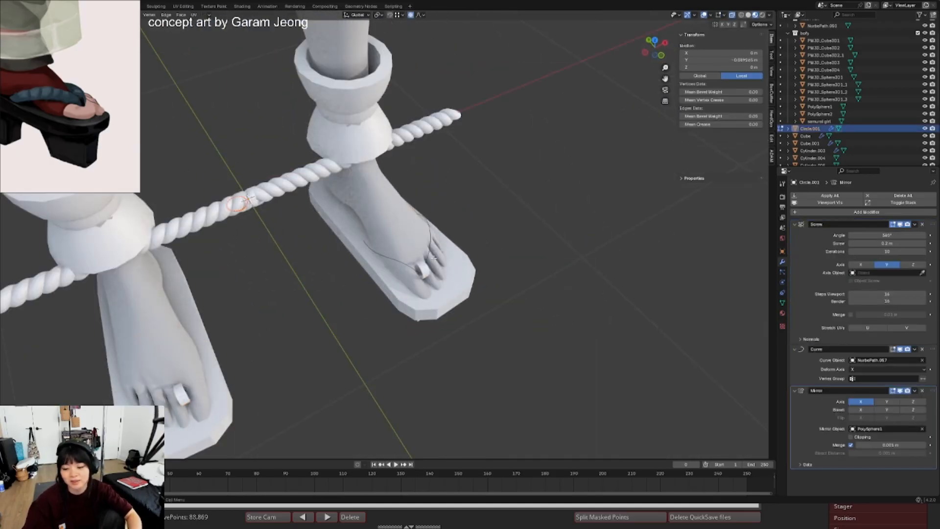
- Finish editing the rope mesh and select a side control point on the sandal rope's guide curve
key("Tab")
scroll(436, 261, "down", 7)
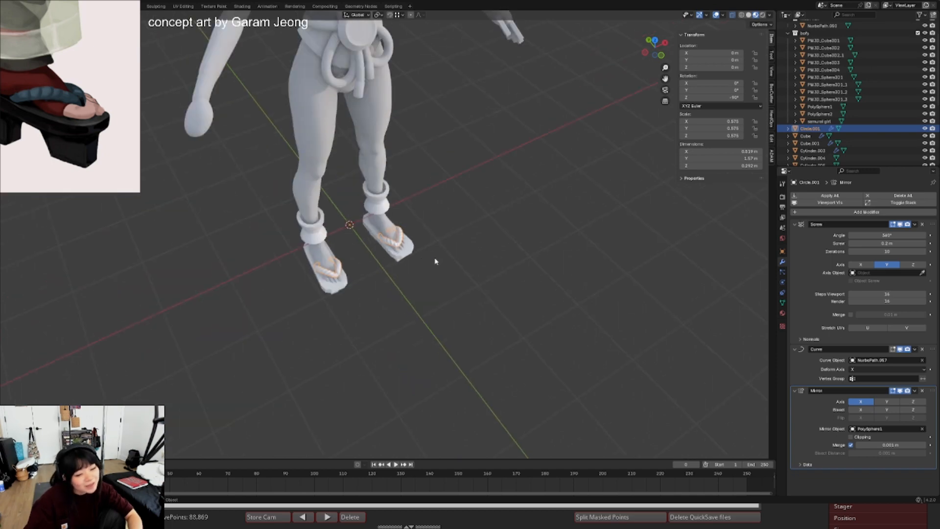
scroll(436, 261, "up", 7)
key("Tab")
middle_click_drag(435, 261, 453, 221)
key("Tab")
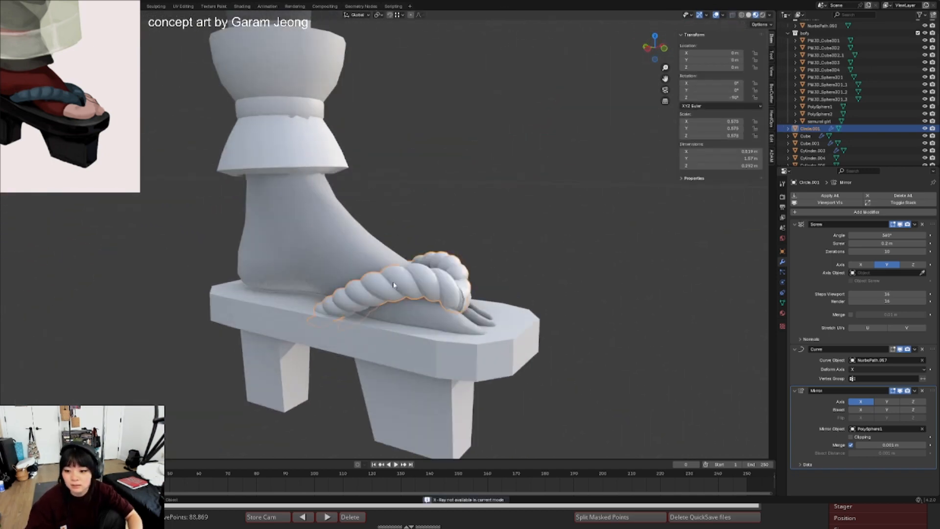
key("alt+z")
left_click(388, 288)
left_click(388, 288)
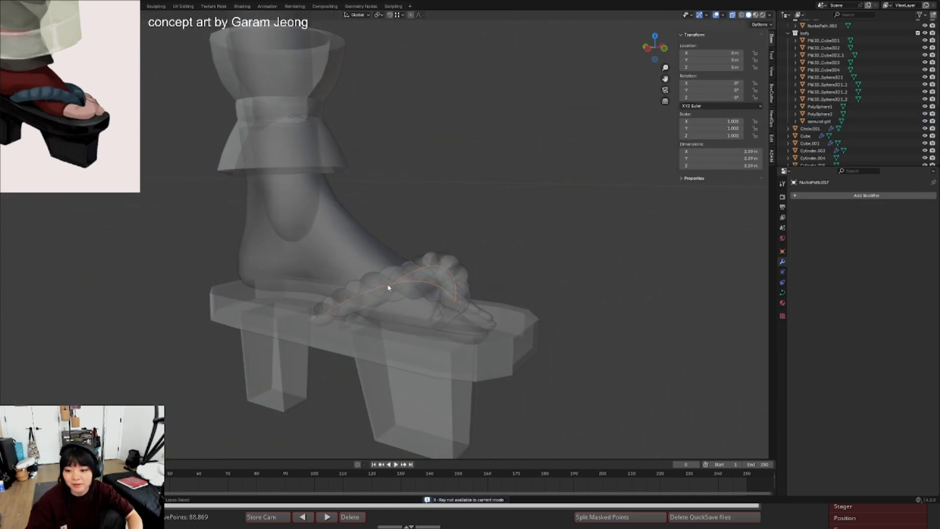
key("Tab")
left_click(360, 289)
- Examine how the rope straps sit around both feet with the overlays hidden
mouse_move(389, 285)
middle_mouse_down("alt")
mouse_move(381, 278)
mouse_move(420, 280)
mouse_move(368, 274)
mouse_move(403, 310)
middle_mouse_up("alt")
key("alt+z")
key("Tab")
key("alt+shift+z")
scroll(403, 310, "down", 5)
scroll(403, 310, "up", 5)
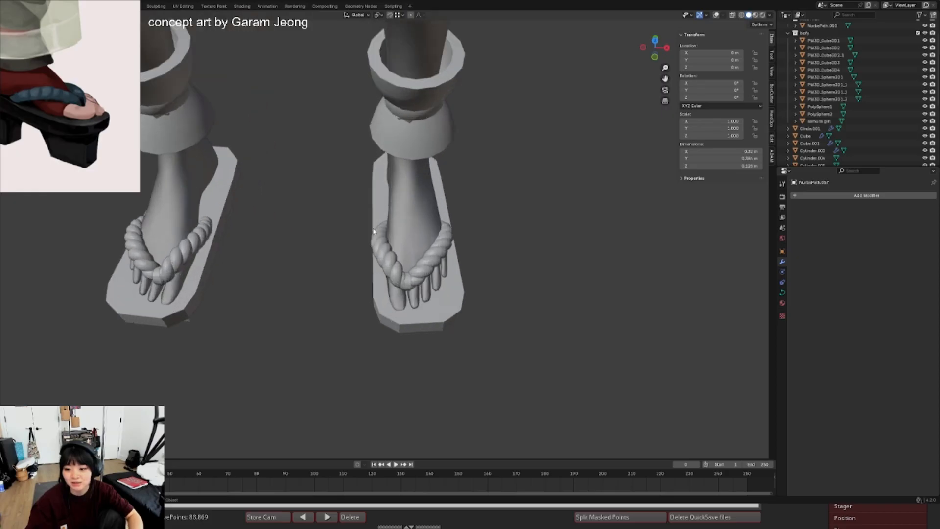
- Move the outer side control point of the rope's guide curve slightly away from the foot
key("alt+shift+z")
key("Tab")
mouse_move(456, 226)
middle_mouse_down("alt")
mouse_move(426, 231)
mouse_move(462, 233)
middle_mouse_up("alt")
left_click(456, 273)
key("g")
left_click(460, 272)
key("g")
left_click(460, 273)
key("Tab")
- Nudge the control point at the centre dip of the rope's guide curve in the front view
scroll(461, 268, "down", 5)
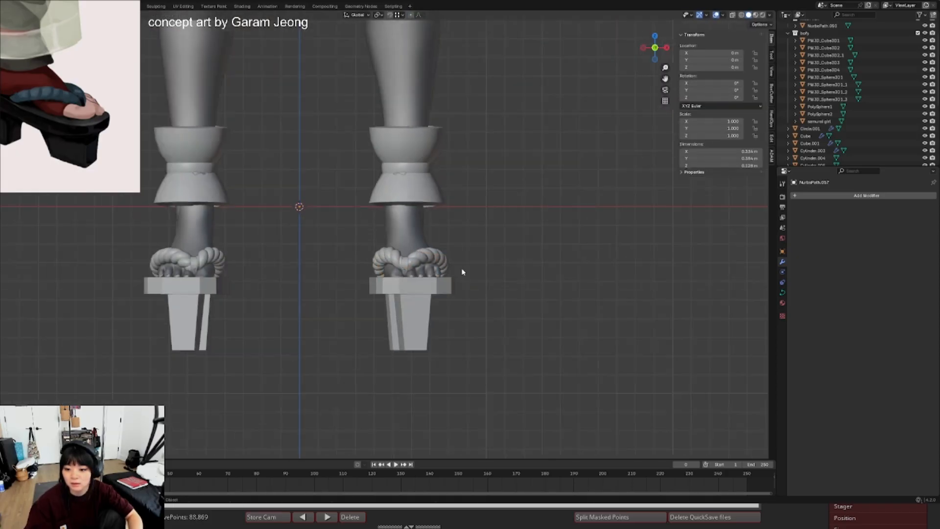
middle_click_drag(461, 268, 447, 273)
key("alt+shift+z")
scroll(435, 301, "down", 3)
scroll(421, 301, "up", 4)
scroll(418, 300, "up", 6)
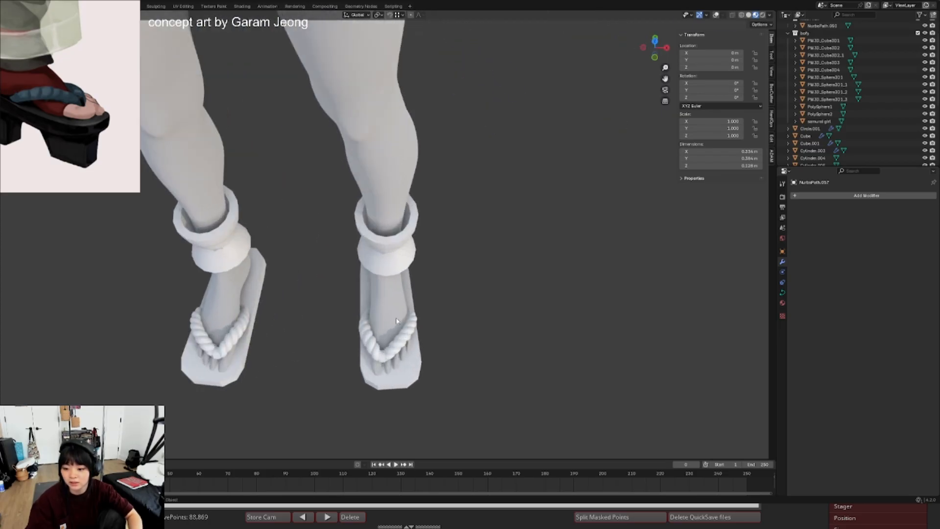
middle_click_drag(441, 326, 433, 308)
key("alt+shift+z")
key("Tab")
left_click(389, 336)
key("g")
left_click(392, 337)
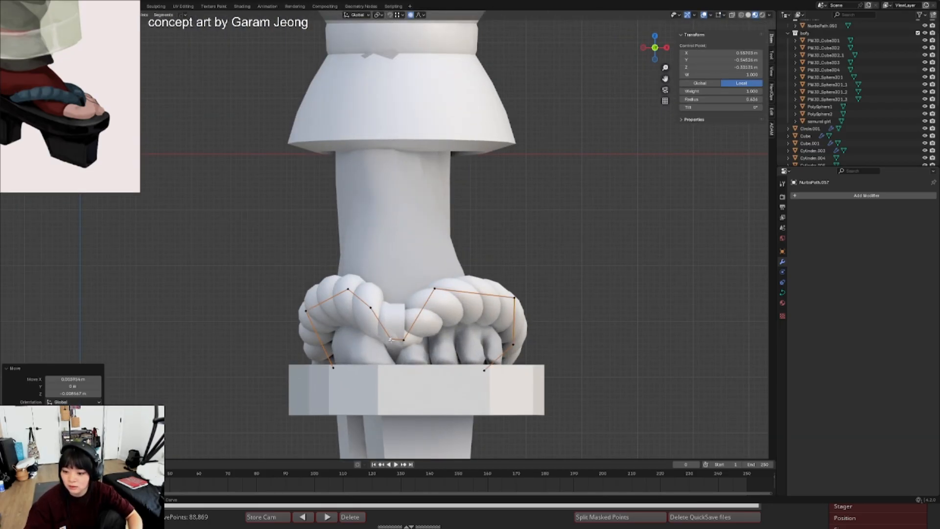
- Subdivide the curve segment between the centre dip and the outer arch, and raise the new point
left_click(434, 289, "shift")
right_click(430, 305)
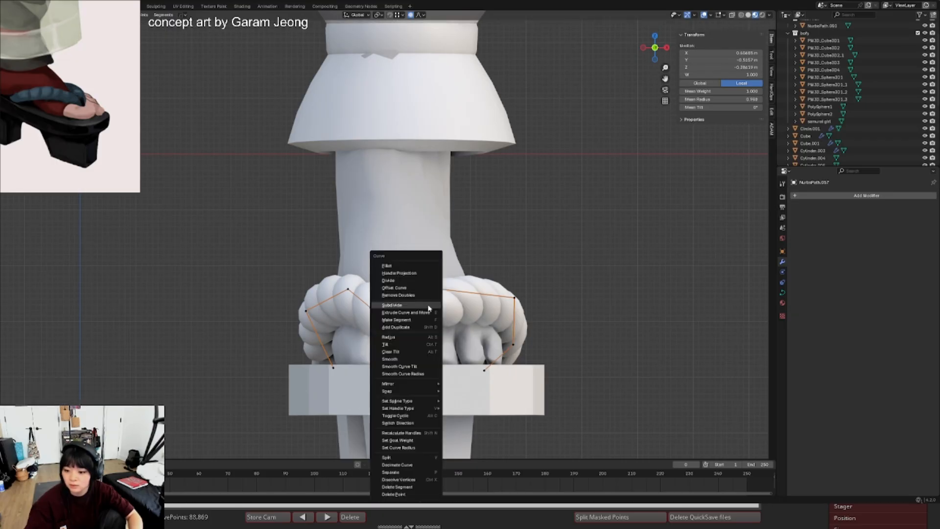
left_click(430, 307)
left_click(419, 314)
key("g")
left_click(417, 307)
- Move the outer arch's inner control point outward and shrink the new point's radius by a factor of about 0.8
left_click(434, 289)
key("g")
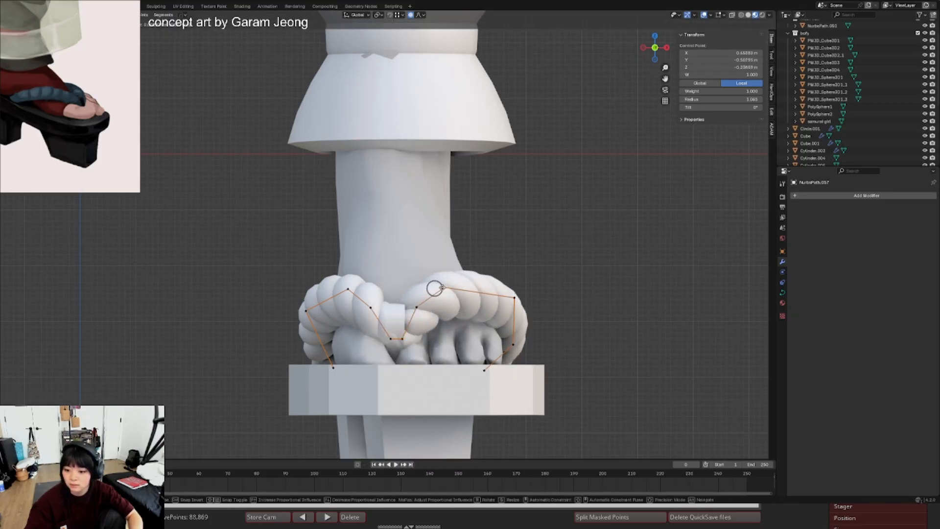
left_click(447, 287)
left_click(417, 307)
key("alt+s")
left_click(417, 307)
- In the side view, move the new control point toward the toes and the arch point back toward the ankle
key("KP_3")
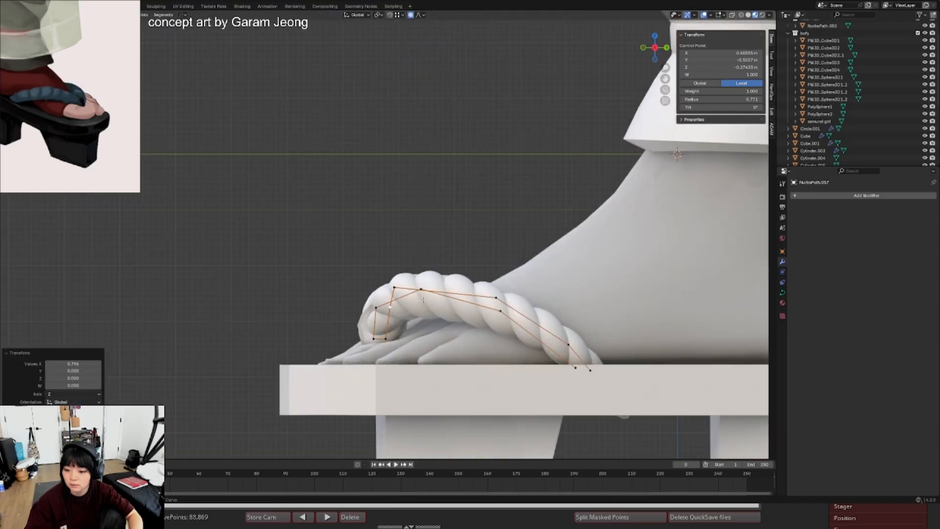
key("g")
left_click(378, 290)
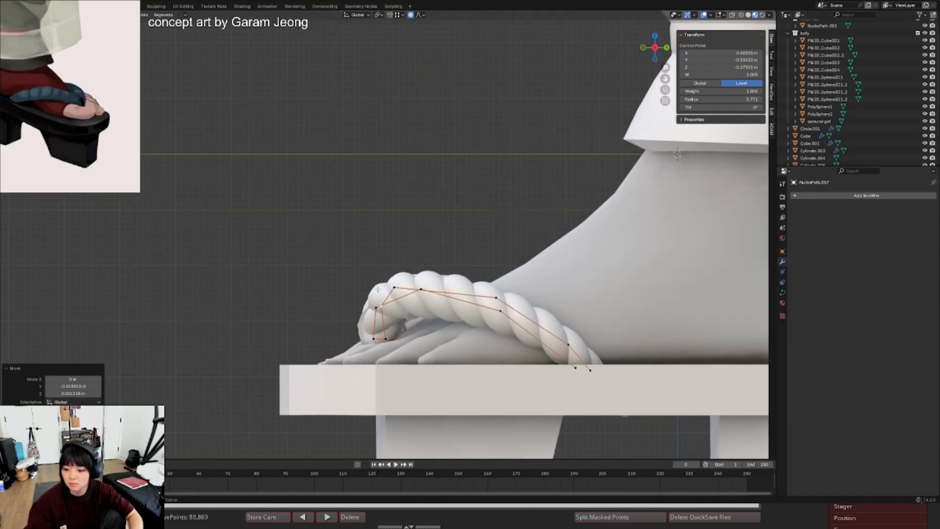
left_click(394, 288)
key("g")
left_click(418, 289)
- Examine the reshaped rope straps up close and in proportion to the whole figure
key("Tab")
scroll(403, 291, "down", 6)
middle_click_drag(403, 291, 379, 228)
key("KP_1")
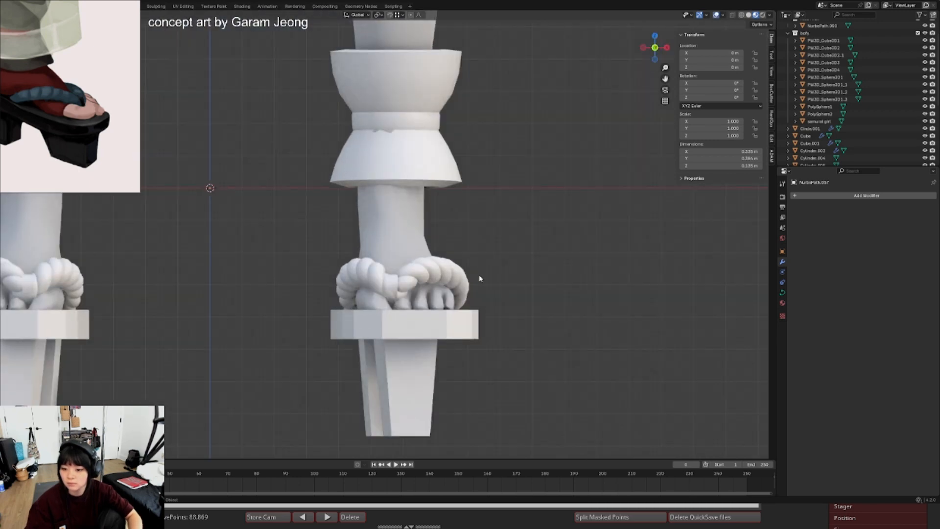
key("shift+alt+z")
scroll(451, 289, "down", 8)
middle_click_drag(458, 278, 437, 296)
scroll(439, 296, "up", 5)
scroll(440, 296, "down", 5)
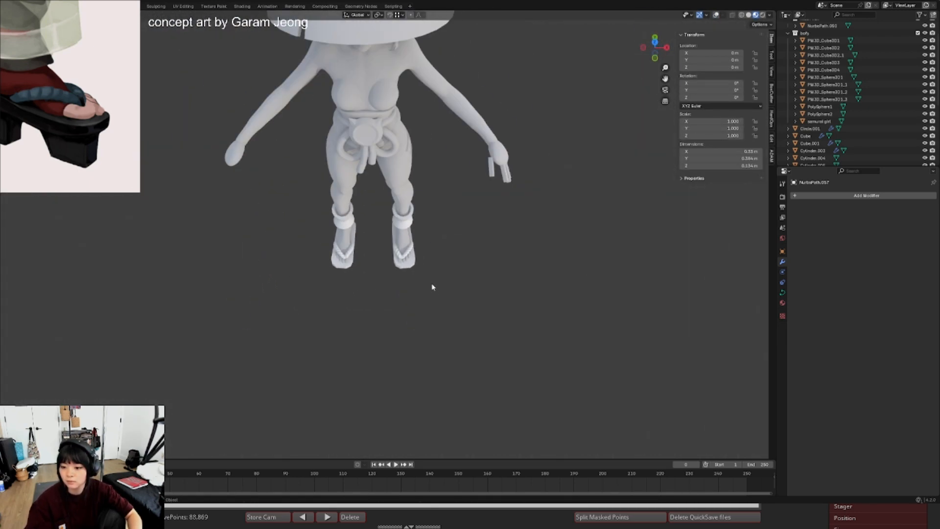
scroll(433, 285, "up", 5)
scroll(437, 289, "up", 2)
- Shift the control points at the rope's centre dip slightly outward along the X axis
key("KP_1")
key("shift+alt+z")
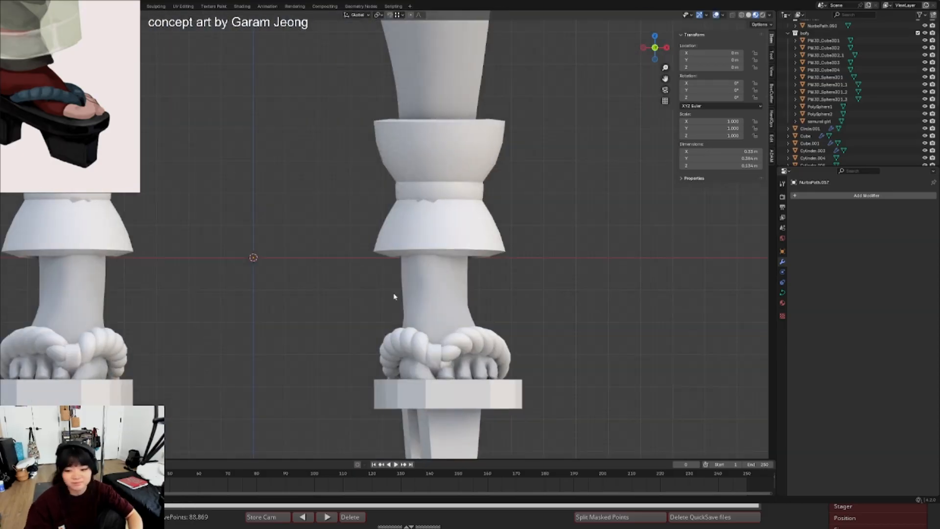
middle_click_drag(394, 295, 378, 242, "shift")
scroll(379, 242, "up", 2)
key("shift+alt+z")
key("Tab")
key("shift+alt+z")
key("g")
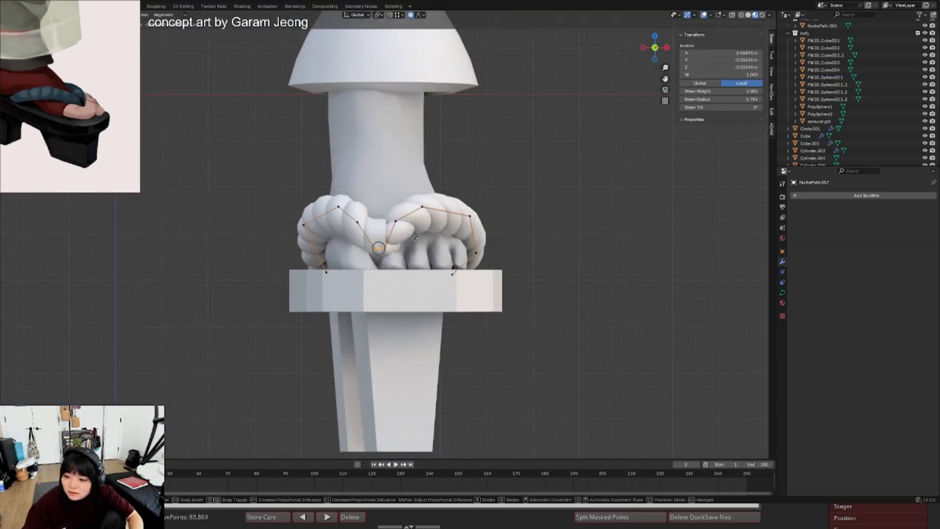
key("x")
key("o")
scroll(415, 238, "down", 3)
scroll(415, 238, "down", 2)
left_click(416, 238)
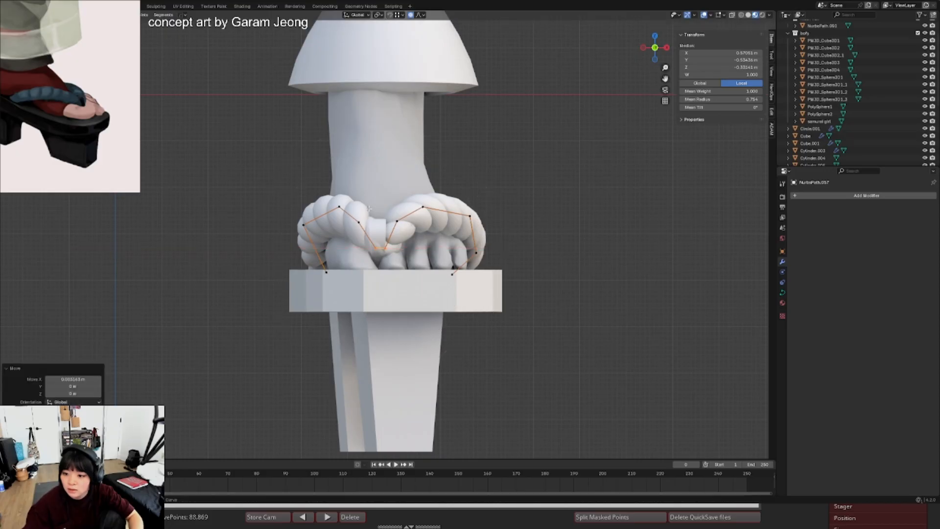
- Move the control point on the inner side of the rope's dip closer to the centre
left_click(359, 222)
key("g")
scroll(362, 223, "up", 10)
left_click(366, 223)
- Move the control point on the outer side of the dip slightly outward and finish editing the curve
left_click(377, 248)
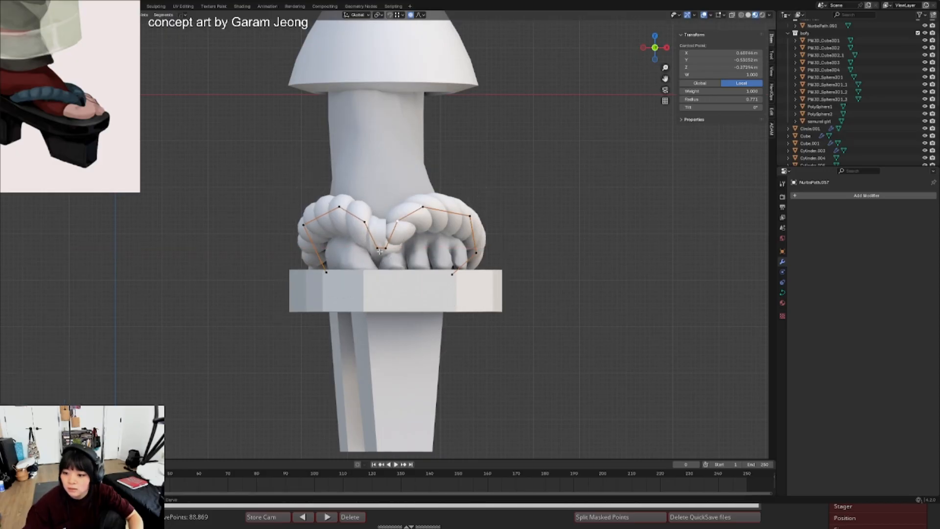
left_click(386, 248, "shift")
left_click(397, 221, "shift")
key("g")
scroll(404, 225, "up", 3)
left_click(405, 225)
key("Tab")
- Move the small toe-strap band onto the dip where both sides of the rope meet
left_click(380, 235)
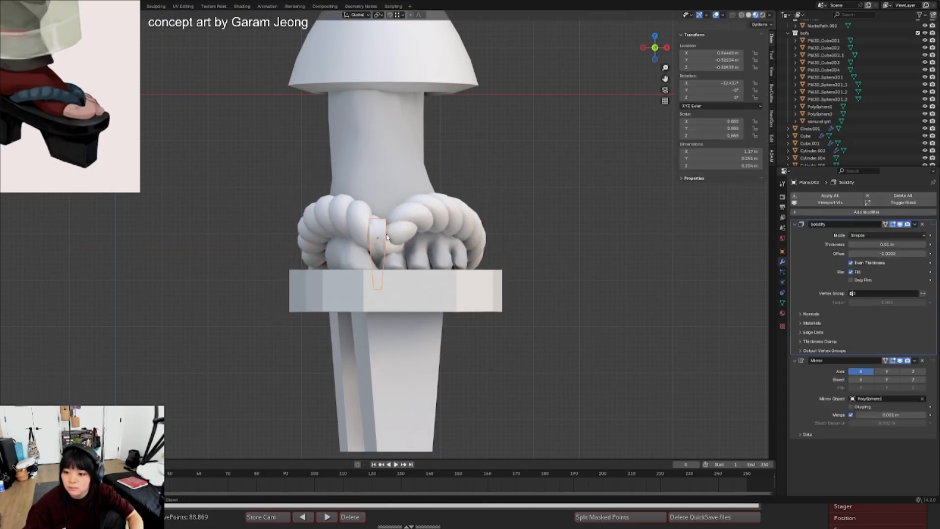
key("g")
left_click(385, 237)
- Reselect the rope's guide curve through X-ray and nudge the inner control point of its centre dip
left_click(344, 233)
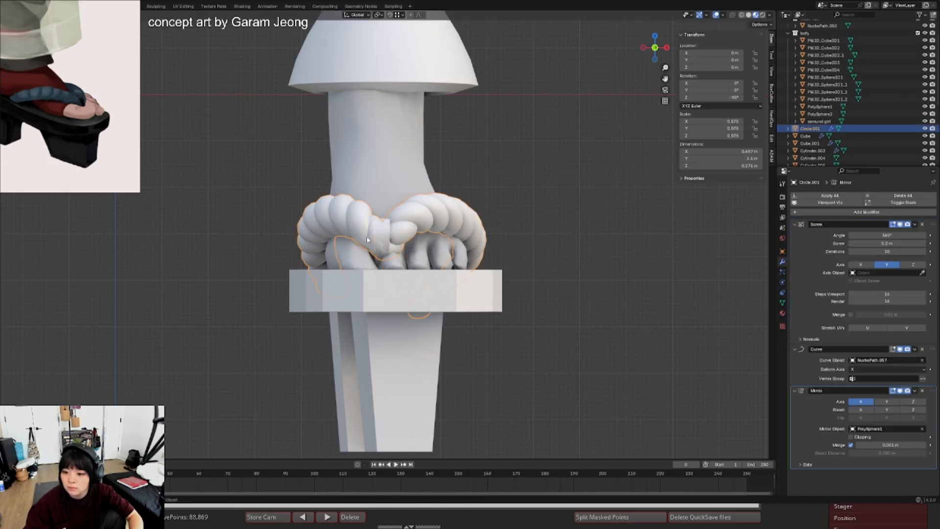
key("alt+z")
key("alt+z")
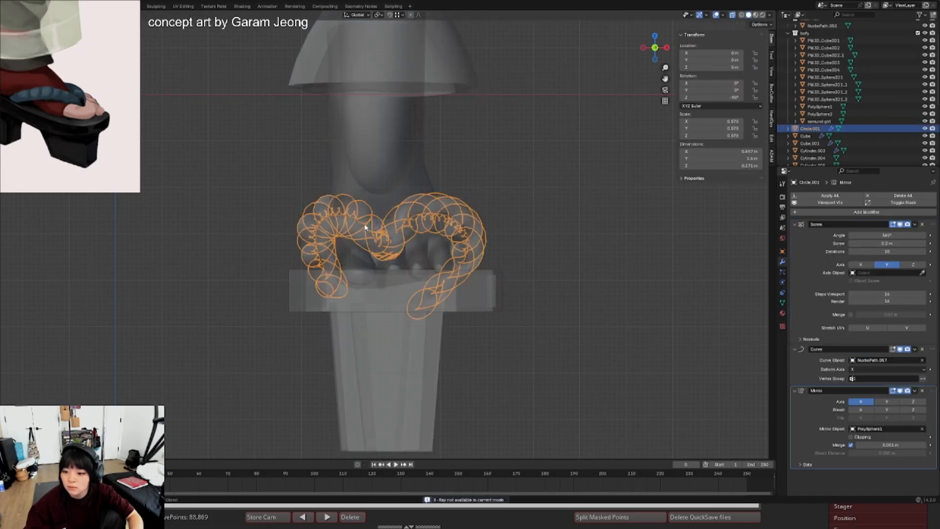
left_click(365, 227)
left_click(365, 227)
left_click(365, 227)
key("Tab")
left_click(375, 246)
key("g")
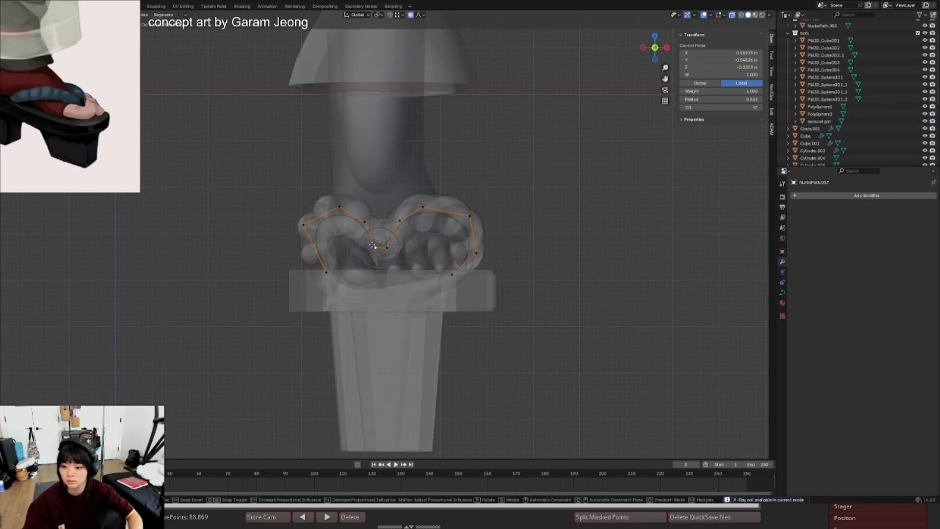
left_click(377, 246)
key("Tab")
scroll(391, 248, "down", 6)
key("z")
left_click(398, 308)
scroll(398, 239, "down", 4)
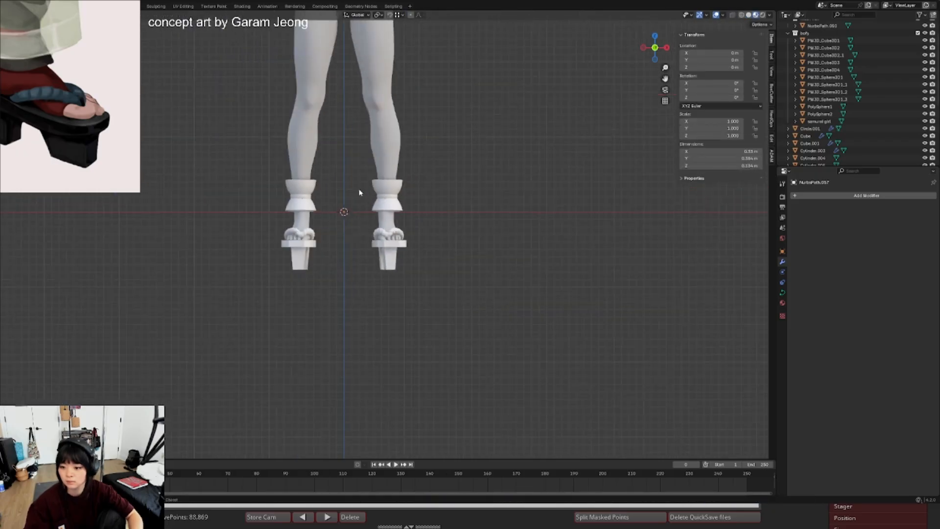
- Adjust the toe-strap band's lower vertices in the side view so the band wraps around the rope
scroll(399, 259, "up", 9)
mouse_move(359, 191)
middle_mouse_down()
mouse_move(382, 269)
mouse_move(404, 288)
middle_mouse_up()
left_click(405, 288)
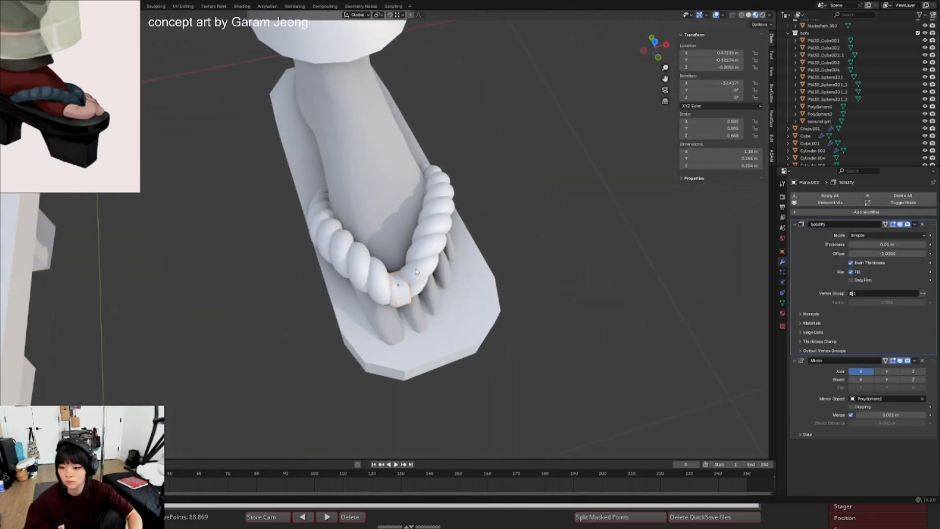
key("KP_3")
key("Tab")
scroll(348, 237, "down", 3)
middle_click_drag(348, 236, 387, 260)
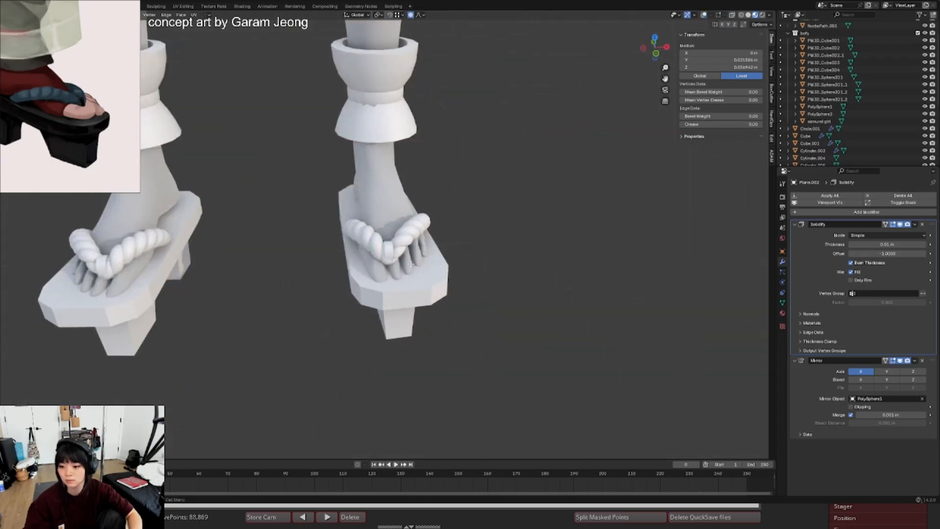
key("Tab")
scroll(384, 250, "up", 3)
key("Tab")
key("KP_3")
scroll(356, 261, "up", 2)
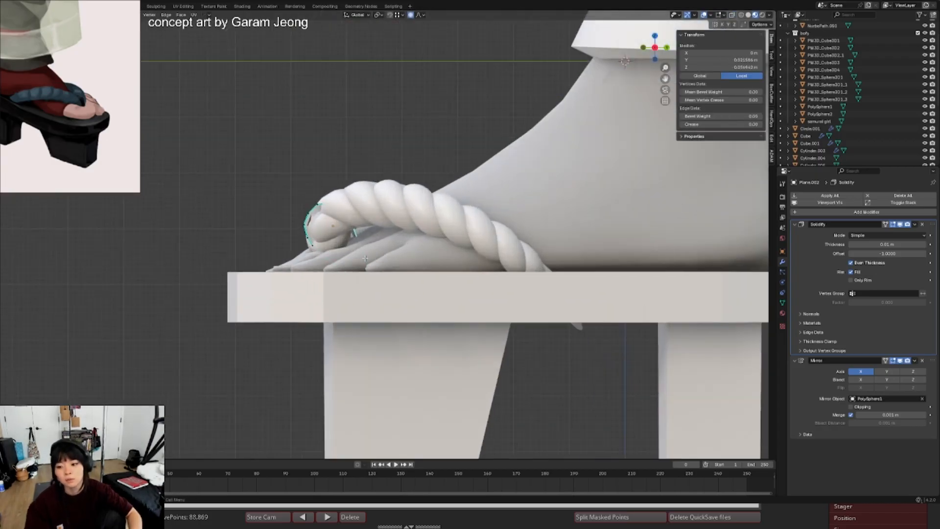
key("g")
left_click(382, 299)
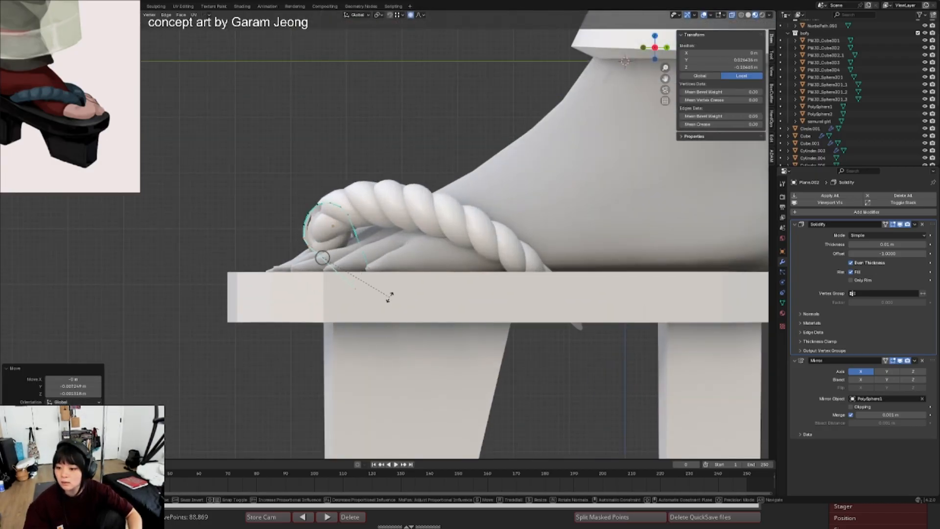
- Examine the adjusted bands and rope straps on both sandals from the front
key("Tab")
scroll(311, 230, "down", 9)
middle_click_drag(311, 230, 392, 284)
key("shift+alt+z")
scroll(422, 267, "down", 3)
scroll(392, 284, "up", 3)
scroll(392, 284, "down", 8)
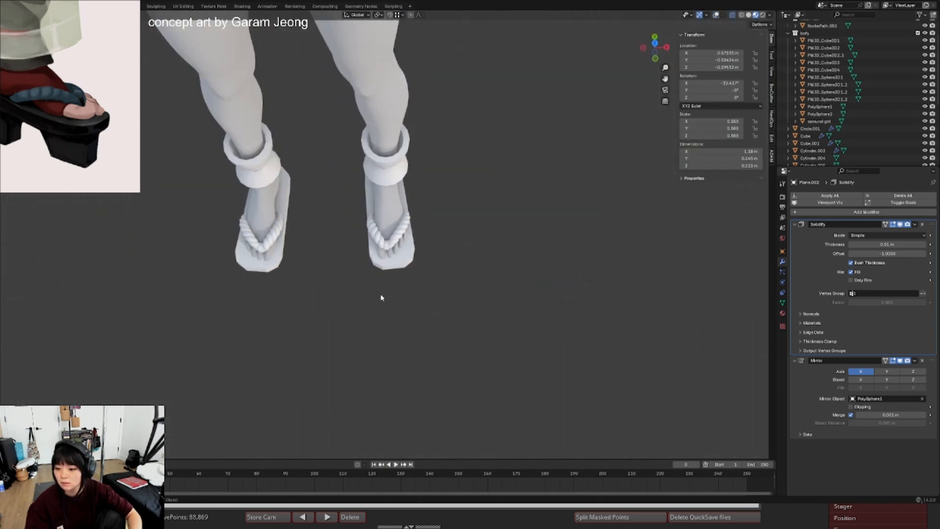
scroll(392, 279, "up", 4)
scroll(389, 226, "up", 2)
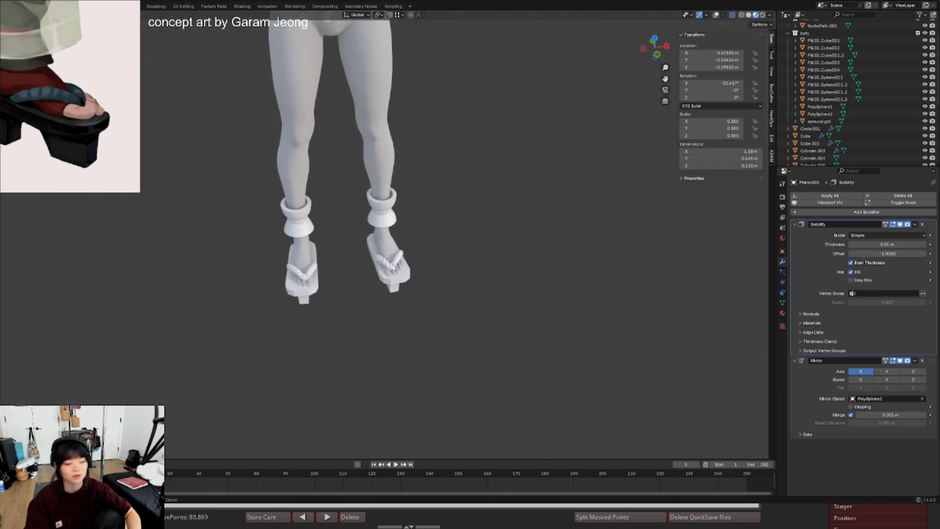
- Save the samurai girl file and review the sandals on the whole figure
key("ctrl+s")
scroll(394, 264, "down", 4)
scroll(423, 281, "up", 4)
scroll(423, 281, "down", 6)
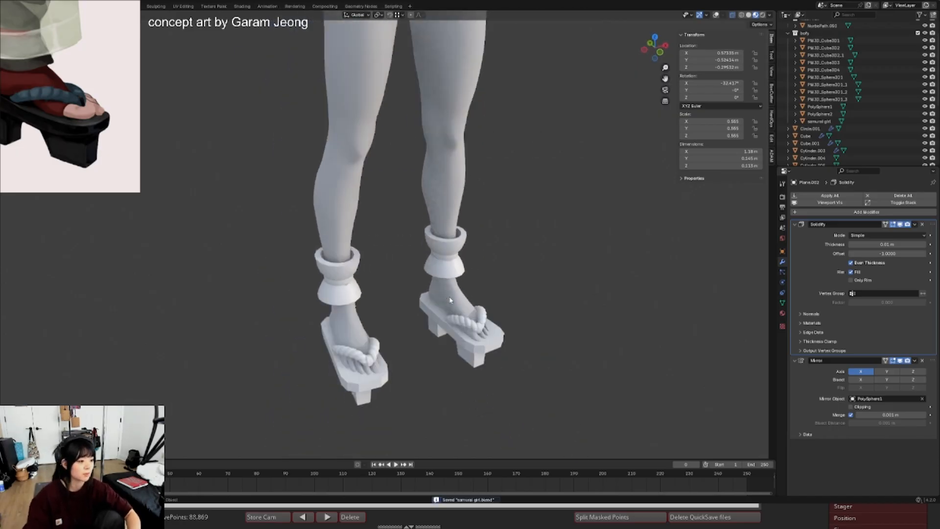
scroll(428, 269, "up", 2)
scroll(433, 284, "down", 5)
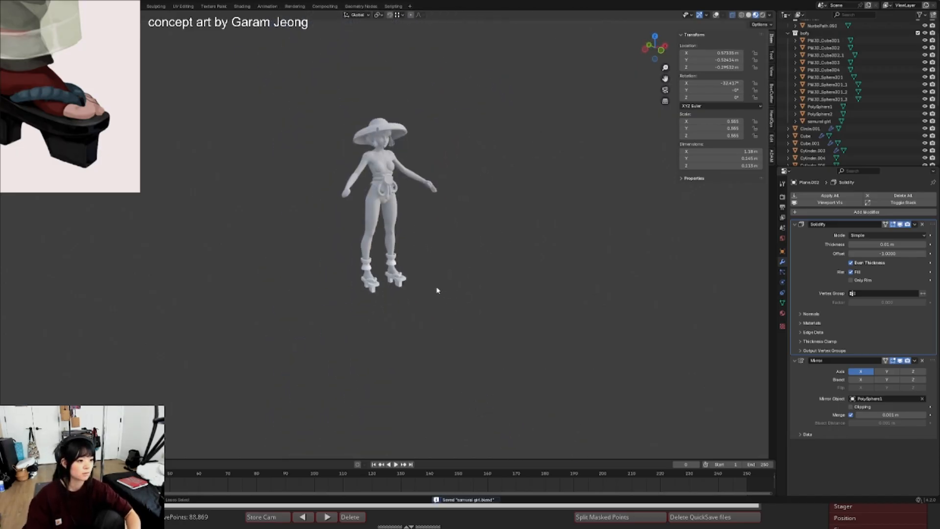
scroll(431, 274, "up", 3)
scroll(416, 210, "down", 2)
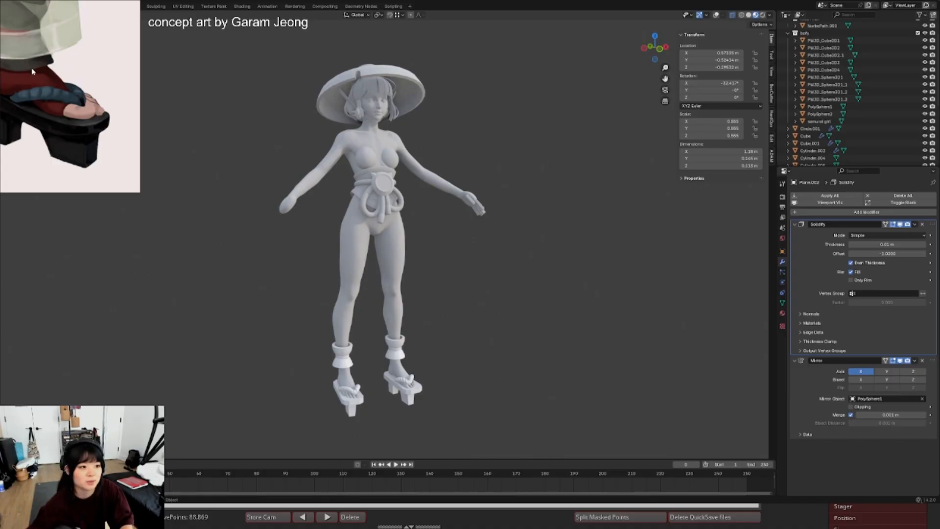
- Switch to the reference board, maximize it and bring an empty area of the canvas into view
scroll(39, 74, "up", 3)
key("ctrl+f")
scroll(397, 292, "down", 2)
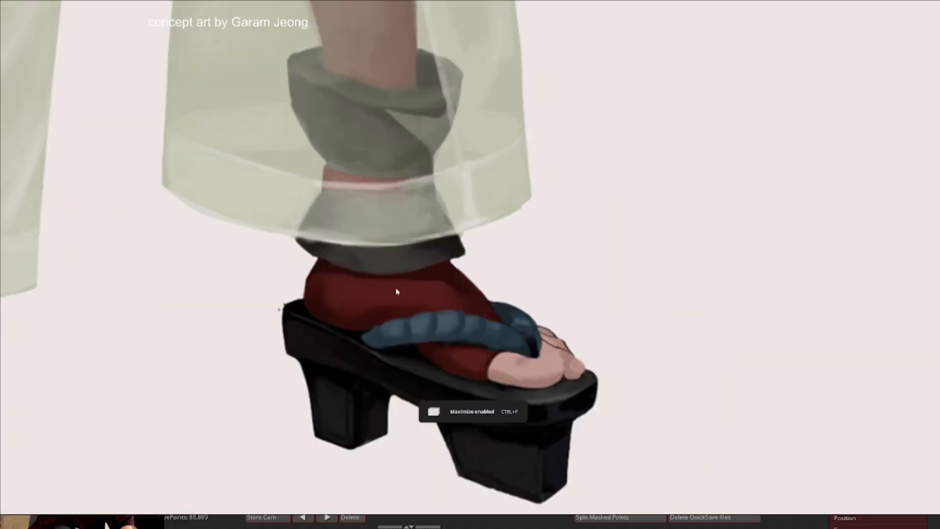
scroll(396, 292, "down", 5)
middle_click_drag(372, 325, 463, 118)
scroll(474, 190, "up", 3)
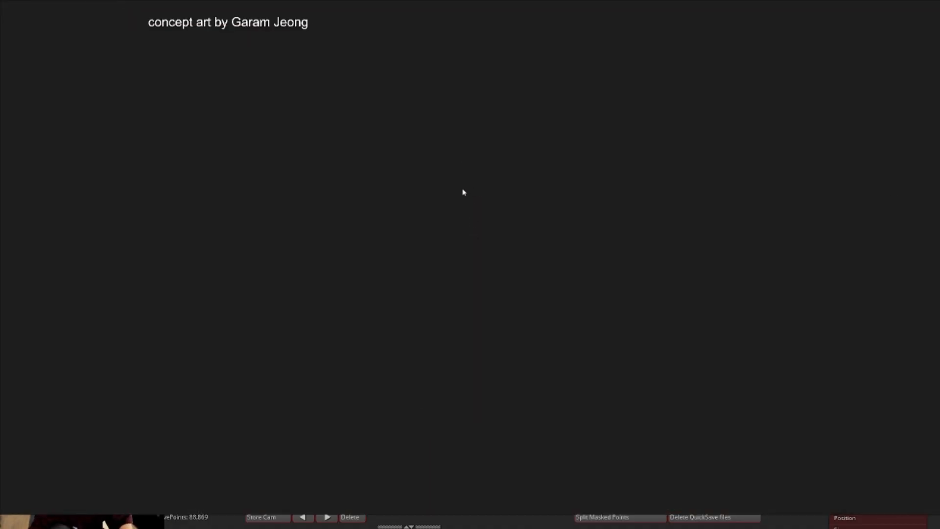
- Turn on drawing mode and sketch two adjoining squares side by side on the empty canvas
key("ctrl+alt+d")
mouse_move(522, 176)
left_mouse_down()
mouse_move(329, 269)
mouse_move(544, 245)
left_mouse_up()
mouse_move(487, 210)
left_mouse_down()
mouse_move(472, 245)
mouse_move(516, 224)
left_mouse_up()
mouse_move(416, 175)
left_mouse_down()
mouse_move(410, 323)
mouse_move(568, 172)
mouse_move(564, 316)
left_mouse_up()
left_click_drag(411, 322, 571, 320)
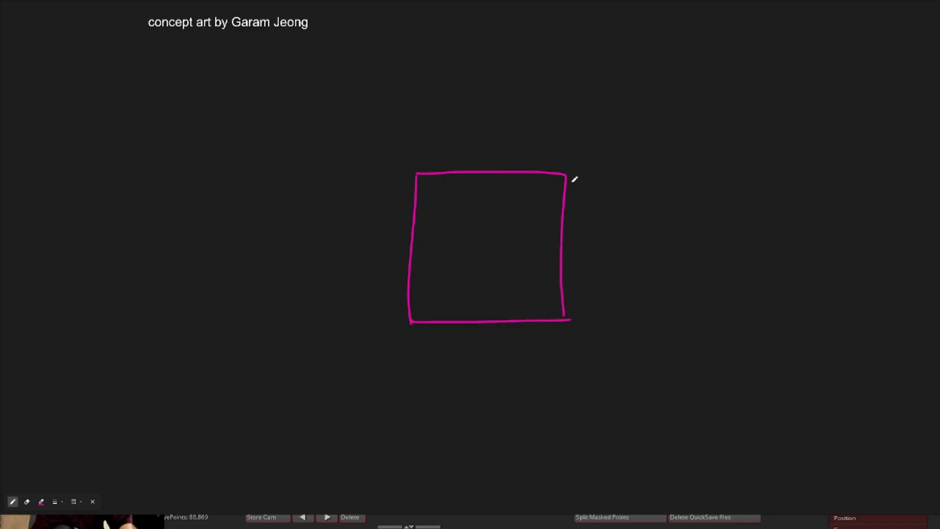
mouse_move(566, 177)
left_mouse_down()
mouse_move(703, 170)
mouse_move(742, 208)
mouse_move(747, 319)
left_mouse_up()
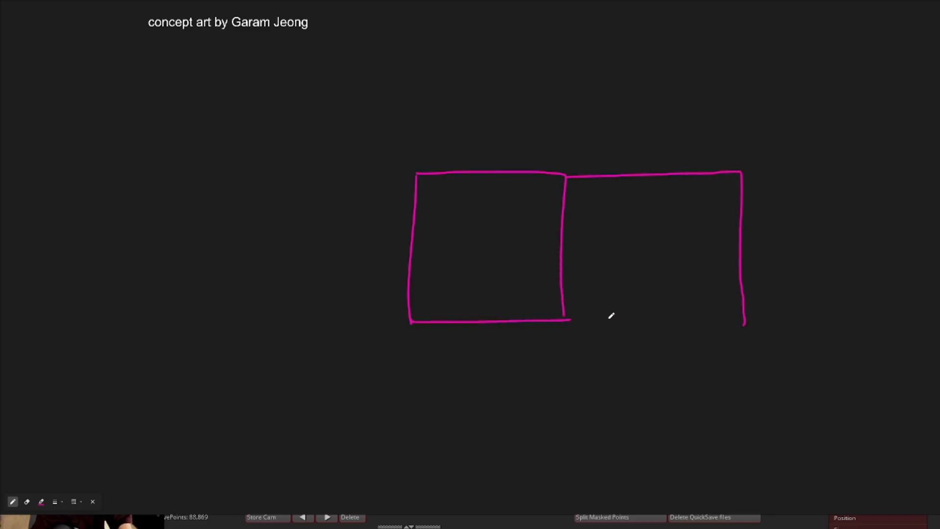
left_click_drag(556, 321, 756, 313)
- Sketch a small rectangle split by a diagonal inside the first square with an arrow at it, and erase these marks
mouse_move(440, 294)
left_mouse_down()
mouse_move(509, 283)
mouse_move(435, 295)
mouse_move(486, 204)
mouse_move(517, 211)
left_mouse_up()
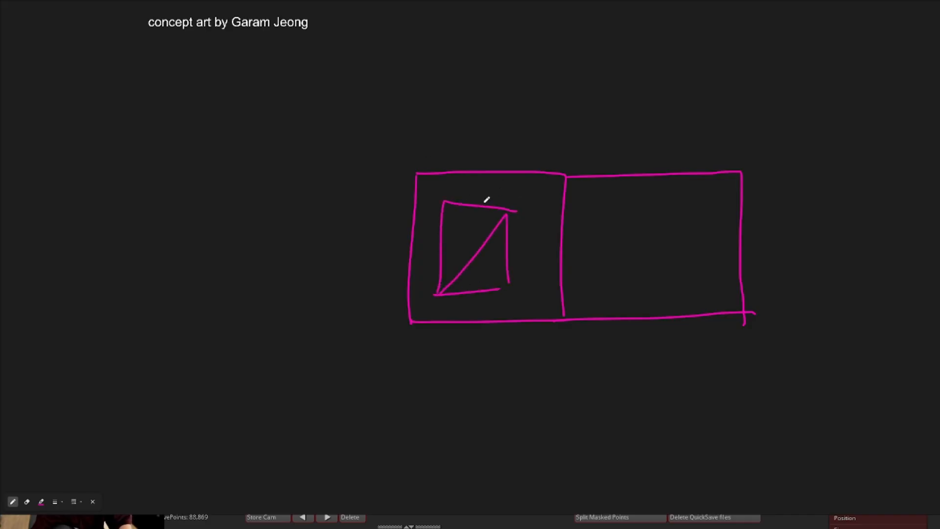
mouse_move(468, 146)
left_mouse_down()
mouse_move(487, 189)
mouse_move(552, 144)
left_mouse_up()
left_click_drag(494, 213, 496, 48)
key("e")
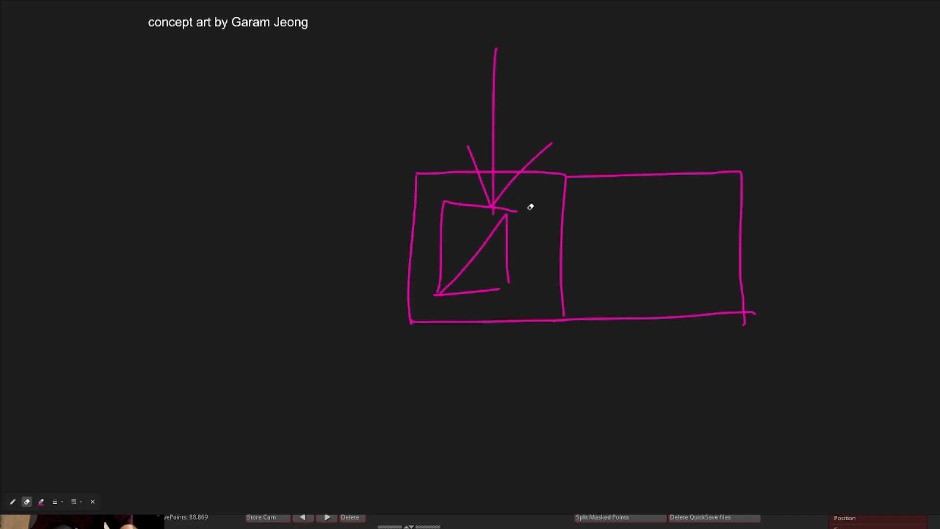
mouse_move(531, 207)
left_mouse_down()
mouse_move(479, 260)
mouse_move(734, 172)
mouse_move(731, 230)
left_mouse_up()
- Sketch a long thin triangle stretching from the first square across into the second, undoing the surplus stroke
key("p")
mouse_move(437, 268)
left_mouse_down()
mouse_move(726, 234)
mouse_move(730, 225)
left_mouse_up()
left_click_drag(443, 269, 727, 295)
key("ctrl+z")
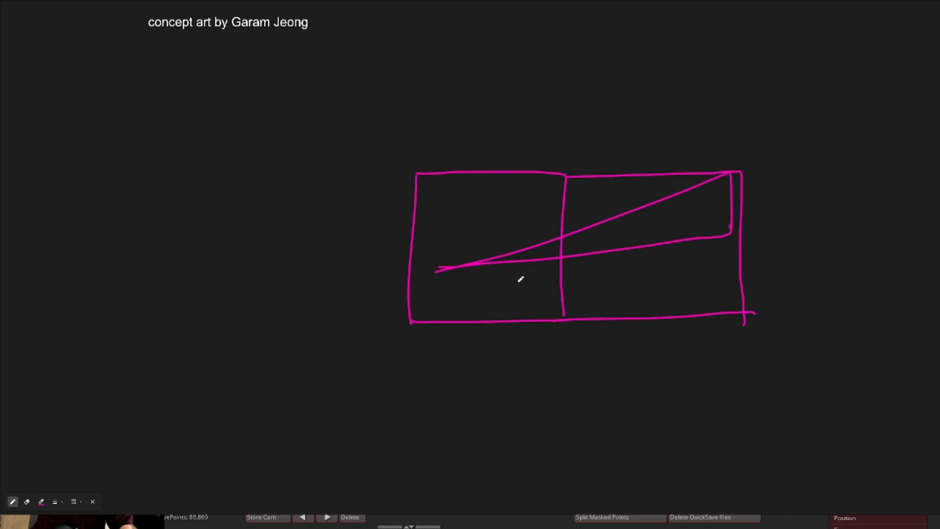
- Sketch two downward arrows above the squares pointing at the long thin triangle
left_click_drag(526, 127, 568, 116)
left_click_drag(531, 153, 538, 60)
left_click_drag(598, 131, 646, 130)
left_click_drag(628, 159, 595, 49)
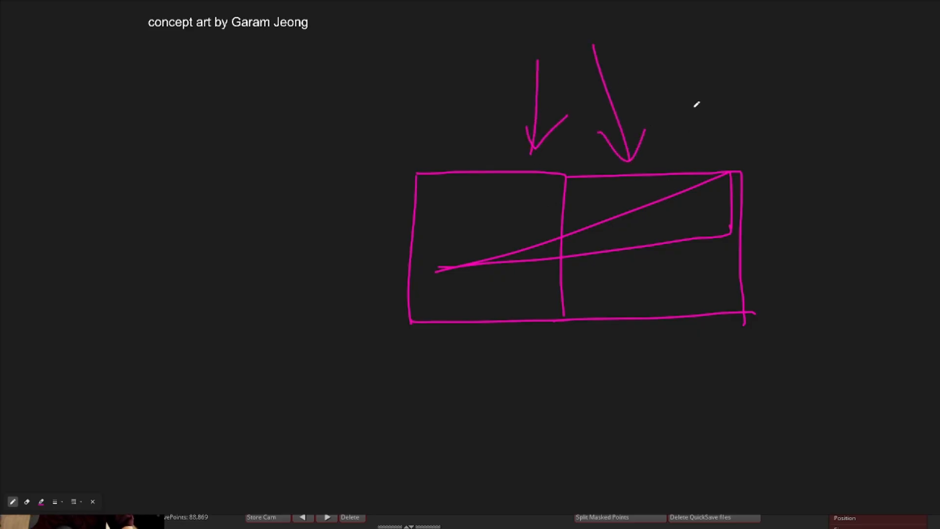
- Try a small jagged outline beside the squares, and undo it together with the two arrows
mouse_move(803, 129)
left_mouse_down()
mouse_move(806, 179)
mouse_move(875, 142)
mouse_move(871, 117)
mouse_move(836, 111)
left_mouse_up()
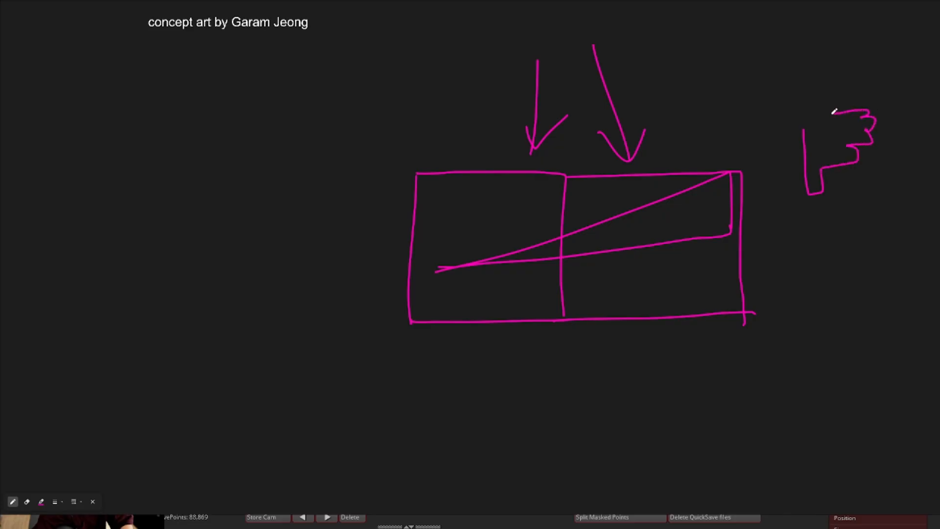
key("ctrl+z")
mouse_move(787, 141)
left_mouse_down()
mouse_move(872, 139)
mouse_move(885, 163)
mouse_move(865, 205)
mouse_move(831, 166)
mouse_move(785, 161)
mouse_move(880, 145)
mouse_move(876, 202)
mouse_move(852, 203)
mouse_move(851, 233)
mouse_move(831, 192)
mouse_move(767, 197)
left_mouse_up()
key("ctrl+z")
key("ctrl+z")
key("ctrl+z")
key("ctrl+z")
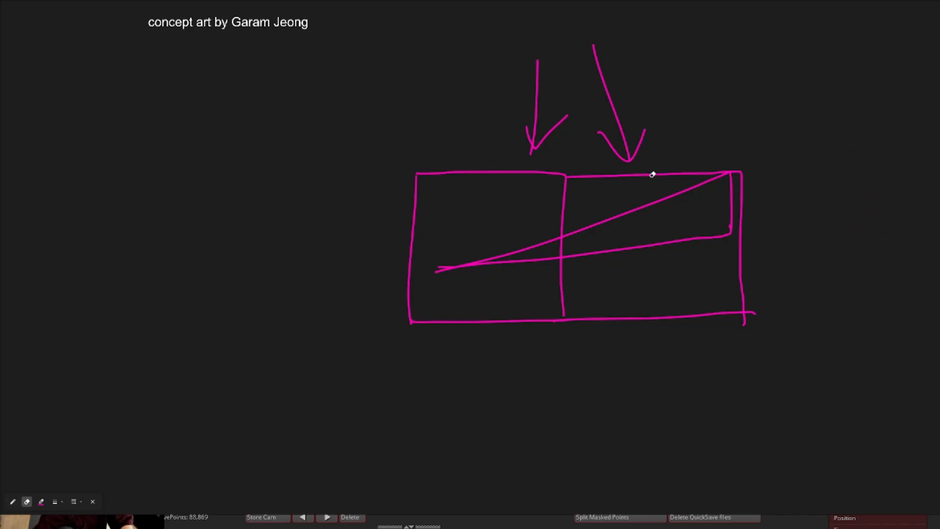
key("ctrl+z")
key("ctrl+z")
- Sketch more thin triangles fanning out from the same point, and undo all the thin triangles
mouse_move(471, 265)
left_mouse_down()
mouse_move(719, 278)
mouse_move(711, 334)
mouse_move(732, 334)
left_mouse_up()
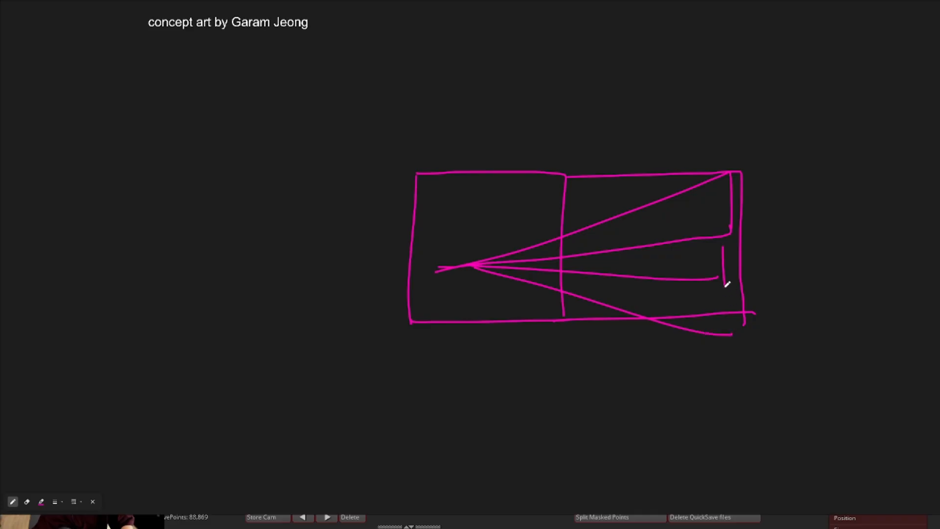
left_click_drag(724, 286, 724, 329)
key("ctrl+z")
key("ctrl+z")
key("ctrl+z")
key("ctrl+z")
key("ctrl+z")
key("ctrl+z")
key("ctrl+z")
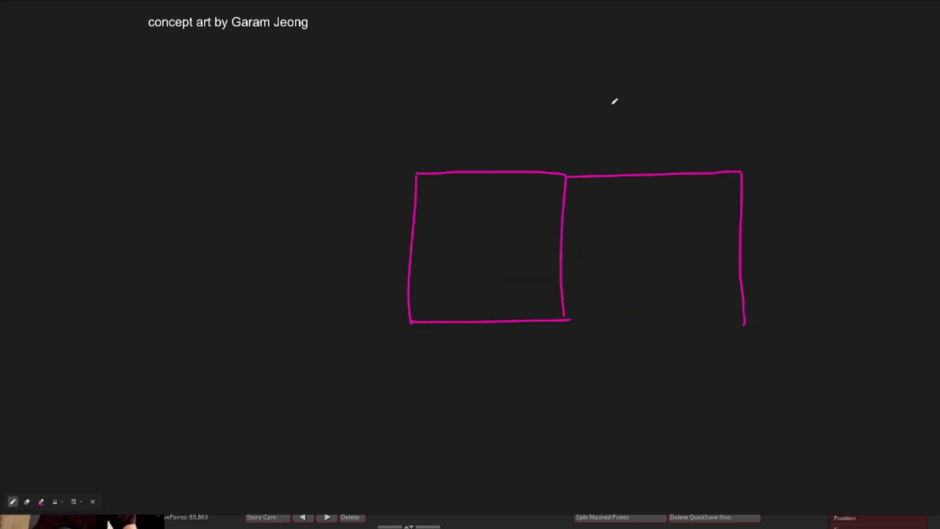
- Restore the second square's lower edge and sketch a circle above the squares with lines radiating from its centre
key("ctrl+y")
mouse_move(621, 43)
left_mouse_down()
mouse_move(653, 141)
mouse_move(626, 47)
mouse_move(626, 91)
mouse_move(634, 90)
left_mouse_up()
left_click_drag(669, 55, 634, 90)
mouse_move(635, 89)
left_mouse_down()
mouse_move(707, 67)
mouse_move(684, 99)
left_mouse_up()
mouse_move(638, 92)
left_mouse_down()
mouse_move(658, 133)
mouse_move(614, 155)
mouse_move(593, 139)
left_mouse_up()
mouse_move(630, 94)
left_mouse_down()
mouse_move(578, 110)
mouse_move(629, 93)
mouse_move(587, 59)
left_mouse_up()
- Sketch a second circle beside the radial one and fill it with large triangles plus smaller ones along its rim
mouse_move(783, 46)
left_mouse_down()
mouse_move(818, 130)
mouse_move(782, 42)
left_mouse_up()
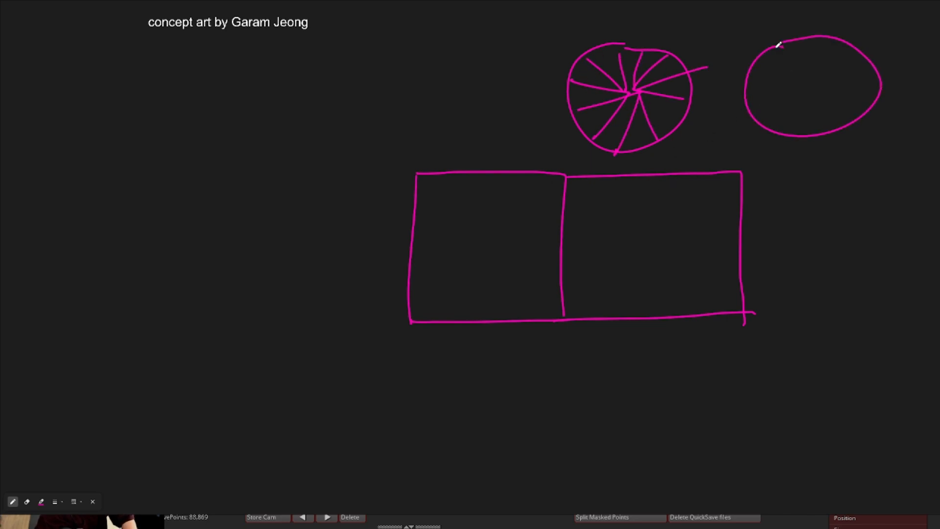
mouse_move(746, 85)
left_mouse_down()
mouse_move(857, 47)
mouse_move(828, 122)
left_mouse_up()
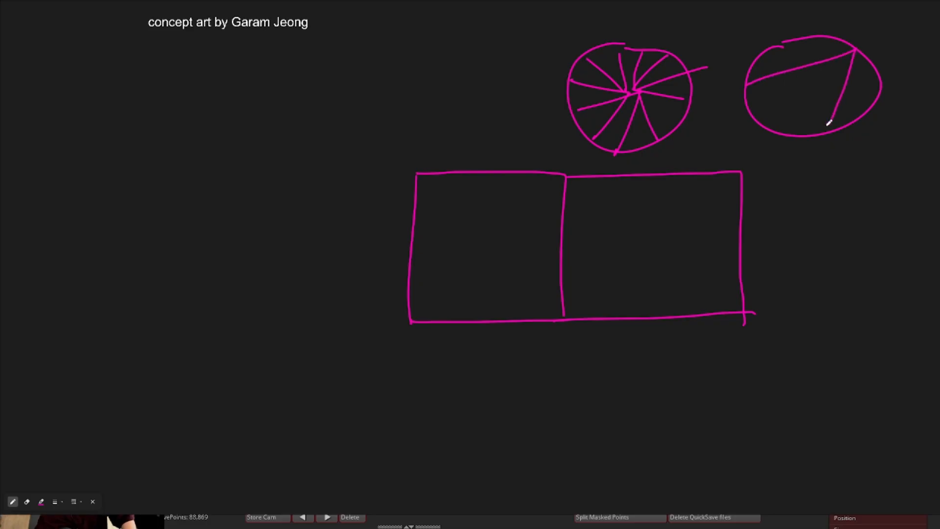
left_click_drag(748, 85, 831, 121)
mouse_move(756, 78)
left_mouse_down()
mouse_move(783, 47)
mouse_move(852, 52)
left_mouse_up()
key("ctrl+z")
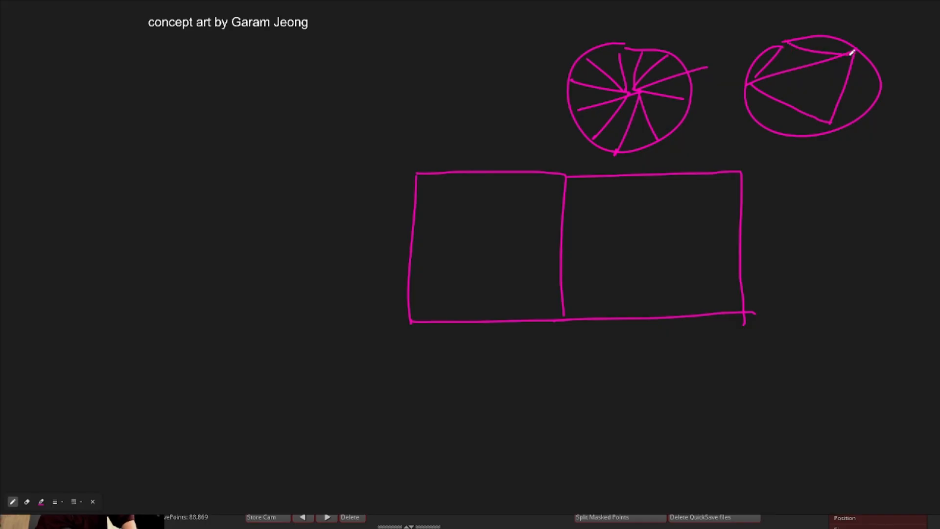
key("ctrl+z")
key("ctrl+z")
left_click_drag(748, 77, 798, 38)
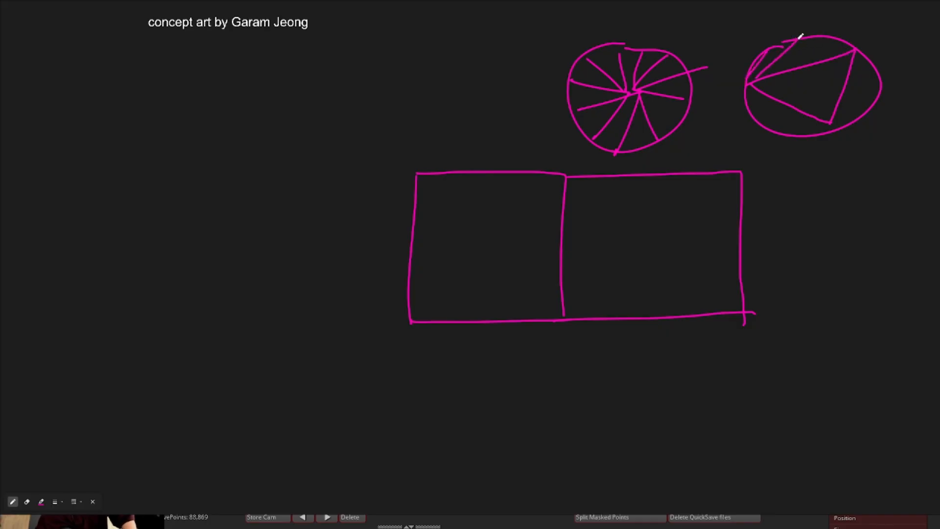
mouse_move(757, 77)
left_mouse_down()
mouse_move(817, 37)
mouse_move(854, 52)
mouse_move(876, 84)
mouse_move(870, 103)
left_mouse_up()
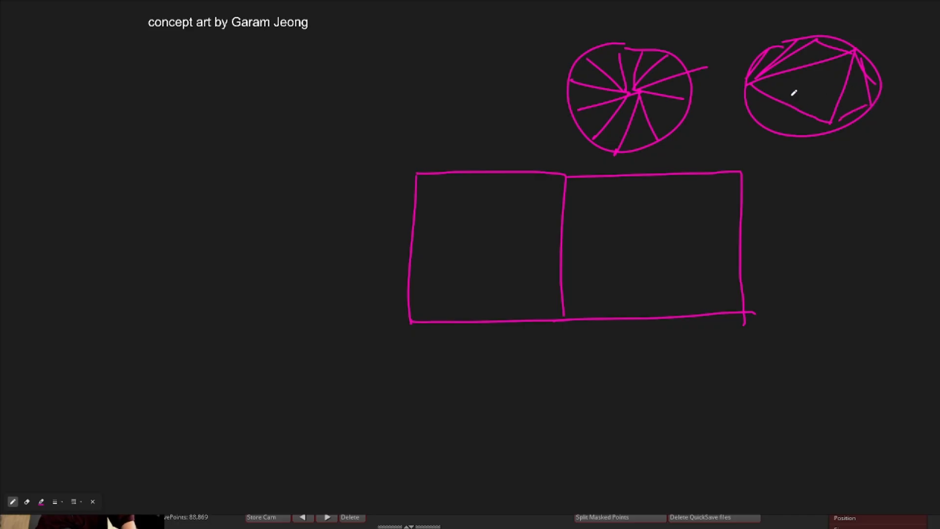
left_click_drag(759, 86, 828, 123)
left_click_drag(754, 92, 758, 122)
left_click_drag(815, 125, 805, 132)
- Sketch a bounding box around the second circle and divide it into a three-by-three grid
mouse_move(729, 33)
left_mouse_down()
mouse_move(730, 153)
mouse_move(789, 37)
mouse_move(892, 149)
left_mouse_up()
left_click_drag(758, 146, 914, 139)
left_click_drag(795, 47, 785, 149)
left_click_drag(852, 35, 840, 142)
left_click_drag(743, 74, 915, 65)
left_click_drag(732, 106, 903, 111)
- Try marking individual areas of the grid over the second circle, and undo those marks
left_click_drag(770, 55, 755, 53)
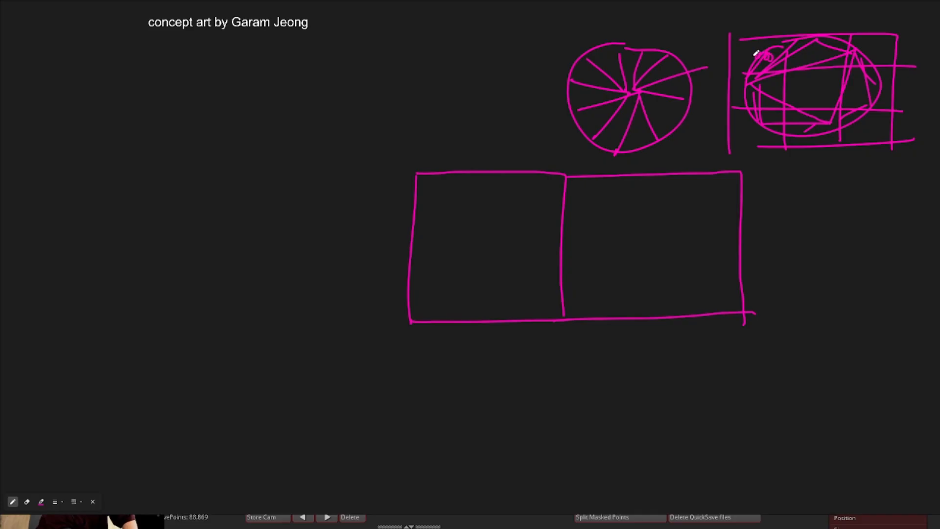
key("ctrl+z")
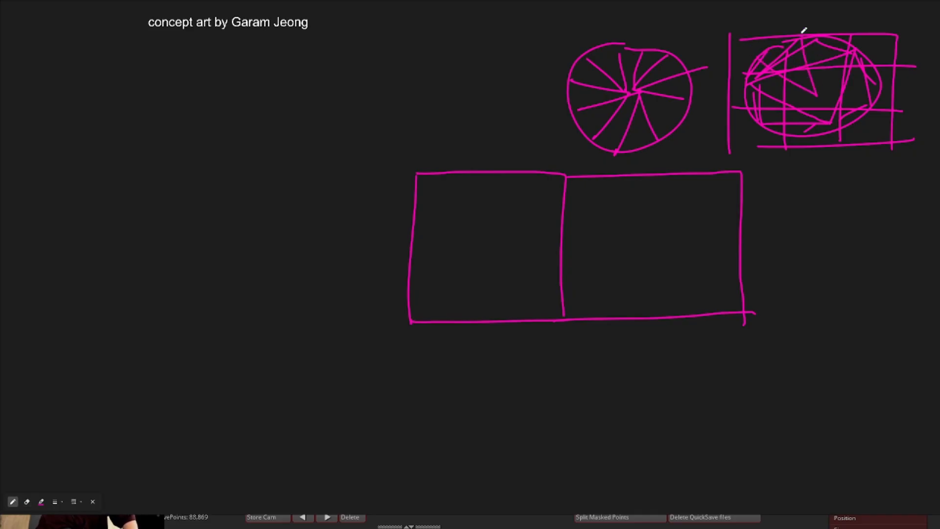
mouse_move(804, 33)
left_mouse_down()
mouse_move(853, 39)
mouse_move(832, 94)
mouse_move(843, 114)
mouse_move(773, 83)
mouse_move(792, 106)
mouse_move(823, 69)
mouse_move(808, 74)
mouse_move(782, 111)
left_mouse_up()
key("ctrl+z")
key("ctrl+z")
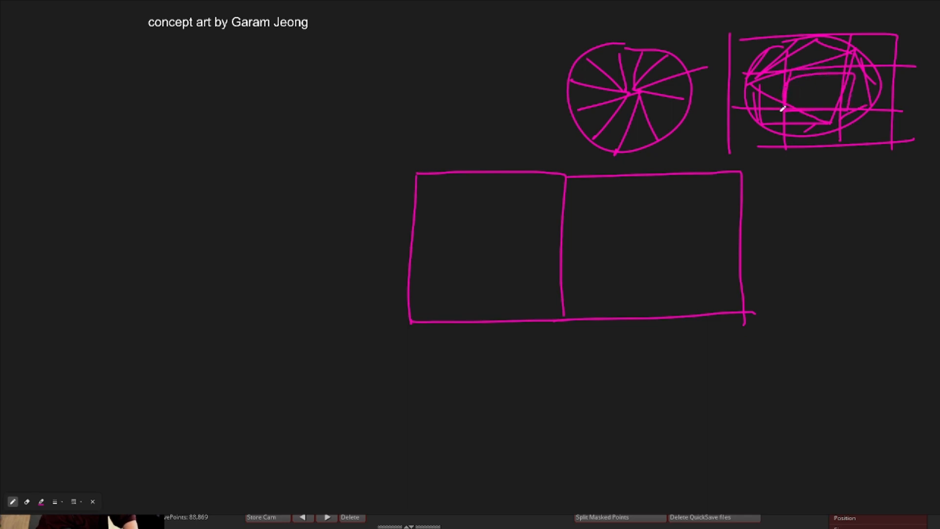
key("ctrl+z")
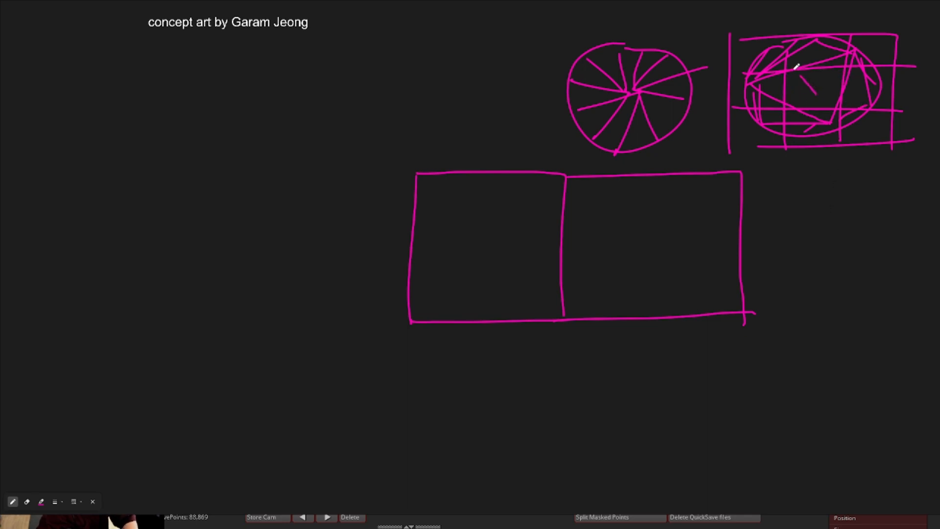
mouse_move(760, 37)
left_mouse_down()
mouse_move(817, 86)
mouse_move(857, 83)
mouse_move(806, 124)
mouse_move(734, 78)
mouse_move(756, 71)
left_mouse_up()
key("ctrl+z")
key("ctrl+z")
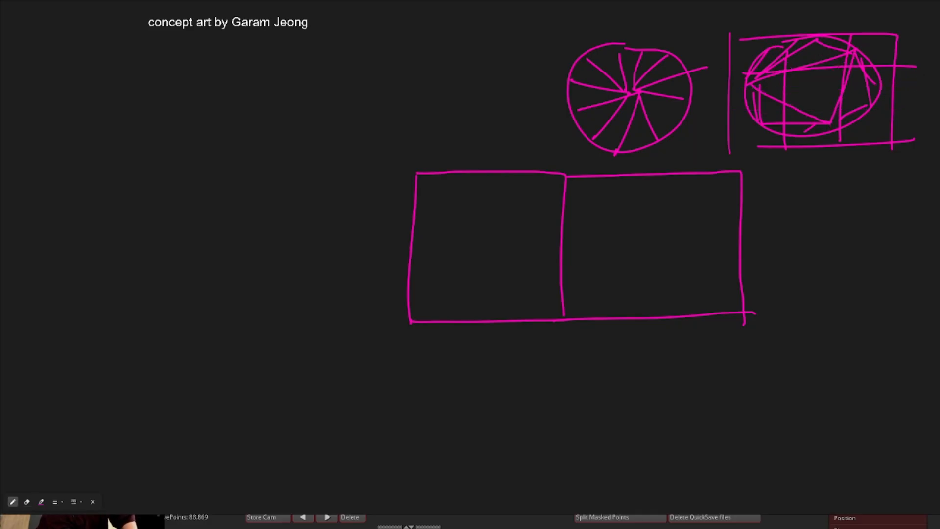
- Undo all remaining sketch strokes until the canvas is empty
key("ctrl+z")
key("ctrl+z")
key("ctrl+z")
key("ctrl+z")
key("ctrl+z")
key("ctrl+z")
key("ctrl+z")
key("ctrl+z")
key("ctrl+z")
key("ctrl+z")
key("ctrl+z")
key("ctrl+z")
key("ctrl+z")
key("ctrl+z")
key("ctrl+z")
key("ctrl+z")
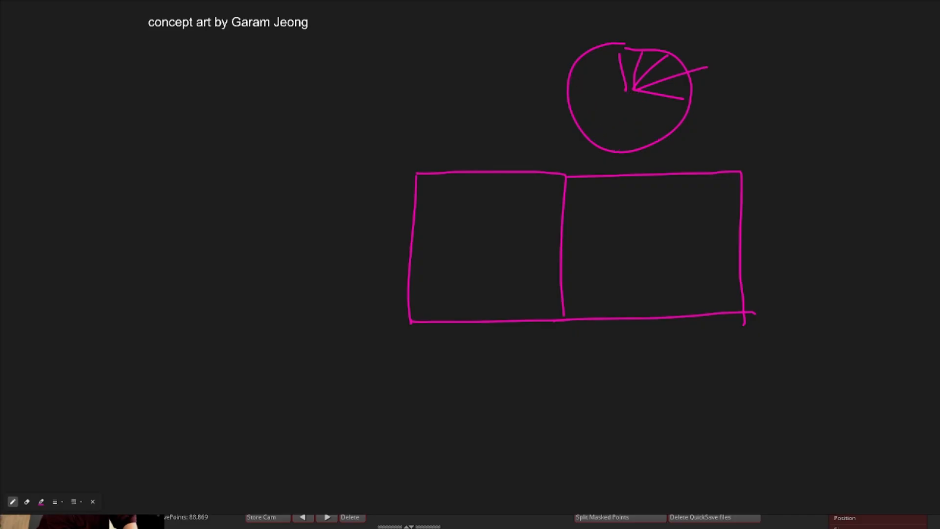
key("ctrl+z")
key("ctrl+z")
key("ctrl+z")
key("ctrl+z")
key("ctrl+z")
key("ctrl+z")
key("ctrl+z")
key("ctrl+z")
key("ctrl+z")
key("ctrl+z")
key("ctrl+z")
key("ctrl+z")
key("ctrl+z")
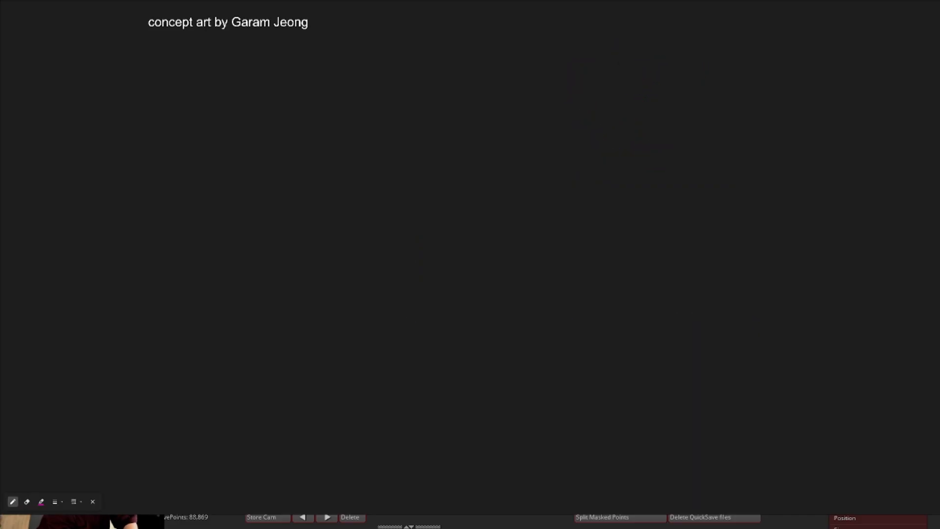
- Restore the reference board to its small window, leave drawing mode and bring the concept art back into view
key("ctrl+f")
key("Escape")
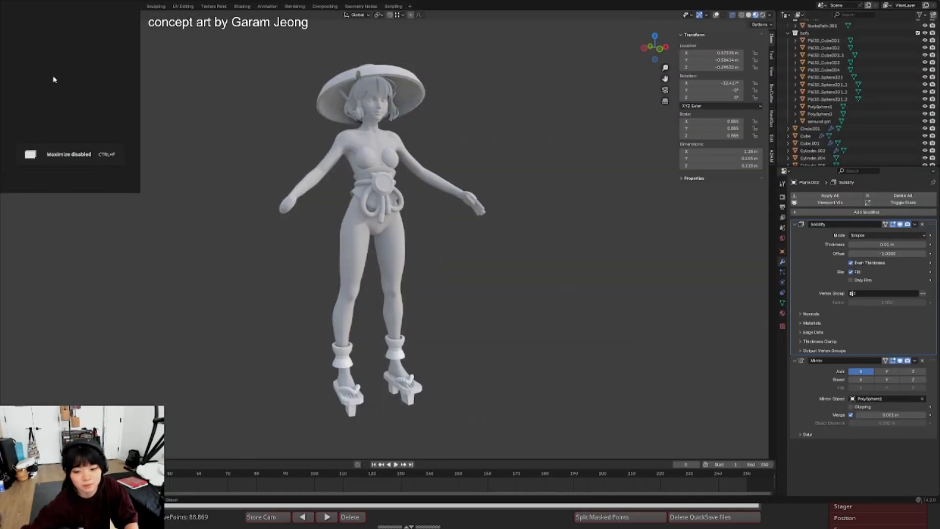
scroll(54, 76, "down", 4)
middle_click_drag(54, 76, 53, 145)
middle_click_drag(55, 5, 55, 55)
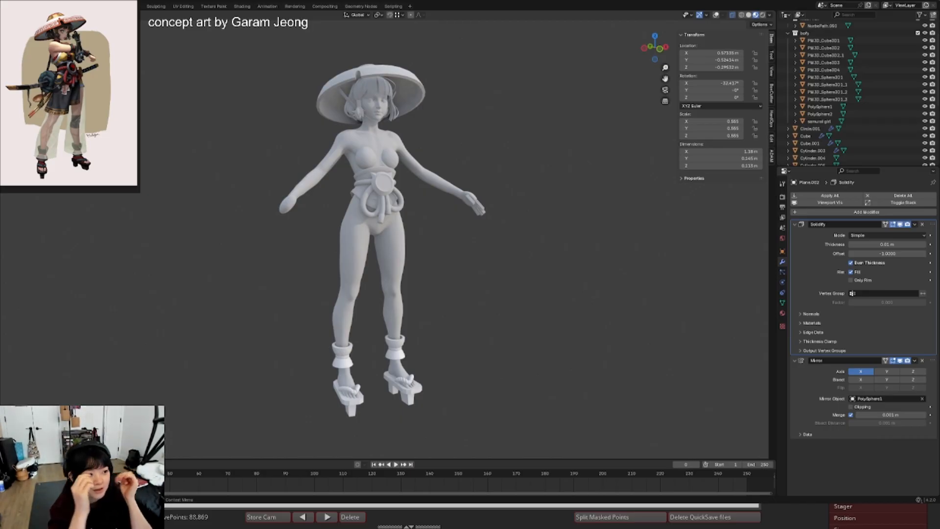
middle_click_drag(391, 455, 379, 316, "shift")
middle_click_drag(416, 164, 415, 309, "shift")
middle_click_drag(380, 306, 398, 282)
scroll(396, 280, "down", 1)
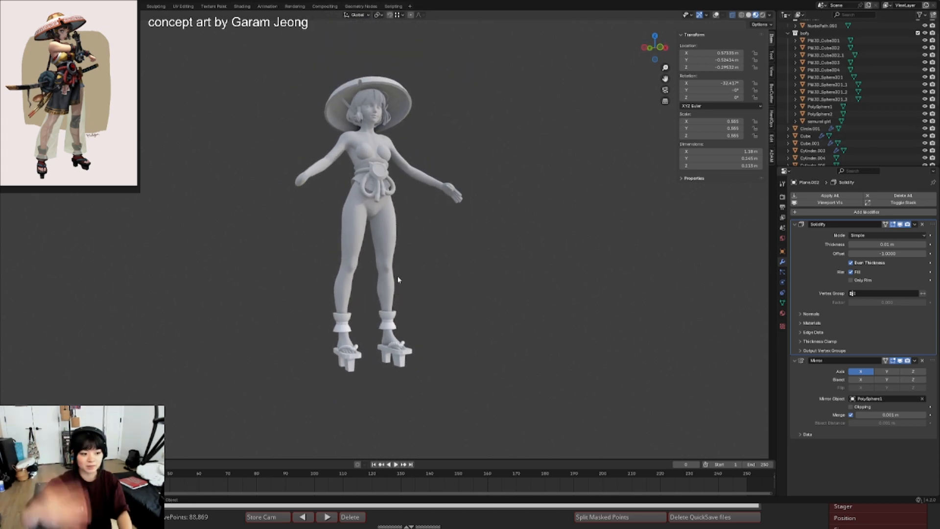
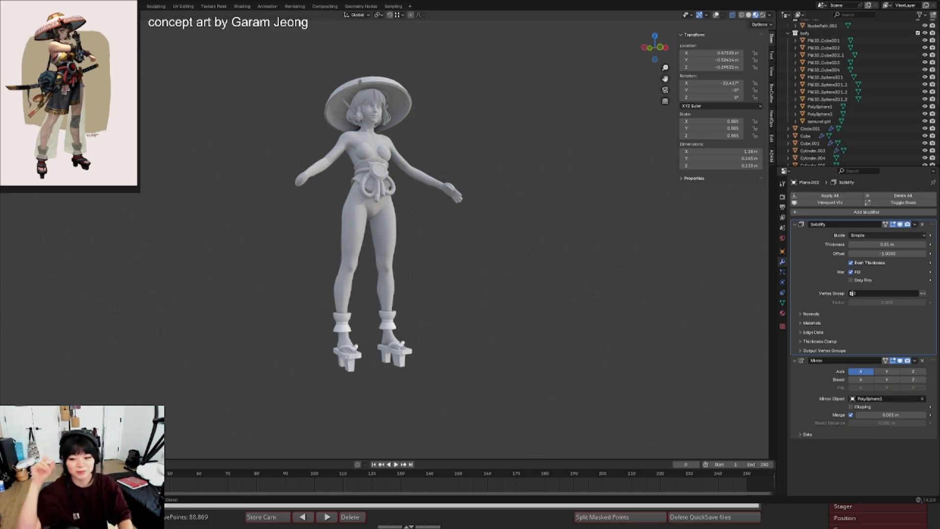
- Select the sandal and ankle pieces with the body as the active object, link its material to them, and clear the selection
middle_click_drag(384, 277, 392, 274)
key("shift+alt+z")
left_click_drag(308, 293, 392, 352)
left_click(391, 296, "shift")
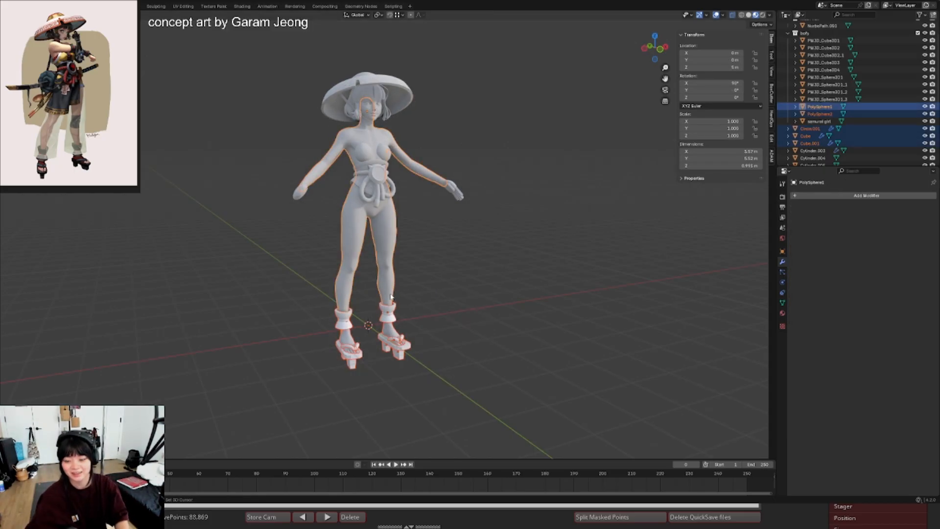
key("ctrl+l")
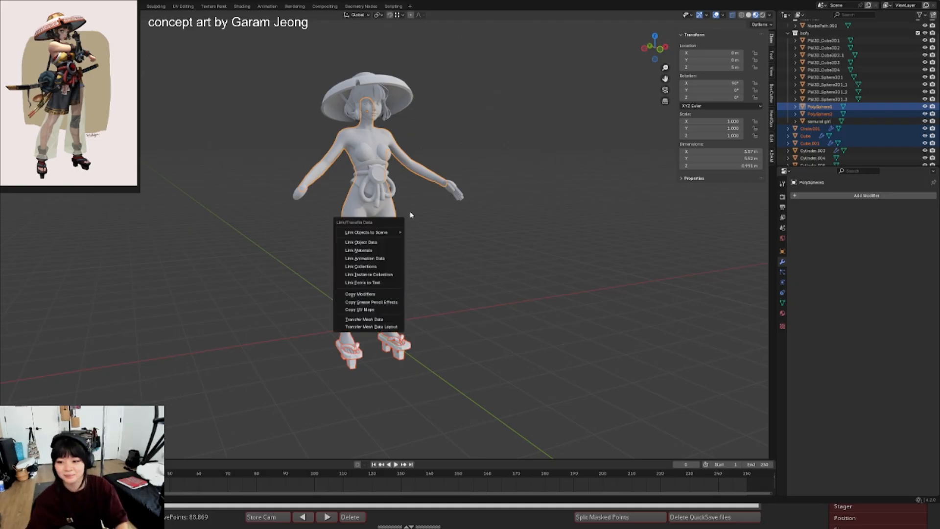
left_click(384, 250)
middle_click_drag(406, 191, 409, 225, "shift")
key("shift+alt+z")
scroll(393, 223, "down", 2)
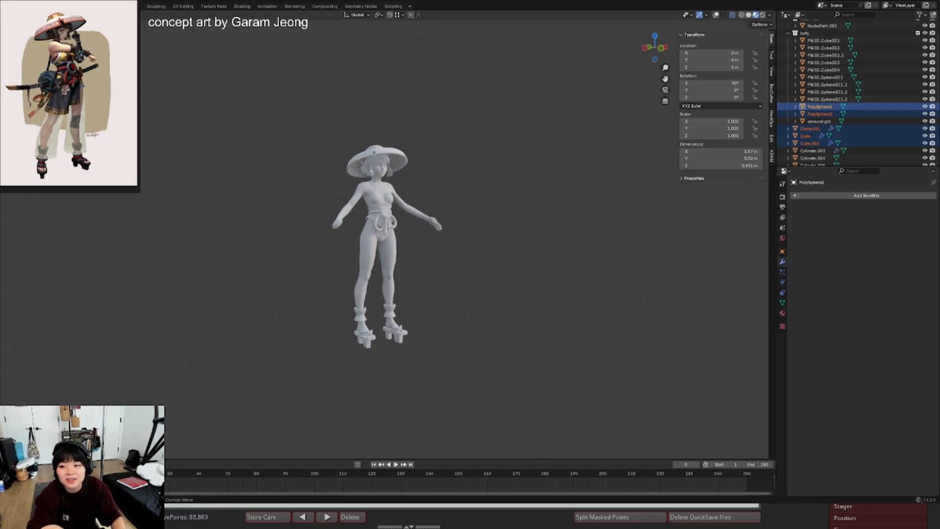
left_click(574, 79)
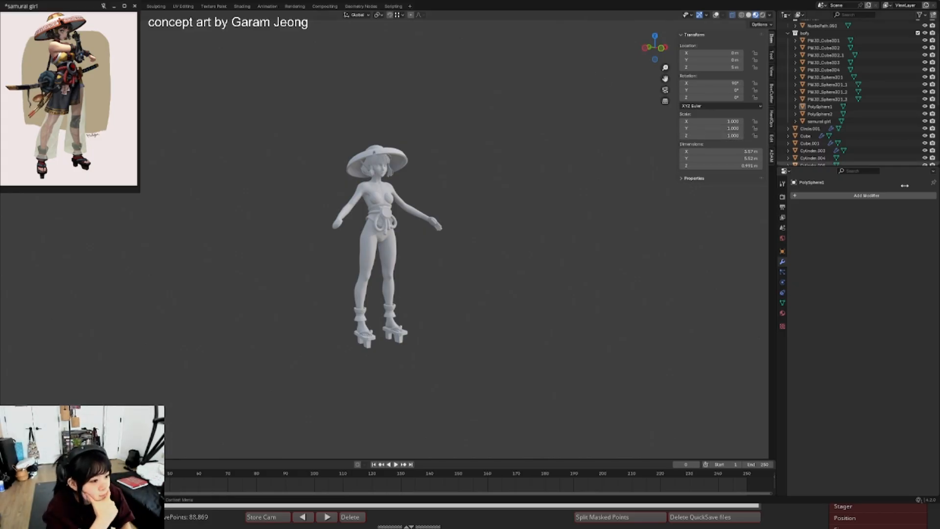
- Select the separate hand and finger pieces and hide them from the figure
scroll(376, 301, "up", 1)
middle_click_drag(376, 301, 418, 275)
scroll(405, 281, "up", 2)
scroll(414, 237, "down", 2)
scroll(420, 270, "up", 1)
middle_click_drag(418, 276, 427, 275)
middle_click_drag(428, 275, 374, 270)
middle_click_drag(321, 240, 422, 239)
left_click_drag(461, 211, 474, 240)
key("h")
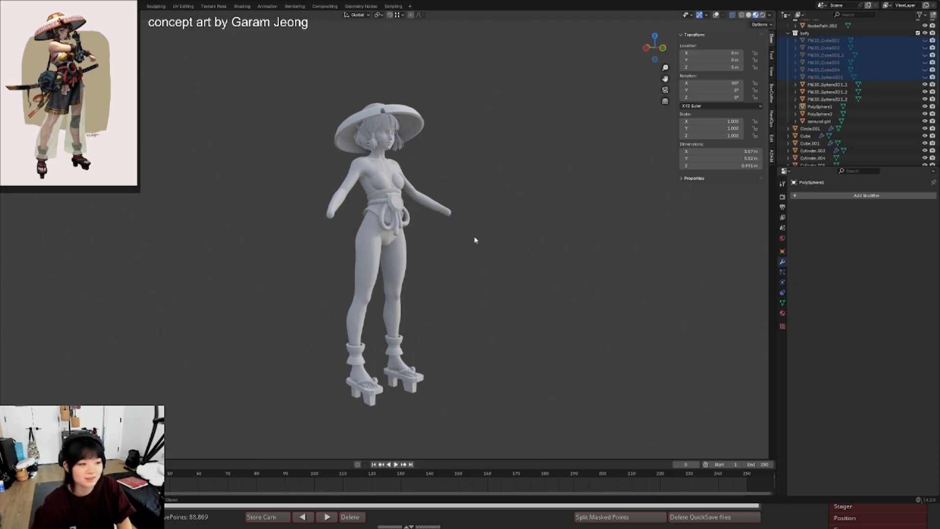
key("ctrl+z")
key("ctrl+shift+z")
- Reveal the hidden hand and finger pieces again
mouse_move(458, 239)
middle_mouse_down()
mouse_move(451, 266)
mouse_move(457, 236)
mouse_move(435, 245)
mouse_move(458, 229)
mouse_move(464, 248)
middle_mouse_up()
key("alt+h")
scroll(457, 236, "down", 2)
scroll(456, 242, "up", 2)
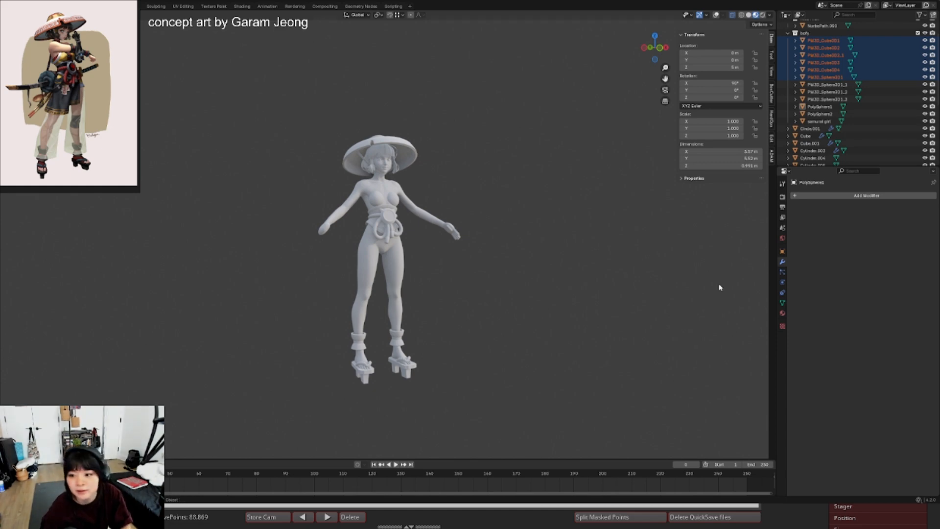
scroll(382, 202, "up", 2)
middle_click_drag(381, 201, 413, 198)
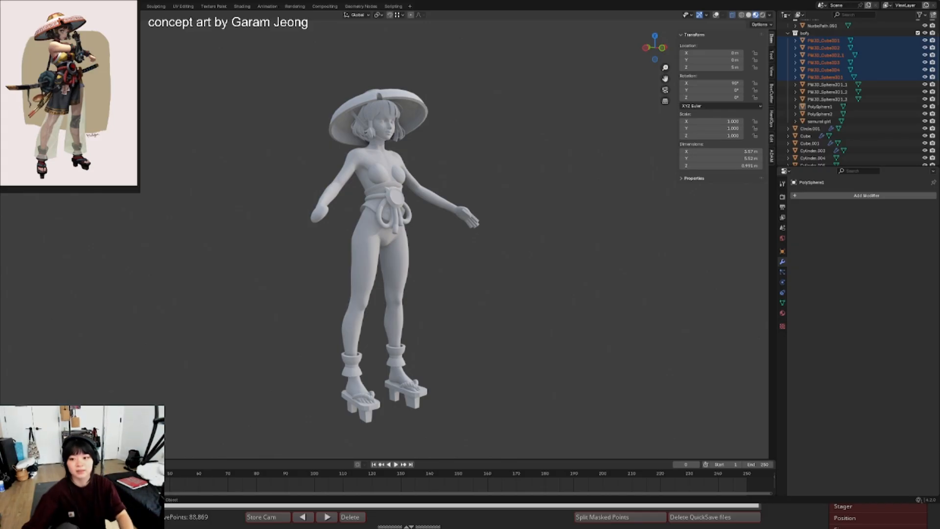
scroll(386, 181, "down", 3)
scroll(389, 181, "up", 4)
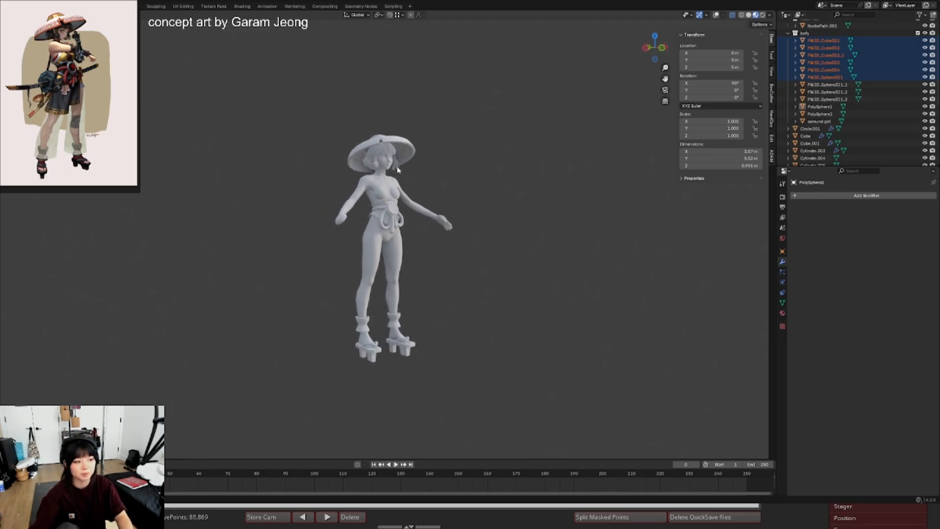
middle_click_drag(395, 179, 423, 194)
scroll(409, 187, "up", 2)
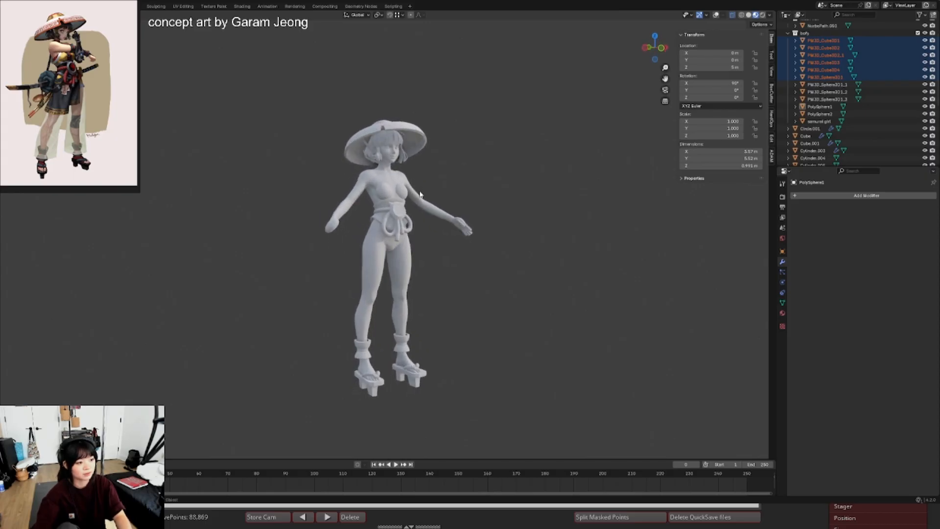
- Select the ankle cuff and sandal pieces, switch the viewport to solid shading and inspect the feet with X-ray
left_click(401, 350)
left_click(417, 372, "shift")
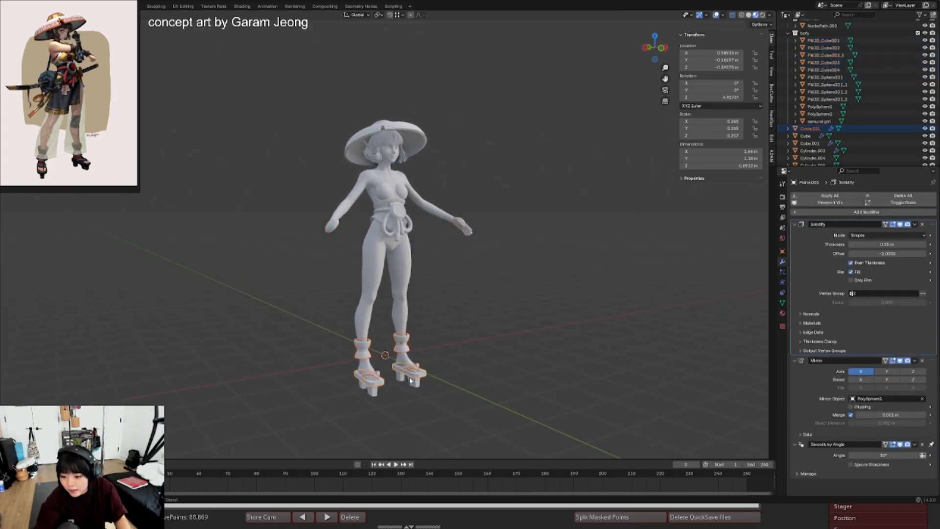
scroll(416, 372, "up", 4)
scroll(387, 290, "up", 5)
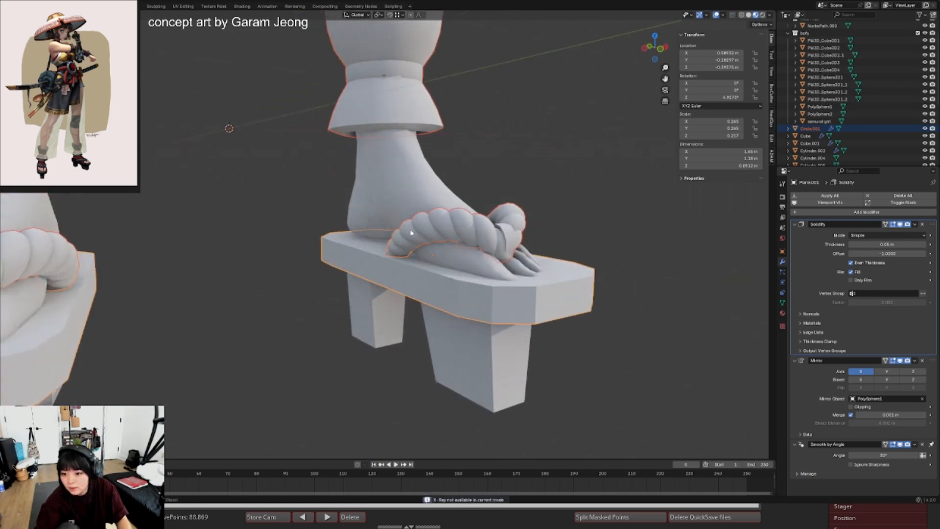
key("z")
left_click(540, 216)
scroll(540, 216, "down", 3)
key("alt+z")
middle_click_drag(540, 215, 441, 220)
left_click(493, 220)
key("alt+z")
key("alt+z")
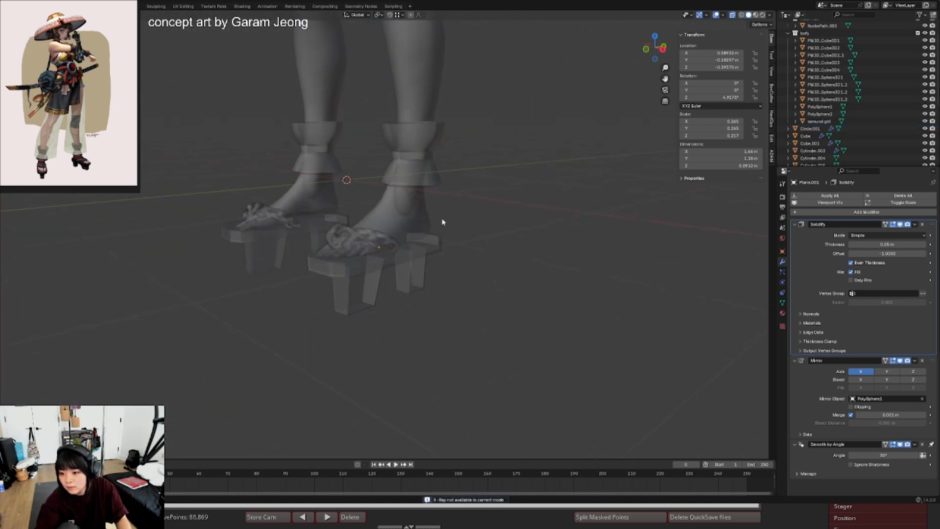
- Select the rope strap together with the ankle cuffs and examine the strap's mesh around the foot up close
scroll(417, 225, "up", 2)
left_click(373, 236)
key("alt+z")
scroll(373, 236, "down", 4)
middle_click_drag(373, 236, 396, 216)
left_click(395, 216, "shift")
scroll(398, 231, "up", 6)
middle_click_drag(439, 299, 462, 321)
scroll(441, 250, "up", 5)
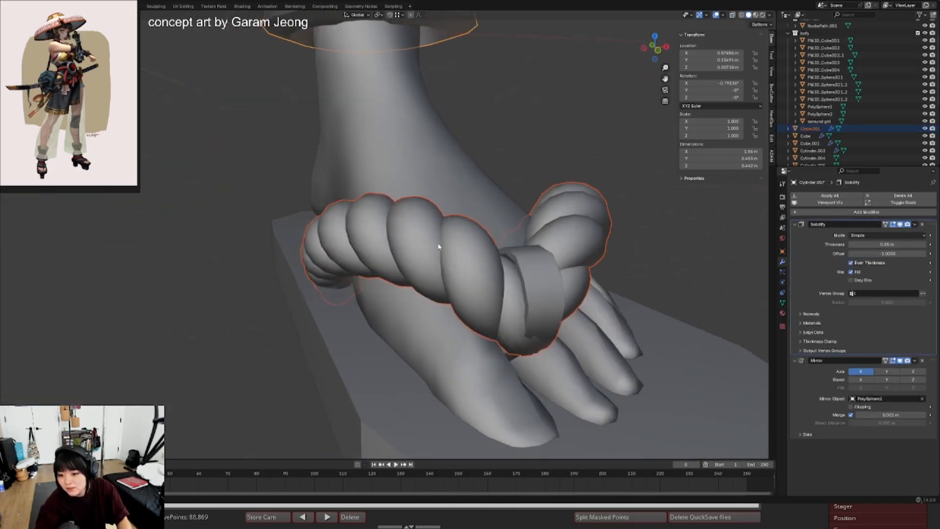
middle_click_drag(438, 245, 420, 238)
key("Tab")
key("Tab")
scroll(482, 246, "down", 2)
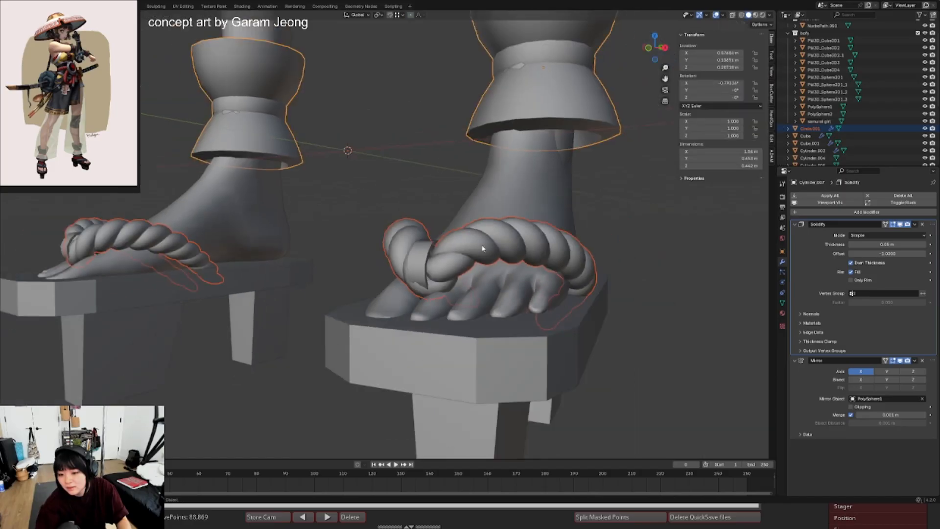
- Duplicate the rope strap in place and convert the copy to a mesh, then check its geometry
left_click(502, 251)
scroll(502, 251, "down", 1)
scroll(501, 250, "down", 2)
right_click(502, 251)
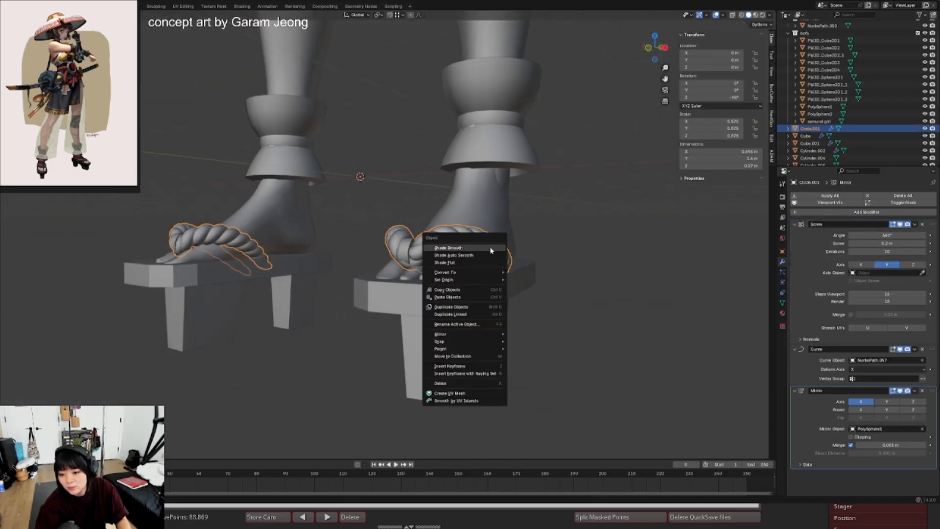
right_click(460, 252)
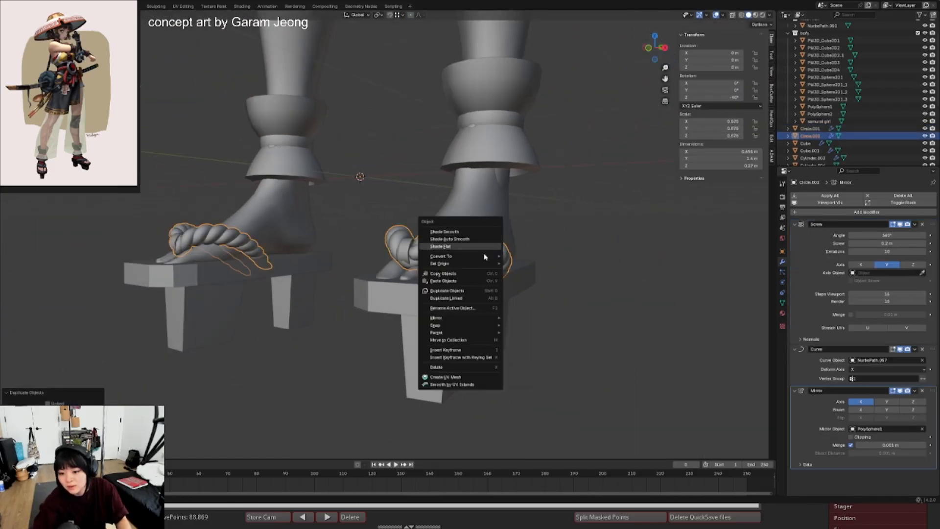
mouse_move(487, 254)
left_click(521, 259)
key("Tab")
scroll(484, 256, "up", 3)
middle_click_drag(521, 260, 402, 249)
scroll(423, 255, "down", 3)
scroll(402, 249, "down", 4)
key("Tab")
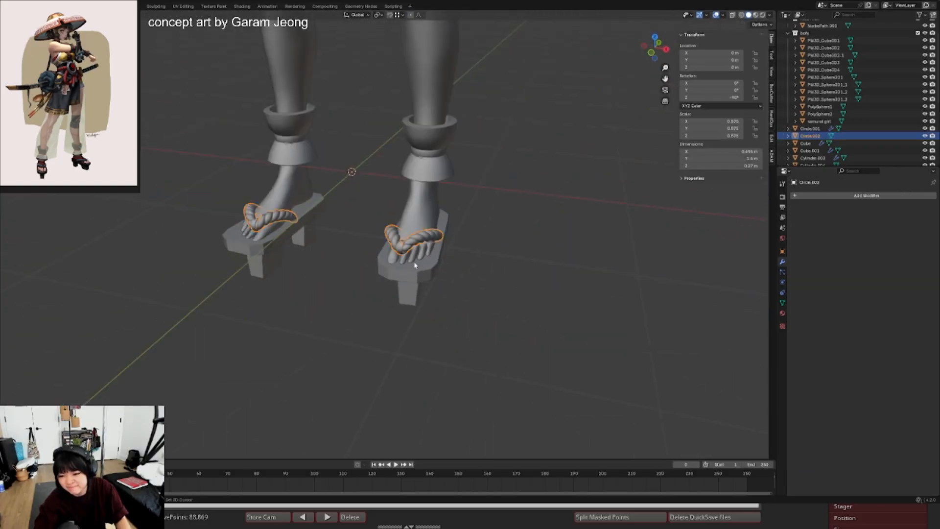
- Move the copied rope strap together with the sandal platforms, teeth and ankle cuffs 10 m down along Z, and export them
left_click(407, 269, "shift")
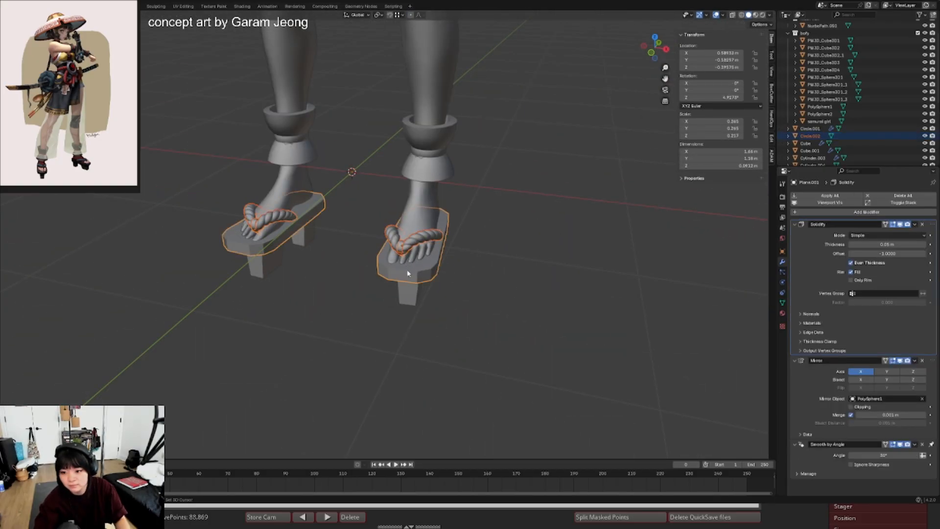
middle_click_drag(407, 269, 490, 282)
left_click(466, 286, "shift")
left_click(466, 186, "shift")
scroll(466, 186, "down", 2)
middle_click_drag(465, 187, 440, 208)
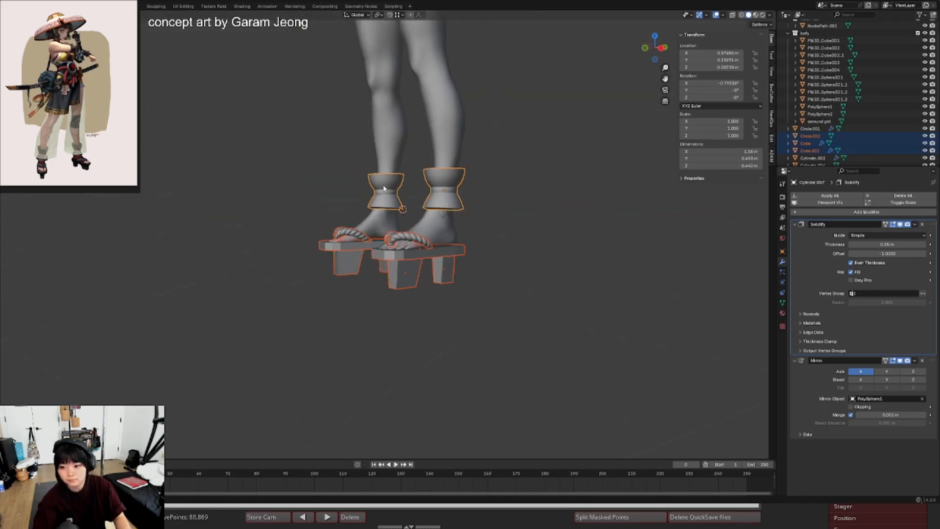
key("KP_1")
middle_click_drag(396, 164, 393, 270, "shift")
scroll(328, 149, "down", 5)
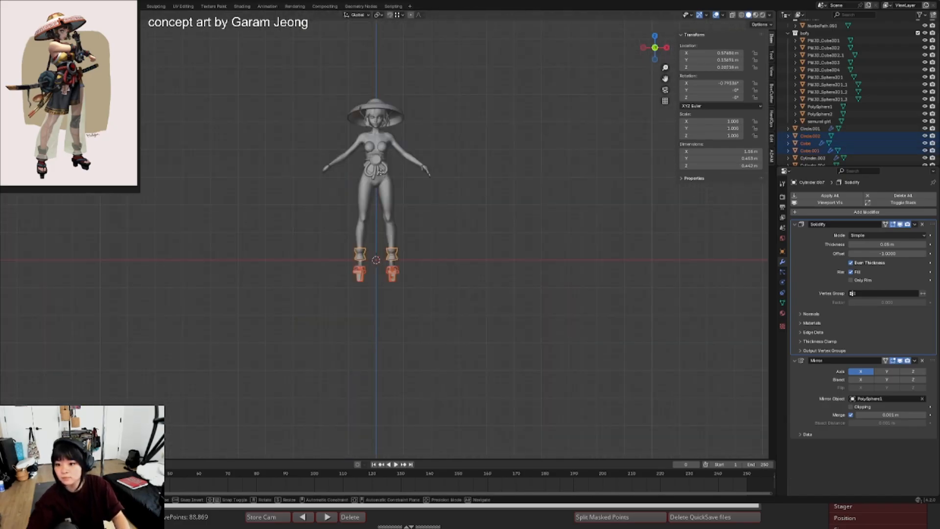
key("g")
key("z")
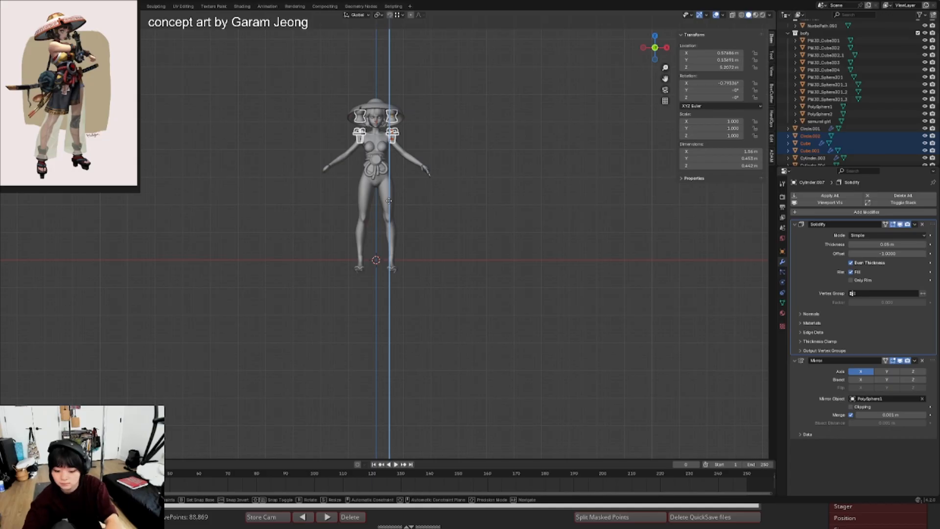
type("-10")
key("Return")
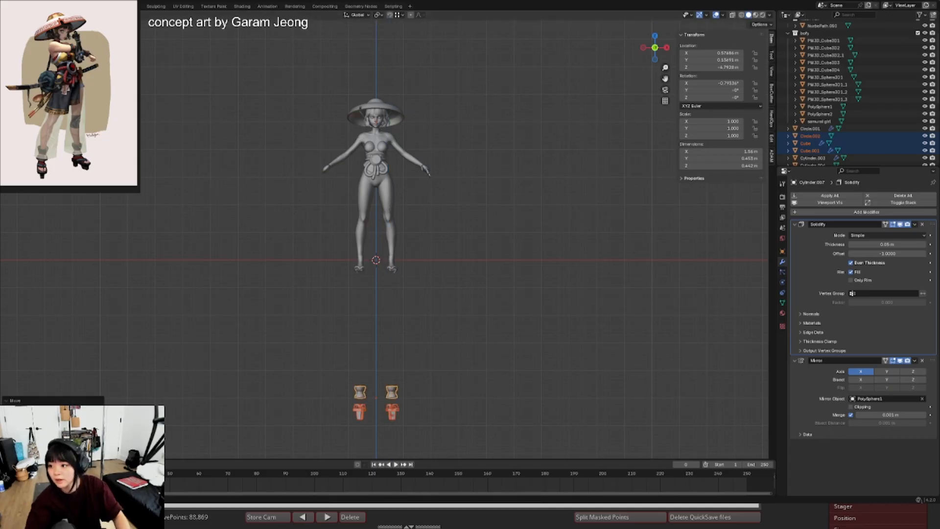
mouse_move(49, 115)
left_click(117, 182)
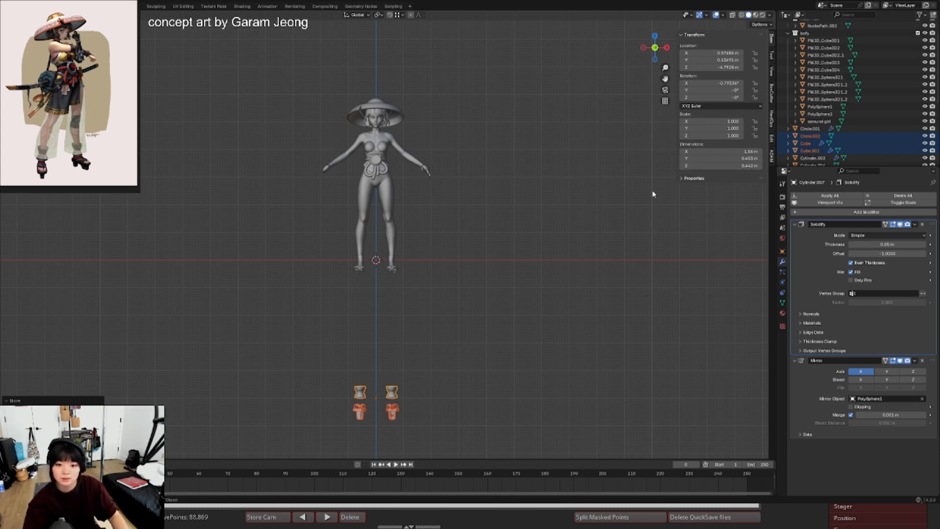
- Undo the downward move, the added selections and the rope strap's duplication and conversion
scroll(398, 254, "up", 2)
middle_click_drag(398, 254, 399, 267)
scroll(399, 268, "up", 1)
key("ctrl+z")
key("ctrl+z")
key("ctrl+z")
key("ctrl+z")
key("ctrl+z")
key("ctrl+z")
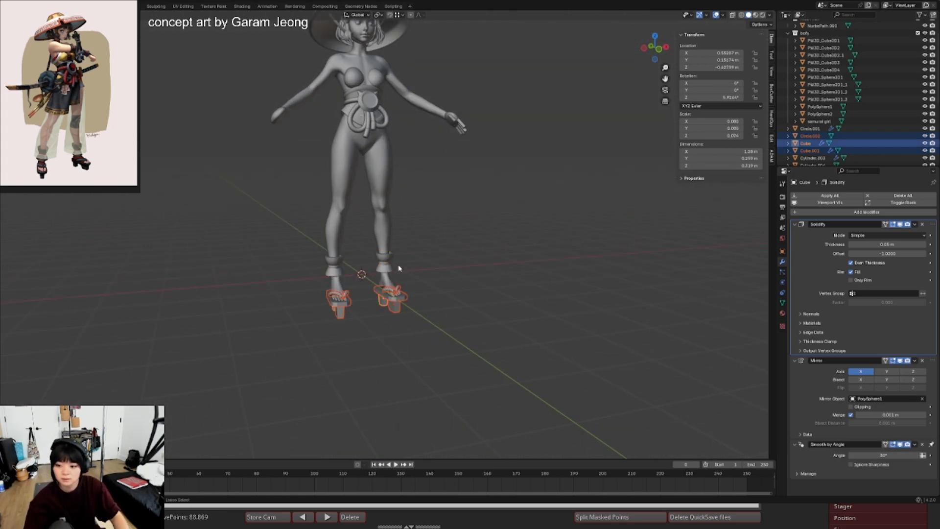
key("ctrl+z")
key("ctrl+z")
key("ctrl+z")
key("ctrl+z")
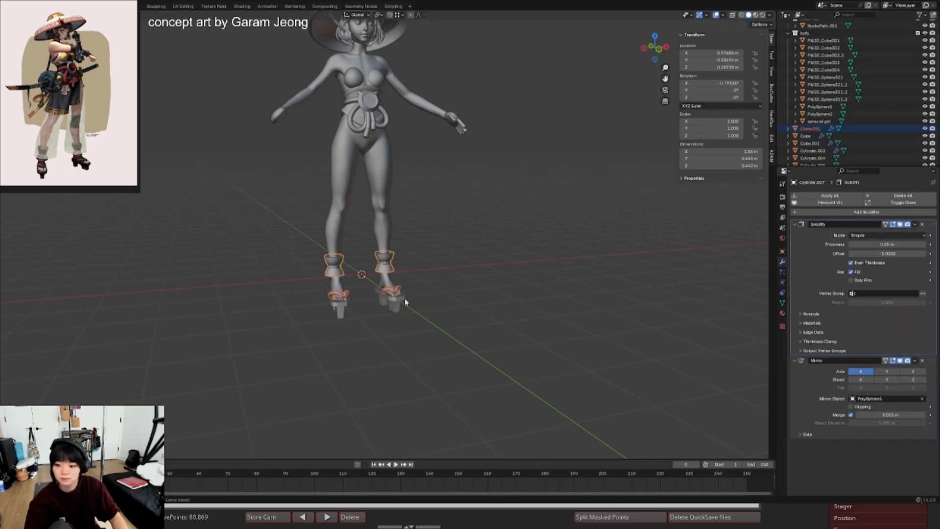
- Save the samurai girl file and check the original rope strap in edit mode
scroll(406, 302, "up", 3)
left_click(400, 337)
key("ctrl+s")
left_click(403, 326)
key("Tab")
key("Tab")
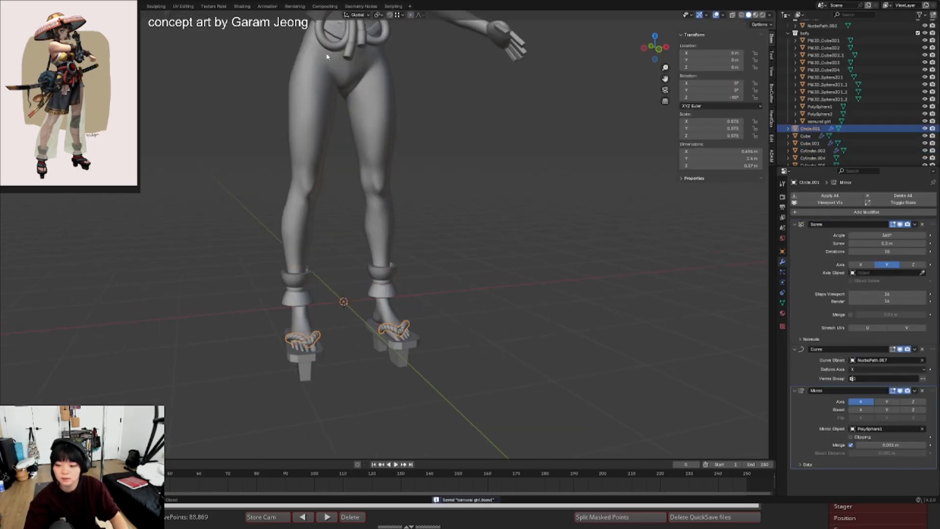
- Hide the viewport overlays and review the whole figure in material preview and solid shading
scroll(416, 124, "down", 4)
middle_click_drag(387, 105, 390, 171, "shift")
middle_click_drag(390, 172, 394, 162)
key("shift+alt+z")
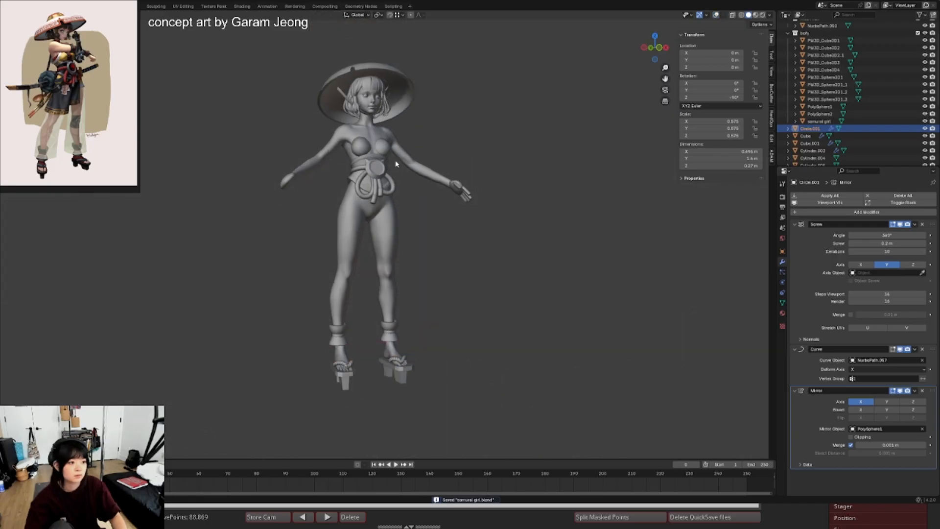
key("z")
middle_click_drag(393, 196, 378, 194)
mouse_move(379, 194)
middle_mouse_down("shift")
mouse_move(382, 206)
mouse_move(404, 205)
middle_mouse_up("shift")
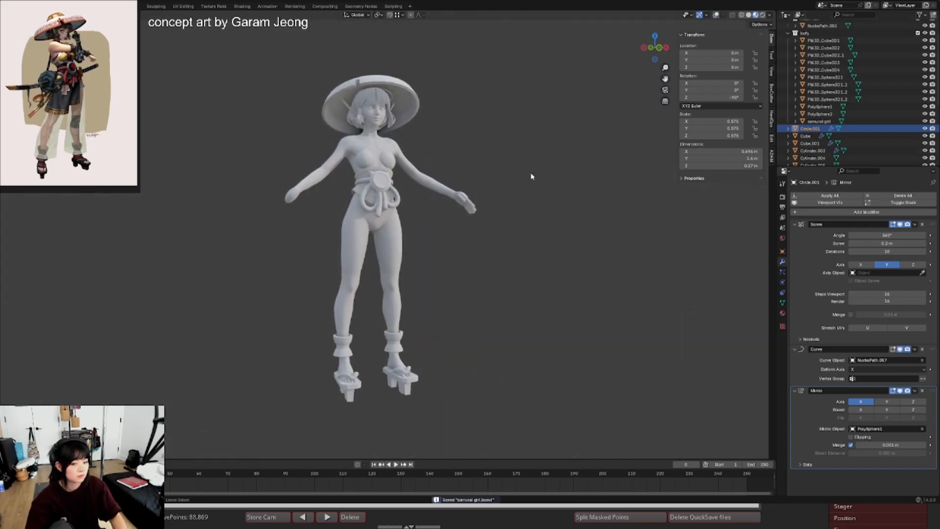
key("Tab")
key("Tab")
key("z")
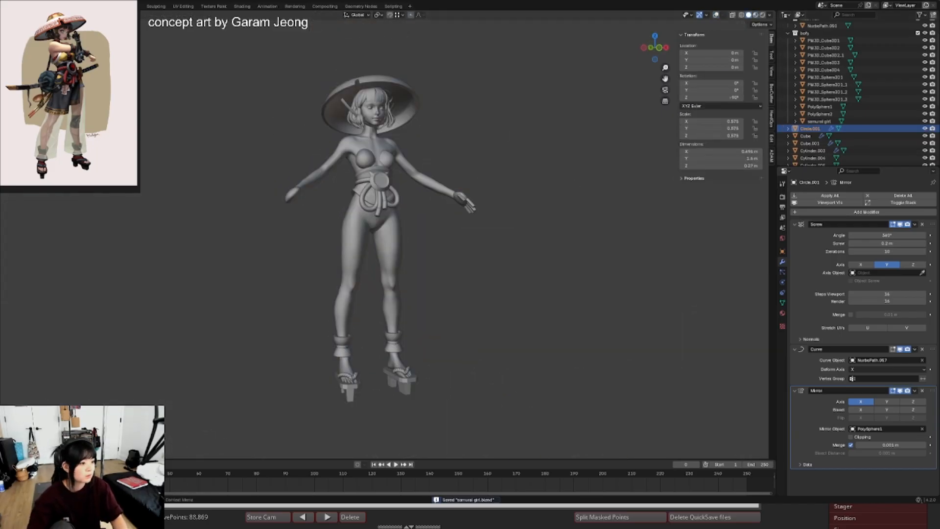
- Switch to ZBrush, bring the full figure into view and import the exported sandal and ankle pieces
key("alt+Tab")
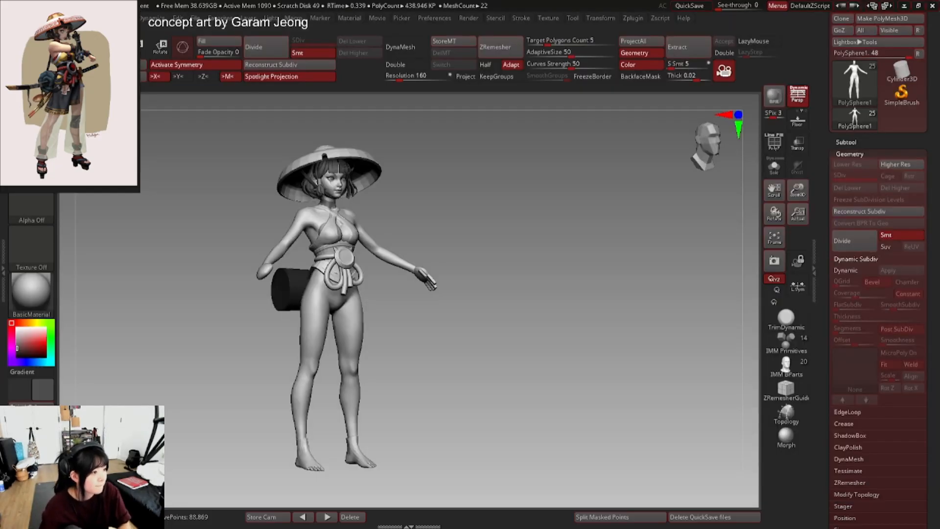
left_click_drag(470, 274, 421, 272)
mouse_move(421, 271)
left_mouse_down("alt")
mouse_move(418, 235)
mouse_move(436, 247)
mouse_move(411, 265)
left_mouse_up("alt")
left_click_drag(411, 265, 399, 252)
scroll(861, 98, "up", 2)
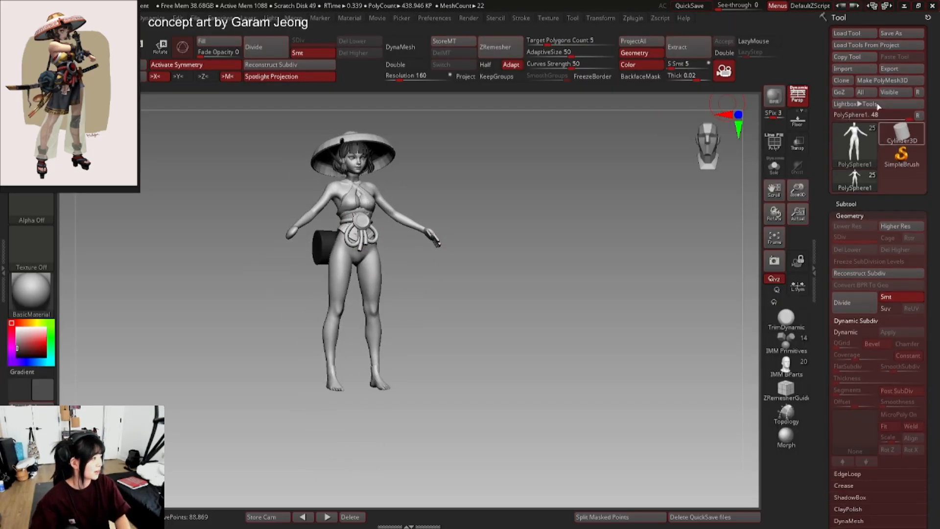
left_click(860, 70)
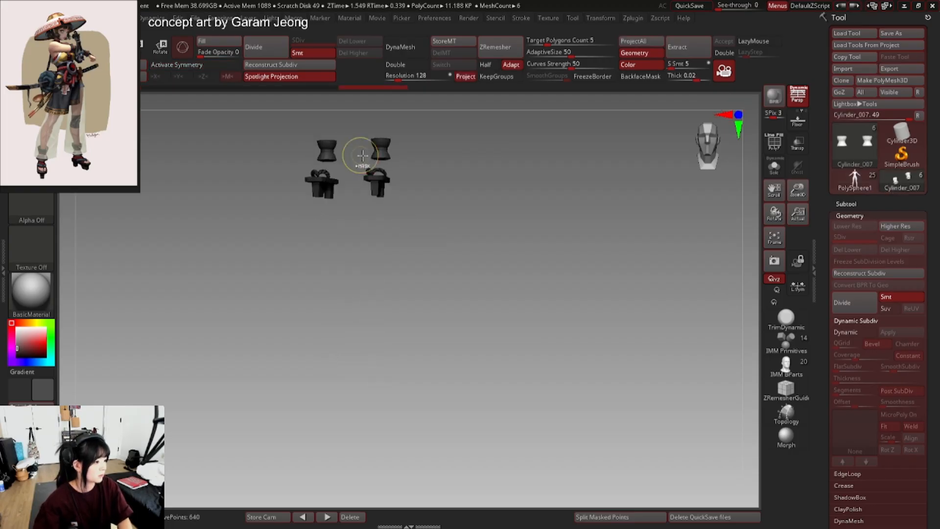
- Bring the imported sandal and ankle pieces into view and set the active colour to white
left_click_drag(361, 155, 444, 296, "alt")
key("shift+f")
key("shift+f")
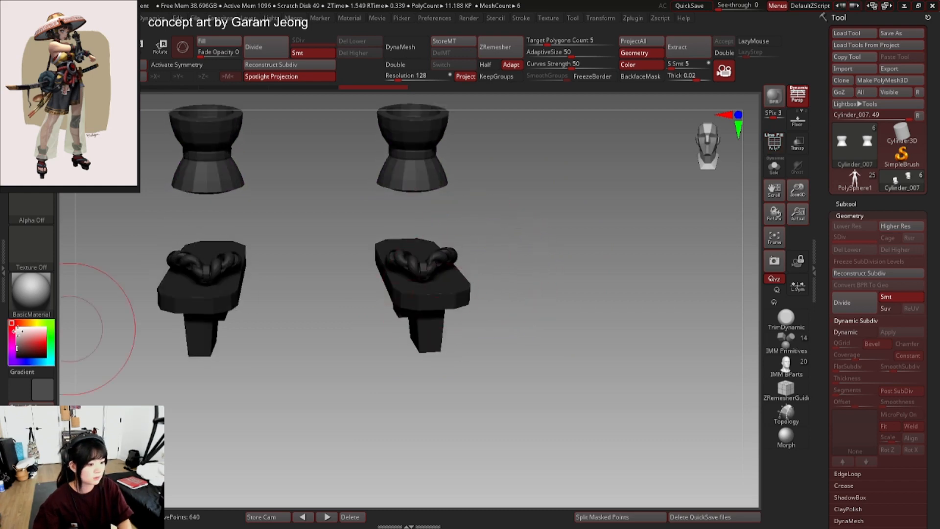
left_click(16, 329)
right_click(443, 309)
mouse_move(443, 290)
right_mouse_down("ctrl")
mouse_move(456, 258)
mouse_move(485, 267)
right_mouse_up("ctrl")
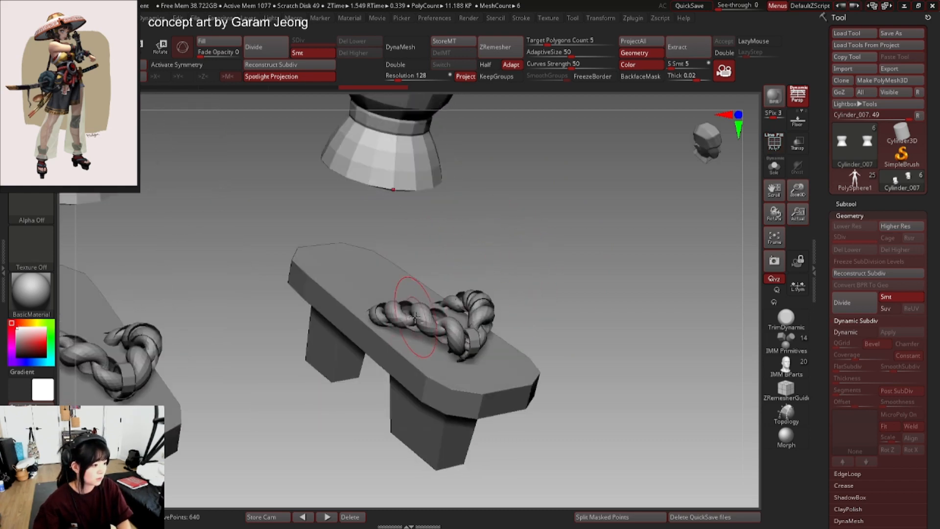
- Make the rope straps the active subtool and turn on double-sided display for them
left_click(435, 317, "alt")
mouse_move(435, 318)
right_mouse_down("ctrl")
mouse_move(437, 342)
mouse_move(502, 265)
right_mouse_up("ctrl")
right_click(504, 293)
left_click_drag(508, 293, 501, 295)
right_click_drag(501, 294, 499, 165)
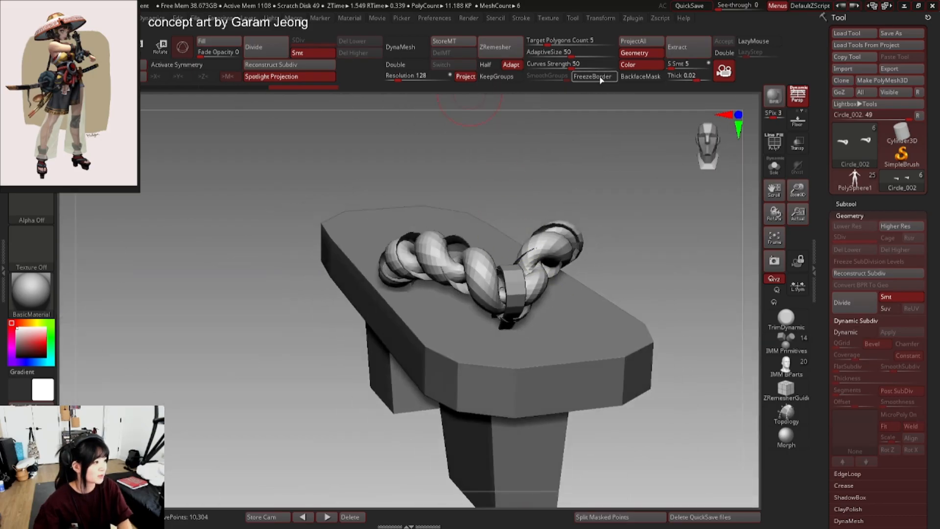
left_click(641, 80)
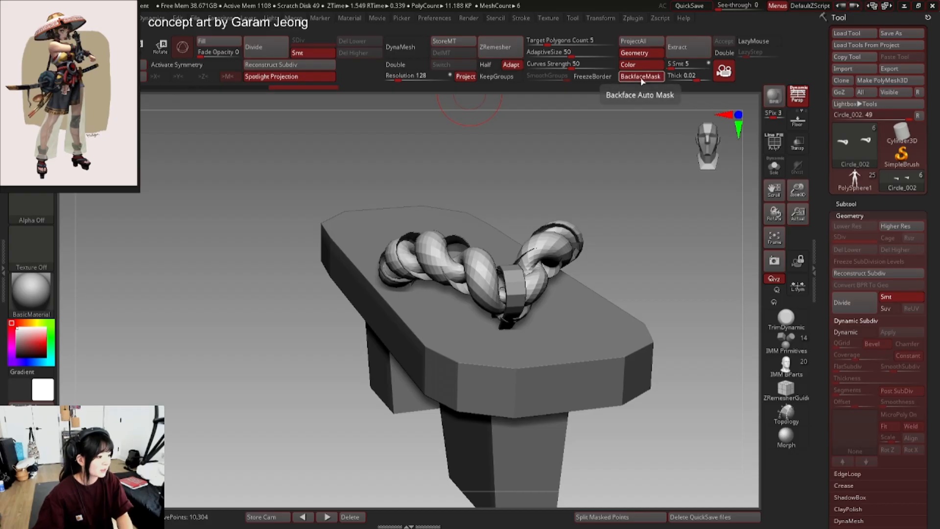
left_click(641, 80)
key("1")
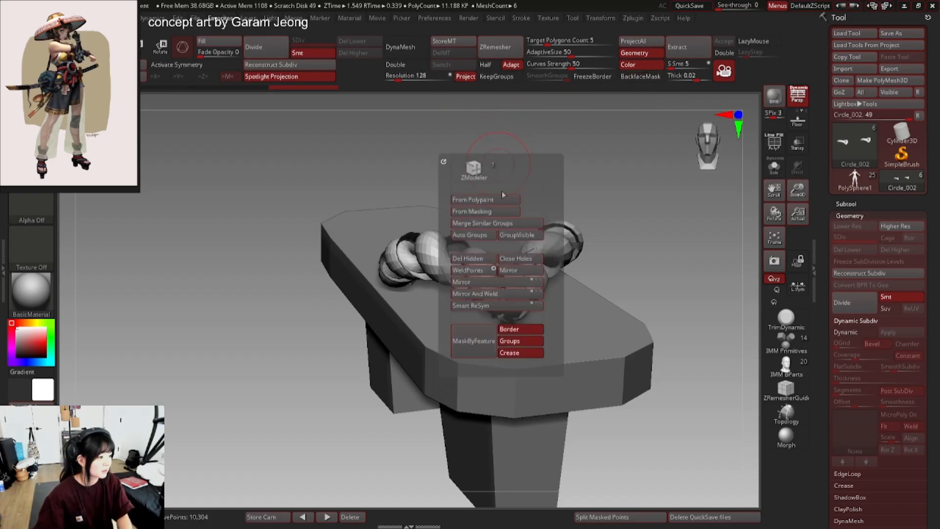
left_click(415, 67)
right_click_drag(533, 245, 563, 243, "ctrl")
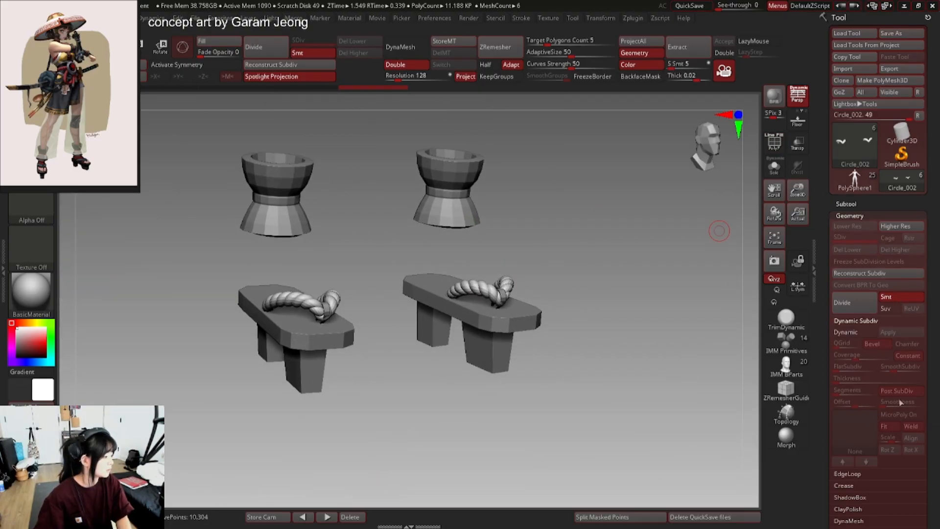
- Merge the visible sandal and ankle subtools into one tool and append it to the body's PolySphere1 tool
left_click(864, 204)
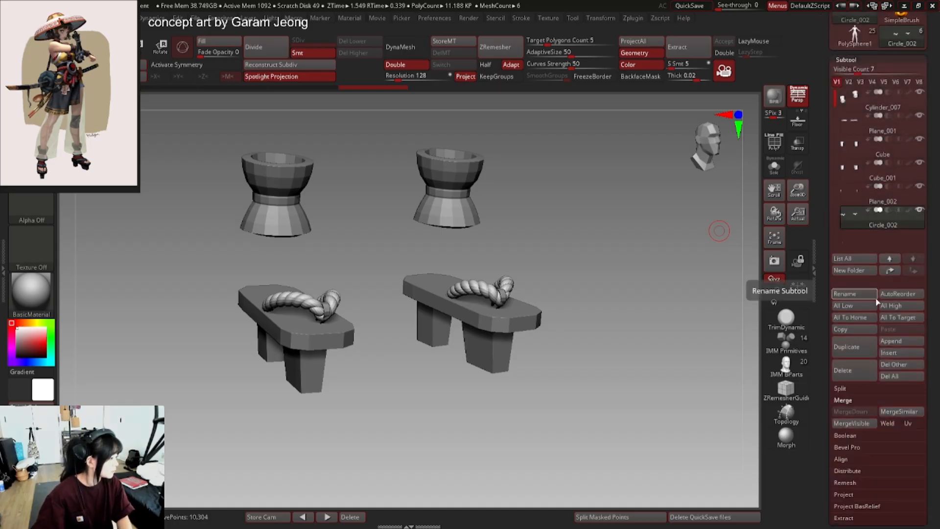
left_click(866, 424)
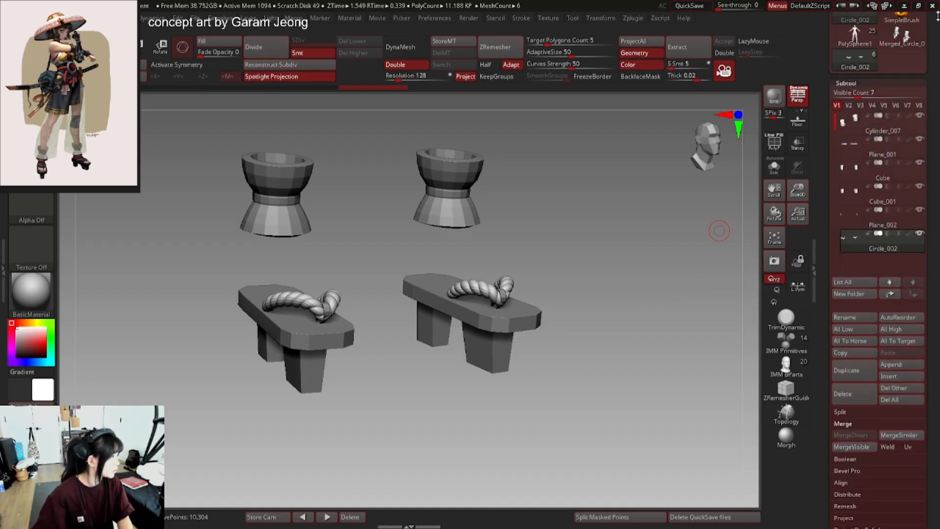
left_click(854, 34)
right_click_drag(624, 342, 610, 150, "alt")
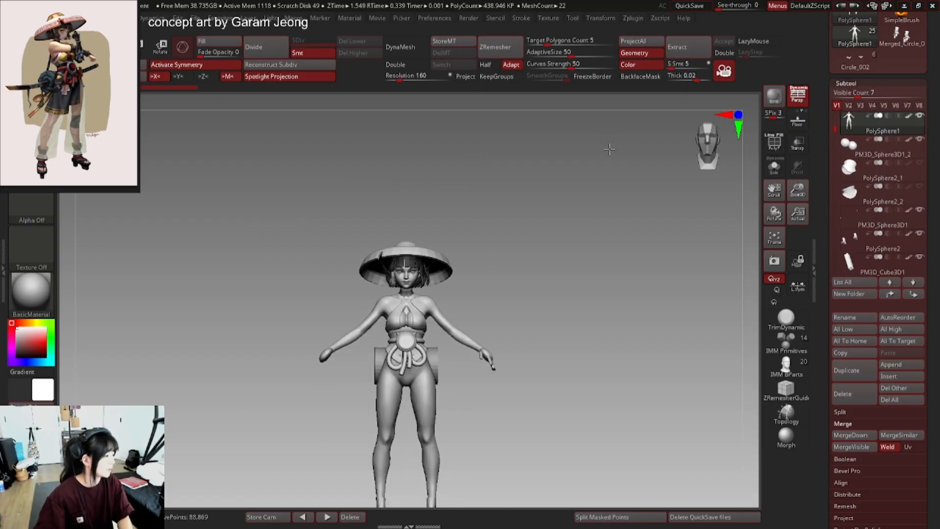
right_click_drag(568, 244, 527, 164, "ctrl")
right_click_drag(526, 164, 587, 171)
left_click(914, 369)
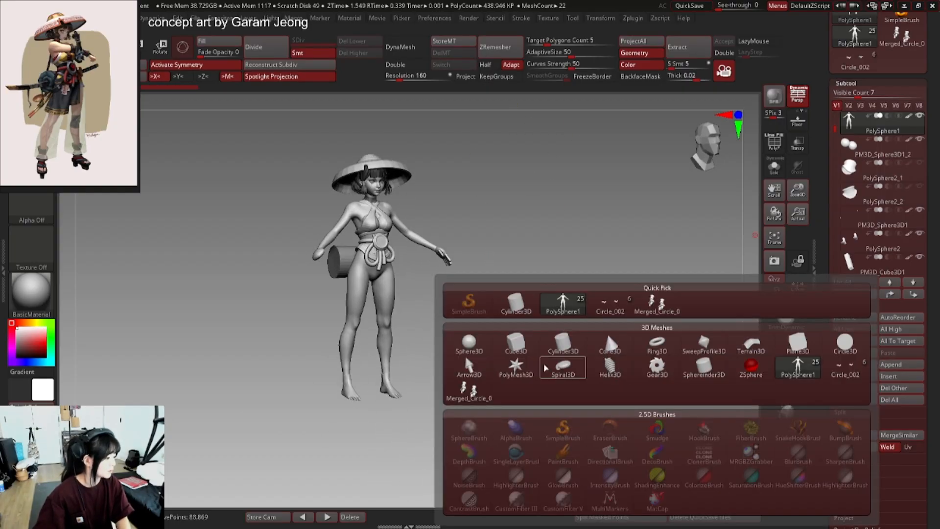
- Make the appended sandal and ankle subtool Merged_Circle_003 active and bring the whole figure into view
key("f")
right_click_drag(485, 294, 377, 309, "shift")
right_click_drag(503, 212, 436, 268, "alt")
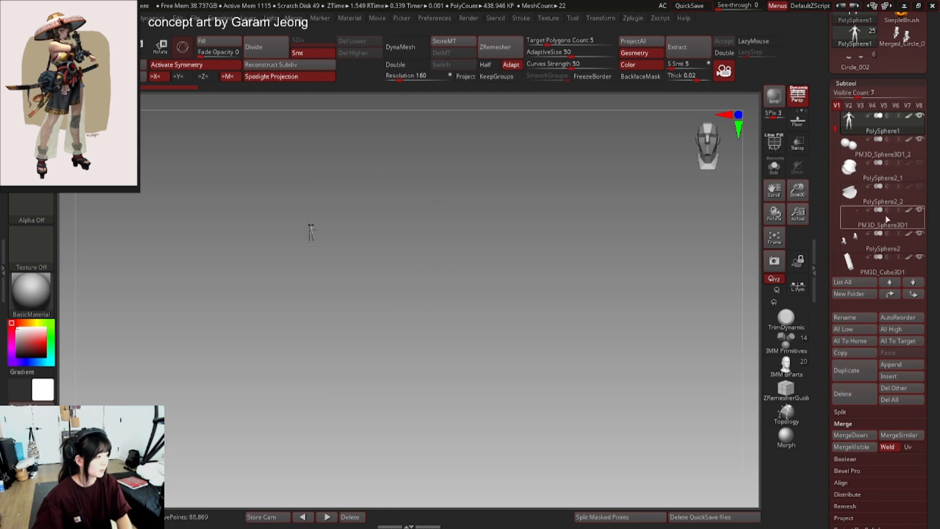
left_click_drag(835, 245, 834, 265)
left_click(855, 155)
key("w")
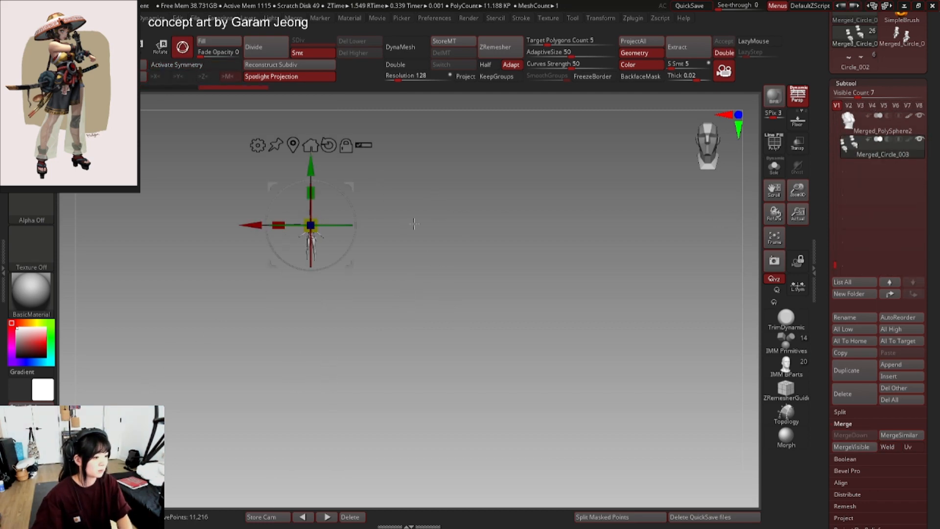
key("q")
left_click_drag(354, 357, 373, 355)
mouse_move(373, 354)
left_mouse_down("alt")
mouse_move(374, 335)
mouse_move(394, 345)
left_mouse_up("alt")
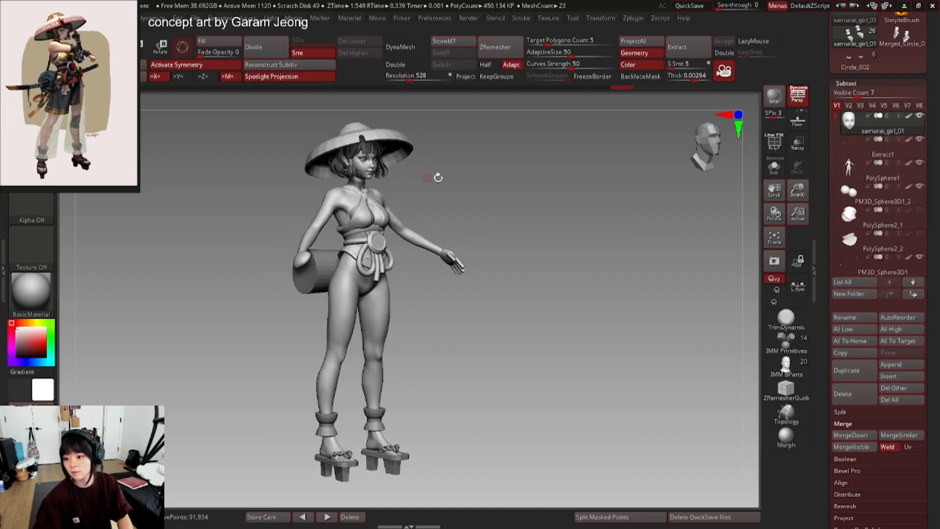
- Make the PolySphere1 body the active subtool, set the paint colour to black and adjust the brush at the hips
left_click_drag(504, 170, 460, 338, "alt")
left_click_drag(460, 338, 460, 315, "alt")
left_click(388, 318, "alt")
right_click_drag(388, 318, 431, 308, "ctrl")
key("space")
left_click_drag(431, 306, 435, 306)
key("l")
key("space")
left_click_drag(20, 342, 17, 354)
key("space")
left_click_drag(396, 296, 392, 296)
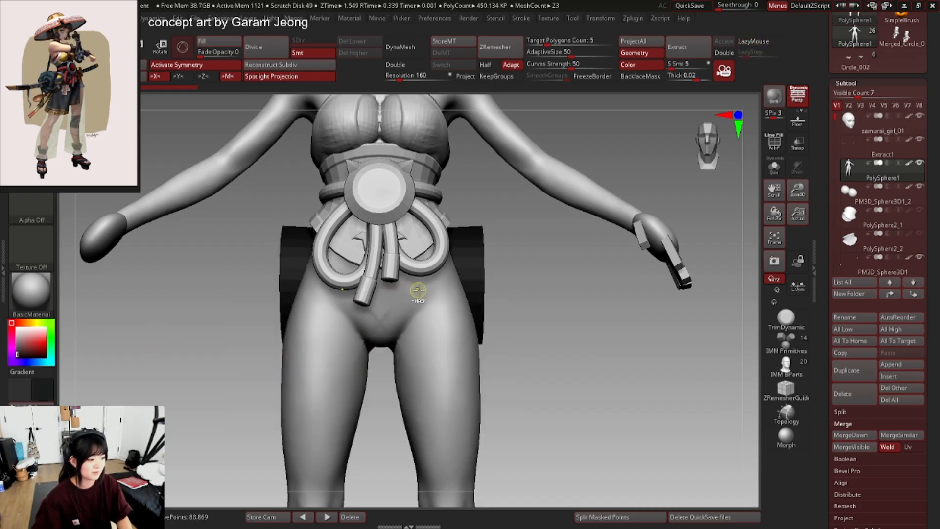
- Paint black briefs across the body's hips and crotch with symmetric strokes, redoing the first stroke
key("space")
left_click_drag(446, 274, 392, 339)
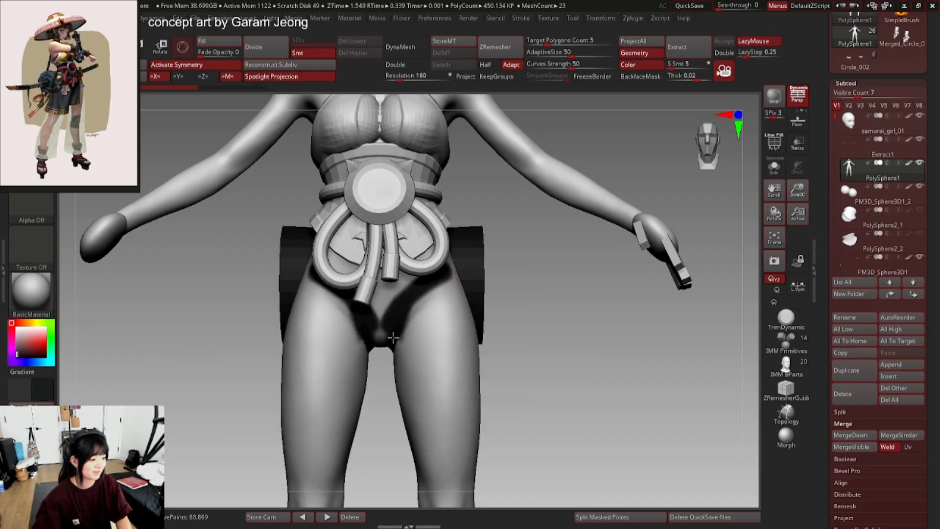
key("space")
key("ctrl+z")
left_click_drag(442, 280, 382, 341)
mouse_move(387, 302)
left_mouse_down()
mouse_move(445, 280)
mouse_move(412, 289)
left_mouse_up()
right_click_drag(411, 290, 376, 293)
mouse_move(376, 293)
left_mouse_down()
mouse_move(477, 265)
mouse_move(386, 286)
left_mouse_up()
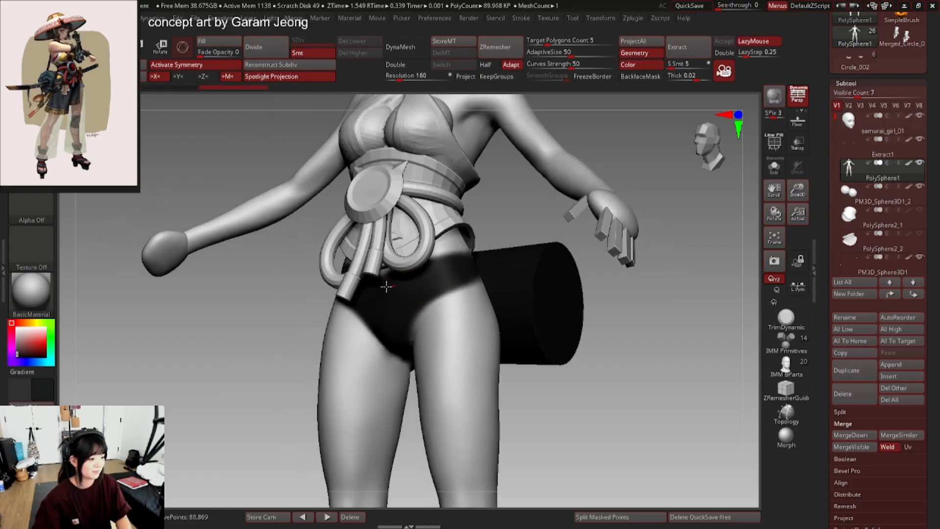
mouse_move(401, 304)
right_mouse_down()
mouse_move(372, 308)
mouse_move(405, 315)
mouse_move(489, 292)
mouse_move(454, 277)
mouse_move(338, 275)
mouse_move(337, 338)
right_mouse_up()
right_click(336, 338)
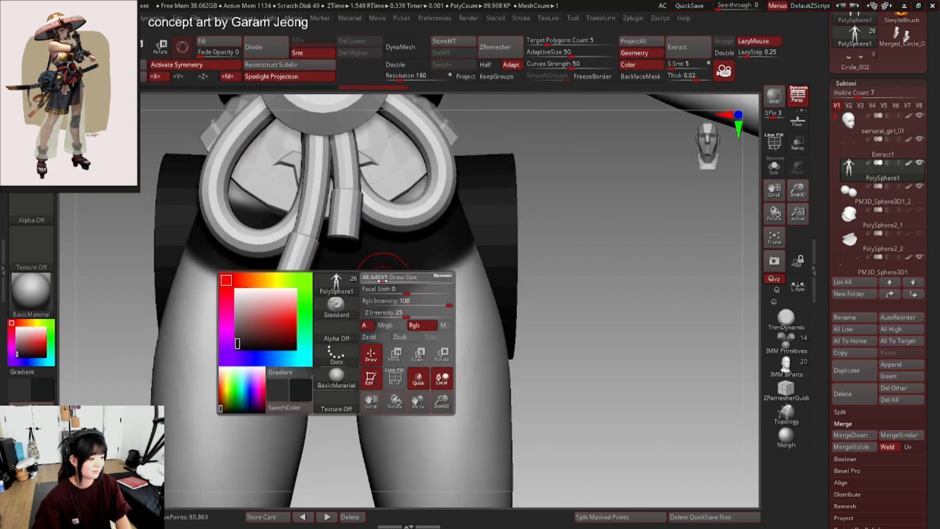
right_click(204, 337)
key("f")
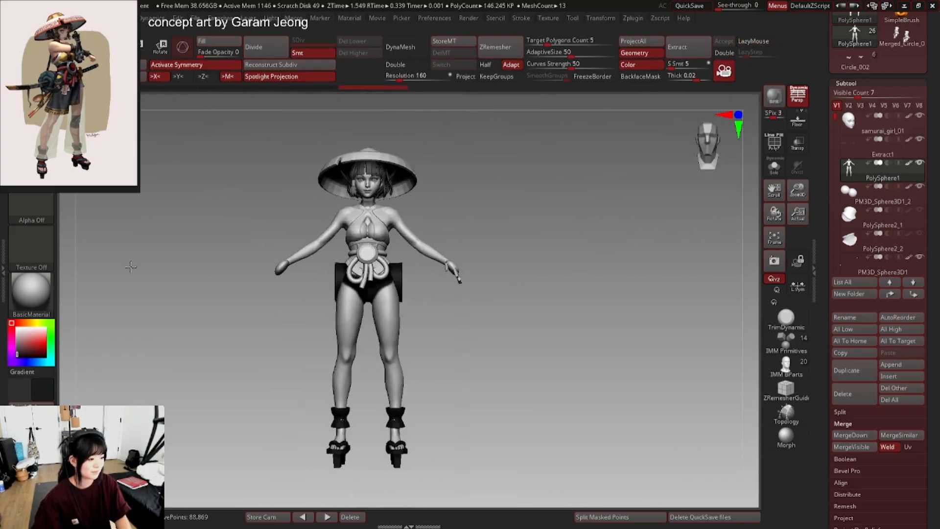
- Set the paint colour to white and clear the black briefs from the body's hips
left_click_drag(18, 345, 12, 323)
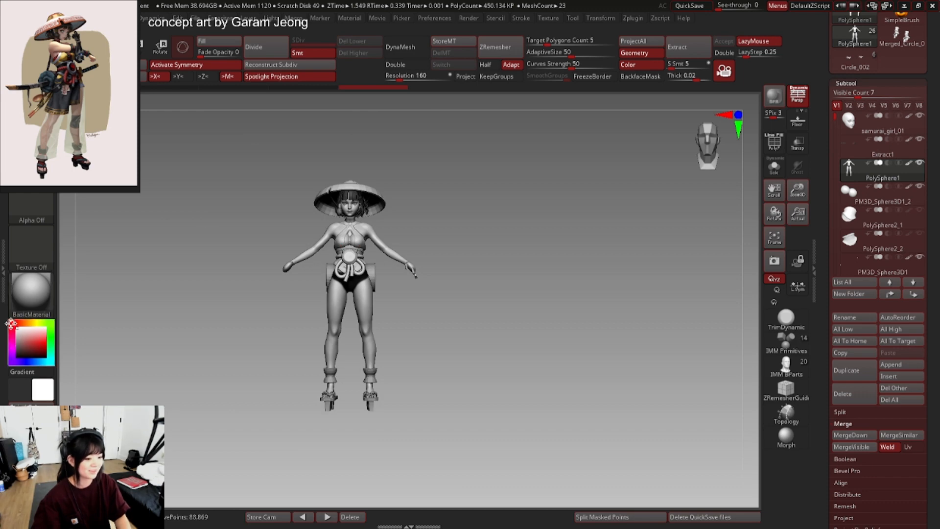
right_click_drag(435, 250, 439, 275, "ctrl")
right_click_drag(387, 280, 417, 287)
right_click_drag(417, 288, 379, 284, "ctrl")
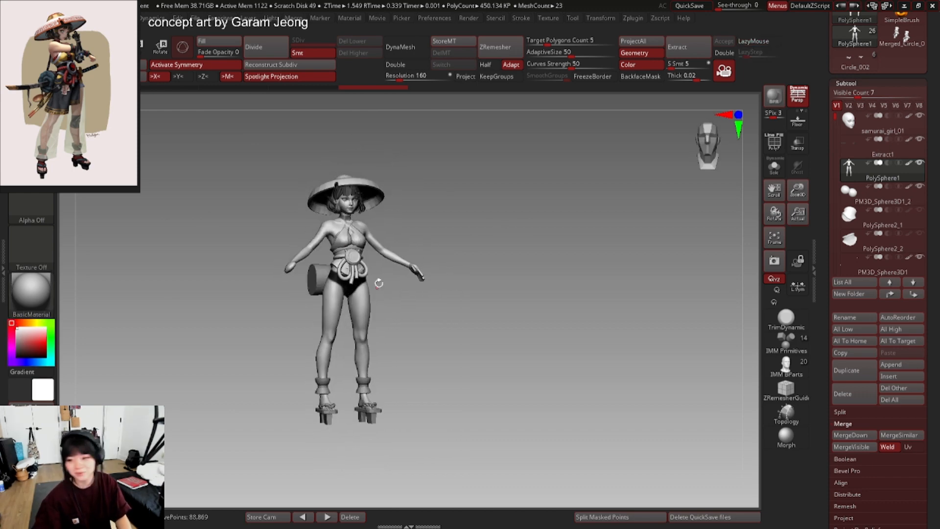
right_click_drag(421, 234, 444, 250, "ctrl")
left_click_drag(499, 236, 506, 240, "ctrl")
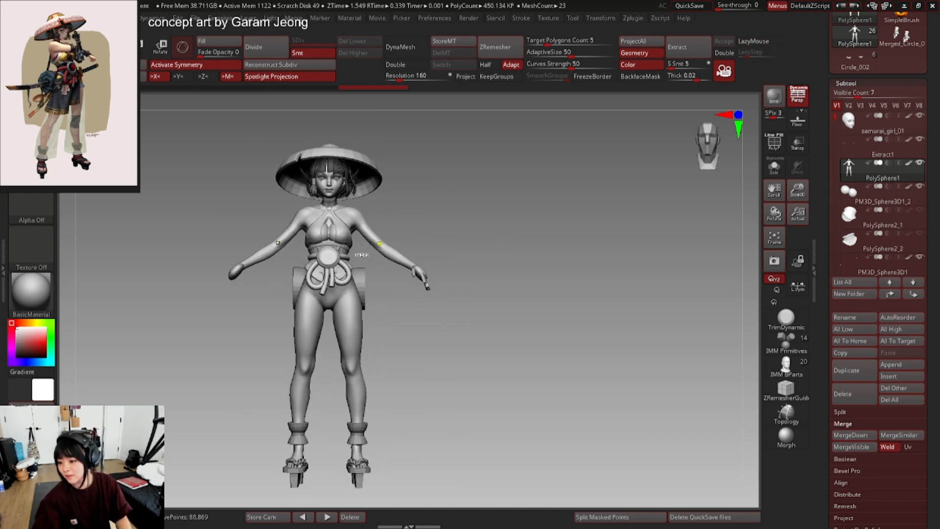
right_click_drag(470, 265, 443, 245, "ctrl")
right_click_drag(443, 245, 410, 249)
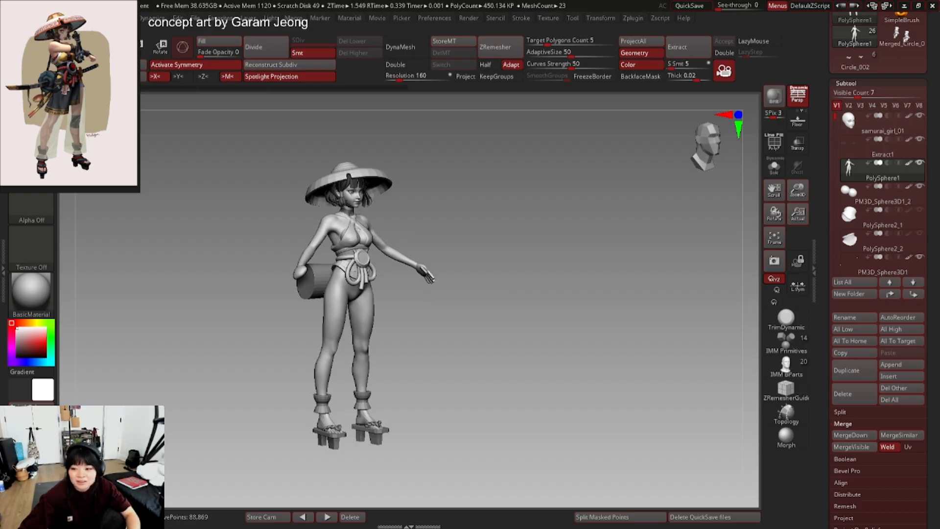
- Make the sandal and ankle subtool active at the feet and turn on double-sided display for it
left_click_drag(514, 205, 485, 183)
left_click(361, 224, "alt")
left_click_drag(372, 403, 338, 408, "alt")
left_click_drag(424, 418, 418, 282, "alt")
left_click(440, 264, "alt")
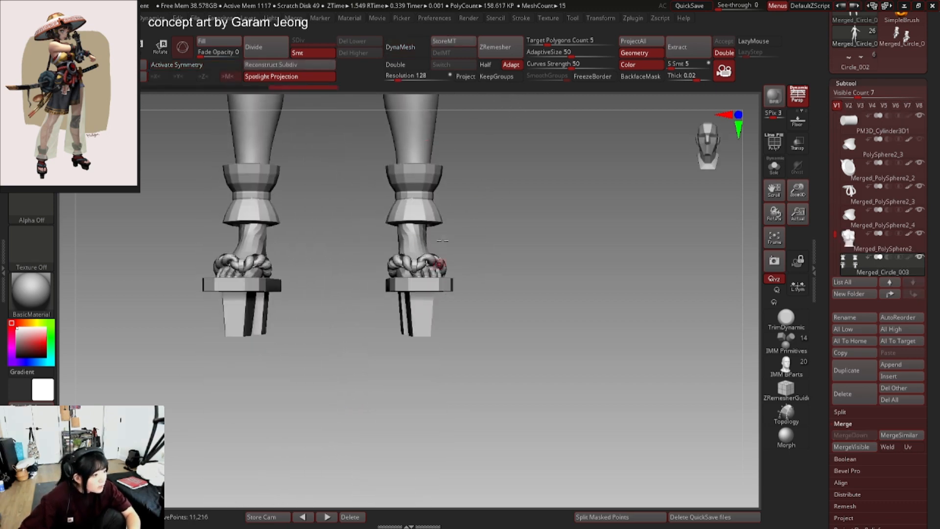
left_click(396, 64)
left_click_drag(391, 215, 364, 294, "alt")
key("f")
- Check the full figure with its new sandals and make the hat subtool Cylinder_004 active
left_click(418, 269, "alt")
left_click_drag(453, 244, 491, 188, "alt")
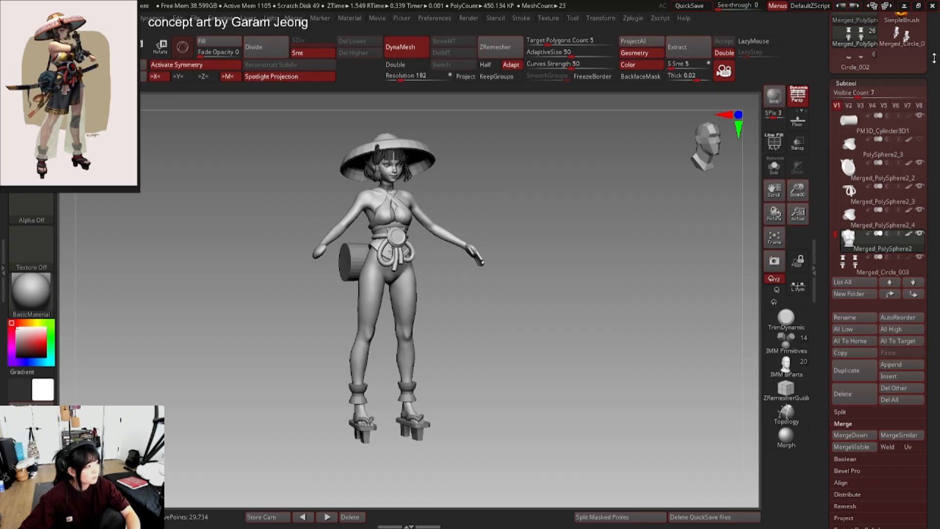
scroll(934, 58, "up", 3)
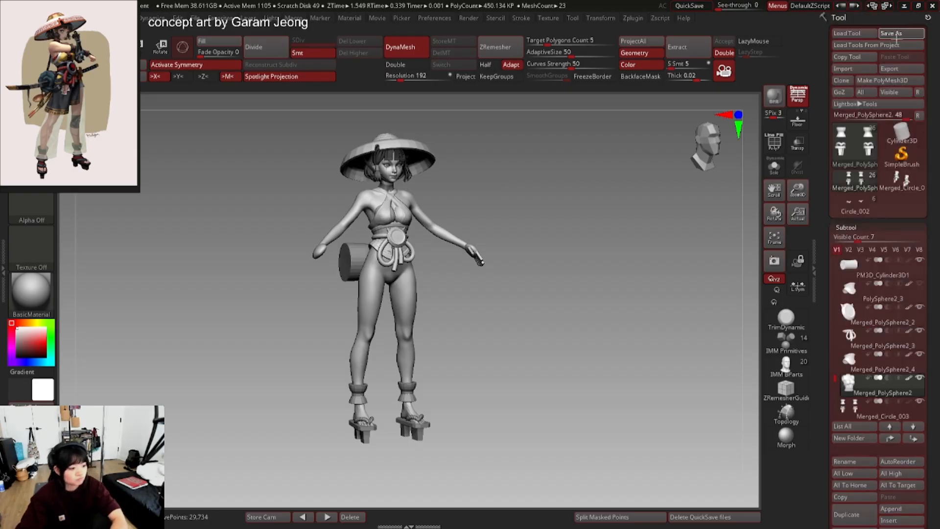
left_click_drag(422, 196, 412, 213)
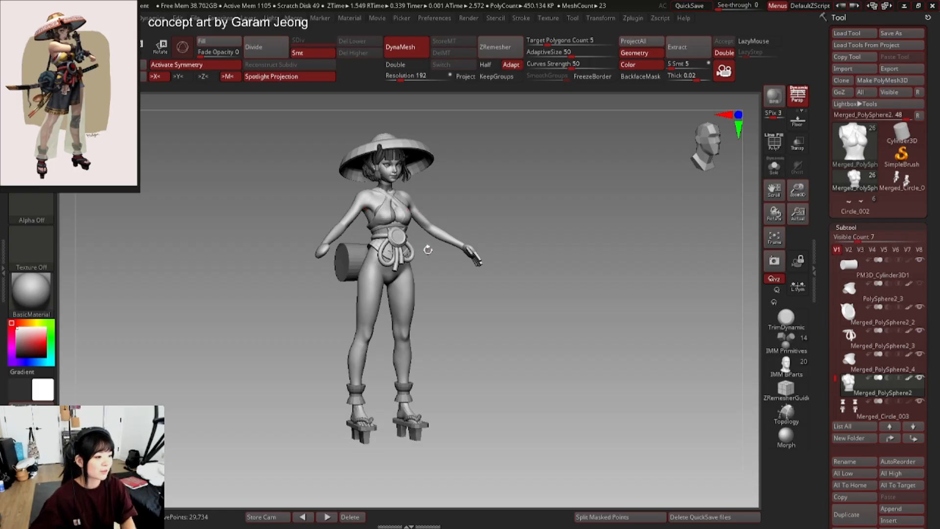
left_click(425, 158, "alt")
left_click_drag(486, 154, 534, 154, "alt")
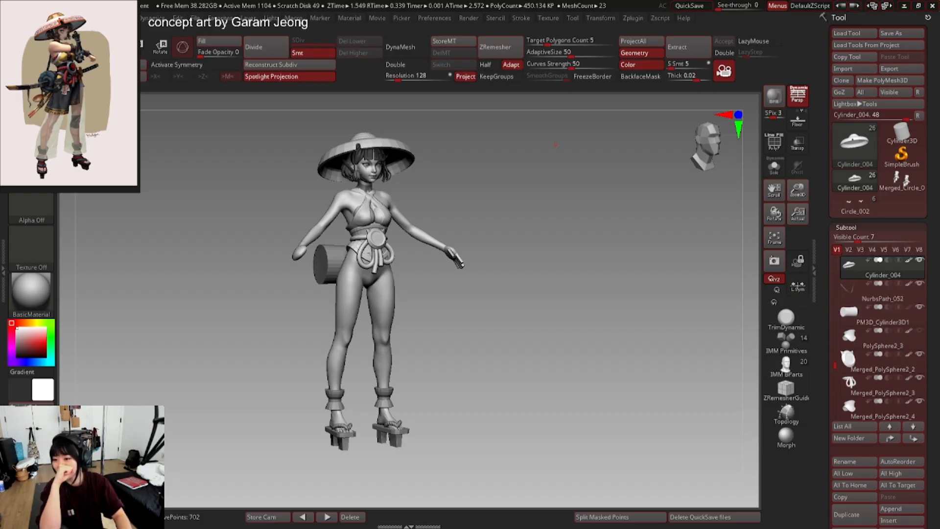
- Paste the five-head apple chart into the reference board, enlarge the reference window and place the chart above the concept art
key("ctrl+v")
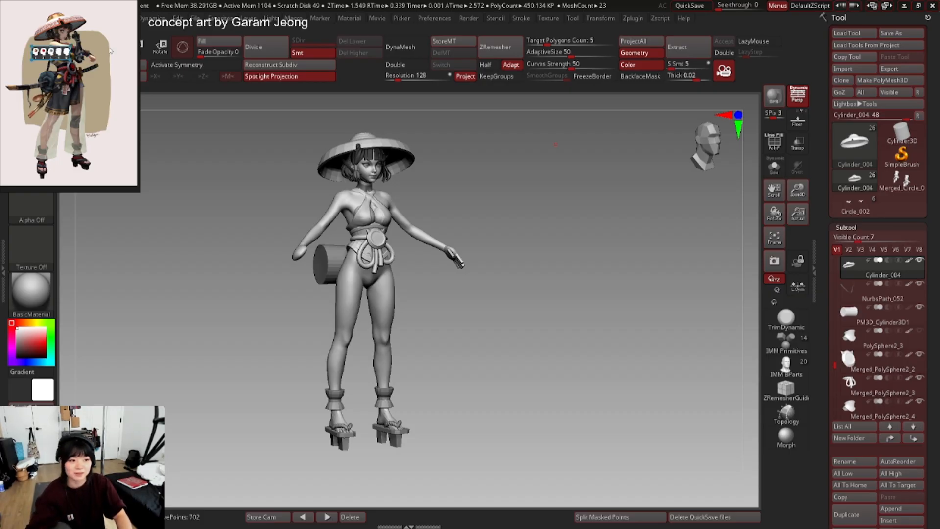
left_click_drag(139, 191, 411, 526)
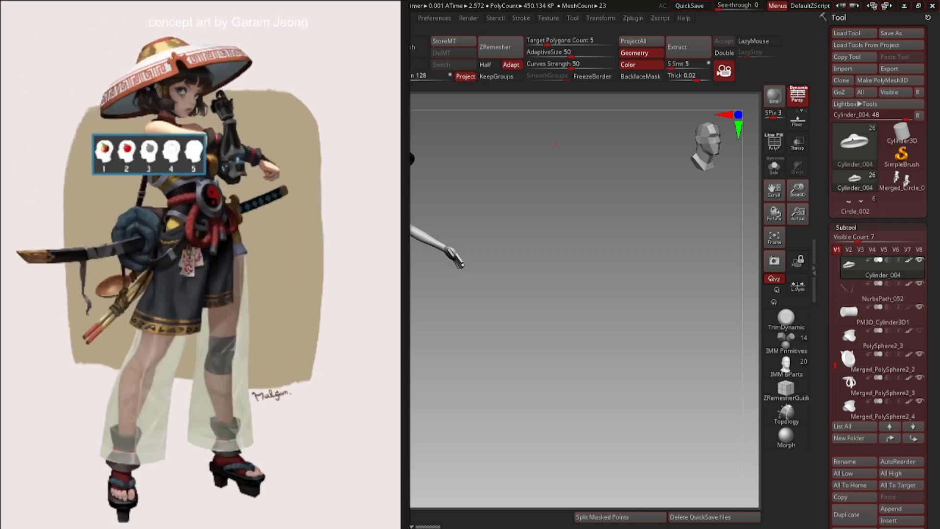
scroll(142, 318, "down", 6)
scroll(142, 245, "up", 4)
left_click_drag(151, 319, 131, 116)
scroll(123, 117, "up", 9)
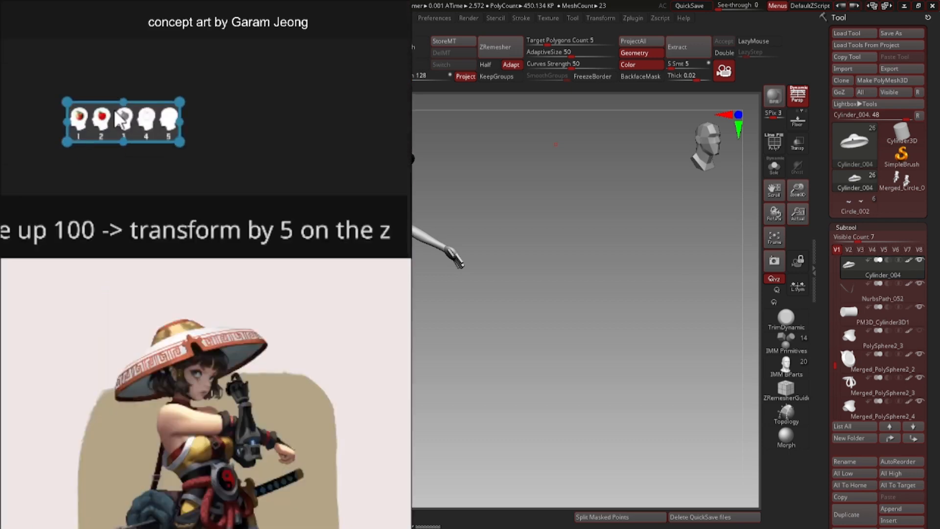
- Examine the pasted chart's heads 1 to 5 up close, including the coloured apple in head 1
scroll(122, 161, "down", 3)
middle_click_drag(162, 160, 209, 203)
scroll(211, 176, "up", 1)
scroll(211, 171, "down", 1)
left_click(240, 68)
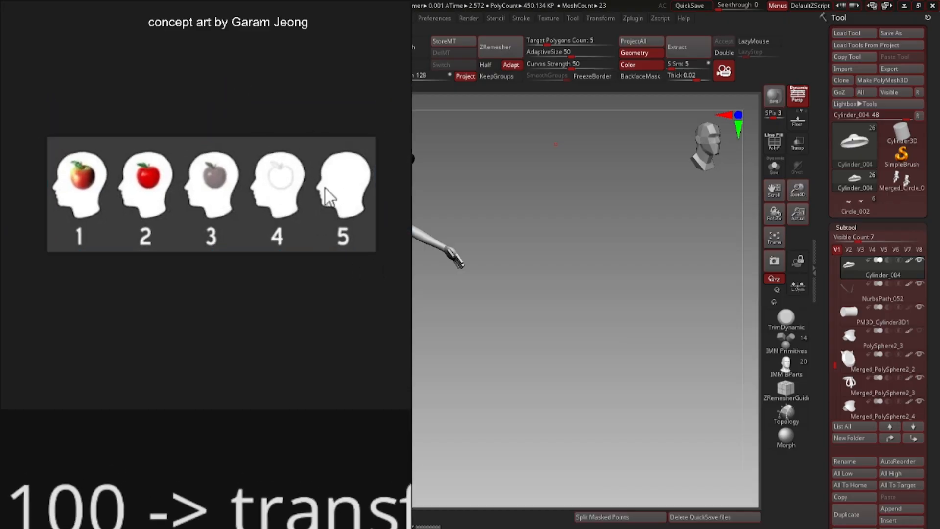
left_click(342, 198)
left_click(341, 101)
scroll(82, 179, "up", 4)
scroll(233, 174, "up", 2)
middle_click_drag(82, 179, 216, 273)
scroll(235, 176, "up", 2)
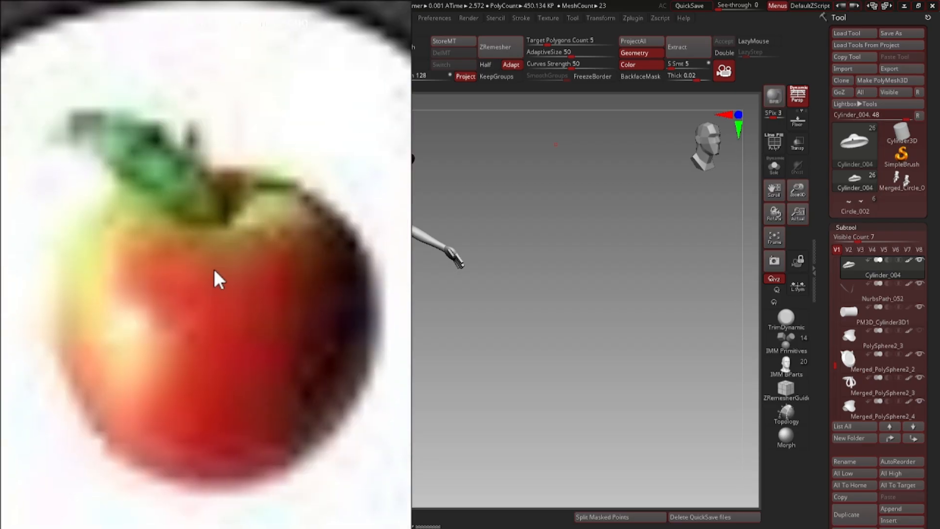
scroll(213, 272, "down", 5)
scroll(211, 260, "down", 3)
middle_click_drag(189, 218, 74, 214)
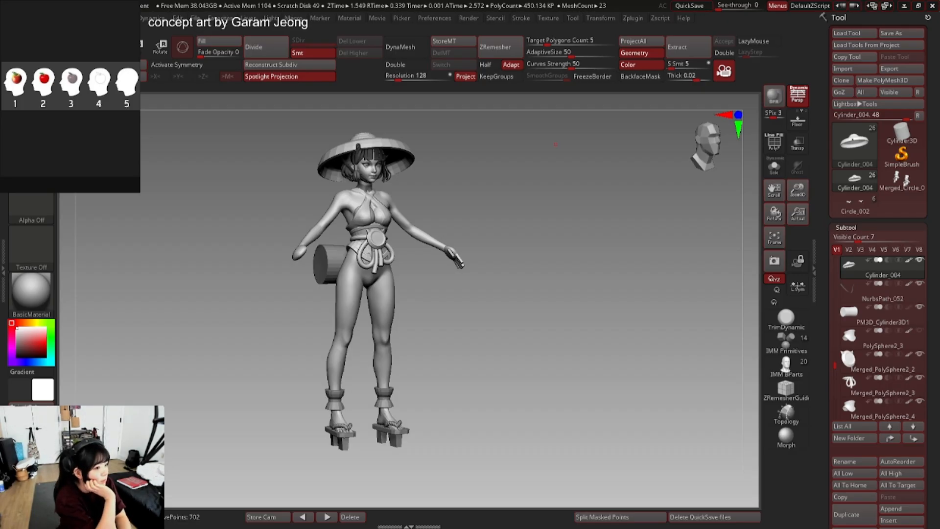
- Delete the apple chart from the reference board and bring the concept art back into view
scroll(35, 68, "down", 2)
left_click(38, 71)
key("Delete")
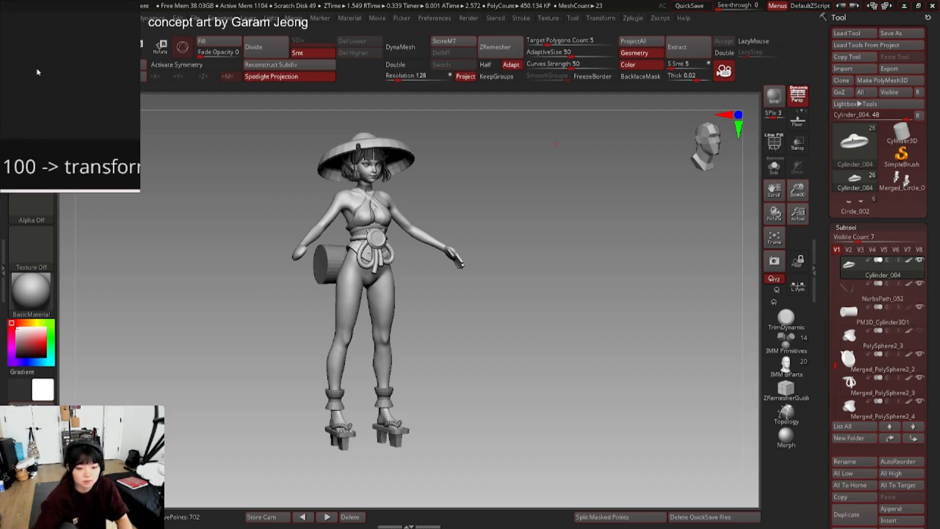
scroll(38, 71, "down", 5)
scroll(49, 66, "up", 4)
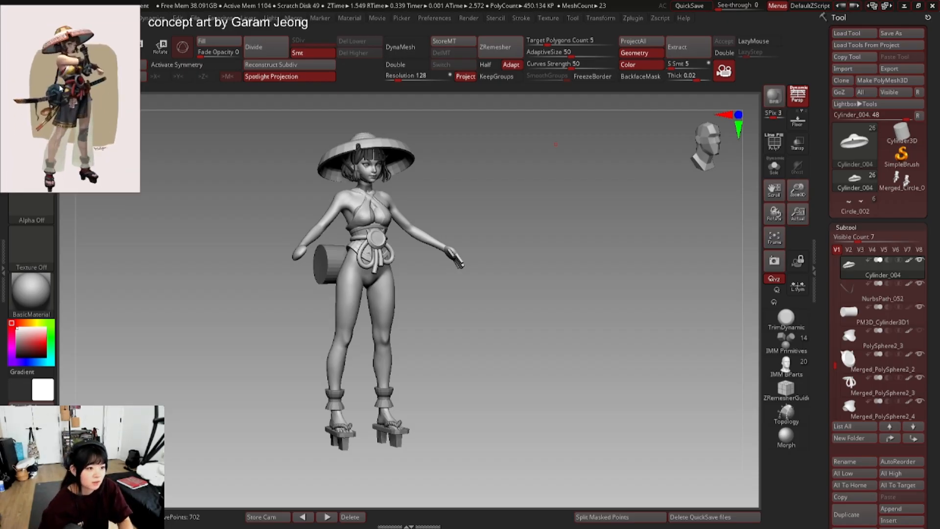
scroll(62, 84, "up", 1)
scroll(62, 84, "down", 3)
scroll(81, 149, "up", 5)
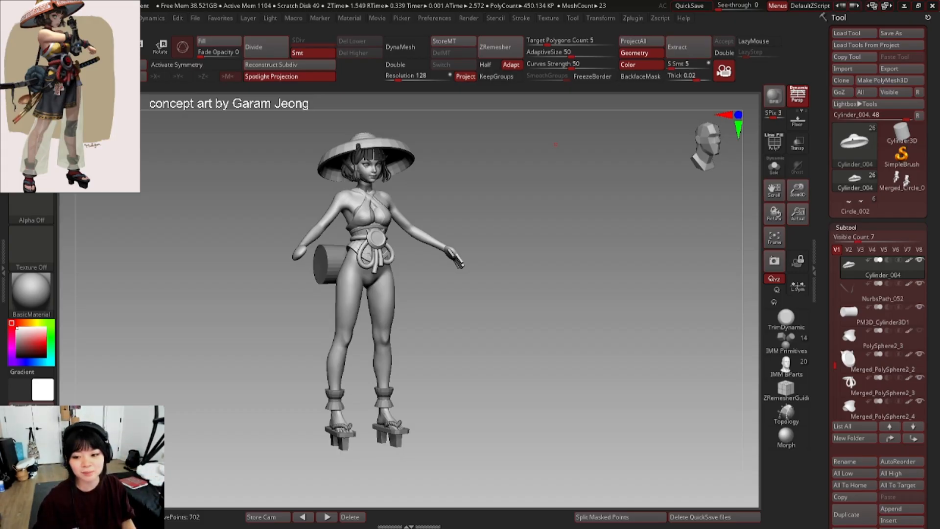
- Make the PolySphere1 body subtool active and examine its shoulder, arm and torso from the side
mouse_move(399, 208)
right_mouse_down()
mouse_move(424, 208)
mouse_move(389, 208)
mouse_move(402, 198)
right_mouse_up()
right_click_drag(402, 198, 415, 180)
right_click_drag(415, 180, 443, 174, "ctrl")
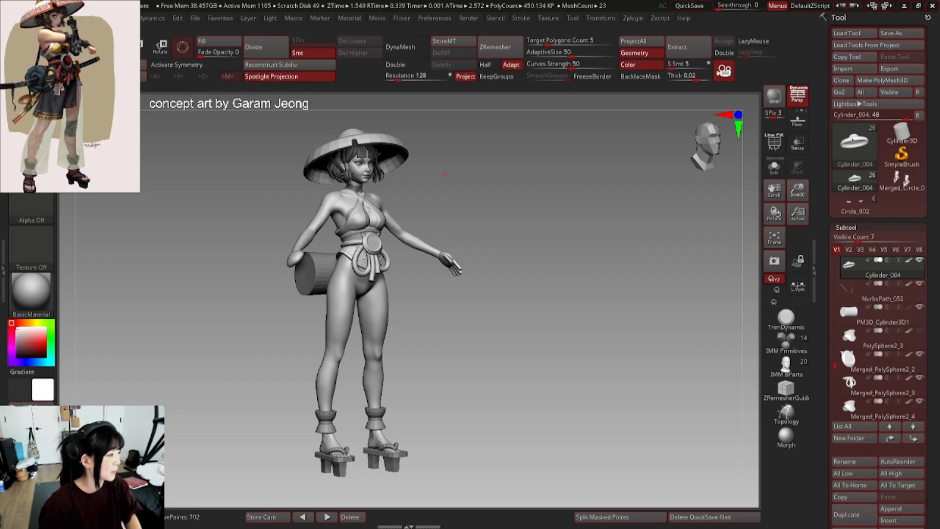
right_click_drag(339, 208, 376, 211, "shift")
right_click_drag(376, 212, 385, 212)
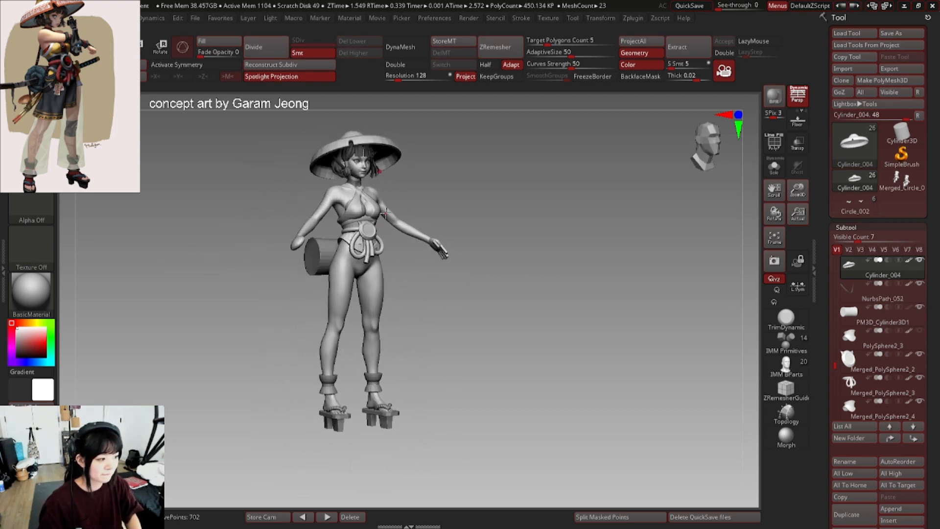
right_click_drag(325, 188, 363, 194, "ctrl")
left_click(316, 202, "alt")
right_click_drag(431, 208, 469, 210, "ctrl")
right_click_drag(308, 211, 346, 214)
key("space")
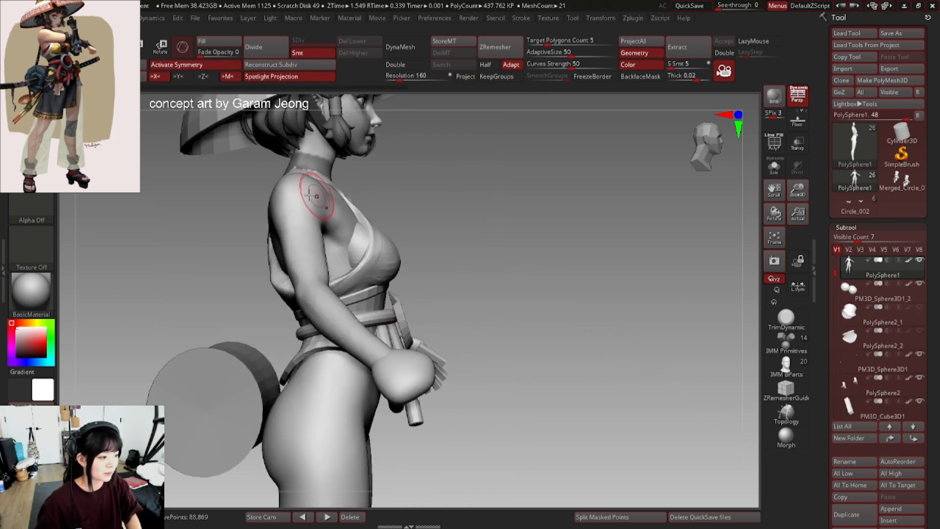
key("space")
left_click_drag(310, 197, 317, 197)
right_click_drag(292, 206, 338, 210, "alt")
mouse_move(321, 209)
right_mouse_down()
mouse_move(344, 207)
mouse_move(321, 199)
mouse_move(246, 206)
right_mouse_up()
- Return to a front view of the full figure and make the Merged_PolySphere2 torso subtool active
key("space")
mouse_move(245, 205)
right_mouse_down("shift")
mouse_move(270, 205)
mouse_move(262, 205)
right_mouse_up("shift")
right_click_drag(373, 206, 409, 194, "ctrl")
right_click_drag(409, 194, 364, 193)
mouse_move(443, 190)
right_mouse_down("ctrl")
mouse_move(400, 188)
mouse_move(486, 187)
mouse_move(410, 188)
mouse_move(431, 191)
right_mouse_up("ctrl")
left_click(420, 187, "alt")
- Enlarge the reference window and examine the concept art's skirt, hanging spoon, wooden sticks and waist accessories
scroll(46, 84, "down", 1)
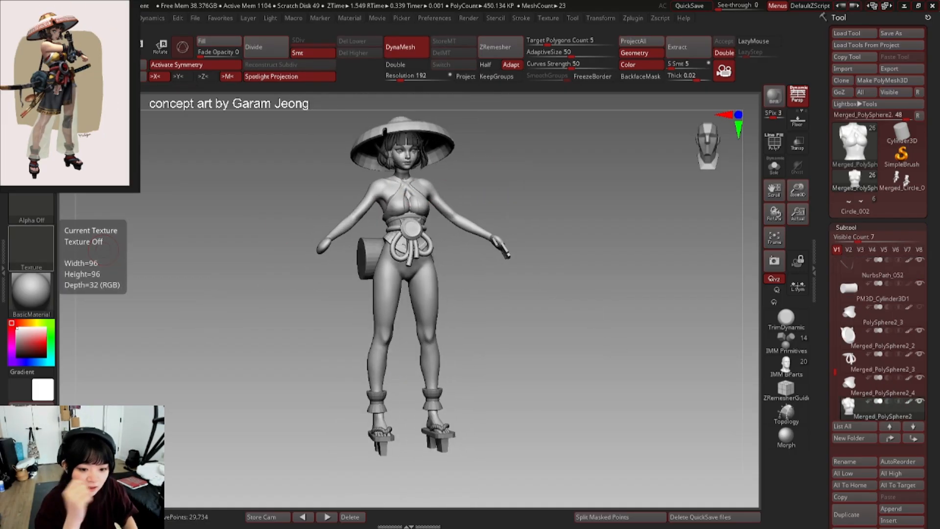
scroll(33, 106, "up", 4)
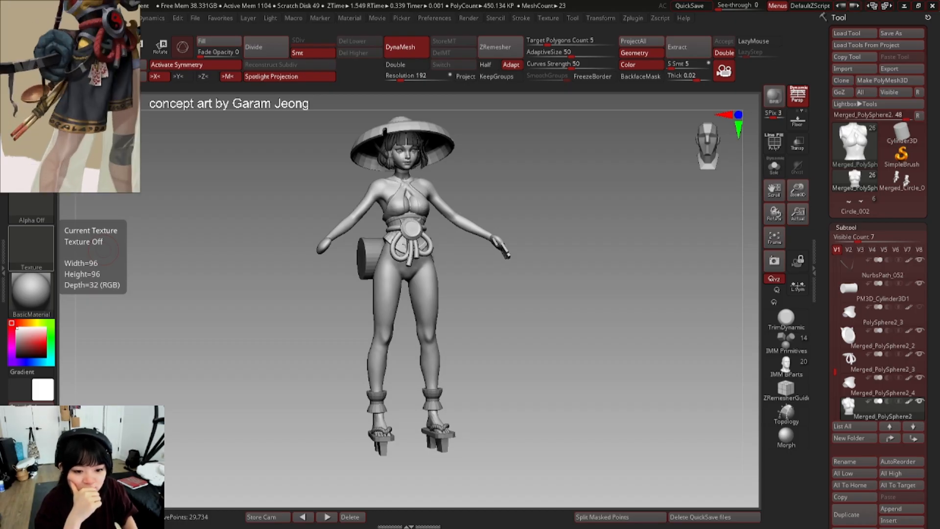
scroll(33, 106, "down", 4)
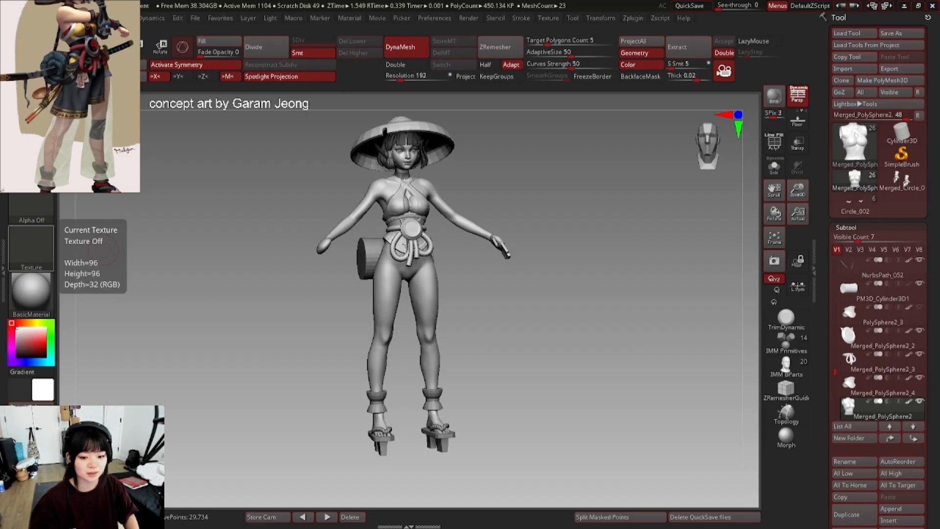
left_click_drag(140, 192, 301, 283)
middle_click_drag(200, 92, 112, 122)
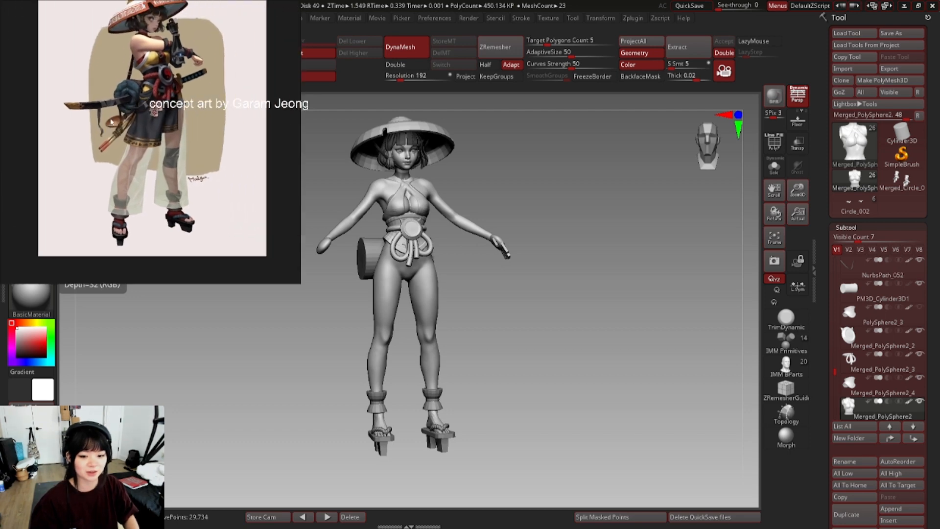
scroll(112, 123, "up", 10)
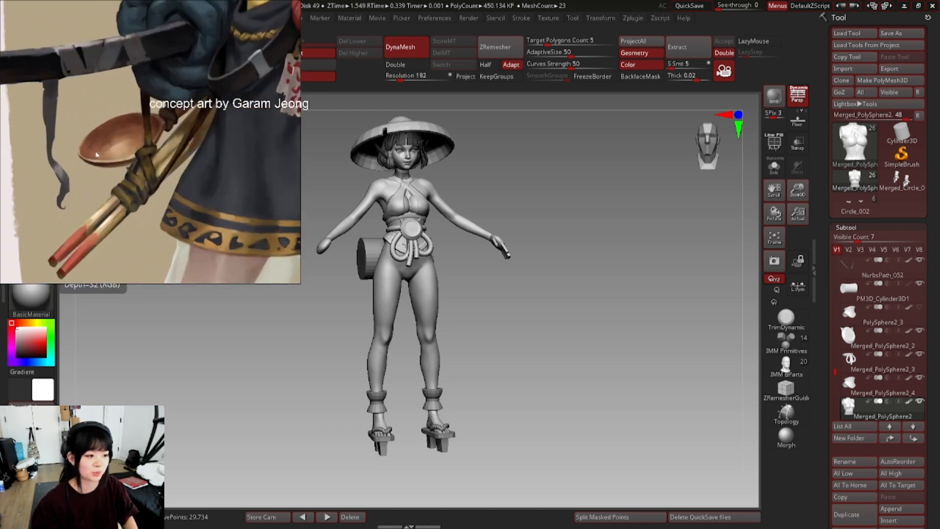
middle_click_drag(96, 155, 98, 133)
mouse_move(104, 205)
middle_mouse_down()
mouse_move(99, 183)
mouse_move(111, 193)
middle_mouse_up()
scroll(89, 200, "down", 3)
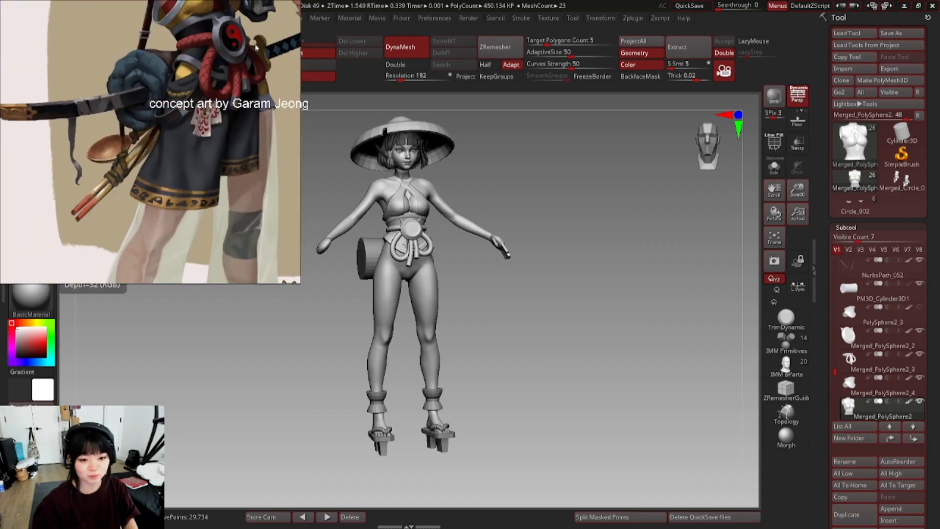
- Shrink the reference window and frame the samurai girl concept art inside it
scroll(142, 166, "up", 3)
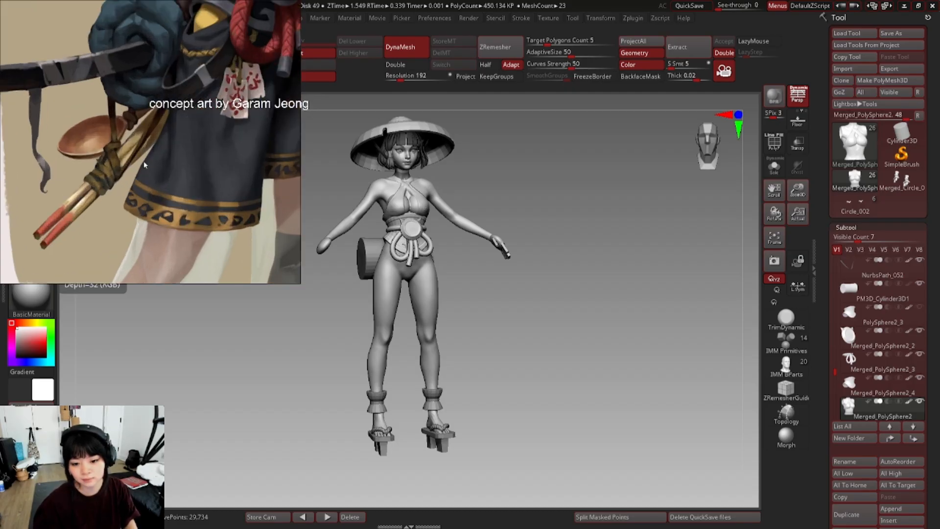
scroll(143, 165, "down", 4)
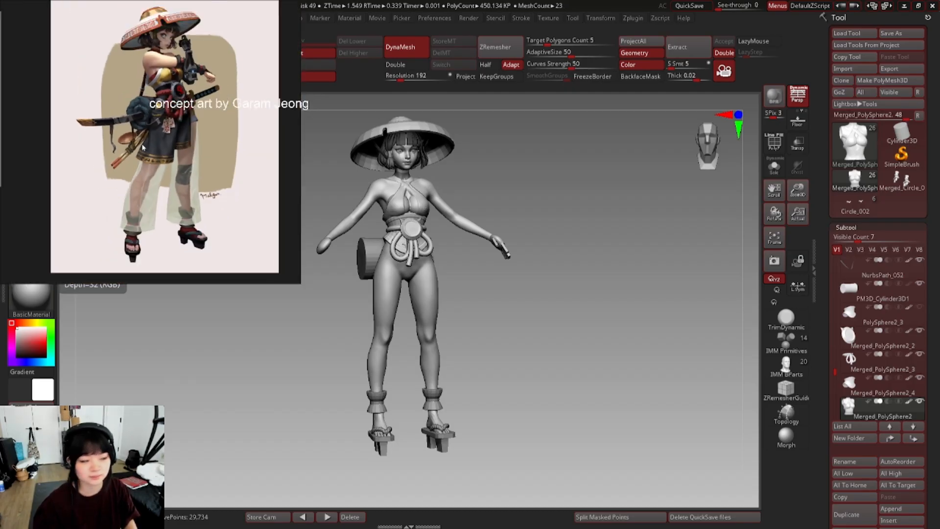
left_click_drag(2, 281, 2, 221)
scroll(45, 164, "down", 1)
middle_click_drag(44, 164, 86, 138)
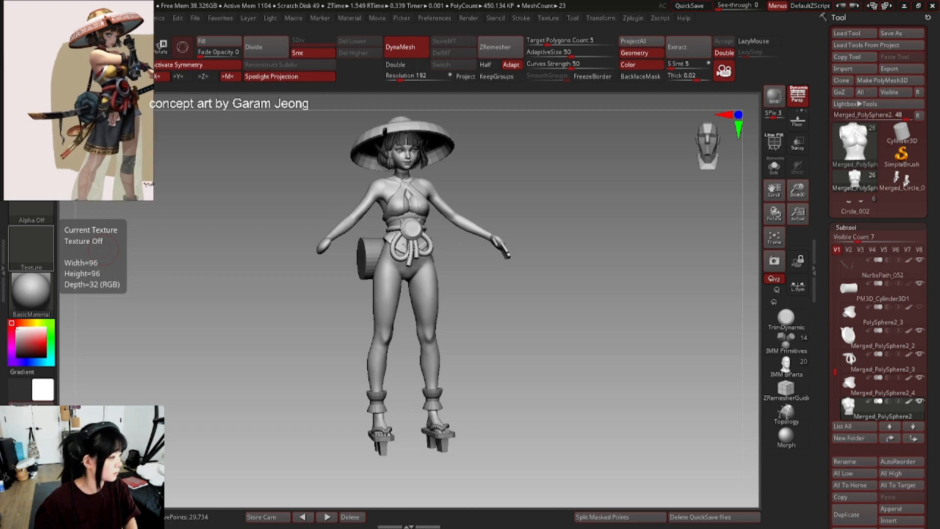
- Examine the concept art's hat, upper body, rope belt, skirt and hanging waist accessories against the sculpt
scroll(61, 80, "down", 2)
middle_click_drag(87, 81, 76, 97)
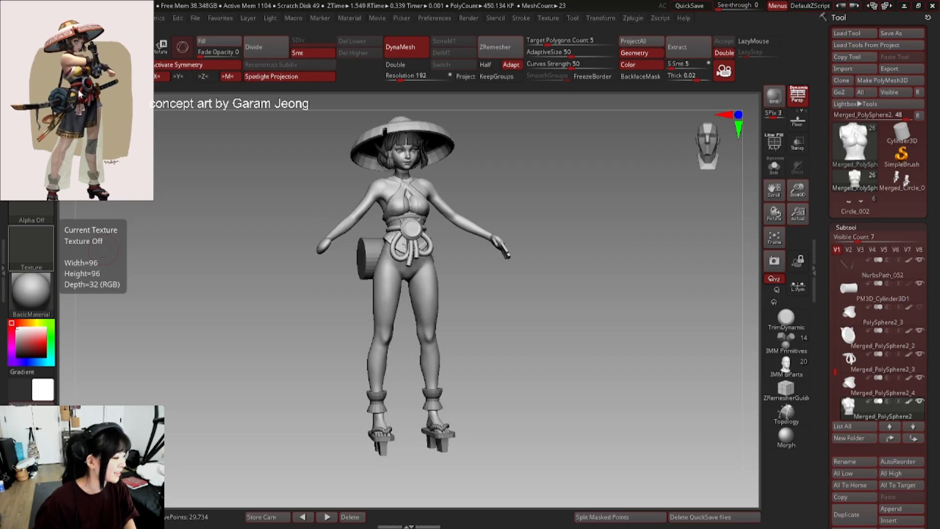
scroll(79, 70, "up", 5)
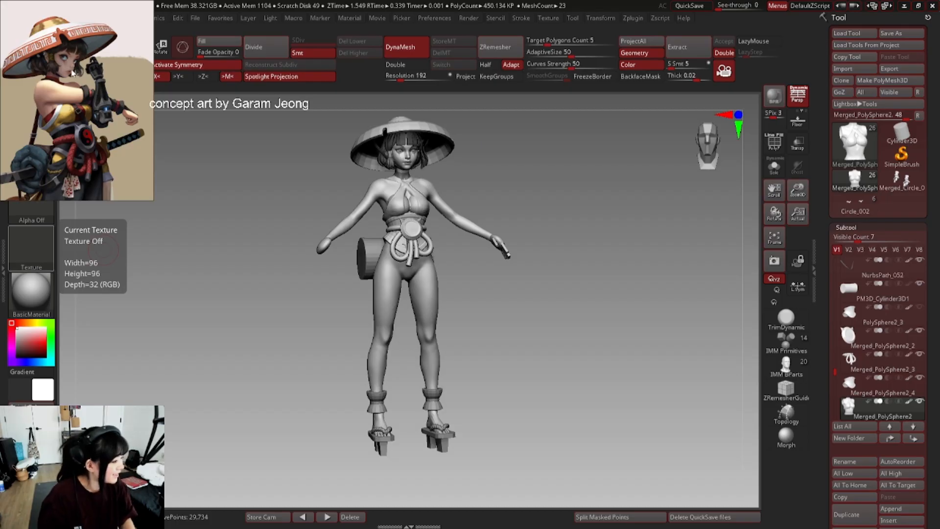
middle_click_drag(69, 74, 81, 60)
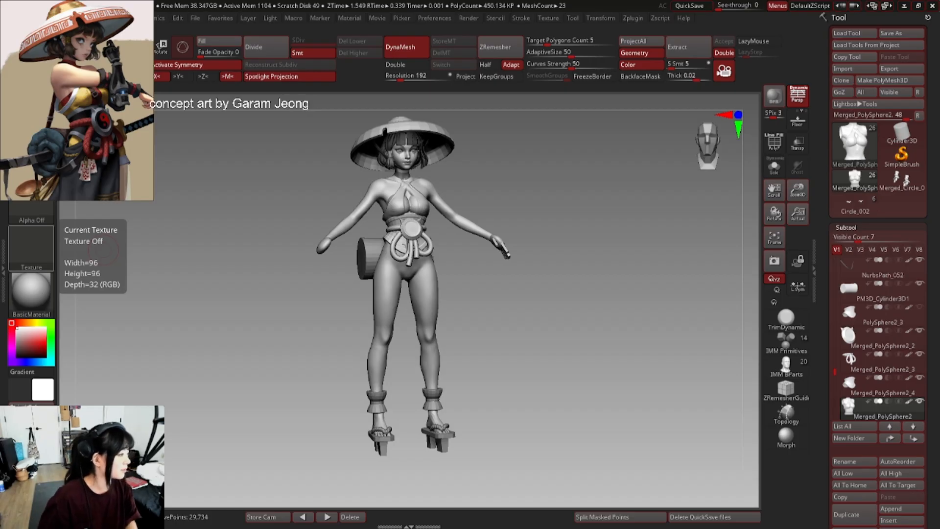
scroll(101, 94, "down", 2)
middle_click_drag(101, 94, 99, 51)
scroll(87, 124, "up", 2)
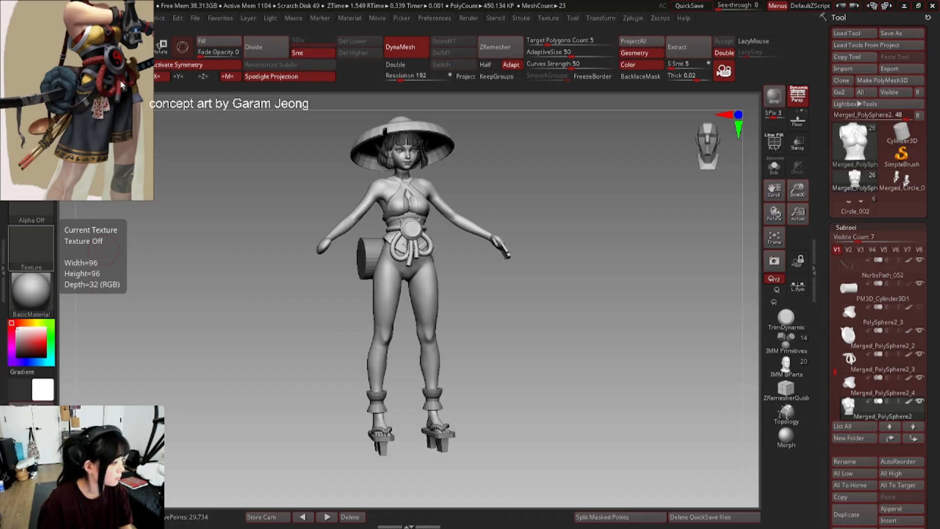
scroll(104, 85, "down", 1)
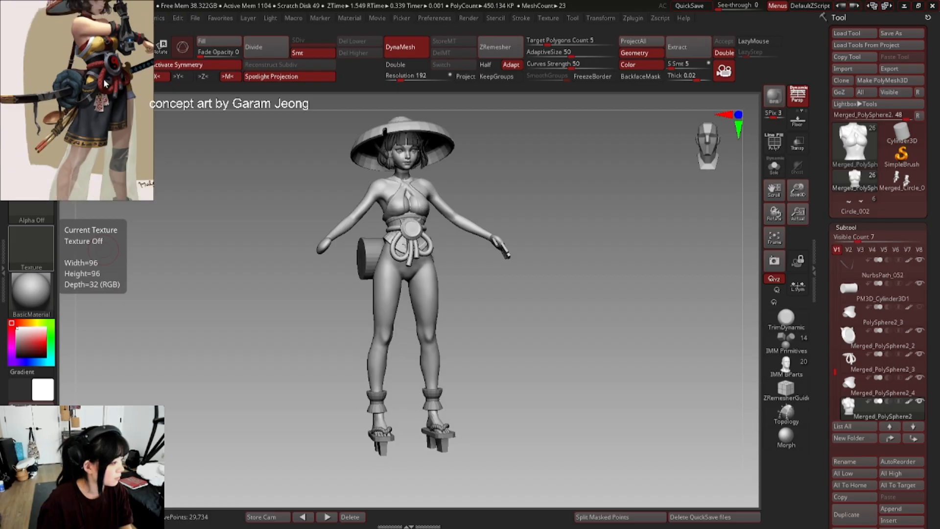
scroll(103, 85, "down", 1)
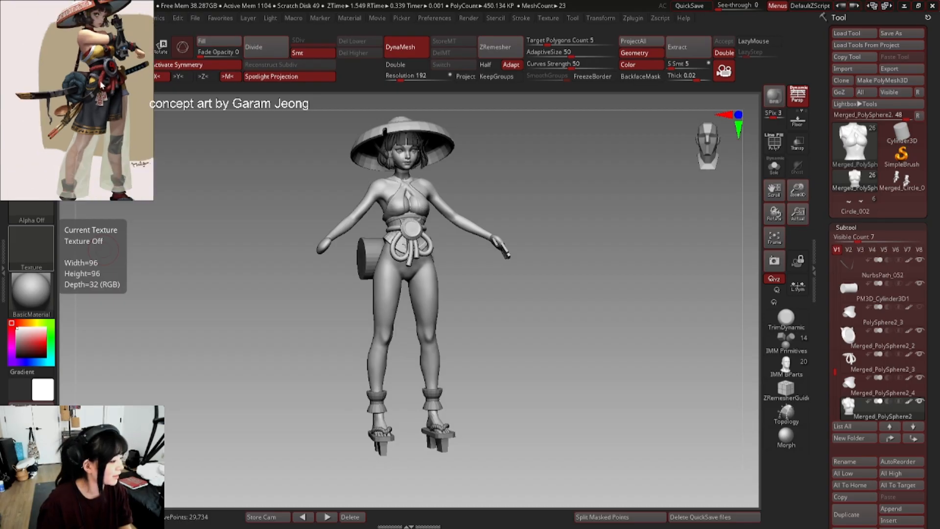
scroll(100, 87, "down", 1)
scroll(78, 117, "up", 2)
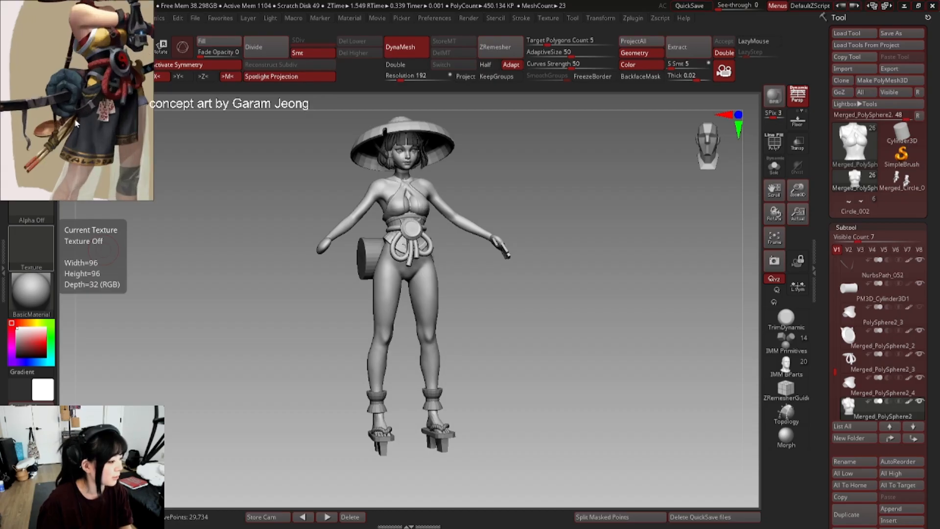
scroll(75, 117, "down", 2)
scroll(77, 108, "up", 1)
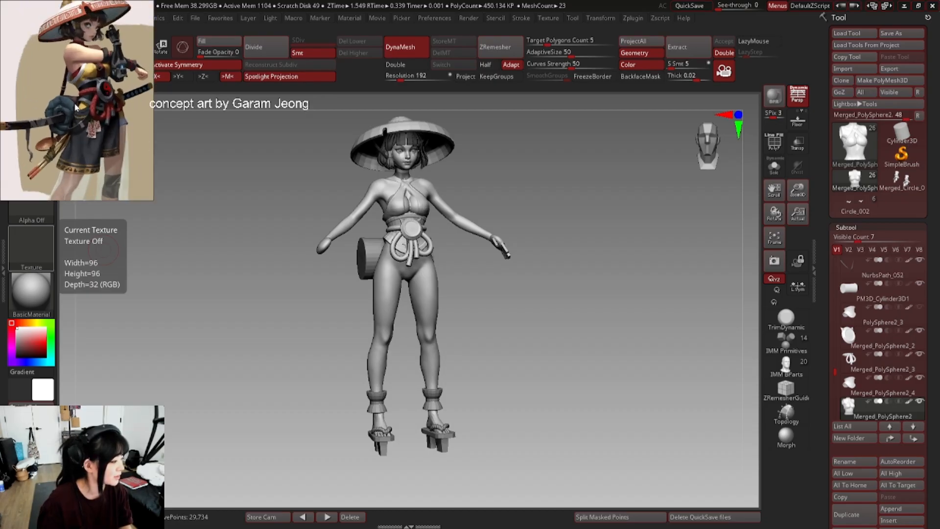
scroll(76, 104, "down", 1)
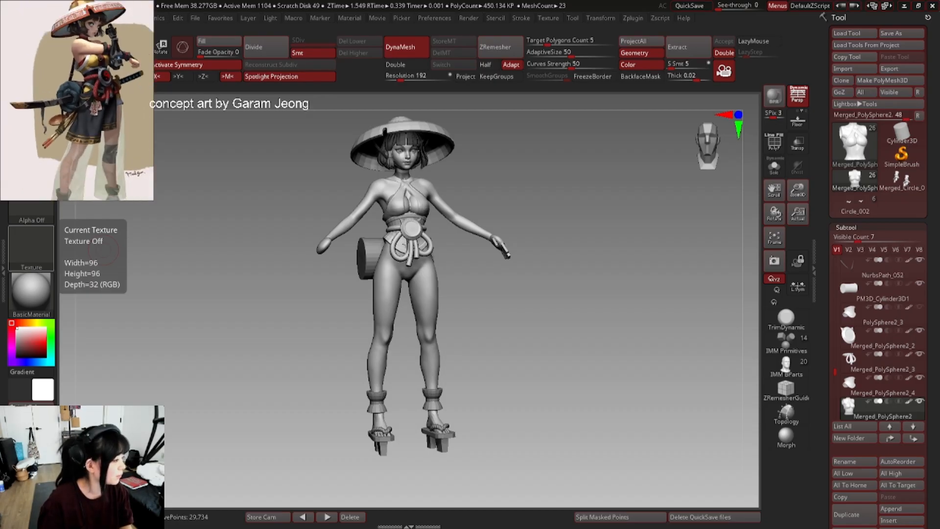
scroll(115, 57, "up", 1)
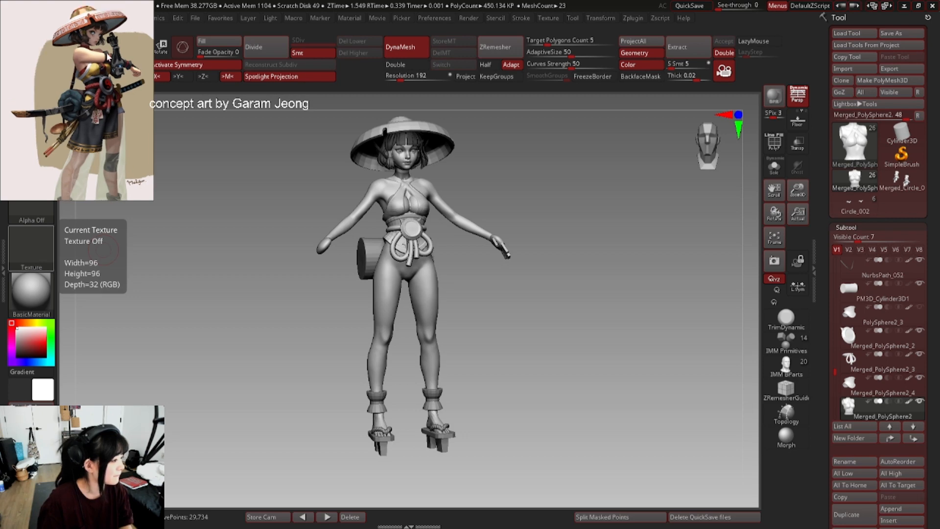
middle_click_drag(117, 51, 104, 57)
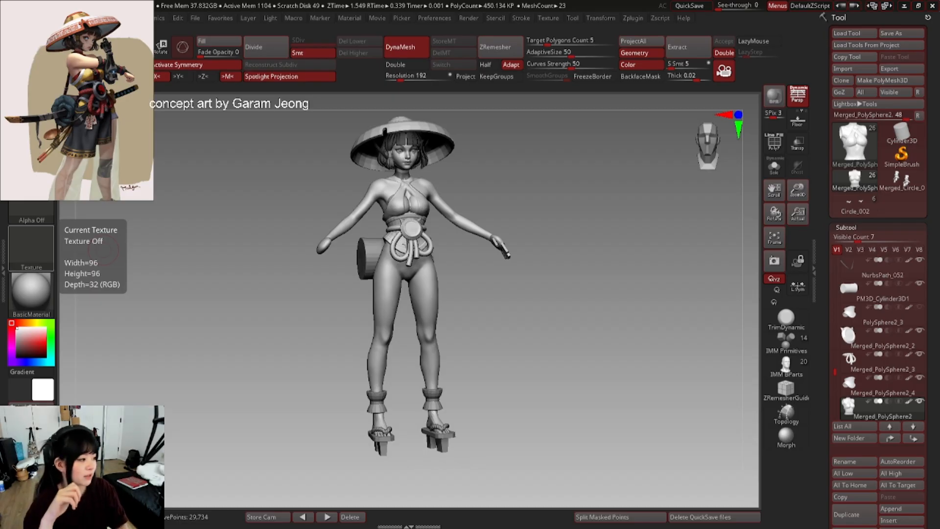
- Place the illustration of the girl eating ramen at the arcade machine beside the concept art on the reference board
middle_click_drag(45, 46, 147, 54)
scroll(73, 64, "down", 4)
middle_click_drag(71, 66, 2, 93)
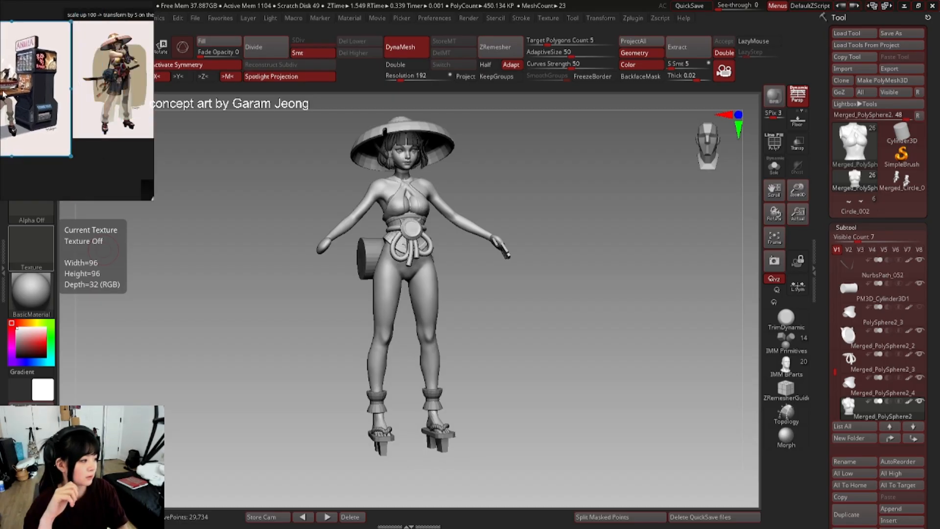
left_click_drag(3, 93, 11, 81)
middle_click_drag(43, 72, 86, 67)
left_click_drag(86, 68, 75, 68)
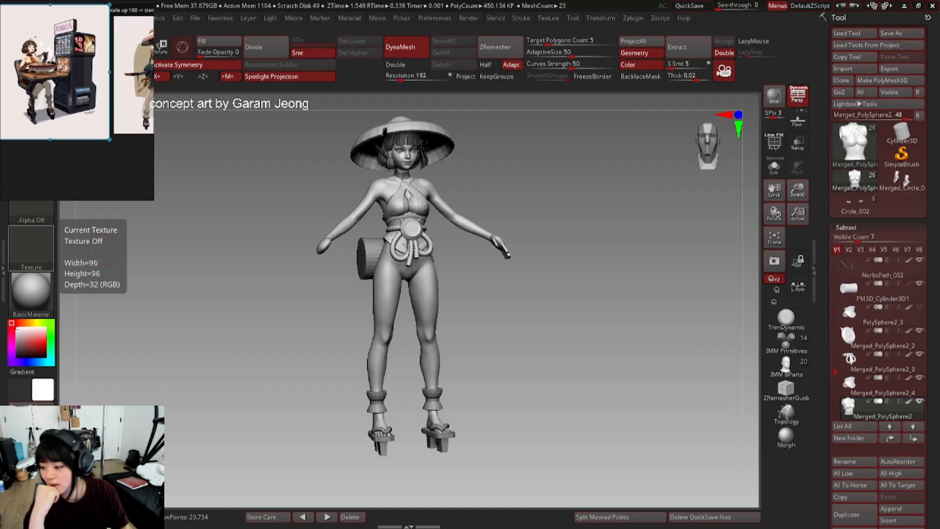
- Paste the ANIMA character sheet into the reference board and place it below the ramen illustration
key("ctrl+v")
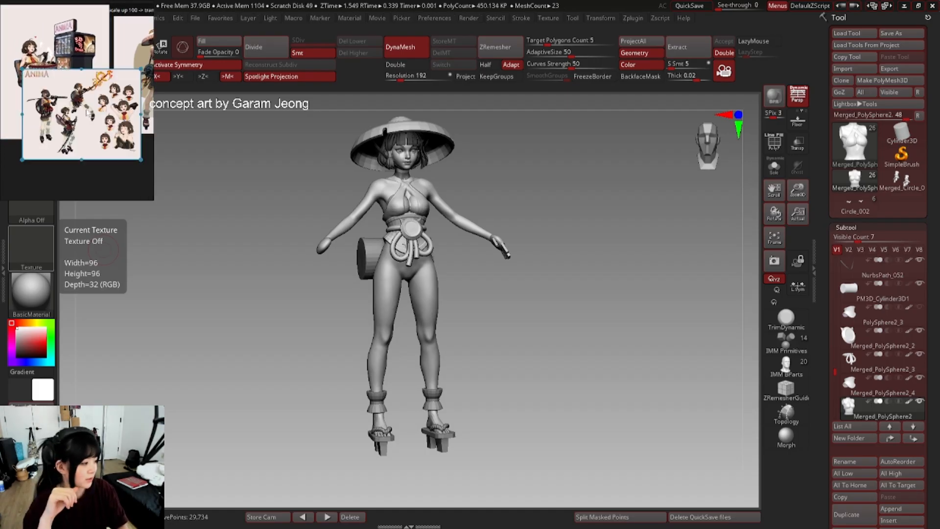
left_click_drag(87, 114, 76, 172)
middle_click_drag(78, 159, 80, 99)
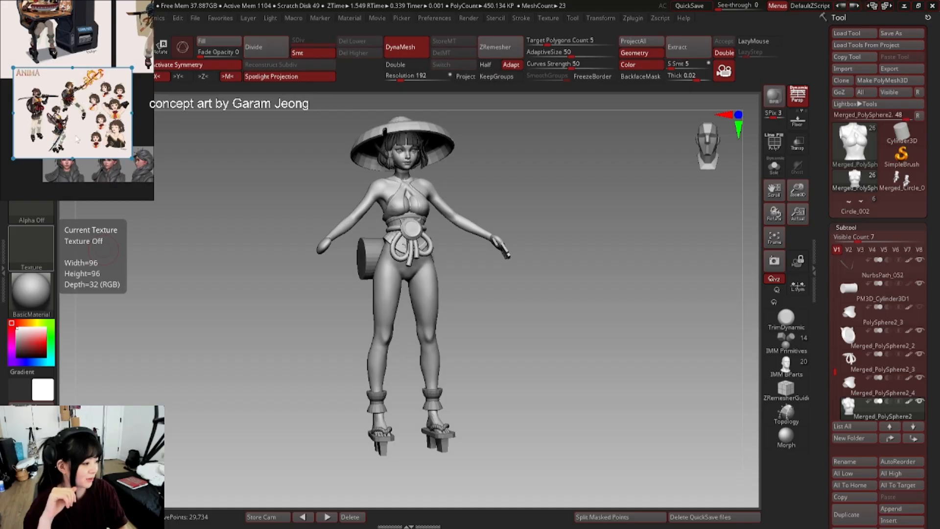
left_click_drag(82, 174, 81, 200)
left_click(55, 102)
- Examine the poses and facial expressions on the ANIMA sheet and the girl's upper body in the ramen illustration
scroll(55, 101, "up", 3)
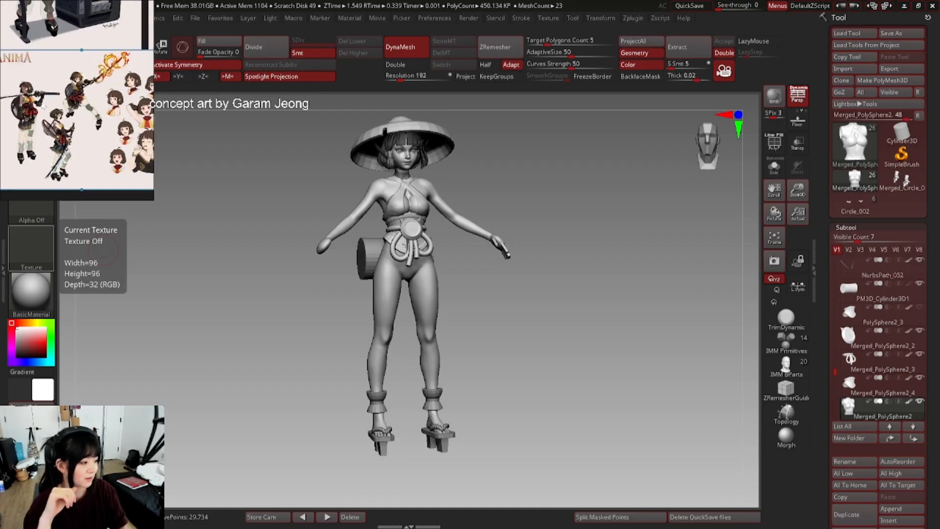
scroll(43, 107, "up", 4)
scroll(60, 86, "up", 5)
mouse_move(25, 81)
middle_mouse_down()
mouse_move(114, 78)
mouse_move(104, 107)
middle_mouse_up()
scroll(78, 91, "down", 1)
scroll(78, 92, "down", 7)
scroll(105, 101, "up", 5)
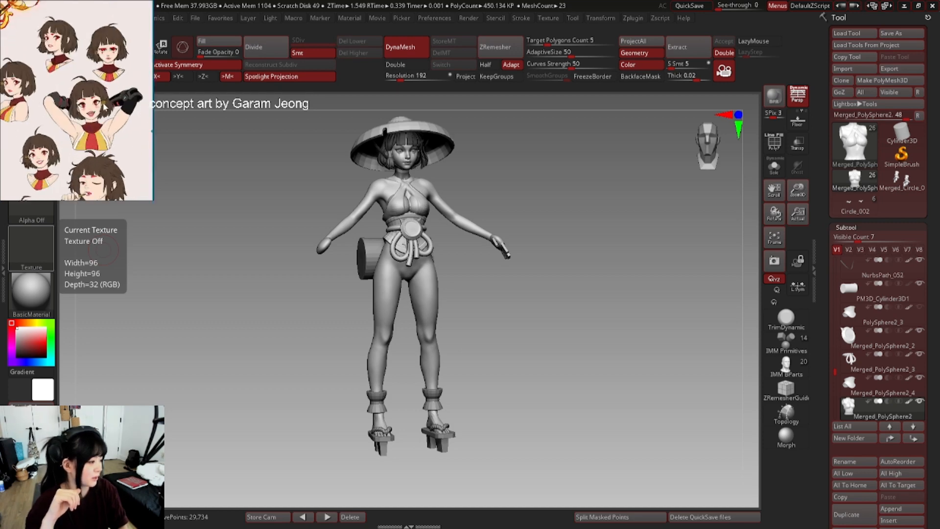
scroll(104, 107, "down", 4)
mouse_move(49, 44)
middle_mouse_down()
mouse_move(58, 117)
mouse_move(83, 132)
middle_mouse_up()
middle_click_drag(25, 80, 87, 91)
scroll(74, 88, "up", 2)
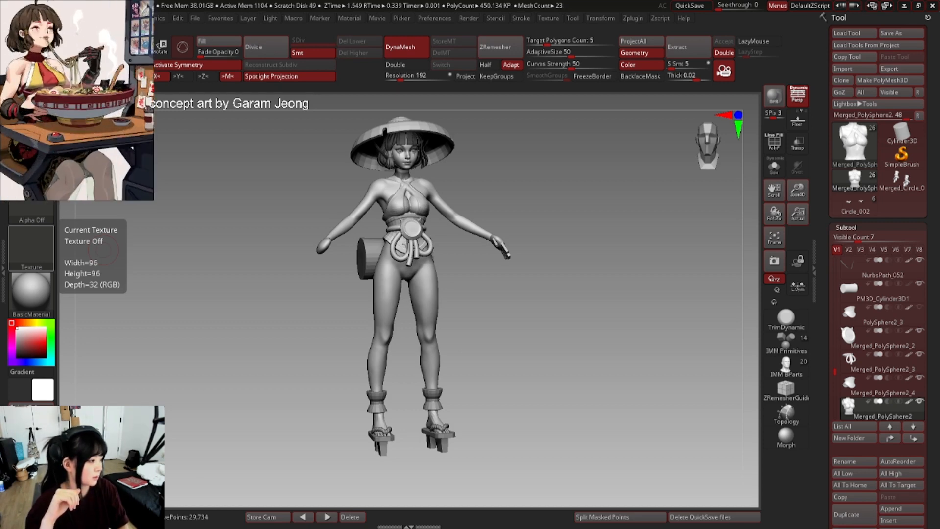
scroll(77, 98, "down", 5)
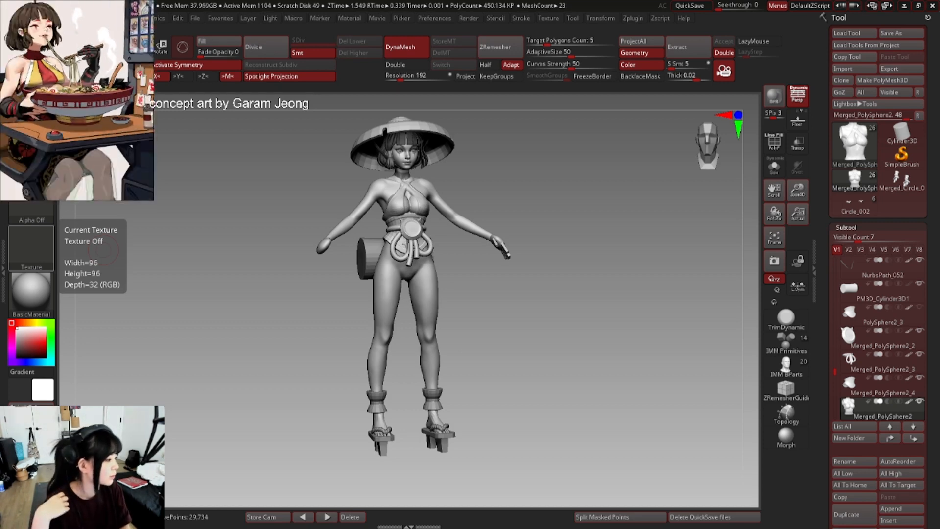
- Compare the standing figures on the ANIMA sheet with the outfit and sword in the main concept art
middle_click_drag(90, 109, 67, 77)
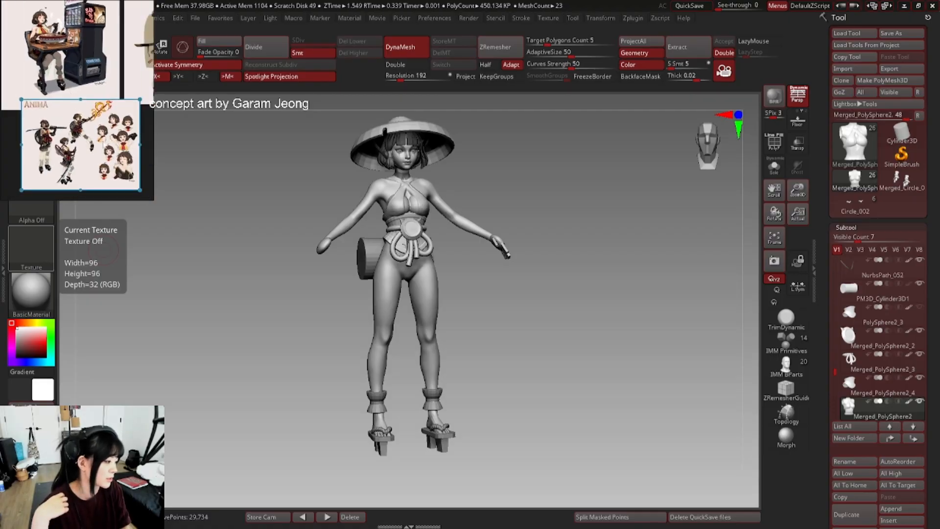
scroll(54, 159, "up", 5)
middle_click_drag(55, 146, 125, 154)
scroll(126, 153, "down", 5)
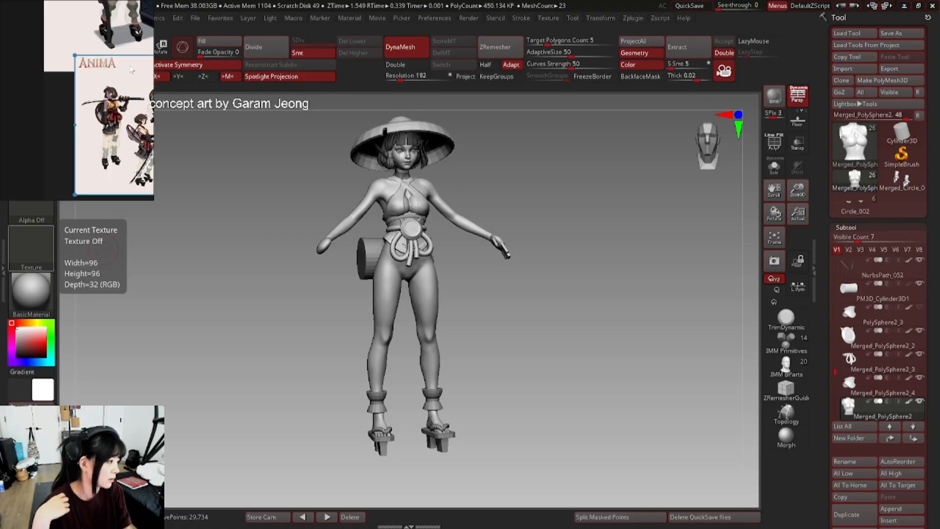
middle_click_drag(126, 98, 74, 152)
scroll(81, 113, "down", 2)
scroll(84, 111, "up", 4)
middle_click_drag(92, 93, 104, 76)
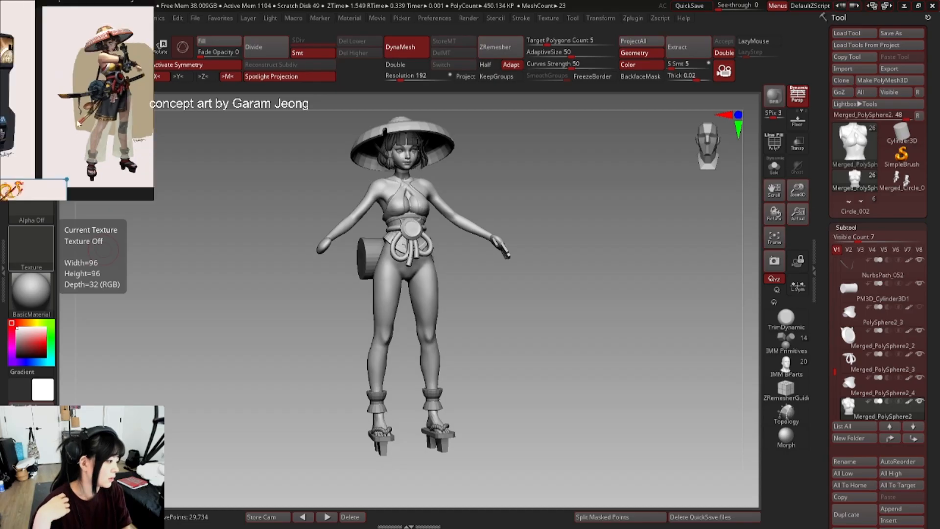
scroll(98, 79, "down", 4)
middle_click_drag(35, 81, 55, 161)
scroll(73, 71, "up", 5)
scroll(35, 107, "up", 3)
scroll(56, 81, "down", 5)
scroll(55, 92, "up", 5)
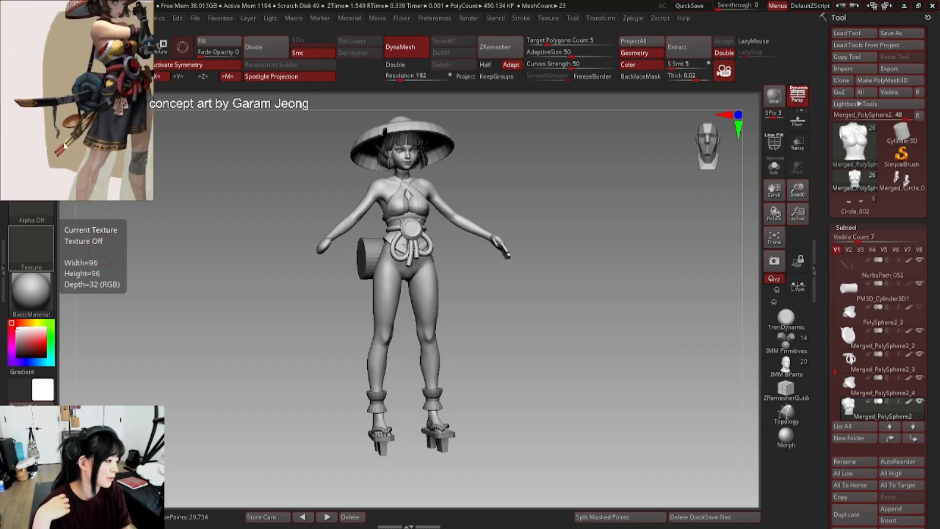
- Examine the seated girl's legs, ankle cuffs and sandals in the ramen illustration
scroll(58, 111, "down", 5)
middle_click_drag(59, 110, 102, 107)
scroll(44, 106, "up", 5)
middle_click_drag(44, 106, 75, 93)
scroll(55, 139, "up", 5)
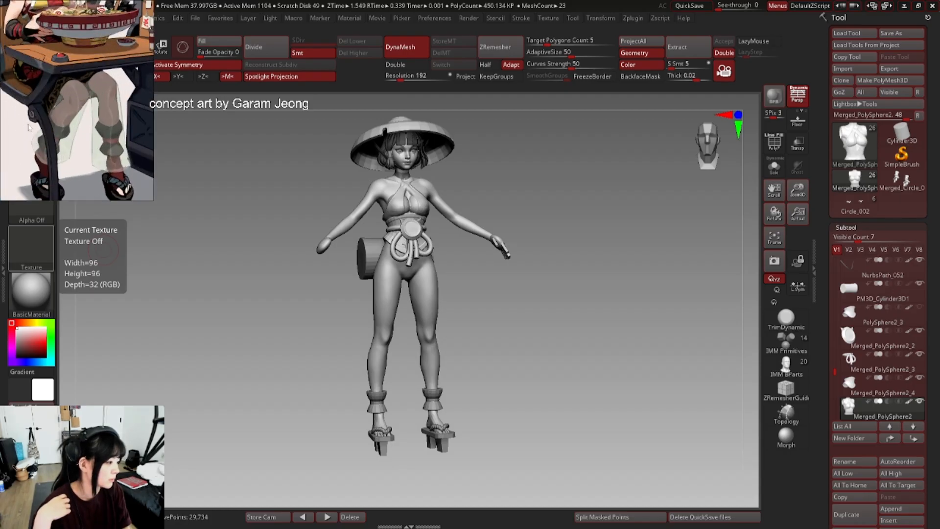
middle_click_drag(55, 139, 74, 143)
scroll(79, 122, "down", 4)
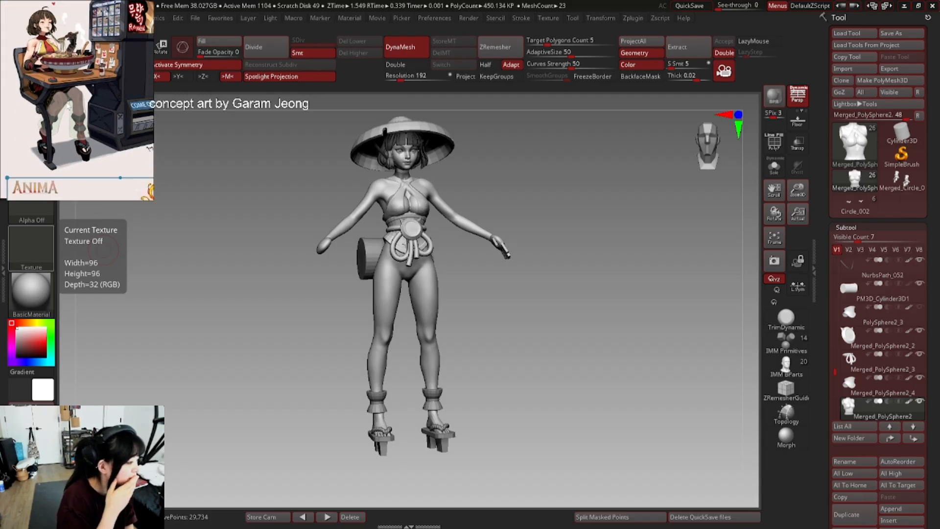
scroll(66, 70, "up", 4)
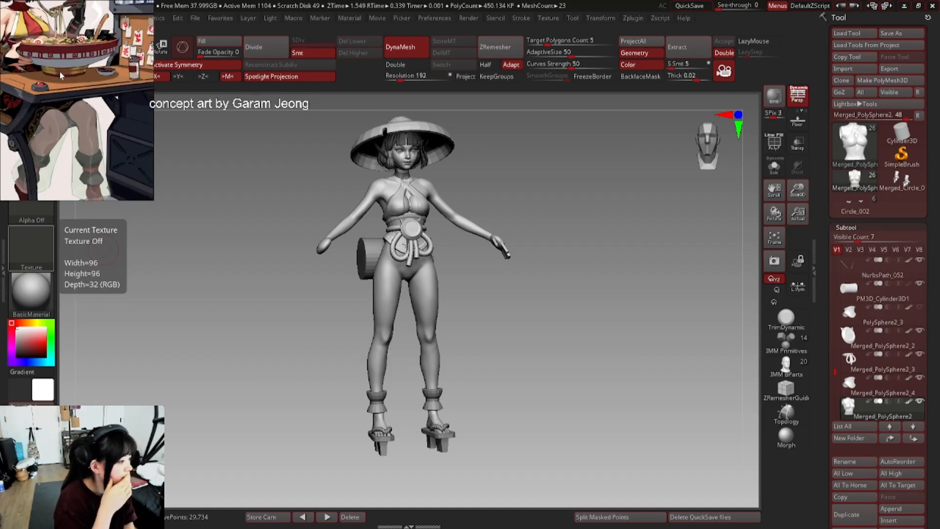
scroll(59, 74, "down", 2)
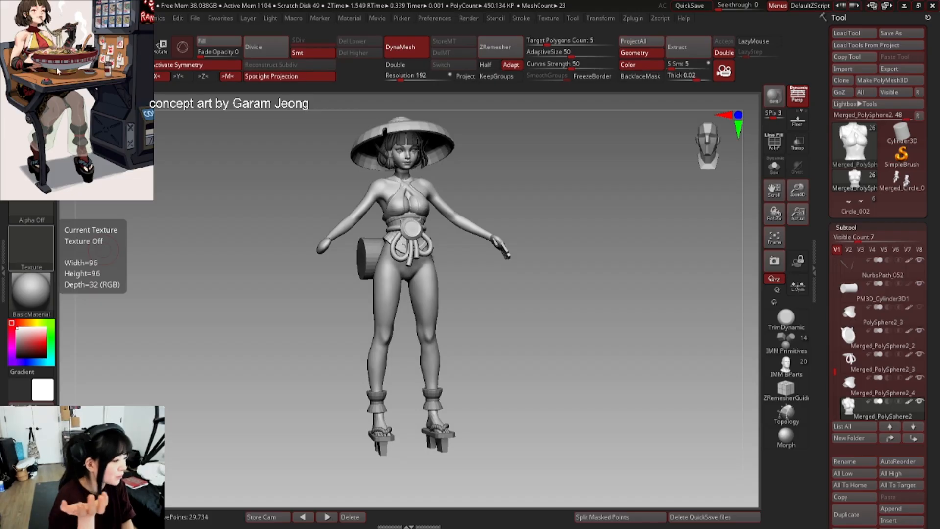
- Examine the sword, back-worn hat, rope belt and skirt of the ANIMA sheet's first standing figure, and enlarge the reference window
scroll(56, 69, "down", 5)
middle_click_drag(57, 74, 59, 42)
scroll(79, 103, "up", 3)
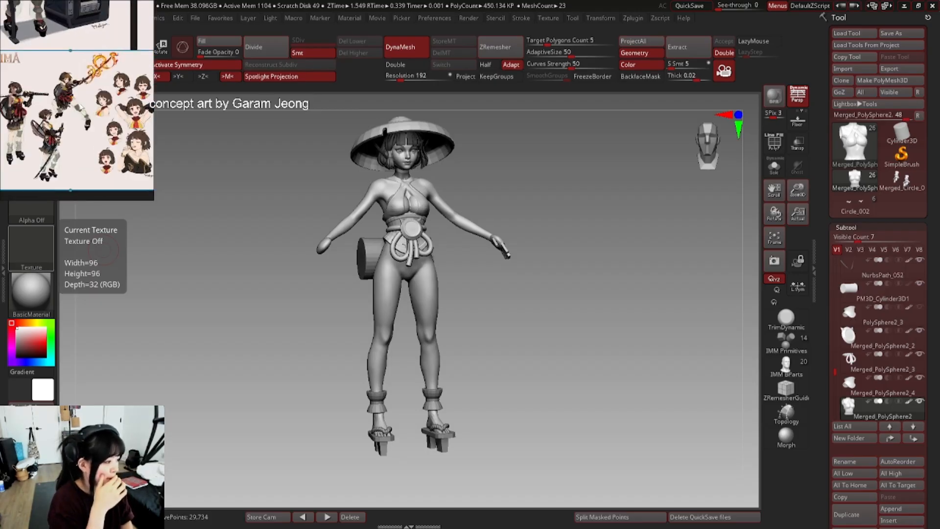
middle_click_drag(38, 138, 87, 109)
scroll(68, 72, "up", 2)
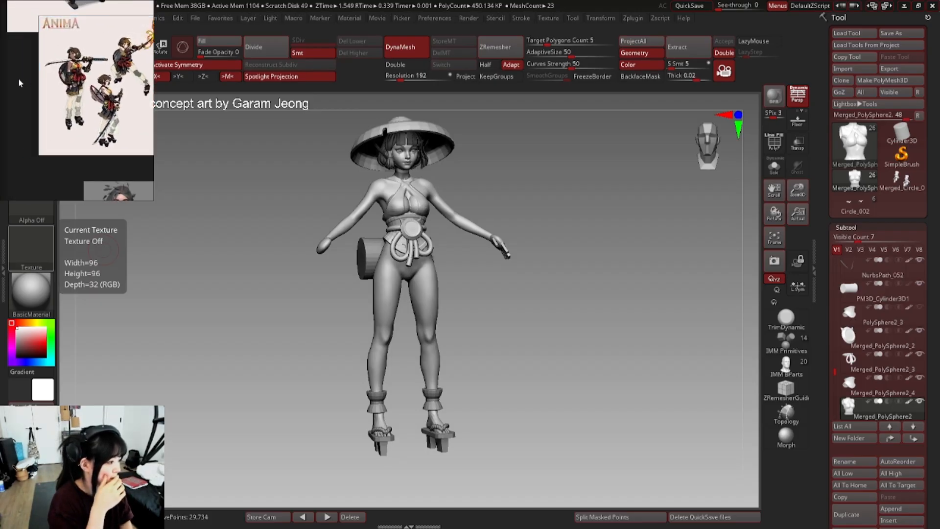
scroll(18, 80, "up", 6)
middle_click_drag(19, 81, 57, 83)
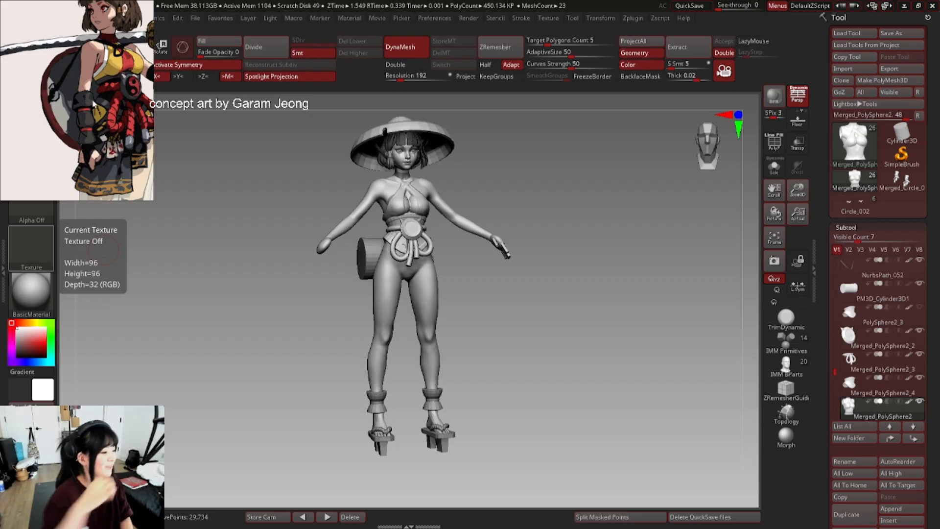
scroll(93, 103, "down", 2)
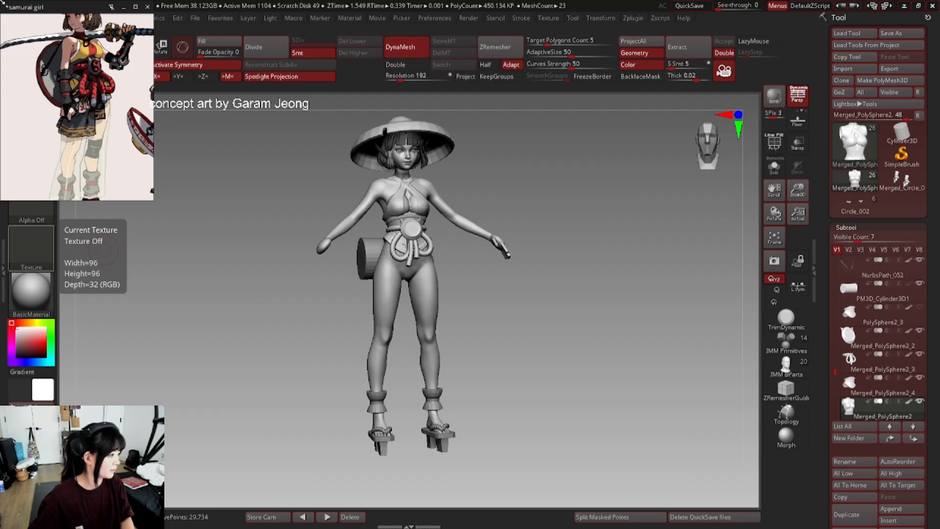
left_click_drag(3, 3, 2, 2)
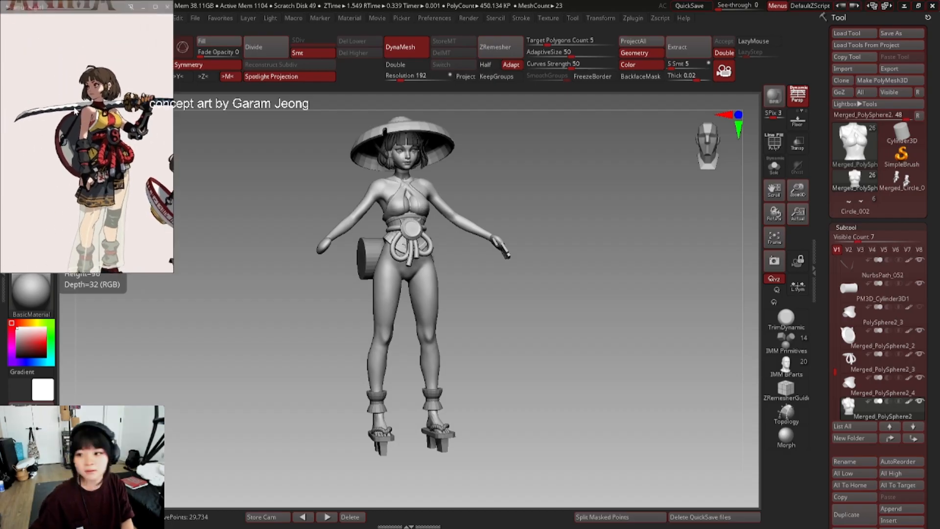
- Survey the ANIMA sheet's standing figure and the neighbouring ramen and main concept illustrations on the reference board
scroll(75, 112, "up", 1)
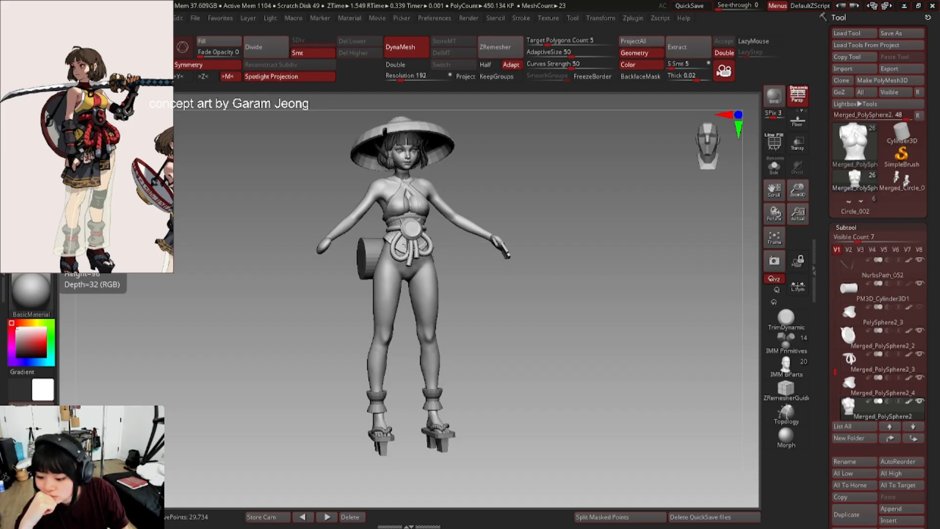
scroll(106, 105, "down", 5)
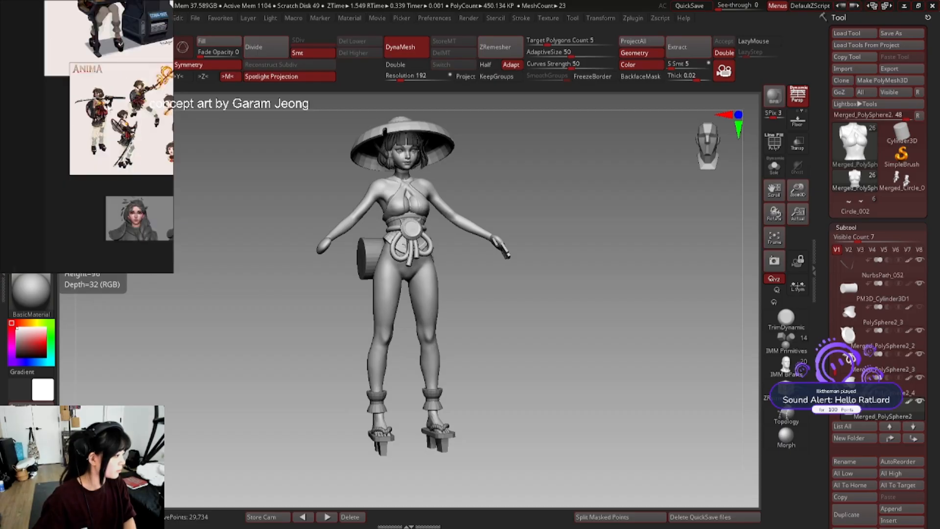
middle_click_drag(137, 134, 51, 173)
scroll(117, 176, "up", 5)
scroll(118, 175, "down", 5)
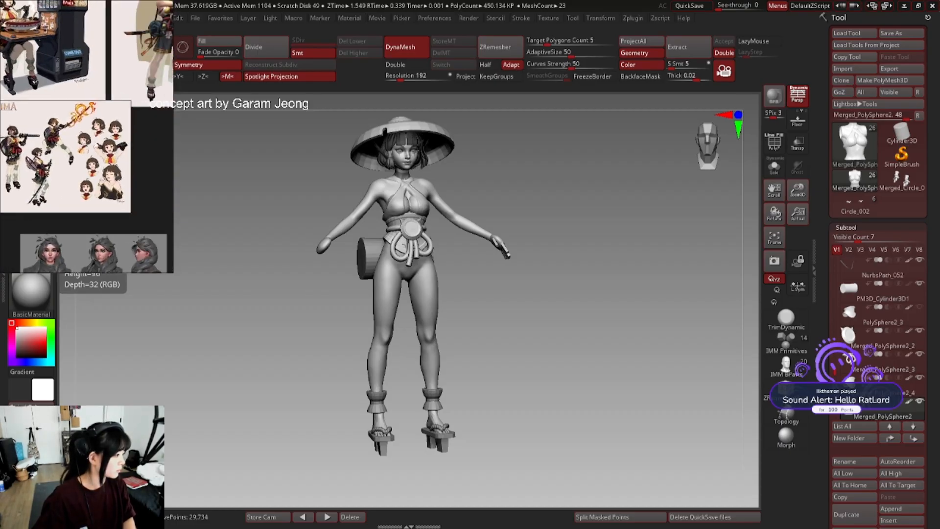
scroll(104, 169, "up", 5)
middle_click_drag(123, 148, 109, 181)
scroll(116, 117, "down", 5)
middle_click_drag(136, 48, 116, 133)
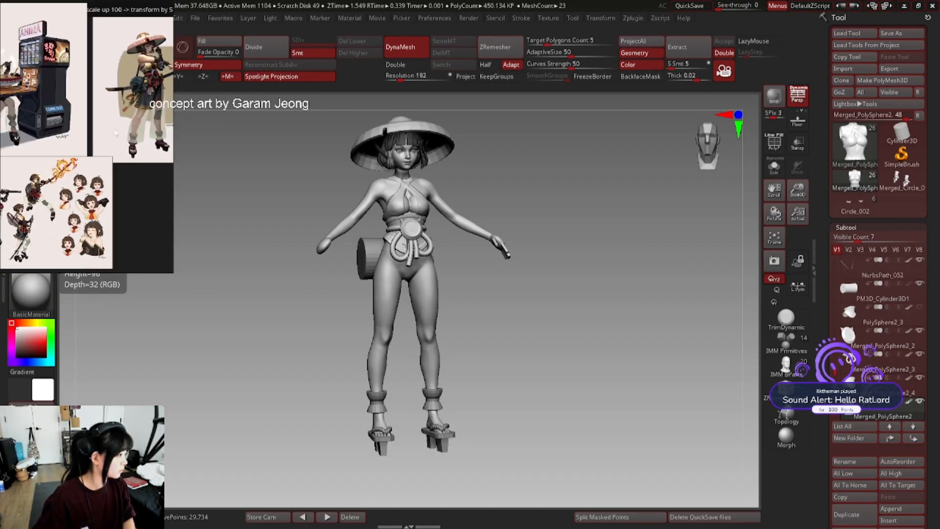
- Examine the yin-yang belt emblem and buckled strap in the main concept art and the facial expressions on the ANIMA sheet
scroll(115, 133, "up", 10)
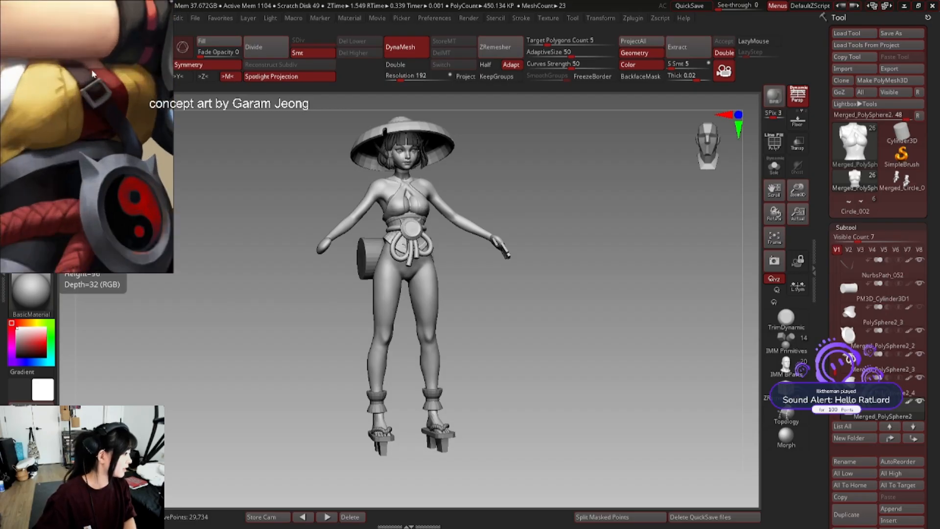
scroll(90, 89, "down", 10)
middle_click_drag(90, 162, 122, 59)
middle_click_drag(117, 221, 109, 178)
scroll(109, 178, "up", 5)
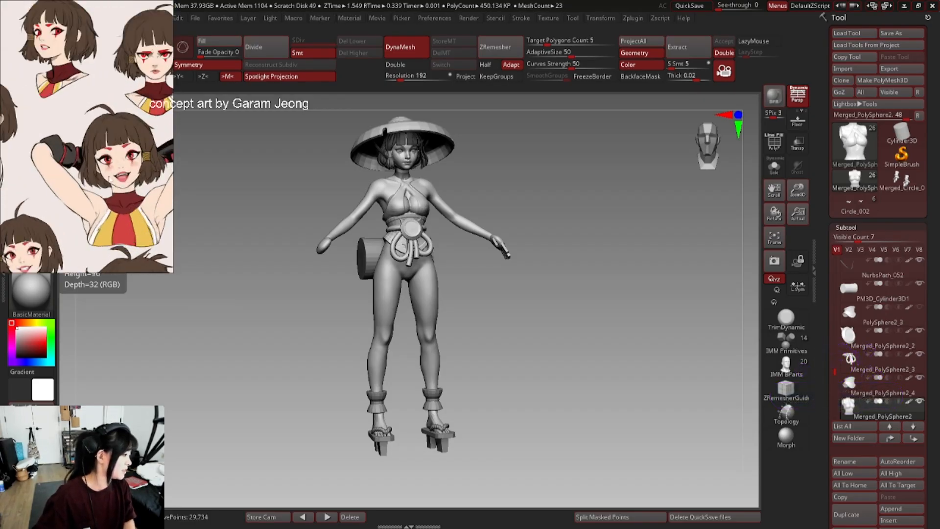
scroll(110, 179, "down", 5)
middle_click_drag(33, 171, 56, 161)
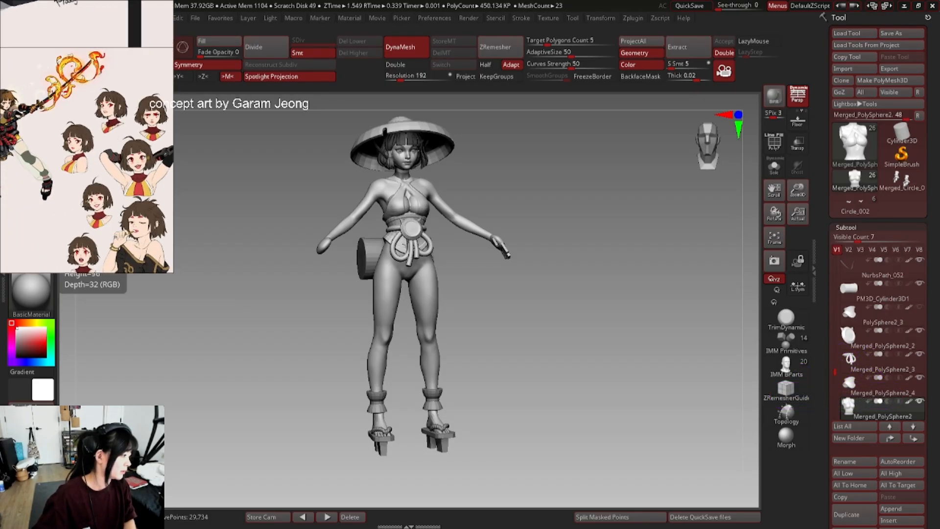
- Compare the model's back and waist cylinder with the ANIMA sheet's figure holding a lowered sword and wearing the hat behind her
left_click_drag(607, 201, 470, 197)
scroll(112, 122, "down", 5)
middle_click_drag(98, 162, 135, 159)
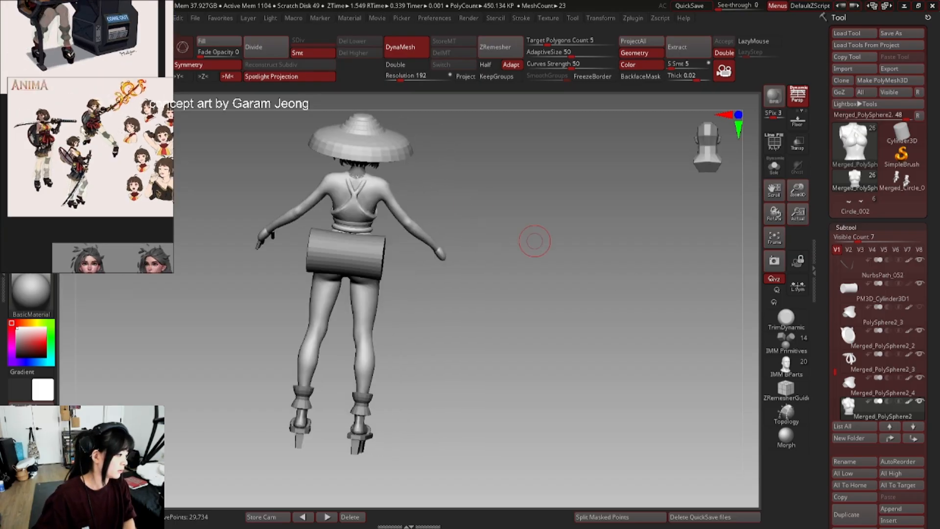
mouse_move(71, 33)
middle_mouse_down()
mouse_move(88, 148)
mouse_move(59, 39)
middle_mouse_up()
scroll(115, 152, "up", 5)
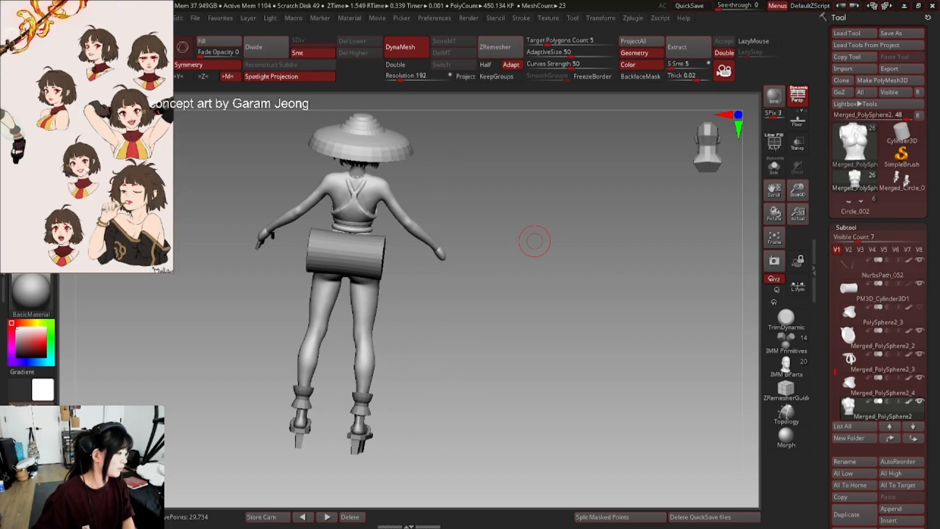
scroll(84, 143, "down", 2)
middle_click_drag(84, 144, 141, 133)
scroll(52, 138, "up", 5)
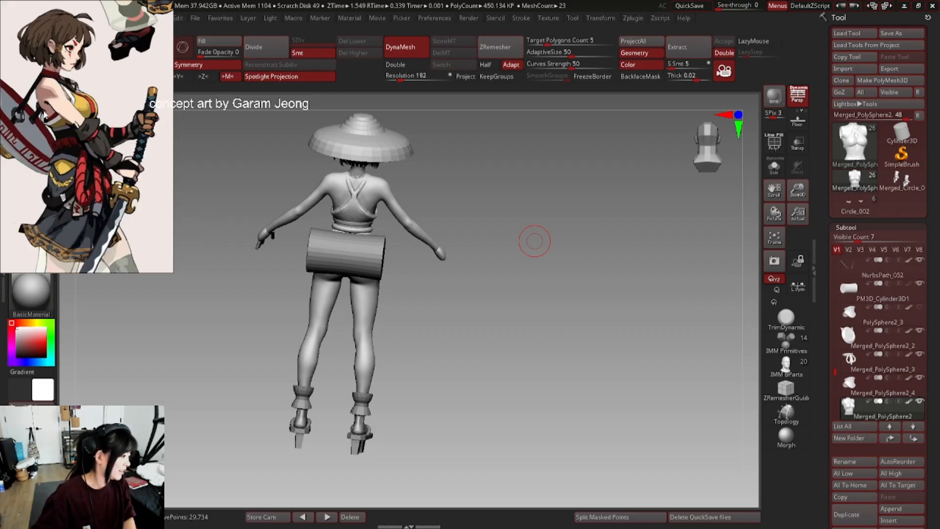
scroll(46, 117, "up", 2)
scroll(47, 117, "down", 2)
middle_click_drag(117, 113, 20, 129)
scroll(104, 120, "down", 4)
right_click_drag(313, 283, 305, 285)
right_click_drag(384, 184, 340, 179)
right_click_drag(340, 178, 372, 196, "ctrl")
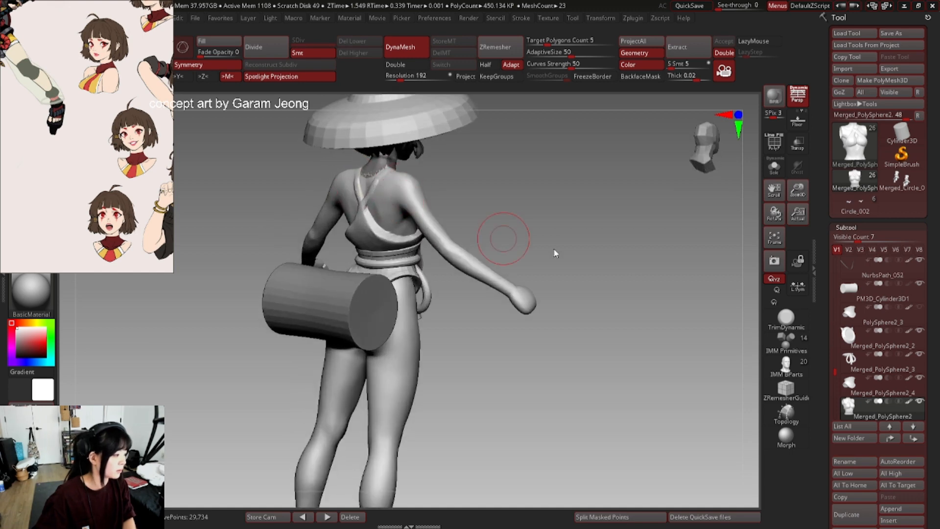
- Compare the leaping and standing figures on the ANIMA sheet, focusing on the sword grip, back-worn hat and rope belt
scroll(695, 279, "down", 4)
scroll(635, 222, "up", 4)
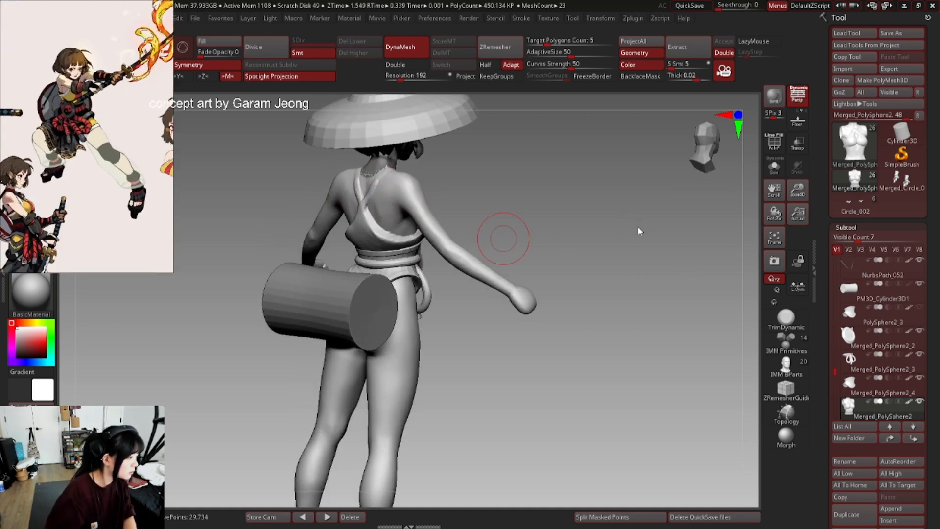
scroll(612, 295, "down", 4)
scroll(604, 300, "up", 4)
scroll(604, 301, "down", 4)
scroll(56, 108, "up", 4)
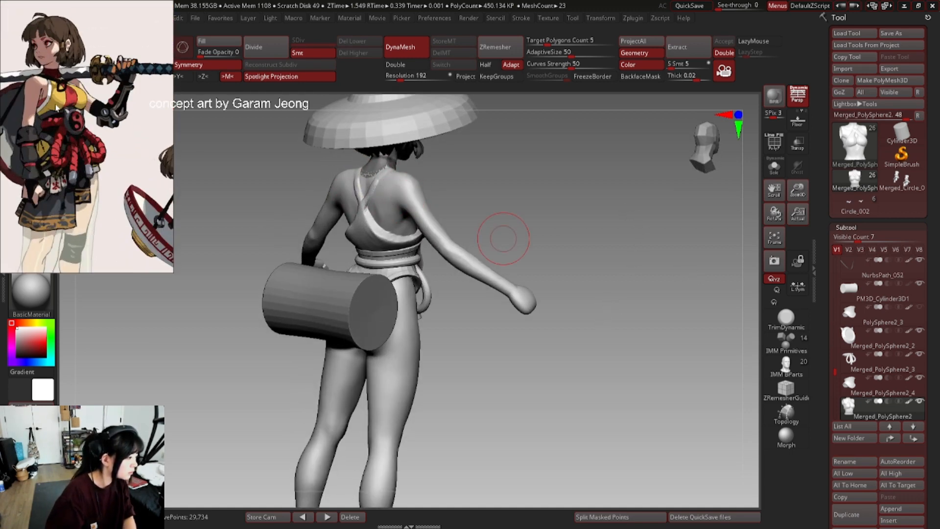
scroll(57, 108, "up", 2)
scroll(57, 114, "down", 5)
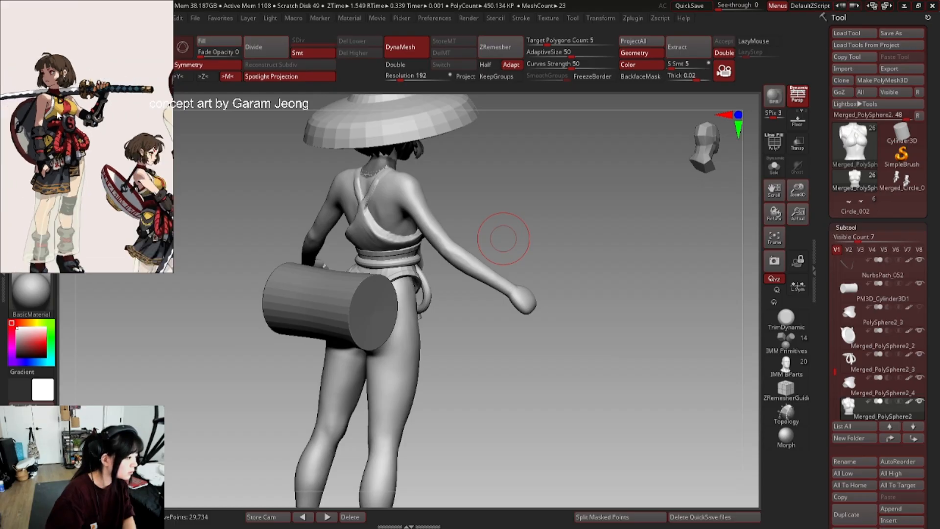
scroll(52, 37, "up", 5)
scroll(36, 73, "down", 5)
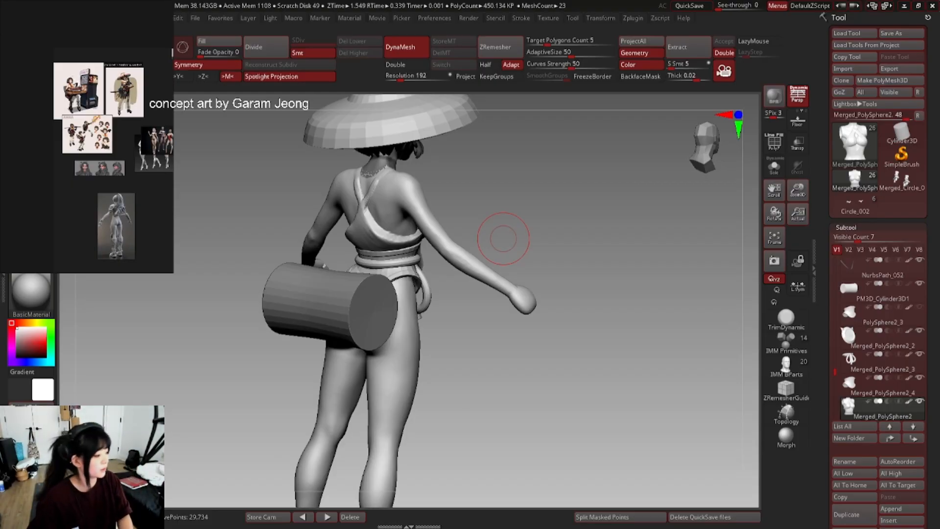
- Examine the skirt, paper tags, ladle and sword at the waist in the main concept art, and widen the reference window
scroll(124, 92, "up", 5)
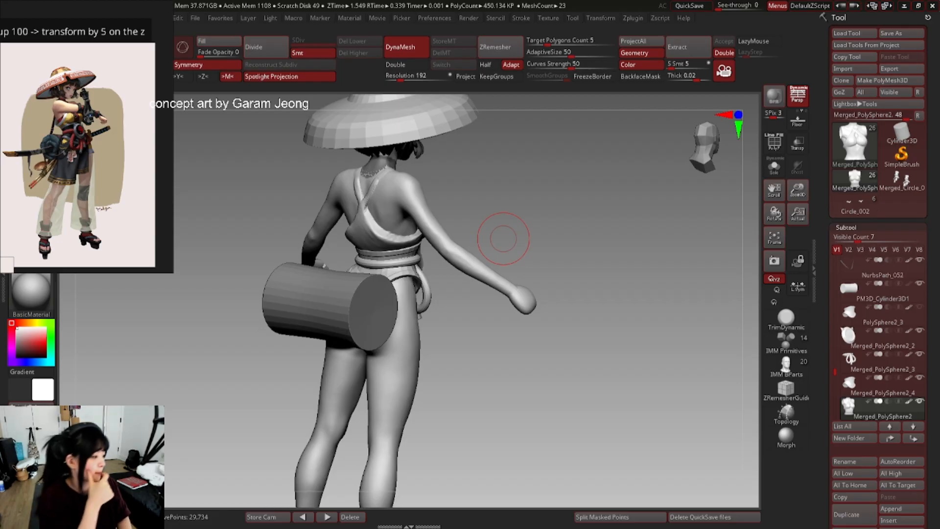
scroll(49, 174, "up", 7)
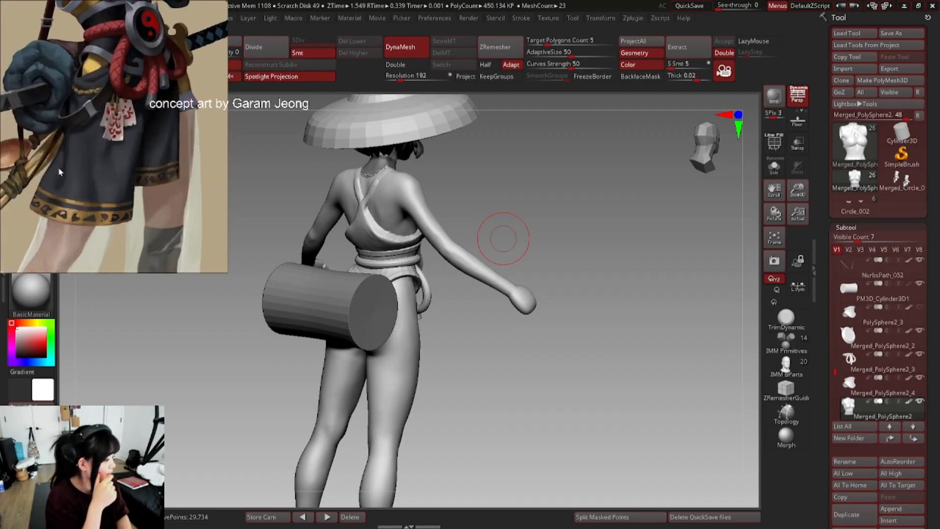
scroll(64, 171, "down", 4)
scroll(33, 178, "up", 3)
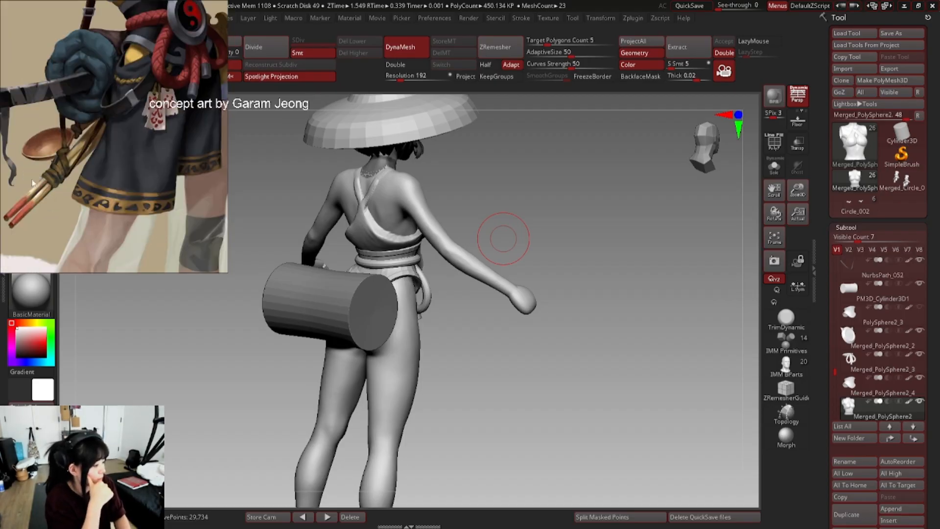
scroll(81, 171, "down", 2)
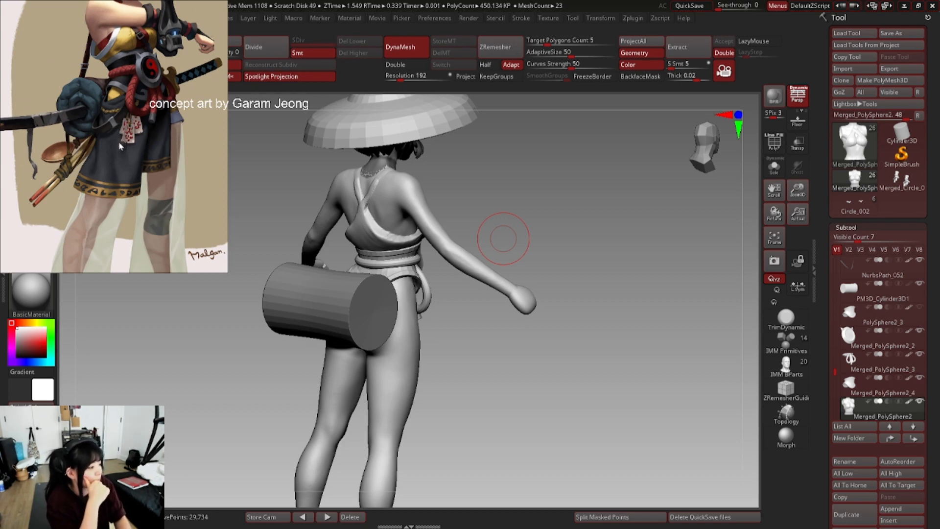
scroll(123, 118, "down", 2)
scroll(133, 97, "up", 3)
scroll(133, 97, "down", 5)
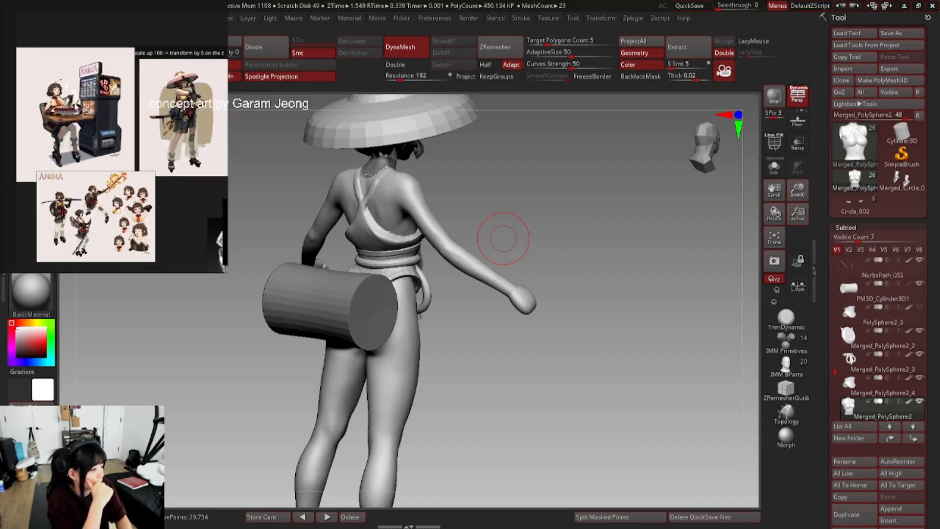
- Examine the seated girl in the ramen illustration and the looped rope belt of the ANIMA sheet's standing figure
scroll(58, 116, "up", 6)
scroll(58, 116, "up", 4)
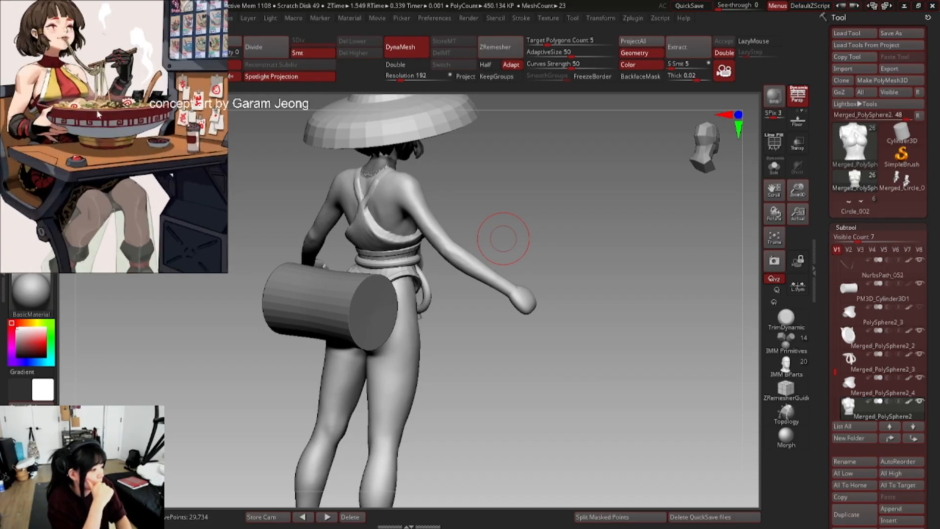
scroll(95, 113, "down", 6)
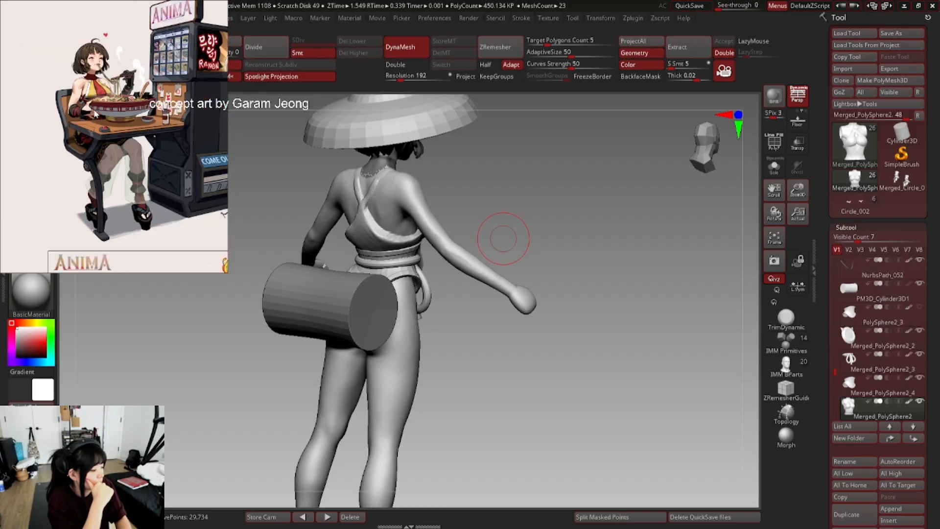
scroll(43, 117, "up", 5)
scroll(117, 125, "up", 8)
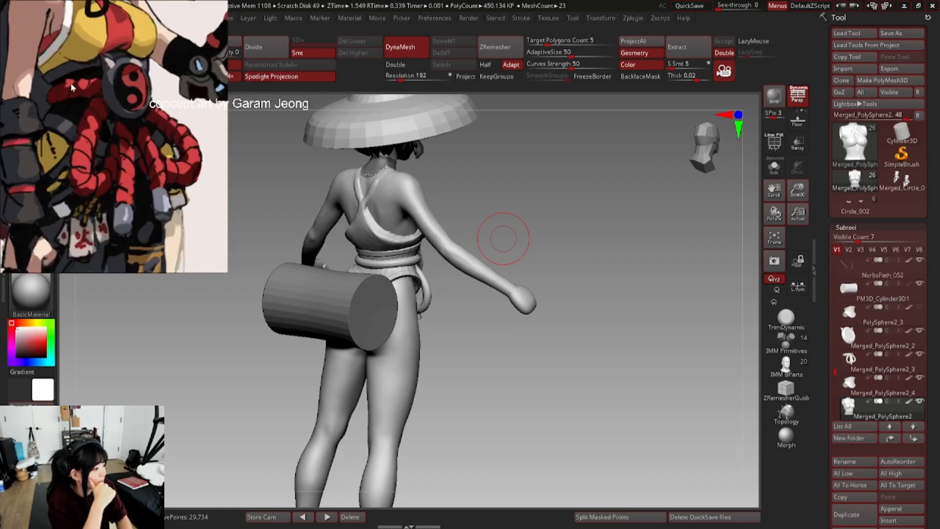
scroll(56, 95, "down", 5)
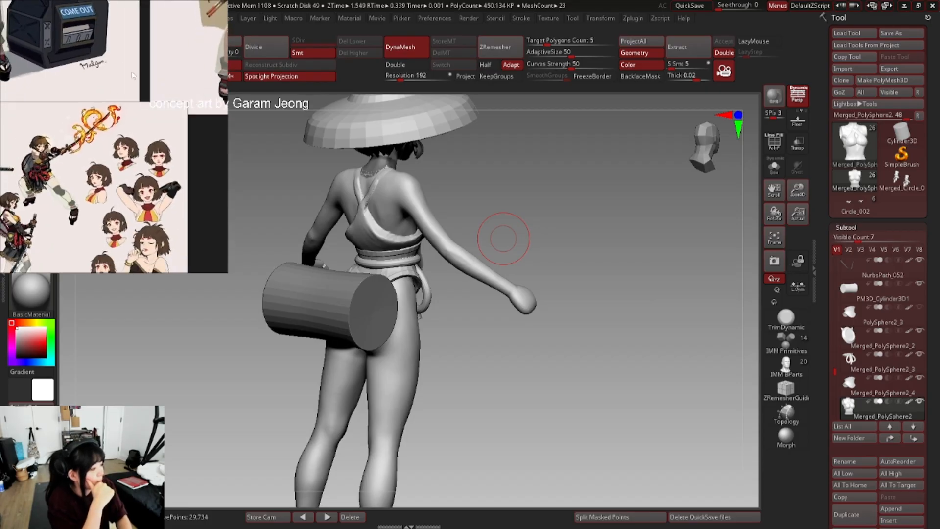
- Examine the braided rope loops beside the belt emblem and the wooden sandal in the main concept art
scroll(143, 74, "up", 8)
scroll(142, 73, "up", 3)
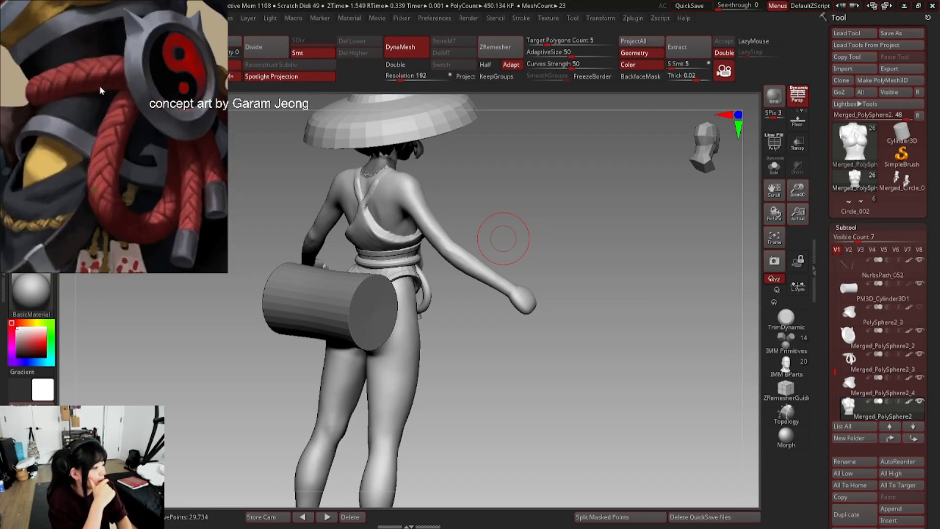
scroll(97, 89, "down", 6)
scroll(177, 139, "up", 8)
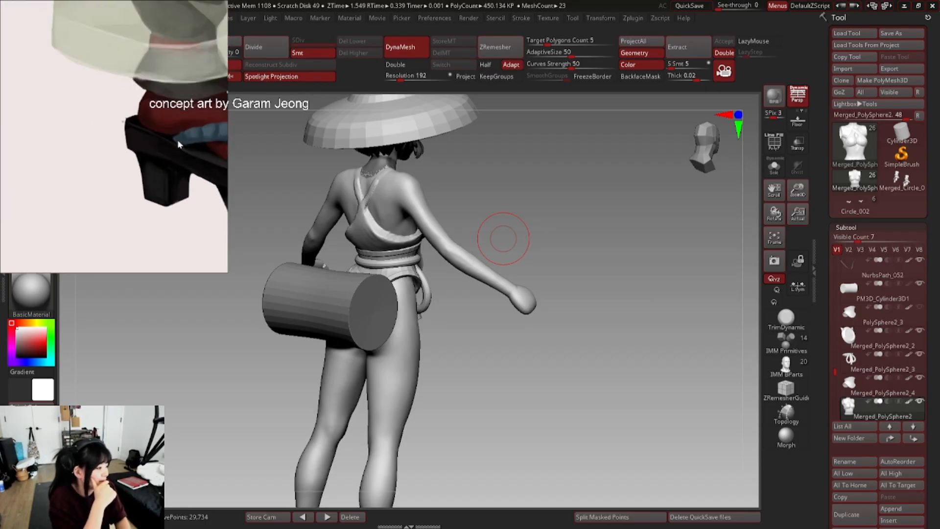
scroll(98, 164, "down", 8)
scroll(95, 163, "up", 3)
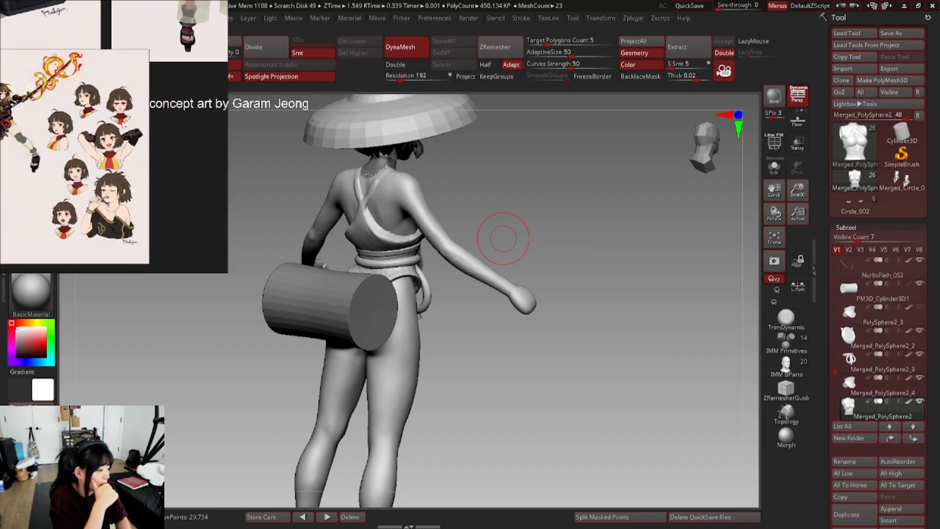
- Compare the three full-body poses on the ANIMA sheet with the main concept art and the ramen illustration
scroll(125, 127, "up", 2)
scroll(130, 131, "down", 6)
scroll(137, 136, "up", 4)
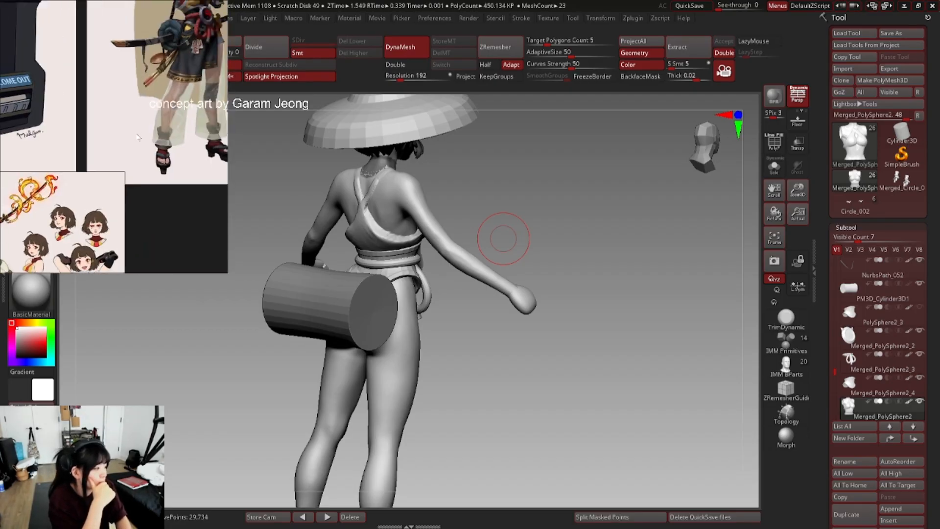
scroll(137, 137, "down", 2)
scroll(132, 132, "down", 4)
scroll(112, 119, "up", 3)
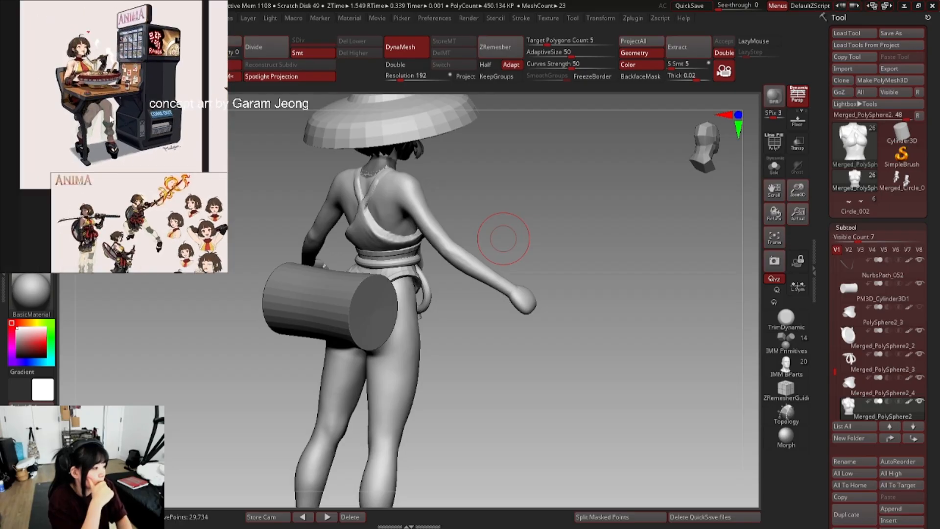
scroll(112, 120, "up", 2)
scroll(114, 118, "down", 3)
scroll(119, 105, "up", 5)
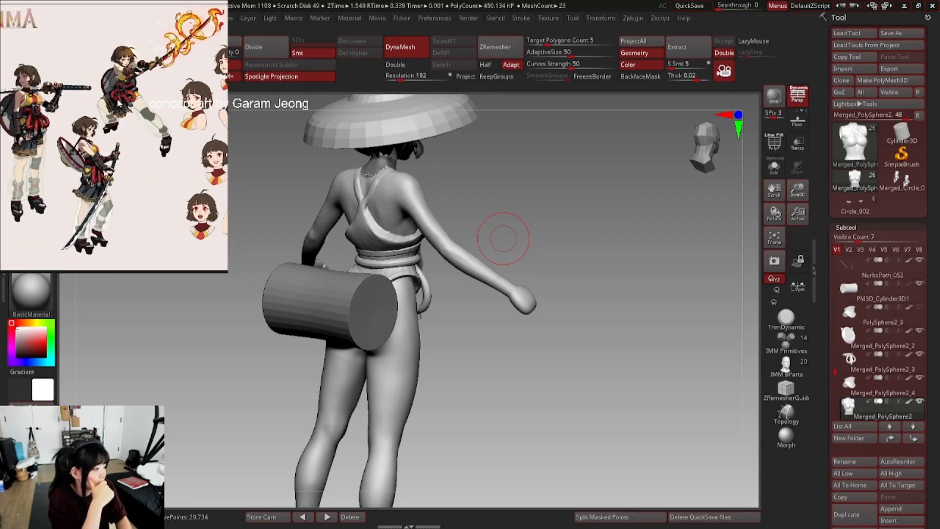
scroll(118, 102, "up", 2)
scroll(118, 105, "down", 4)
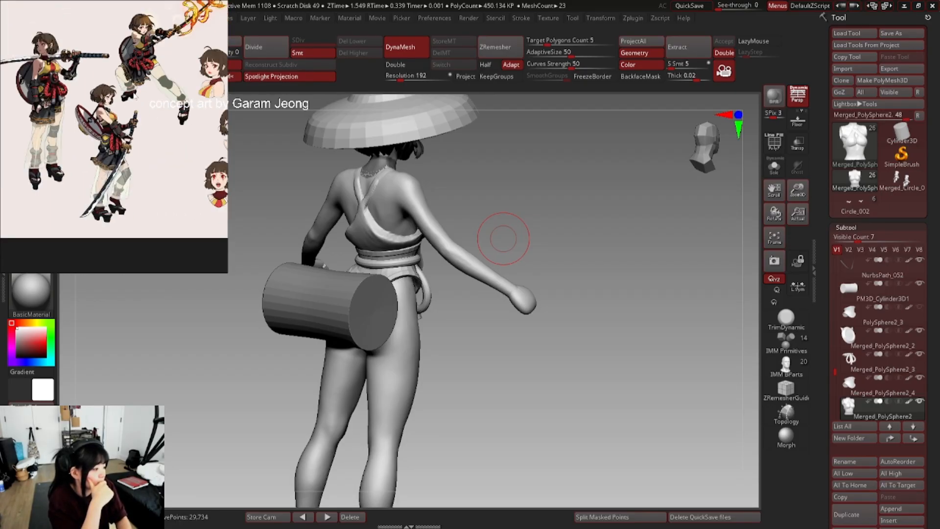
- Compare the skirt and rope belt in the main concept art with the model's front and three-quarter views
scroll(73, 165, "up", 4)
scroll(186, 93, "up", 6)
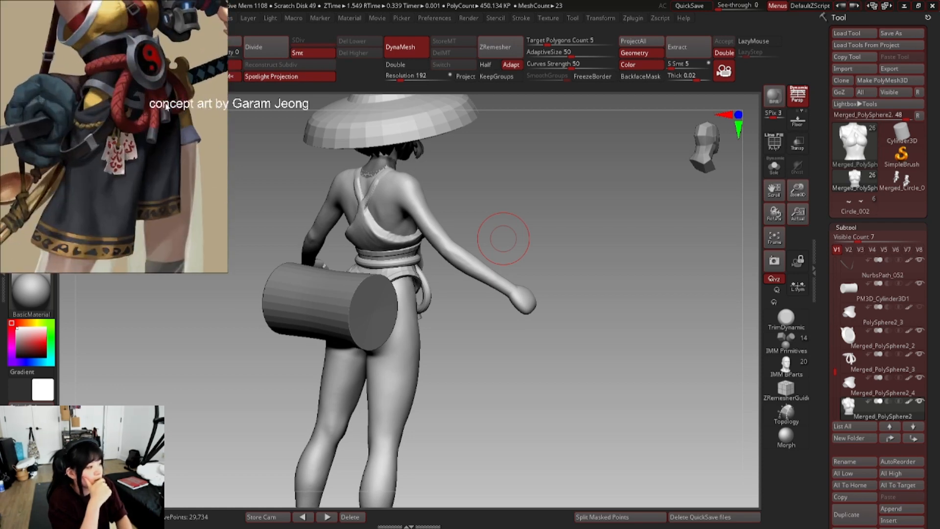
left_click_drag(503, 238, 641, 245)
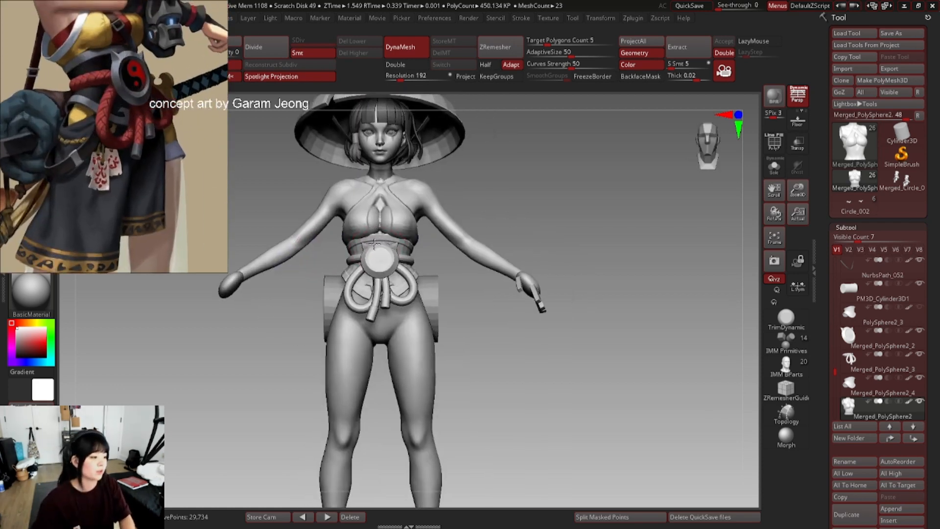
left_click_drag(563, 275, 573, 247, "alt")
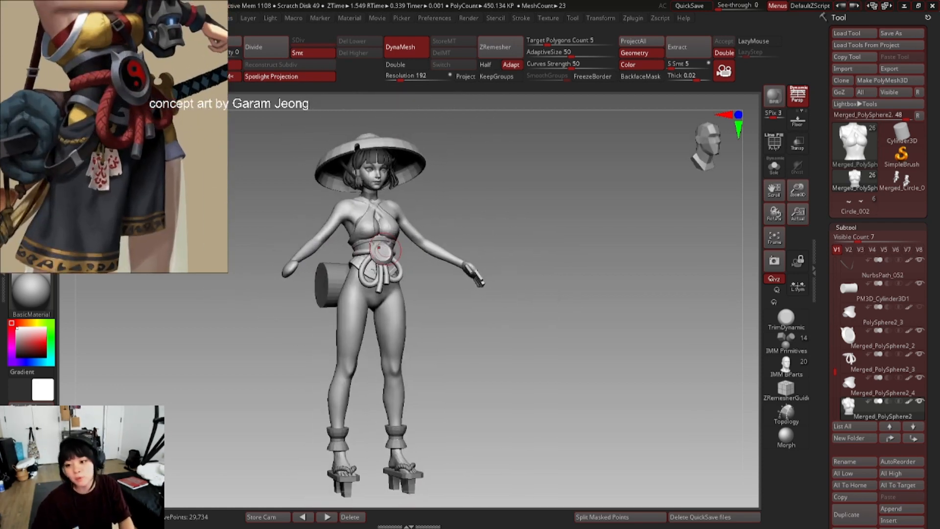
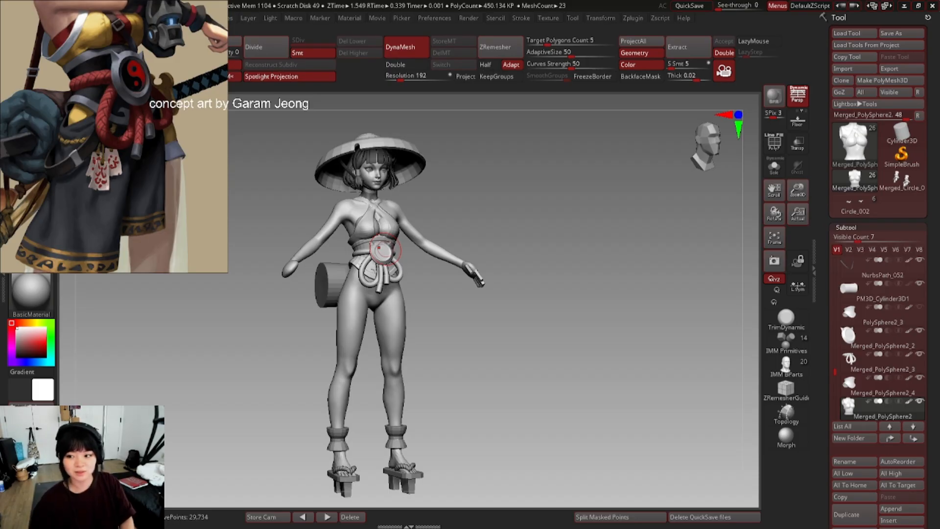
- Compare the main concept art's skirt and rope belt with the lunging figure on the ANIMA sheet
scroll(100, 74, "down", 5)
mouse_move(71, 48)
middle_mouse_down()
mouse_move(67, 87)
mouse_move(93, 59)
middle_mouse_up()
scroll(67, 87, "down", 5)
scroll(93, 145, "up", 3)
middle_click_drag(93, 144, 184, 132)
scroll(95, 122, "up", 5)
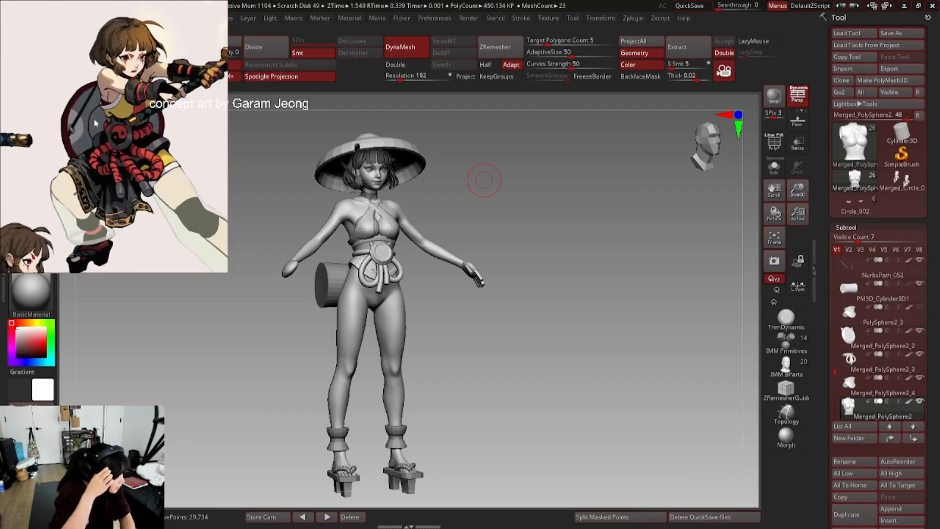
scroll(93, 118, "up", 2)
scroll(81, 116, "down", 4)
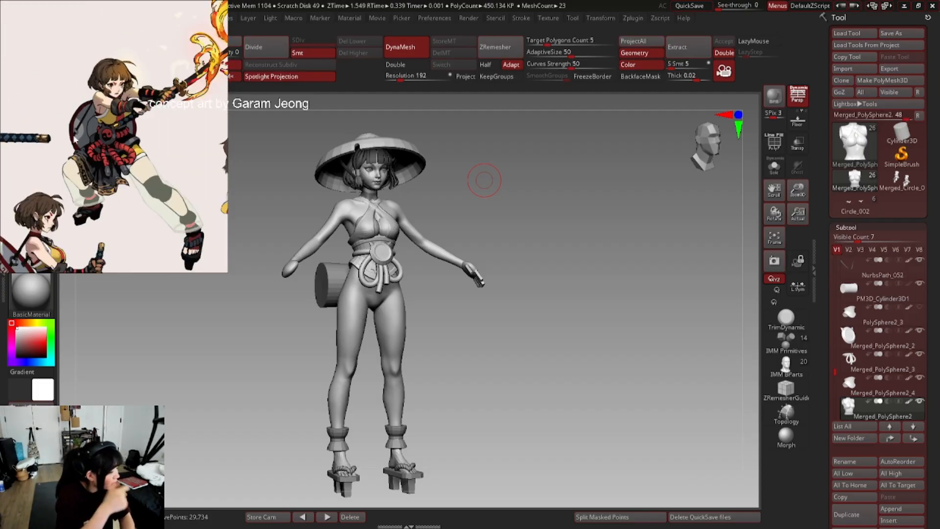
- Examine the side-view figure's slung hat, straps and yellow top on the ANIMA sheet against the main concept art
scroll(58, 215, "up", 4)
scroll(62, 209, "up", 2)
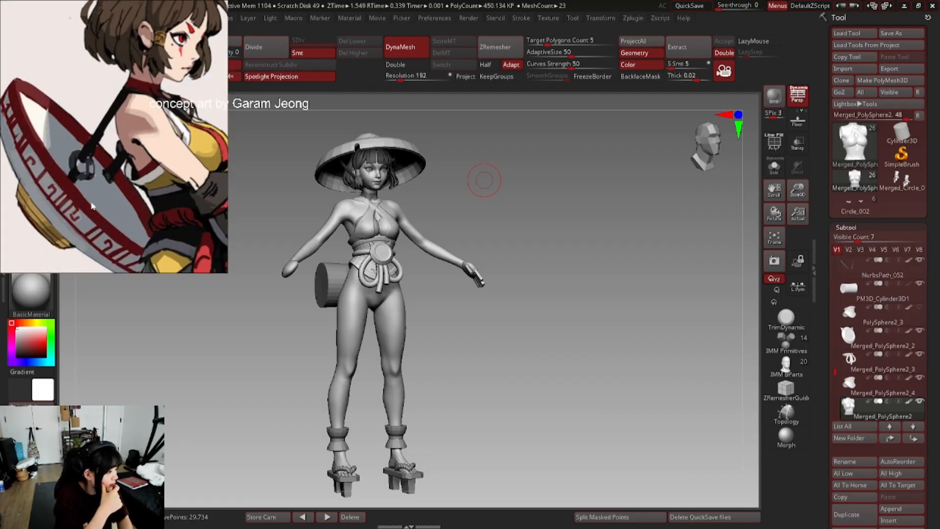
scroll(93, 202, "down", 6)
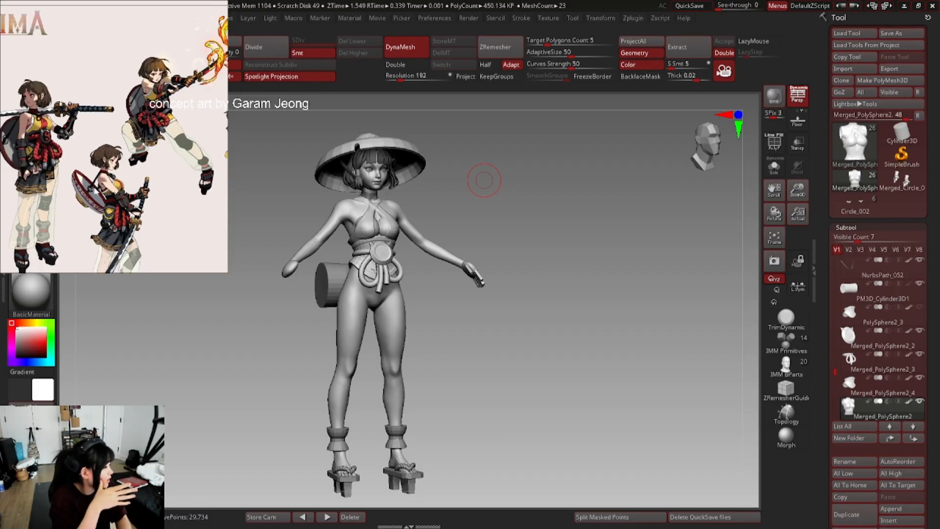
scroll(133, 54, "up", 6)
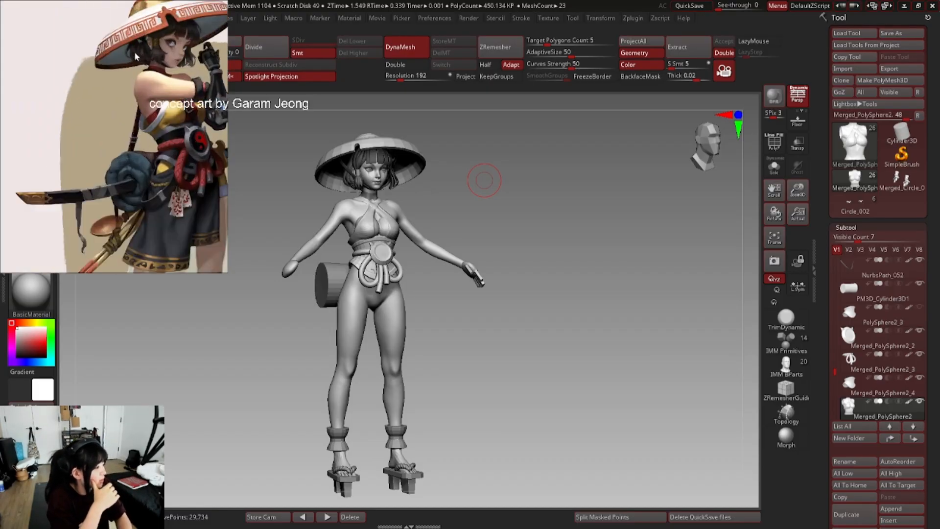
scroll(92, 137, "down", 3)
scroll(92, 138, "down", 3)
scroll(44, 175, "up", 9)
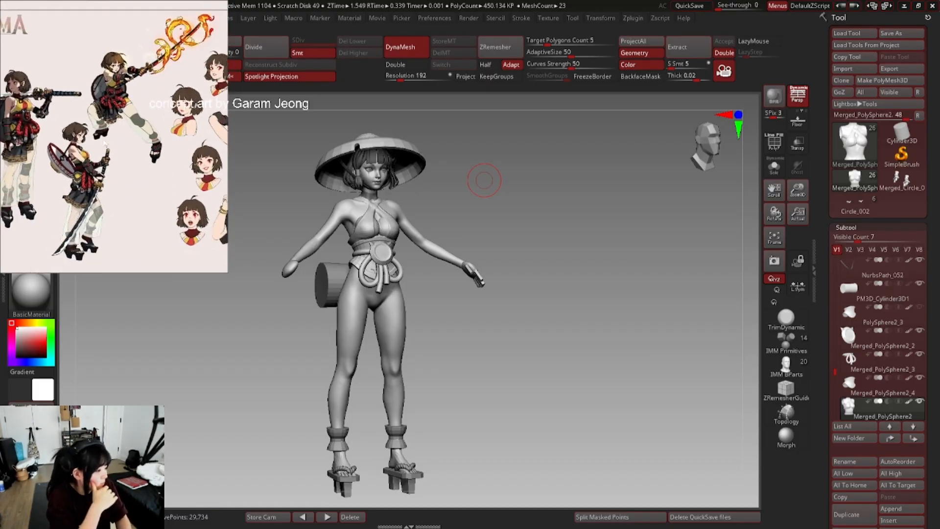
scroll(113, 142, "up", 3)
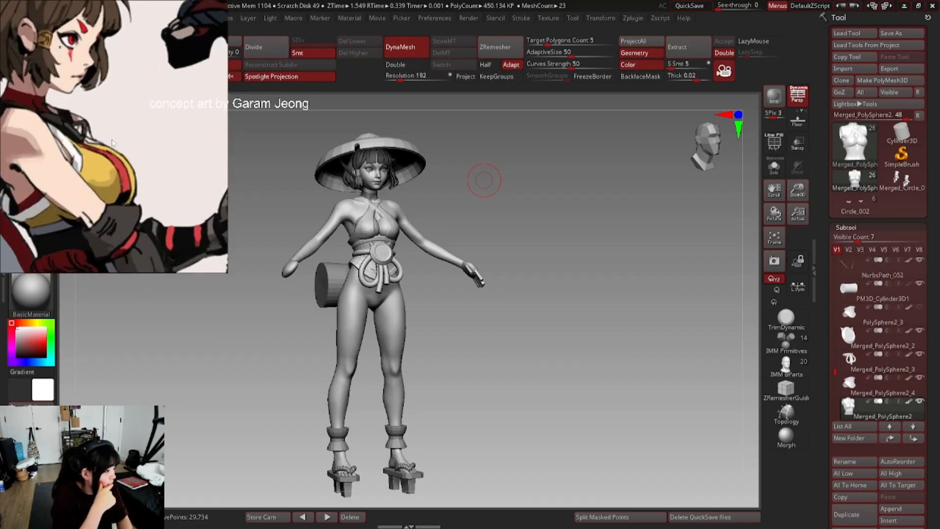
scroll(112, 142, "down", 3)
scroll(112, 146, "down", 6)
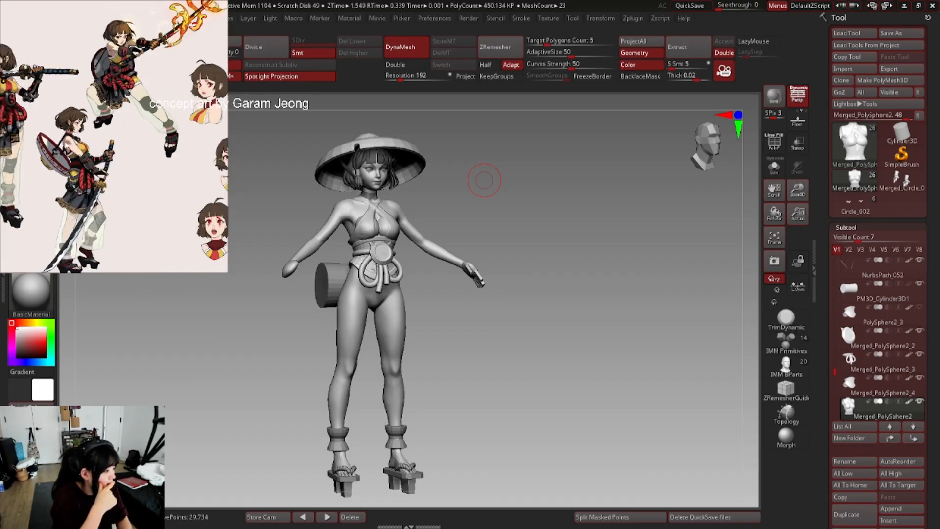
- Compare the top in the ANIMA poses and ramen illustration with the model's front view
scroll(136, 146, "up", 2)
scroll(101, 93, "up", 5)
scroll(54, 94, "down", 2)
scroll(55, 94, "down", 3)
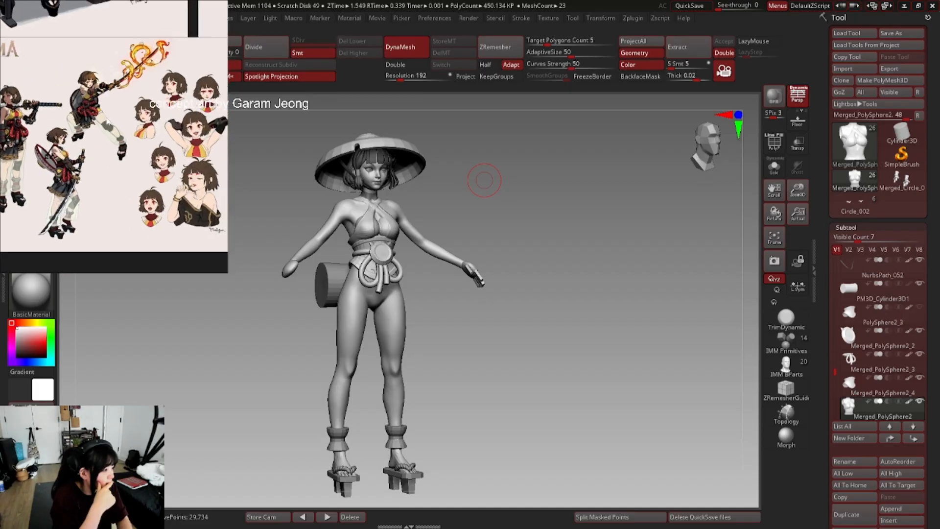
scroll(79, 78, "up", 3)
scroll(80, 78, "down", 4)
middle_click_drag(122, 106, 211, 116)
scroll(53, 84, "up", 4)
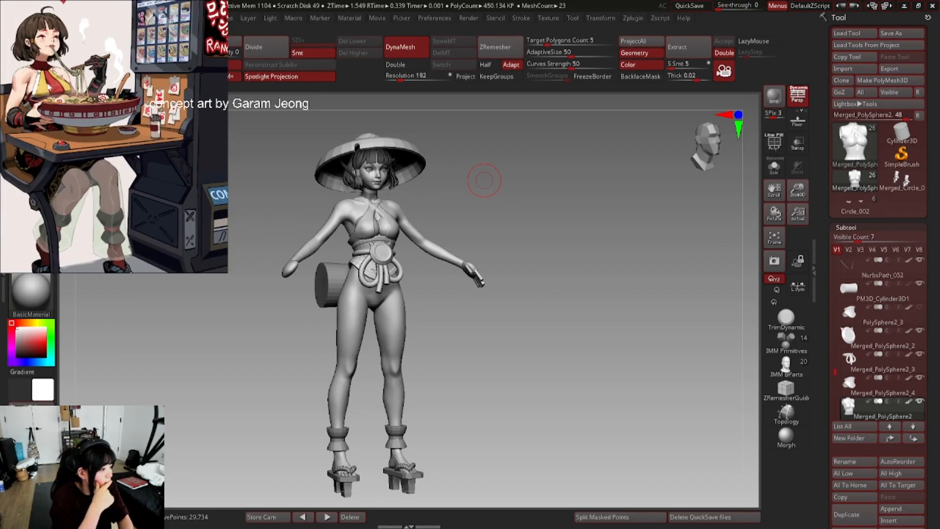
mouse_move(453, 195)
left_mouse_down()
mouse_move(369, 198)
mouse_move(387, 245)
mouse_move(469, 205)
left_mouse_up()
scroll(79, 78, "down", 4)
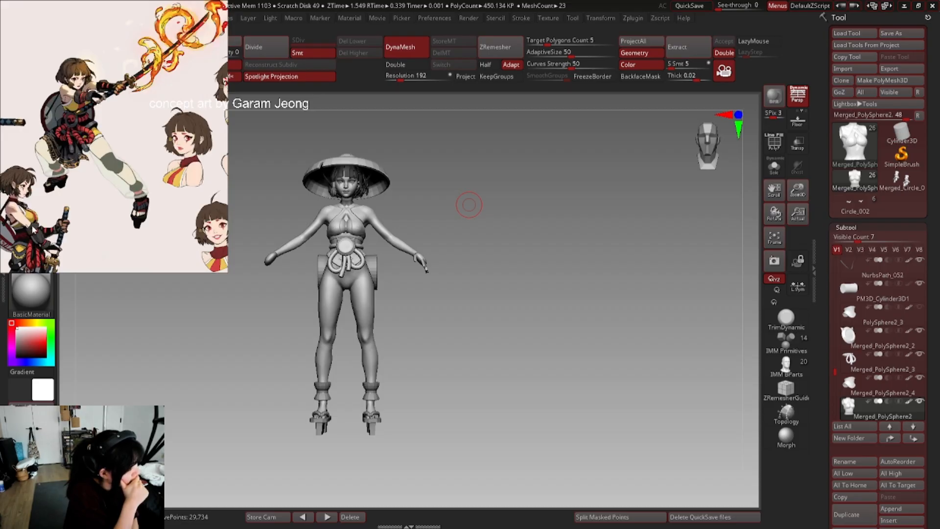
scroll(33, 229, "down", 5)
right_click_drag(321, 198, 357, 221)
- Isolate the torso subtool and fill the opening at the center of the halter top with sculpted fabric
key("shift+f")
key("shift+f")
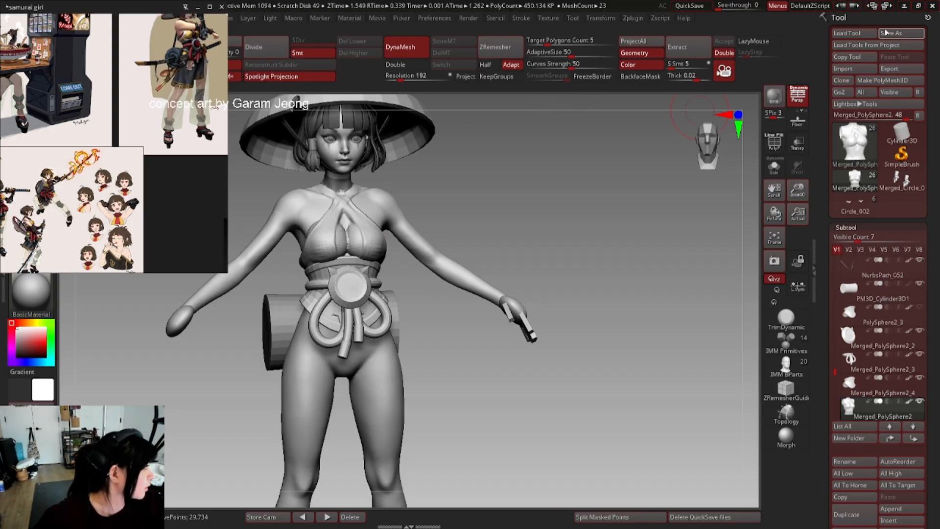
left_click_drag(775, 187, 823, 180)
left_click(774, 169)
mouse_move(383, 201)
right_mouse_down("ctrl")
mouse_move(398, 216)
mouse_move(391, 210)
mouse_move(393, 231)
mouse_move(364, 237)
right_mouse_up("ctrl")
right_click(365, 236)
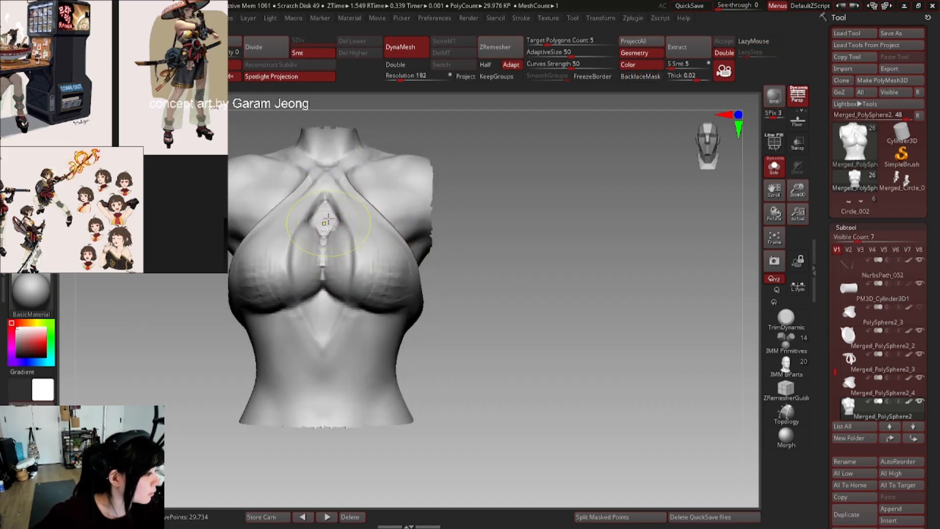
left_click_drag(327, 213, 323, 317)
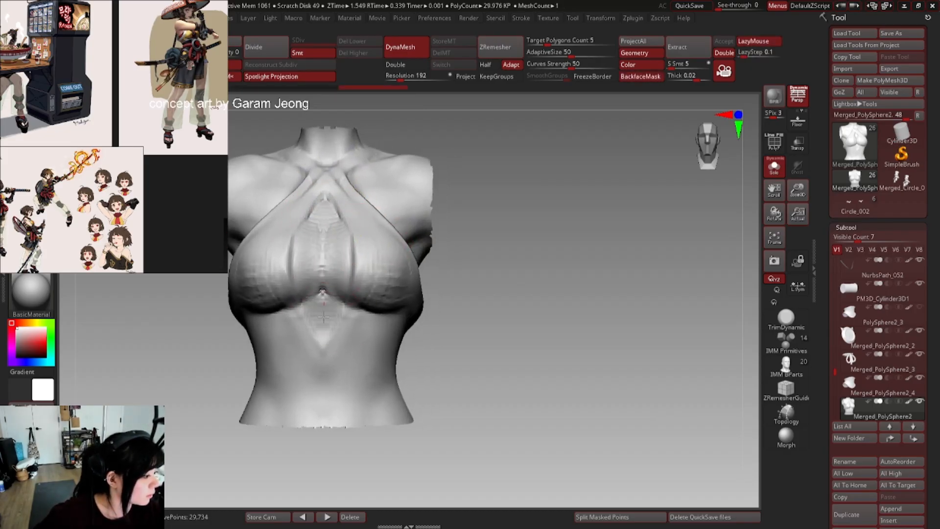
right_click_drag(324, 317, 339, 268)
left_click_drag(338, 268, 324, 309)
left_click_drag(309, 204, 336, 268)
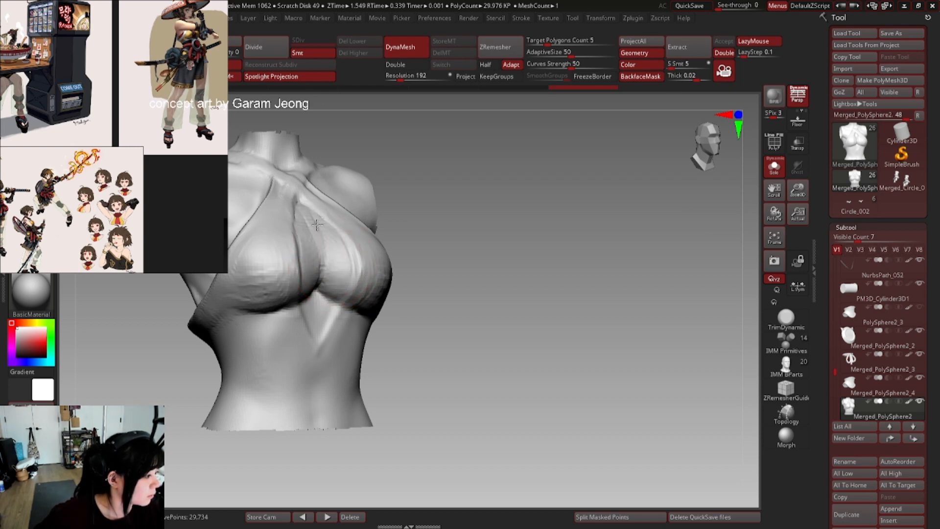
mouse_move(317, 225)
right_mouse_down()
mouse_move(323, 249)
mouse_move(327, 231)
mouse_move(337, 245)
right_mouse_up()
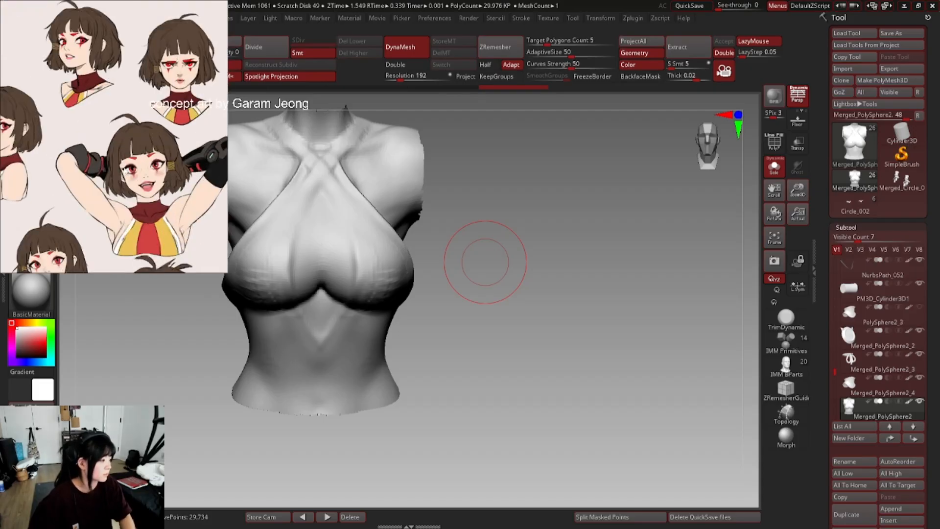
- Show the whole figure again, and build up and smooth the fabric between the breasts
mouse_move(485, 261)
left_mouse_down()
mouse_move(424, 216)
mouse_move(412, 254)
mouse_move(403, 256)
left_mouse_up()
left_click(769, 173)
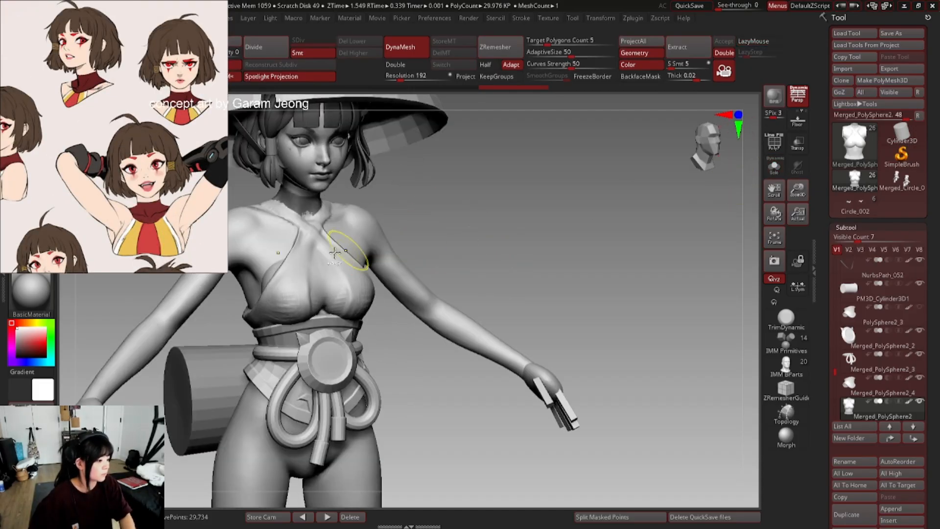
right_click_drag(346, 252, 369, 240, "ctrl")
right_click_drag(370, 240, 401, 248)
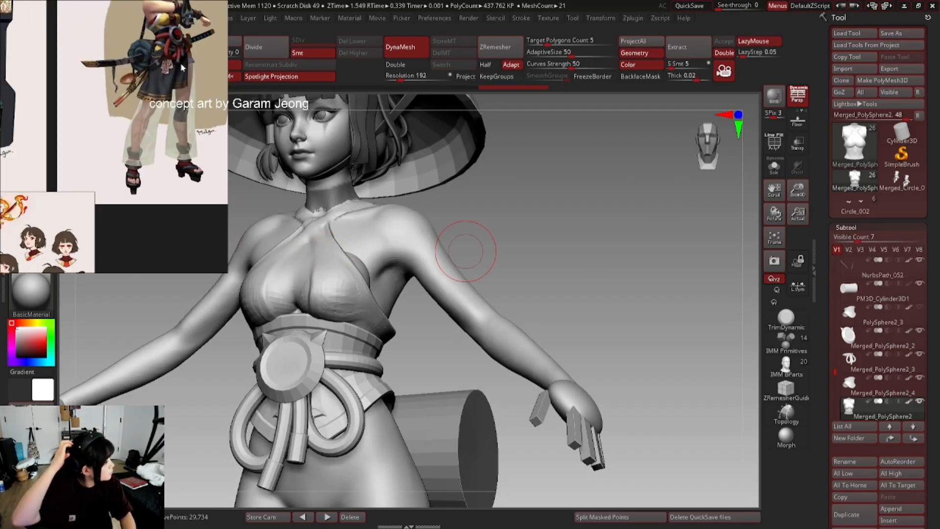
right_click_drag(298, 274, 335, 281)
right_click_drag(336, 281, 377, 315, "ctrl")
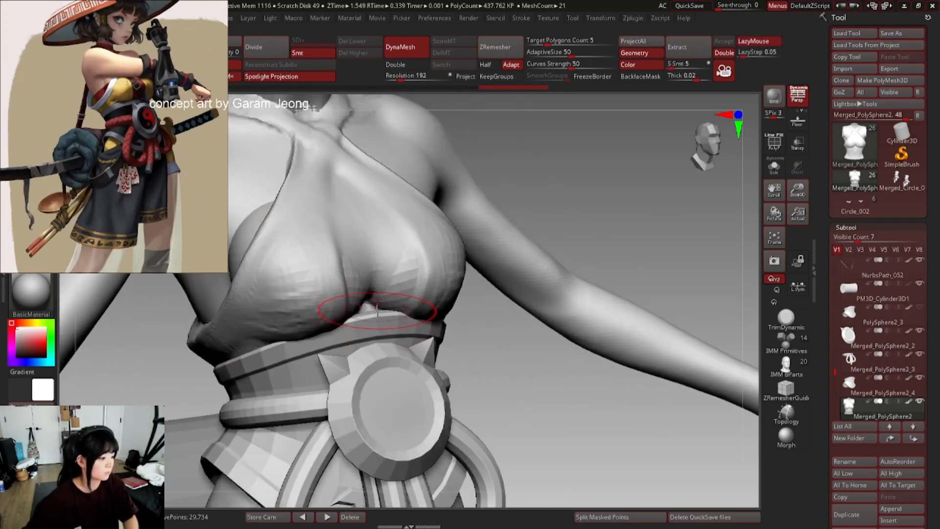
key("1")
right_click_drag(390, 238, 331, 249, "alt")
left_click_drag(332, 250, 328, 273, "shift")
left_click_drag(352, 231, 353, 244)
right_click_drag(366, 221, 362, 214)
left_click_drag(363, 214, 362, 239)
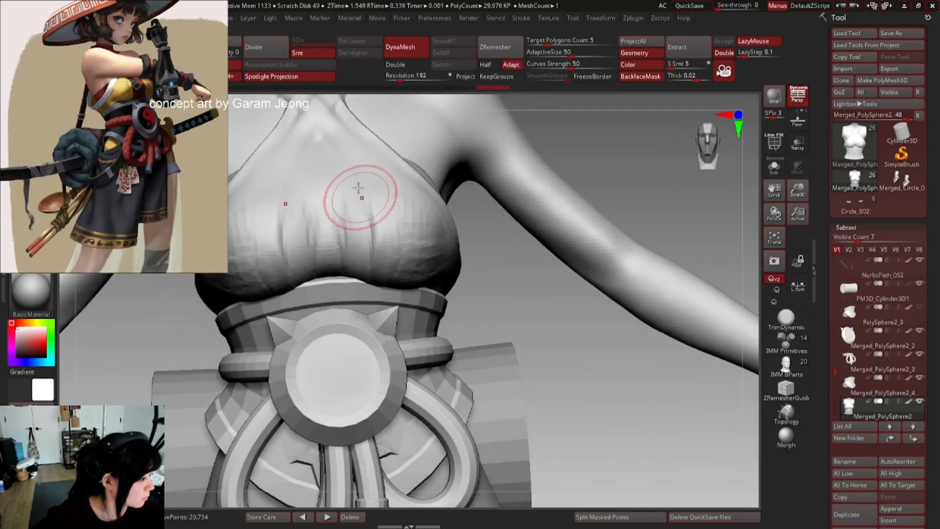
- Even out the vertical ridges in the fabric stretched across the bust, and undo the last stroke
left_click_drag(359, 195, 359, 227)
left_click_drag(346, 199, 344, 227)
right_click_drag(331, 217, 344, 210)
left_click_drag(329, 217, 331, 250)
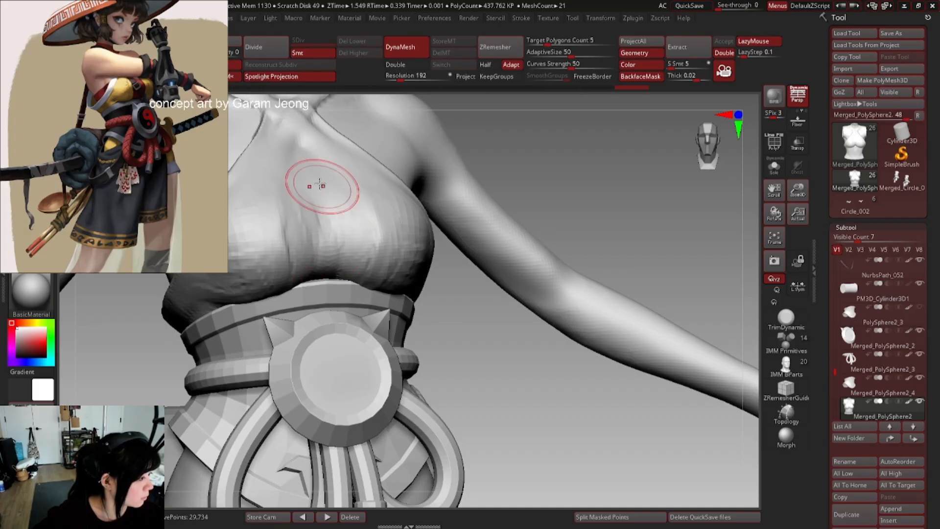
left_click_drag(321, 189, 327, 235)
right_click_drag(355, 198, 365, 220)
left_click_drag(323, 196, 329, 235, "shift")
right_click_drag(384, 214, 357, 204)
left_click_drag(357, 204, 349, 240)
mouse_move(329, 254)
right_mouse_down("ctrl")
mouse_move(338, 191)
mouse_move(356, 194)
right_mouse_up("ctrl")
key("ctrl+z")
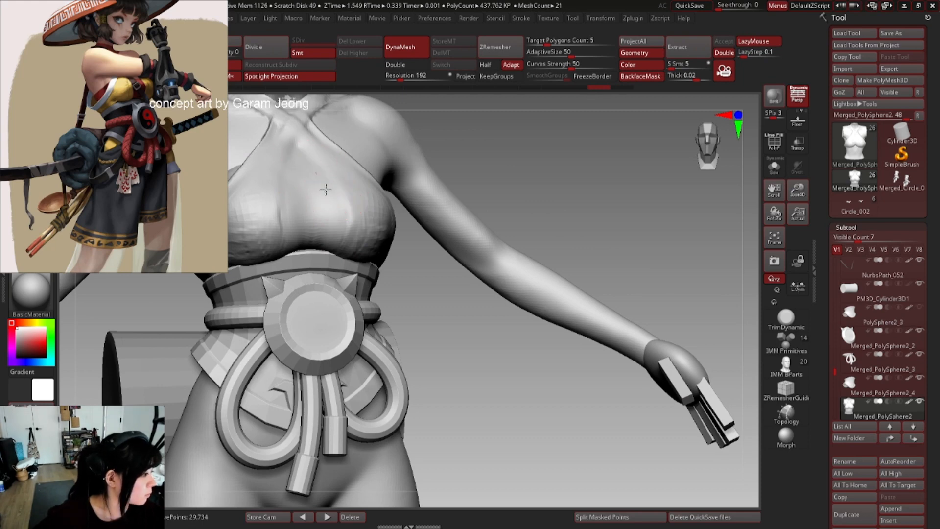
- Build up the upper front of the top beneath the crossed straps, switching to the ClayBuildup brush
mouse_move(327, 182)
left_mouse_down()
mouse_move(331, 225)
mouse_move(338, 194)
left_mouse_up()
right_click_drag(340, 185, 345, 179)
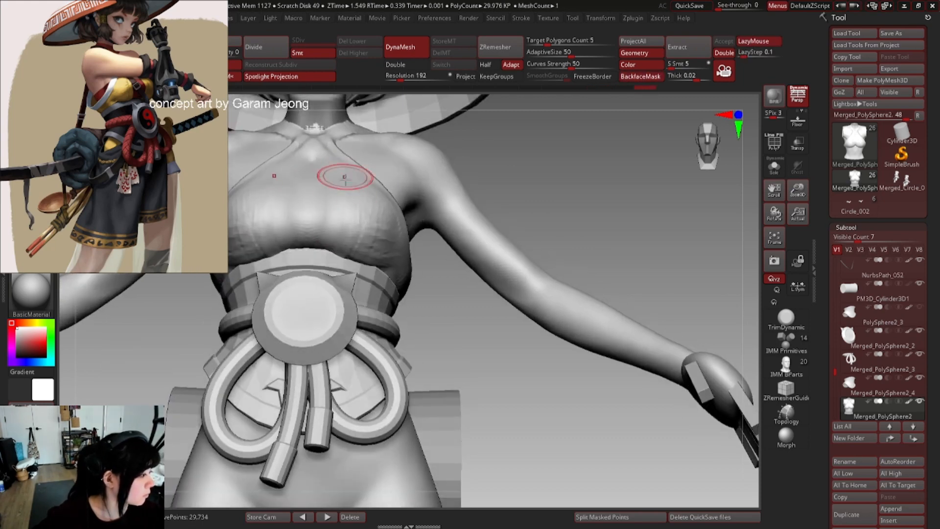
mouse_move(344, 181)
left_mouse_down()
mouse_move(346, 223)
mouse_move(309, 231)
left_mouse_up()
right_click_drag(297, 179, 302, 191)
mouse_move(303, 189)
left_mouse_down()
mouse_move(317, 177)
mouse_move(317, 231)
mouse_move(339, 194)
left_mouse_up()
mouse_move(339, 187)
right_mouse_down()
mouse_move(307, 182)
mouse_move(336, 166)
mouse_move(344, 172)
right_mouse_up()
key("b")
key("c")
key("b")
left_click_drag(344, 172, 332, 172)
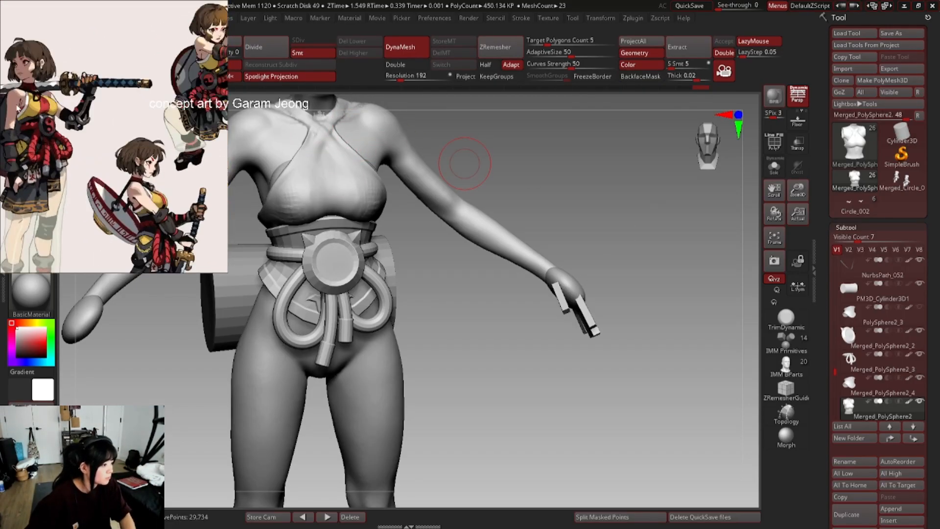
- Merge the crossed straps on the upper chest into one continuous halter panel rising to the neck
mouse_move(465, 157)
right_mouse_down("ctrl")
mouse_move(315, 181)
mouse_move(337, 249)
mouse_move(357, 221)
mouse_move(368, 231)
mouse_move(340, 235)
mouse_move(357, 246)
right_mouse_up("ctrl")
key("l")
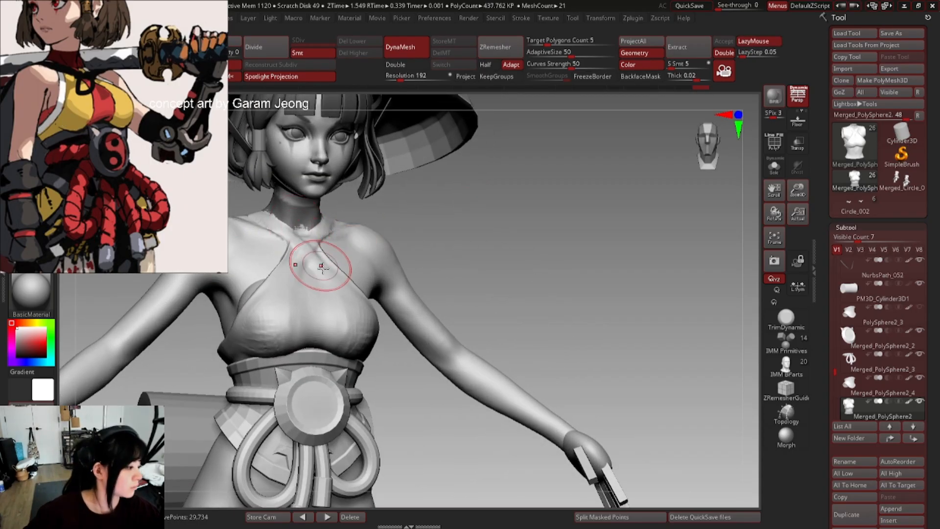
right_click_drag(314, 269, 329, 256, "ctrl")
key("space")
left_click_drag(329, 256, 343, 244)
key("ctrl+z")
key("space")
key("shift+f")
key("shift+f")
key("shift+f")
mouse_move(345, 241)
right_mouse_down()
mouse_move(337, 255)
mouse_move(317, 247)
mouse_move(314, 260)
mouse_move(325, 227)
mouse_move(305, 235)
right_mouse_up()
key("shift+f")
- Isolate the torso subtool to inspect the halter neckline, and bring the other subtools back into view
key("space")
key("shift+f")
key("shift+f")
left_click(771, 170)
key("1")
key("space")
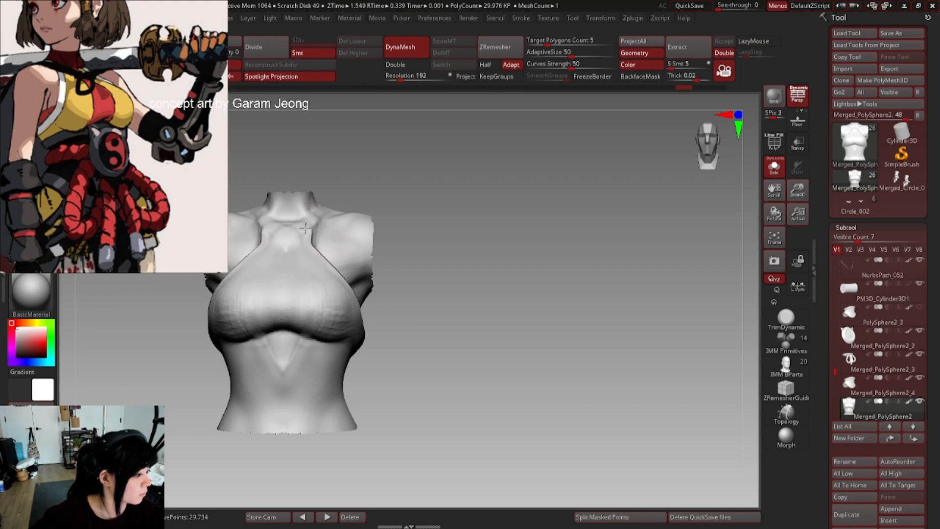
left_click(773, 167)
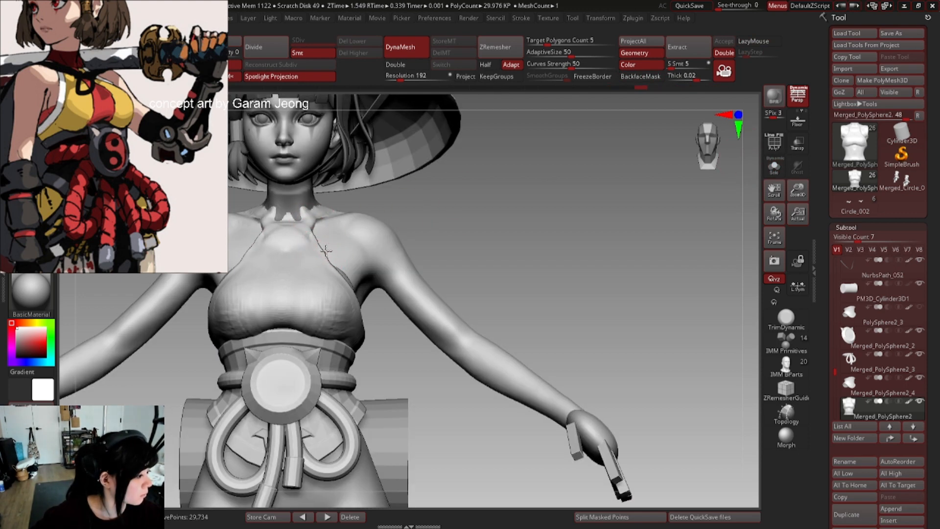
- Refine the halter's upper front below the neck with sculpting strokes and smooth it toward the bust
key("space")
mouse_move(335, 237)
right_mouse_down()
mouse_move(289, 245)
mouse_move(329, 250)
mouse_move(311, 235)
mouse_move(282, 239)
mouse_move(321, 235)
mouse_move(297, 257)
right_mouse_up()
key("1")
key("space")
key("space")
left_click_drag(300, 266, 296, 252)
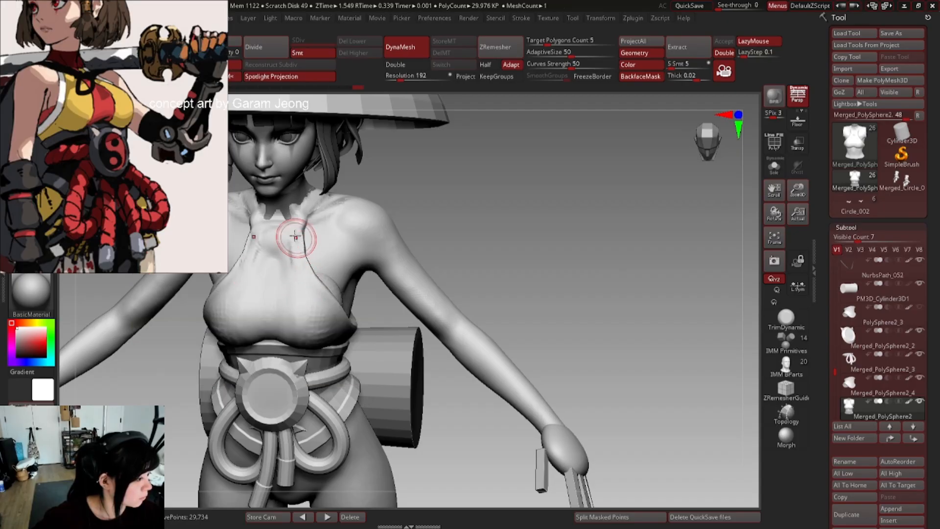
mouse_move(280, 251)
right_mouse_down()
mouse_move(297, 225)
mouse_move(279, 244)
mouse_move(283, 230)
right_mouse_up()
mouse_move(287, 274)
left_mouse_down("shift")
mouse_move(300, 296)
mouse_move(314, 280)
left_mouse_up("shift")
- Smooth the rough fabric on the side and underside of the bust
mouse_move(343, 289)
right_mouse_down()
mouse_move(309, 282)
mouse_move(294, 297)
right_mouse_up()
left_click_drag(315, 298, 328, 345)
right_click_drag(294, 346, 308, 335)
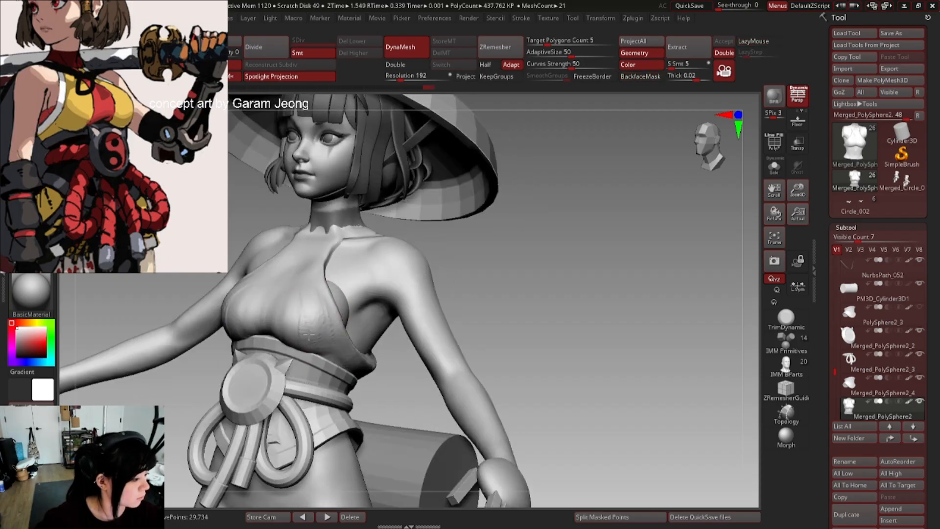
mouse_move(309, 335)
left_mouse_down("shift")
mouse_move(304, 319)
mouse_move(325, 344)
left_mouse_up("shift")
right_click_drag(303, 314, 321, 306)
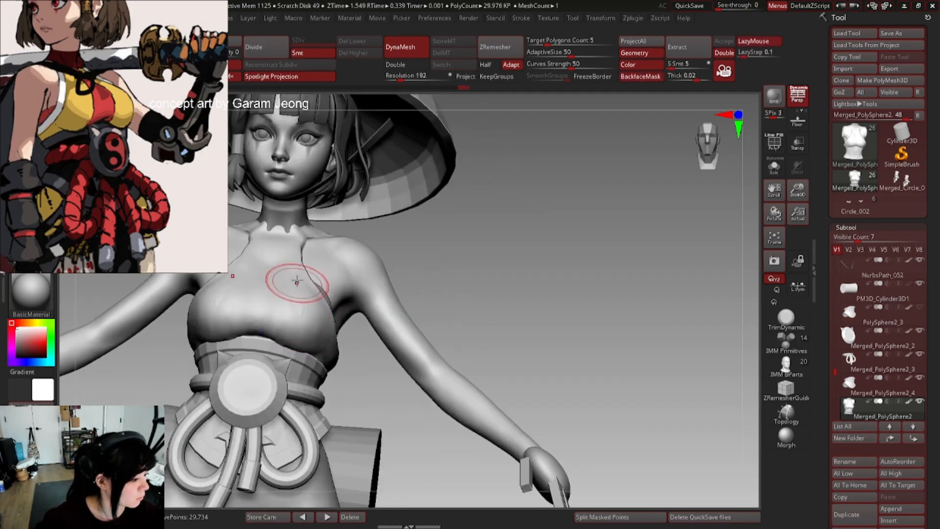
- Adjust the draw size and refine the halter's slanted edge between neck and armpit
right_click_drag(297, 283, 309, 204)
right_click(303, 209)
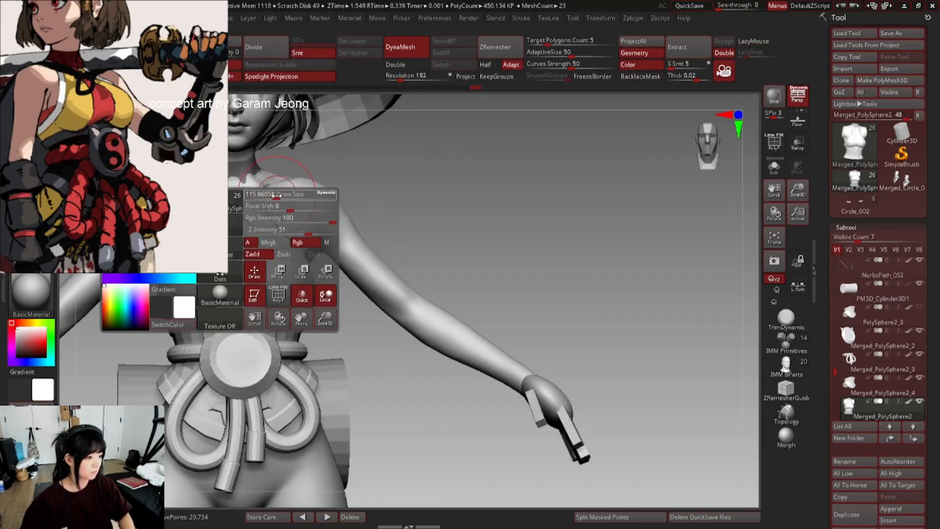
left_click_drag(277, 197, 270, 186)
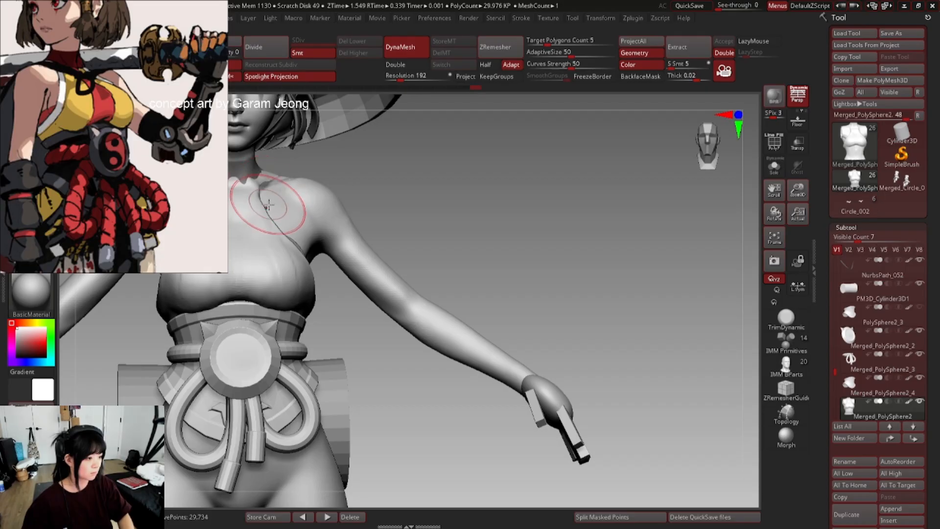
right_click_drag(268, 206, 266, 232)
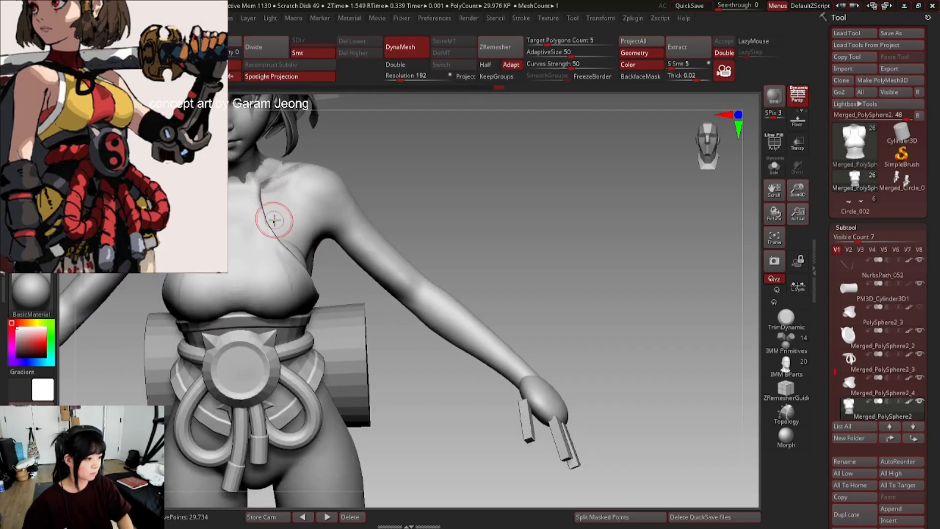
right_click_drag(274, 221, 287, 289, "ctrl")
right_click(286, 289)
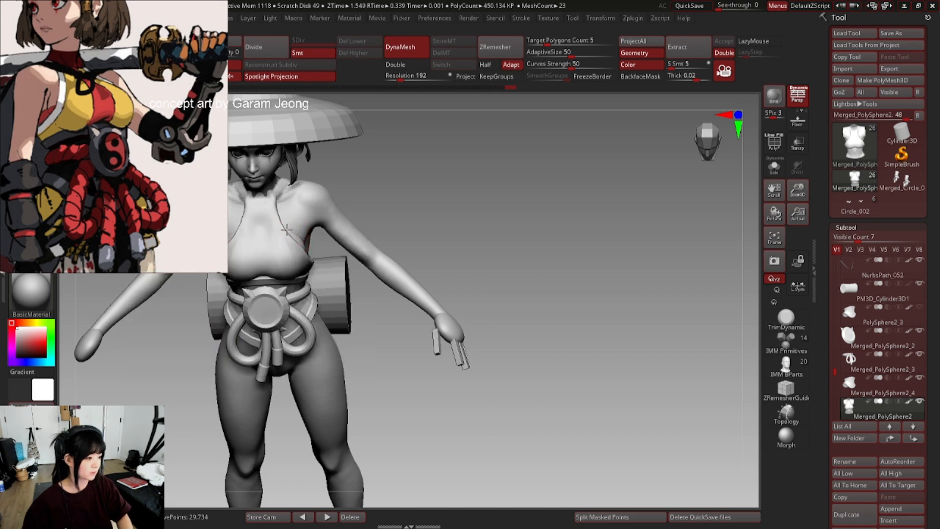
- Adjust the brush size and smooth the halter's surface over the upper chest, checking it against the side-view reference
right_click_drag(289, 233, 248, 230)
scroll(516, 239, "down", 6)
scroll(607, 320, "up", 5)
key("space")
left_click_drag(247, 230, 238, 210)
key("space")
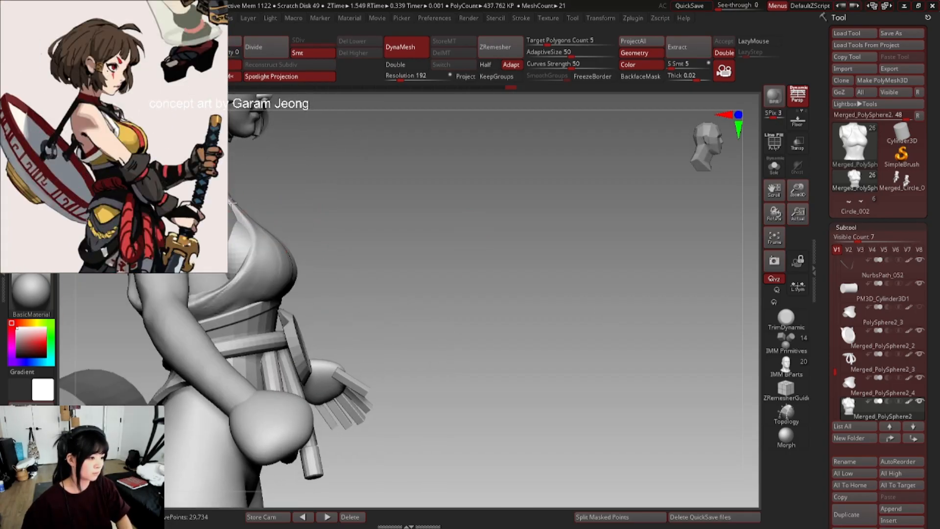
mouse_move(248, 211)
right_mouse_down()
mouse_move(234, 215)
mouse_move(296, 208)
mouse_move(254, 206)
right_mouse_up()
key("space")
key("space")
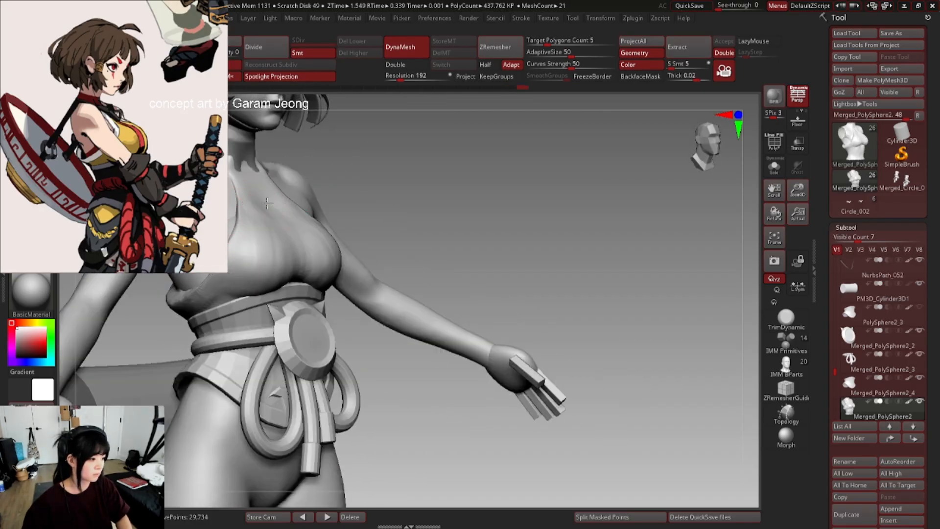
left_click_drag(271, 205, 264, 258, "shift")
right_click_drag(318, 260, 265, 260, "ctrl")
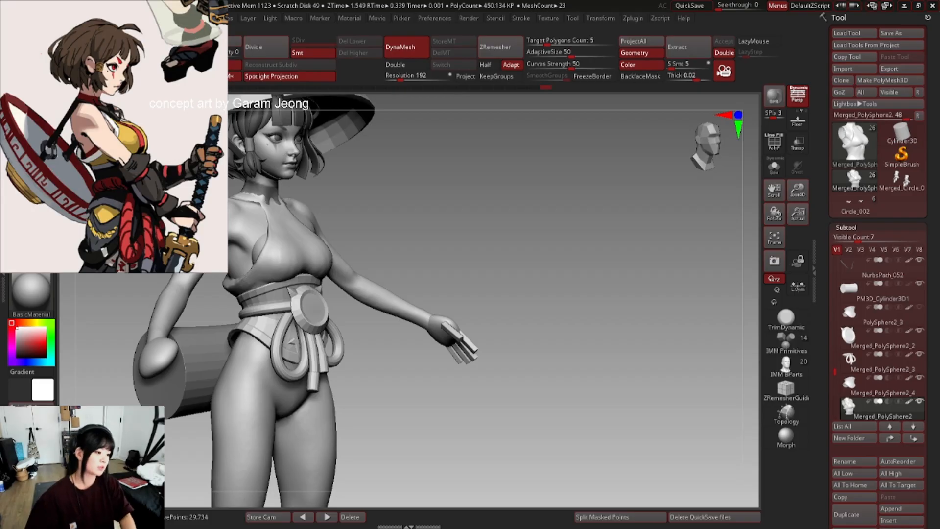
- Resize the Move brush and reshape the front of the halter over the bust to follow the concept art
right_click_drag(368, 246, 347, 248)
right_click(347, 248)
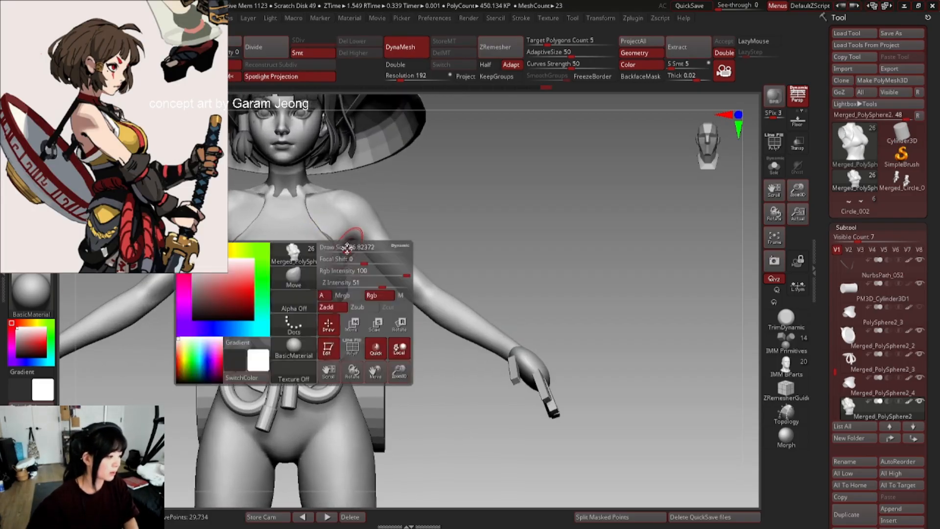
right_click_drag(277, 251, 298, 246)
scroll(556, 259, "down", 5)
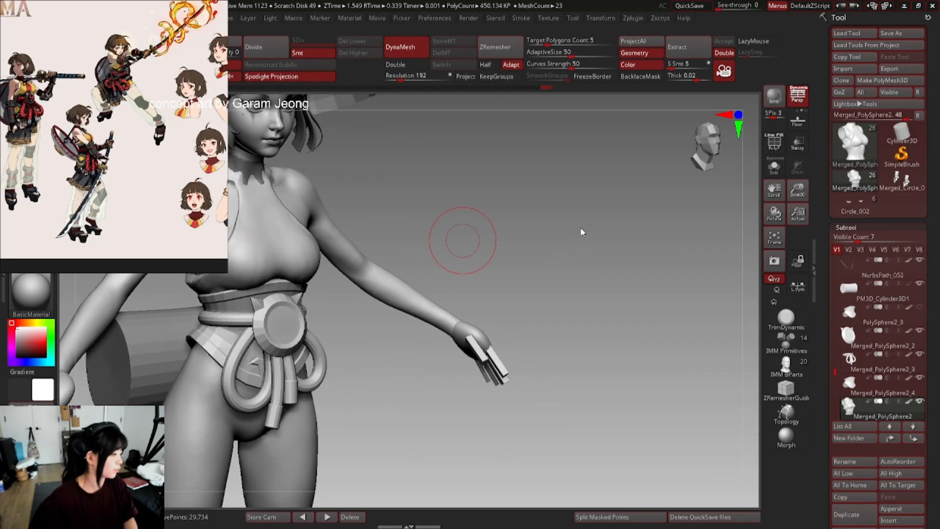
scroll(489, 195, "up", 5)
right_click_drag(215, 225, 307, 239)
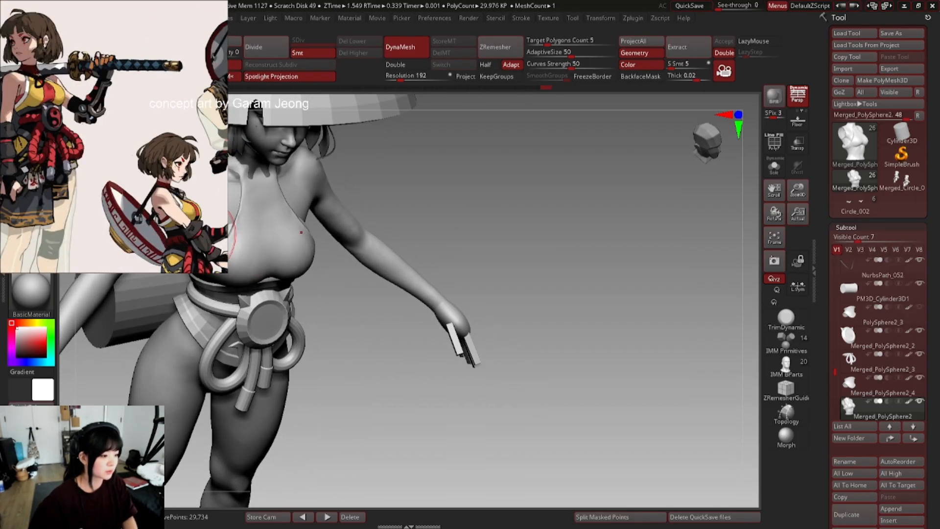
right_click_drag(184, 237, 199, 245)
key("space")
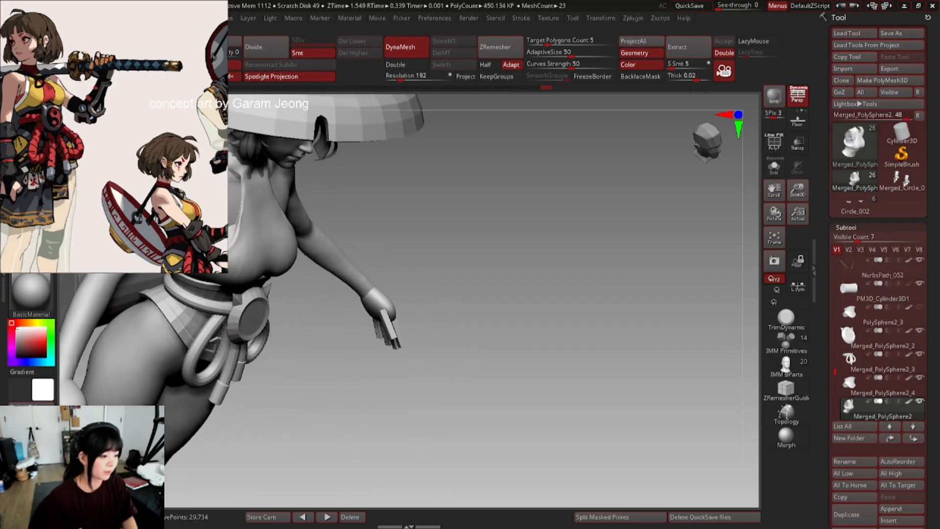
right_click_drag(240, 186, 241, 230)
left_click_drag(346, 207, 347, 212)
mouse_move(32, 292)
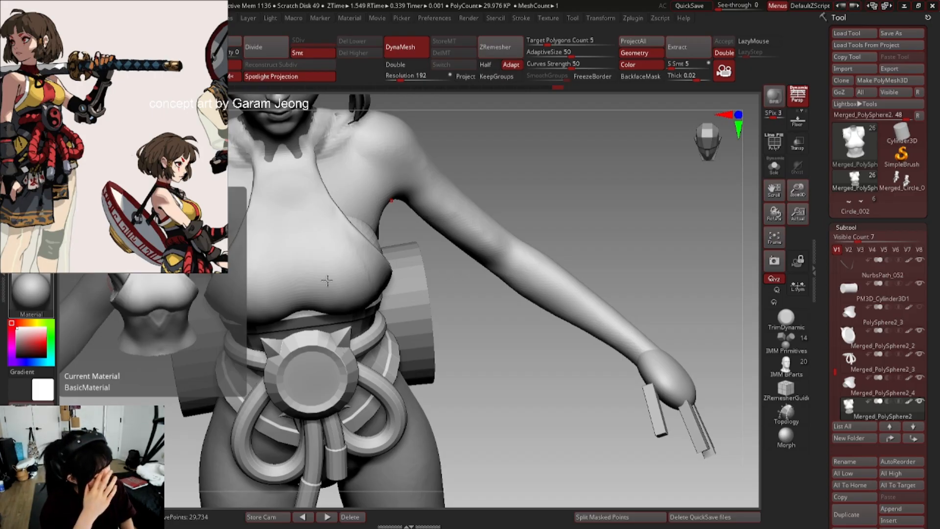
- Examine the halter's bust shape from the front, three-quarter and side views
mouse_move(327, 280)
right_mouse_down()
mouse_move(329, 255)
mouse_move(380, 233)
mouse_move(338, 245)
mouse_move(336, 210)
mouse_move(347, 240)
mouse_move(332, 257)
right_mouse_up()
right_click(330, 255)
right_click(349, 241)
right_click_drag(331, 257, 344, 266)
right_click(343, 267)
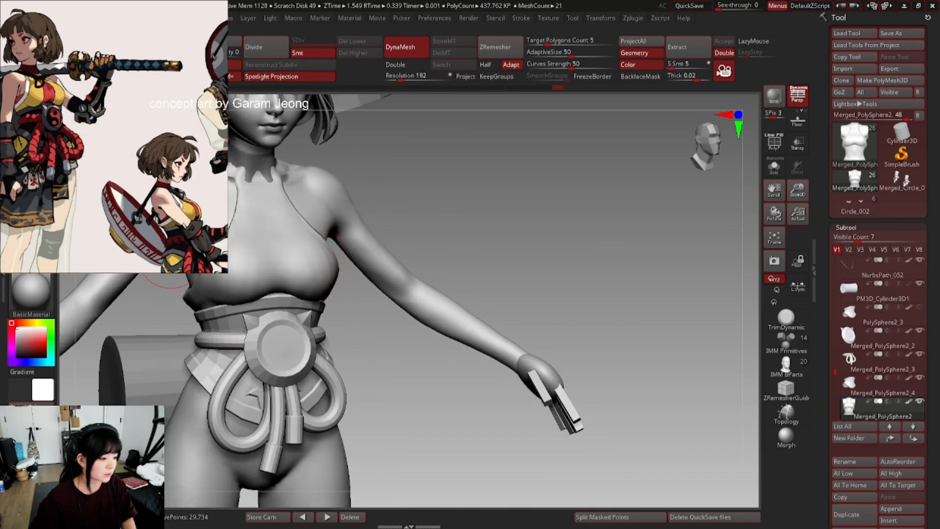
right_click_drag(168, 282, 294, 206)
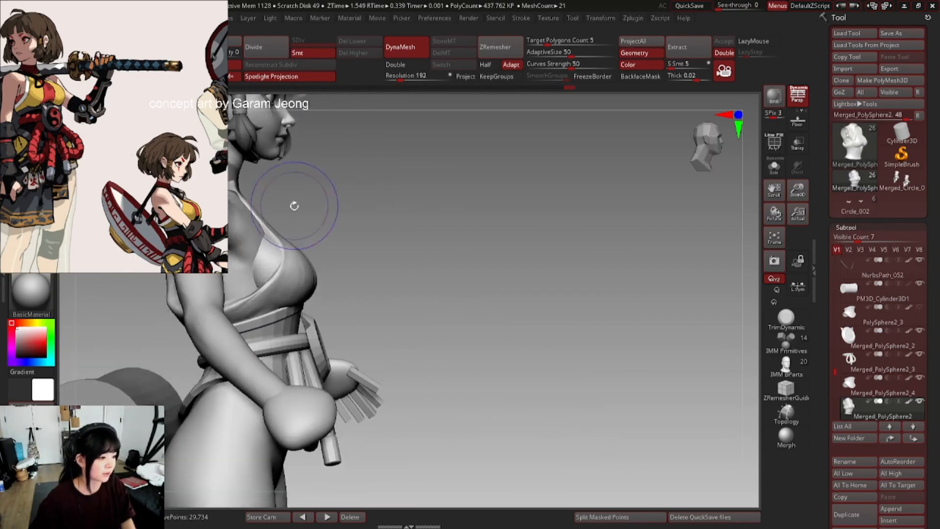
right_click_drag(273, 257, 338, 257)
right_click_drag(338, 257, 272, 265, "alt")
- Set the Move brush draw size to about 145 and reshape the halter's side below the armpit
right_click(203, 343)
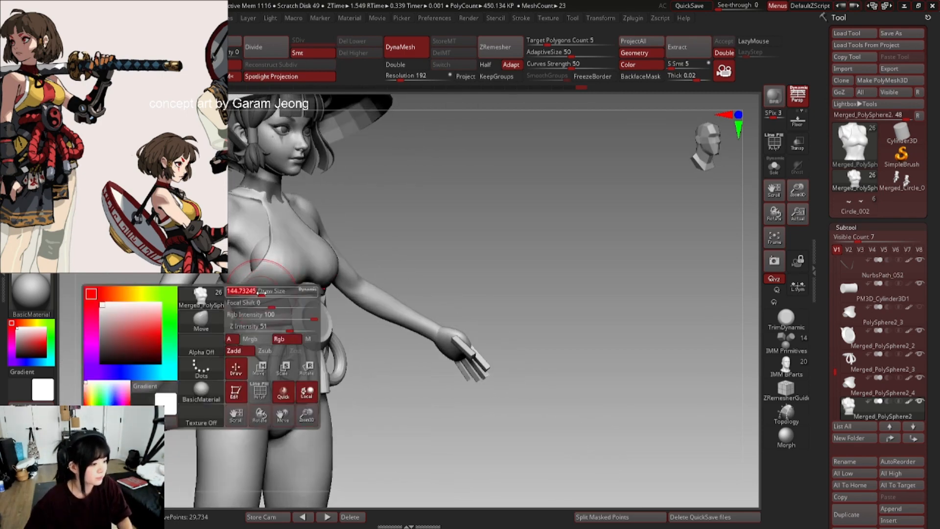
right_click_drag(203, 323, 215, 304, "ctrl")
left_click_drag(211, 301, 232, 294)
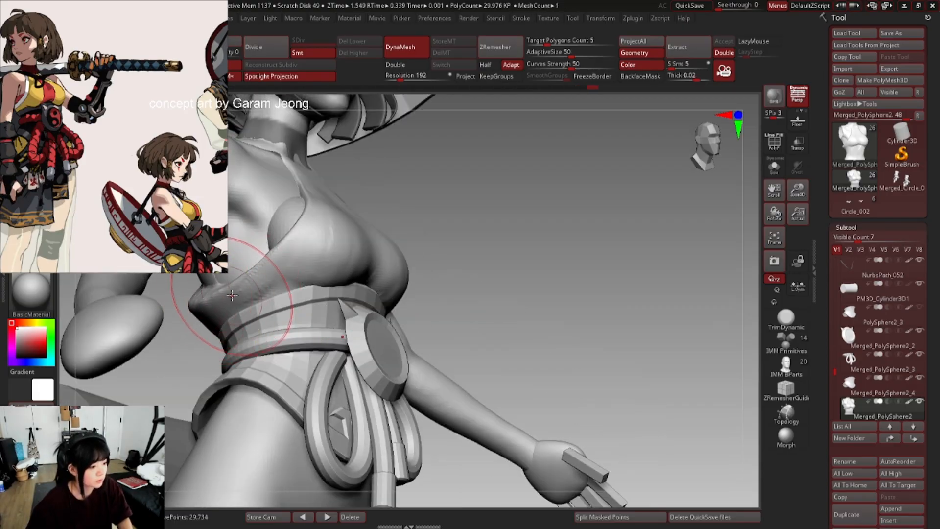
right_click_drag(250, 290, 262, 268, "ctrl")
right_click_drag(273, 301, 296, 309)
right_click_drag(203, 310, 228, 314)
right_click(196, 335)
left_click_drag(205, 327, 213, 327)
right_click_drag(196, 309, 228, 282, "ctrl")
left_click_drag(225, 285, 233, 278)
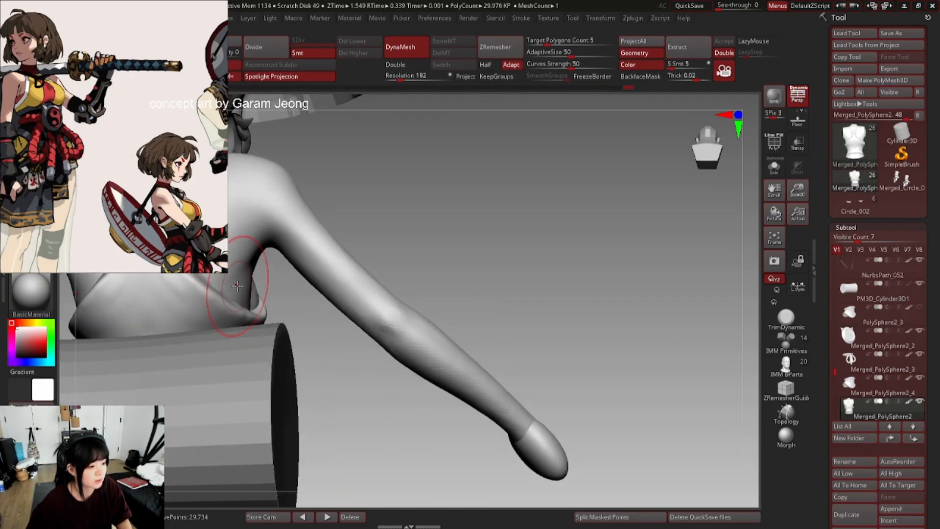
- Enable LazyMouse, adjust the brush size and sculpt the halter's raised crossing straps on the upper back
mouse_move(205, 262)
right_mouse_down()
mouse_move(201, 231)
mouse_move(195, 253)
mouse_move(212, 278)
mouse_move(211, 250)
mouse_move(247, 256)
right_mouse_up()
key("l")
right_click_drag(185, 206, 222, 205, "alt")
right_click(190, 269)
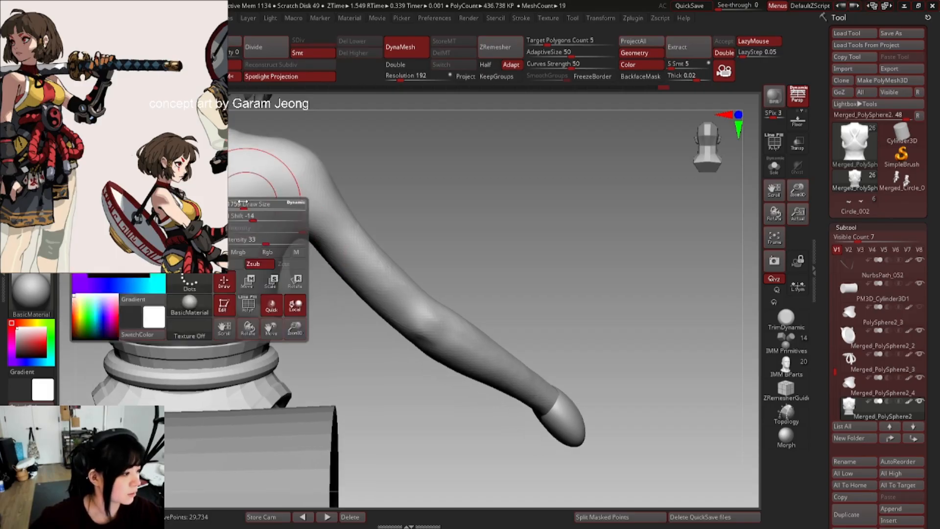
mouse_move(215, 269)
right_mouse_down()
mouse_move(188, 270)
mouse_move(214, 268)
mouse_move(227, 284)
mouse_move(215, 290)
mouse_move(214, 274)
mouse_move(191, 284)
mouse_move(221, 270)
mouse_move(226, 259)
mouse_move(215, 259)
right_mouse_up()
right_click(217, 282)
right_click(216, 293)
key("n")
right_click(215, 277)
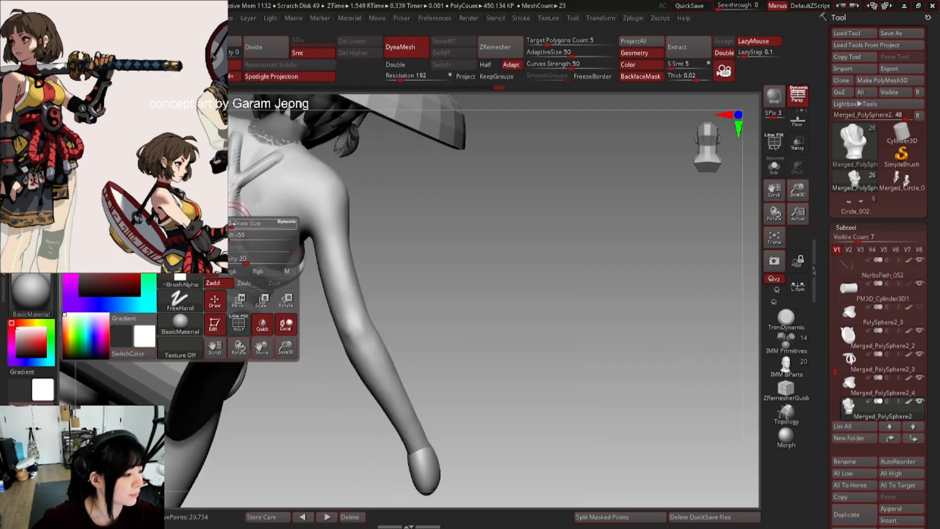
mouse_move(236, 211)
right_mouse_down()
mouse_move(238, 202)
mouse_move(244, 222)
right_mouse_up()
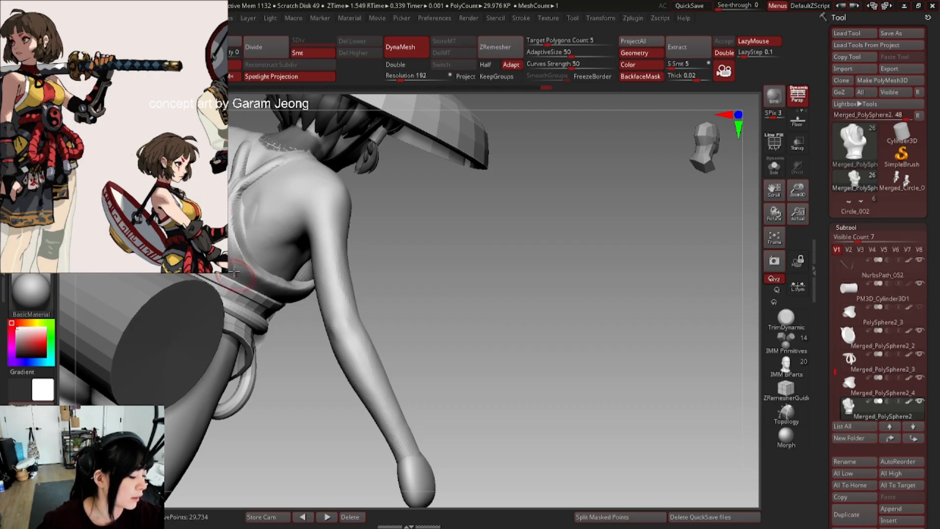
- Refine and smooth the halter's lower back band where it wraps toward the side
key("space")
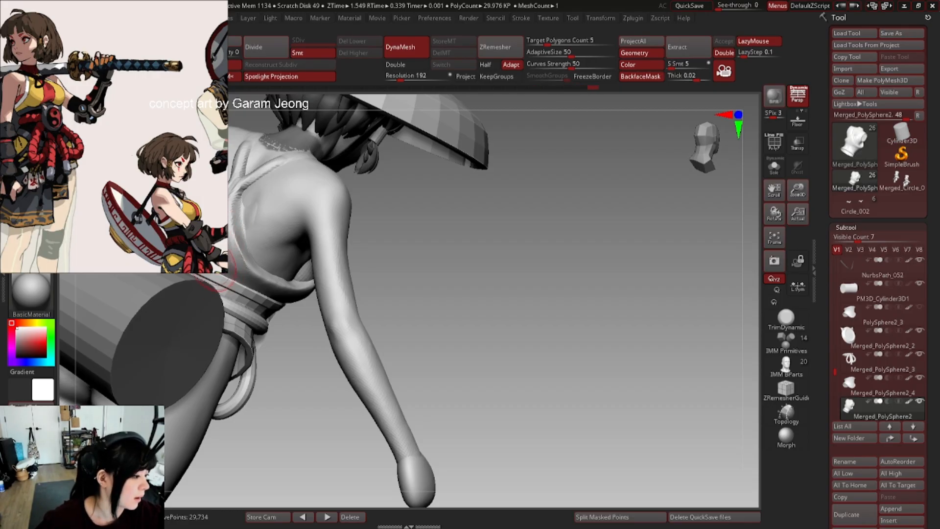
key("shift")
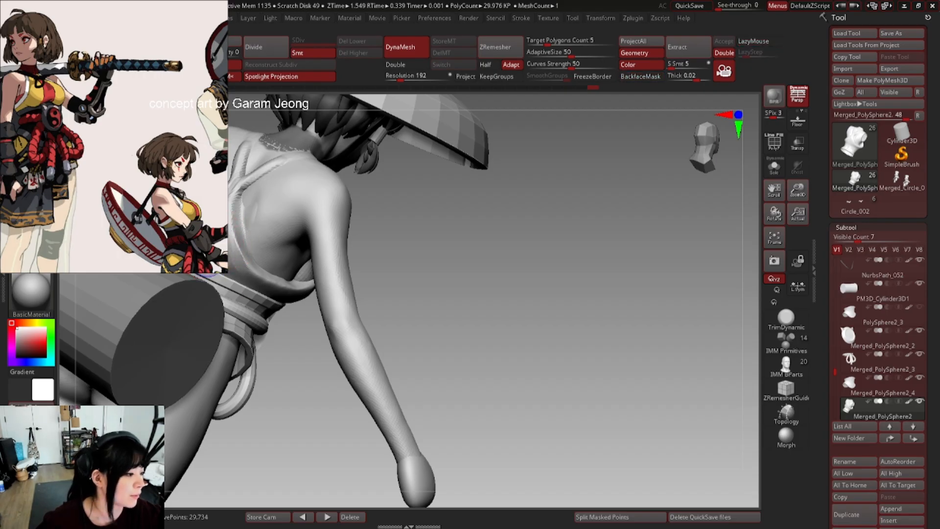
mouse_move(244, 275)
right_mouse_down()
mouse_move(248, 216)
mouse_move(206, 291)
mouse_move(229, 207)
right_mouse_up()
right_click_drag(233, 266, 228, 211)
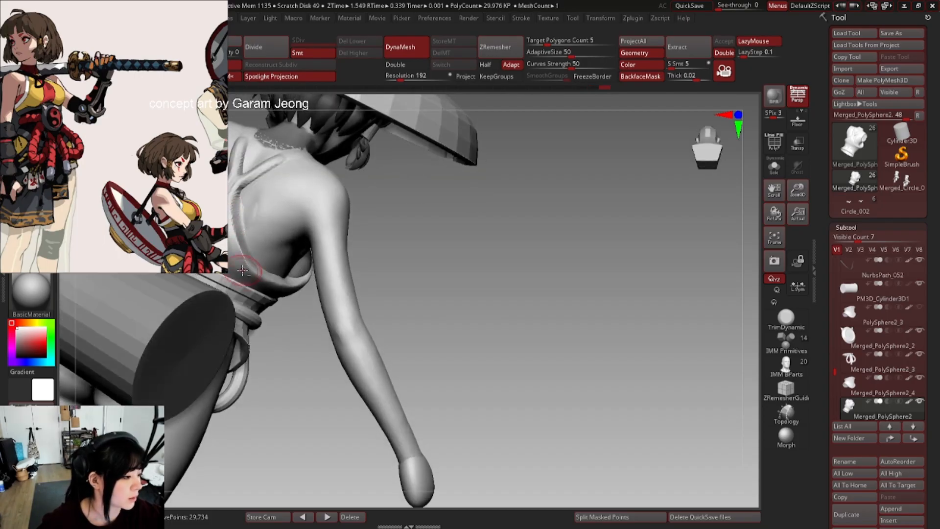
mouse_move(237, 268)
right_mouse_down()
mouse_move(235, 213)
mouse_move(311, 221)
mouse_move(257, 189)
right_mouse_up()
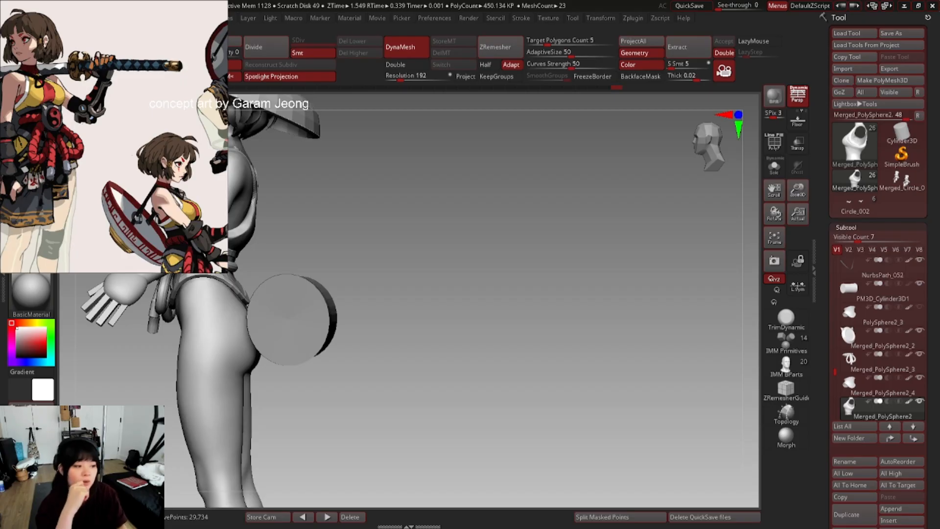
- Examine the halter and body silhouette from the side and back
mouse_move(147, 216)
right_mouse_down()
mouse_move(274, 215)
mouse_move(240, 242)
mouse_move(267, 240)
mouse_move(274, 235)
mouse_move(228, 223)
mouse_move(243, 230)
mouse_move(239, 260)
mouse_move(265, 255)
mouse_move(263, 237)
mouse_move(251, 253)
mouse_move(218, 256)
right_mouse_up()
key("space")
right_click(218, 274)
key("F1")
mouse_move(294, 247)
right_mouse_down()
mouse_move(318, 243)
mouse_move(275, 215)
right_mouse_up()
right_click(317, 239)
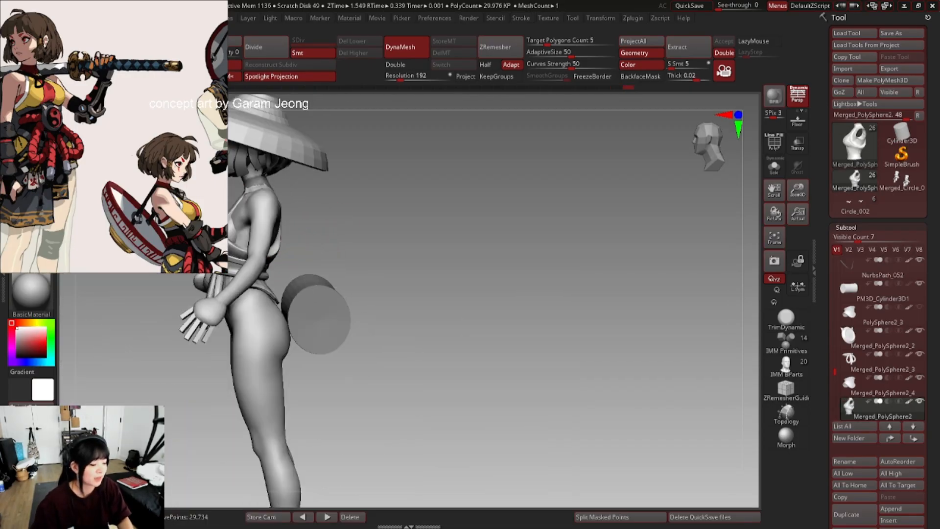
right_click_drag(215, 248, 260, 239)
- Refine the base of the neck where it meets the shoulder and the halter's collar
left_click_drag(372, 196, 324, 219)
mouse_move(324, 219)
right_mouse_down()
mouse_move(245, 230)
mouse_move(235, 215)
mouse_move(248, 214)
right_mouse_up()
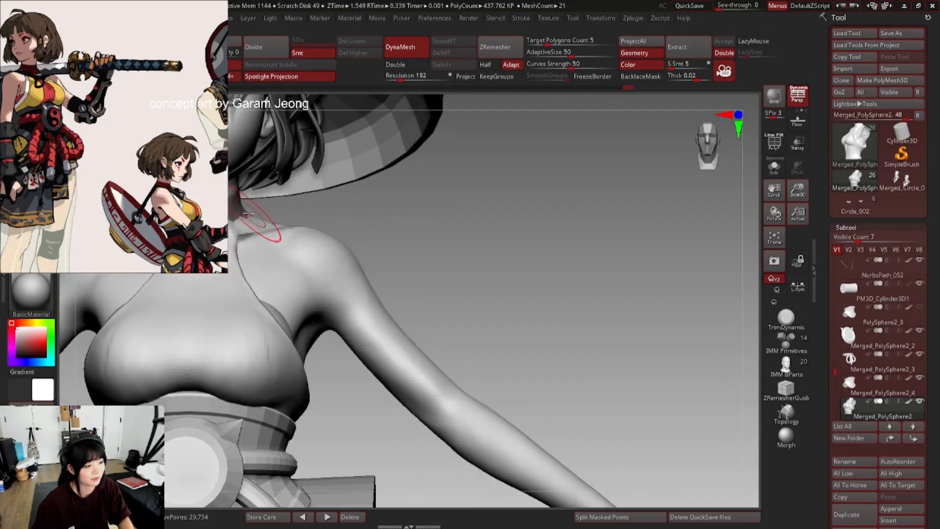
right_click(238, 221)
left_click_drag(239, 223, 250, 229)
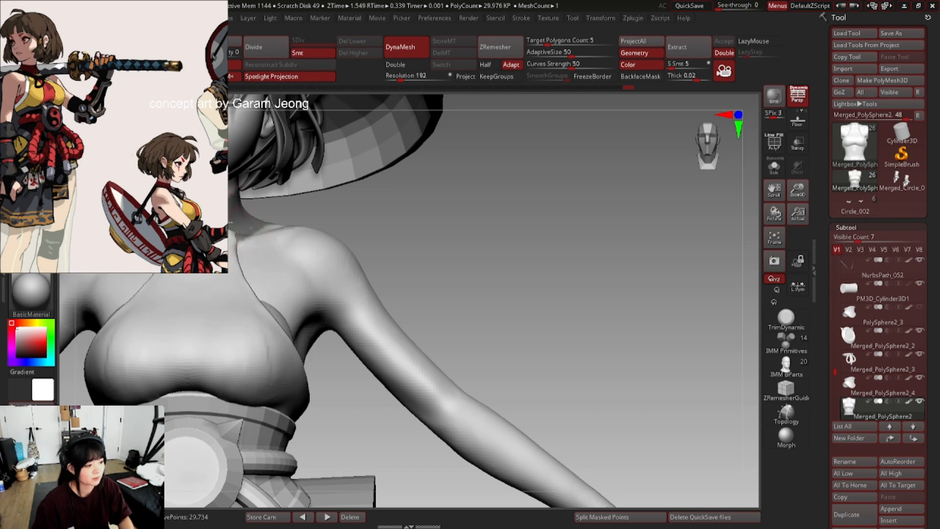
right_click_drag(242, 216, 289, 215)
right_click_drag(289, 216, 252, 237, "ctrl")
left_click(267, 236, "alt")
right_click_drag(252, 237, 233, 237, "ctrl")
left_click(281, 244, "alt")
right_click_drag(325, 238, 351, 215, "ctrl")
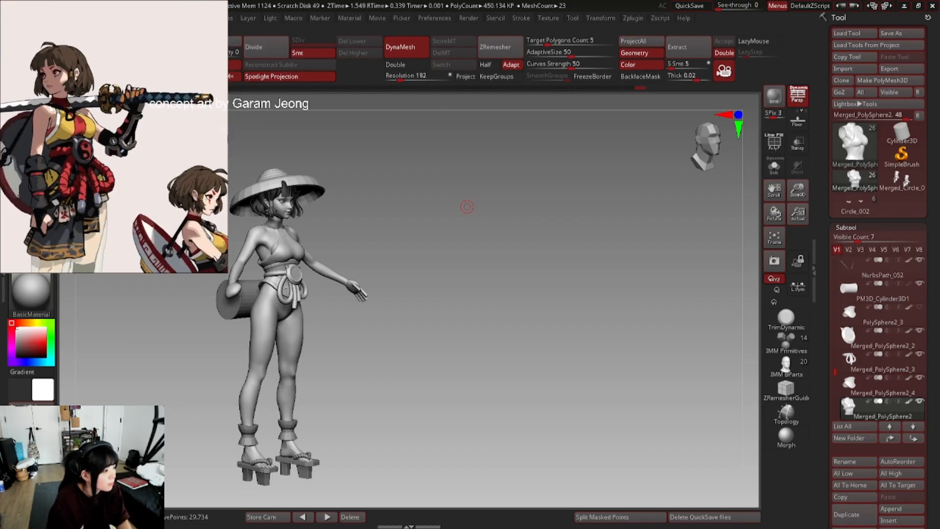
- Reshape the halter's slanted front edge between neck and armpit to match the enlarged concept figure
right_click_drag(467, 207, 367, 260)
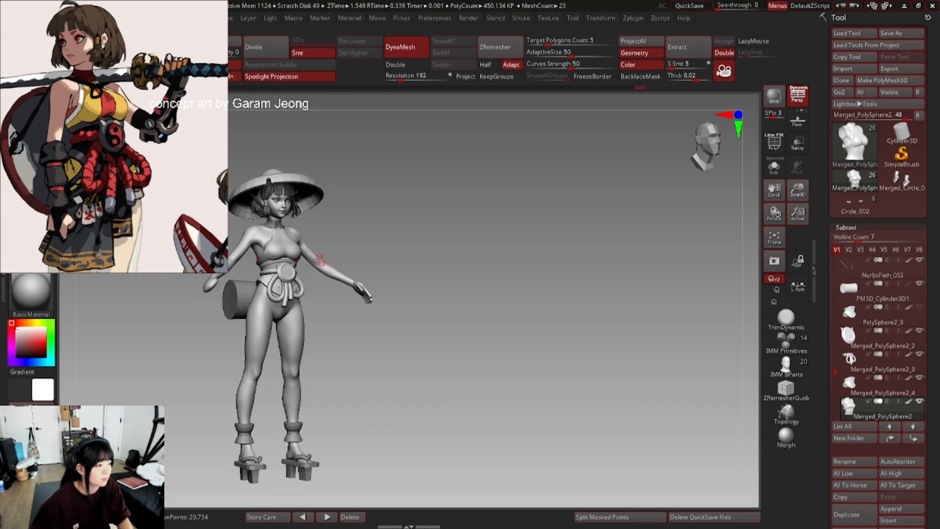
right_click_drag(292, 248, 273, 226)
left_click_drag(275, 227, 281, 212)
right_click_drag(275, 216, 288, 213)
left_click_drag(273, 222, 279, 211)
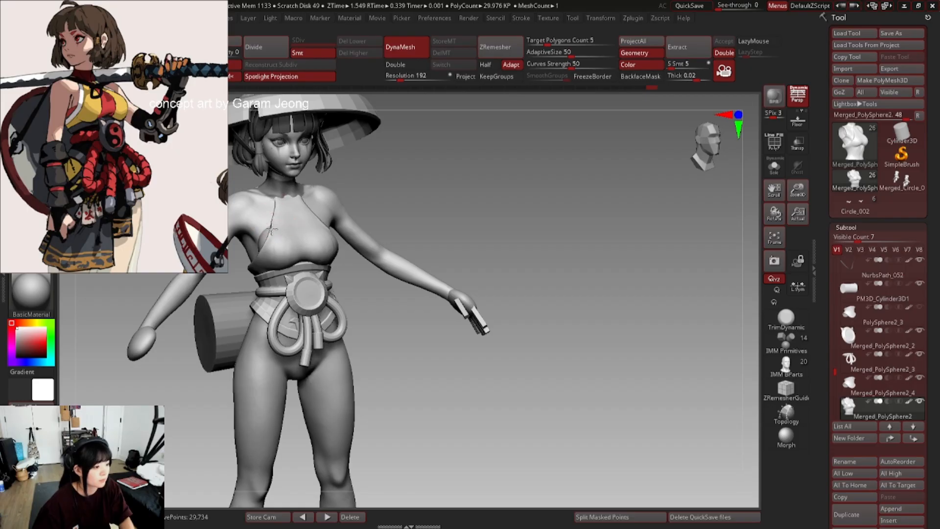
- Adjust the draw size and reshape the bust's side profile to match the enlarged side-view reference
mouse_move(271, 236)
right_mouse_down()
mouse_move(279, 256)
mouse_move(318, 250)
mouse_move(275, 254)
mouse_move(294, 255)
mouse_move(267, 268)
mouse_move(250, 250)
mouse_move(255, 242)
mouse_move(237, 242)
mouse_move(280, 256)
mouse_move(265, 255)
right_mouse_up()
right_click(278, 264)
key("s")
right_click_drag(264, 256, 290, 260, "ctrl")
scroll(60, 154, "down", 5)
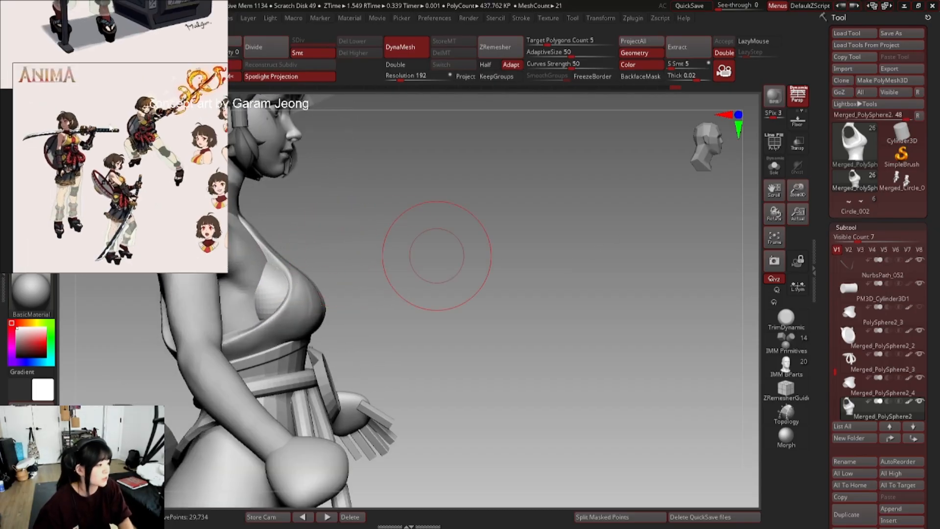
scroll(114, 153, "up", 8)
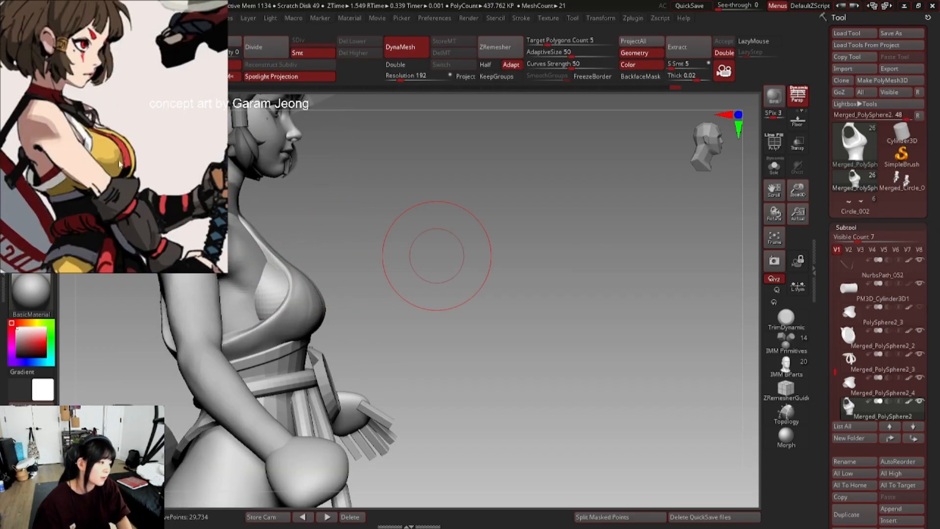
right_click_drag(288, 257, 285, 261)
left_click_drag(310, 277, 315, 278)
mouse_move(300, 266)
right_mouse_down()
mouse_move(262, 259)
mouse_move(313, 289)
mouse_move(304, 254)
mouse_move(310, 244)
mouse_move(251, 254)
right_mouse_up()
right_click(293, 246)
right_click(304, 253)
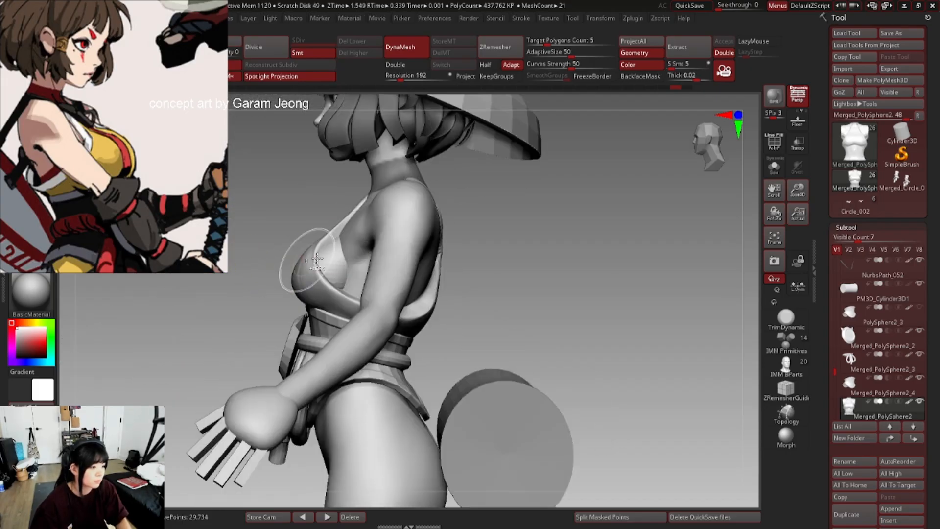
mouse_move(329, 252)
right_mouse_down("ctrl")
mouse_move(308, 259)
mouse_move(318, 262)
right_mouse_up("ctrl")
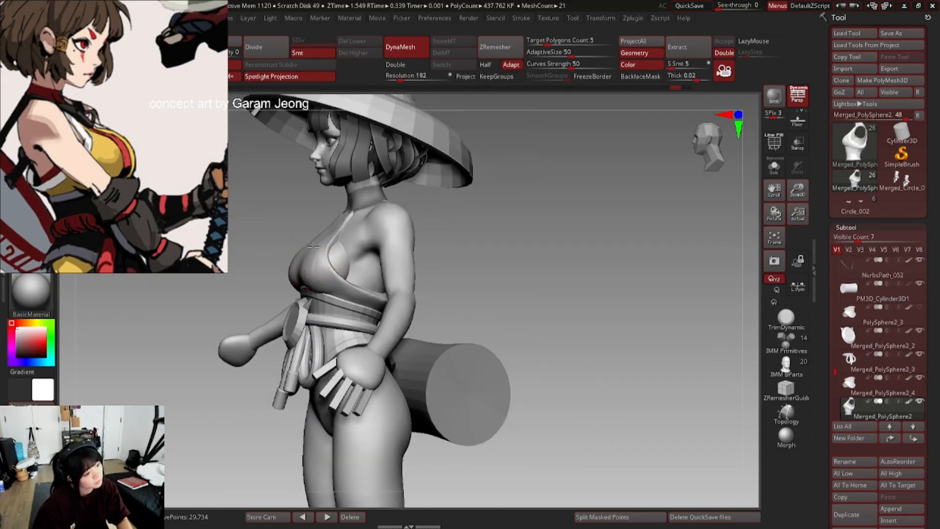
- Compare the full figure and the resculpted top with the full-body concept art
mouse_move(409, 258)
right_mouse_down("ctrl")
mouse_move(262, 254)
mouse_move(359, 267)
mouse_move(366, 300)
mouse_move(277, 293)
mouse_move(352, 302)
mouse_move(288, 300)
mouse_move(361, 269)
mouse_move(294, 303)
mouse_move(250, 284)
mouse_move(224, 289)
right_mouse_up("ctrl")
right_click(295, 294)
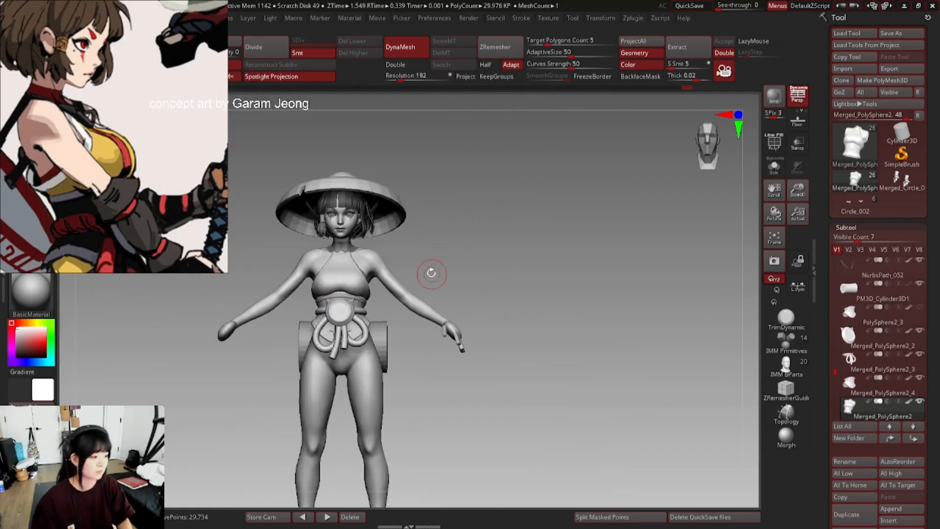
right_click_drag(431, 272, 382, 252, "alt")
right_click_drag(321, 260, 367, 260)
right_click_drag(260, 264, 296, 279, "ctrl")
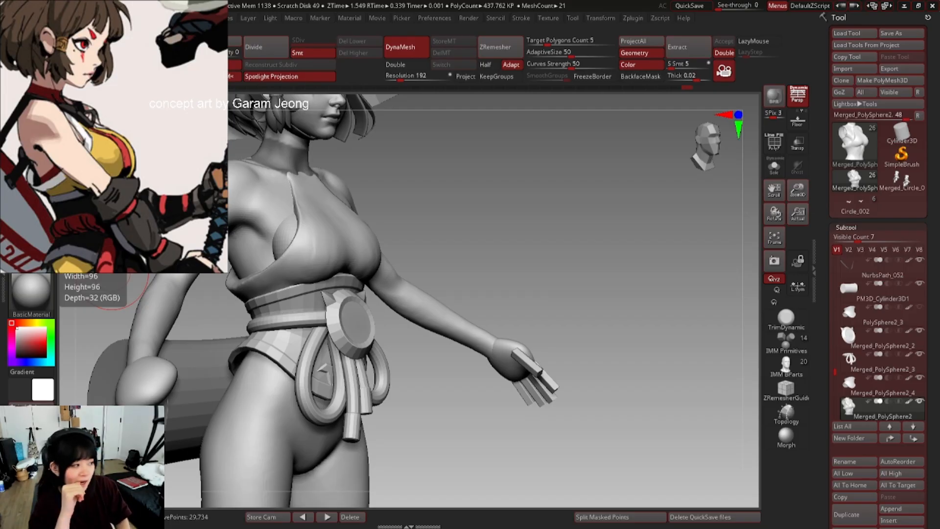
scroll(70, 159, "down", 5)
scroll(164, 73, "up", 5)
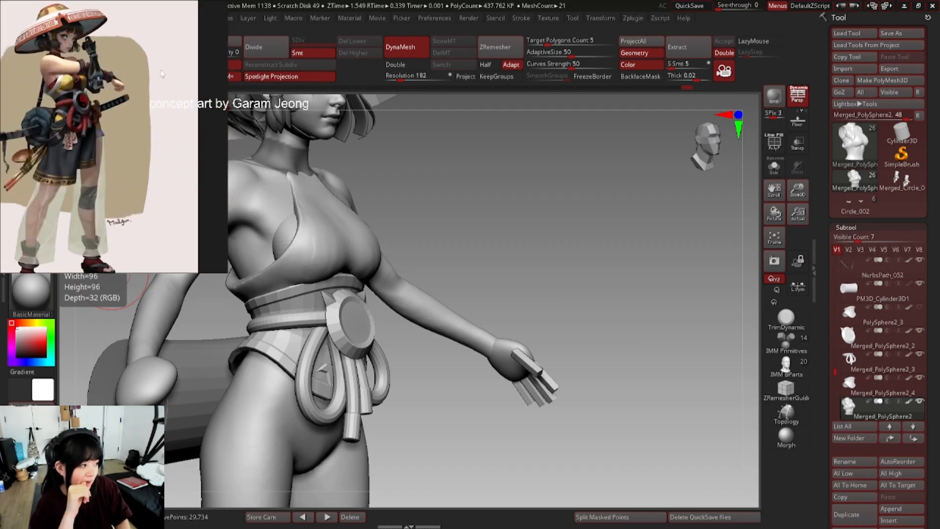
middle_click_drag(164, 89, 168, 87)
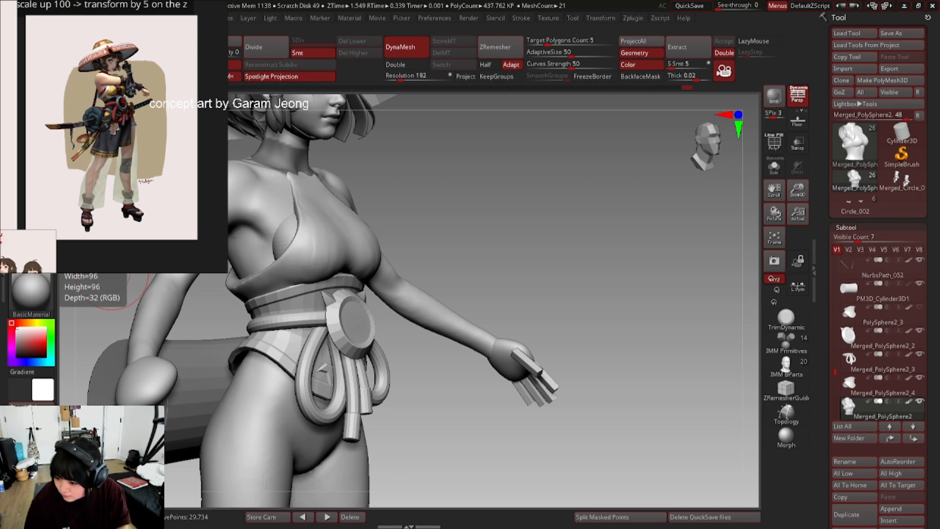
- Compare the front of the halter top with the enlarged concept art of the girl eating noodles
right_click_drag(510, 231, 390, 235)
right_click_drag(389, 235, 289, 230, "alt")
right_click_drag(332, 196, 288, 221, "ctrl")
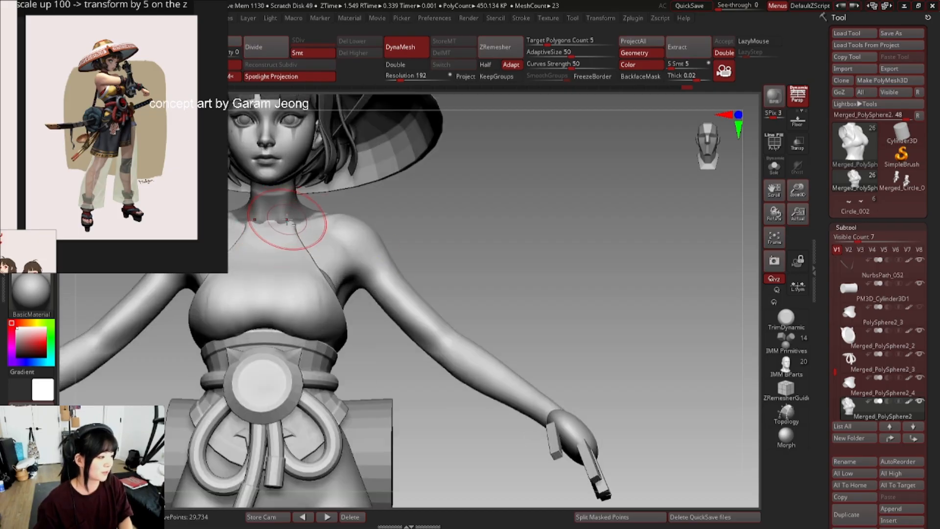
scroll(98, 88, "down", 6)
scroll(77, 59, "up", 5)
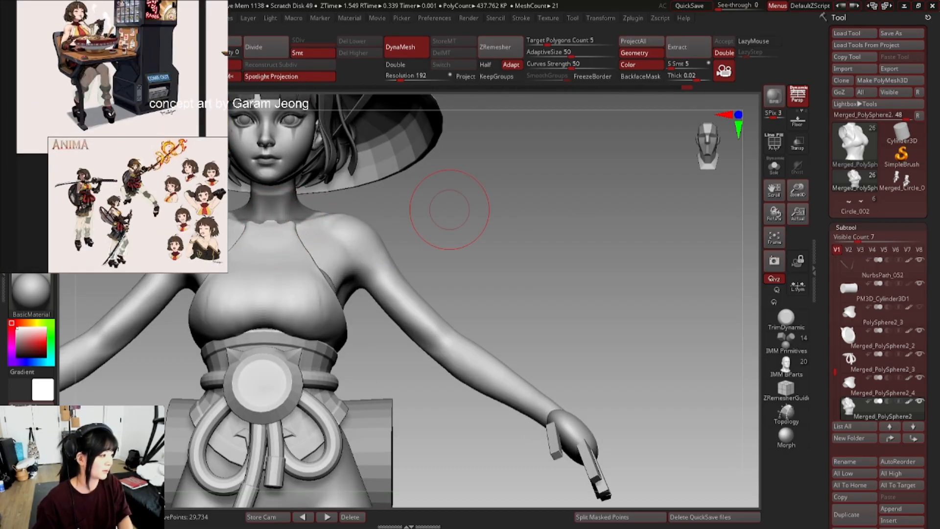
scroll(85, 43, "up", 6)
right_click_drag(283, 181, 306, 221)
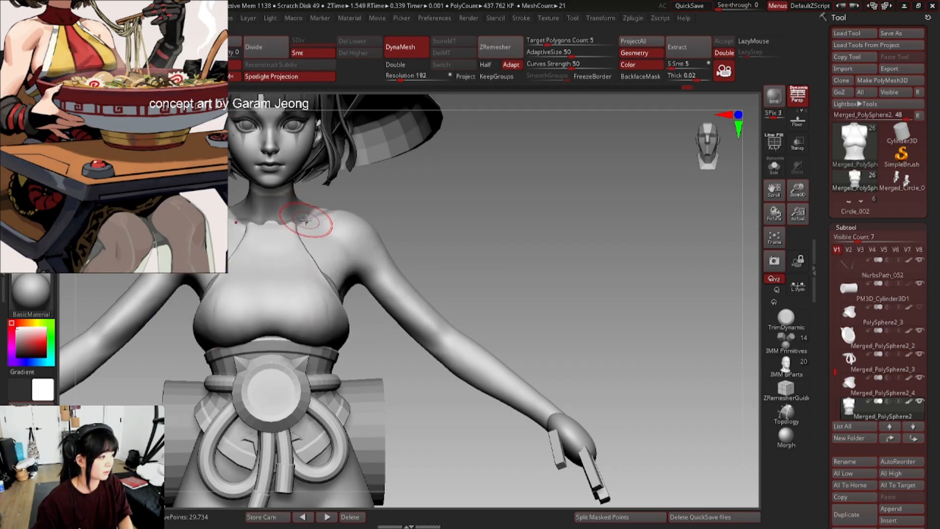
key("space")
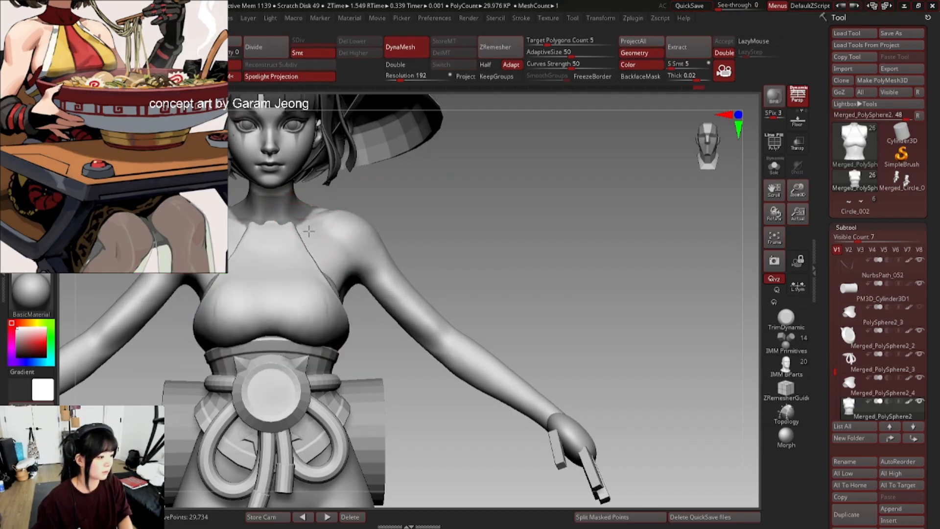
right_click_drag(316, 259, 426, 224, "ctrl")
right_click_drag(561, 194, 567, 177, "alt")
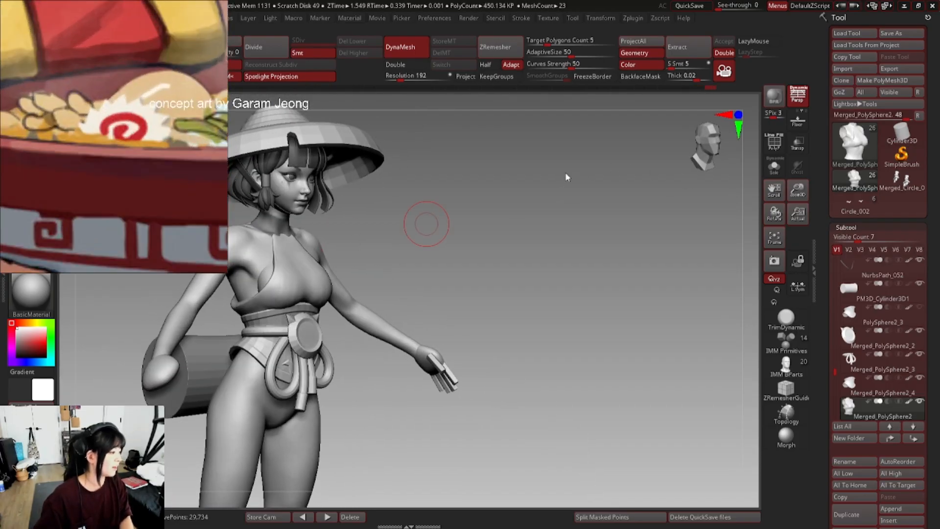
left_click_drag(43, 90, 96, 117, "alt")
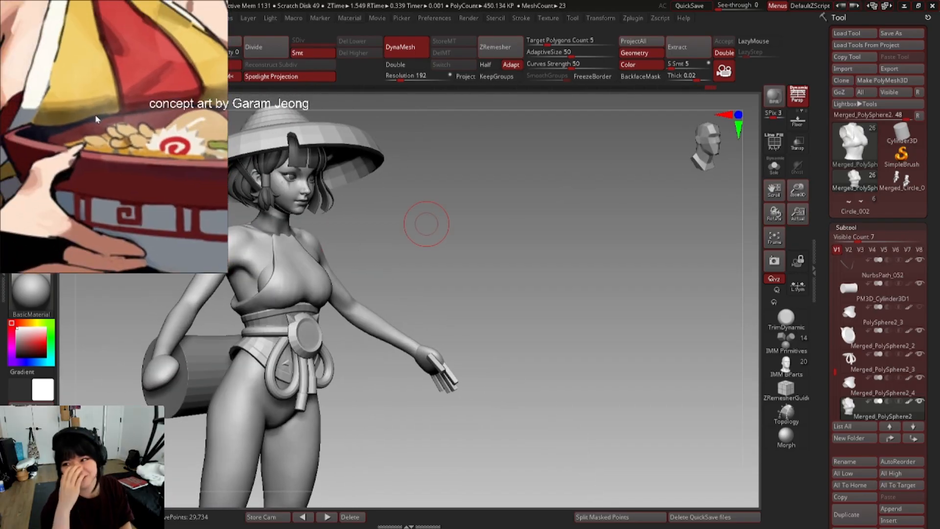
scroll(96, 117, "down", 3)
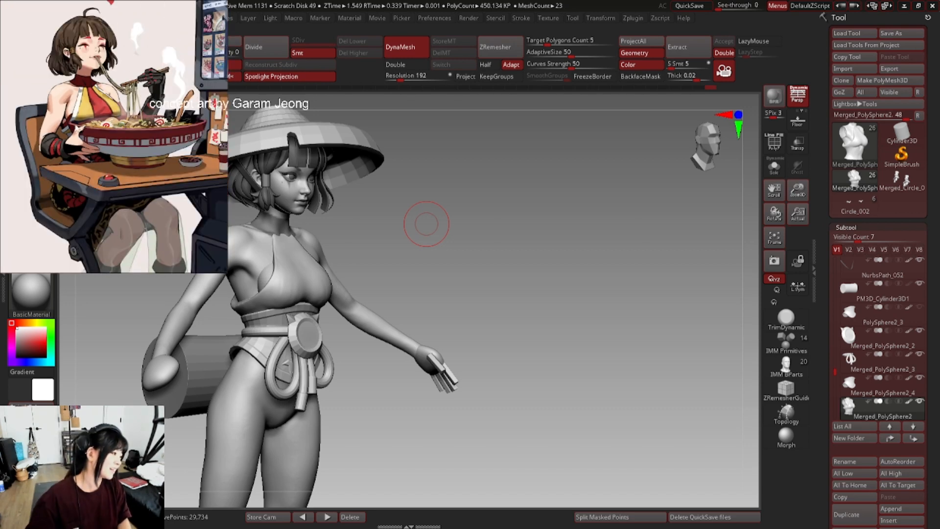
scroll(98, 122, "down", 2)
- Examine the halter's back straps and check the top's side profile, both isolated and on the full figure
right_click_drag(334, 266, 352, 240)
mouse_move(352, 259)
right_mouse_down("alt")
mouse_move(364, 191)
mouse_move(353, 203)
mouse_move(332, 186)
mouse_move(350, 214)
mouse_move(359, 199)
mouse_move(334, 235)
mouse_move(240, 241)
mouse_move(232, 232)
mouse_move(297, 267)
mouse_move(244, 235)
mouse_move(255, 228)
mouse_move(245, 247)
mouse_move(296, 267)
mouse_move(261, 247)
mouse_move(289, 224)
mouse_move(272, 235)
mouse_move(284, 247)
mouse_move(306, 234)
mouse_move(251, 242)
mouse_move(279, 246)
mouse_move(208, 233)
right_mouse_up("alt")
left_click(346, 215, "alt")
left_click(236, 241, "alt")
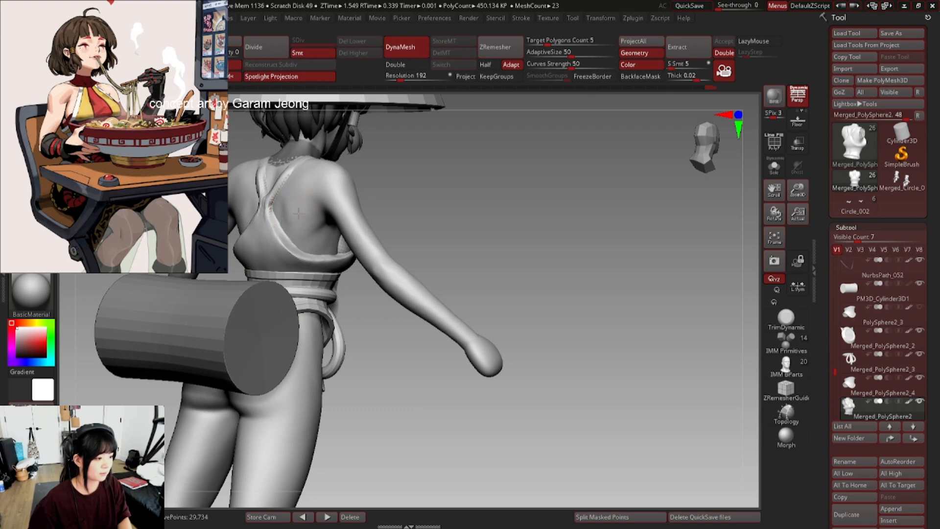
right_click_drag(298, 213, 252, 216)
left_click(774, 166)
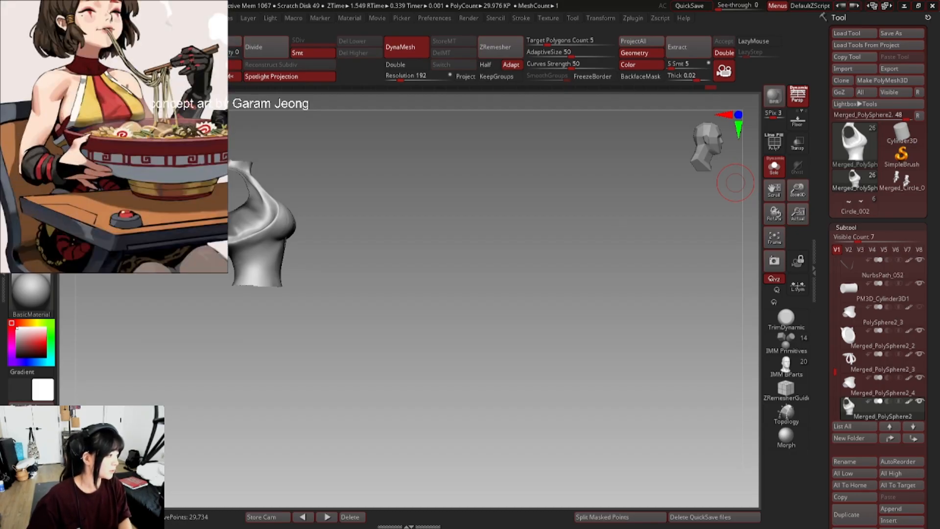
left_click(774, 166)
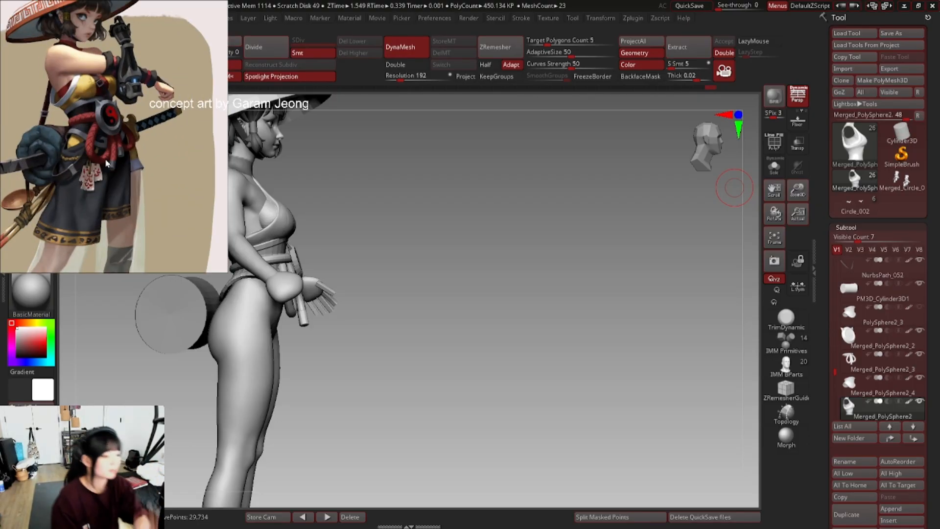
- Inspect the isolated halter top from the front and side against the standing samurai concept figure
left_click_drag(734, 188, 686, 188, "shift")
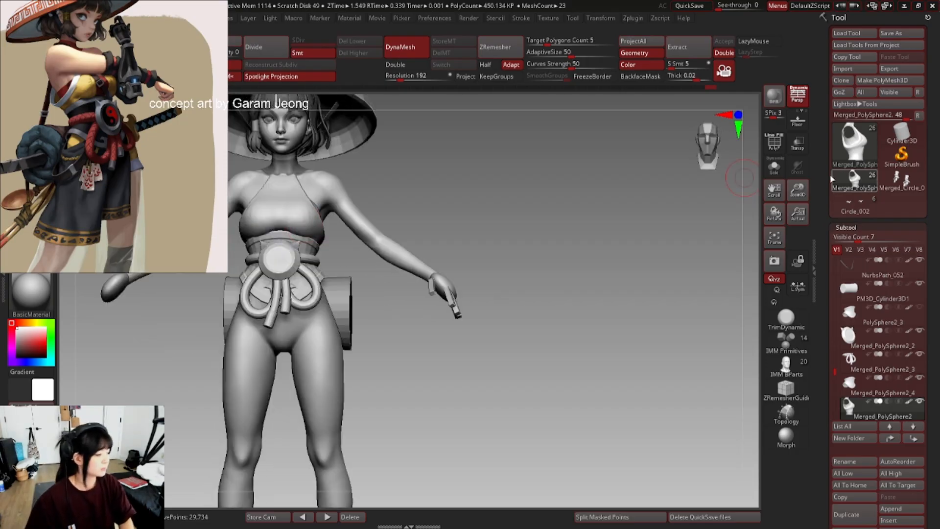
left_click(775, 167)
mouse_move(342, 239)
right_mouse_down("ctrl")
mouse_move(277, 252)
mouse_move(297, 256)
right_mouse_up("ctrl")
left_click_drag(273, 257, 254, 256, "shift")
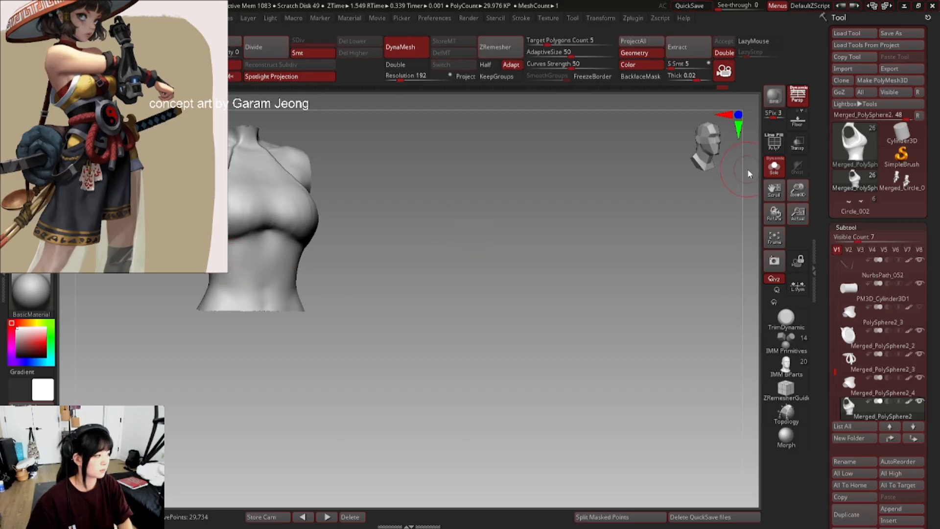
left_click(774, 167)
left_click(774, 167)
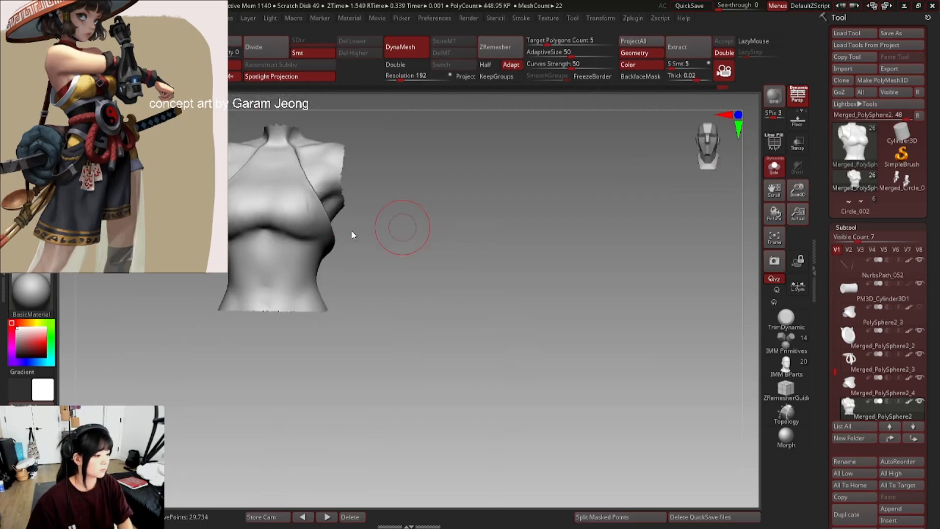
right_click_drag(352, 235, 292, 245)
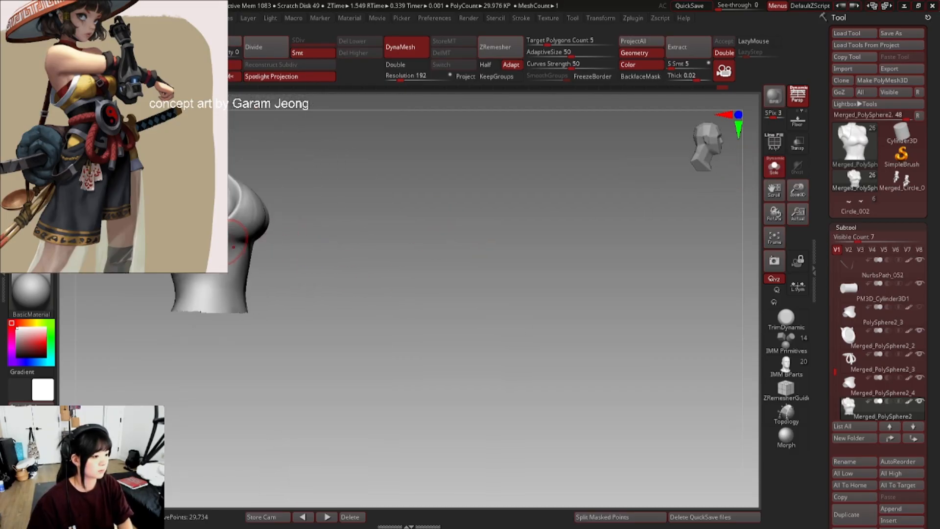
right_click_drag(232, 231, 260, 255)
right_click(252, 220)
right_click_drag(260, 254, 258, 199)
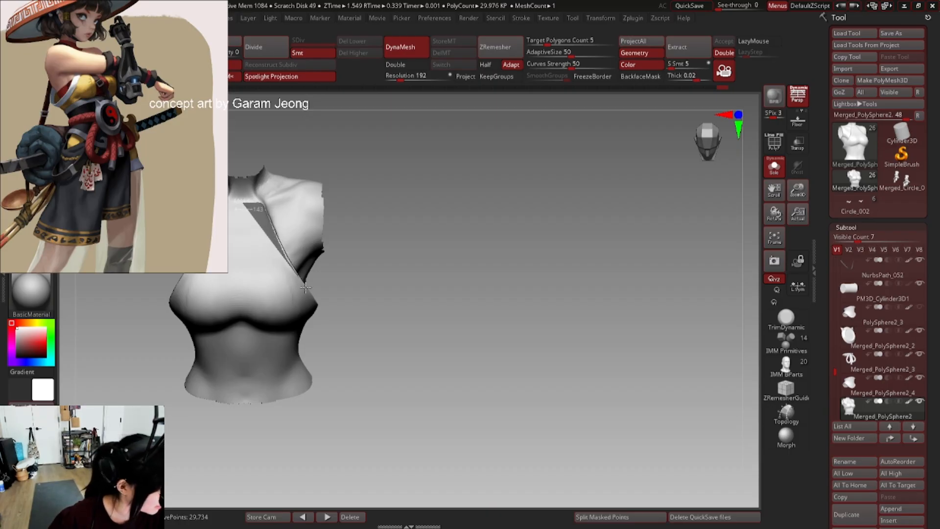
- Mask along the halter's slanted front edge between collar and armpit, and switch the masking brush to MaskPen
mouse_move(323, 328)
left_mouse_down("ctrl")
mouse_move(318, 358)
mouse_move(236, 356)
mouse_move(217, 303)
mouse_move(227, 202)
left_mouse_up("ctrl")
right_click_drag(269, 212, 268, 187)
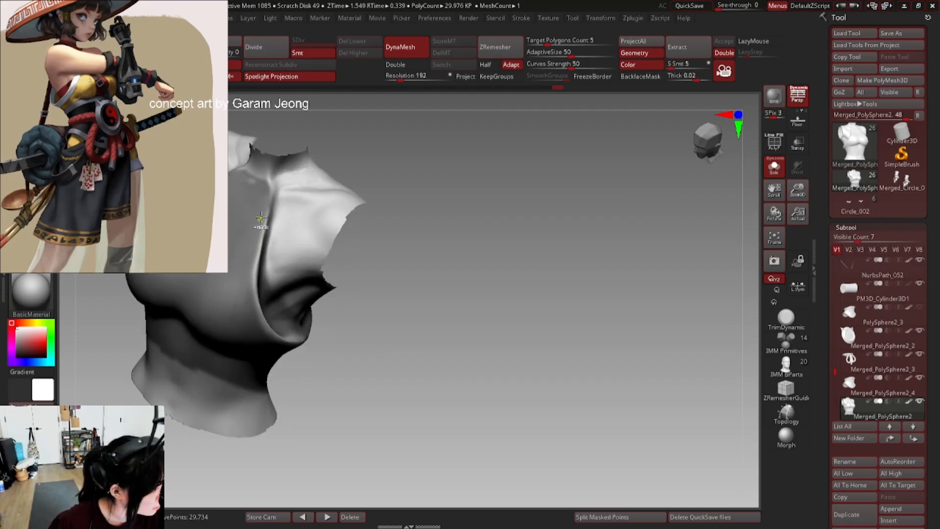
right_click_drag(271, 192, 271, 195)
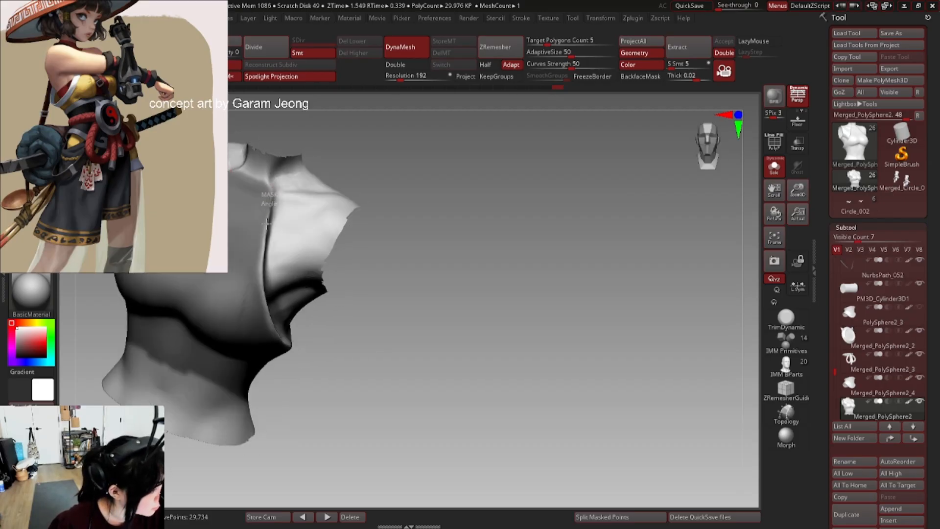
mouse_move(272, 326)
left_mouse_down("ctrl")
mouse_move(237, 204)
mouse_move(248, 206)
left_mouse_up("ctrl")
mouse_move(249, 207)
right_mouse_down()
mouse_move(237, 160)
mouse_move(233, 224)
right_mouse_up()
key("b")
key("m")
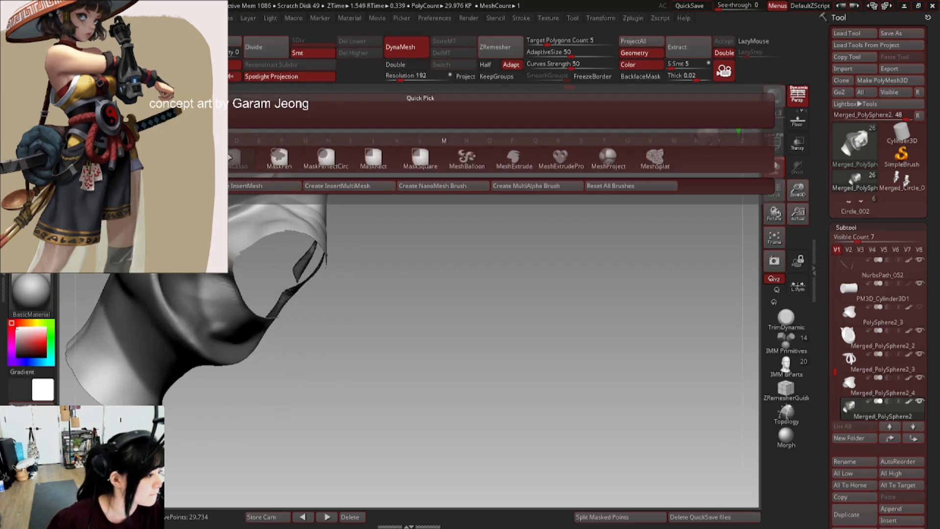
left_click(272, 162)
- Adjust the brush settings and reshape the torso surface between the armhole and the halter's edge
mouse_move(246, 204)
right_mouse_down()
mouse_move(196, 304)
mouse_move(235, 196)
mouse_move(181, 206)
right_mouse_up()
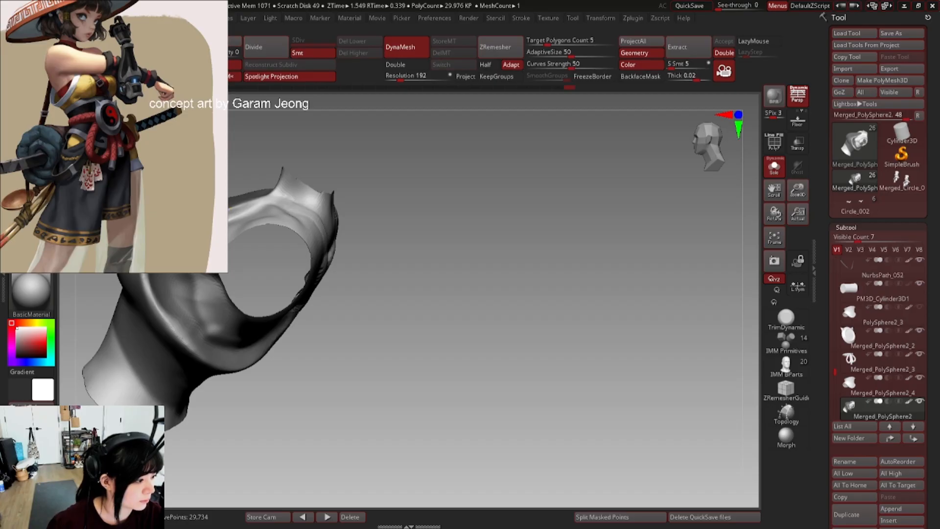
right_click_drag(181, 205, 248, 225)
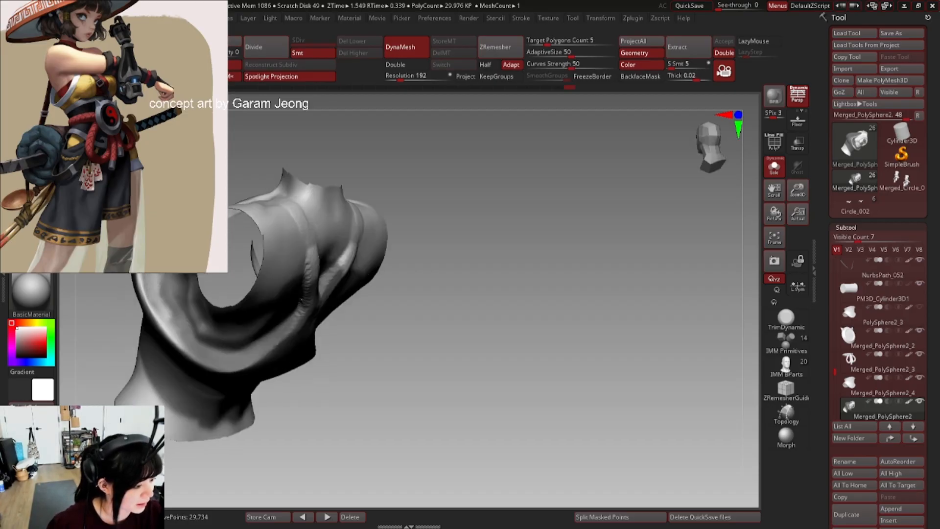
mouse_move(174, 293)
right_mouse_down()
mouse_move(211, 289)
mouse_move(167, 304)
right_mouse_up()
right_click(167, 304)
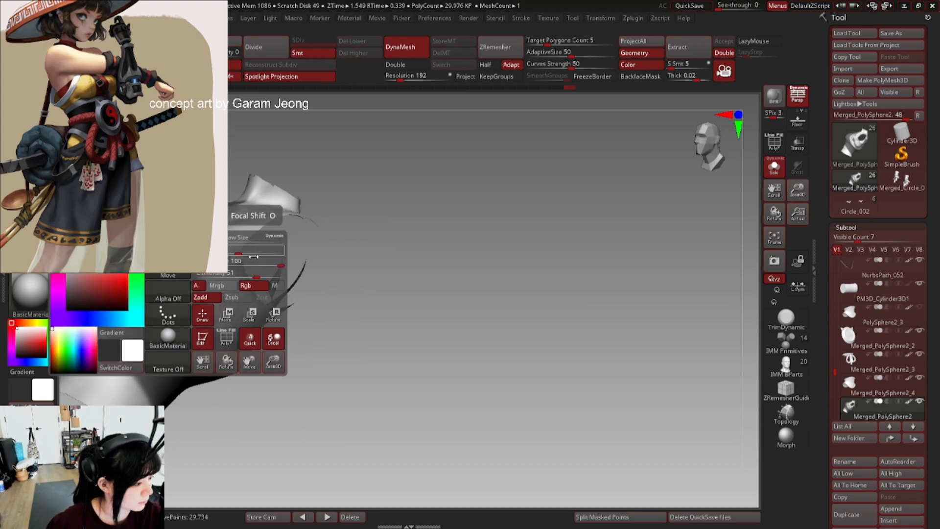
left_click(272, 274)
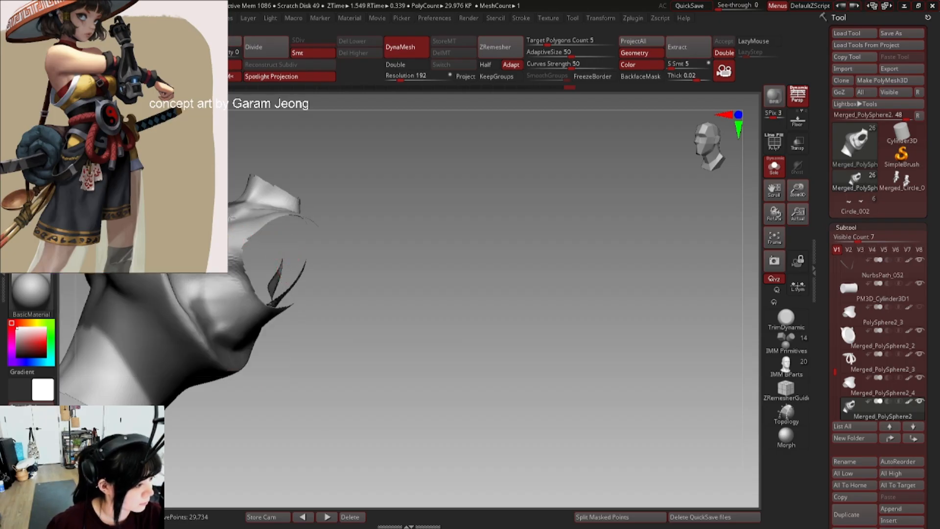
mouse_move(233, 219)
right_mouse_down()
mouse_move(180, 288)
mouse_move(229, 222)
right_mouse_up()
right_click(179, 287)
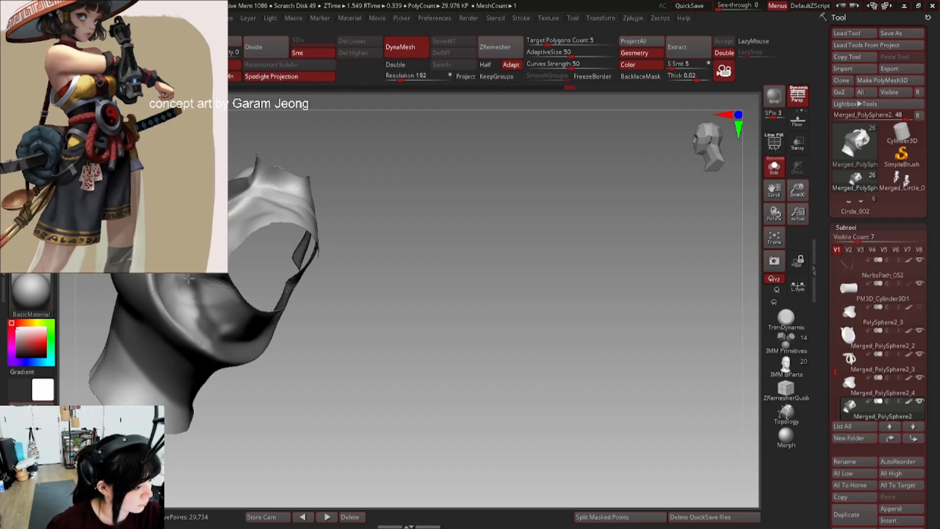
mouse_move(196, 309)
right_mouse_down()
mouse_move(201, 294)
mouse_move(221, 323)
mouse_move(198, 308)
right_mouse_up()
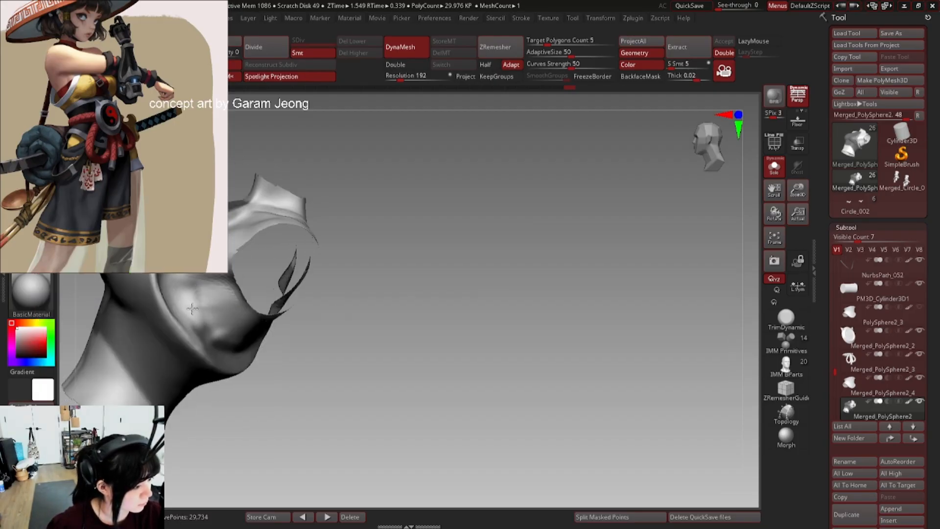
left_click_drag(192, 309, 201, 321)
mouse_move(200, 316)
right_mouse_down()
mouse_move(127, 310)
mouse_move(188, 313)
mouse_move(142, 316)
mouse_move(189, 338)
right_mouse_up()
left_click_drag(164, 289, 186, 323)
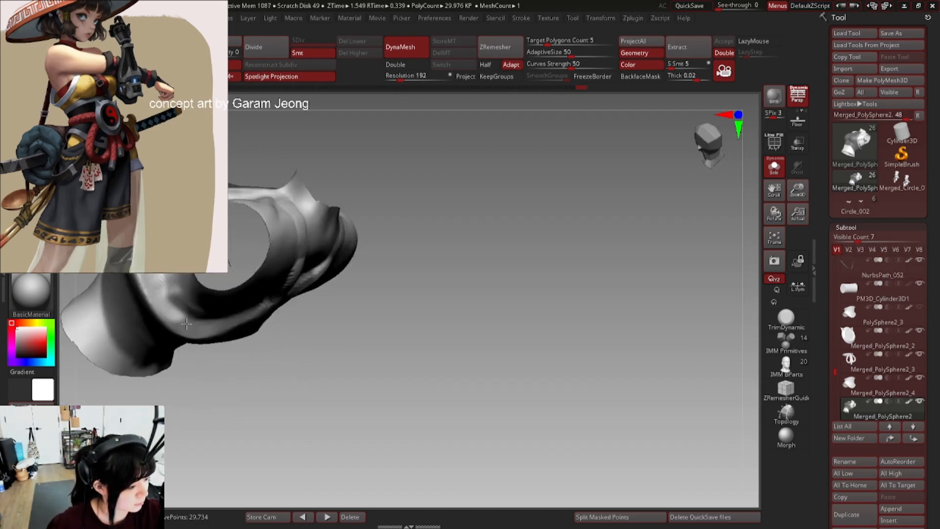
- Refine the halter's raised edge where it runs from under the armpit up to the back strap
mouse_move(186, 324)
right_mouse_down()
mouse_move(210, 304)
mouse_move(171, 319)
mouse_move(178, 340)
mouse_move(230, 318)
mouse_move(223, 314)
right_mouse_up()
mouse_move(242, 203)
left_mouse_down("ctrl+alt")
mouse_move(234, 220)
mouse_move(267, 252)
mouse_move(259, 260)
mouse_move(270, 295)
mouse_move(254, 280)
mouse_move(293, 318)
left_mouse_up("ctrl+alt")
mouse_move(293, 313)
right_mouse_down()
mouse_move(269, 279)
mouse_move(282, 252)
right_mouse_up()
left_click_drag(288, 245, 287, 230, "ctrl+alt")
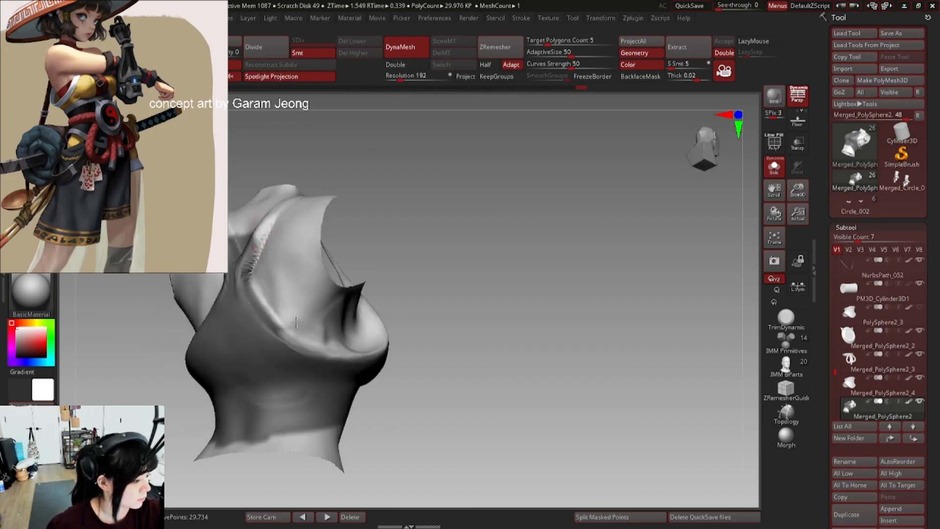
- Enlarge the character sheet's bust sketches in the reference board and reshape the back straps near their crossing, redoing the first stroke
scroll(602, 248, "down", 5)
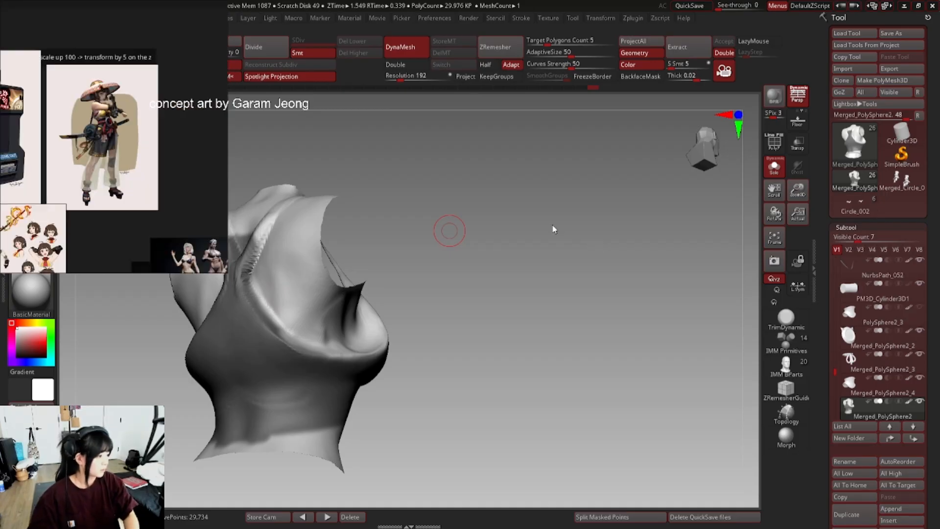
scroll(555, 229, "down", 1)
middle_click_drag(576, 232, 656, 218)
scroll(98, 196, "up", 4)
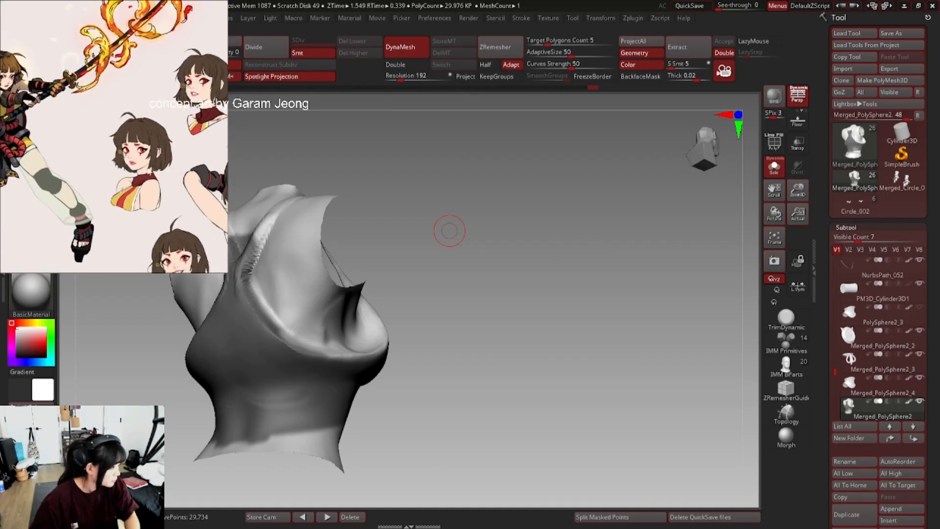
left_click(774, 171)
right_click_drag(243, 243, 263, 255)
left_click_drag(268, 233, 246, 285)
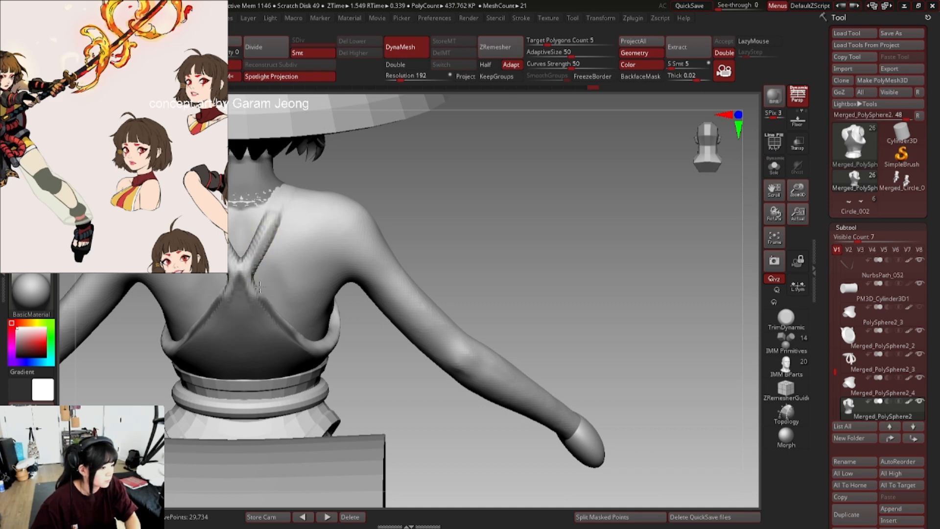
key("ctrl+z")
left_click_drag(266, 235, 250, 264)
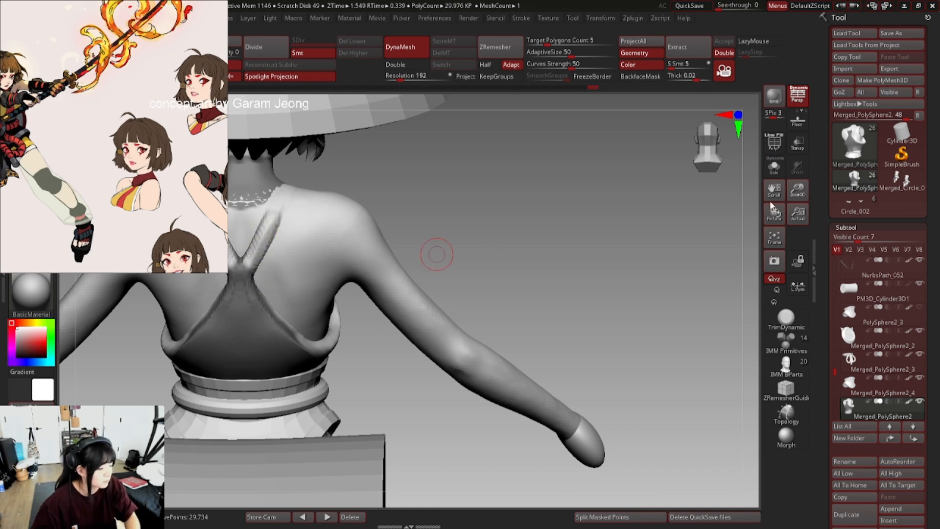
- Isolate the top and refine the strap junction at the middle of the back
left_click(774, 169)
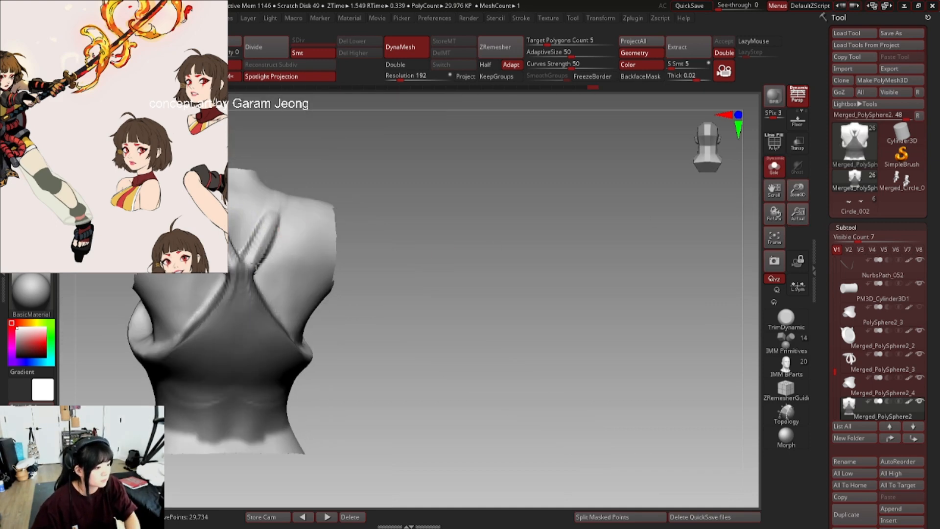
left_click_drag(251, 258, 246, 298)
right_click_drag(281, 336, 305, 366)
left_click_drag(281, 380, 327, 381)
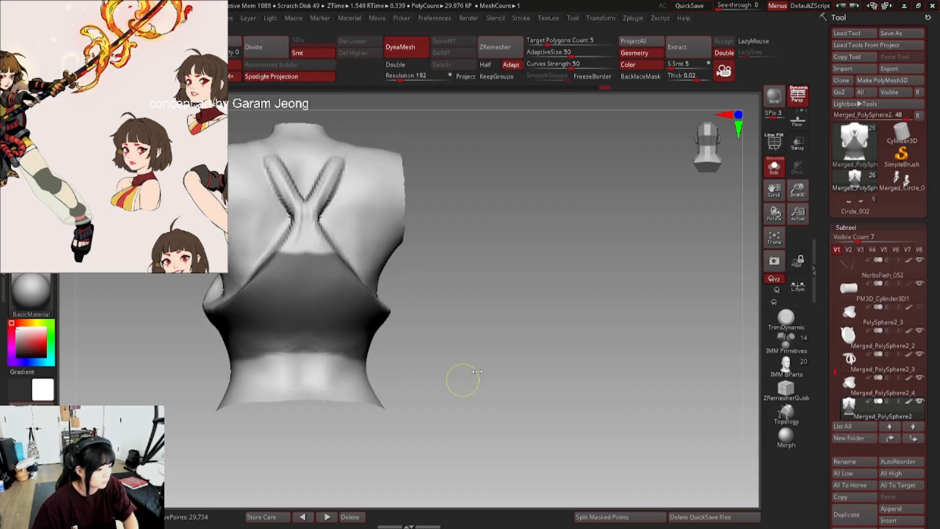
- Refine the halter's curved back edge below the armpit and check the isolated top from underneath
right_click_drag(463, 380, 270, 219)
right_click_drag(334, 268, 308, 265)
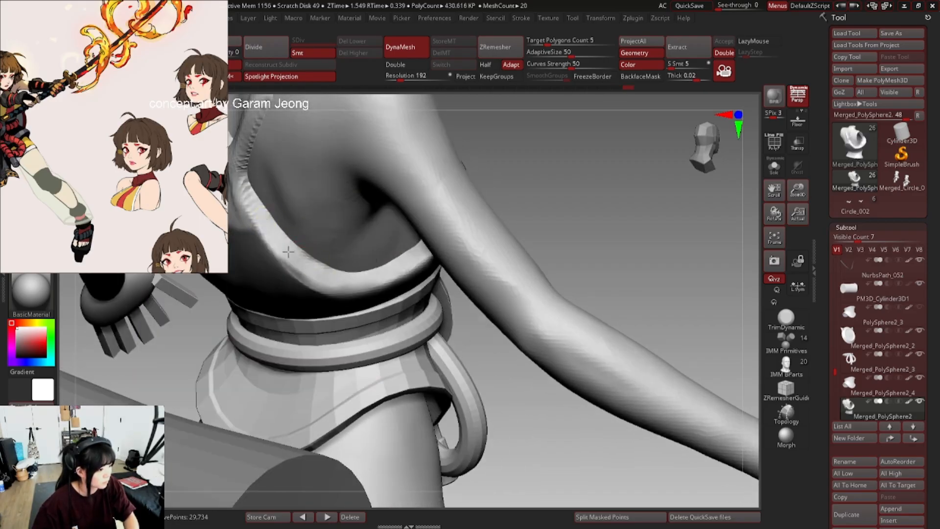
left_click_drag(337, 283, 353, 284, "ctrl+alt")
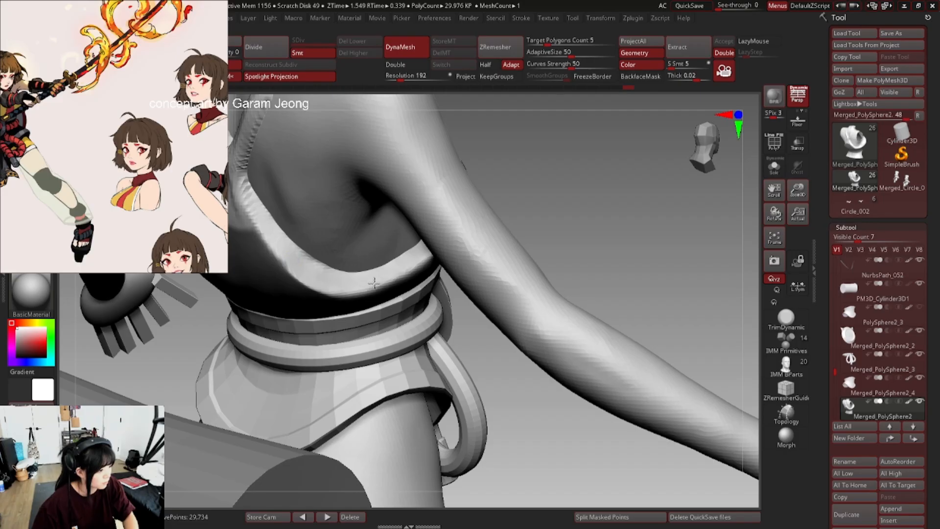
right_click_drag(621, 250, 458, 231, "alt")
left_click(775, 168)
right_click_drag(451, 269, 214, 277)
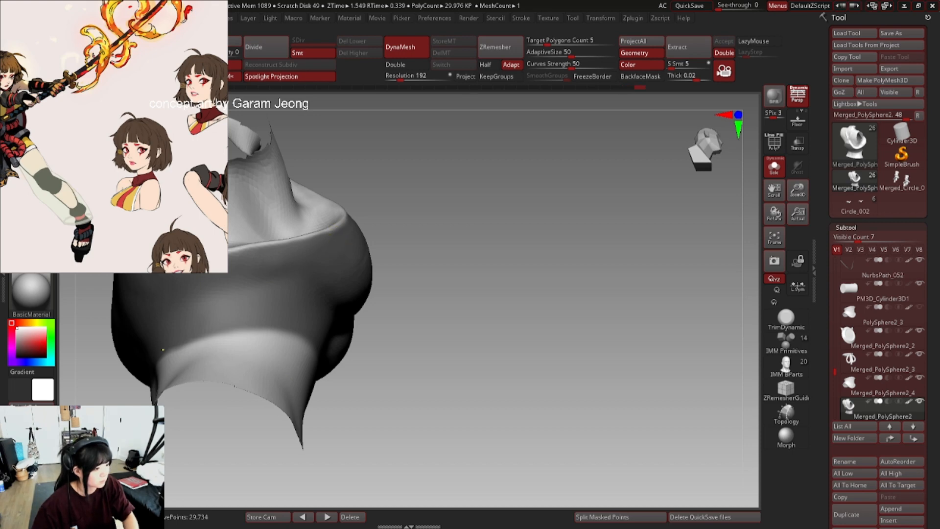
- Carve an upright strap line up the middle of the isolated top's back with the Dam Standard brush
right_click_drag(280, 221, 276, 255)
right_click_drag(318, 214, 312, 275)
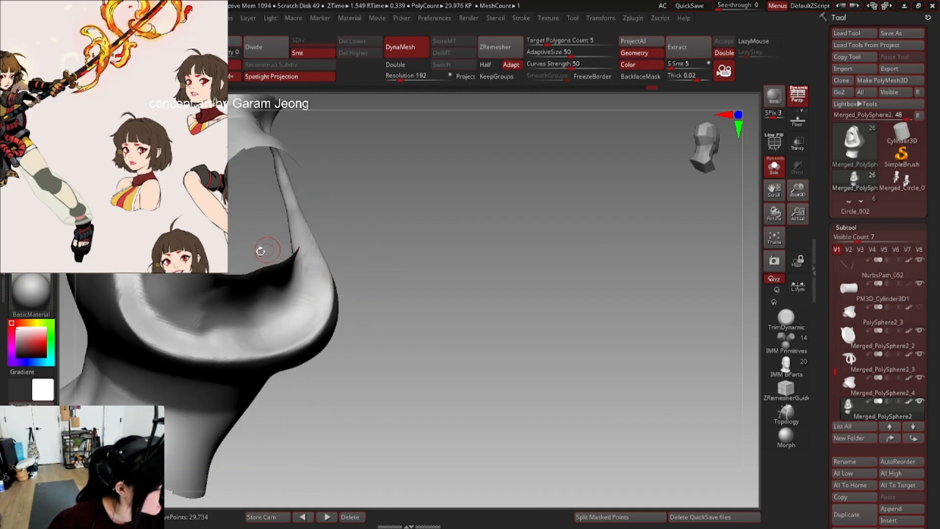
right_click_drag(261, 251, 286, 205)
key("b")
key("d")
key("s")
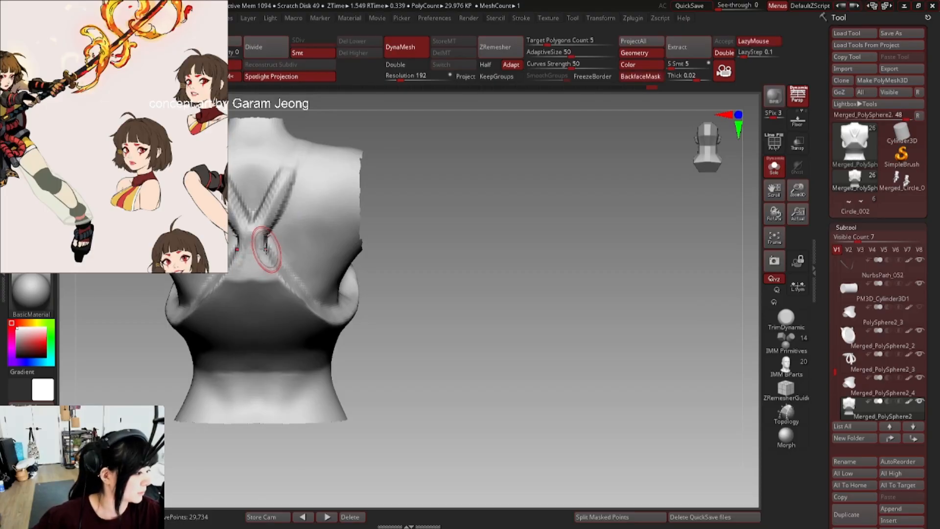
mouse_move(256, 205)
left_mouse_down()
mouse_move(254, 171)
mouse_move(258, 187)
left_mouse_up()
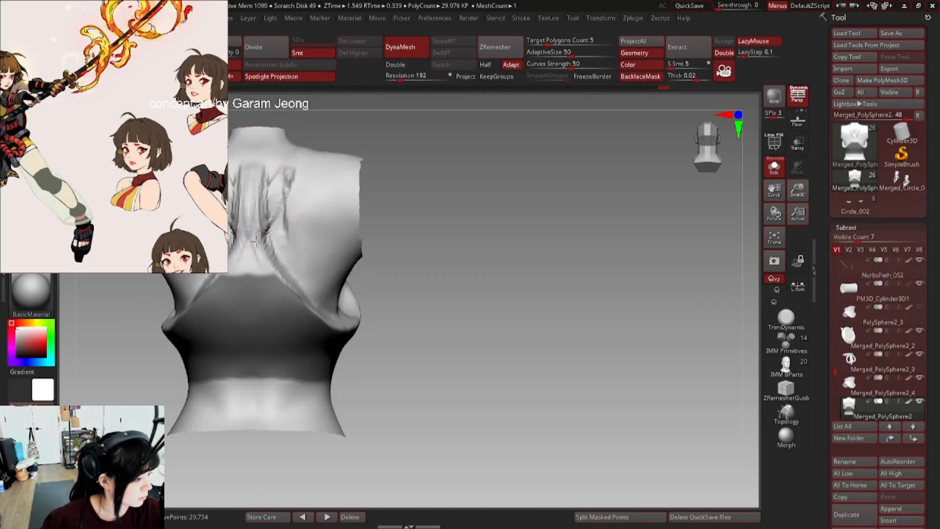
- Smooth the crossed straps on the isolated top's upper back into a single central strap
mouse_move(256, 241)
left_mouse_down("shift")
mouse_move(258, 206)
mouse_move(272, 216)
left_mouse_up("shift")
right_click_drag(272, 216, 274, 202)
mouse_move(280, 191)
left_mouse_down("shift")
mouse_move(259, 177)
mouse_move(259, 195)
left_mouse_up("shift")
right_click_drag(265, 246, 268, 271)
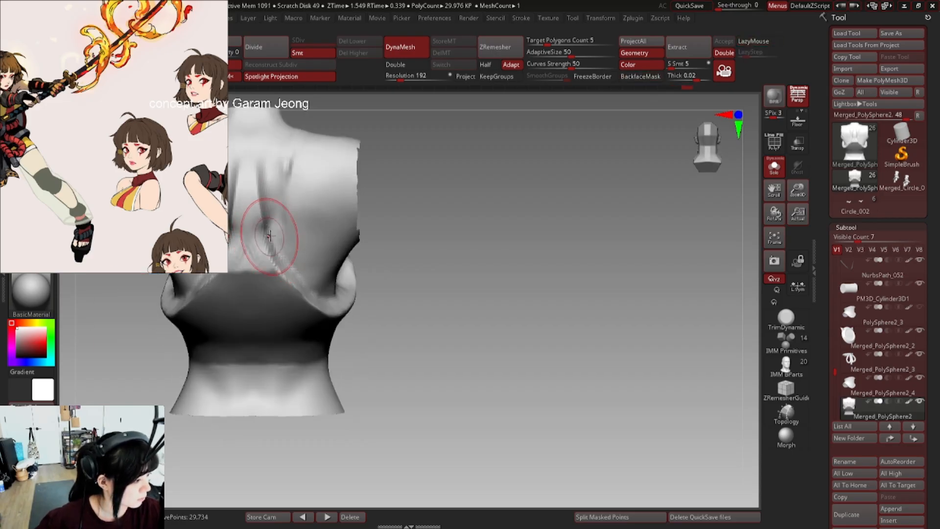
mouse_move(268, 230)
right_mouse_down()
mouse_move(260, 211)
mouse_move(240, 220)
mouse_move(299, 201)
mouse_move(208, 192)
mouse_move(215, 188)
right_mouse_up()
left_click_drag(230, 196, 235, 166)
mouse_move(210, 166)
right_mouse_down()
mouse_move(227, 155)
mouse_move(243, 192)
mouse_move(241, 186)
right_mouse_up()
- Show the whole figure again and smooth the strap's upper stretch toward the nape
left_click(774, 167)
left_click_drag(245, 165, 247, 156, "shift")
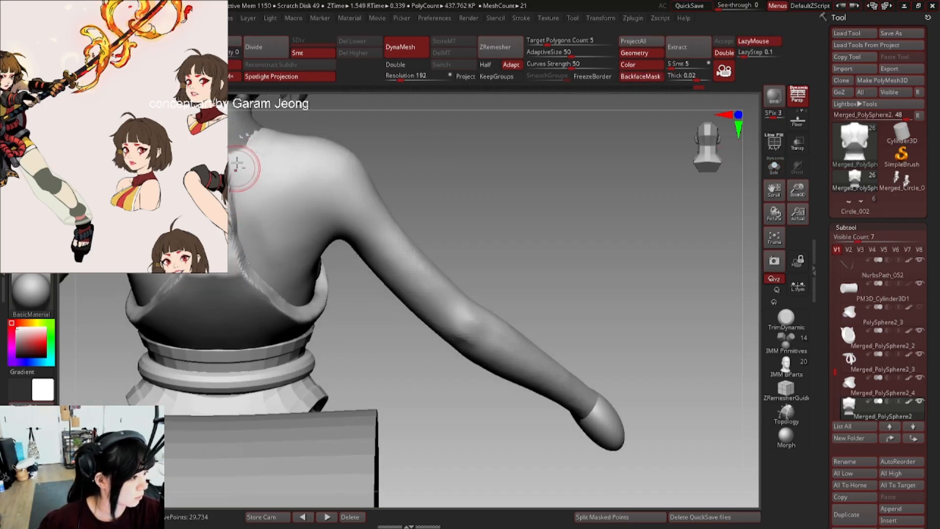
right_click_drag(298, 171, 298, 150)
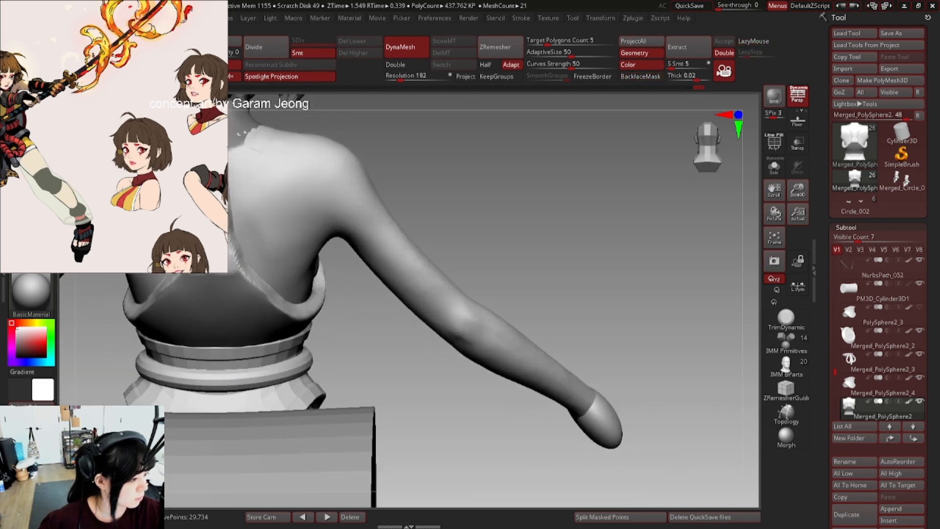
left_click_drag(247, 157, 251, 144, "shift")
left_click_drag(235, 195, 233, 159)
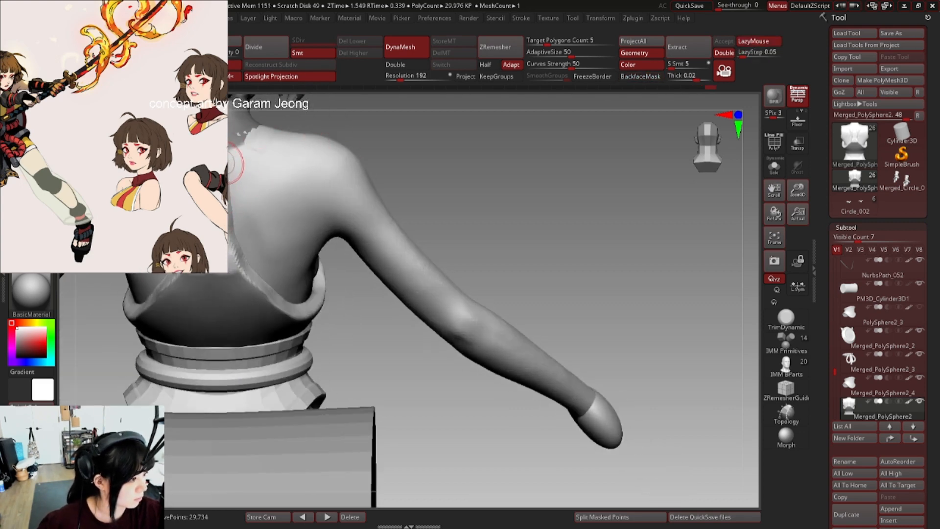
right_click_drag(233, 159, 220, 147)
right_click_drag(239, 276, 230, 186)
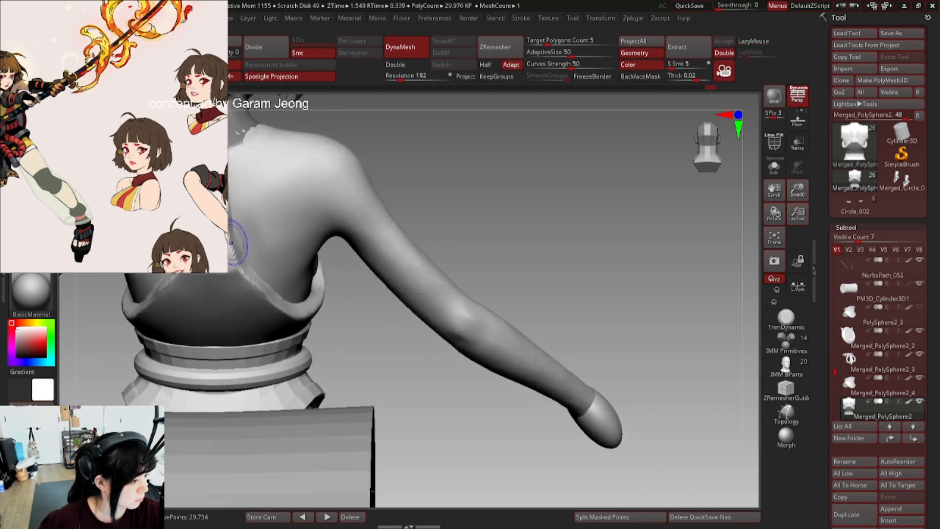
- Refine the central strap's edge where it widens into the halter at mid-back
right_click_drag(235, 251, 236, 214)
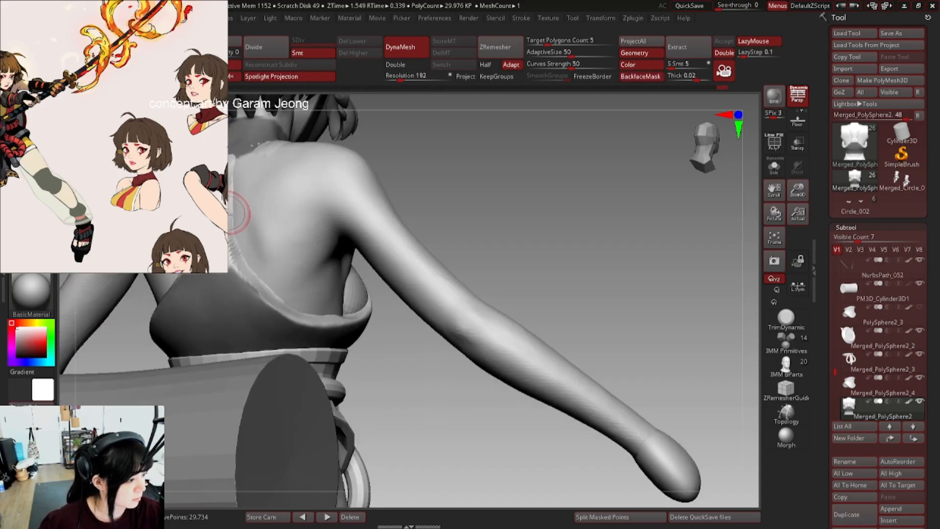
right_click(179, 267)
mouse_move(222, 265)
right_mouse_down()
mouse_move(178, 266)
mouse_move(223, 269)
mouse_move(237, 211)
mouse_move(231, 162)
mouse_move(229, 221)
right_mouse_up()
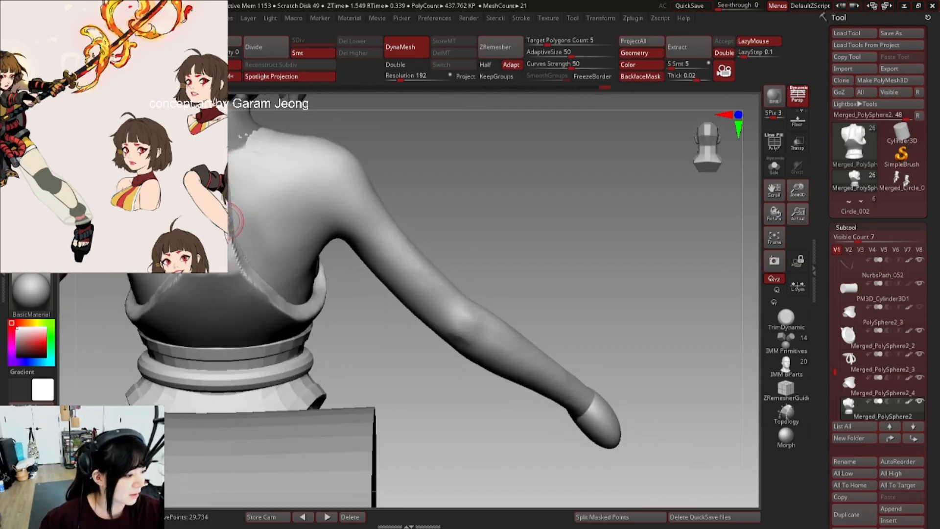
left_click_drag(226, 244, 227, 264)
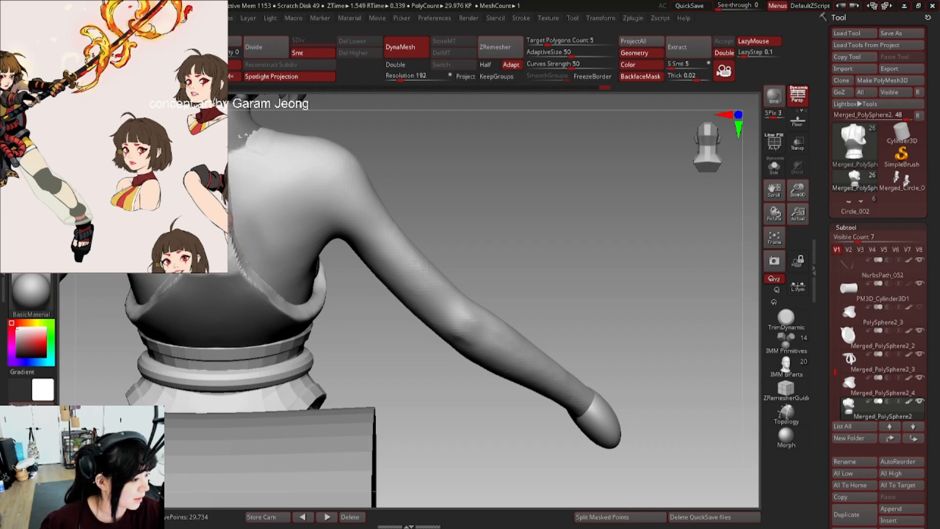
right_click_drag(229, 250, 223, 220)
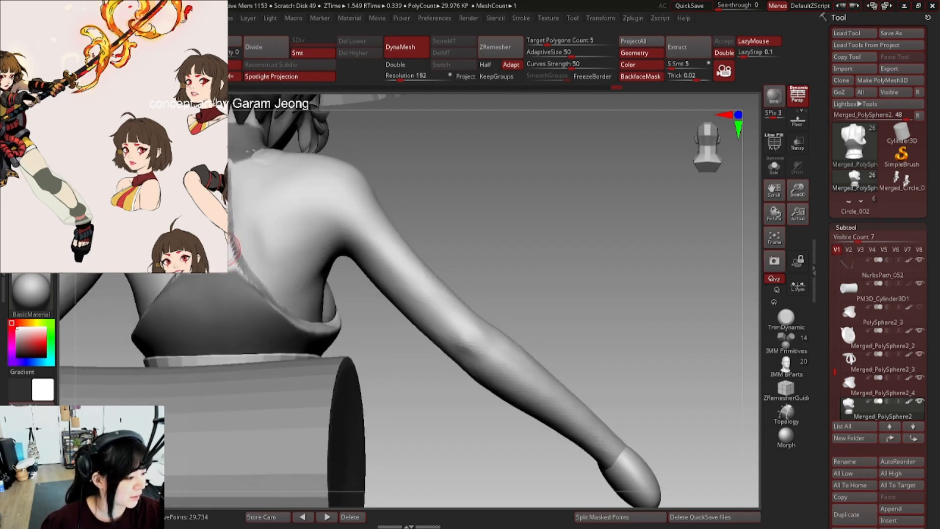
key("ctrl+shift")
left_click_drag(219, 208, 218, 188, "shift")
- Adjust the brush size and reshape the outline of the central back strap
mouse_move(219, 182)
right_mouse_down()
mouse_move(226, 201)
mouse_move(222, 192)
mouse_move(385, 189)
right_mouse_up()
key("space")
mouse_move(385, 191)
left_mouse_down()
mouse_move(397, 194)
mouse_move(386, 177)
left_mouse_up()
mouse_move(384, 212)
left_mouse_down()
mouse_move(391, 216)
mouse_move(382, 174)
mouse_move(385, 224)
mouse_move(367, 226)
left_mouse_up()
key("space")
key("space")
key("space")
- Compare the halter's front with the character sheet's bust sketches and inspect its mask and wireframe
right_click_drag(368, 226, 217, 197, "ctrl")
scroll(547, 213, "down", 4)
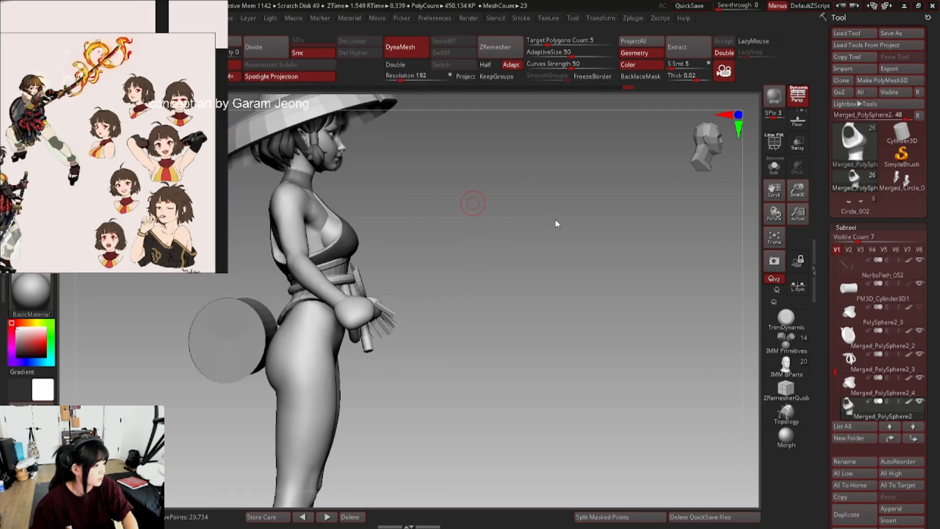
right_click_drag(293, 218, 233, 216)
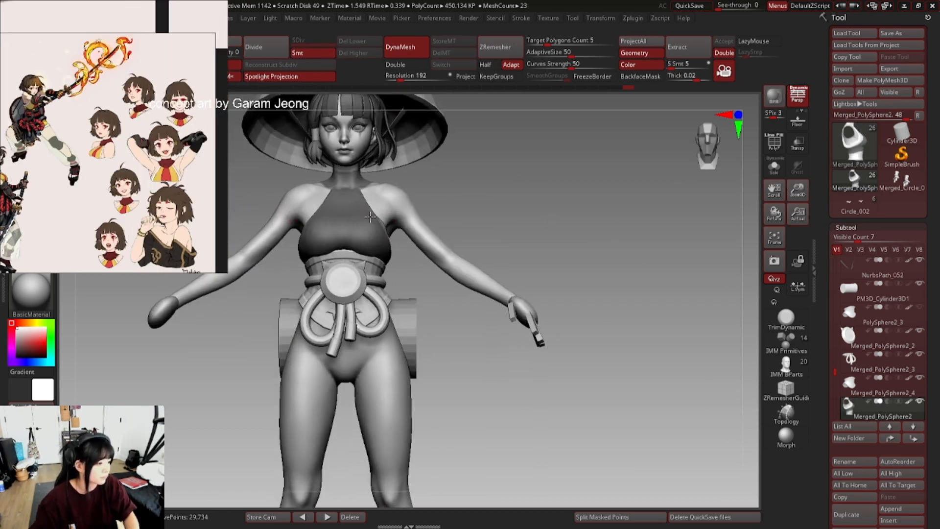
right_click_drag(387, 184, 349, 192, "alt")
right_click_drag(349, 191, 377, 197, "ctrl")
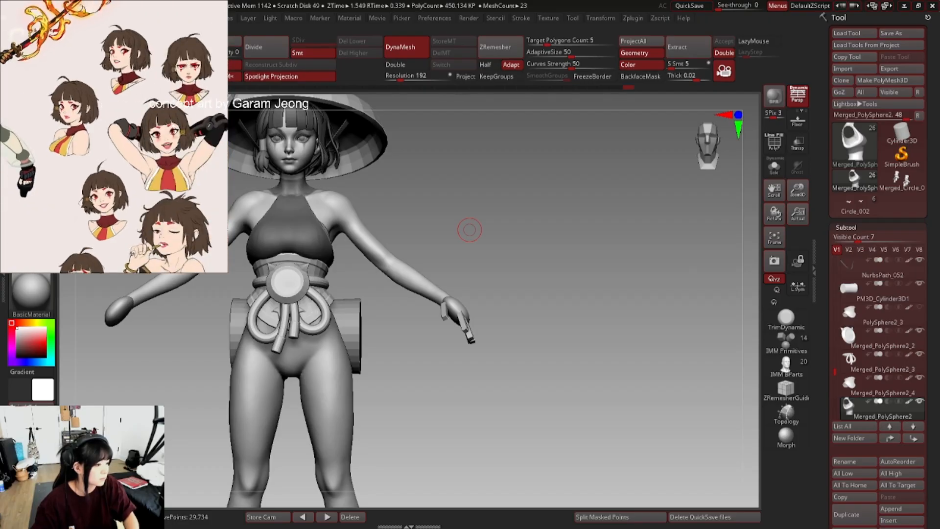
mouse_move(311, 218)
right_mouse_down()
mouse_move(288, 231)
mouse_move(309, 205)
right_mouse_up()
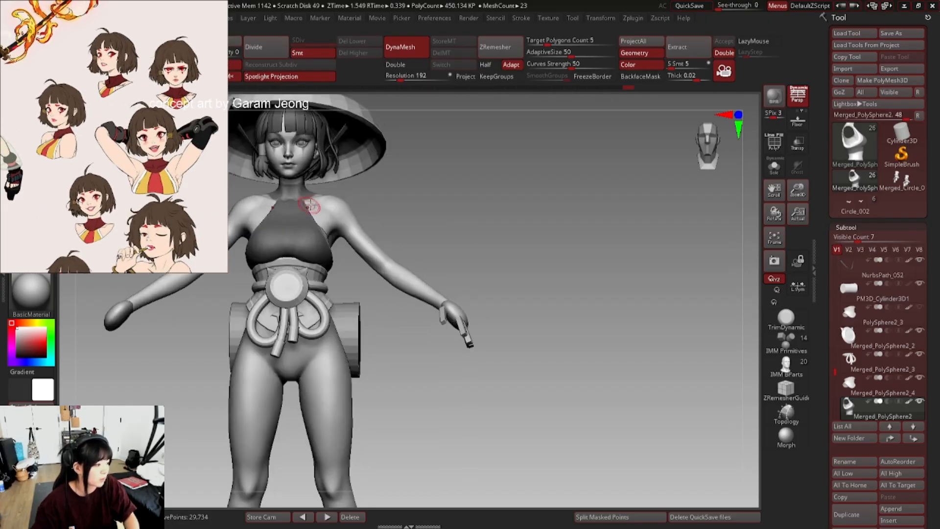
left_click(399, 185, "ctrl")
left_click(404, 202, "ctrl")
key("shift+f")
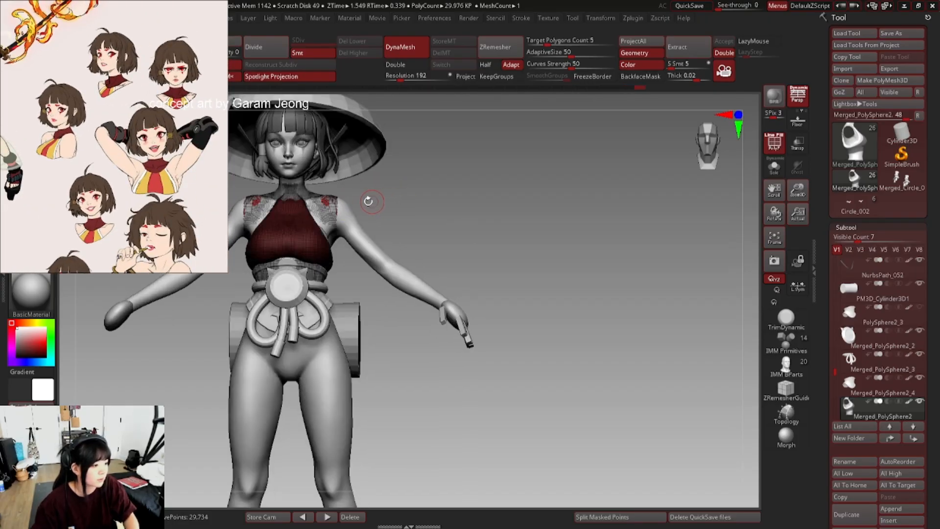
key("shift+f")
left_click_drag(367, 201, 382, 205, "shift")
right_click_drag(358, 207, 313, 237, "ctrl")
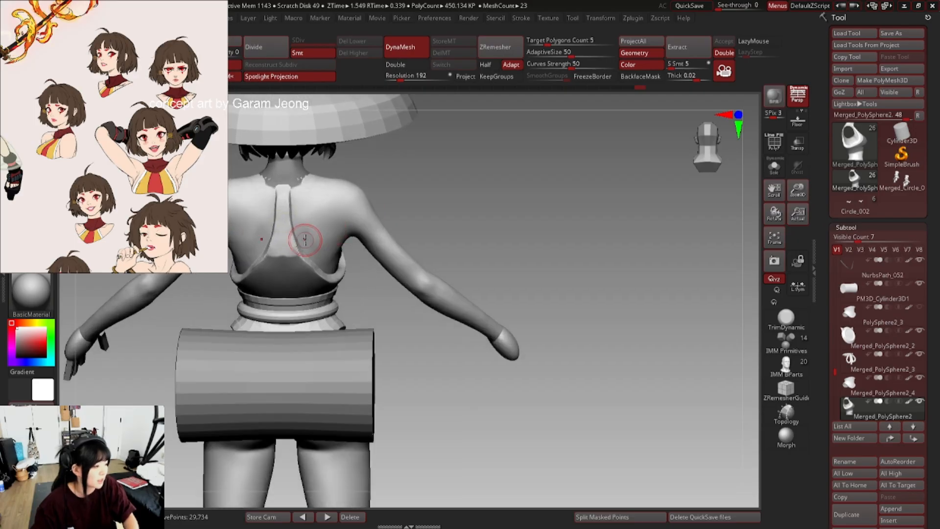
- Reshape the central back strap up to the nape with the Move brush, adjusting the brush size between strokes
left_click_drag(303, 228, 300, 204)
key("space")
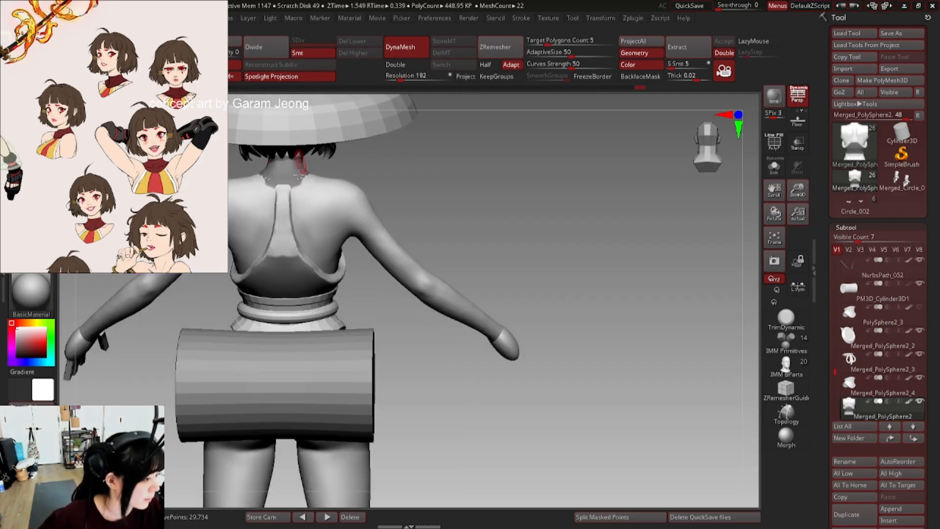
mouse_move(300, 201)
right_mouse_down()
mouse_move(264, 191)
mouse_move(290, 205)
right_mouse_up()
key("space")
left_click_drag(290, 206, 287, 206)
right_click_drag(288, 207, 307, 217, "ctrl")
key("space")
mouse_move(307, 217)
left_mouse_down()
mouse_move(292, 210)
mouse_move(292, 287)
mouse_move(290, 275)
left_mouse_up()
right_click_drag(294, 280, 280, 254)
key("space")
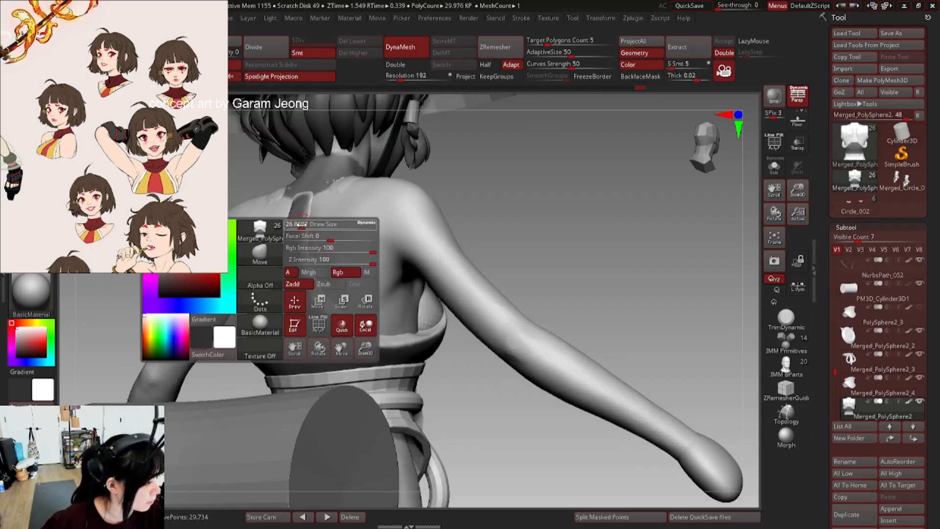
- Clear the mask along the halter's back edge and strap, and invert the mask
mouse_move(304, 241)
left_mouse_down("ctrl+alt")
mouse_move(308, 210)
mouse_move(319, 300)
left_mouse_up("ctrl+alt")
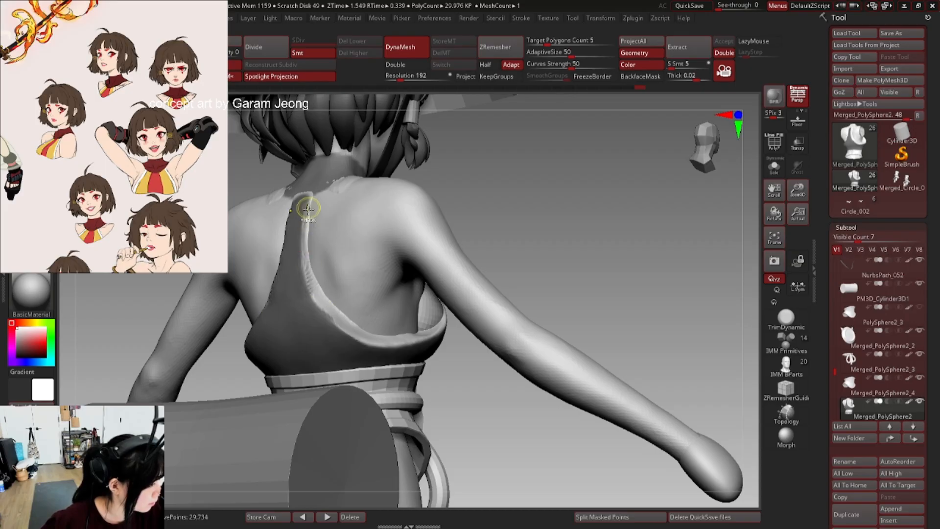
key("space")
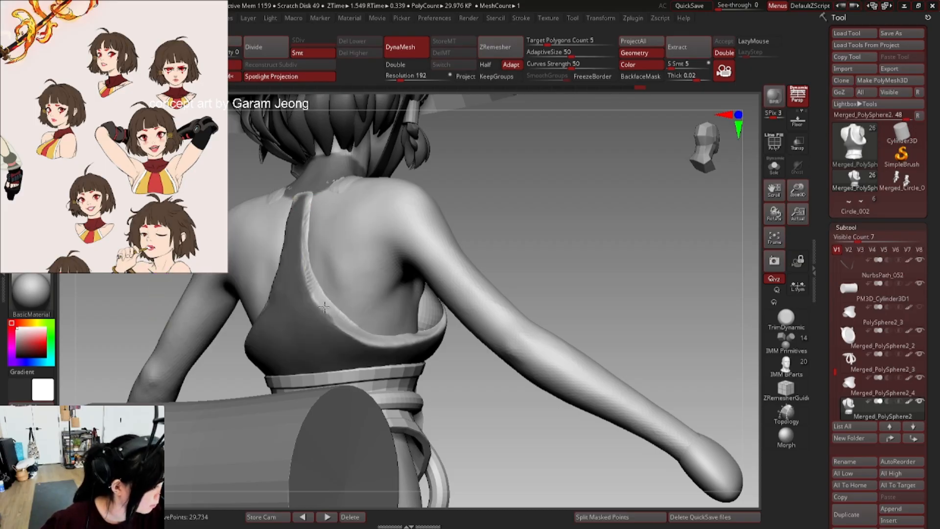
left_click_drag(346, 324, 348, 325, "ctrl+alt")
right_click_drag(319, 300, 317, 256, "shift")
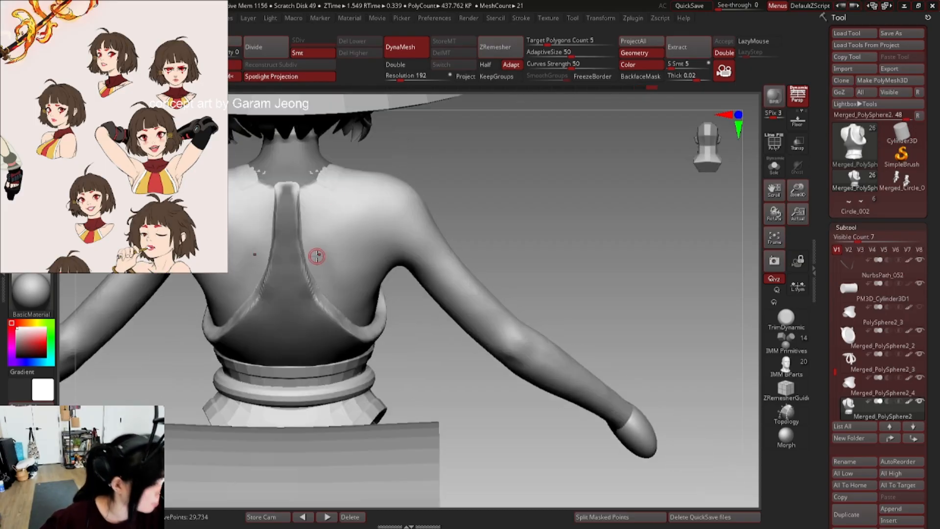
right_click_drag(335, 190, 284, 248)
left_click(443, 219, "ctrl")
right_click_drag(388, 222, 356, 229, "shift")
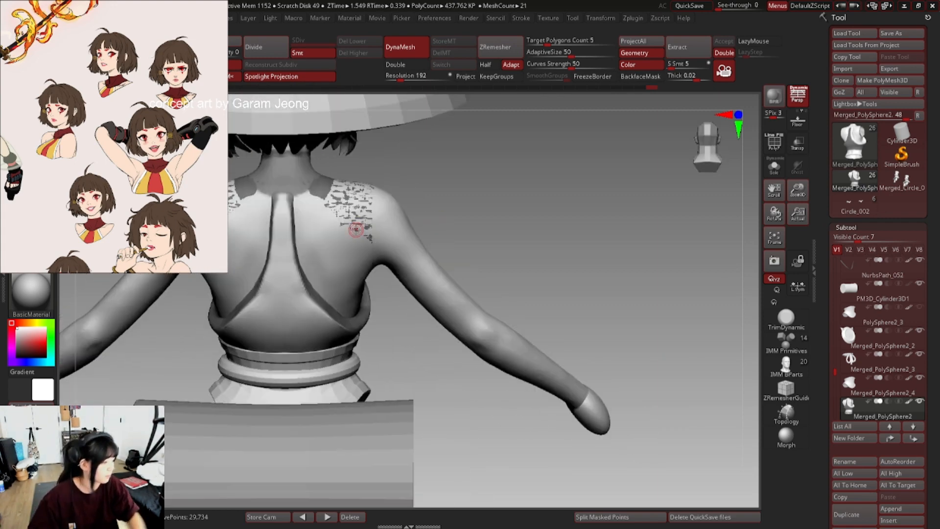
- Flatten the strap's upper end at the nape with the TrimDynamic brush, raising the draw size to about 77
right_click_drag(281, 222, 282, 210)
right_click(283, 210)
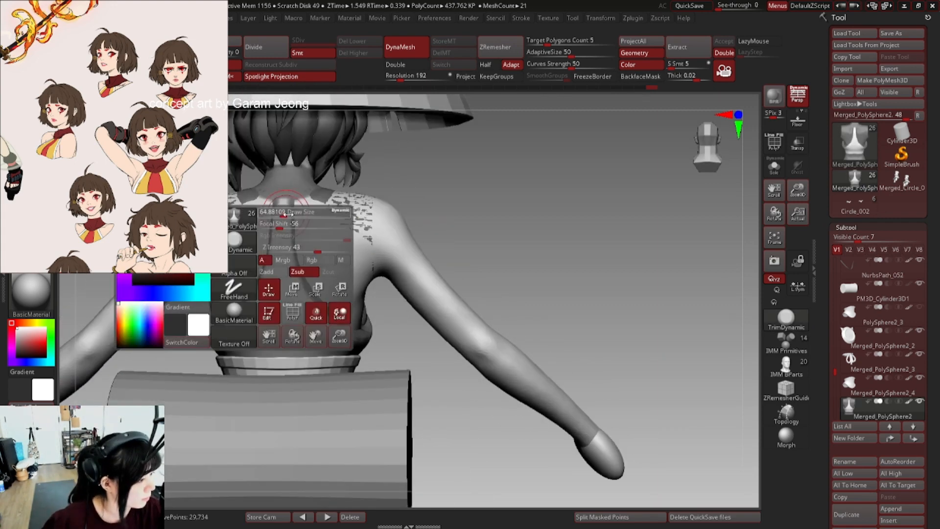
right_click(283, 203)
right_click(282, 202)
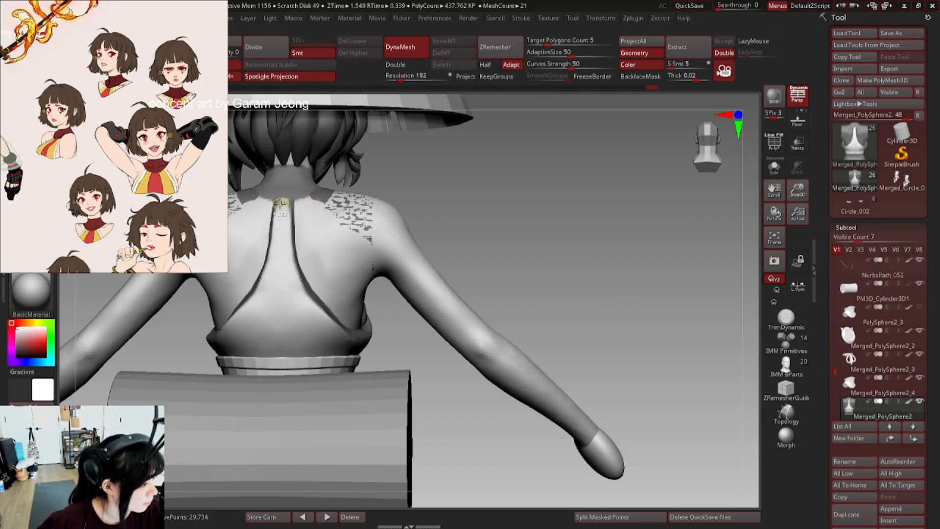
right_click(282, 201)
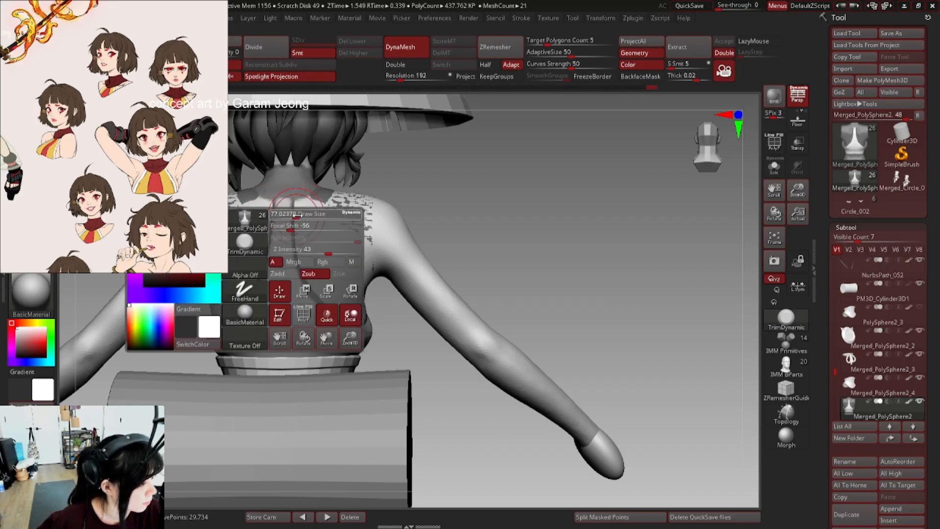
- Compare the figure's back and side with the enlarged concept art of the girl holding her sword
right_click_drag(283, 199, 348, 230)
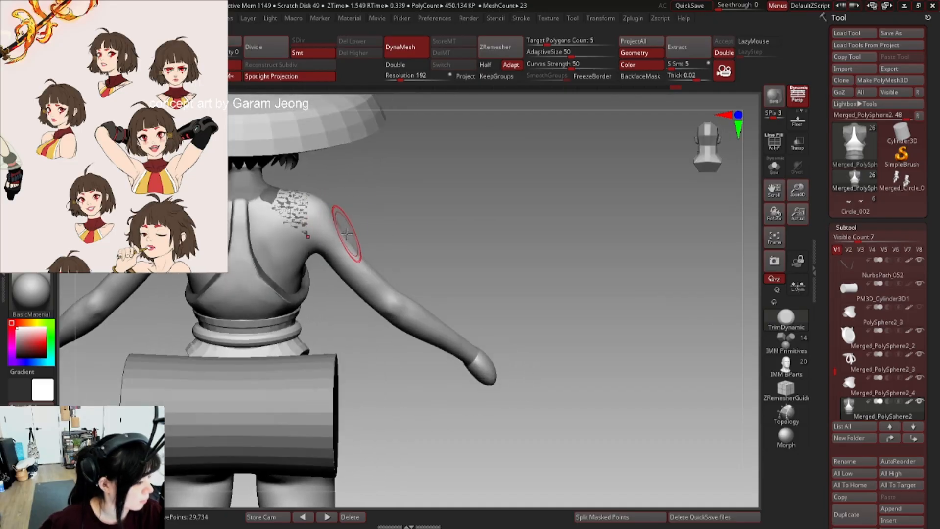
right_click_drag(382, 187, 401, 217, "ctrl")
right_click_drag(312, 237, 436, 225)
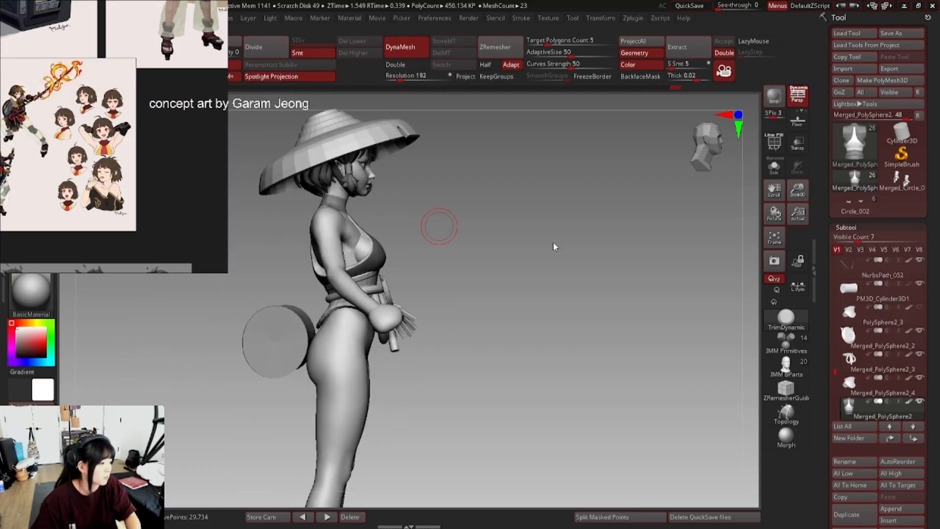
scroll(29, 163, "up", 3)
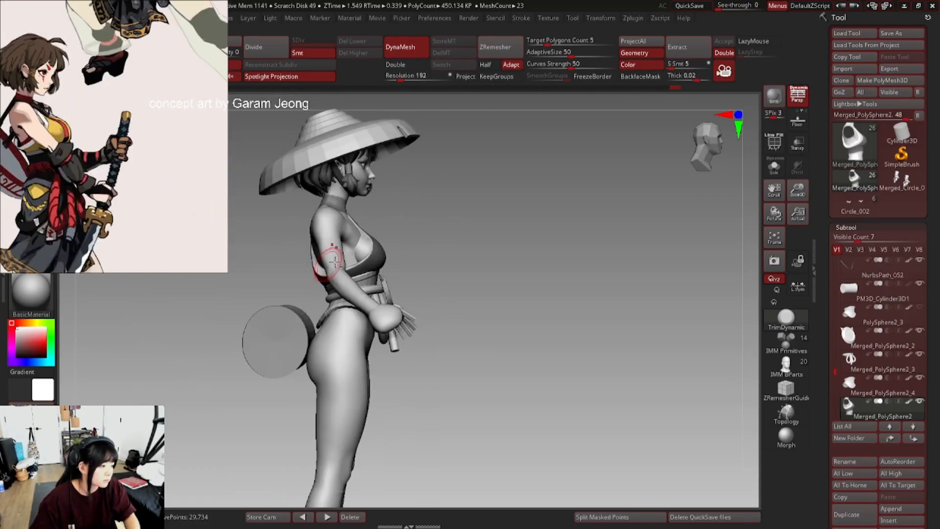
right_click_drag(494, 228, 466, 233, "alt")
right_click_drag(466, 234, 472, 250, "ctrl")
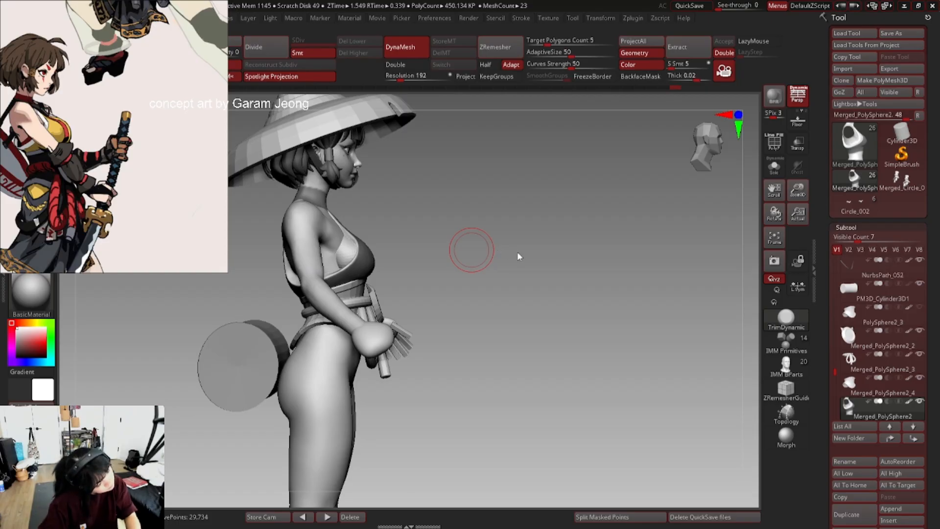
right_click_drag(420, 287, 290, 255)
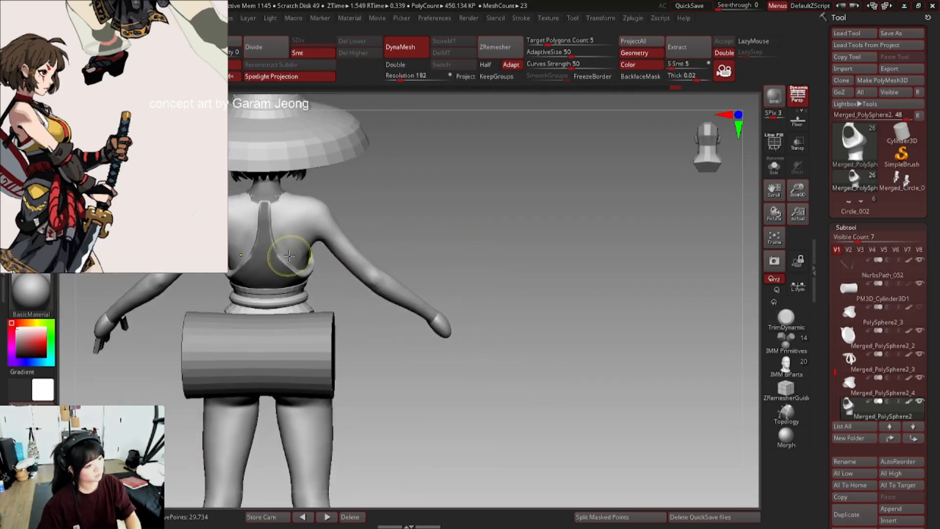
- Invert the mask and smooth the strap's upper end where it meets the collar at the nape
right_click_drag(276, 191, 282, 208, "ctrl")
left_click(369, 201, "ctrl")
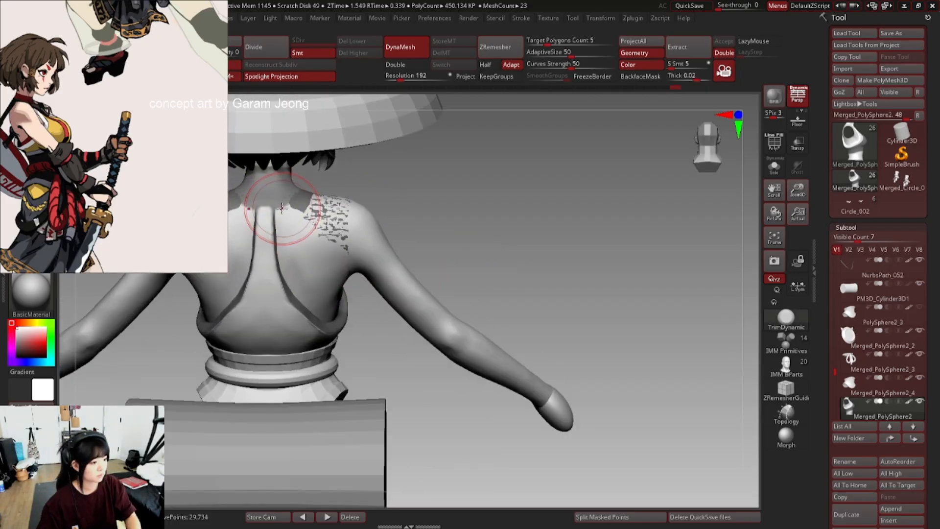
left_click_drag(282, 208, 280, 204, "shift")
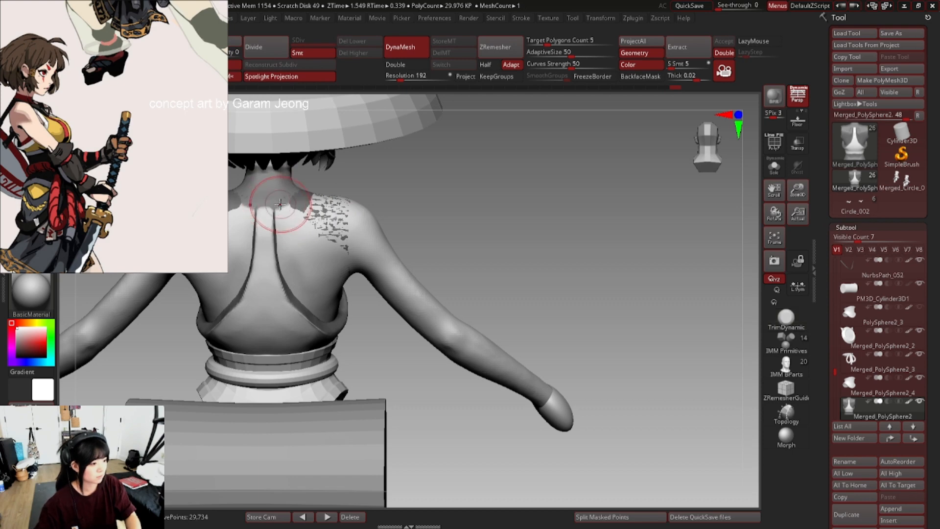
right_click_drag(280, 205, 275, 188)
left_click_drag(272, 204, 287, 199, "shift")
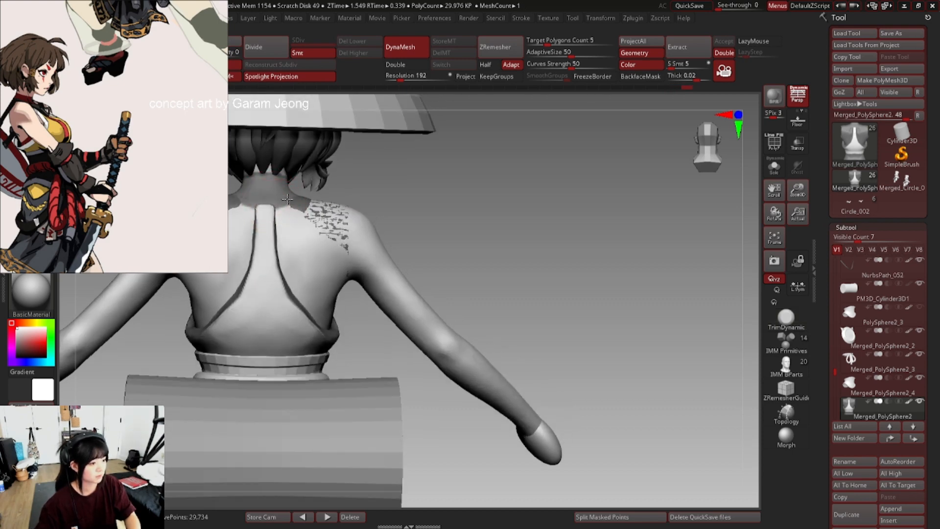
- Invert the mask on the torso mesh so it covers the halter top, and frame the whole figure from behind
right_click_drag(287, 202, 313, 204)
left_click(422, 204, "ctrl")
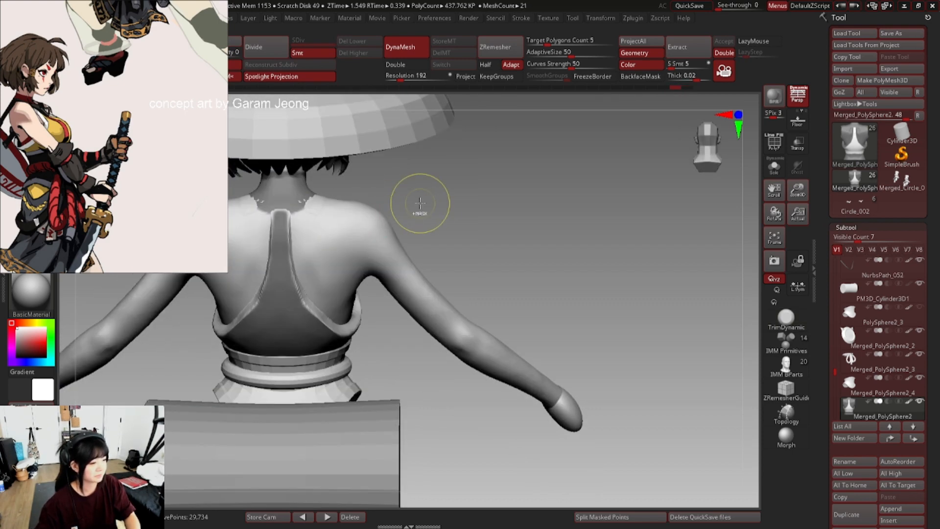
right_click_drag(421, 204, 253, 199, "ctrl")
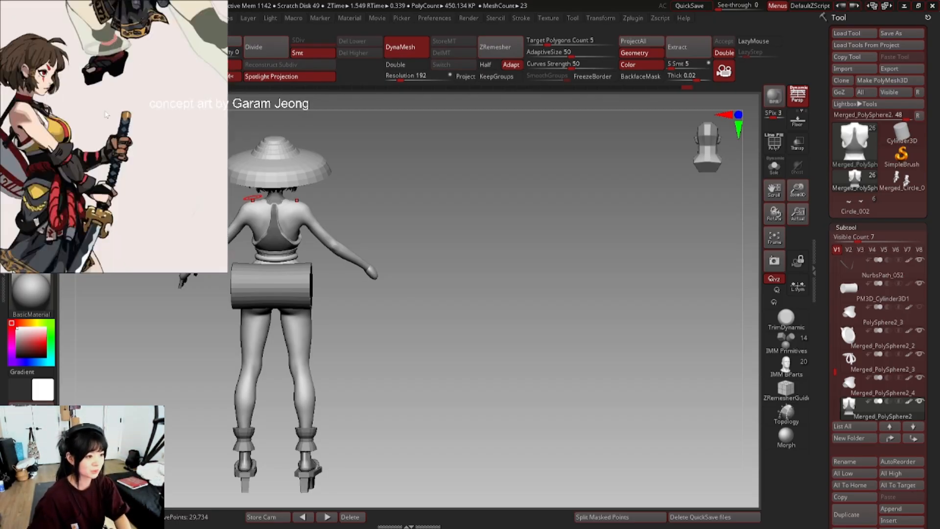
- Shrink the reference board window, save the board and reframe the concept art on the full samurai girl
left_click_drag(228, 273, 177, 213)
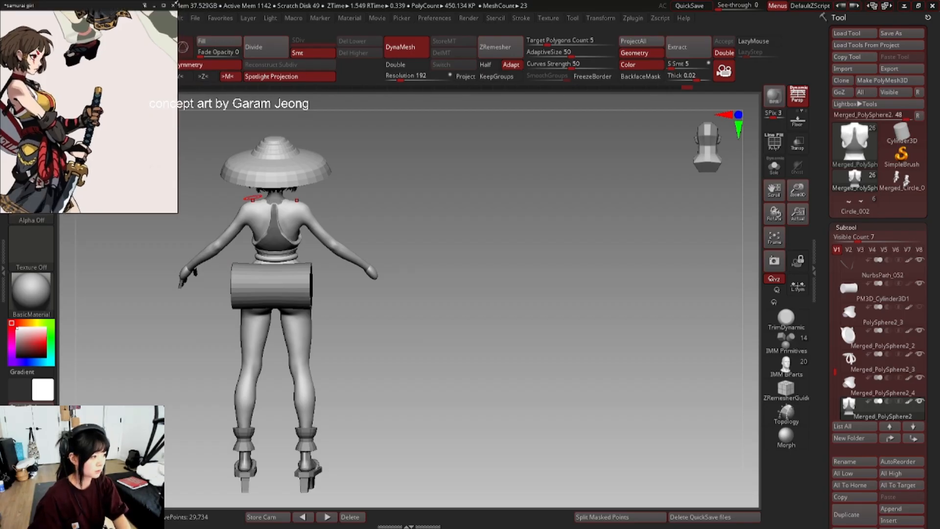
mouse_move(179, 4)
left_mouse_down()
mouse_move(142, 41)
mouse_move(179, 3)
left_mouse_up()
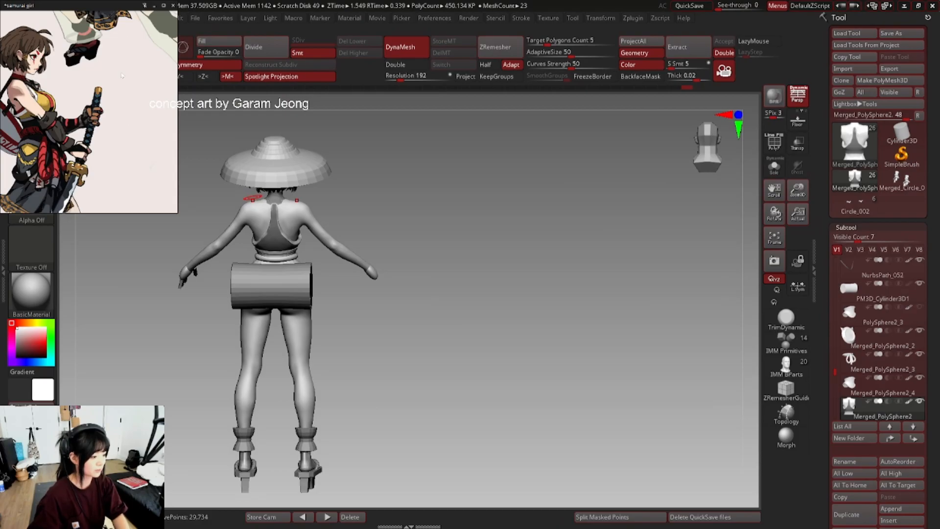
key("ctrl+s")
left_click_drag(176, 2, 116, 3)
middle_click_drag(40, 66, 65, 59)
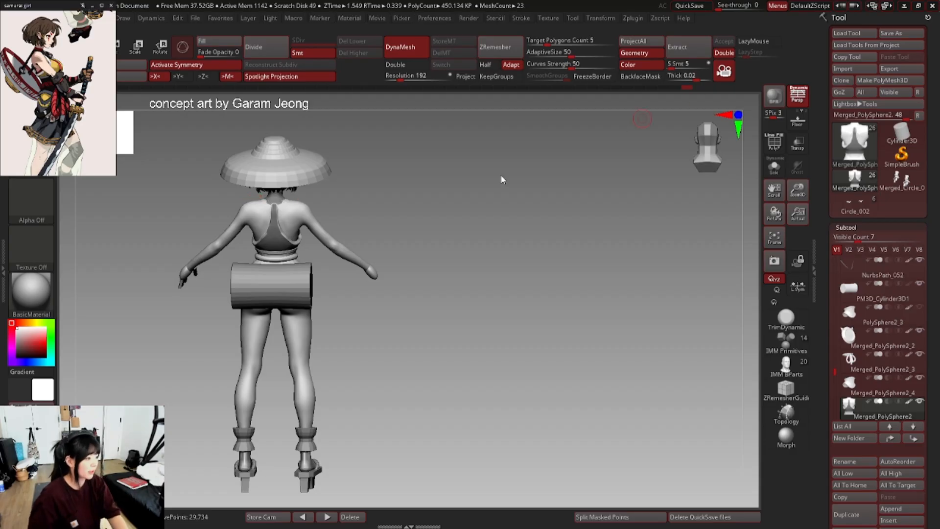
- Invert the mask and touch up the lower edge of the halter's central strap across the back
mouse_move(248, 221)
right_mouse_down()
mouse_move(337, 220)
mouse_move(358, 210)
mouse_move(293, 209)
mouse_move(364, 209)
mouse_move(207, 271)
right_mouse_up()
key("space")
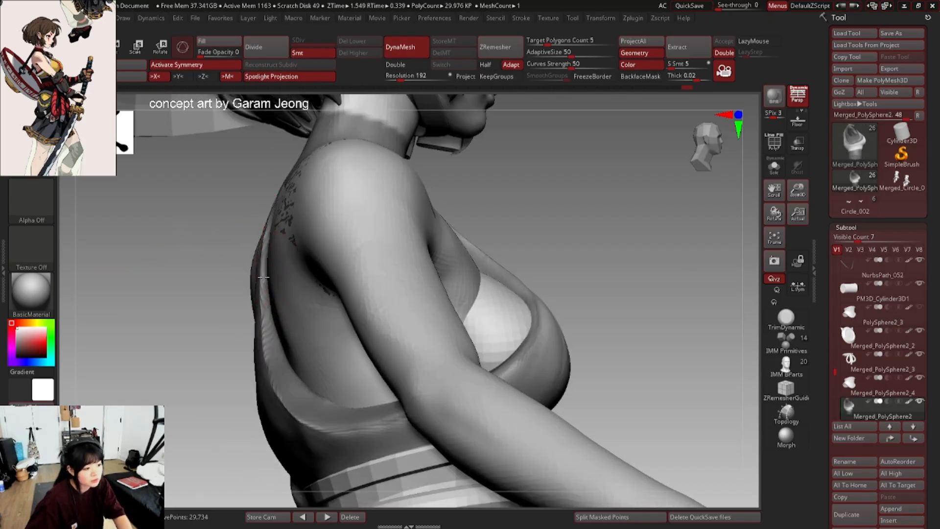
mouse_move(263, 260)
right_mouse_down()
mouse_move(307, 273)
mouse_move(286, 254)
mouse_move(296, 233)
mouse_move(265, 293)
mouse_move(223, 271)
mouse_move(154, 268)
right_mouse_up()
key("space")
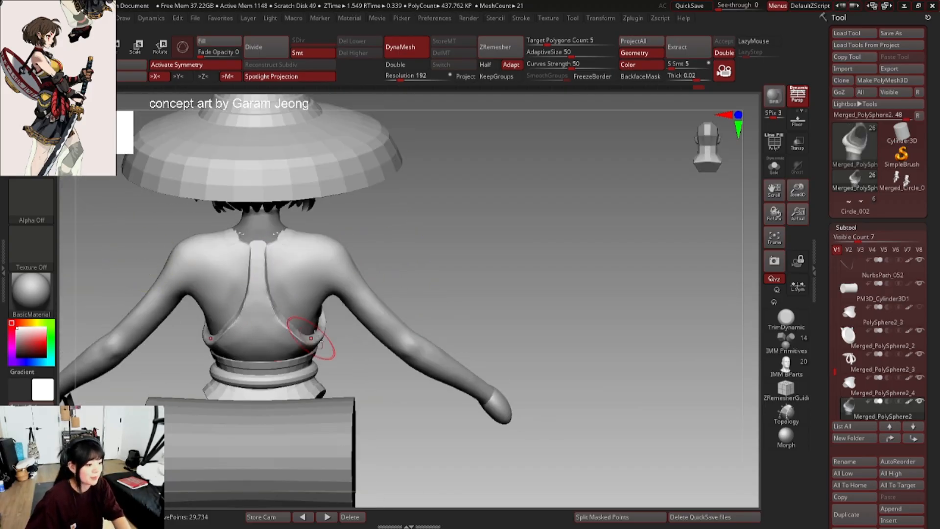
mouse_move(294, 331)
right_mouse_down("ctrl")
mouse_move(318, 299)
mouse_move(282, 267)
mouse_move(294, 302)
right_mouse_up("ctrl")
key("ctrl+i")
right_click(289, 275)
left_click(373, 317, "ctrl")
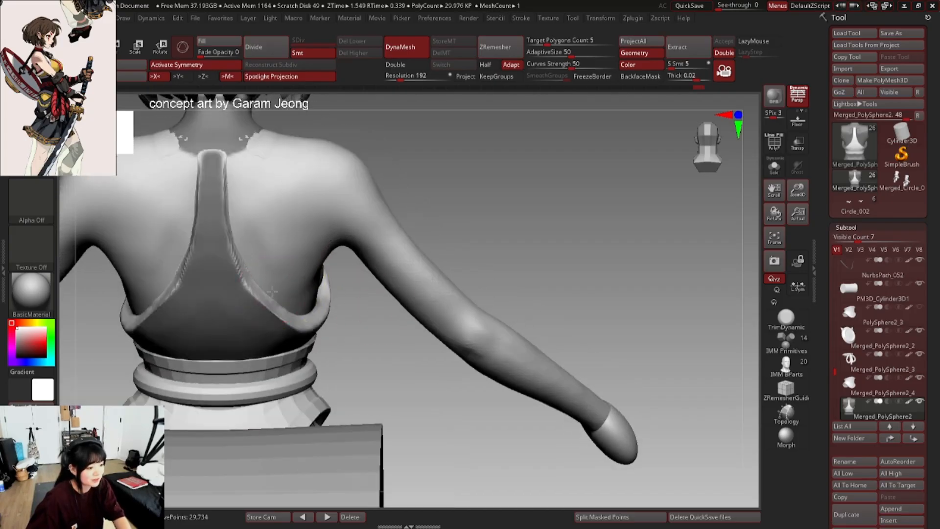
left_click(369, 330, "ctrl")
right_click_drag(369, 331, 321, 305, "ctrl")
right_click_drag(321, 304, 269, 294)
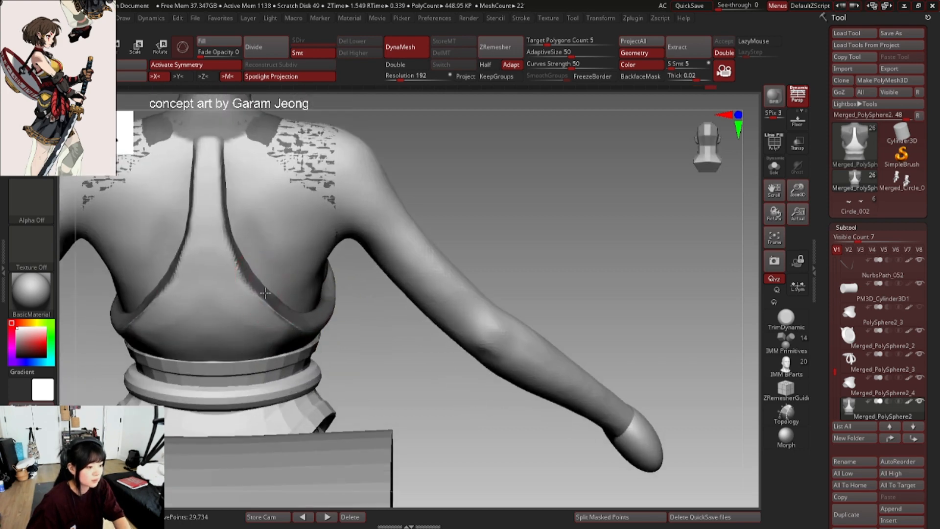
mouse_move(280, 303)
left_mouse_down()
mouse_move(283, 316)
mouse_move(277, 309)
left_mouse_up()
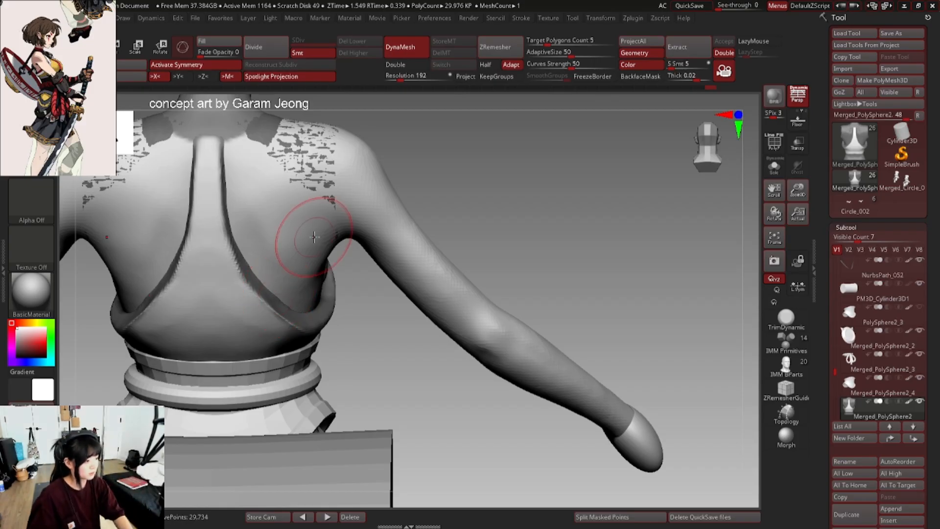
- Turn the figure to the front and invert the mask so it covers only the halter top
right_click_drag(165, 278, 164, 233, "ctrl")
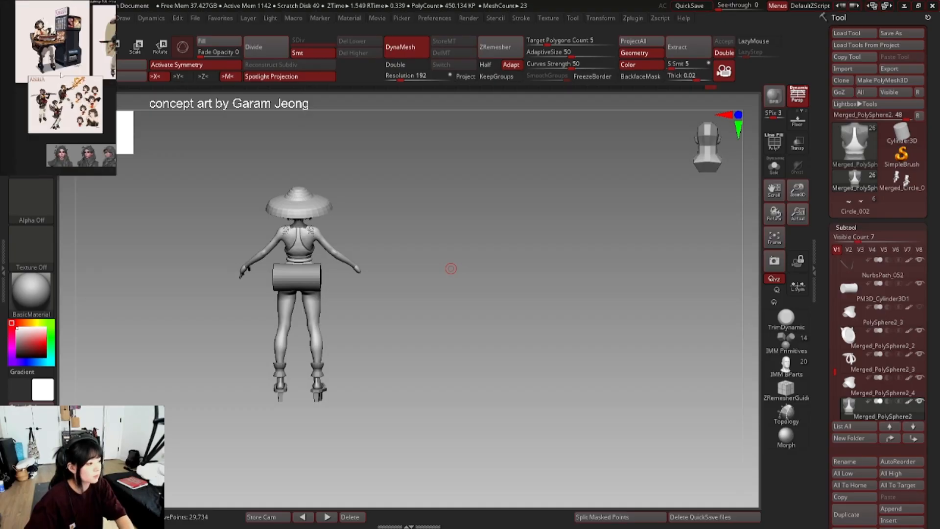
left_click_drag(451, 268, 357, 294)
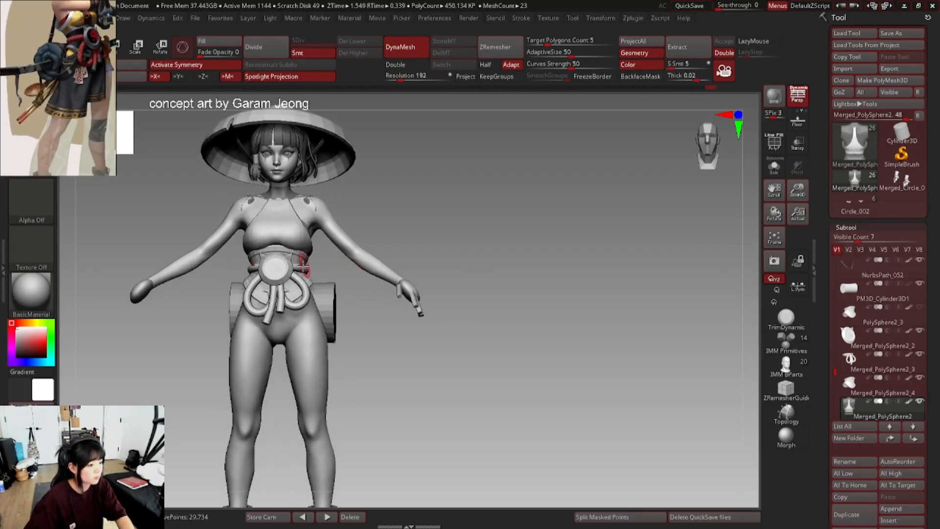
left_click_drag(303, 264, 316, 265)
key("shift+f")
key("shift+f")
right_click_drag(294, 229, 374, 219, "ctrl")
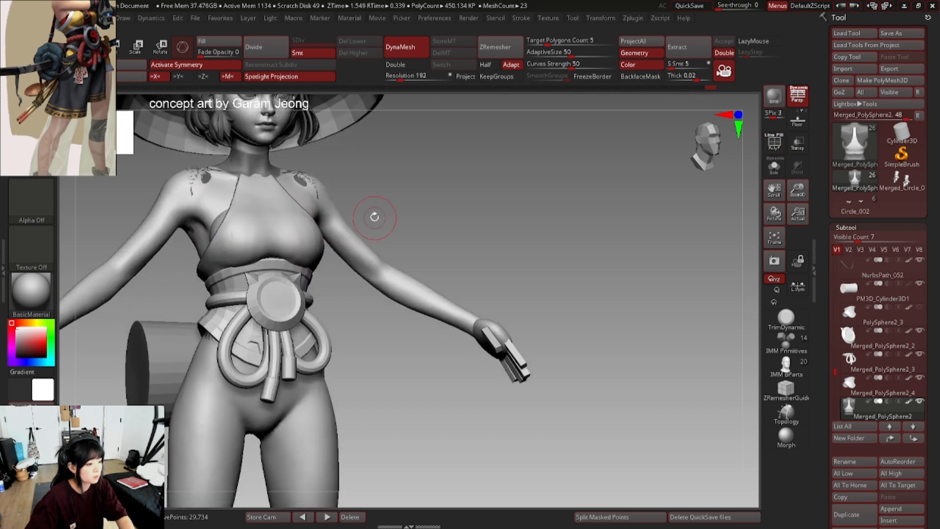
left_click(374, 217, "ctrl")
left_click(376, 216, "ctrl")
left_click_drag(394, 186, 398, 223, "alt")
left_click(399, 223, "ctrl")
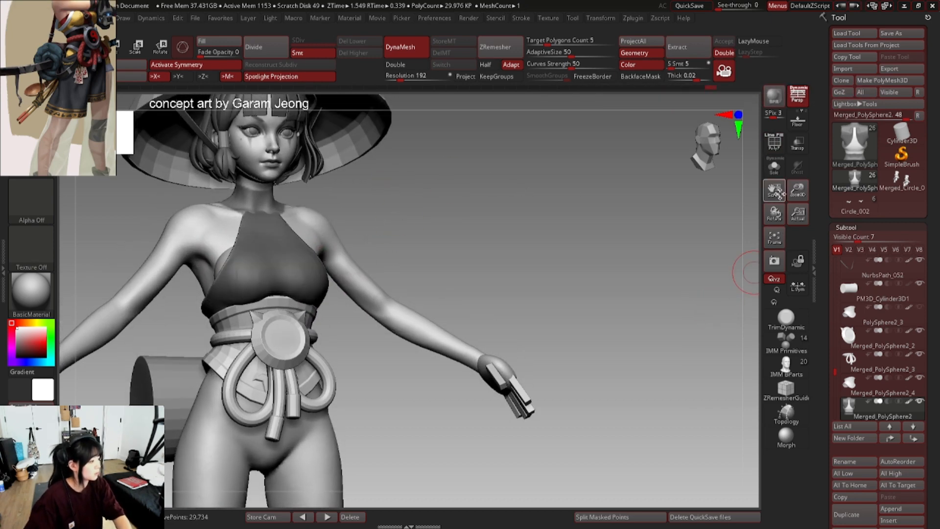
- Isolate the torso mesh and create a polygroup from the halter top's mask
left_click(775, 170)
right_click_drag(394, 301, 369, 286, "ctrl")
left_click(330, 302, "ctrl+shift")
left_click(334, 291, "ctrl+shift")
key("1")
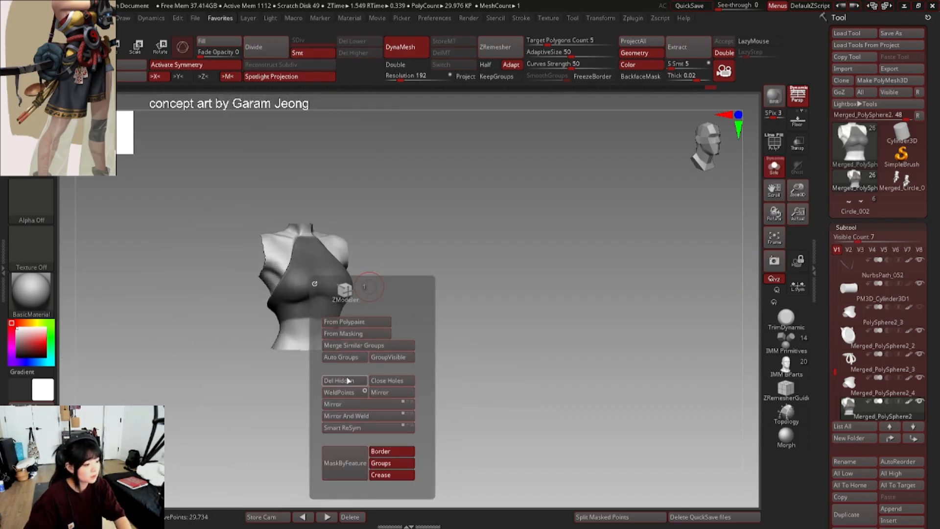
key("1")
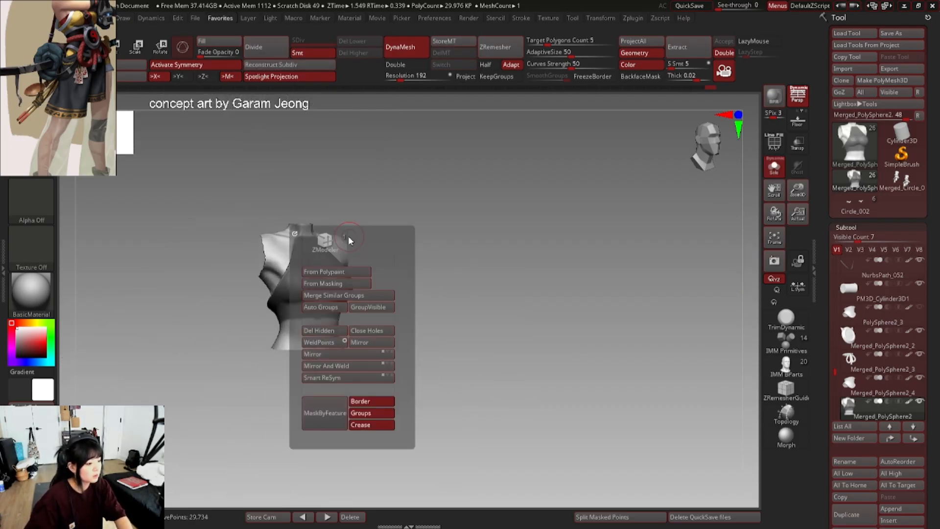
left_click(339, 285)
- Load the Smooth Groups brush from the Smooth folder in the brush library
mouse_move(317, 214)
right_mouse_down("ctrl")
mouse_move(365, 247)
mouse_move(321, 211)
right_mouse_up("ctrl")
key("comma")
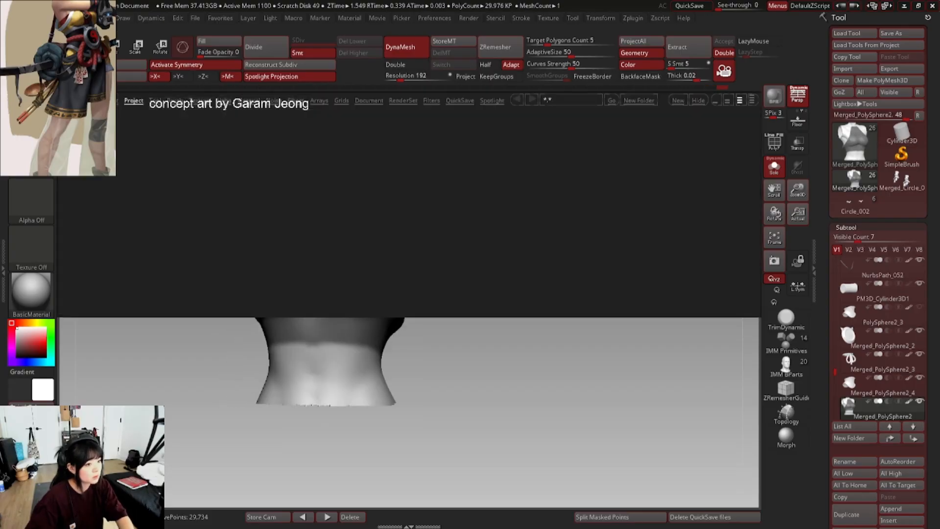
left_click(176, 101)
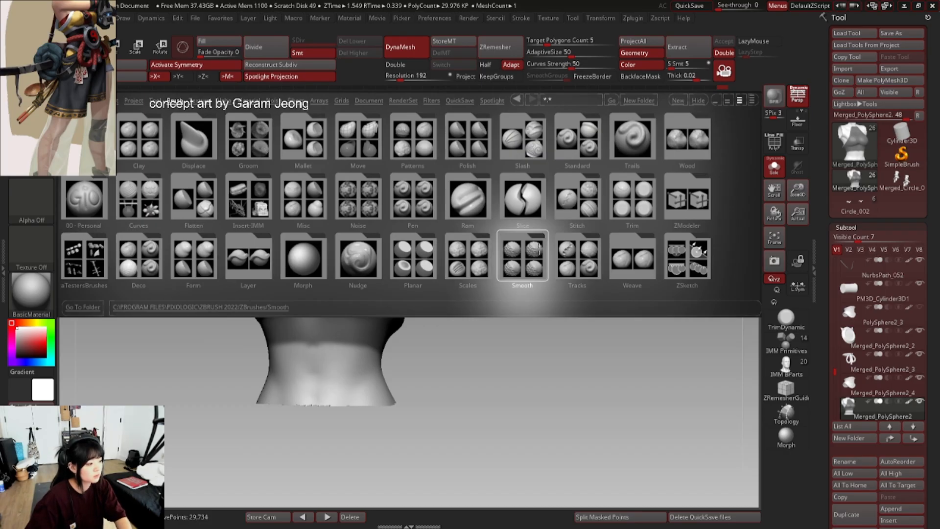
double_click(175, 262)
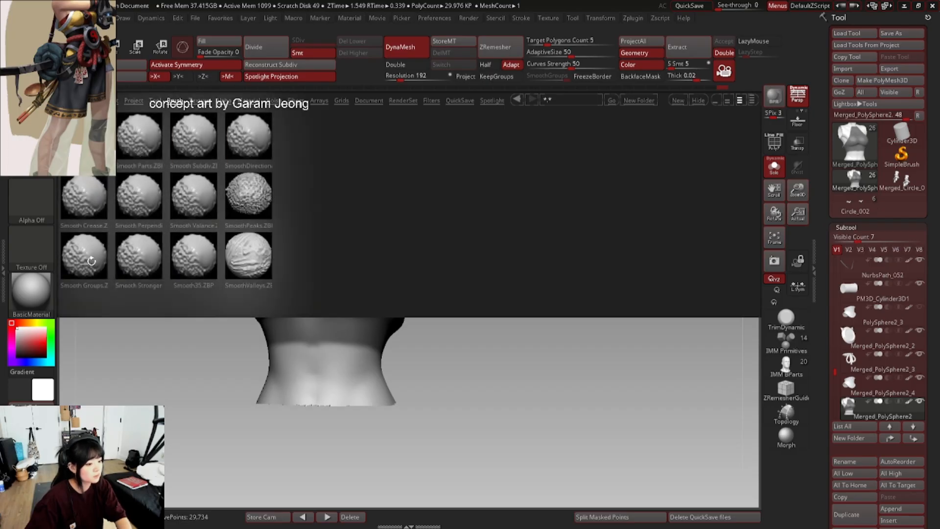
double_click(91, 260)
left_click(110, 283)
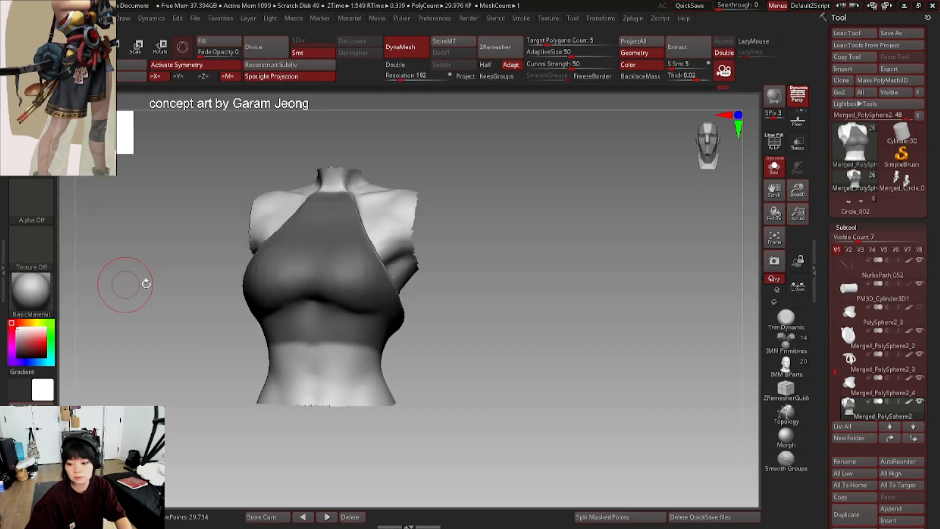
- Check the torso's polygroups with the wireframe display, and clear the mask from the halter top
mouse_move(272, 304)
right_mouse_down("alt")
mouse_move(244, 304)
mouse_move(264, 316)
right_mouse_up("alt")
right_click(277, 313)
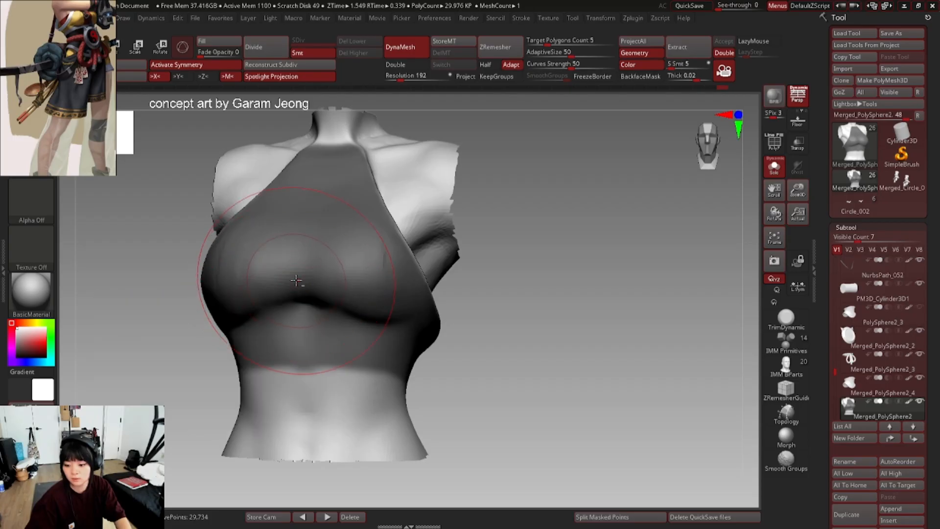
right_click_drag(313, 267, 284, 283, "alt")
right_click_drag(363, 231, 328, 236)
key("shift+f")
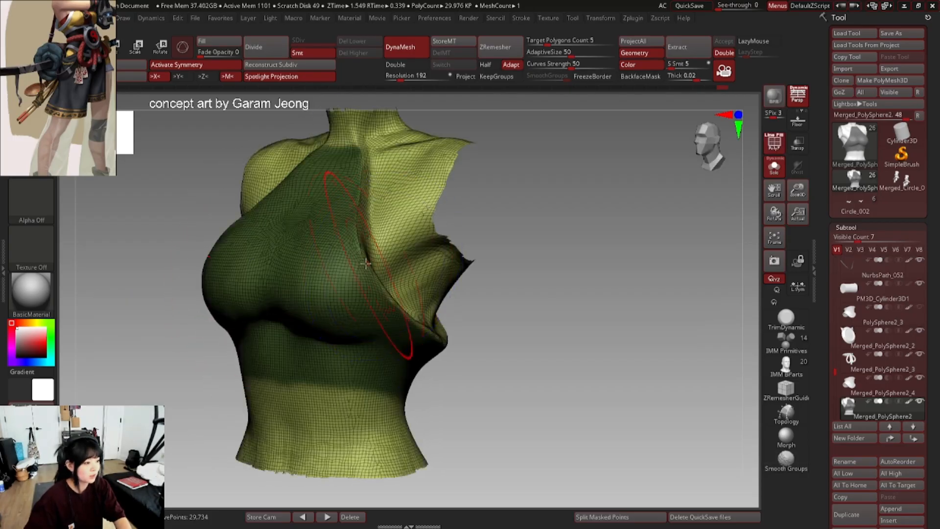
key("shift+f")
left_click_drag(499, 246, 513, 252, "ctrl")
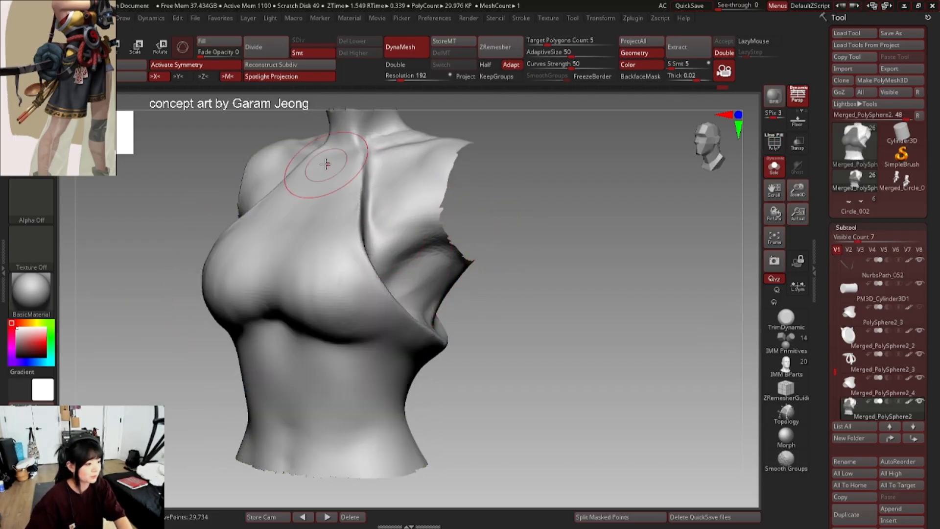
- Smooth the halter's polygroup border along the armhole and the back strap with the Smooth Groups brush
right_click_drag(399, 247, 367, 267)
mouse_move(366, 272)
left_mouse_down("shift")
mouse_move(406, 306)
mouse_move(379, 301)
left_mouse_up("shift")
right_click_drag(461, 329, 365, 289)
right_click_drag(514, 296, 465, 279)
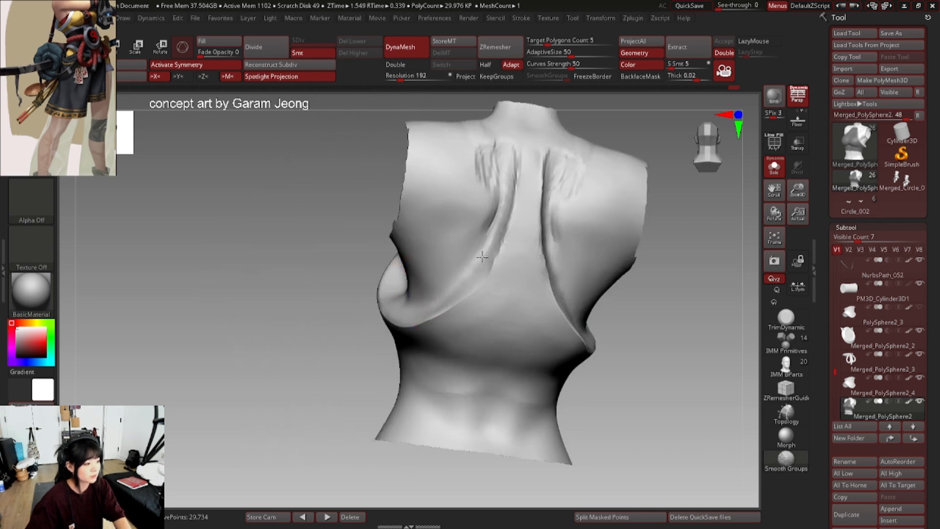
right_click_drag(504, 219, 458, 253)
left_click_drag(457, 252, 474, 242, "shift")
- Inspect the halter's polygroup borders along the back strap and waist hem with the wireframe display
key("shift+f")
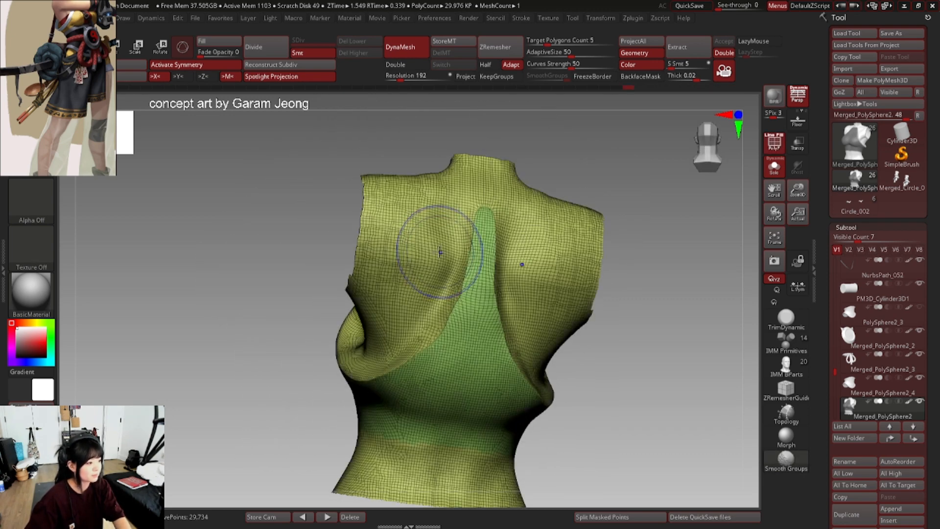
key("shift+f")
right_click_drag(431, 357, 434, 233, "alt")
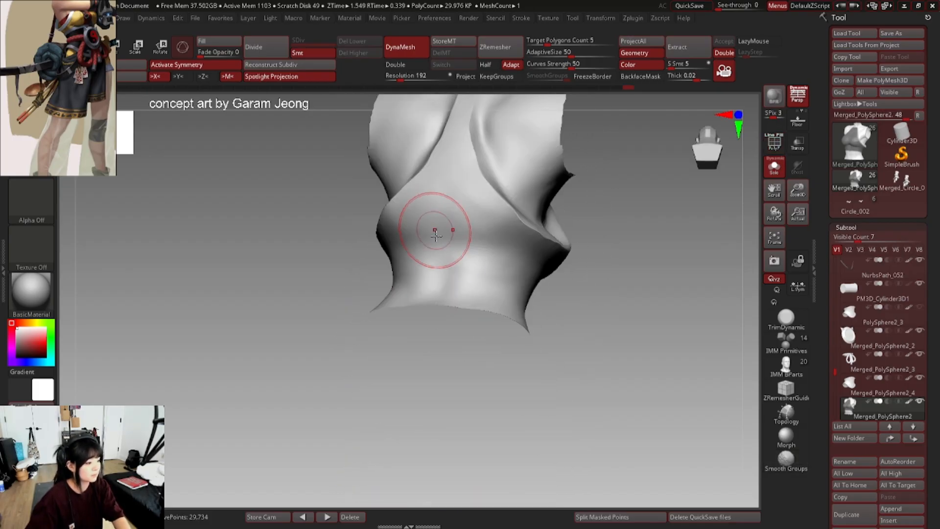
key("shift+f")
key("shift+f")
right_click_drag(530, 286, 493, 292)
key("shift+f")
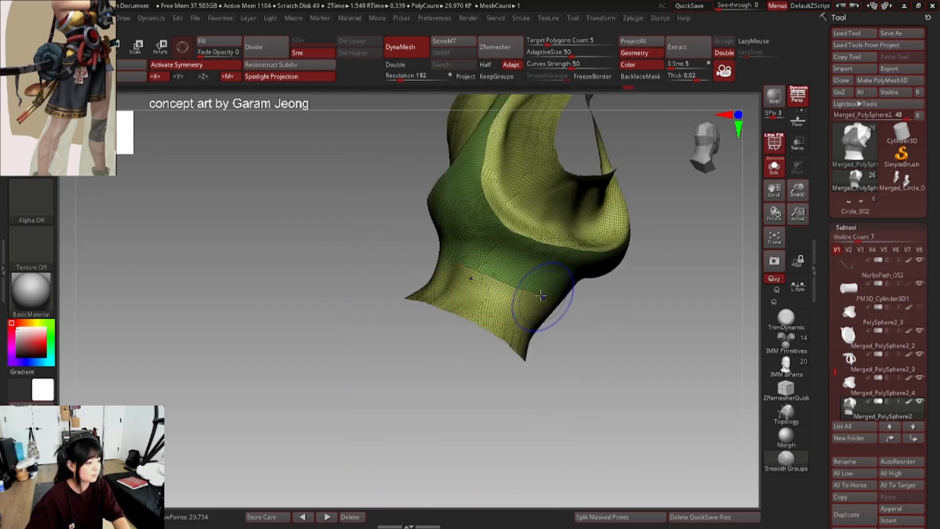
- Smooth the polygroup border running around the lower edge of the green top area on the torso mesh
mouse_move(441, 269)
right_mouse_down()
mouse_move(455, 272)
mouse_move(352, 286)
right_mouse_up()
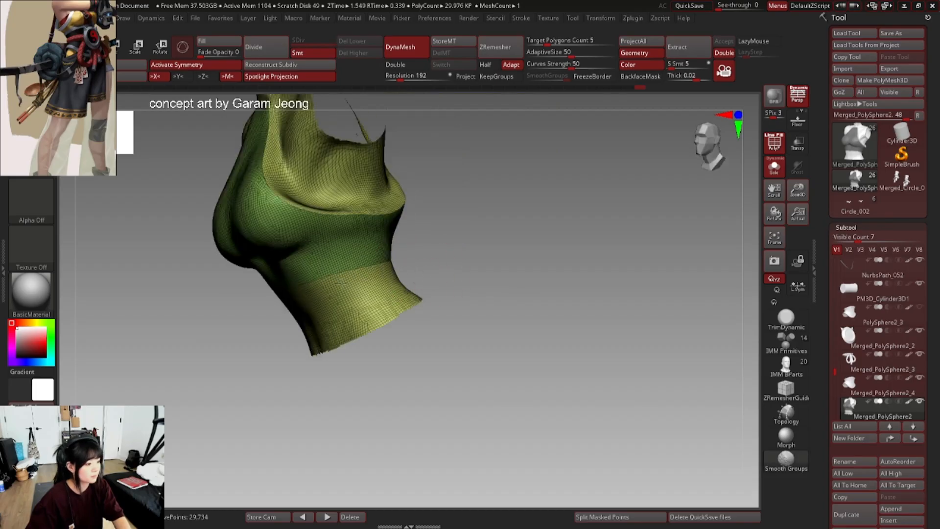
left_click_drag(284, 283, 294, 299, "shift")
right_click_drag(293, 291, 325, 281)
right_click_drag(269, 297, 337, 235, "ctrl")
right_click_drag(337, 235, 321, 263, "shift")
- Isolate the green top polygroup, delete the hidden geometry and turn on double-sided display
left_click(450, 240, "ctrl+shift")
key("shift+f")
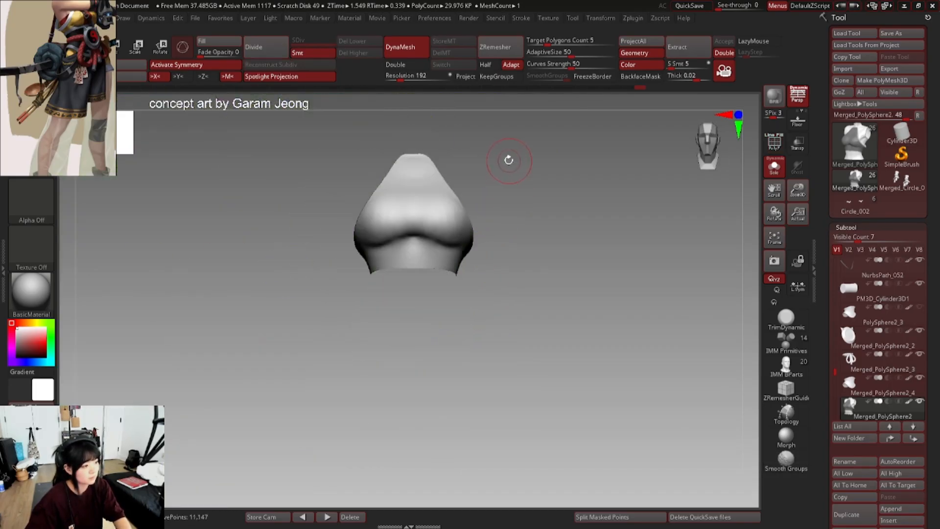
right_click_drag(508, 158, 510, 239, "ctrl")
right_click_drag(343, 233, 468, 162)
left_click(415, 65)
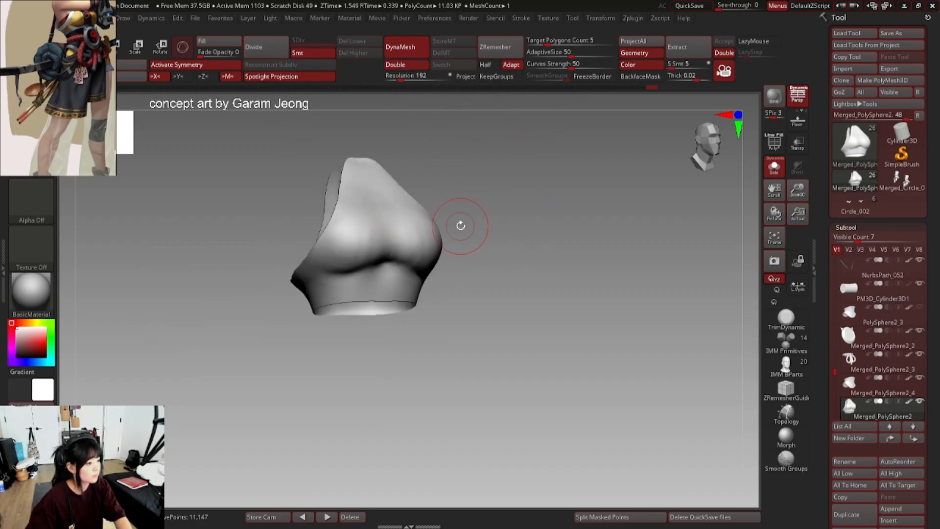
key("1")
left_click(443, 320)
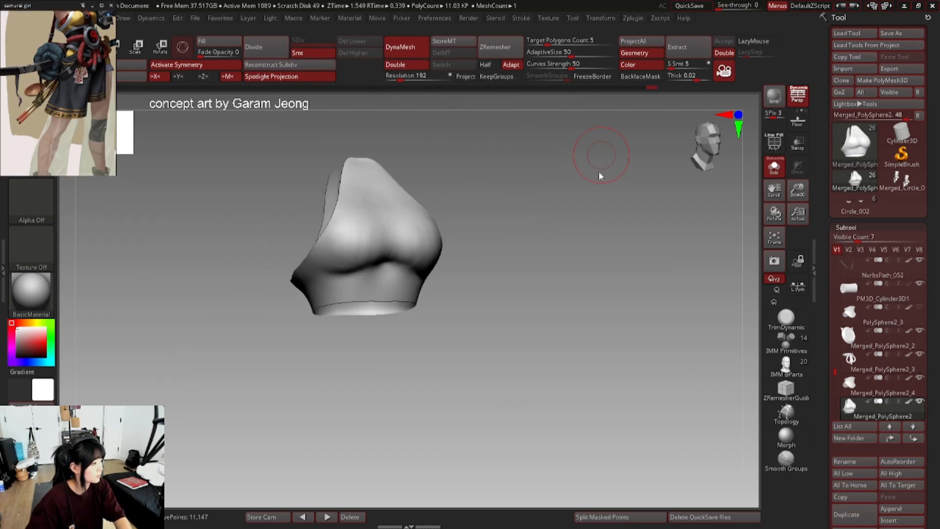
- Compare the cut-out top against the full character and against the uncut torso mesh
key("alt+s")
right_click_drag(434, 199, 370, 208)
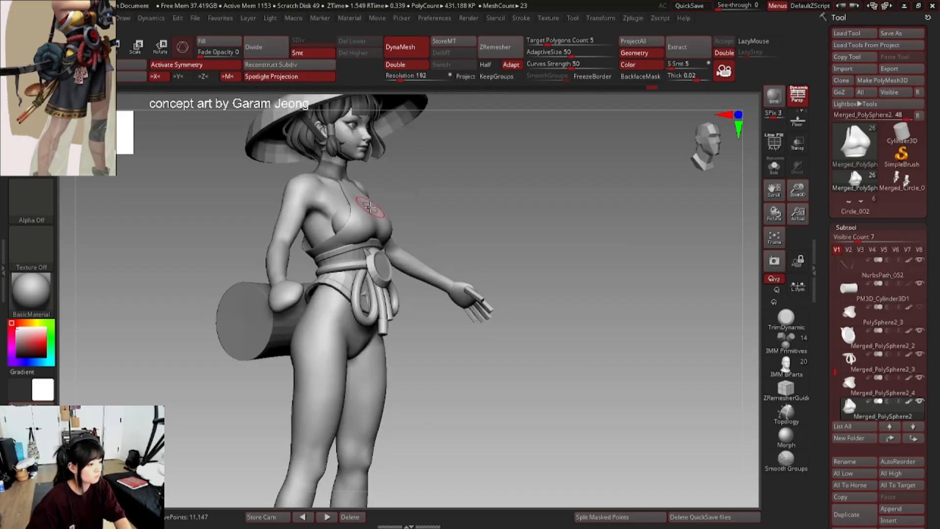
left_click(776, 169)
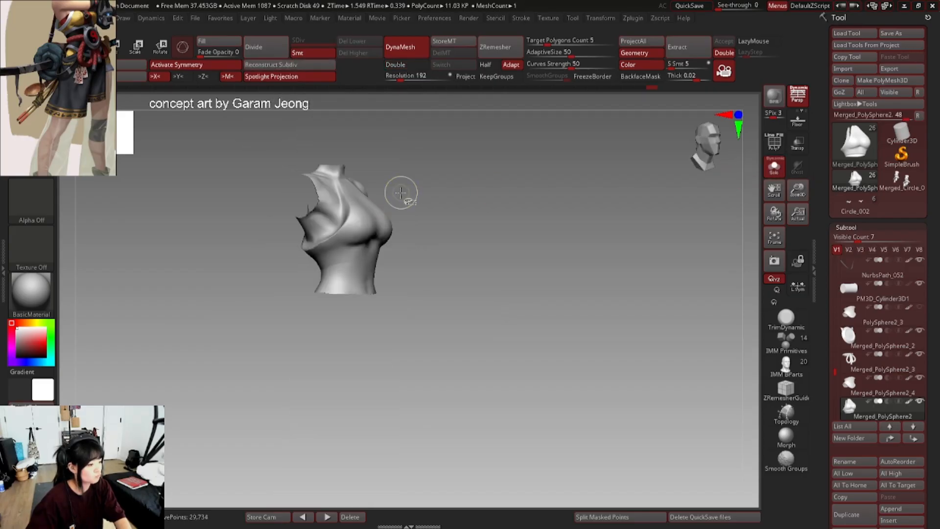
key("ctrl+z")
key("ctrl+shift+z")
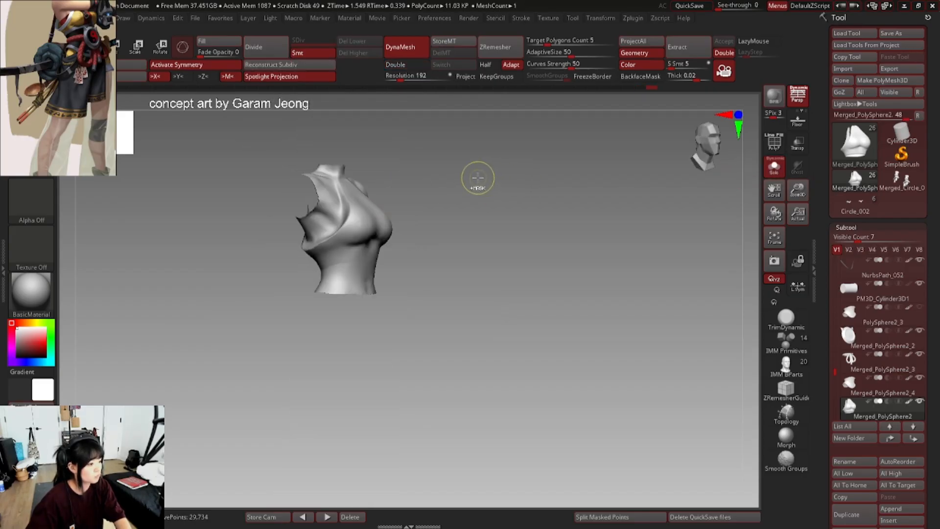
key("ctrl+z")
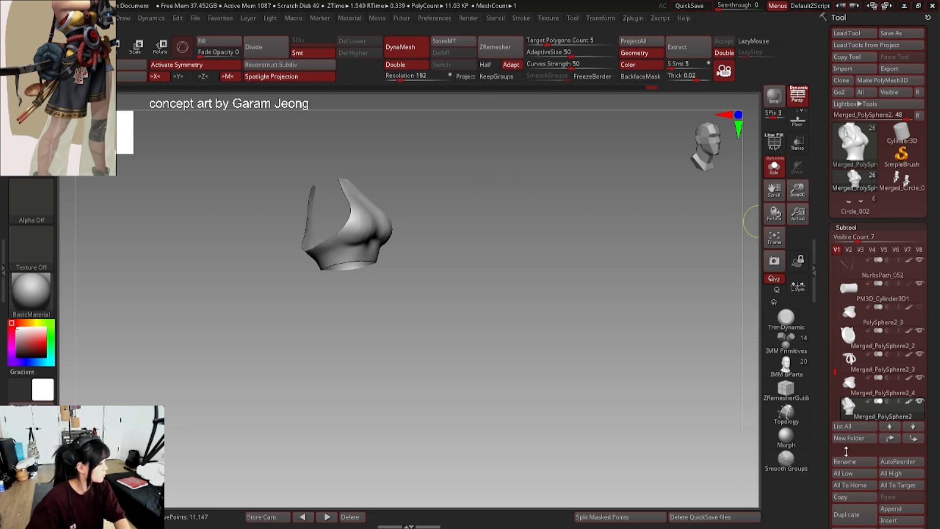
- Duplicate the cut-out top subtool and restore the original Merged_PolySphere2 to its full torso shape
left_click(858, 517)
left_click(857, 385)
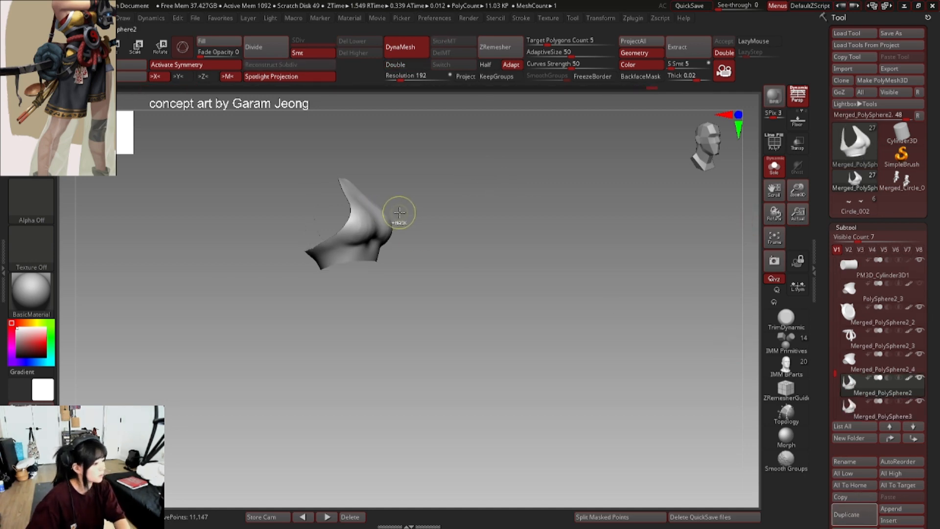
key("ctrl+z")
key("ctrl+z")
key("ctrl+shift+z")
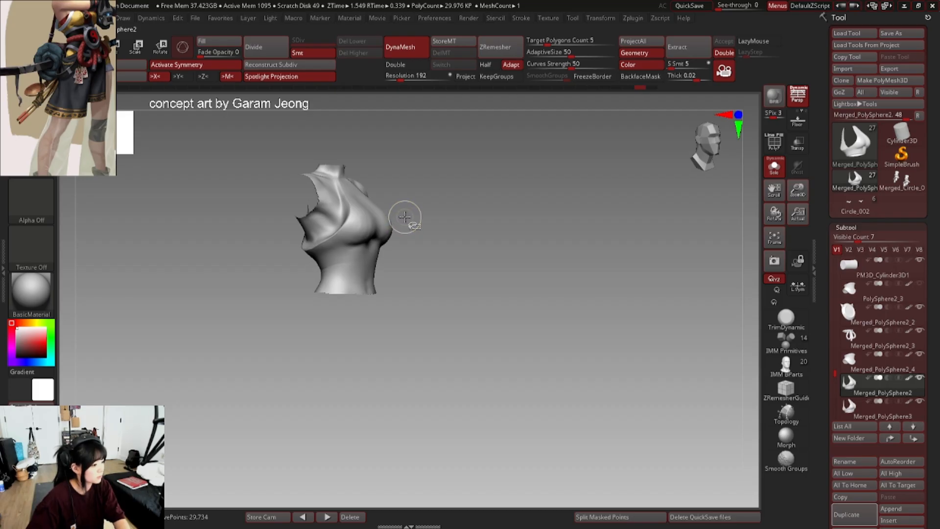
key("ctrl+z")
key("ctrl+shift+z")
key("ctrl+z")
key("ctrl+shift+z")
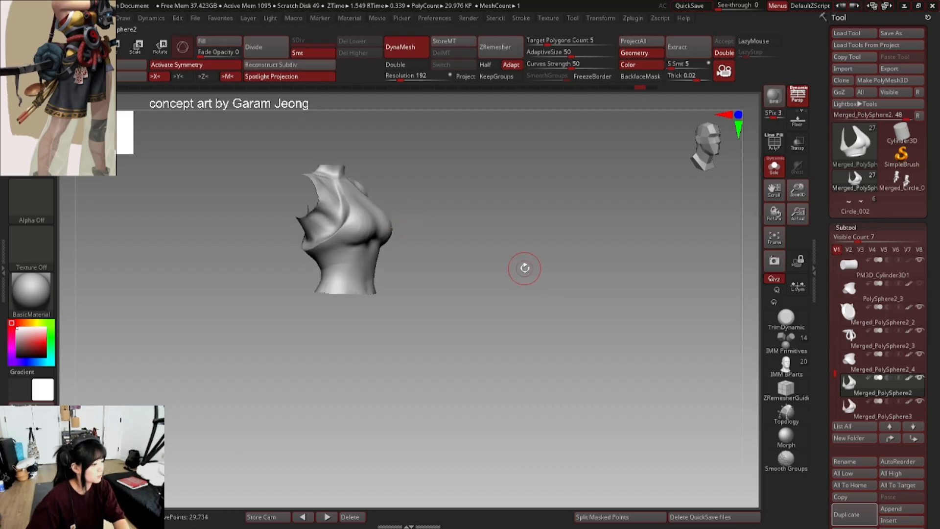
- Make the duplicated top Merged_PolySphere3 active, hide the original Merged_PolySphere2 and show the whole character from the front
left_click(862, 399)
left_click(921, 378)
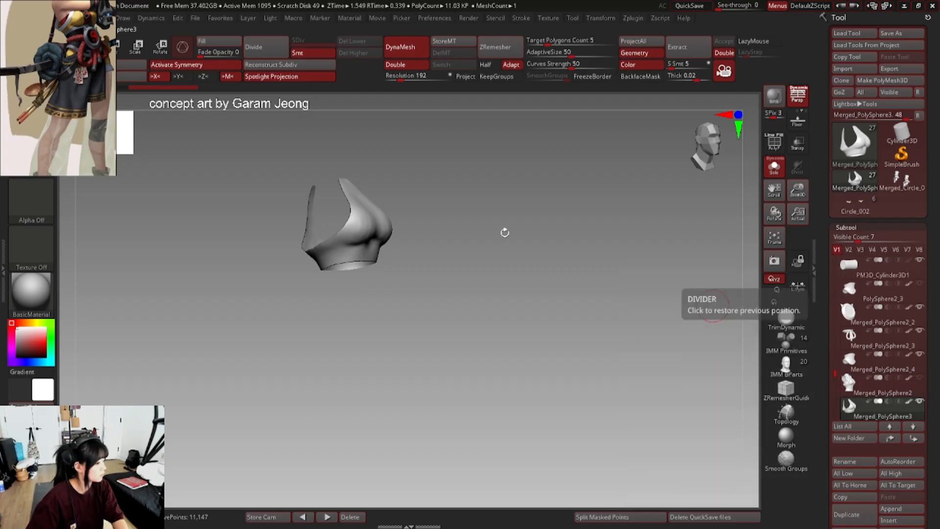
left_click_drag(504, 230, 420, 203, "shift")
left_click(775, 169)
left_click_drag(543, 196, 499, 147, "alt")
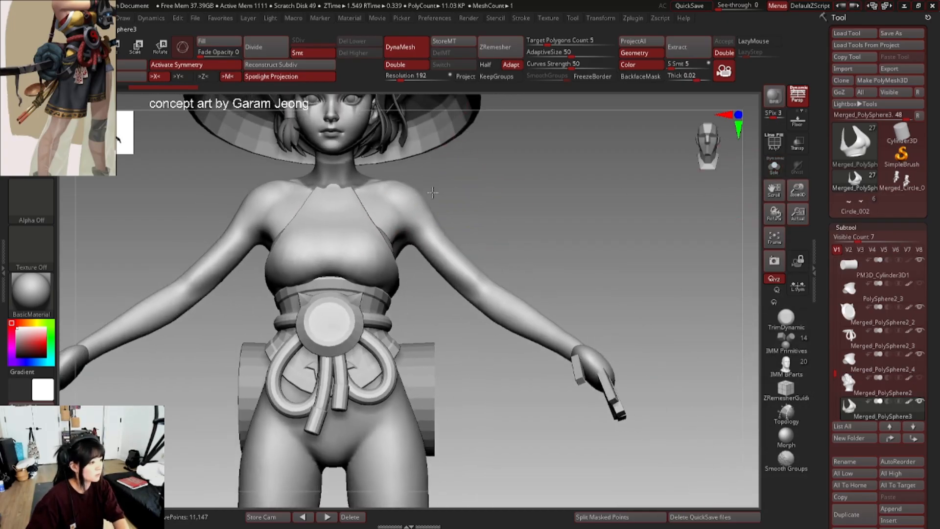
- Show the polyframe and try remeshing the top with ZRemesher at a target polygon count of about 2.16
left_click(414, 51)
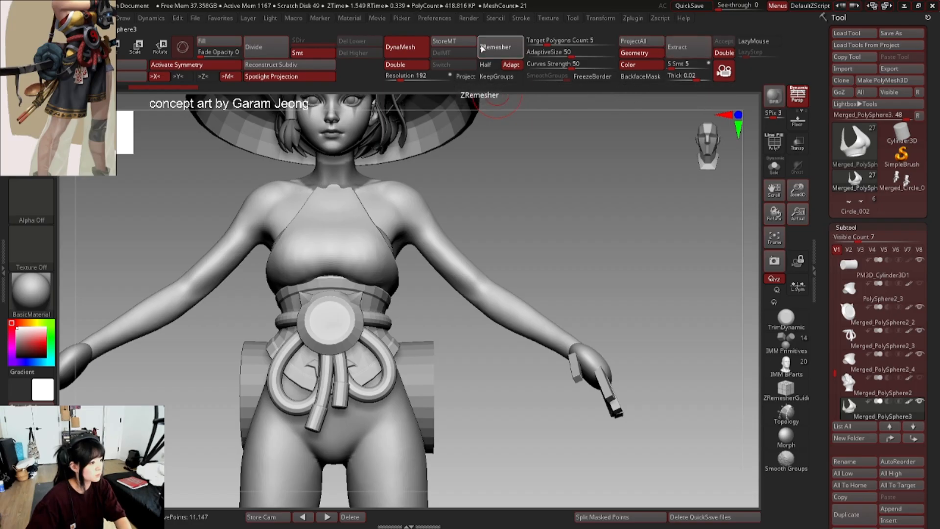
key("shift+f")
right_click_drag(393, 166, 407, 153, "ctrl")
key("ctrl+z")
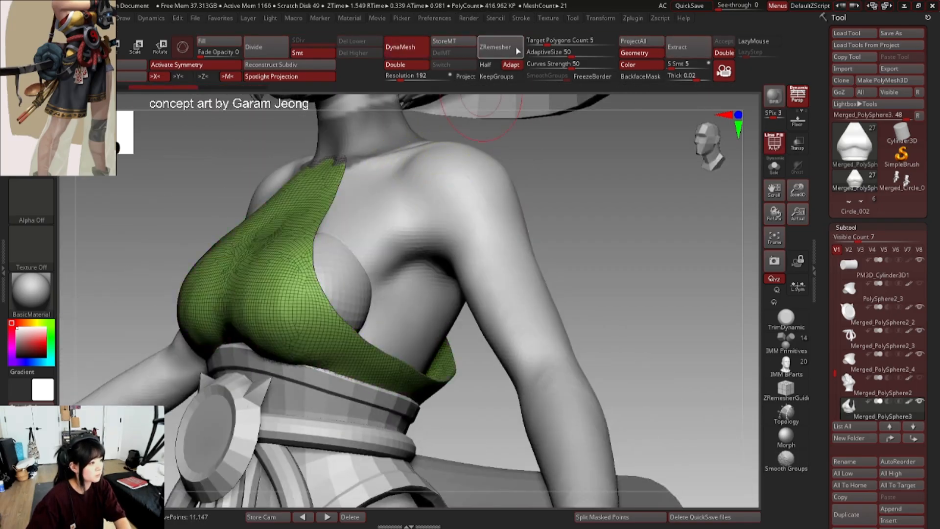
left_click(512, 47)
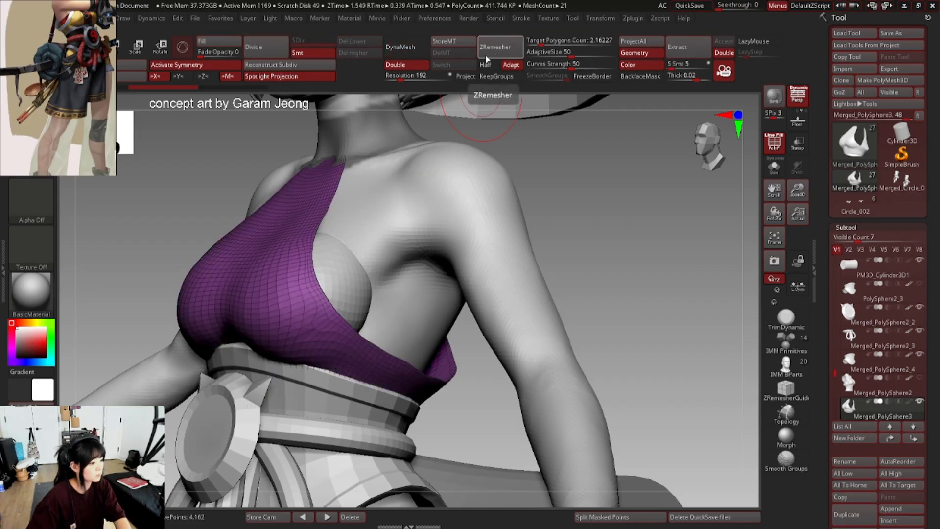
- Try another remesh of the top, compare the versions from the back and return to the first remesh
right_click_drag(435, 191, 422, 168, "ctrl")
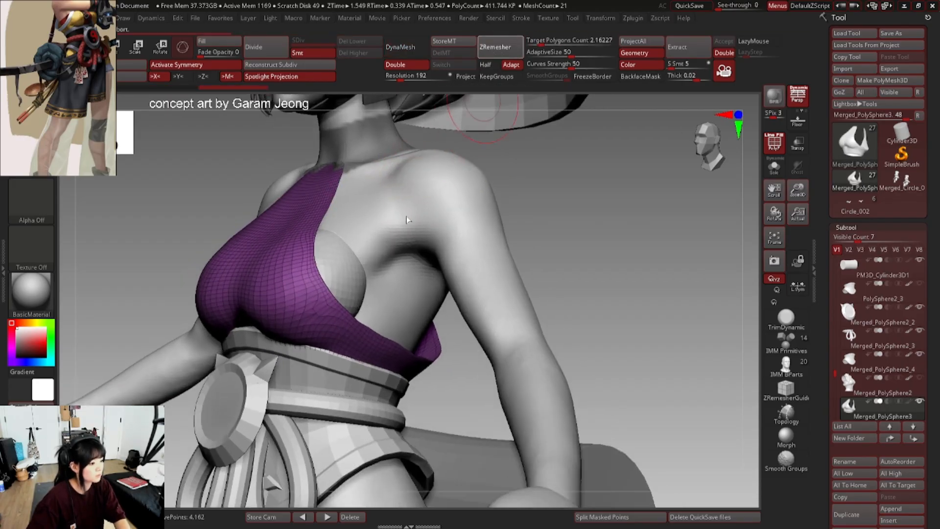
right_click_drag(384, 218, 436, 186)
right_click_drag(379, 200, 493, 92)
key("ctrl+z")
key("ctrl+shift+z")
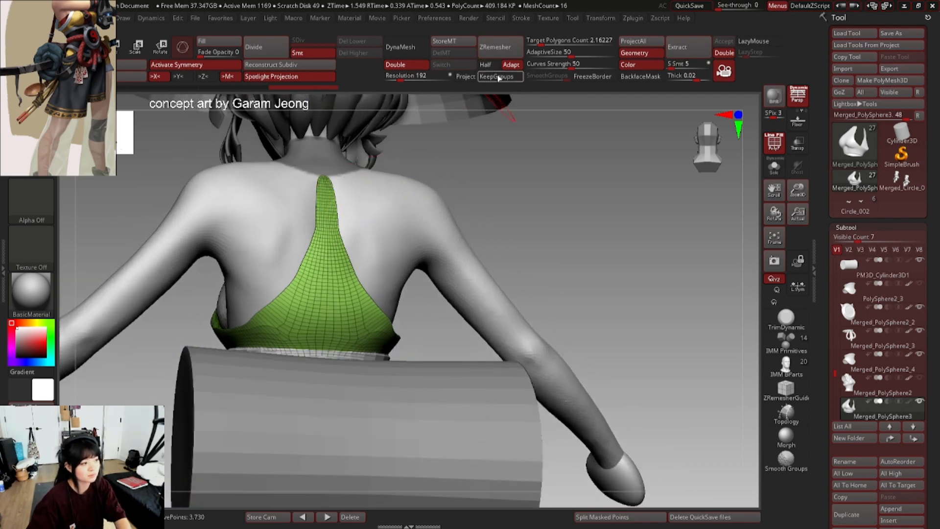
key("ctrl+z")
key("ctrl+z")
right_click_drag(393, 258, 365, 205)
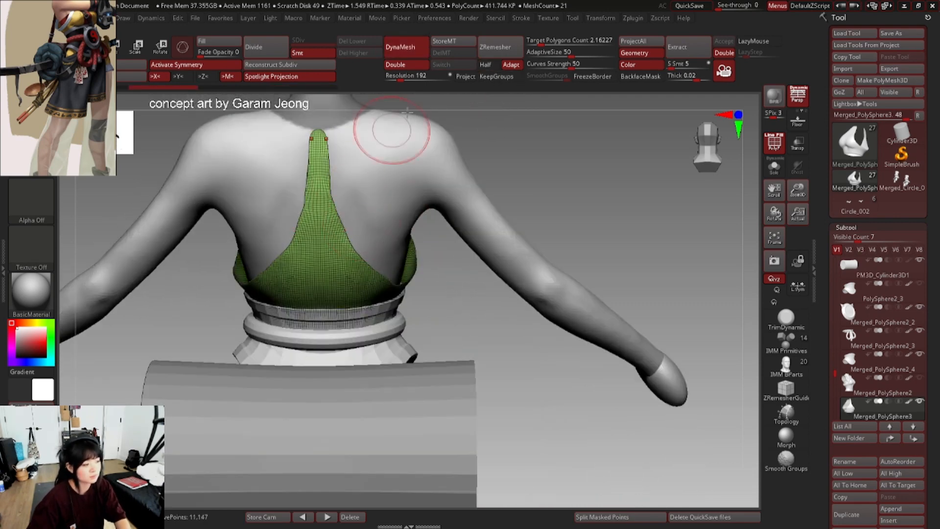
key("ctrl+shift+z")
key("ctrl+shift+z")
key("ctrl+z")
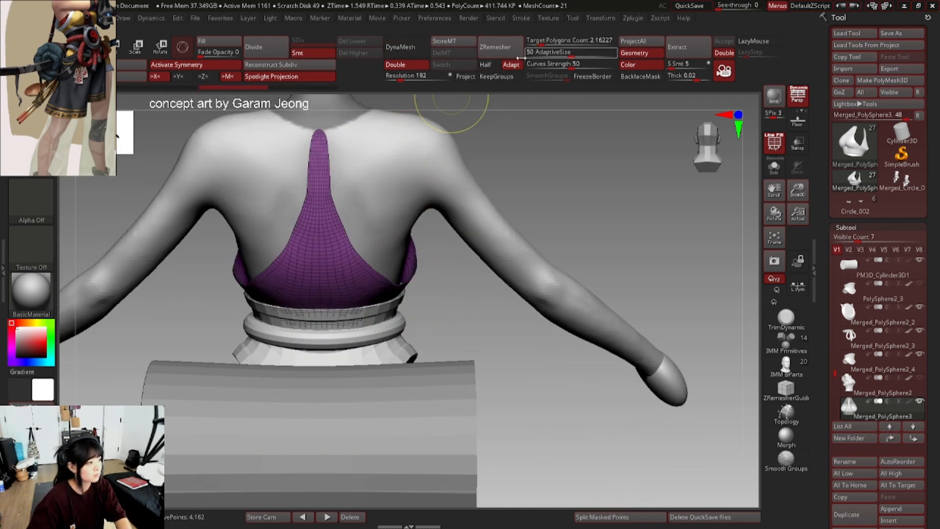
- Try remeshing the top with ZRemesher using the Half option
left_click(490, 66)
left_click(513, 49)
left_click(513, 49)
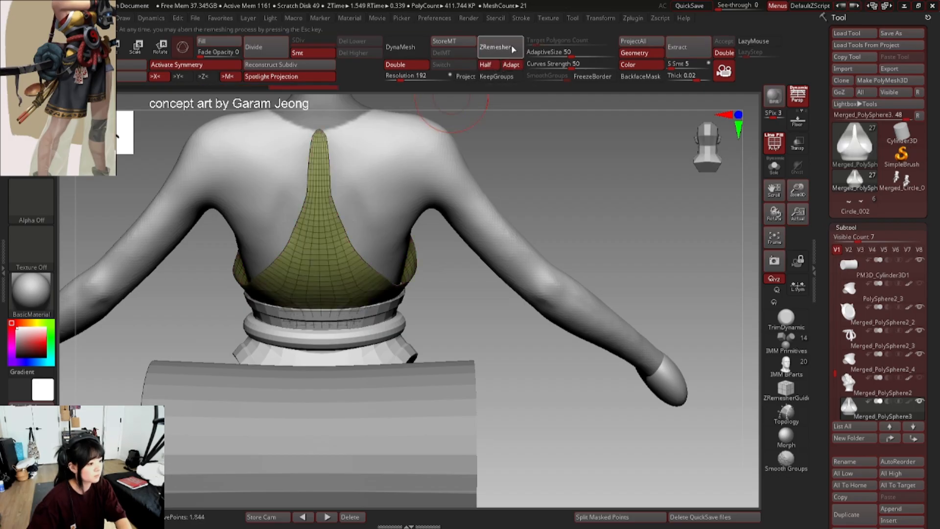
right_click_drag(406, 187, 413, 171)
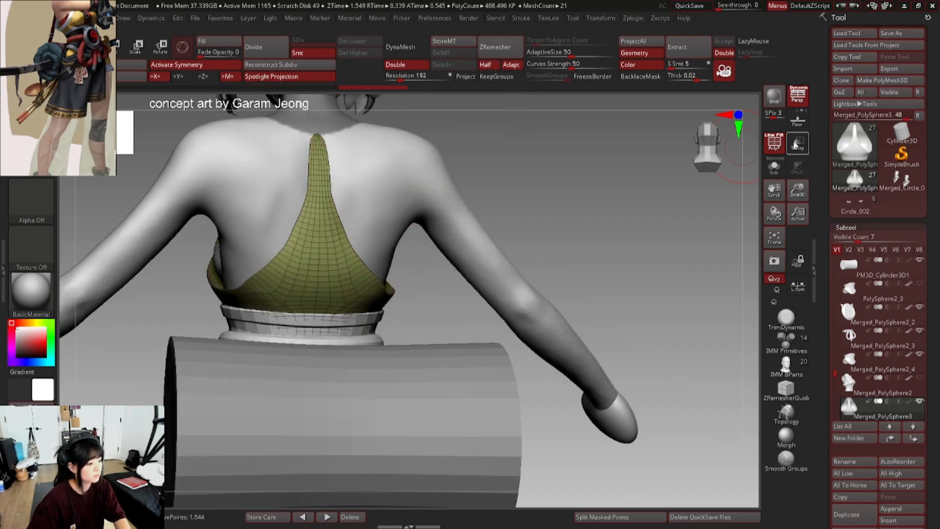
- Isolate the top and try remeshing it twice more with the Half option off
left_click(774, 168)
right_click_drag(284, 280, 388, 164)
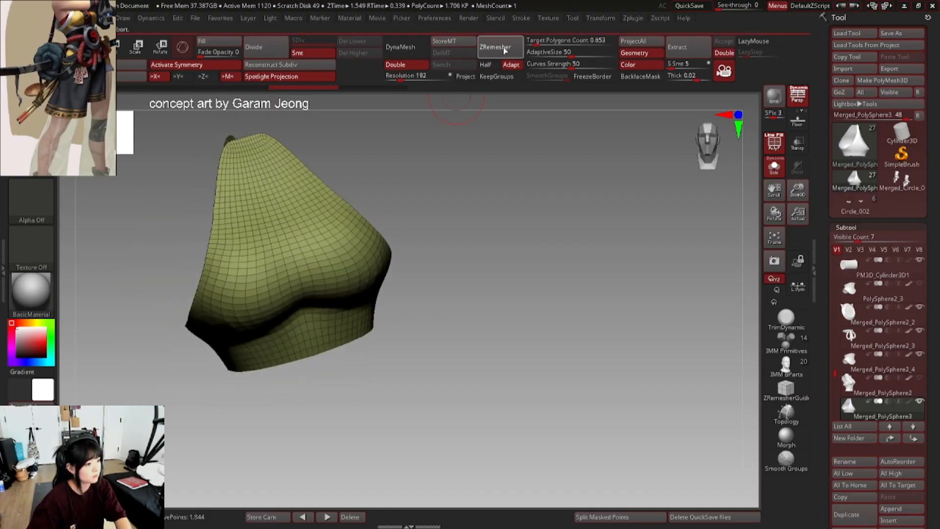
right_click_drag(478, 184, 354, 153)
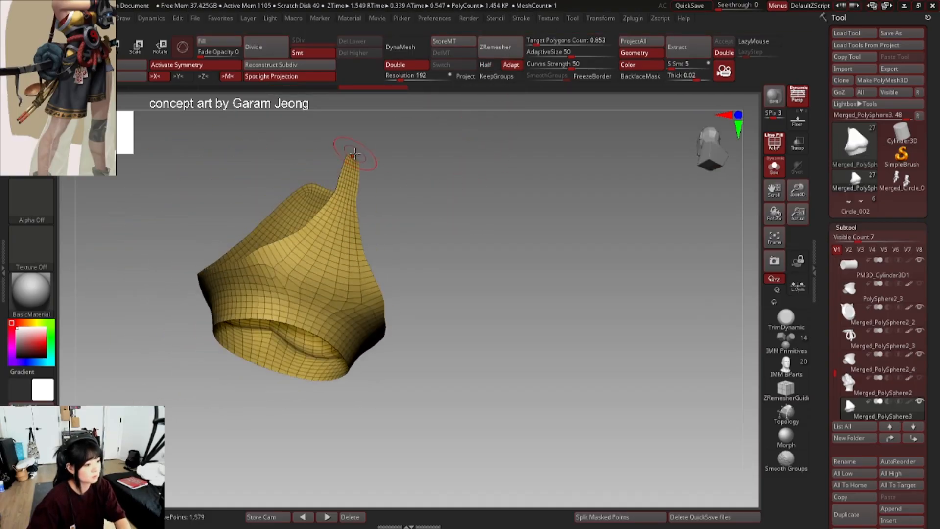
left_click(496, 47)
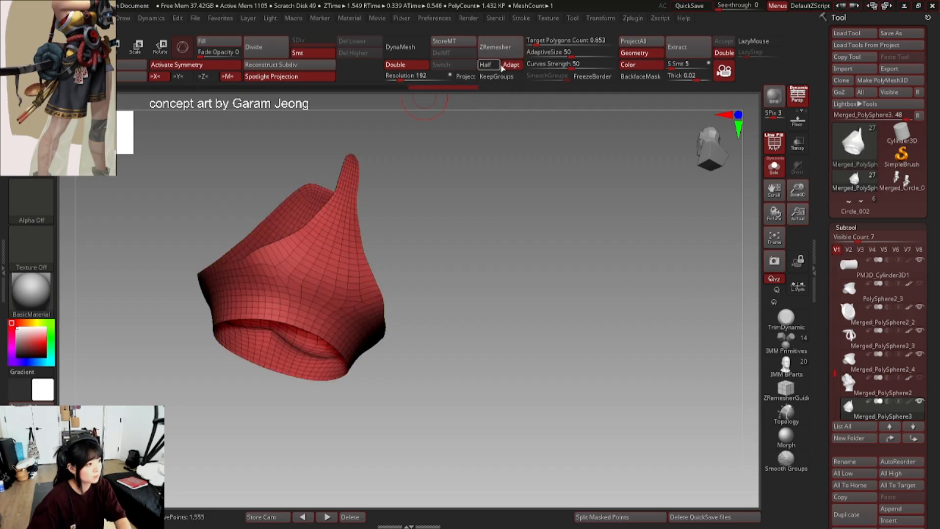
- Try reducing the top's mesh further with a Half remesh, followed by remeshing with Half off
left_click(499, 65)
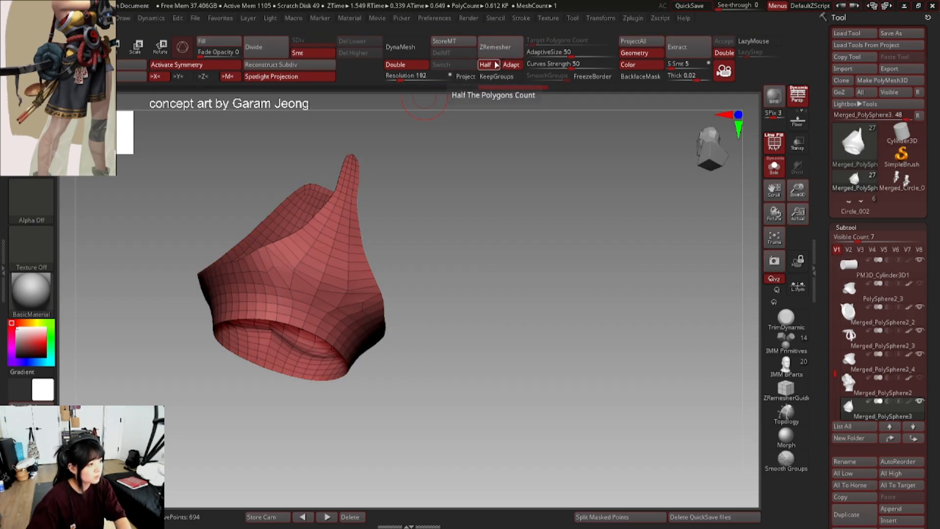
left_click(497, 65)
left_click(505, 51)
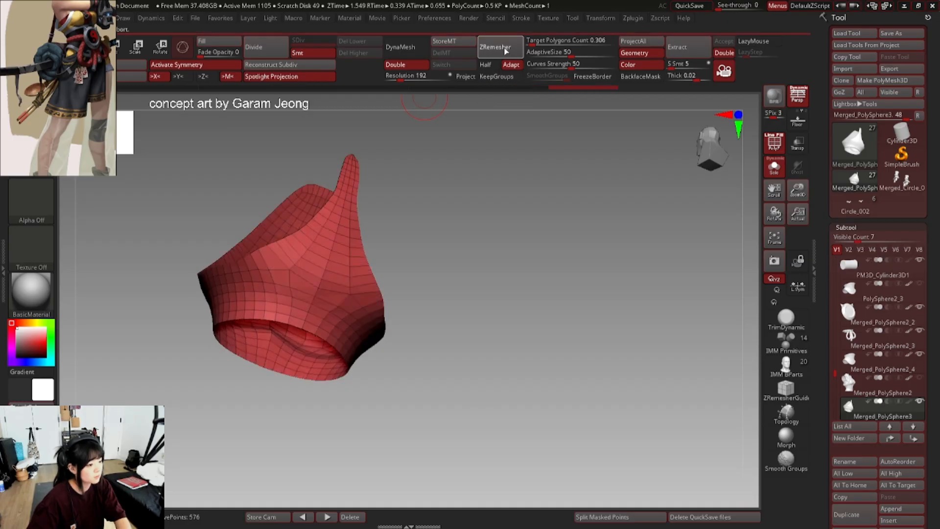
left_click(505, 51)
- Undo the remesh attempts back to the dense mesh of the top, comparing it with the lighter remesh
left_click_drag(424, 203, 434, 186)
key("ctrl+z")
key("ctrl+z")
key("ctrl+z")
key("ctrl+z")
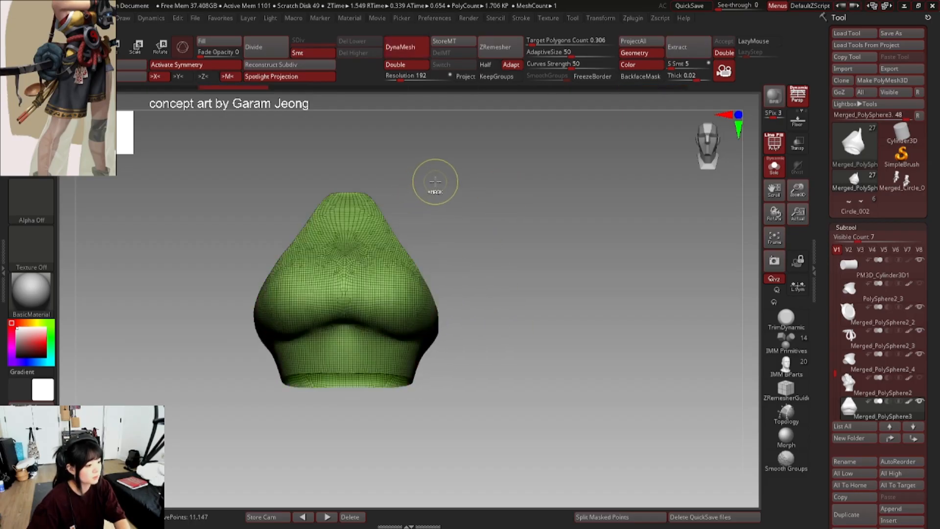
key("ctrl+shift+z")
key("ctrl+shift+z")
key("ctrl+shift+z")
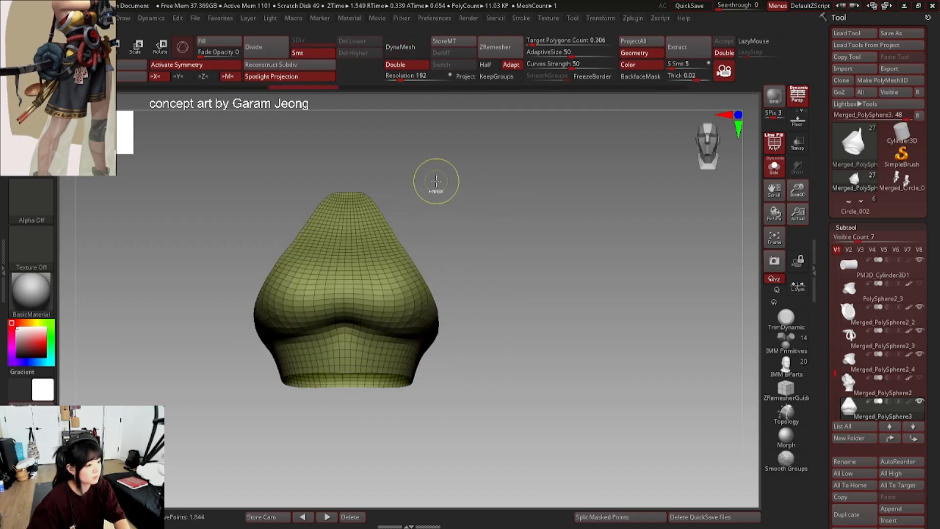
key("ctrl+z")
key("ctrl+z")
- Try remeshing the top at a target polygon count of about 0.31, and undo the remesh
left_click(532, 41)
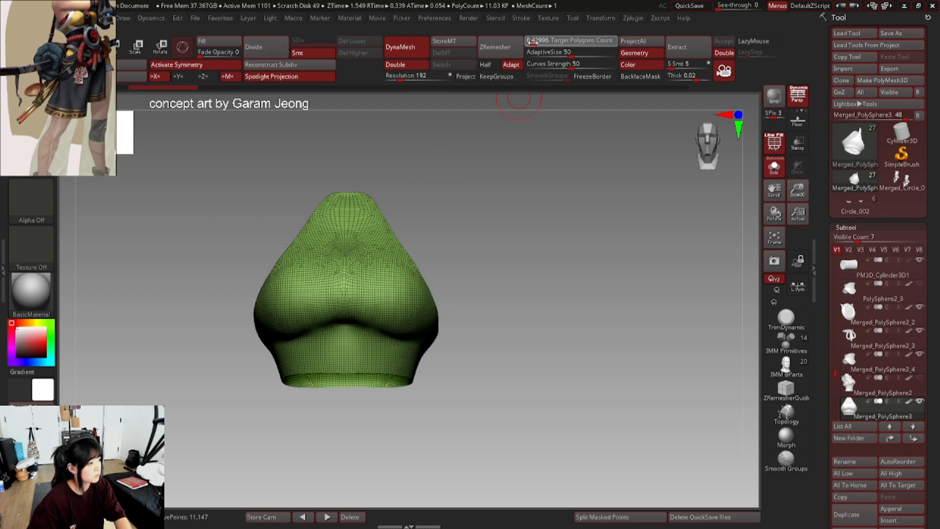
left_click(508, 46)
left_click_drag(465, 223, 350, 205)
key("ctrl+z")
- Hide the polyframe and smooth the surface across the back panel of the top
right_click_drag(349, 206, 338, 250, "ctrl")
key("shift+f")
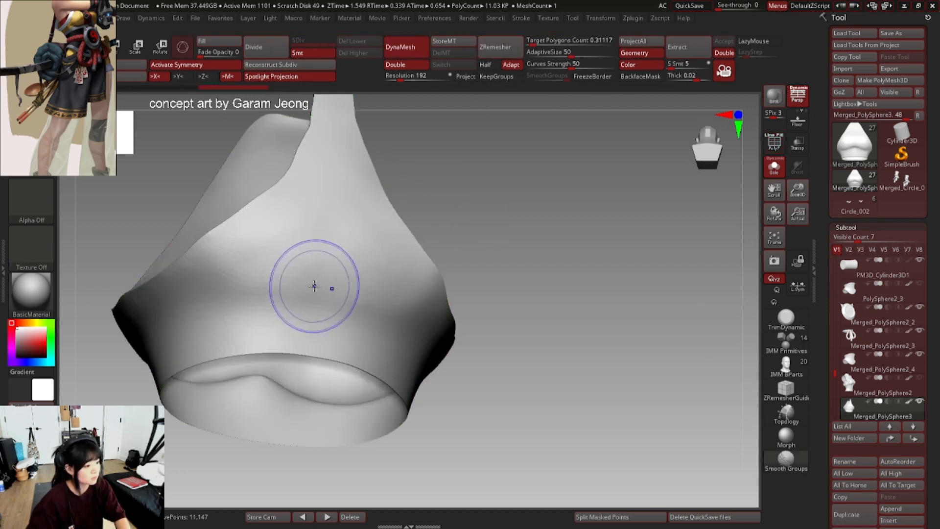
mouse_move(315, 286)
left_mouse_down("shift")
mouse_move(273, 287)
mouse_move(286, 275)
left_mouse_up("shift")
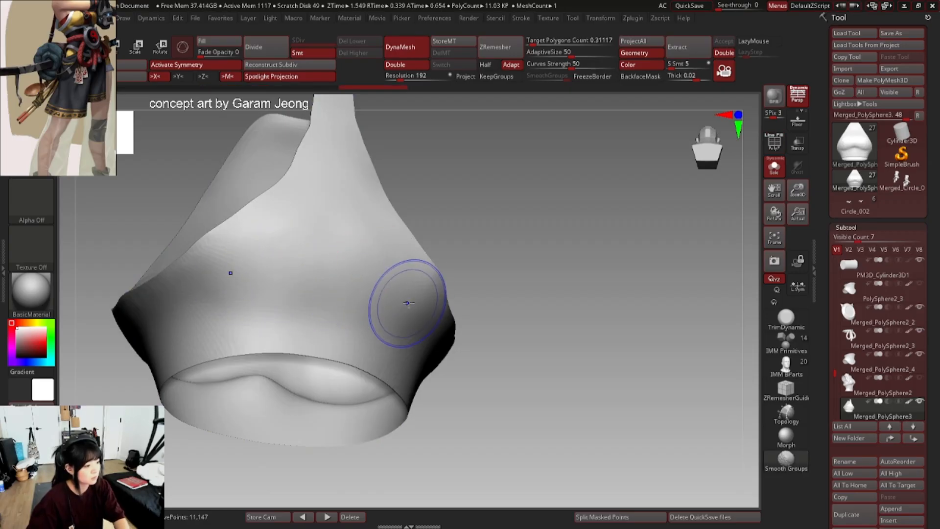
right_click_drag(414, 281, 398, 290)
left_click_drag(399, 290, 414, 275, "shift")
- Adjust the brush and reshape the armhole edges along the top's back panel and narrow back strap
right_click_drag(420, 271, 395, 272, "alt")
key("space")
left_click_drag(395, 272, 425, 272)
key("space")
right_click_drag(363, 235, 371, 269, "alt")
left_click_drag(353, 245, 354, 236)
mouse_move(347, 211)
right_mouse_down("ctrl")
mouse_move(323, 179)
mouse_move(324, 211)
right_mouse_up("ctrl")
key("space")
left_click_drag(334, 206, 325, 205)
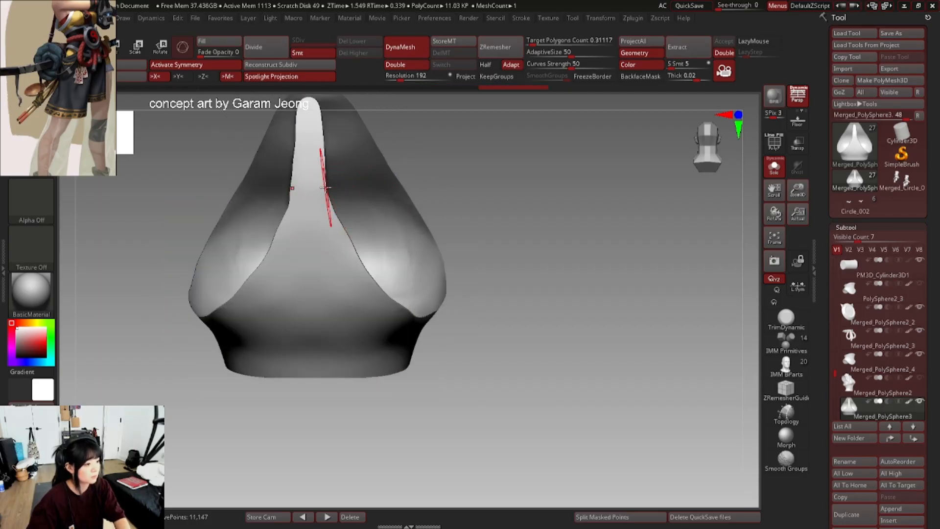
- Refine the curve where the back strap widens into the back panel, and show the whole character again
right_click_drag(326, 188, 355, 200)
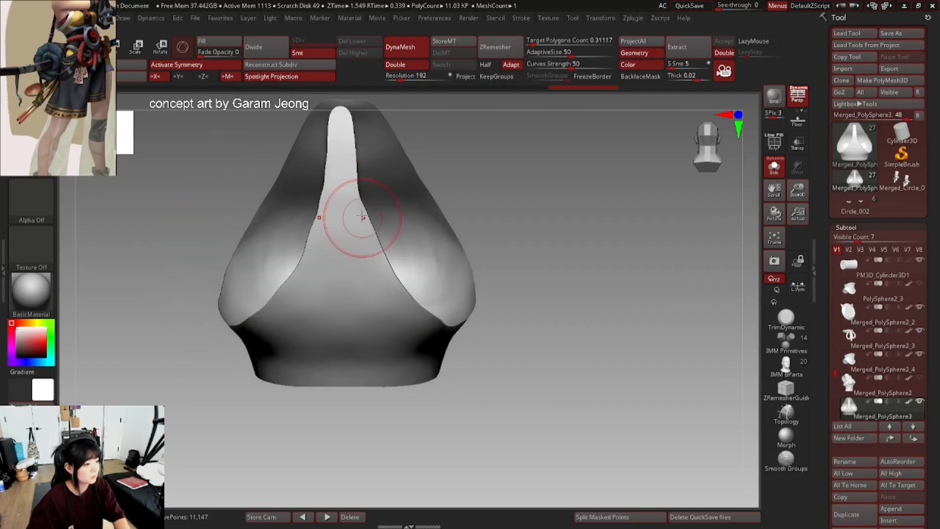
key("space")
left_click_drag(362, 216, 356, 216)
left_click(780, 170)
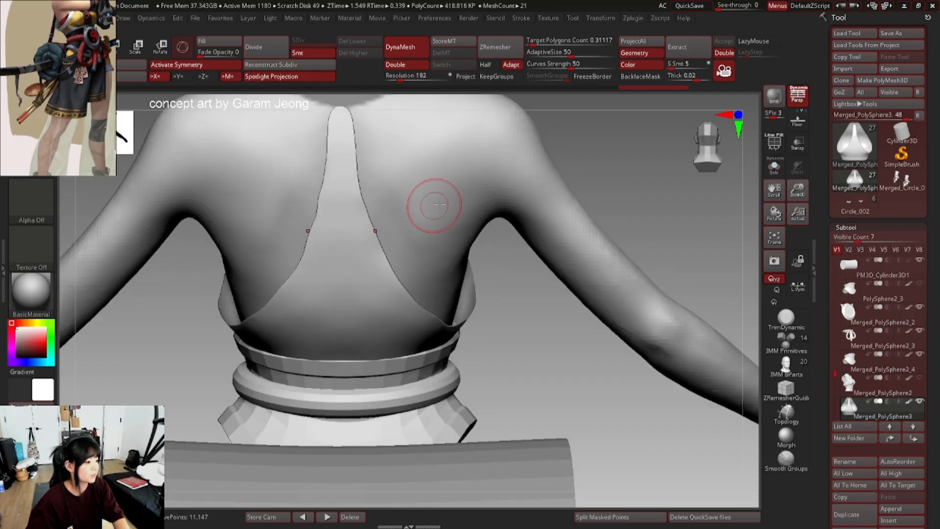
- Mirror and weld the halter top so both sides of its back match
right_click_drag(433, 206, 387, 205, "ctrl")
key("1")
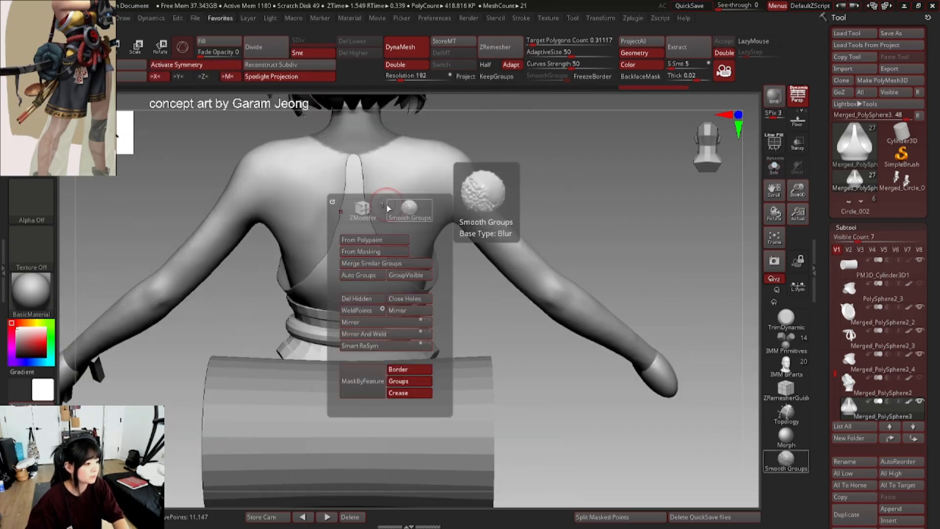
left_click(375, 322)
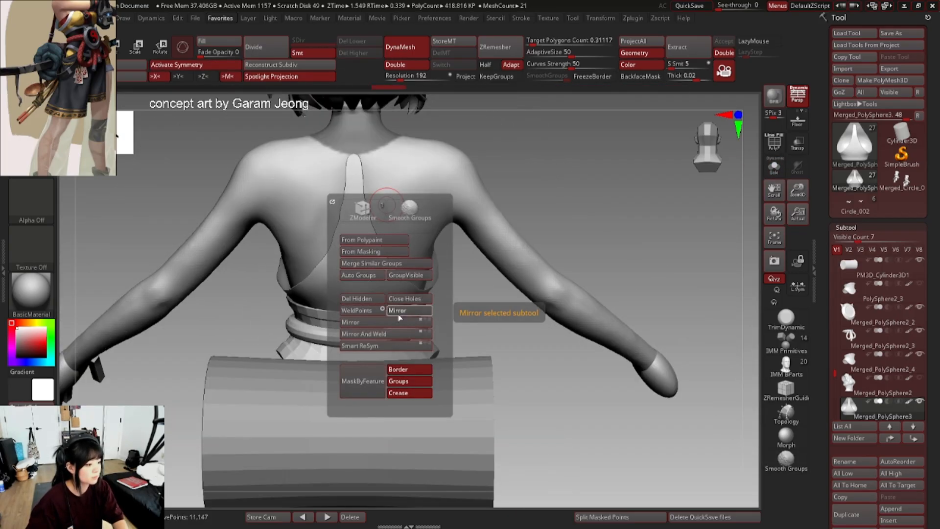
left_click(398, 312)
left_click(542, 249)
key("1")
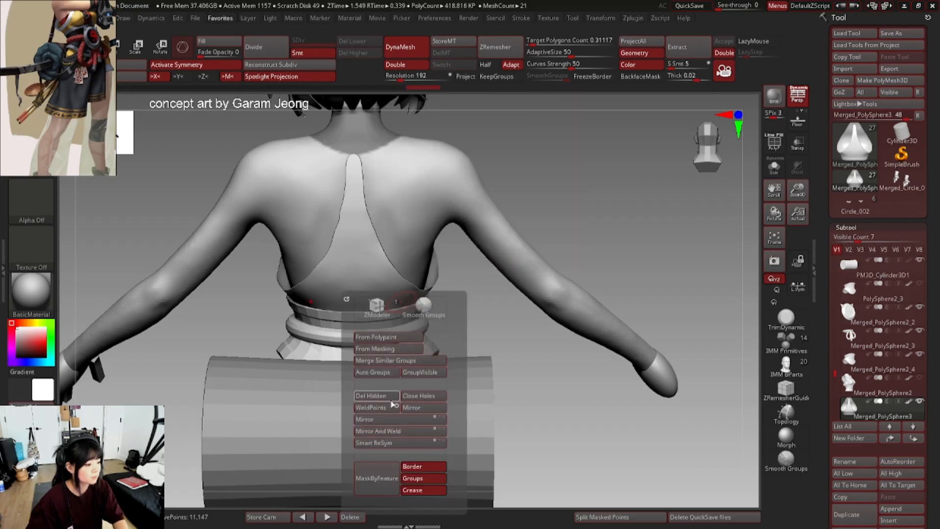
left_click(378, 430)
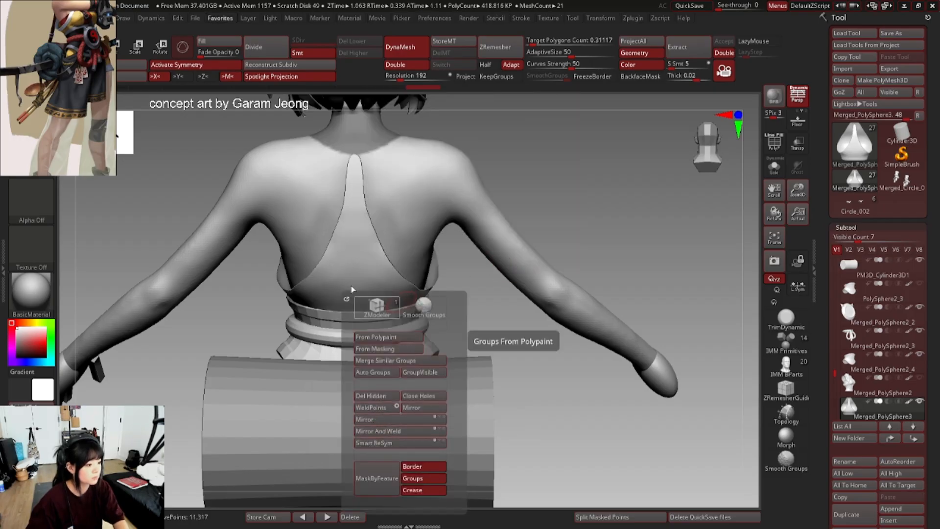
right_click_drag(398, 135, 420, 190, "ctrl")
key("ctrl+z")
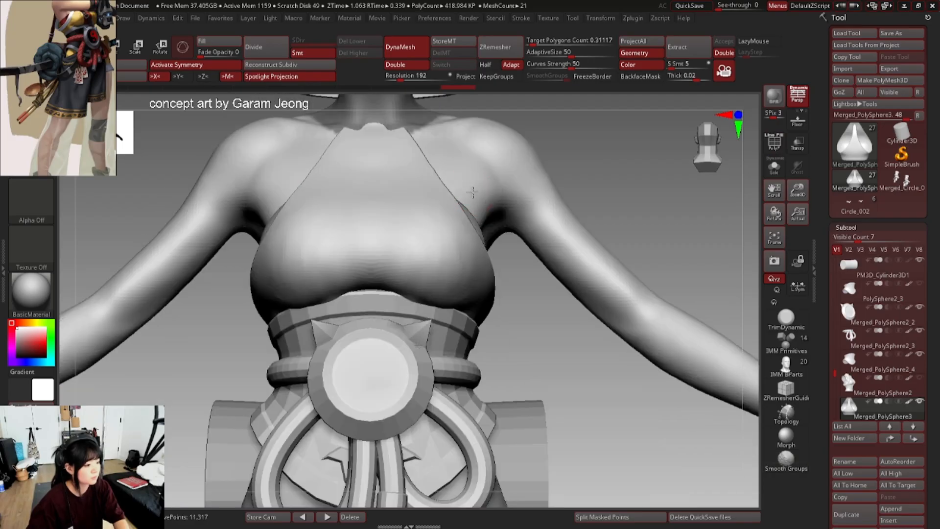
- Try remeshing the mirrored top with ZRemesher, inspect its polyframe, and undo the remesh
right_click_drag(494, 181, 363, 102)
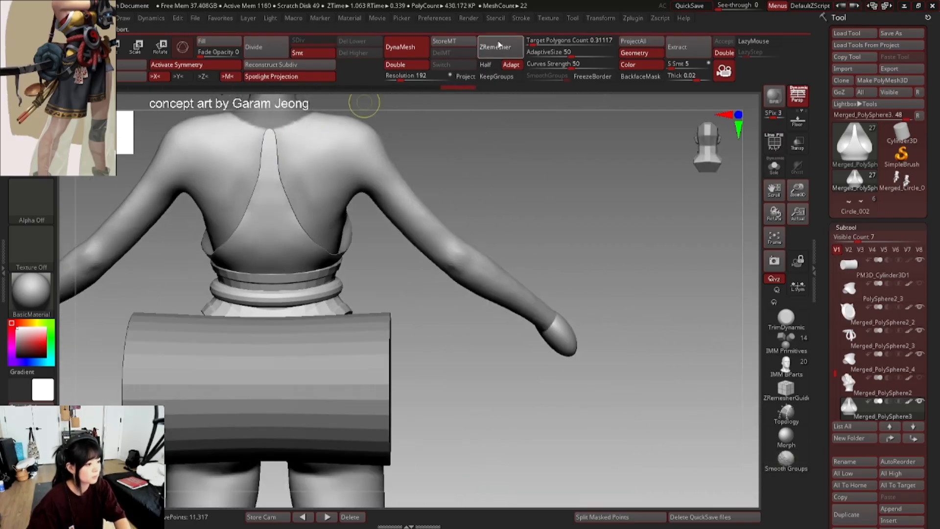
left_click(496, 47)
mouse_move(353, 242)
right_mouse_down("ctrl")
mouse_move(378, 210)
mouse_move(318, 130)
mouse_move(332, 142)
mouse_move(329, 189)
mouse_move(302, 115)
mouse_move(320, 128)
mouse_move(309, 117)
mouse_move(353, 126)
mouse_move(324, 137)
right_mouse_up("ctrl")
key("shift+f")
key("ctrl+z")
key("shift+f")
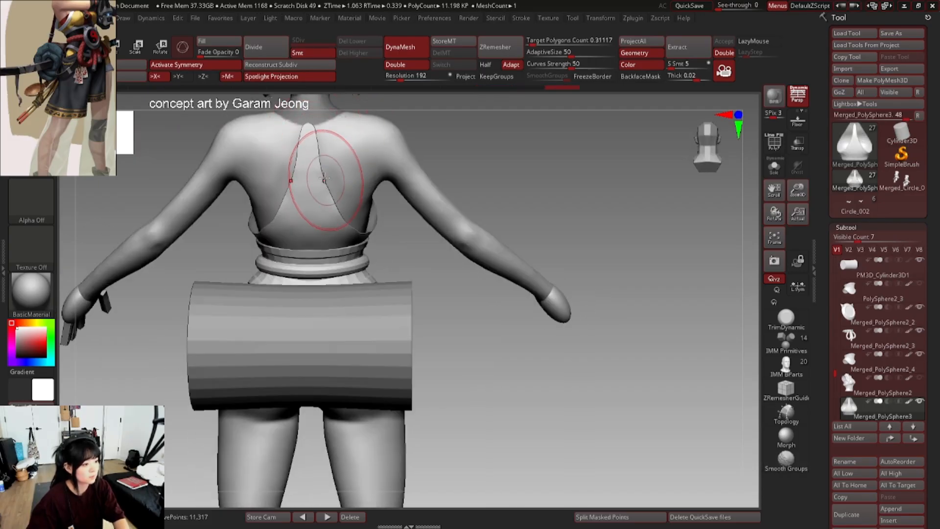
- Resize the Move brush and adjust the front straps of the top along the shoulder cutouts
key("space")
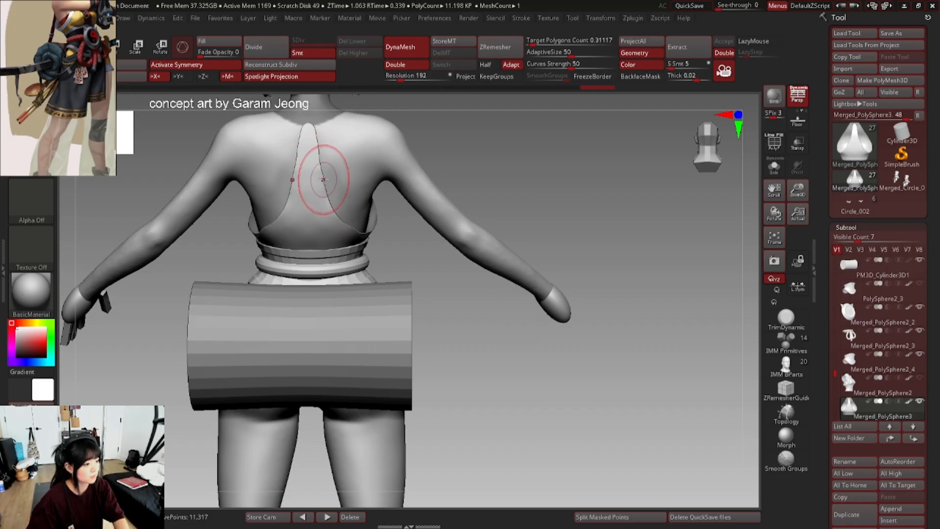
mouse_move(323, 178)
right_mouse_down()
mouse_move(359, 176)
mouse_move(353, 198)
right_mouse_up()
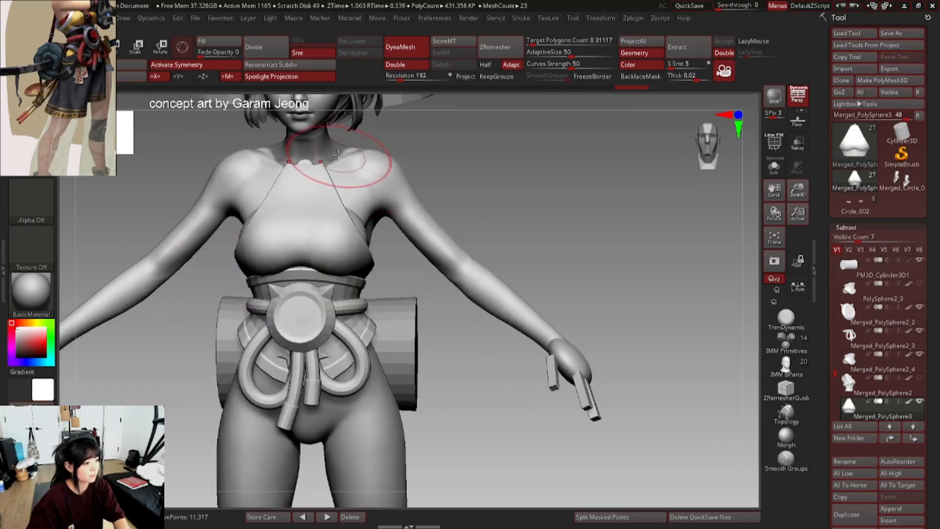
right_click_drag(343, 154, 328, 184)
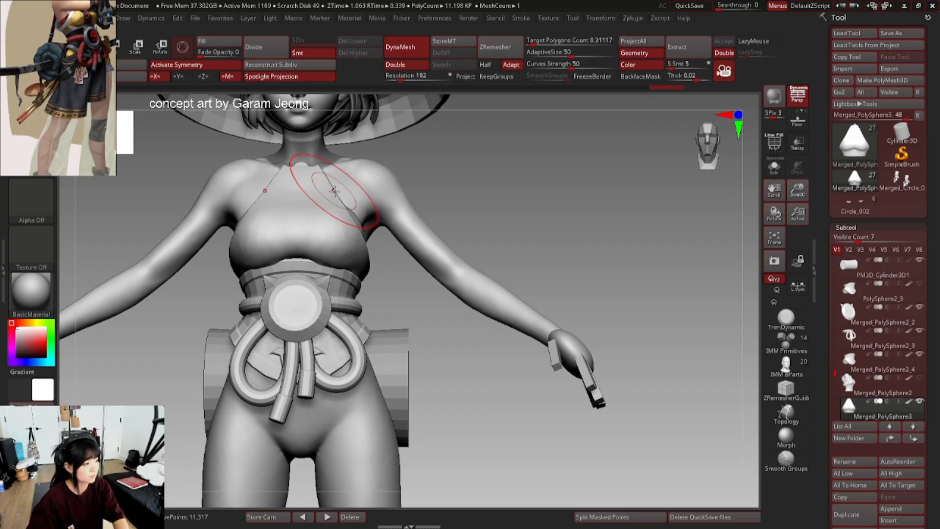
right_click_drag(328, 161, 318, 186)
- Check the polyframe and reshape the wavy front neckline into a cleaner edge at the base of the neck
key("shift+f")
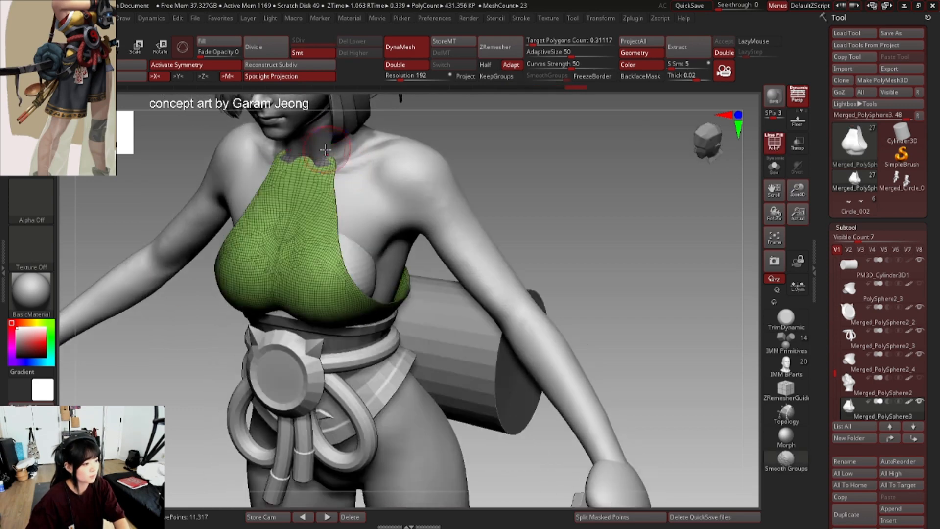
mouse_move(342, 171)
right_mouse_down("ctrl")
mouse_move(338, 206)
mouse_move(323, 172)
mouse_move(335, 155)
right_mouse_up("ctrl")
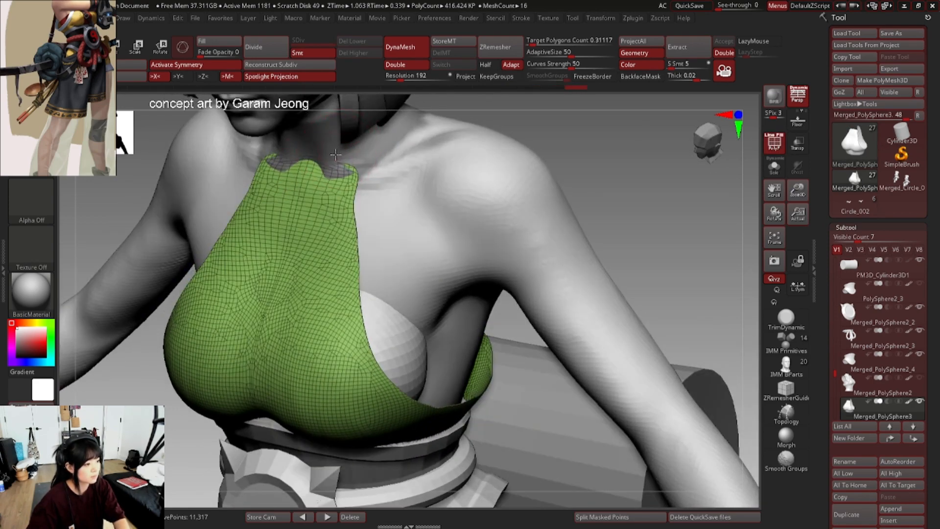
key("space")
key("space")
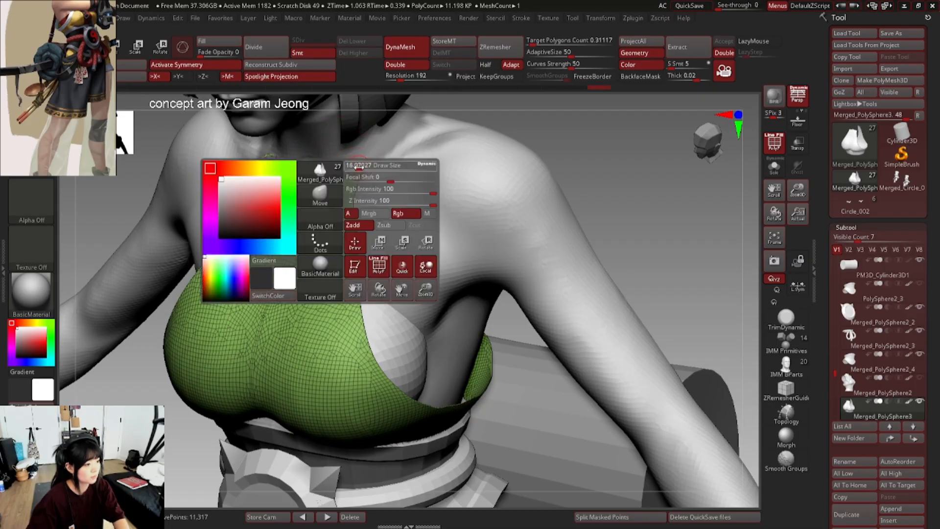
mouse_move(364, 168)
right_mouse_down()
mouse_move(320, 169)
mouse_move(379, 164)
mouse_move(352, 198)
mouse_move(383, 217)
right_mouse_up()
key("space")
key("shift+f")
key("space")
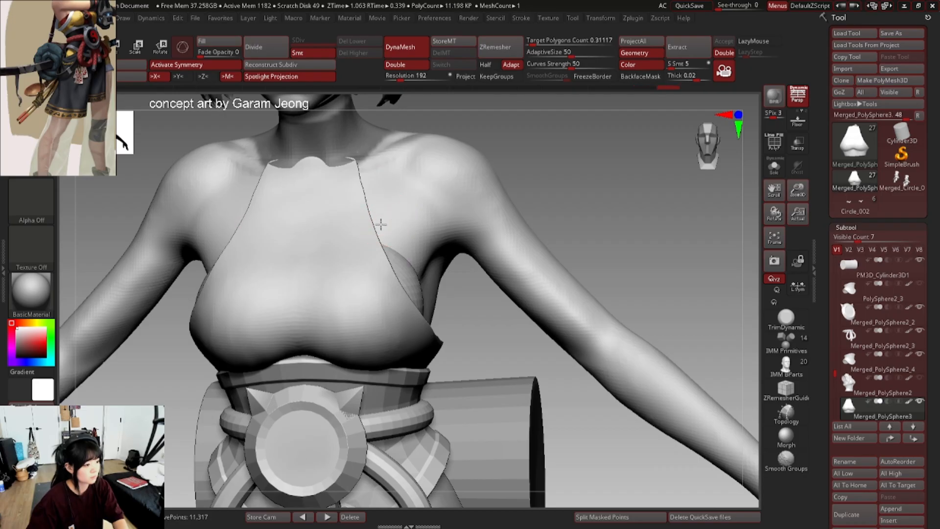
right_click_drag(383, 190, 366, 201, "ctrl")
scroll(617, 212, "down", 5)
scroll(48, 116, "up", 10)
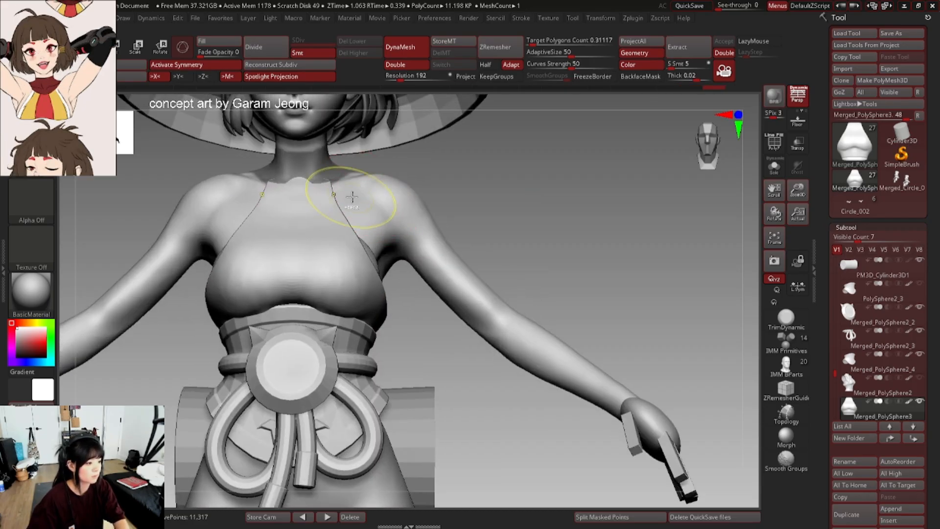
- Try a small adjustment on the side of the top and undo it
mouse_move(384, 205)
right_mouse_down("ctrl")
mouse_move(353, 188)
mouse_move(372, 206)
mouse_move(357, 200)
mouse_move(352, 266)
mouse_move(445, 251)
right_mouse_up("ctrl")
left_click_drag(430, 254, 428, 258)
key("ctrl+z")
- Examine the whole character and compare the top's shape with the character views in the concept art
right_click_drag(441, 251, 373, 250, "ctrl")
right_click_drag(374, 250, 392, 247)
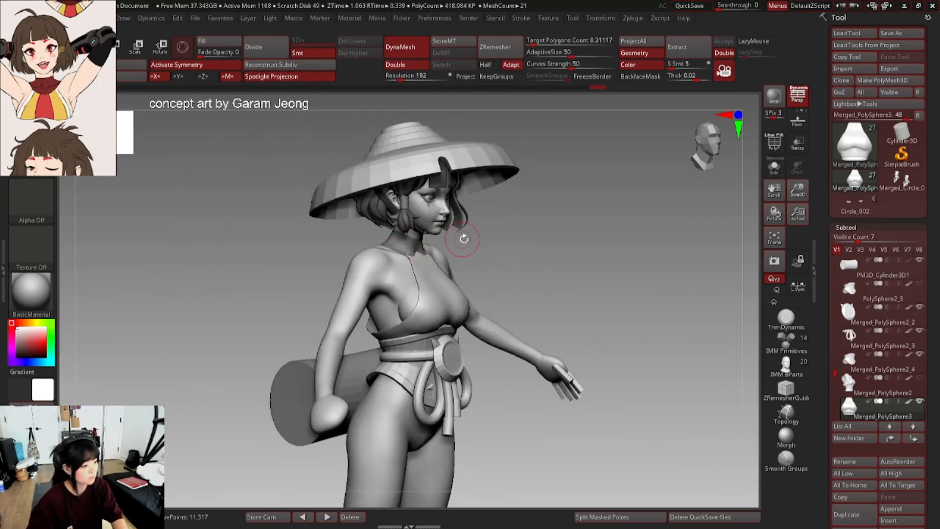
right_click_drag(463, 239, 525, 226)
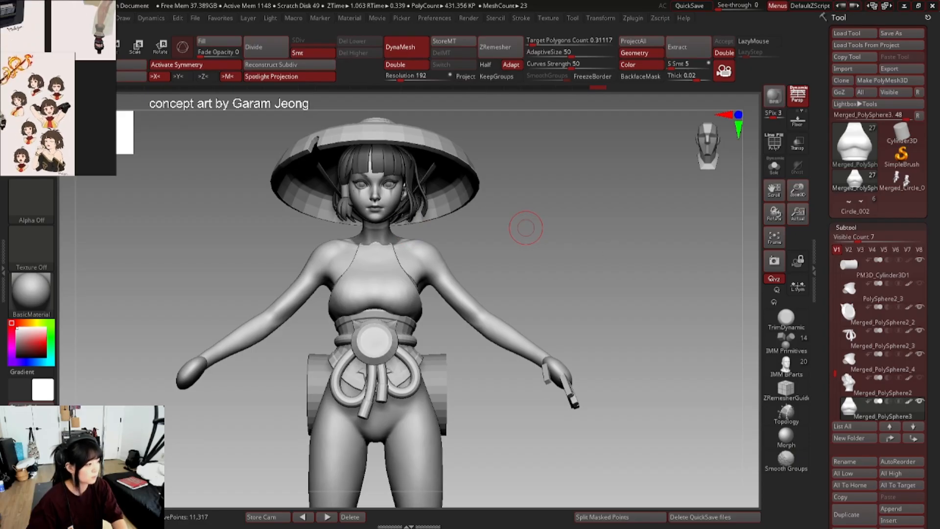
mouse_move(72, 29)
middle_mouse_down()
mouse_move(56, 135)
mouse_move(84, 56)
middle_mouse_up()
scroll(52, 113, "down", 4)
scroll(44, 113, "up", 2)
mouse_move(44, 113)
middle_mouse_down()
mouse_move(69, 73)
mouse_move(52, 91)
mouse_move(93, 81)
middle_mouse_up()
scroll(52, 91, "down", 3)
scroll(54, 88, "up", 4)
scroll(53, 88, "down", 3)
scroll(54, 88, "up", 2)
scroll(53, 88, "down", 3)
scroll(51, 73, "up", 3)
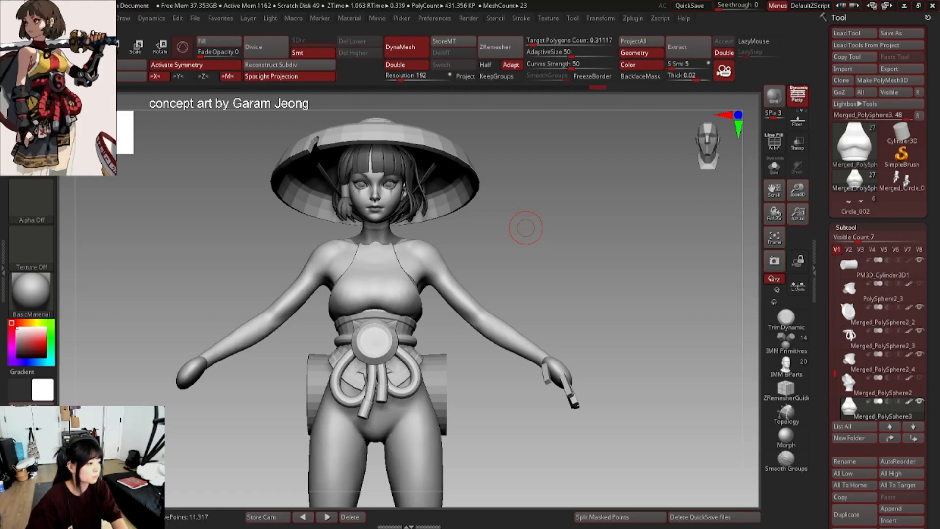
- Adjust the top's side edge where it curves around the outer breast
mouse_move(430, 279)
right_mouse_down()
mouse_move(534, 280)
mouse_move(440, 286)
mouse_move(357, 272)
right_mouse_up()
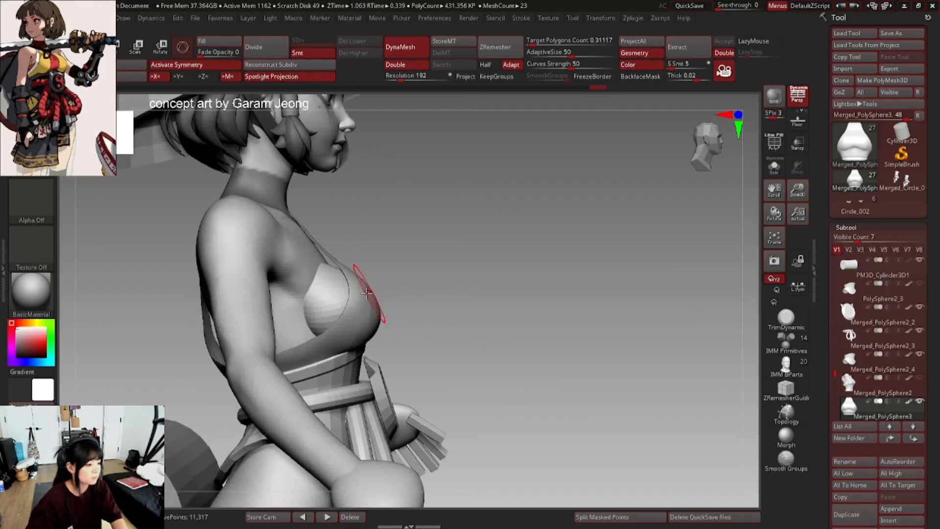
right_click(355, 288)
left_click_drag(338, 298, 339, 281)
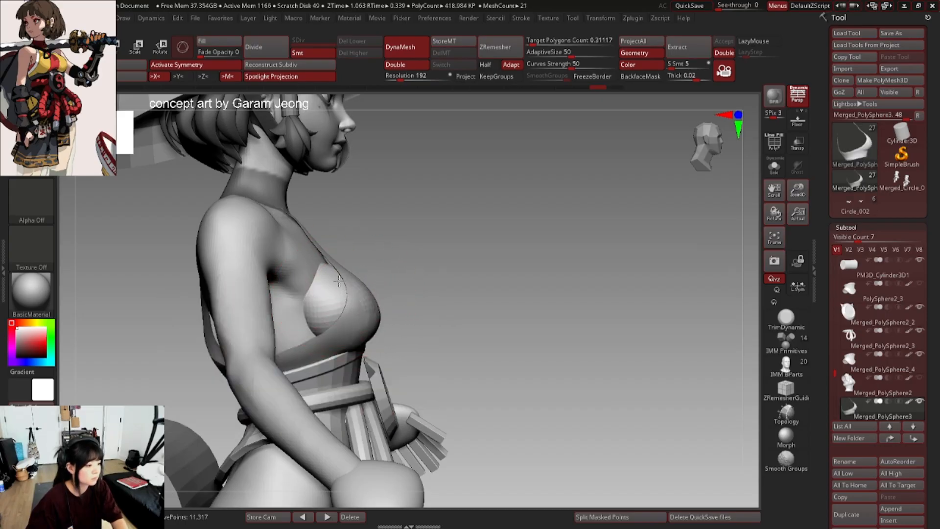
right_click_drag(358, 279, 338, 255, "shift")
right_click(339, 337)
- Resize the Move brush and reshape the lower armhole edge behind the arm, above the waist sash
mouse_move(392, 268)
right_mouse_down("ctrl")
mouse_move(374, 282)
mouse_move(342, 273)
mouse_move(453, 272)
mouse_move(341, 276)
right_mouse_up("ctrl")
mouse_move(481, 272)
right_mouse_down()
mouse_move(429, 268)
mouse_move(479, 273)
right_mouse_up()
mouse_move(406, 271)
right_mouse_down()
mouse_move(363, 269)
mouse_move(396, 270)
right_mouse_up()
key("space")
mouse_move(396, 270)
right_mouse_down()
mouse_move(364, 268)
mouse_move(369, 256)
right_mouse_up()
key("space")
left_click_drag(358, 256, 362, 255)
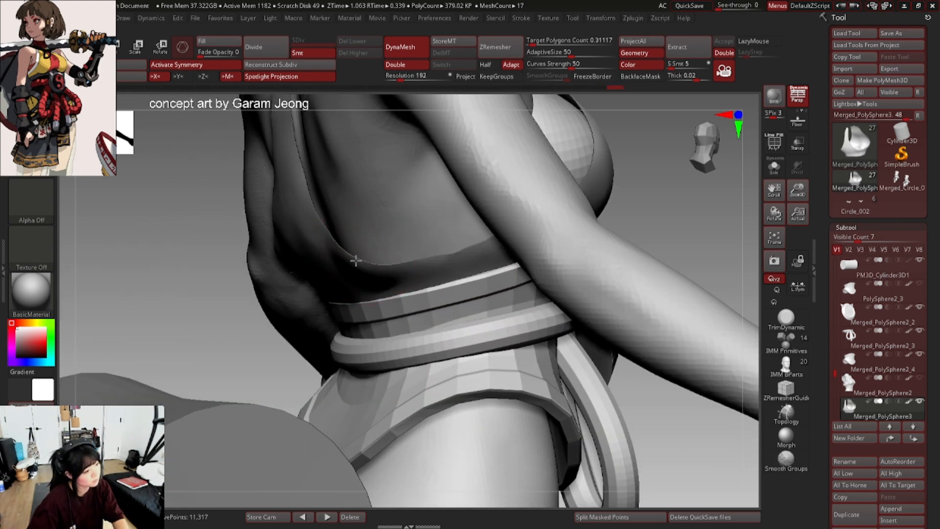
- Refine the curve from the armhole into the back panel and even out its lower outer edges
key("space")
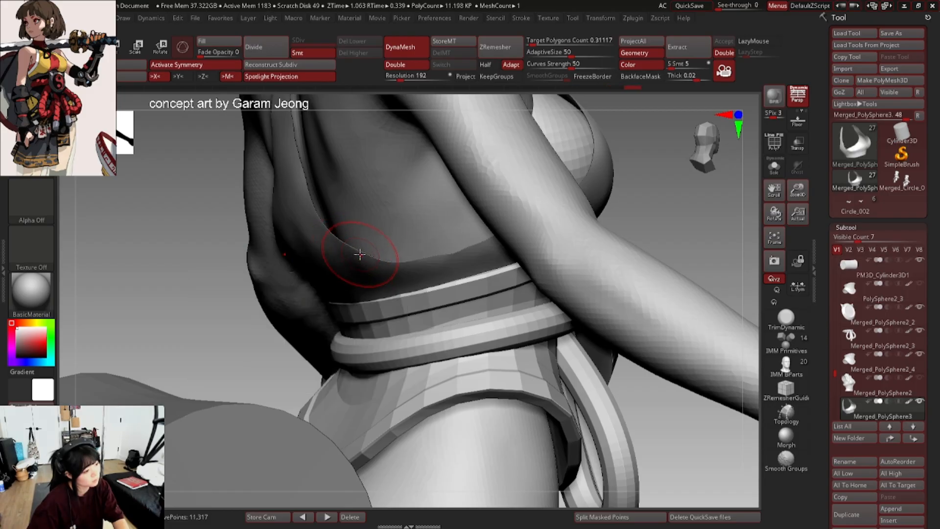
mouse_move(317, 251)
right_mouse_down()
mouse_move(357, 264)
mouse_move(336, 269)
mouse_move(311, 257)
right_mouse_up()
key("space")
key("space")
right_click_drag(293, 223, 319, 246)
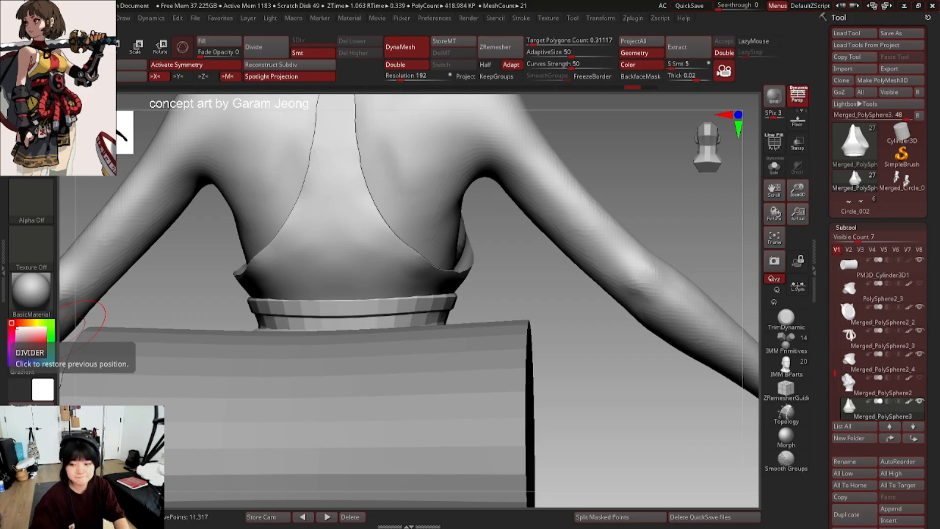
right_click_drag(195, 259, 316, 243)
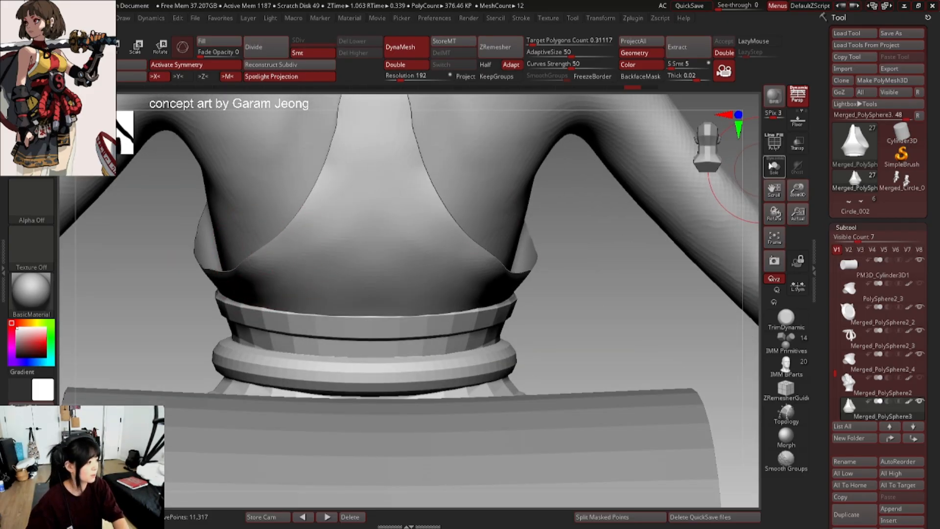
- Isolate the top in Solo mode and adjust the brush's draw size for work on the back panel
left_click(773, 168)
right_click_drag(226, 257, 330, 220)
right_click(313, 217)
right_click(329, 220)
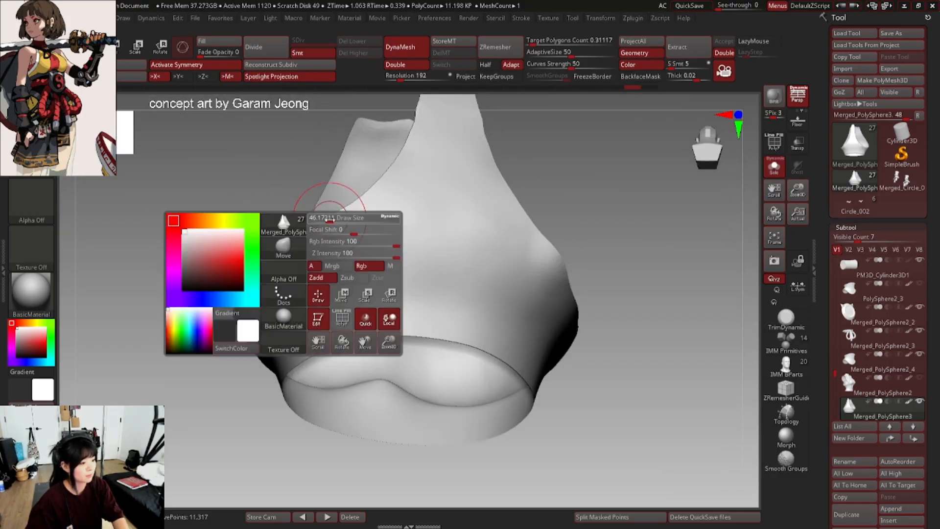
left_click_drag(328, 219, 331, 221)
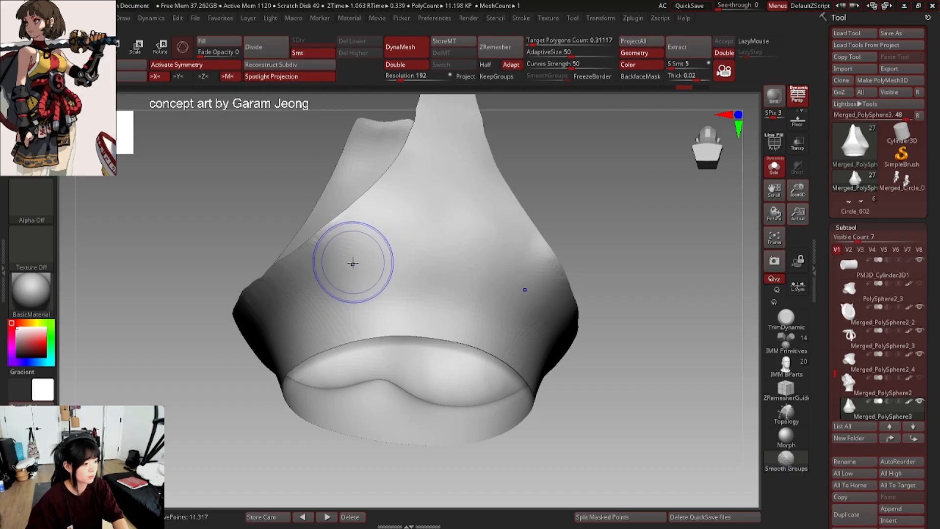
- Set the smoothing brush to Smooth and even out the surface of the back panel
right_click_drag(352, 263, 386, 246)
key("b")
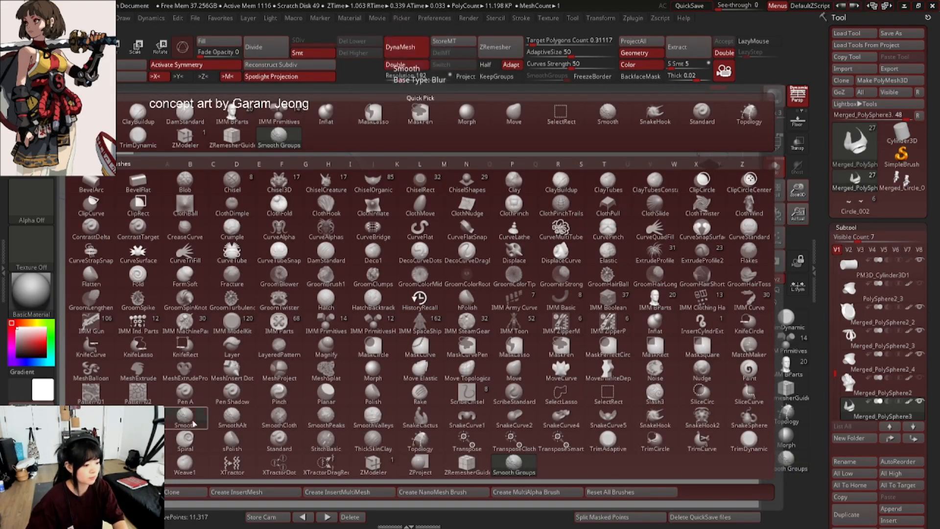
left_click(185, 418, "shift")
mouse_move(429, 342)
right_mouse_down()
mouse_move(380, 274)
mouse_move(407, 255)
mouse_move(377, 237)
right_mouse_up()
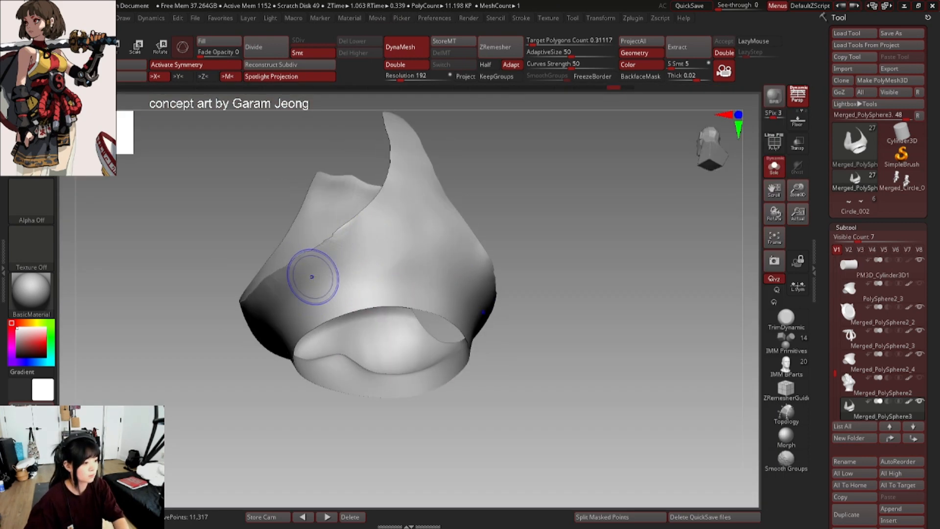
- Show the full character, try remeshing the top at a target polygon count of about 2.33, and undo the remesh
left_click(773, 167)
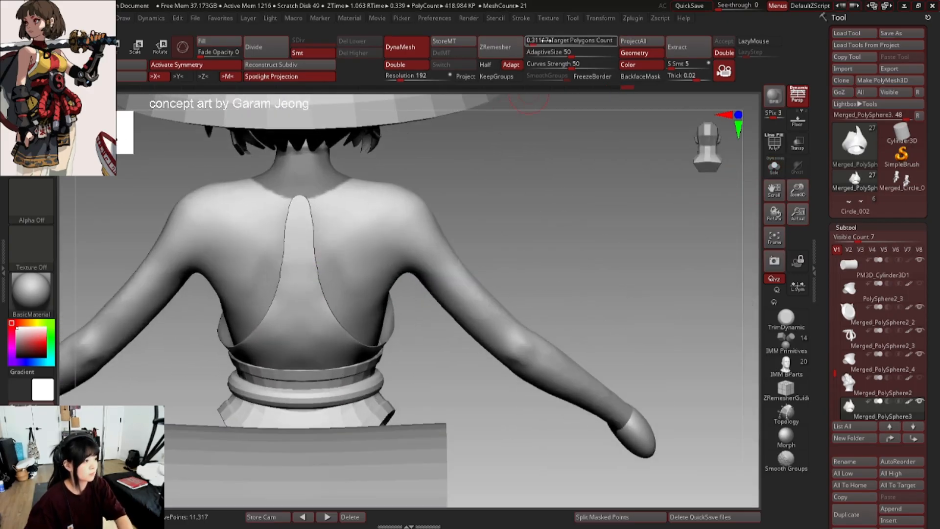
left_click(496, 47)
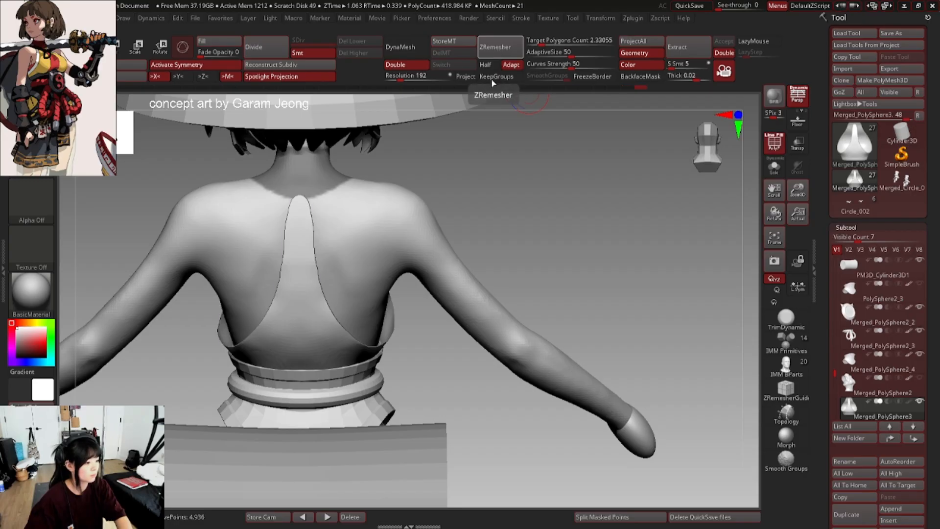
right_click_drag(392, 299, 533, 269)
key("ctrl+z")
- Isolate the top again with the polyframe hidden and frame its armhole edge at the back
left_click(781, 175)
right_click_drag(441, 294, 333, 267)
key("shift+f")
right_click_drag(226, 325, 259, 314, "ctrl")
right_click_drag(259, 313, 258, 298)
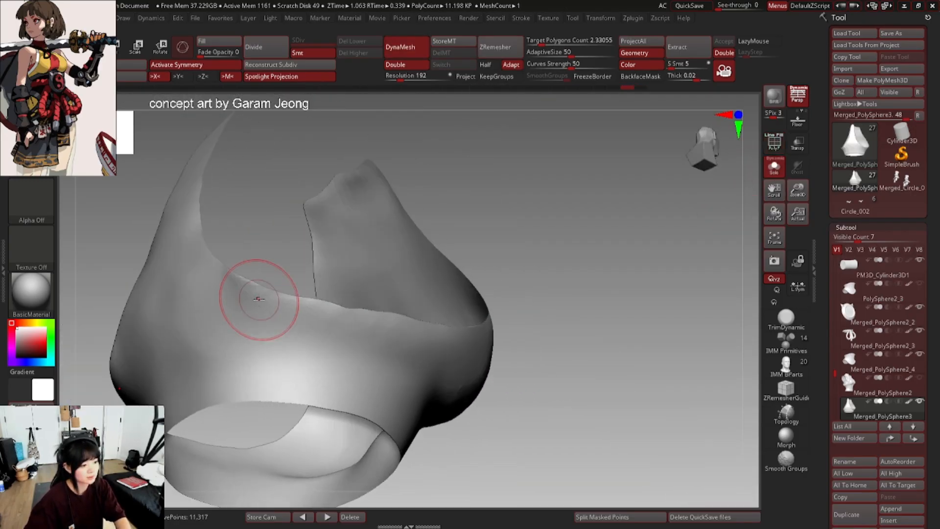
- Build up the fabric along both armhole edges with symmetric clay strokes, using backface masking, and blend the surface
key("1")
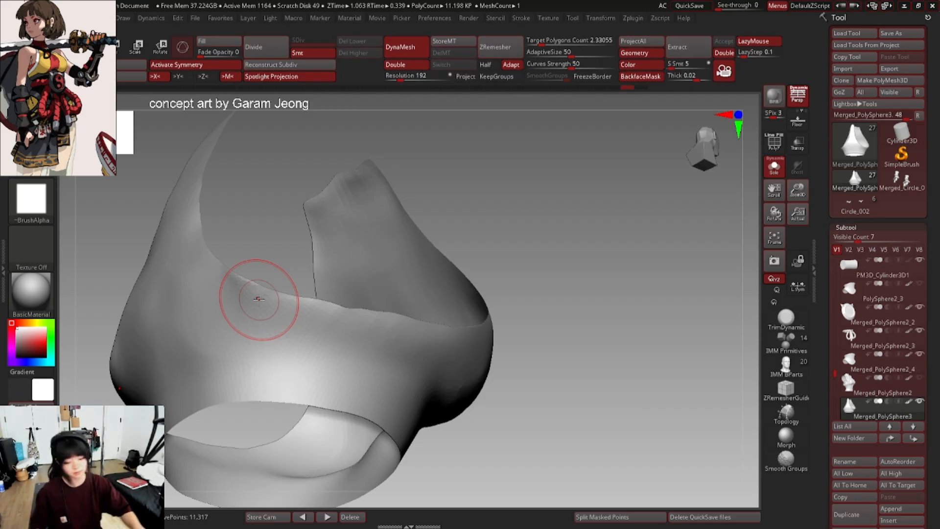
right_click_drag(258, 298, 241, 273)
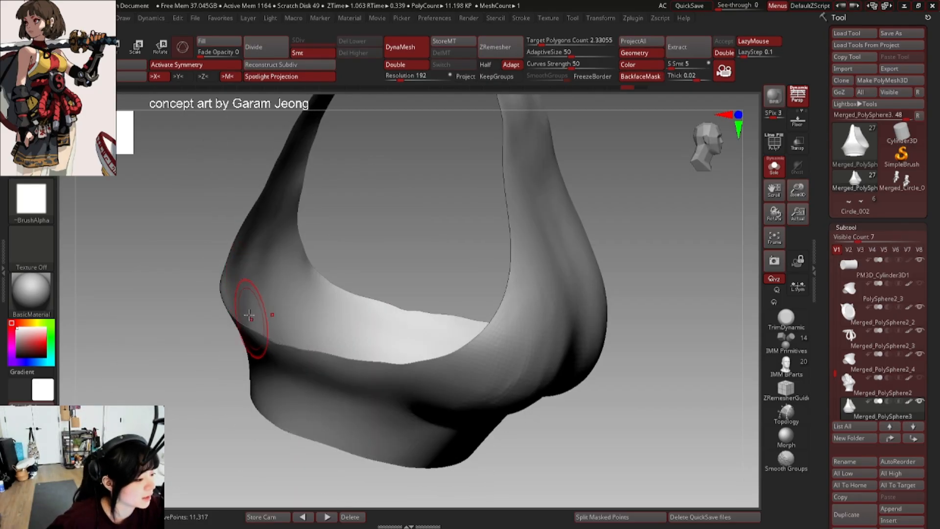
right_click_drag(286, 235, 264, 270)
left_click_drag(263, 270, 304, 352)
mouse_move(263, 254)
left_mouse_down()
mouse_move(304, 352)
mouse_move(280, 300)
mouse_move(323, 368)
left_mouse_up()
left_click_drag(258, 294, 316, 368)
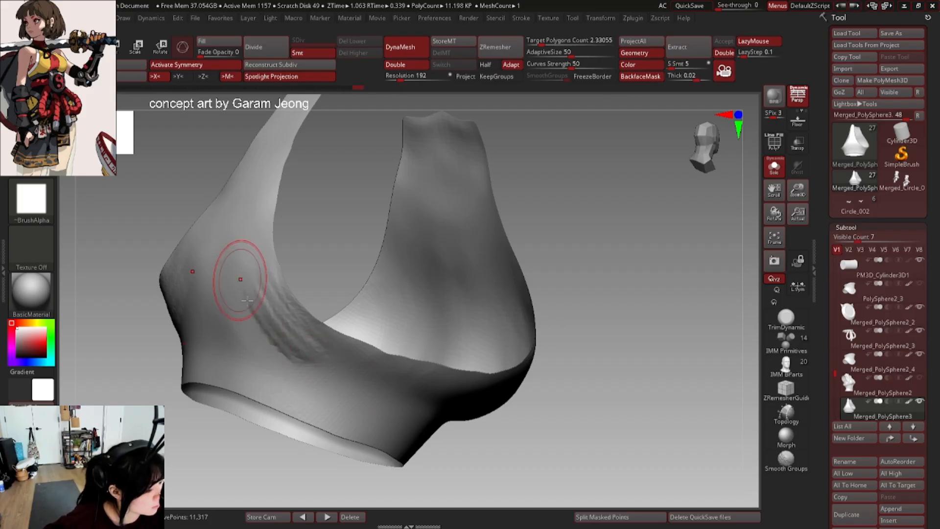
right_click_drag(239, 298, 237, 278)
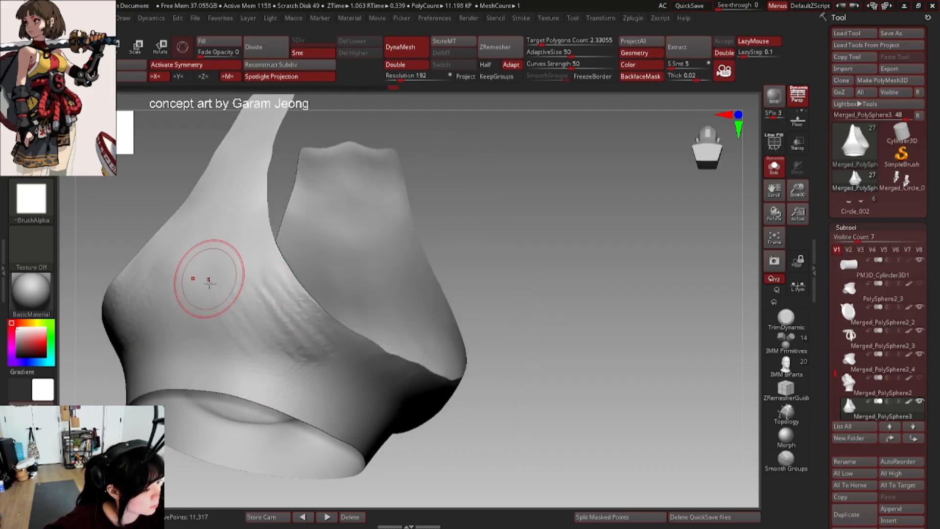
left_click_drag(227, 286, 295, 357)
right_click_drag(260, 288, 246, 252)
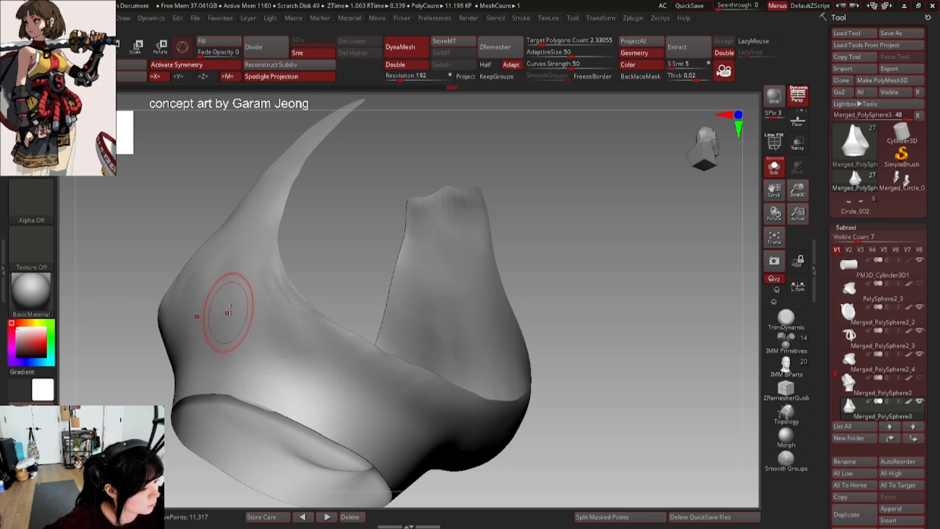
mouse_move(228, 312)
right_mouse_down()
mouse_move(258, 264)
mouse_move(231, 241)
mouse_move(306, 223)
right_mouse_up()
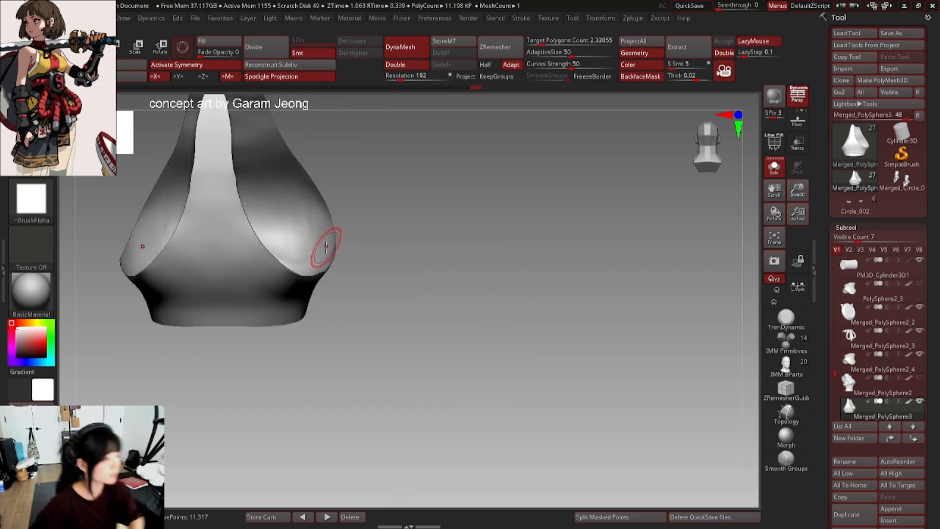
- Remesh the top with ZRemesher at a target polygon count of about 6.2 and compare its topology with the previous mesh in polyframe
left_click(512, 45)
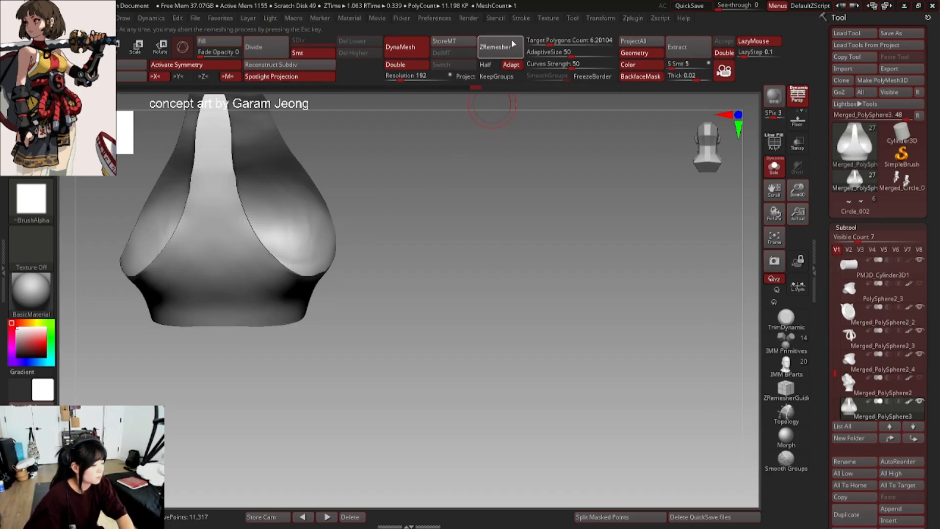
right_click_drag(301, 269, 333, 269)
key("shift+f")
key("ctrl+z")
key("ctrl+shift+z")
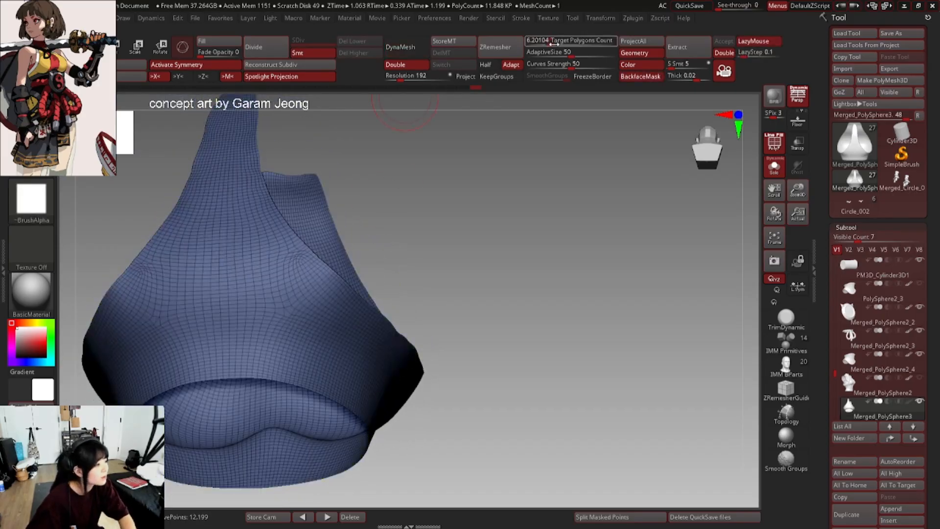
- Reduce the top's mesh density by remeshing at a target polygon count of about 4.14 and again with the Half option enabled
left_click_drag(554, 43, 539, 43)
left_click(509, 48)
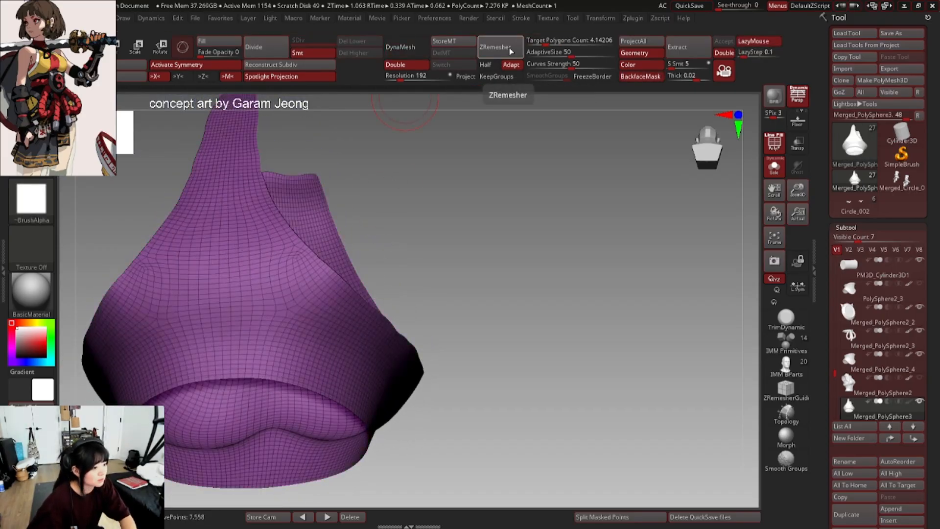
left_click(485, 64)
left_click(498, 53)
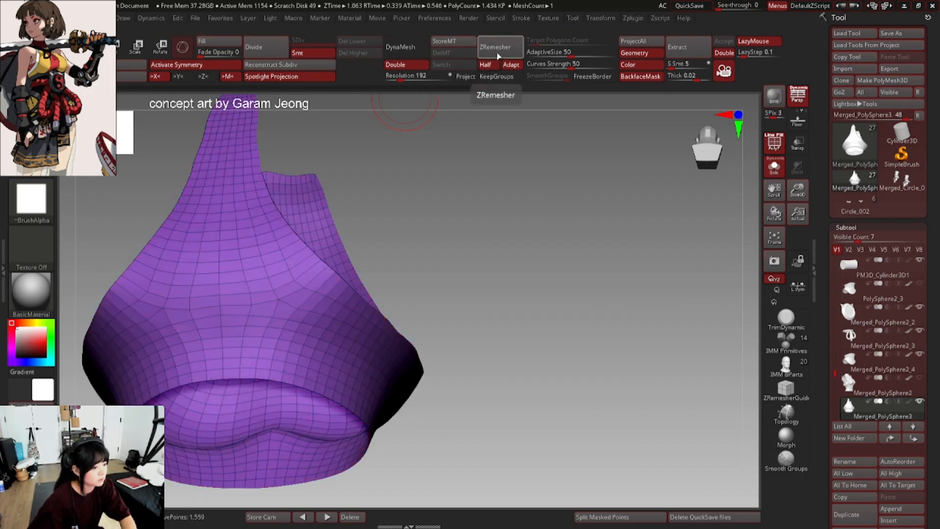
left_click(498, 54)
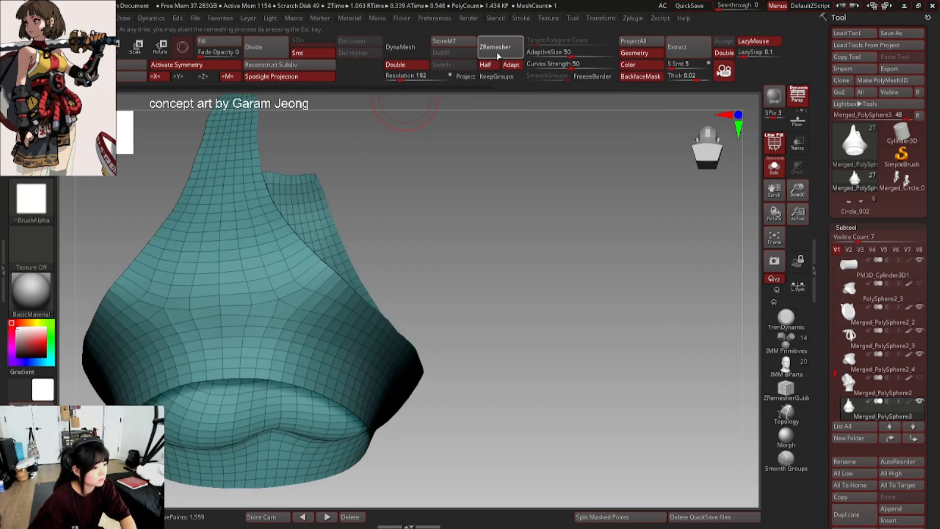
key("ctrl+z")
key("ctrl+shift+z")
- Frame the top's front neckline and adjust the brush's draw size for editing its edge
right_click_drag(378, 248, 221, 245, "ctrl")
right_click_drag(426, 204, 335, 263, "ctrl")
right_click_drag(334, 262, 343, 292, "ctrl")
key("space")
key("space")
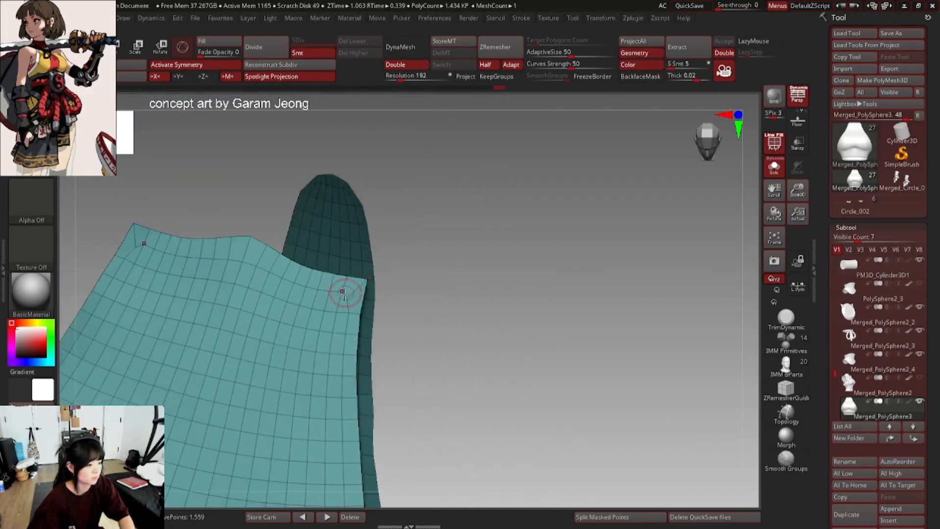
key("space")
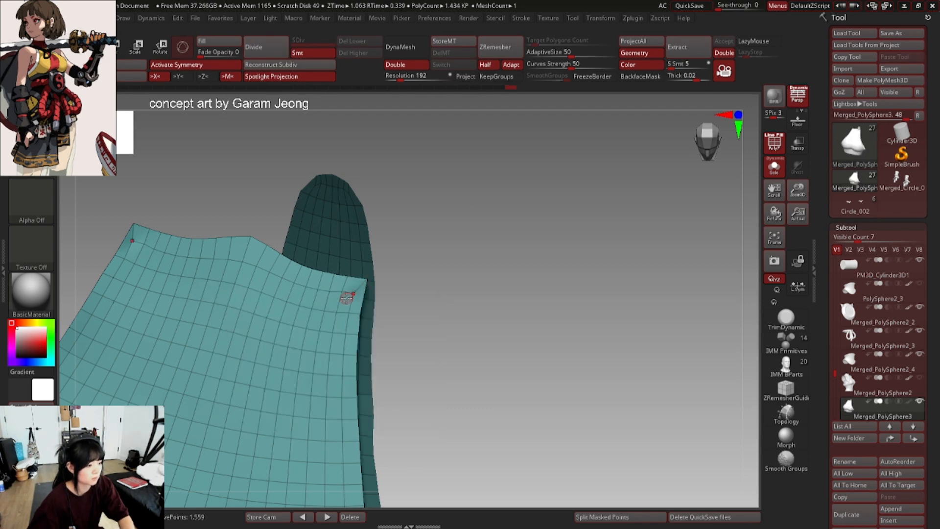
- Try remeshing the top with the Half option off at a target polygon count of 0.717, and undo the remesh
right_click_drag(348, 295, 385, 192)
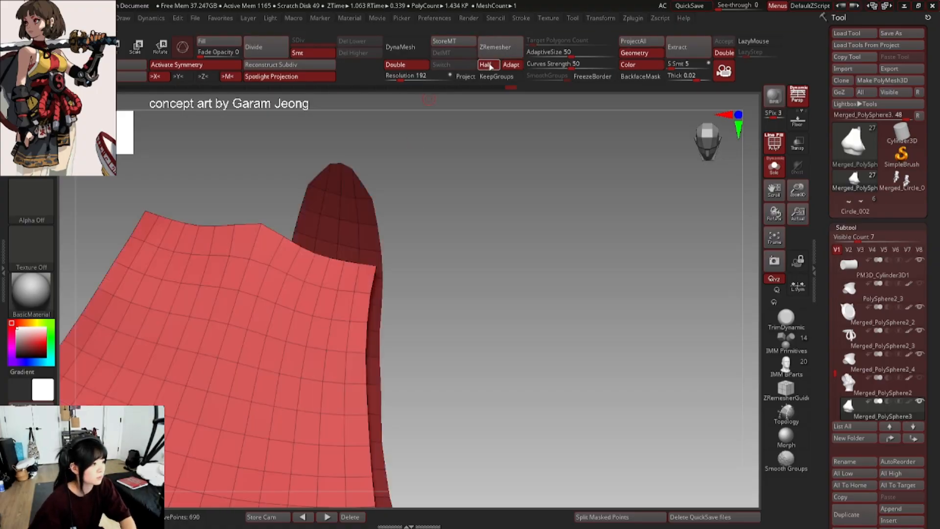
left_click(485, 64)
left_click(502, 53)
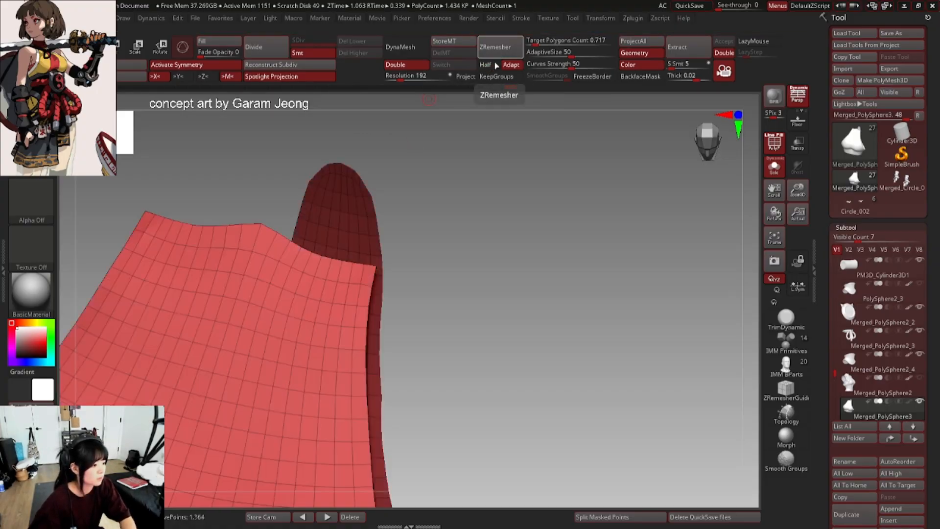
key("space")
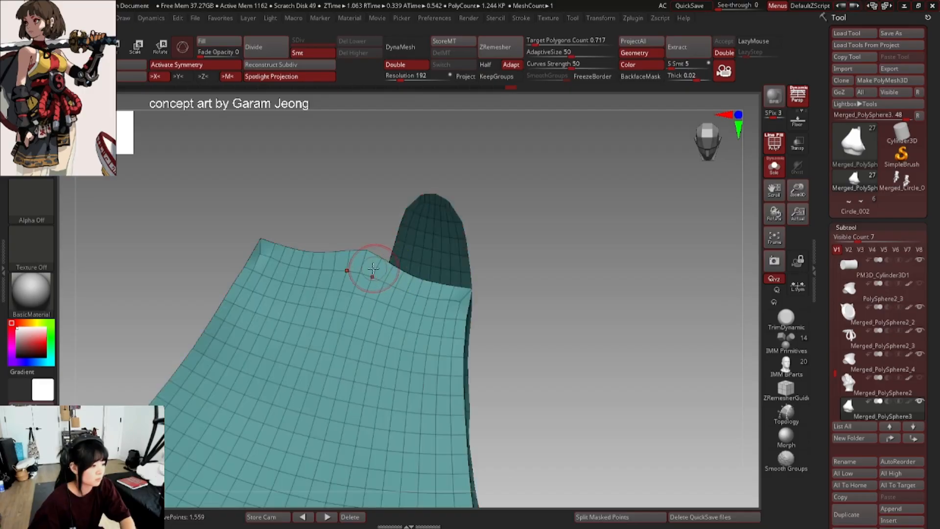
key("ctrl+z")
- Check the neckline against the full character's neck and isolate the top again
key("space")
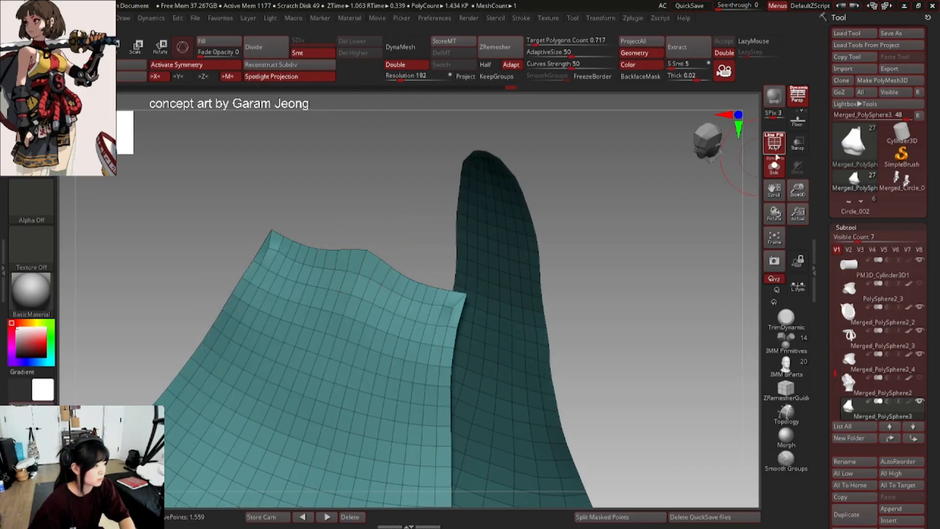
left_click(774, 166)
left_click_drag(700, 159, 724, 194)
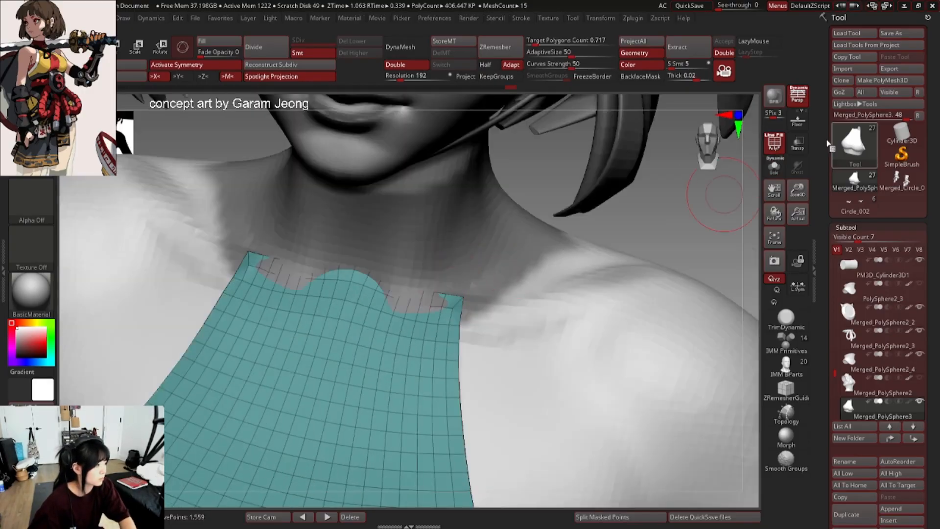
left_click(775, 162)
left_click_drag(478, 279, 360, 283)
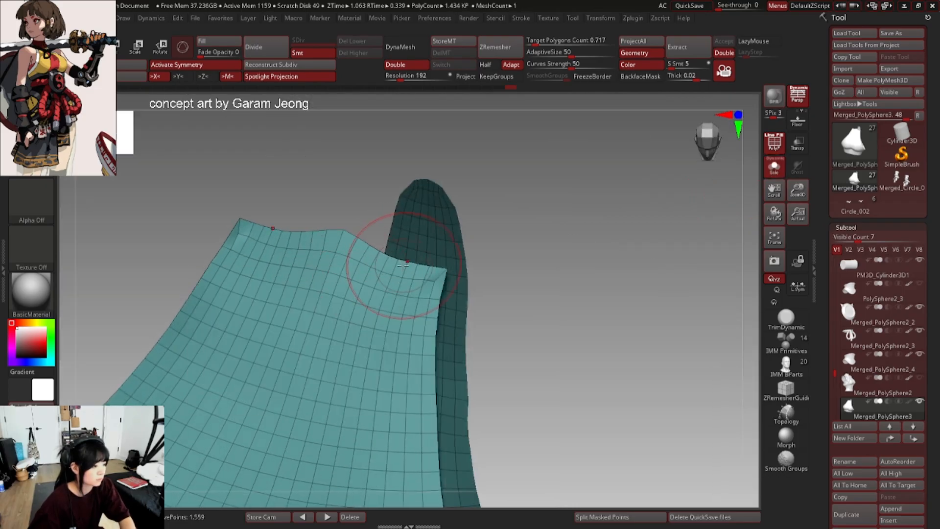
- Straighten the uneven front neckline edge and smooth it out between its two corners
left_click_drag(397, 255, 377, 241)
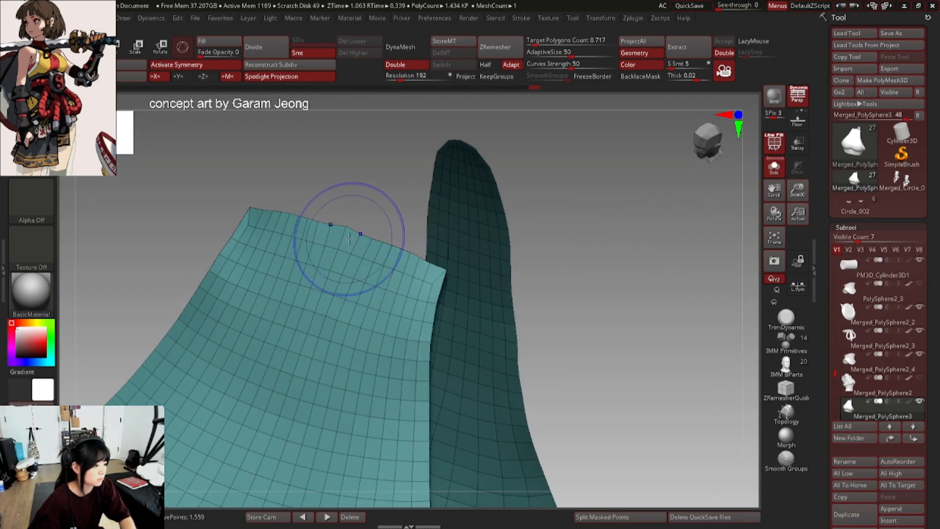
left_click_drag(349, 239, 346, 232, "shift")
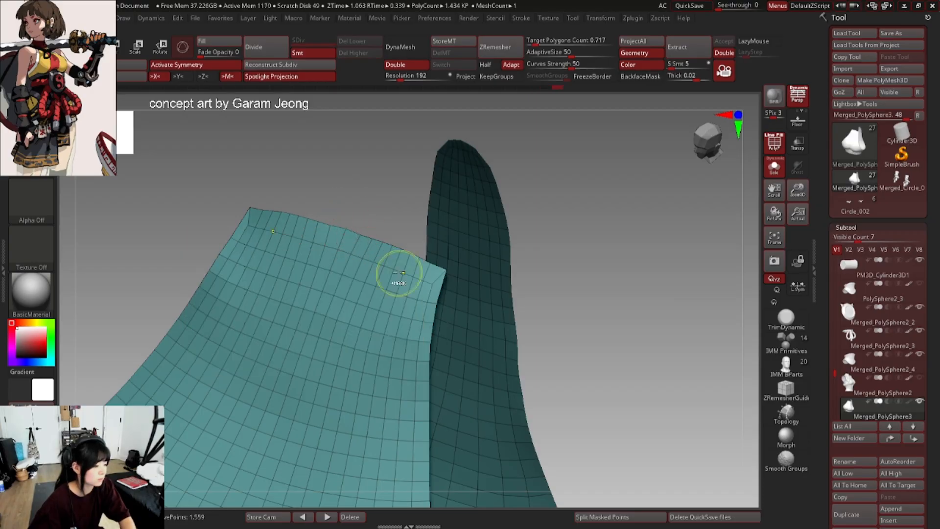
right_click_drag(399, 273, 391, 250, "ctrl")
mouse_move(390, 250)
right_mouse_down("shift")
mouse_move(384, 273)
mouse_move(418, 287)
right_mouse_up("shift")
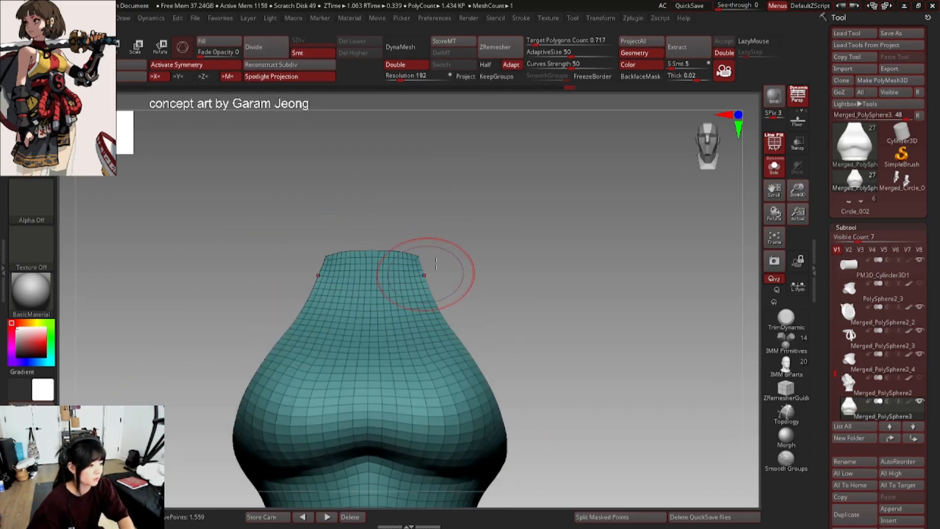
right_click_drag(487, 245, 418, 218, "ctrl")
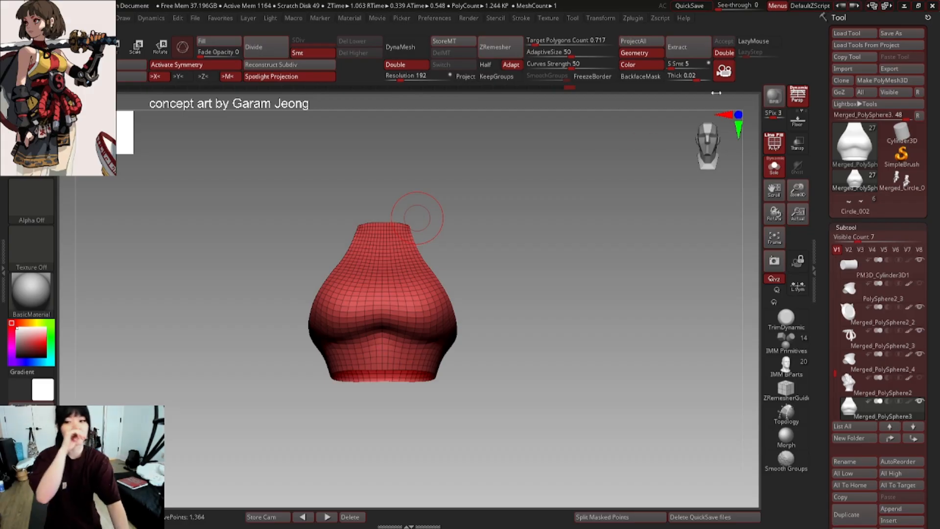
- Hide the polyframe, leave Solo mode and frame the full character to review the top's proportions
right_click_drag(382, 275, 308, 206)
key("shift+f")
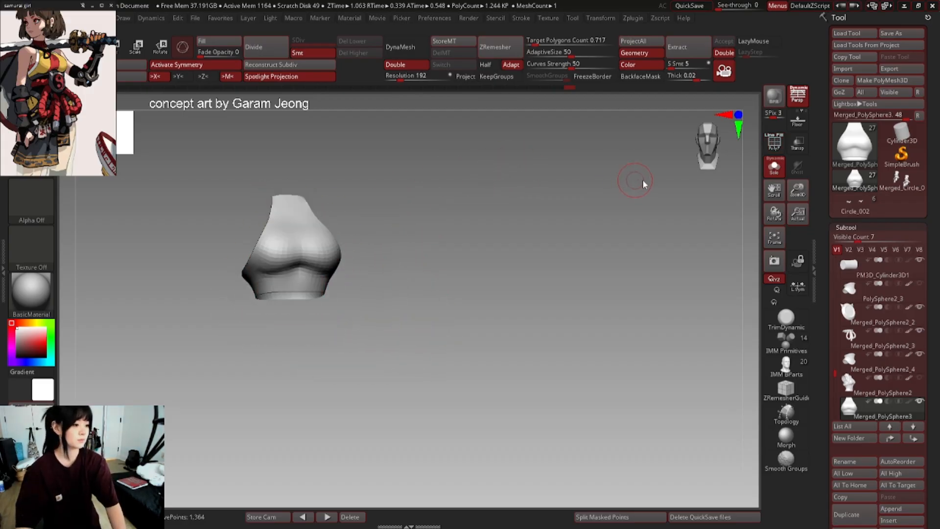
left_click(775, 167)
mouse_move(429, 200)
right_mouse_down("ctrl")
mouse_move(320, 204)
mouse_move(388, 200)
mouse_move(361, 269)
mouse_move(271, 305)
mouse_move(409, 242)
mouse_move(458, 230)
mouse_move(519, 231)
mouse_move(470, 237)
mouse_move(486, 237)
mouse_move(460, 249)
mouse_move(501, 231)
mouse_move(480, 237)
mouse_move(512, 255)
mouse_move(500, 225)
mouse_move(510, 225)
right_mouse_up("ctrl")
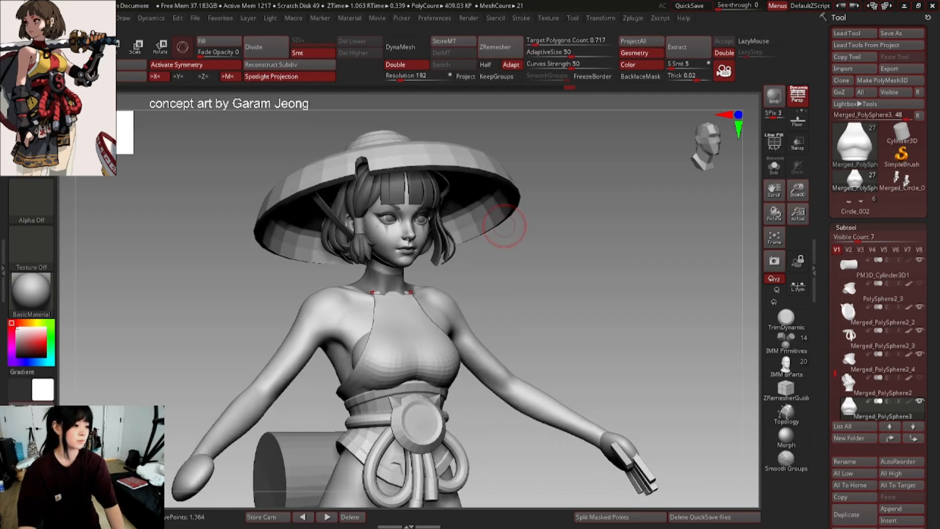
key("f")
right_click_drag(453, 169, 479, 183)
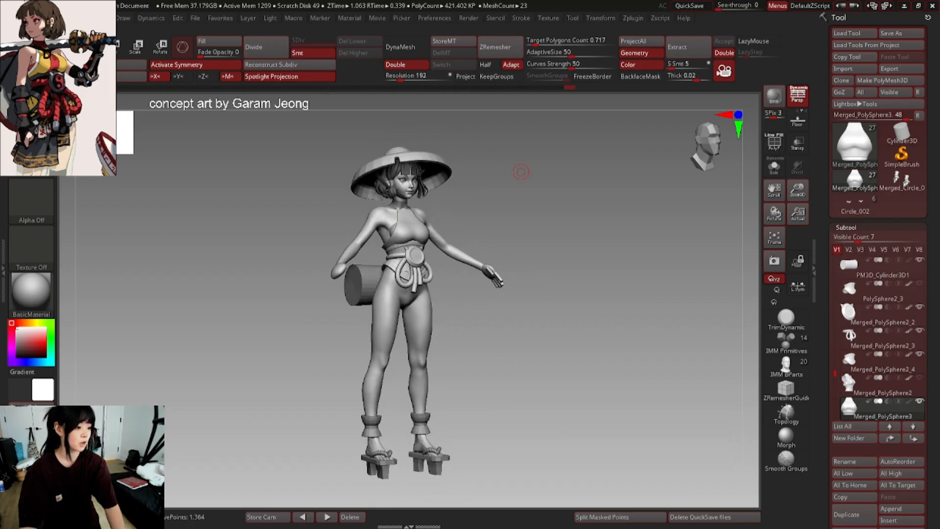
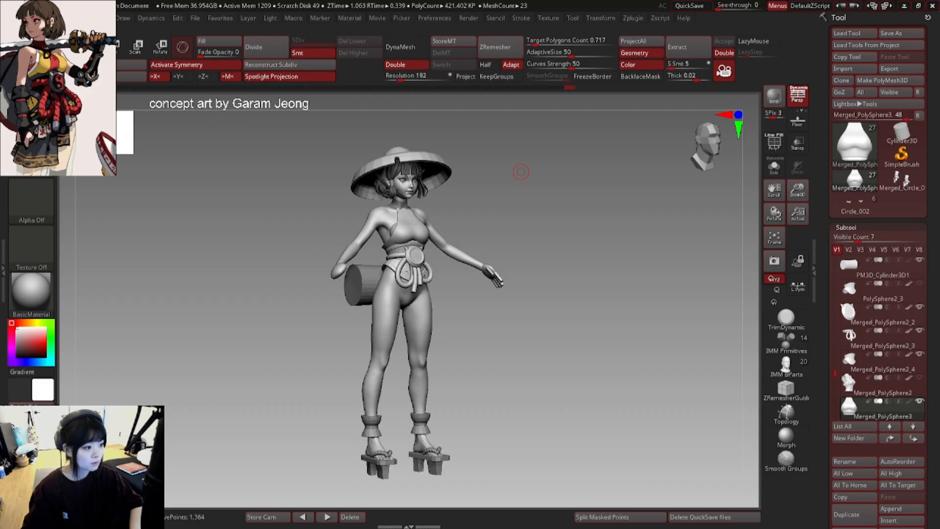
- Adjust the brush's draw size and nudge the top's armhole edges near the neck in the front view
mouse_move(521, 172)
right_mouse_down("shift")
mouse_move(399, 166)
mouse_move(357, 218)
mouse_move(369, 221)
mouse_move(361, 214)
right_mouse_up("shift")
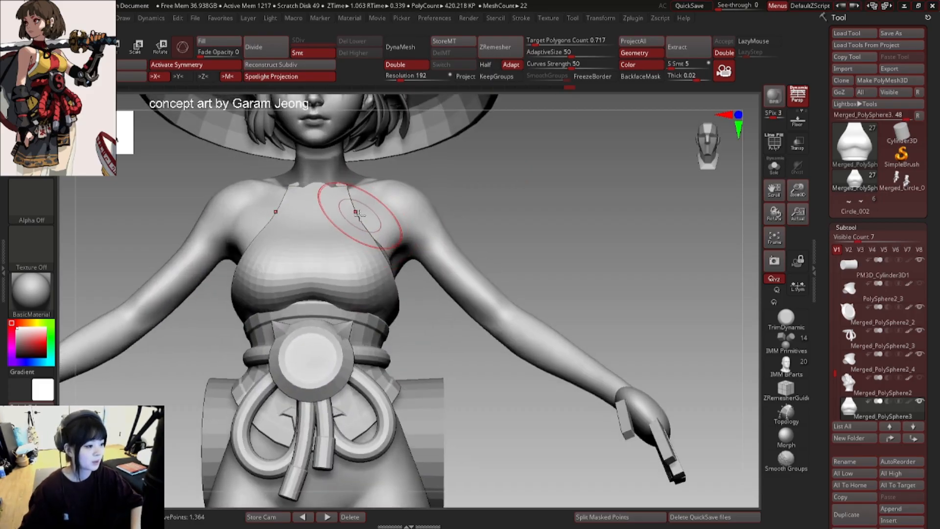
key("ctrl+z")
key("space")
left_click_drag(357, 213, 358, 215)
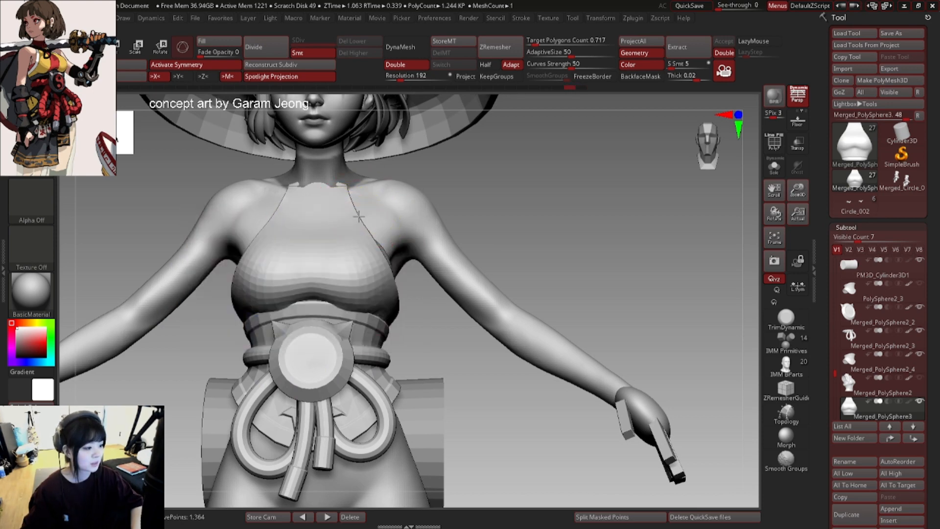
right_click_drag(358, 215, 353, 208, "ctrl")
right_click_drag(353, 208, 423, 206)
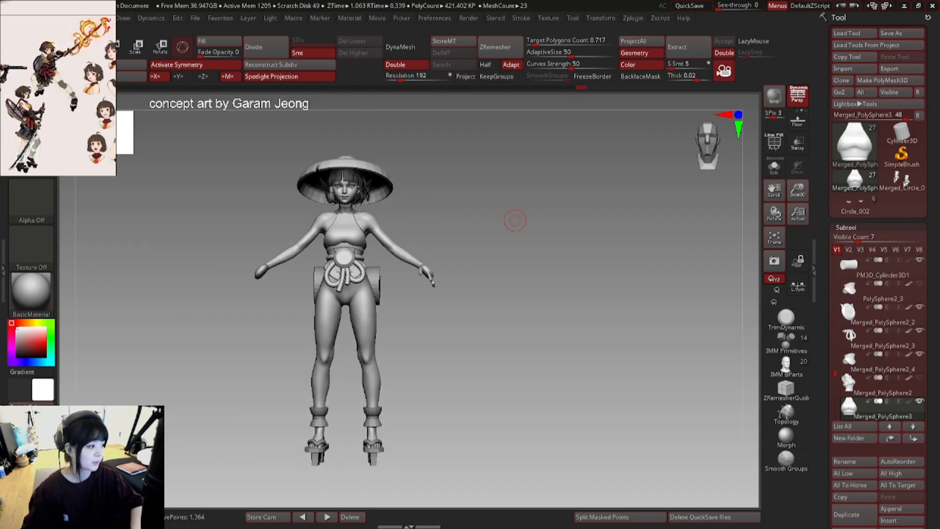
- Try reshaping the neckline corners against the base of the neck and undo the change
right_click_drag(345, 212, 374, 211, "ctrl")
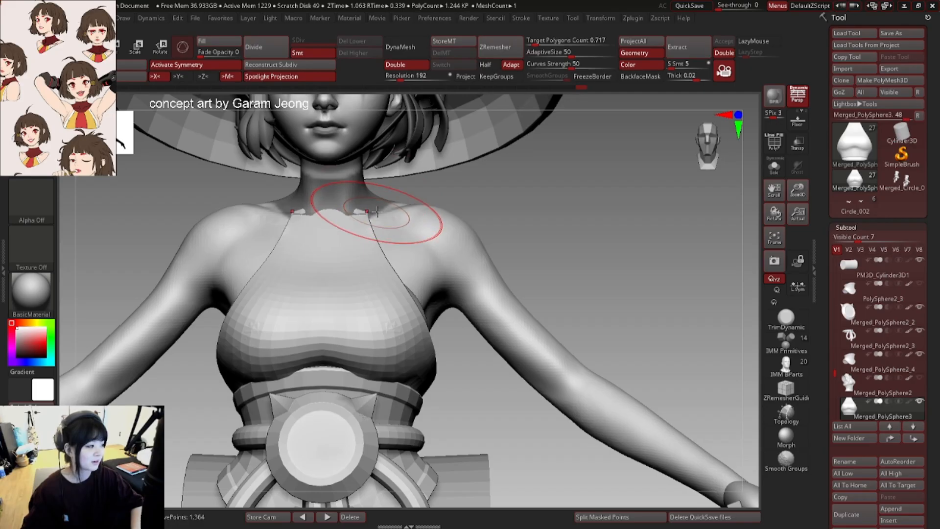
key("space")
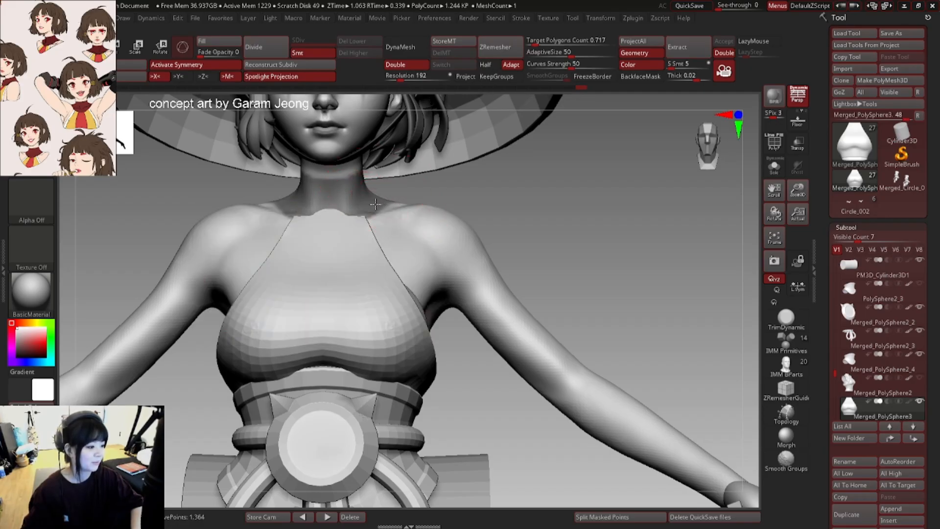
key("ctrl+z")
key("space")
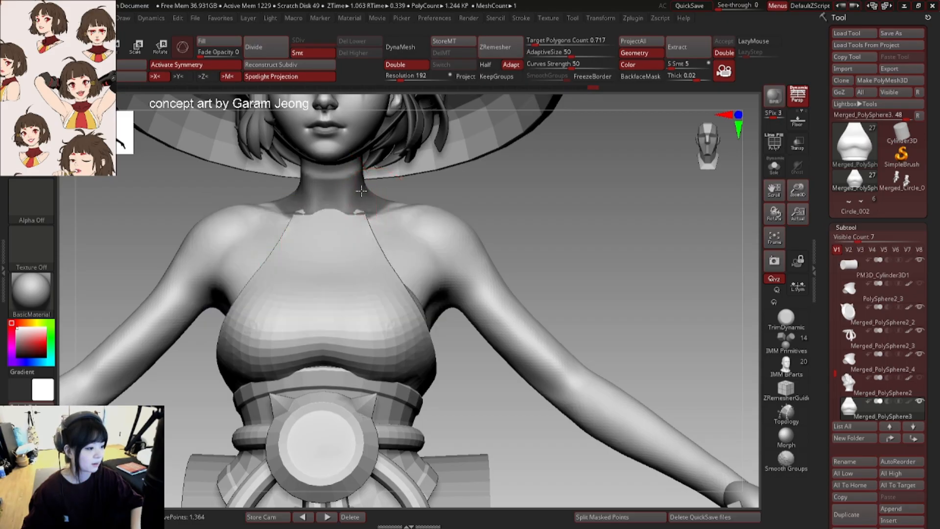
- Show the polyframe and reshape the front neckline's side corners where they sink into the base of the neck
mouse_move(384, 203)
right_mouse_down()
mouse_move(319, 205)
mouse_move(392, 240)
mouse_move(382, 227)
right_mouse_up()
key("shift+f")
left_click_drag(382, 226, 359, 209)
right_click_drag(359, 210, 356, 193)
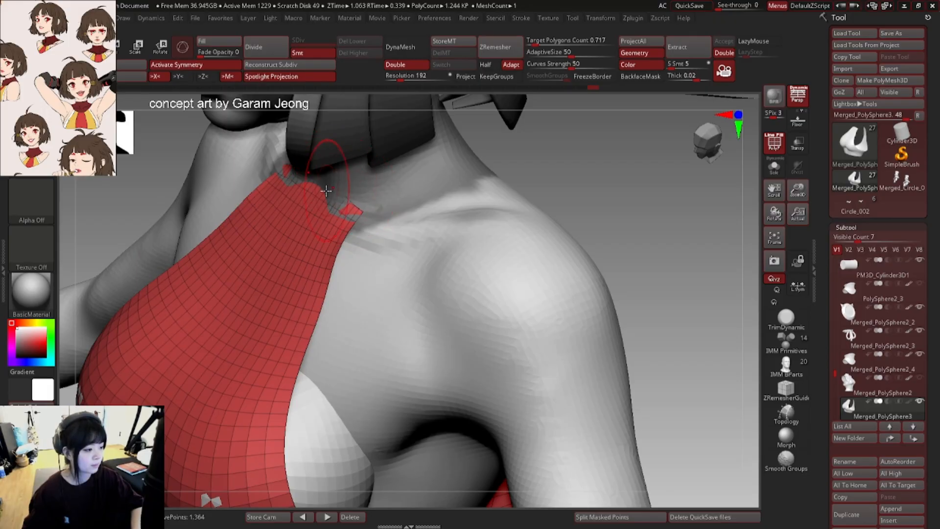
right_click_drag(315, 241, 391, 206, "shift")
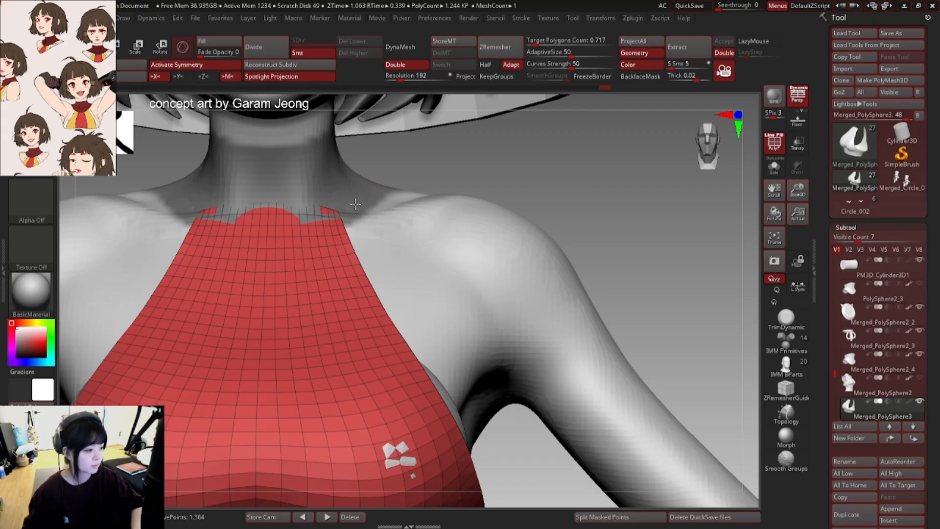
right_click_drag(362, 203, 455, 193, "ctrl")
- Hide the polyframe, adjust the brush's draw size and move the top's armhole edge near the neck along the collarbone
mouse_move(455, 193)
right_mouse_down()
mouse_move(342, 200)
mouse_move(376, 195)
mouse_move(406, 212)
mouse_move(357, 213)
right_mouse_up()
key("shift+f")
key("space")
left_click_drag(354, 214, 365, 214)
mouse_move(338, 210)
right_mouse_down("ctrl")
mouse_move(373, 205)
mouse_move(196, 204)
mouse_move(234, 208)
right_mouse_up("ctrl")
key("space")
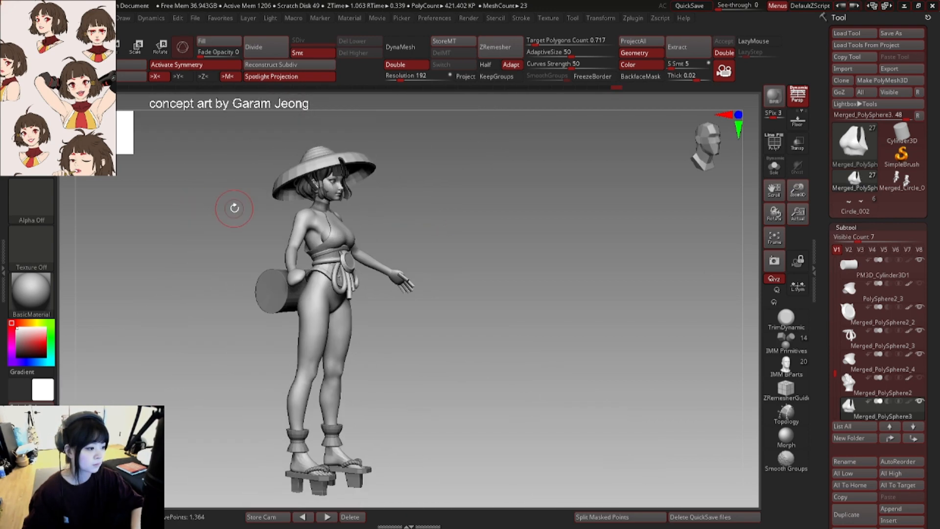
right_click_drag(295, 210, 349, 230, "ctrl")
right_click(349, 237)
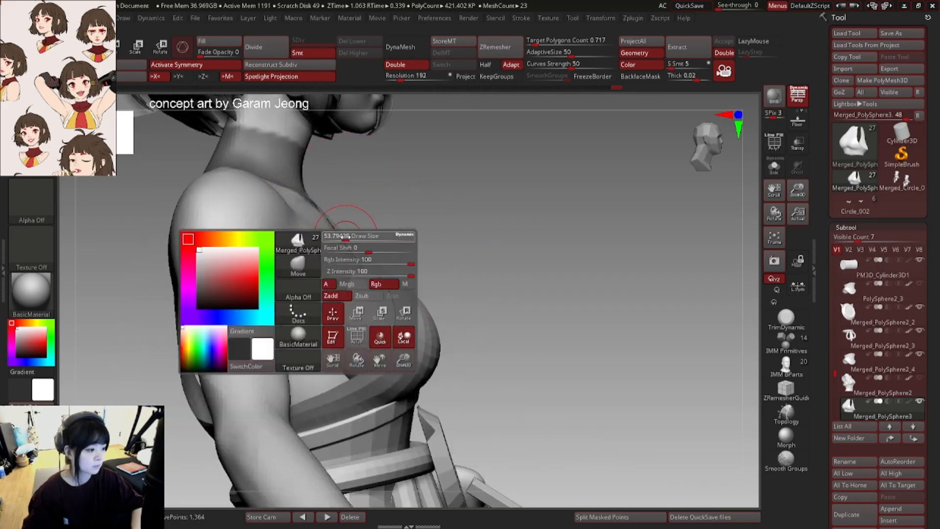
mouse_move(259, 205)
right_mouse_down("ctrl")
mouse_move(323, 196)
mouse_move(262, 192)
right_mouse_up("ctrl")
left_click_drag(251, 186, 229, 192)
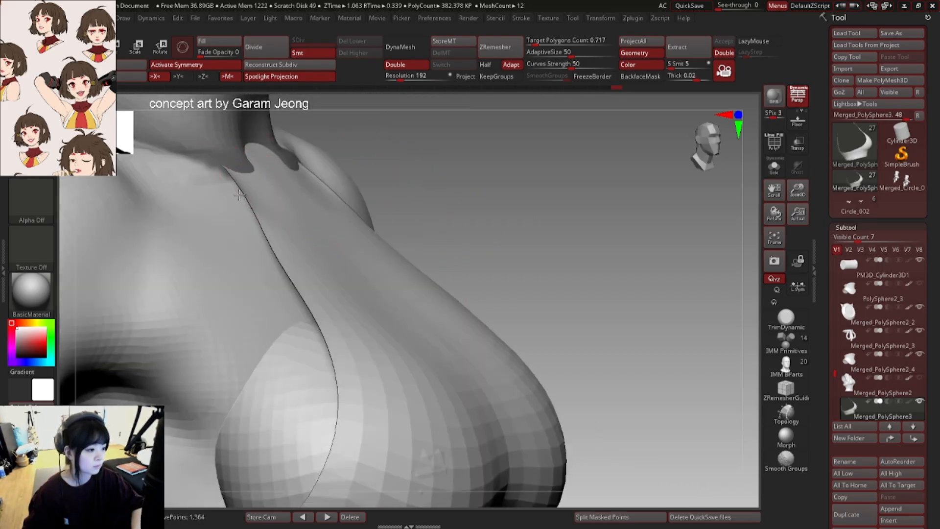
right_click_drag(228, 193, 246, 192)
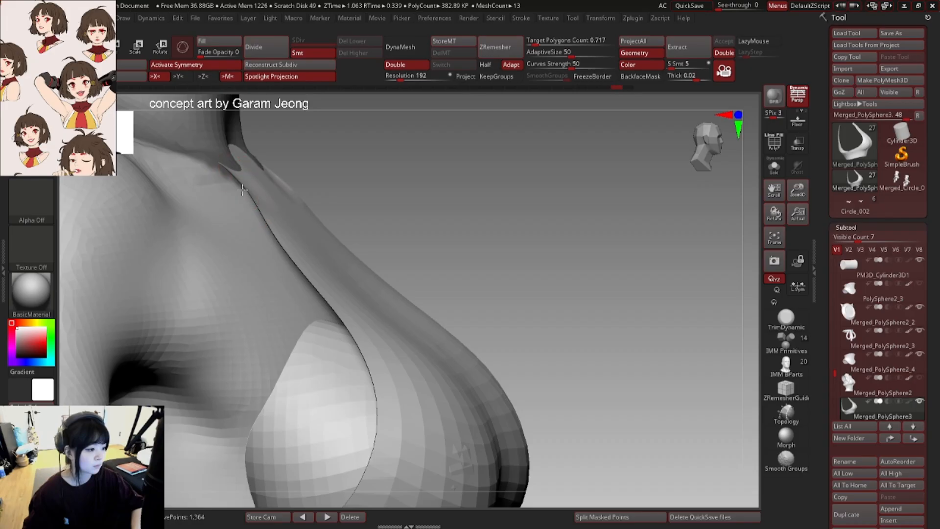
- Readjust the brush's draw size and pull the front neckline edge clear of the neck, working from below
right_click_drag(284, 243, 362, 196)
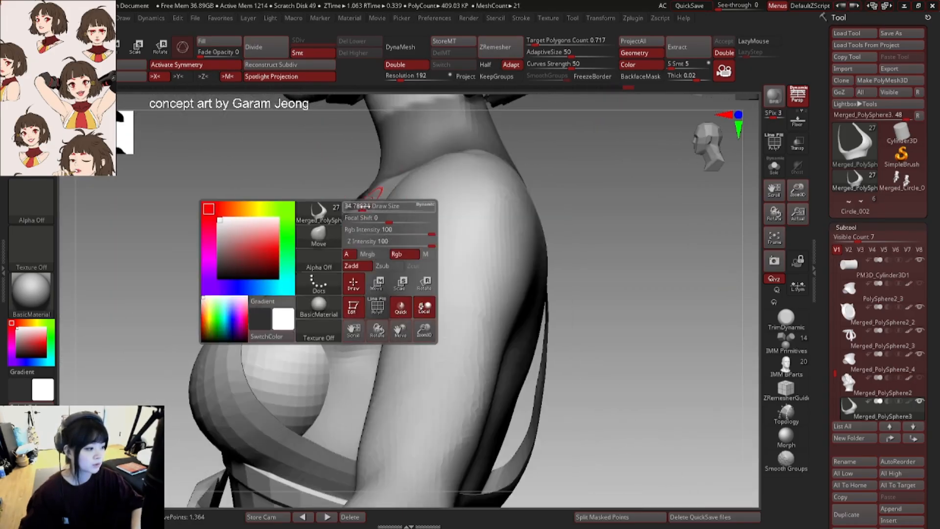
left_click_drag(366, 196, 363, 196)
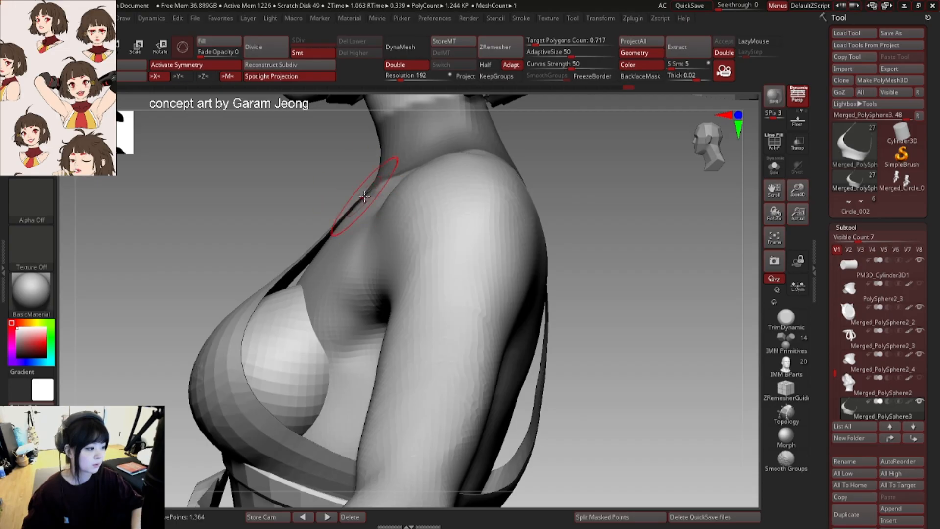
right_click_drag(375, 195, 392, 176, "ctrl")
right_click_drag(392, 177, 338, 187)
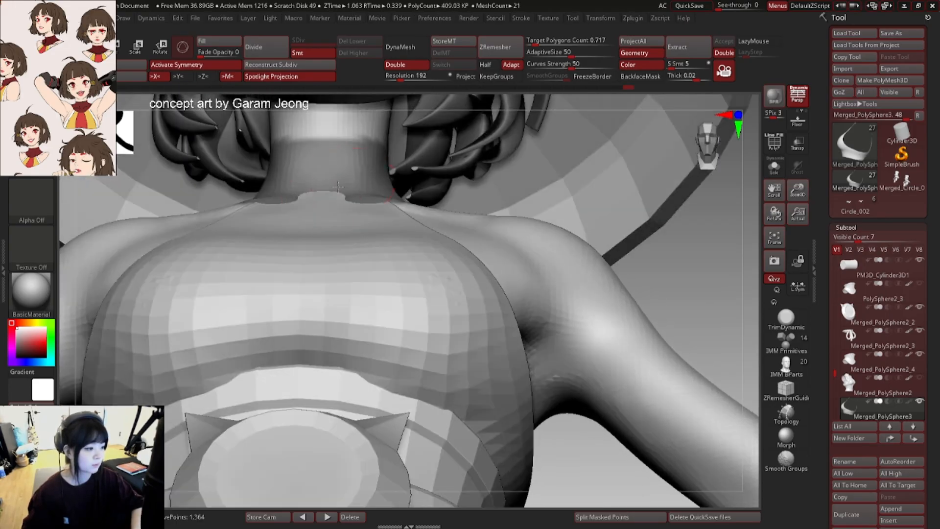
left_click_drag(349, 194, 357, 198)
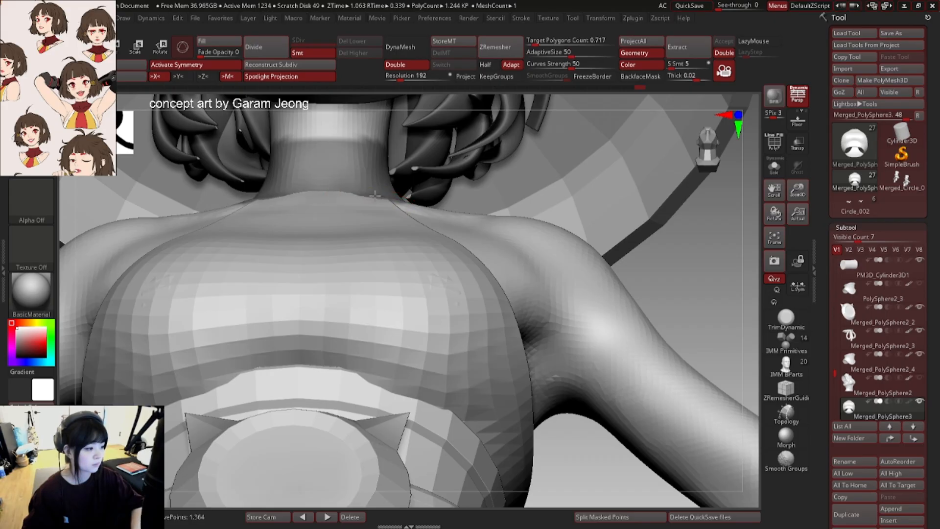
- Pull the neckline corner out over the base of the neck in side view and check the edge from other angles
right_click_drag(397, 222, 306, 249, "ctrl")
mouse_move(376, 245)
right_mouse_down("ctrl")
mouse_move(403, 256)
mouse_move(376, 244)
right_mouse_up("ctrl")
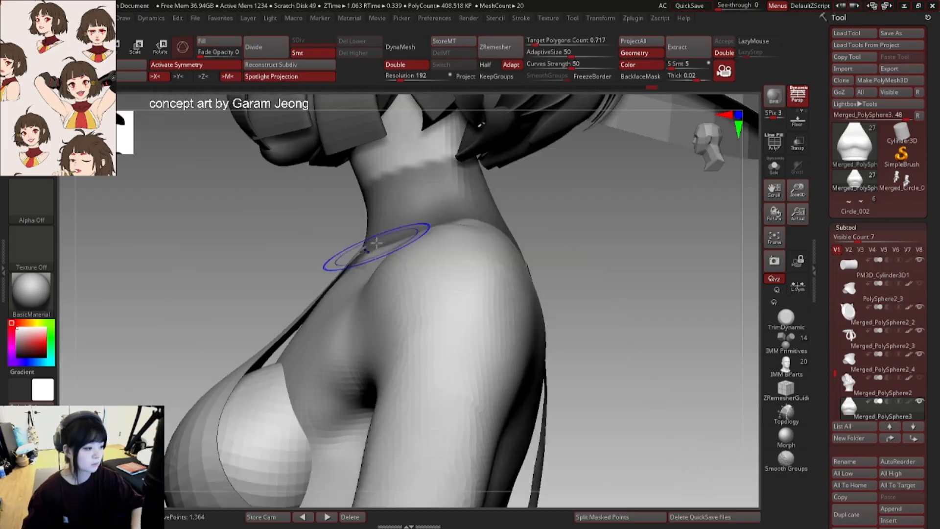
left_click_drag(378, 242, 383, 241)
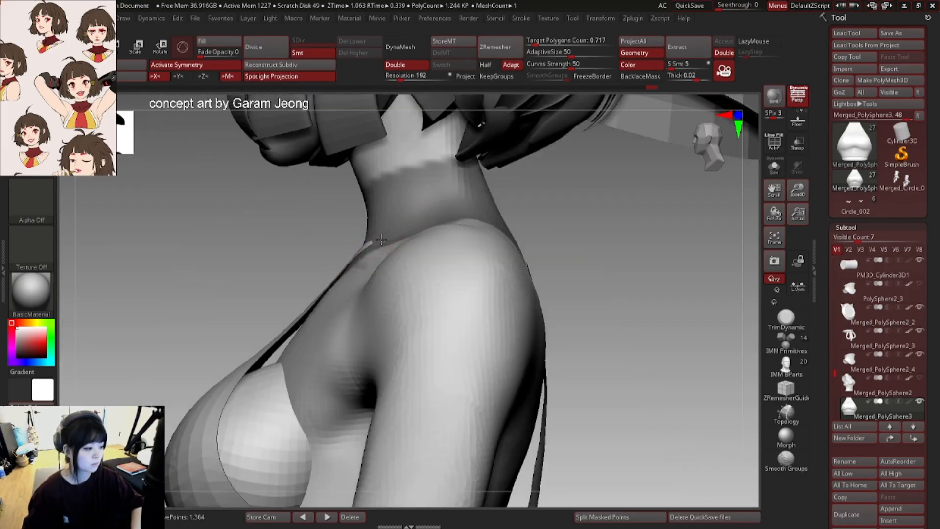
right_click_drag(386, 241, 415, 243)
right_click(345, 245)
key("shift+f")
mouse_move(345, 244)
right_mouse_down()
mouse_move(361, 243)
mouse_move(327, 245)
right_mouse_up()
mouse_move(433, 248)
right_mouse_down()
mouse_move(410, 246)
mouse_move(422, 244)
mouse_move(390, 218)
mouse_move(372, 220)
mouse_move(434, 231)
mouse_move(334, 232)
right_mouse_up()
right_click(419, 239)
mouse_move(484, 259)
right_mouse_down()
mouse_move(371, 295)
mouse_move(374, 257)
right_mouse_up()
key("shift+f")
- Adjust the brush's draw size and reshape the back strap's side edges into a smooth curve up to the neck
mouse_move(452, 249)
right_mouse_down()
mouse_move(245, 230)
mouse_move(324, 219)
mouse_move(342, 185)
mouse_move(365, 183)
right_mouse_up()
key("space")
key("shift+f")
key("space")
left_click_drag(308, 170, 310, 169)
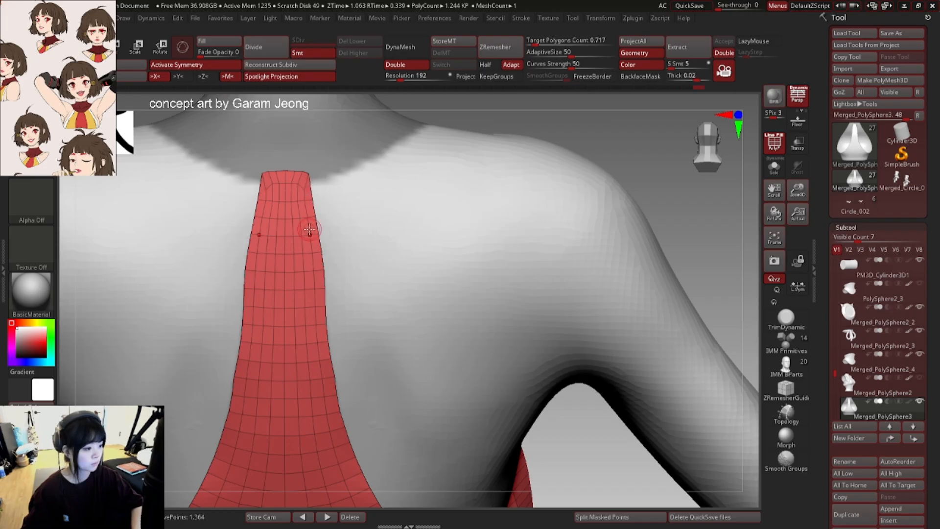
right_click_drag(310, 229, 316, 205, "ctrl")
key("space")
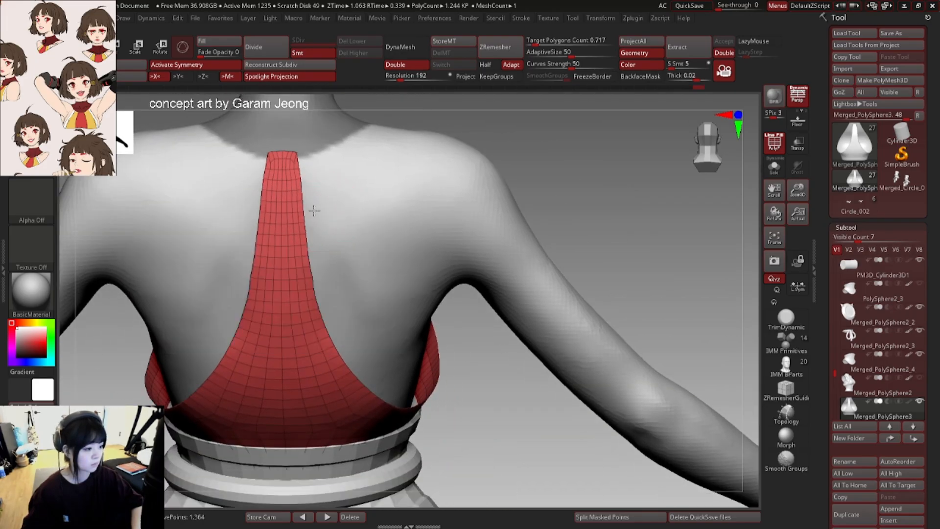
key("shift+f")
mouse_move(377, 216)
right_mouse_down("ctrl")
mouse_move(338, 219)
mouse_move(341, 192)
right_mouse_up("ctrl")
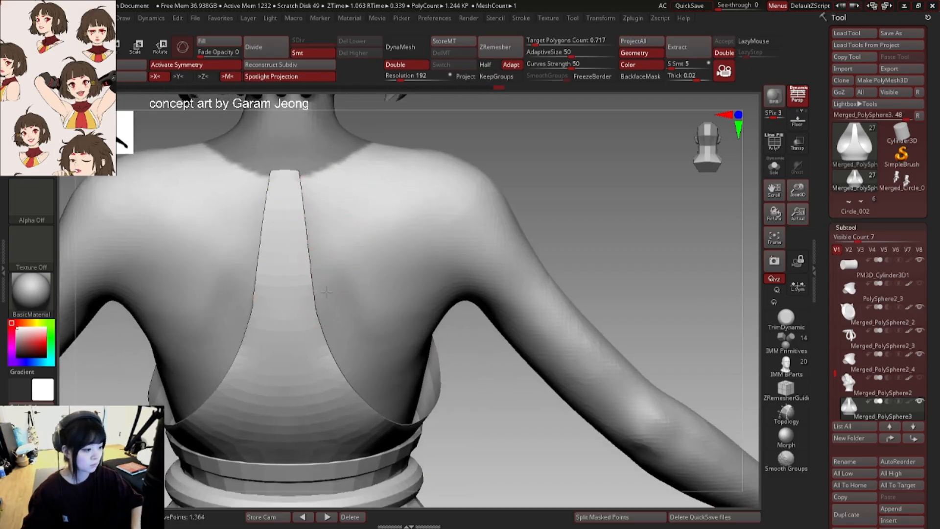
key("space")
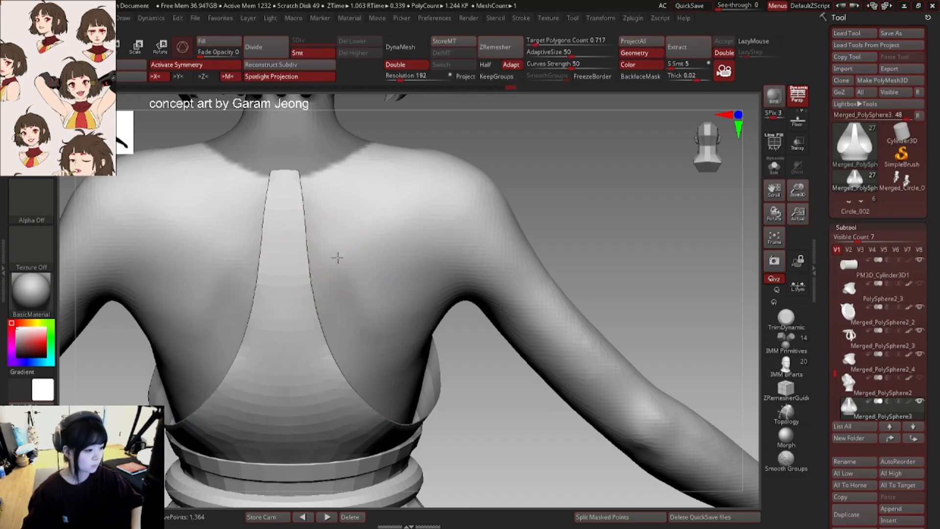
- Examine the halter top's back strap, sides and front silhouette from several angles
right_click_drag(342, 261, 178, 239, "ctrl")
right_click_drag(327, 247, 386, 266, "ctrl")
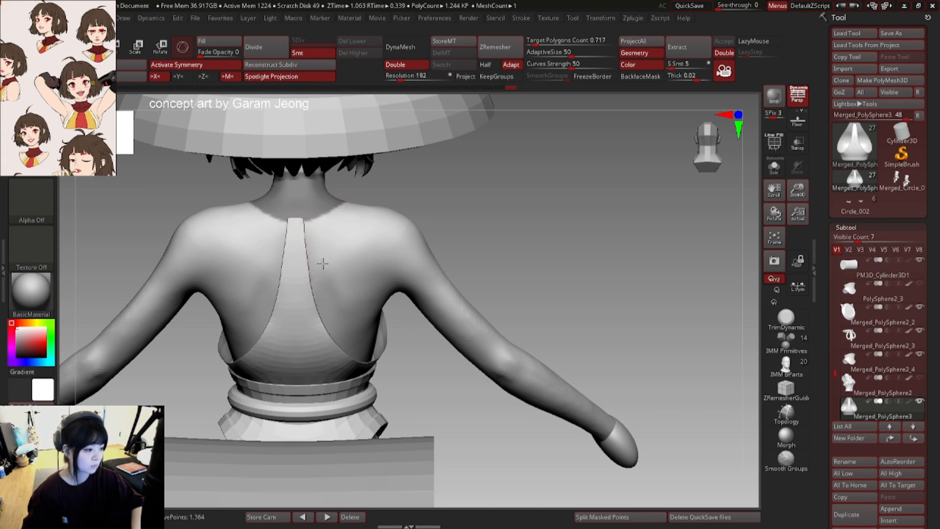
right_click_drag(324, 271, 421, 275, "ctrl")
mouse_move(440, 265)
right_mouse_down()
mouse_move(337, 255)
mouse_move(398, 251)
mouse_move(335, 256)
mouse_move(382, 269)
right_mouse_up()
mouse_move(343, 262)
right_mouse_down()
mouse_move(372, 260)
mouse_move(326, 262)
mouse_move(314, 239)
right_mouse_up()
key("space")
right_click_drag(303, 320, 440, 274, "ctrl")
right_click_drag(440, 274, 403, 312)
right_click_drag(339, 311, 428, 285)
mouse_move(279, 286)
right_mouse_down()
mouse_move(298, 281)
mouse_move(288, 274)
right_mouse_up()
- Try adjusting the neckline edge against the collarbone with a resized brush and undo the strokes
key("space")
left_click_drag(259, 273, 266, 271)
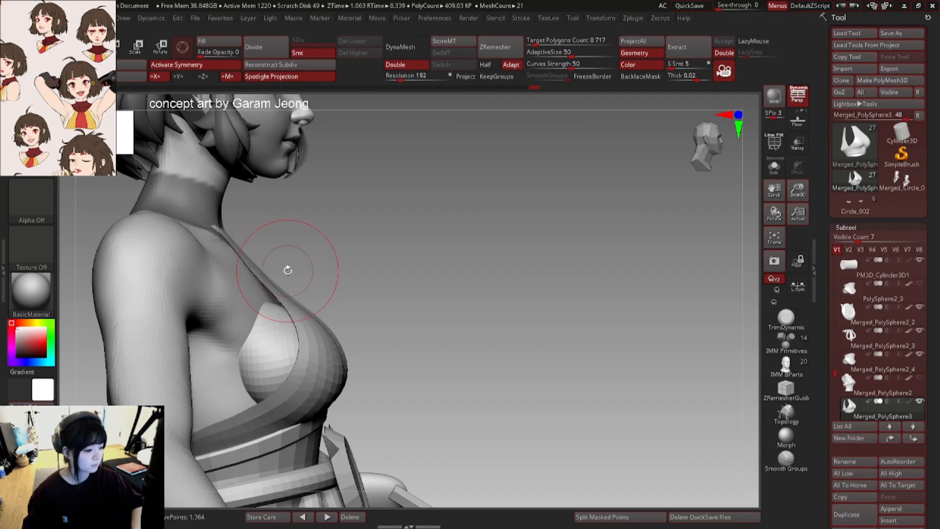
mouse_move(288, 271)
right_mouse_down()
mouse_move(242, 242)
mouse_move(254, 210)
right_mouse_up()
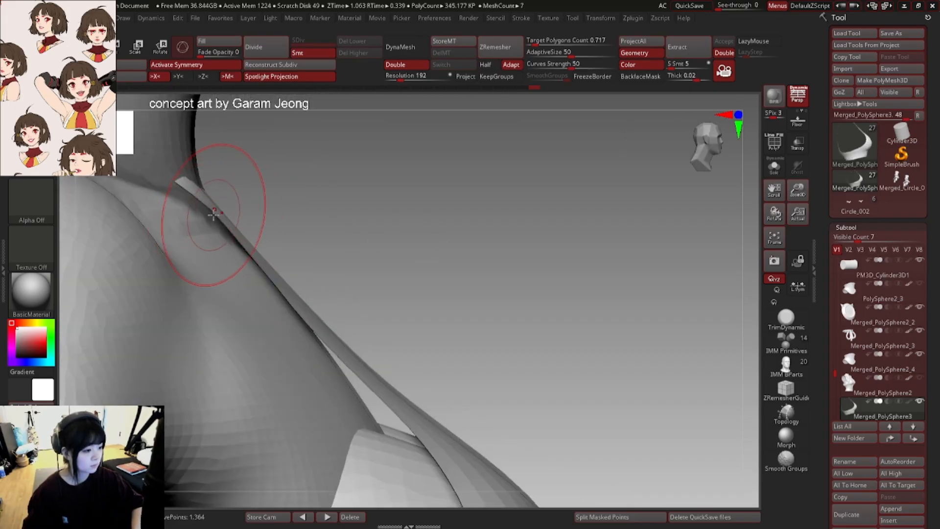
left_click_drag(217, 214, 211, 215)
key("ctrl+z")
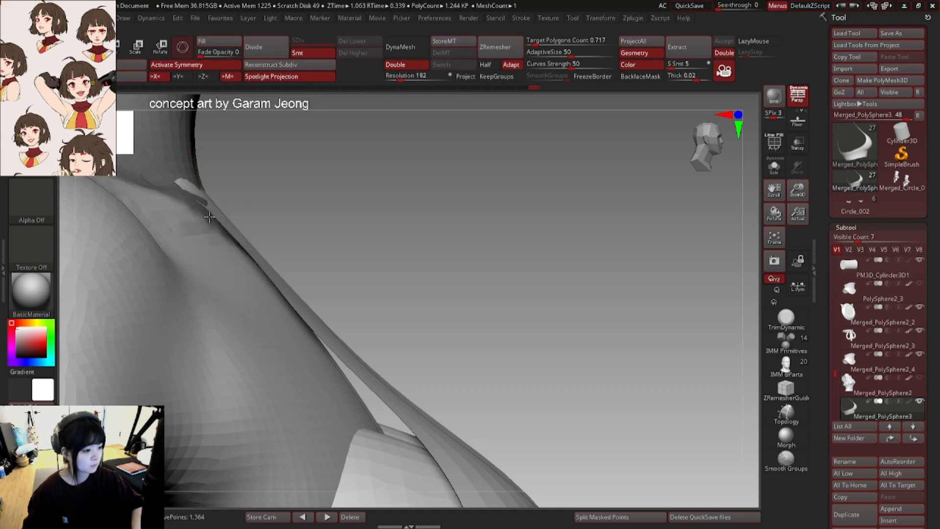
mouse_move(209, 216)
right_mouse_down("ctrl")
mouse_move(241, 245)
mouse_move(213, 215)
mouse_move(300, 223)
mouse_move(229, 201)
mouse_move(230, 208)
right_mouse_up("ctrl")
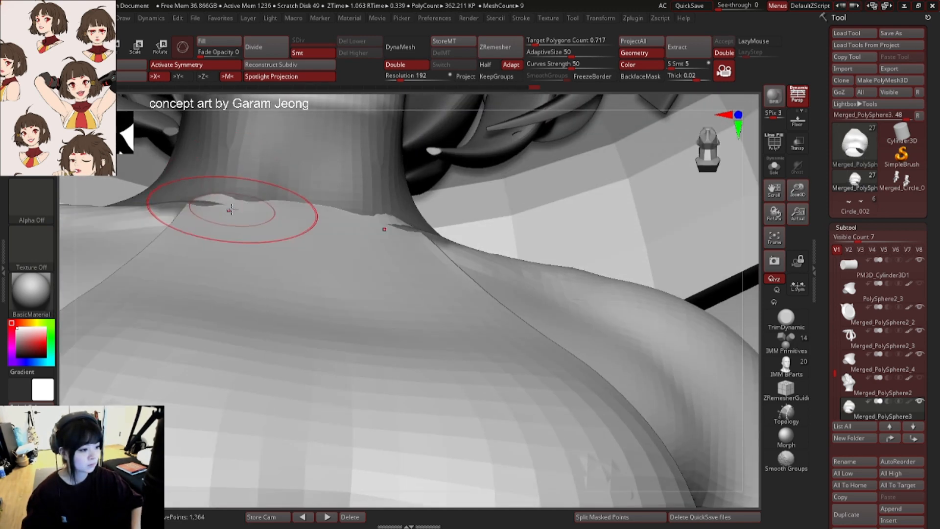
left_click_drag(231, 210, 232, 205)
key("ctrl+z")
right_click_drag(228, 208, 247, 230, "ctrl")
mouse_move(247, 230)
right_mouse_down()
mouse_move(262, 222)
mouse_move(307, 242)
right_mouse_up()
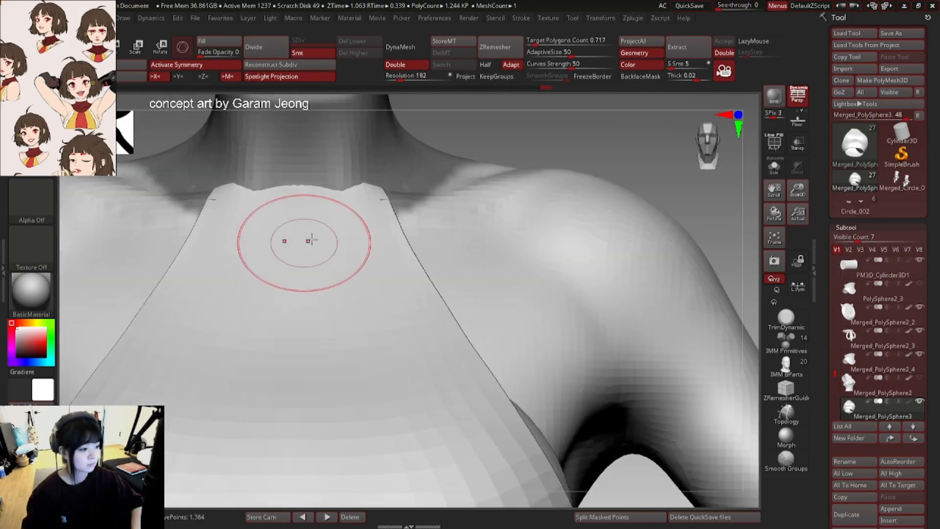
- Show the polyframe, pull the neckline's side corner up along the neck and smooth it
right_click(367, 204)
key("shift+f")
right_click_drag(438, 195, 388, 185)
left_click_drag(388, 185, 390, 179)
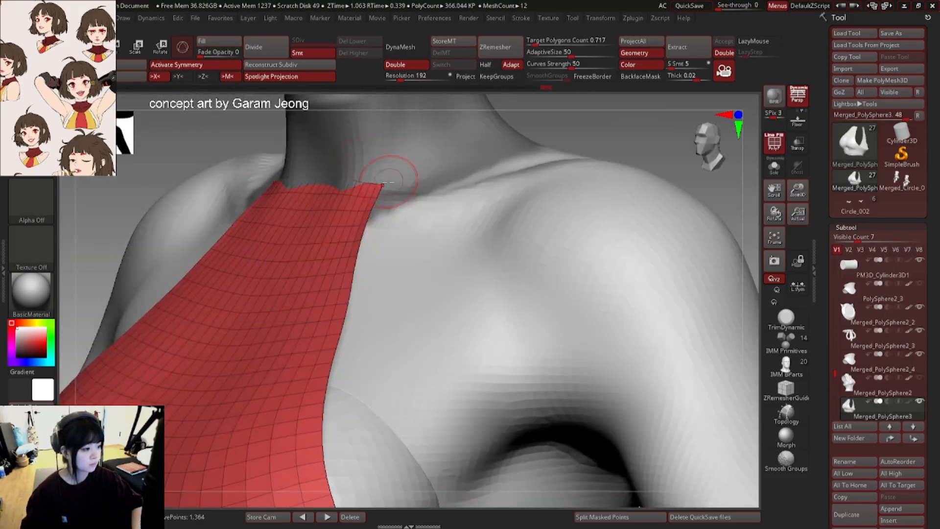
right_click_drag(391, 179, 430, 190)
left_click_drag(376, 193, 375, 195, "shift")
- Nudge the neckline's upper corner in side view with the polyframe hidden, then show the polyframe on the front-facing character
mouse_move(375, 195)
right_mouse_down("ctrl")
mouse_move(156, 198)
mouse_move(192, 200)
right_mouse_up("ctrl")
key("shift+f")
right_click_drag(403, 249, 338, 252)
mouse_move(441, 254)
left_mouse_down()
mouse_move(435, 212)
mouse_move(427, 223)
left_mouse_up()
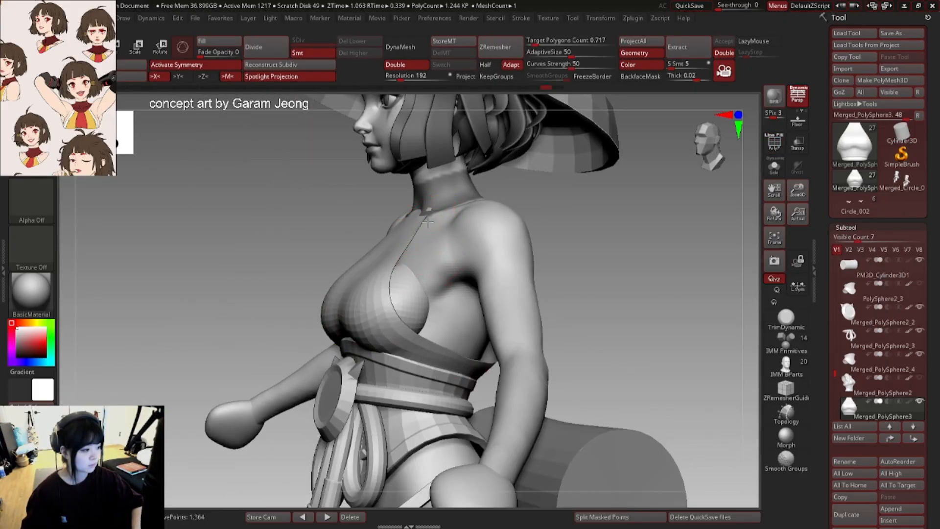
mouse_move(427, 222)
right_mouse_down()
mouse_move(500, 223)
mouse_move(396, 222)
mouse_move(440, 210)
mouse_move(431, 196)
mouse_move(457, 132)
right_mouse_up()
key("shift+f")
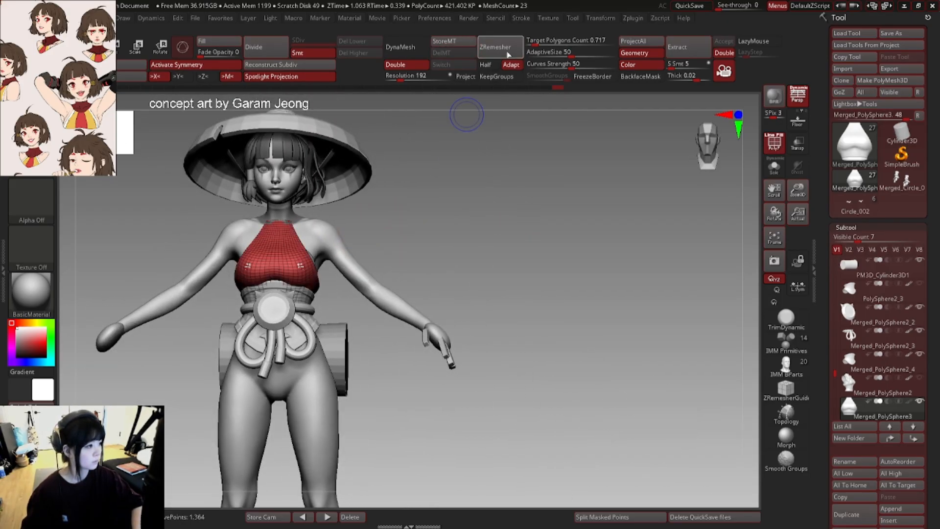
- Isolate the top in Solo mode and step back and forth through its recent changes to inspect the mesh
right_click_drag(284, 260, 393, 267, "ctrl")
left_click(767, 169)
key("ctrl+z")
key("ctrl+shift+z")
left_click_drag(325, 294, 311, 289)
key("ctrl+z")
key("ctrl+z")
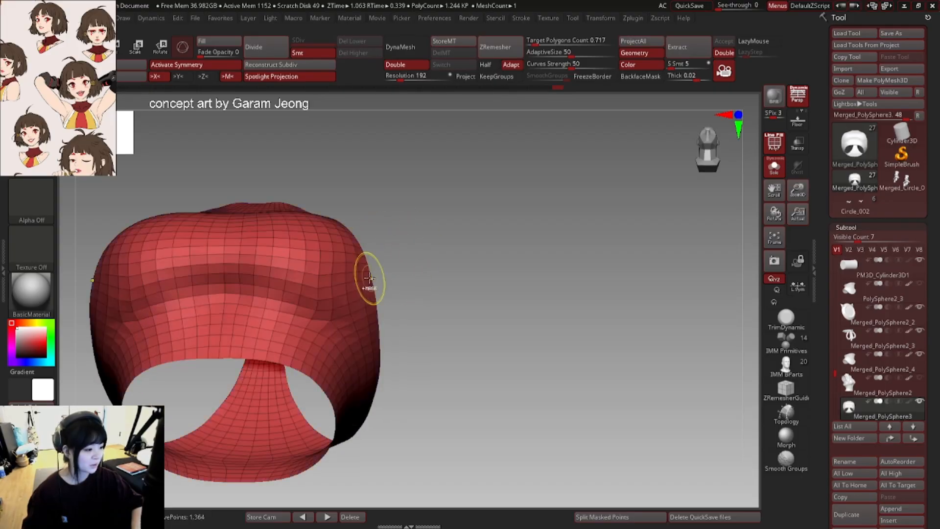
mouse_move(370, 277)
right_mouse_down()
mouse_move(343, 281)
mouse_move(365, 229)
mouse_move(388, 252)
mouse_move(442, 275)
mouse_move(421, 236)
mouse_move(404, 164)
right_mouse_up()
key("ctrl+shift+z")
key("ctrl+z")
right_click_drag(385, 209, 407, 235, "ctrl")
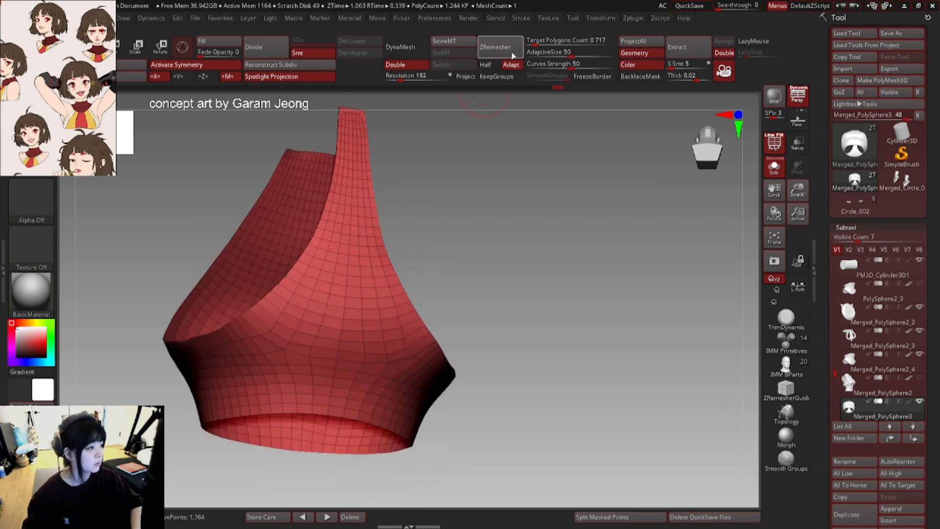
- ZRemesh the top with Half turned off and the target polygon count set to 1.16908
left_click(501, 49)
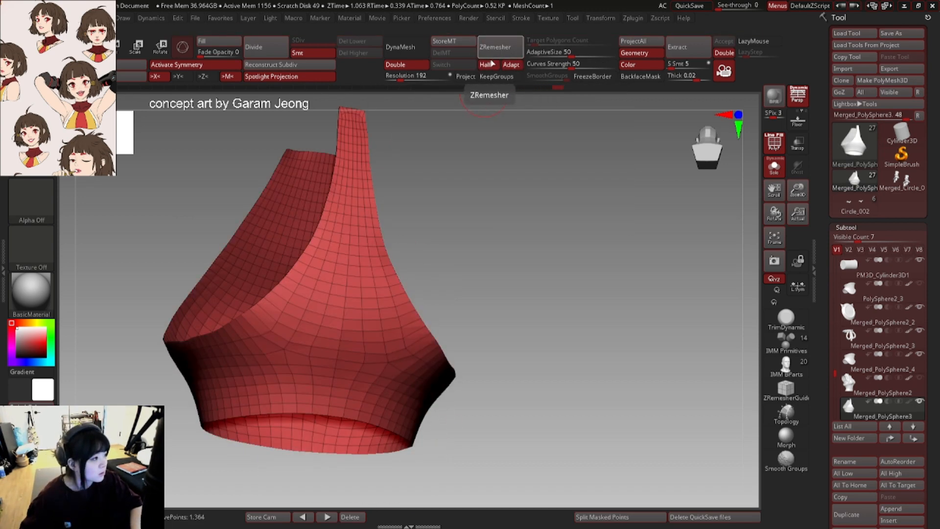
left_click(492, 63)
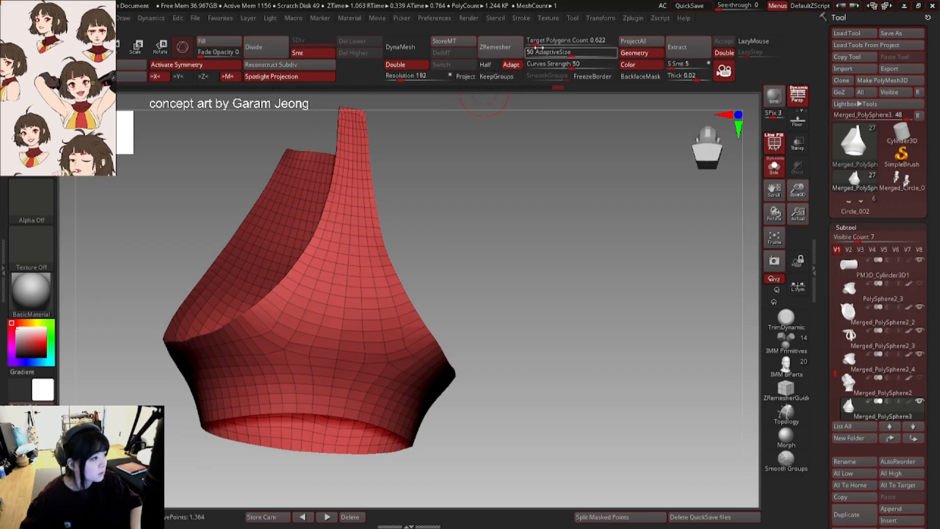
left_click(505, 48)
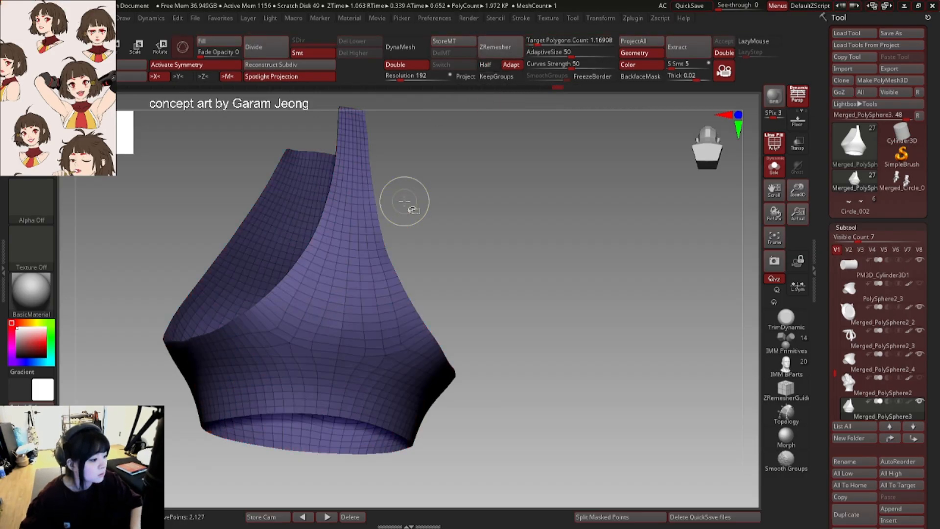
- Examine the remeshed top's edge flow and surface from the front, side and back, with and without the polyframe
left_click_drag(451, 200, 356, 180)
right_click_drag(357, 179, 356, 223, "shift")
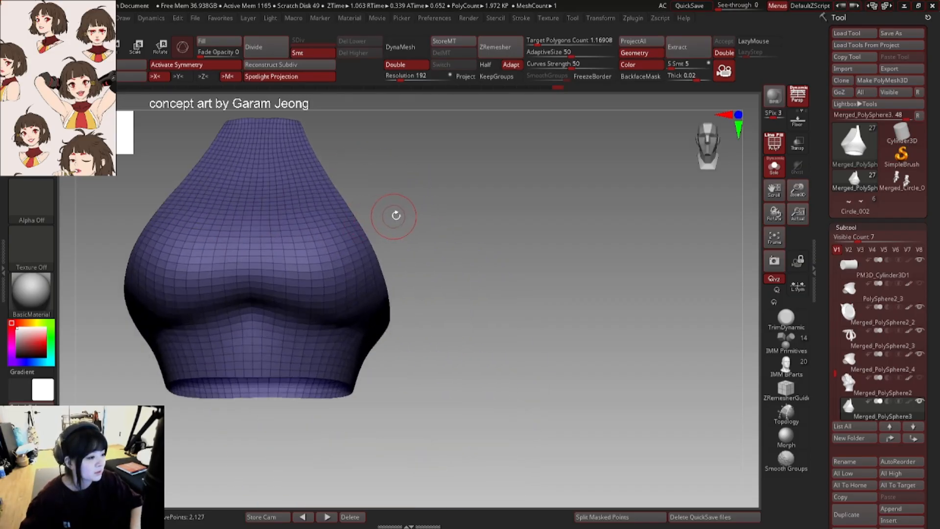
right_click_drag(416, 211, 290, 343, "shift")
key("shift+f")
key("shift+f")
right_click_drag(290, 343, 298, 295)
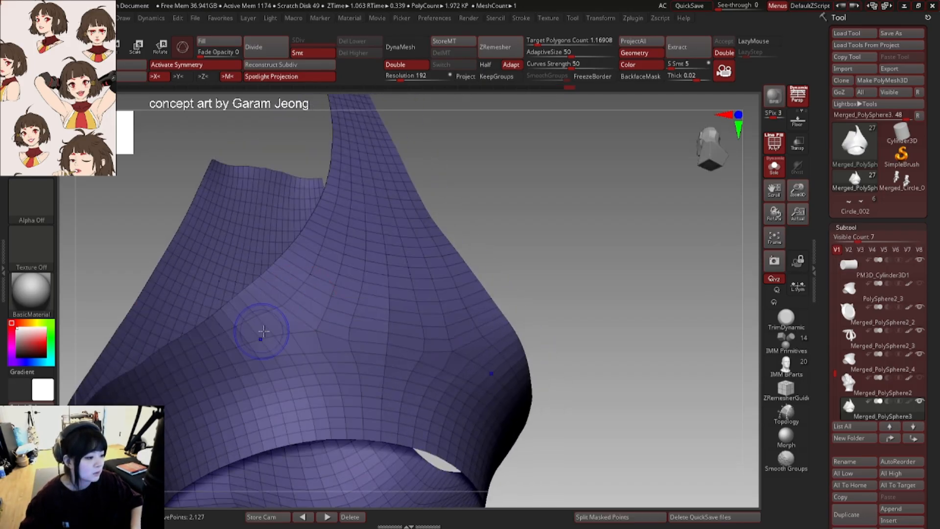
key("shift+f")
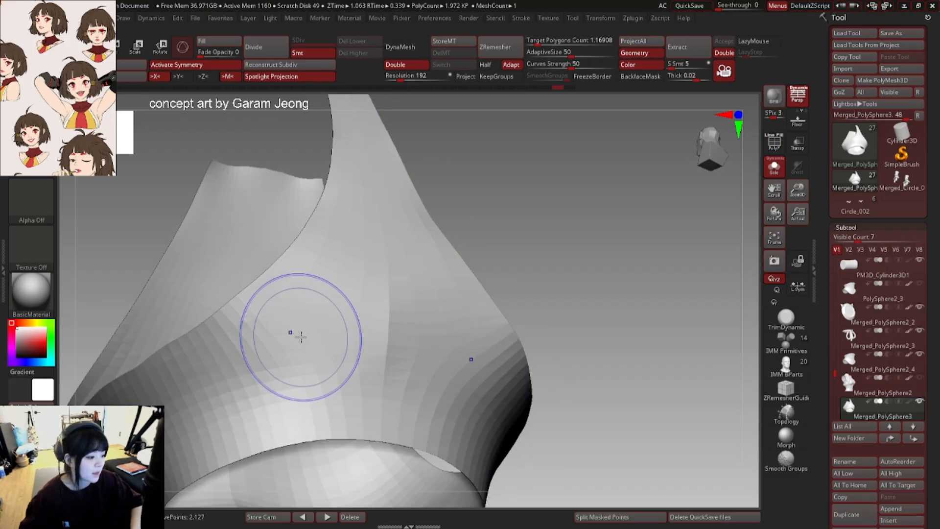
key("shift+f")
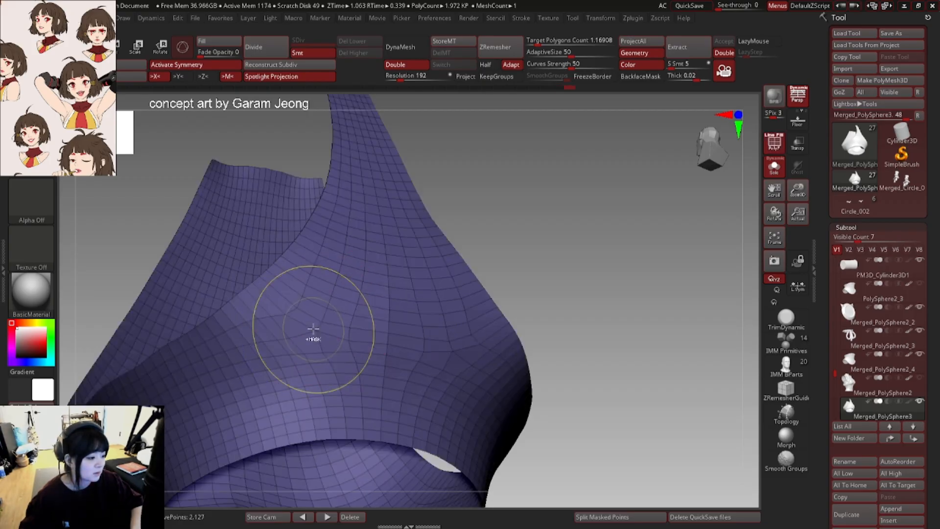
right_click_drag(313, 329, 284, 325)
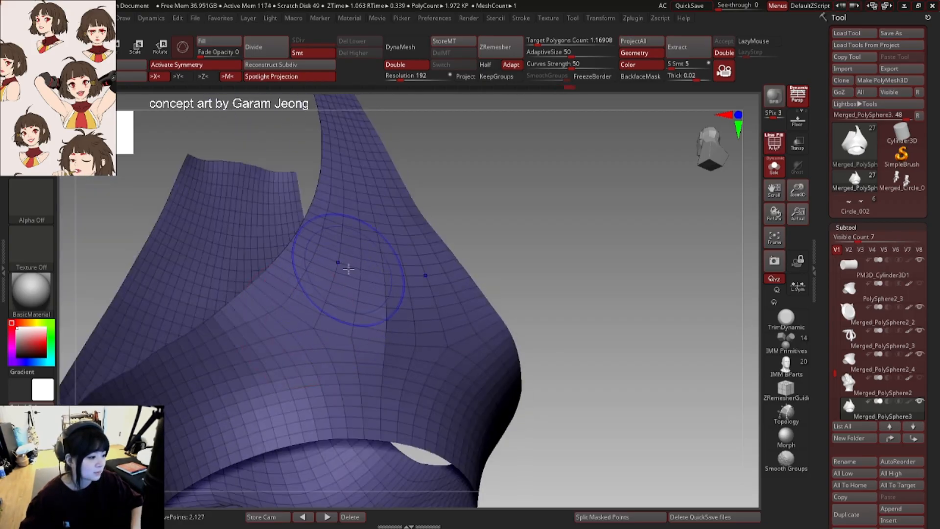
- Turn off Solo mode and the polyframe to check the remeshed top on the whole character
mouse_move(355, 315)
right_mouse_down()
mouse_move(325, 298)
mouse_move(353, 312)
mouse_move(392, 237)
right_mouse_up()
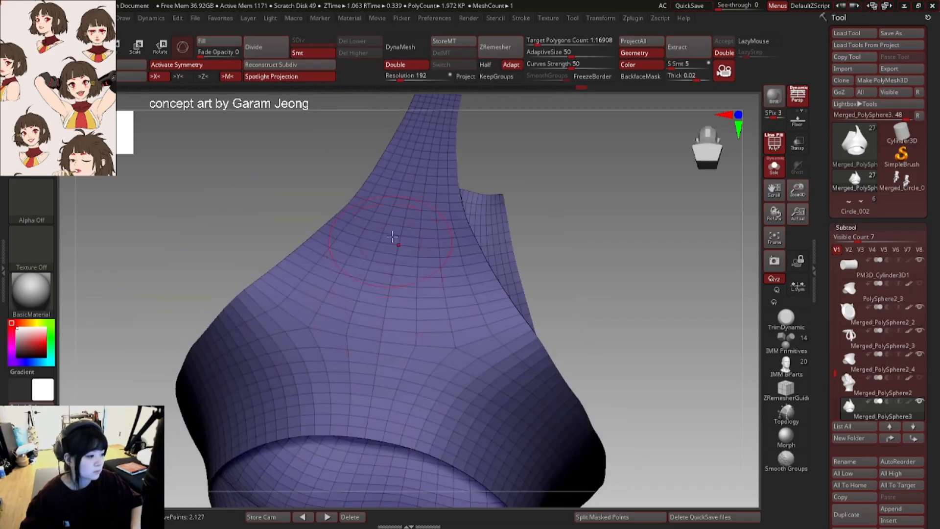
left_click(780, 167)
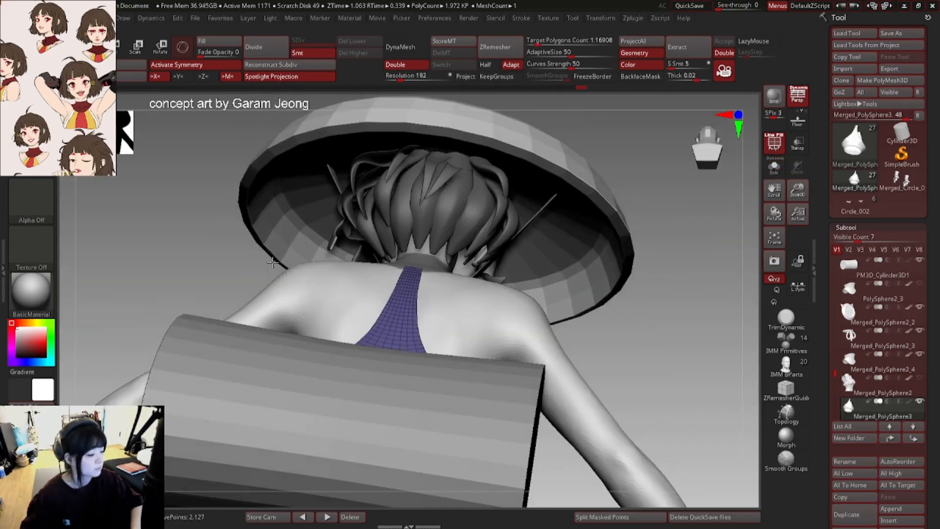
right_click_drag(333, 244, 310, 271)
key("space")
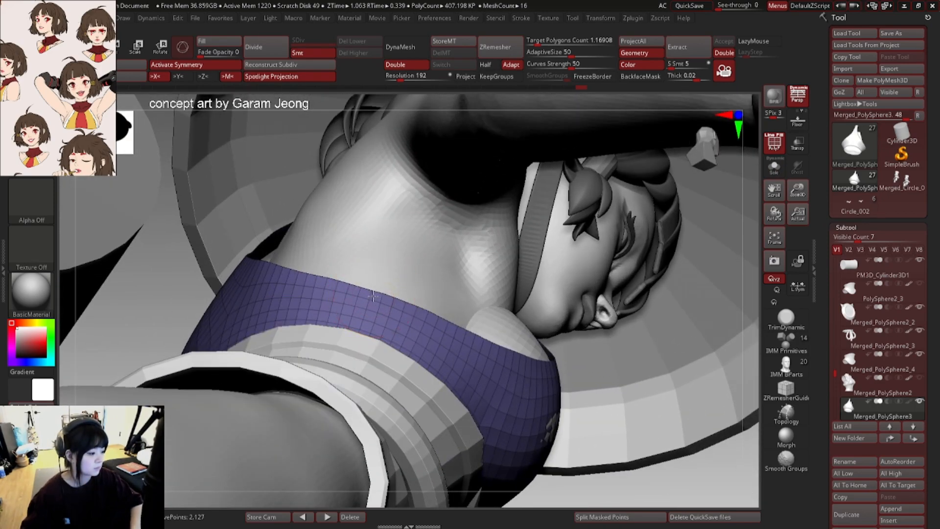
right_click_drag(373, 295, 344, 265)
key("shift+f")
- Give the top a dynamic subdivision thickness of 0.00998 and set its offset to -21
left_click(850, 227)
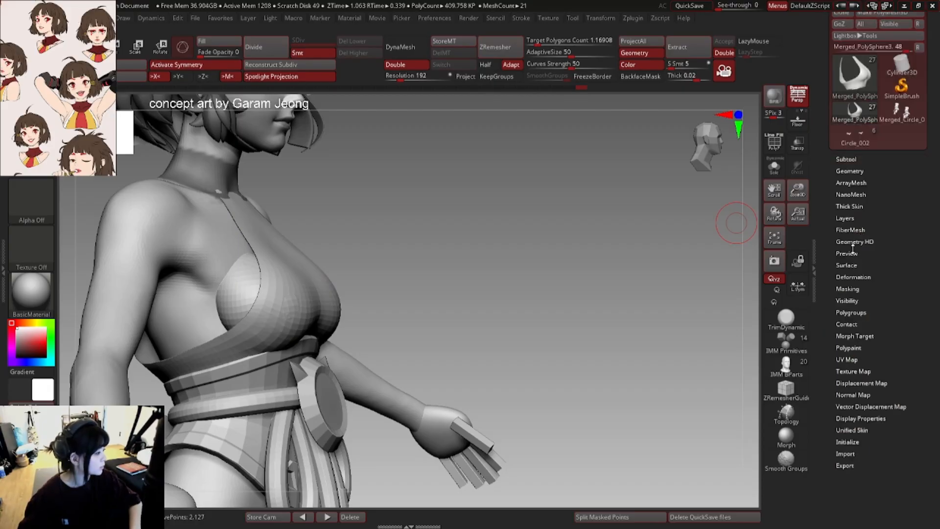
left_click(850, 170)
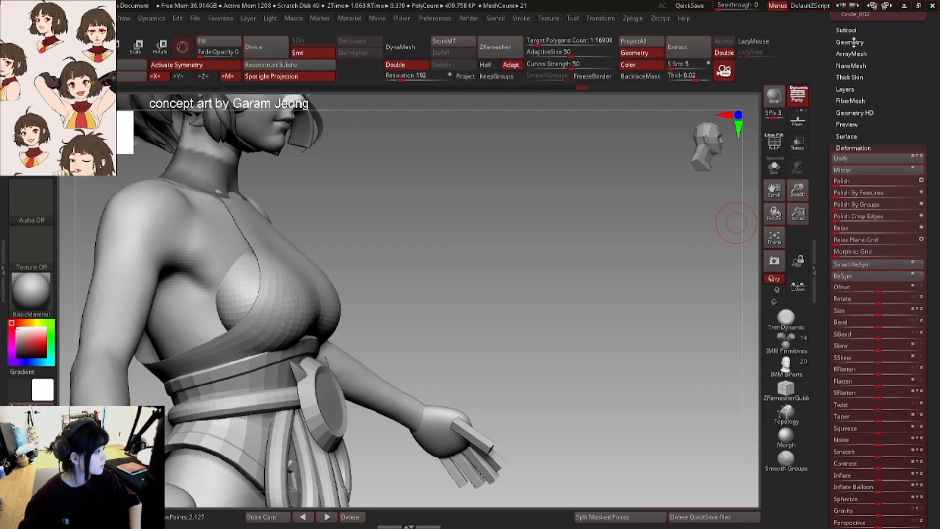
left_click(855, 131)
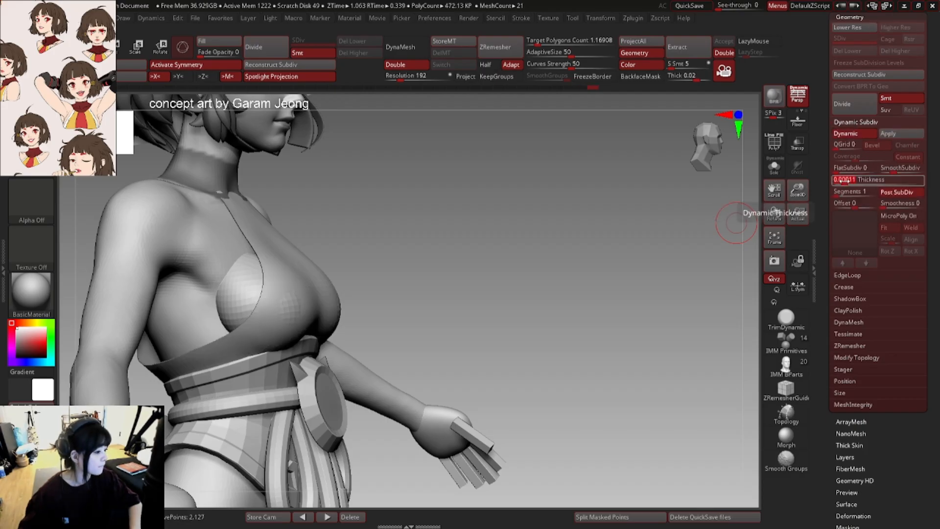
left_click_drag(837, 181, 835, 203)
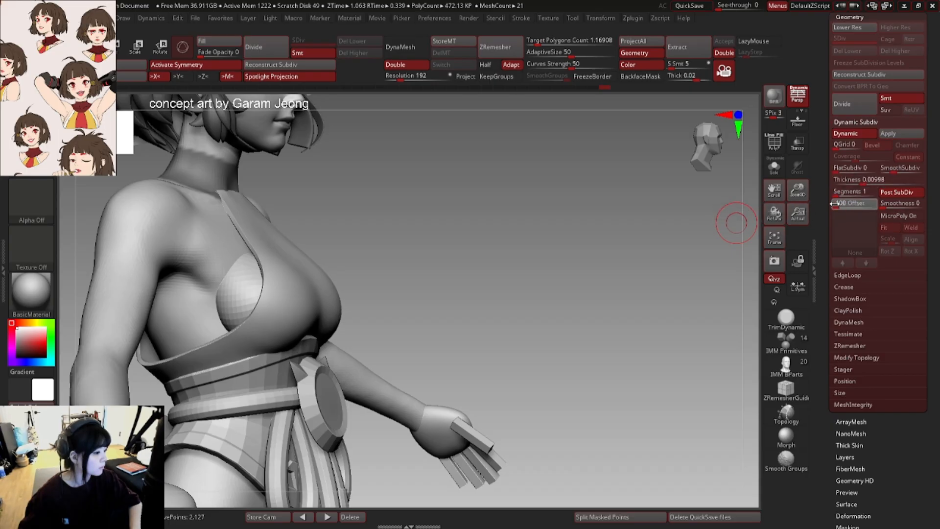
left_click(849, 204)
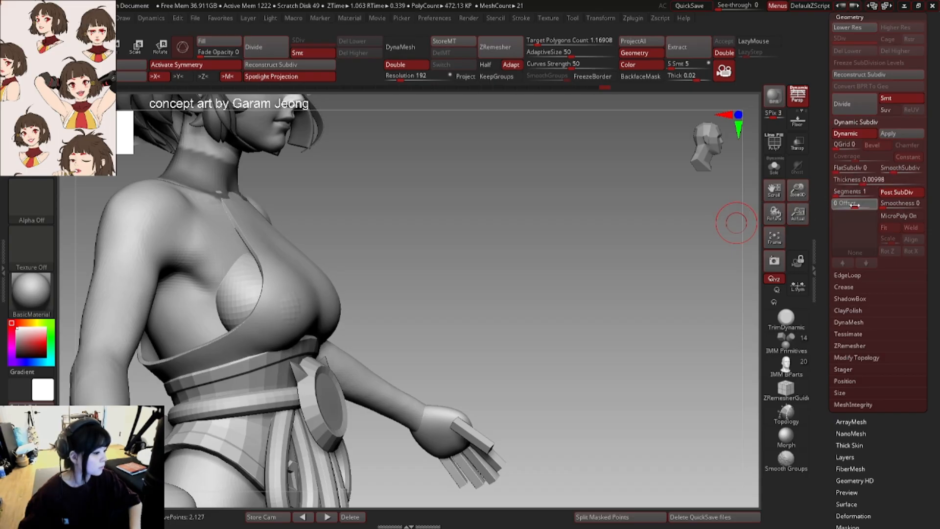
left_click(850, 204)
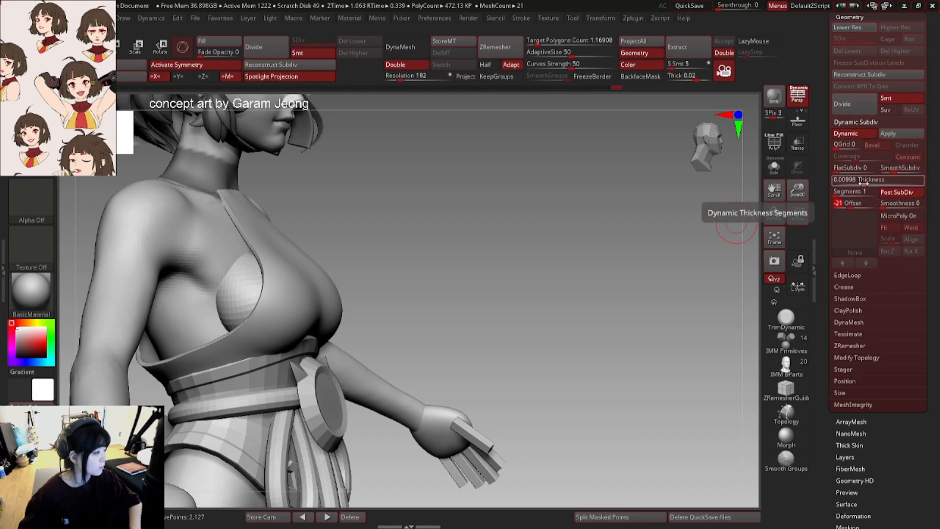
- Reduce the top's dynamic subdivision thickness to 0.00372
left_click_drag(563, 206, 416, 206, "shift")
left_click_drag(416, 275, 470, 194, "alt")
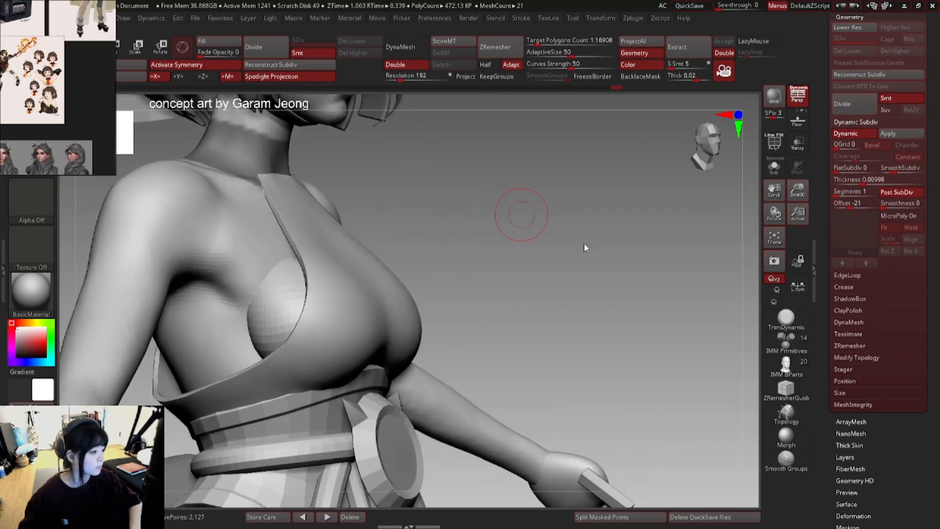
left_click(862, 182)
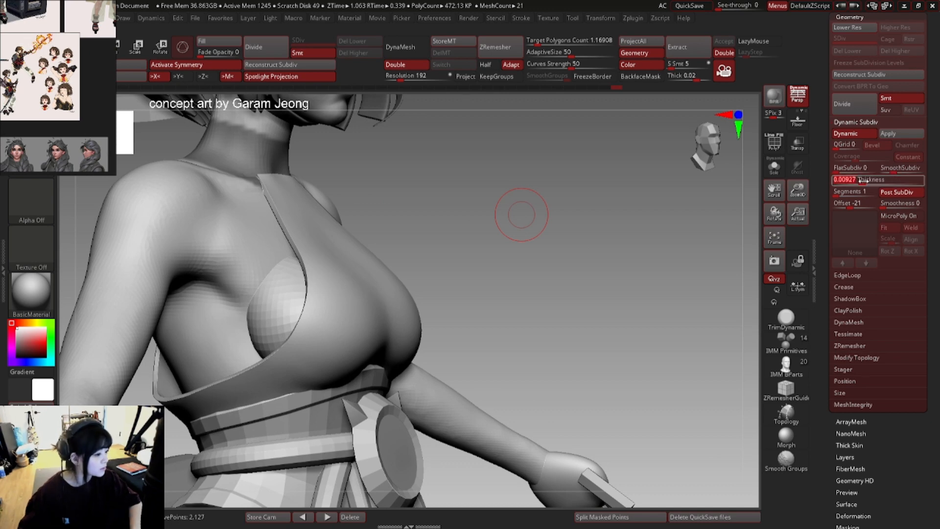
left_click(860, 181)
left_click(860, 182)
left_click(858, 181)
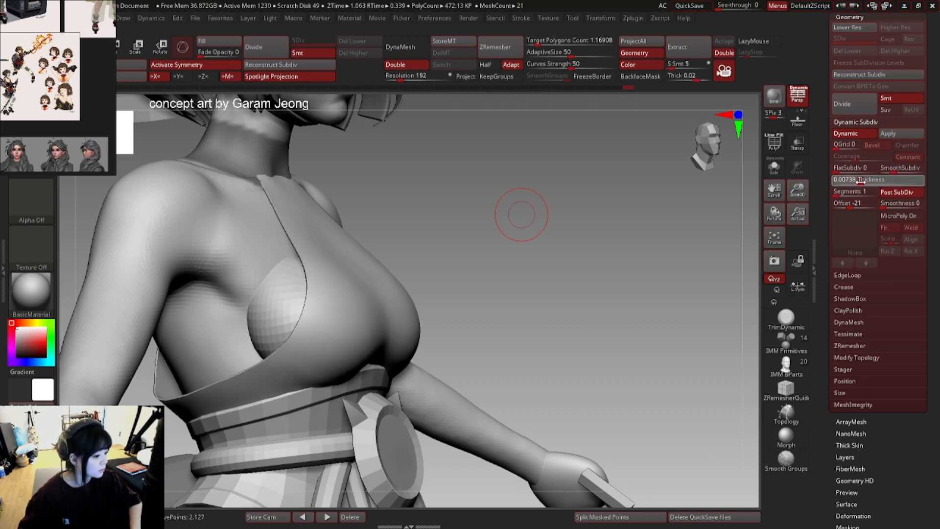
left_click(857, 182)
left_click(857, 181)
left_click(857, 181)
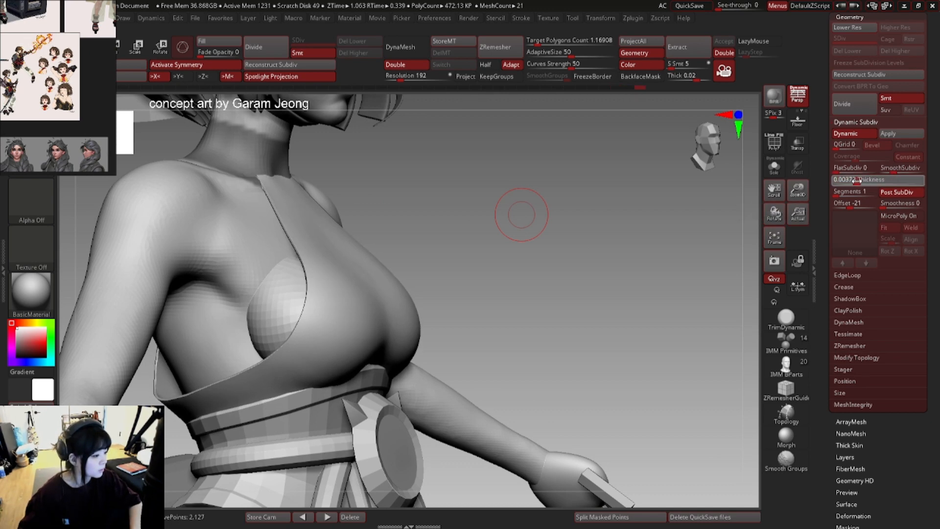
- Select the body and examine its neck polygroup from front and back, with and without Solo mode
left_click_drag(449, 214, 321, 204, "alt")
right_click_drag(321, 204, 380, 202, "alt")
left_click(237, 185, "alt")
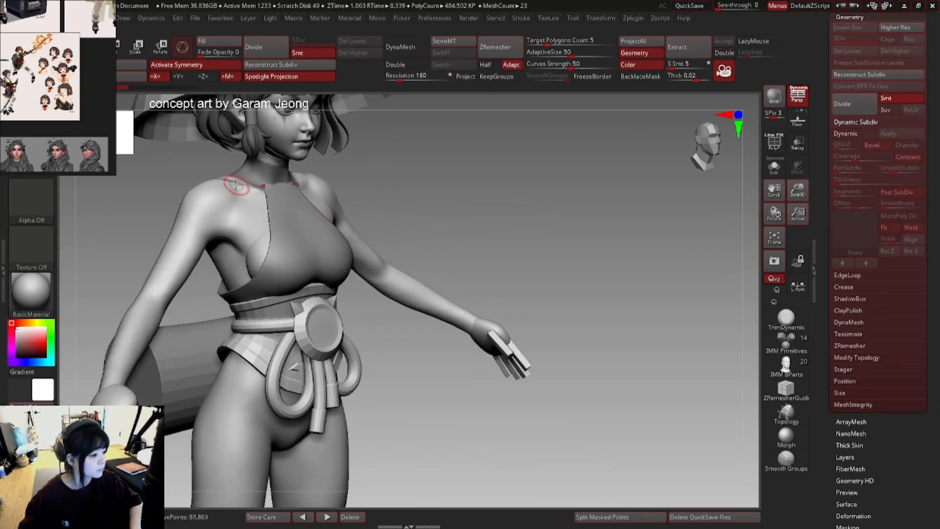
right_click_drag(317, 177, 318, 198)
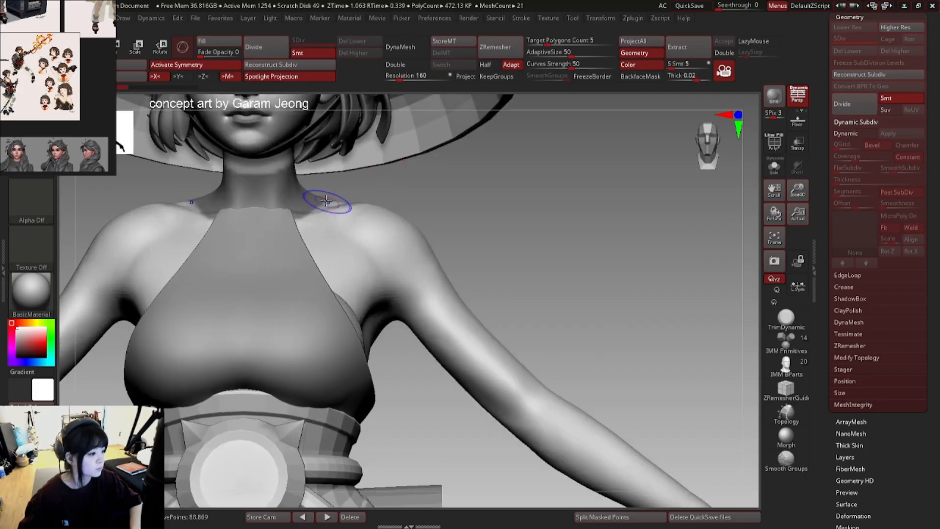
left_click(773, 168)
right_click_drag(234, 201, 303, 185, "ctrl")
right_click_drag(303, 185, 410, 176)
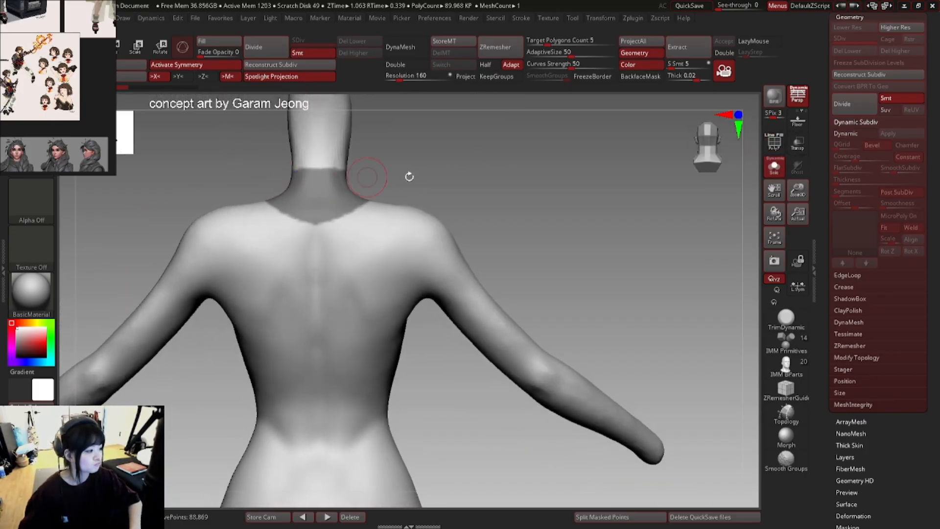
left_click(782, 177)
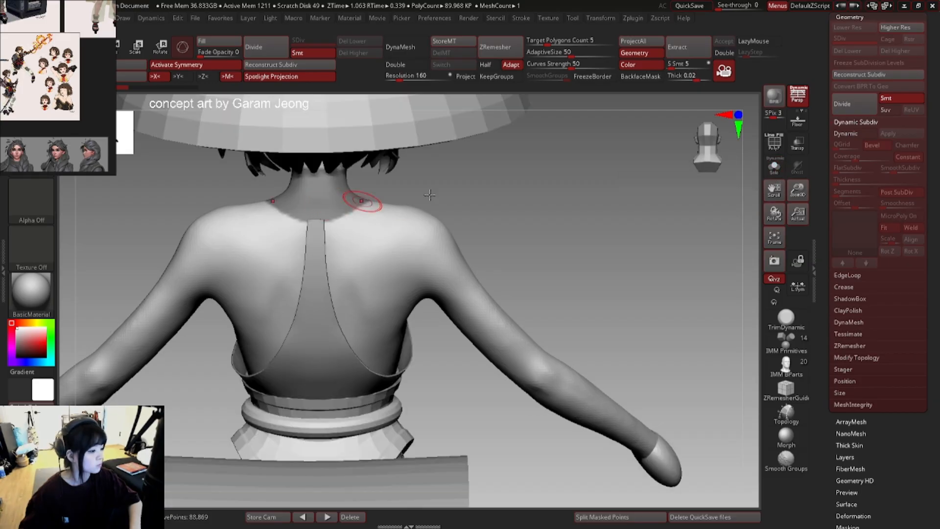
left_click(782, 171)
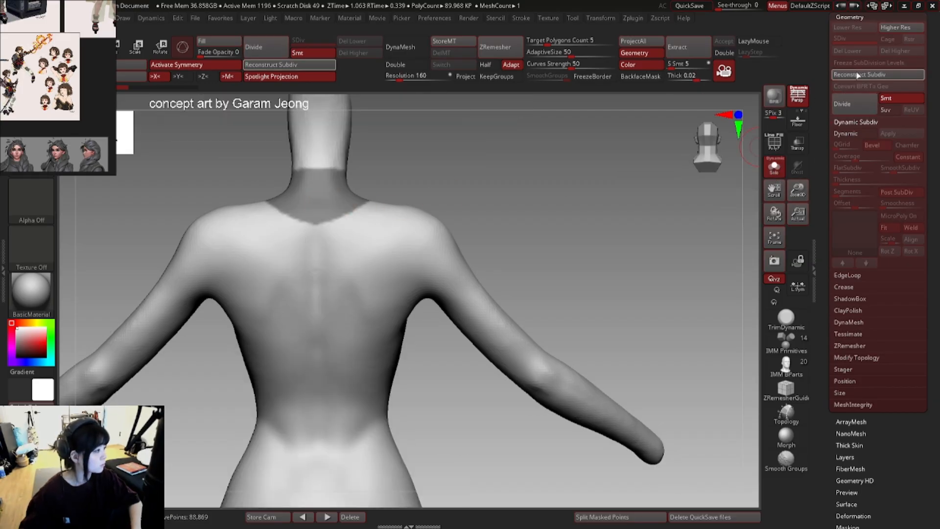
- Duplicate the body subtool
scroll(933, 145, "up", 2)
scroll(934, 145, "up", 3)
left_click(852, 226)
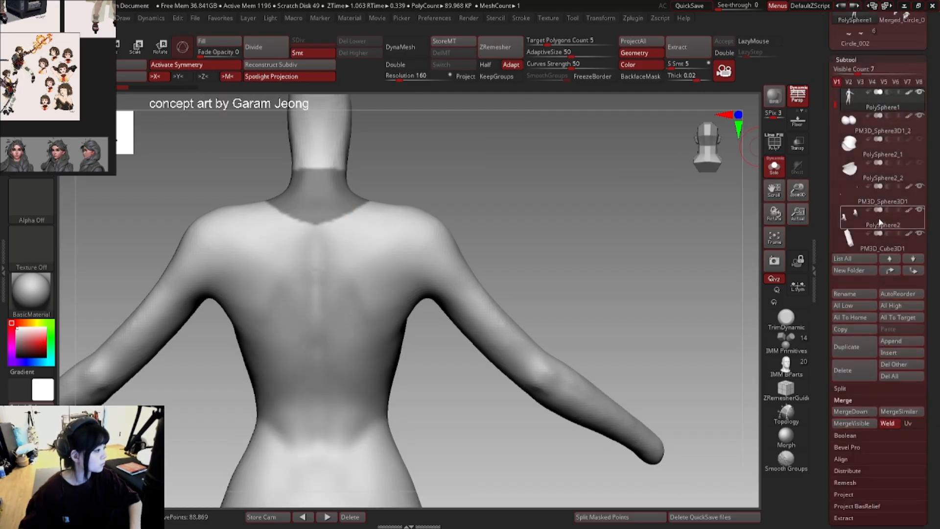
left_click(863, 352)
- Frame the duplicated body's neck from behind and load Smooth Groups as the smoothing brush
right_click_drag(315, 238, 336, 236, "ctrl")
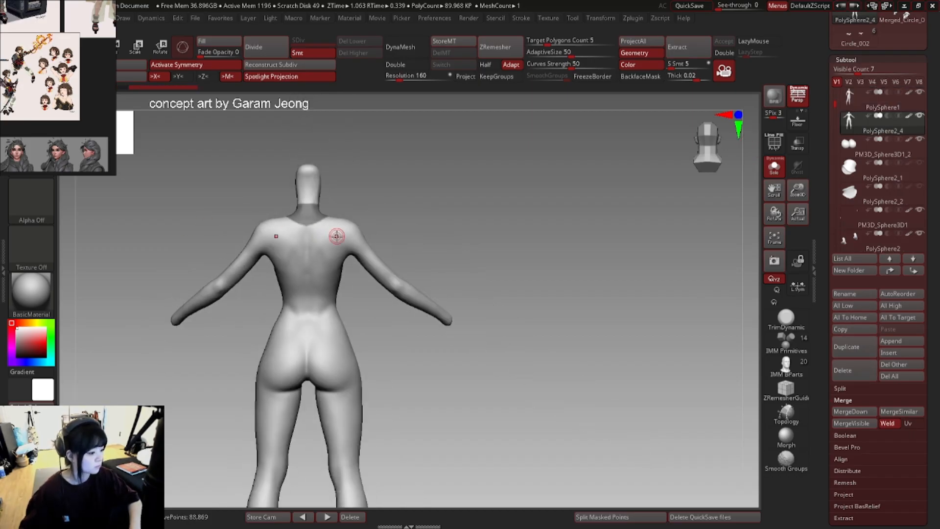
key("3")
left_click(330, 271)
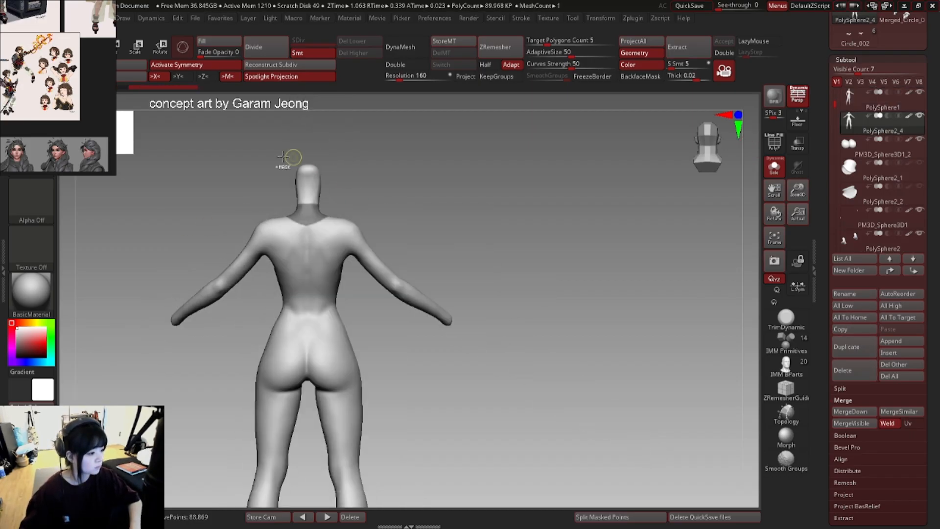
key("shift+f")
right_click_drag(294, 158, 142, 88, "ctrl")
key("shift+f")
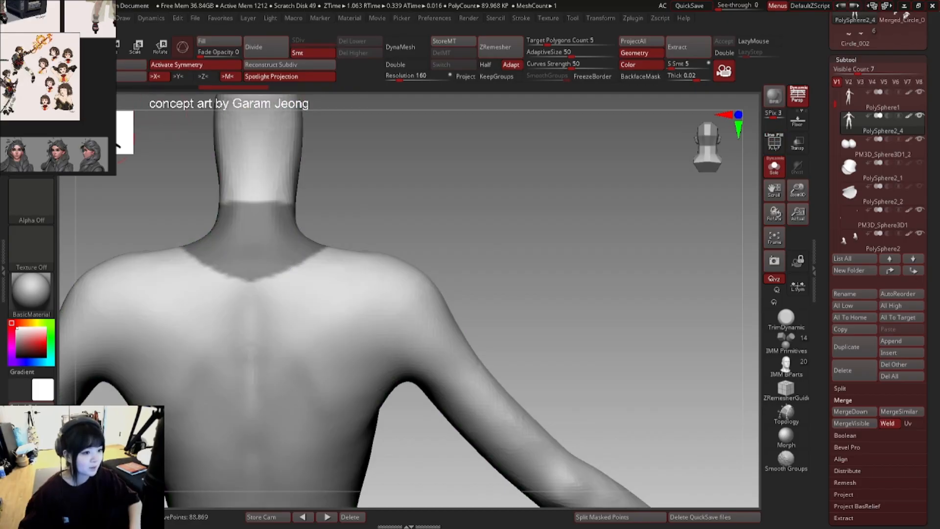
key("shift+b")
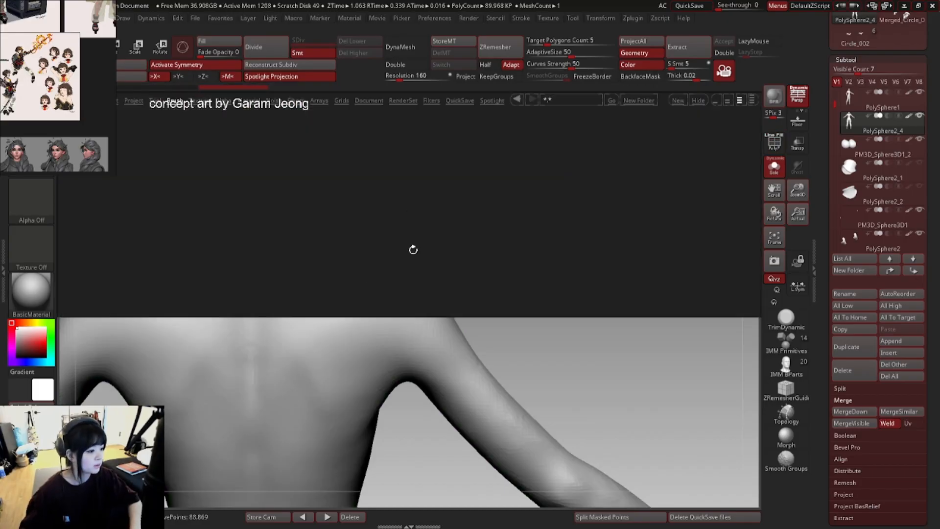
left_click(103, 269)
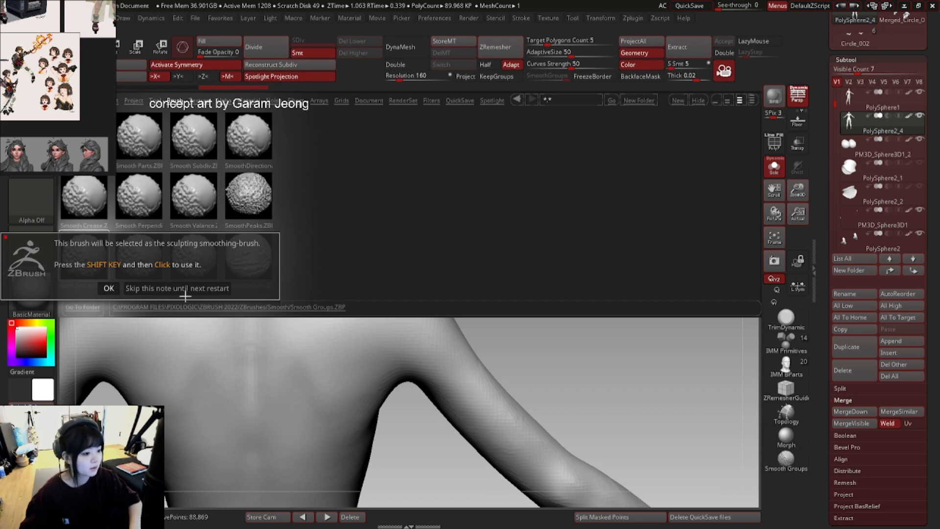
left_click(107, 288)
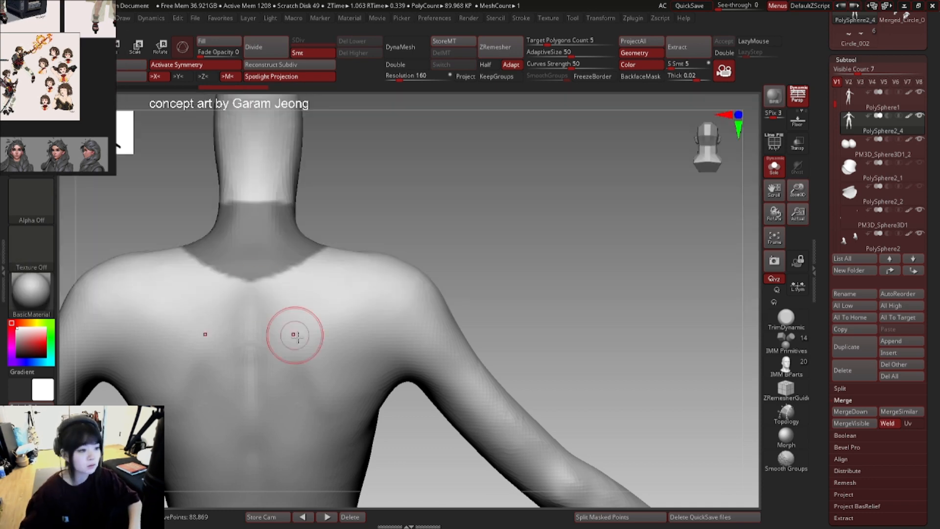
- Smooth the jagged polygroup borders around the neck and upper back of the duplicated body
mouse_move(293, 336)
left_mouse_down("shift")
mouse_move(290, 304)
mouse_move(266, 300)
mouse_move(287, 286)
left_mouse_up("shift")
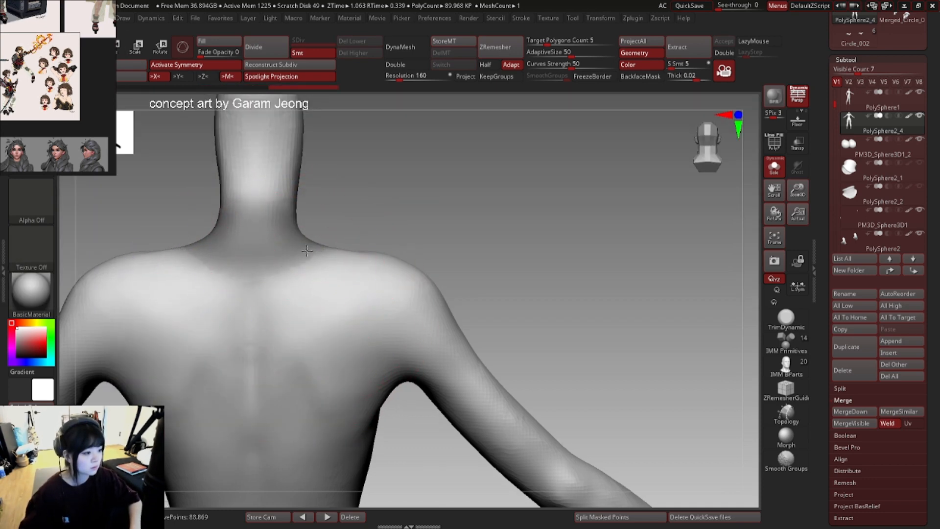
left_click_drag(470, 220, 314, 260)
key("shift+f")
key("shift+f")
left_click_drag(413, 267, 346, 237)
right_click_drag(346, 236, 313, 245)
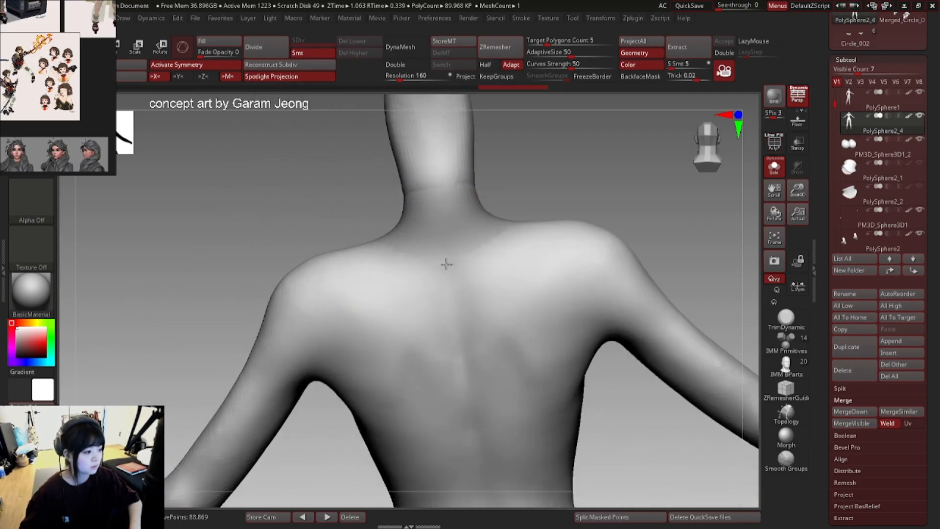
left_click_drag(445, 264, 416, 281, "shift")
- Show only the neck polygroup of the duplicated body and leave Solo mode to see it on the character
mouse_move(416, 280)
right_mouse_down()
mouse_move(399, 292)
mouse_move(390, 258)
mouse_move(314, 253)
mouse_move(377, 254)
right_mouse_up()
key("shift+f")
key("space")
left_click(403, 269)
left_click(300, 249, "ctrl+shift")
right_click_drag(480, 221, 733, 192, "ctrl")
left_click(772, 174)
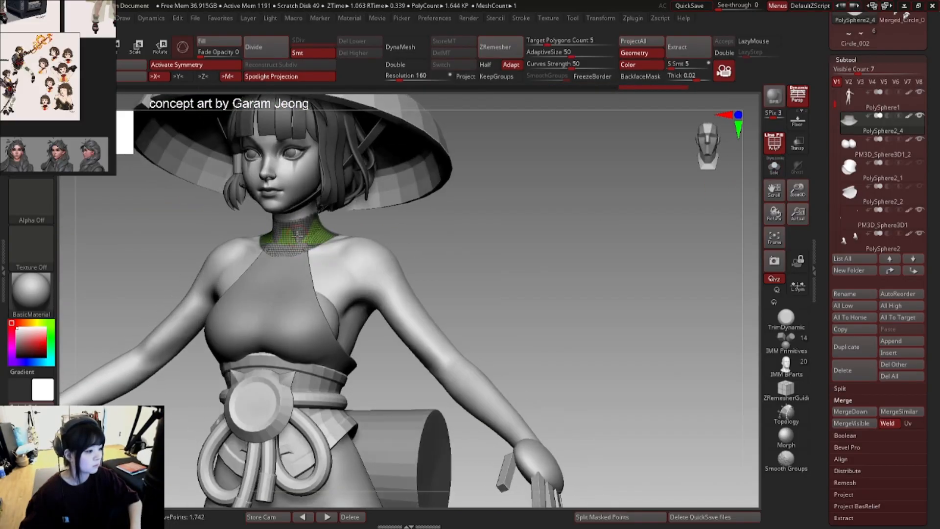
- Delete the hidden geometry of the duplicated body, keeping only the neck piece
right_click_drag(509, 206, 410, 216, "ctrl")
key("shift+f")
key("shift+f")
right_click_drag(404, 259, 400, 237, "alt")
key("space")
left_click_drag(401, 236, 413, 237)
right_click_drag(433, 208, 415, 275, "ctrl")
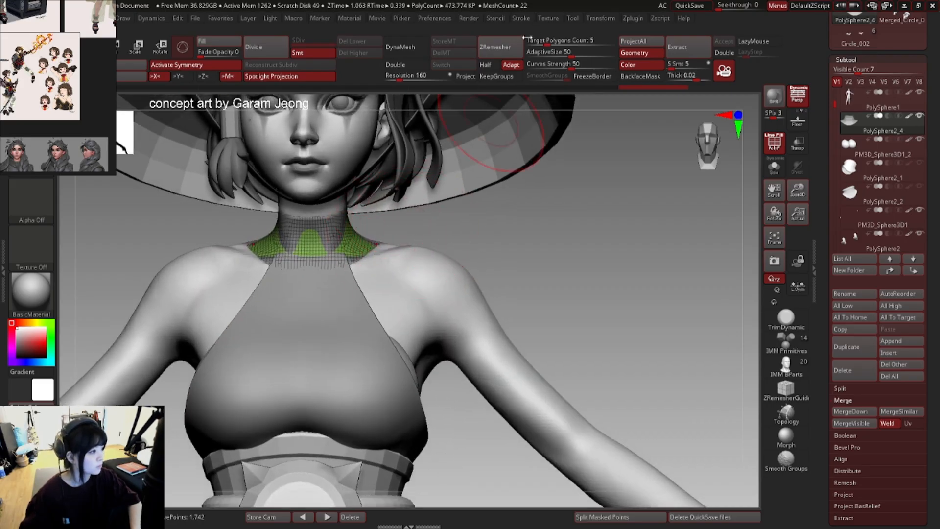
key("1")
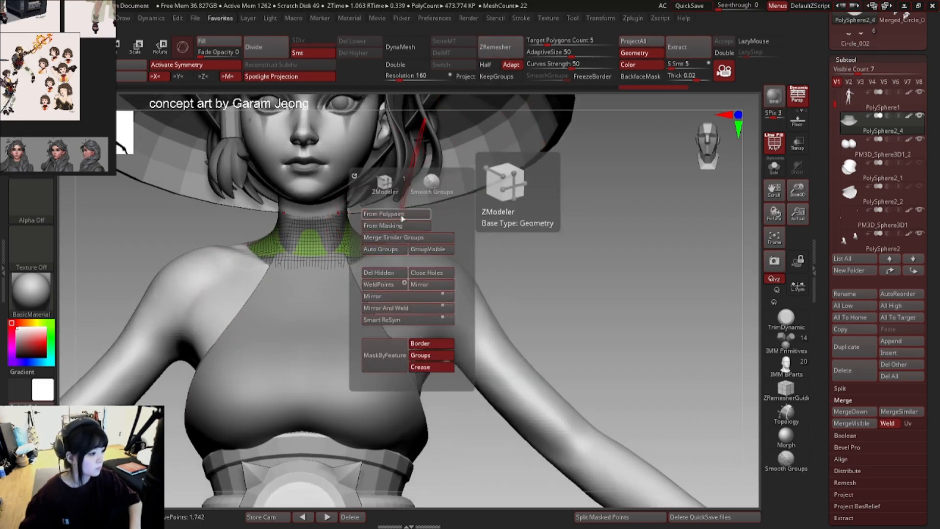
left_click(387, 275)
- Try a ZRemesh of the neck piece at a target polygon count of 5, inspect it in Solo mode and undo it
left_click(503, 49)
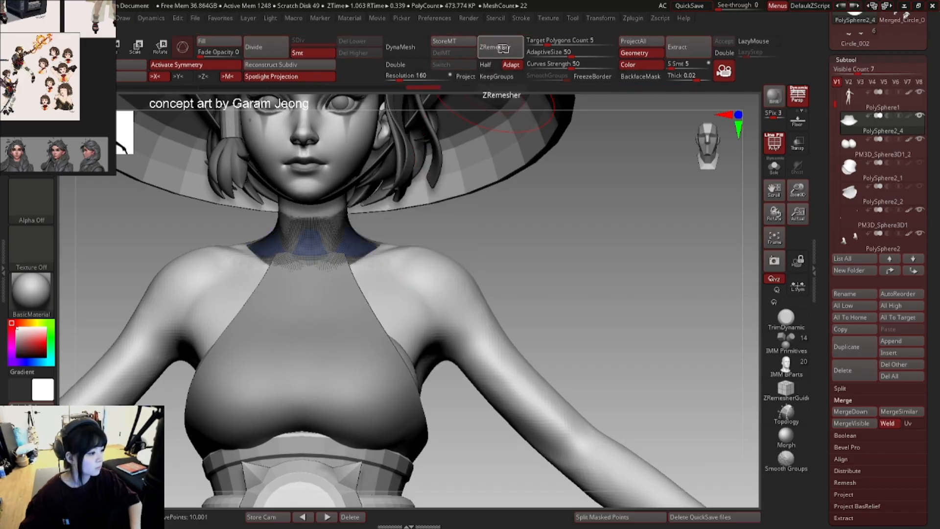
left_click(774, 167)
right_click_drag(331, 216, 374, 213)
key("ctrl+z")
- ZRemesh the neck piece at a target polygon count of 1.41985, and repeatedly ZRemesh it with Half turned on
left_click_drag(562, 43, 539, 43)
left_click(497, 46)
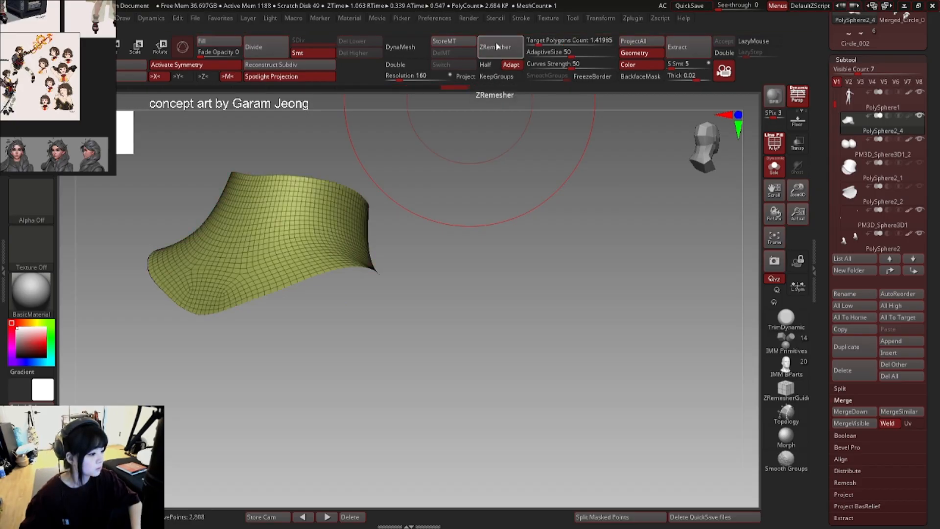
left_click(487, 65)
left_click(499, 51)
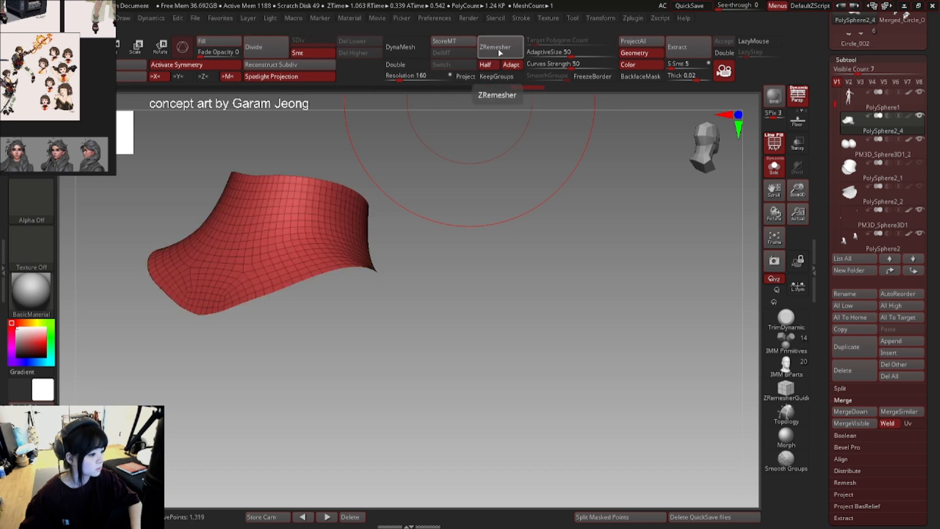
left_click(498, 50)
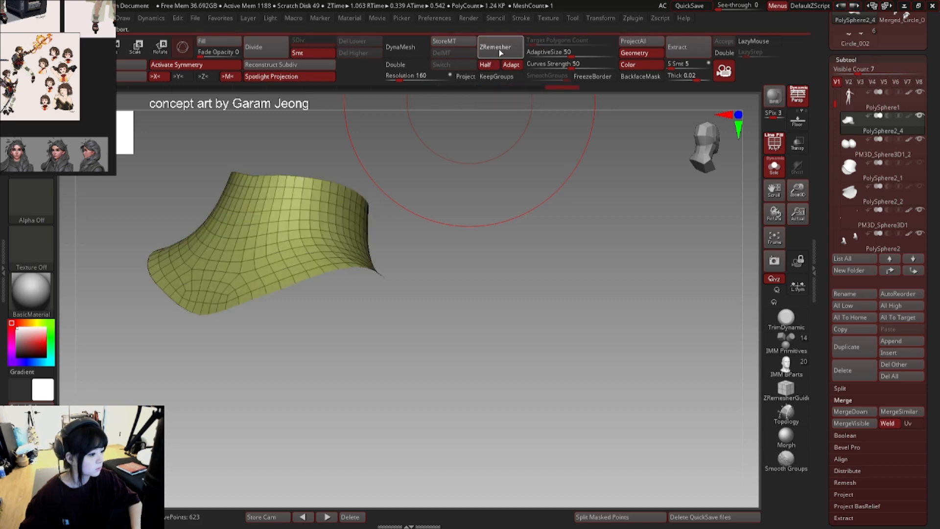
key("space")
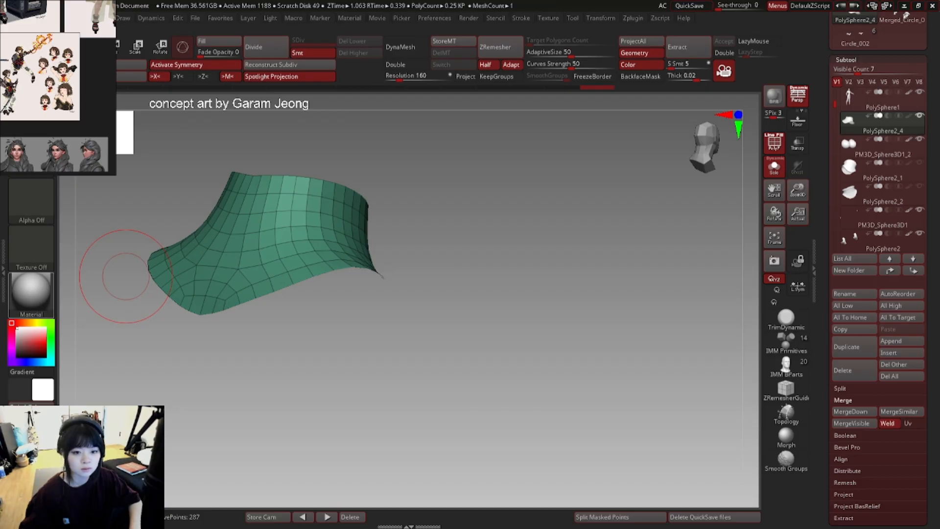
- Examine the remeshed neck piece's edge flow from the side, back and front
mouse_move(126, 277)
left_mouse_down()
mouse_move(246, 266)
mouse_move(235, 313)
mouse_move(211, 338)
left_mouse_up()
key("space")
left_click_drag(259, 273, 248, 273)
left_click_drag(353, 176, 246, 303)
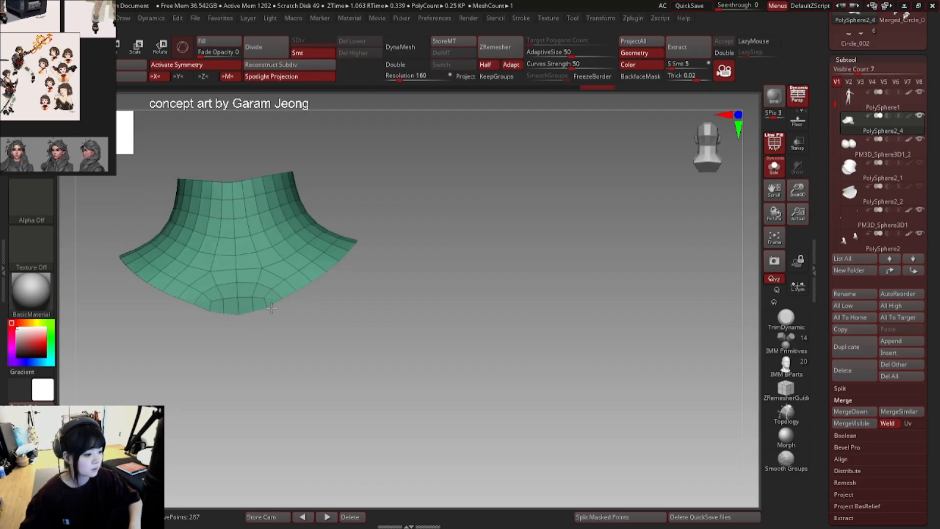
left_click_drag(311, 283, 347, 258)
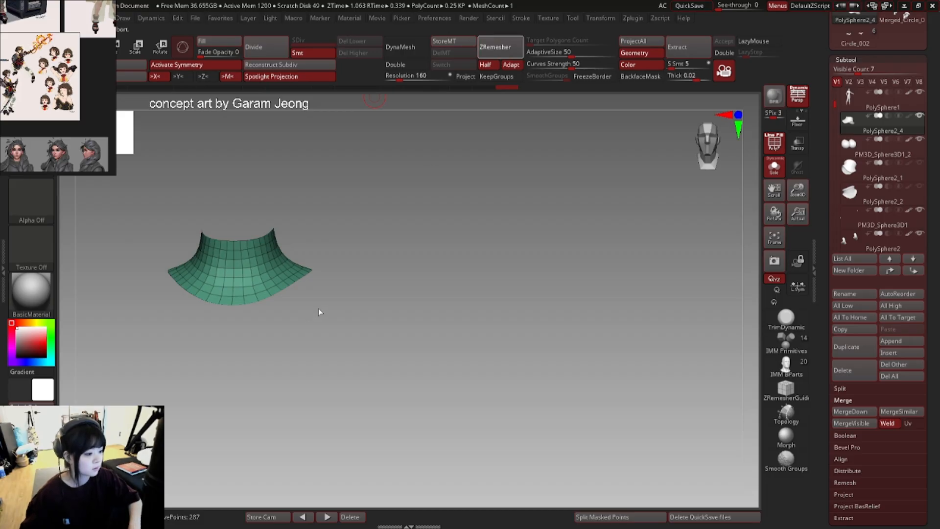
left_click_drag(318, 312, 385, 251)
right_click_drag(455, 267, 352, 254, "ctrl")
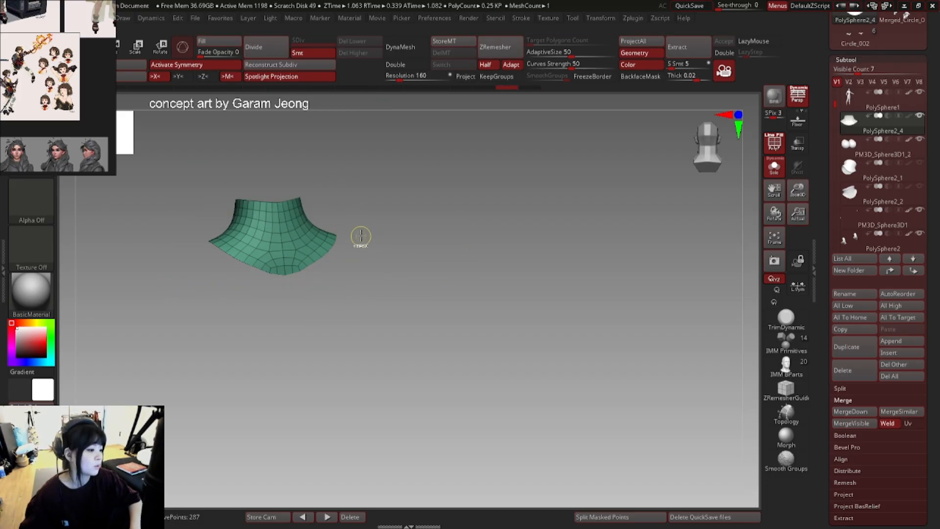
- Undo the repeated halved ZRemesh passes to bring back the denser neck piece
key("ctrl+z")
key("ctrl+z")
key("ctrl+z")
key("ctrl+z")
key("ctrl+z")
key("ctrl+z")
key("ctrl+z")
key("ctrl+z")
right_click_drag(317, 210, 394, 197, "ctrl")
key("ctrl+z")
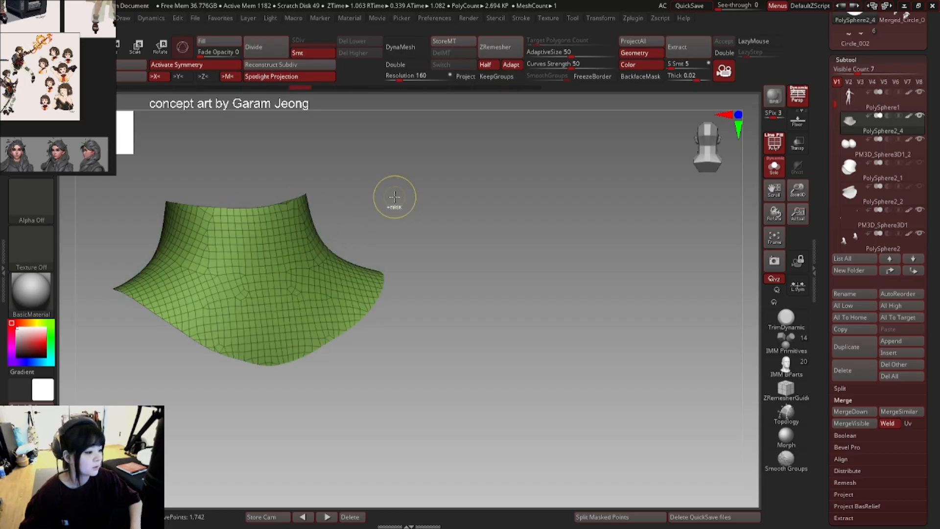
right_click_drag(363, 232, 395, 200, "alt")
key("ctrl+z")
key("ctrl+shift+z")
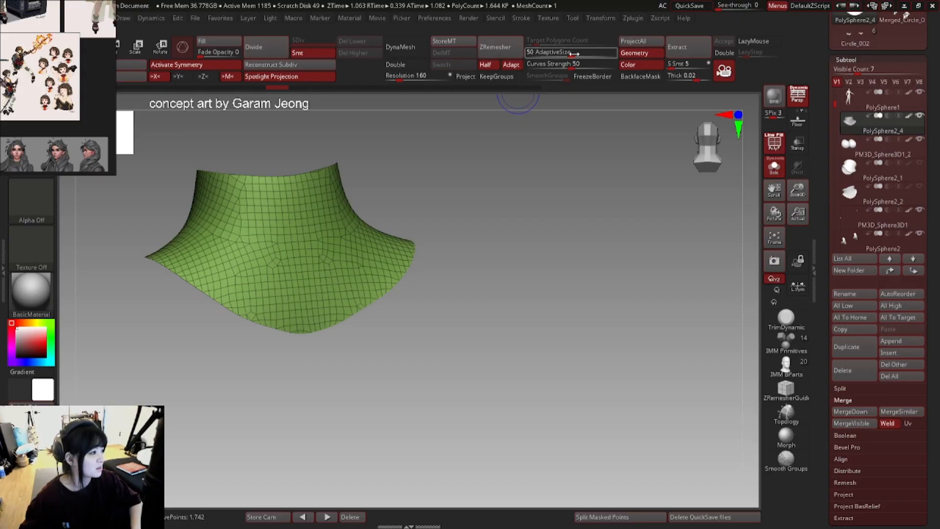
- Turn off Half and try a ZRemesh of the neck piece at a target polygon count of 0.822, with its polyframe shown
key("shift+f")
key("shift+f")
key("shift+f")
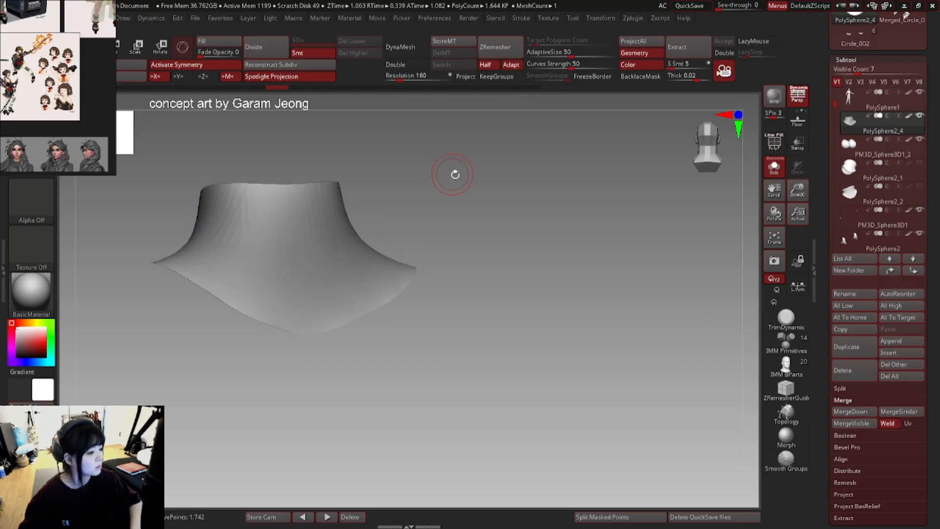
left_click(485, 64)
left_click(507, 50)
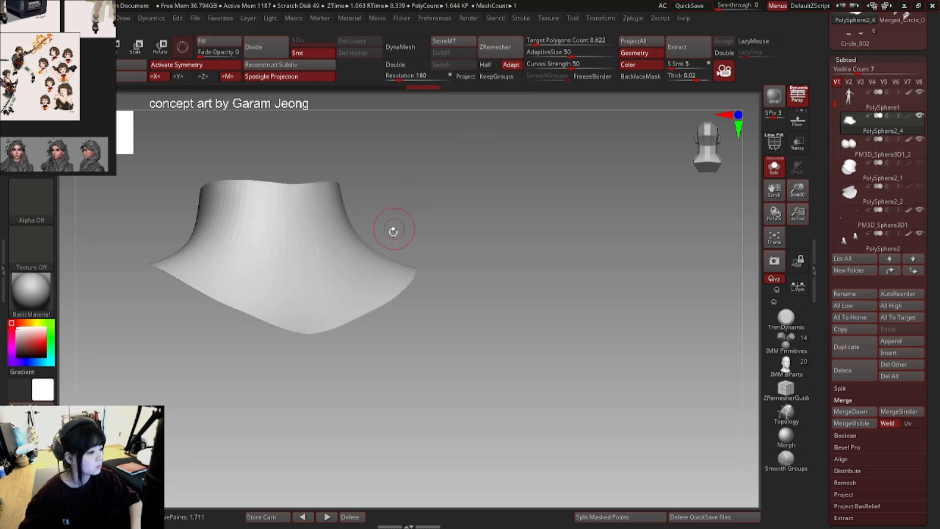
key("shift+f")
- Try ZRemeshing the neck piece at a target polygon count of 11.97871, then at 5.11875
left_click(542, 43)
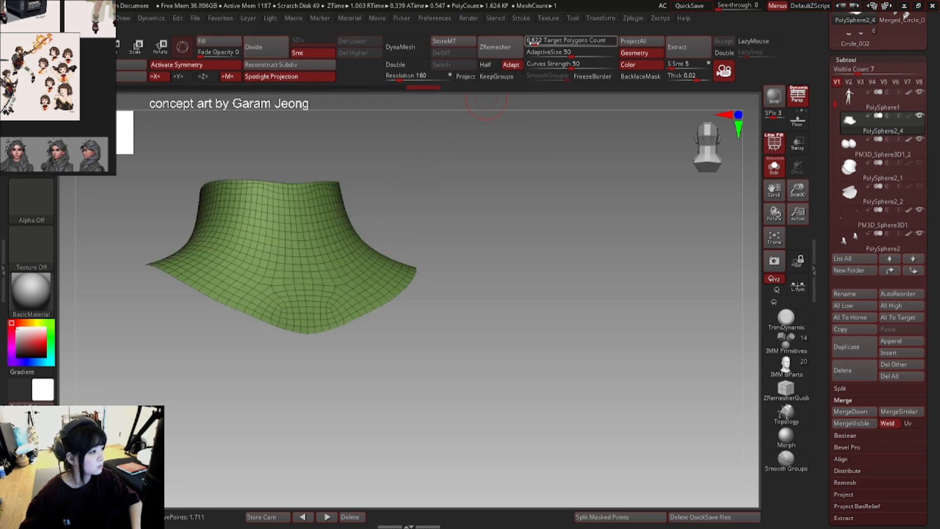
left_click(481, 48)
left_click(558, 42)
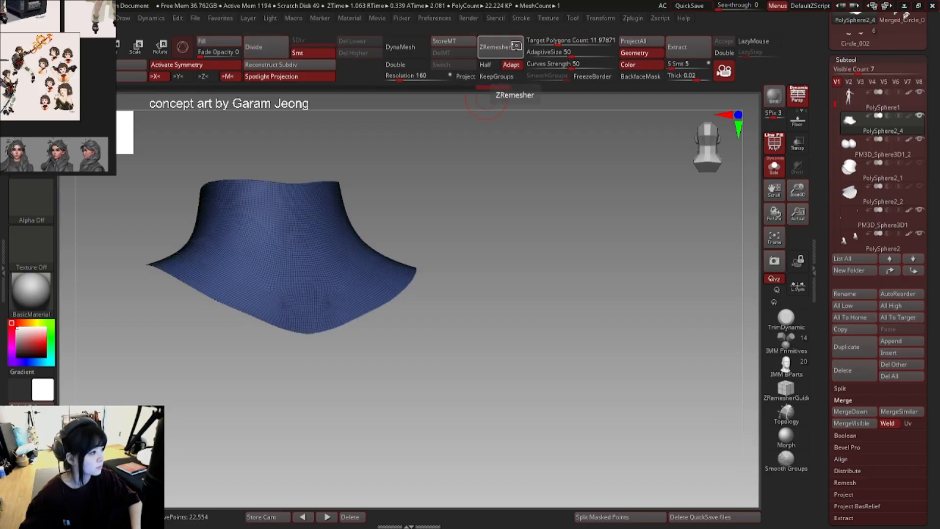
left_click(545, 43)
left_click(515, 46)
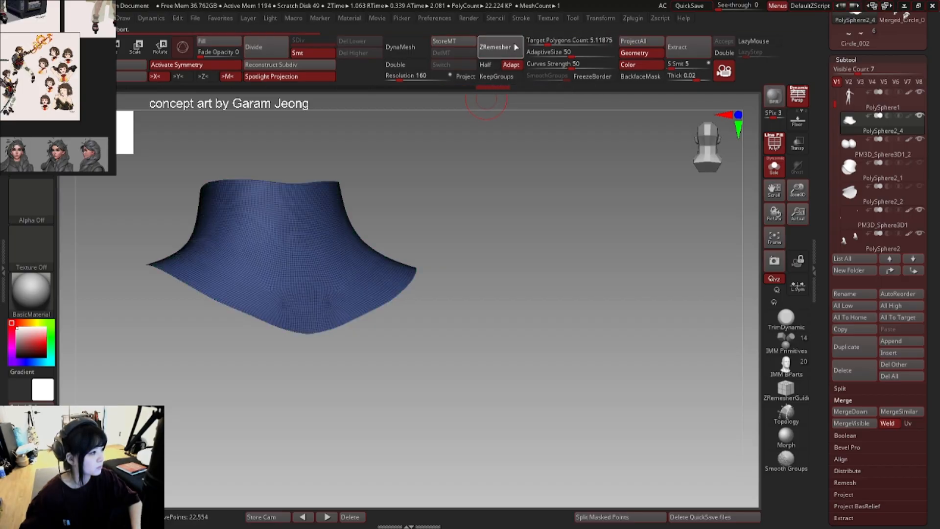
- Turn on Half and try reducing the neck piece with repeated ZRemesh passes, checking the edge flow at the lower back
left_click(485, 64)
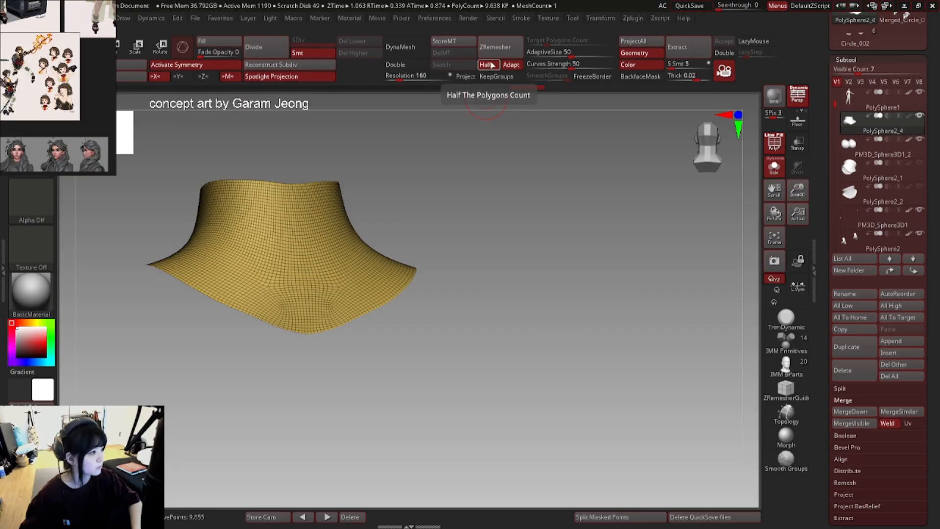
left_click(498, 50)
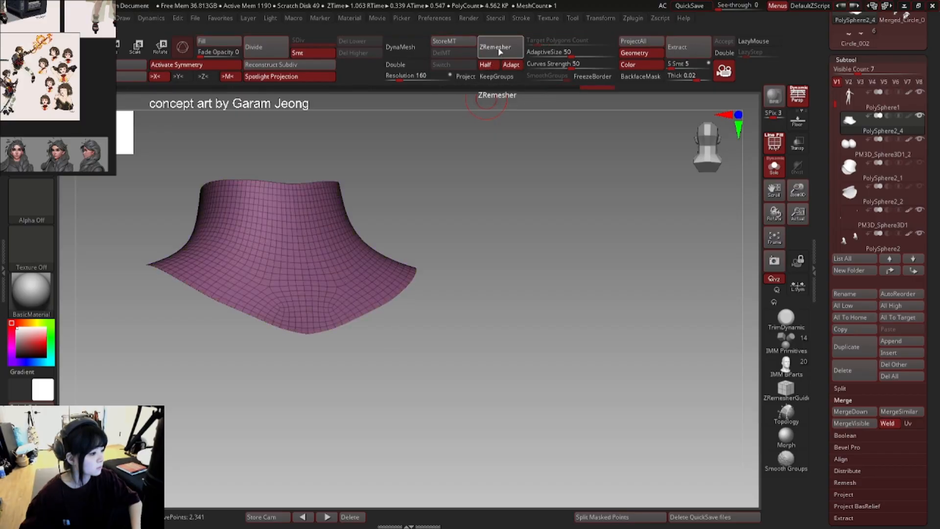
left_click(500, 52)
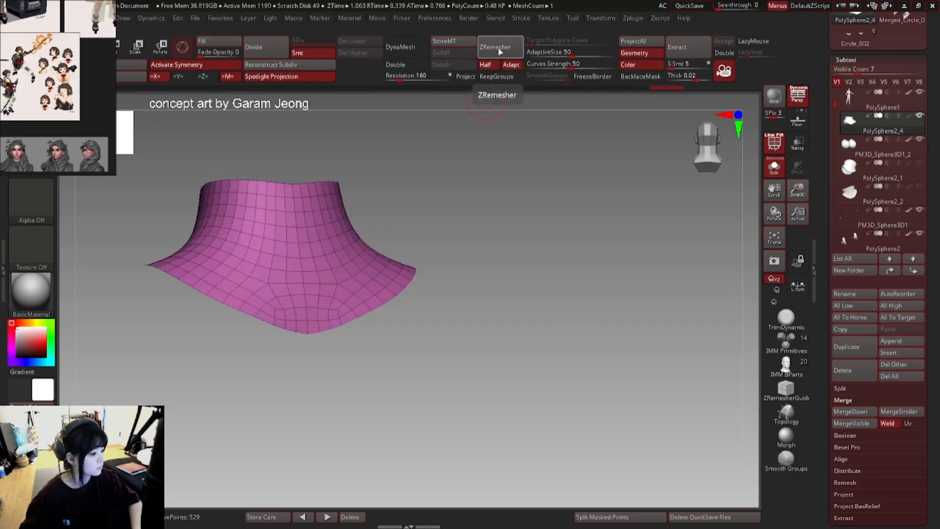
left_click_drag(399, 352, 327, 310)
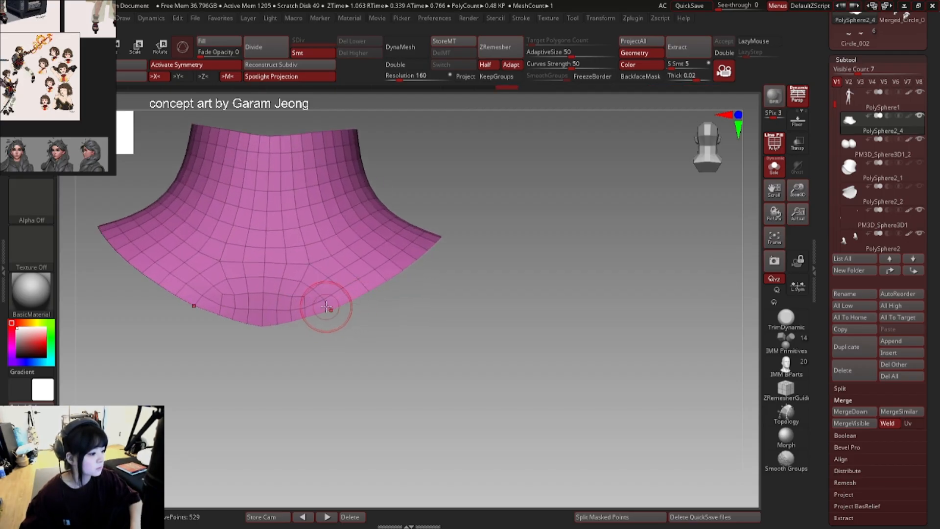
key("space")
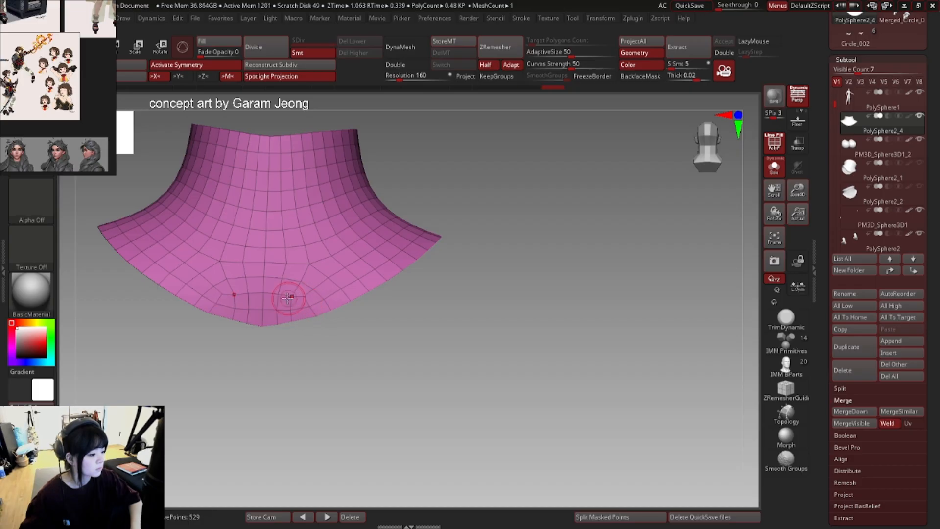
left_click_drag(299, 296, 353, 275)
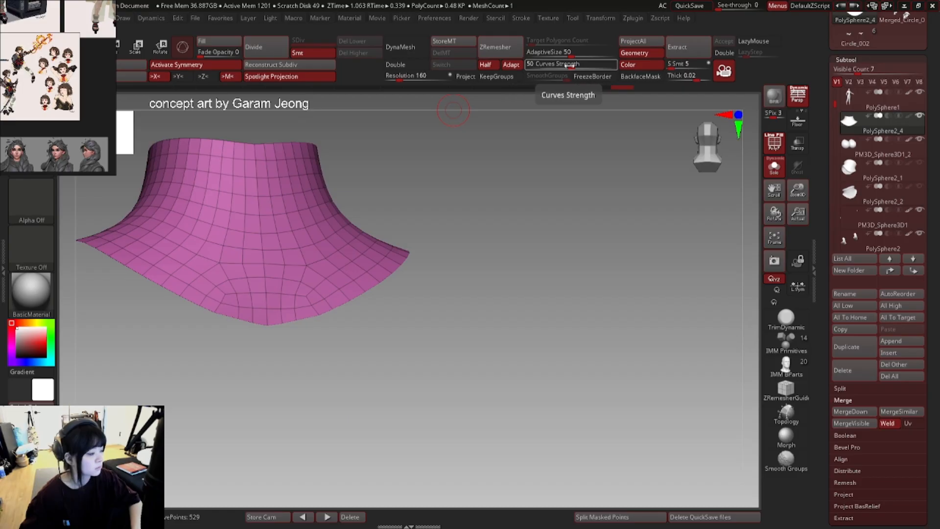
left_click(505, 52)
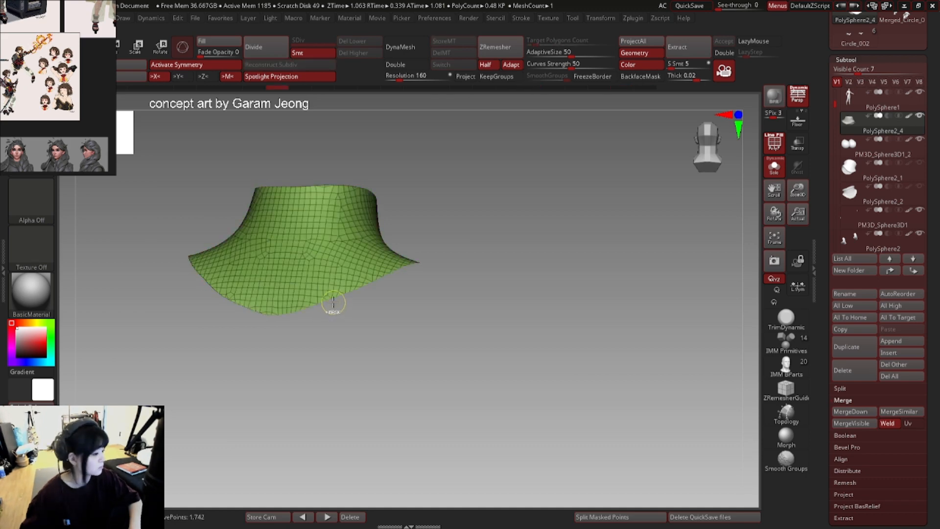
- Draw three symmetrical ZRemesher guide curves across the lower back of the neck piece and ZRemesh it with Half on
right_click_drag(321, 249, 396, 288, "ctrl")
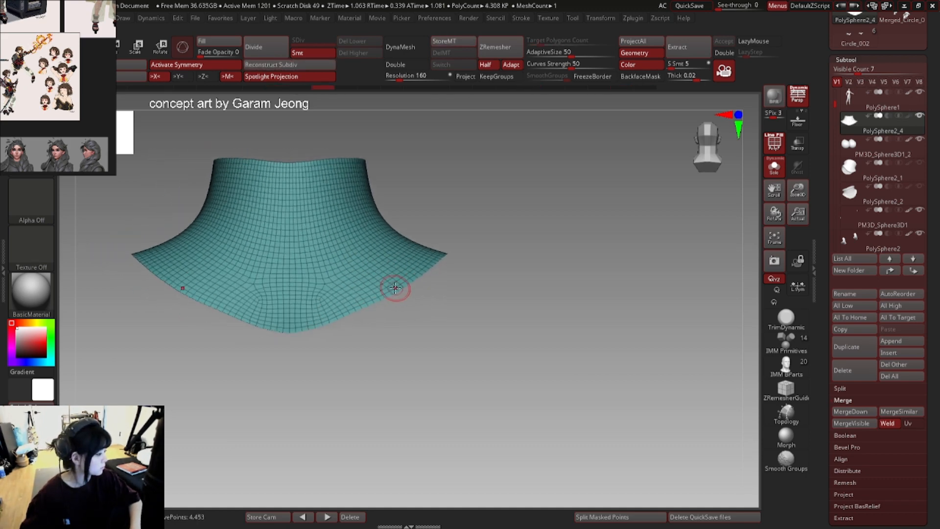
right_click_drag(340, 249, 282, 284, "alt")
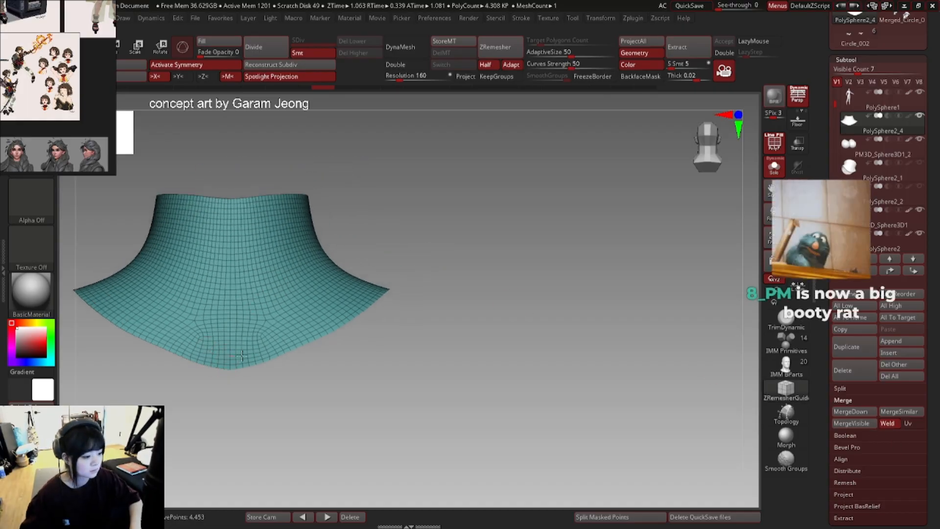
mouse_move(230, 356)
left_mouse_down()
mouse_move(307, 336)
mouse_move(333, 317)
left_mouse_up()
left_click_drag(230, 320, 321, 292)
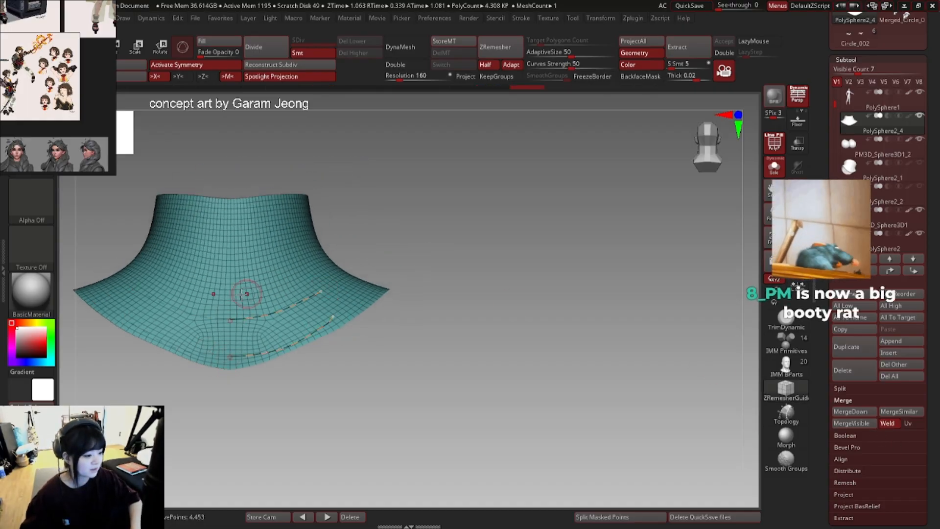
left_click_drag(230, 293, 320, 269)
left_click(498, 47)
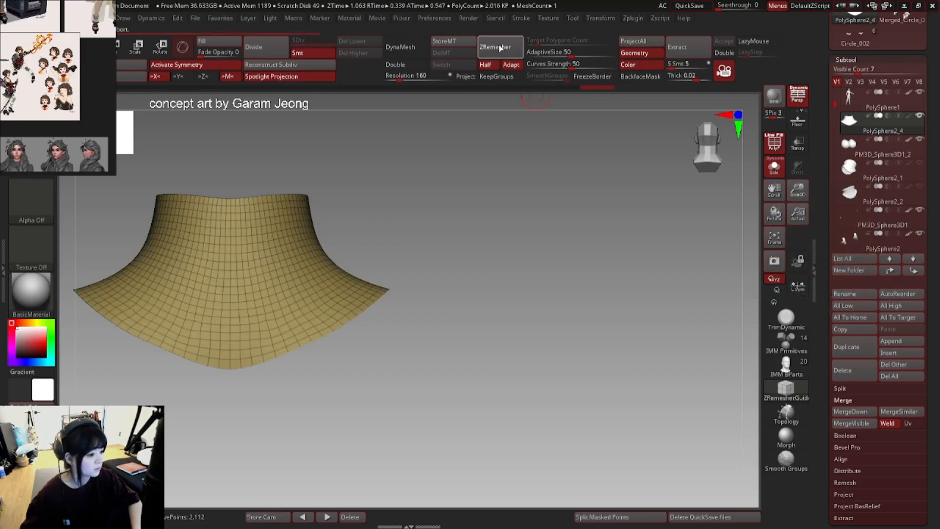
- Redo the halved ZRemesh of the neck piece and draw two guide curves across its lower back for another pass
key("ctrl+z")
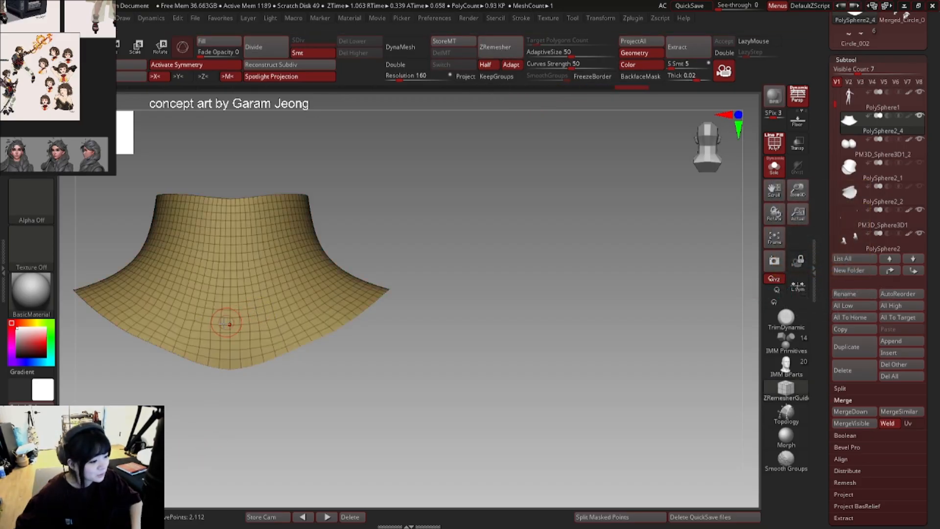
left_click(494, 53)
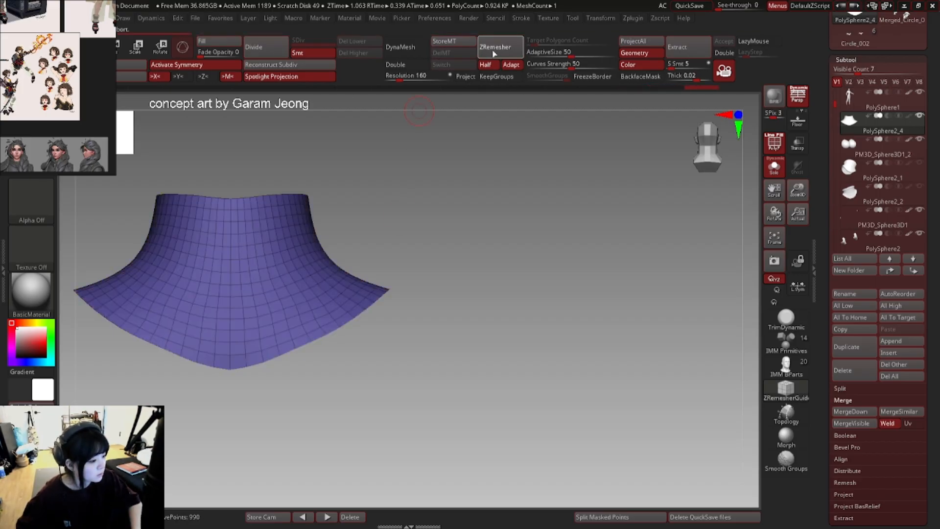
key("ctrl+z")
right_click_drag(264, 308, 132, 262, "alt")
left_click_drag(228, 304, 288, 303)
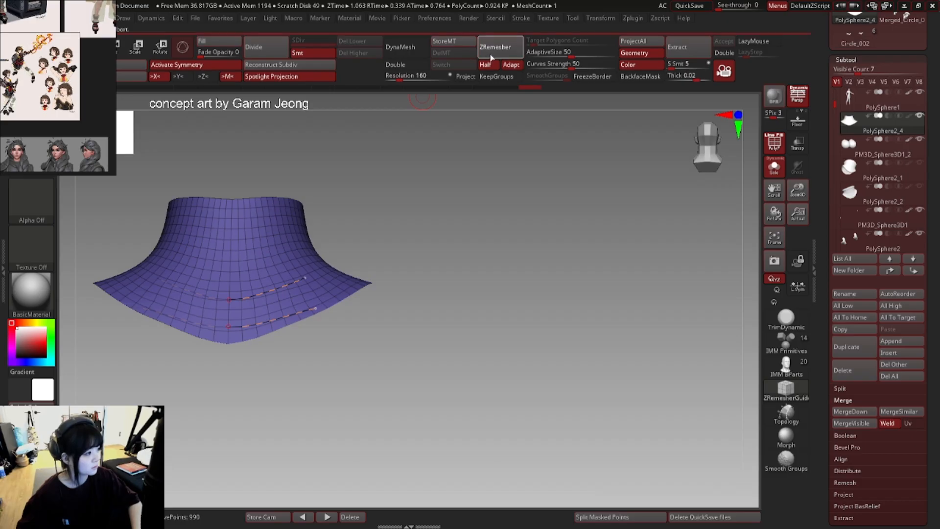
- Try one more halved ZRemesh of the neck piece, inspect it from the front and undo it
right_click_drag(348, 287, 398, 289)
right_click_drag(313, 314, 281, 287, "ctrl")
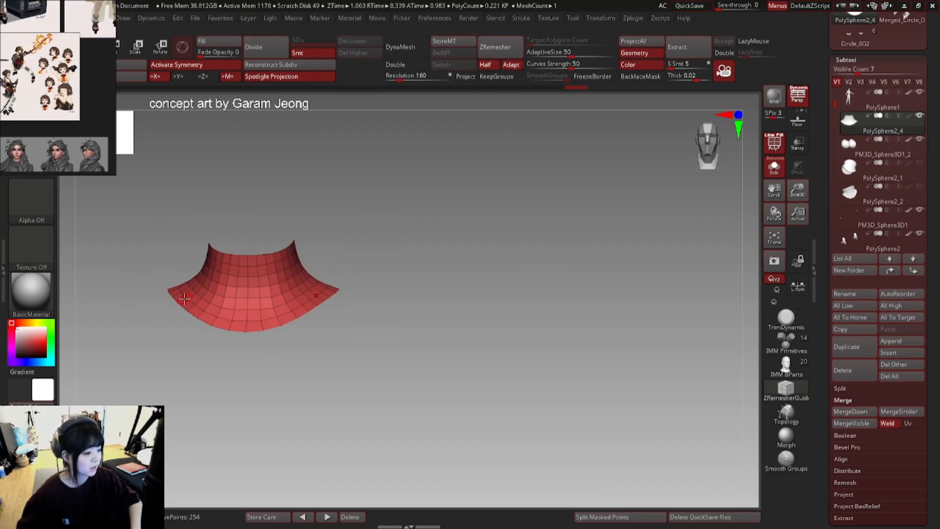
mouse_move(108, 300)
right_mouse_down()
mouse_move(302, 324)
mouse_move(313, 350)
right_mouse_up()
key("ctrl+z")
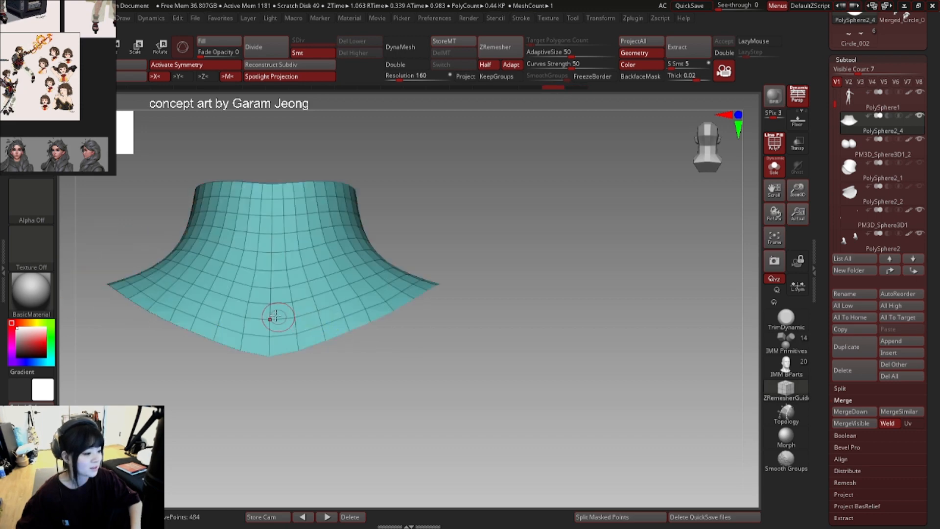
- Try a halved ZRemesh with two new guide curves across the neck piece's lower back, and undo it
left_click_drag(258, 302, 342, 279)
left_click_drag(283, 321, 369, 299)
left_click(495, 46)
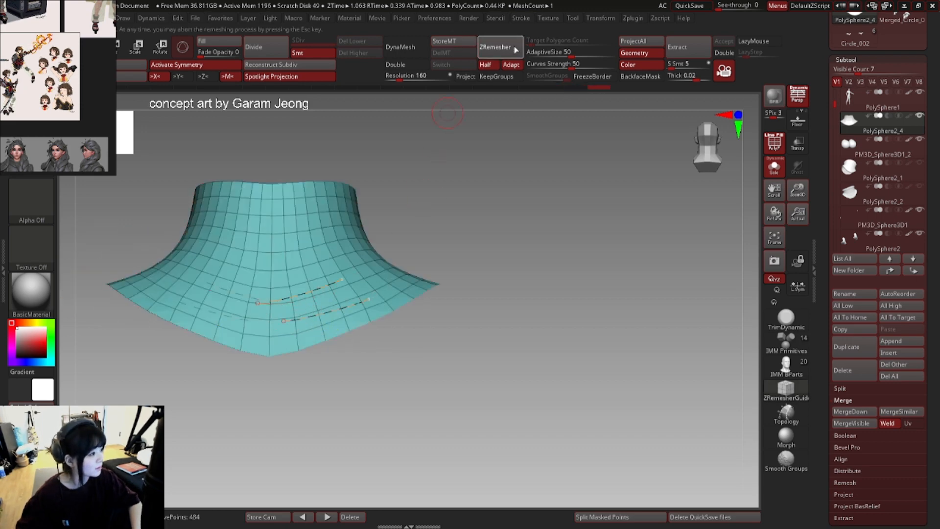
right_click_drag(394, 341, 400, 333)
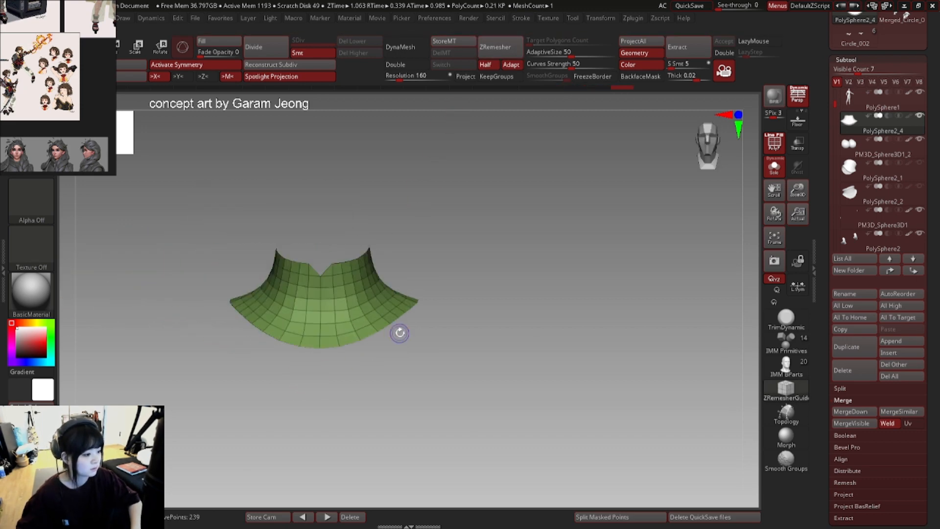
key("ctrl+z")
- Try halved ZRemesh passes with guide curves across the front of the neck piece, and undo them
right_click_drag(374, 265, 300, 258, "ctrl")
mouse_move(459, 112)
right_mouse_down()
mouse_move(426, 284)
mouse_move(370, 291)
right_mouse_up()
left_click_drag(285, 271, 343, 265)
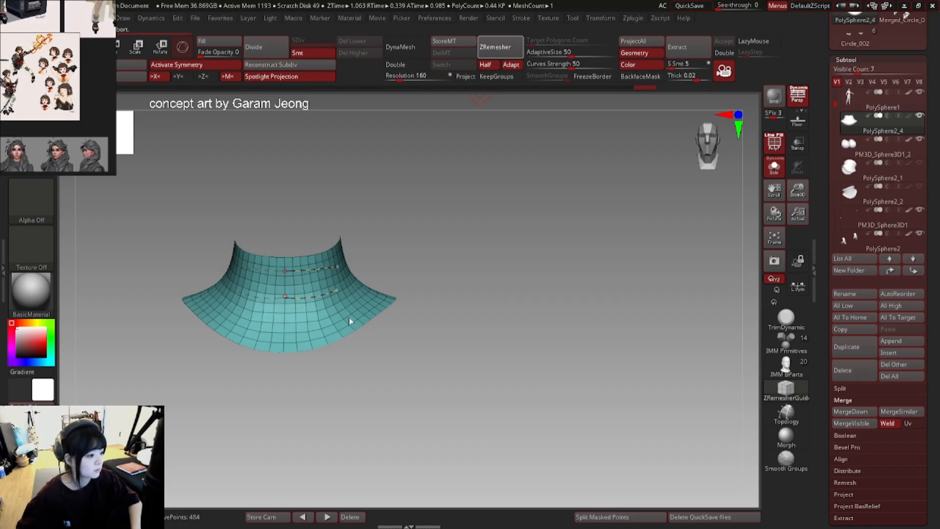
key("ctrl+z")
key("ctrl+z")
key("ctrl+z")
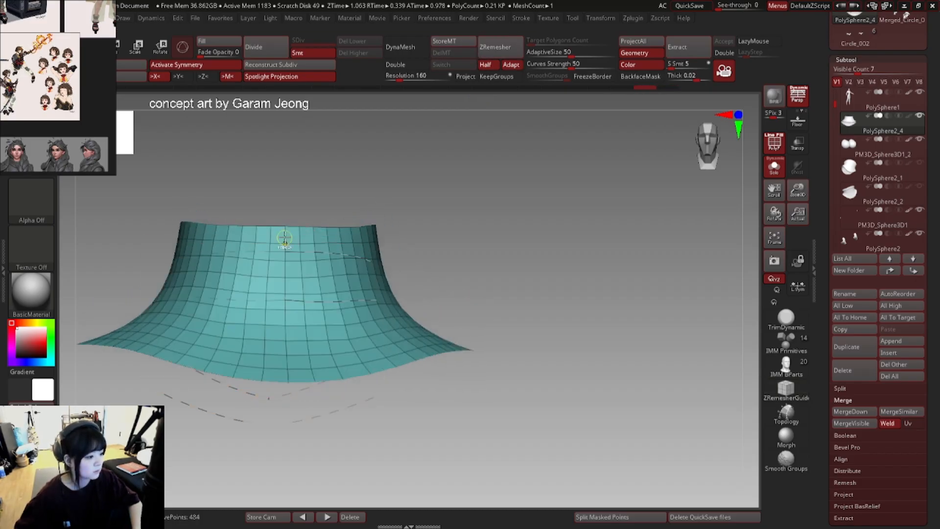
key("ctrl+z")
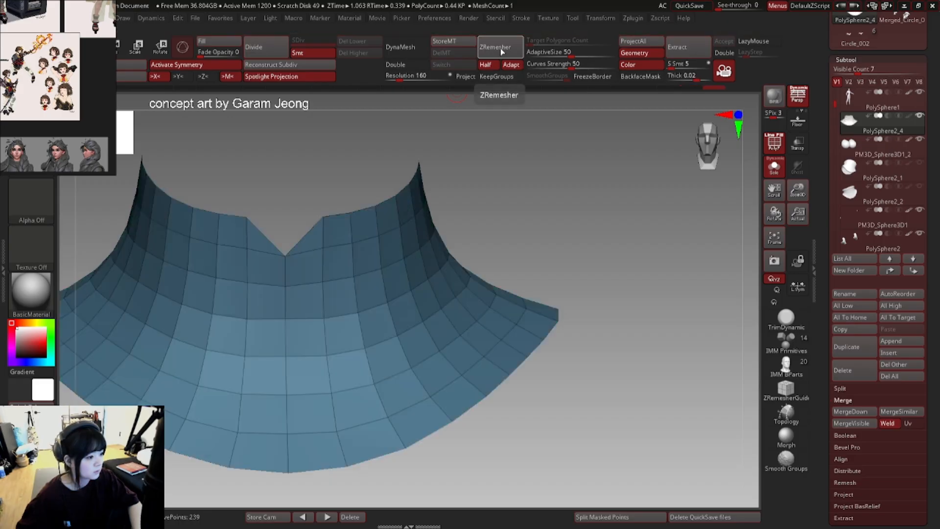
key("ctrl+z")
- Turn off Half, leave Solo mode and check the neck piece on the character with and without polyframe
left_click(486, 65)
left_click_drag(361, 212, 340, 246)
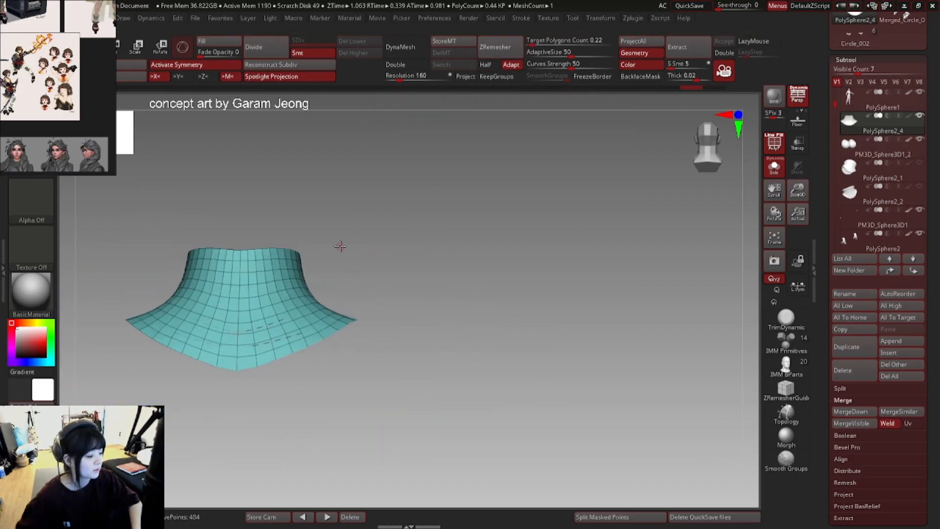
left_click(774, 168)
key("shift+f")
right_click_drag(470, 293, 298, 294)
right_click_drag(367, 235, 333, 265, "ctrl")
key("shift+f")
mouse_move(270, 301)
right_mouse_down("ctrl")
mouse_move(275, 321)
mouse_move(273, 301)
right_mouse_up("ctrl")
key("shift+f")
key("shift+f")
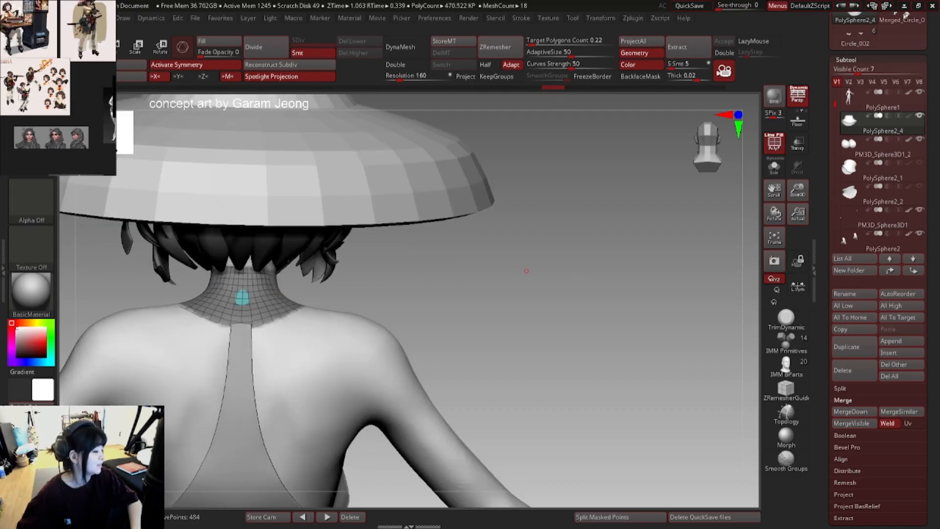
- Turn on Dynamic Subdiv for the neck piece
left_click(863, 59)
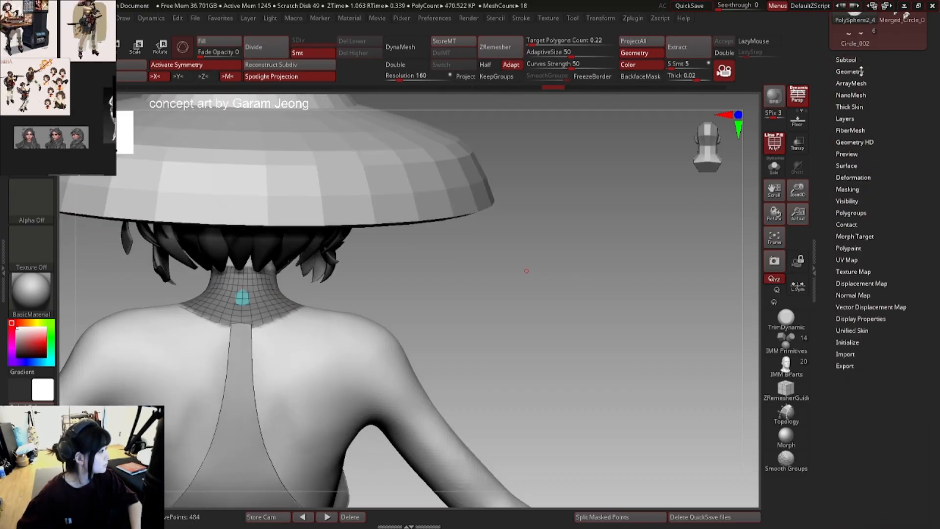
left_click(850, 71)
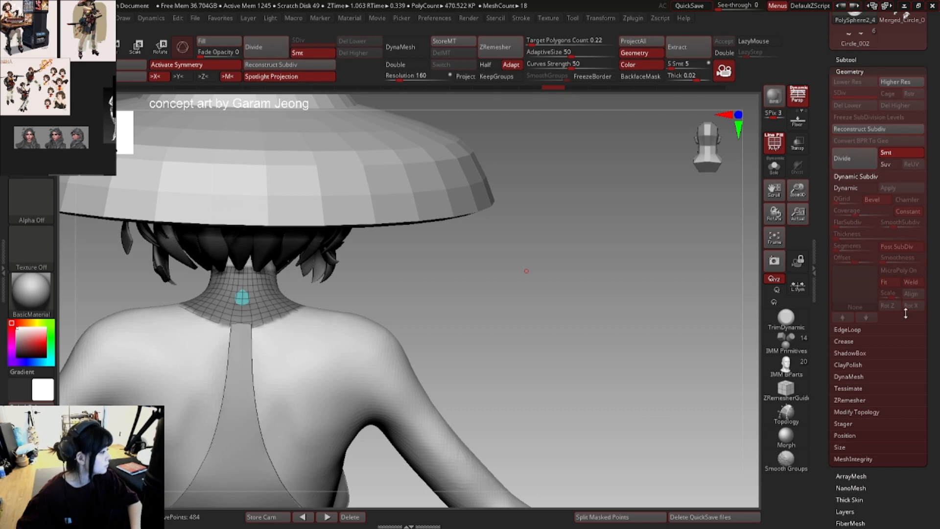
left_click(856, 188)
left_click_drag(264, 291, 292, 284)
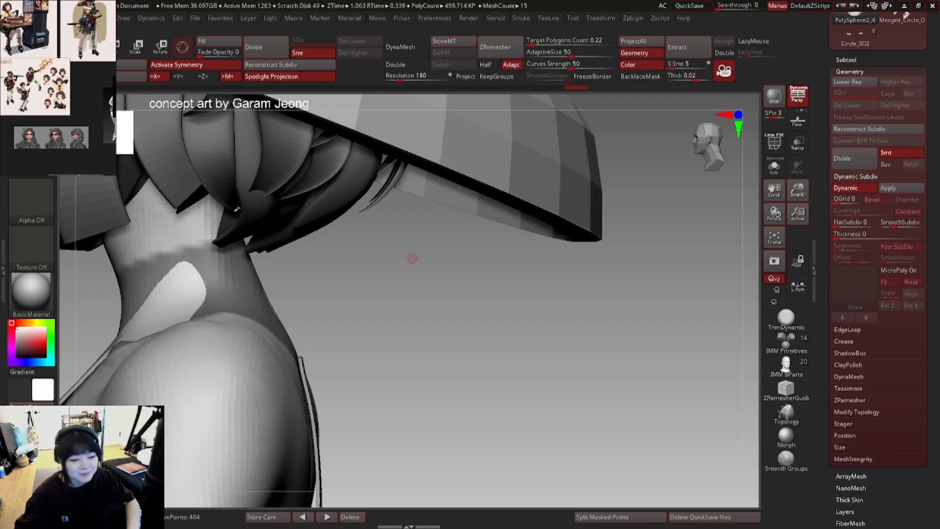
mouse_move(295, 181)
right_mouse_down()
mouse_move(319, 168)
mouse_move(324, 200)
mouse_move(235, 216)
mouse_move(262, 240)
mouse_move(346, 241)
right_mouse_up()
- Turn on double-sided display for the halter top and reselect the neck piece
left_click(319, 168, "alt")
left_click(398, 65)
left_click(277, 243, "alt")
- Set the Move brush's Draw Size to about 74 for working on the neck piece
key("space")
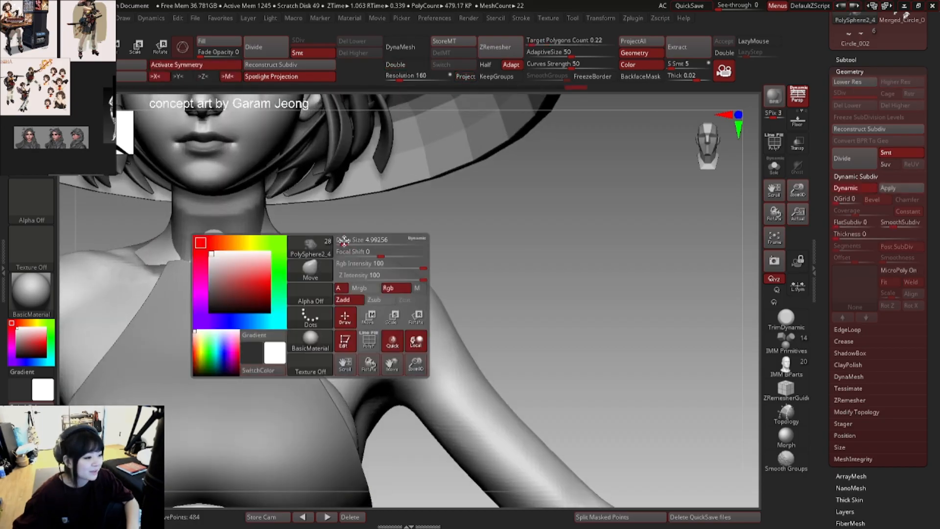
left_click_drag(357, 242, 368, 242)
key("shift+f")
right_click_drag(291, 241, 280, 240)
key("shift+f")
key("space")
left_click_drag(279, 239, 267, 237)
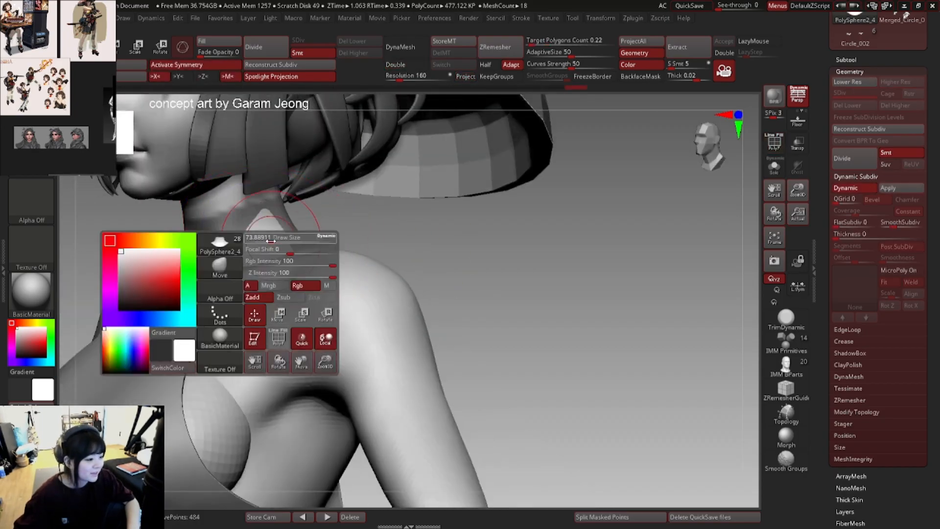
mouse_move(268, 238)
right_mouse_down("ctrl")
mouse_move(260, 216)
mouse_move(315, 247)
right_mouse_up("ctrl")
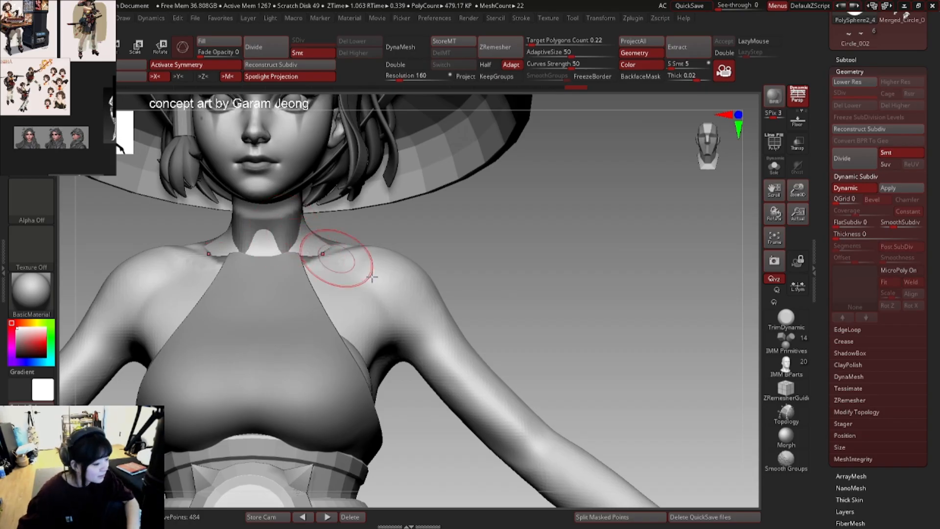
- Check the neck piece with and without polyframe, and set its dynamic Thickness to 0.01321
key("shift+f")
mouse_move(431, 315)
right_mouse_down("ctrl")
mouse_move(376, 314)
mouse_move(360, 237)
mouse_move(320, 236)
mouse_move(365, 260)
right_mouse_up("ctrl")
key("shift+f")
key("shift+f")
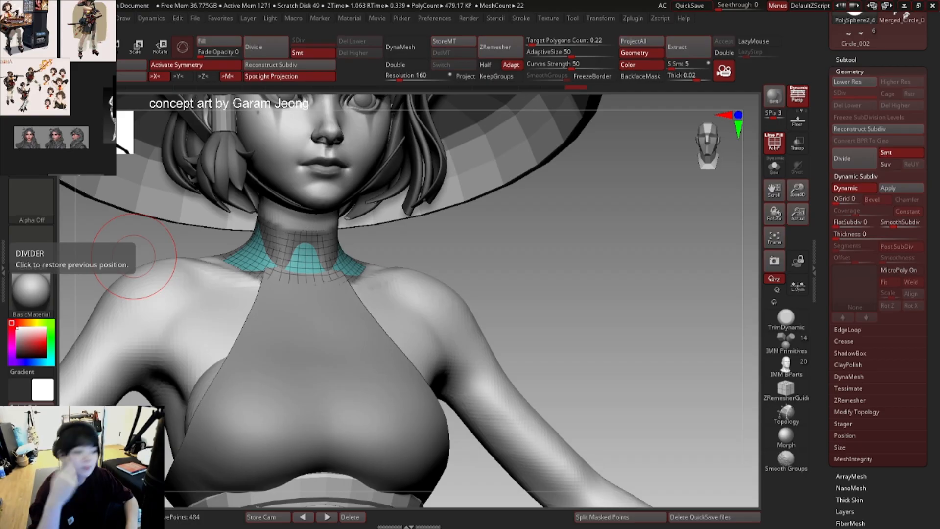
right_click(415, 306)
right_click_drag(454, 265, 411, 263)
key("shift+f")
right_click(412, 263)
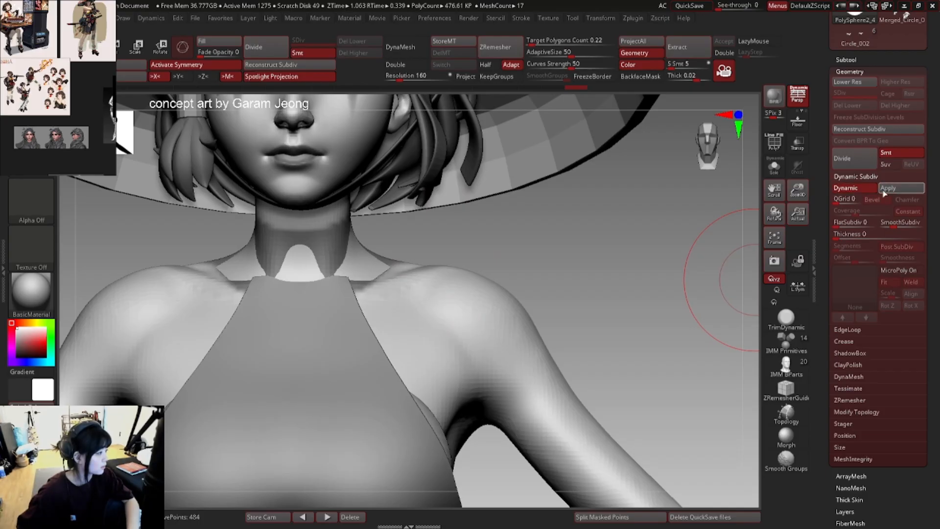
left_click_drag(854, 233, 868, 236)
right_click_drag(412, 234, 310, 233)
key("ctrl+z")
- Examine how the thickened neck piece sits on the body and halter top from the front and back
left_click(415, 259, "alt")
right_click_drag(413, 258, 454, 260, "ctrl")
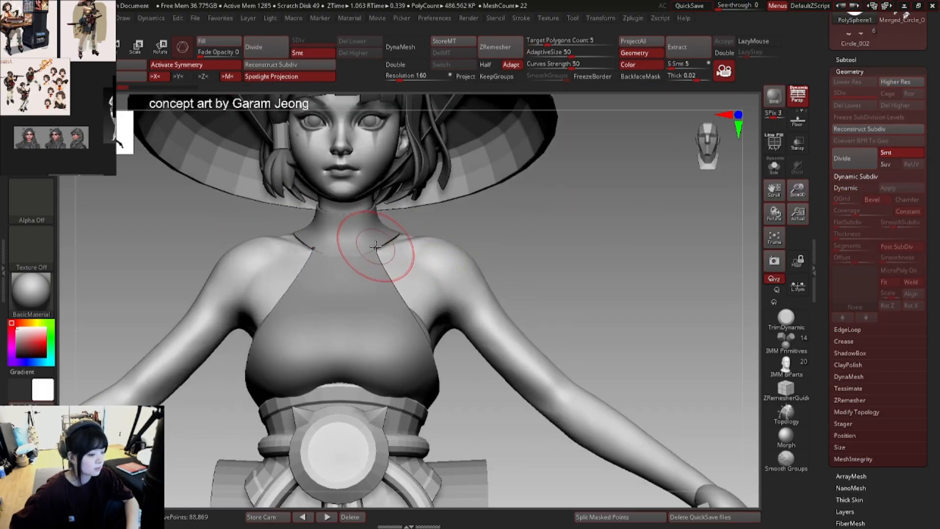
key("space")
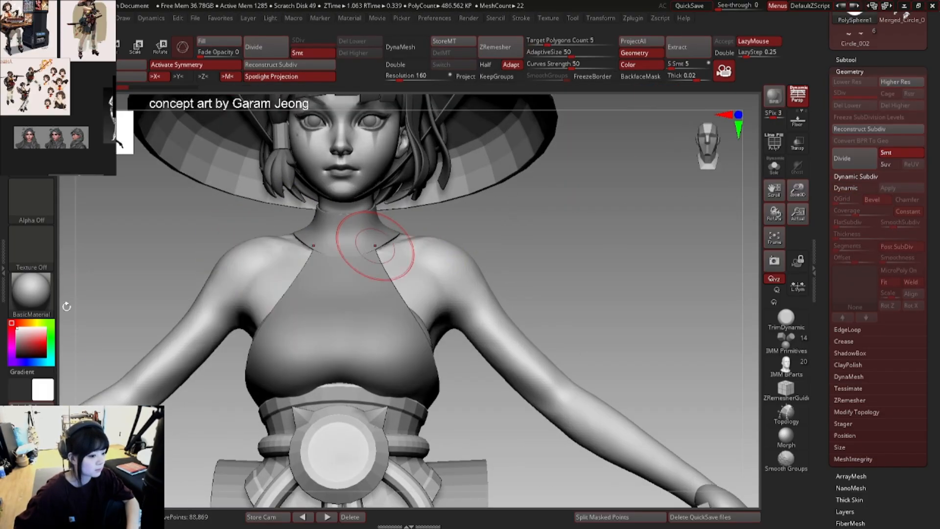
right_click_drag(378, 229, 462, 244)
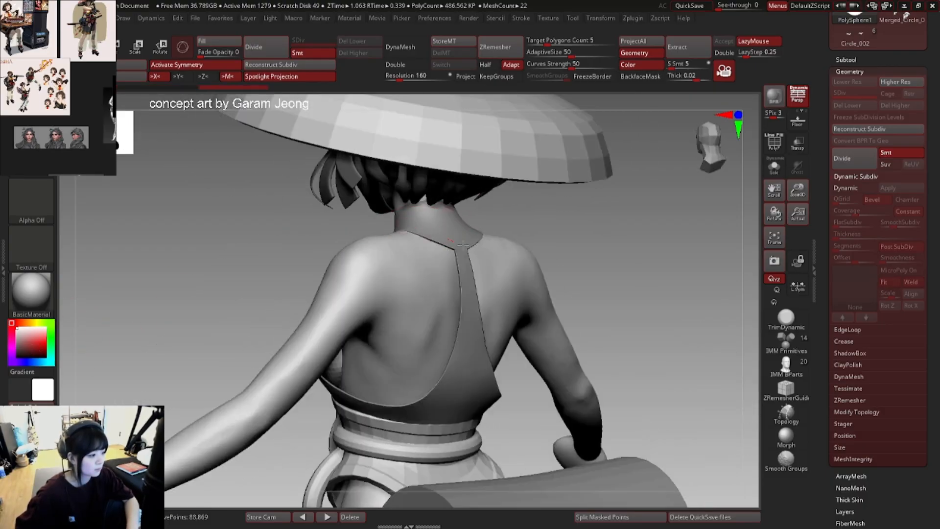
mouse_move(381, 228)
right_mouse_down()
mouse_move(472, 232)
mouse_move(472, 254)
mouse_move(385, 276)
mouse_move(436, 268)
mouse_move(385, 252)
mouse_move(425, 264)
mouse_move(378, 267)
mouse_move(383, 255)
mouse_move(414, 273)
mouse_move(374, 264)
right_mouse_up()
left_click(456, 245, "alt")
right_click_drag(374, 265, 321, 263)
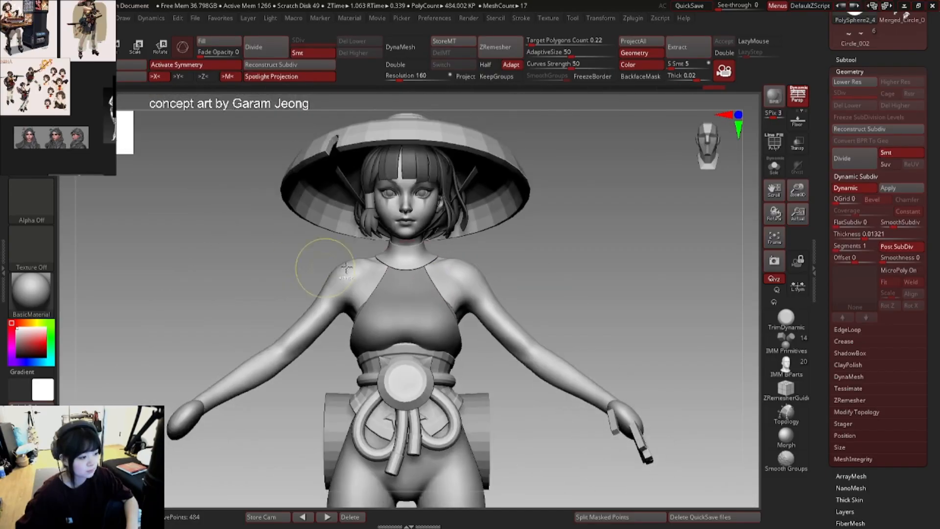
right_click_drag(433, 262, 368, 240, "alt")
right_click_drag(368, 240, 639, 275)
- Compare the neck piece with the enlarged concept art, checking its upper and lower edges from the front and side
scroll(58, 89, "up", 5)
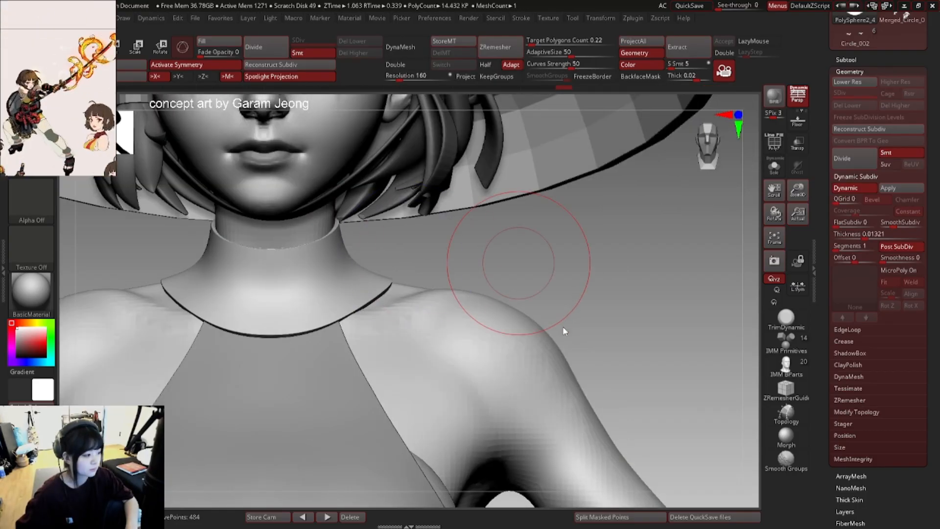
scroll(58, 88, "up", 4)
mouse_move(518, 263)
right_mouse_down()
mouse_move(248, 272)
mouse_move(353, 266)
mouse_move(282, 238)
mouse_move(319, 242)
mouse_move(353, 216)
right_mouse_up()
right_click(319, 258)
right_click(327, 240)
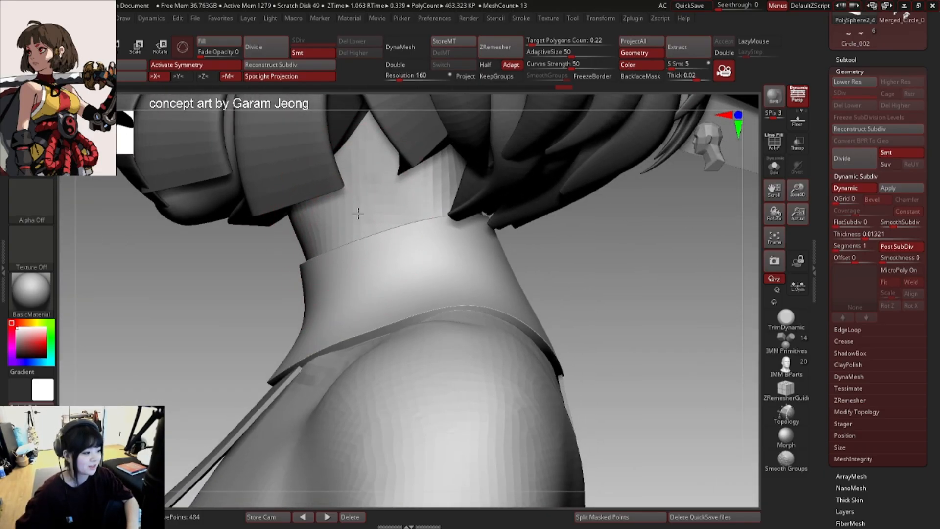
right_click_drag(386, 191, 470, 230, "ctrl")
right_click_drag(417, 216, 421, 240, "ctrl")
mouse_move(421, 240)
right_mouse_down()
mouse_move(373, 238)
mouse_move(413, 227)
mouse_move(399, 204)
mouse_move(421, 226)
mouse_move(149, 212)
mouse_move(475, 245)
mouse_move(354, 221)
right_mouse_up()
right_click_drag(354, 221, 421, 230)
left_click(388, 228, "alt")
left_click(444, 272, "alt")
left_click(410, 225, "alt")
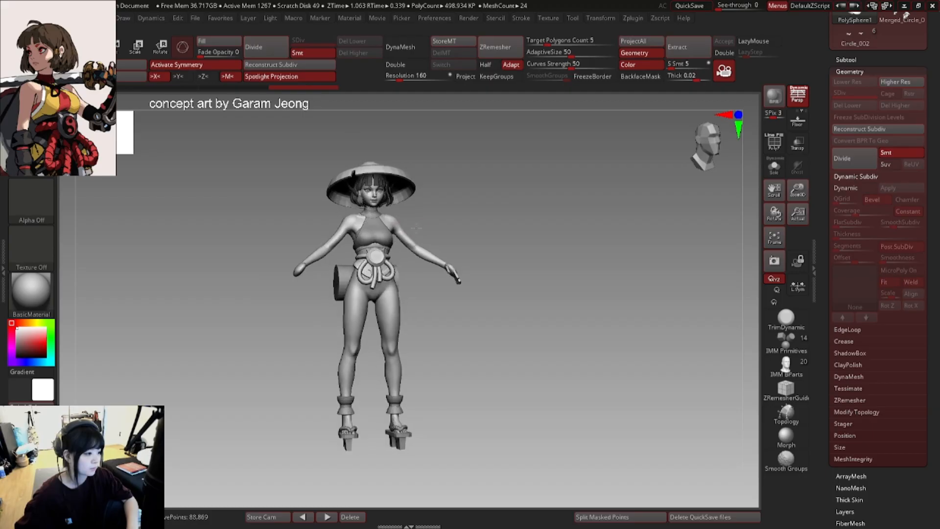
- Examine the halter top's and the neck piece's polyframes from the front
scroll(857, 72, "up", 1)
scroll(857, 72, "up", 3)
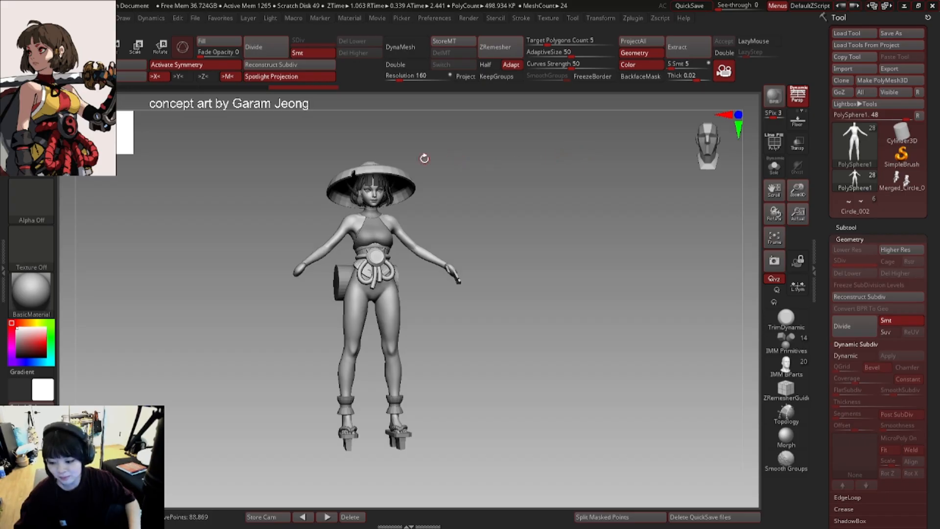
mouse_move(355, 248)
right_mouse_down("ctrl")
mouse_move(462, 245)
mouse_move(451, 233)
mouse_move(382, 232)
mouse_move(364, 247)
right_mouse_up("ctrl")
left_click(363, 246, "alt")
key("shift+f")
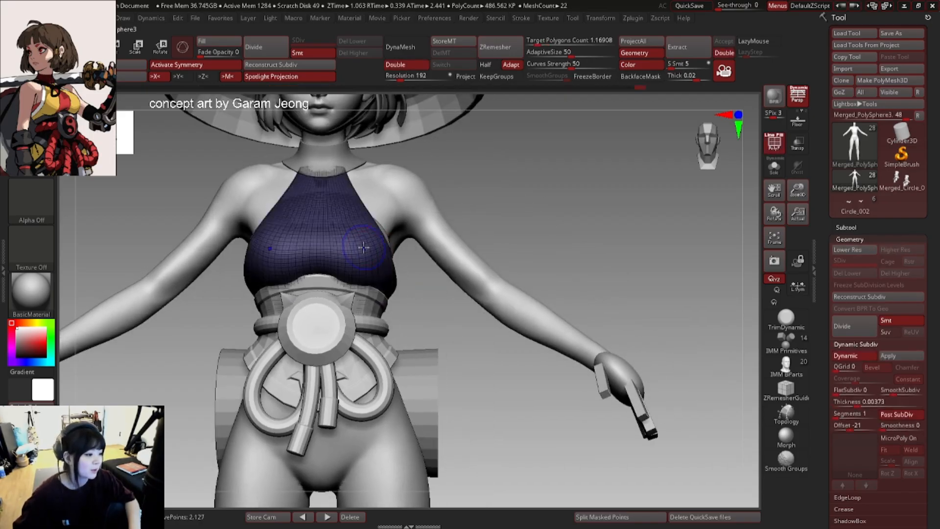
key("shift+f")
key("shift+f")
left_click(334, 162, "alt")
right_click_drag(335, 162, 327, 225, "ctrl")
right_click(340, 201)
key("shift+f")
key("shift+f")
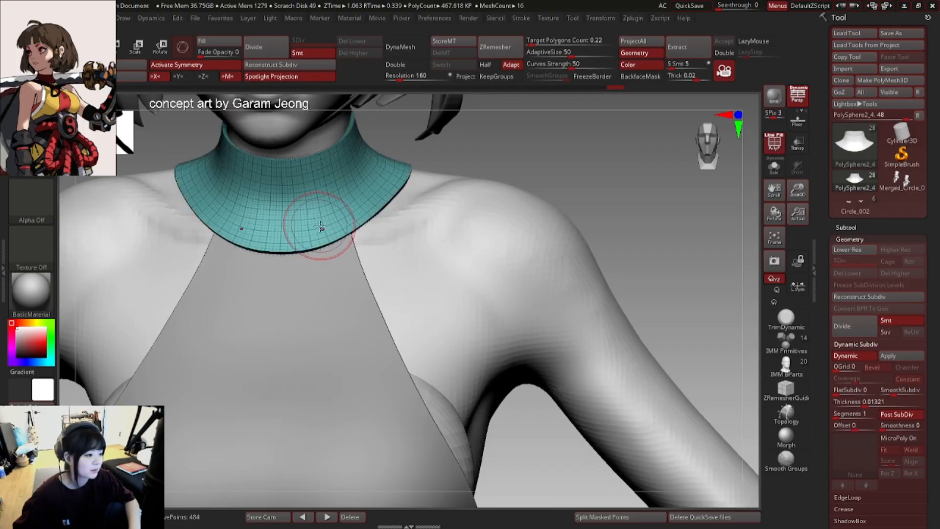
right_click_drag(412, 197, 352, 197)
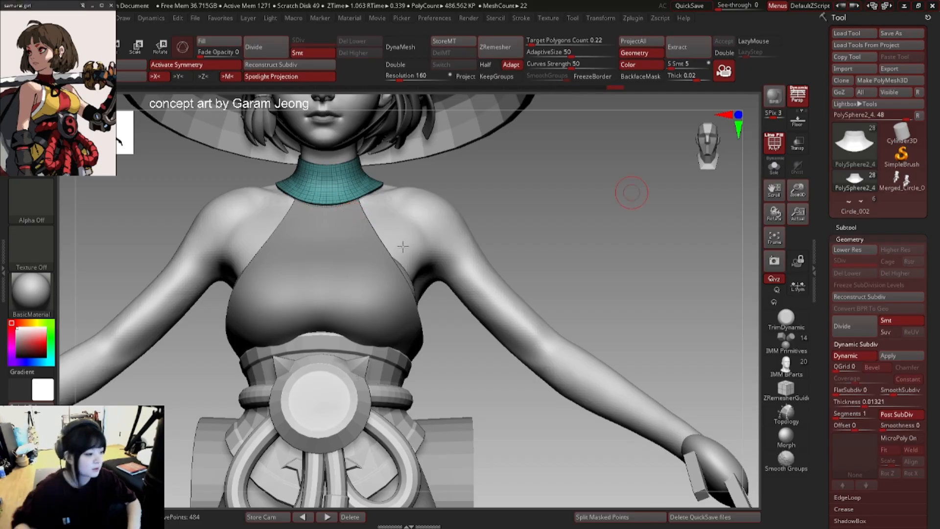
- Check the whole figure's proportions from the front and at an angle against the full-body concept art
mouse_move(451, 225)
right_mouse_down()
mouse_move(497, 235)
mouse_move(456, 215)
right_mouse_up()
mouse_move(456, 215)
right_mouse_down("shift")
mouse_move(441, 233)
mouse_move(432, 224)
mouse_move(455, 230)
right_mouse_up("shift")
key("space")
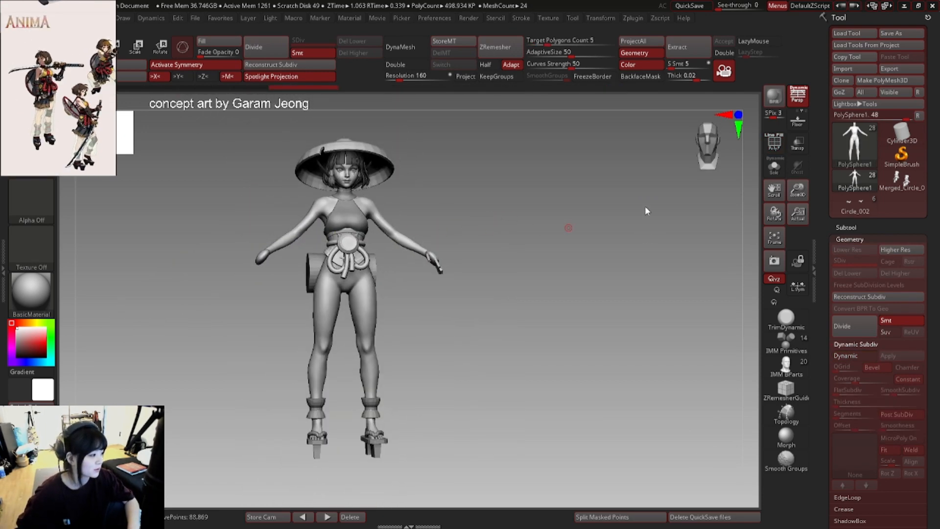
left_click_drag(569, 228, 632, 227)
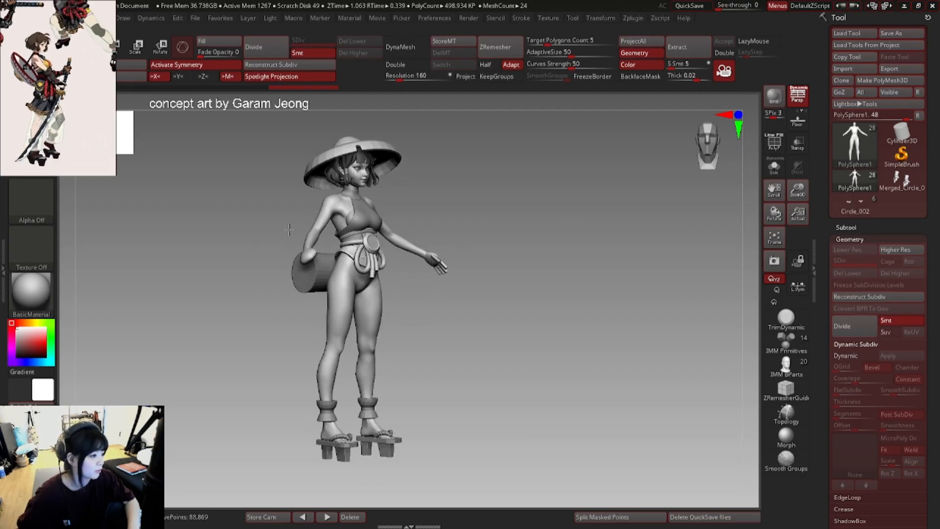
left_click_drag(250, 227, 286, 227)
left_click_drag(426, 224, 384, 224)
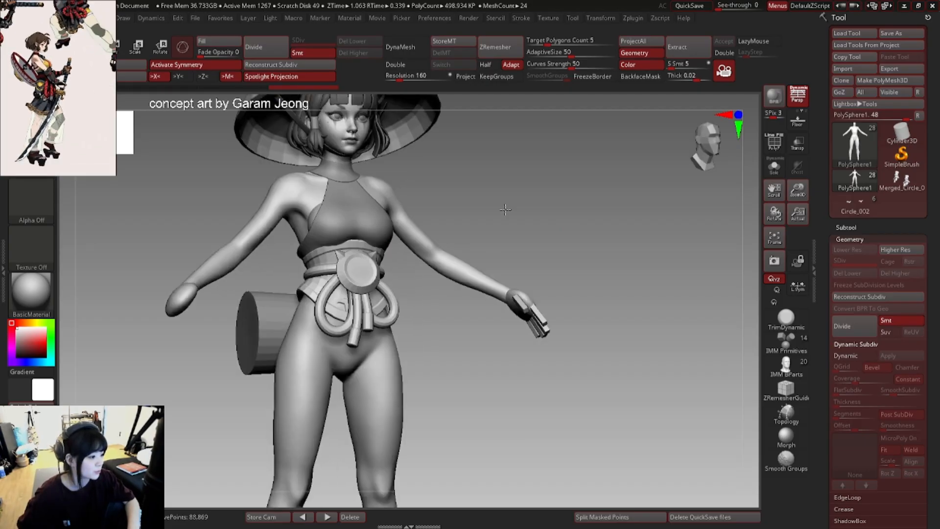
- Try to adjust the halter top's back edge in side view with the Move brush, and undo the stroke
mouse_move(352, 232)
right_mouse_down()
mouse_move(410, 256)
mouse_move(387, 275)
mouse_move(429, 274)
mouse_move(320, 283)
right_mouse_up()
mouse_move(389, 260)
left_mouse_down("shift")
mouse_move(395, 274)
mouse_move(398, 247)
left_mouse_up("shift")
right_click_drag(377, 244, 365, 279, "ctrl")
mouse_move(365, 279)
right_mouse_down()
mouse_move(402, 260)
mouse_move(386, 218)
right_mouse_up()
right_click_drag(387, 218, 365, 240)
left_click_drag(364, 240, 359, 249)
right_click_drag(360, 249, 361, 259, "ctrl")
key("ctrl+z")
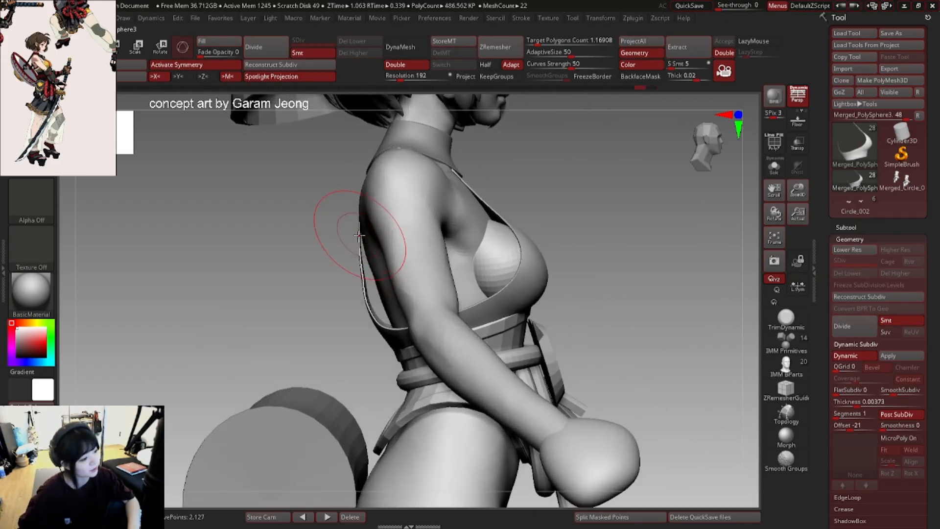
- Nudge the halter top's back strap along the spine and near the neck with the Move brush
left_click_drag(361, 225, 360, 239)
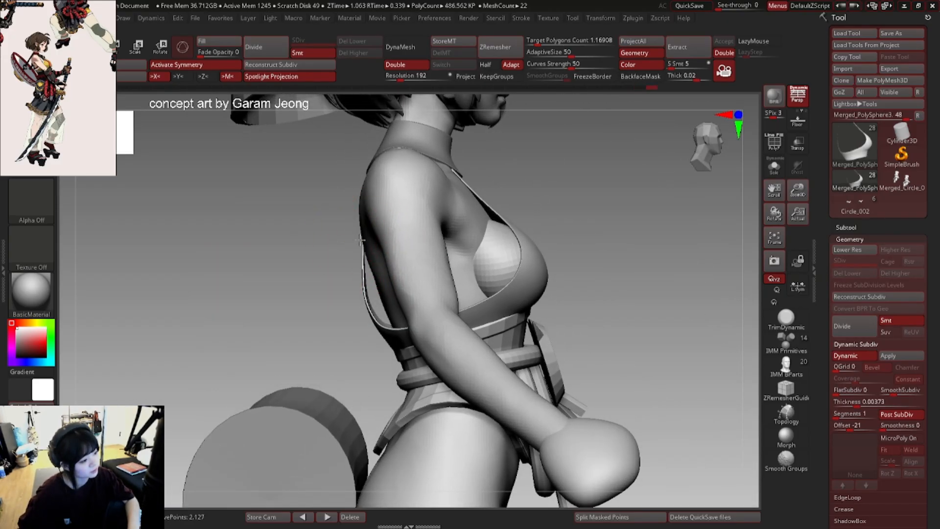
mouse_move(360, 239)
right_mouse_down()
mouse_move(392, 238)
mouse_move(353, 220)
mouse_move(375, 163)
right_mouse_up()
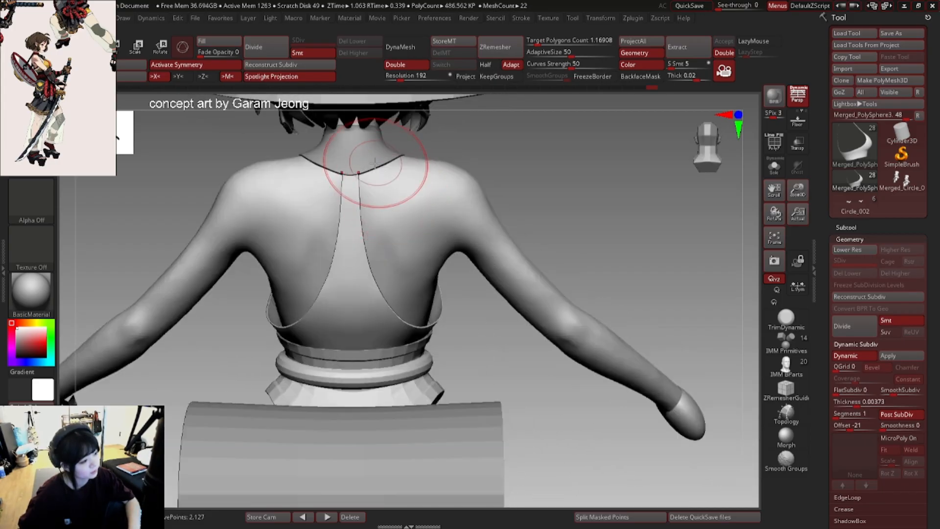
left_click_drag(375, 162, 367, 157)
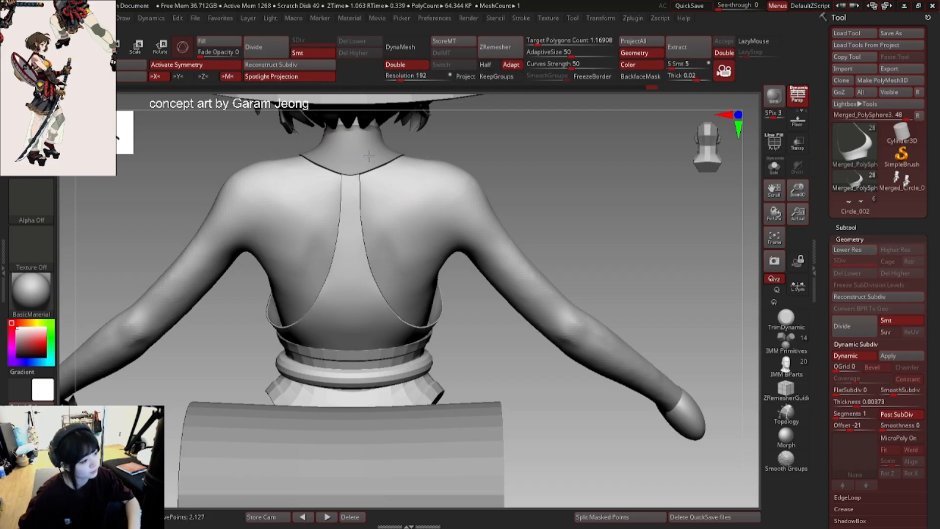
mouse_move(369, 156)
right_mouse_down()
mouse_move(344, 156)
mouse_move(375, 172)
right_mouse_up()
mouse_move(430, 259)
right_mouse_down()
mouse_move(388, 294)
mouse_move(384, 283)
right_mouse_up()
right_click(384, 283)
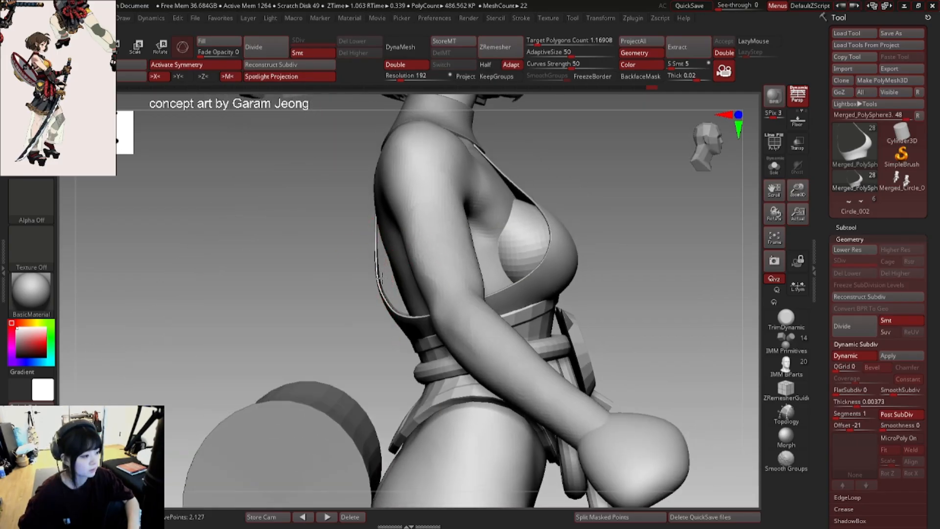
left_click_drag(380, 278, 376, 278)
mouse_move(373, 278)
right_mouse_down("ctrl")
mouse_move(311, 277)
mouse_move(411, 275)
mouse_move(478, 289)
mouse_move(504, 284)
mouse_move(495, 271)
mouse_move(535, 277)
mouse_move(478, 280)
mouse_move(465, 263)
mouse_move(431, 268)
right_mouse_up("ctrl")
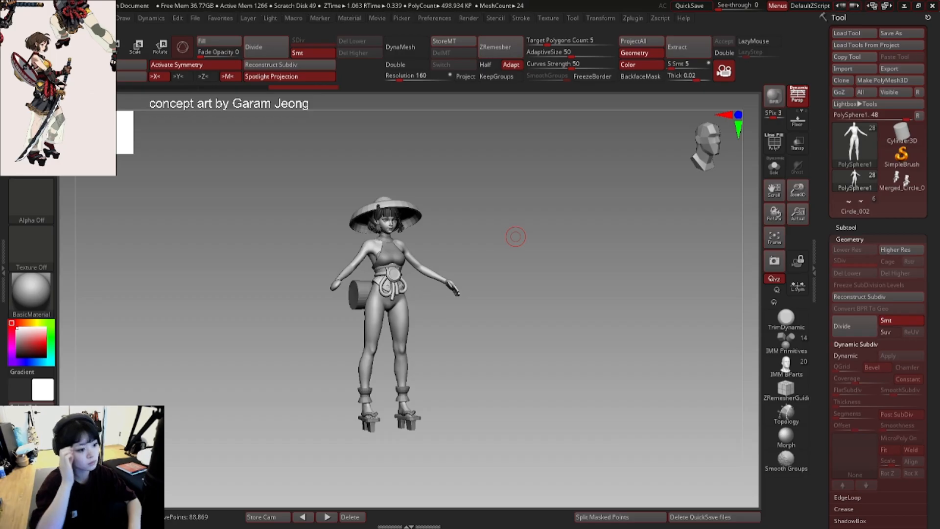
- Examine the whole figure from several angles against the concept art of the skirt and legs
mouse_move(413, 233)
right_mouse_down("shift")
mouse_move(390, 227)
mouse_move(468, 236)
right_mouse_up("shift")
key("space")
left_click_drag(467, 235, 460, 232)
mouse_move(499, 230)
right_mouse_down("ctrl")
mouse_move(435, 233)
mouse_move(529, 230)
mouse_move(391, 206)
right_mouse_up("ctrl")
mouse_move(382, 201)
right_mouse_down()
mouse_move(349, 194)
mouse_move(336, 205)
right_mouse_up()
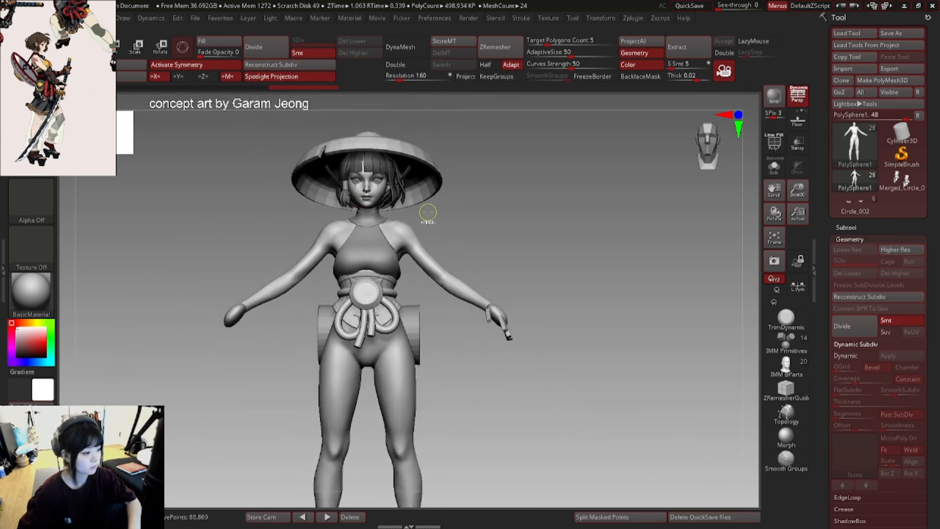
right_click_drag(428, 212, 404, 214, "ctrl")
right_click_drag(404, 213, 420, 218)
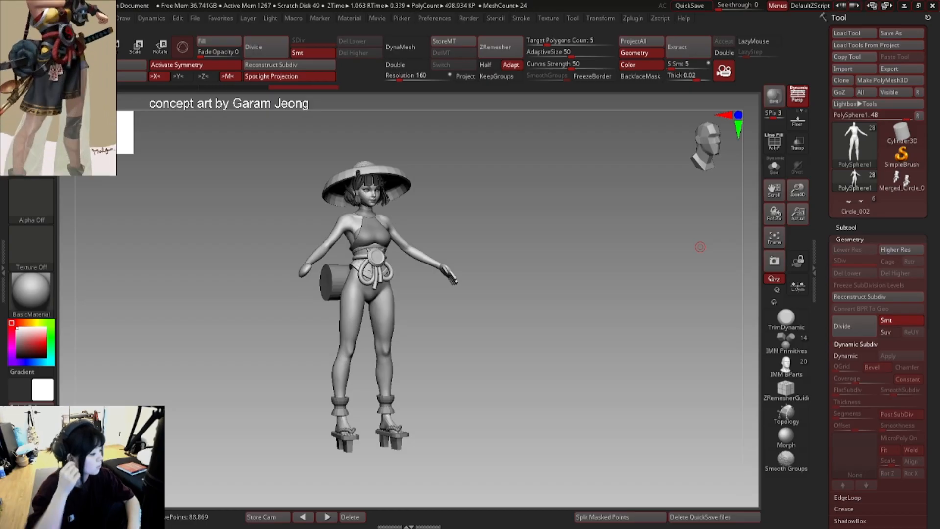
right_click_drag(700, 247, 356, 240, "shift")
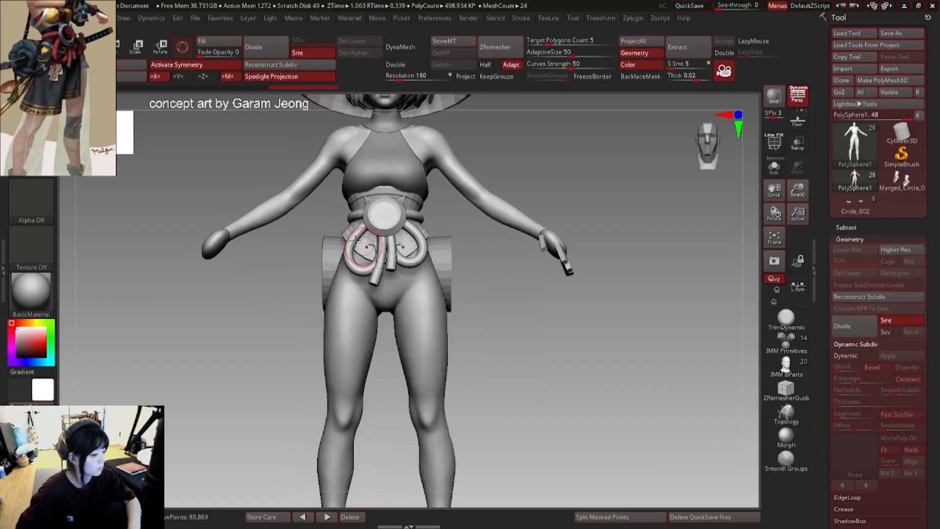
- Isolate the body, mask its hips and upper thighs in a shorts shape, and show the other subtools again
key("ctrl+shift+f")
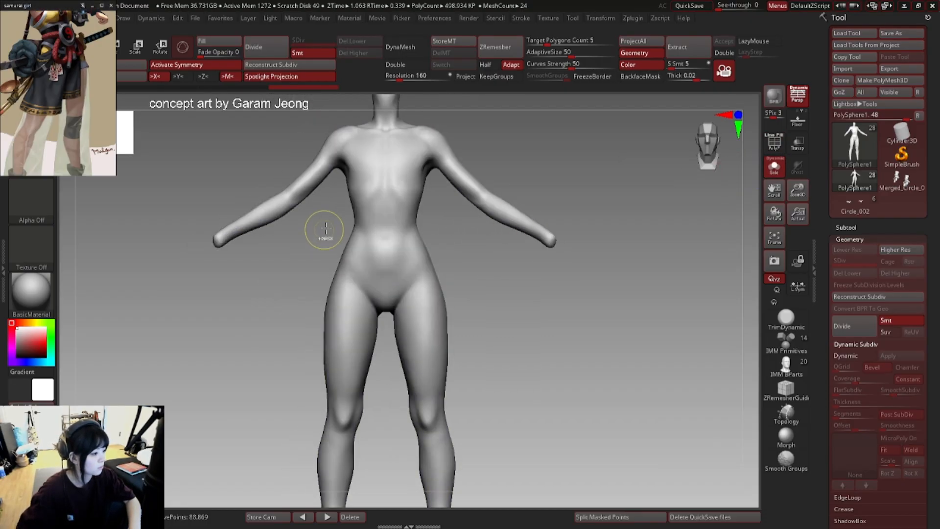
left_click_drag(325, 220, 457, 316, "ctrl")
right_click_drag(458, 315, 552, 265)
key("ctrl+shift+f")
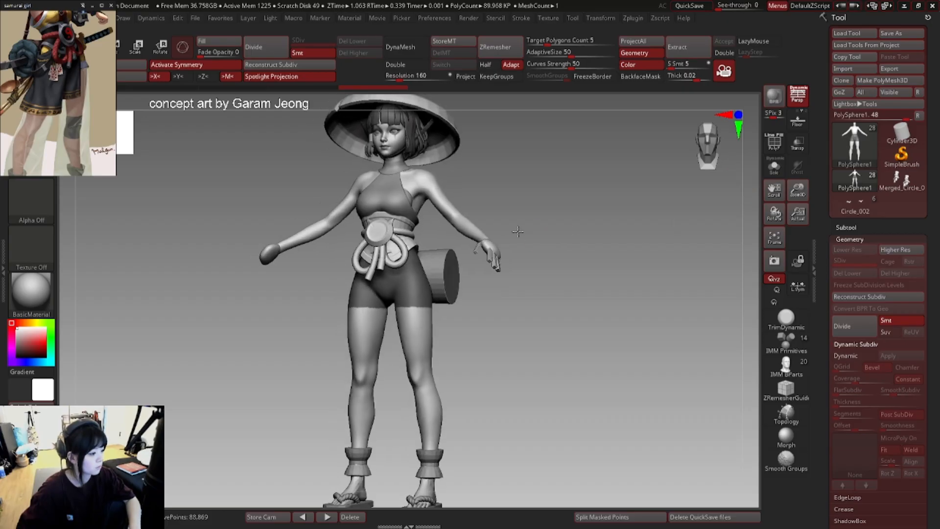
right_click_drag(517, 231, 529, 235, "shift")
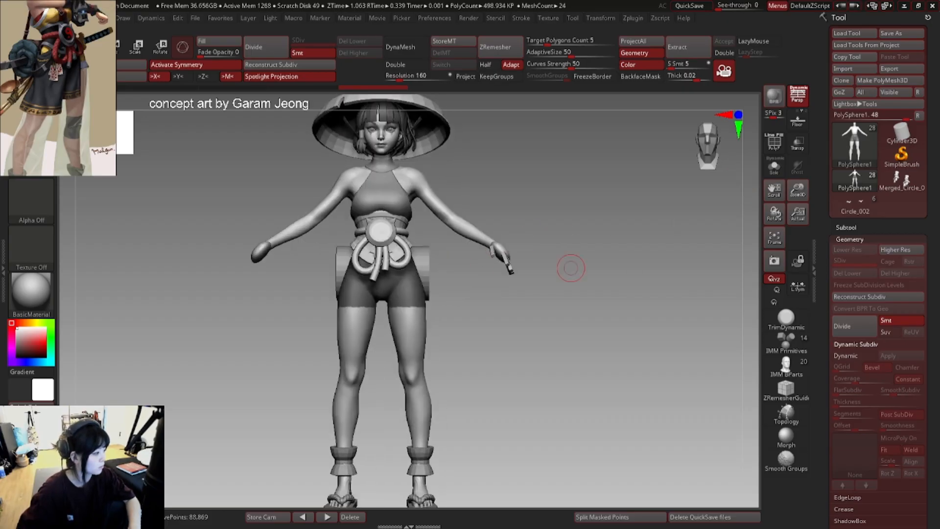
- Duplicate the body subtool and trim the copy down to the hips and upper thighs for the shorts
left_click(851, 229)
left_click(845, 347)
right_click_drag(304, 333, 295, 266, "ctrl")
left_click_drag(337, 299, 496, 442, "ctrl+alt+shift")
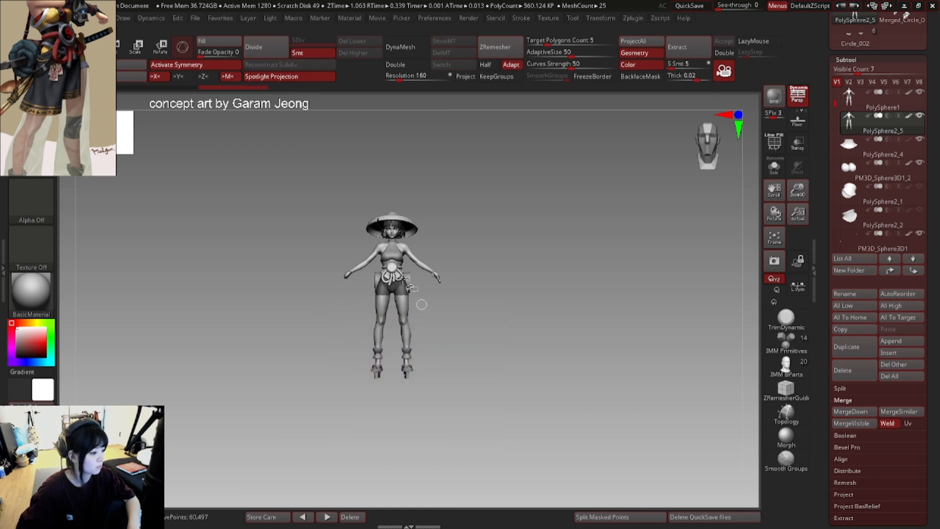
right_click_drag(421, 305, 489, 268, "ctrl")
key("shift+f")
left_click_drag(416, 222, 520, 315, "ctrl+alt+shift")
left_click_drag(312, 193, 473, 285, "ctrl+alt+shift")
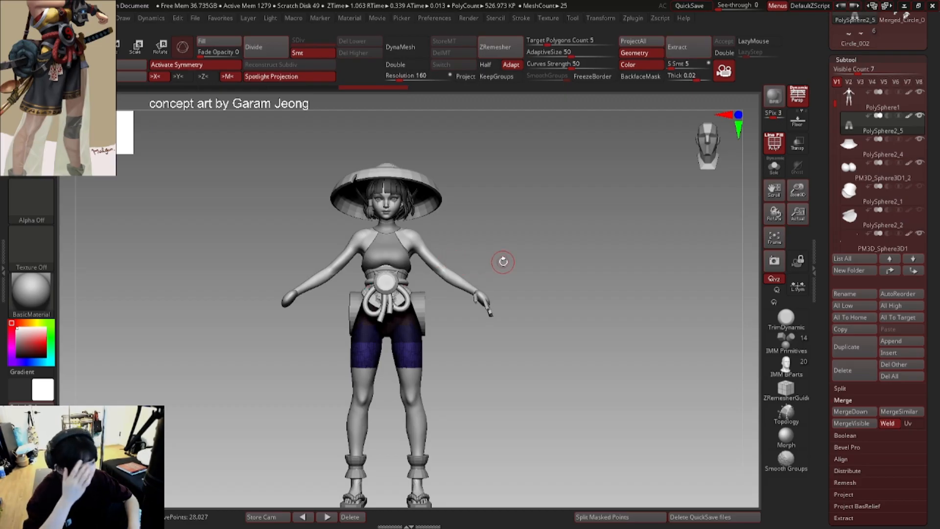
- Isolate the shorts piece and clear its mask
right_click_drag(434, 288, 520, 313, "ctrl")
key("shift+f")
right_click(464, 308)
right_click_drag(461, 324, 415, 277, "alt")
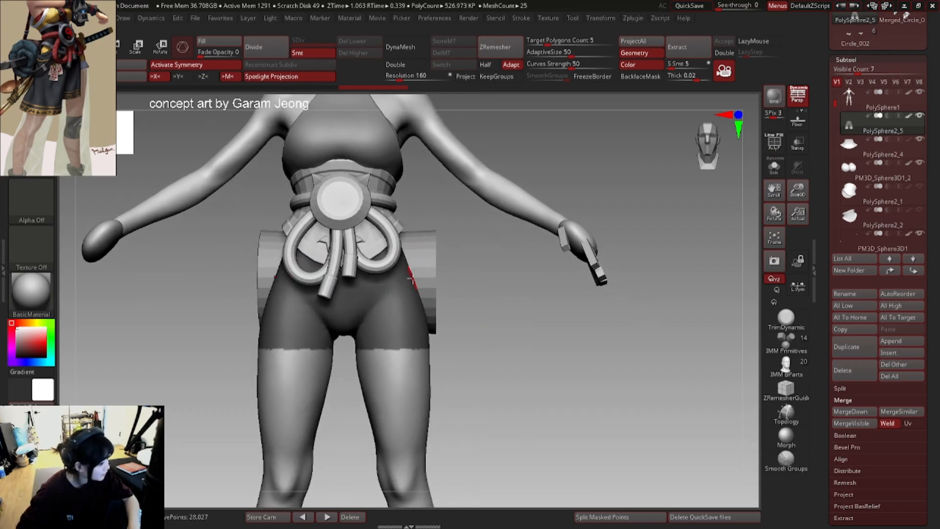
key("shift+f")
left_click(775, 166)
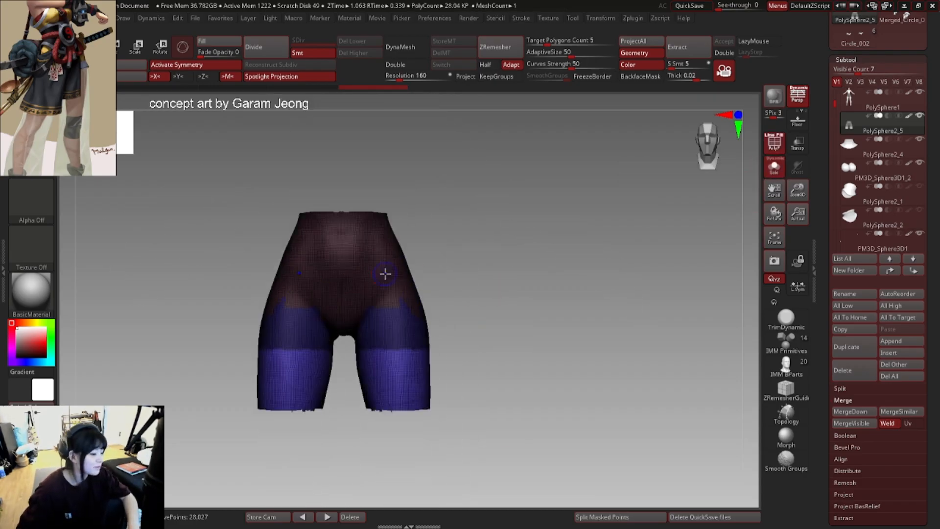
key("shift+f")
left_click_drag(456, 268, 477, 289, "ctrl")
right_click_drag(450, 284, 441, 275, "ctrl")
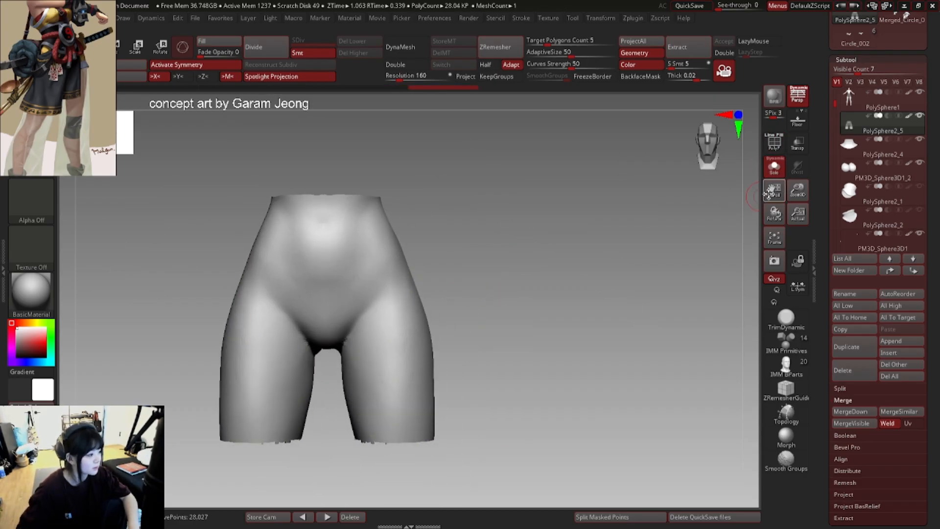
- Show all subtools and examine the shorts' length and fit on the body using the polyframe and transparency displays
left_click(780, 177)
right_click_drag(270, 254, 303, 230, "ctrl")
key("shift+f")
left_click(797, 143)
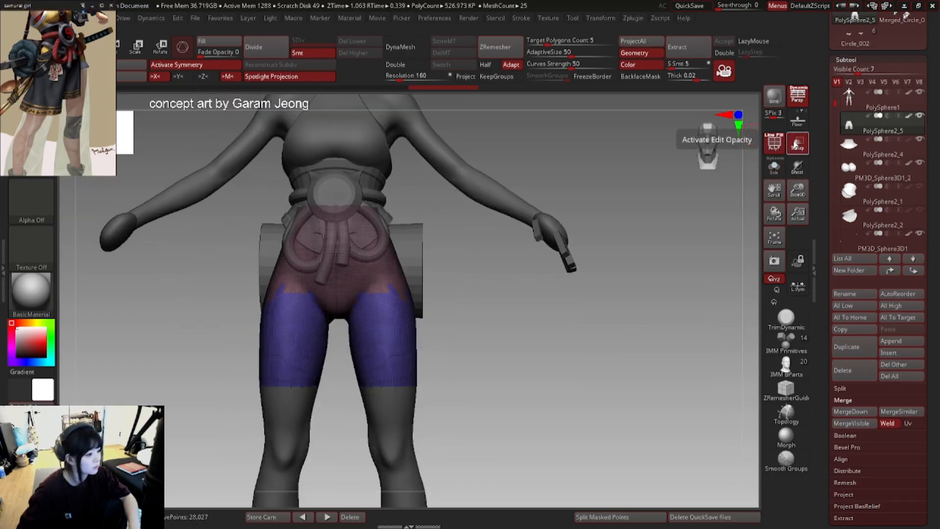
left_click(797, 143)
right_click_drag(340, 300, 347, 320, "ctrl")
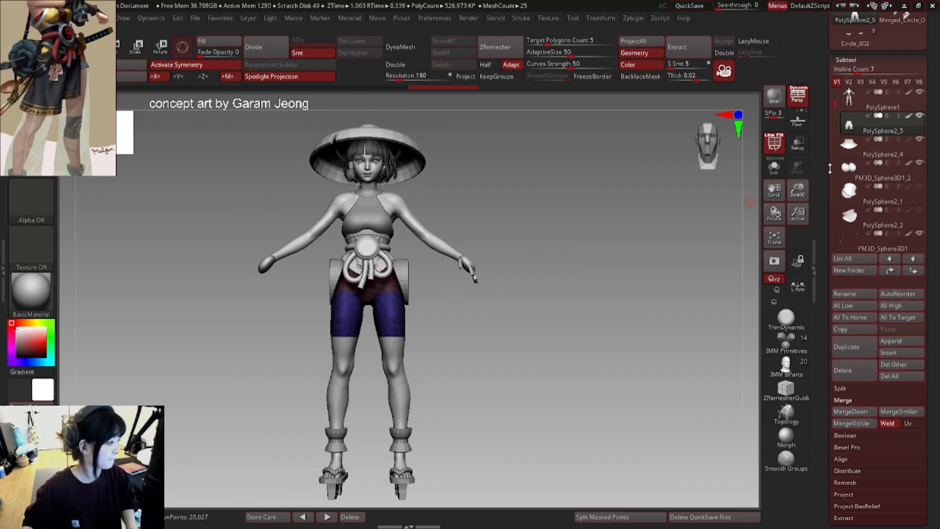
right_click_drag(362, 327, 411, 354, "ctrl")
key("shift+f")
right_click_drag(415, 310, 387, 318, "alt")
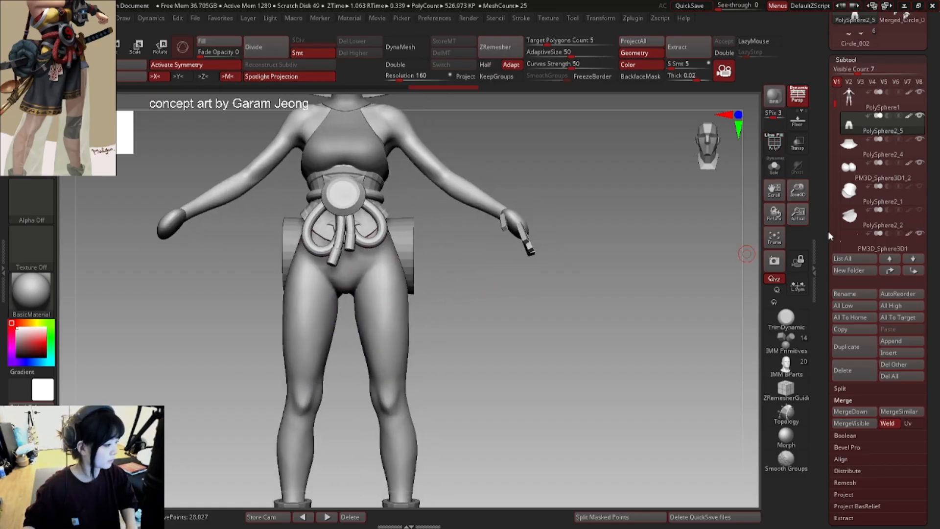
- Try to carve a crease line across the shorts' upper thighs with the DamStandard brush
key("ctrl")
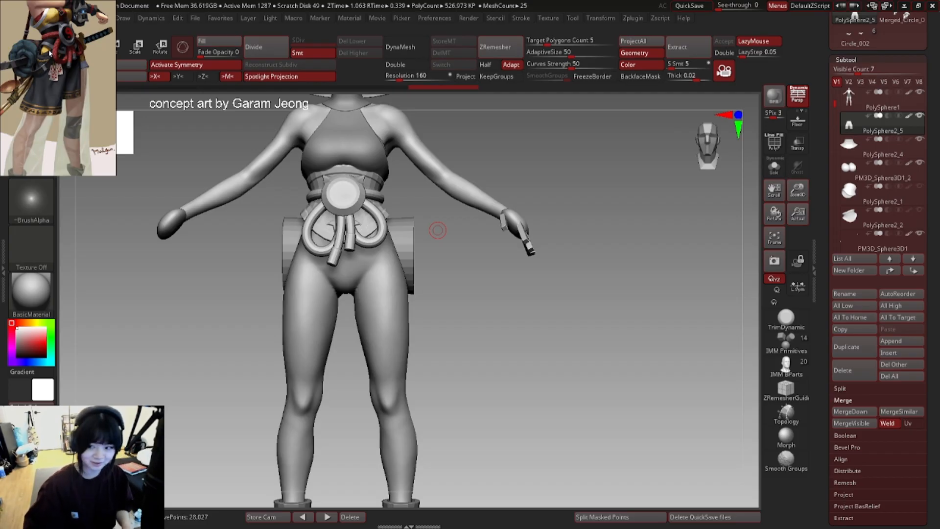
mouse_move(404, 239)
left_mouse_down()
mouse_move(420, 237)
mouse_move(388, 245)
left_mouse_up()
left_click(774, 166)
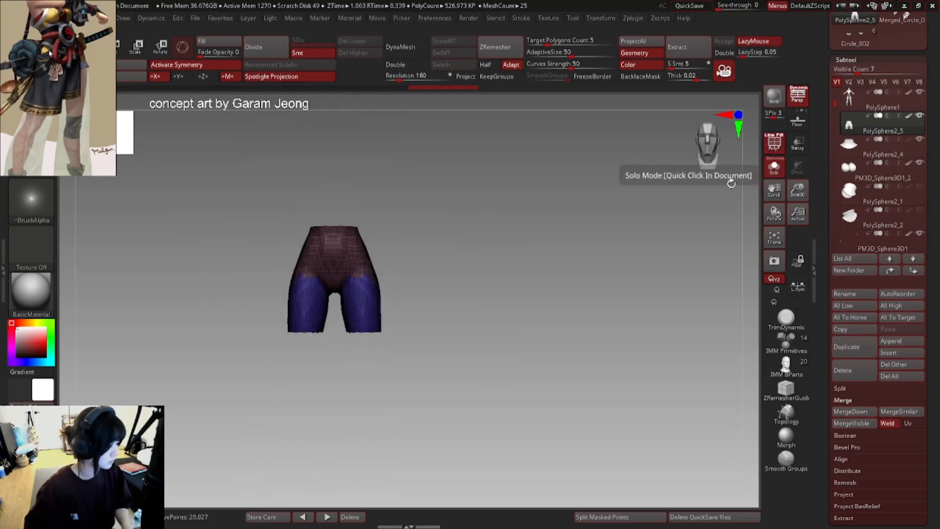
right_click_drag(371, 272, 386, 276, "ctrl")
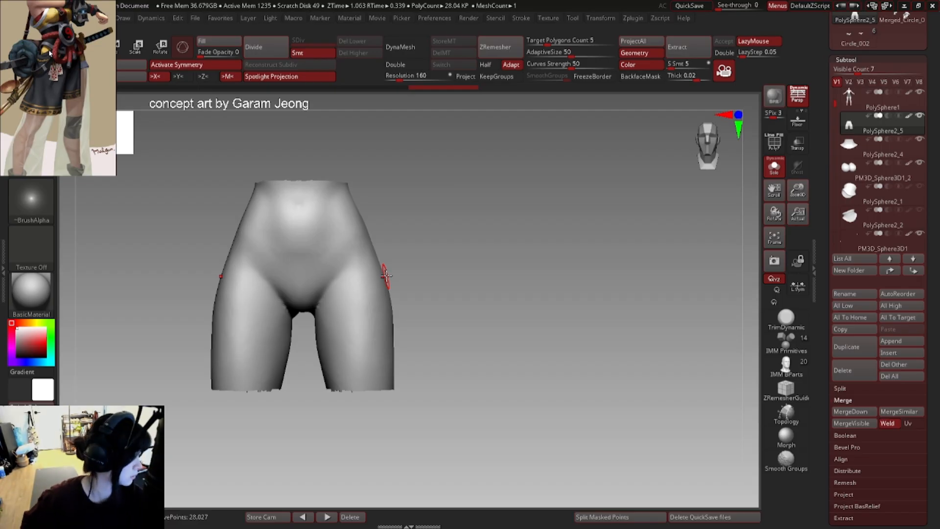
left_click(773, 167)
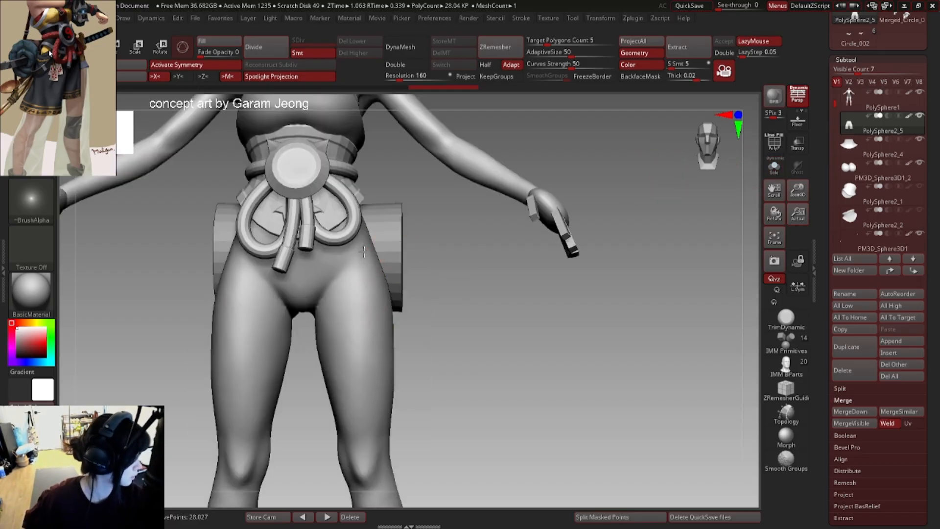
key("space")
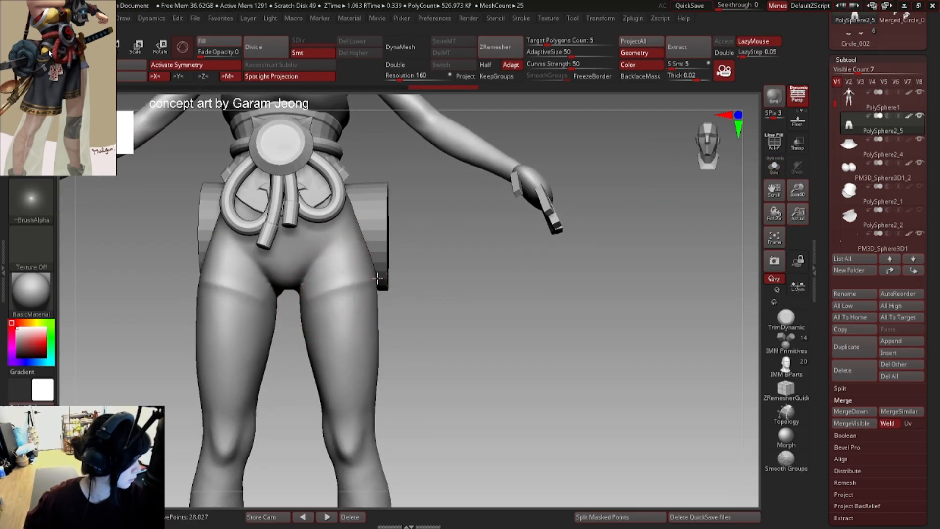
left_click_drag(383, 277, 342, 269)
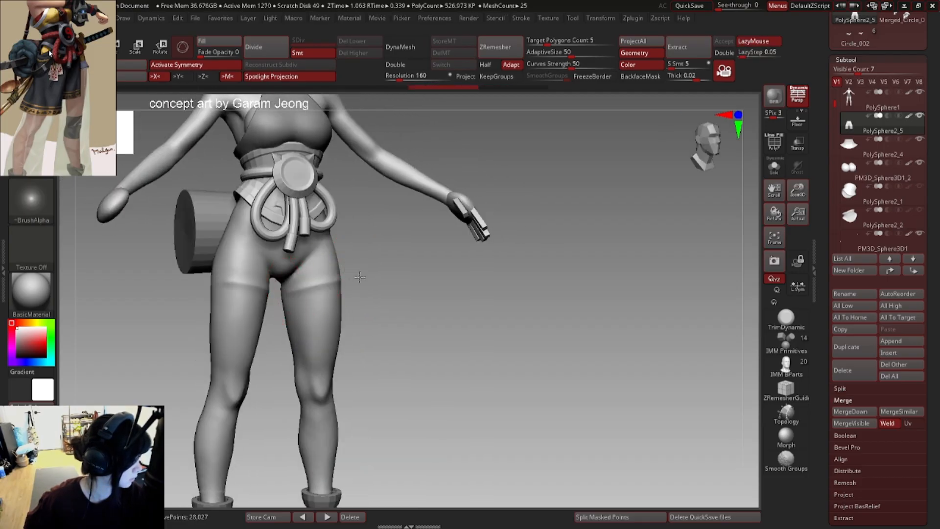
left_click_drag(272, 293, 342, 289)
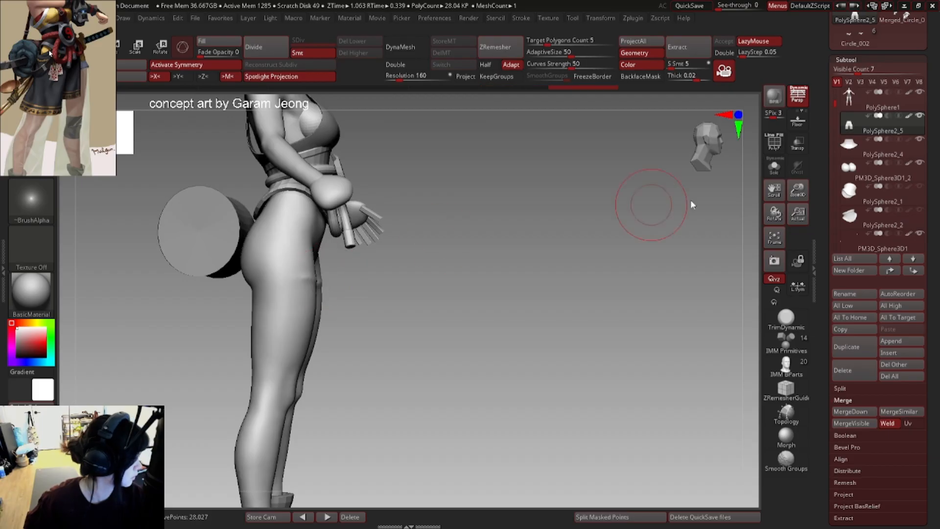
- Isolate the shorts and carve a crease line around both upper thighs from the front, sides and back with DamStandard
left_click(774, 168)
left_click_drag(220, 282, 311, 273, "shift")
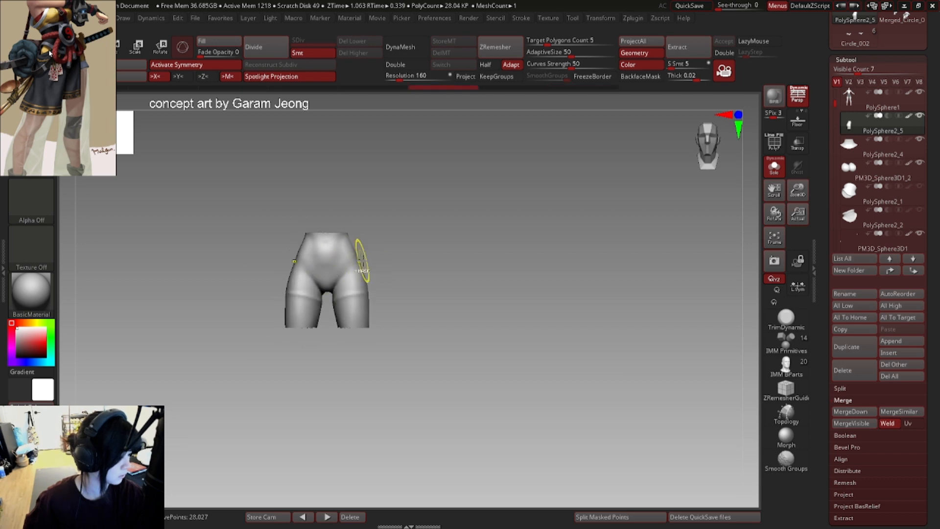
right_click_drag(363, 261, 374, 282, "ctrl")
key("l")
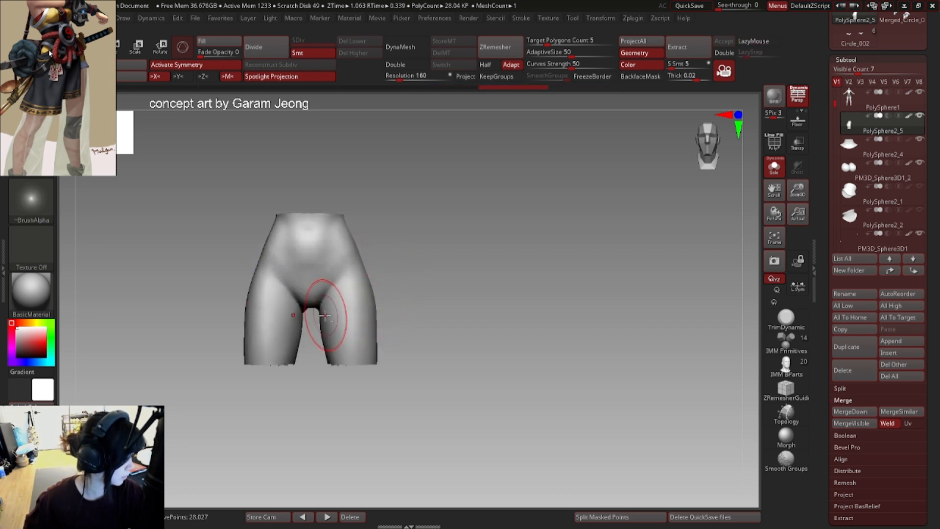
left_click_drag(379, 305, 323, 319, "shift")
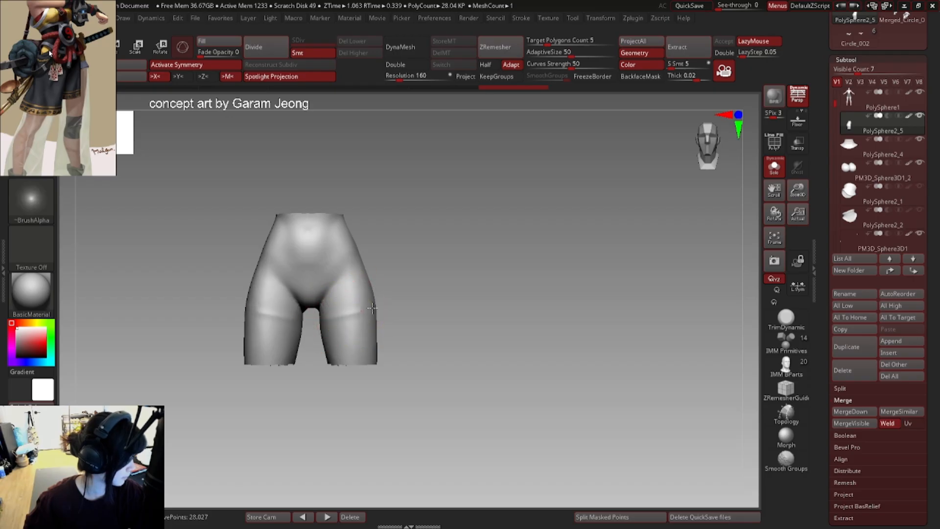
right_click_drag(386, 304, 332, 300, "shift")
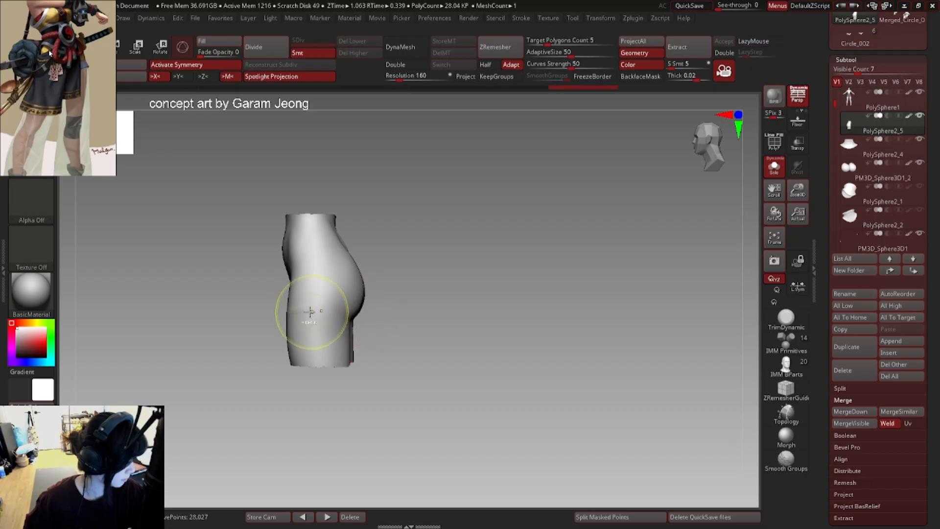
mouse_move(342, 300)
right_mouse_down("shift")
mouse_move(423, 273)
mouse_move(460, 234)
right_mouse_up("shift")
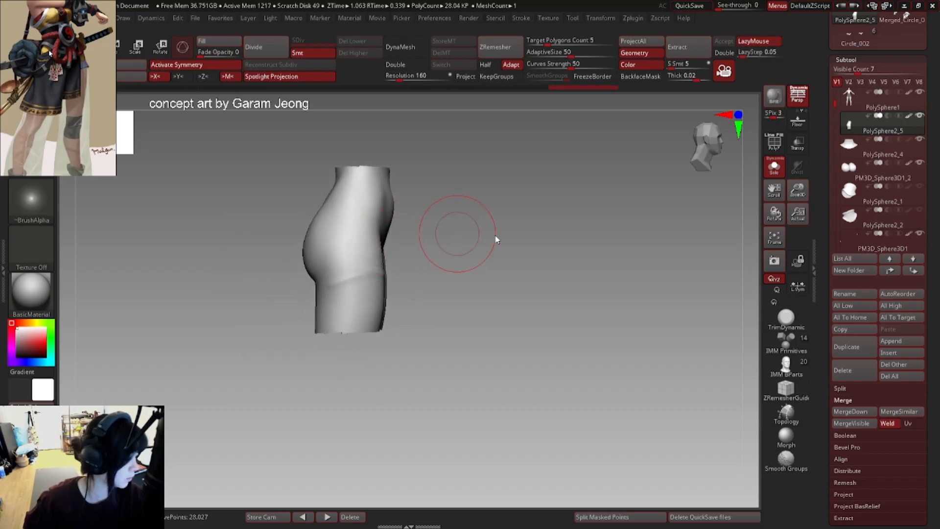
right_click_drag(334, 294, 375, 291, "ctrl")
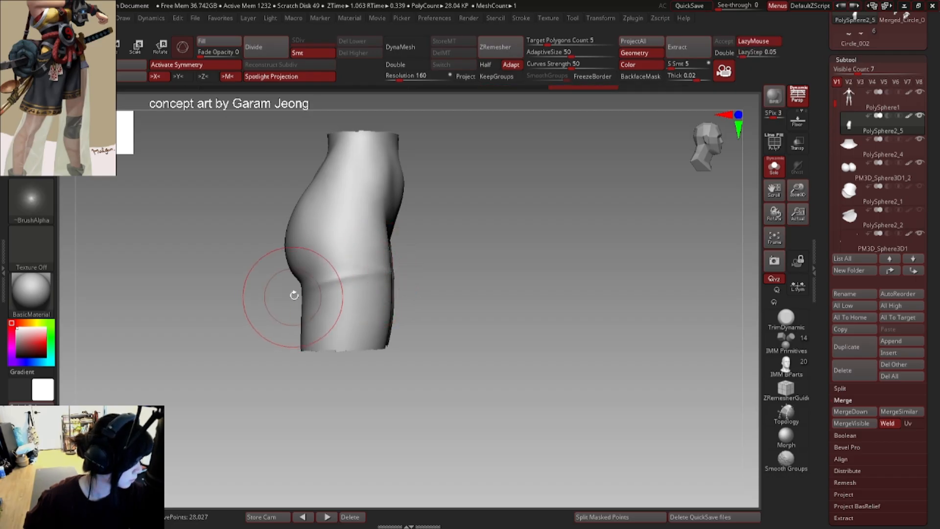
right_click_drag(294, 295, 358, 281, "shift")
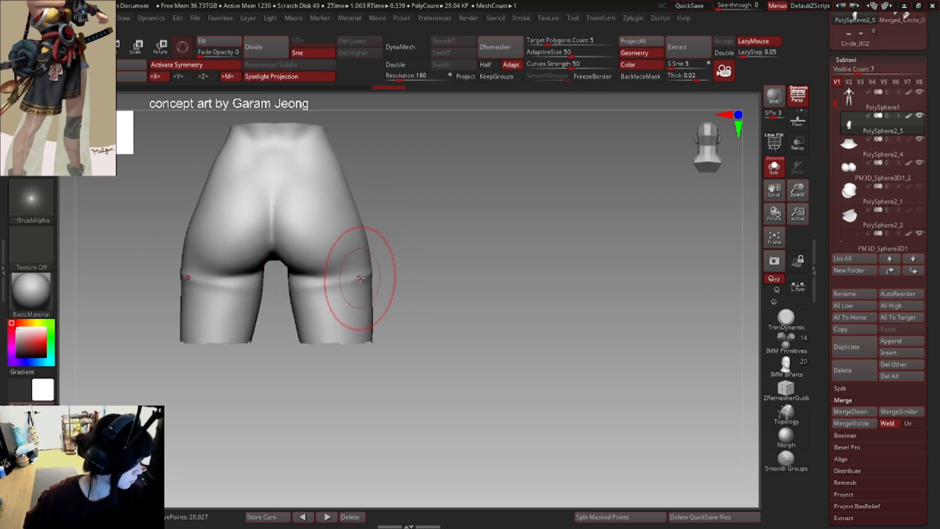
- Reinforce the thigh crease and build up the fabric above it on the front upper thighs with ClayBuildup
right_click_drag(288, 285, 401, 283)
right_click_drag(401, 283, 332, 275)
mouse_move(403, 273)
right_mouse_down("shift")
mouse_move(368, 290)
mouse_move(334, 269)
mouse_move(330, 281)
mouse_move(355, 250)
right_mouse_up("shift")
right_click(336, 265)
right_click(346, 243)
left_click_drag(355, 235, 318, 266)
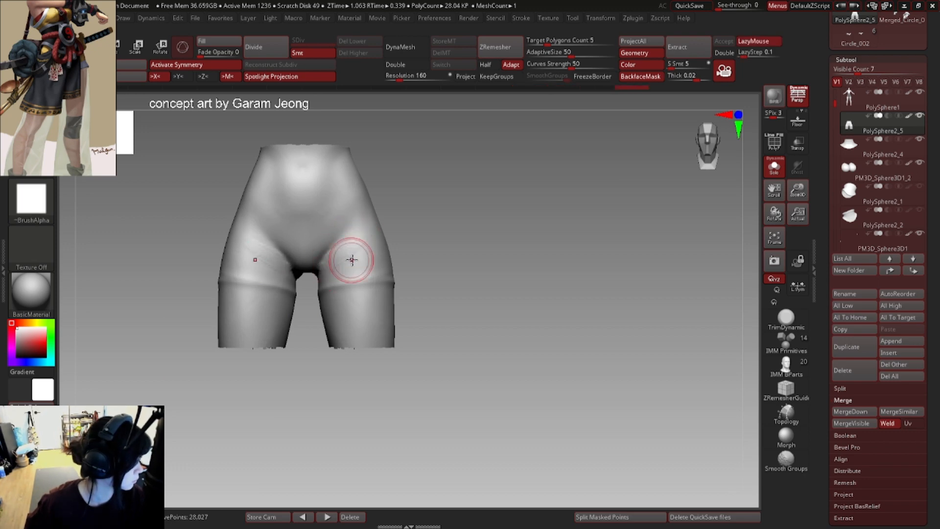
- Fill the cleft between the buttocks on the back of the shorts with ClayBuildup strokes
mouse_move(338, 265)
right_mouse_down()
mouse_move(320, 239)
mouse_move(361, 252)
mouse_move(420, 227)
mouse_move(330, 253)
right_mouse_up()
right_click(343, 237)
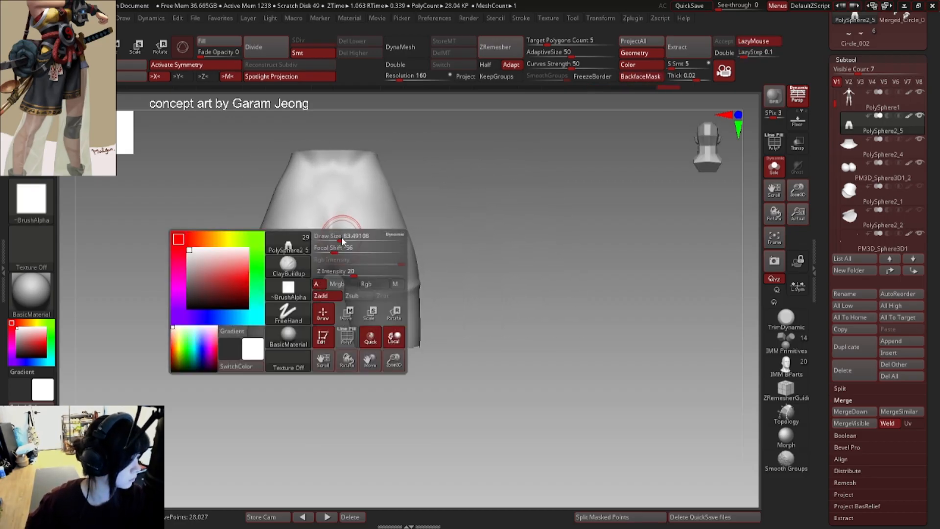
right_click(340, 219)
left_click_drag(344, 211, 340, 241)
right_click_drag(341, 235, 358, 220)
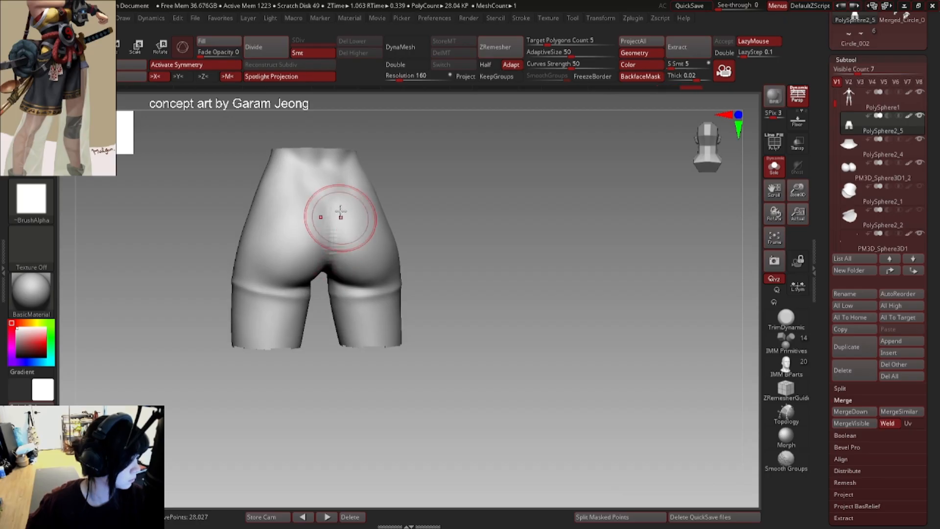
mouse_move(340, 215)
left_mouse_down()
mouse_move(333, 225)
mouse_move(334, 195)
mouse_move(337, 228)
left_mouse_up()
right_click_drag(343, 232, 362, 222)
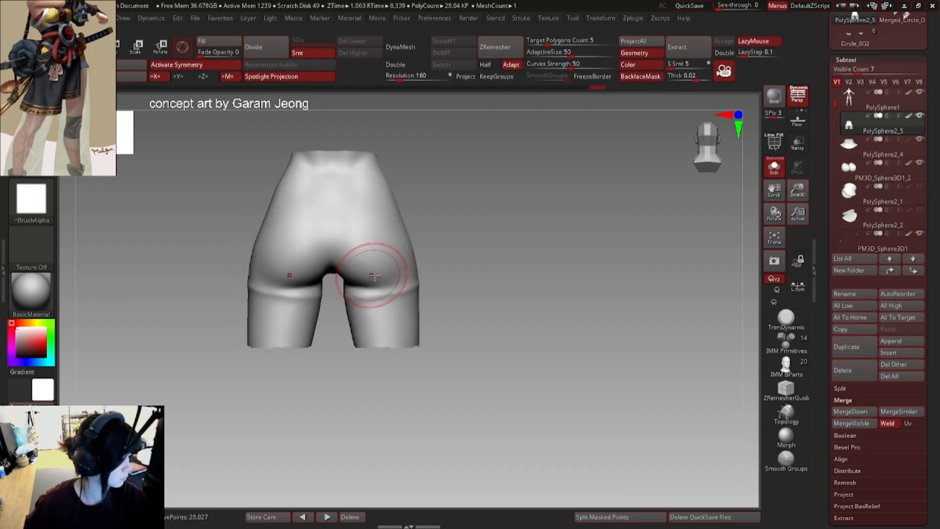
- Deepen the crease line below the buttocks on the back of the thighs with the DamStandard brush
mouse_move(397, 270)
right_mouse_down()
mouse_move(407, 264)
mouse_move(391, 267)
mouse_move(410, 278)
mouse_move(370, 256)
right_mouse_up()
right_click(392, 270)
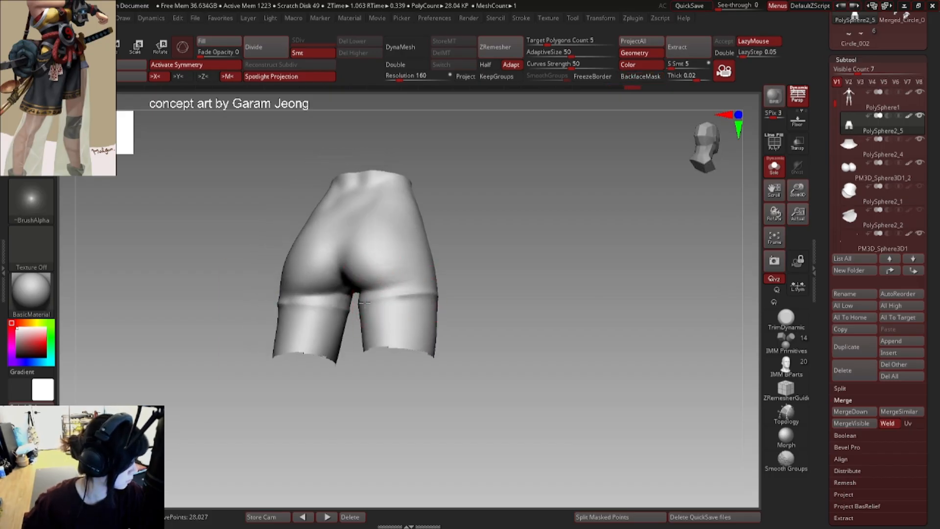
right_click_drag(364, 303, 387, 295)
right_click_drag(320, 314, 369, 313, "shift")
left_click_drag(369, 306, 390, 282)
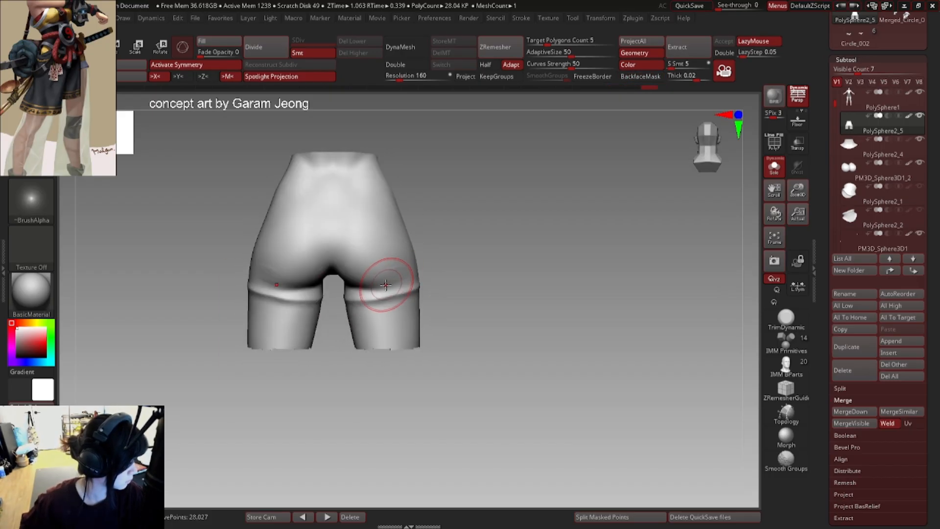
- Build up fabric folds just above the back thigh crease with the ClayBuildup brush
right_click_drag(370, 290, 412, 268)
mouse_move(412, 267)
left_mouse_down()
mouse_move(372, 277)
mouse_move(418, 273)
left_mouse_up()
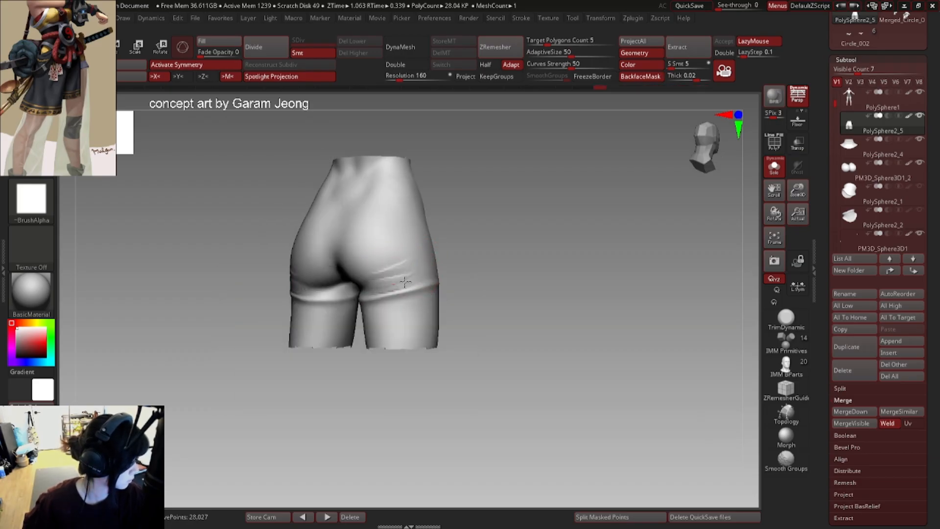
mouse_move(405, 281)
right_mouse_down("shift")
mouse_move(319, 282)
mouse_move(342, 274)
mouse_move(338, 288)
right_mouse_up("shift")
- Add ClayBuildup strokes around the centre and lower back of the shorts, and undo the last stroke
right_click_drag(355, 250, 353, 258)
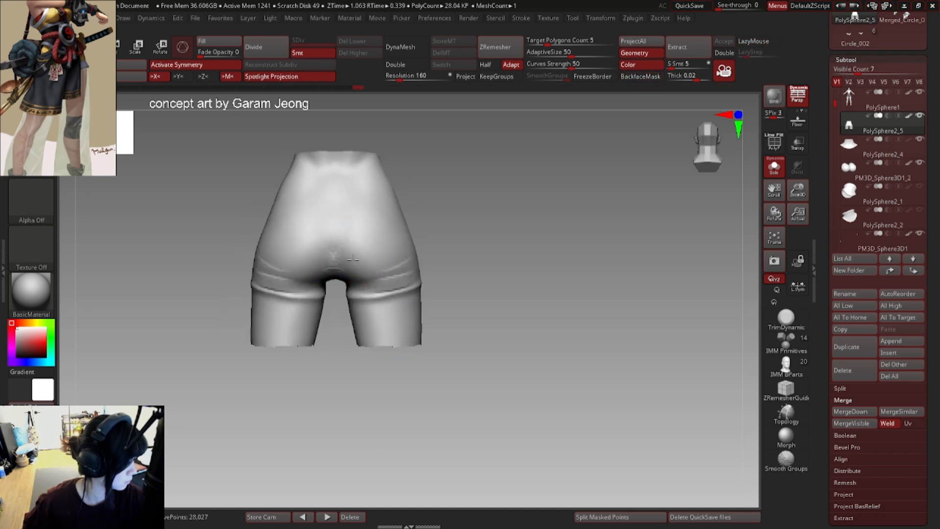
right_click_drag(421, 250, 401, 255)
mouse_move(431, 284)
left_mouse_down()
mouse_move(380, 262)
mouse_move(354, 235)
left_mouse_up()
right_click_drag(359, 240, 412, 242)
key("ctrl+z")
key("shift+f")
key("shift+f")
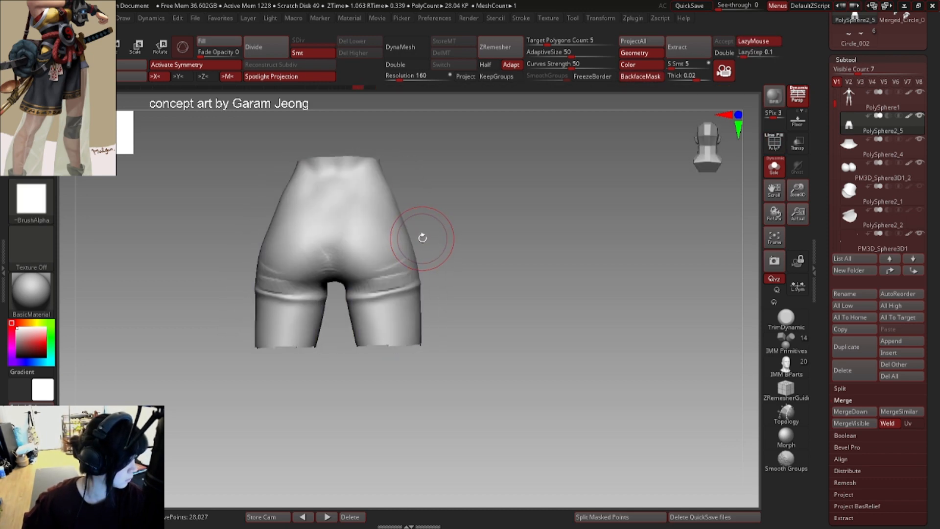
- Smooth out the clay strokes and folds on the seat of the shorts
key("b")
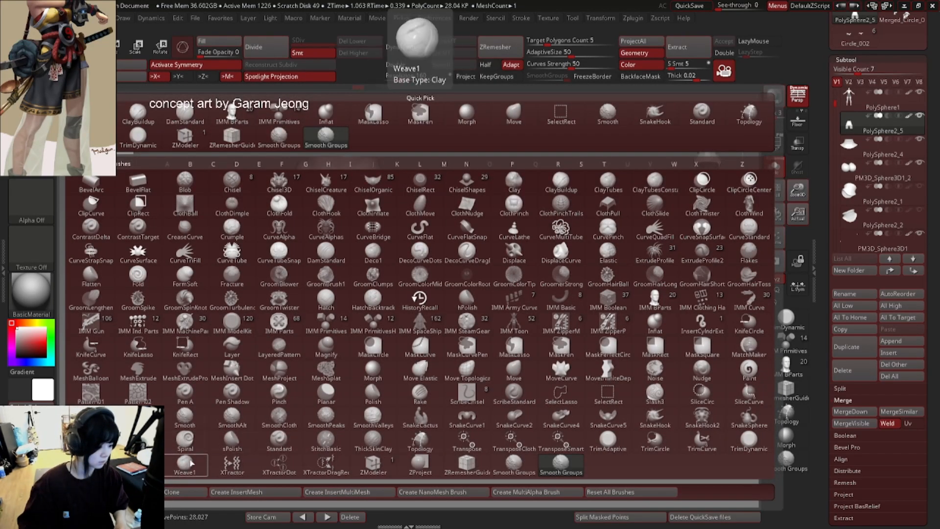
left_click(205, 416)
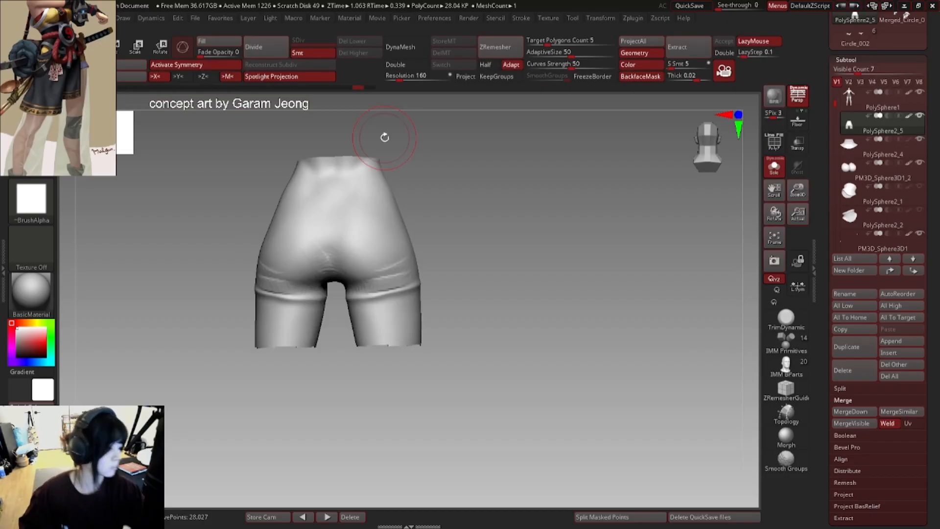
left_click_drag(339, 240, 345, 258, "shift")
right_click_drag(398, 251, 366, 262, "alt")
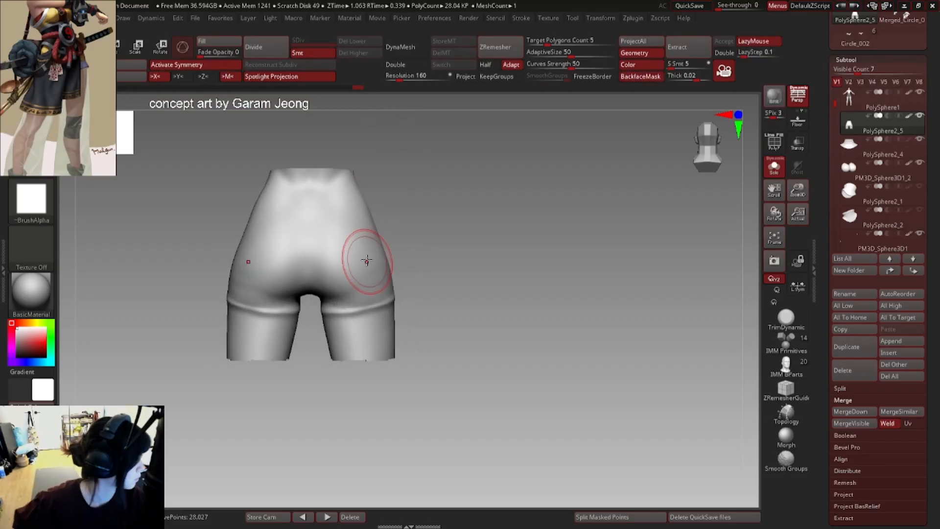
- Carve a vertical centre seam down the back of the shorts from the waist to the crotch with the DamStandard brush
key("b")
key("d")
key("s")
key("space")
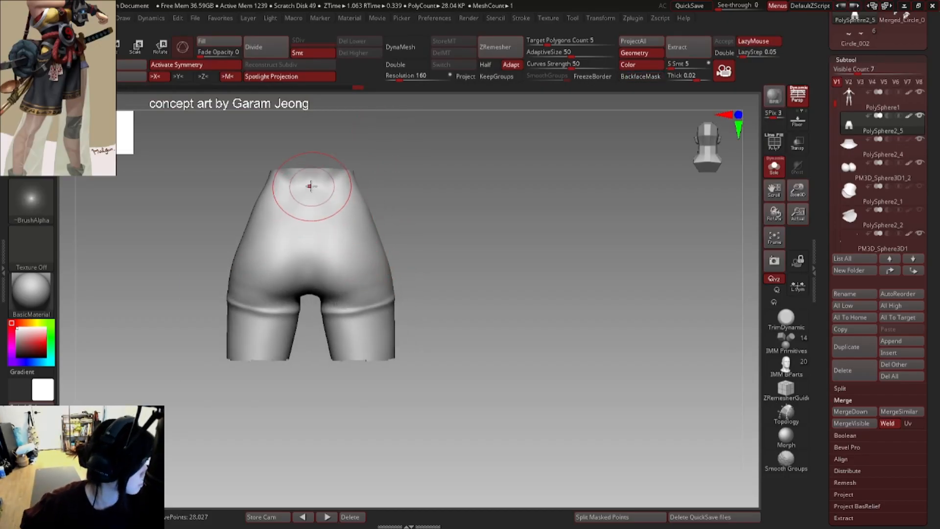
left_click_drag(312, 226, 310, 189, "shift")
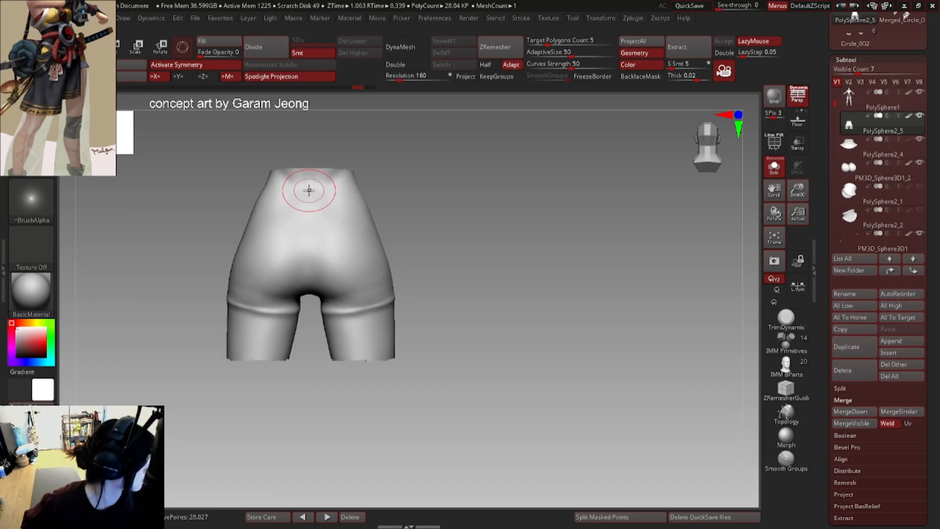
left_click_drag(307, 261, 308, 284)
right_click_drag(308, 236, 321, 228)
right_click_drag(310, 299, 307, 264)
left_click_drag(306, 214, 298, 302, "shift")
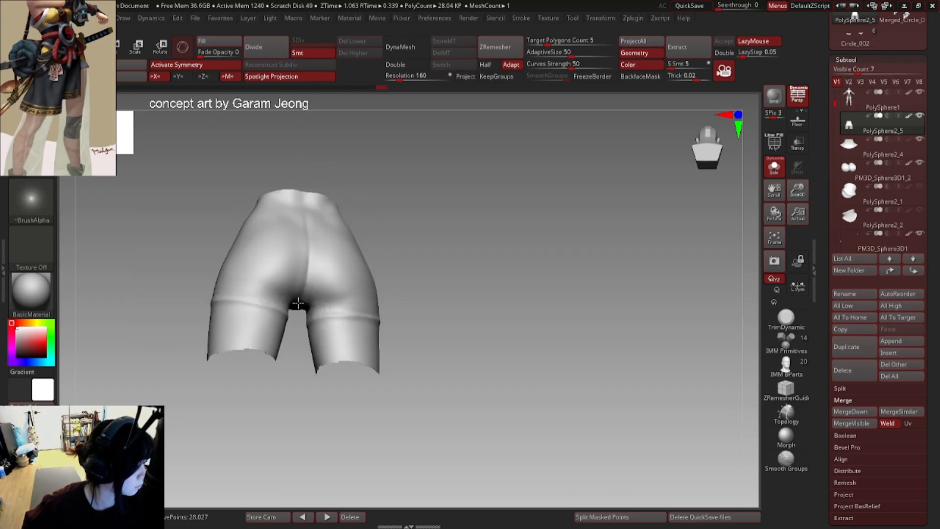
right_click_drag(298, 304, 308, 266)
left_click_drag(308, 266, 297, 318)
mouse_move(308, 269)
right_mouse_down()
mouse_move(313, 300)
mouse_move(308, 264)
right_mouse_up()
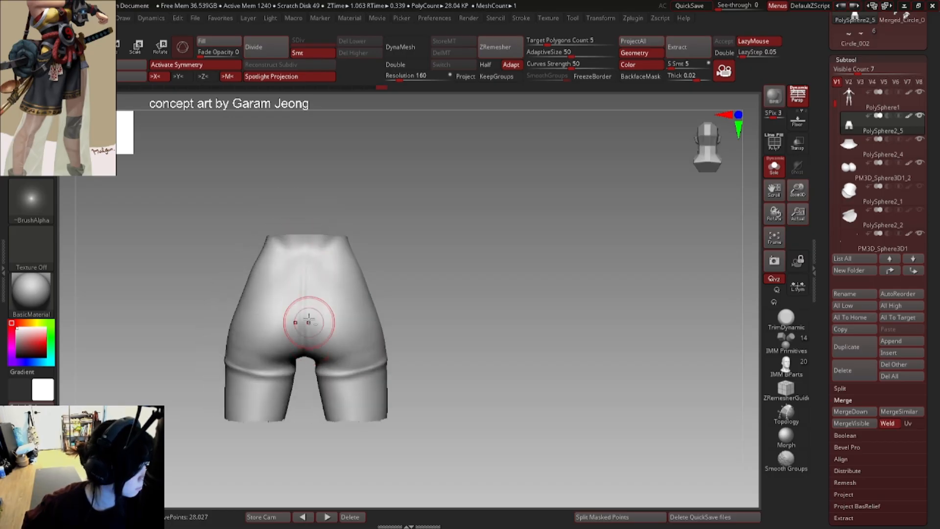
- Carve a matching centre seam down the front of the shorts from the waist to the crotch
mouse_move(309, 350)
right_mouse_down()
mouse_move(319, 251)
mouse_move(255, 229)
right_mouse_up()
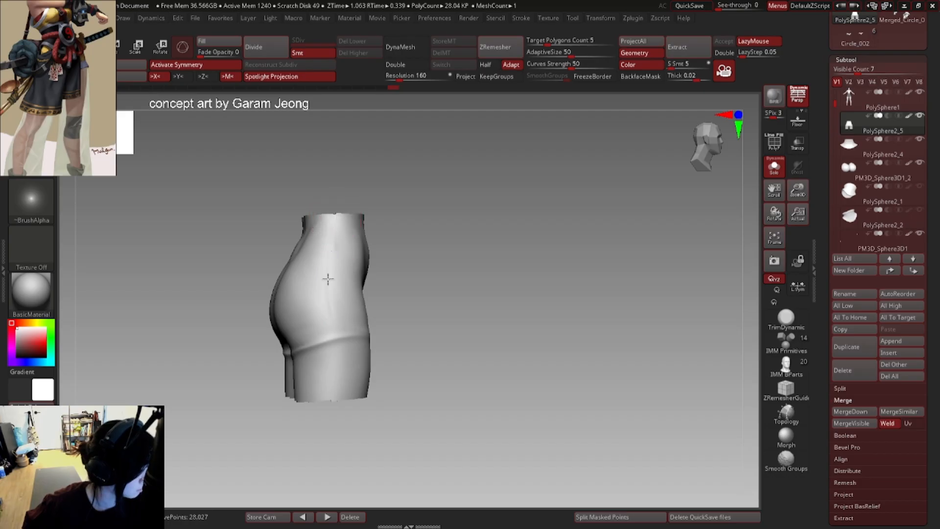
right_click_drag(326, 310, 346, 268)
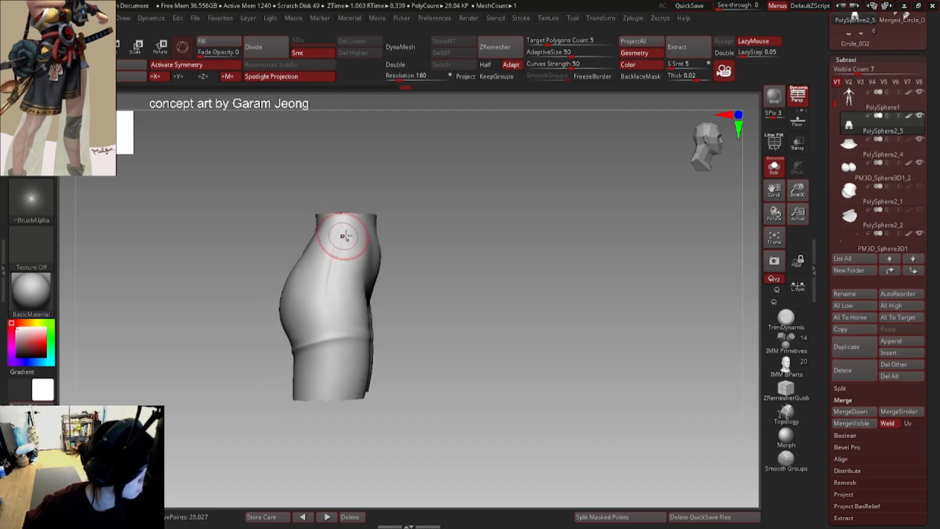
mouse_move(346, 236)
right_mouse_down()
mouse_move(355, 205)
mouse_move(374, 248)
mouse_move(318, 222)
mouse_move(397, 234)
mouse_move(413, 225)
mouse_move(287, 200)
mouse_move(300, 204)
mouse_move(304, 175)
right_mouse_up()
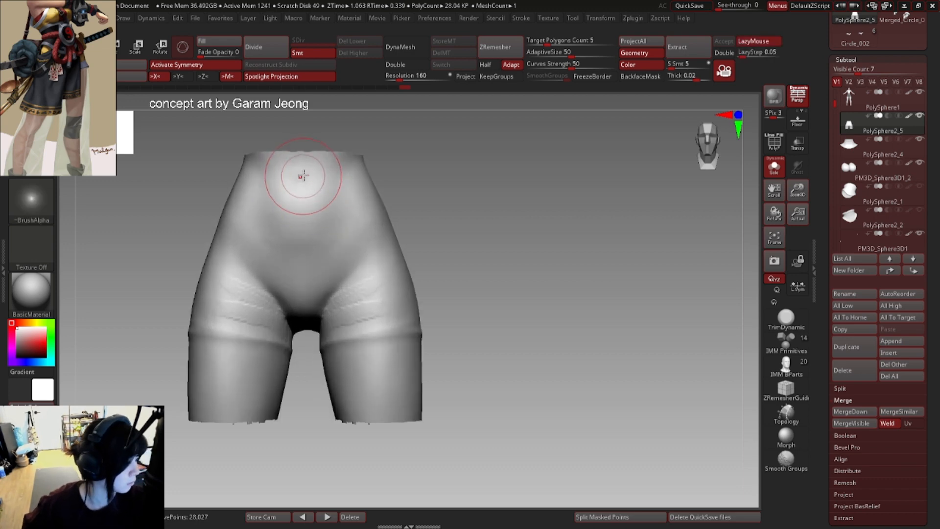
left_click_drag(306, 272, 307, 284)
right_click_drag(315, 233, 314, 196, "ctrl")
left_click_drag(304, 189, 302, 209)
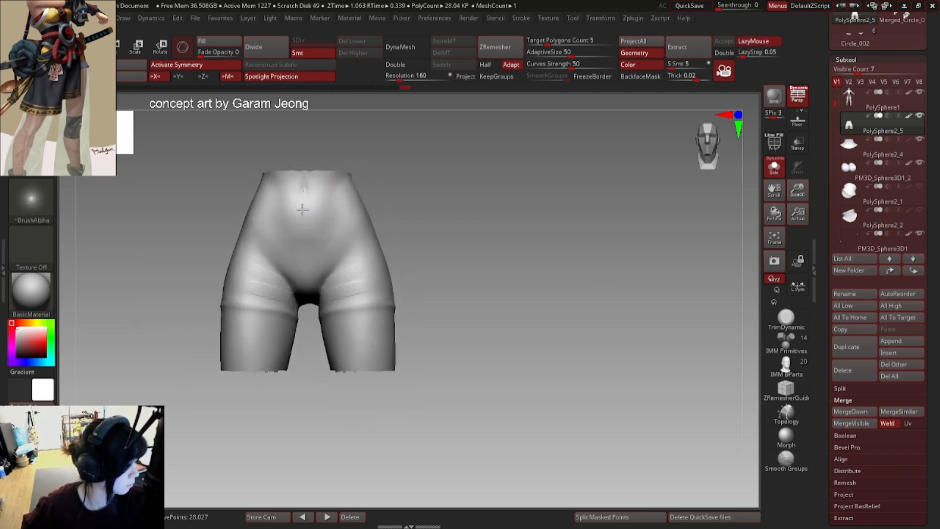
right_click_drag(305, 295, 304, 303)
right_click(308, 216)
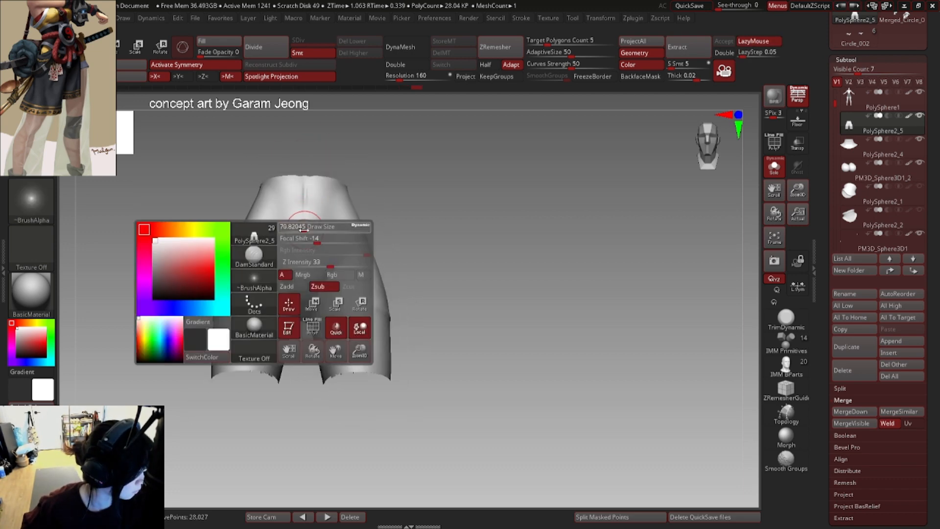
mouse_move(308, 215)
right_mouse_down()
mouse_move(307, 223)
mouse_move(310, 196)
right_mouse_up()
right_click_drag(310, 283, 309, 194)
right_click_drag(299, 272, 304, 194, "shift")
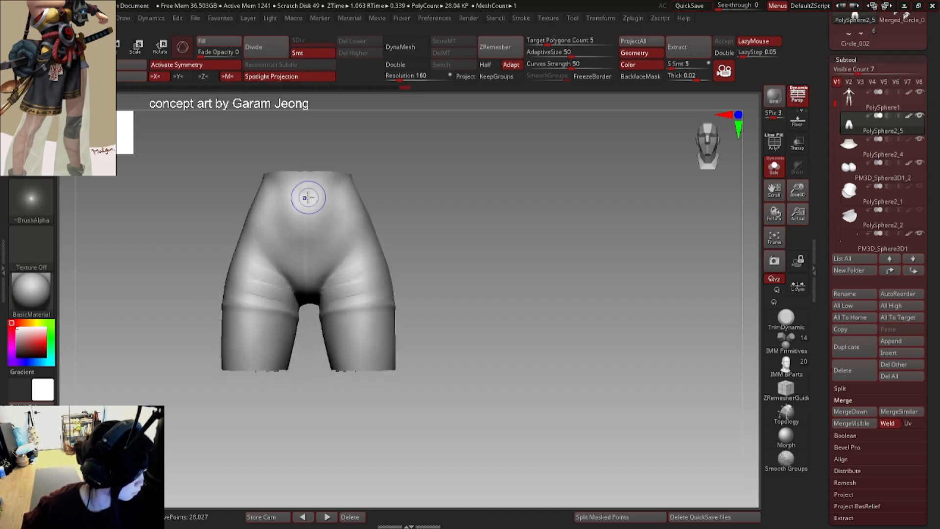
mouse_move(307, 284)
right_mouse_down("ctrl")
mouse_move(325, 182)
mouse_move(376, 246)
right_mouse_up("ctrl")
- Build up folds along the groin and upper front thighs with the ClayBuildup brush, and smooth them
key("space")
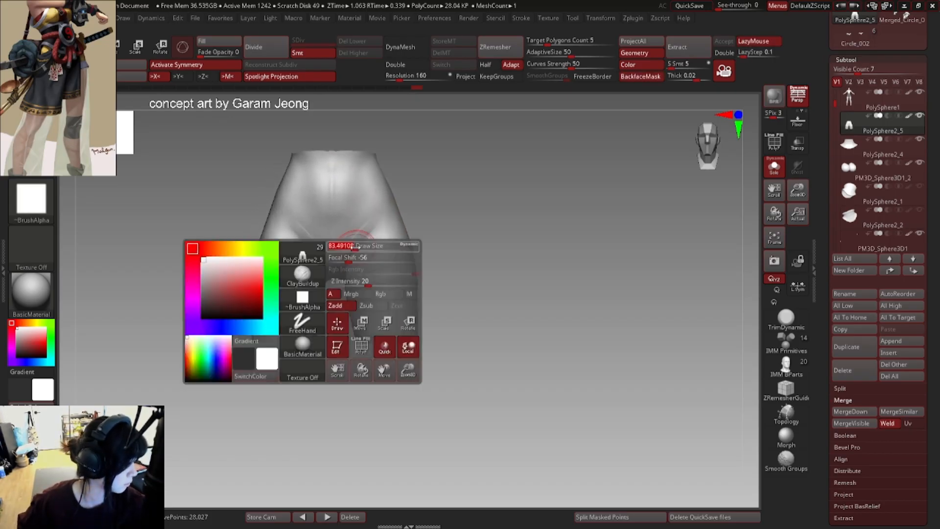
key("space")
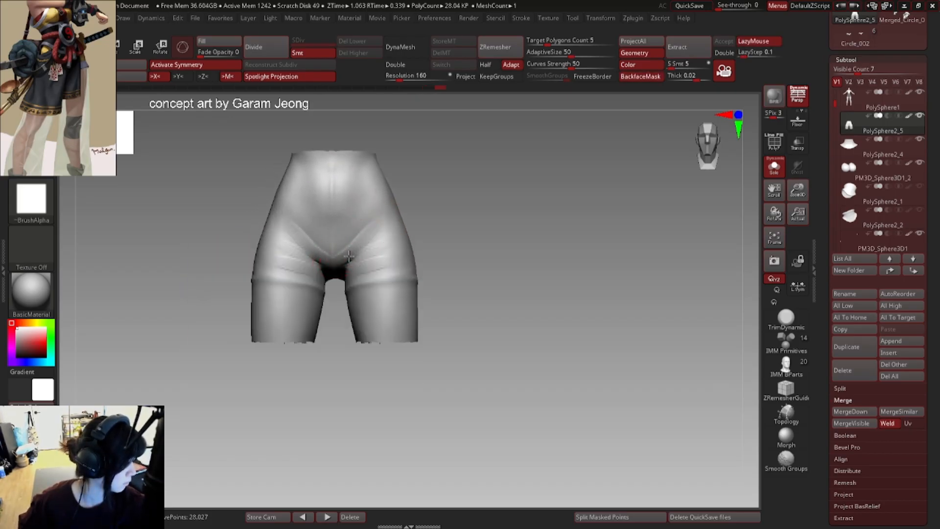
right_click_drag(349, 255, 353, 230)
right_click_drag(329, 280, 321, 267)
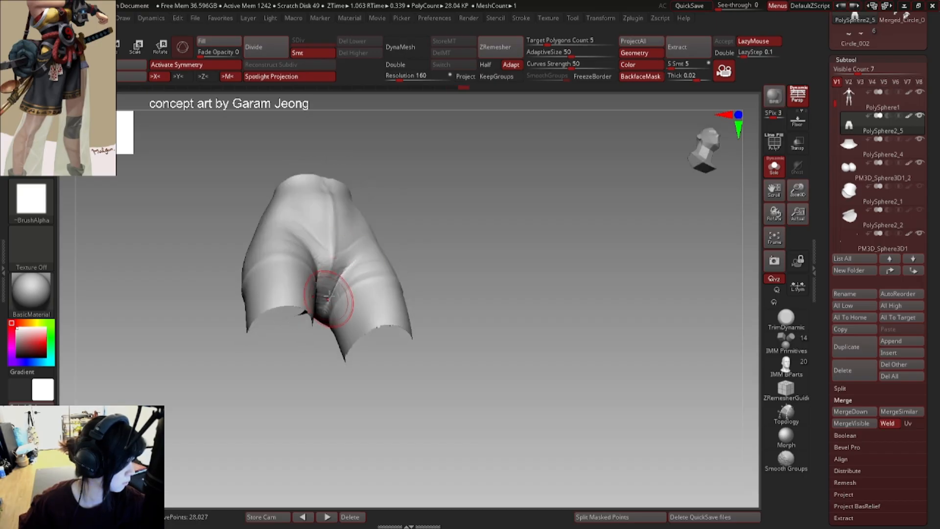
right_click_drag(335, 298, 365, 267)
left_click_drag(367, 256, 361, 253)
mouse_move(361, 253)
right_mouse_down()
mouse_move(367, 274)
mouse_move(376, 260)
mouse_move(361, 271)
right_mouse_up()
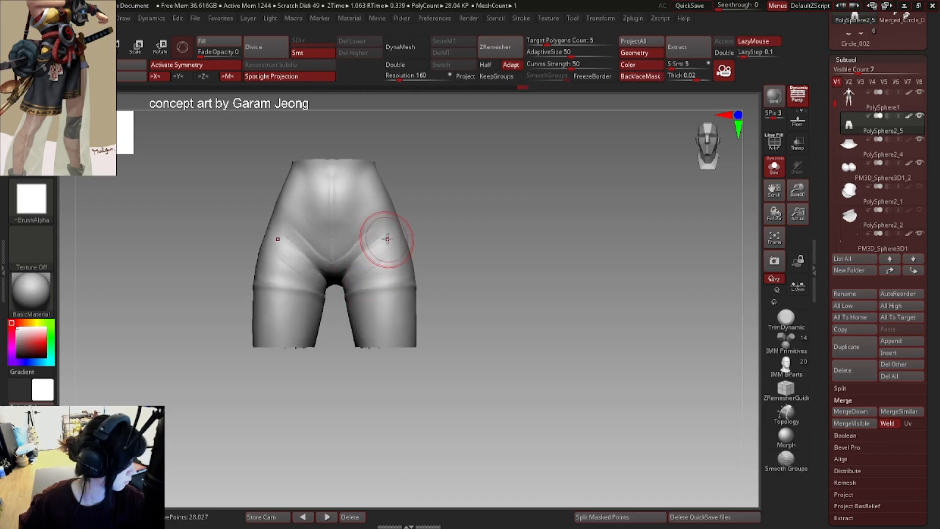
mouse_move(362, 249)
left_mouse_down("shift")
mouse_move(372, 259)
mouse_move(361, 283)
left_mouse_up("shift")
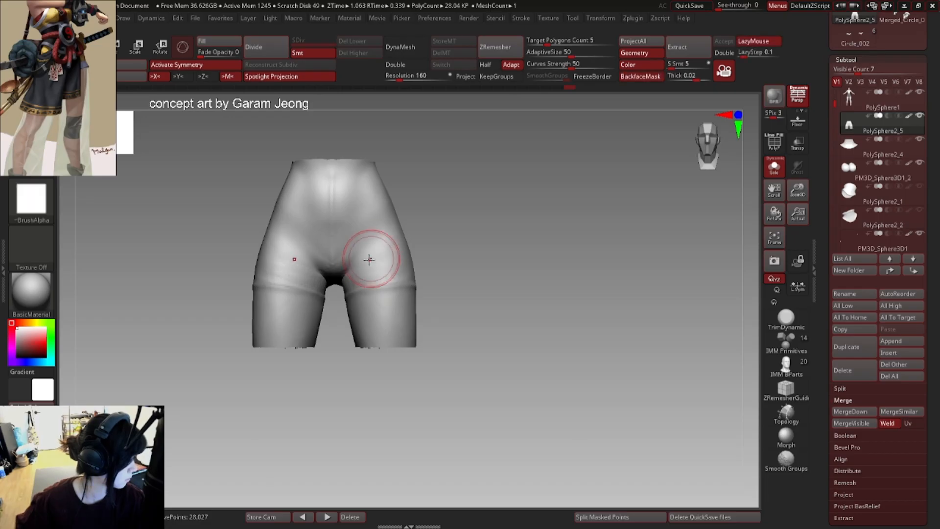
- Draw diagonal fabric folds running from the front hips toward the crotch, and undo the last stroke
key("space")
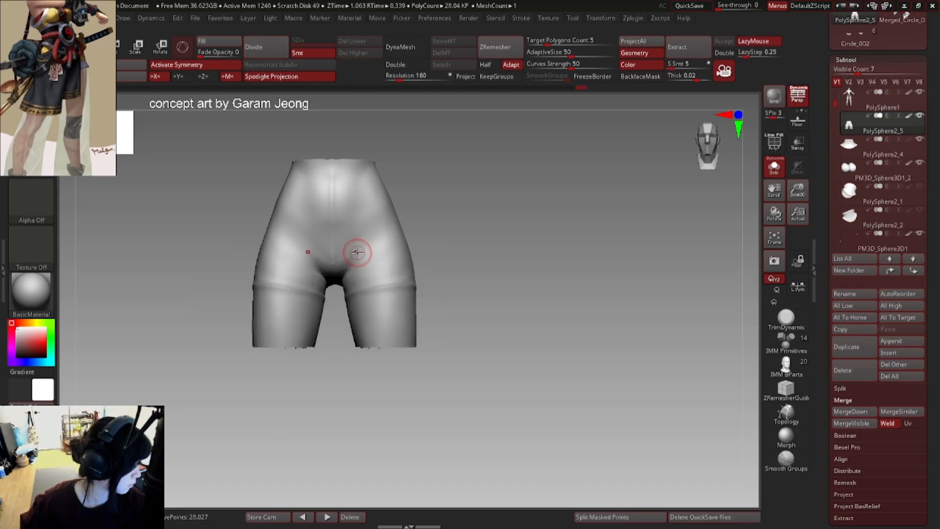
key("space")
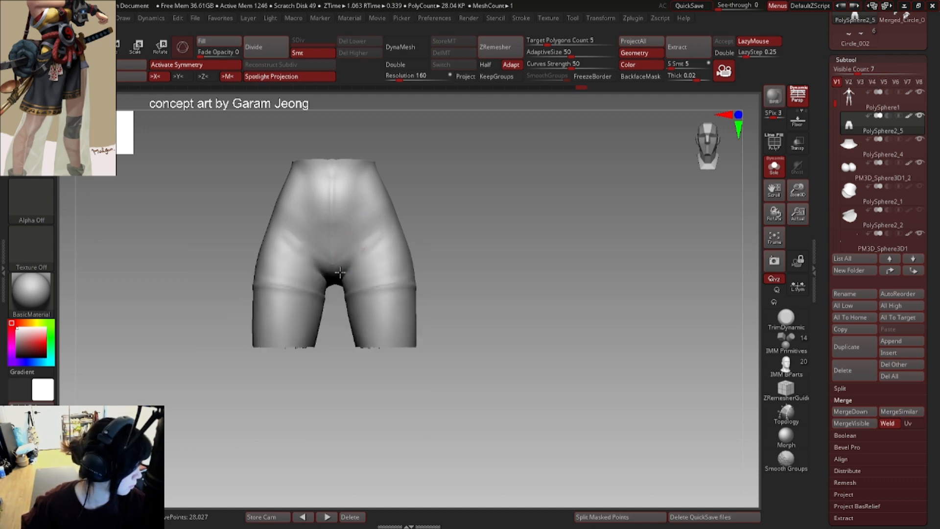
left_click_drag(389, 233, 341, 274)
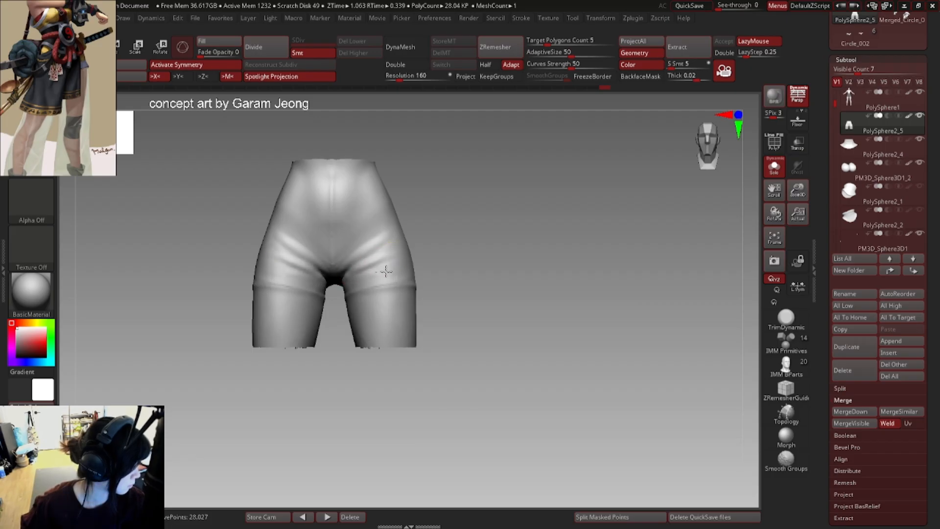
left_click_drag(410, 268, 383, 273)
key("ctrl+z")
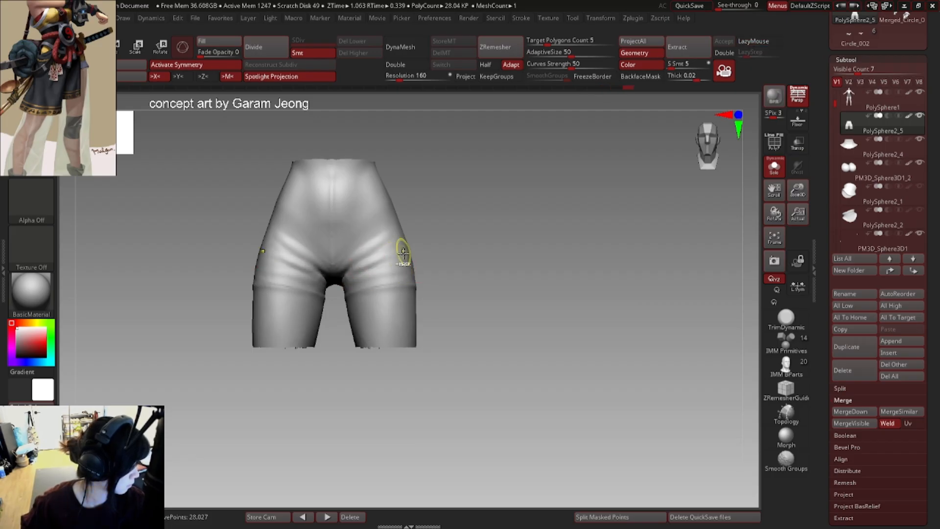
- Smooth away the centre seam on the front of the shorts
right_click_drag(408, 271, 372, 264)
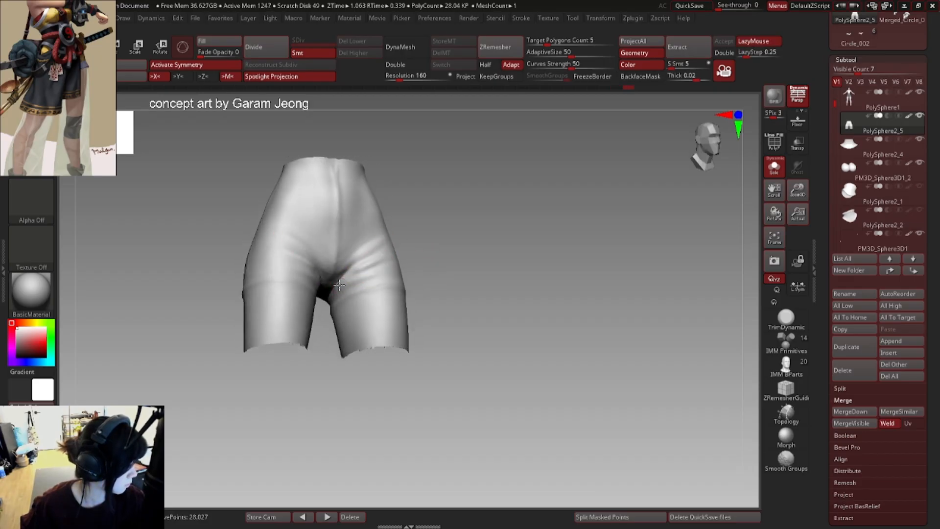
right_click_drag(326, 305, 385, 245)
mouse_move(466, 245)
right_mouse_down("alt")
mouse_move(424, 235)
mouse_move(372, 168)
mouse_move(378, 162)
mouse_move(380, 245)
right_mouse_up("alt")
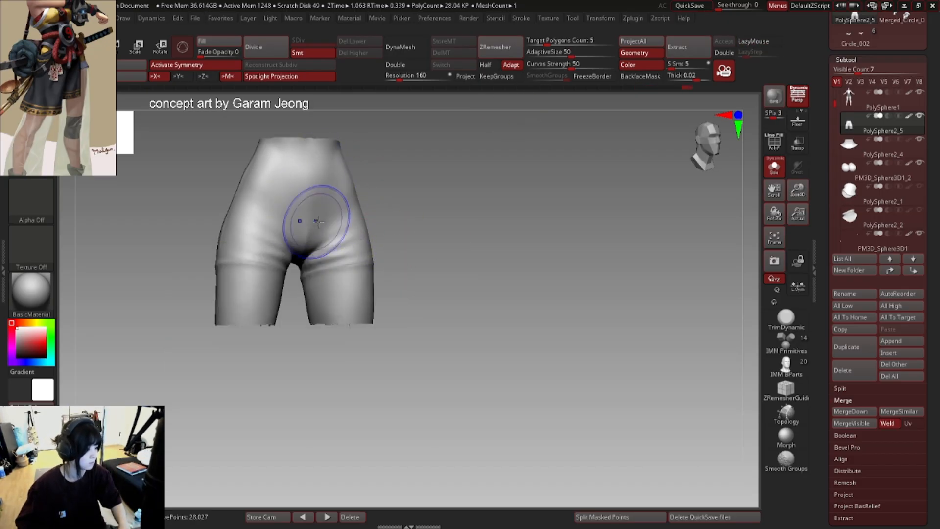
right_click_drag(318, 219, 321, 183, "ctrl")
right_click_drag(387, 210, 569, 195)
- Show the whole character and carve a crease across the front of the upper thigh with the DamStandard brush
left_click(774, 167)
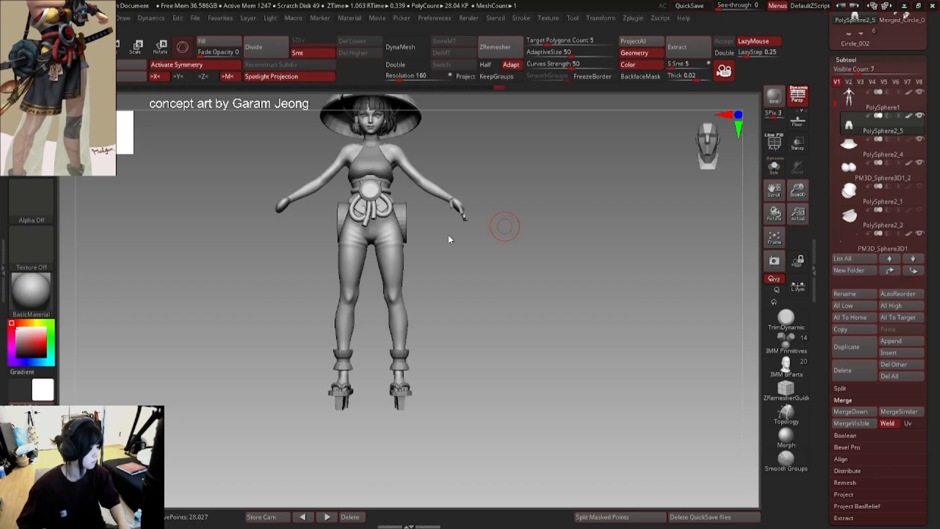
right_click_drag(504, 226, 377, 246)
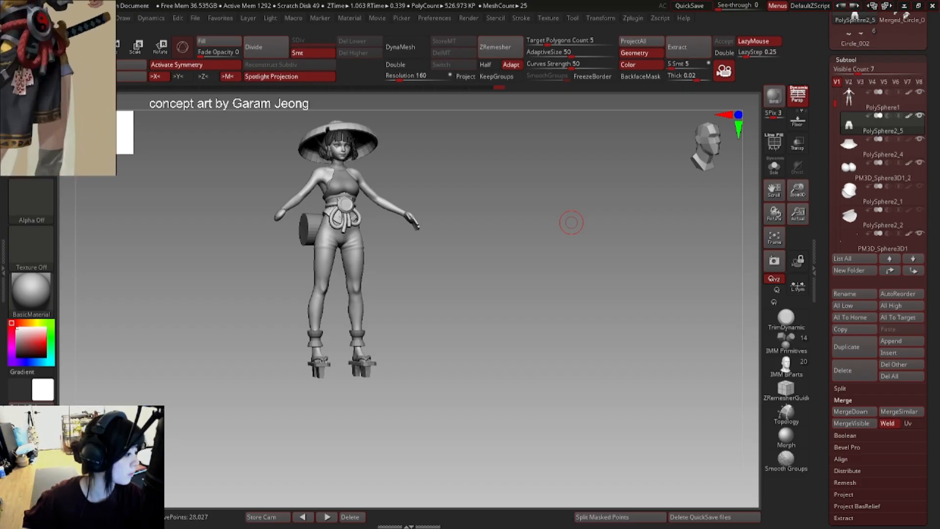
right_click_drag(399, 244, 412, 242, "ctrl")
mouse_move(412, 242)
right_mouse_down("shift")
mouse_move(336, 263)
mouse_move(367, 252)
right_mouse_up("shift")
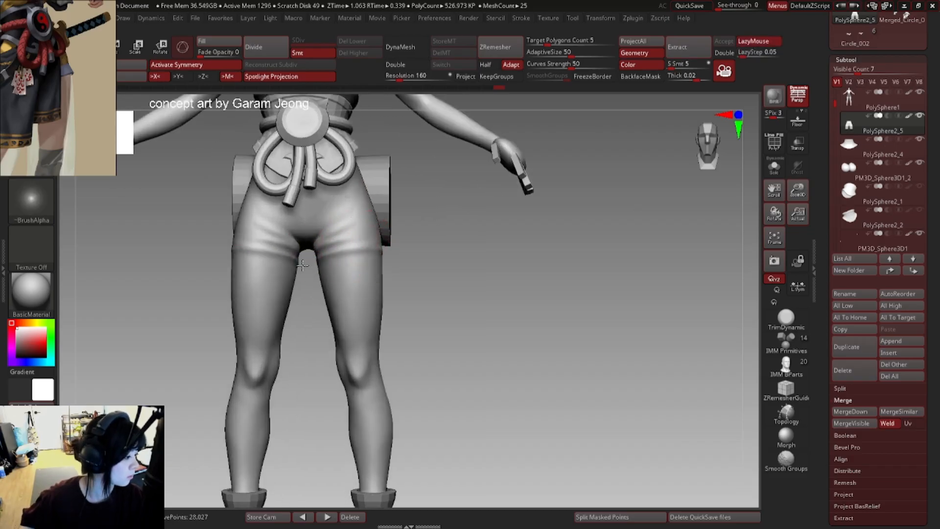
left_click_drag(377, 248, 318, 257)
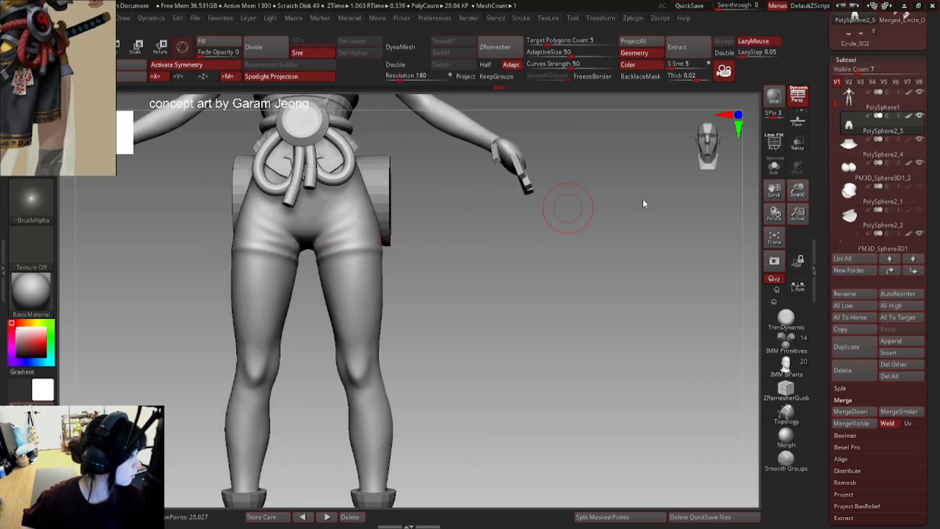
- Isolate the shorts and deepen the crease across the front and inner thighs
left_click(775, 168)
right_click_drag(403, 249, 384, 260, "ctrl")
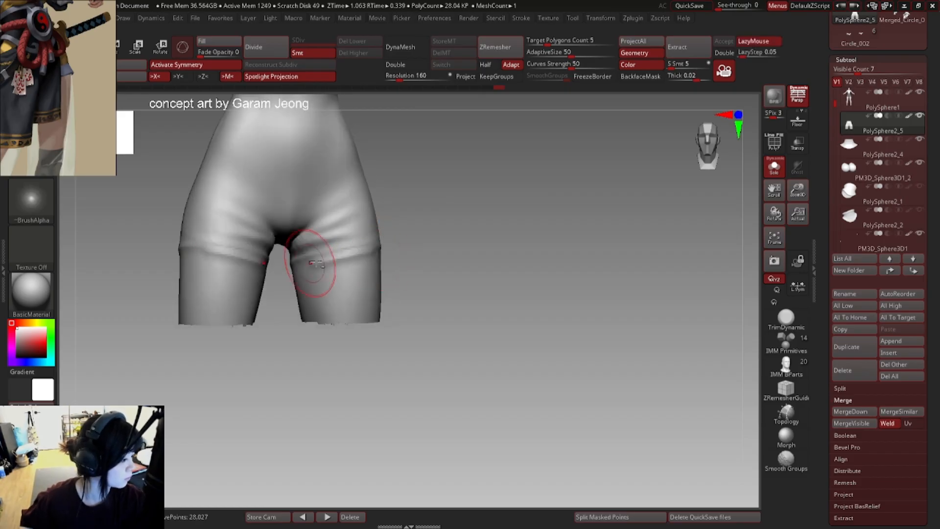
mouse_move(313, 263)
left_mouse_down()
mouse_move(370, 251)
mouse_move(311, 264)
left_mouse_up()
left_click_drag(311, 265, 342, 253)
mouse_move(320, 265)
right_mouse_down()
mouse_move(388, 258)
mouse_move(309, 262)
right_mouse_up()
right_click_drag(361, 250, 311, 267, "shift")
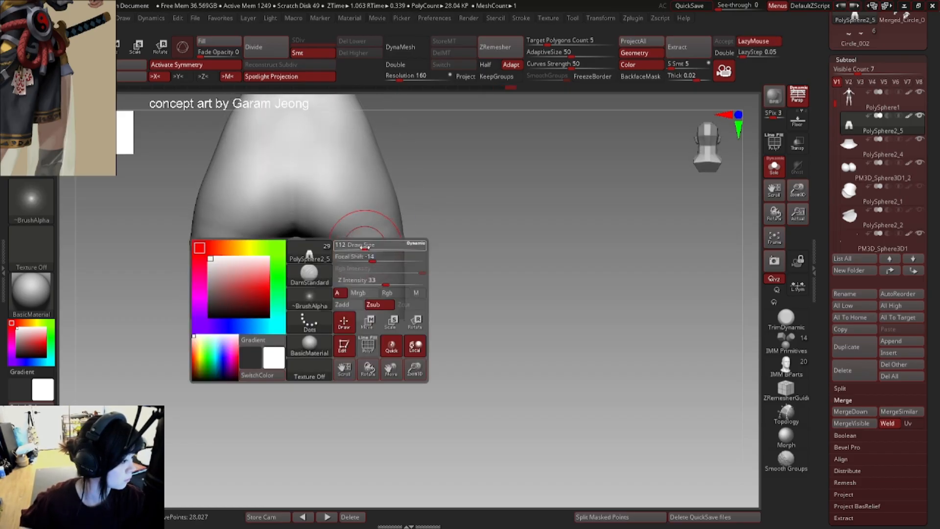
left_click_drag(394, 227, 306, 254)
key("ctrl+z")
left_click_drag(395, 223, 303, 252)
key("ctrl+z")
- Carve a second crease around the outer side and back of the thighs above the existing one, undoing the last stroke
right_click_drag(369, 229, 441, 252)
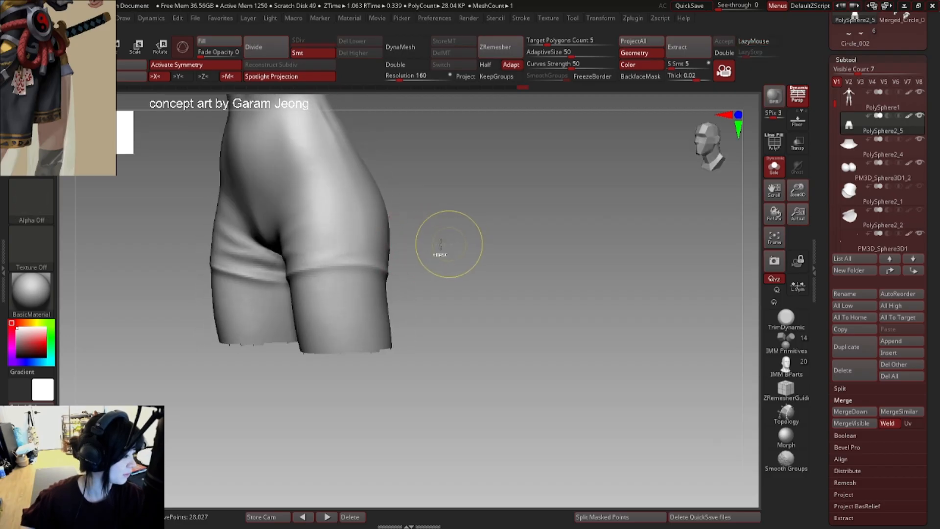
mouse_move(378, 235)
right_mouse_down()
mouse_move(294, 258)
mouse_move(364, 246)
mouse_move(384, 247)
mouse_move(388, 262)
mouse_move(422, 260)
mouse_move(420, 246)
mouse_move(495, 283)
mouse_move(442, 270)
mouse_move(474, 272)
mouse_move(507, 256)
mouse_move(490, 247)
mouse_move(428, 258)
right_mouse_up()
key("1")
right_click(311, 260)
key("1")
left_click_drag(466, 241, 447, 248)
key("ctrl+z")
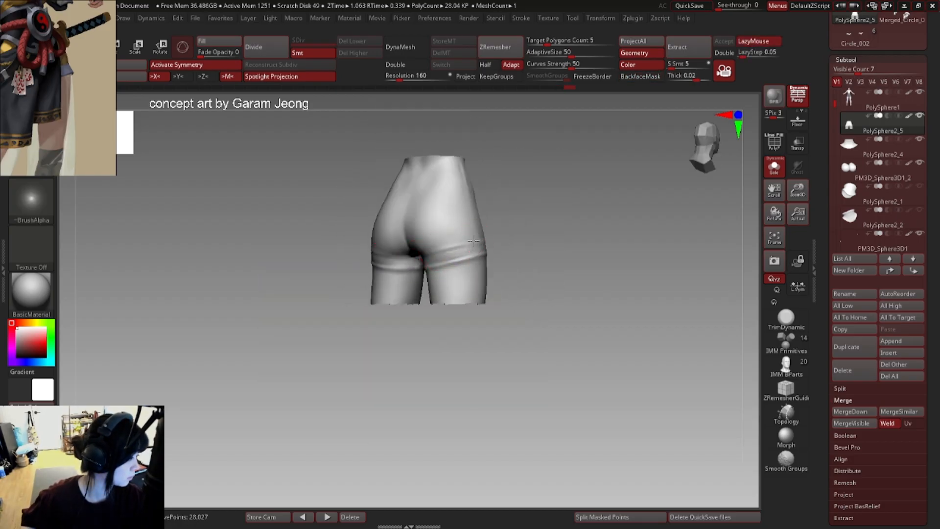
- Extend the second thigh crease across the front toward the crotch and smooth its inner part
right_click_drag(505, 244, 455, 246)
right_click_drag(456, 247, 407, 272, "alt")
mouse_move(471, 268)
right_mouse_down()
mouse_move(436, 269)
mouse_move(457, 247)
right_mouse_up()
left_click_drag(455, 246, 410, 257)
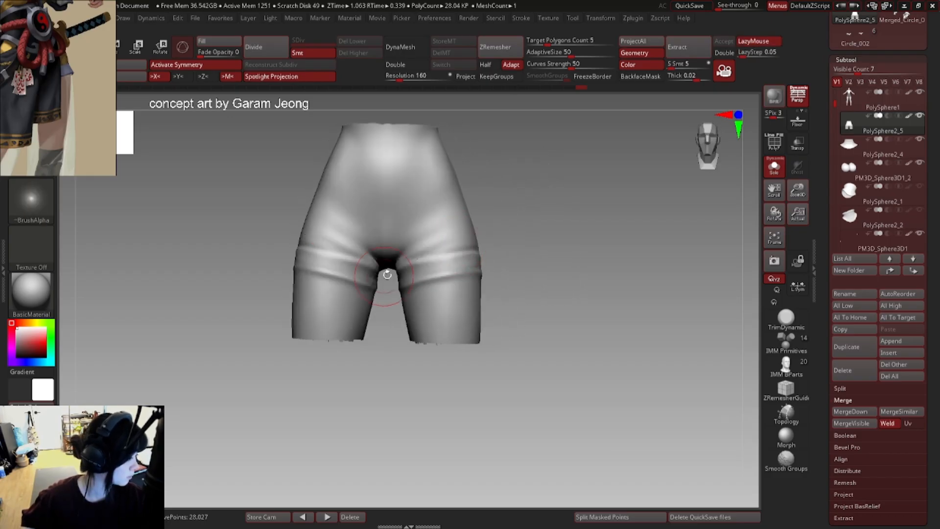
right_click_drag(387, 274, 422, 255)
left_click_drag(442, 256, 416, 260, "shift")
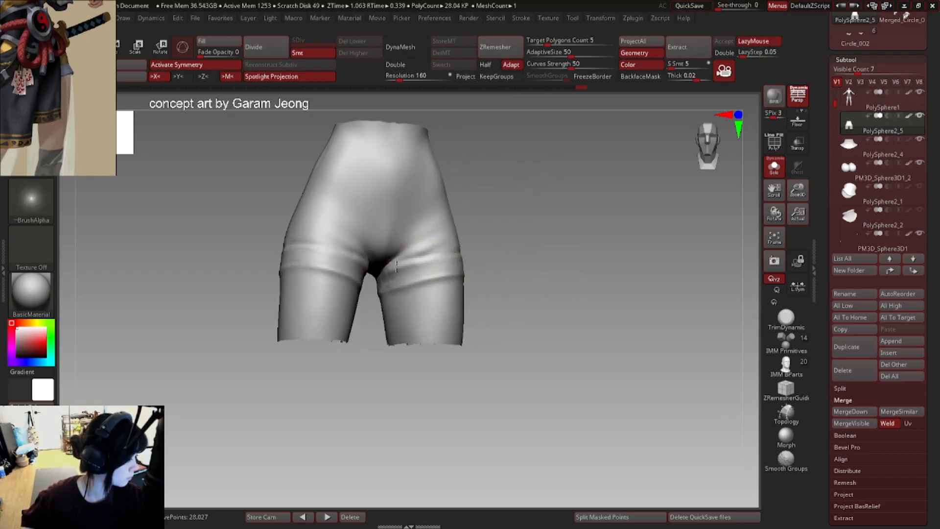
- Examine the concept art reference sheet for the character's shorts and skirt area
right_click_drag(414, 260, 454, 247, "ctrl")
right_click_drag(453, 247, 449, 216, "ctrl")
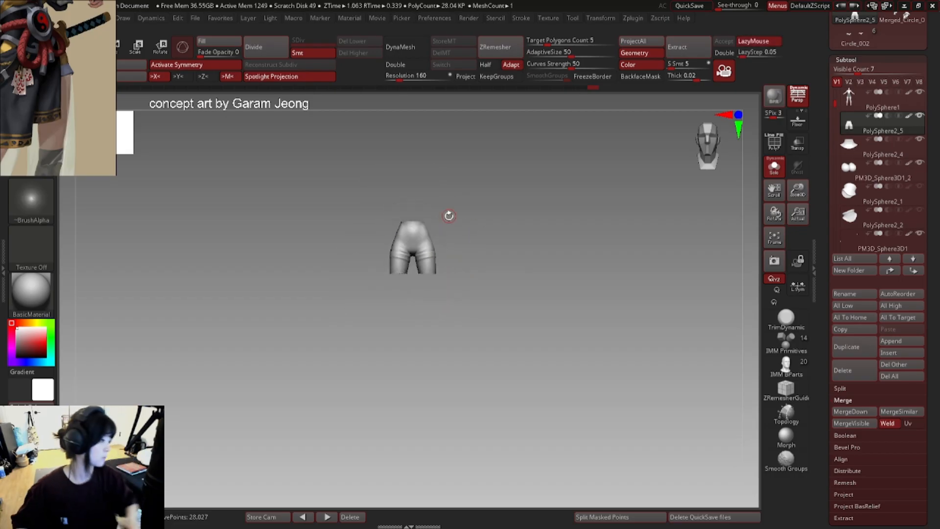
scroll(655, 239, "down", 8)
middle_click_drag(30, 132, 78, 96)
scroll(58, 88, "up", 6)
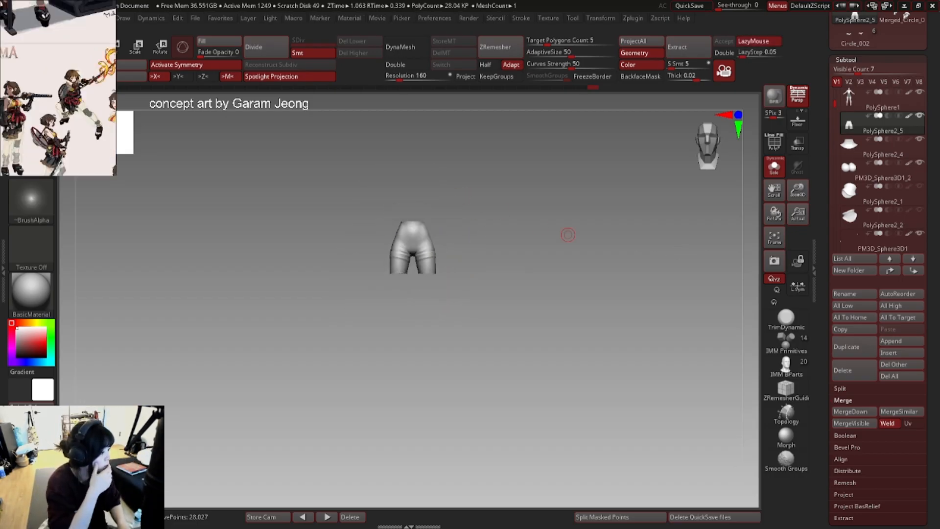
middle_click_drag(68, 64, 55, 122)
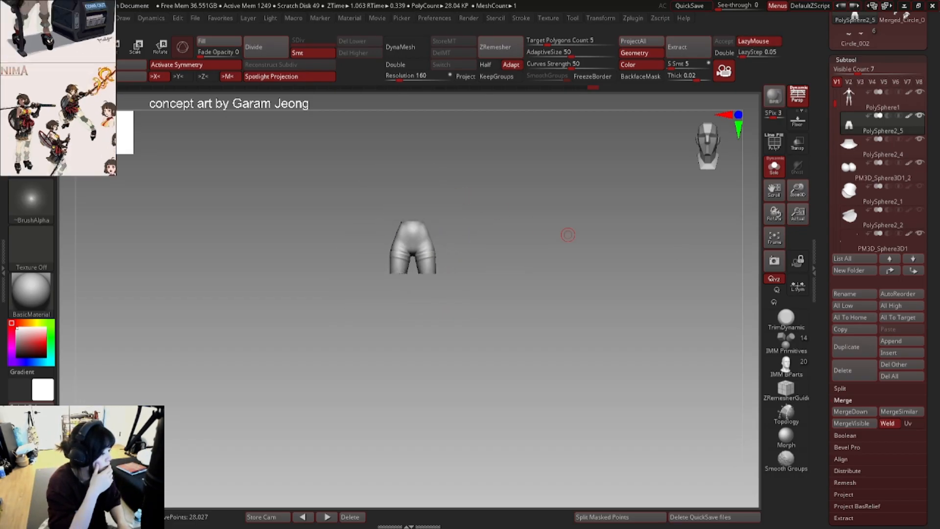
scroll(61, 108, "down", 5)
middle_click_drag(114, 63, 66, 77)
scroll(65, 77, "up", 4)
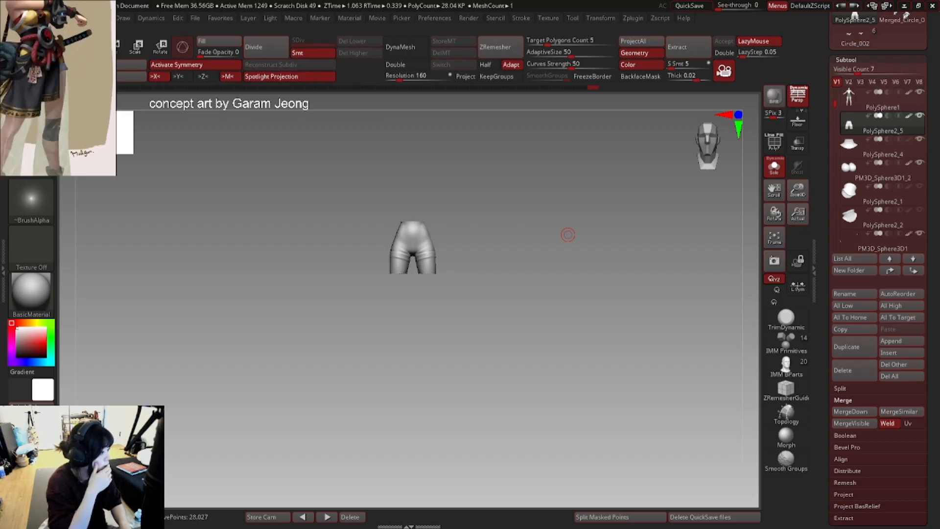
- Check the creased shorts on the full figure from the front and back, and isolate them again
left_click(774, 166)
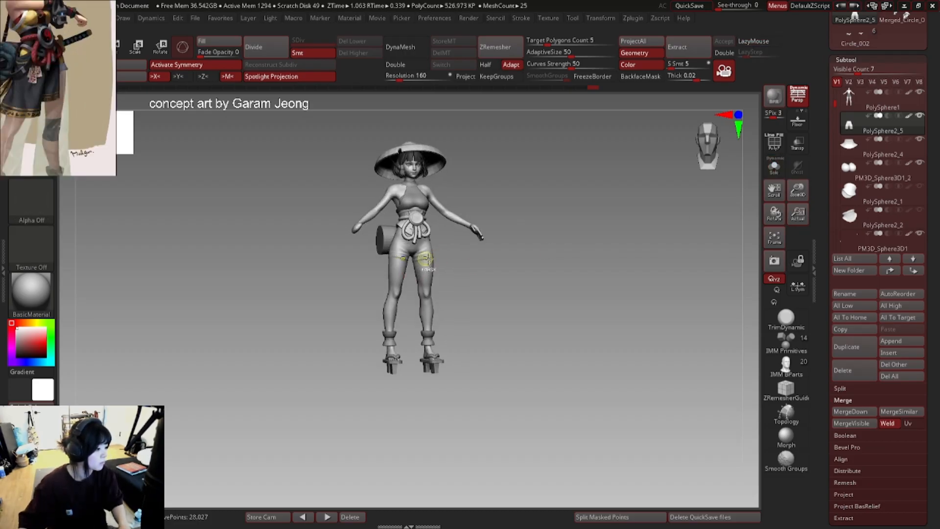
right_click_drag(427, 259, 453, 253, "ctrl")
right_click_drag(453, 254, 454, 227, "alt")
key("ctrl")
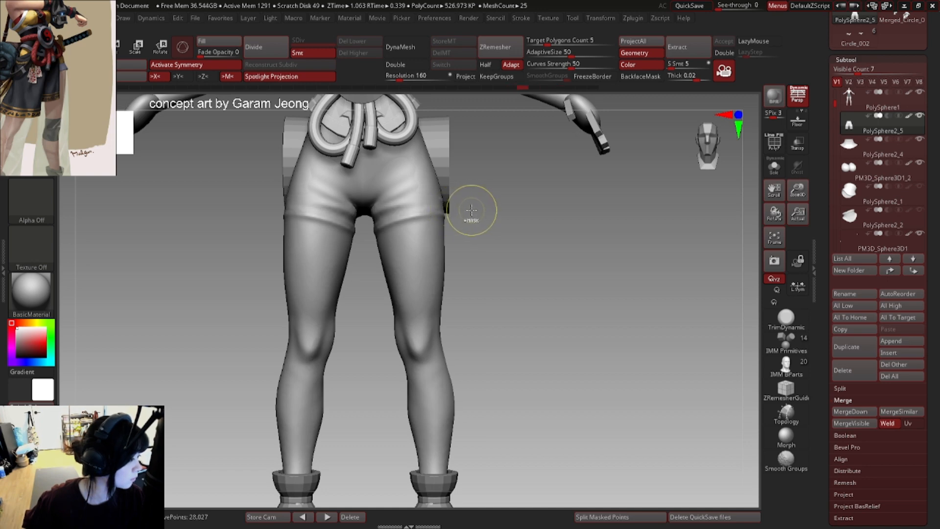
left_click_drag(471, 210, 578, 214)
left_click(775, 168)
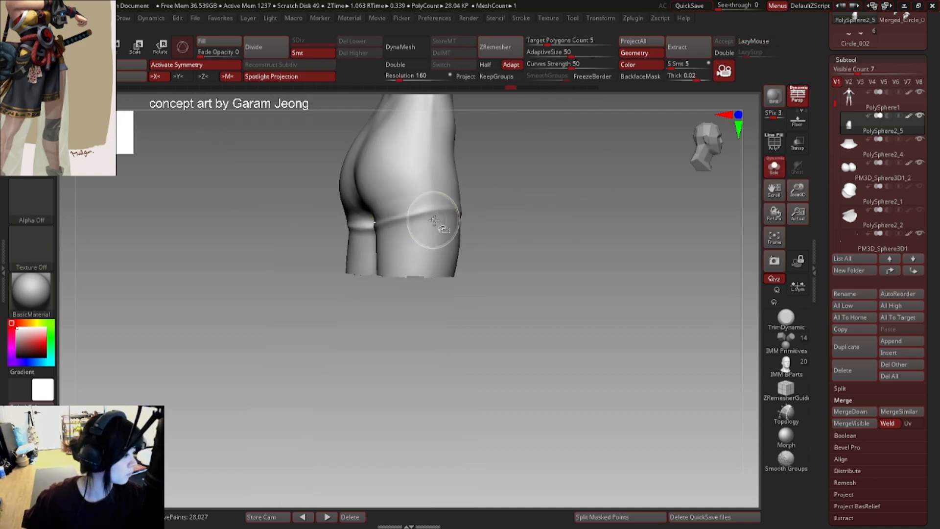
- Carve the upper thigh crease across the back of the legs above the existing crease, undoing the stray strokes
mouse_move(468, 237)
left_mouse_down("shift")
mouse_move(479, 237)
mouse_move(364, 237)
left_mouse_up("shift")
key("ctrl+z")
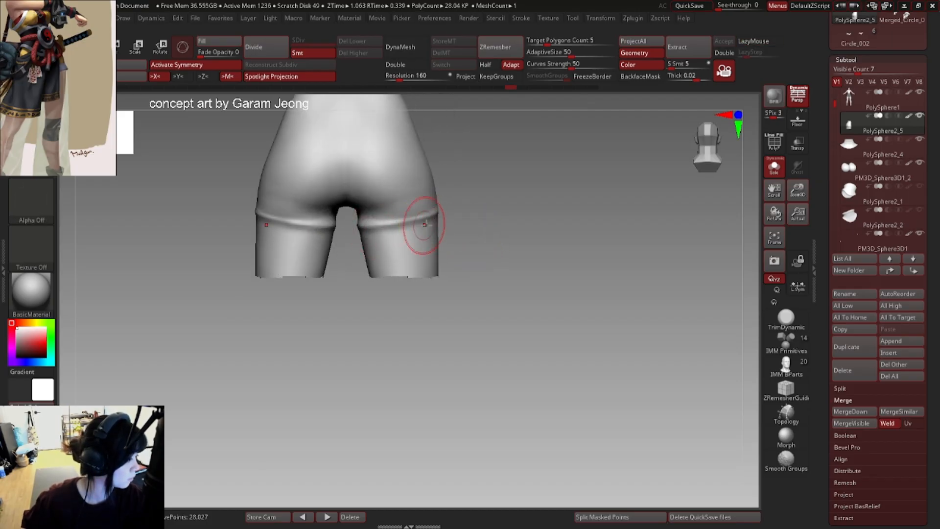
left_click_drag(427, 224, 364, 239)
key("ctrl+z")
mouse_move(515, 239)
left_mouse_down()
mouse_move(417, 235)
mouse_move(497, 226)
left_mouse_up()
key("ctrl+z")
mouse_move(428, 228)
left_mouse_down()
mouse_move(500, 227)
mouse_move(387, 240)
left_mouse_up()
left_click_drag(314, 254, 343, 254)
left_click_drag(410, 239, 299, 254)
left_click_drag(390, 239, 329, 254)
left_click_drag(314, 255, 344, 256)
- Build up the band between the two creases on the front and outer side of the thighs with a square-alpha brush
right_click_drag(412, 240, 378, 240, "ctrl")
right_click_drag(378, 241, 398, 260, "ctrl")
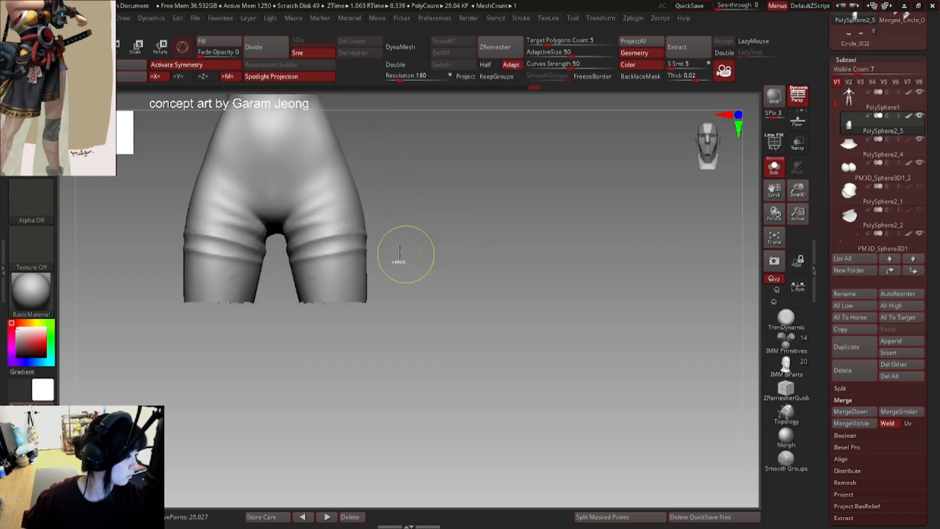
key("2")
left_click_drag(316, 245, 360, 241)
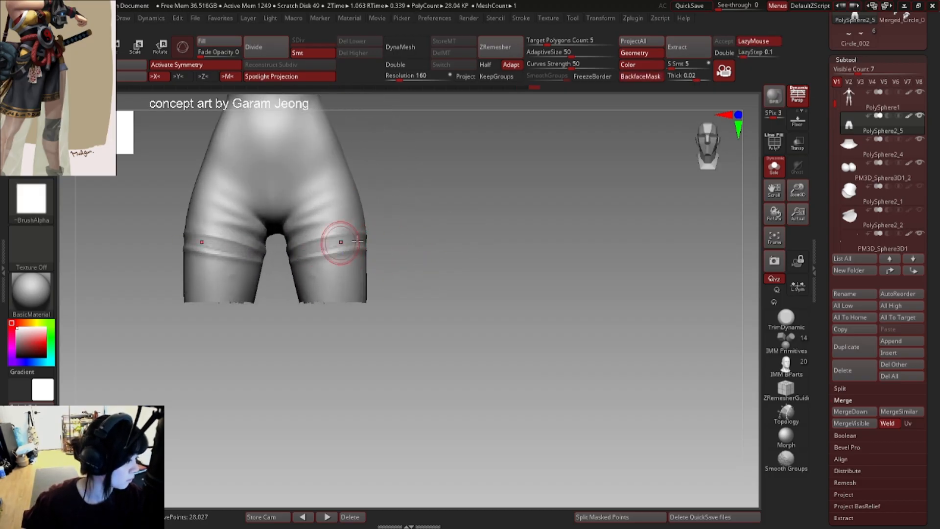
right_click_drag(342, 243, 384, 239)
left_click_drag(350, 243, 379, 239)
mouse_move(405, 238)
right_mouse_down()
mouse_move(381, 235)
mouse_move(401, 213)
mouse_move(400, 232)
right_mouse_up()
left_click(353, 241)
right_click_drag(400, 232, 338, 233)
right_click_drag(338, 233, 412, 249, "alt")
right_click_drag(413, 249, 336, 238, "shift")
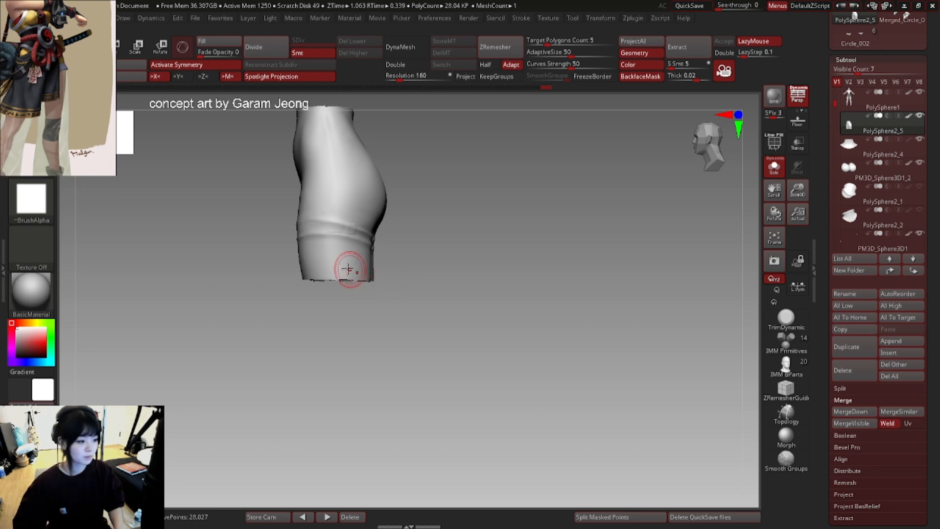
- Deepen the lower crease around the outer side, back and underside of the thighs into a distinct hem edge, undoing stray strokes
mouse_move(350, 273)
right_mouse_down("shift")
mouse_move(360, 235)
mouse_move(409, 273)
mouse_move(373, 275)
mouse_move(344, 233)
right_mouse_up("shift")
left_click_drag(343, 235, 404, 223, "shift")
key("ctrl+z")
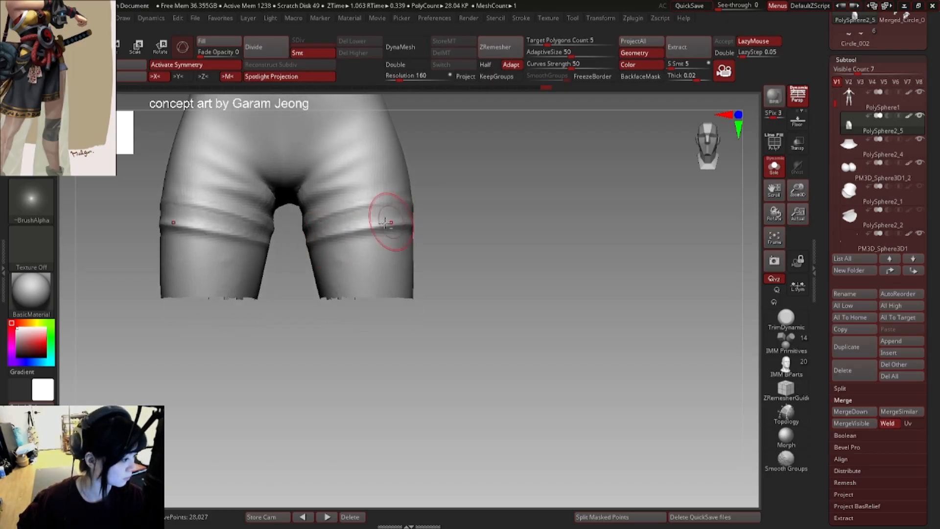
mouse_move(284, 256)
right_mouse_down("alt")
mouse_move(389, 231)
mouse_move(312, 270)
right_mouse_up("alt")
left_click_drag(427, 239, 337, 257)
key("ctrl+z")
mouse_move(434, 234)
right_mouse_down("alt")
mouse_move(451, 220)
mouse_move(478, 235)
mouse_move(248, 267)
right_mouse_up("alt")
mouse_move(361, 279)
right_mouse_down()
mouse_move(310, 204)
mouse_move(380, 284)
mouse_move(422, 233)
right_mouse_up()
left_click_drag(421, 233, 361, 274)
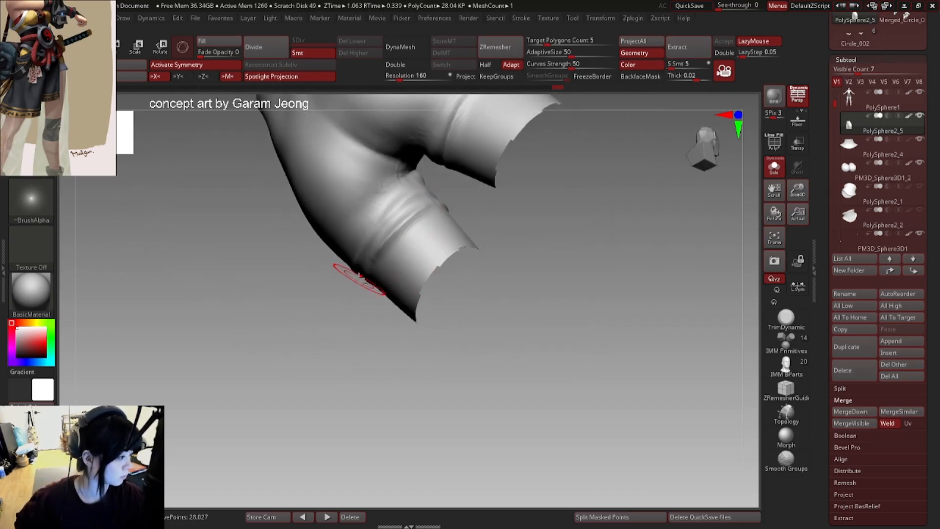
right_click_drag(360, 274, 388, 243)
left_click_drag(389, 243, 360, 275)
mouse_move(360, 274)
right_mouse_down()
mouse_move(358, 255)
mouse_move(274, 325)
mouse_move(401, 304)
mouse_move(419, 242)
right_mouse_up()
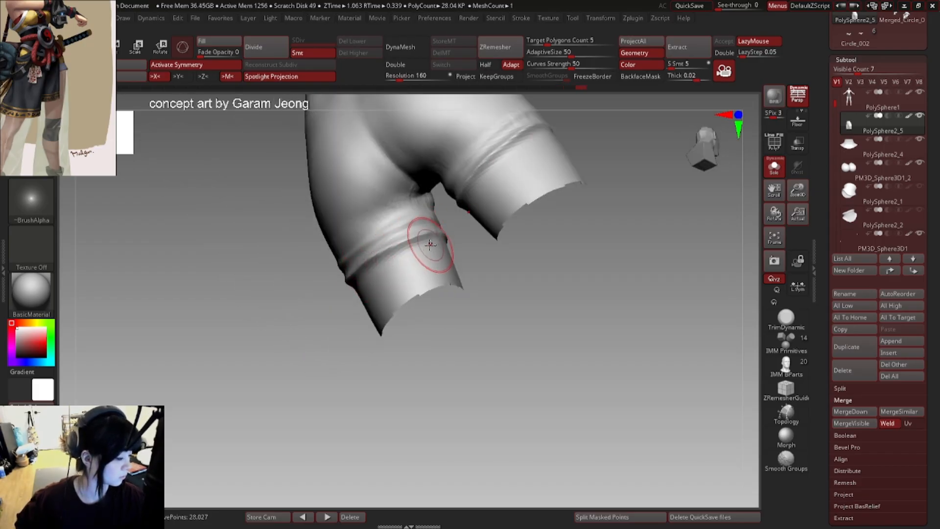
mouse_move(347, 290)
right_mouse_down()
mouse_move(372, 274)
mouse_move(363, 247)
right_mouse_up()
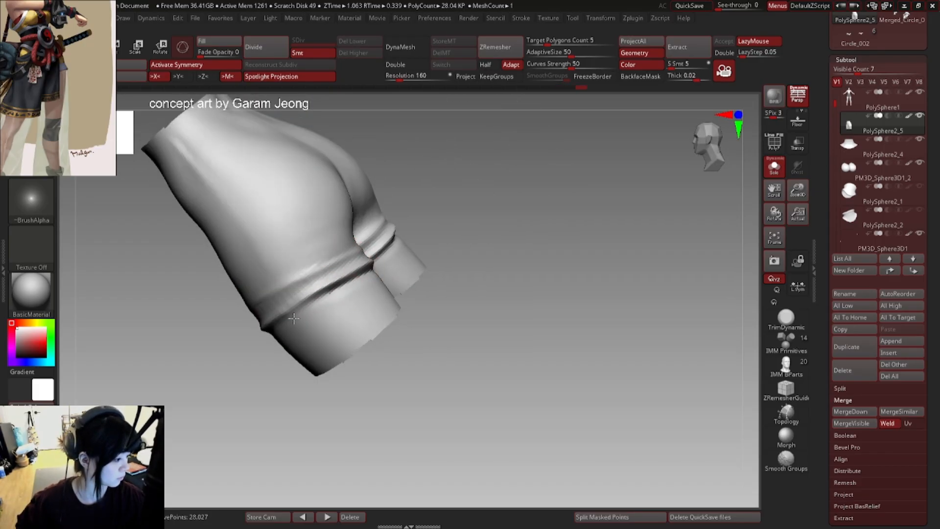
- Sharpen the lower crease across the front of the thighs toward the inner legs
mouse_move(294, 318)
right_mouse_down()
mouse_move(315, 284)
mouse_move(264, 338)
mouse_move(273, 304)
mouse_move(329, 263)
right_mouse_up()
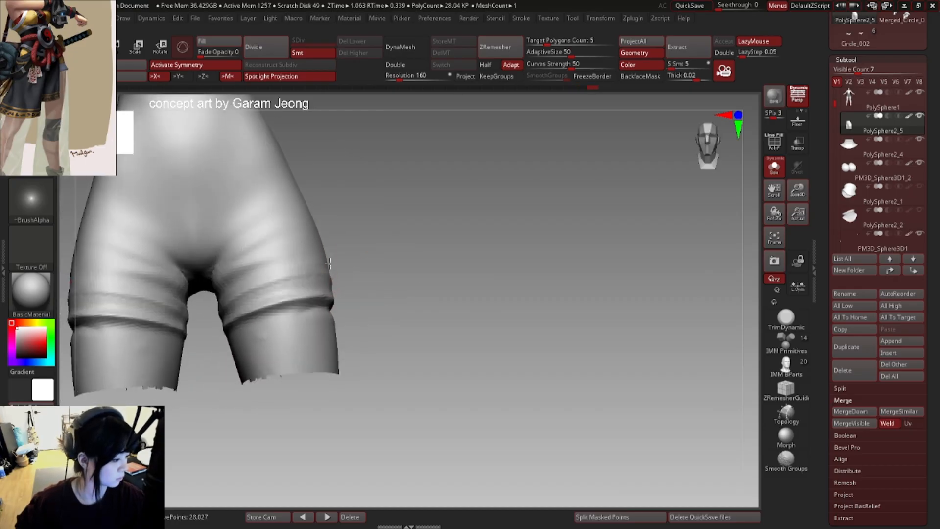
left_click_drag(257, 315, 325, 301)
left_click_drag(229, 321, 317, 302)
mouse_move(283, 307)
right_mouse_down()
mouse_move(362, 306)
mouse_move(298, 289)
right_mouse_up()
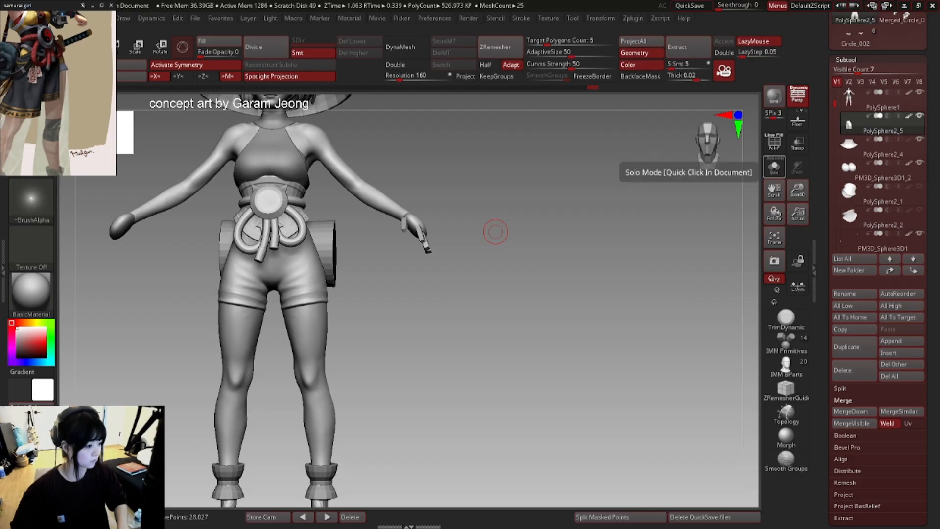
- Mask the leg portions of the isolated shorts below the lower crease, all the way around both thighs
mouse_move(495, 231)
left_mouse_down()
mouse_move(457, 234)
mouse_move(470, 274)
left_mouse_up()
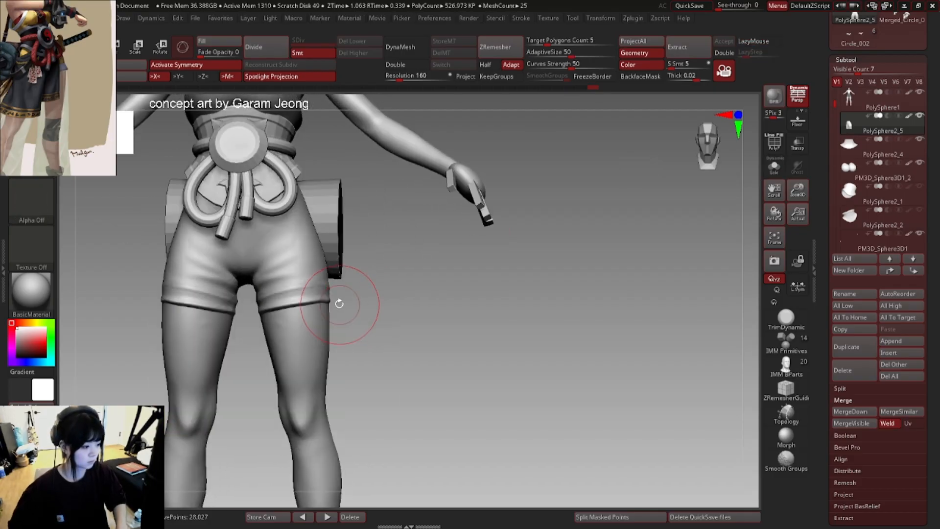
left_click_drag(327, 304, 352, 292, "alt")
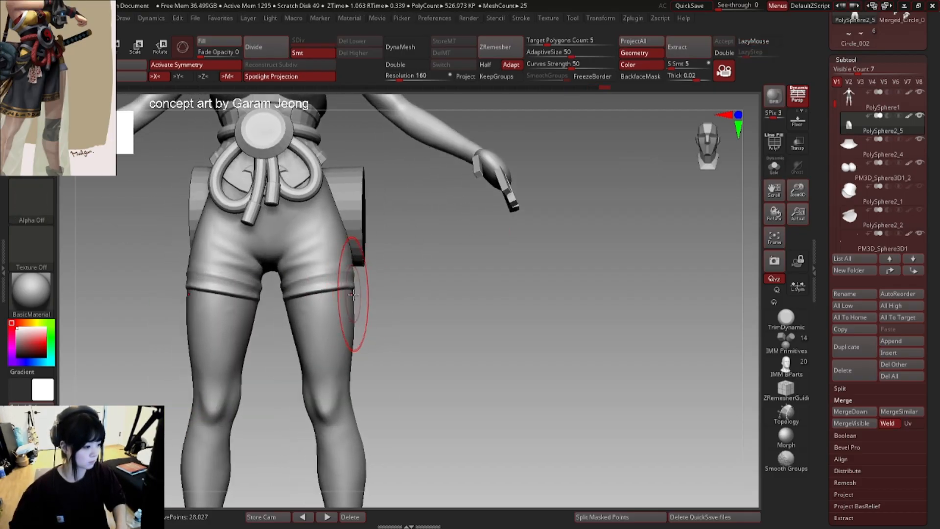
left_click(773, 166)
left_click_drag(435, 278, 502, 264, "alt")
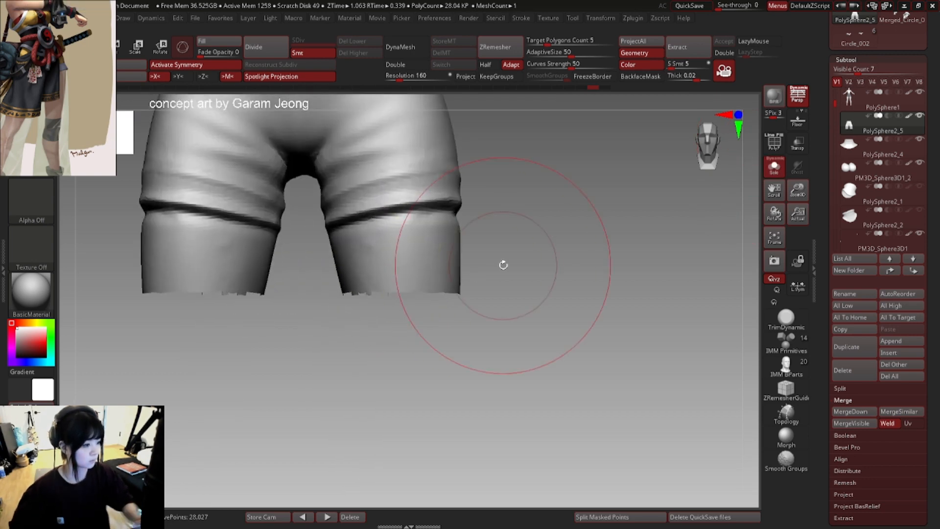
key("space")
key("space")
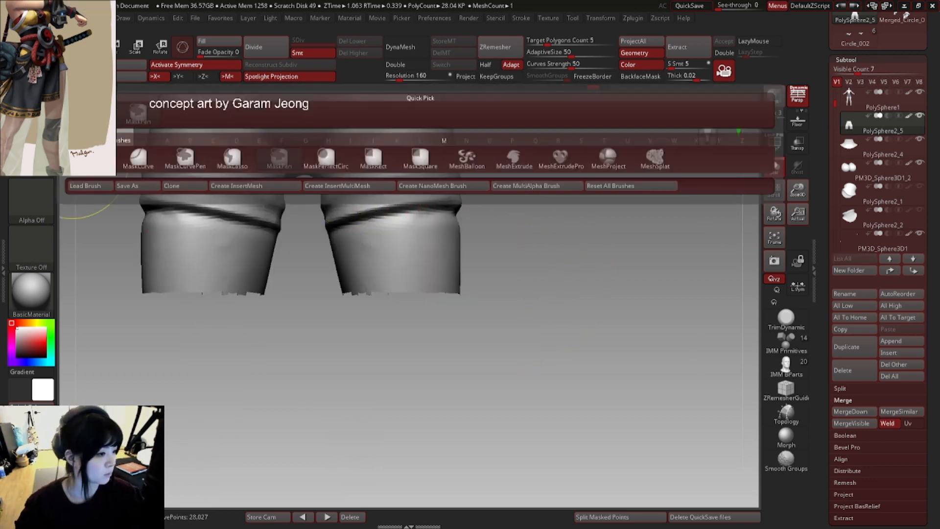
key("space")
right_click_drag(446, 233, 413, 236, "alt")
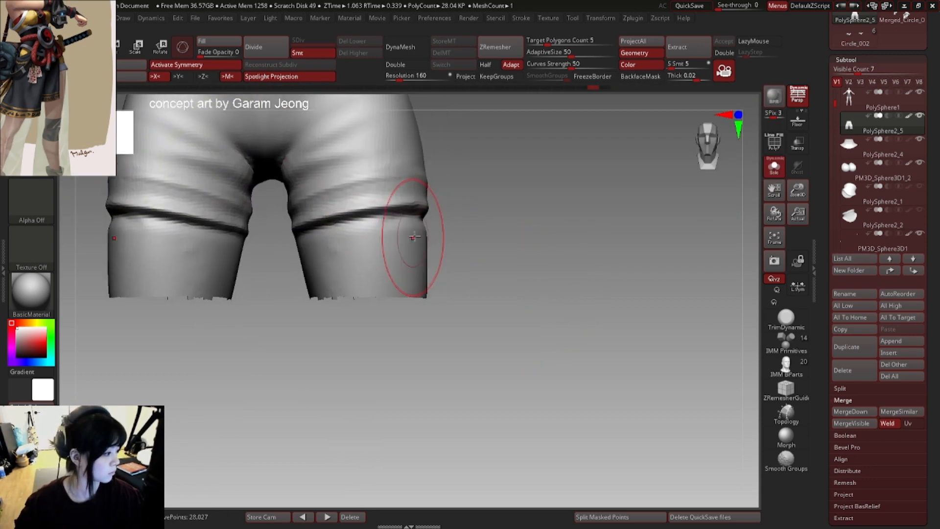
mouse_move(323, 224)
left_mouse_down("ctrl")
mouse_move(451, 307)
mouse_move(459, 274)
left_mouse_up("ctrl")
mouse_move(475, 232)
right_mouse_down()
mouse_move(273, 266)
mouse_move(332, 256)
mouse_move(325, 241)
mouse_move(284, 245)
right_mouse_up()
left_click_drag(386, 268, 386, 265, "ctrl+alt")
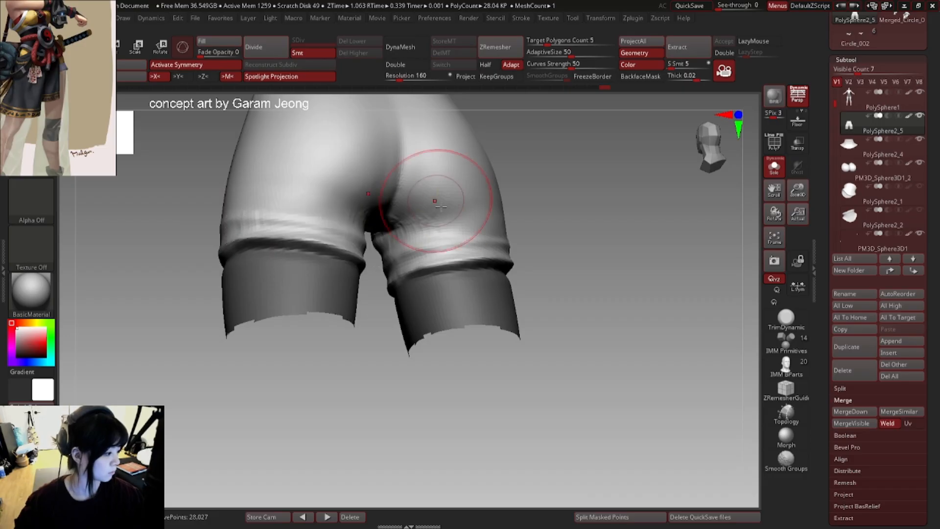
right_click_drag(434, 201, 374, 215)
right_click_drag(269, 254, 312, 240)
- Show the full figure and pull the outer hem of the shorts outward above the masked leg portions with the Move brush
left_click(774, 166)
right_click_drag(514, 235, 602, 235)
right_click_drag(254, 359, 278, 360, "shift")
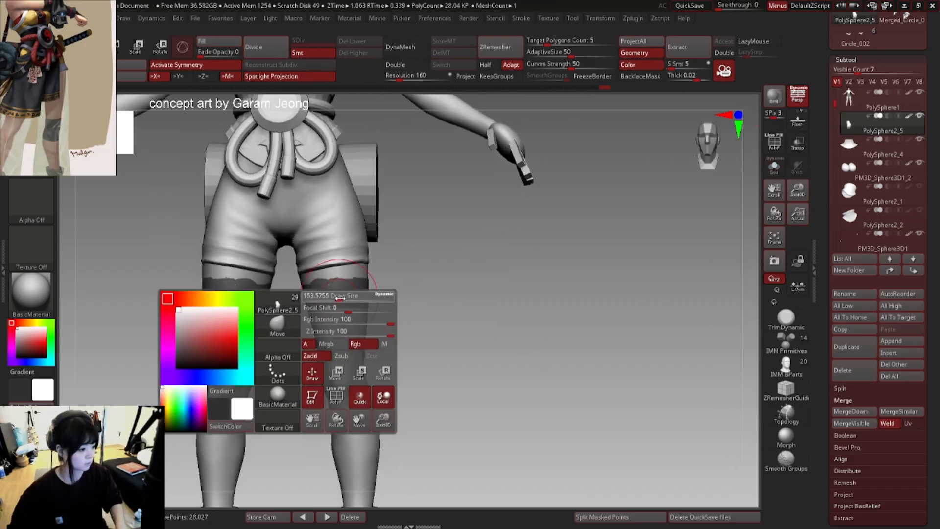
key("ctrl+i")
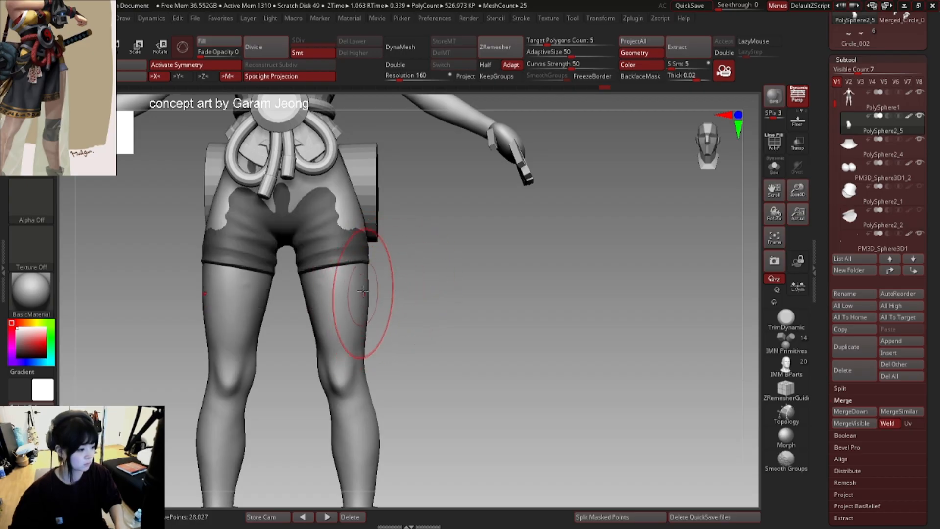
key("ctrl+i")
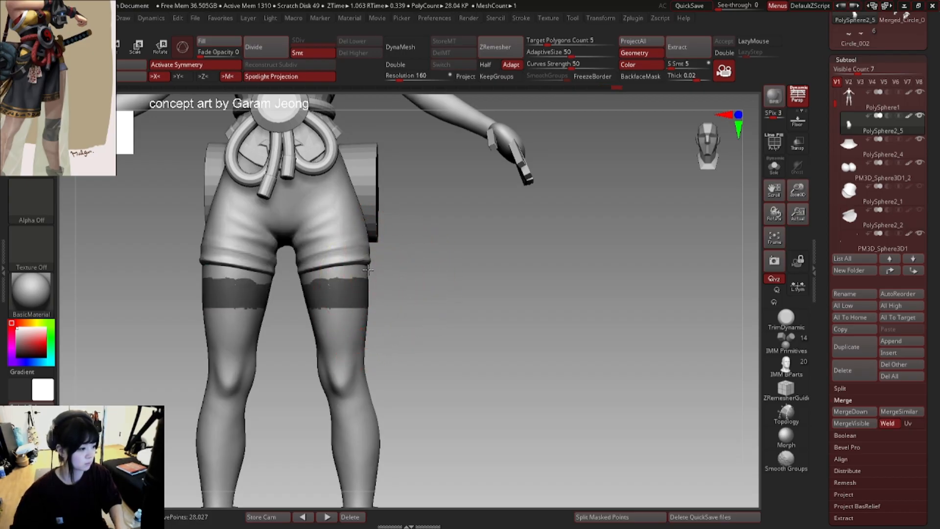
key("space")
left_click_drag(374, 253, 370, 254)
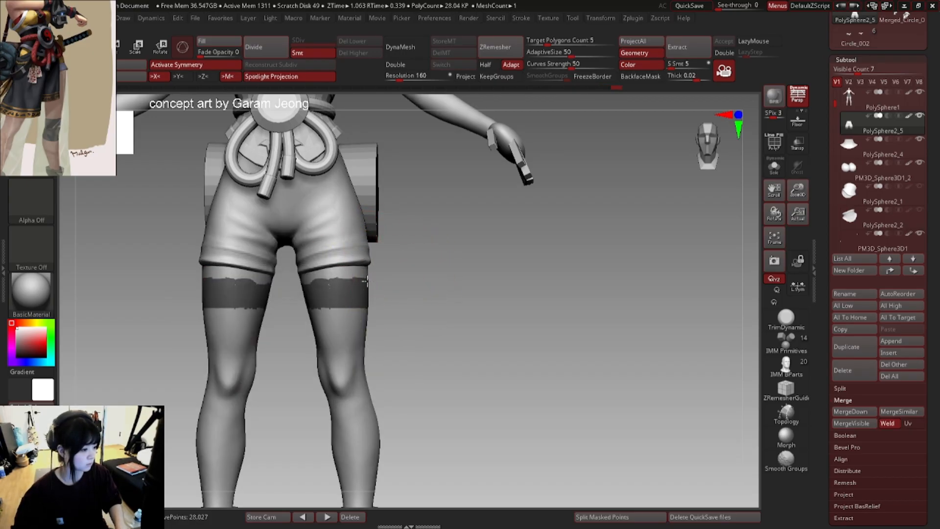
right_click_drag(367, 279, 393, 252)
- Flare the front and inner hem of the shorts away from the thighs, working from the front and from below
right_click_drag(382, 308, 360, 299)
mouse_move(360, 299)
right_mouse_down("ctrl")
mouse_move(357, 289)
mouse_move(398, 293)
mouse_move(376, 293)
right_mouse_up("ctrl")
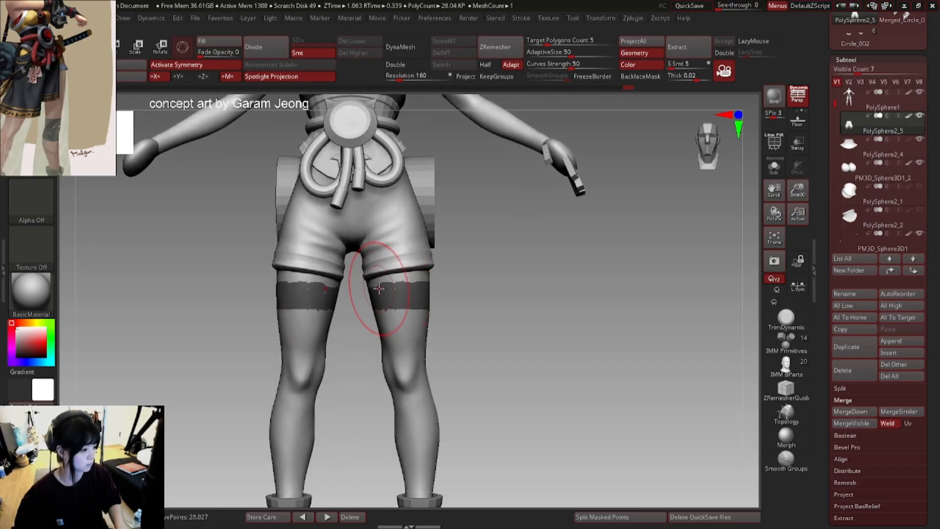
mouse_move(388, 285)
right_mouse_down("ctrl")
mouse_move(430, 294)
mouse_move(421, 279)
mouse_move(425, 211)
mouse_move(379, 255)
right_mouse_up("ctrl")
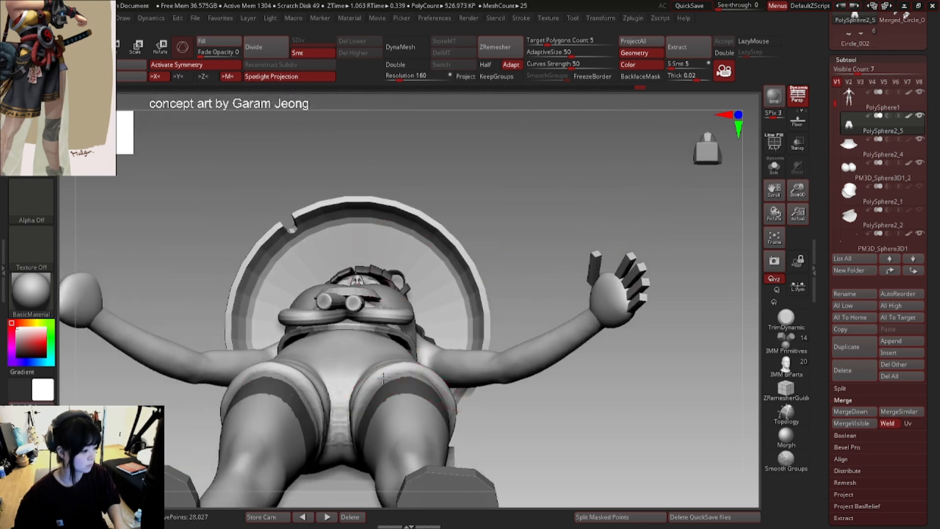
right_click_drag(378, 382, 360, 304, "ctrl")
right_click_drag(360, 303, 378, 299, "ctrl")
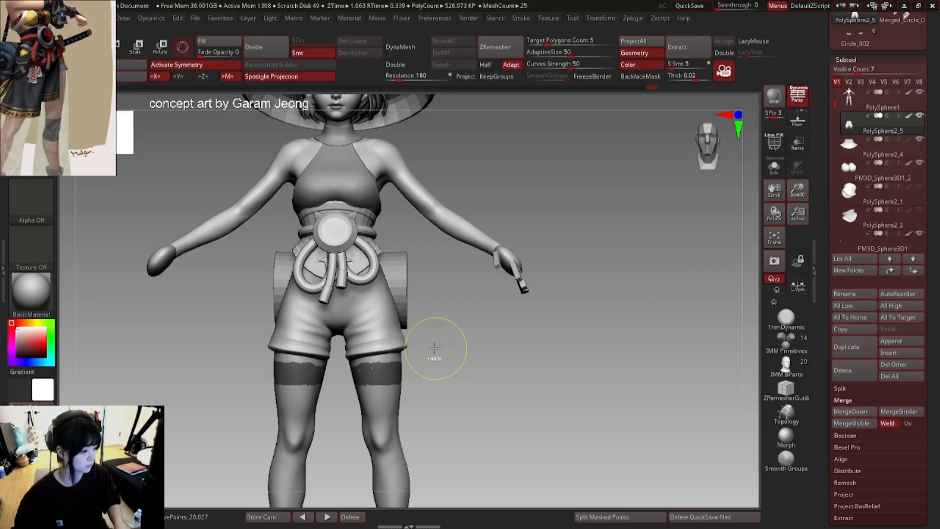
right_click_drag(435, 348, 425, 315, "ctrl")
mouse_move(425, 316)
right_mouse_down()
mouse_move(361, 349)
mouse_move(419, 351)
mouse_move(379, 340)
mouse_move(429, 349)
mouse_move(430, 319)
right_mouse_up()
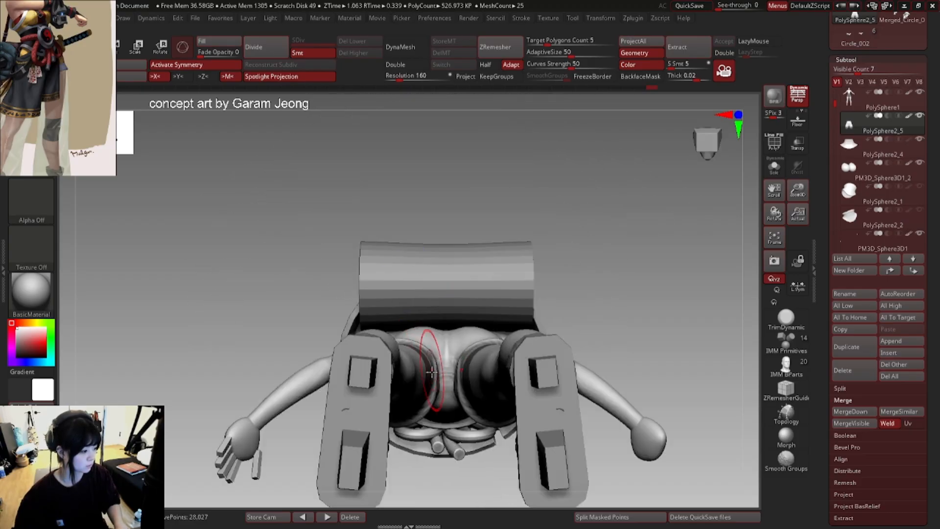
mouse_move(413, 344)
right_mouse_down()
mouse_move(390, 355)
mouse_move(415, 347)
mouse_move(415, 377)
mouse_move(395, 346)
mouse_move(422, 386)
mouse_move(415, 332)
mouse_move(513, 283)
right_mouse_up()
right_click_drag(513, 283, 451, 297)
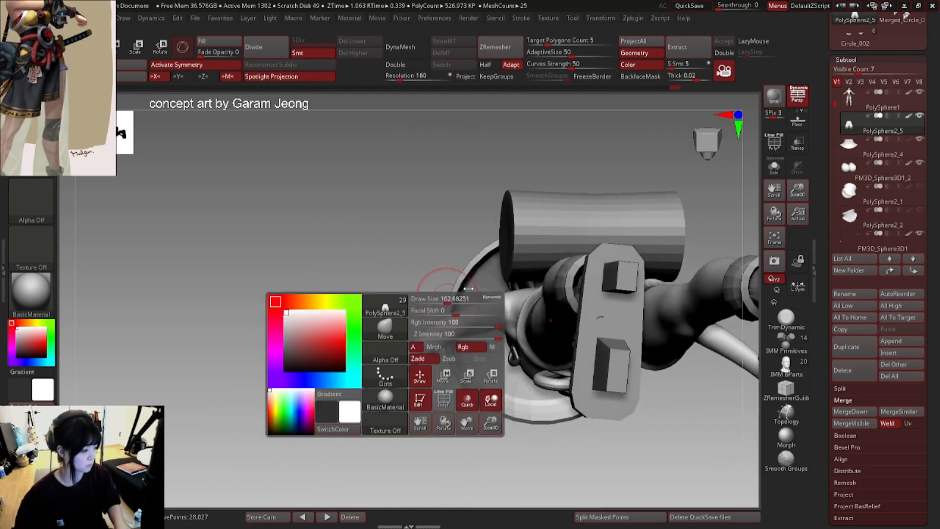
- Adjust the outer edge of the shorts' hem from underneath with the Move brush
right_click_drag(474, 251, 291, 273)
right_click_drag(420, 300, 340, 344)
right_click(340, 344)
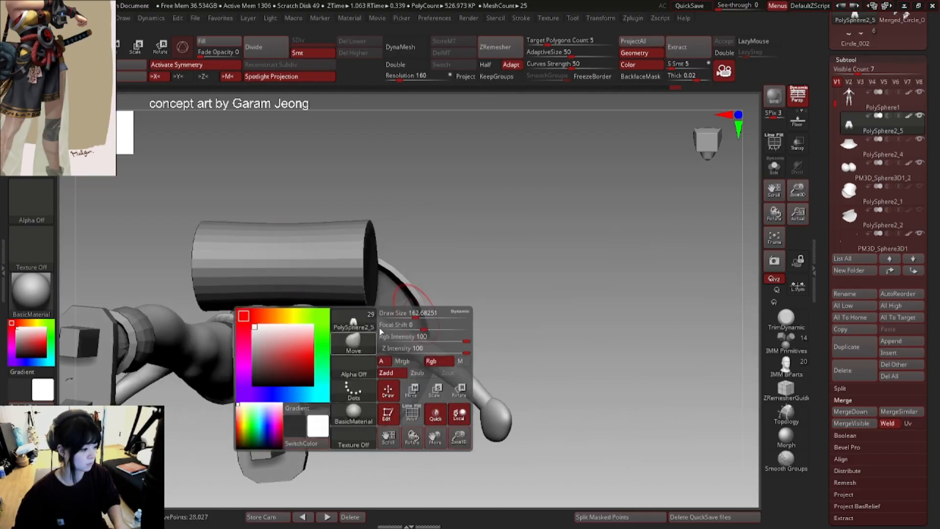
right_click(359, 352)
left_click_drag(358, 352, 353, 352)
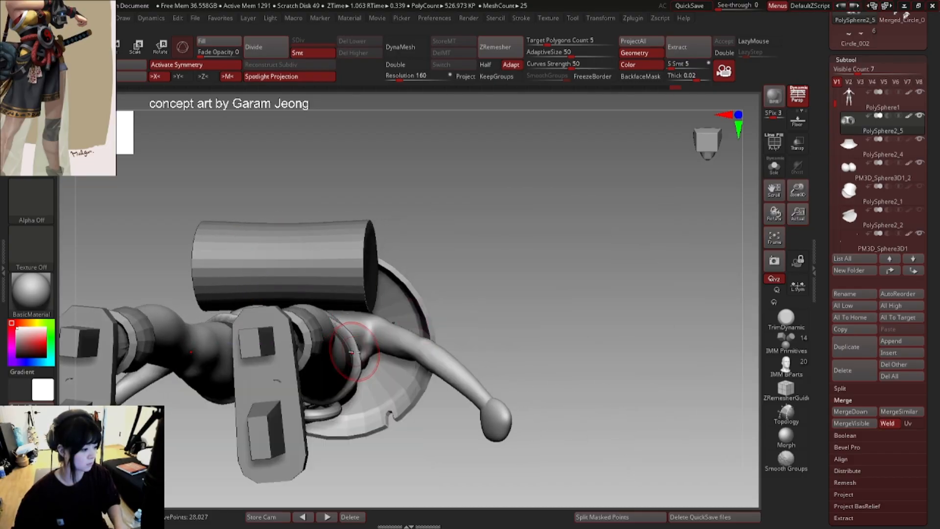
- Review the flared shorts on the full figure against the concept art
right_click_drag(355, 352, 363, 414, "shift")
right_click_drag(438, 380, 410, 294, "shift")
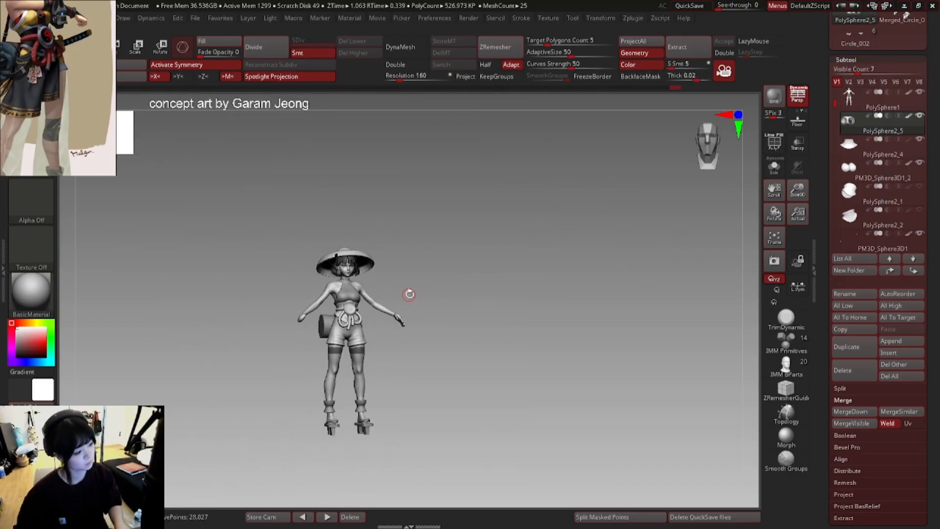
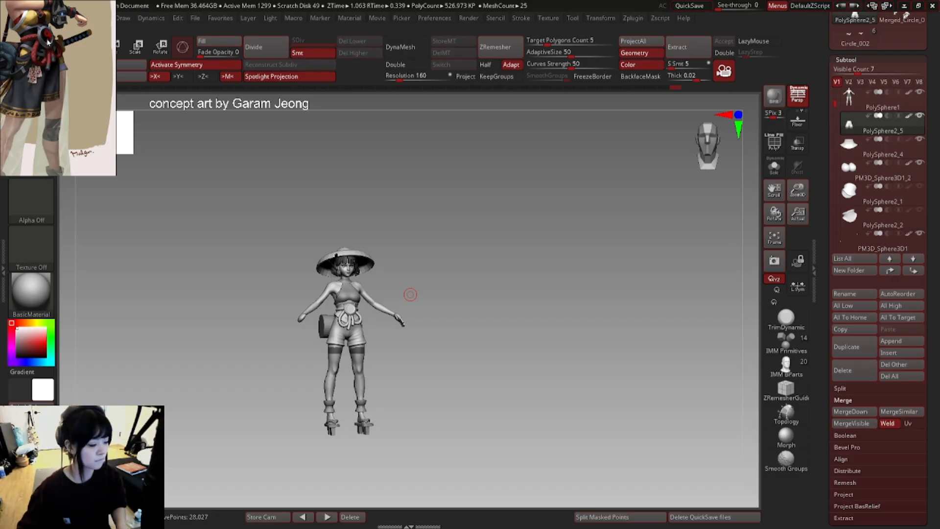
left_click_drag(485, 245, 438, 242)
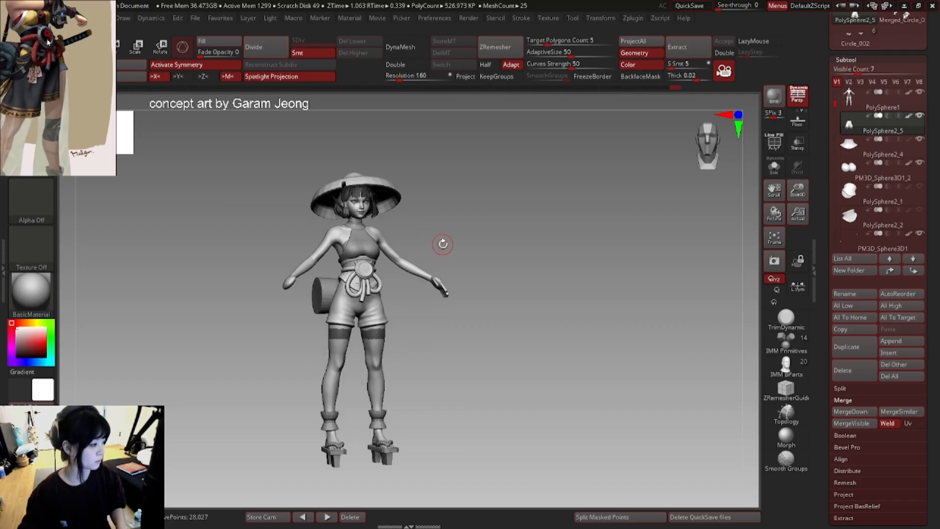
left_click_drag(932, 36, 925, 107)
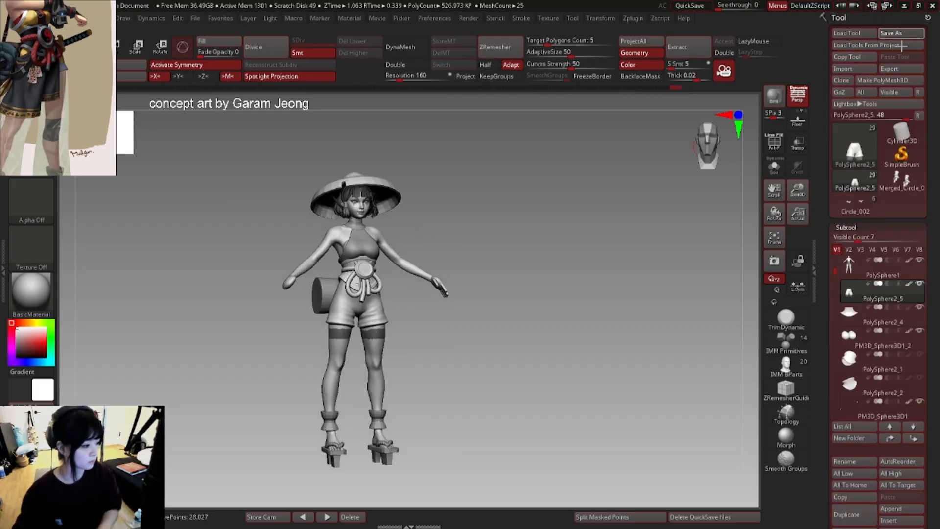
left_click_drag(436, 336, 431, 302, "alt")
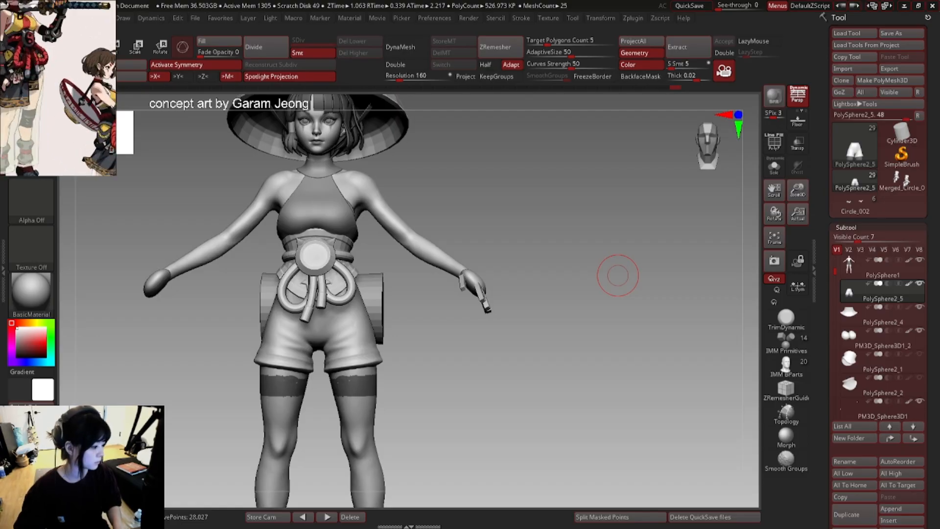
- Compare the shorts before and after the last hem adjustment, checking the flare from the front, side and back
right_click_drag(406, 360, 380, 350)
right_click_drag(381, 349, 382, 352, "ctrl")
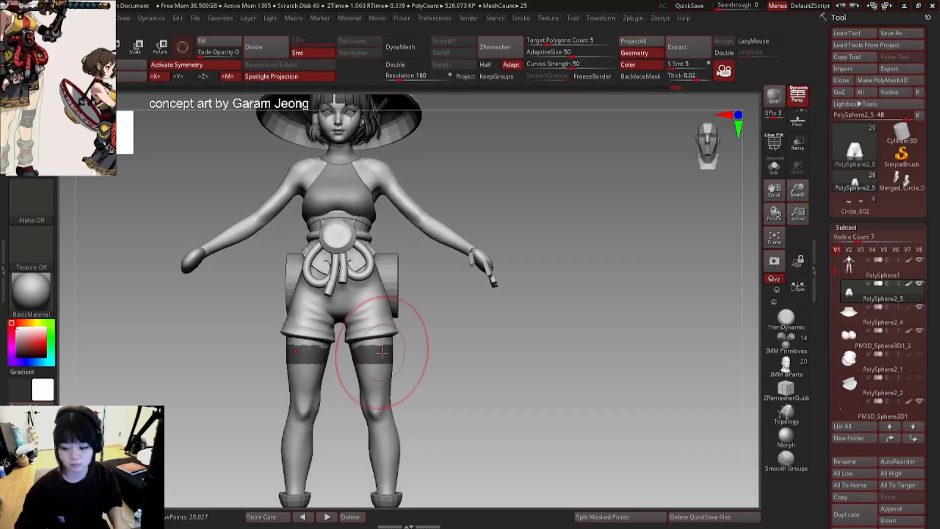
key("ctrl+z")
key("ctrl+shift+z")
key("ctrl+z")
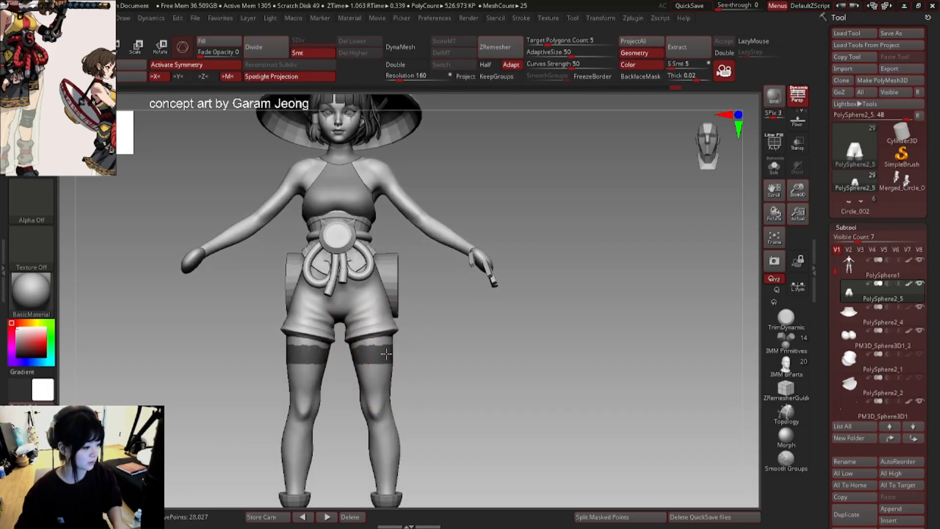
key("ctrl+shift+z")
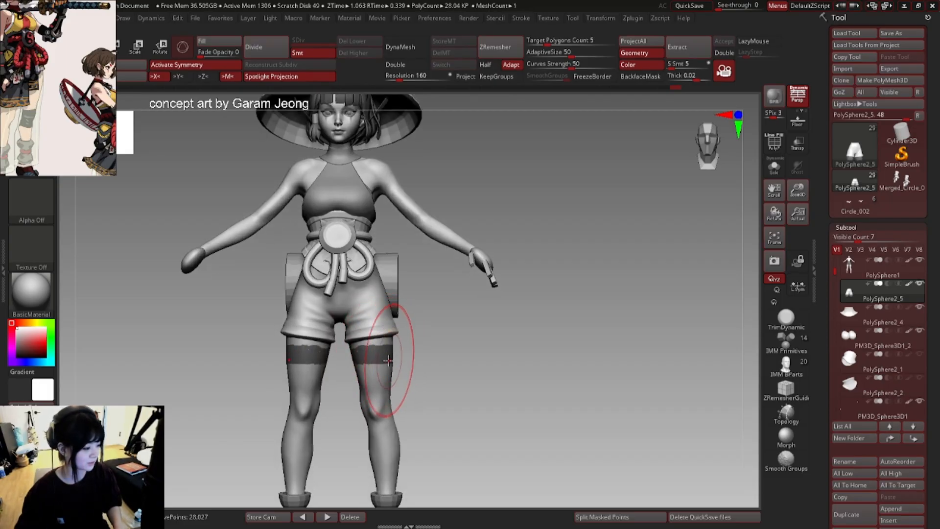
right_click_drag(388, 357, 348, 348, "shift")
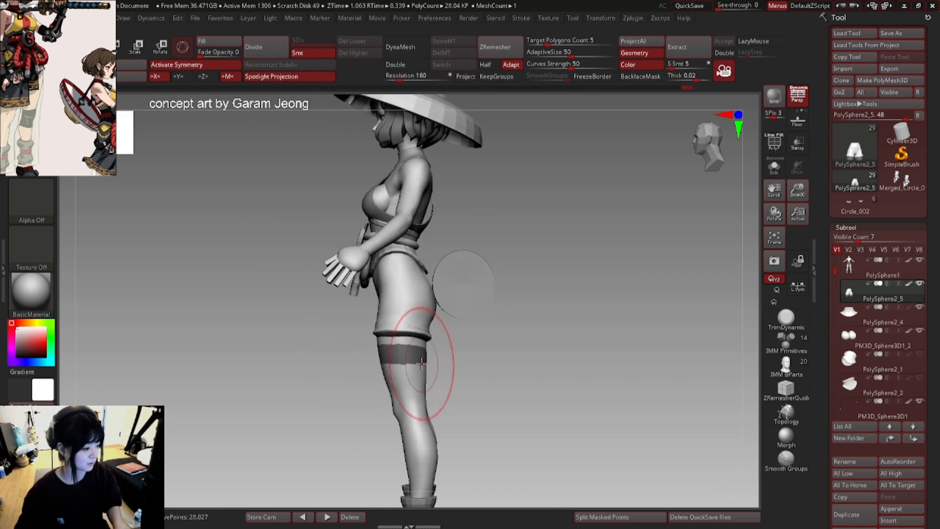
mouse_move(425, 358)
right_mouse_down("shift")
mouse_move(420, 367)
mouse_move(430, 348)
mouse_move(447, 352)
mouse_move(430, 330)
mouse_move(393, 339)
right_mouse_up("shift")
right_click(447, 352)
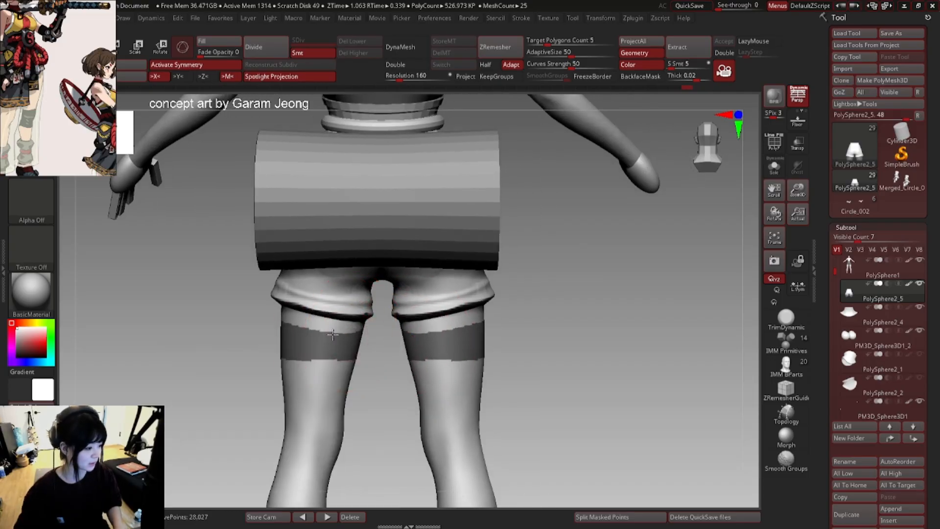
- Refine the outer hem at the back of the shorts with a resized brush
key("space")
mouse_move(465, 310)
left_mouse_down()
mouse_move(486, 311)
mouse_move(465, 314)
left_mouse_up()
key("space")
right_click_drag(467, 304, 474, 302, "ctrl")
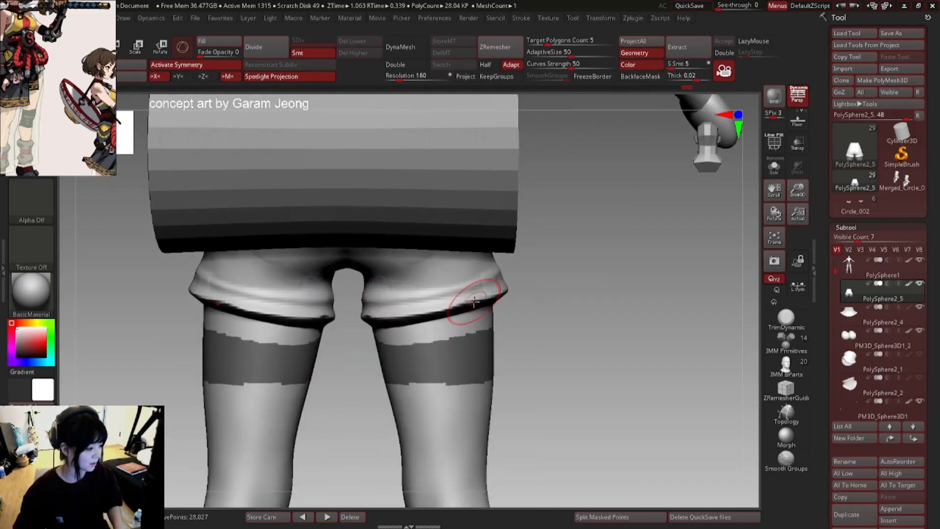
left_click_drag(474, 303, 471, 300)
key("space")
- Examine the crotch and flared hem of the shorts from the front and from behind
mouse_move(534, 303)
right_mouse_down()
mouse_move(457, 289)
mouse_move(490, 263)
mouse_move(472, 248)
mouse_move(427, 283)
mouse_move(383, 289)
right_mouse_up()
mouse_move(444, 261)
right_mouse_down()
mouse_move(399, 306)
mouse_move(420, 293)
mouse_move(542, 277)
mouse_move(529, 275)
mouse_move(504, 239)
mouse_move(418, 300)
mouse_move(424, 290)
mouse_move(412, 277)
mouse_move(425, 280)
mouse_move(417, 291)
mouse_move(545, 315)
right_mouse_up()
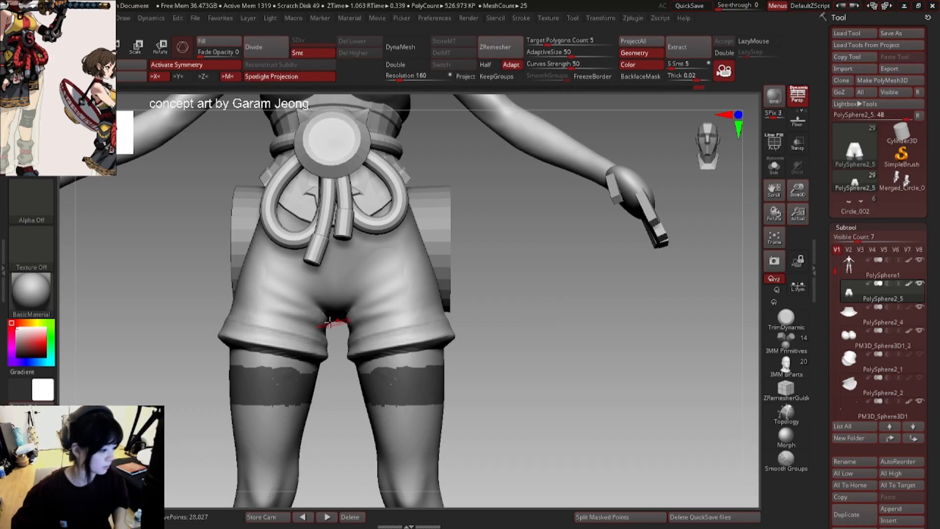
right_click_drag(330, 322, 361, 306, "alt")
key("space")
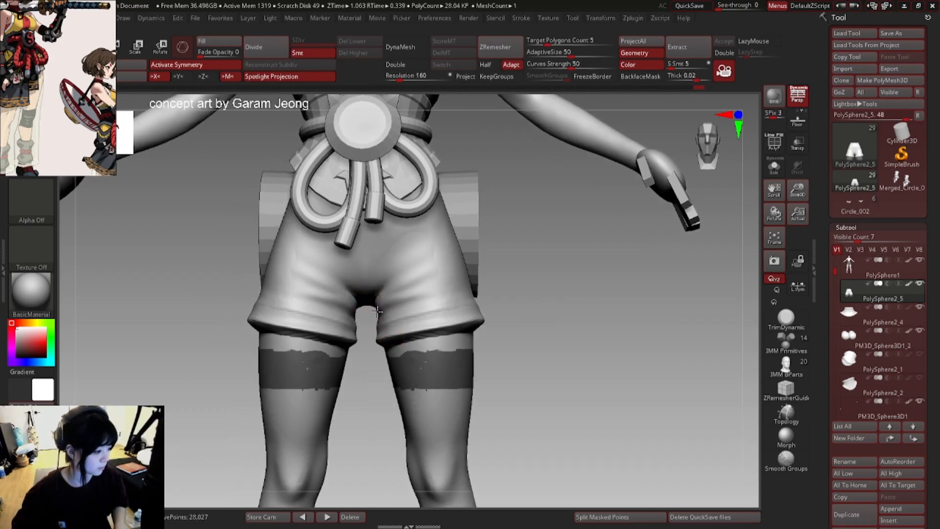
mouse_move(377, 306)
right_mouse_down()
mouse_move(377, 289)
mouse_move(382, 324)
right_mouse_up()
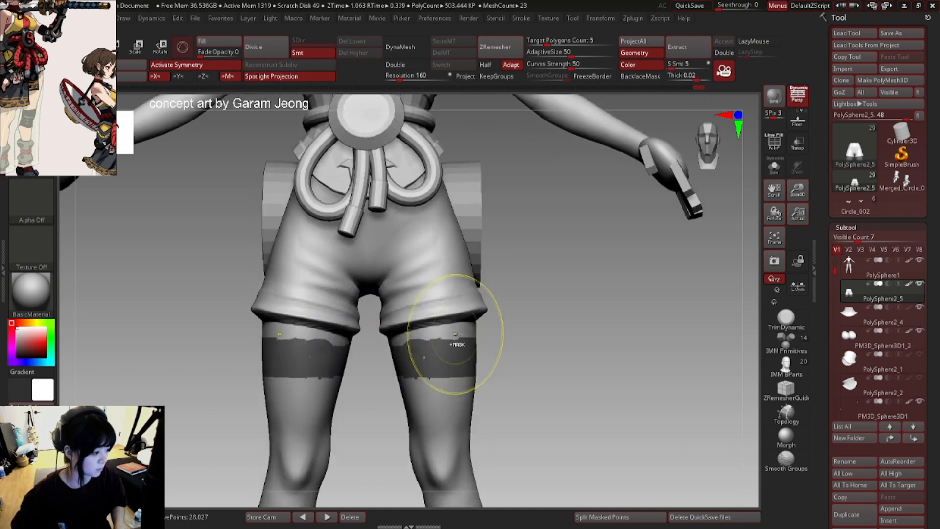
right_click_drag(515, 324, 293, 310, "ctrl")
right_click_drag(391, 320, 424, 316)
mouse_move(424, 316)
right_mouse_down()
mouse_move(377, 318)
mouse_move(403, 322)
mouse_move(336, 293)
mouse_move(420, 319)
mouse_move(462, 310)
right_mouse_up()
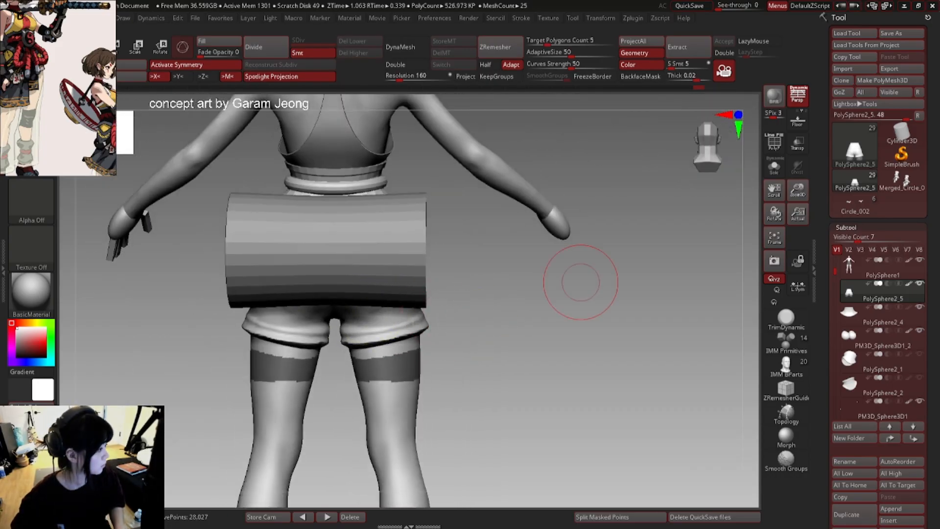
- Isolate the shorts, then shape and smooth the crease down the middle of the seat
left_click(774, 168)
right_click_drag(445, 277, 440, 245)
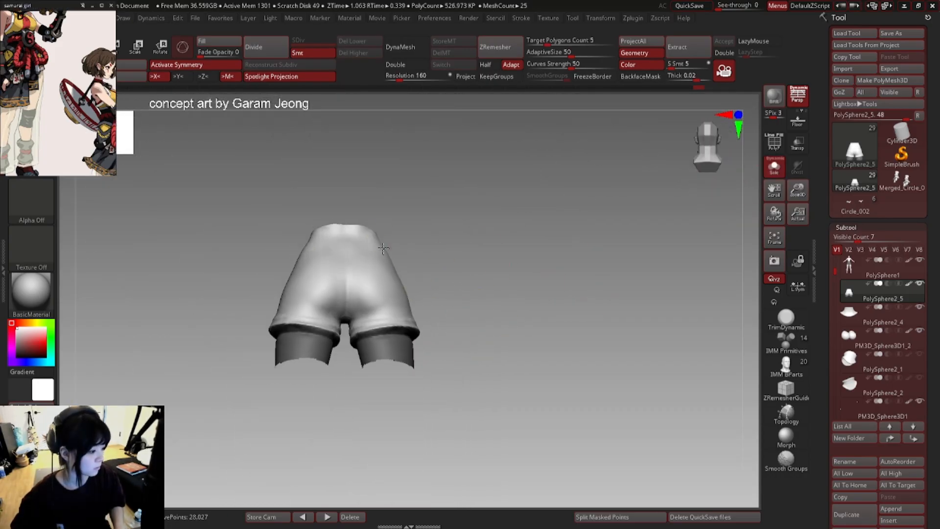
mouse_move(384, 270)
right_mouse_down()
mouse_move(386, 293)
mouse_move(386, 264)
right_mouse_up()
right_click_drag(385, 264, 405, 281, "ctrl")
key("2")
key("1")
right_click(394, 278)
right_click(378, 291)
left_click_drag(384, 292, 406, 288, "shift")
mouse_move(406, 288)
right_mouse_down()
mouse_move(358, 292)
mouse_move(389, 287)
mouse_move(368, 272)
mouse_move(369, 283)
mouse_move(365, 252)
mouse_move(362, 286)
right_mouse_up()
key("1")
right_click(363, 273)
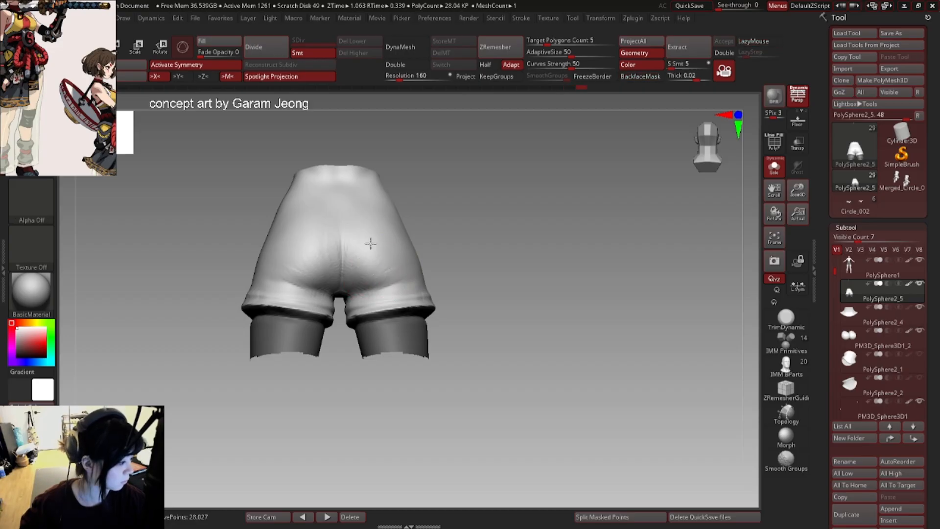
- Check the seat of the isolated shorts and switch to the Standard brush for its folds
mouse_move(369, 242)
right_mouse_down()
mouse_move(356, 245)
mouse_move(407, 281)
mouse_move(430, 234)
mouse_move(376, 279)
mouse_move(380, 266)
mouse_move(367, 271)
right_mouse_up()
key("b")
key("m")
key("v")
right_click(371, 268)
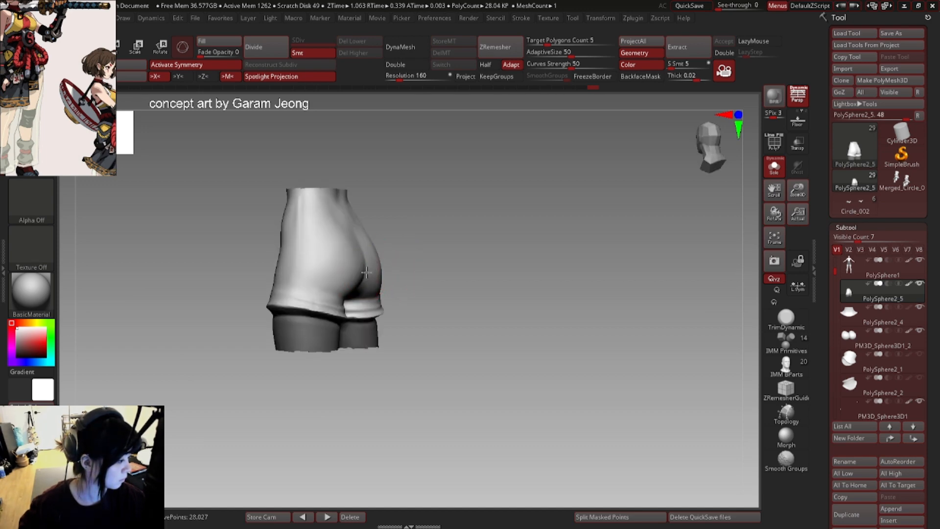
mouse_move(367, 272)
right_mouse_down()
mouse_move(375, 258)
mouse_move(366, 272)
right_mouse_up()
key("b")
key("d")
key("s")
right_click(369, 266)
key("b")
key("c")
key("b")
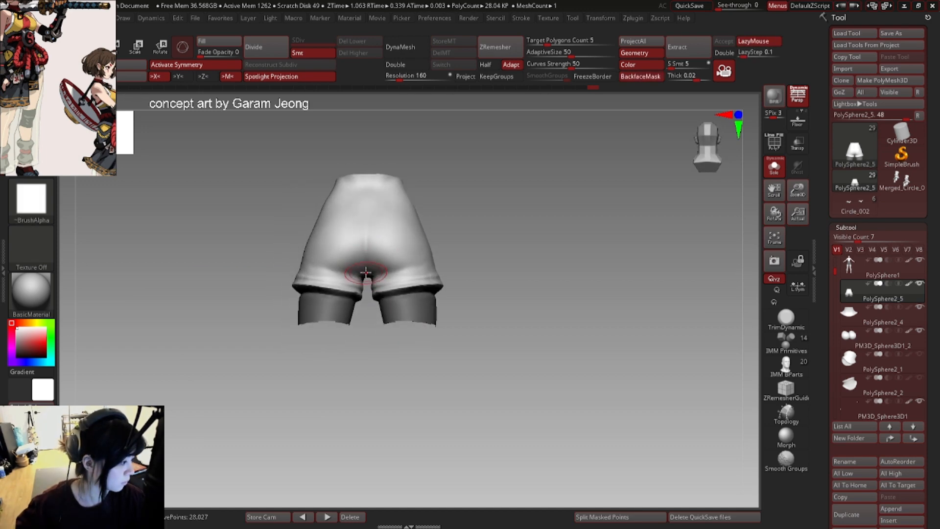
key("b")
key("d")
key("s")
key("space")
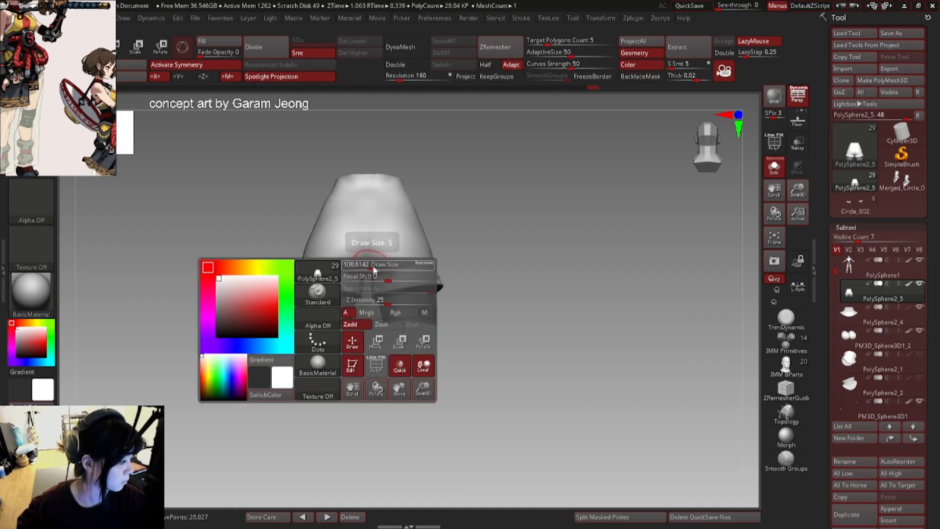
- Try sculpting asymmetrical diagonal folds across the seat of the shorts with X symmetry off
key("2")
key("x")
key("space")
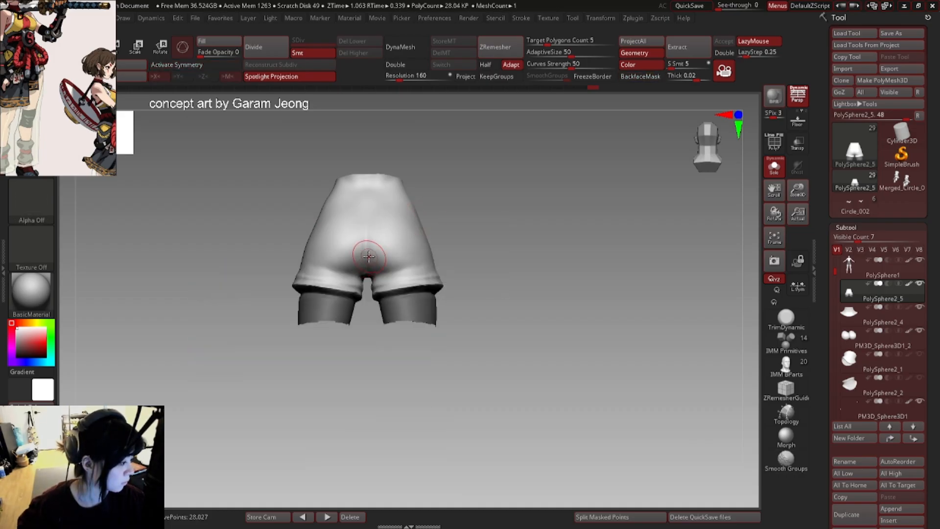
mouse_move(365, 252)
right_mouse_down()
mouse_move(369, 264)
mouse_move(347, 268)
mouse_move(360, 265)
right_mouse_up()
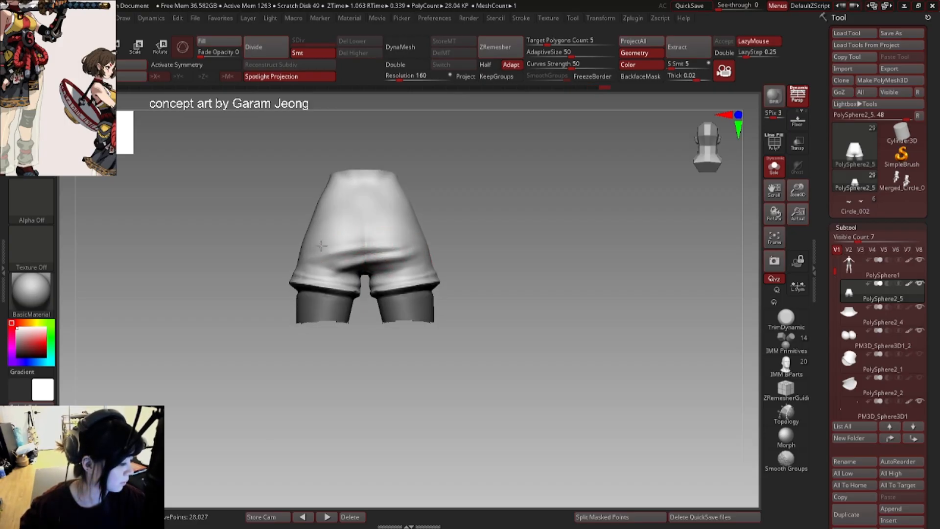
mouse_move(321, 246)
right_mouse_down()
mouse_move(389, 240)
mouse_move(342, 225)
mouse_move(396, 226)
mouse_move(384, 212)
mouse_move(451, 252)
mouse_move(377, 224)
mouse_move(390, 267)
right_mouse_up()
key("ctrl+z")
key("ctrl+z")
mouse_move(389, 267)
right_mouse_down("ctrl")
mouse_move(375, 264)
mouse_move(384, 238)
right_mouse_up("ctrl")
key("l")
key("x")
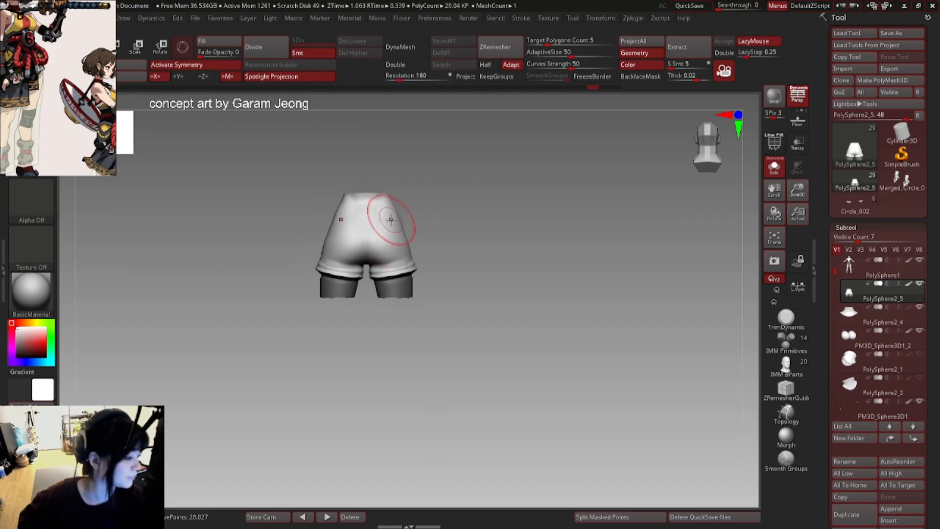
- Reduce the Standard brush size and sculpt symmetrical creases under the buttocks on the back of the shorts
key("space")
left_click_drag(393, 253, 378, 253)
right_click_drag(381, 241, 405, 258, "ctrl")
key("space")
left_click_drag(409, 260, 391, 261)
right_click_drag(390, 261, 377, 241)
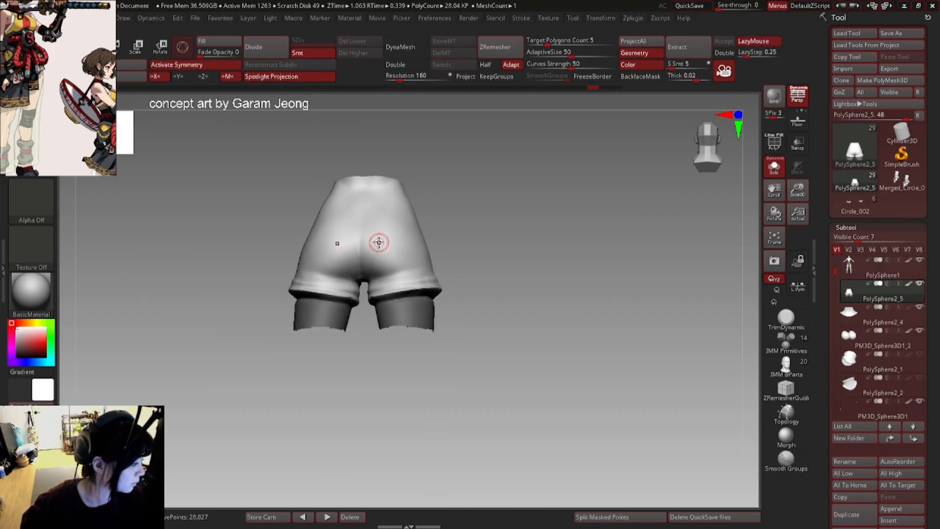
left_click_drag(378, 241, 380, 257)
right_click_drag(380, 256, 379, 272)
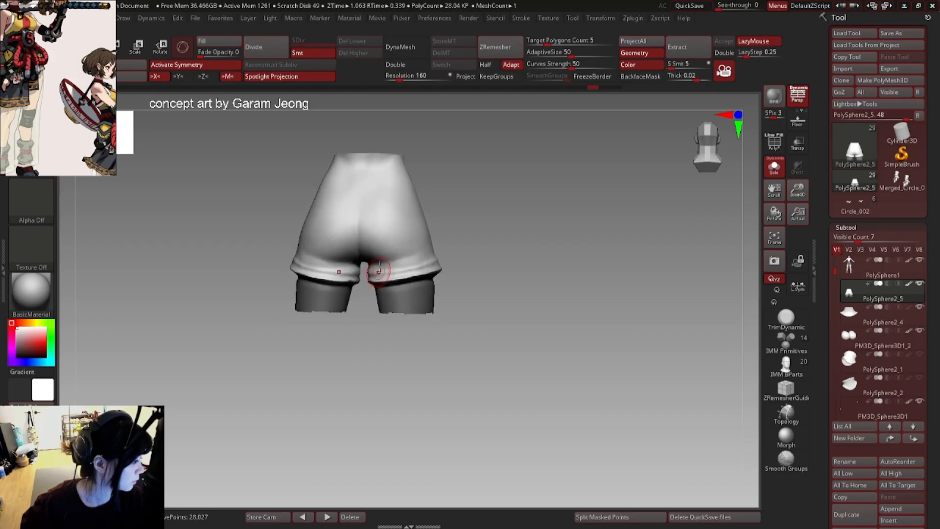
- Sculpt soft horizontal folds above the hem on the back of both shorts legs, readjusting the brush size
key("space")
left_click_drag(394, 267, 384, 267)
right_click_drag(384, 267, 395, 247)
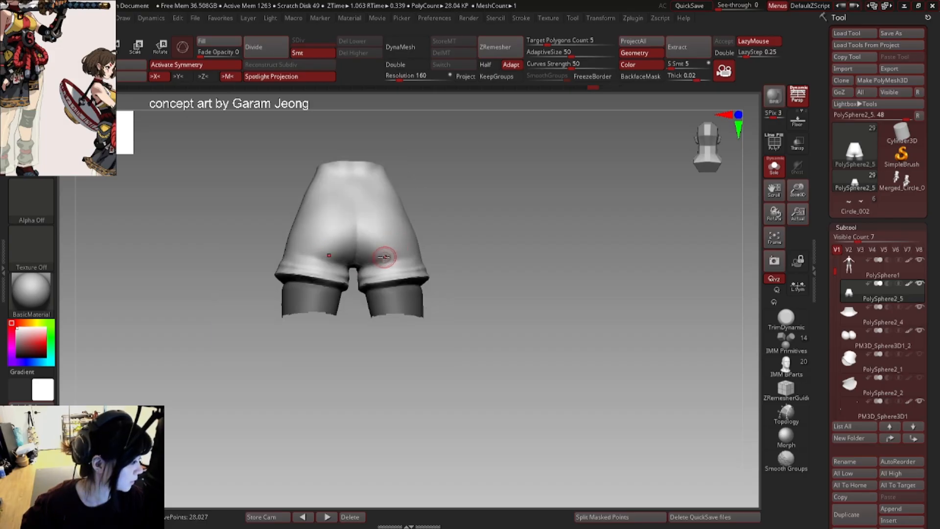
key("space")
left_click_drag(392, 267, 397, 267)
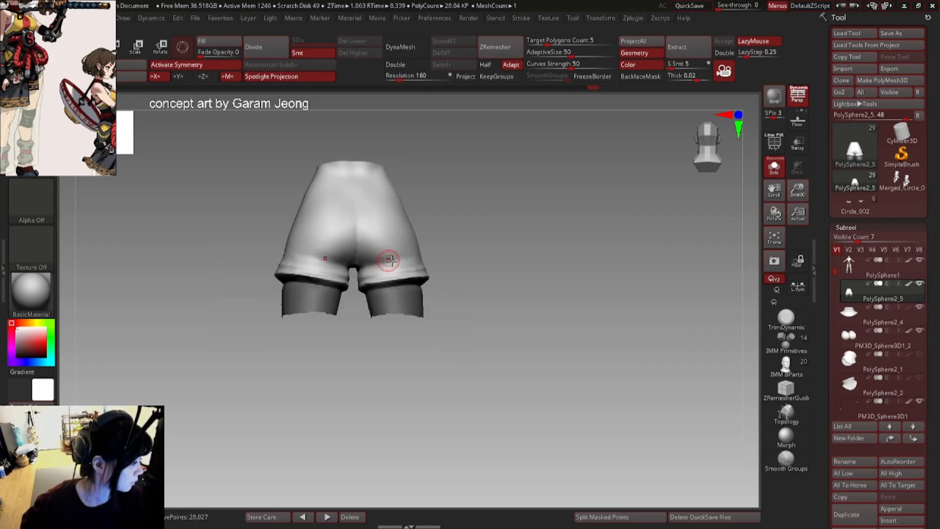
mouse_move(389, 262)
right_mouse_down()
mouse_move(401, 259)
mouse_move(389, 263)
right_mouse_up()
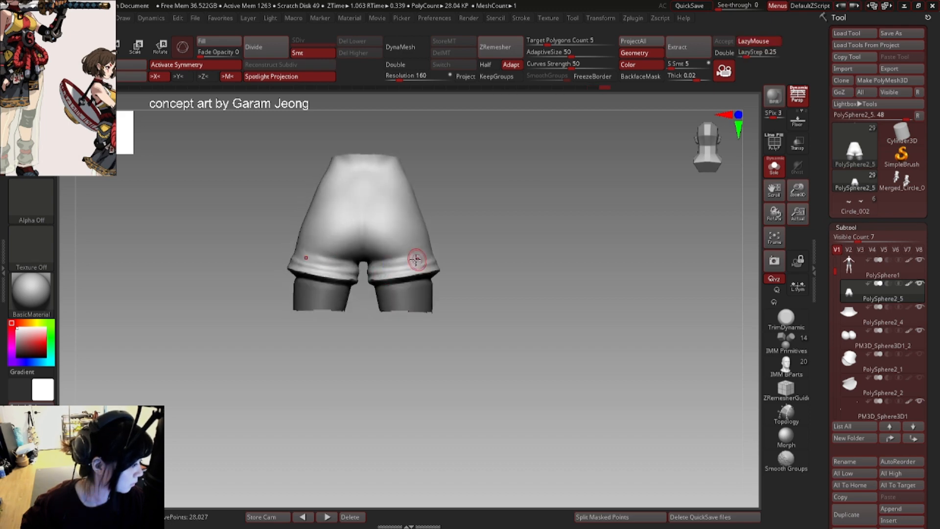
mouse_move(407, 249)
right_mouse_down("shift")
mouse_move(401, 242)
mouse_move(374, 255)
right_mouse_up("shift")
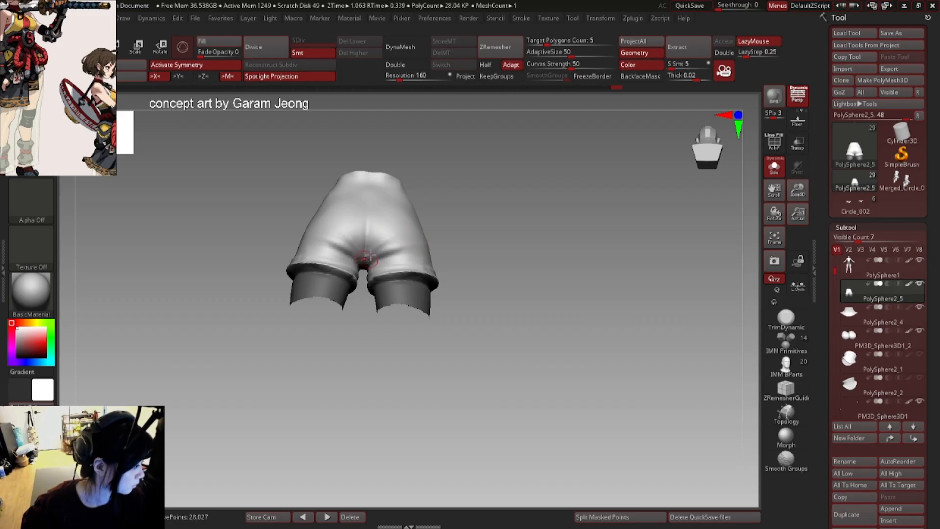
- Refine the creases radiating from the crotch at the back of the shorts, working from below with a small brush
right_click(333, 309)
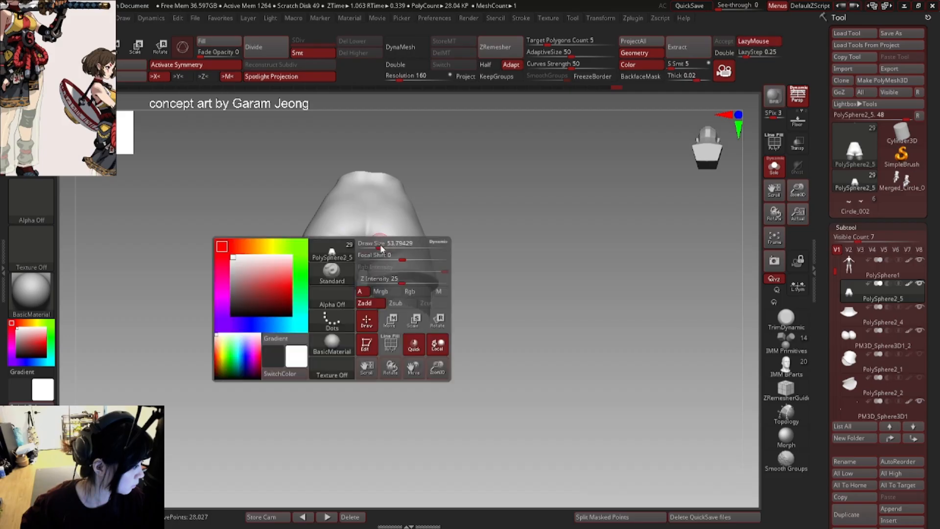
right_click_drag(410, 233, 476, 270)
key("l")
key("l")
right_click_drag(403, 275, 459, 279, "ctrl")
right_click_drag(460, 278, 395, 266)
- Show the full figure and review the folds of the shorts from the front and a three-quarter angle
left_click(774, 167)
mouse_move(395, 266)
right_mouse_down("ctrl")
mouse_move(382, 271)
mouse_move(399, 266)
mouse_move(342, 250)
right_mouse_up("ctrl")
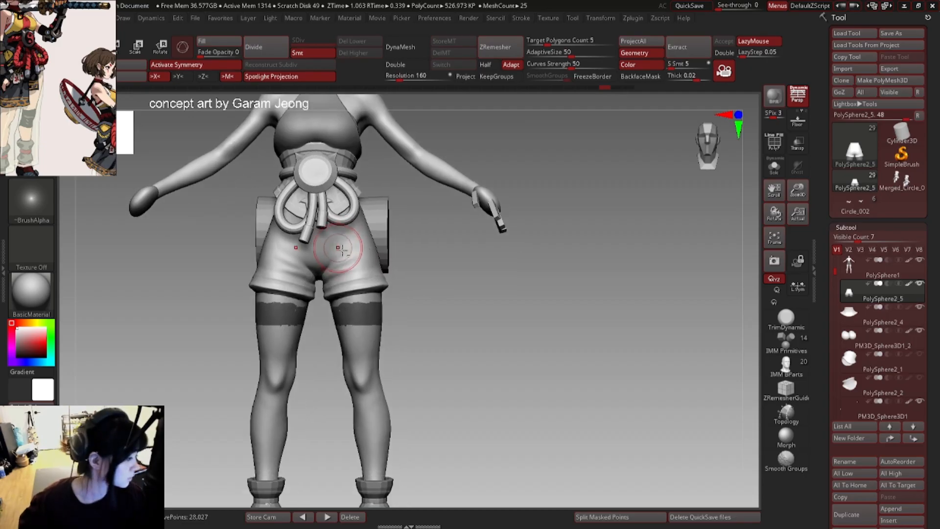
key("space")
left_click_drag(342, 249, 356, 247)
right_click_drag(357, 246, 392, 249, "ctrl")
right_click_drag(392, 248, 373, 248)
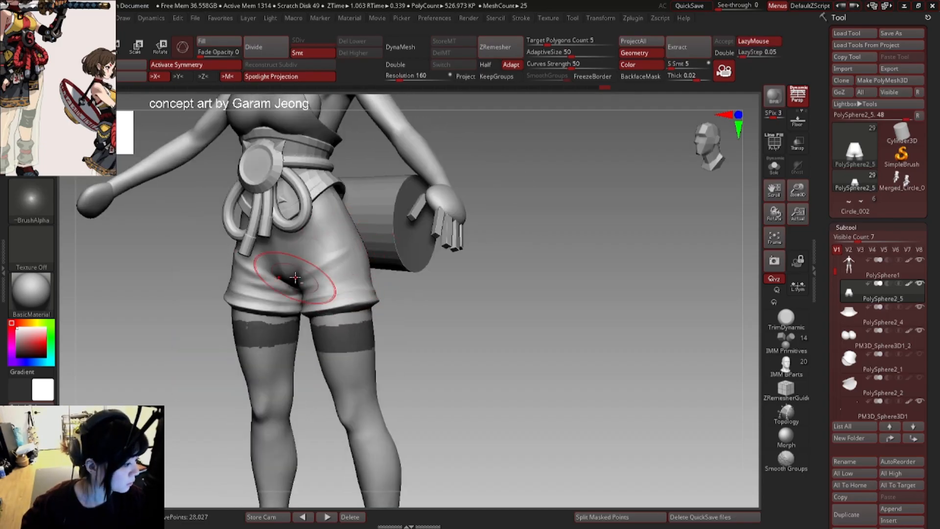
right_click_drag(314, 268, 422, 225)
- Isolate the shorts and refine the front hip area against a closer view of the concept art
left_click(772, 169)
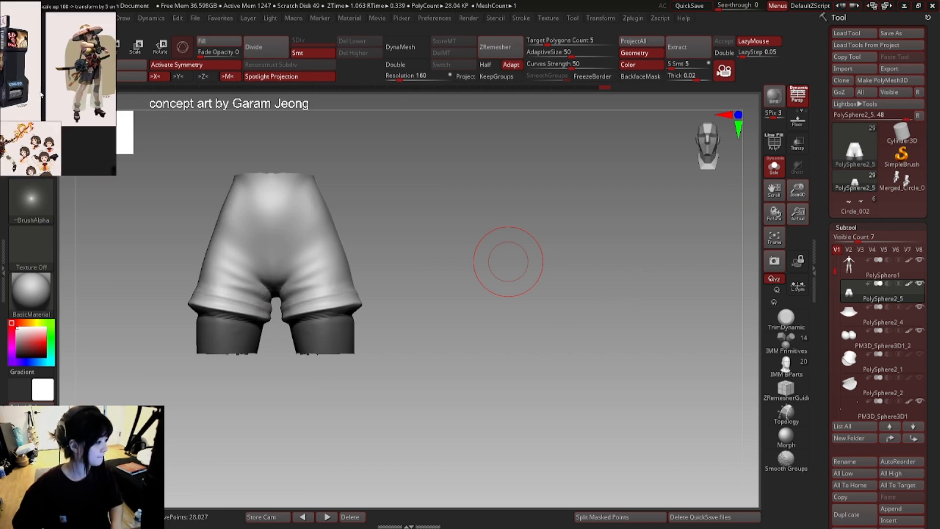
scroll(58, 89, "up", 5)
right_click_drag(508, 261, 503, 261)
mouse_move(380, 262)
right_mouse_down("alt")
mouse_move(396, 294)
mouse_move(384, 294)
right_mouse_up("alt")
mouse_move(301, 228)
right_mouse_down()
mouse_move(281, 235)
mouse_move(295, 236)
right_mouse_up()
mouse_move(224, 238)
right_mouse_down()
mouse_move(264, 220)
mouse_move(277, 244)
mouse_move(290, 245)
right_mouse_up()
right_click_drag(264, 287, 248, 216)
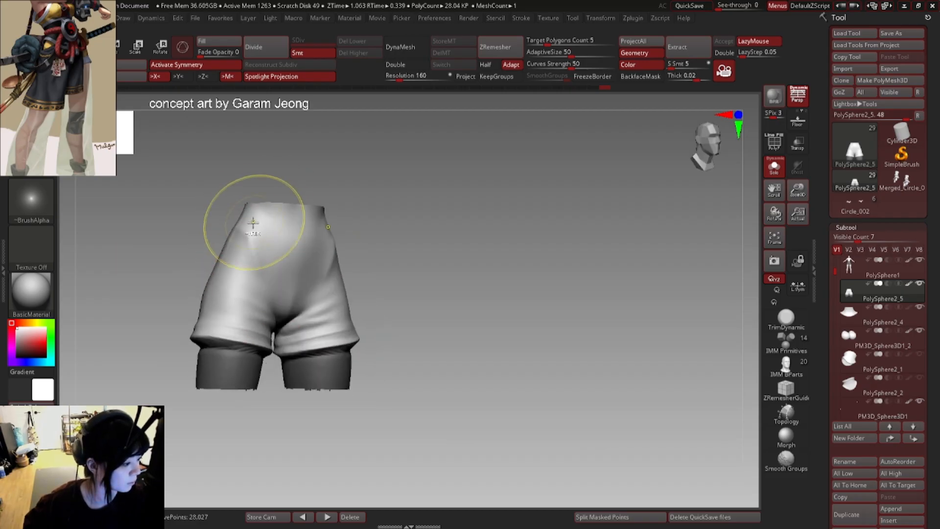
right_click_drag(262, 272, 248, 248)
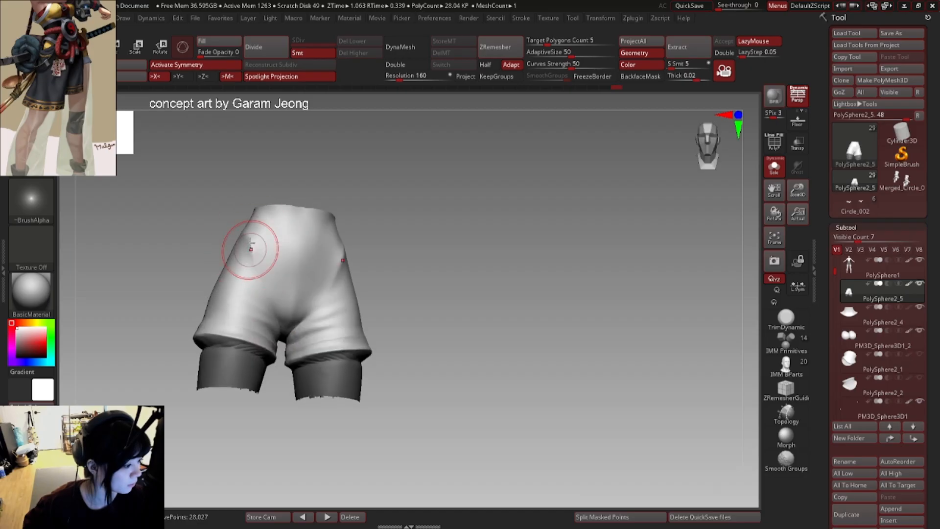
- Examine the folds on the isolated shorts from the front and side, comparing them briefly with the full figure
right_click_drag(264, 297, 392, 203)
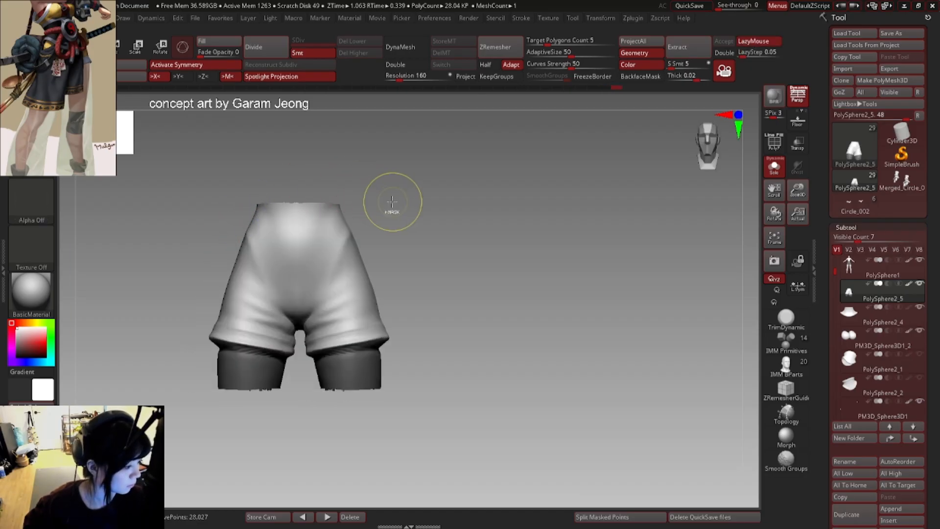
mouse_move(299, 221)
right_mouse_down("ctrl")
mouse_move(309, 225)
mouse_move(290, 214)
right_mouse_up("ctrl")
right_click_drag(290, 213, 359, 235)
left_click(767, 170)
left_click(774, 167)
right_click_drag(315, 283, 360, 242)
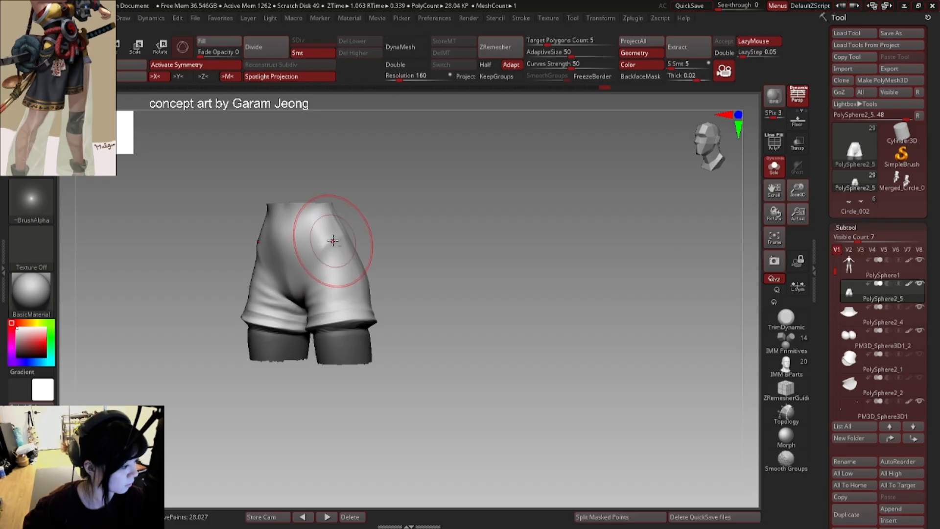
right_click_drag(308, 278, 344, 248)
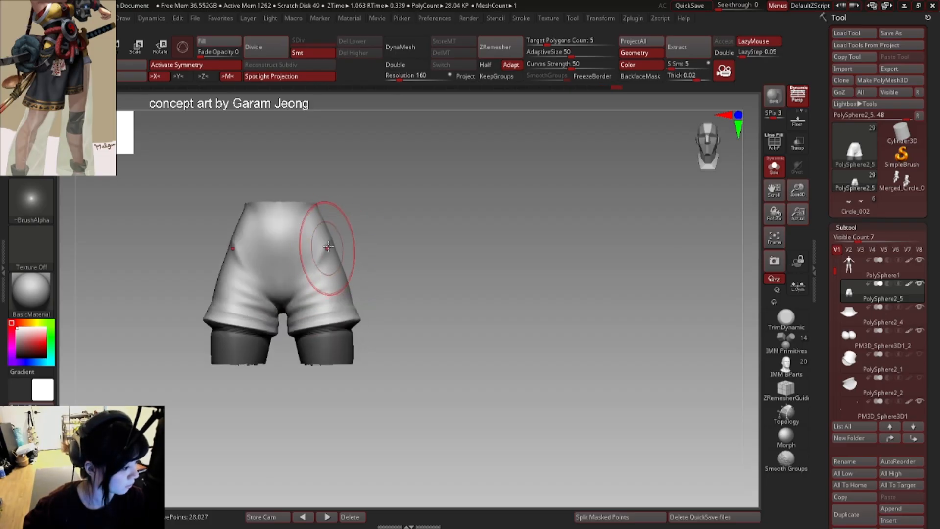
- Build up folds on the outer hip of the shorts with the square-alpha brush and smooth them
key("1")
right_click_drag(296, 318, 254, 321)
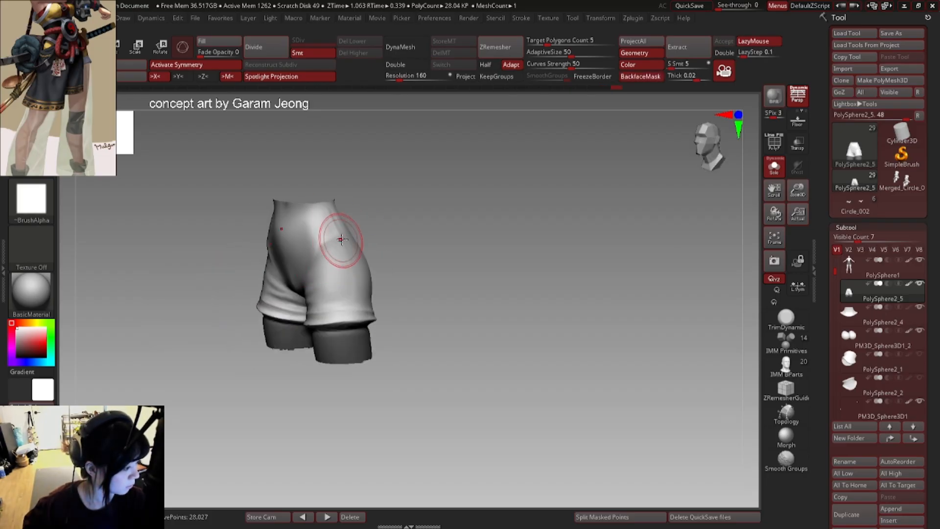
right_click_drag(320, 272, 352, 253, "shift")
left_click_drag(352, 254, 323, 271)
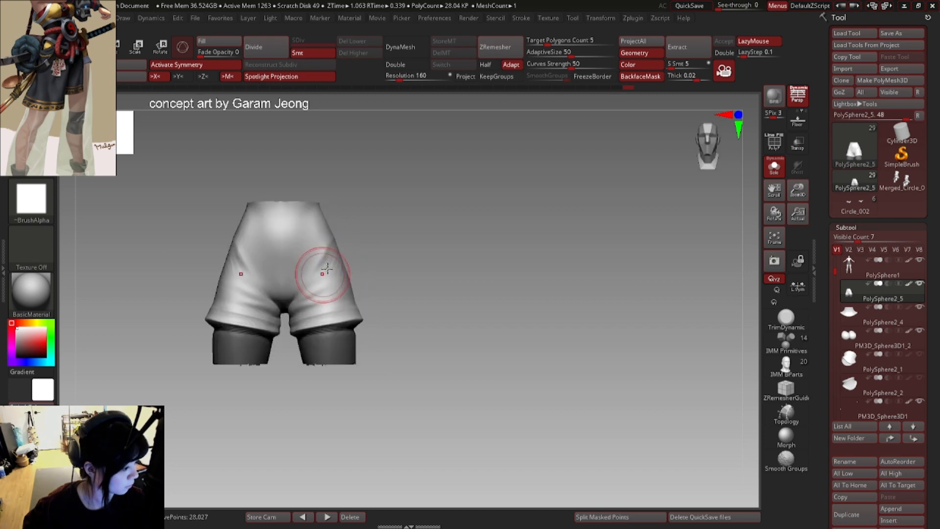
right_click_drag(345, 265, 331, 249)
left_click_drag(339, 253, 329, 256, "shift")
mouse_move(330, 256)
right_mouse_down("shift")
mouse_move(346, 252)
mouse_move(324, 236)
mouse_move(361, 230)
mouse_move(367, 280)
right_mouse_up("shift")
right_click(353, 275, "ctrl")
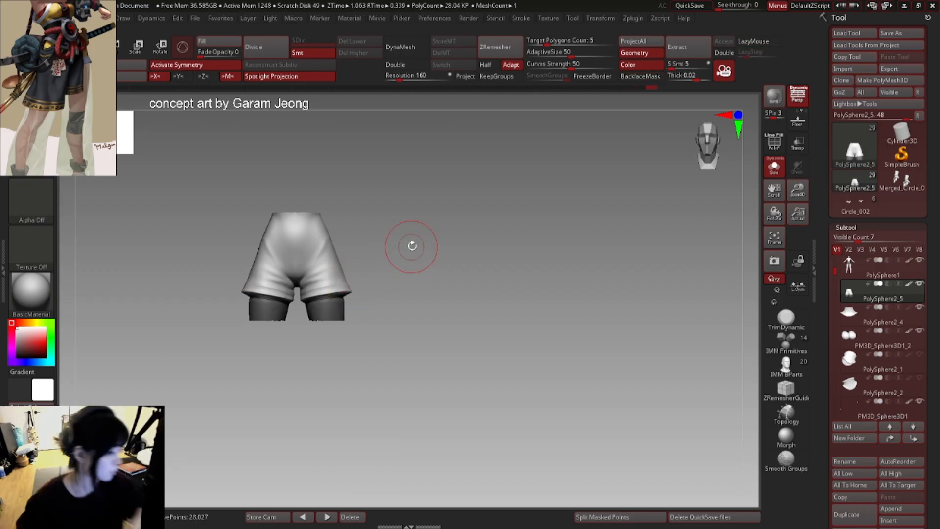
- Show the full figure, adjust the Move brush's draw size and check the shorts' fit from the side and front
left_click(775, 166)
mouse_move(379, 269)
right_mouse_down()
mouse_move(340, 264)
mouse_move(333, 276)
mouse_move(392, 294)
mouse_move(369, 307)
right_mouse_up()
right_click(304, 282)
right_click(356, 303)
right_click(307, 280)
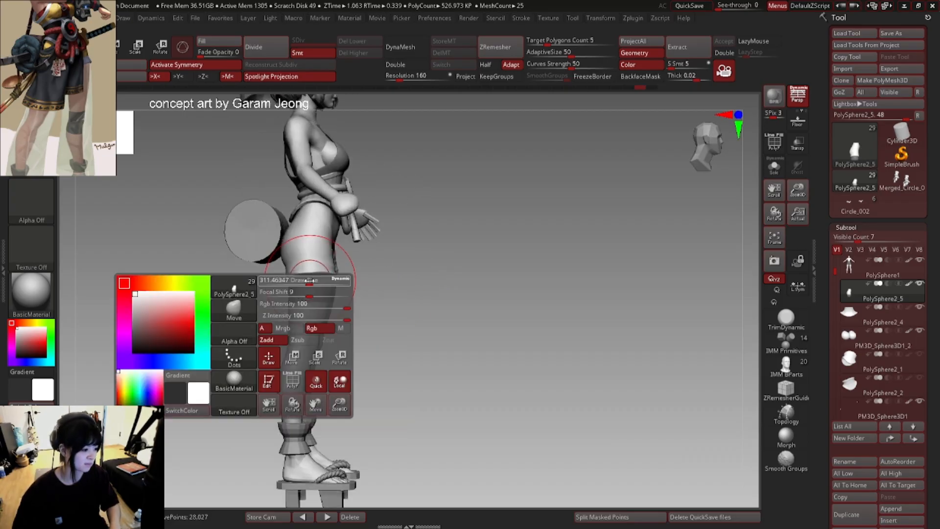
right_click(314, 280)
left_click_drag(313, 281, 309, 283)
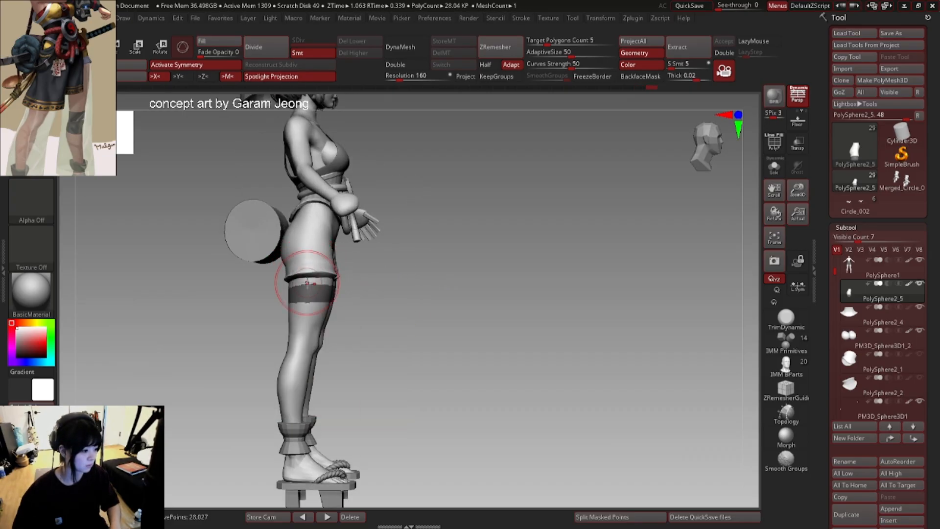
right_click_drag(308, 283, 278, 278)
right_click_drag(382, 285, 378, 273, "ctrl")
right_click_drag(378, 274, 364, 288)
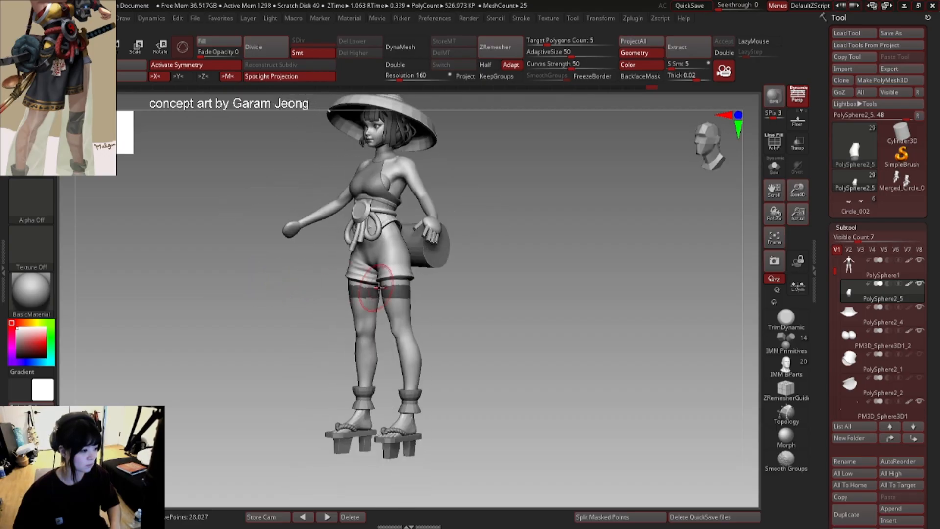
right_click_drag(469, 284, 422, 275)
mouse_move(422, 275)
right_mouse_down("ctrl")
mouse_move(416, 283)
mouse_move(430, 294)
mouse_move(385, 315)
mouse_move(422, 210)
mouse_move(411, 264)
mouse_move(430, 288)
mouse_move(447, 289)
mouse_move(441, 315)
mouse_move(450, 302)
mouse_move(409, 299)
right_mouse_up("ctrl")
- Isolate the shorts and try sculpting diagonal folds across the back of the leg above the hem
left_click(774, 171)
mouse_move(469, 259)
right_mouse_down()
mouse_move(395, 255)
mouse_move(400, 271)
mouse_move(438, 296)
right_mouse_up()
key("2")
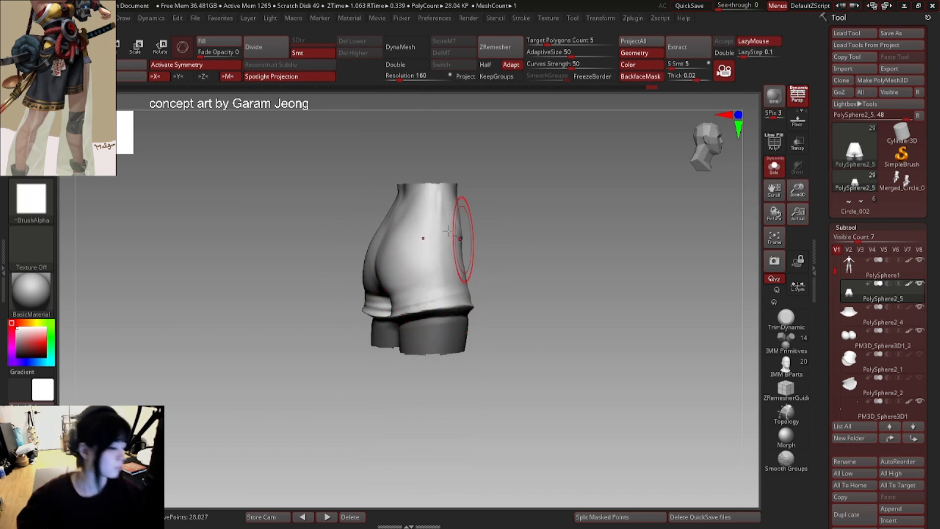
mouse_move(422, 237)
right_mouse_down()
mouse_move(348, 249)
mouse_move(320, 292)
mouse_move(323, 253)
mouse_move(304, 293)
mouse_move(343, 282)
right_mouse_up()
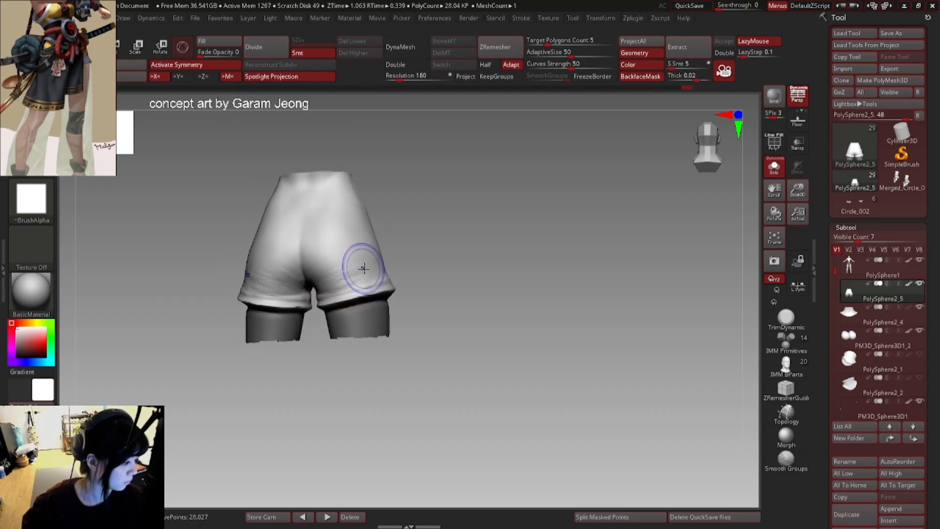
right_click_drag(358, 269, 373, 256)
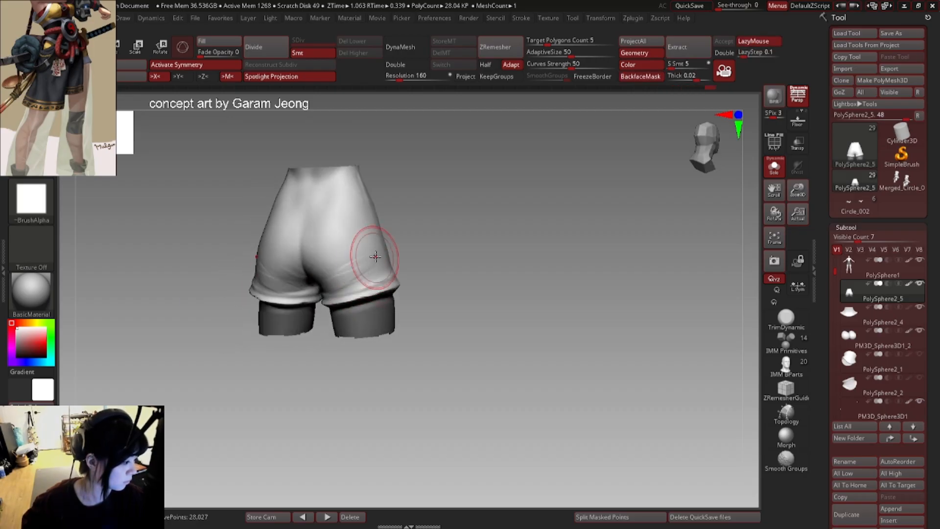
left_click_drag(374, 256, 373, 264)
right_click_drag(373, 263, 363, 283)
key("ctrl+z")
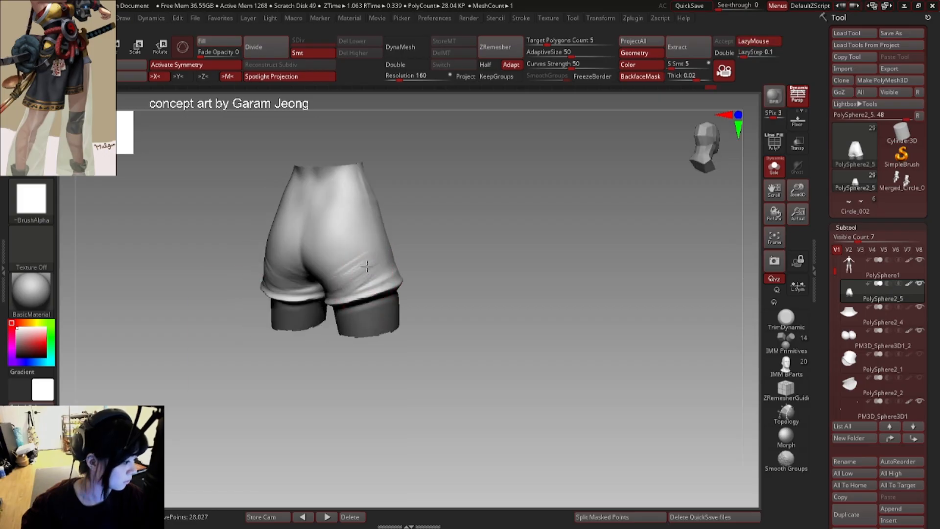
left_click_drag(354, 282, 373, 264)
right_click_drag(355, 282, 376, 285)
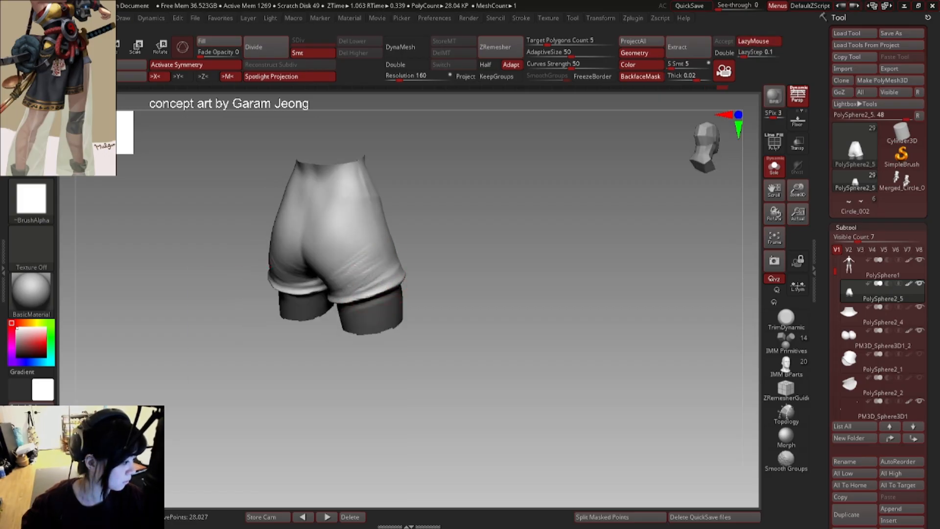
- Undo the fold strokes on the back of the shorts
key("ctrl+z")
key("ctrl+z")
key("ctrl+z")
key("ctrl+z")
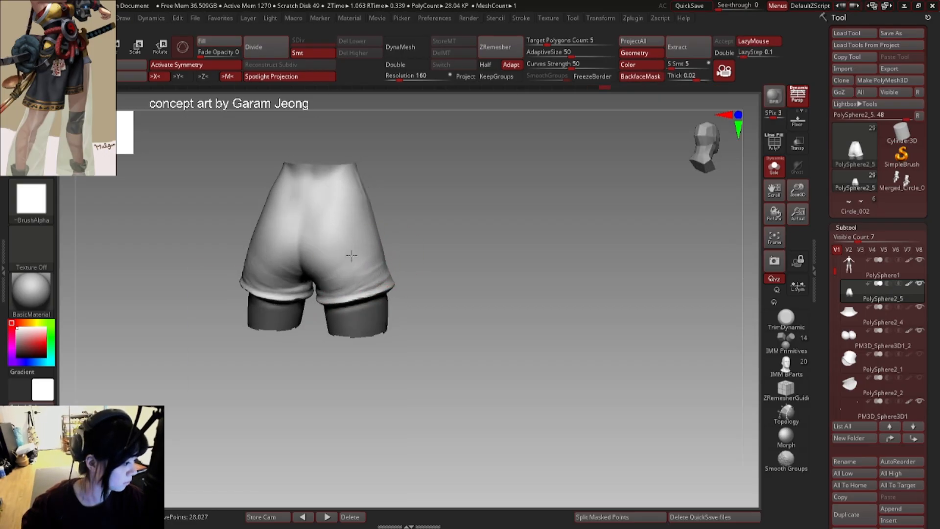
- Adjust the brush size and smooth the back of the shorts around the buttocks and leg creases
mouse_move(361, 252)
right_mouse_down()
mouse_move(351, 241)
mouse_move(330, 267)
mouse_move(310, 256)
right_mouse_up()
key("shift")
key("space")
left_click_drag(309, 282, 303, 282)
right_click_drag(304, 281, 335, 260)
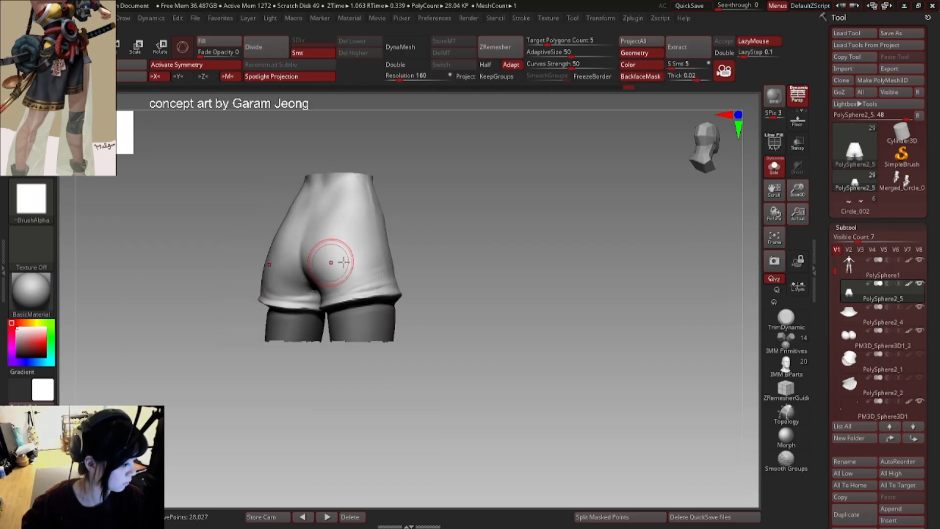
left_click_drag(336, 260, 329, 269, "shift")
mouse_move(338, 274)
right_mouse_down()
mouse_move(372, 280)
mouse_move(228, 288)
mouse_move(236, 306)
mouse_move(222, 302)
mouse_move(244, 311)
mouse_move(194, 272)
mouse_move(163, 222)
right_mouse_up()
key("space")
key("ctrl+z")
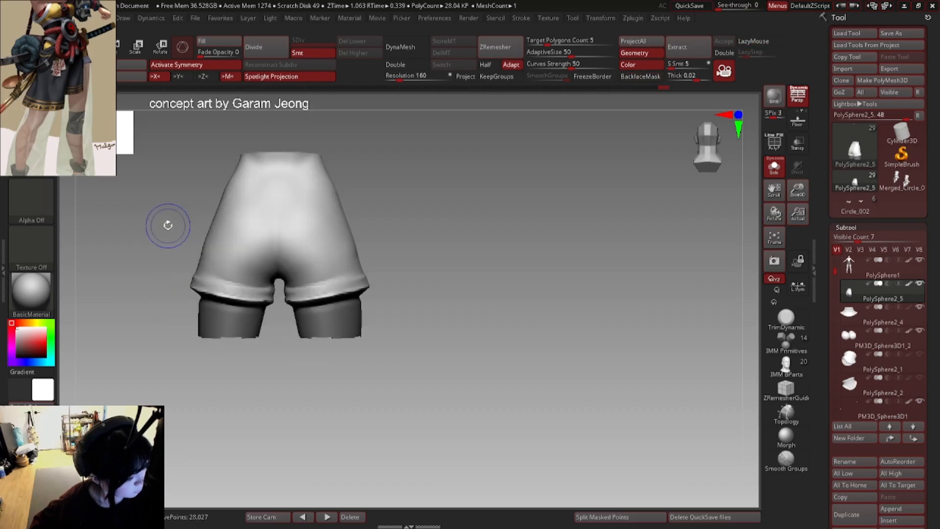
- Examine the shorts from the front, first isolated and then on the full figure's legs
mouse_move(308, 254)
right_mouse_down()
mouse_move(430, 254)
mouse_move(363, 275)
mouse_move(442, 211)
mouse_move(419, 249)
mouse_move(402, 248)
right_mouse_up()
left_click_drag(402, 247, 360, 309)
right_click(319, 367)
mouse_move(360, 310)
right_mouse_down()
mouse_move(319, 362)
mouse_move(411, 265)
mouse_move(436, 264)
mouse_move(392, 252)
mouse_move(359, 279)
right_mouse_up()
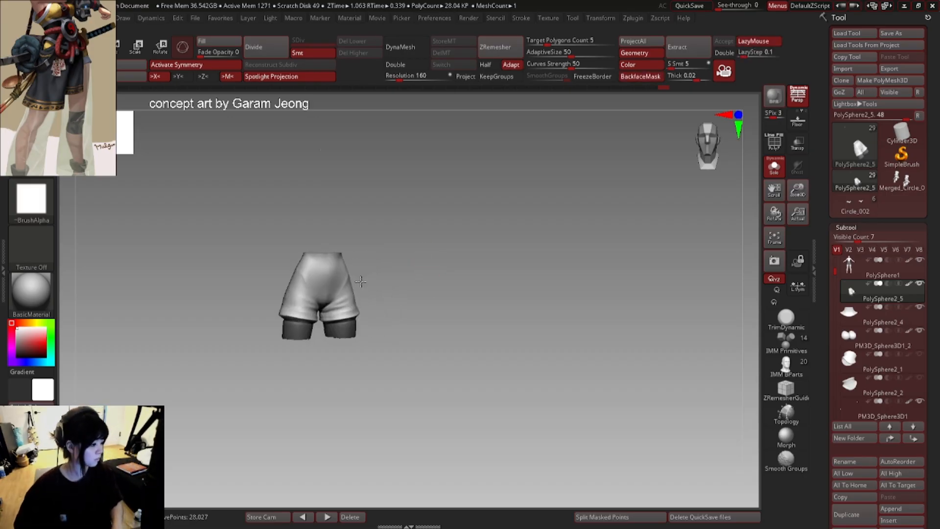
right_click(310, 291)
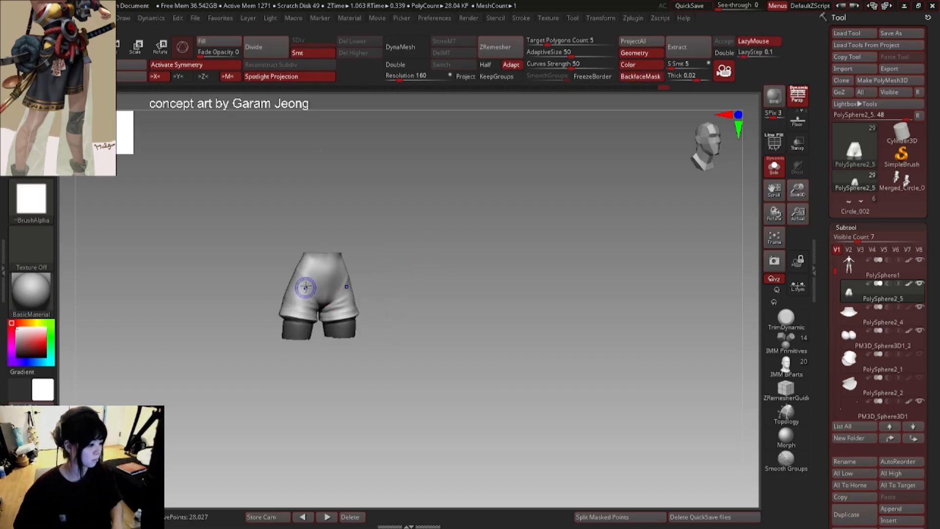
left_click(773, 176)
right_click_drag(318, 299, 340, 296)
right_click_drag(341, 296, 394, 331, "ctrl")
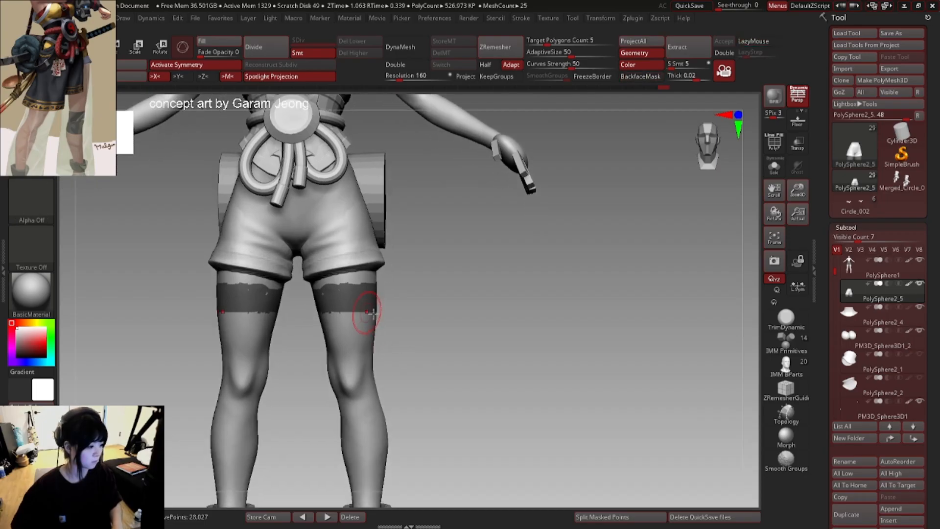
- Invert the mask on the isolated shorts and taper the leg sections below the hem with the Move brush
left_click(782, 168)
right_click_drag(368, 308, 353, 306)
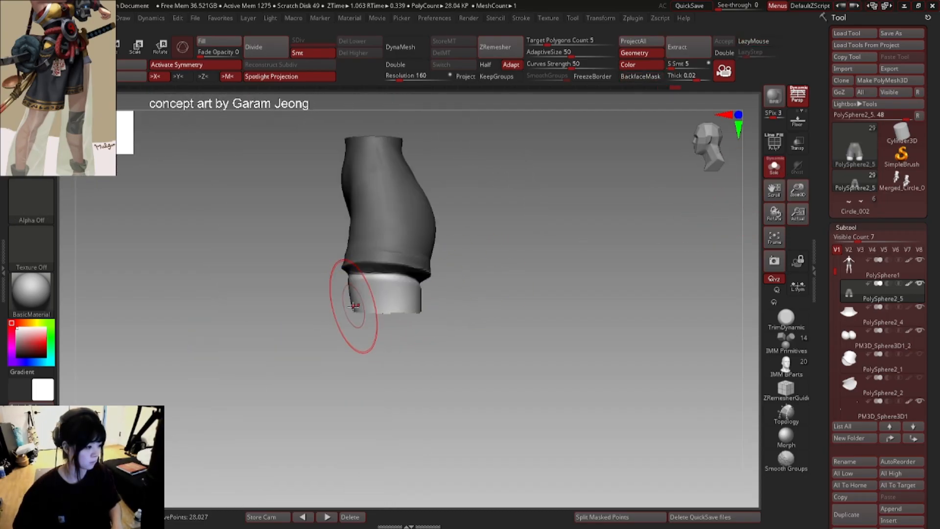
left_click_drag(420, 308, 415, 307)
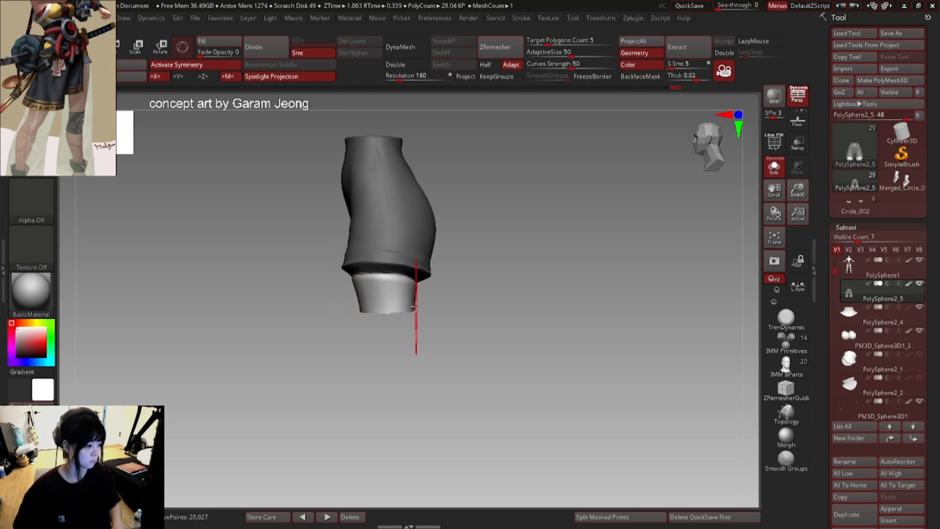
right_click_drag(391, 293, 373, 292)
left_click_drag(335, 294, 331, 286)
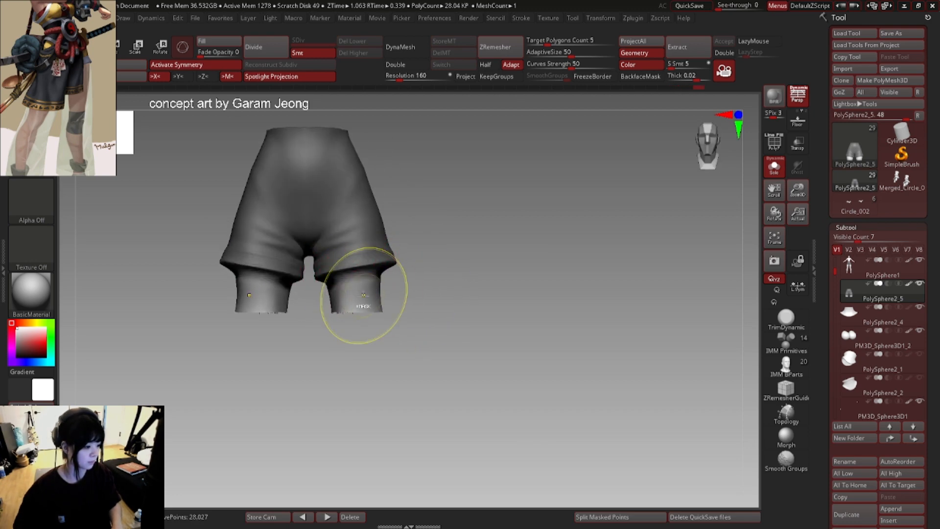
- Reposition the transform gizmo onto the unmasked leg sections and show the full figure again
scroll(376, 295, "down", 3)
key("e")
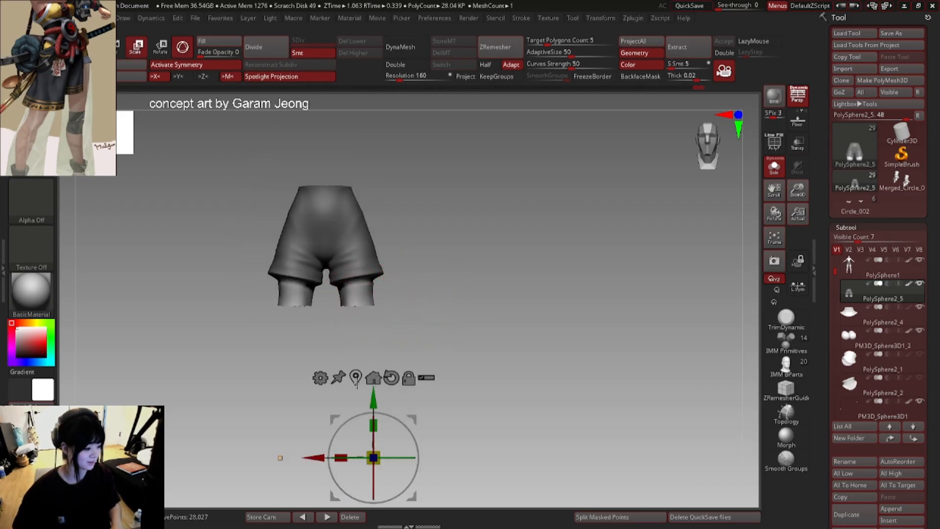
left_click_drag(371, 395, 394, 253)
left_click(774, 167)
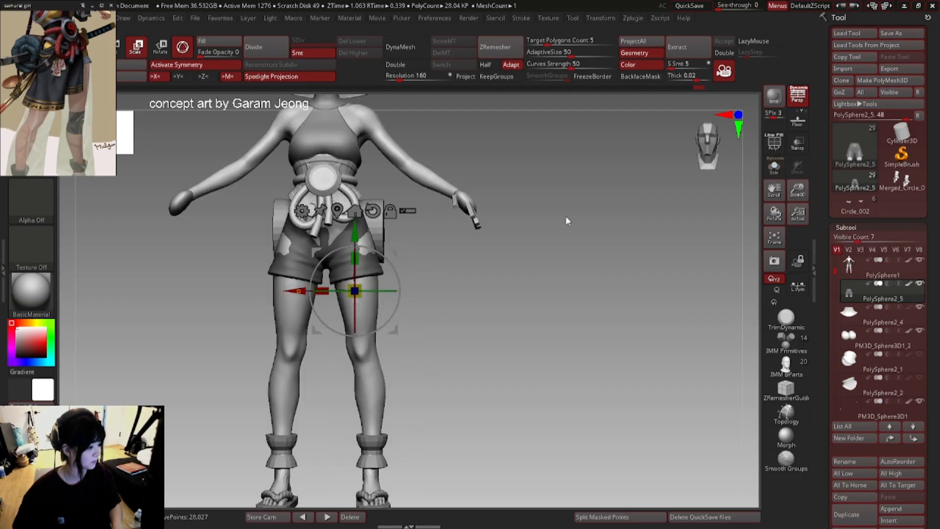
left_click_drag(566, 219, 379, 236)
- Return to Draw mode and examine the shorts' polygroups on the full figure with the polyframe display
key("shift+f")
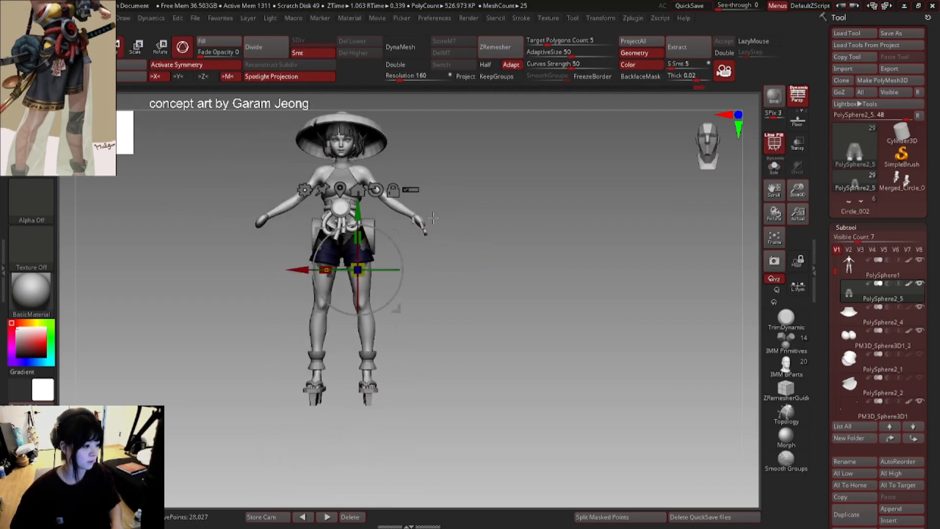
key("q")
mouse_move(409, 189)
left_mouse_down("alt")
mouse_move(408, 225)
mouse_move(450, 211)
mouse_move(446, 193)
left_mouse_up("alt")
left_click(401, 214, "alt")
key("shift+f")
left_click_drag(420, 250, 428, 275, "alt")
left_click(367, 284, "alt")
key("shift+f")
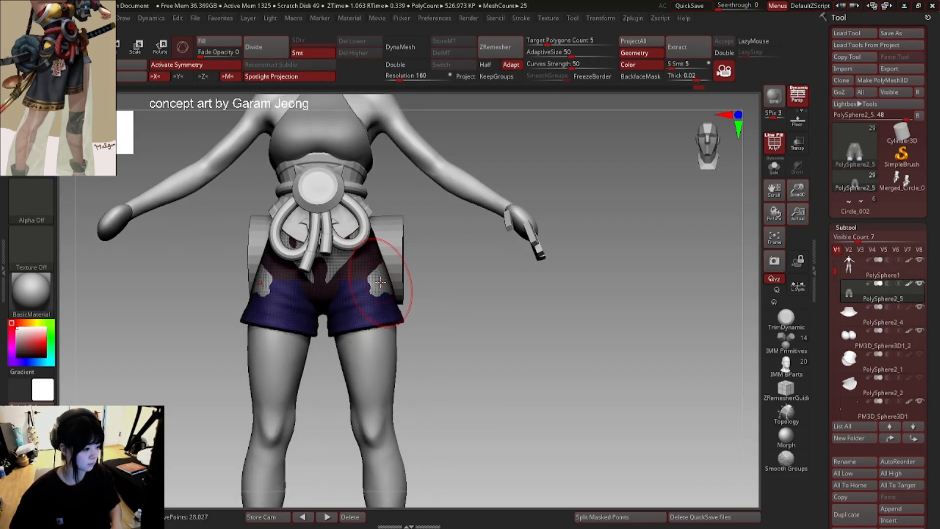
key("shift+f")
key("shift+f")
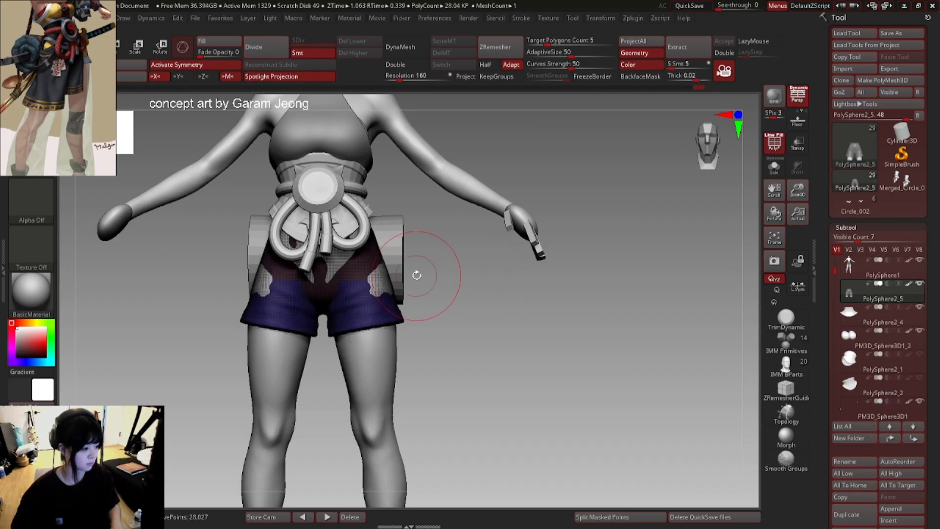
- Turn off the polyframe display and clear the mask from the shorts
key("shift+f")
left_click(436, 278, "ctrl")
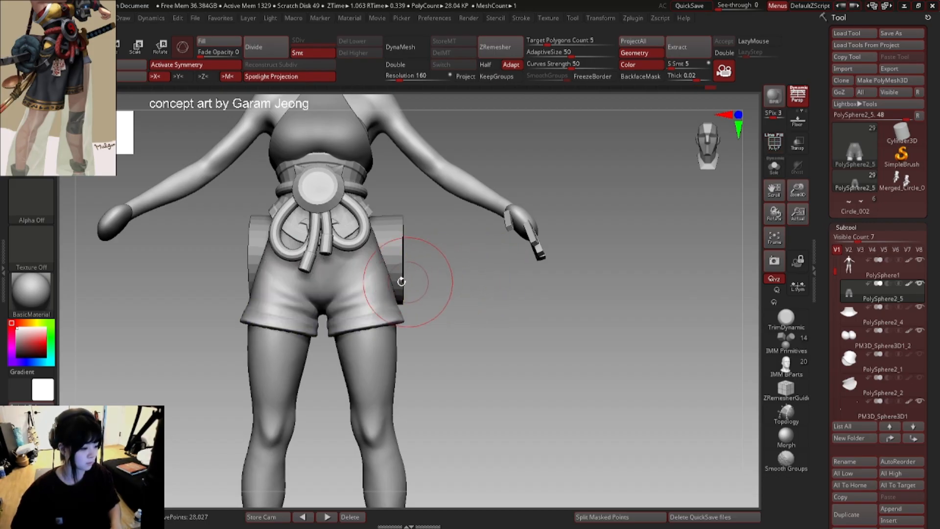
mouse_move(425, 283)
left_mouse_down()
mouse_move(453, 285)
mouse_move(391, 281)
left_mouse_up()
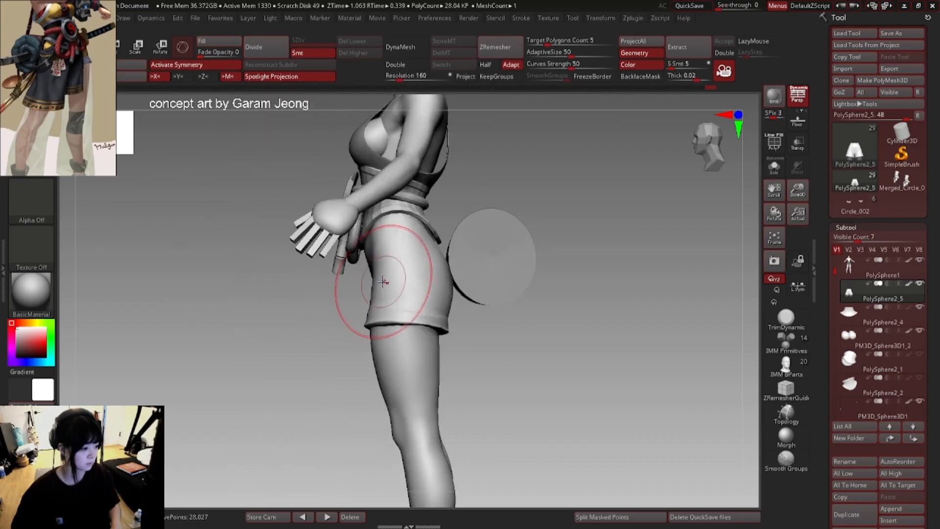
key("space")
left_click(375, 297)
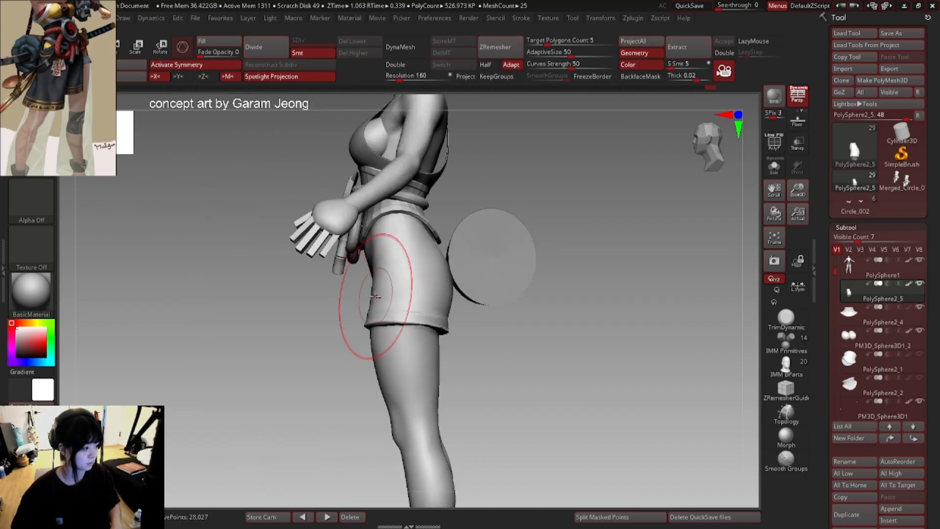
- Make the body subtool PolySphere1 active and inspect the shorts area from below with polyframe toggled
right_click_drag(372, 296, 465, 254)
right_click_drag(440, 267, 396, 188, "shift")
left_click(414, 212, "alt")
right_click_drag(396, 188, 451, 220, "ctrl")
key("shift+f")
key("shift+f")
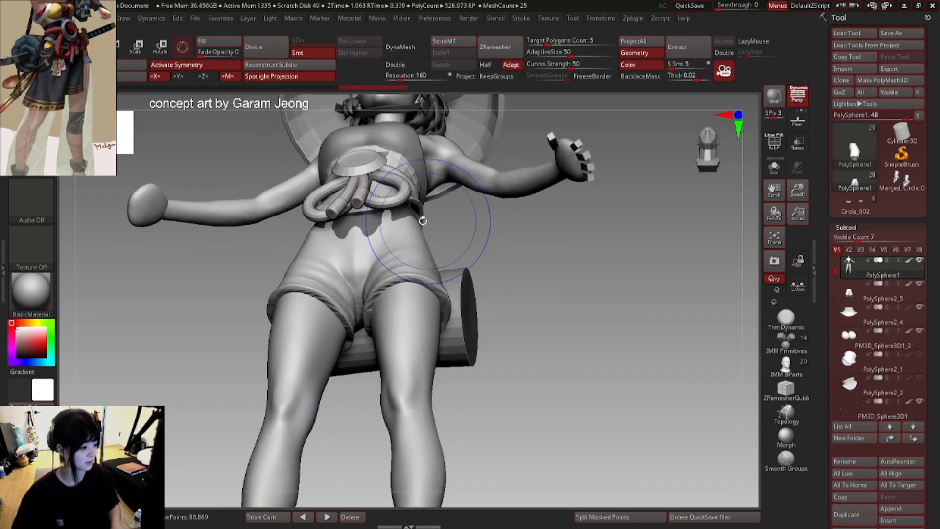
- Reselect the shorts subtool PolySphere2_5 and compare its isolated view with the full figure
left_click(774, 167)
left_click_drag(461, 217, 437, 231)
left_click(392, 264, "alt")
right_click_drag(394, 264, 437, 236, "ctrl")
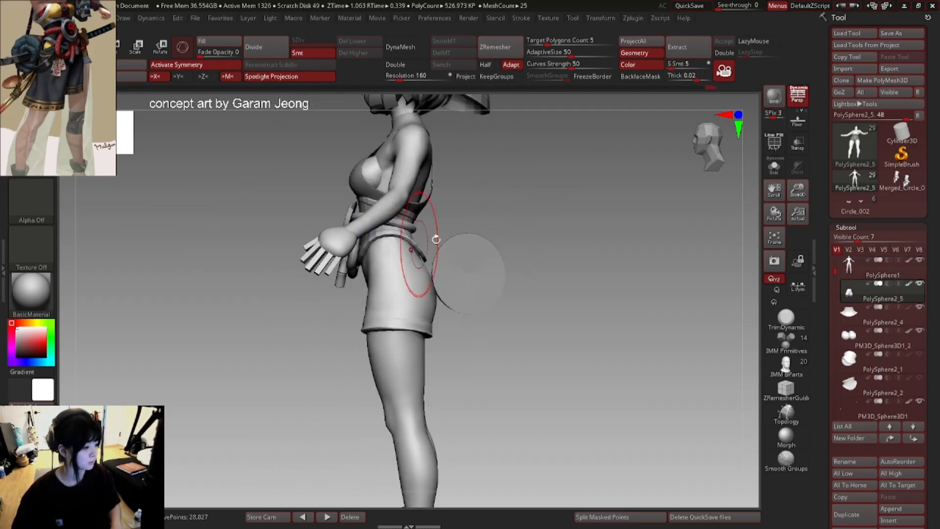
left_click(774, 167)
right_click_drag(355, 227, 409, 208, "ctrl")
left_click(774, 167)
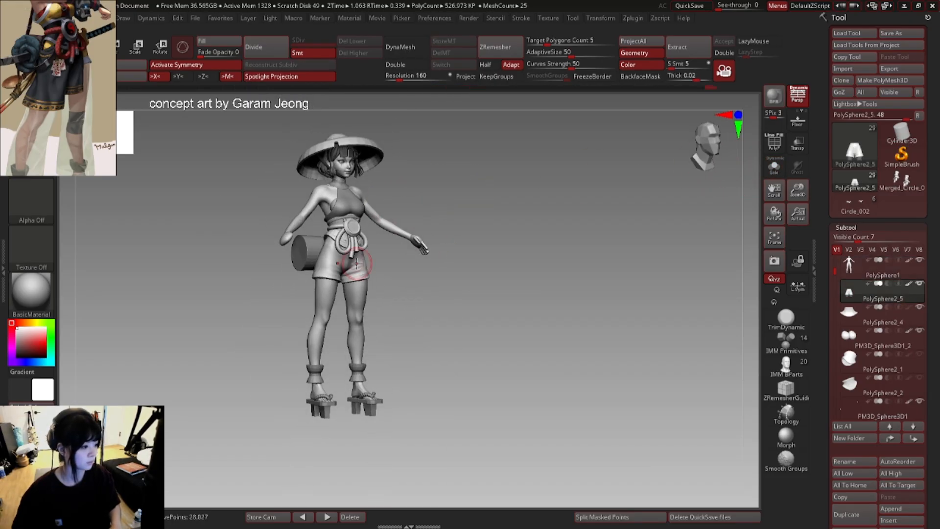
- Examine the shorts' fit on the full figure from the front and from underneath the legs
mouse_move(357, 263)
right_mouse_down("ctrl")
mouse_move(372, 306)
mouse_move(392, 269)
right_mouse_up("ctrl")
left_click(909, 284)
left_click(369, 327, "alt")
right_click_drag(392, 268, 393, 249)
left_click(420, 277, "alt")
left_click(391, 275, "alt")
right_click_drag(393, 249, 402, 275, "ctrl")
left_click(383, 338, "alt")
right_click_drag(383, 337, 354, 265)
left_click(365, 274, "alt")
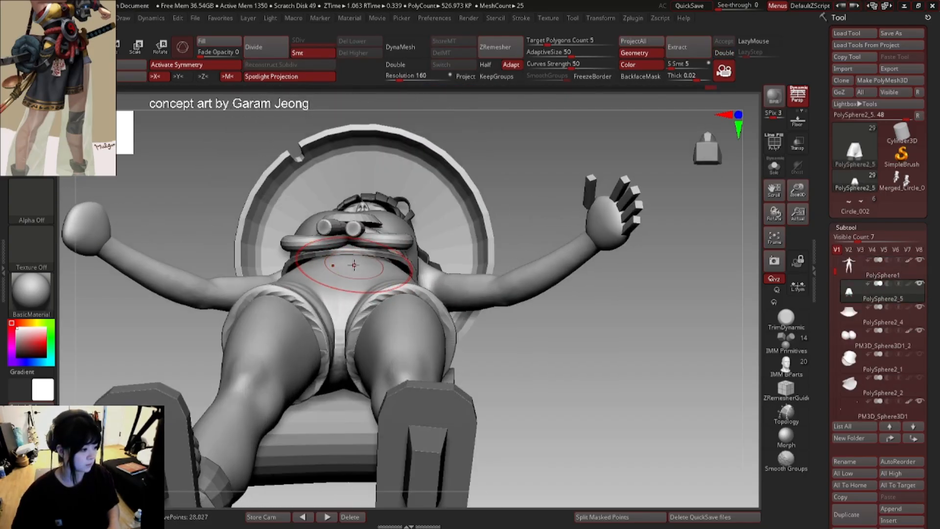
- Alternate between the body PolySphere1 and the shorts PolySphere2_5 while checking the shorts' fit from the front and side
left_click(354, 264, "alt")
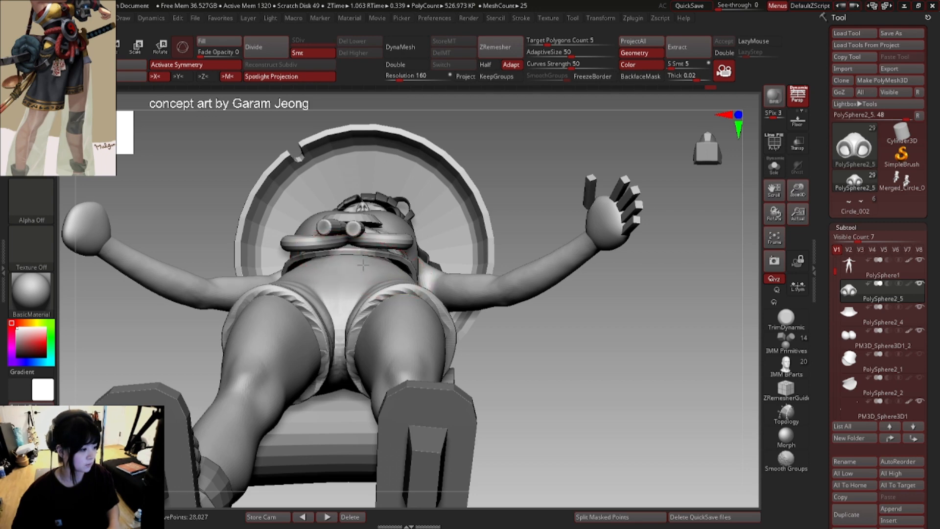
left_click(445, 283, "alt")
right_click_drag(447, 284, 405, 321)
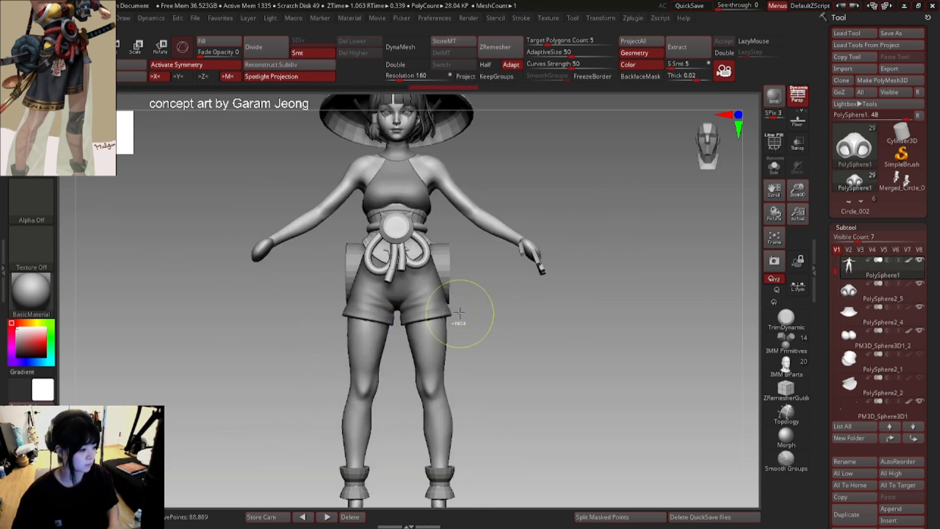
mouse_move(456, 294)
right_mouse_down()
mouse_move(482, 289)
mouse_move(487, 272)
mouse_move(460, 270)
right_mouse_up()
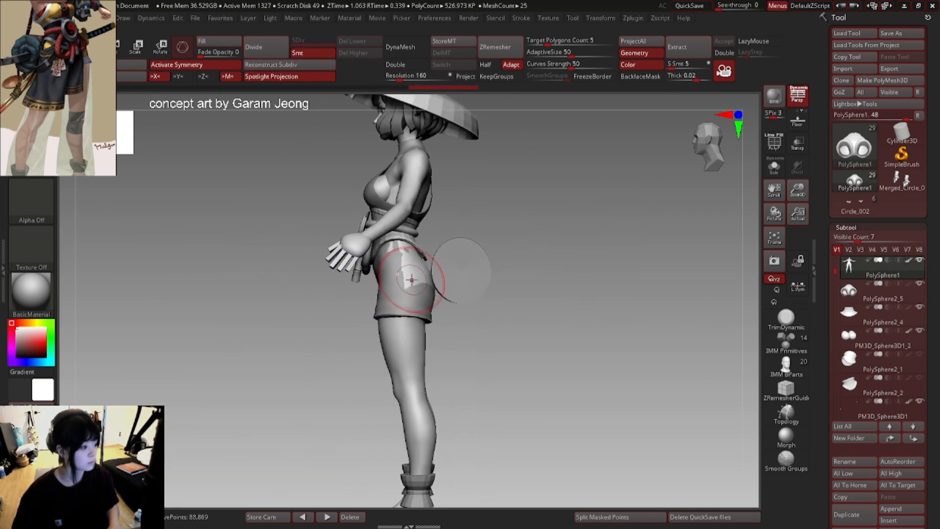
left_click(407, 281, "alt")
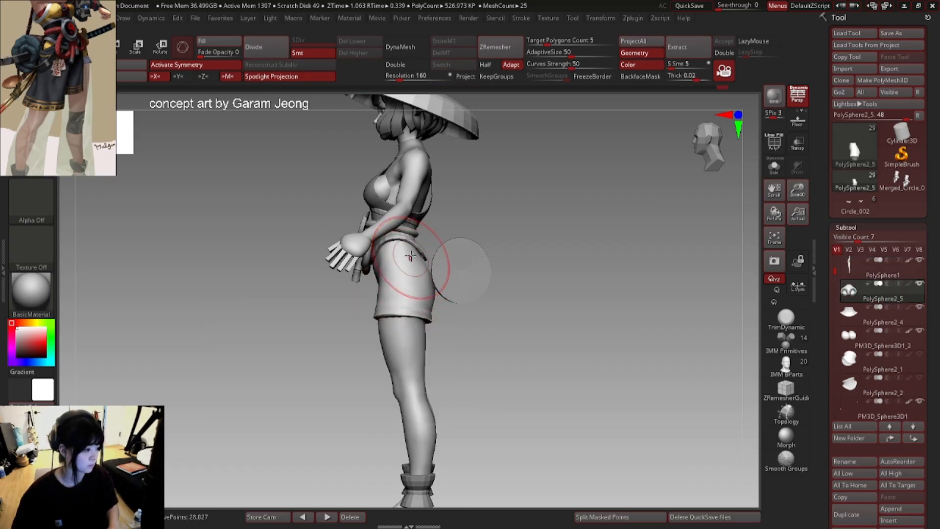
left_click(411, 255, "alt")
right_click_drag(411, 255, 408, 268)
left_click(408, 261, "alt")
right_click(408, 261)
right_click_drag(407, 269, 441, 243)
left_click(409, 254, "alt")
left_click(419, 276, "alt")
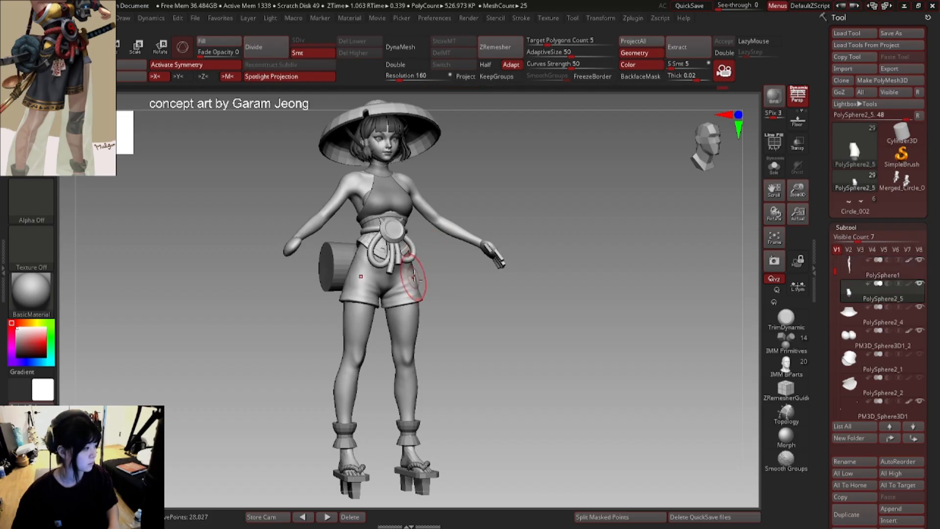
- Isolate the shorts to inspect their shape, restore the full figure, and reselect the shorts for comparison
left_click(774, 167)
right_click_drag(386, 235, 296, 243)
right_click_drag(476, 227, 337, 274, "shift")
left_click(784, 169)
left_click(477, 223, "alt")
mouse_move(338, 275)
right_mouse_down()
mouse_move(399, 277)
mouse_move(358, 246)
mouse_move(347, 263)
mouse_move(357, 239)
mouse_move(315, 260)
mouse_move(398, 231)
mouse_move(363, 226)
mouse_move(342, 242)
right_mouse_up()
left_click(379, 283, "alt")
- Isolate the shorts and sculpt the upper back just below the waist with symmetrical strokes
left_click(777, 171)
key("3")
key("2")
left_click_drag(313, 251, 311, 246)
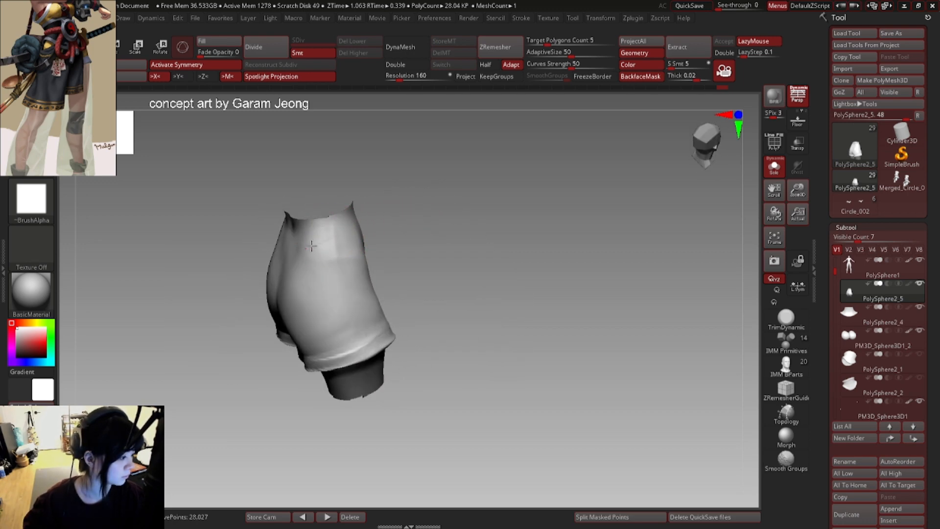
right_click_drag(322, 272, 336, 238)
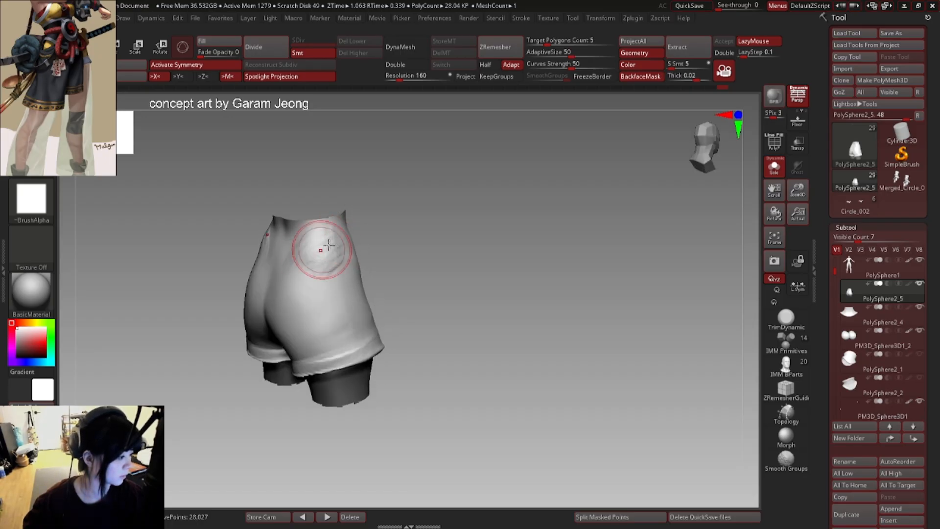
left_click_drag(330, 278, 328, 279)
mouse_move(331, 276)
right_mouse_down()
mouse_move(342, 260)
mouse_move(315, 248)
right_mouse_up()
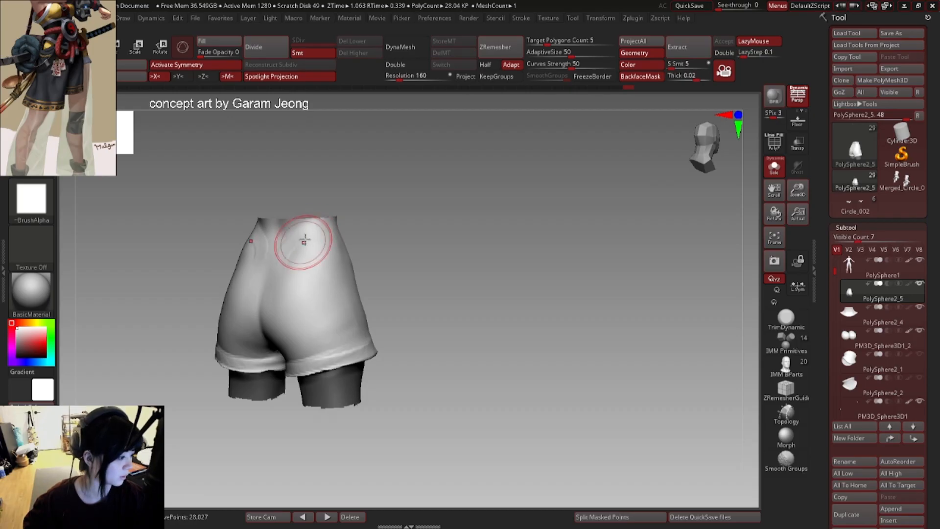
left_click_drag(292, 253, 306, 236)
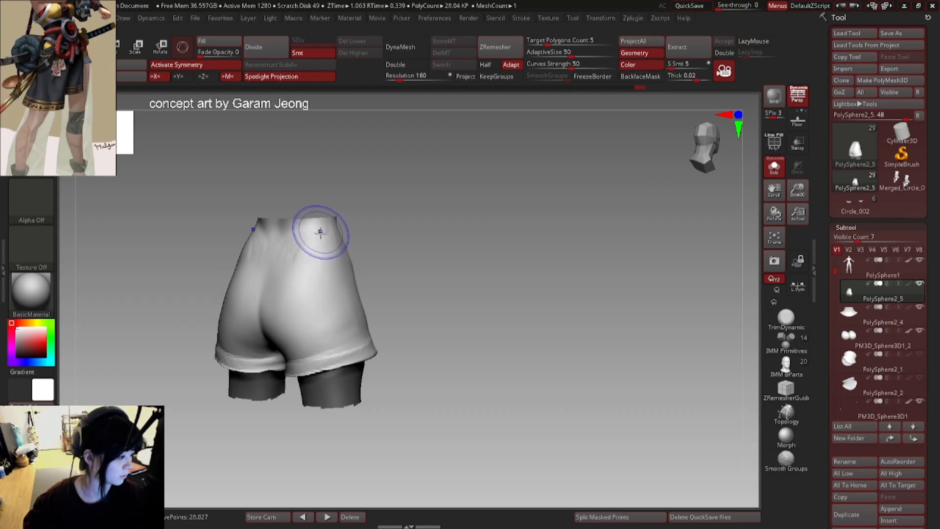
- Adjust the brush and smooth the back of the shorts between the waist and the seat
right_click_drag(296, 245, 338, 254)
mouse_move(338, 254)
right_mouse_down("ctrl")
mouse_move(328, 233)
mouse_move(306, 235)
mouse_move(338, 233)
mouse_move(340, 254)
mouse_move(361, 240)
right_mouse_up("ctrl")
key("space")
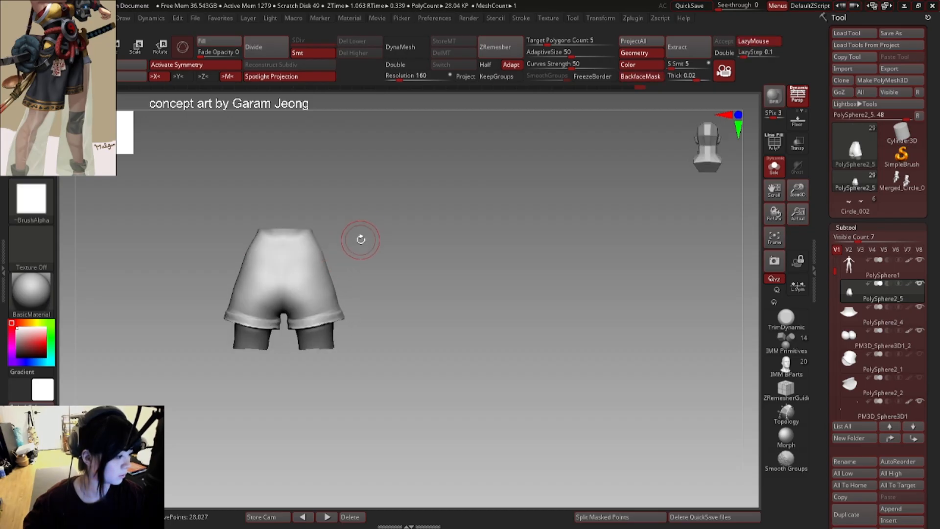
key("space")
left_click_drag(314, 279, 320, 279)
right_click_drag(321, 267, 297, 260)
left_click_drag(294, 256, 297, 260, "shift")
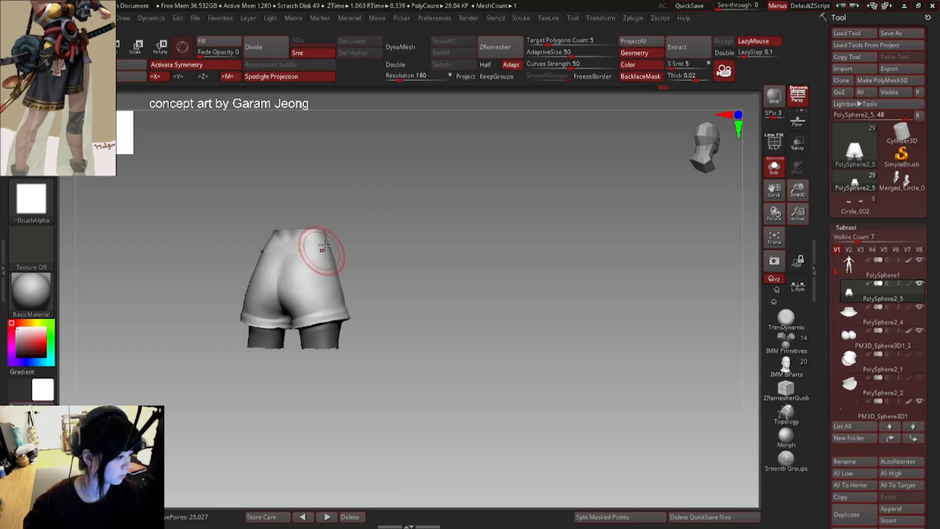
mouse_move(319, 251)
right_mouse_down()
mouse_move(300, 251)
mouse_move(310, 257)
right_mouse_up()
key("shift")
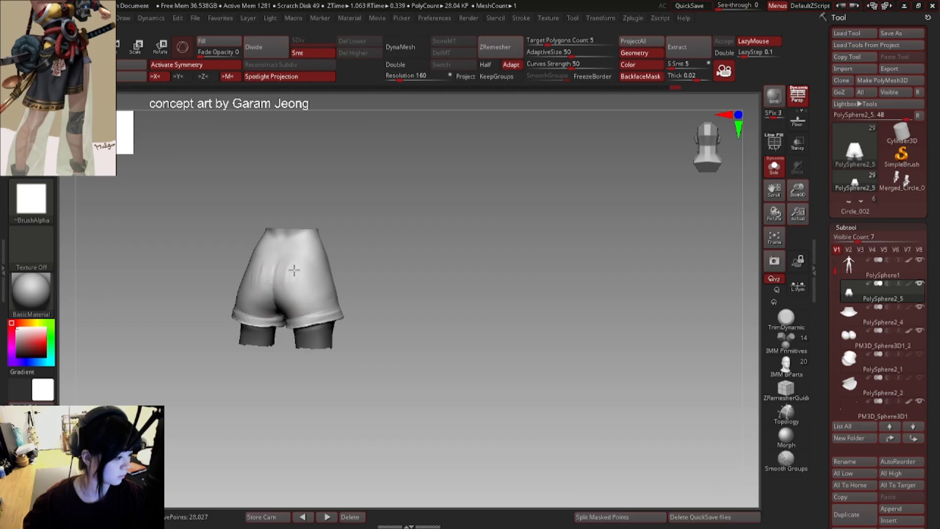
key("shift")
mouse_move(304, 252)
right_mouse_down()
mouse_move(295, 275)
mouse_move(308, 280)
mouse_move(274, 277)
mouse_move(348, 252)
mouse_move(341, 232)
mouse_move(322, 256)
right_mouse_up()
key("shift")
- Show the full figure again, reselect the shorts and set up the Move brush for reshaping them
left_click(774, 167)
left_click(320, 346, "alt")
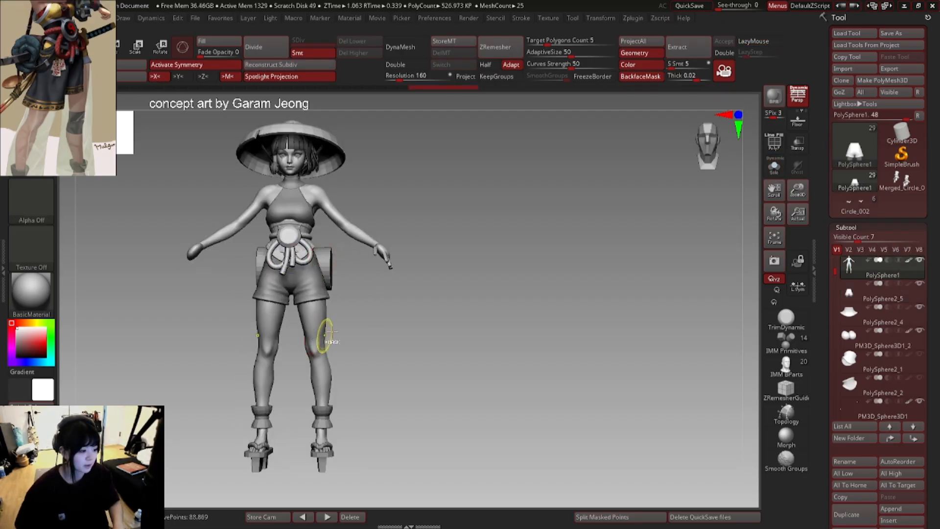
mouse_move(325, 336)
right_mouse_down()
mouse_move(282, 287)
mouse_move(435, 290)
mouse_move(394, 292)
right_mouse_up()
left_click(282, 287, "alt")
key("b")
key("m")
key("v")
right_click_drag(455, 277, 434, 273)
key("space")
left_click_drag(435, 278, 435, 278)
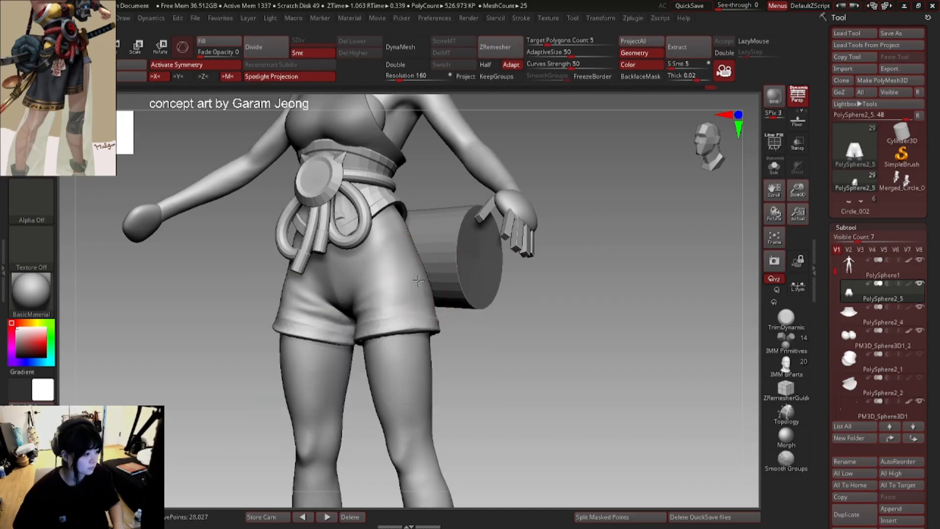
- Try pulling the outer sides of the shorts outward with polyframe shown, and undo the stroke
right_click_drag(435, 279, 242, 270, "shift")
right_click_drag(367, 267, 422, 274, "ctrl")
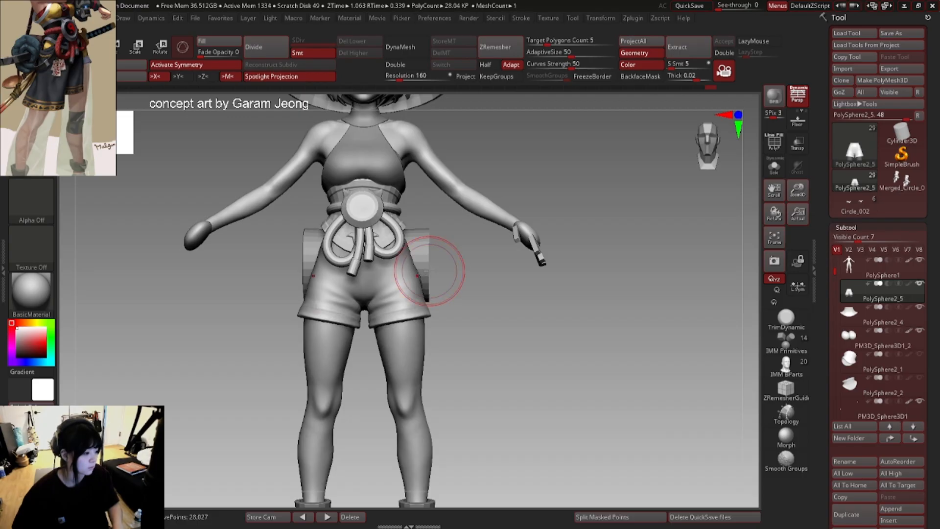
left_click_drag(416, 275, 460, 270)
key("shift+f")
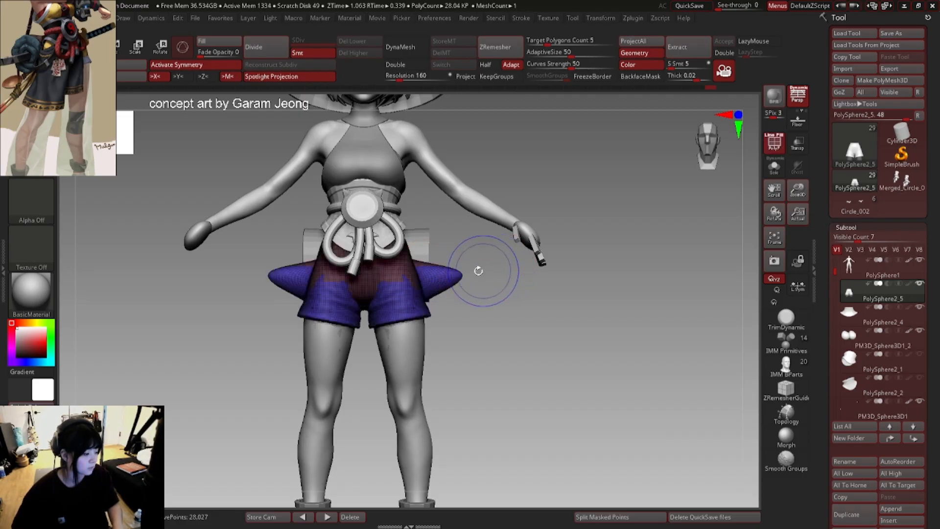
right_click_drag(477, 272, 388, 286)
key("ctrl+z")
key("shift+f")
- Adjust the Move brush and reshape the outer side of the shorts over the thigh, checking it with polyframe
key("space")
left_click_drag(388, 286, 382, 284)
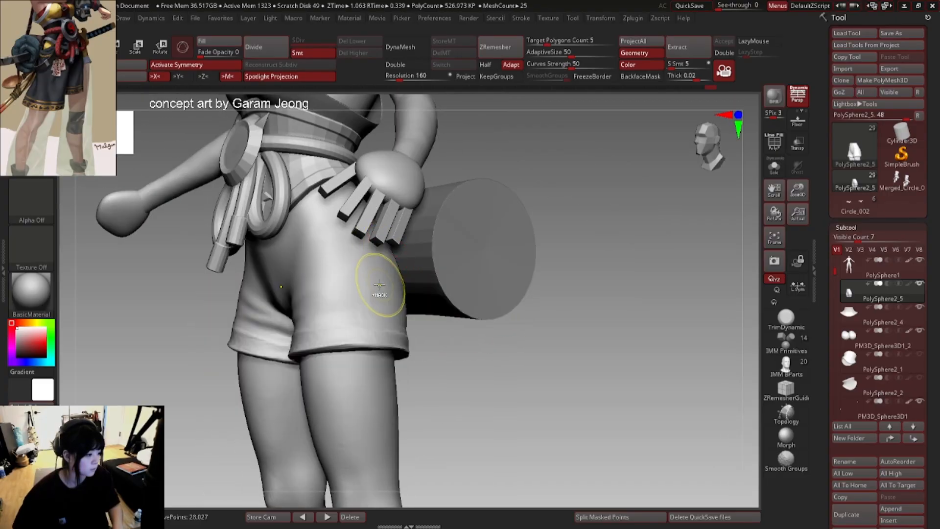
key("shift+f")
mouse_move(382, 284)
right_mouse_down("ctrl")
mouse_move(361, 270)
mouse_move(374, 281)
right_mouse_up("ctrl")
key("space")
left_click_drag(373, 282, 355, 273)
key("shift+f")
right_click_drag(381, 274, 345, 270)
left_click_drag(340, 269, 335, 268)
- Make the body subtool PolySphere1 active and compare the full figure with a close-up of the concept art's skirt
mouse_move(333, 268)
right_mouse_down("ctrl")
mouse_move(265, 266)
mouse_move(316, 273)
mouse_move(303, 282)
mouse_move(346, 277)
mouse_move(304, 308)
mouse_move(353, 312)
right_mouse_up("ctrl")
left_click(338, 350, "alt")
left_click(309, 288, "alt")
left_click(316, 325, "alt")
right_click_drag(354, 312, 360, 299, "ctrl")
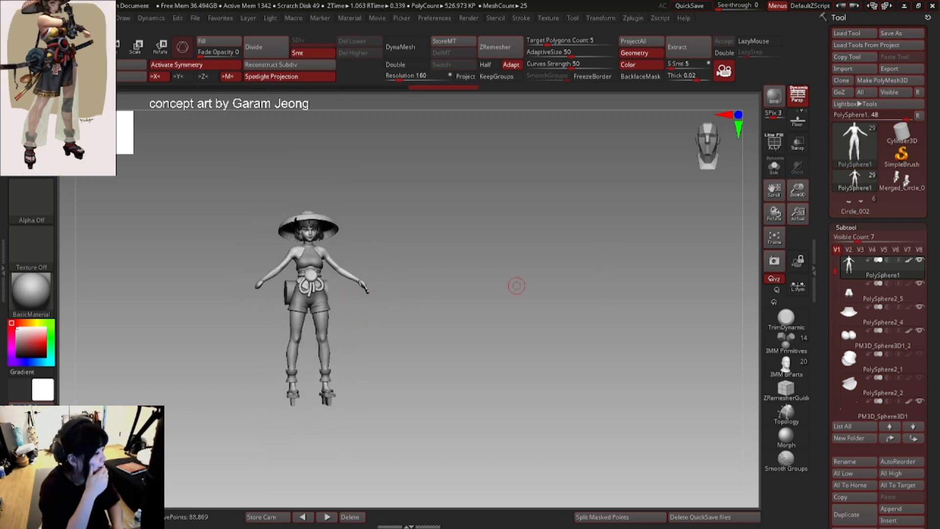
scroll(43, 77, "up", 3)
scroll(45, 74, "down", 2)
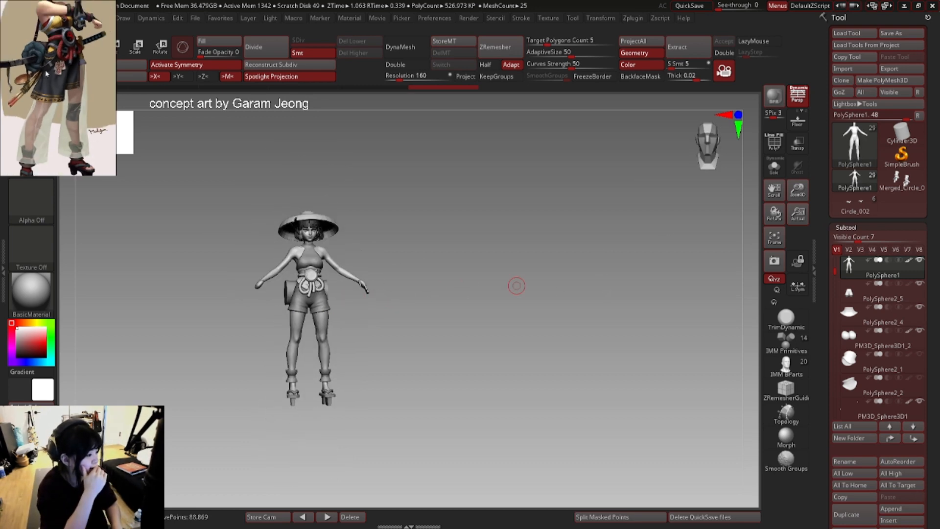
scroll(46, 73, "up", 4)
scroll(50, 63, "up", 1)
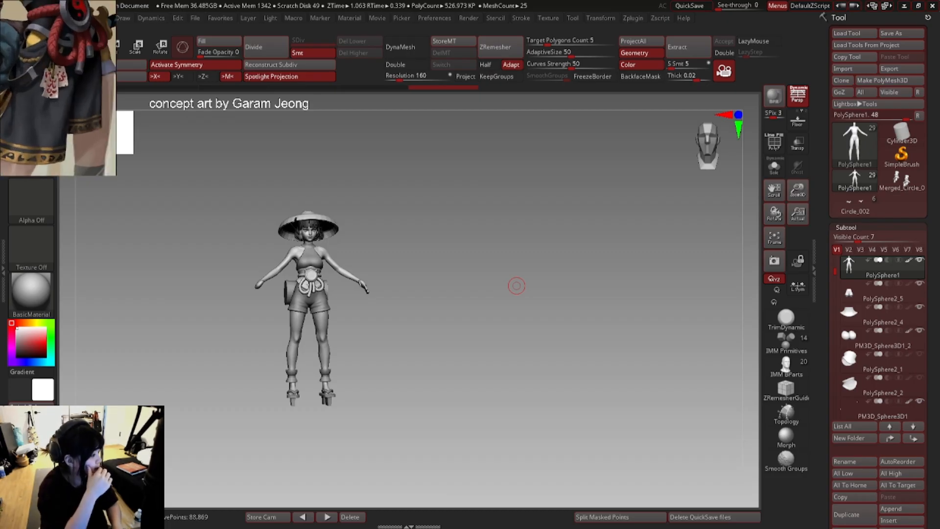
- Append a Cylinder3D as a new subtool and make it the active subtool
left_click(900, 508)
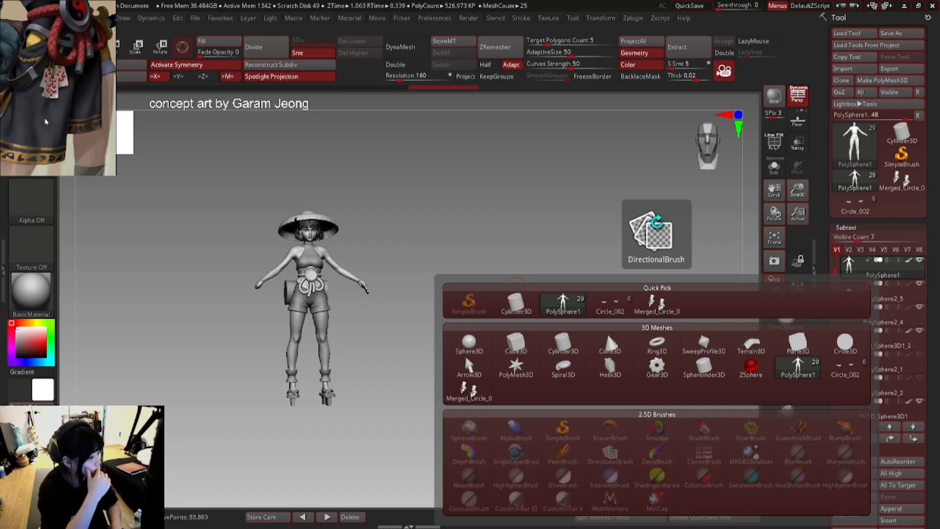
left_click(563, 343)
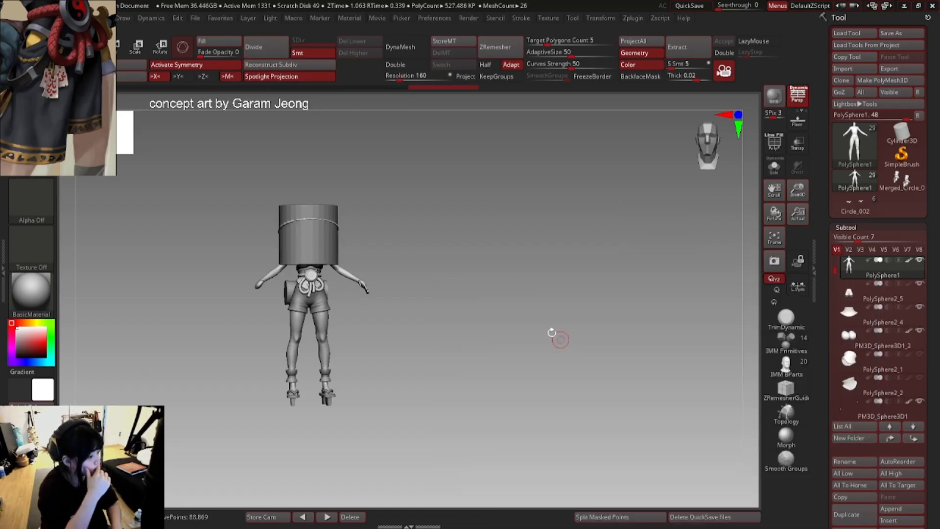
left_click(326, 237, "alt")
mouse_move(337, 229)
right_mouse_down()
mouse_move(350, 223)
mouse_move(353, 237)
right_mouse_up()
right_click_drag(352, 194, 378, 202, "alt")
right_click_drag(377, 202, 425, 191, "ctrl")
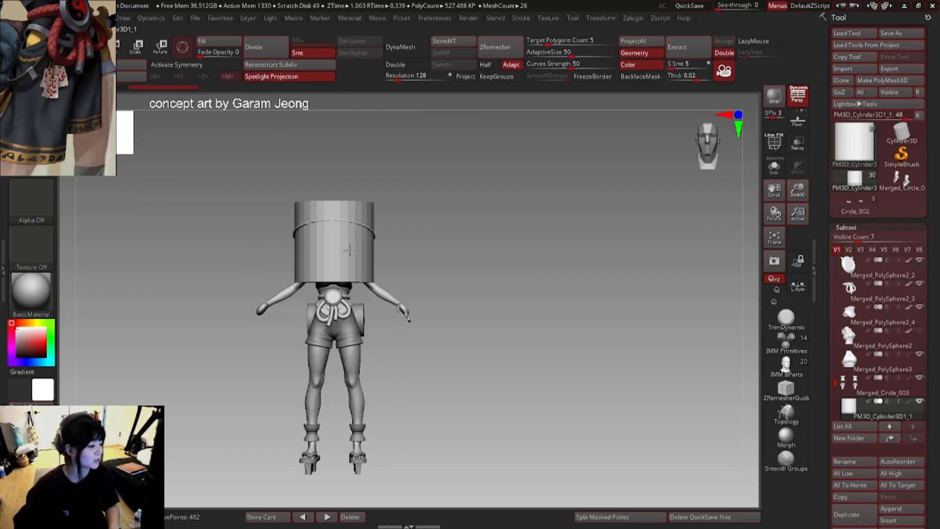
- Move the cylinder down around the character's thighs and place its gizmo pivot at the cylinder's upper edge
key("r")
left_click_drag(334, 185, 335, 310)
right_click_drag(410, 300, 411, 335, "ctrl")
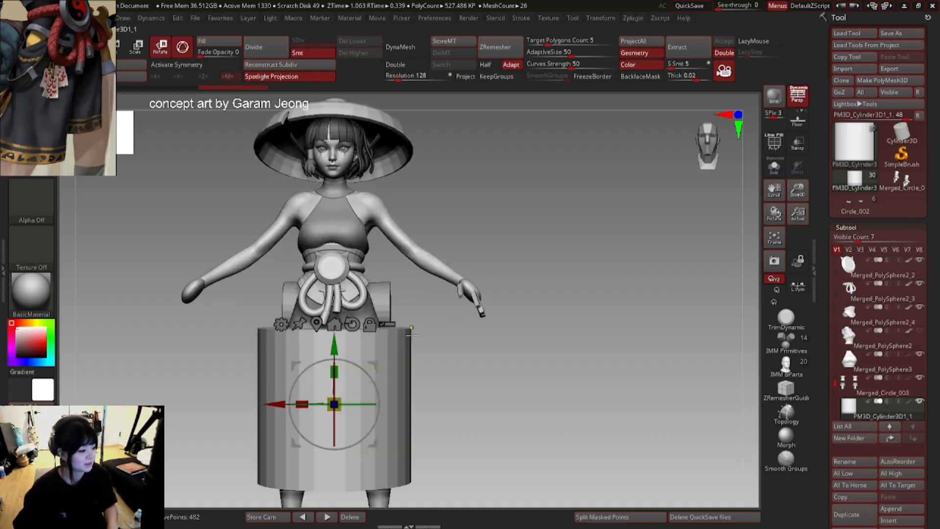
left_click_drag(346, 398, 347, 313, "alt")
key("space")
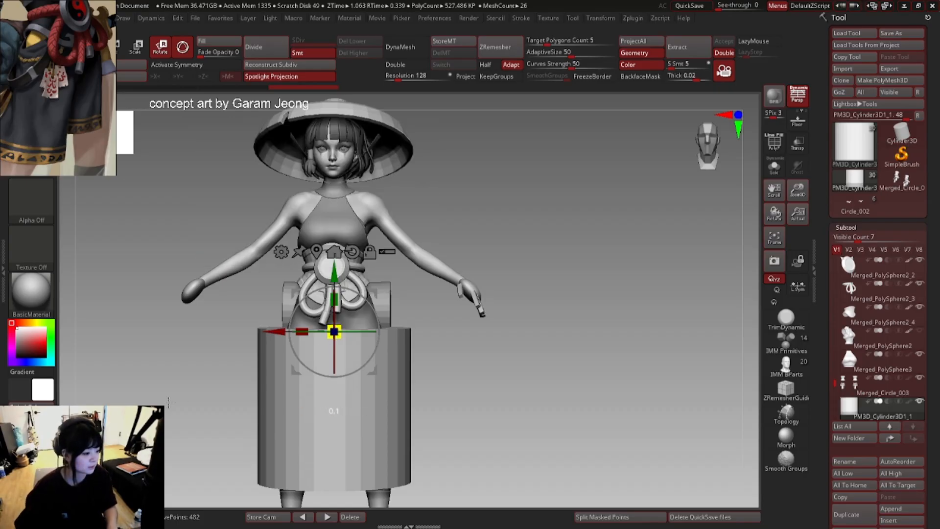
key("space")
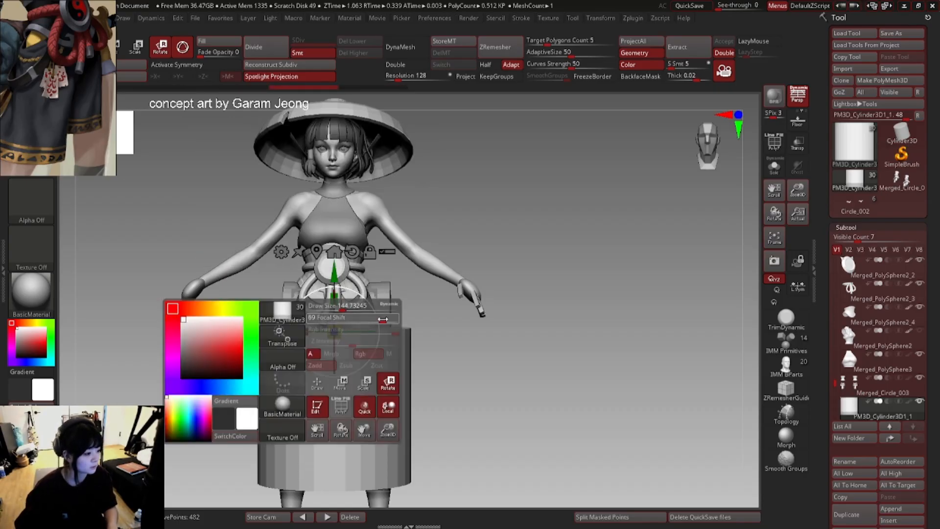
- Taper the cylinder toward the waist into a skirt-like shape and leave symmetry turned off
right_click_drag(392, 323, 404, 304, "ctrl")
right_click_drag(404, 304, 398, 332, "ctrl")
left_click_drag(299, 329, 279, 331)
right_click_drag(337, 328, 312, 329, "shift")
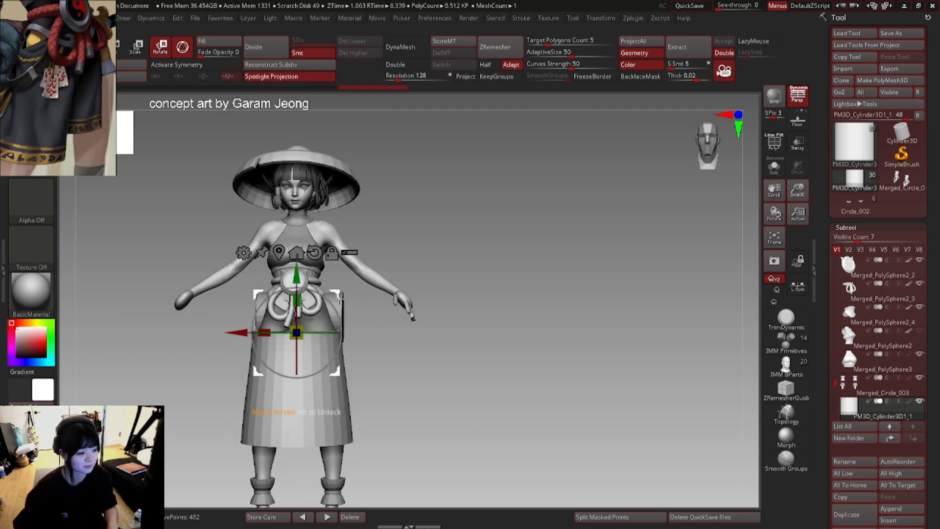
key("x")
key("space")
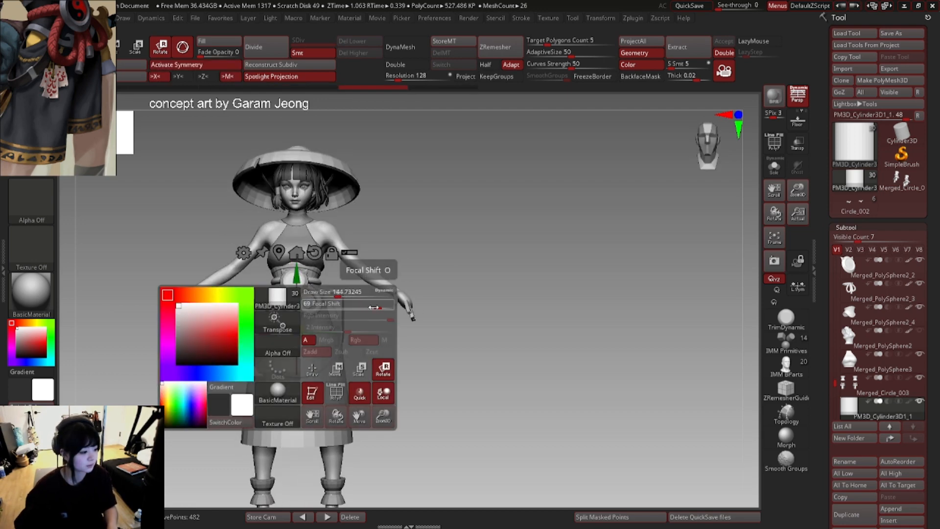
key("x")
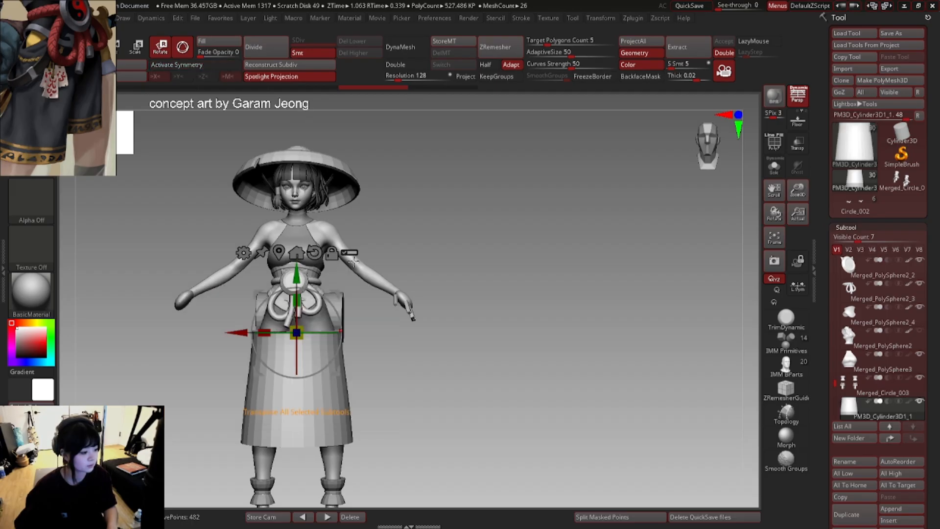
- Move the tapered cylinder up to the waist and scale it to wrap the hips, ending above the knees
left_click_drag(256, 294, 249, 263)
left_click_drag(289, 301, 285, 306)
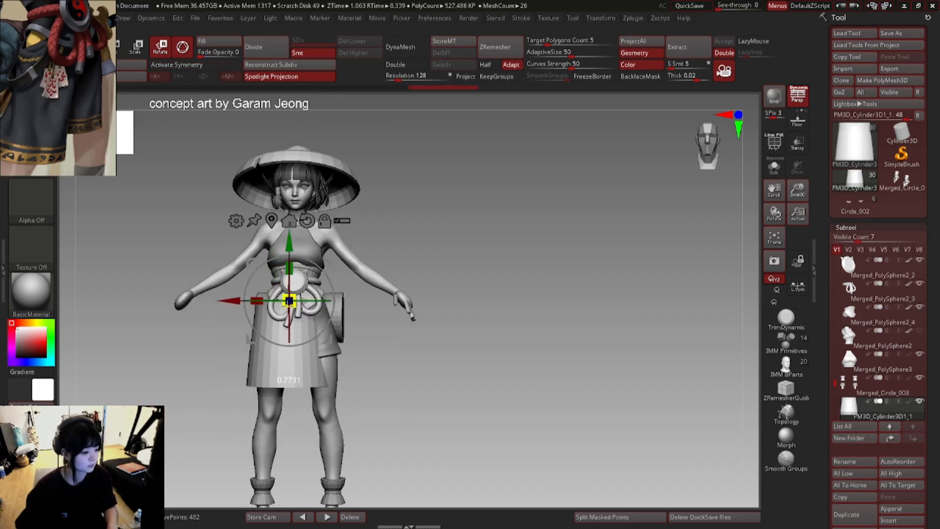
mouse_move(329, 265)
left_mouse_down()
mouse_move(325, 281)
mouse_move(325, 263)
left_mouse_up()
key("q")
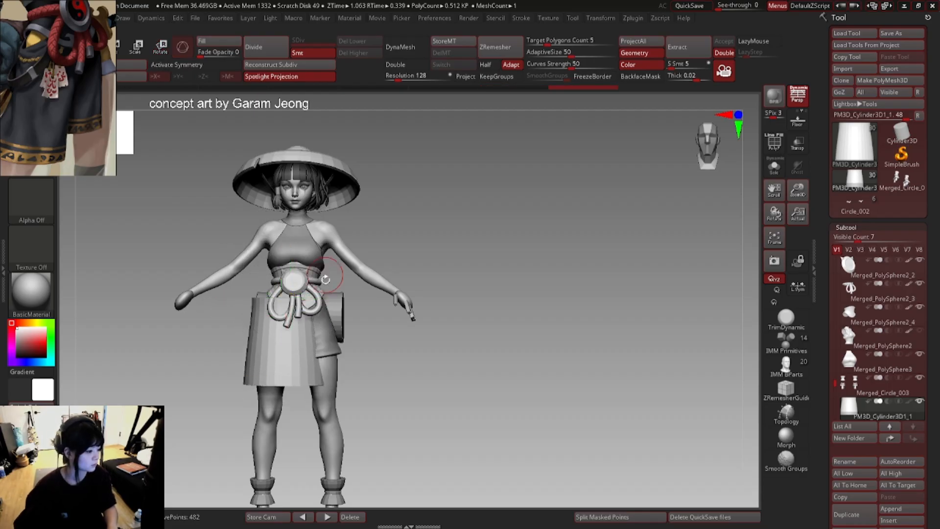
key("e")
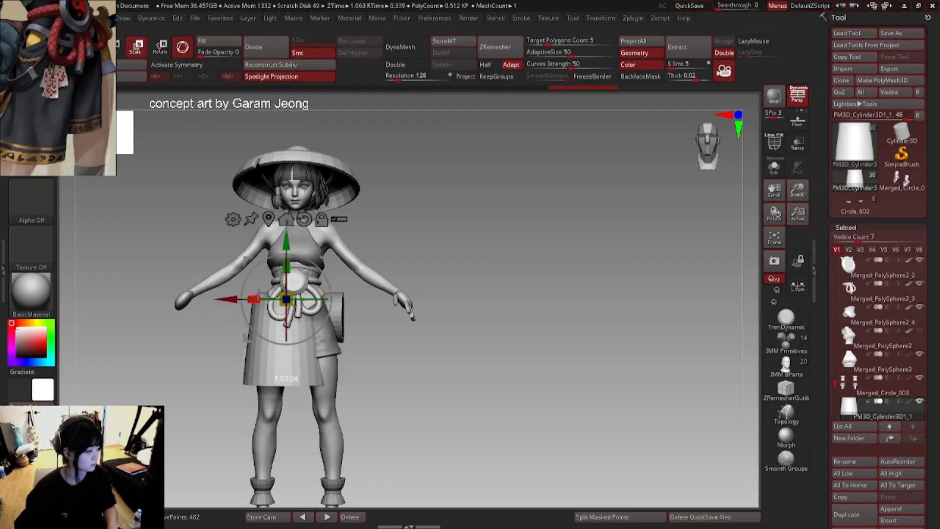
key("q")
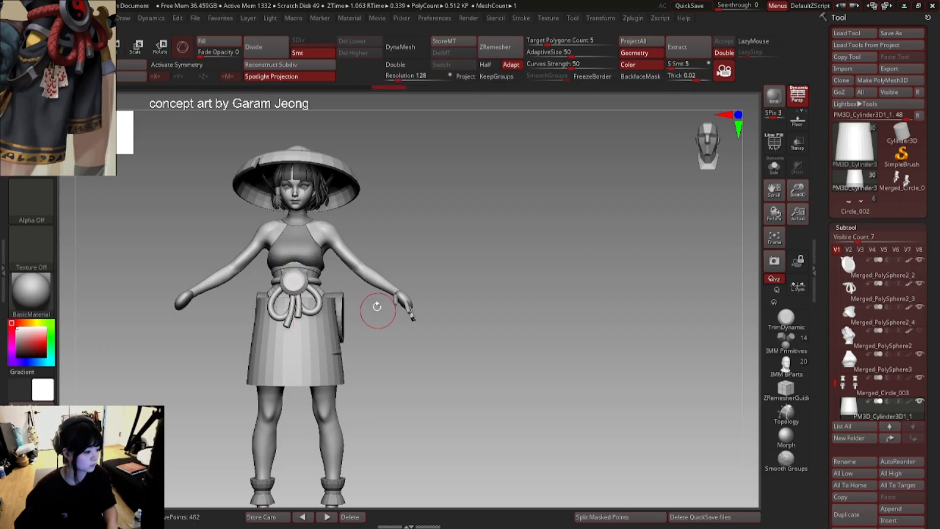
key("w")
left_click_drag(391, 265, 316, 409, "ctrl+alt+shift")
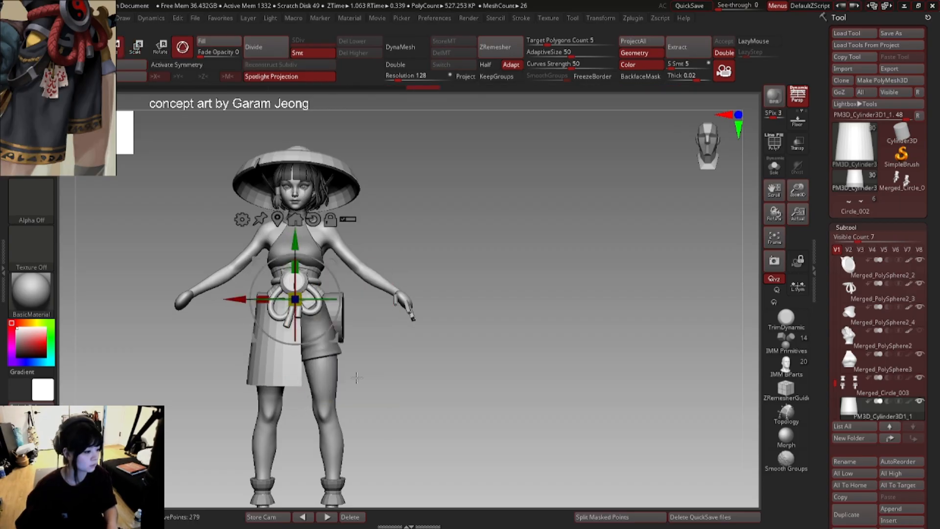
mouse_move(334, 343)
left_mouse_down()
mouse_move(441, 343)
mouse_move(374, 342)
left_mouse_up()
key("space")
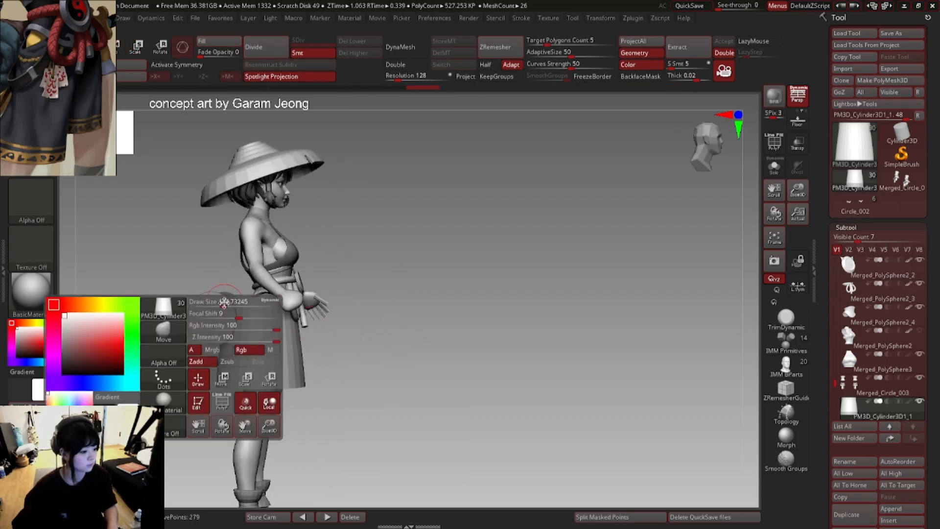
left_click_drag(225, 286, 299, 333)
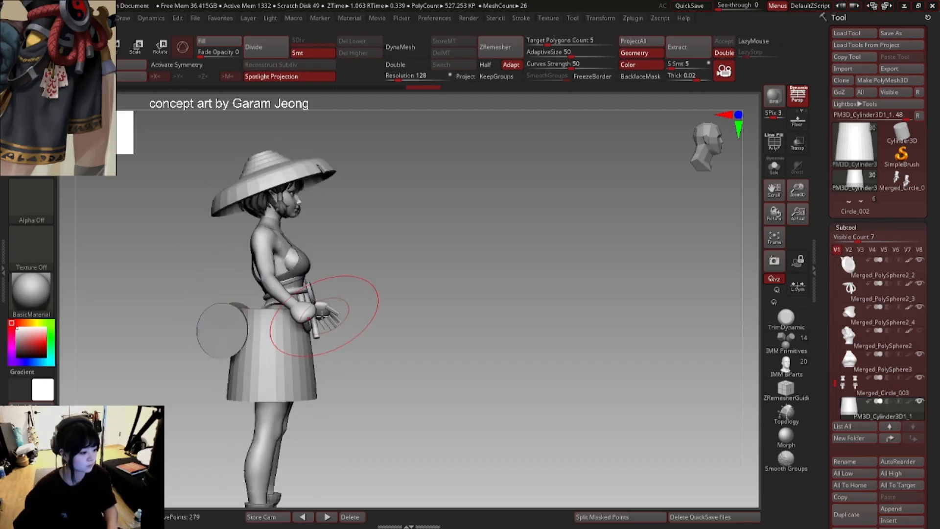
- Scale the whole skirt cylinder narrower from front to back so it fits the hips more closely
key("e")
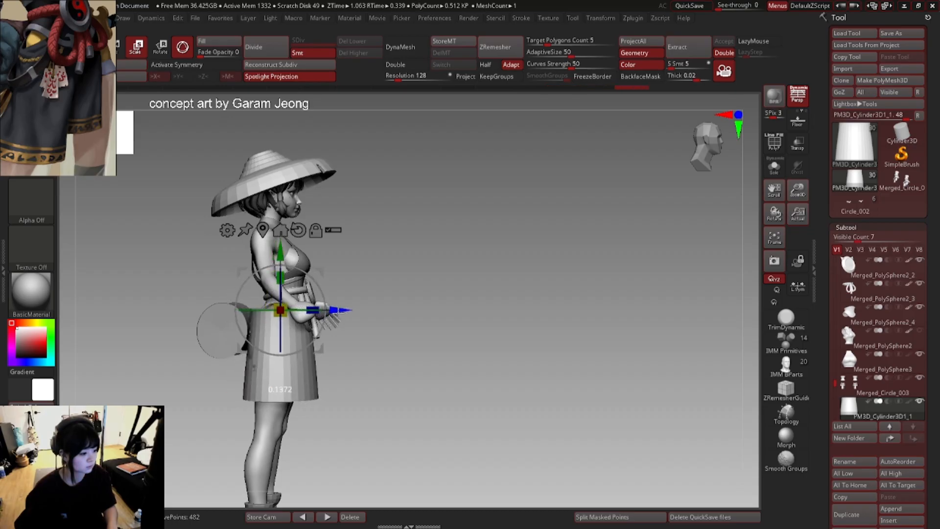
key("q")
left_click_drag(367, 308, 315, 313)
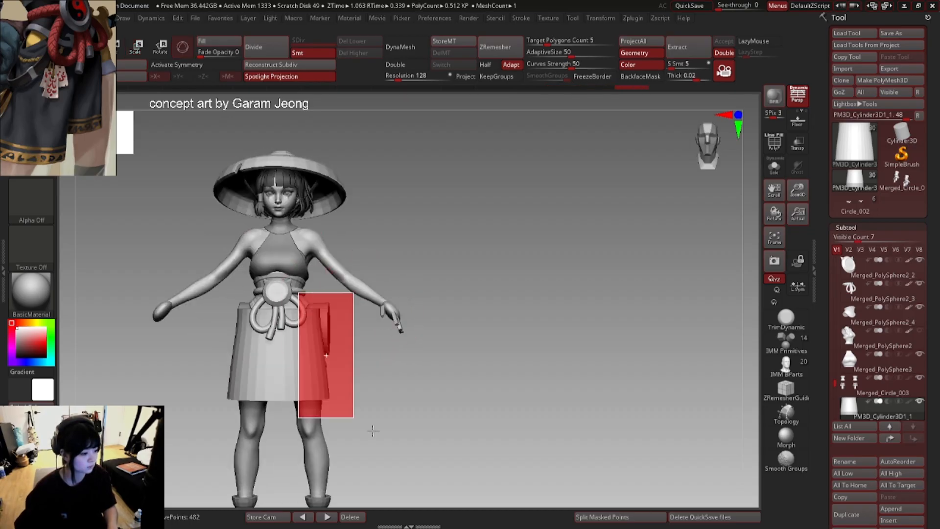
- Hide the part of the skirt cylinder covering her left leg, delete the hidden polygons and close the holes
left_click_drag(372, 431, 384, 431, "ctrl+alt+shift")
right_click_drag(385, 431, 343, 358, "ctrl")
mouse_move(293, 267)
right_mouse_down("ctrl")
mouse_move(289, 303)
mouse_move(266, 280)
mouse_move(274, 291)
mouse_move(260, 288)
mouse_move(250, 321)
mouse_move(269, 328)
right_mouse_up("ctrl")
right_click(267, 296)
right_click(274, 291)
right_click(253, 304)
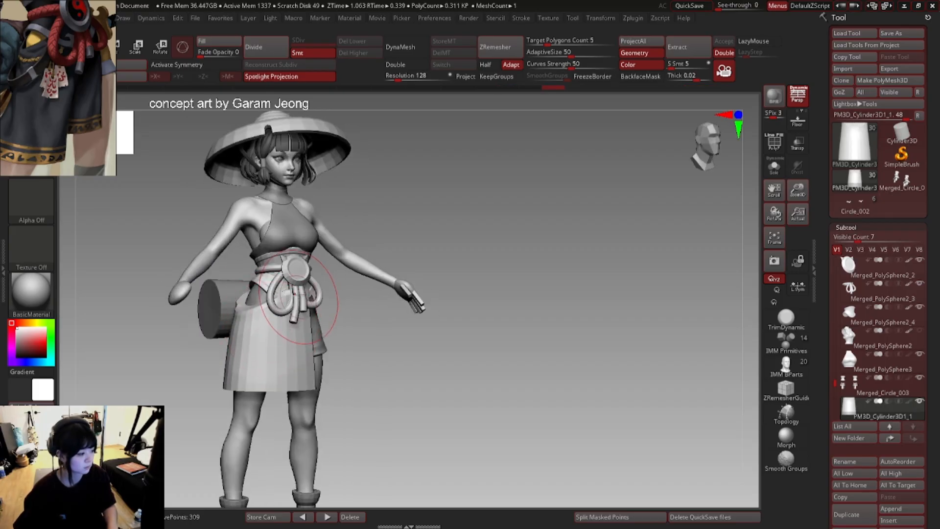
right_click_drag(295, 294, 312, 289, "shift")
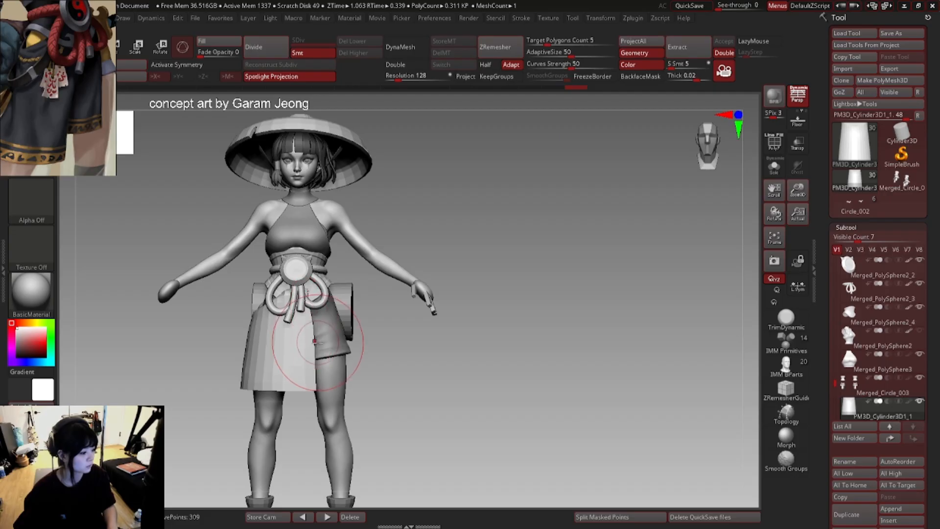
mouse_move(315, 343)
right_mouse_down()
mouse_move(293, 388)
mouse_move(277, 373)
mouse_move(373, 362)
mouse_move(412, 251)
right_mouse_up()
key("1")
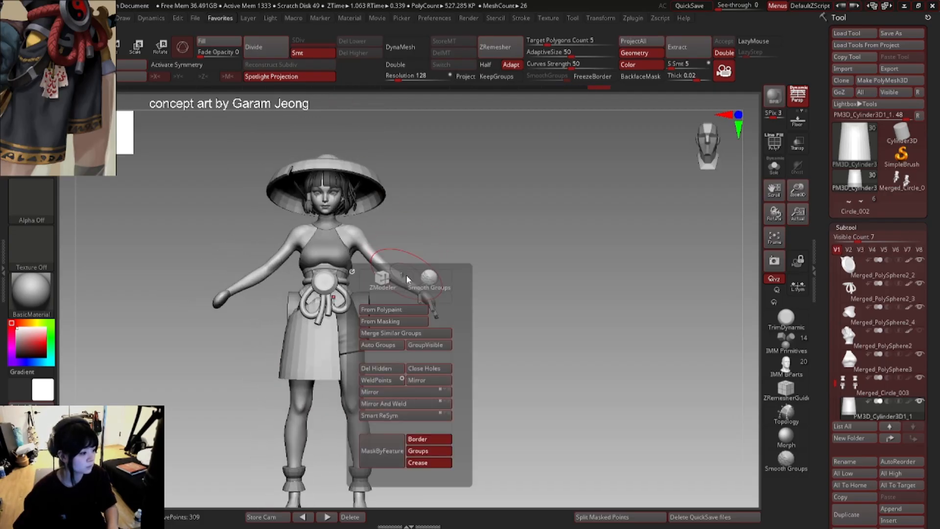
left_click(390, 370)
left_click(420, 370)
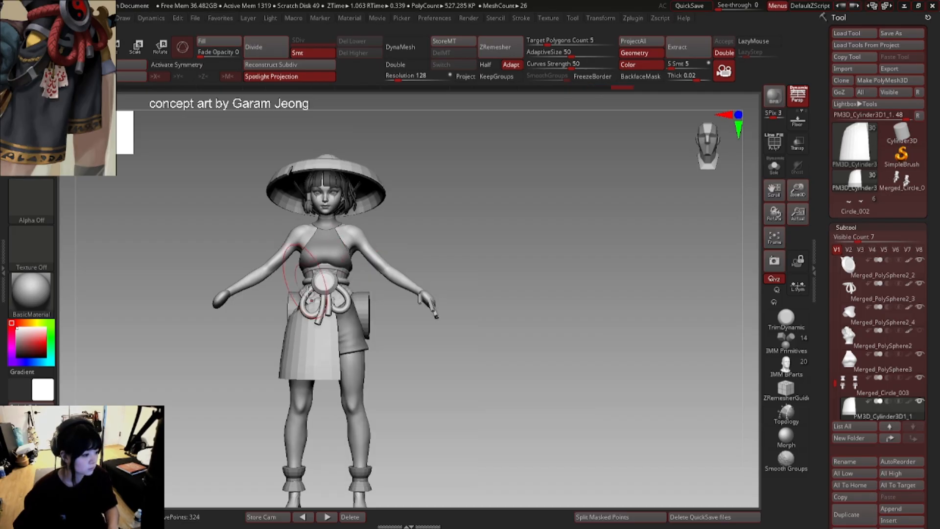
- Check the cut skirt's wireframe and convert it to a DynaMesh at resolution 128
right_click_drag(323, 294, 312, 339)
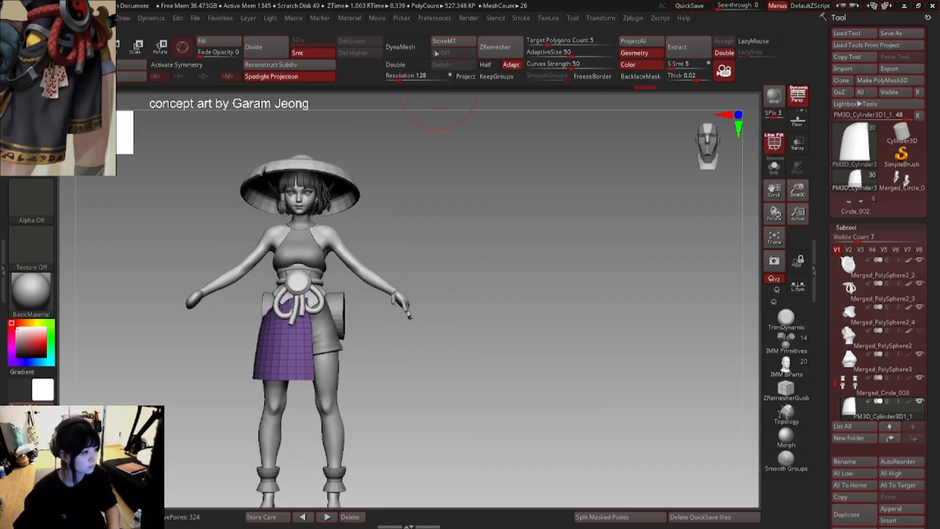
key("shift+f")
right_click_drag(272, 329, 223, 346)
right_click_drag(258, 302, 262, 264)
- Mask the skirt's outer section over her right leg and push the unmasked central front panel back toward the thighs
mouse_move(243, 348)
left_mouse_down("ctrl")
mouse_move(246, 408)
mouse_move(282, 410)
mouse_move(311, 233)
left_mouse_up("ctrl")
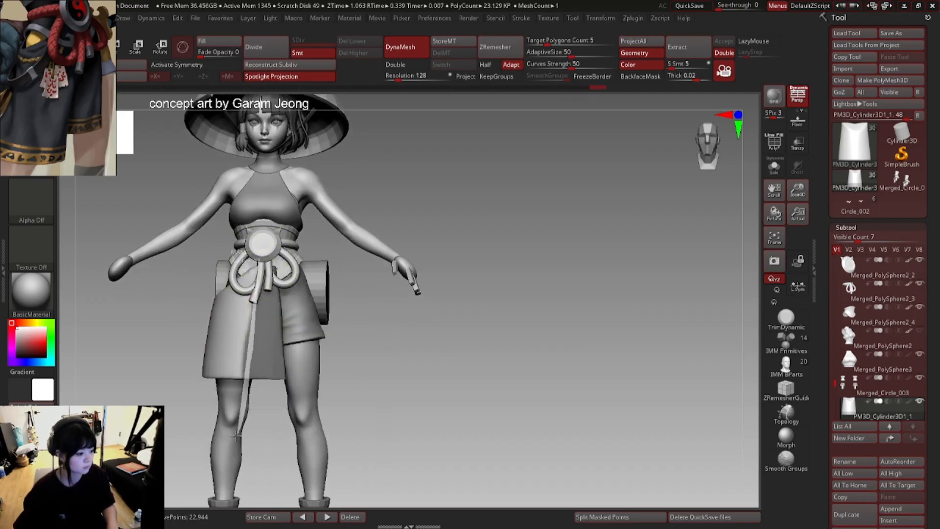
right_click_drag(372, 321, 259, 343)
key("space")
key("space")
left_click_drag(259, 341, 261, 342)
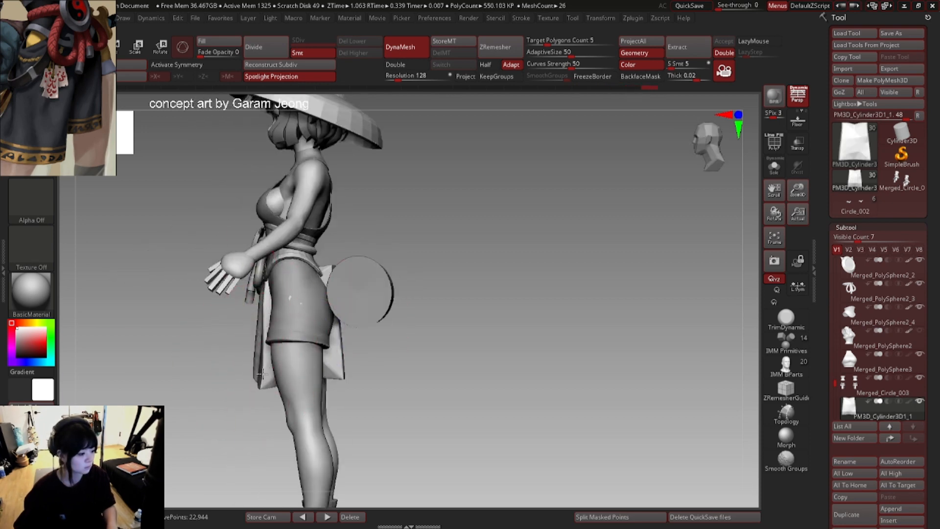
right_click_drag(257, 368, 311, 363, "shift")
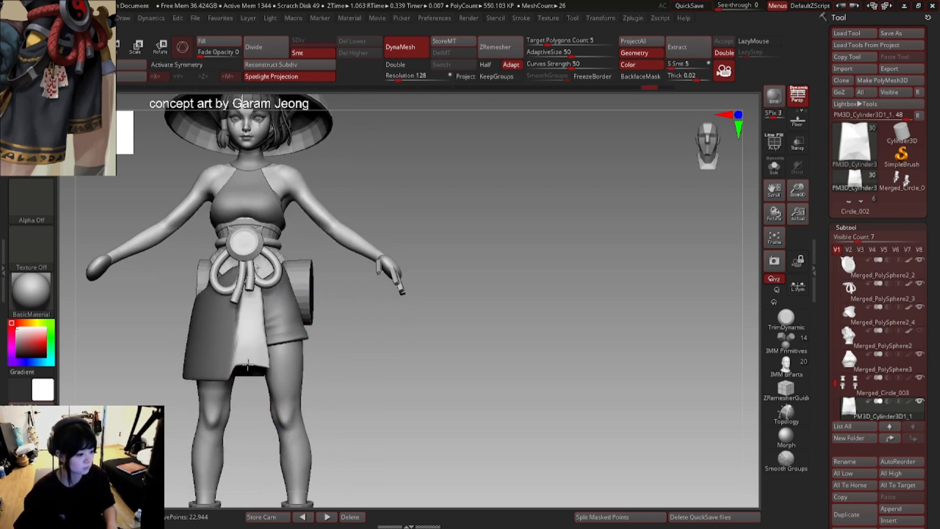
right_click_drag(250, 379, 200, 377)
key("space")
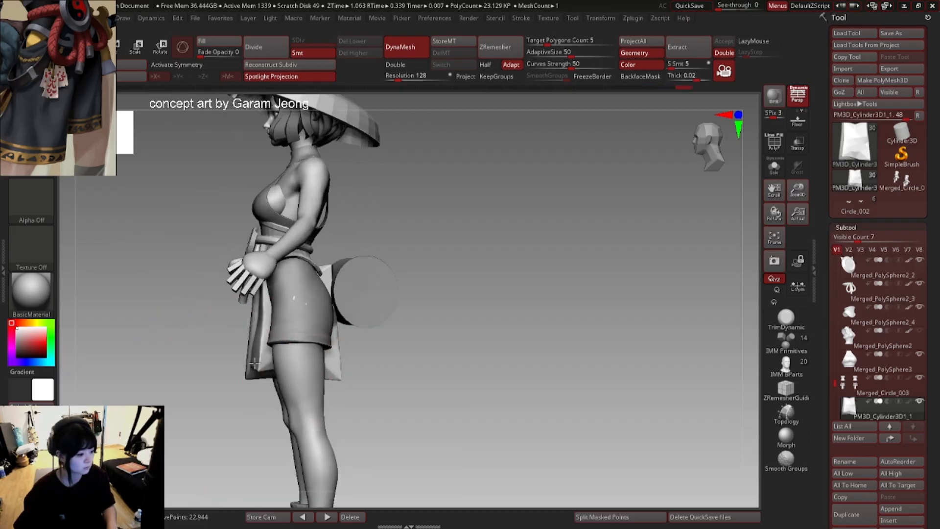
right_click_drag(221, 345, 258, 323, "shift")
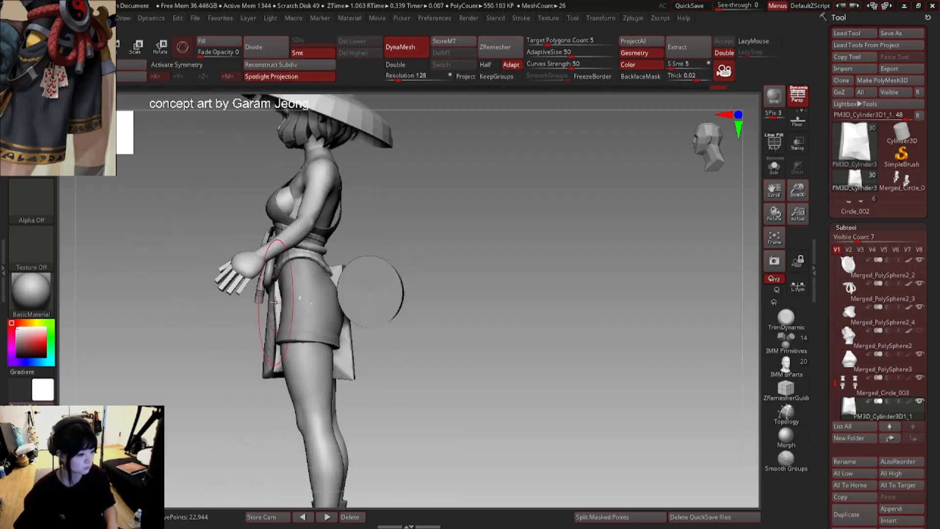
- Invert the mask and pull the skirt's outer section forward and slightly lower so it overlaps the central front panel
left_click(274, 339, "alt")
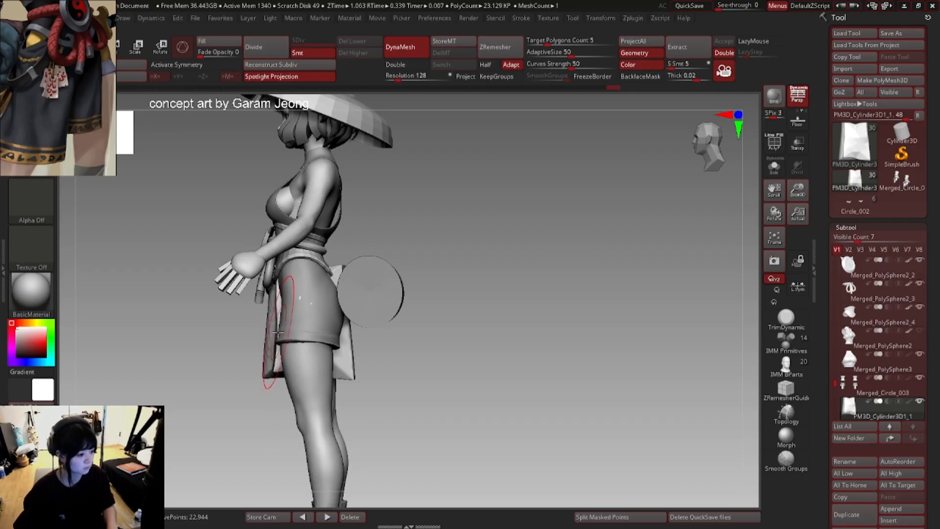
key("space")
mouse_move(249, 366)
left_mouse_down()
mouse_move(272, 367)
mouse_move(261, 378)
left_mouse_up()
key("space")
right_click_drag(262, 377, 272, 365, "shift")
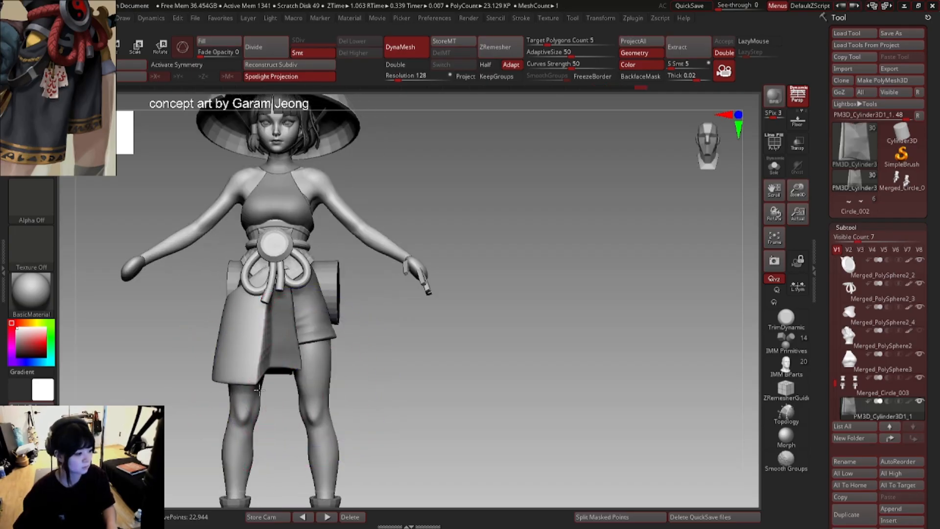
key("space")
mouse_move(275, 345)
left_mouse_down()
mouse_move(277, 354)
mouse_move(304, 349)
left_mouse_up()
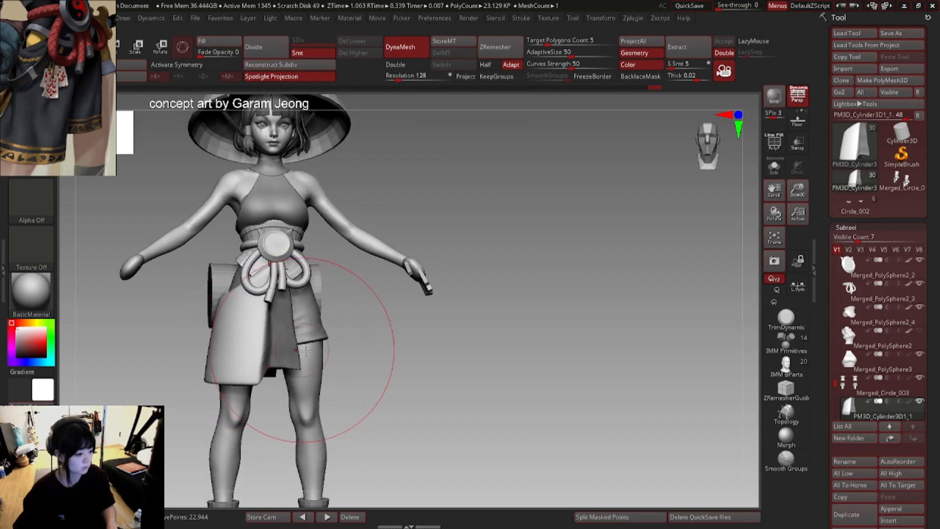
- Invert the mask again and widen the central front panel toward her left thigh with the Move brush
right_click_drag(351, 357, 354, 356)
left_click(384, 349, "ctrl")
key("space")
left_click_drag(338, 364, 295, 364)
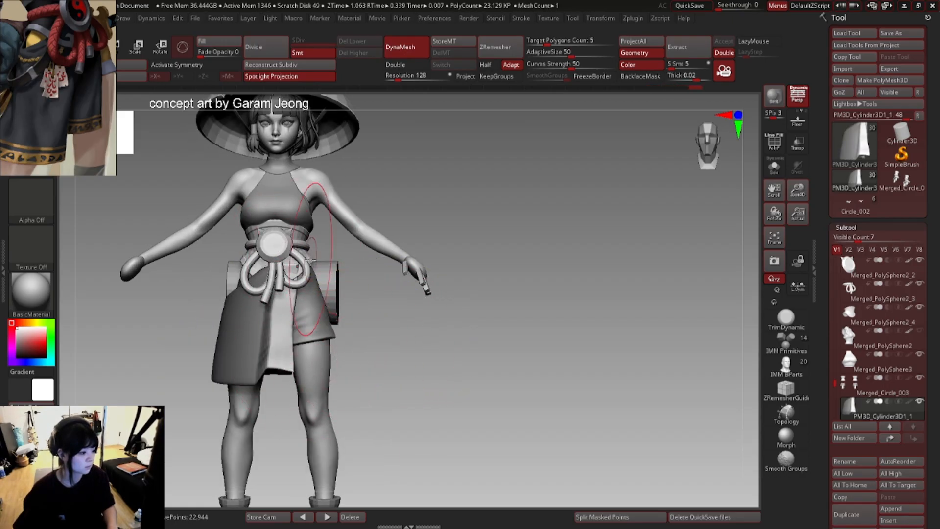
mouse_move(310, 260)
right_mouse_down()
mouse_move(294, 259)
mouse_move(299, 253)
right_mouse_up()
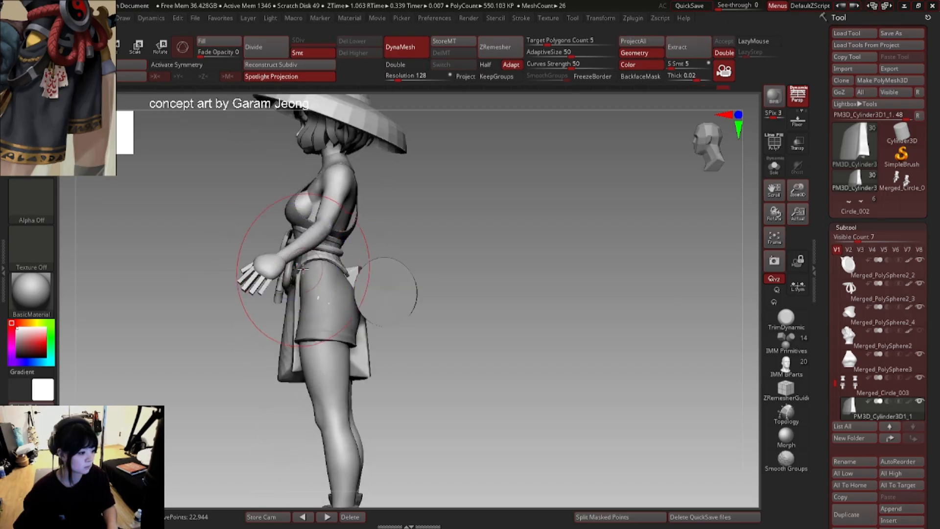
left_click_drag(305, 277, 307, 295)
right_click_drag(292, 365, 302, 323, "shift")
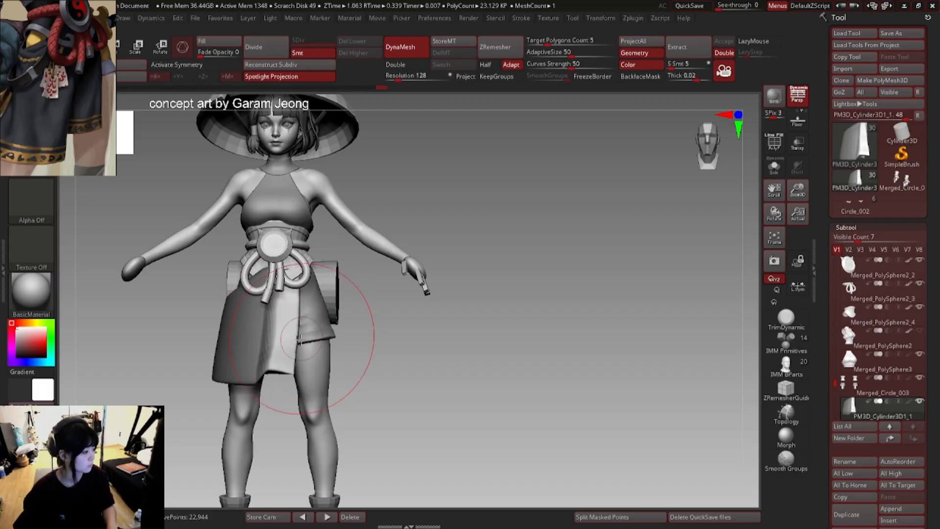
left_click_drag(302, 373, 305, 375)
right_click(308, 347)
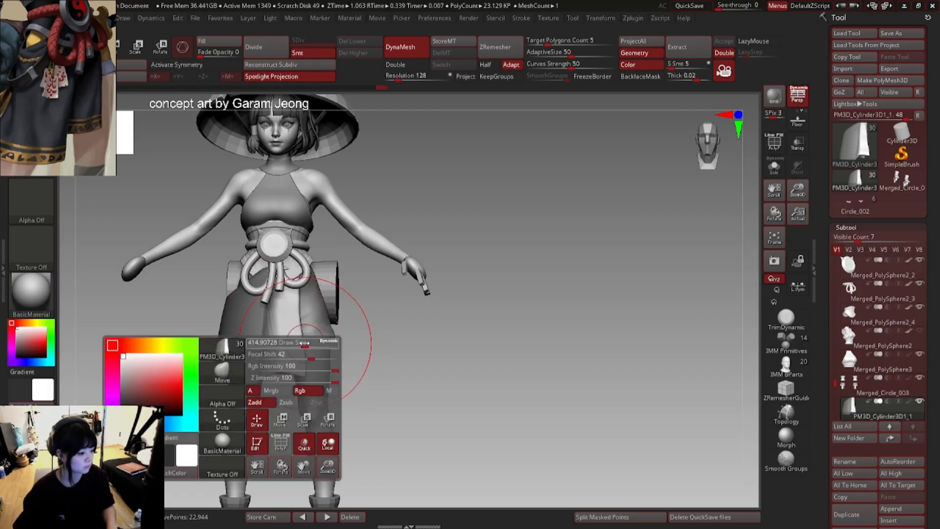
left_click_drag(303, 336, 306, 334)
right_click(308, 308)
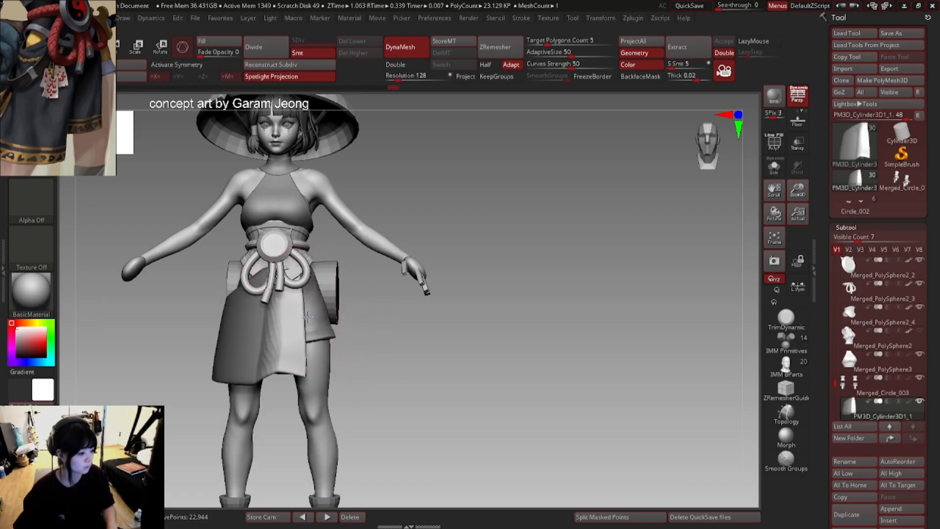
- Compare the skirt's overlapping front with the concept art's full skirt from several angles
right_click_drag(308, 316, 300, 274, "ctrl")
right_click_drag(321, 339, 347, 343)
mouse_move(348, 343)
right_mouse_down("ctrl")
mouse_move(254, 309)
mouse_move(329, 304)
right_mouse_up("ctrl")
scroll(53, 97, "down", 4)
middle_click_drag(52, 112, 53, 76)
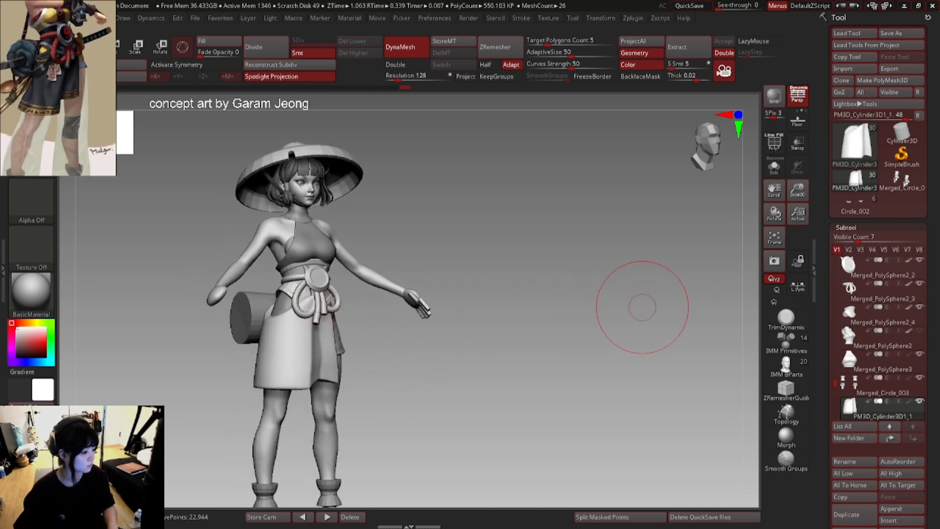
right_click_drag(343, 321, 300, 281)
right_click_drag(357, 263, 335, 275, "ctrl")
right_click_drag(342, 321, 338, 335, "ctrl")
- Reduce the brush size, rough in a vertical fold on the skirt's front below the rope knot, and re-DynaMesh it
key("space")
left_click_drag(335, 336, 348, 336)
mouse_move(346, 333)
right_mouse_down("ctrl")
mouse_move(364, 338)
mouse_move(327, 345)
right_mouse_up("ctrl")
key("space")
left_click_drag(326, 346, 312, 346)
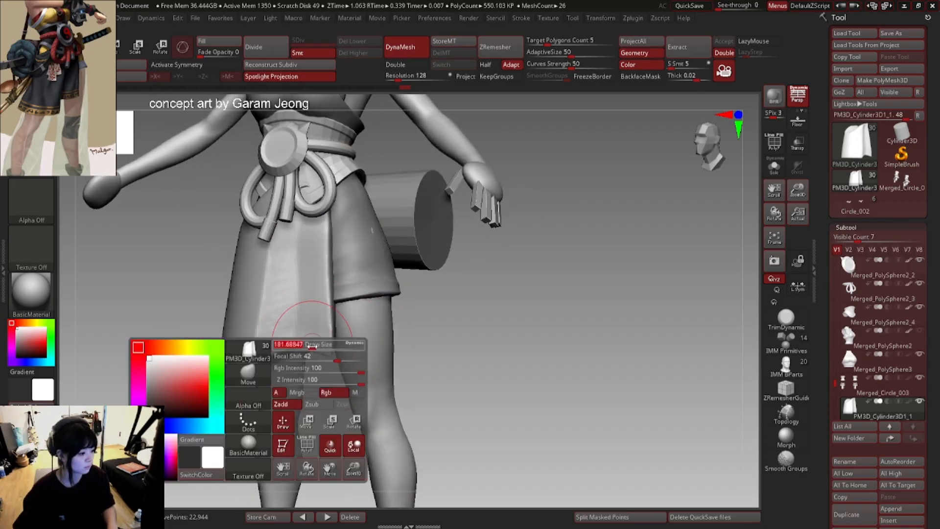
right_click_drag(311, 344, 271, 230)
right_click_drag(264, 280, 283, 230)
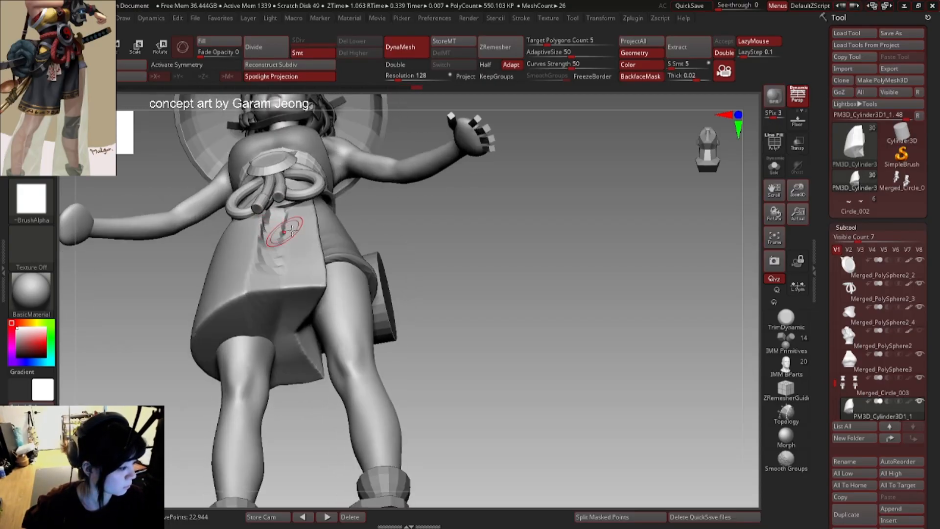
left_click_drag(451, 184, 489, 227, "ctrl")
- Carve the groove between the outer section and the central panel deeper down to the hem and remesh the skirt
right_click_drag(304, 229, 278, 223)
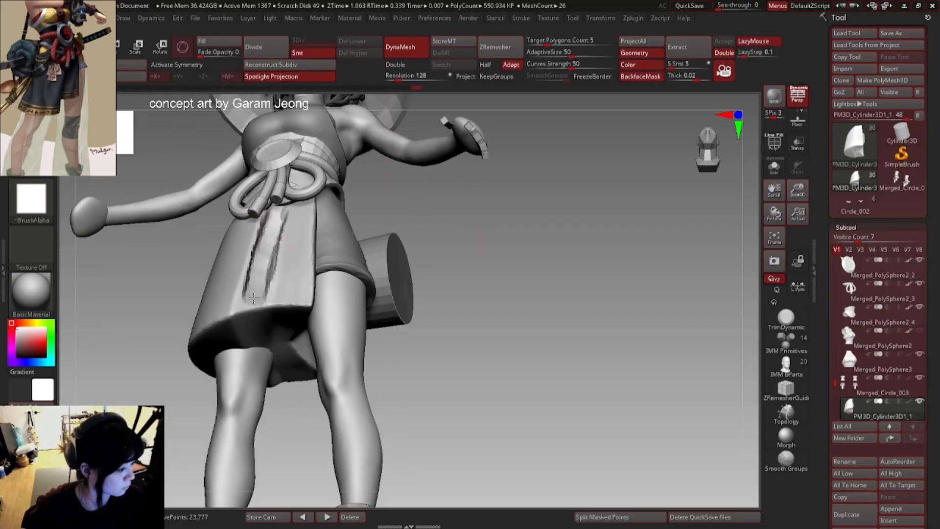
mouse_move(254, 297)
right_mouse_down()
mouse_move(261, 270)
mouse_move(264, 314)
right_mouse_up()
left_click_drag(262, 260, 260, 313)
mouse_move(259, 289)
right_mouse_down()
mouse_move(273, 300)
mouse_move(290, 247)
right_mouse_up()
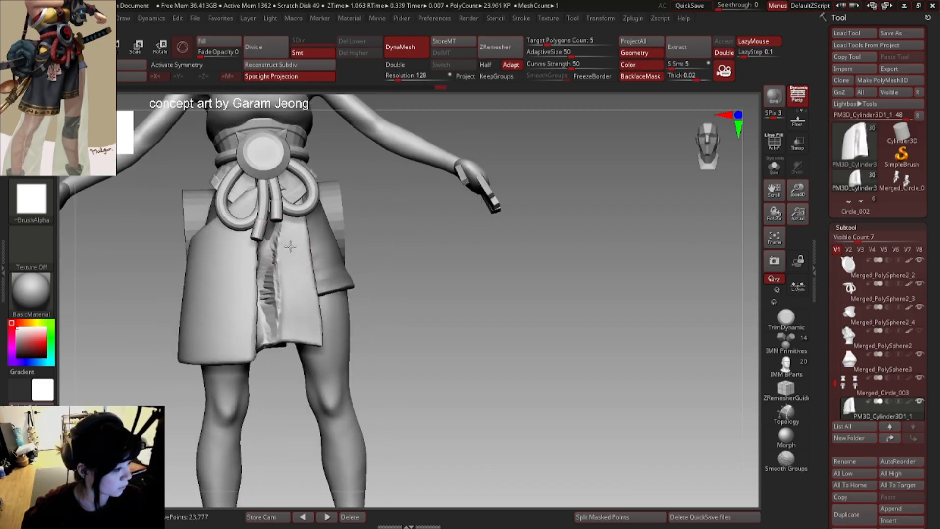
left_click_drag(267, 233, 264, 316)
right_click_drag(260, 302, 277, 228)
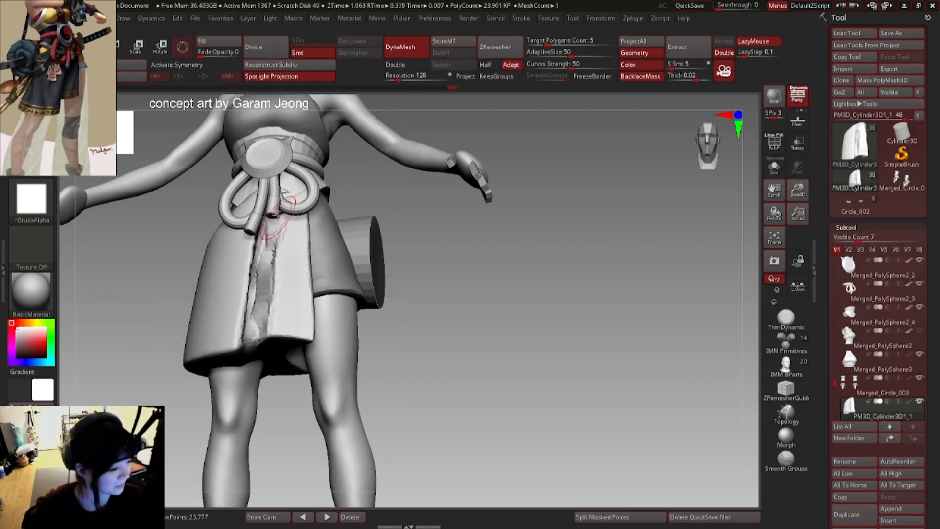
right_click_drag(267, 323, 268, 231)
right_click_drag(248, 307, 268, 233)
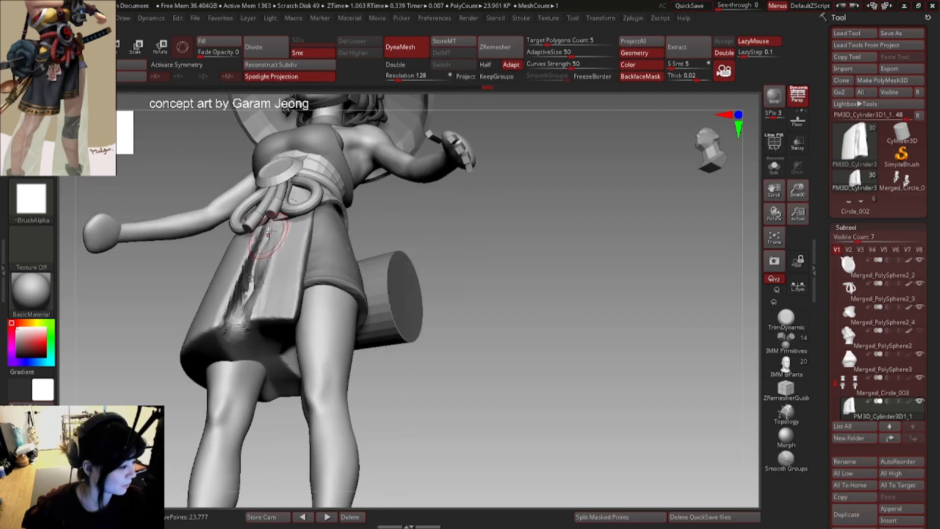
left_click_drag(392, 226, 416, 249, "ctrl")
- Smooth the carved front groove and re-DynaMesh the skirt at resolution 88
right_click_drag(267, 250, 255, 299)
left_click_drag(256, 293, 260, 235, "shift")
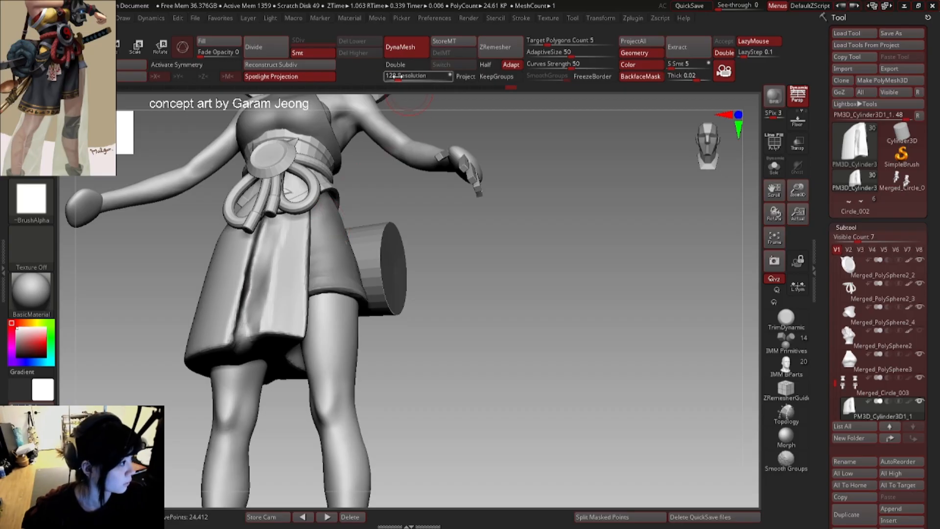
left_click_drag(398, 76, 396, 76)
left_click_drag(423, 220, 445, 248, "ctrl")
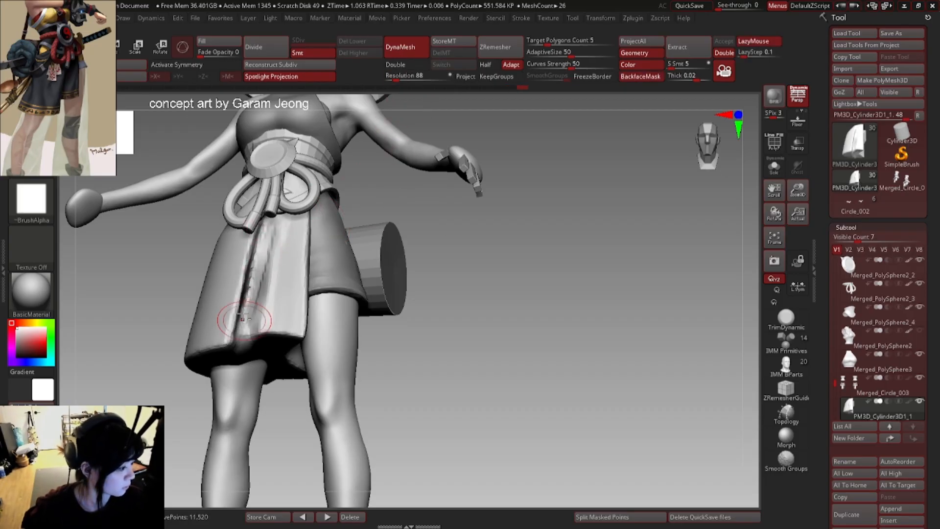
- Resculpt the front groove's inner walls and carry the overlap down to the hem's underside
right_click_drag(242, 319, 263, 256)
left_click_drag(262, 256, 260, 289)
right_click_drag(259, 289, 251, 273)
left_click_drag(251, 272, 237, 300)
mouse_move(237, 300)
right_mouse_down("ctrl")
mouse_move(252, 273)
mouse_move(243, 288)
right_mouse_up("ctrl")
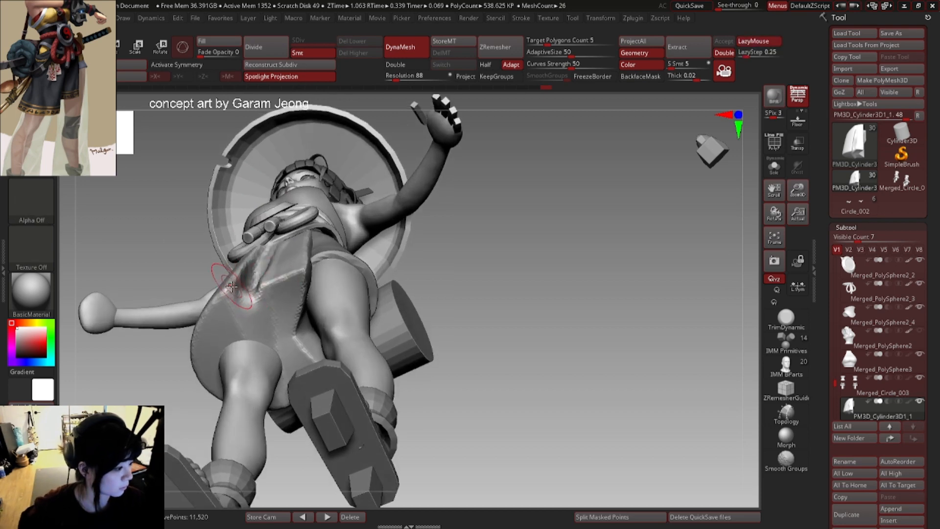
- Smooth the front hem's underside and crease the overlap there with the DamStandard brush
key("b")
key("d")
key("s")
left_click_drag(260, 291, 279, 277, "shift")
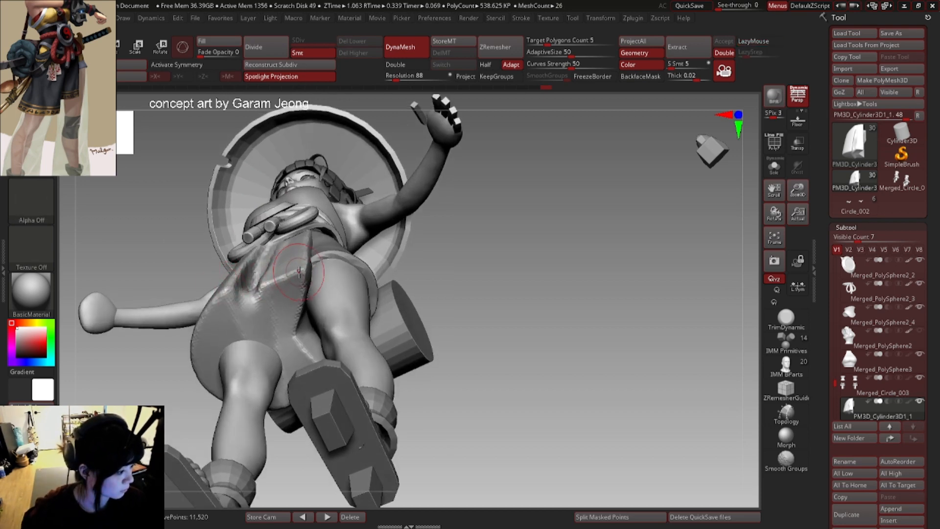
left_click_drag(234, 309, 240, 285)
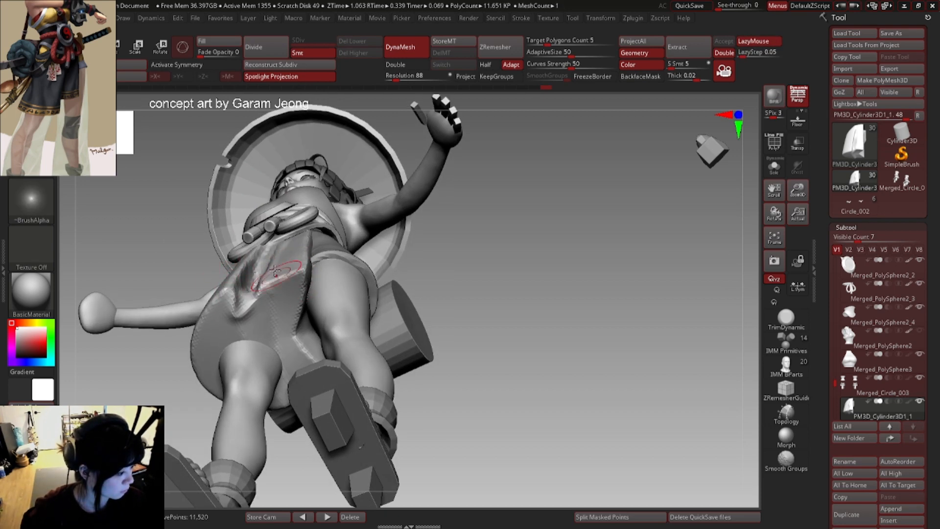
- Sculpt the front overlap between the skirt's outer section and central panel with ClayBuildup and smooth it
mouse_move(275, 271)
right_mouse_down()
mouse_move(264, 287)
mouse_move(257, 275)
right_mouse_up()
key("b")
key("c")
key("b")
right_click_drag(262, 232, 257, 236)
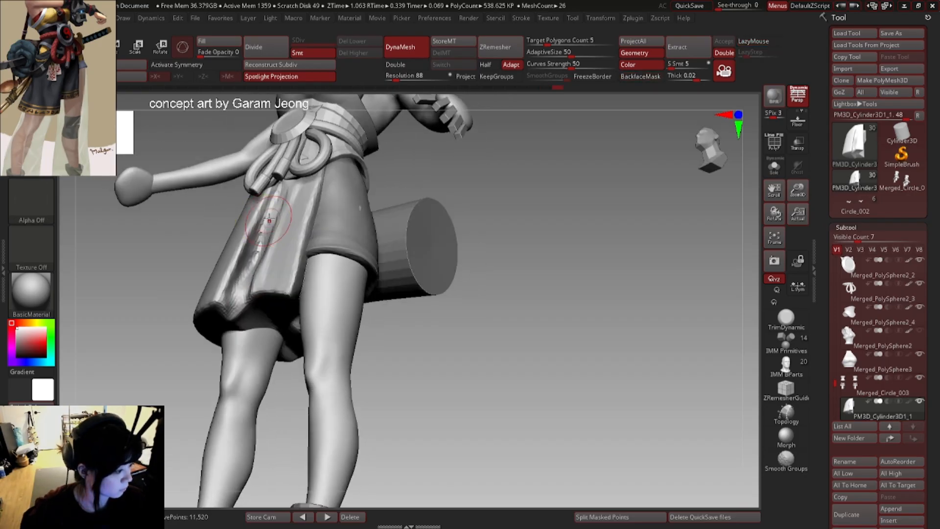
left_click_drag(257, 239, 261, 254, "shift")
right_click_drag(265, 252, 289, 270)
left_click_drag(254, 267, 256, 289)
mouse_move(267, 255)
right_mouse_down()
mouse_move(275, 250)
mouse_move(271, 266)
right_mouse_up()
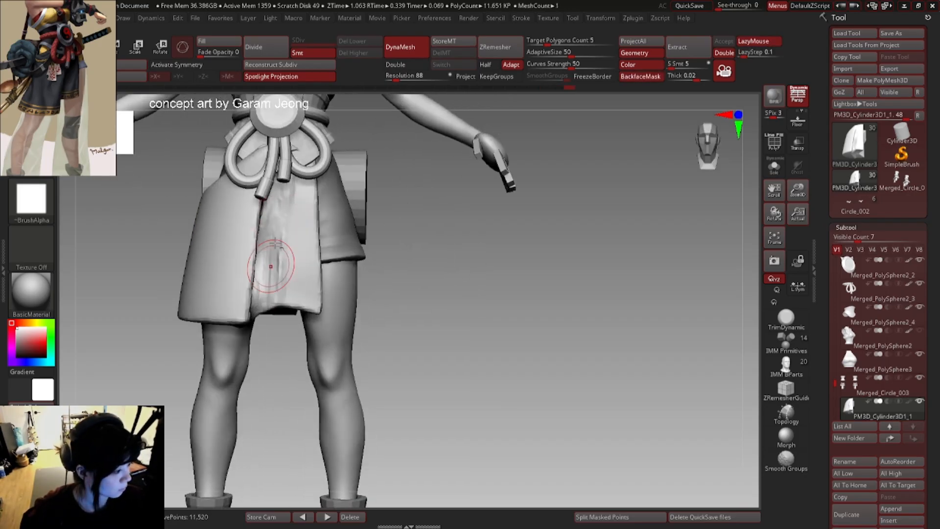
- Pull the central panel's hem upward toward its free corner with the Move brush
left_click_drag(282, 245, 280, 289)
key("b")
key("m")
key("v")
right_click(315, 295)
mouse_move(288, 289)
right_mouse_down()
mouse_move(311, 291)
mouse_move(295, 285)
right_mouse_up()
- Build up the underside of the central panel's slanted hem with ClayBuildup and smooth its corner
key("b")
key("c")
key("b")
mouse_move(325, 221)
right_mouse_down()
mouse_move(312, 192)
mouse_move(306, 280)
mouse_move(304, 273)
right_mouse_up()
mouse_move(283, 231)
right_mouse_down()
mouse_move(283, 252)
mouse_move(282, 216)
mouse_move(269, 198)
mouse_move(263, 237)
mouse_move(293, 196)
mouse_move(277, 208)
mouse_move(291, 200)
mouse_move(285, 190)
right_mouse_up()
key("space")
key("space")
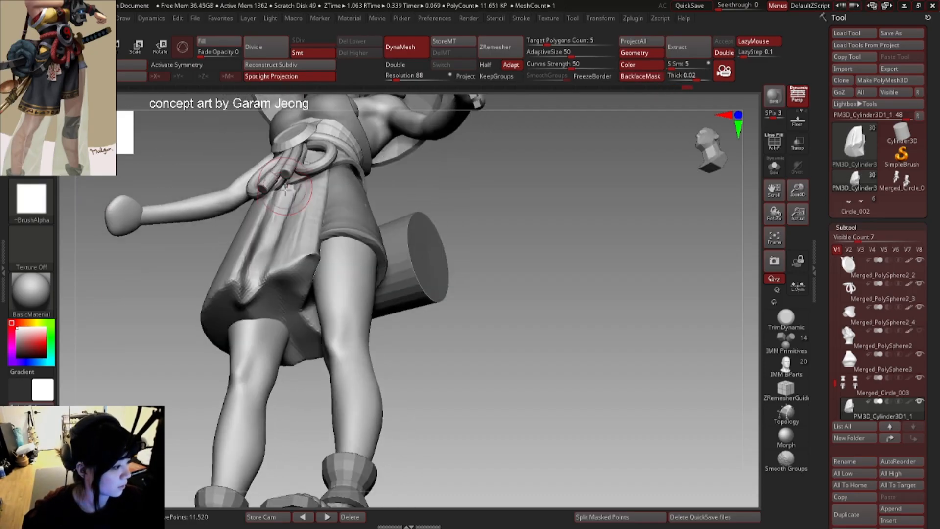
right_click_drag(270, 234, 299, 173)
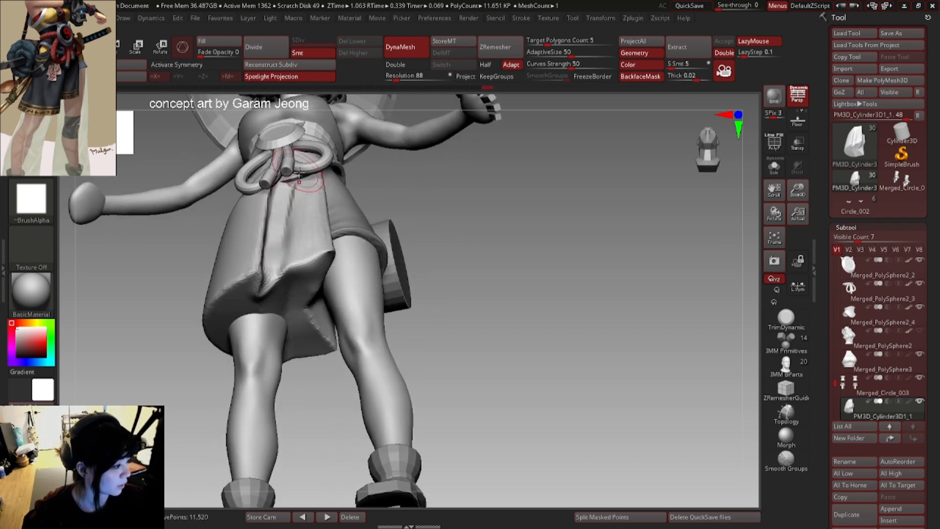
right_click_drag(282, 268, 369, 267)
right_click_drag(324, 297, 280, 294)
left_click_drag(294, 277, 300, 263, "shift")
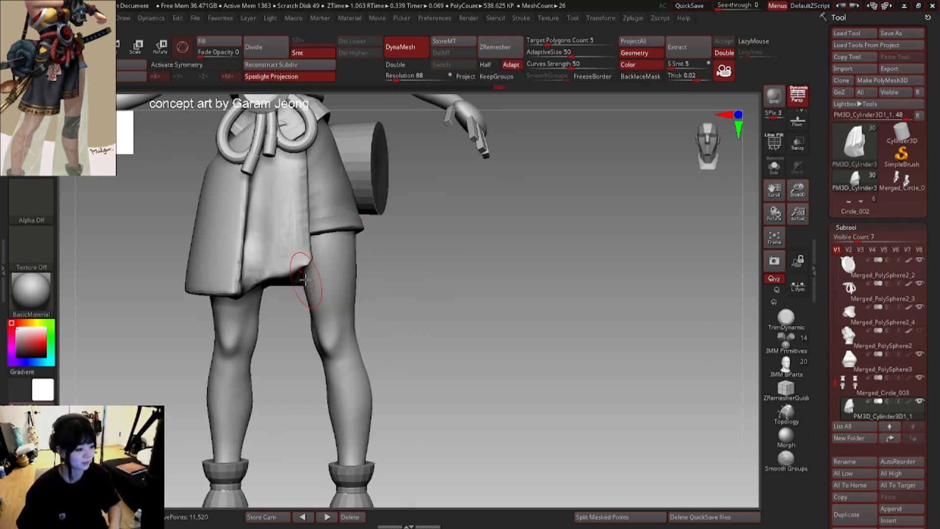
- Flatten the front hem's underside with the TrimDynamic brush and re-DynaMesh the skirt at resolution 88
mouse_move(306, 267)
right_mouse_down()
mouse_move(243, 274)
mouse_move(254, 304)
right_mouse_up()
mouse_move(255, 303)
right_mouse_down()
mouse_move(294, 288)
mouse_move(287, 298)
mouse_move(317, 262)
mouse_move(314, 247)
right_mouse_up()
left_click(785, 318)
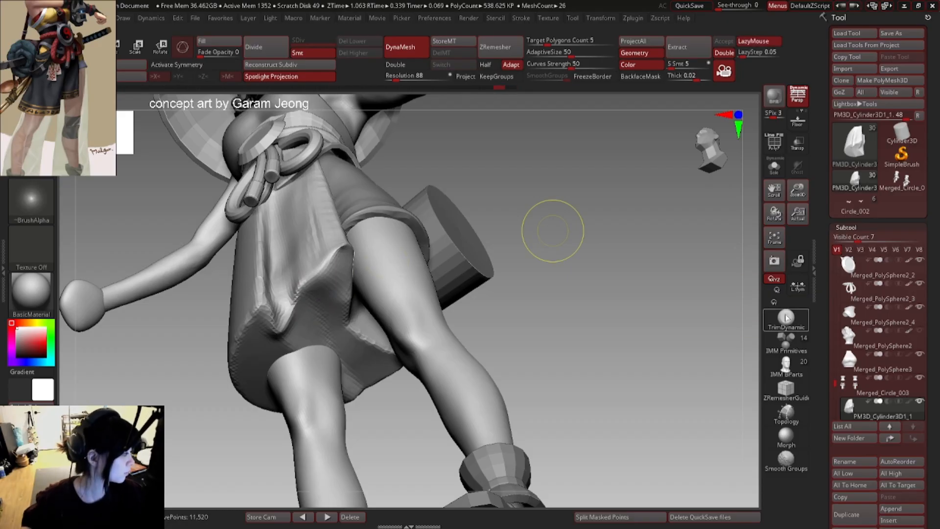
right_click_drag(321, 280, 287, 294)
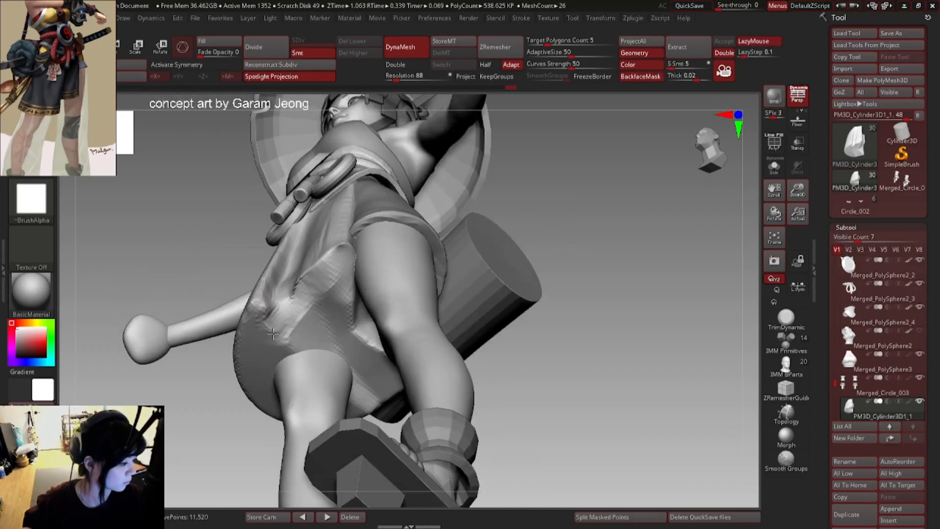
mouse_move(273, 334)
left_mouse_down()
mouse_move(267, 322)
mouse_move(297, 337)
mouse_move(285, 319)
left_mouse_up()
key("1")
right_click_drag(287, 319, 293, 254, "alt")
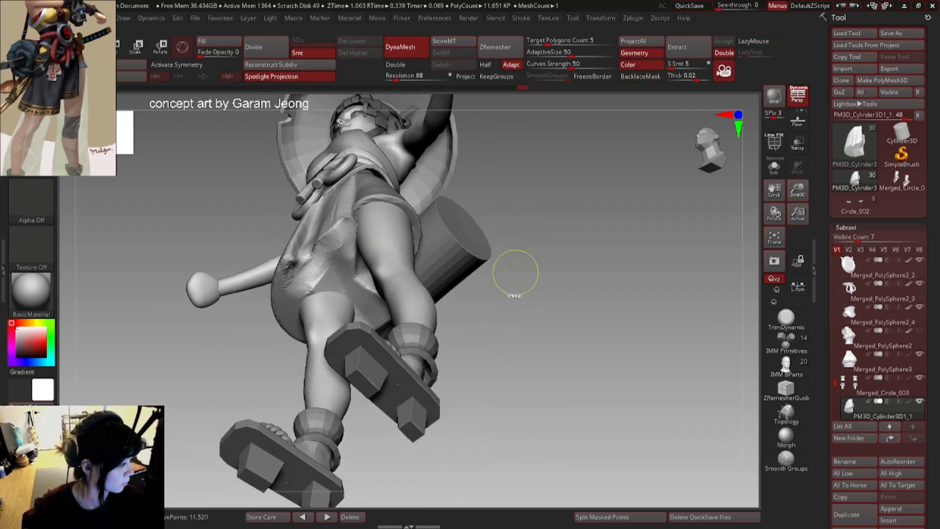
left_click_drag(516, 277, 467, 303, "ctrl")
right_click_drag(293, 266, 312, 254)
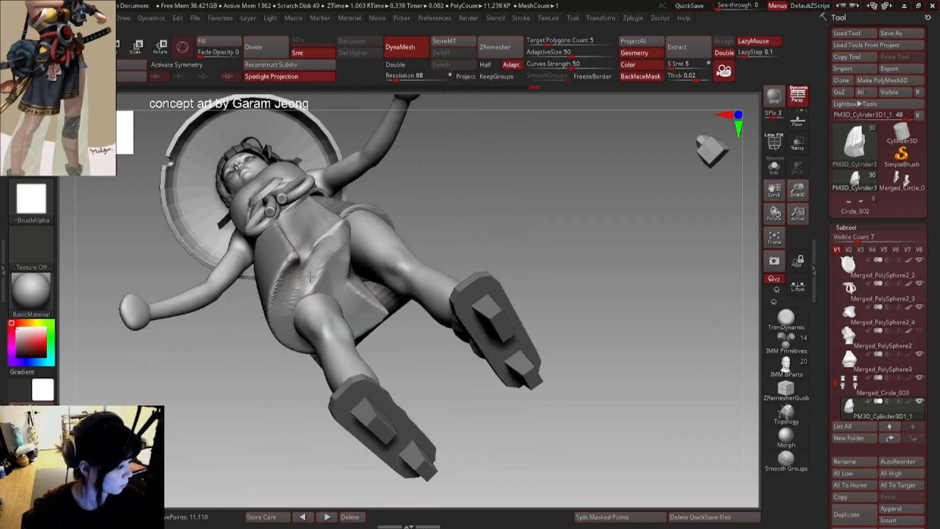
- Touch up the front hem with the Move brush and lengthen the skirt by a factor of about 1.08
right_click_drag(295, 317, 356, 241)
key("b")
key("m")
key("v")
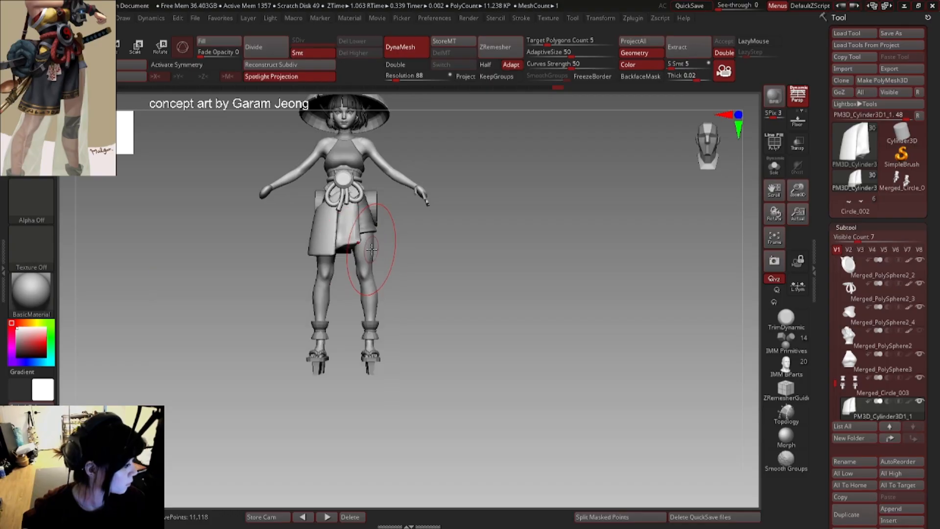
key("e")
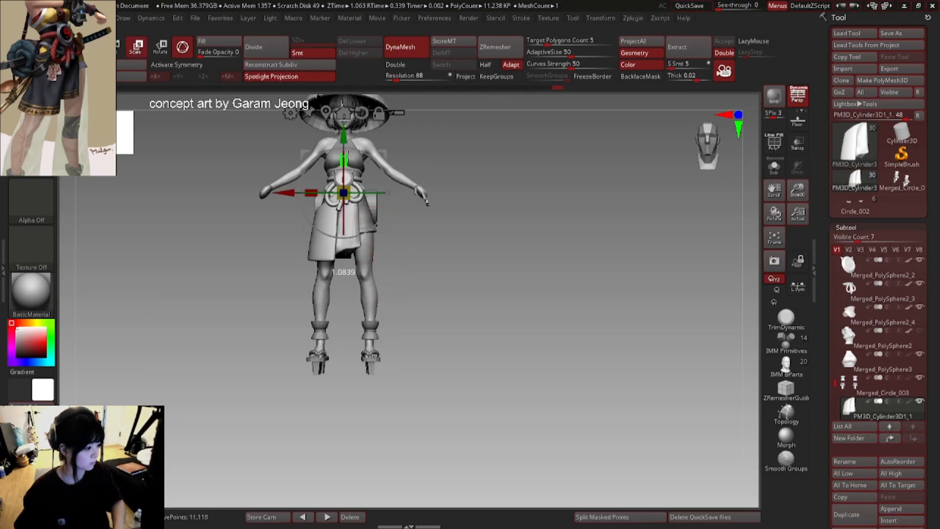
key("q")
- Adjust the skirt's side outline near the back of the waist and hide the large cylinder behind the hips
mouse_move(346, 208)
right_mouse_down("alt")
mouse_move(327, 256)
mouse_move(304, 266)
mouse_move(373, 254)
mouse_move(282, 282)
right_mouse_up("alt")
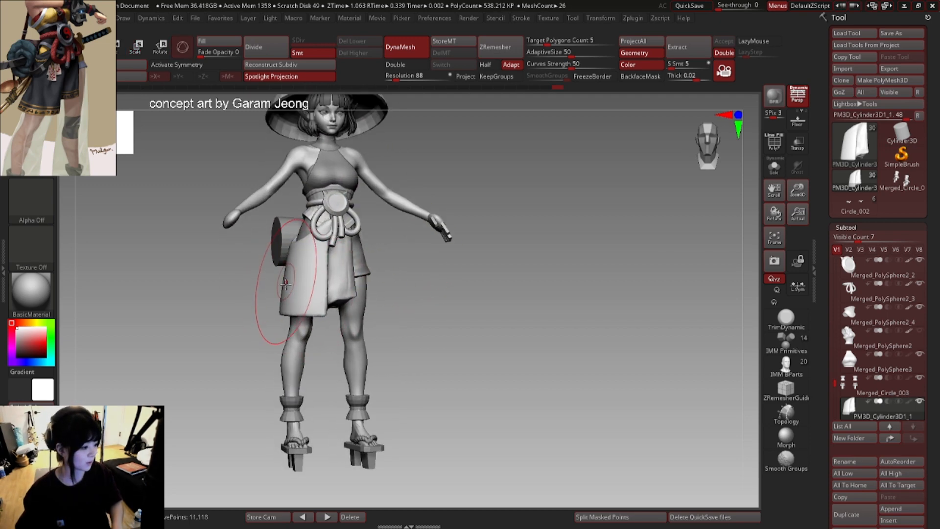
right_click_drag(281, 316, 330, 314)
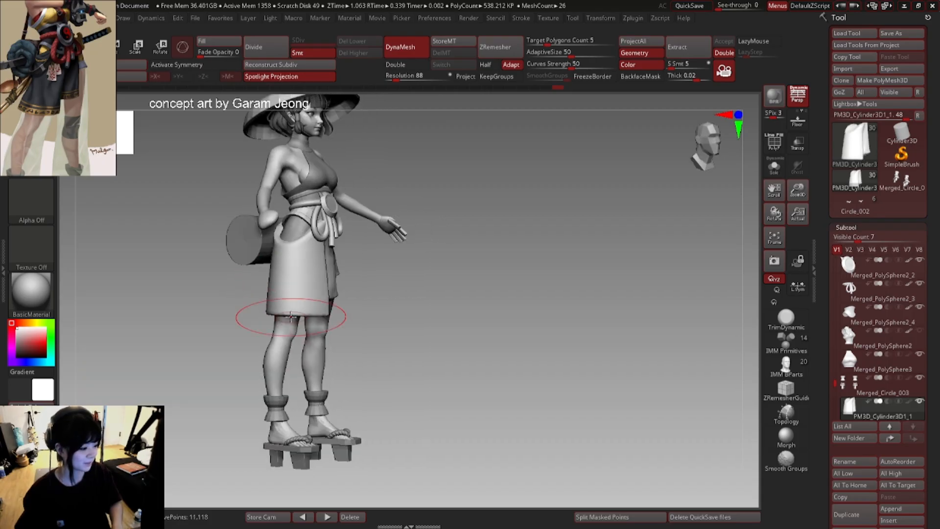
right_click_drag(261, 312, 292, 314)
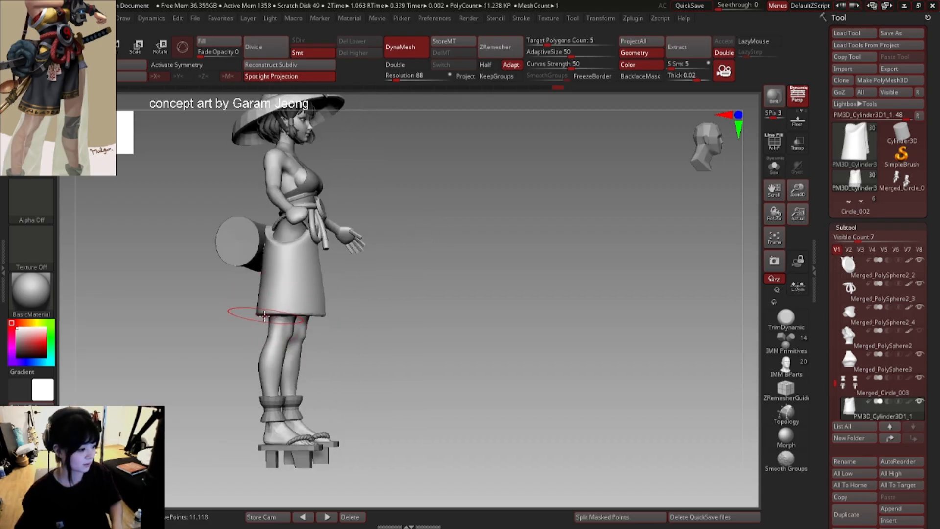
mouse_move(253, 181)
right_mouse_down("ctrl")
mouse_move(275, 221)
mouse_move(259, 219)
mouse_move(266, 208)
right_mouse_up("ctrl")
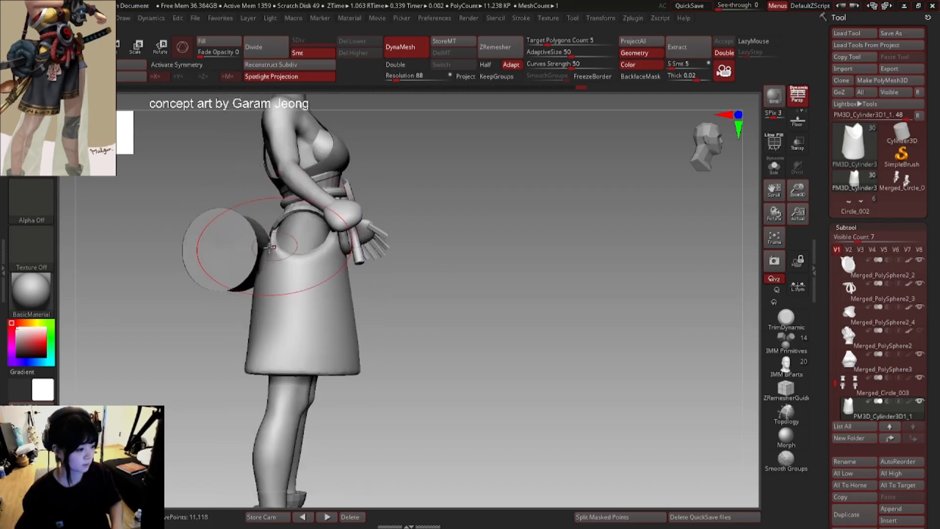
left_click(243, 259, "alt")
left_click(919, 260)
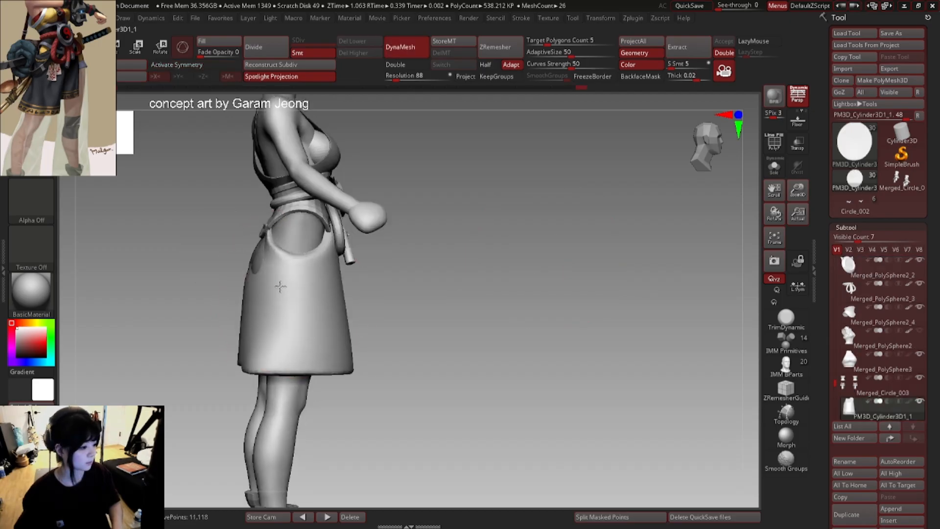
- Reshape the skirt's side and hip outline with a large Move brush
mouse_move(273, 283)
right_mouse_down()
mouse_move(277, 269)
mouse_move(268, 283)
mouse_move(264, 254)
mouse_move(242, 254)
mouse_move(203, 225)
mouse_move(283, 235)
mouse_move(198, 289)
mouse_move(254, 212)
mouse_move(249, 278)
mouse_move(195, 258)
mouse_move(129, 267)
mouse_move(288, 291)
mouse_move(273, 347)
right_mouse_up()
right_click(199, 289)
right_click(272, 349)
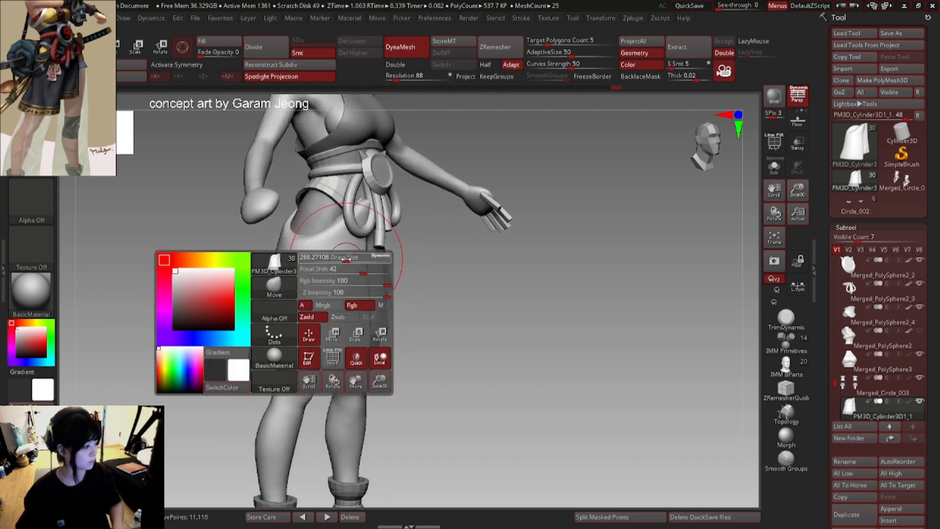
mouse_move(339, 206)
right_mouse_down()
mouse_move(372, 189)
mouse_move(350, 152)
right_mouse_up()
right_click_drag(348, 229, 377, 226)
right_click(294, 314)
left_click_drag(361, 251, 365, 251)
right_click_drag(365, 251, 376, 280)
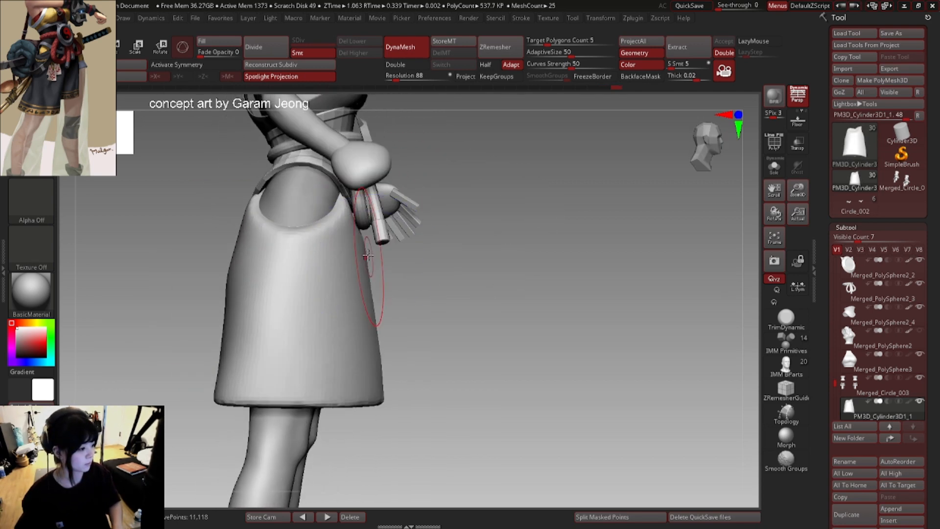
- Curve the skirt's front profile inward along the thigh and flare the front hem outward with the Move brush
left_click_drag(376, 281, 365, 269)
key("space")
left_click_drag(365, 325, 372, 326)
key("space")
left_click_drag(368, 360, 373, 361)
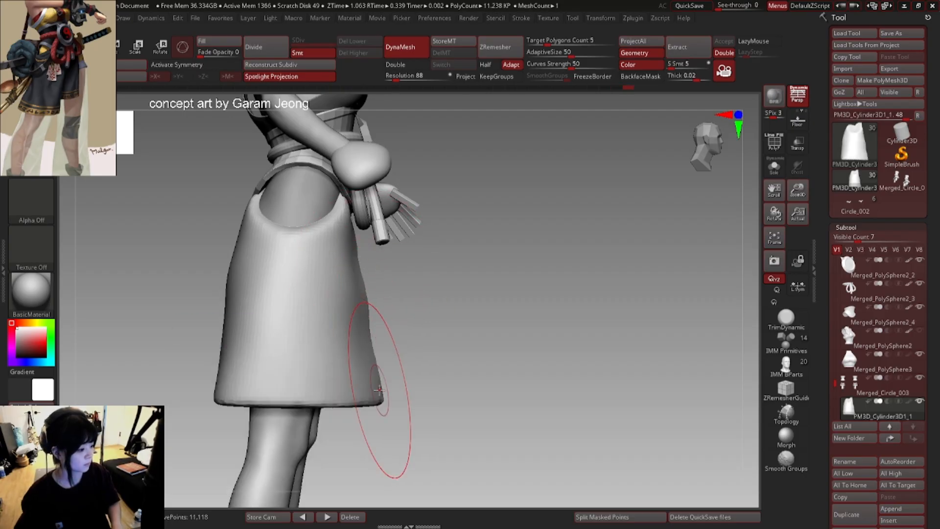
right_click_drag(381, 336, 401, 304, "alt")
left_click_drag(397, 362, 386, 355)
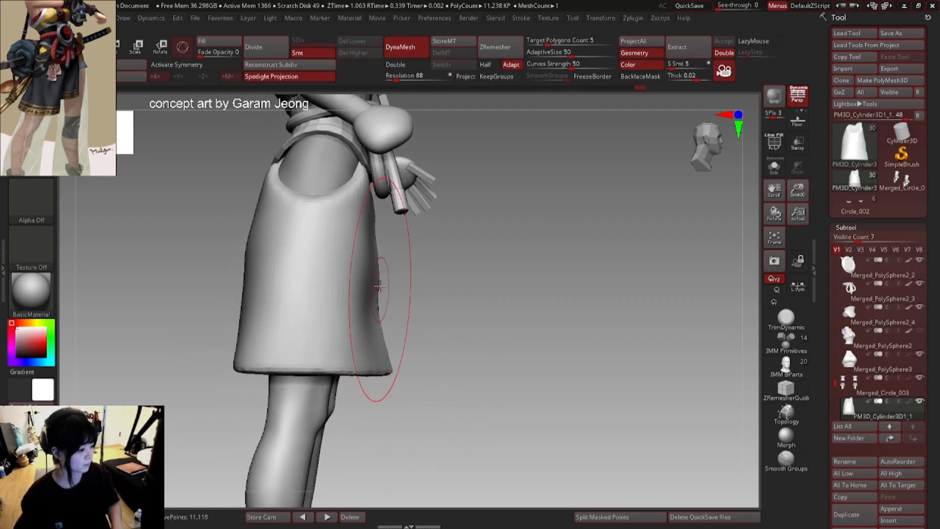
right_click_drag(521, 249, 365, 279)
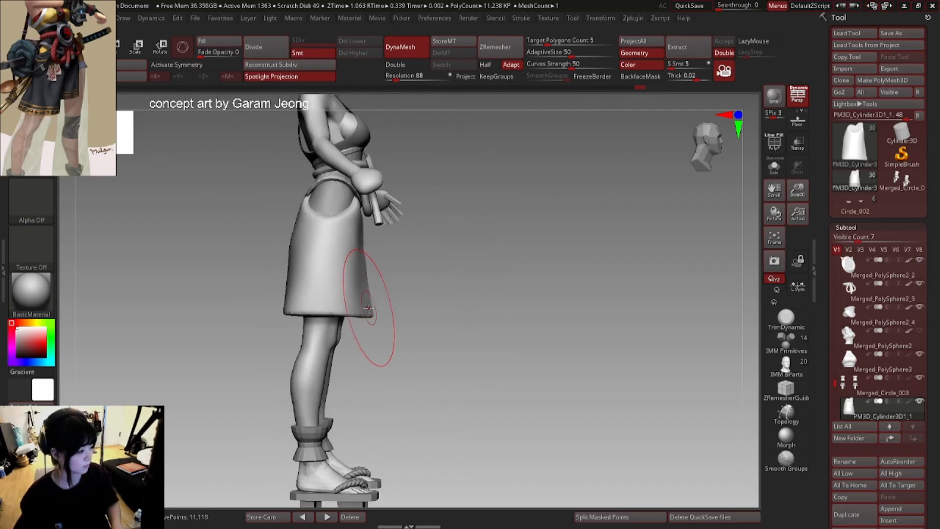
mouse_move(338, 304)
right_mouse_down()
mouse_move(349, 274)
mouse_move(355, 300)
mouse_move(321, 275)
right_mouse_up()
right_click_drag(356, 317, 373, 299)
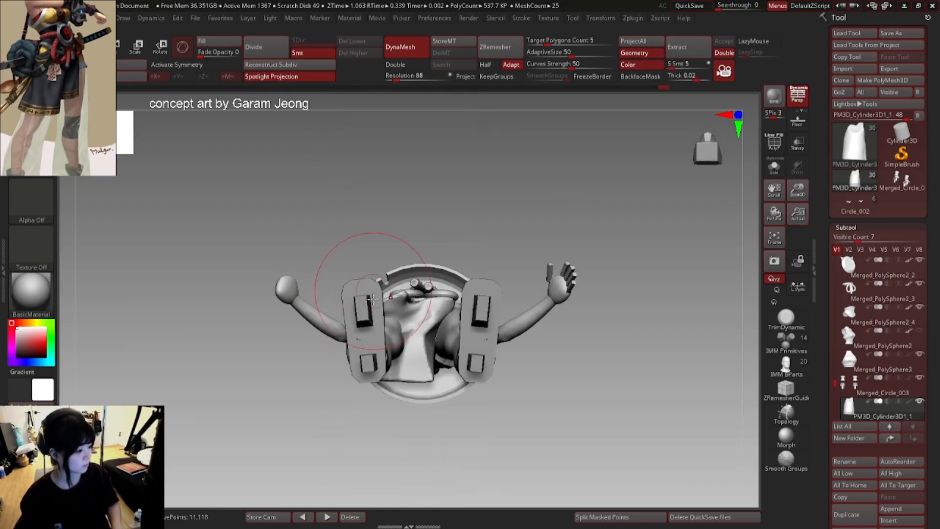
- Isolate the skirt, widen its outer hem from below with the Move brush, and bring back the full figure
left_click(774, 167)
right_click(304, 392)
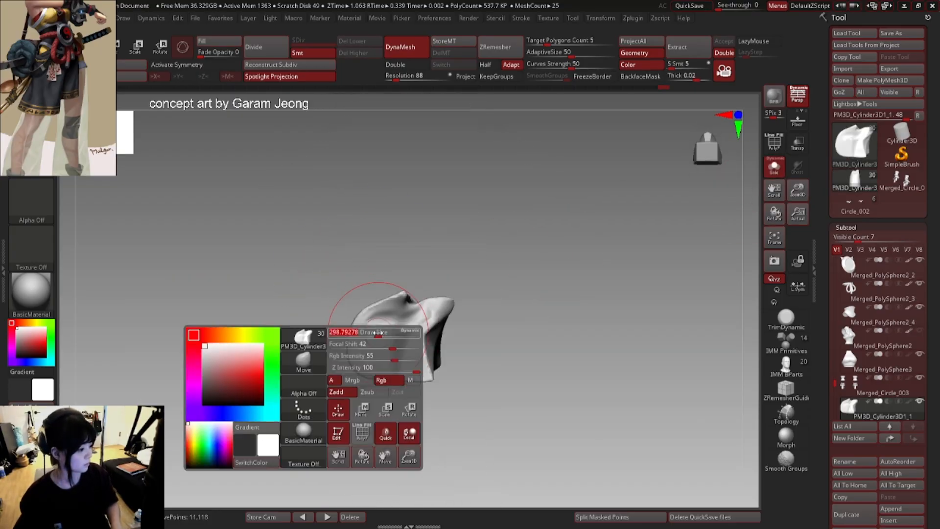
right_click_drag(422, 273, 454, 325, "shift")
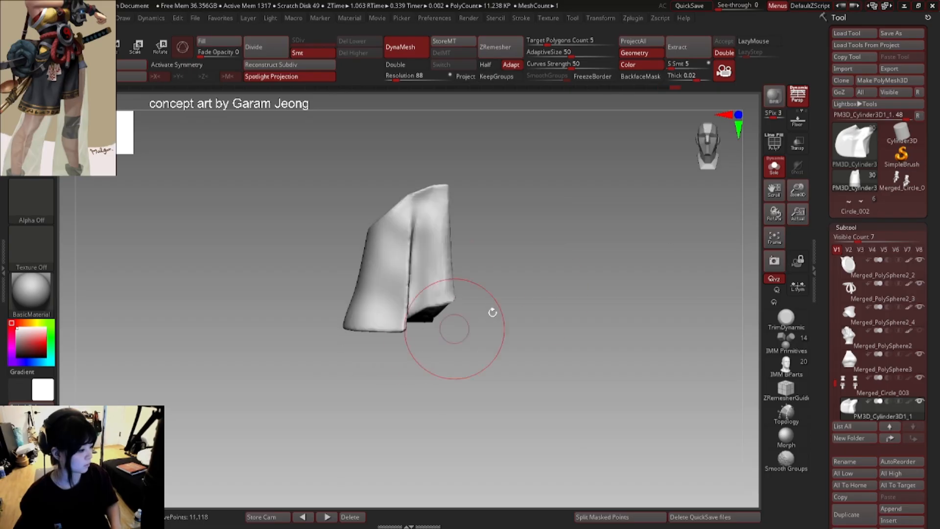
left_click(774, 168)
mouse_move(355, 284)
right_mouse_down("ctrl")
mouse_move(352, 234)
mouse_move(389, 252)
mouse_move(362, 305)
mouse_move(395, 280)
mouse_move(411, 237)
mouse_move(434, 240)
right_mouse_up("ctrl")
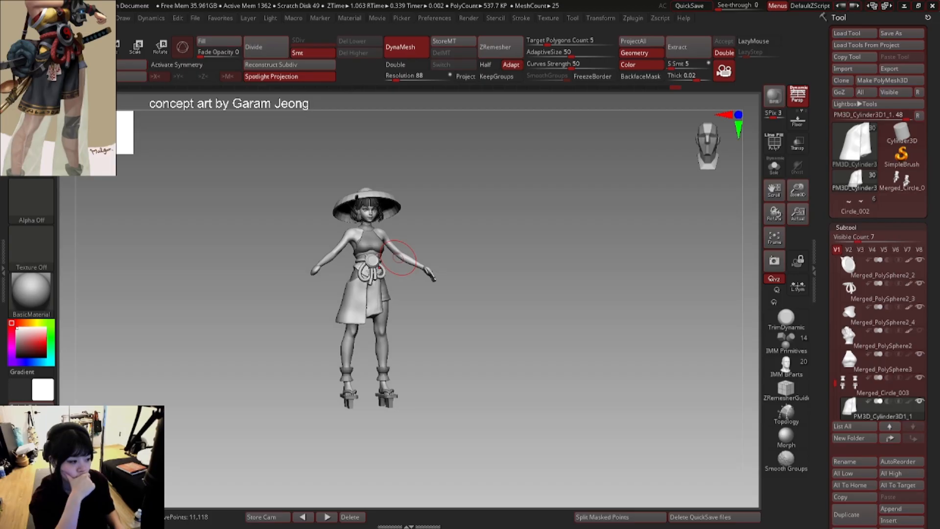
- Examine the whole concept art and its skirt area against the model's front view
scroll(62, 69, "down", 5)
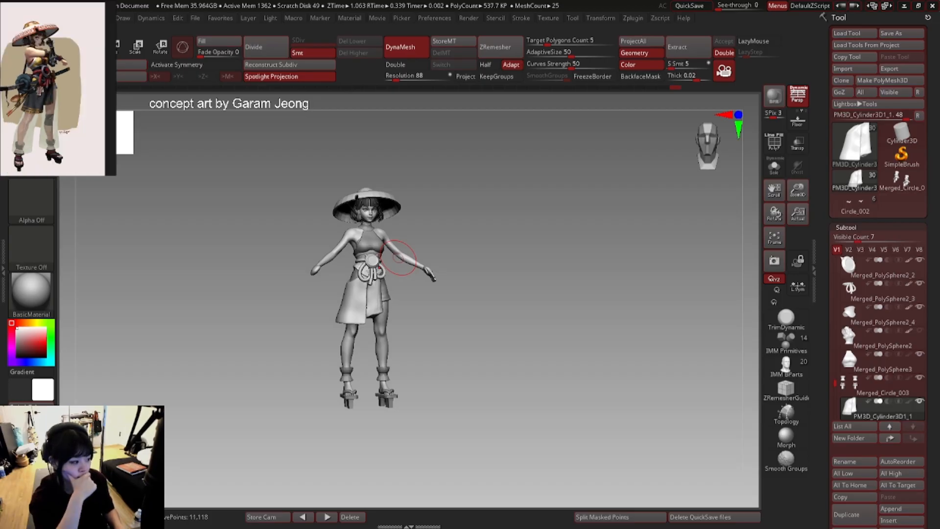
scroll(53, 78, "up", 3)
scroll(40, 98, "down", 2)
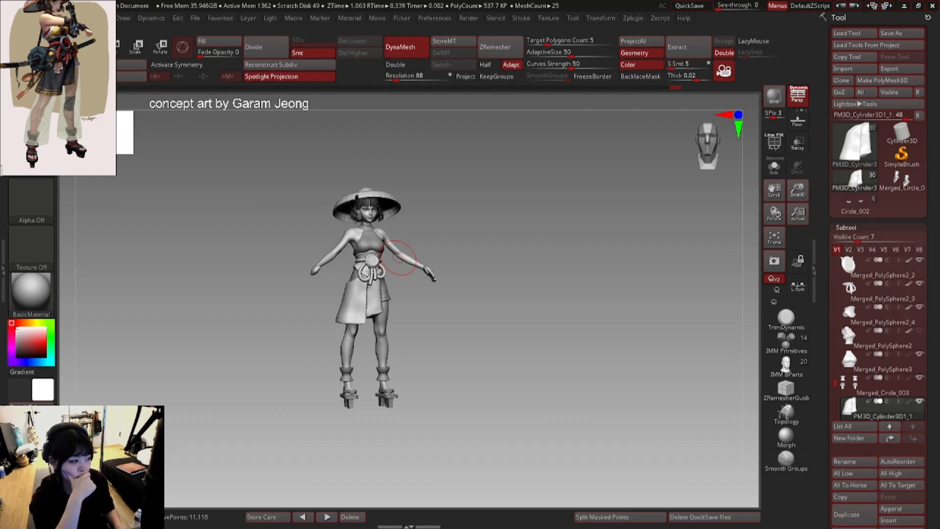
scroll(81, 78, "up", 2)
scroll(81, 79, "up", 2)
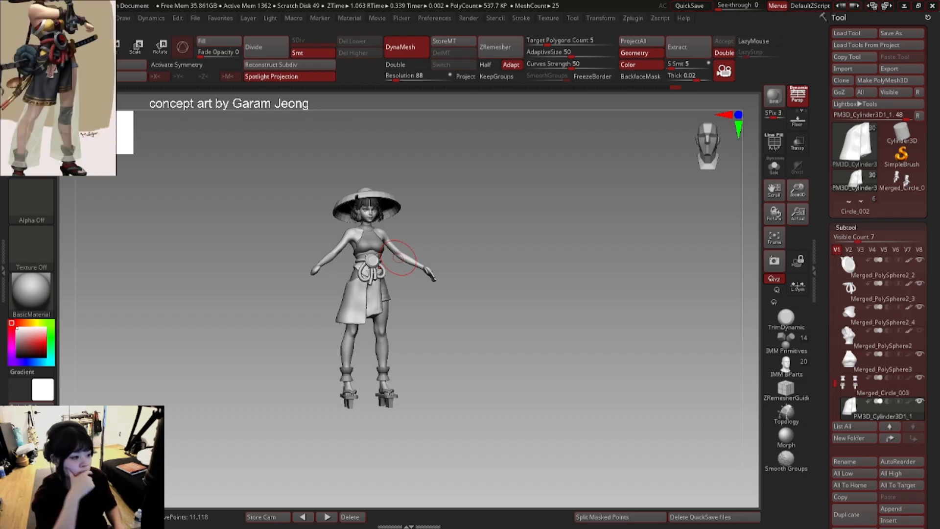
mouse_move(265, 246)
left_mouse_down()
mouse_move(217, 221)
mouse_move(221, 250)
left_mouse_up()
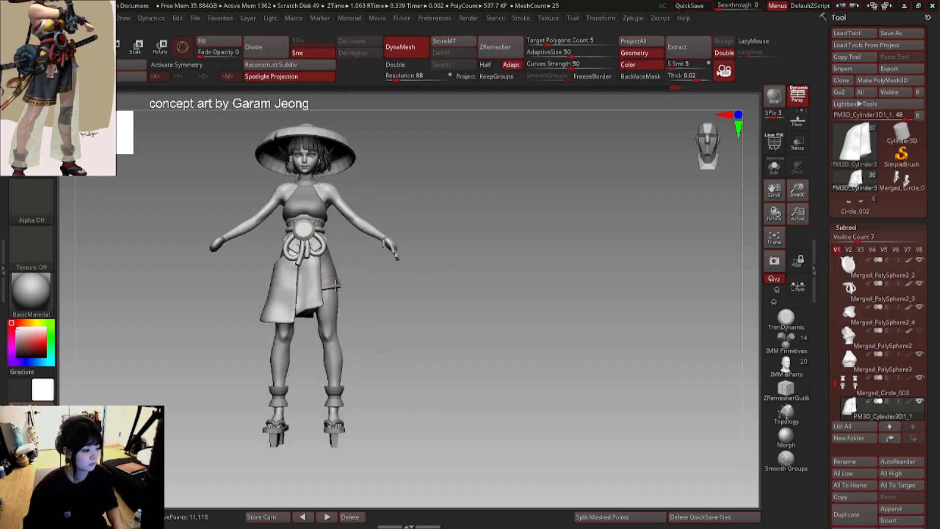
- Select the shorts subtool and hide the skirt covering it
left_click(337, 286, "alt")
right_click(338, 286)
left_click(782, 171)
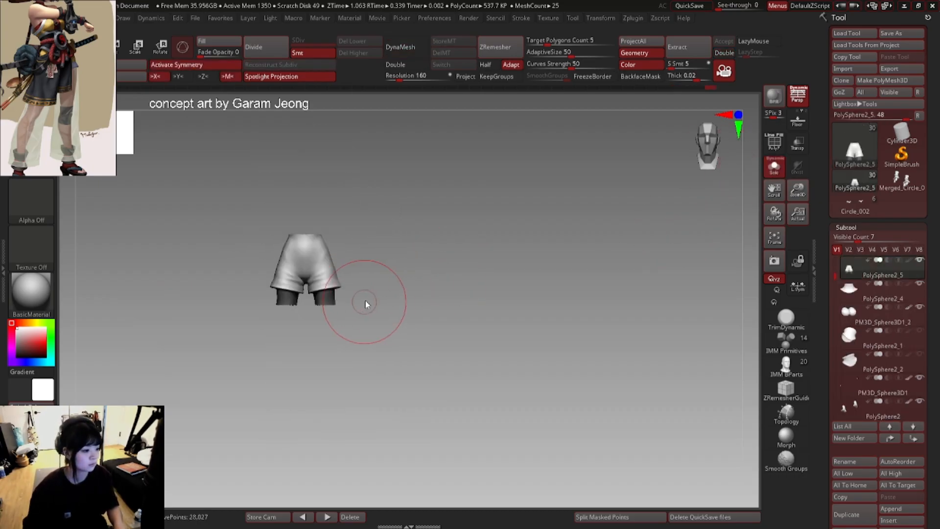
left_click(774, 166)
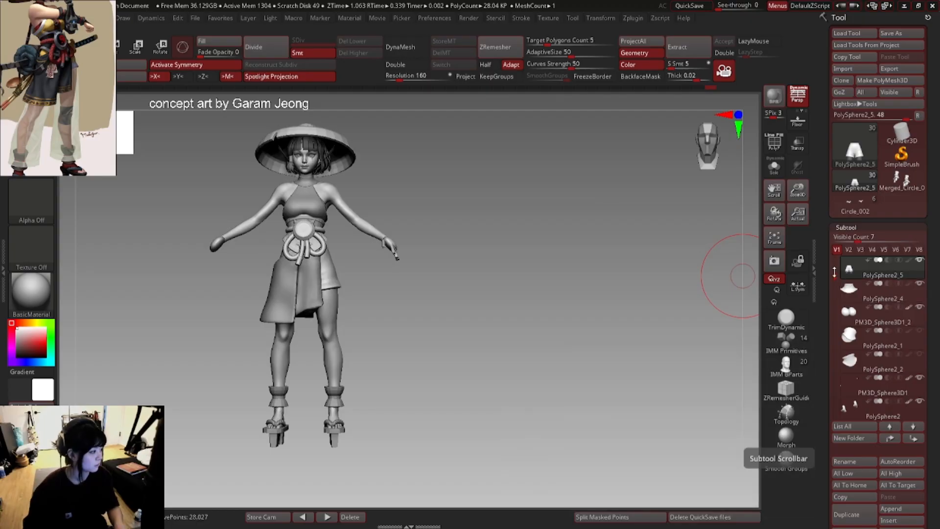
left_click_drag(848, 272, 863, 294)
left_click(920, 284)
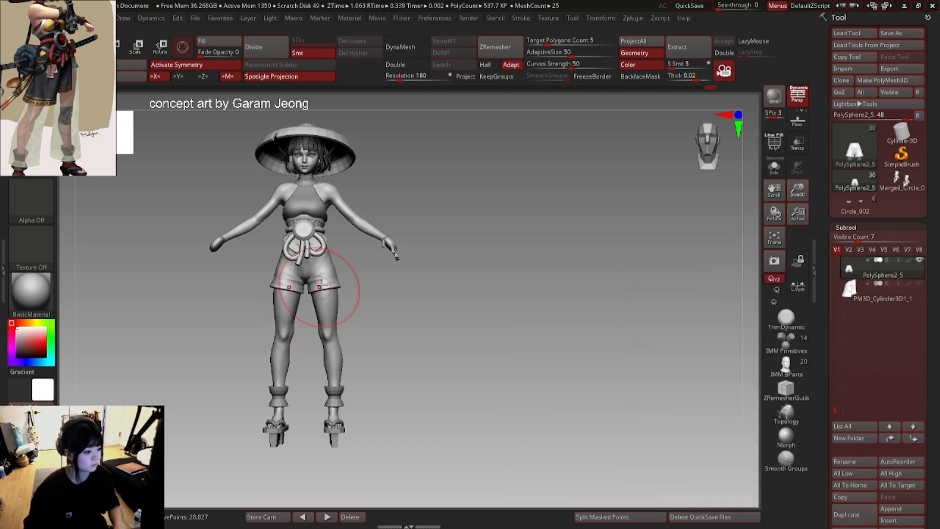
- Reshape the shorts' leg hems symmetrically with the Move brush
right_click(347, 293)
mouse_move(315, 292)
right_mouse_down("ctrl")
mouse_move(347, 294)
mouse_move(299, 311)
mouse_move(388, 311)
mouse_move(379, 289)
mouse_move(387, 295)
mouse_move(336, 315)
mouse_move(422, 308)
mouse_move(406, 302)
right_mouse_up("ctrl")
right_click(350, 318)
right_click(378, 297)
right_click_drag(405, 303, 380, 319)
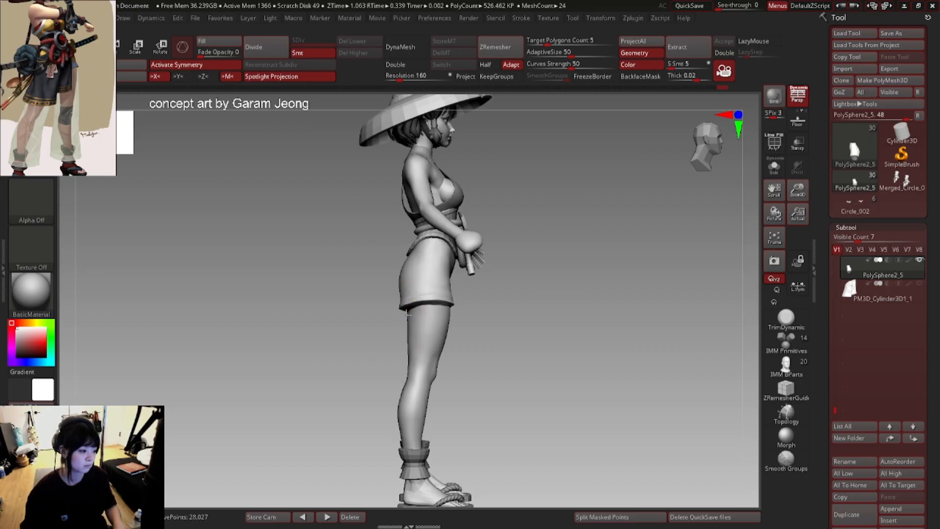
mouse_move(405, 315)
right_mouse_down("shift")
mouse_move(426, 319)
mouse_move(399, 300)
mouse_move(397, 325)
right_mouse_up("shift")
right_click(397, 325)
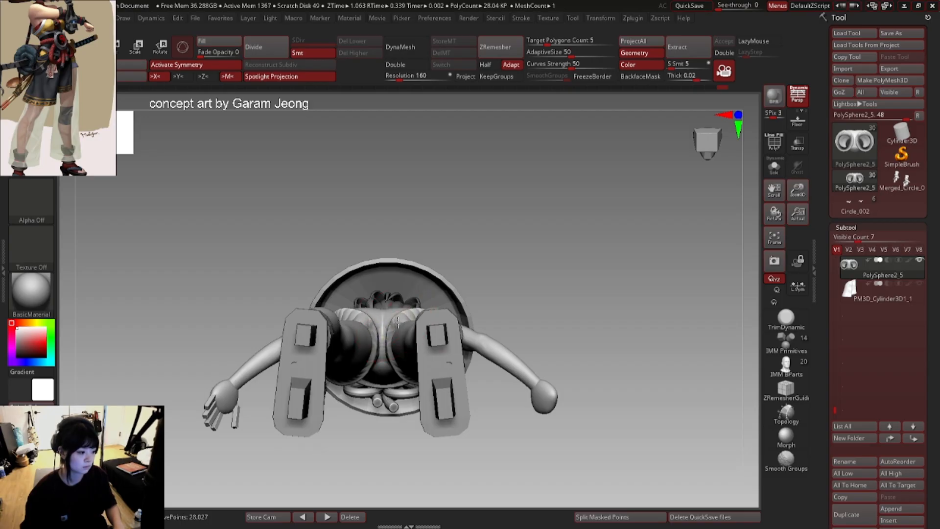
- Check the shorts from below and from the side, unhide the skirt, and make it the active subtool
right_click_drag(397, 322, 431, 358, "shift")
right_click_drag(431, 358, 433, 333, "ctrl")
right_click_drag(433, 333, 343, 329, "alt")
right_click_drag(363, 358, 392, 345)
right_click_drag(391, 309, 319, 299, "alt")
mouse_move(319, 300)
right_mouse_down()
mouse_move(294, 288)
mouse_move(322, 283)
mouse_move(296, 284)
mouse_move(447, 284)
mouse_move(290, 292)
mouse_move(301, 290)
mouse_move(331, 284)
mouse_move(289, 314)
mouse_move(317, 295)
mouse_move(278, 298)
mouse_move(340, 308)
mouse_move(293, 274)
right_mouse_up()
left_click(920, 283)
left_click(316, 303, "alt")
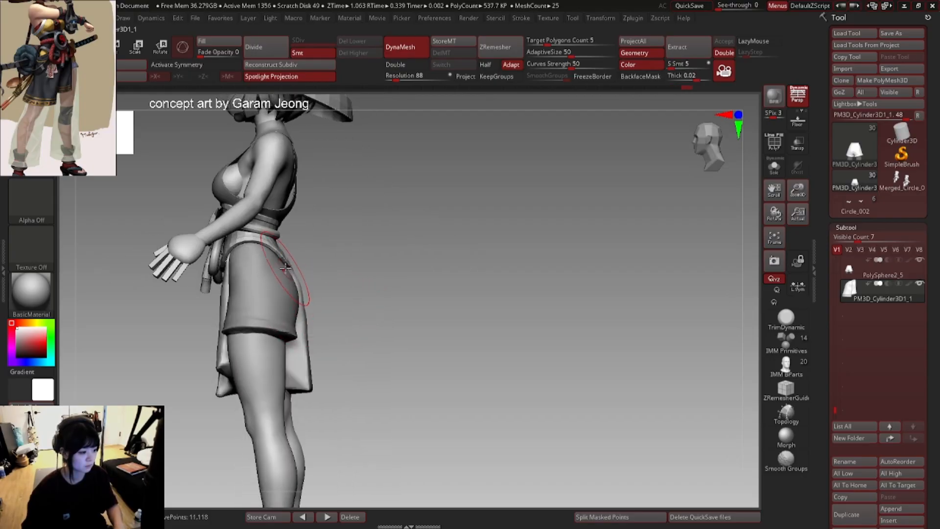
- Adjust the skirt's upper edge beside the open hip with the Move brush
right_click_drag(289, 272, 251, 289)
right_click(267, 306)
right_click_drag(260, 274, 283, 300)
left_click_drag(280, 303, 274, 304)
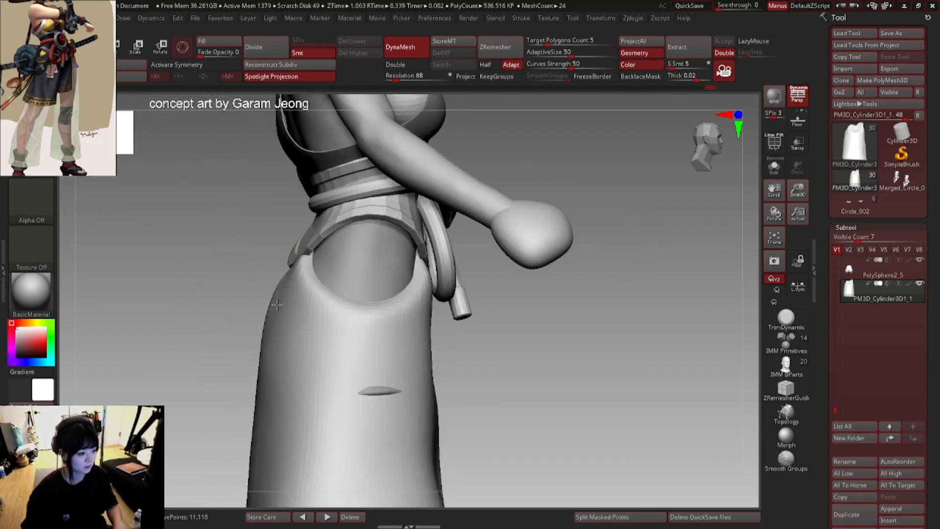
right_click_drag(274, 282, 292, 272)
left_click_drag(293, 264, 287, 257)
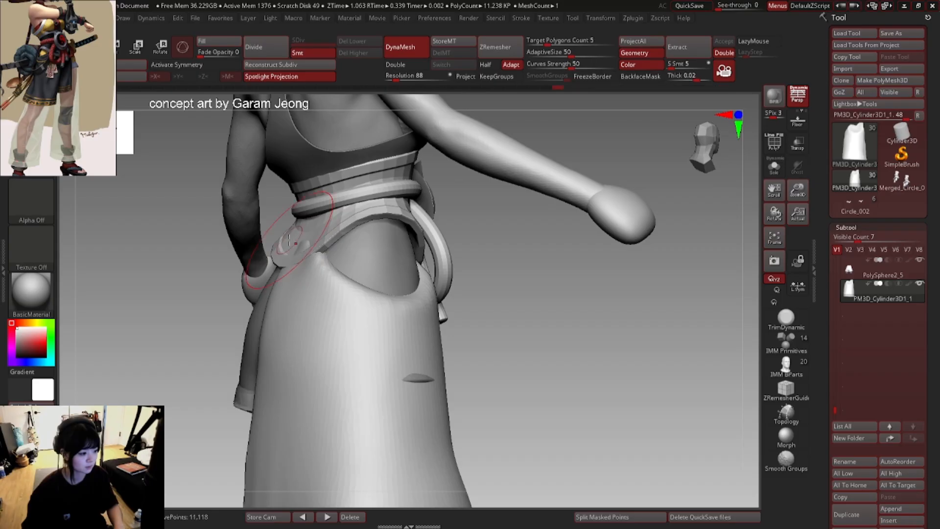
right_click_drag(307, 230, 274, 244)
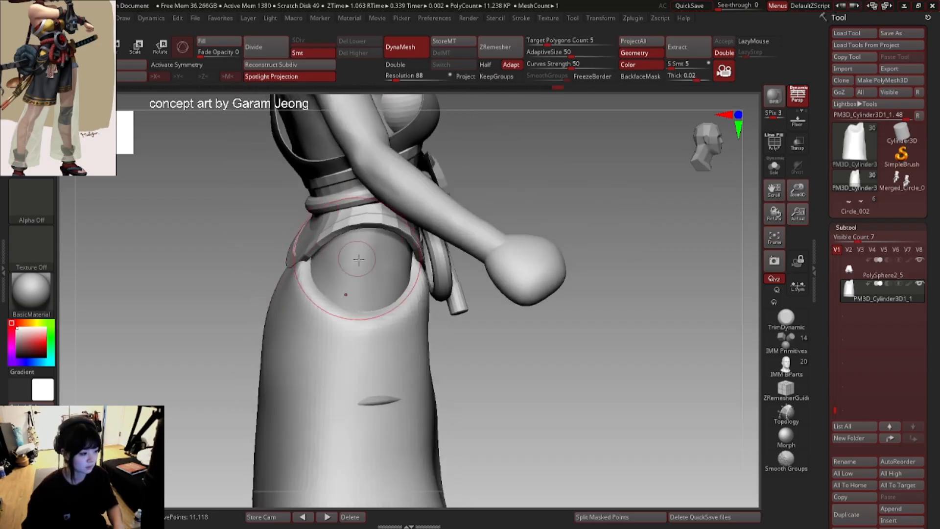
right_click_drag(318, 274, 294, 284)
- Unhide the cylinder behind the hips, make it active, and nudge it slightly upward with the gizmo
right_click_drag(294, 284, 206, 215, "ctrl")
mouse_move(337, 235)
right_mouse_down("ctrl")
mouse_move(361, 262)
mouse_move(343, 240)
right_mouse_up("ctrl")
right_click_drag(333, 289, 300, 301)
right_click_drag(299, 301, 320, 320, "ctrl")
right_click_drag(411, 260, 377, 237, "ctrl")
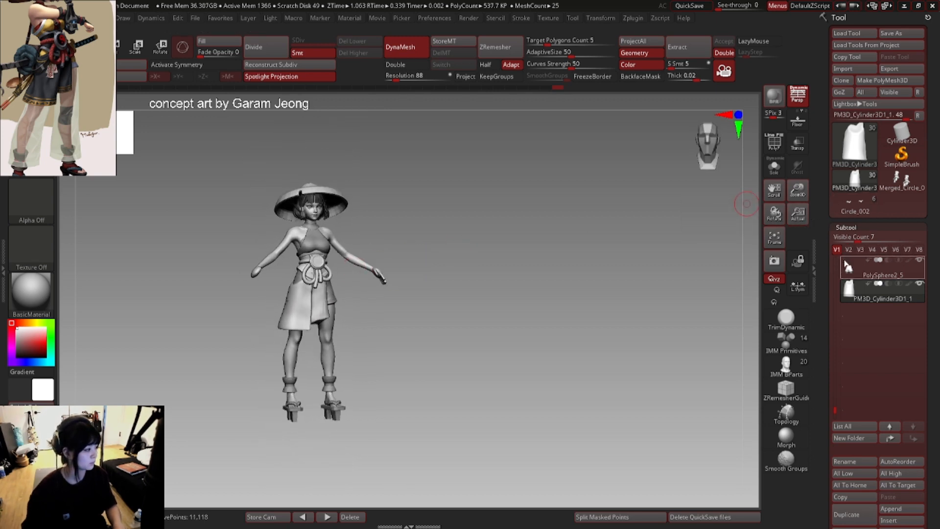
right_click_drag(300, 255, 333, 288, "shift")
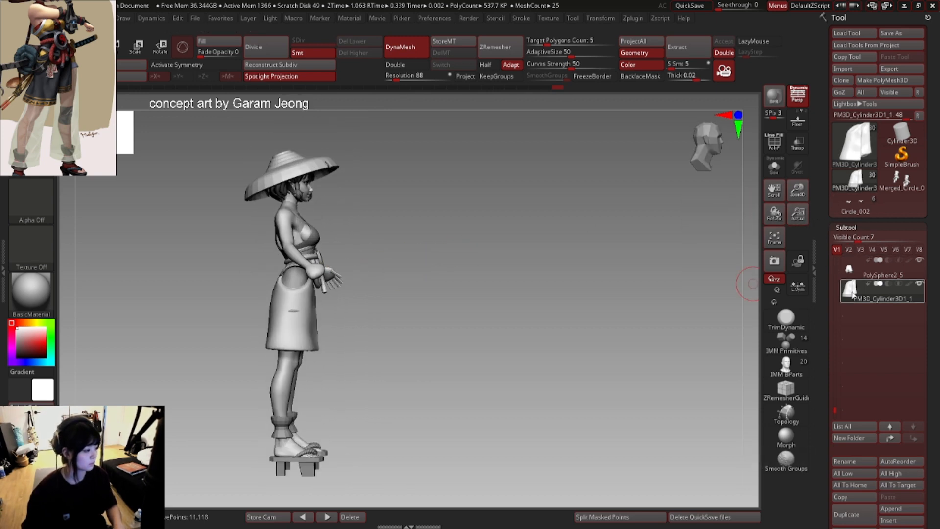
left_click_drag(833, 301, 827, 337)
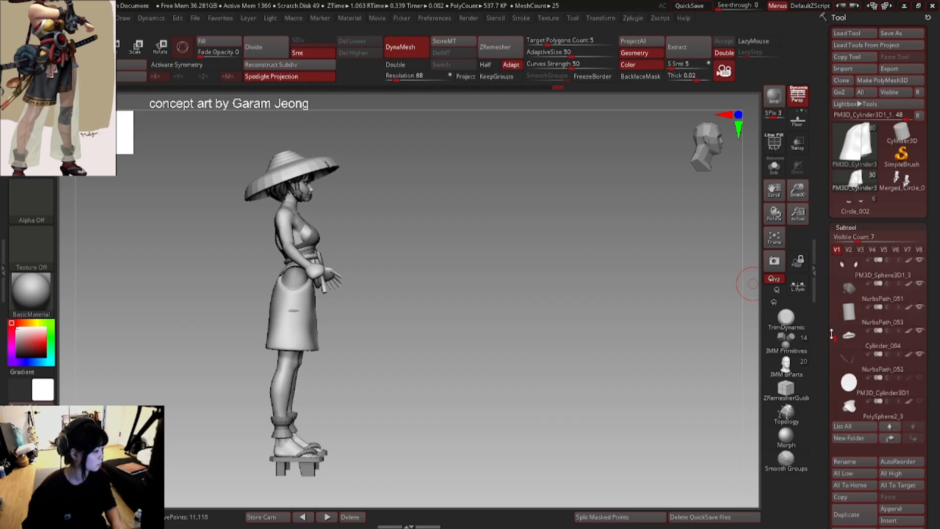
left_click(920, 385)
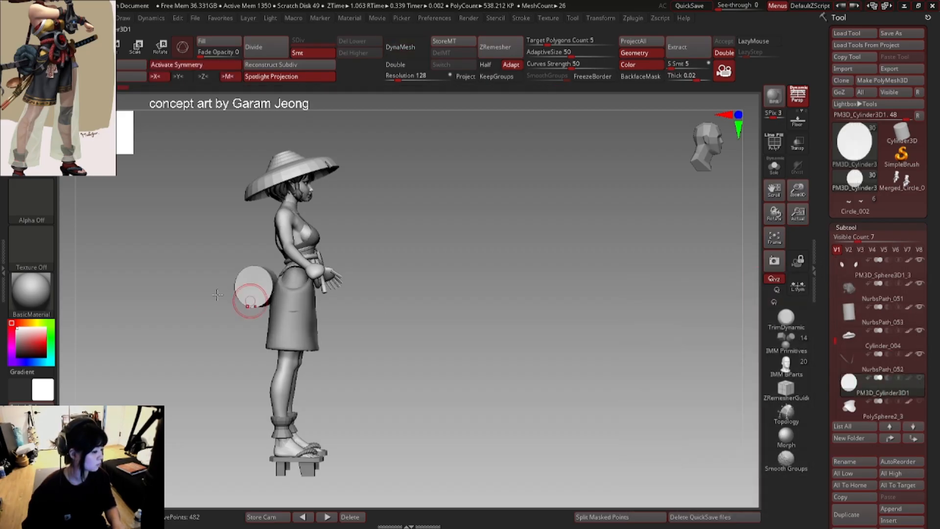
right_click_drag(214, 290, 253, 255)
key("e")
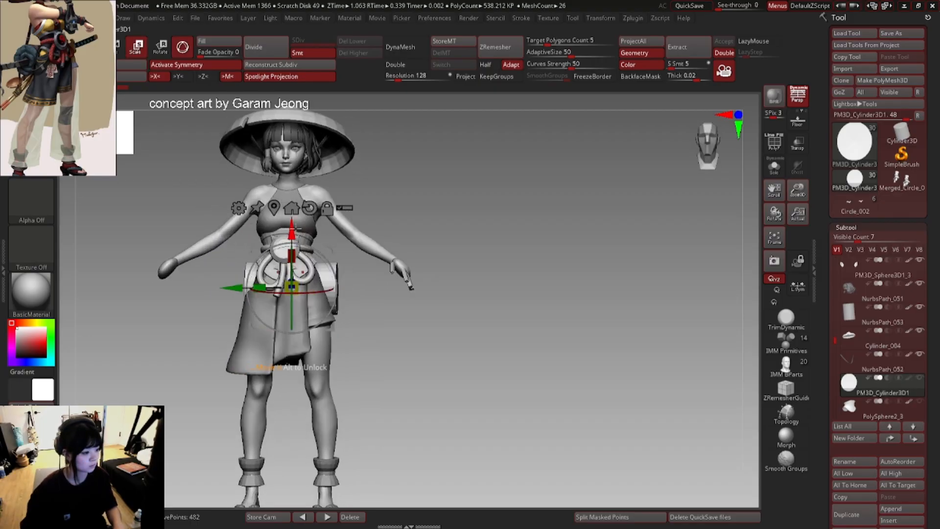
left_click_drag(296, 229, 295, 225)
right_click_drag(295, 226, 348, 229)
right_click_drag(348, 229, 343, 255, "ctrl")
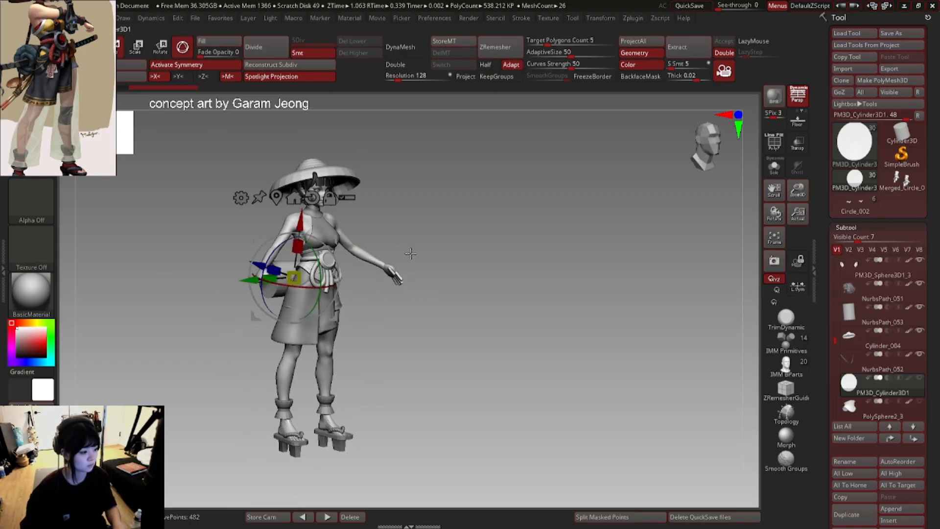
- Return to draw mode and compare the whole figure, including the back cylinder, with the concept art
key("q")
mouse_move(414, 254)
right_mouse_down("shift")
mouse_move(360, 253)
mouse_move(357, 243)
mouse_move(378, 244)
mouse_move(336, 238)
right_mouse_up("shift")
scroll(64, 84, "down", 3)
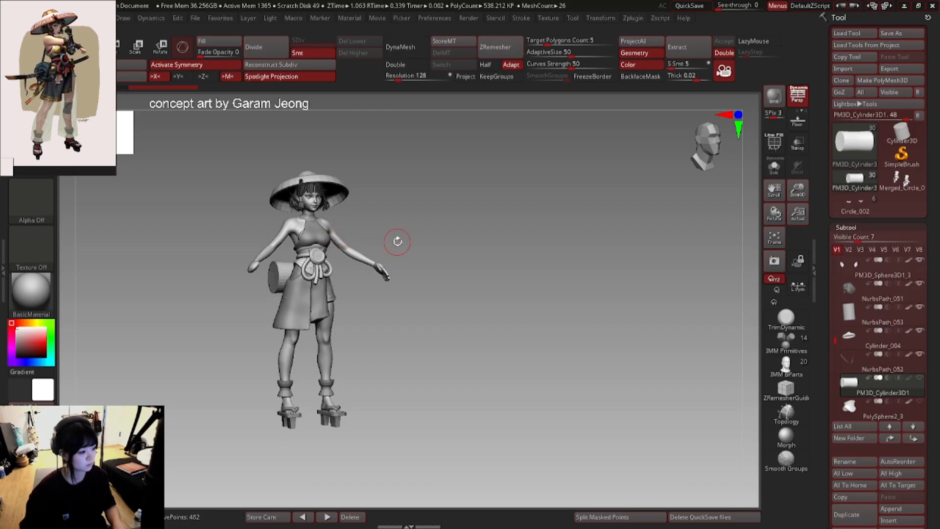
right_click_drag(342, 278, 352, 315, "ctrl")
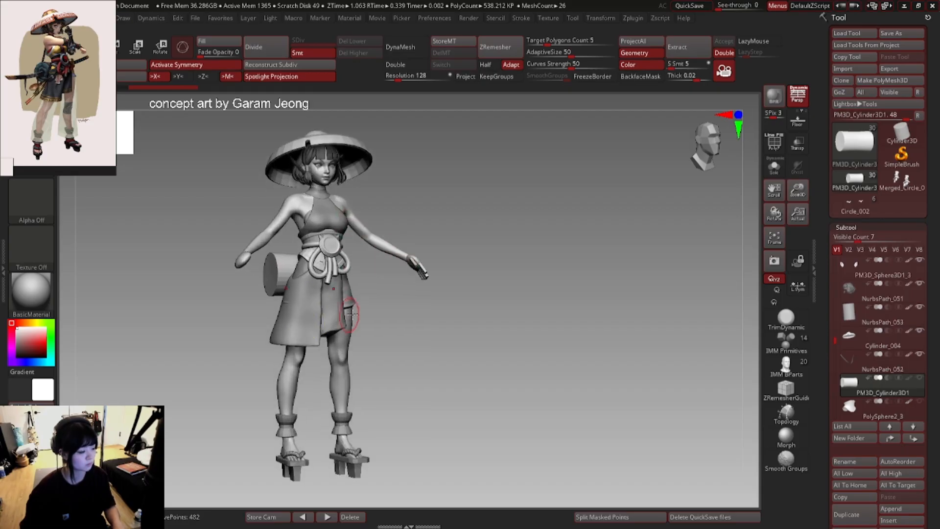
scroll(63, 74, "up", 3)
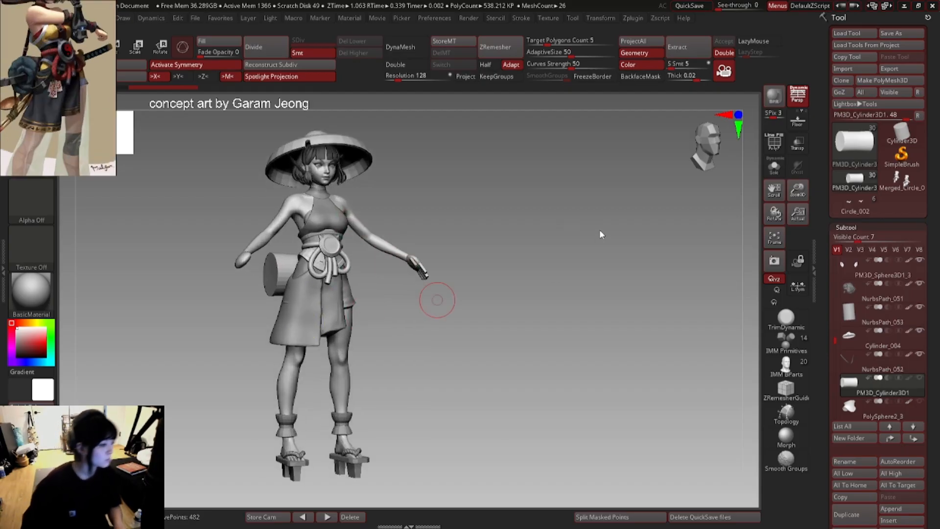
scroll(63, 73, "up", 1)
scroll(63, 75, "down", 1)
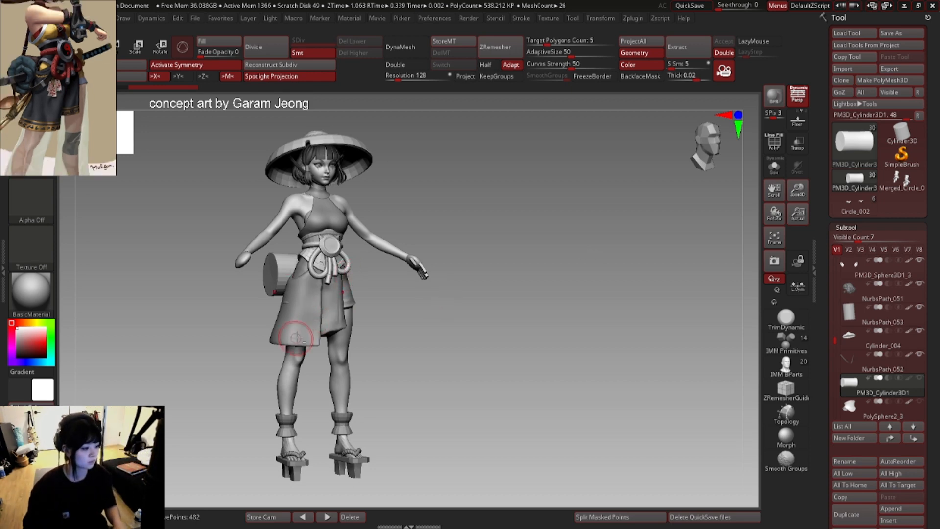
- Make the skirt the active subtool and refine its front hem using a smaller brush
right_click_drag(296, 338, 294, 317, "alt")
left_click(301, 313, "alt")
key("space")
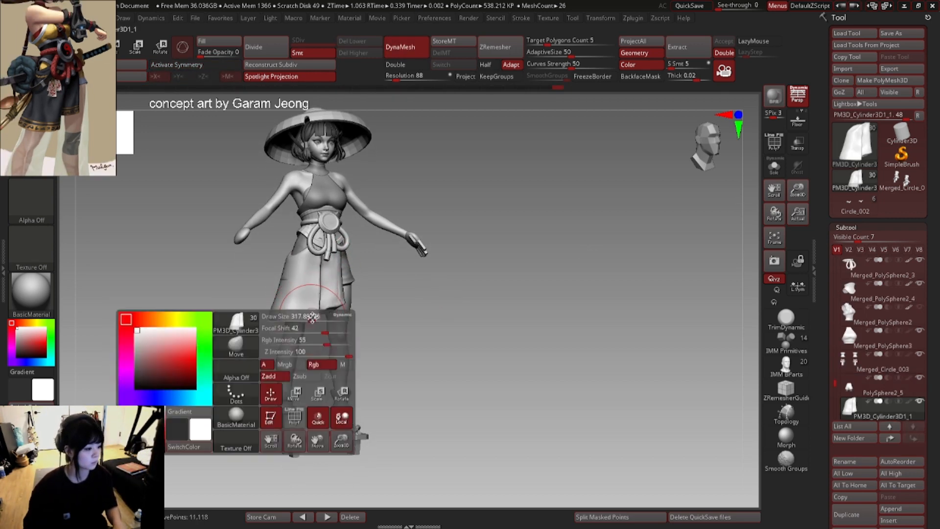
left_click_drag(312, 319, 306, 313)
mouse_move(320, 296)
right_mouse_down("ctrl")
mouse_move(338, 318)
mouse_move(327, 315)
right_mouse_up("ctrl")
key("space")
left_click_drag(327, 314, 314, 312)
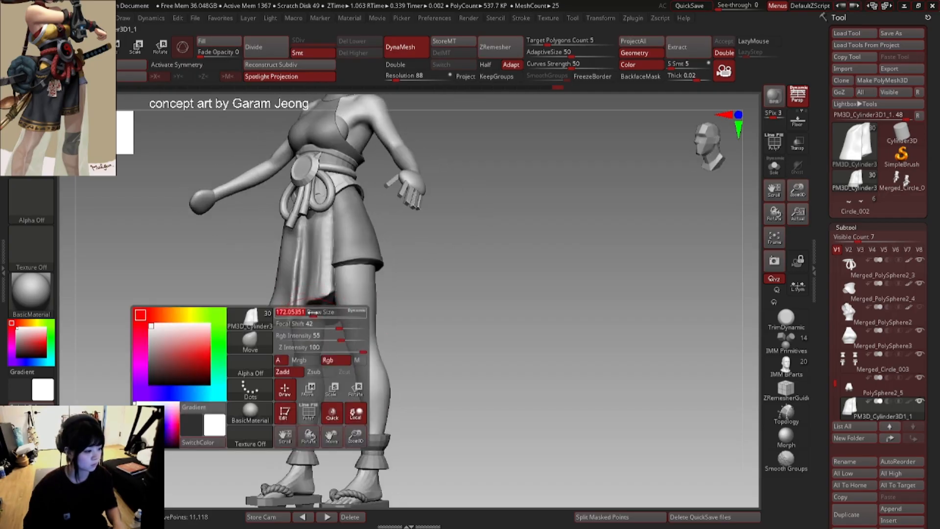
right_click_drag(314, 313, 323, 308, "ctrl")
key("space")
left_click_drag(325, 308, 308, 307)
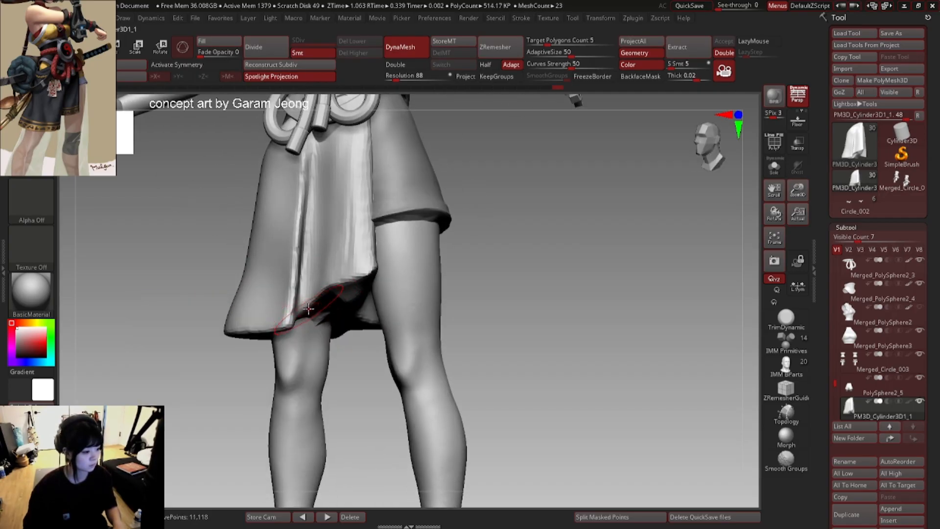
- Select the Move brush and adjust the lower edge of the skirt's long side panel
mouse_move(311, 300)
right_mouse_down()
mouse_move(340, 295)
mouse_move(299, 306)
right_mouse_up()
key("space")
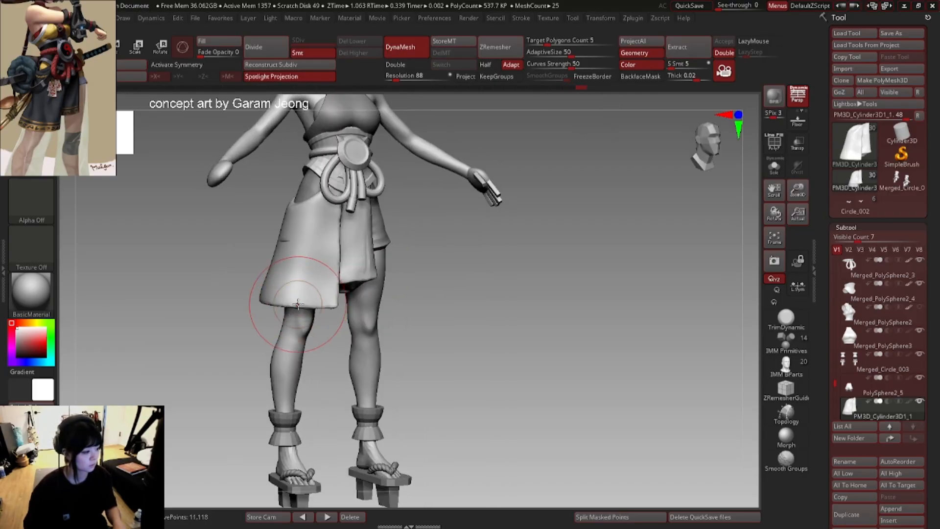
key("b")
key("m")
key("v")
right_click_drag(276, 299, 284, 294)
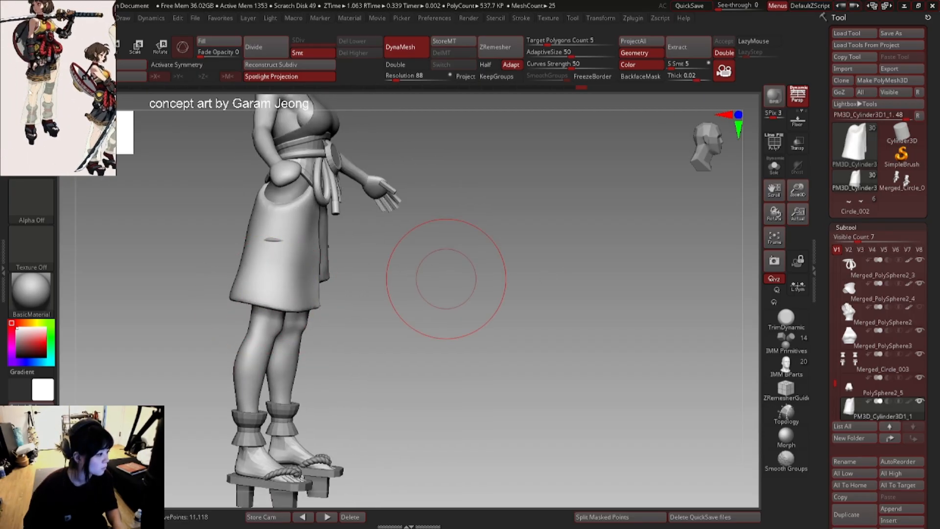
- Examine the skirt in the concept art's other poses and compare it with the model's front and back
mouse_move(240, 273)
right_mouse_down()
mouse_move(329, 263)
mouse_move(249, 262)
right_mouse_up()
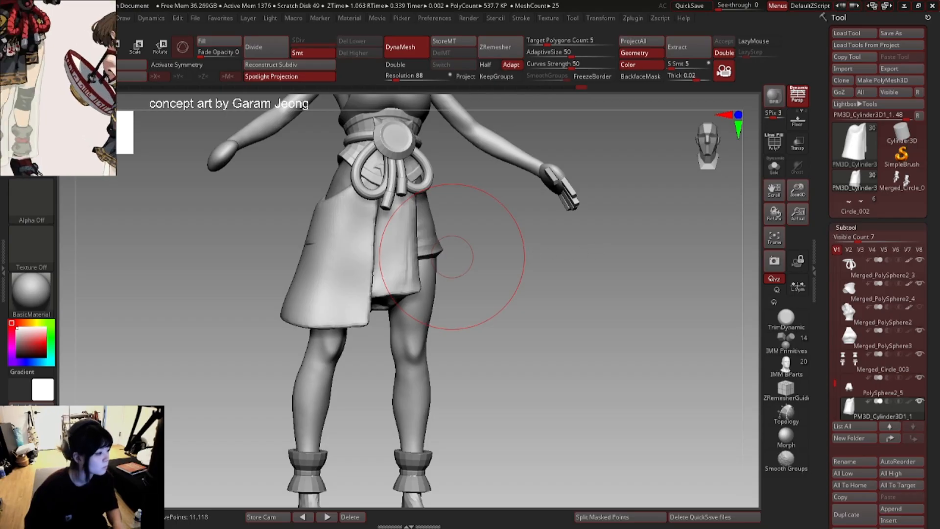
scroll(76, 99, "down", 5)
middle_click_drag(110, 113, 84, 113)
scroll(83, 113, "up", 5)
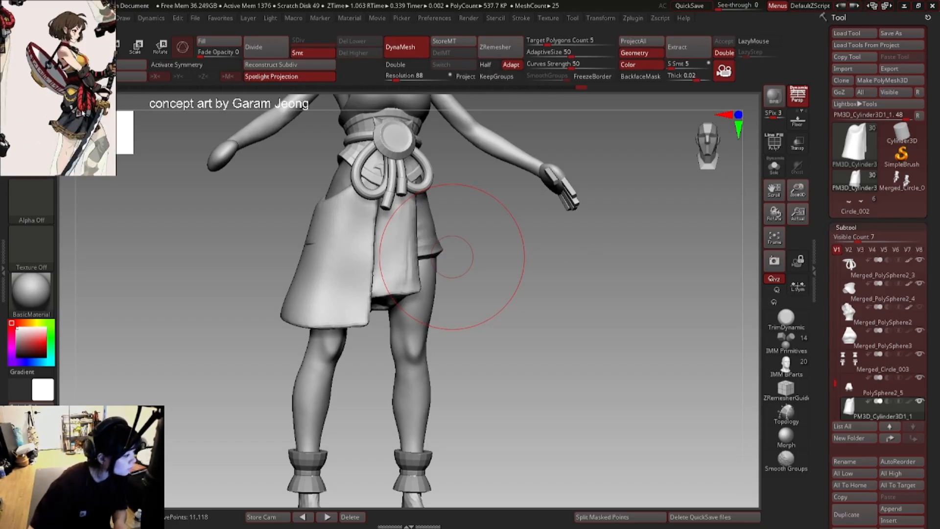
scroll(59, 88, "down", 4)
right_click_drag(452, 256, 372, 239)
key("space")
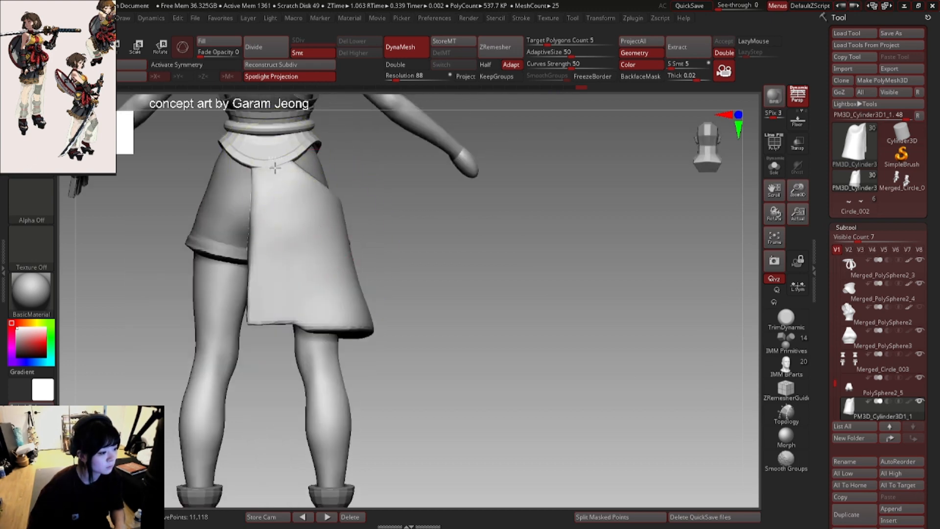
- Mask the outer part of the skirt's back along a vertical split, reshape the unmasked area, and invert the mask
mouse_move(293, 347)
left_mouse_down("ctrl")
mouse_move(305, 115)
mouse_move(293, 116)
left_mouse_up("ctrl")
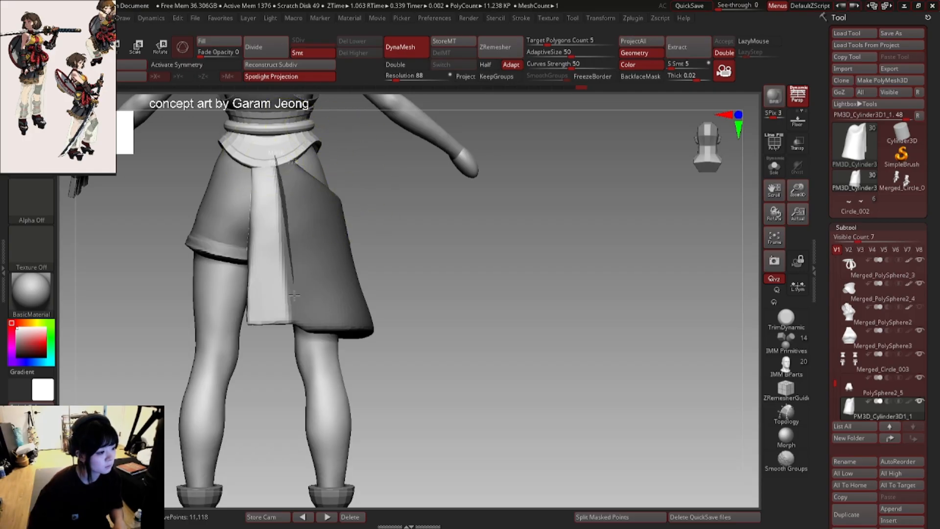
mouse_move(294, 295)
left_mouse_down("ctrl+alt")
mouse_move(224, 198)
mouse_move(234, 147)
mouse_move(286, 360)
mouse_move(272, 360)
mouse_move(280, 47)
mouse_move(275, 89)
left_mouse_up("ctrl+alt")
left_click_drag(357, 195, 300, 199)
left_click(443, 216, "ctrl")
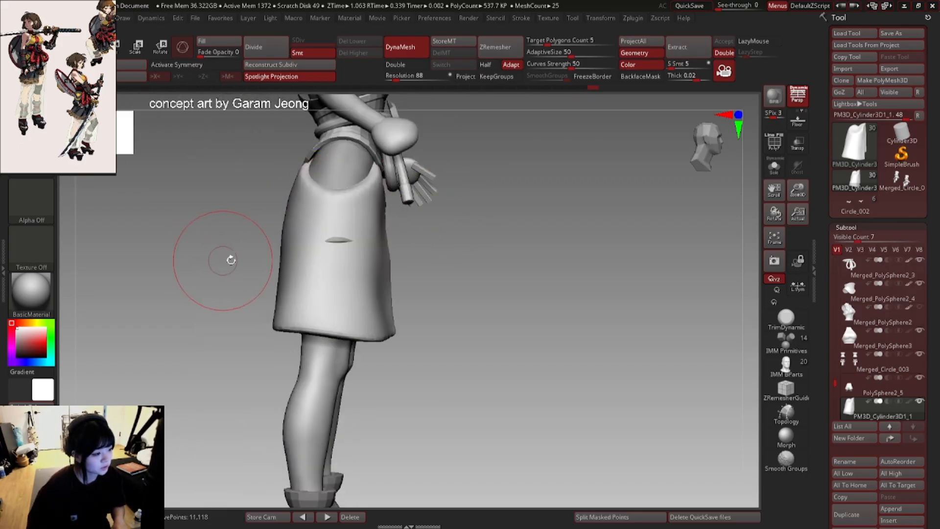
- Shape the skirt's side profile and rear flap into separate overlapping panels with the Move brush while masking is active
mouse_move(230, 259)
left_mouse_down()
mouse_move(346, 261)
mouse_move(294, 242)
mouse_move(325, 268)
mouse_move(294, 240)
mouse_move(348, 235)
mouse_move(263, 228)
left_mouse_up()
mouse_move(249, 312)
left_mouse_down()
mouse_move(304, 235)
mouse_move(223, 182)
mouse_move(298, 194)
mouse_move(281, 228)
mouse_move(293, 191)
mouse_move(329, 174)
mouse_move(252, 290)
mouse_move(261, 309)
mouse_move(238, 293)
left_mouse_up()
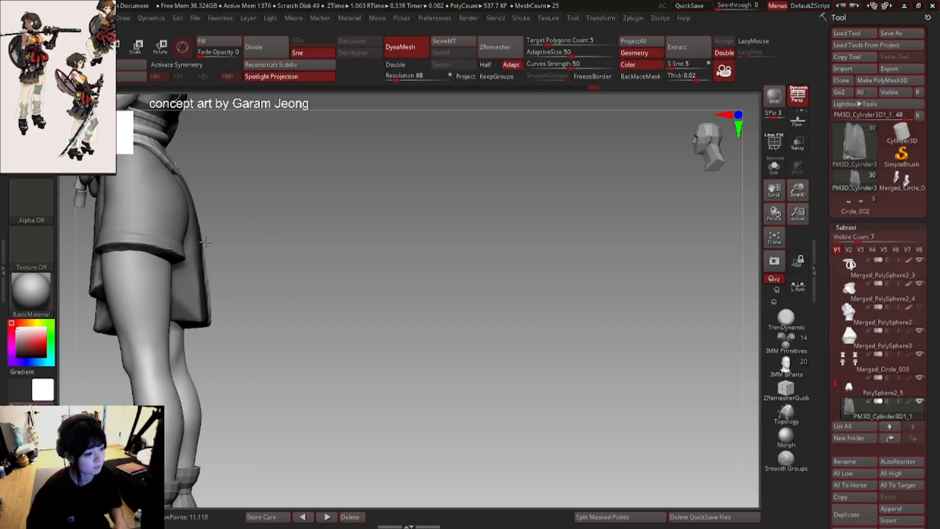
left_click_drag(230, 235, 208, 292)
mouse_move(209, 323)
left_mouse_down()
mouse_move(237, 241)
mouse_move(230, 266)
mouse_move(334, 247)
left_mouse_up()
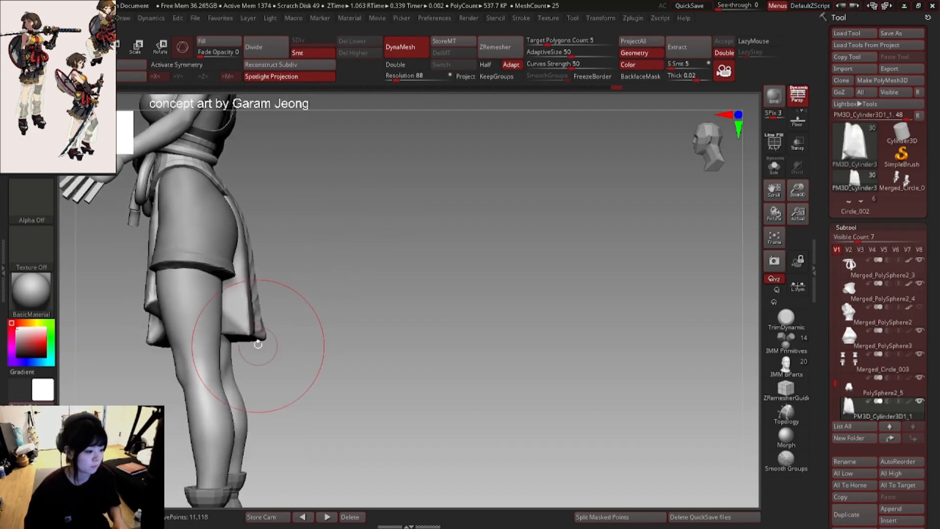
right_click_drag(238, 319, 283, 328)
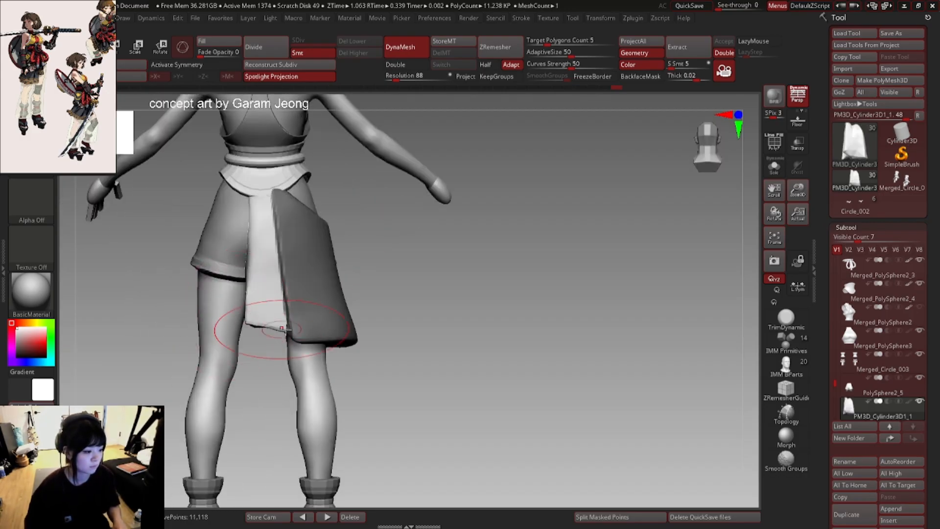
left_click_drag(243, 192, 247, 186)
mouse_move(245, 216)
right_mouse_down()
mouse_move(256, 181)
mouse_move(245, 211)
right_mouse_up()
right_click(240, 233)
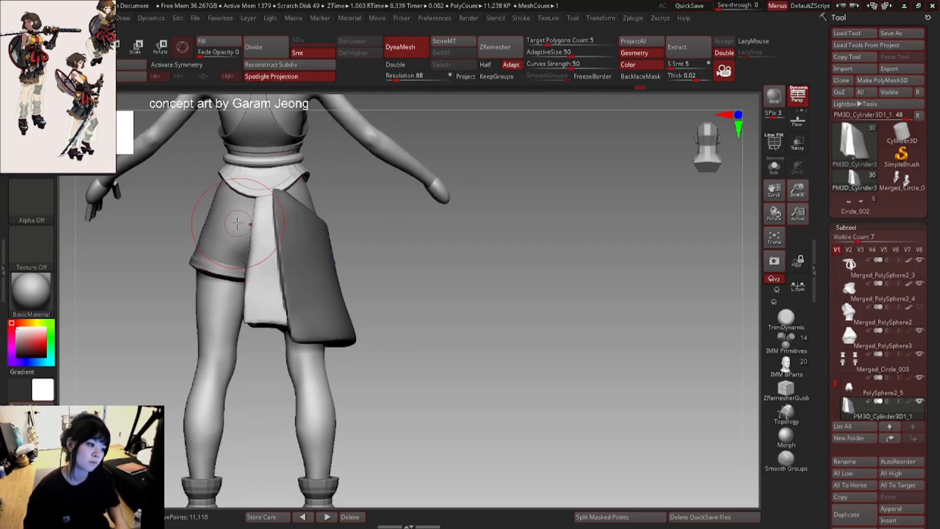
- Clear the mask and refine the skirt's rear overlap with a resized Move brush
mouse_move(262, 183)
right_mouse_down()
mouse_move(241, 206)
mouse_move(230, 191)
mouse_move(394, 236)
mouse_move(359, 251)
mouse_move(415, 248)
mouse_move(412, 267)
mouse_move(422, 265)
right_mouse_up()
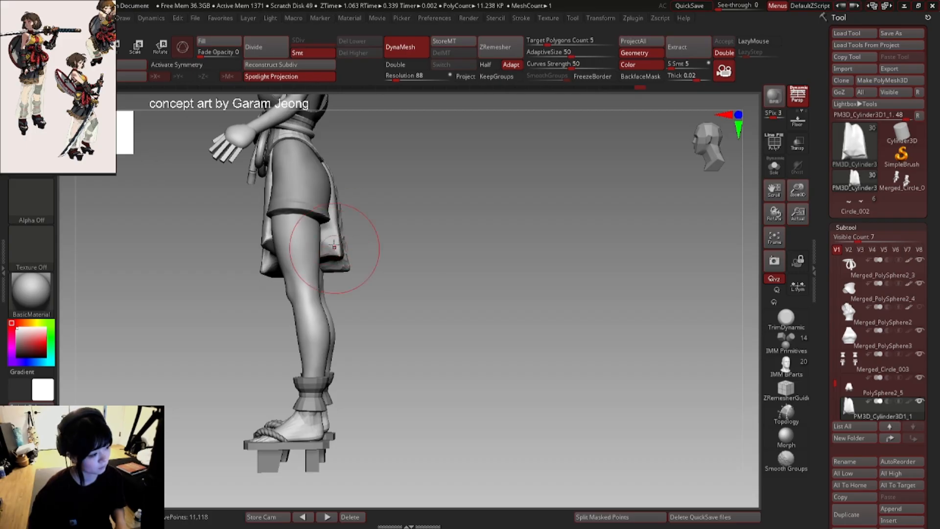
mouse_move(332, 223)
right_mouse_down("ctrl")
mouse_move(319, 204)
mouse_move(258, 220)
mouse_move(273, 241)
mouse_move(413, 216)
mouse_move(318, 247)
right_mouse_up("ctrl")
right_click_drag(318, 248, 325, 245)
key("space")
key("space")
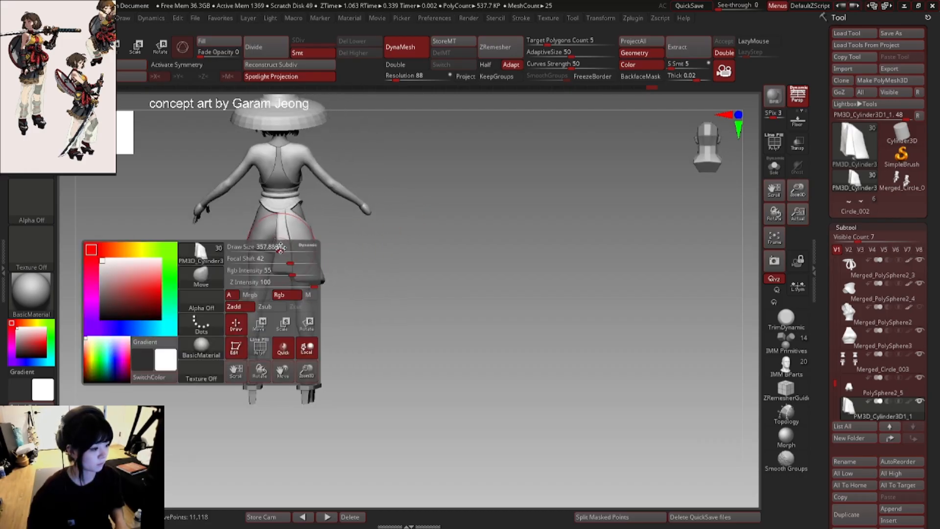
left_click_drag(261, 248, 274, 248)
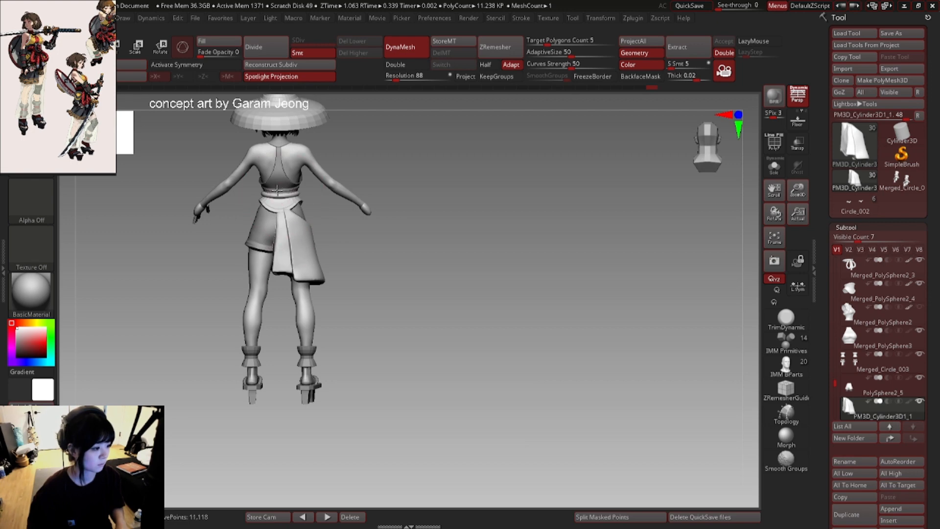
key("space")
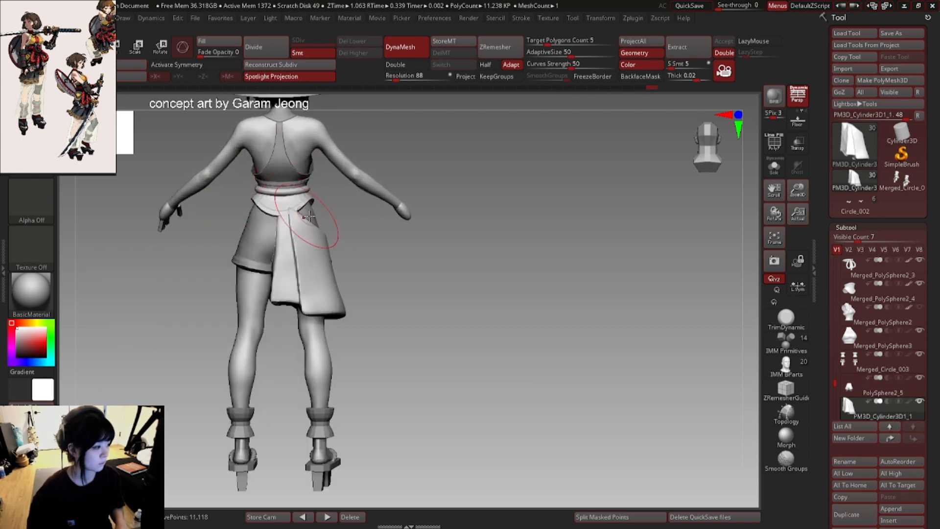
- Lasso-mask the outer side of the skirt's front and reshape the unmasked front overlap with a resized Move brush
right_click_drag(315, 220, 346, 243)
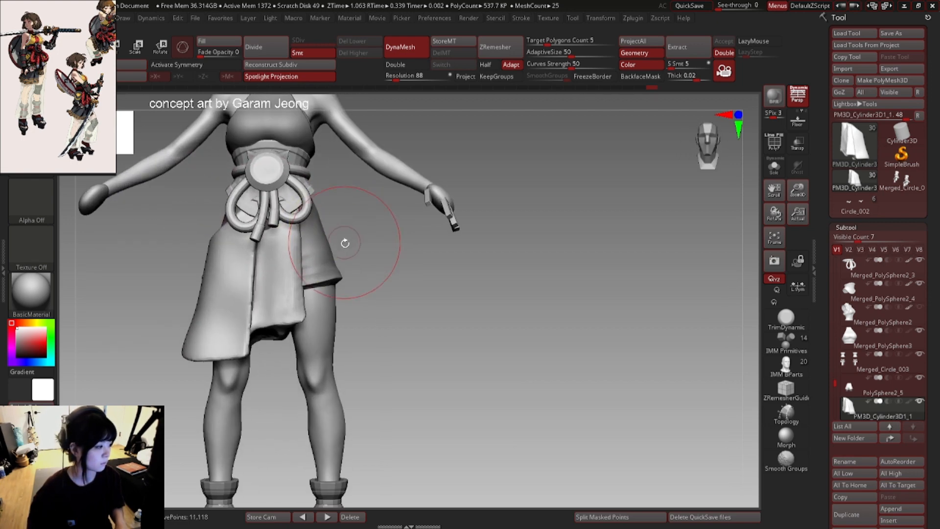
scroll(532, 221, "up", 3)
scroll(532, 220, "up", 2)
scroll(533, 217, "down", 5)
key("space")
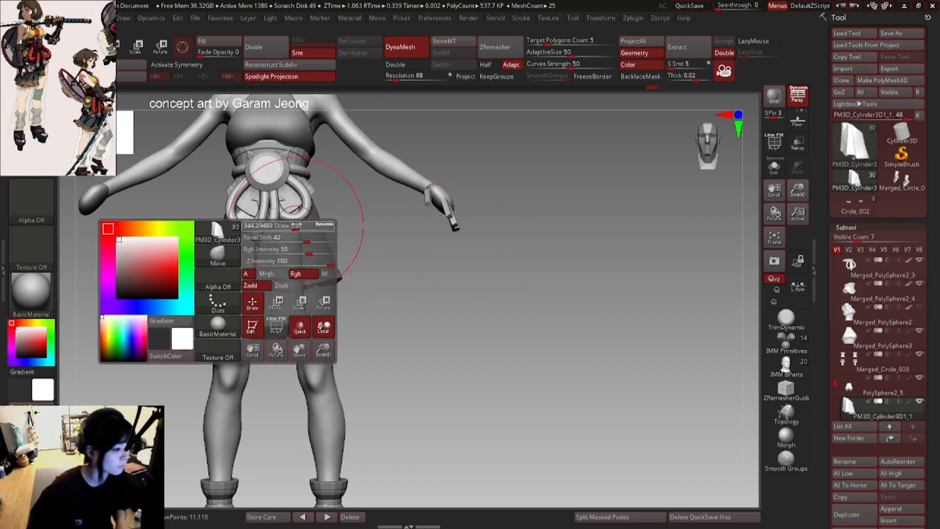
mouse_move(313, 205)
right_mouse_down()
mouse_move(297, 200)
mouse_move(315, 235)
mouse_move(301, 251)
mouse_move(254, 270)
right_mouse_up()
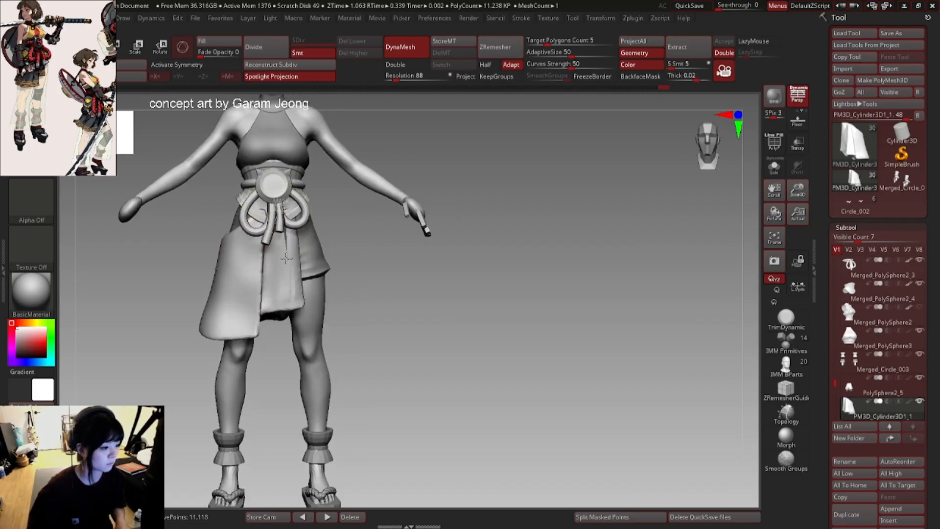
mouse_move(286, 258)
left_mouse_down("ctrl")
mouse_move(323, 198)
mouse_move(306, 196)
left_mouse_up("ctrl")
right_click_drag(277, 200, 266, 188)
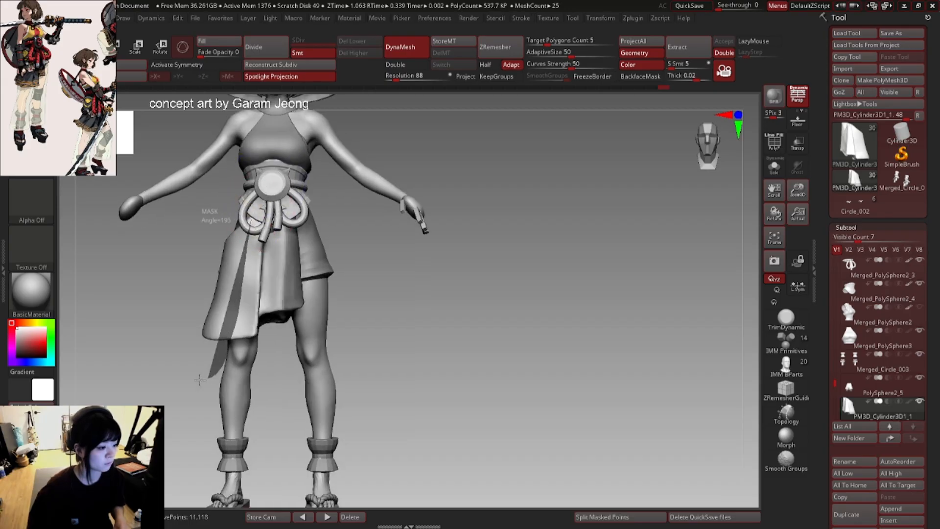
left_click_drag(199, 380, 188, 229, "ctrl")
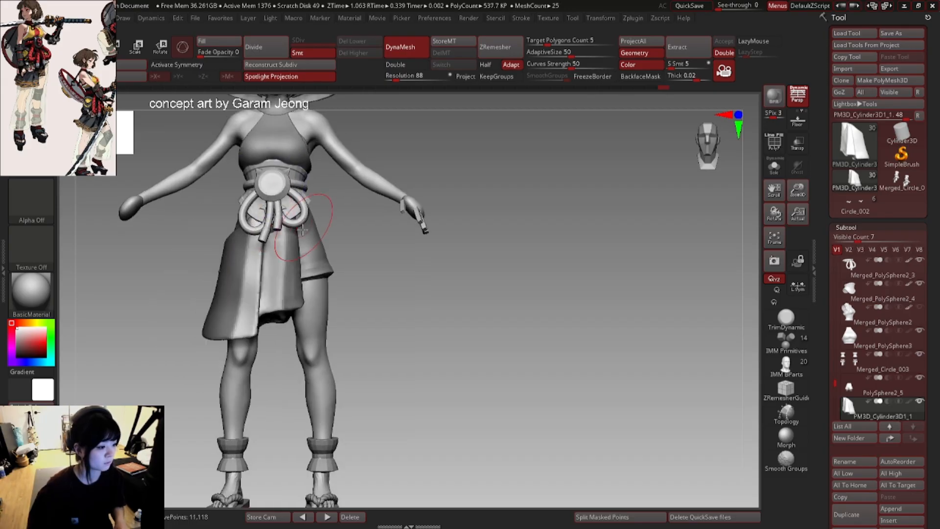
right_click(280, 239)
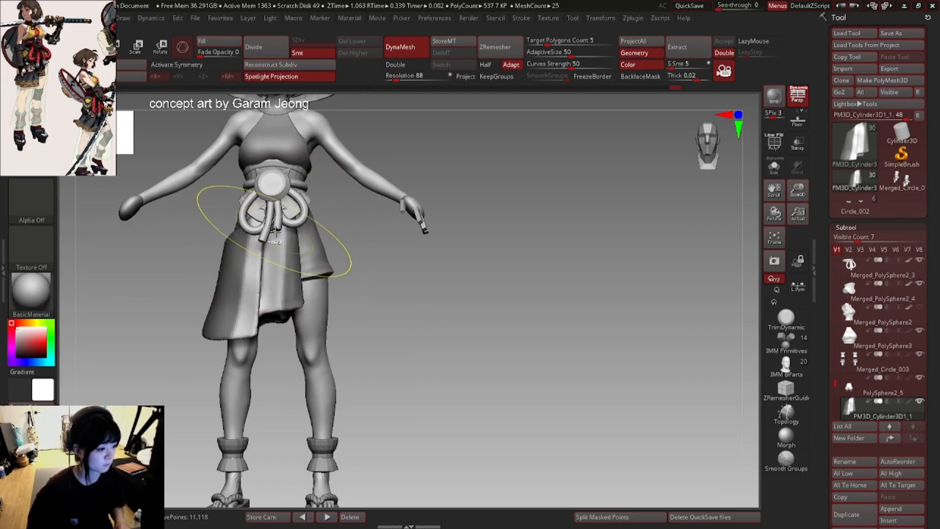
right_click(277, 240)
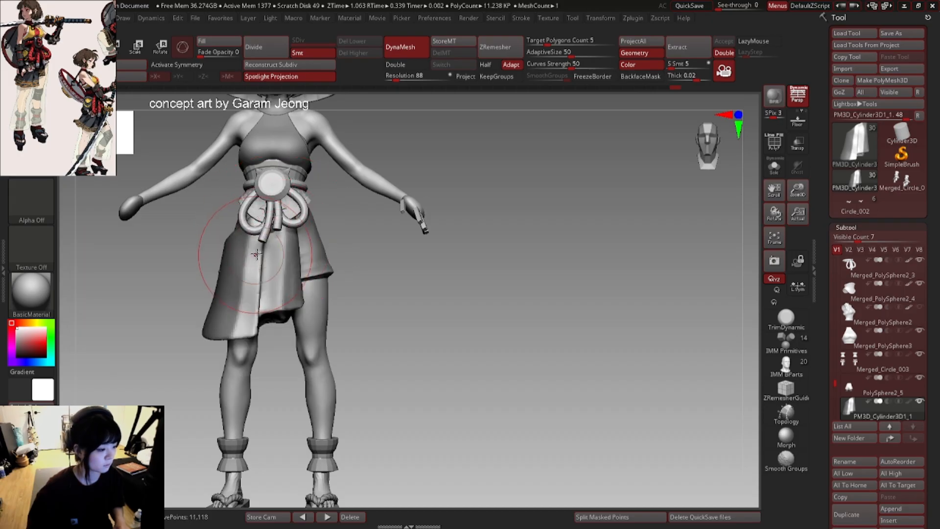
- Undo the last skirt edit, adjust the front mask, and shift the unmasked front panel edge with the Gizmo
mouse_move(260, 250)
right_mouse_down("ctrl")
mouse_move(250, 248)
mouse_move(318, 235)
right_mouse_up("ctrl")
key("ctrl+z")
mouse_move(320, 195)
left_mouse_down("ctrl")
mouse_move(308, 158)
mouse_move(300, 169)
left_mouse_up("ctrl")
mouse_move(275, 240)
right_mouse_down()
mouse_move(295, 244)
mouse_move(314, 230)
right_mouse_up()
right_click_drag(314, 231, 306, 279, "ctrl")
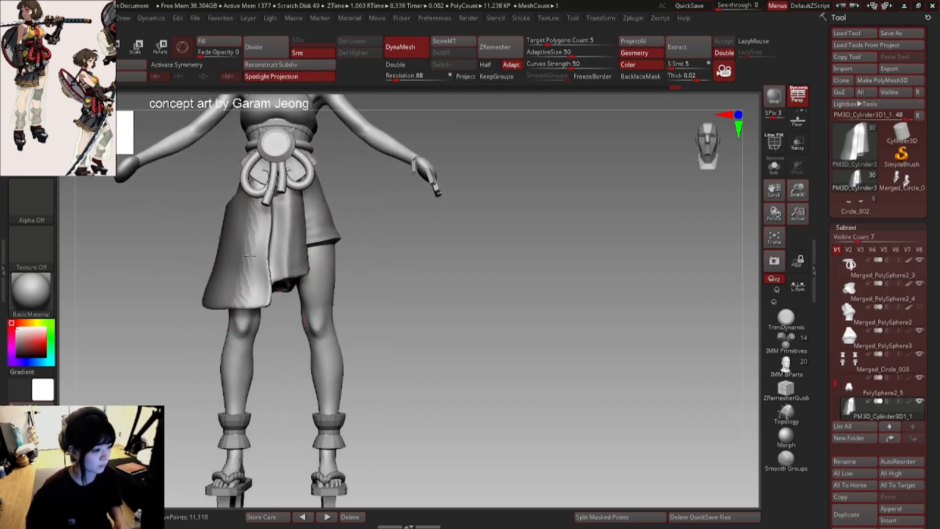
key("e")
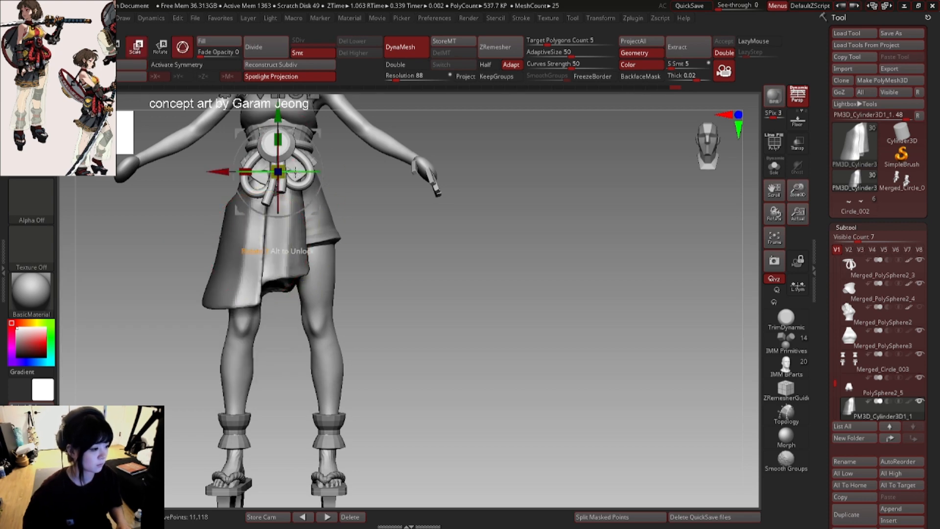
left_click_drag(319, 133, 312, 179)
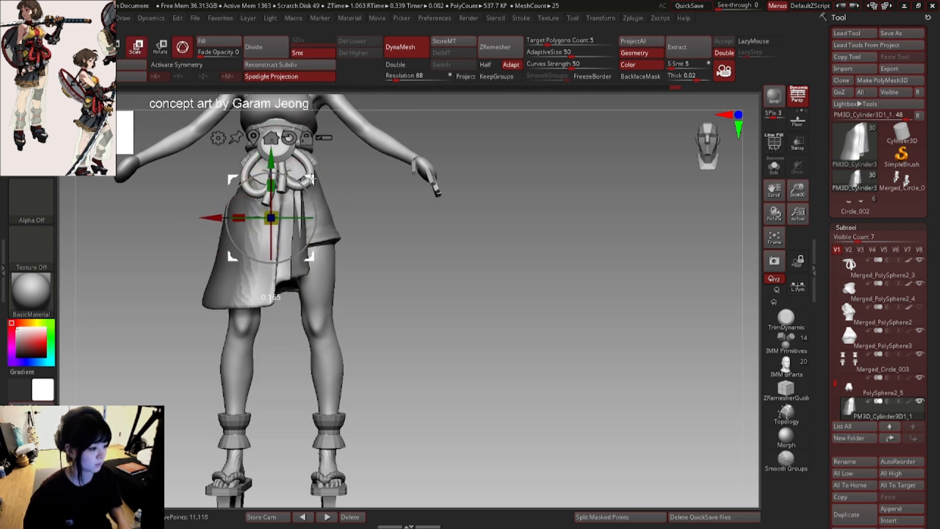
key("q")
left_click_drag(395, 216, 339, 196, "alt")
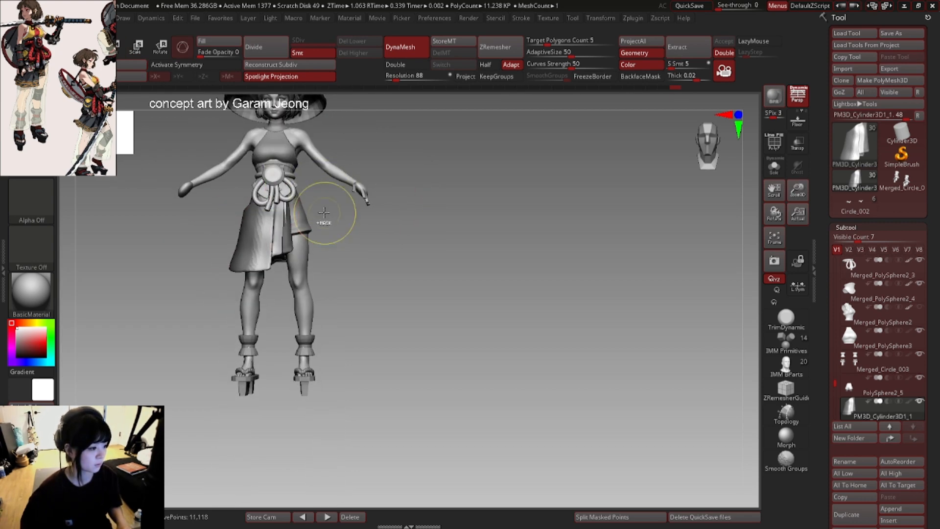
- Resize the Move brush and adjust the unmasked portion of the skirt's front panels and lower edge
right_click_drag(323, 213, 427, 240, "ctrl")
key("w")
key("q")
key("space")
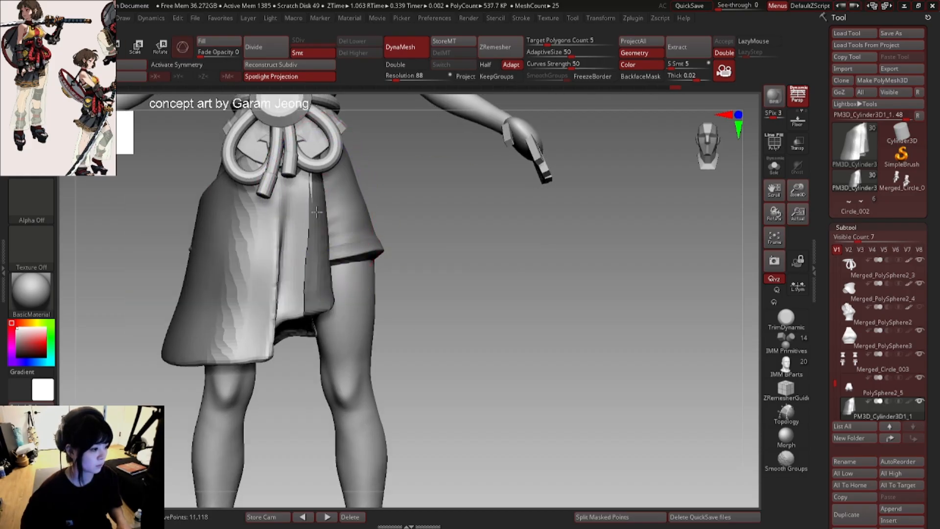
key("space")
key("space")
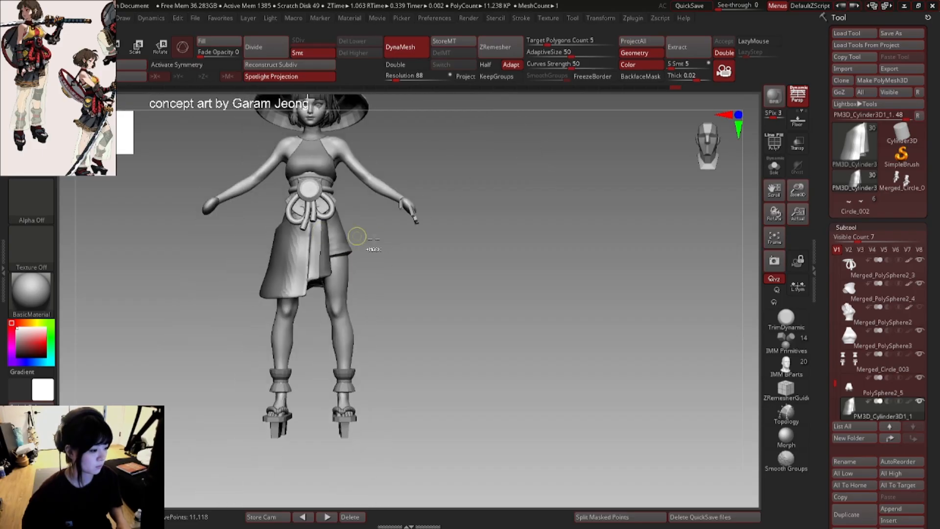
- Refine the skirt's front overlap without the mask and update its DynaMesh at resolution 88
left_click_drag(358, 244, 360, 261)
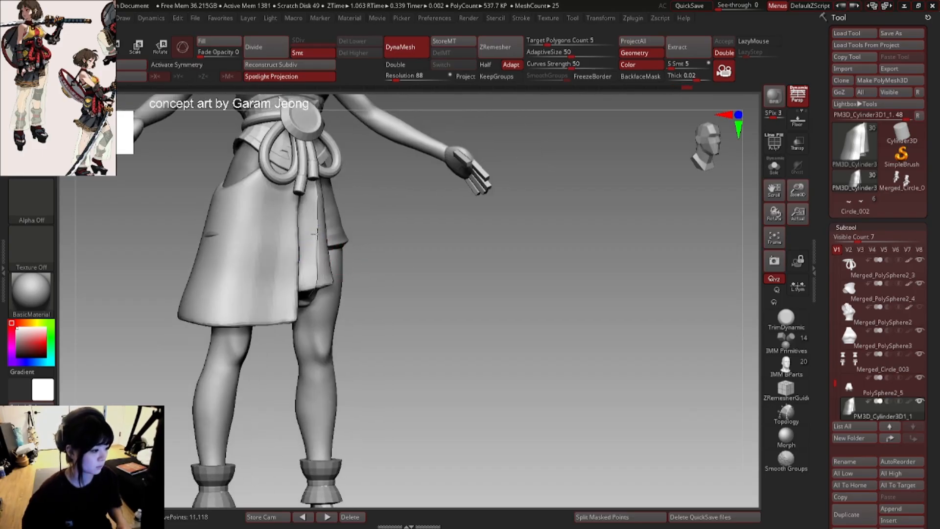
left_click_drag(314, 234, 314, 209)
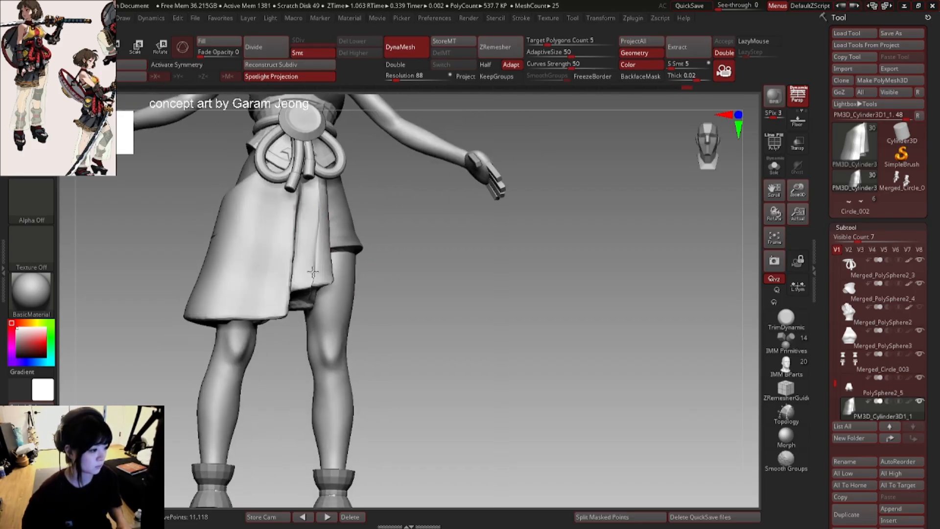
mouse_move(380, 265)
left_mouse_down()
mouse_move(308, 227)
mouse_move(302, 278)
mouse_move(273, 279)
mouse_move(329, 259)
left_mouse_up()
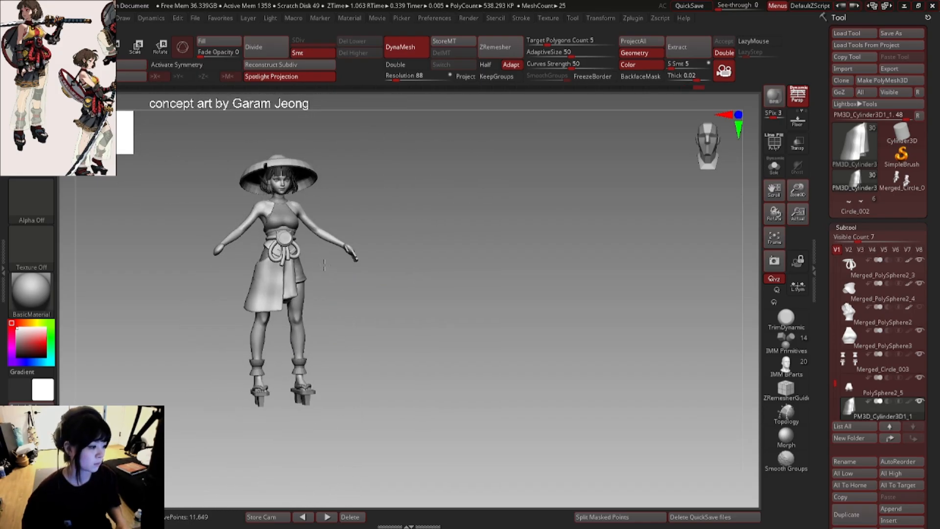
- Compare the skirt with the concept art, select the shorts subtool and hide the skirt
mouse_move(302, 276)
right_mouse_down("ctrl")
mouse_move(274, 285)
mouse_move(205, 345)
right_mouse_up("ctrl")
scroll(58, 88, "up", 4)
scroll(57, 88, "down", 4)
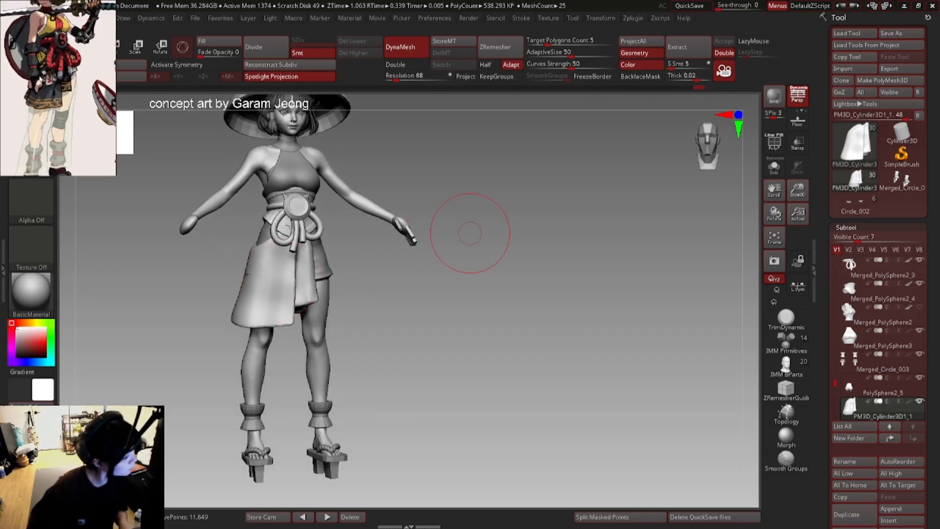
mouse_move(280, 260)
right_mouse_down()
mouse_move(252, 260)
mouse_move(255, 276)
mouse_move(270, 265)
mouse_move(262, 259)
mouse_move(317, 270)
mouse_move(330, 279)
mouse_move(317, 292)
mouse_move(374, 273)
mouse_move(294, 273)
mouse_move(320, 296)
mouse_move(382, 294)
right_mouse_up()
right_click(264, 258)
left_click(309, 272, "alt")
left_click(919, 401)
- Inspect the shorts in isolation and shift their inner leg sections with the Gizmo while the outer body is masked
key("e")
left_click(774, 168)
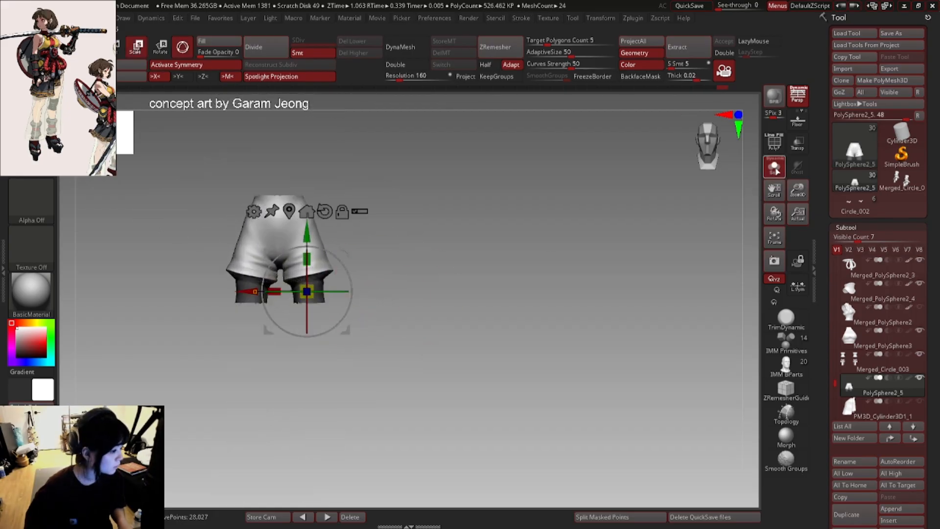
left_click(774, 167)
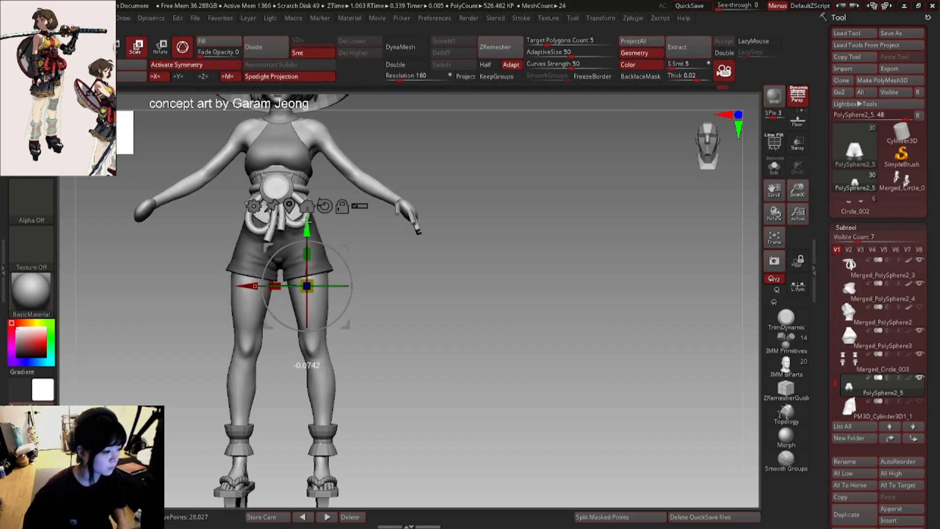
key("q")
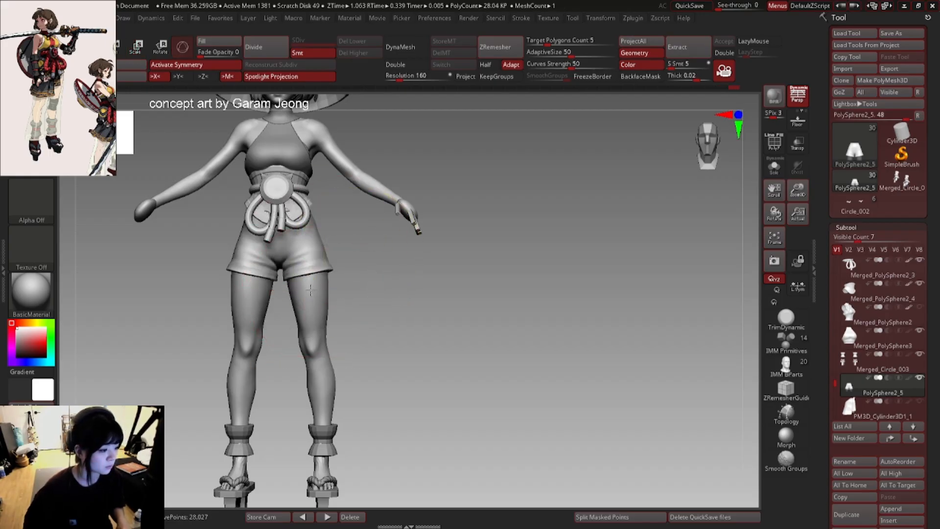
- Reshape the shorts' leg openings and hem symmetrically with a resized Move brush
key("space")
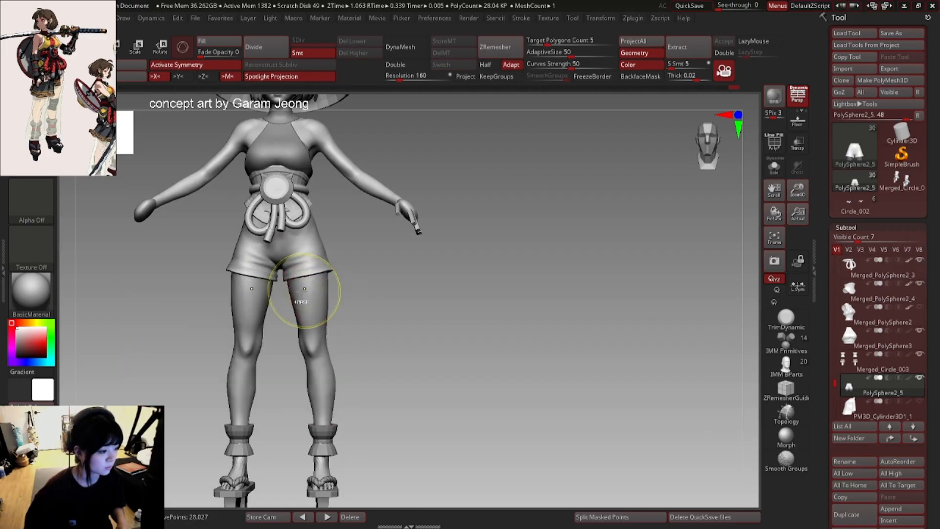
key("space")
mouse_move(350, 280)
right_mouse_down("shift")
mouse_move(321, 275)
mouse_move(369, 281)
mouse_move(355, 285)
mouse_move(363, 252)
mouse_move(317, 255)
mouse_move(313, 234)
mouse_move(304, 236)
mouse_move(354, 239)
right_mouse_up("shift")
key("space")
key("space")
key("space")
key("space")
key("space")
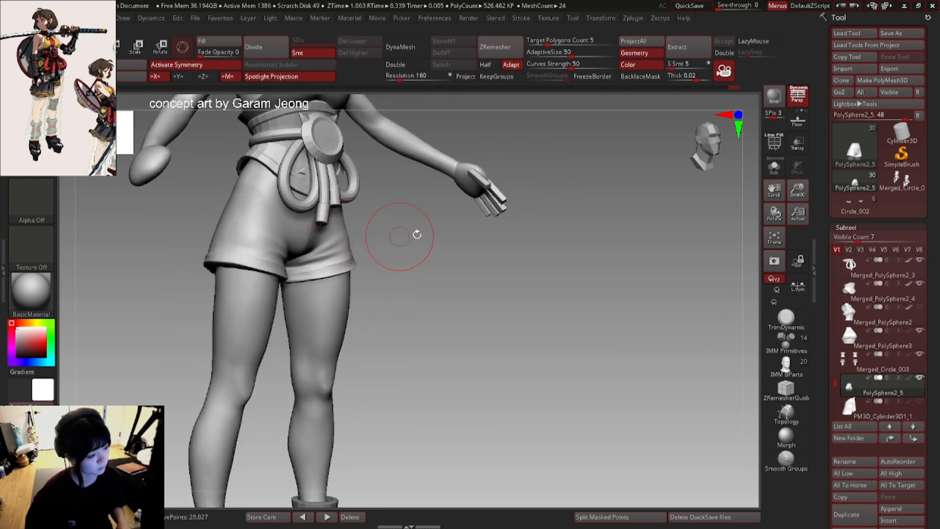
- Sculpt the front and crotch area of the shorts and smooth the surface around the hips
right_click_drag(416, 235, 357, 224, "ctrl")
mouse_move(357, 224)
right_mouse_down("shift")
mouse_move(338, 236)
mouse_move(455, 236)
right_mouse_up("shift")
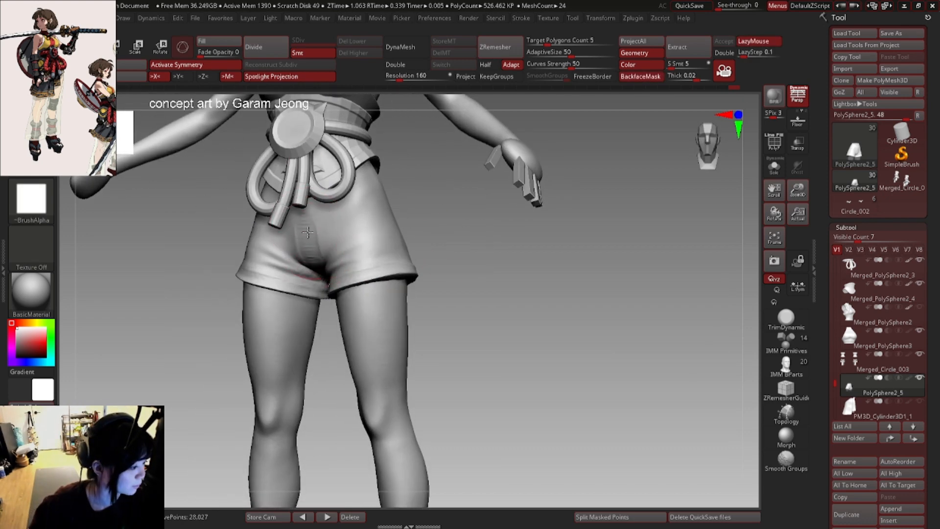
right_click_drag(307, 232, 338, 235)
right_click(253, 304)
right_click_drag(253, 303, 304, 224)
left_click_drag(304, 225, 312, 238)
mouse_move(313, 238)
right_mouse_down()
mouse_move(316, 225)
mouse_move(335, 252)
mouse_move(351, 229)
mouse_move(305, 273)
right_mouse_up()
right_click(337, 245)
mouse_move(340, 234)
right_mouse_down()
mouse_move(311, 218)
mouse_move(326, 256)
mouse_move(343, 250)
mouse_move(321, 270)
right_mouse_up()
left_click_drag(357, 234, 354, 230, "shift")
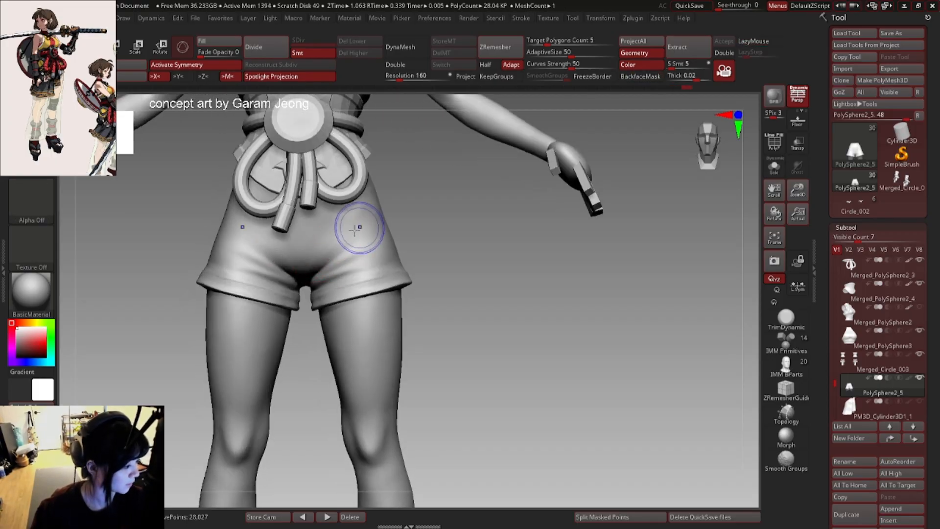
- Sculpt the folds above the shorts' front hem and refine the underside between the legs
right_click_drag(337, 248, 342, 265, "ctrl")
right_click_drag(343, 264, 368, 268)
left_click_drag(367, 269, 345, 275)
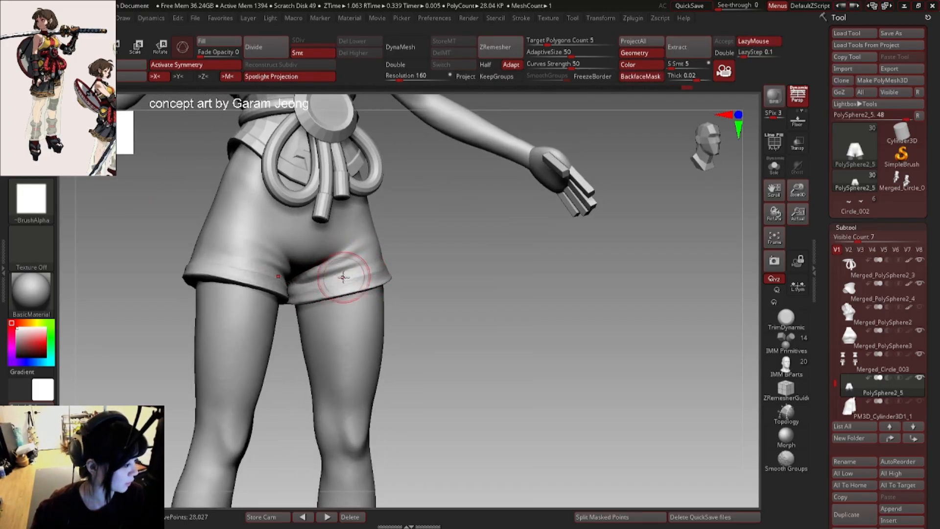
mouse_move(344, 275)
right_mouse_down("shift")
mouse_move(355, 275)
mouse_move(295, 289)
mouse_move(311, 262)
mouse_move(313, 226)
mouse_move(311, 269)
right_mouse_up("shift")
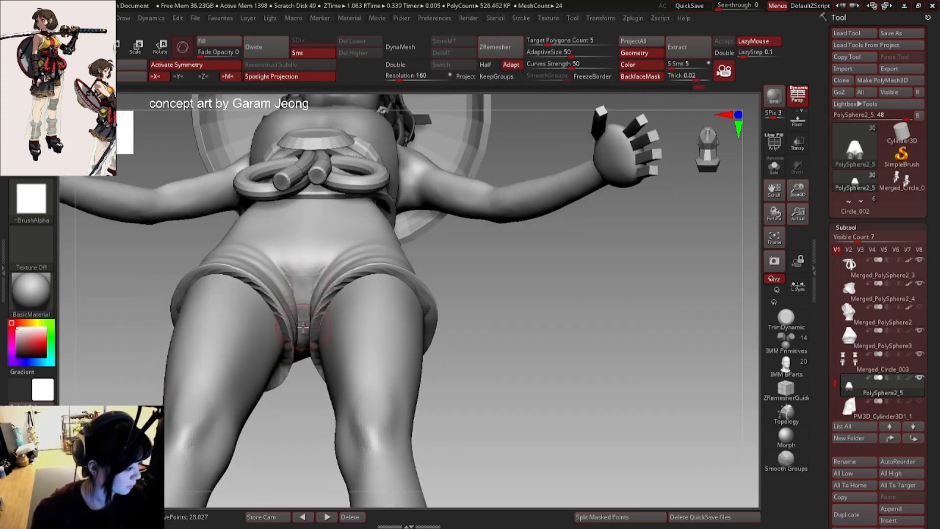
left_click_drag(304, 327, 321, 260)
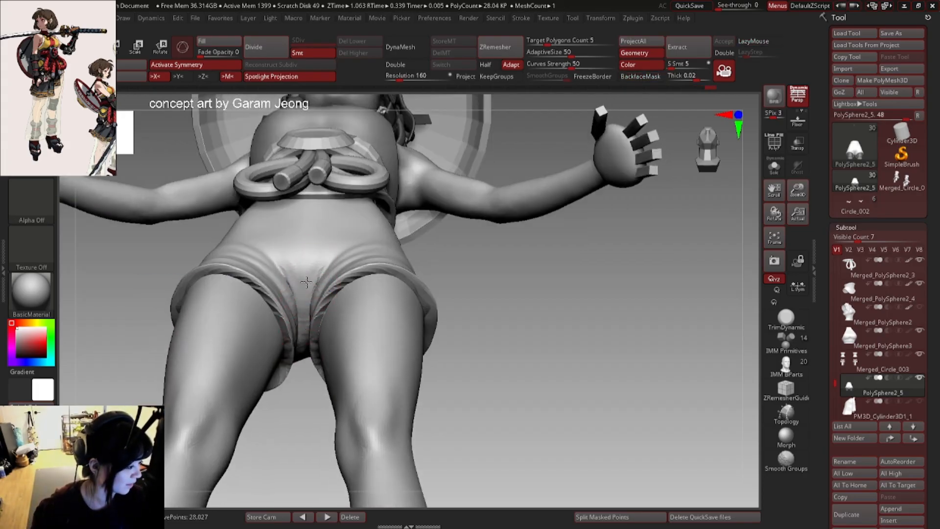
right_click_drag(325, 258, 433, 289)
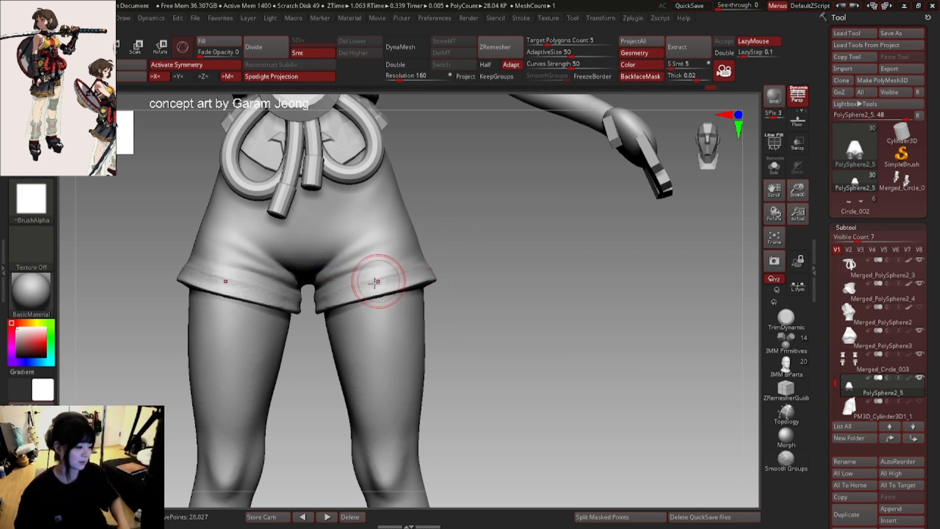
- Check the shorts in isolation and adjust their rear leg hems with the Move brush
right_click_drag(378, 279, 446, 235, "ctrl")
left_click(774, 168)
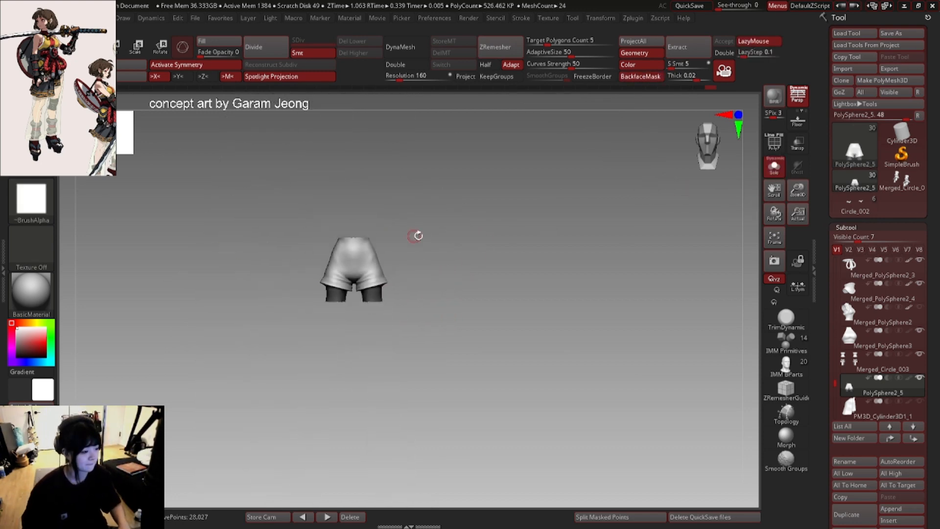
left_click(774, 167)
mouse_move(578, 254)
right_mouse_down("shift")
mouse_move(394, 280)
mouse_move(314, 257)
right_mouse_up("shift")
key("b")
key("m")
key("v")
key("space")
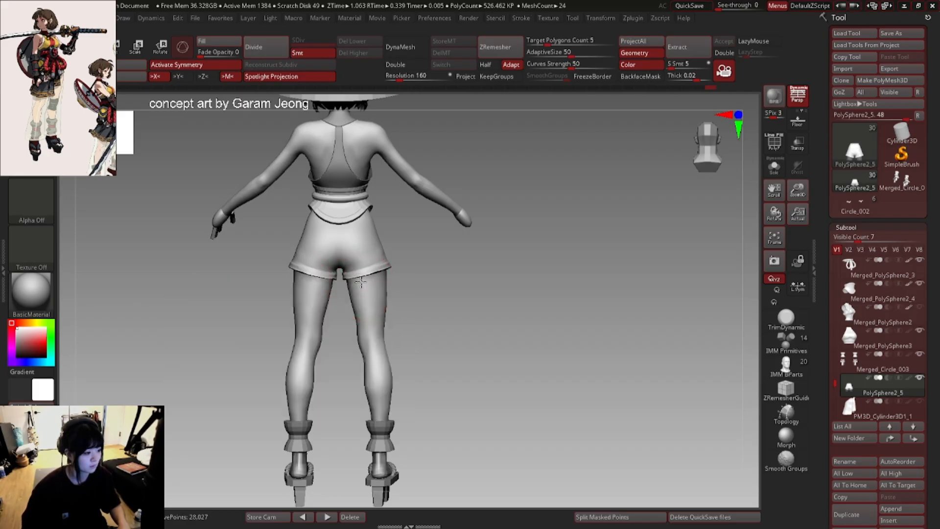
right_click_drag(360, 280, 449, 263, "ctrl")
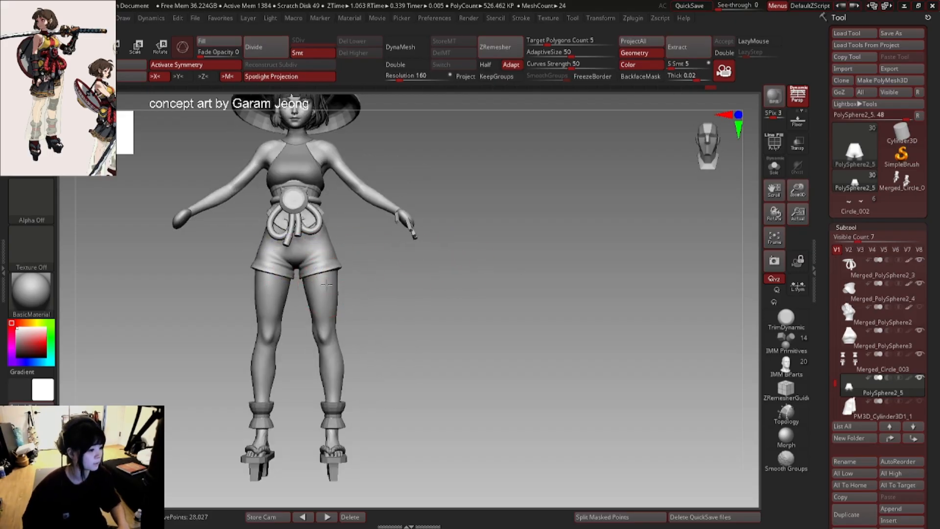
- Show the skirt over the shorts again, make it the active subtool, and compare it with the concept art
right_click_drag(329, 283, 306, 235, "ctrl")
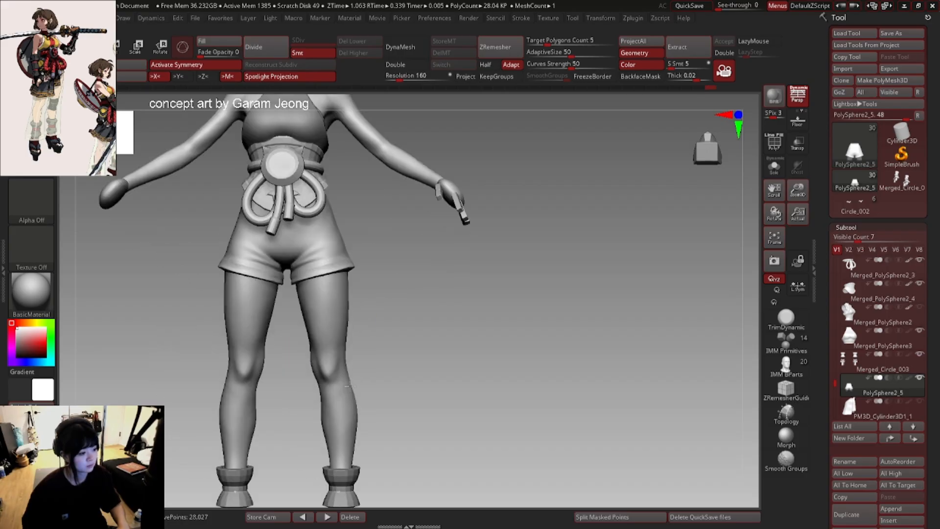
left_click_drag(829, 376, 832, 386)
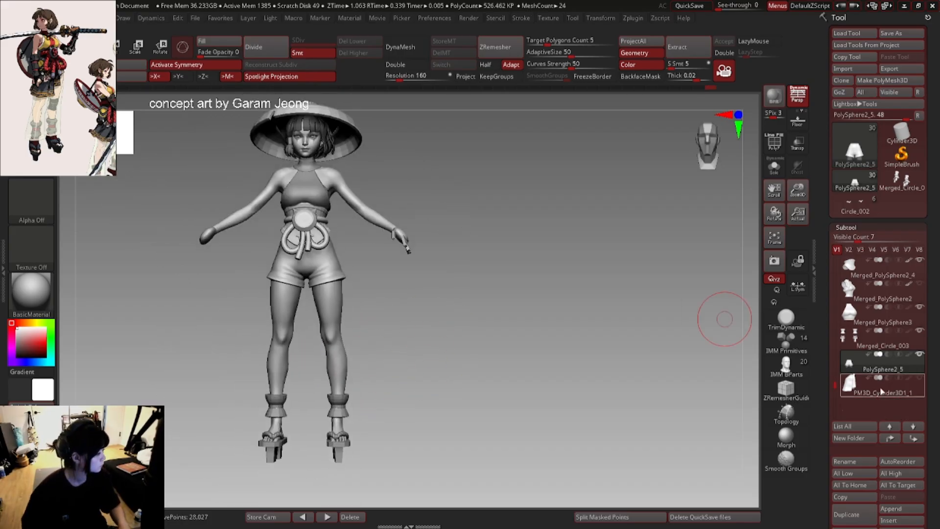
left_click(919, 378)
left_click(316, 275, "alt")
mouse_move(318, 276)
right_mouse_down("ctrl")
mouse_move(431, 264)
mouse_move(314, 294)
right_mouse_up("ctrl")
mouse_move(314, 293)
right_mouse_down()
mouse_move(390, 297)
mouse_move(280, 292)
mouse_move(465, 282)
mouse_move(351, 284)
mouse_move(374, 292)
mouse_move(348, 289)
mouse_move(334, 274)
mouse_move(354, 280)
mouse_move(363, 297)
mouse_move(334, 313)
mouse_move(309, 289)
mouse_move(337, 296)
mouse_move(339, 286)
mouse_move(327, 291)
right_mouse_up()
key("space")
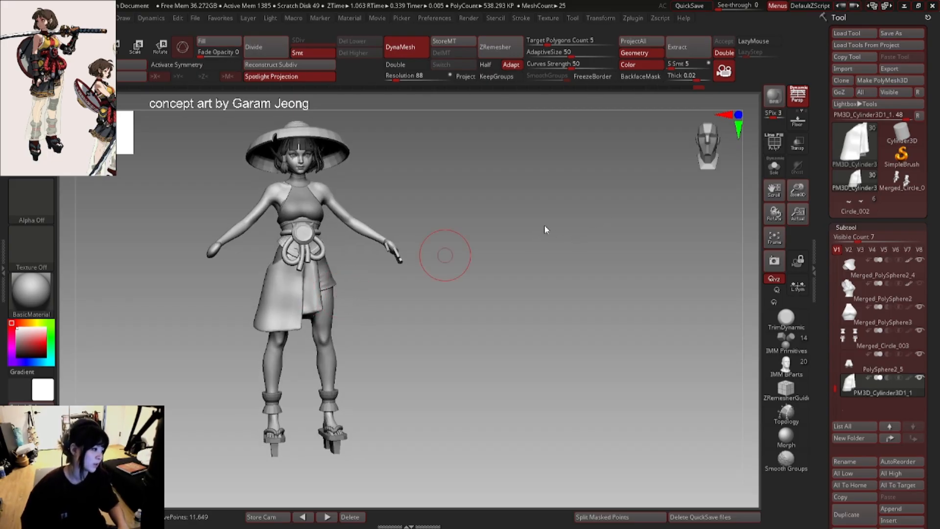
mouse_move(393, 260)
right_mouse_down()
mouse_move(384, 248)
mouse_move(349, 252)
mouse_move(350, 324)
right_mouse_up()
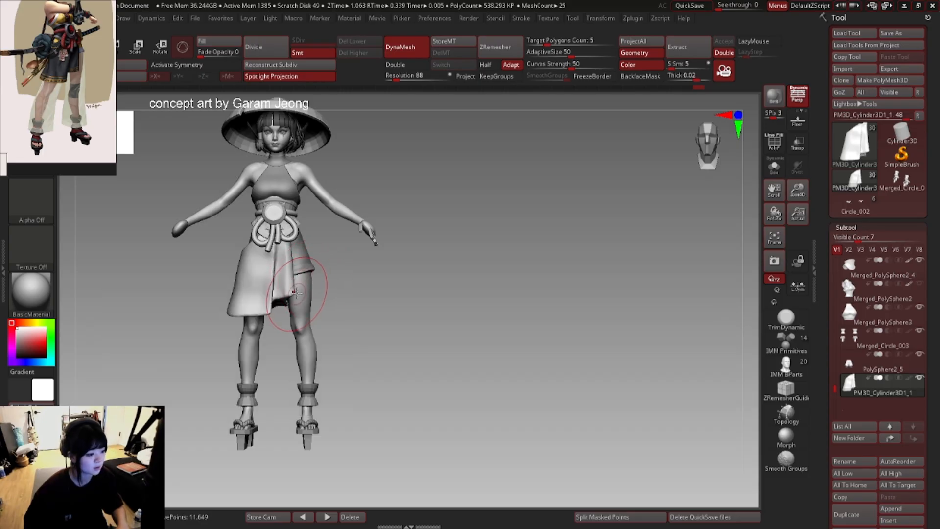
- Mask the skirt's large front panel and pull the hem of the narrow overlapping panel into shape
right_click_drag(274, 289, 313, 313, "ctrl")
right_click_drag(313, 313, 281, 297)
mouse_move(284, 296)
left_mouse_down("ctrl")
mouse_move(247, 378)
mouse_move(265, 168)
mouse_move(292, 157)
mouse_move(292, 169)
left_mouse_up("ctrl")
right_click_drag(287, 247, 317, 254, "shift")
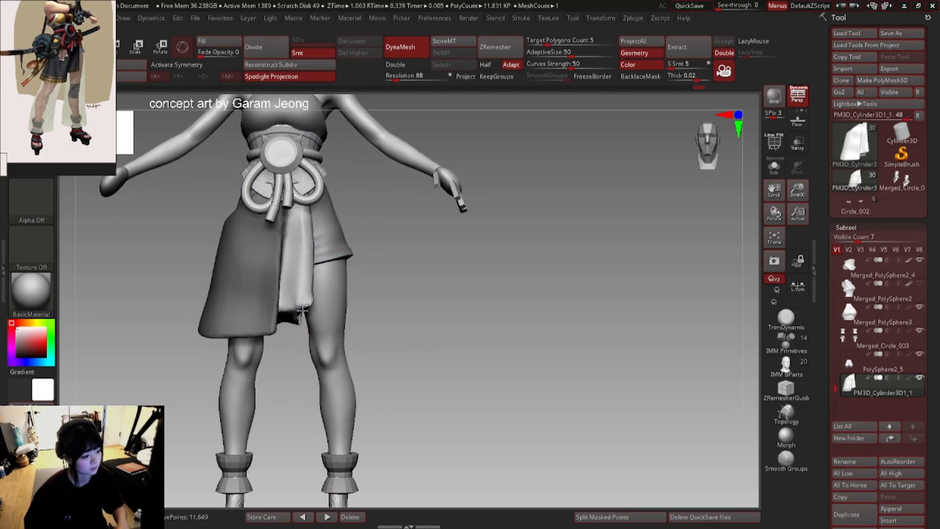
left_click_drag(302, 310, 304, 298)
right_click_drag(379, 296, 338, 295, "shift")
mouse_move(358, 274)
left_mouse_down("ctrl")
mouse_move(511, 256)
mouse_move(324, 152)
left_mouse_up("ctrl")
mouse_move(338, 260)
right_mouse_down()
mouse_move(384, 263)
mouse_move(313, 291)
right_mouse_up()
left_click_drag(306, 300, 320, 284)
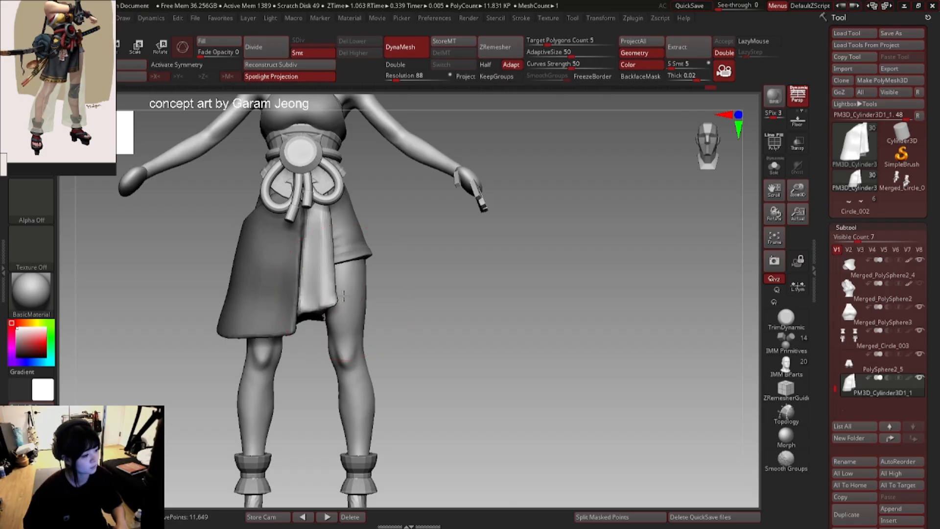
- Adjust the narrow panel's hem from below, between the legs, and clear the skirt mask
right_click(345, 296)
right_click_drag(342, 298, 343, 275, "ctrl")
right_click_drag(319, 316, 321, 284)
right_click_drag(343, 338, 312, 332)
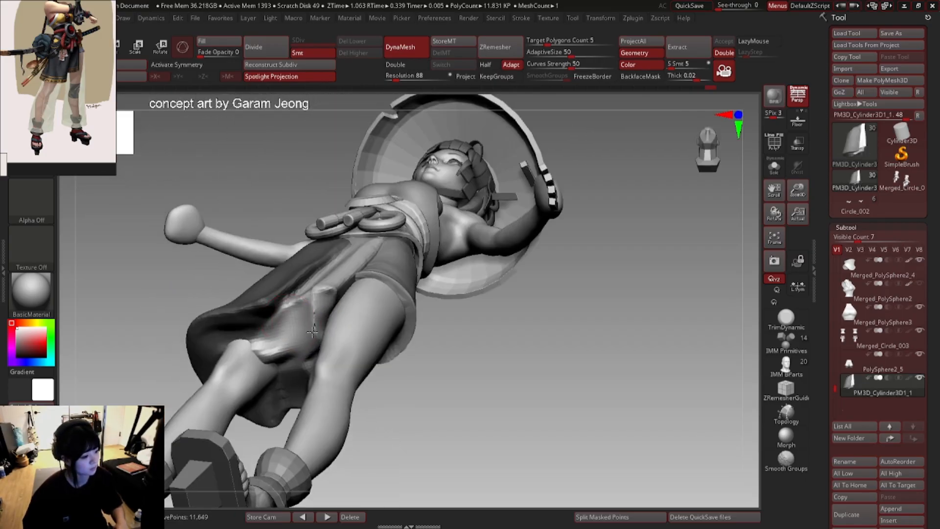
left_click_drag(452, 346, 436, 333, "ctrl")
- Flatten the underside and front face of the narrow skirt panel with the TrimDynamic brush
key("1")
key("2")
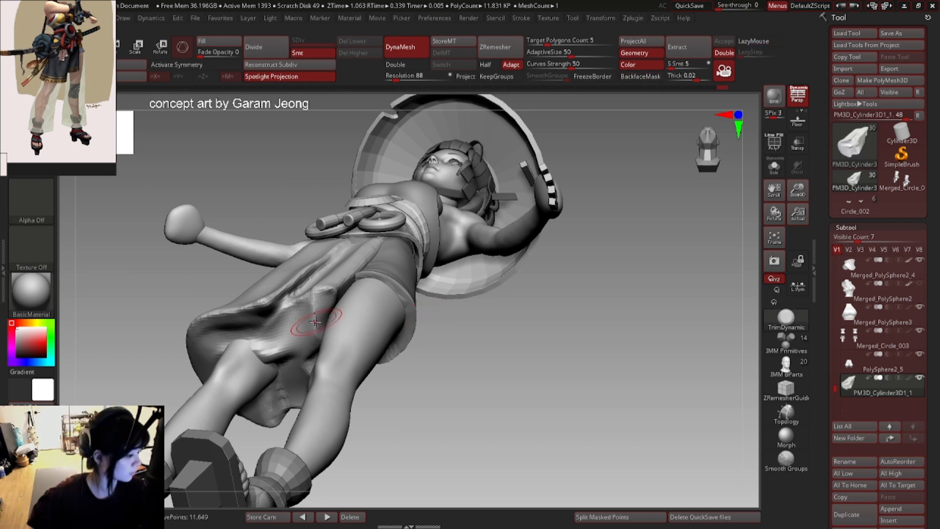
mouse_move(314, 308)
left_mouse_down()
mouse_move(304, 346)
mouse_move(272, 353)
left_mouse_up()
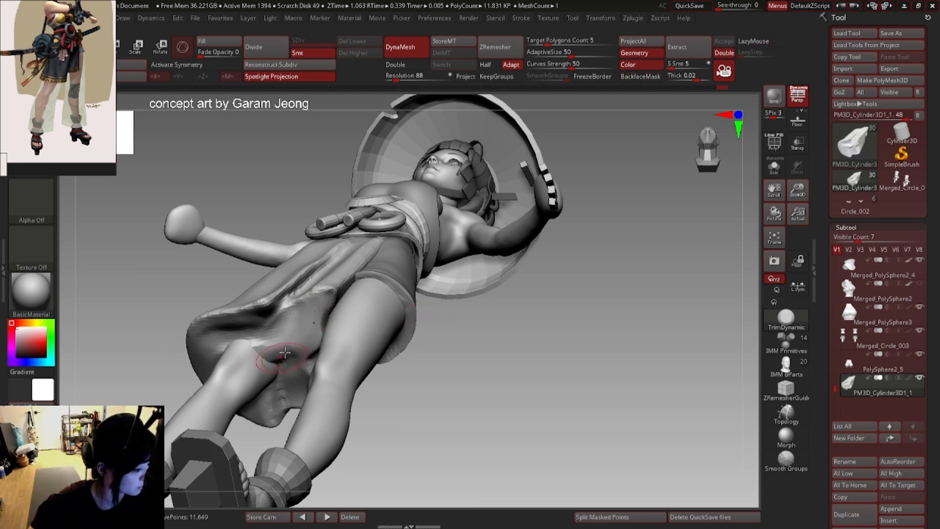
mouse_move(313, 338)
right_mouse_down("shift")
mouse_move(304, 382)
mouse_move(349, 309)
mouse_move(454, 306)
right_mouse_up("shift")
left_click(786, 320)
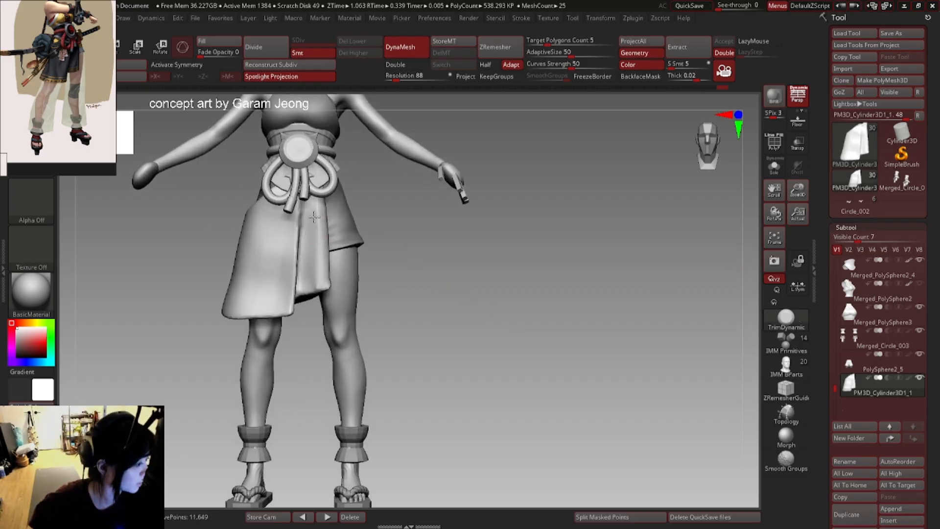
left_click_drag(317, 216, 314, 284)
right_click_drag(314, 284, 312, 225, "ctrl")
mouse_move(312, 224)
right_mouse_down()
mouse_move(335, 214)
mouse_move(326, 220)
right_mouse_up()
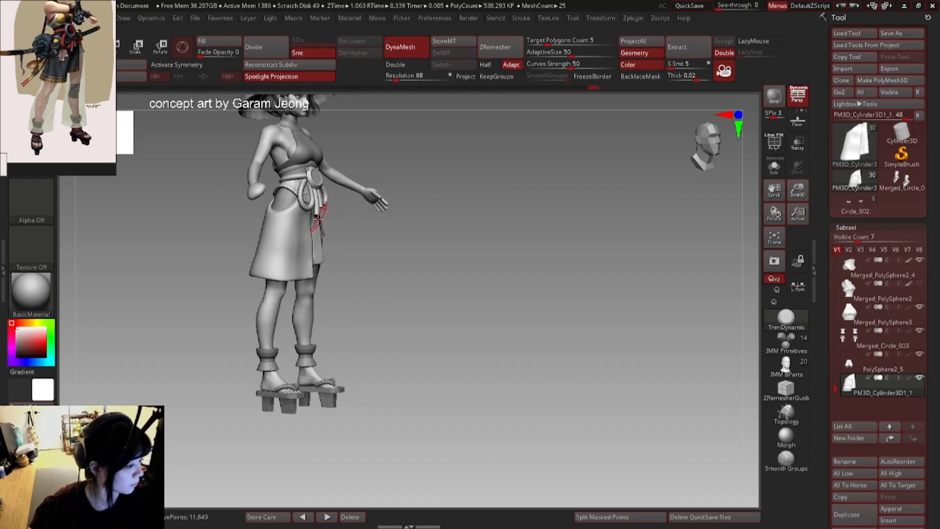
- Sculpt the skirt surface along the outer hip of the large panel with the Standard brush
key("b")
key("s")
key("t")
mouse_move(298, 212)
left_mouse_down()
mouse_move(291, 251)
mouse_move(277, 257)
left_mouse_up()
right_click_drag(277, 257, 288, 178, "shift")
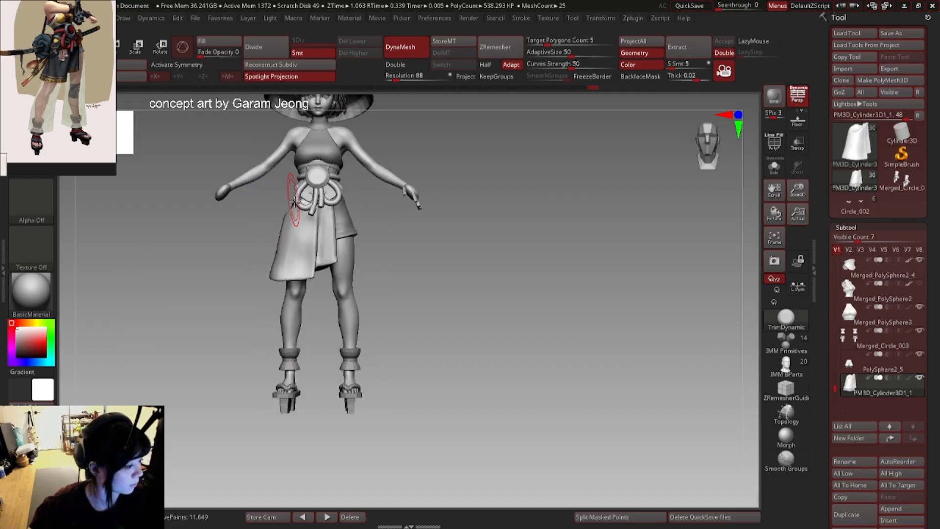
- Compare the whole figure and skirt silhouette with the full-length concept art, with the body as the active subtool
right_click_drag(404, 220, 373, 211, "ctrl")
right_click_drag(372, 212, 365, 265, "alt")
right_click_drag(365, 265, 394, 270)
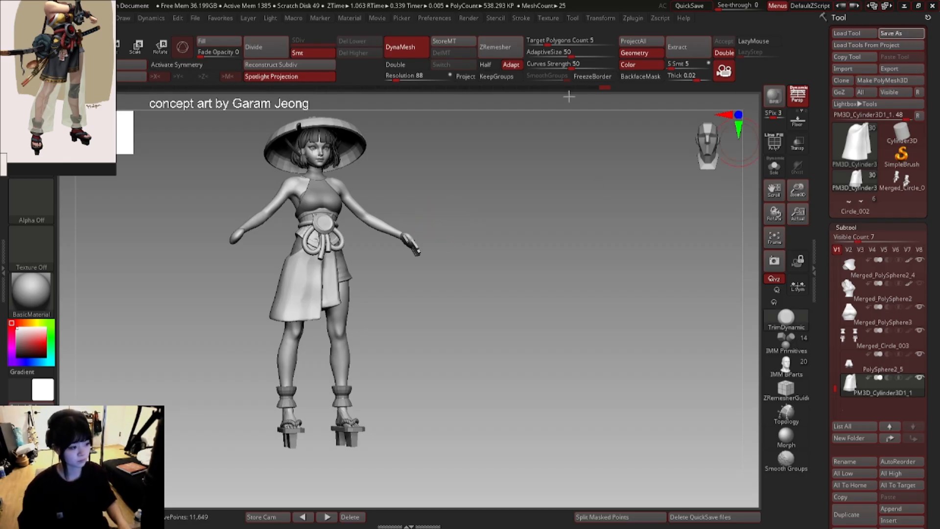
right_click_drag(386, 157, 343, 171)
left_click(331, 172, "alt")
right_click_drag(343, 170, 392, 168, "alt")
right_click_drag(393, 169, 399, 218)
right_click_drag(399, 218, 398, 211, "ctrl")
scroll(69, 86, "down", 4)
scroll(70, 86, "up", 3)
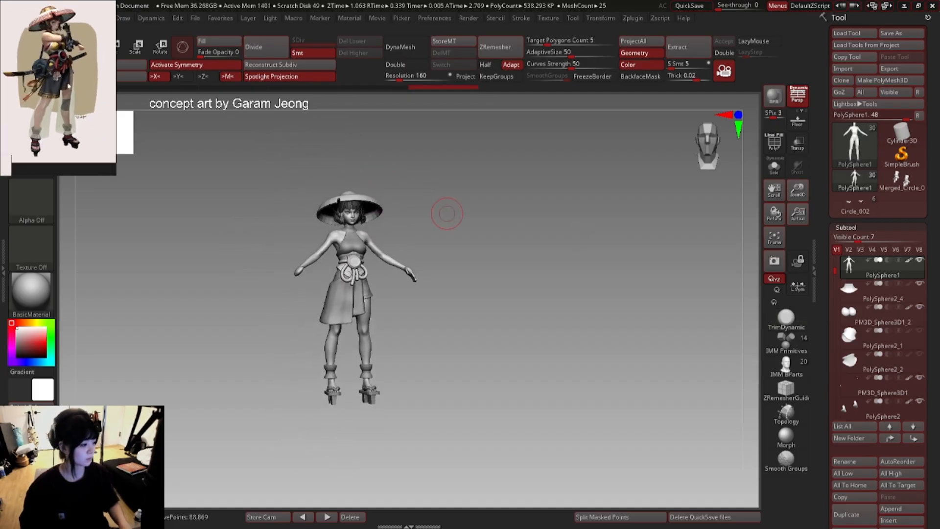
scroll(70, 86, "up", 1)
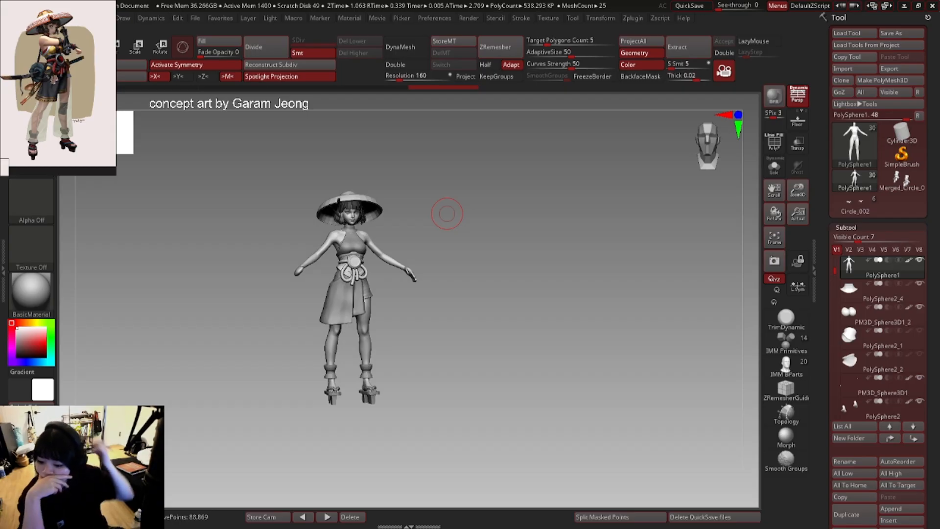
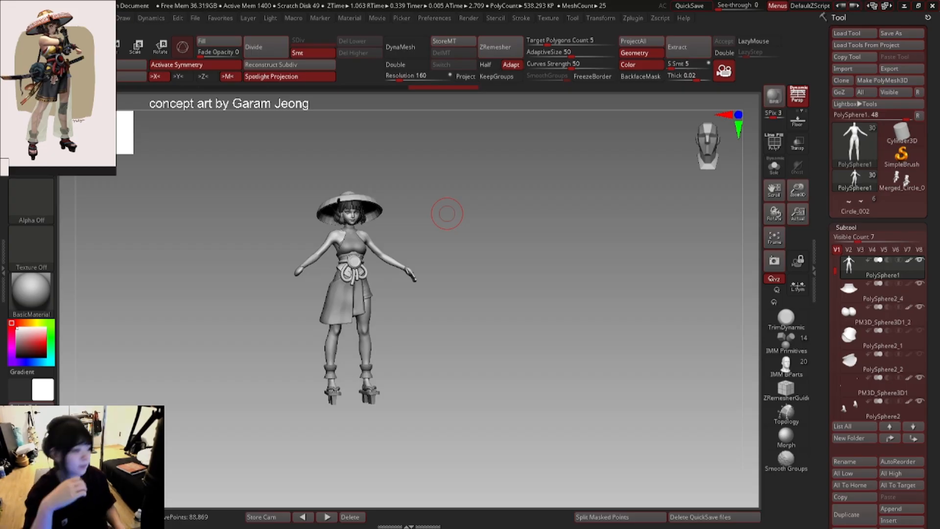
- Examine the overall proportions of hat, outfit and legs from front and three-quarter views, keeping the body subtool active
left_click_drag(446, 214, 431, 216, "alt")
left_click_drag(276, 232, 291, 290, "alt")
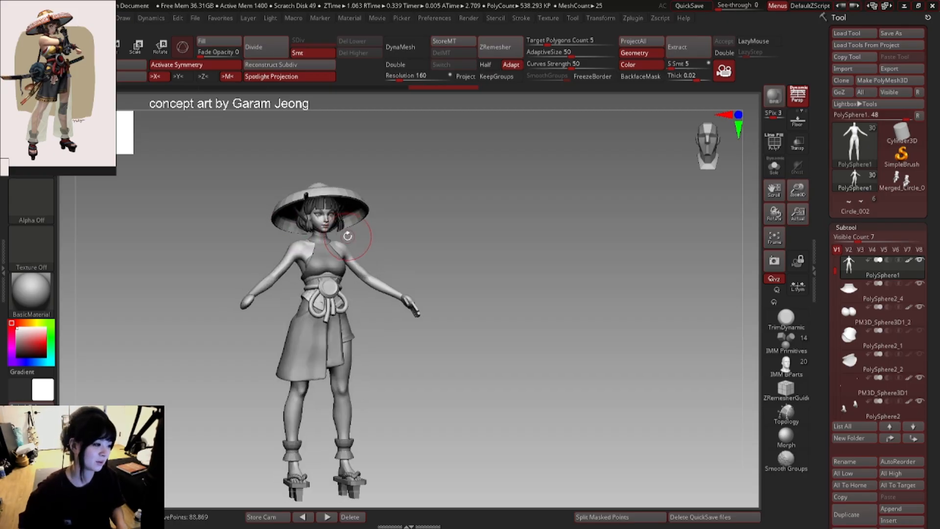
left_click_drag(361, 237, 409, 198, "alt")
right_click(414, 274)
left_click_drag(416, 280, 404, 230, "alt")
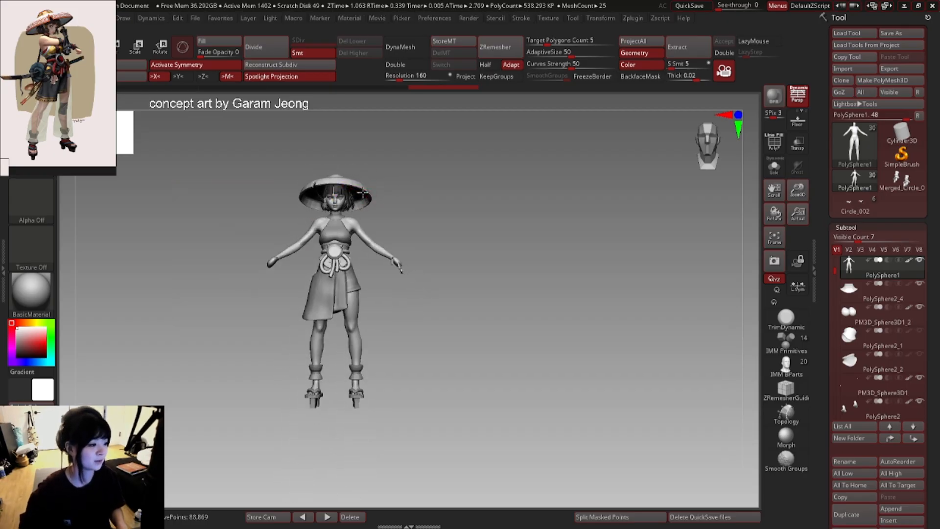
left_click(360, 190, "alt")
mouse_move(395, 182)
left_mouse_down("alt")
mouse_move(414, 235)
mouse_move(412, 279)
mouse_move(413, 242)
mouse_move(392, 239)
left_mouse_up("alt")
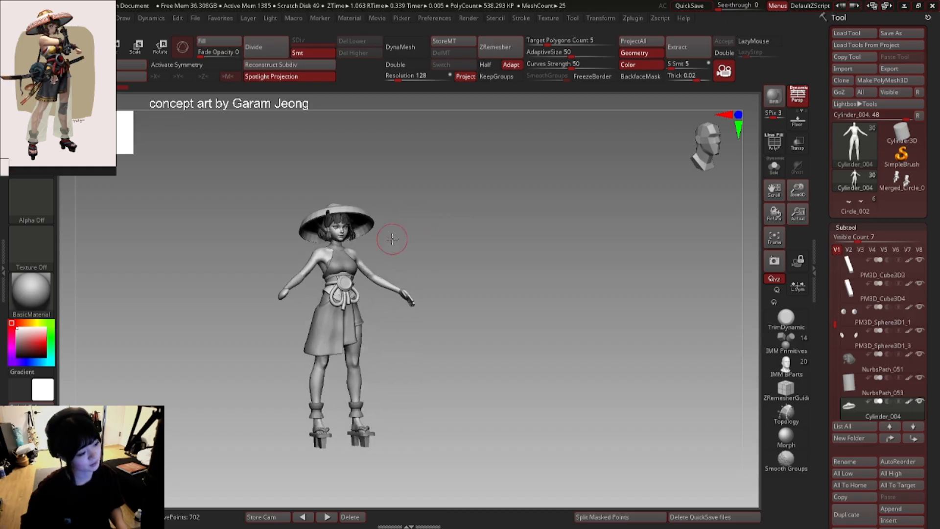
left_click(360, 255, "alt")
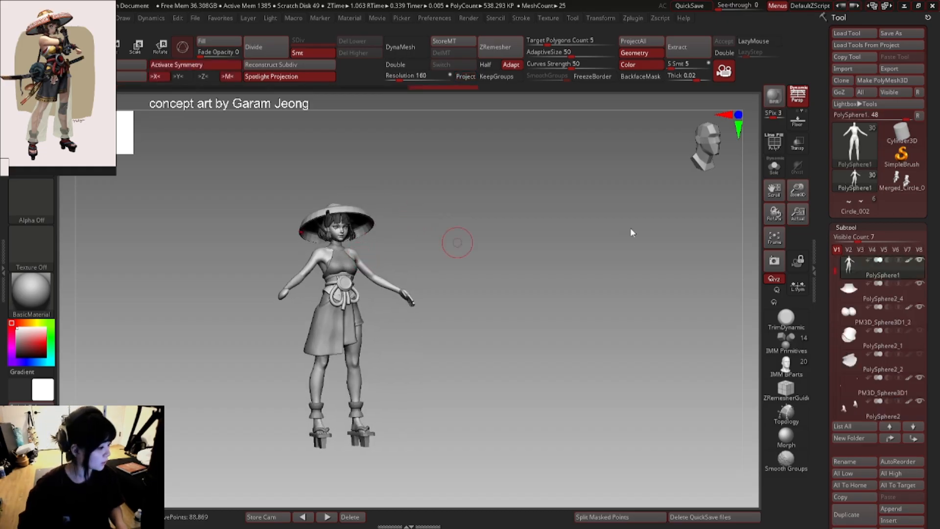
left_click(774, 167)
left_click(775, 167)
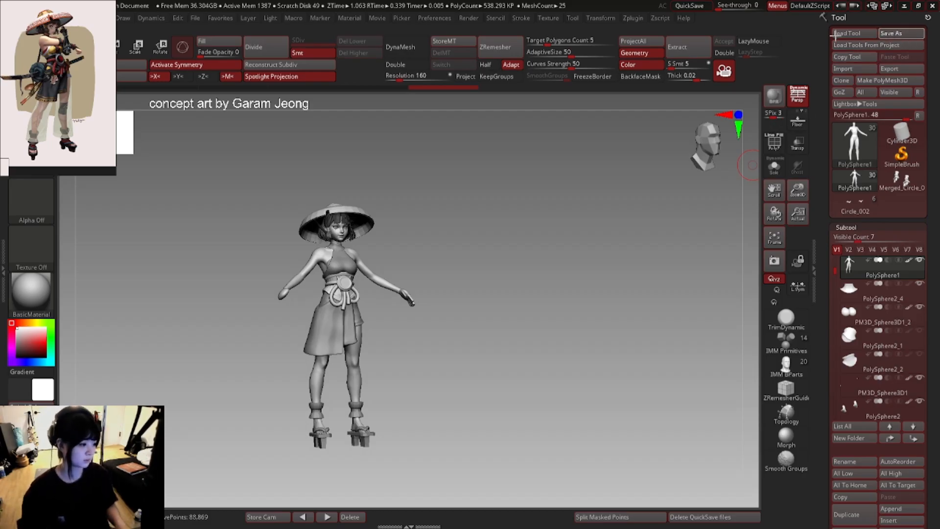
mouse_move(387, 292)
left_mouse_down()
mouse_move(416, 290)
mouse_move(373, 288)
mouse_move(392, 286)
left_mouse_up()
right_click_drag(392, 285, 384, 285, "ctrl")
mouse_move(398, 251)
right_mouse_down("ctrl")
mouse_move(448, 250)
mouse_move(336, 267)
mouse_move(361, 274)
mouse_move(347, 293)
mouse_move(390, 257)
right_mouse_up("ctrl")
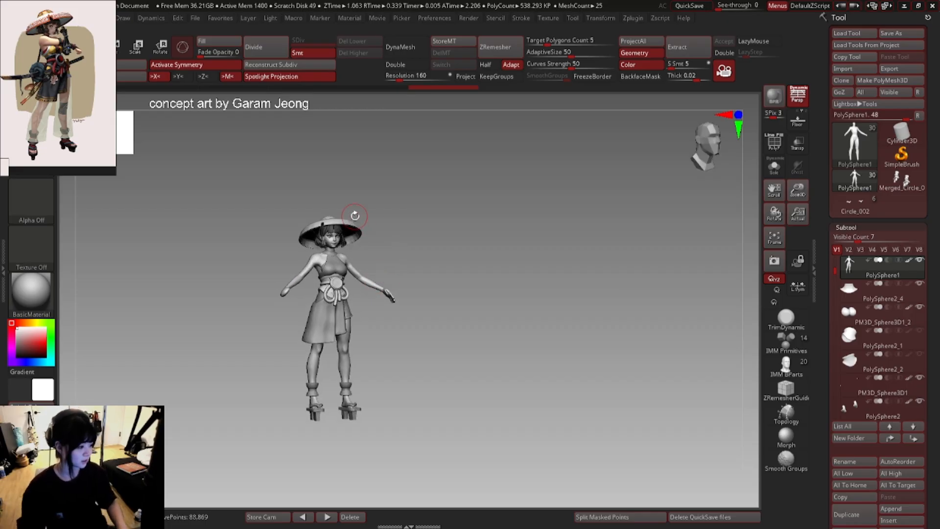
- Append a Cylinder3D subtool and scale it down to roughly the width of a leg
left_click(902, 510)
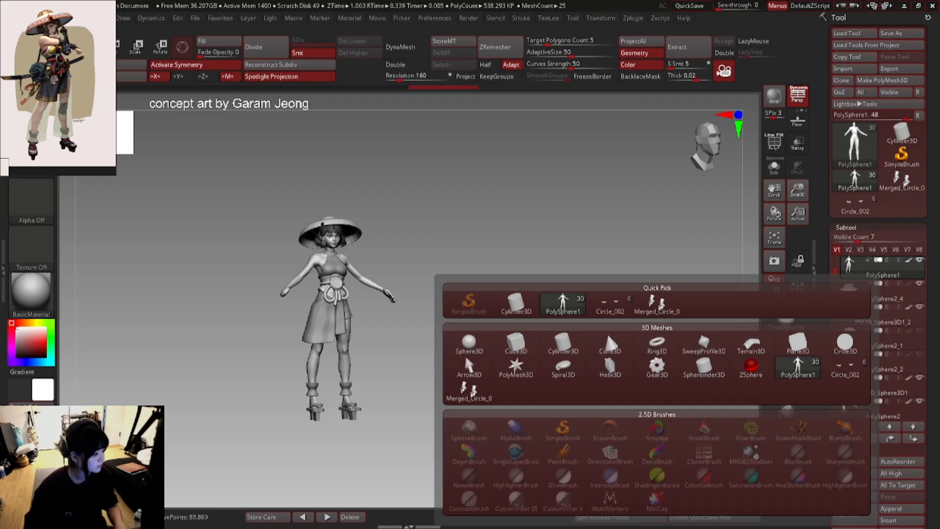
left_click(515, 304)
right_click_drag(345, 238, 404, 232, "shift")
key("e")
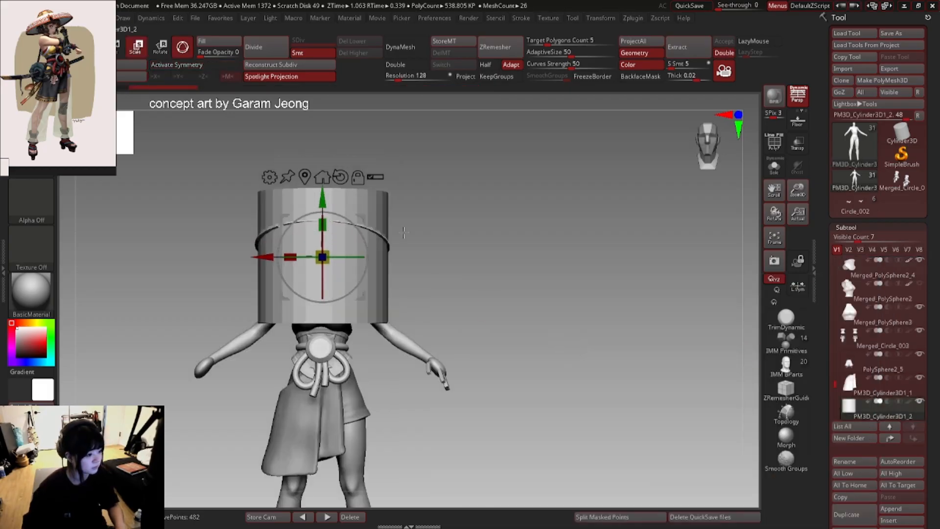
left_click_drag(327, 252, 306, 267)
right_click_drag(363, 239, 336, 130, "alt")
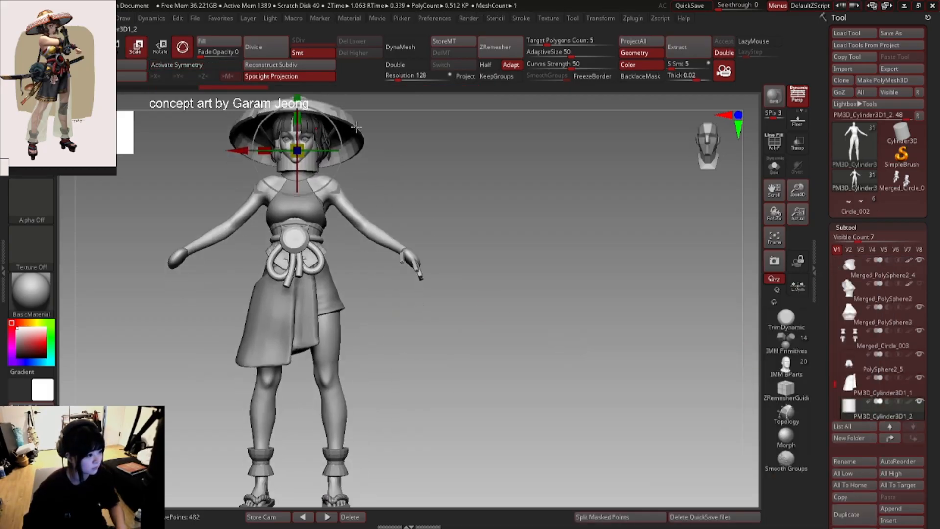
- Move the cylinder down over the leg below the shorts and stretch it lengthwise, keeping it upright in side view
left_click_drag(338, 119, 361, 307)
right_click_drag(361, 307, 315, 251, "shift")
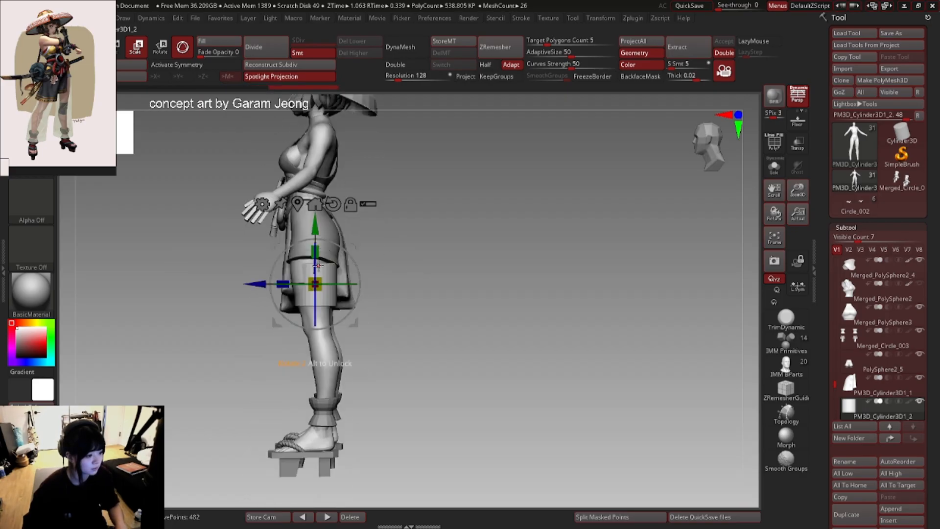
left_click_drag(315, 251, 317, 188)
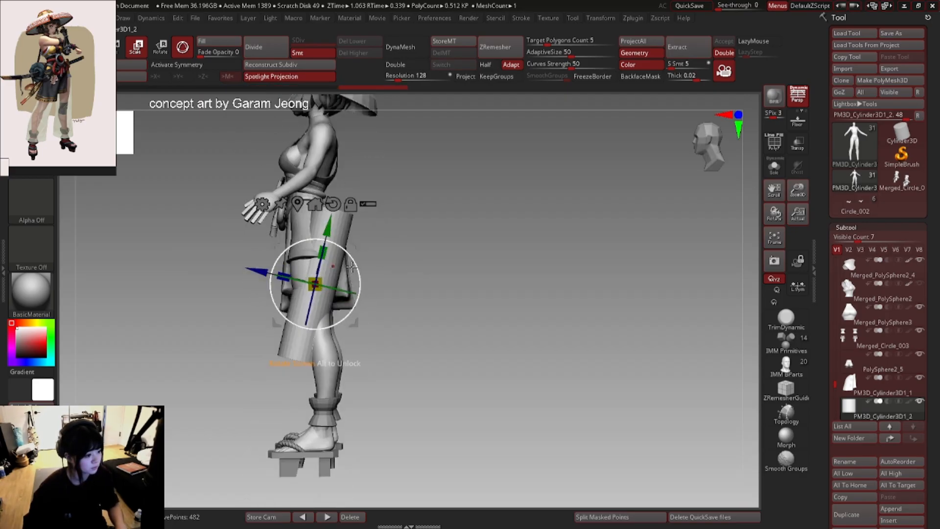
left_click_drag(351, 266, 311, 194)
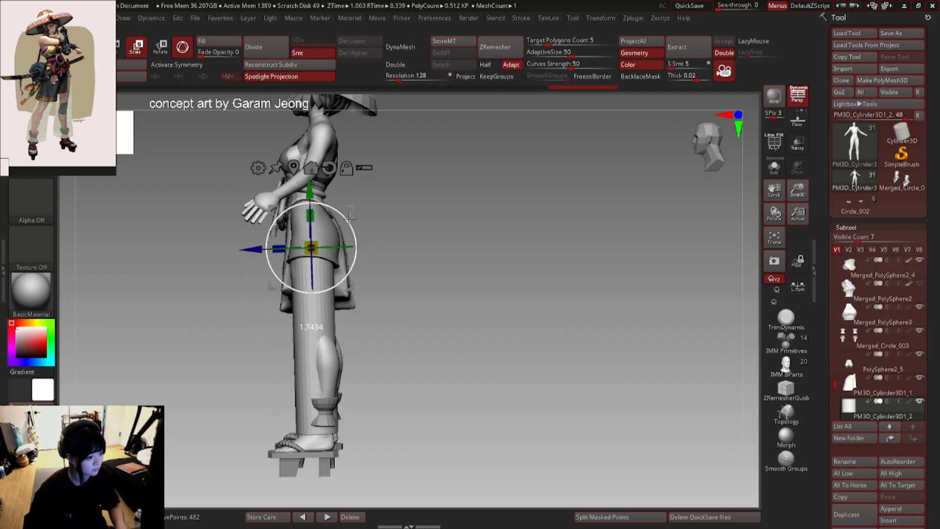
- Mask the upper part of the leg cylinder and place the gizmo at its lower end near the ankle
key("q")
right_click(346, 278)
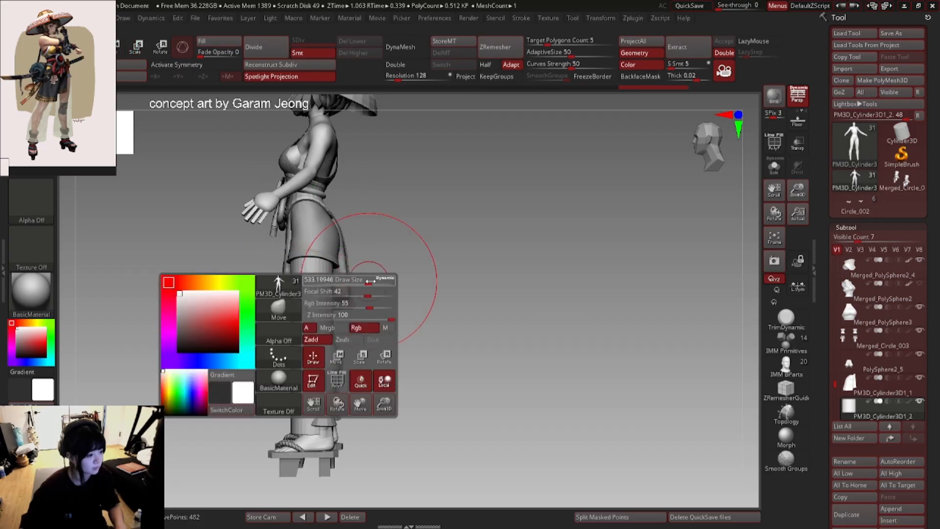
left_click_drag(373, 278, 400, 281)
mouse_move(392, 294)
right_mouse_down("ctrl")
mouse_move(372, 348)
mouse_move(367, 325)
right_mouse_up("ctrl")
mouse_move(355, 338)
left_mouse_down("ctrl")
mouse_move(303, 342)
mouse_move(416, 378)
mouse_move(422, 368)
left_mouse_up("ctrl")
key("shift+f")
key("shift+f")
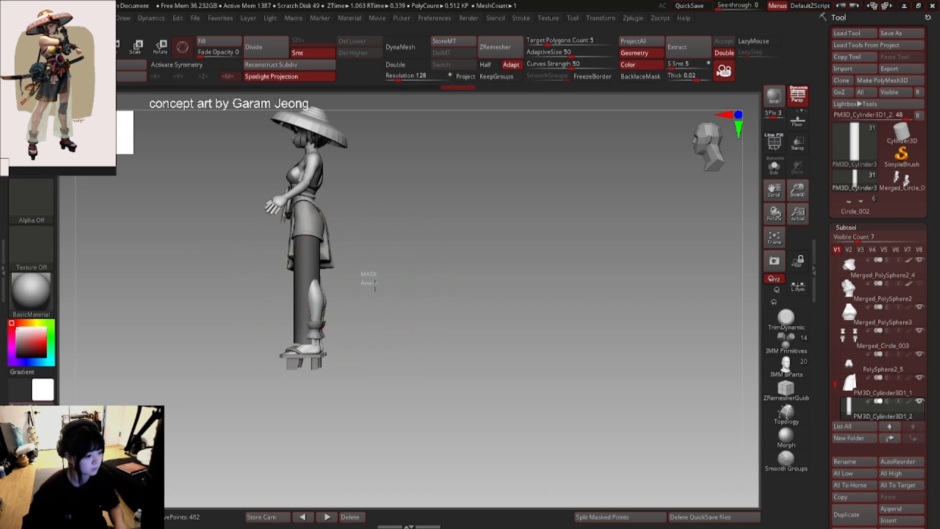
key("shift+f")
key("w")
key("shift+f")
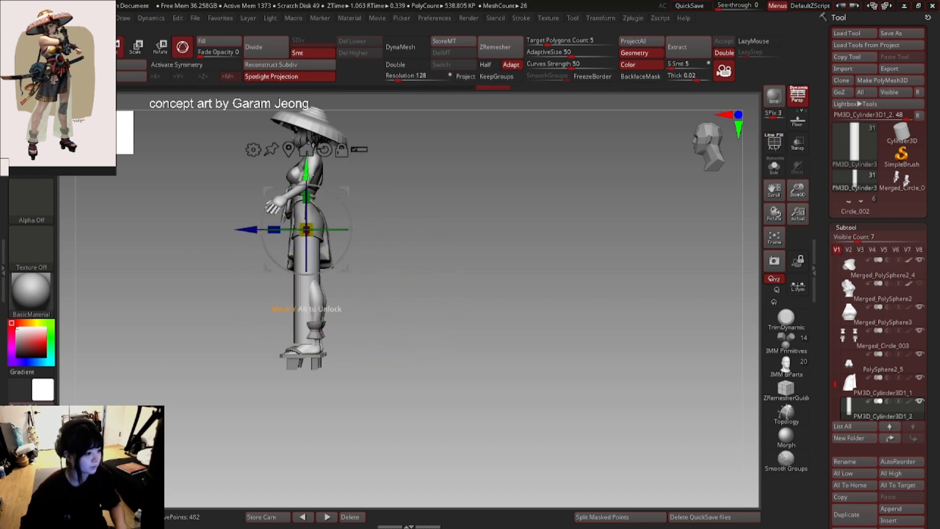
left_click_drag(307, 171, 307, 284, "alt")
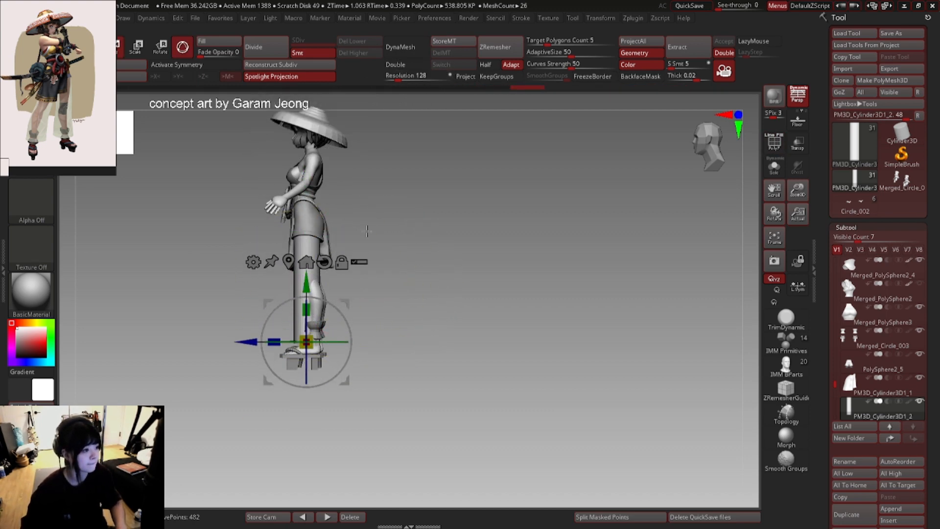
- Shift the cylinder's lower end backward by about 0.17 to follow the leg's side profile
key("space")
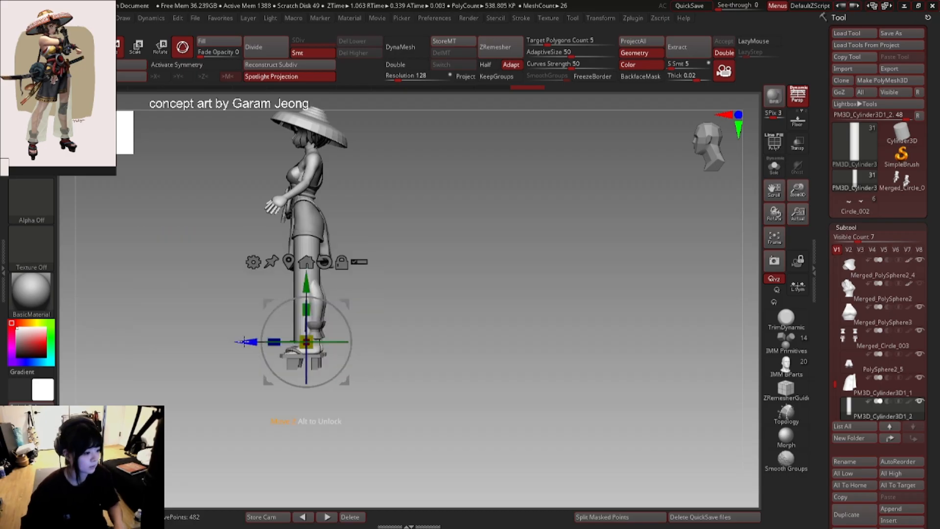
key("space")
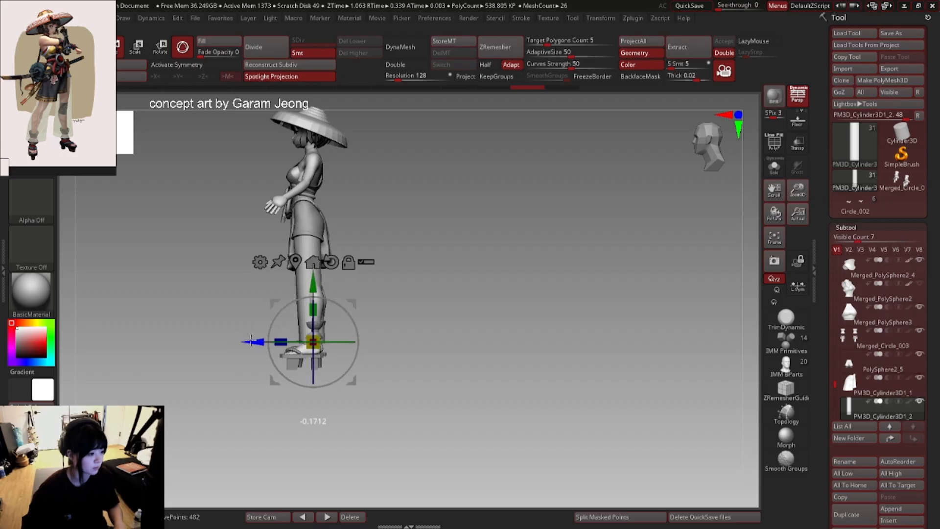
left_click_drag(317, 284, 352, 244, "alt")
key("space")
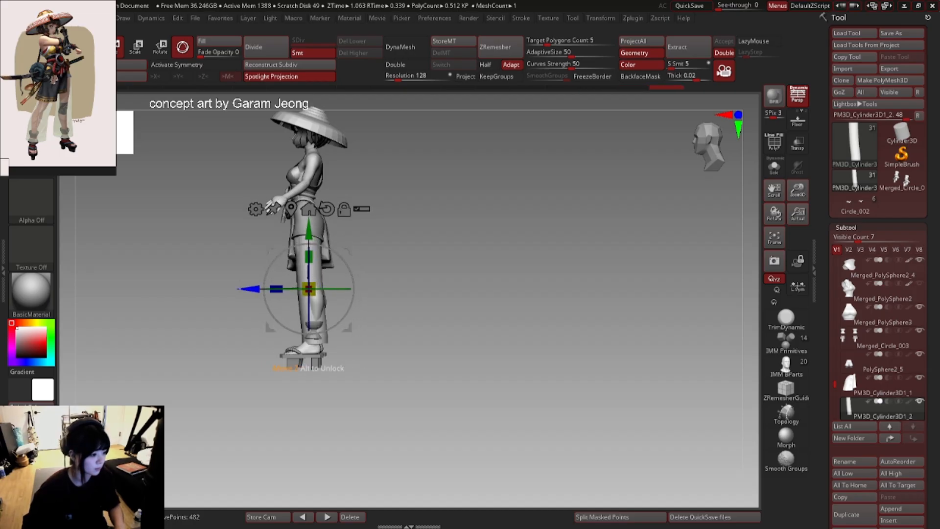
- In front view, shift the cylinder's lower end outward by about 0.23 to line it up with the foot
key("q")
key("w")
left_click_drag(246, 286, 375, 318, "shift")
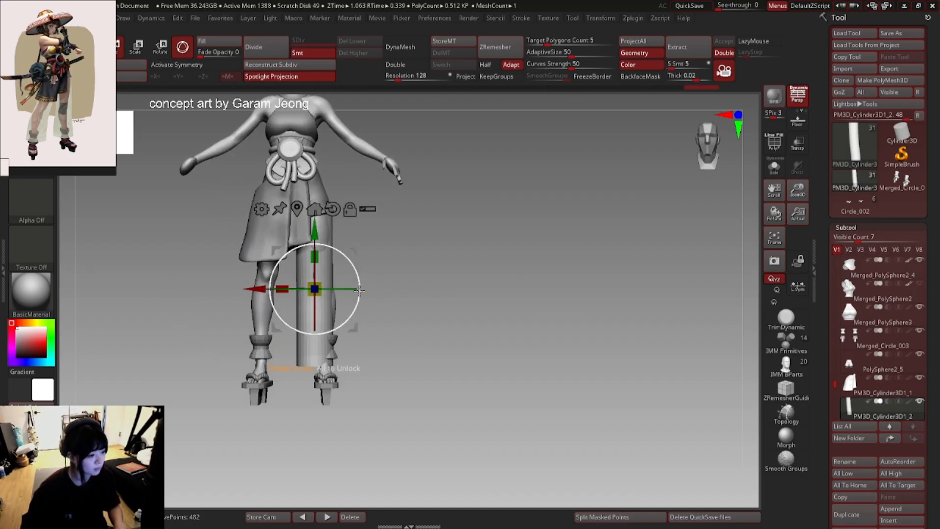
left_click_drag(356, 256, 350, 285)
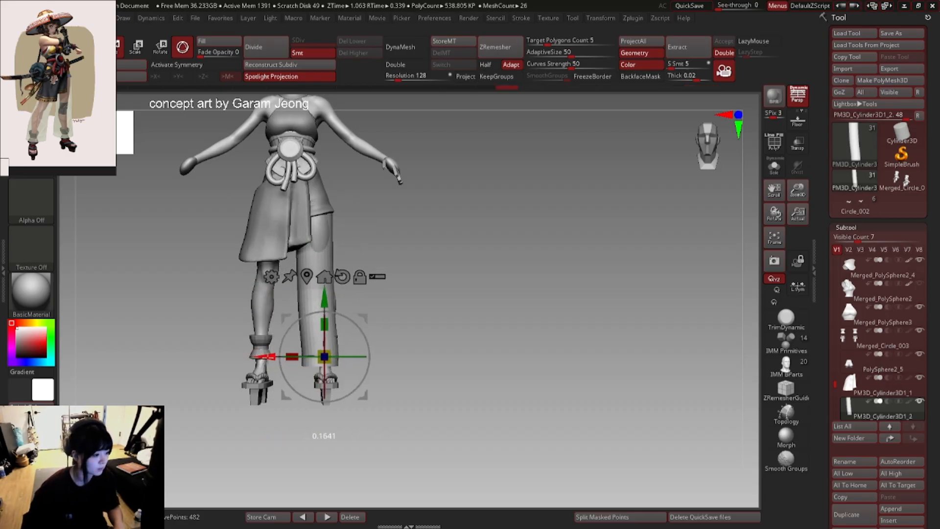
key("space")
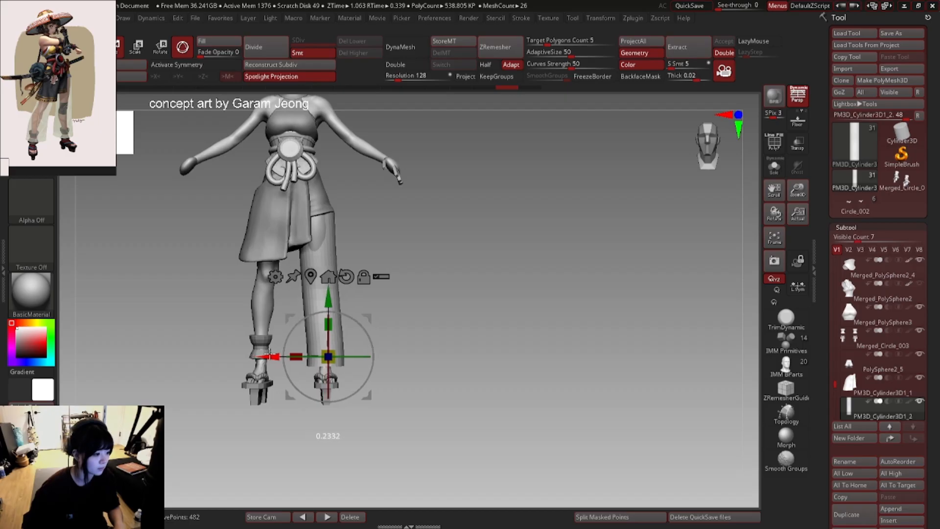
left_click_drag(270, 354, 271, 353)
- Use a large Move brush to reshape the upper part of the leg cylinder so it fits beneath the shorts
key("q")
key("space")
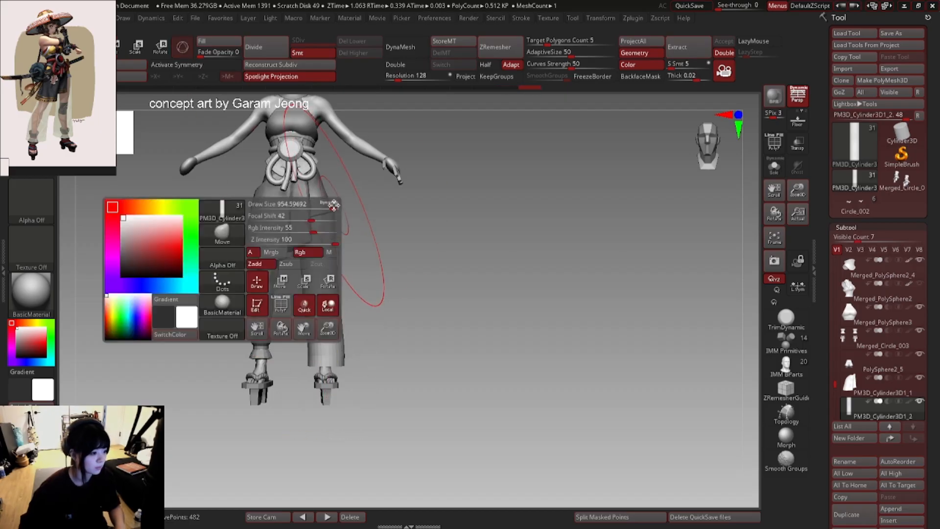
left_click_drag(345, 212, 301, 209)
right_click(338, 211)
right_click_drag(300, 209, 346, 208)
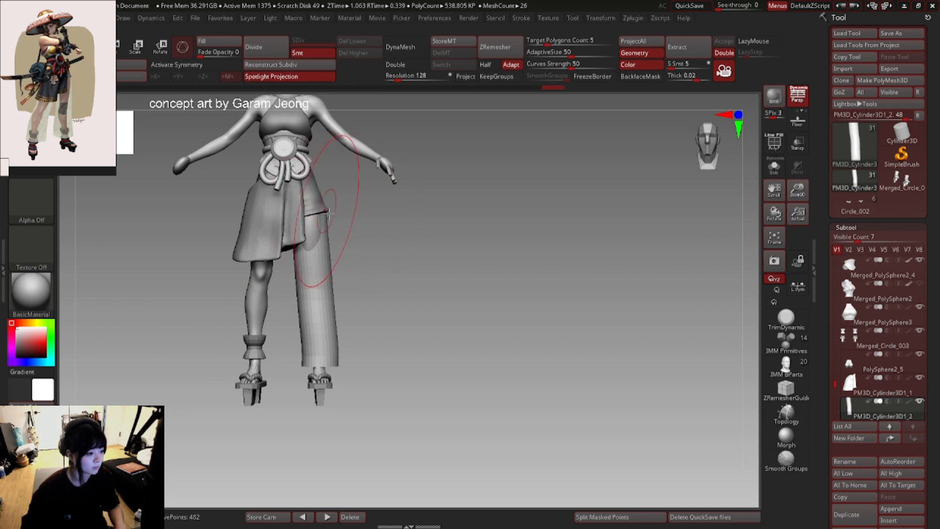
- Place the gizmo at the leg cylinder's upper end and scale the cylinder sideways to about 0.88
key("e")
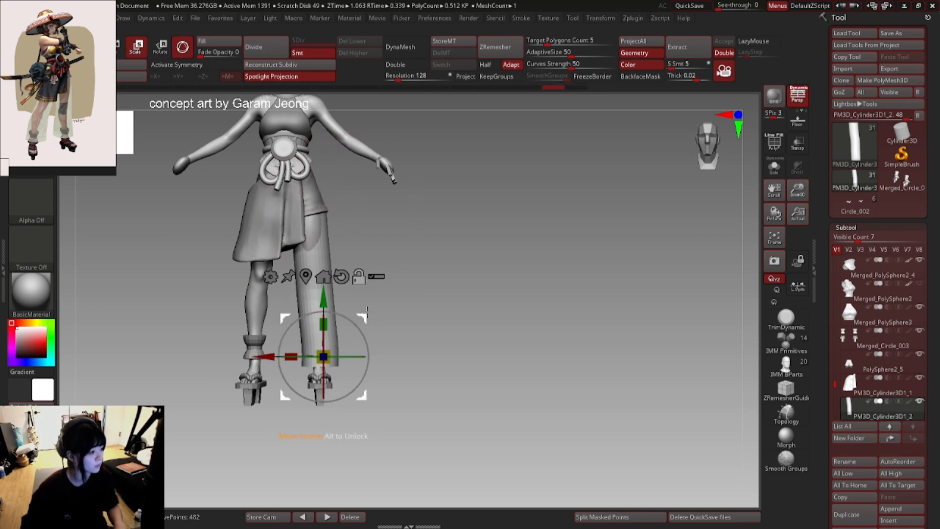
left_click_drag(367, 311, 359, 187, "alt")
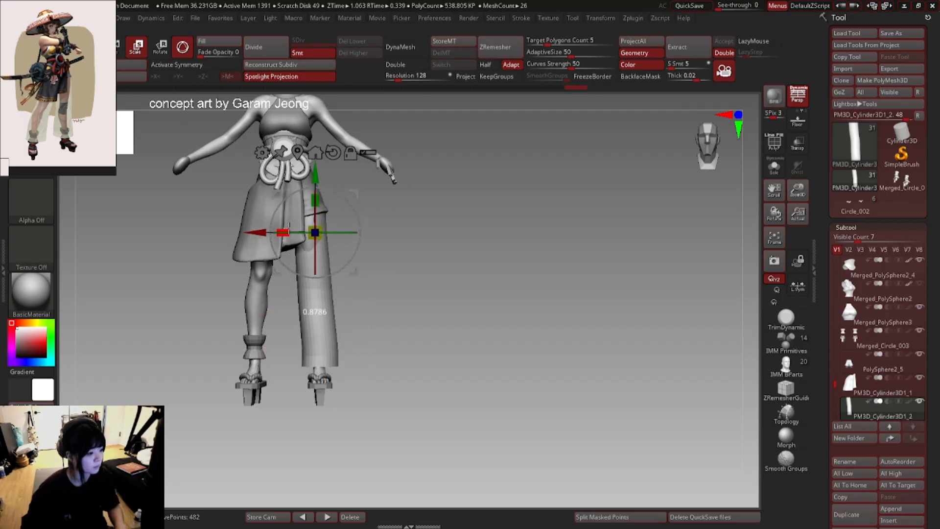
right_click_drag(286, 228, 308, 221)
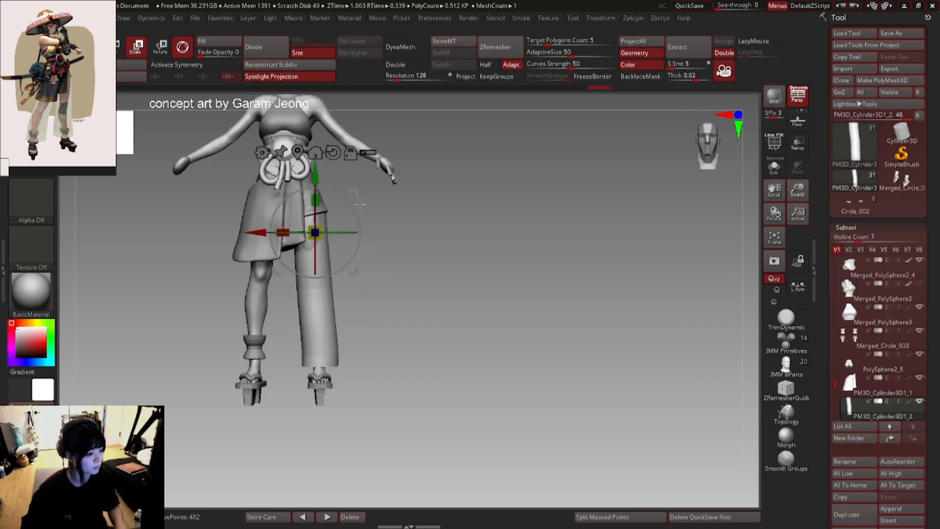
- Move the gizmo to the leg cylinder's lower end and scale it up uniformly by about 1.06
left_click_drag(354, 197, 359, 327, "alt")
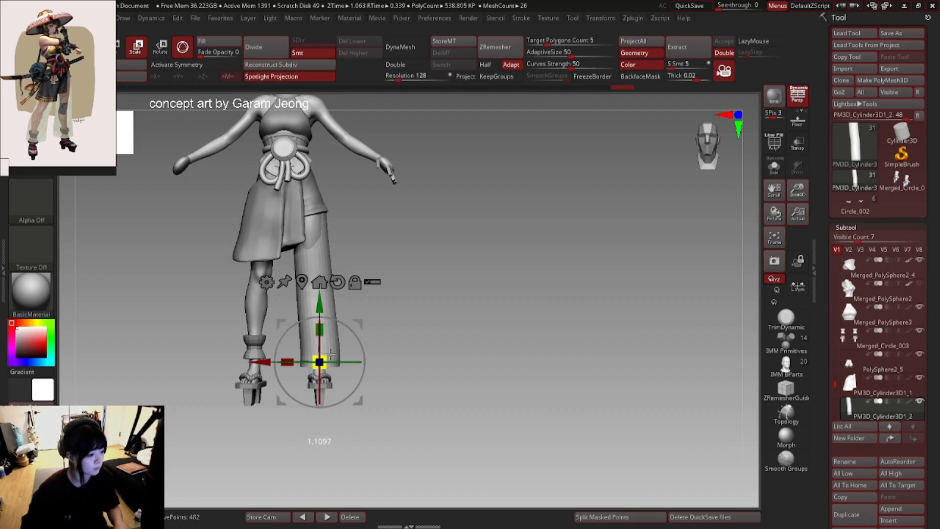
key("space")
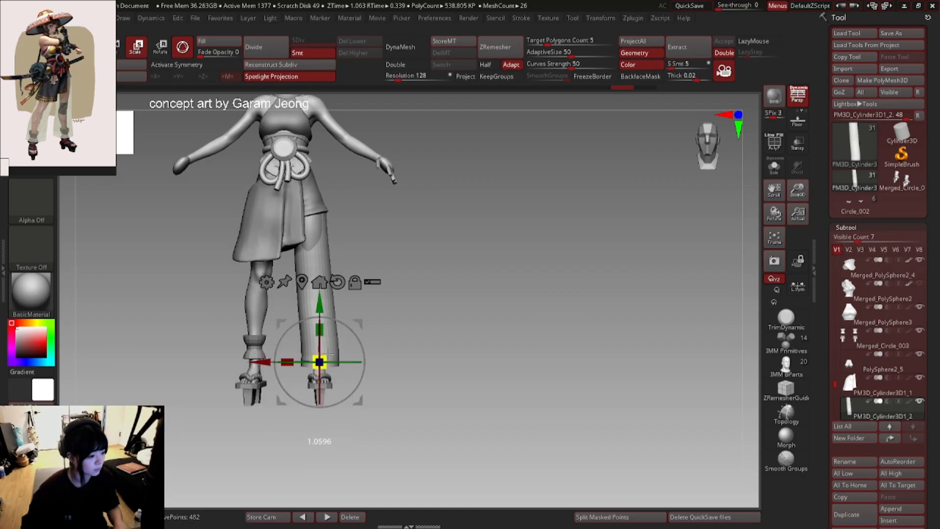
left_click_drag(319, 361, 317, 292, "alt")
mouse_move(362, 271)
right_mouse_down("shift")
mouse_move(332, 268)
mouse_move(325, 294)
mouse_move(340, 293)
right_mouse_up("shift")
key("q")
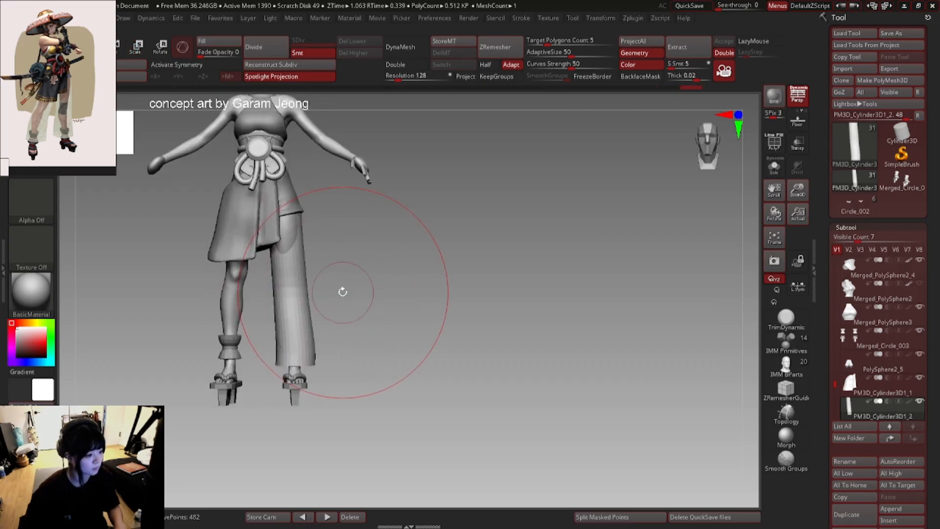
- Refine the lower part of the leg cylinder's outline in front view with a resized Move brush
key("space")
left_click_drag(328, 294, 321, 299)
key("space")
mouse_move(322, 302)
right_mouse_down("ctrl")
mouse_move(318, 341)
mouse_move(310, 270)
mouse_move(320, 318)
right_mouse_up("ctrl")
- Reposition the gizmo at the cylinder's lower end and shift that end slightly outward by about 0.24
key("e")
left_click_drag(319, 152, 337, 212, "alt")
key("ctrl+z")
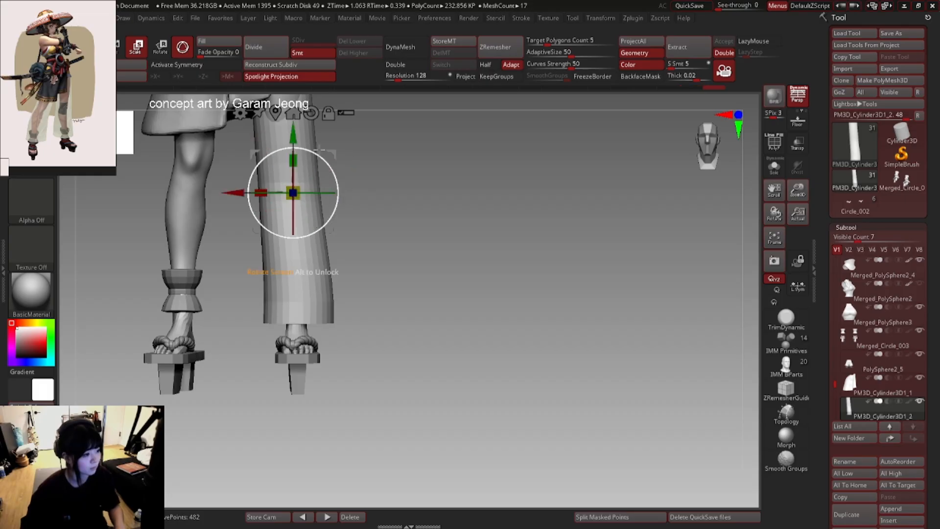
left_click_drag(328, 151, 335, 275, "alt")
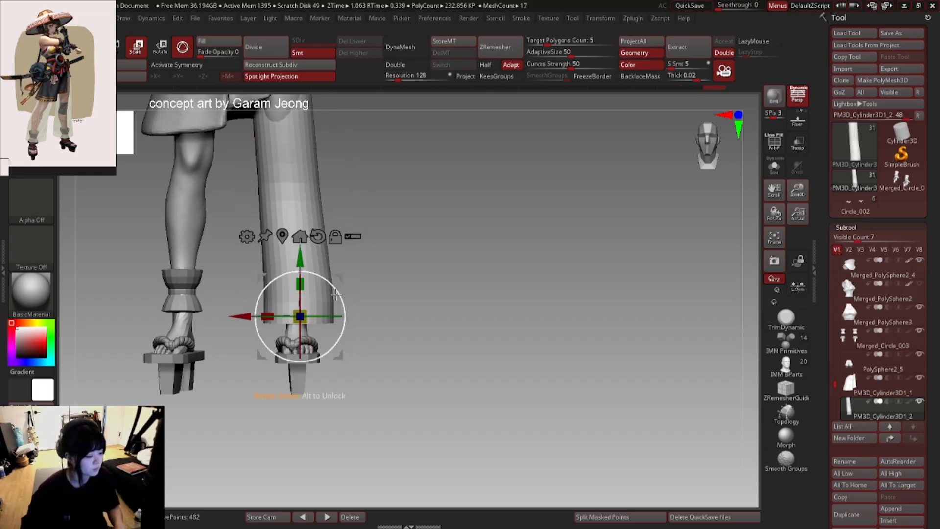
key("space")
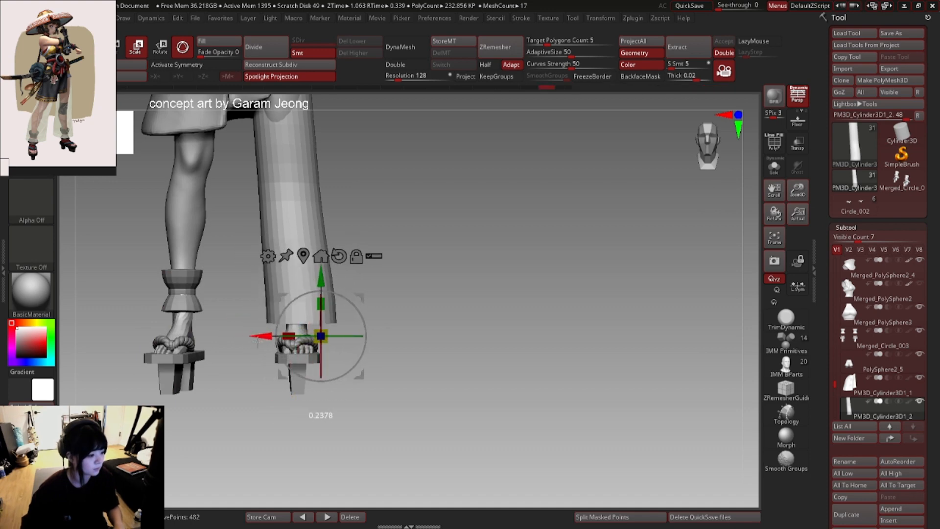
left_click_drag(256, 341, 240, 292, "alt")
- Shape the leg cylinder in side view with the Move brush so it follows the leg's profile
key("q")
mouse_move(377, 277)
right_mouse_down("ctrl")
mouse_move(351, 242)
mouse_move(282, 285)
mouse_move(298, 323)
right_mouse_up("ctrl")
right_click_drag(299, 323, 262, 248, "shift")
left_click_drag(270, 248, 263, 248)
right_click_drag(263, 247, 296, 215)
right_click(205, 255)
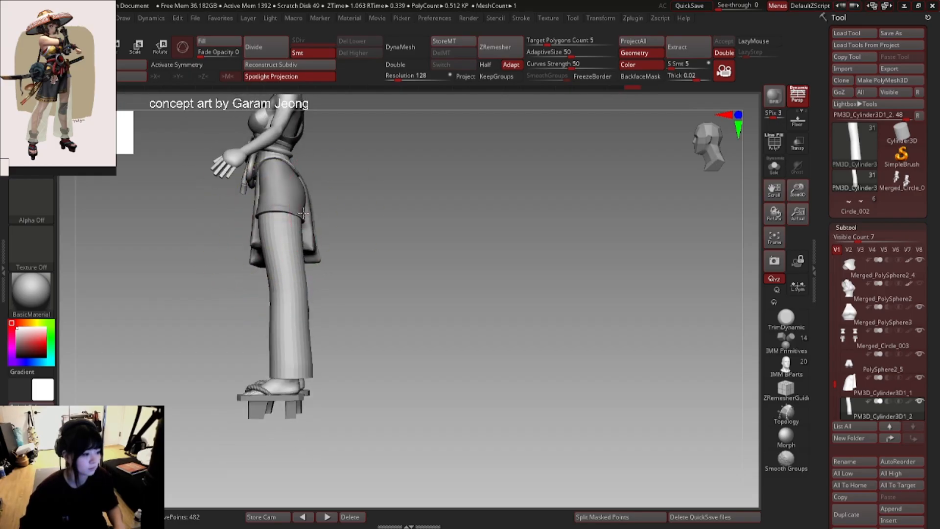
- Place the gizmo at the ankle in side view and widen the cylinder's lower end front to back into a flare
right_click_drag(278, 289, 282, 236, "alt")
key("e")
left_click_drag(336, 265, 336, 277, "alt")
left_click_drag(180, 314, 235, 315)
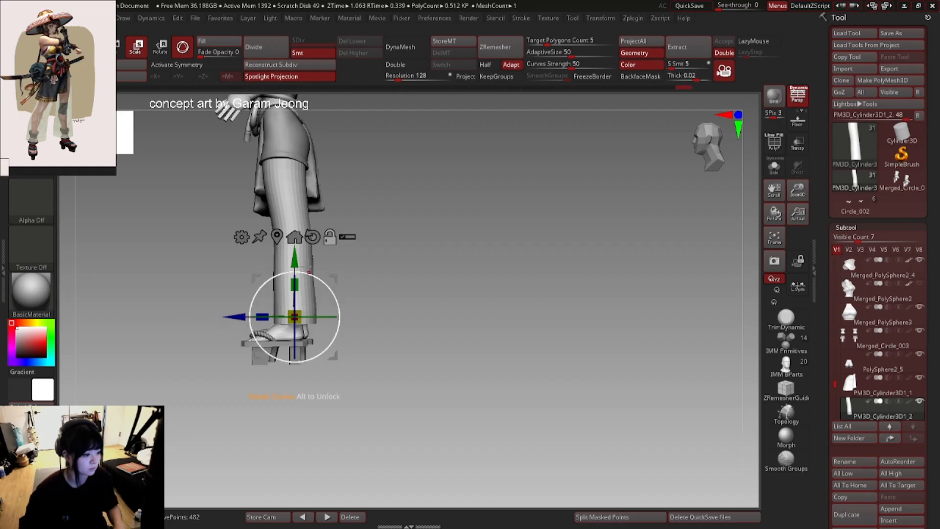
left_click_drag(336, 278, 335, 293, "alt")
left_click_drag(261, 332, 249, 332)
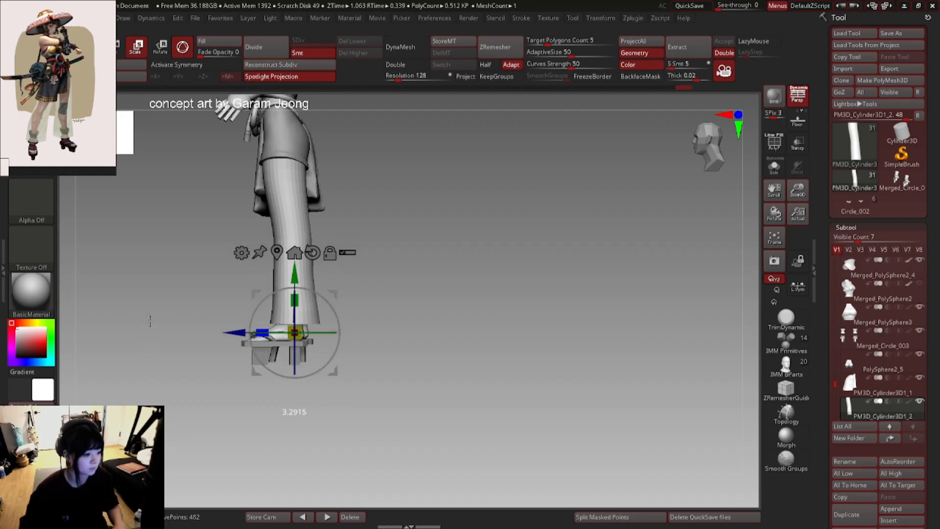
left_click_drag(149, 322, 149, 321)
right_click_drag(259, 320, 323, 318, "shift")
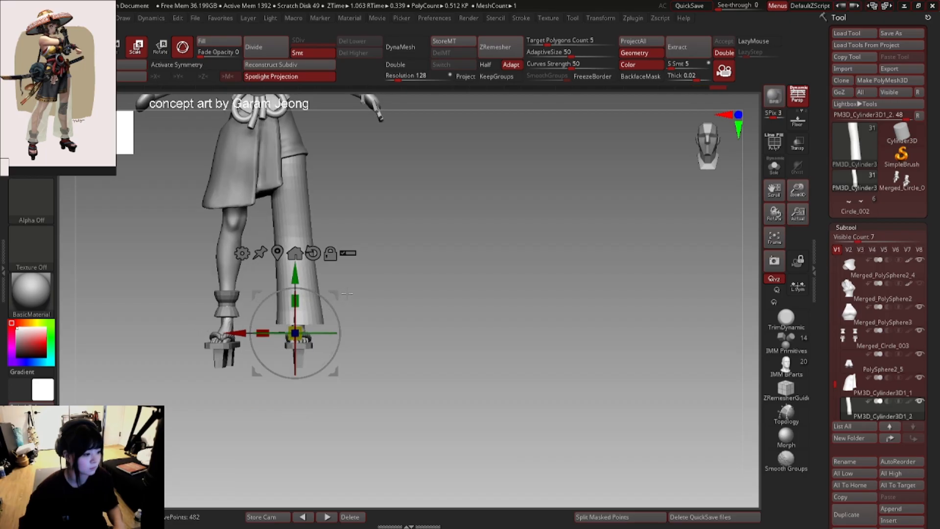
- Check the flared leg against the full figure and refine its side silhouette with the Move brush
key("q")
key("w")
right_click_drag(457, 264, 377, 269, "ctrl")
key("q")
right_click_drag(377, 269, 319, 287, "ctrl")
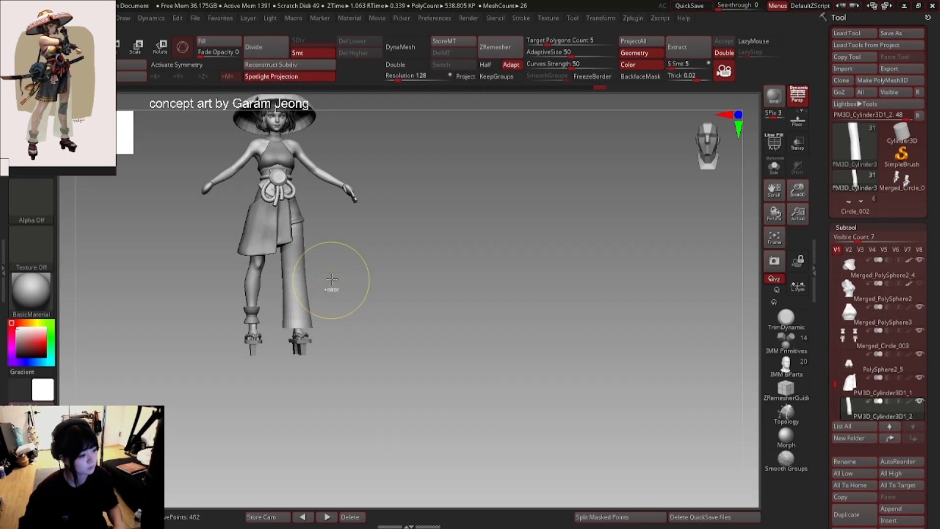
right_click_drag(346, 260, 282, 253)
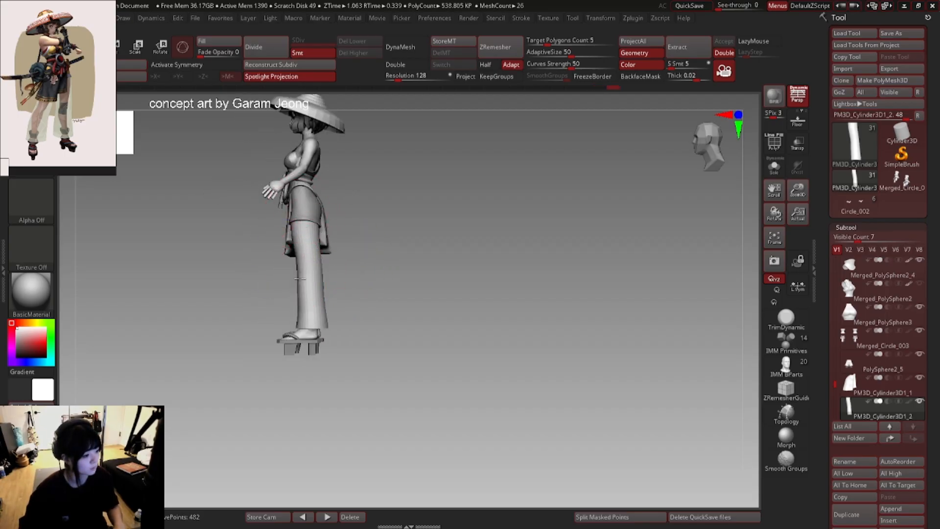
mouse_move(300, 279)
right_mouse_down("ctrl")
mouse_move(299, 289)
mouse_move(317, 269)
mouse_move(290, 272)
right_mouse_up("ctrl")
right_click(317, 268)
right_click(291, 270)
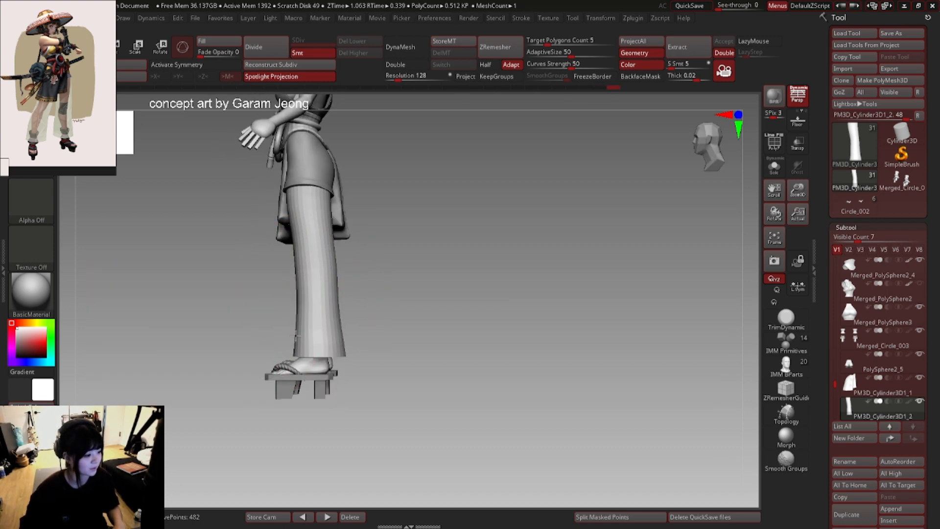
right_click_drag(317, 329, 317, 318, "ctrl")
right_click_drag(317, 318, 280, 314)
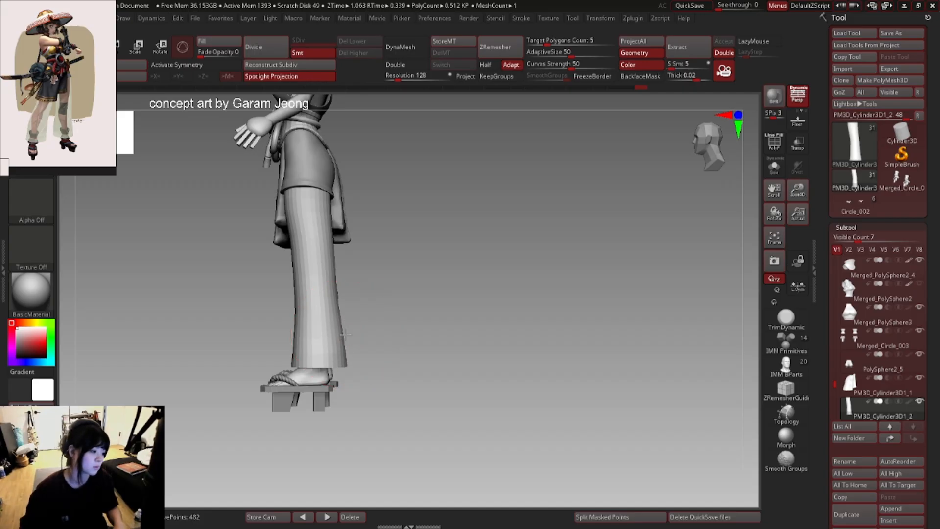
- Mirror the flared leg cylinder onto the character's opposite leg
right_click_drag(343, 334, 392, 309, "ctrl")
key("space")
right_click_drag(334, 316, 394, 215)
key("space")
left_click(431, 324)
- Make the mirrored trouser legs the active subtool and turn on X symmetry
left_click(358, 211, "alt")
right_click_drag(335, 294, 380, 284, "ctrl")
key("space")
right_click_drag(380, 284, 300, 257)
key("space")
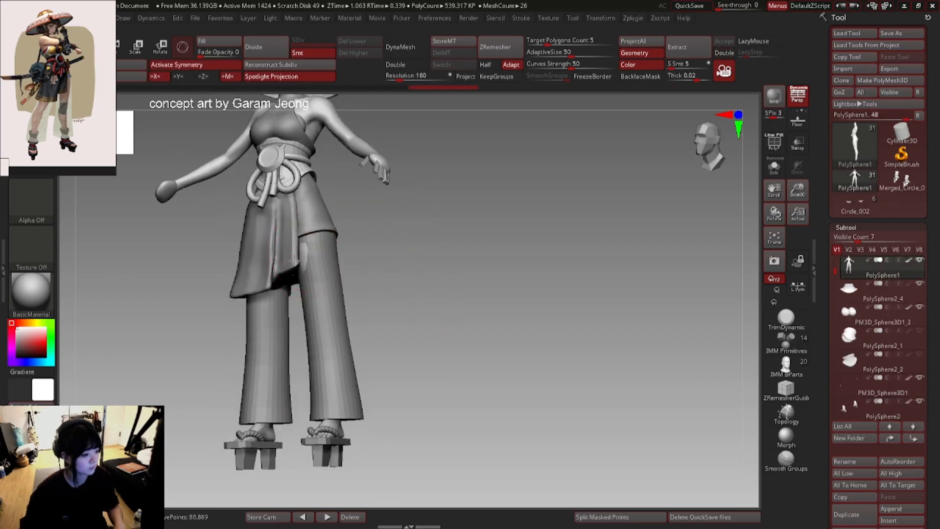
left_click(295, 260, "alt")
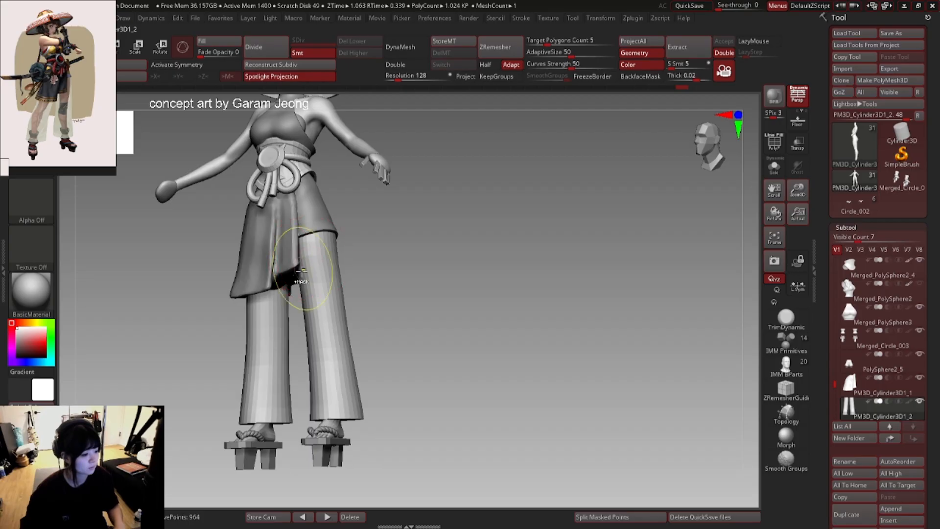
key("x")
- With symmetry off, place the gizmo at the upper end of the trouser legs and scale them very slightly lengthwise
right_click_drag(301, 271, 337, 267)
right_click_drag(338, 267, 393, 107)
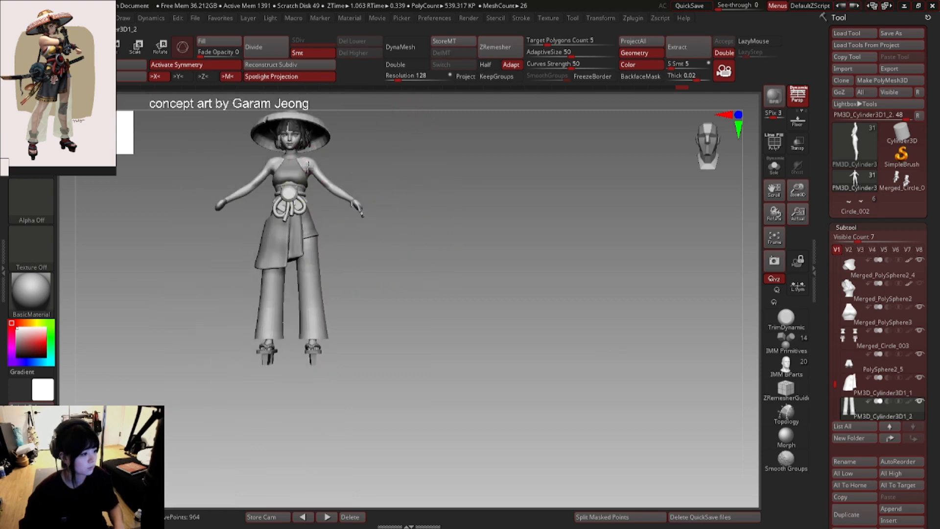
left_click(309, 167, "alt")
mouse_move(343, 172)
right_mouse_down()
mouse_move(368, 179)
mouse_move(362, 193)
mouse_move(353, 186)
mouse_move(381, 204)
mouse_move(365, 207)
right_mouse_up()
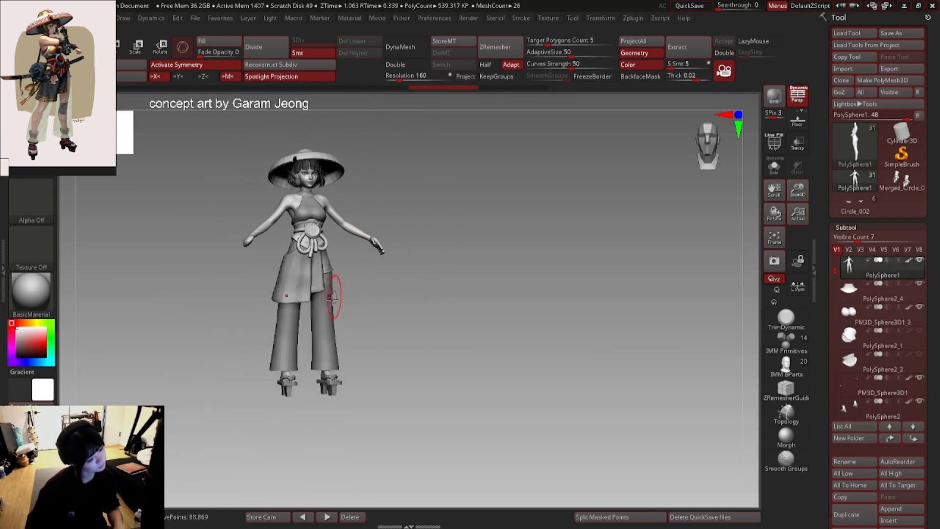
left_click(329, 295, "alt")
right_click_drag(329, 295, 346, 268)
key("r")
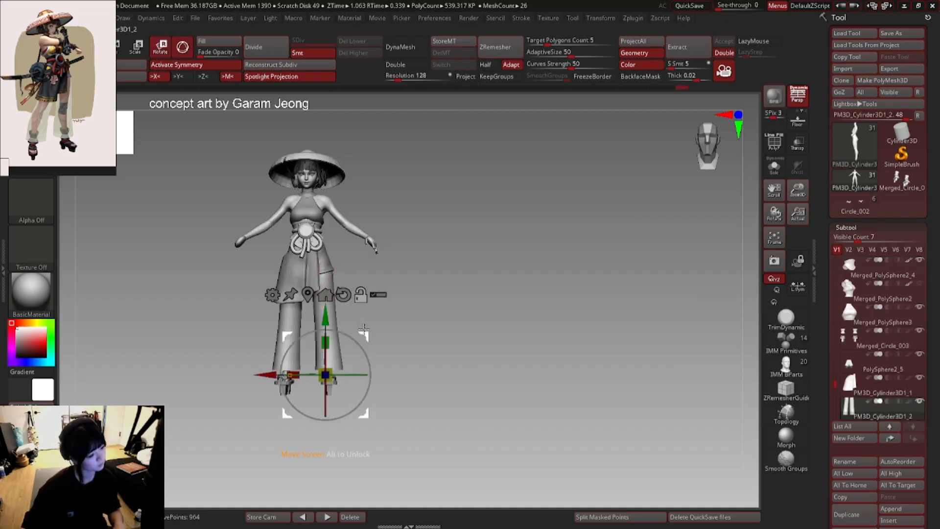
left_click_drag(363, 332, 362, 227, "alt")
key("x")
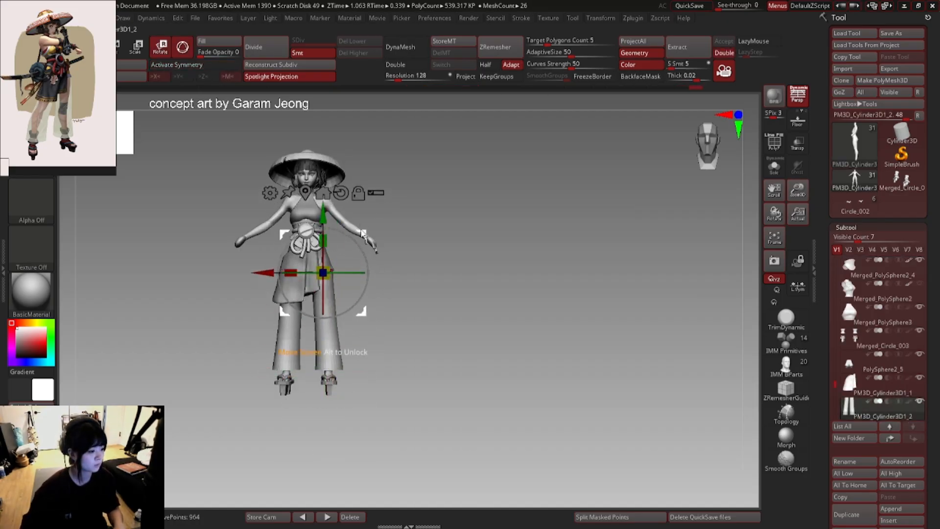
key("1")
key("space")
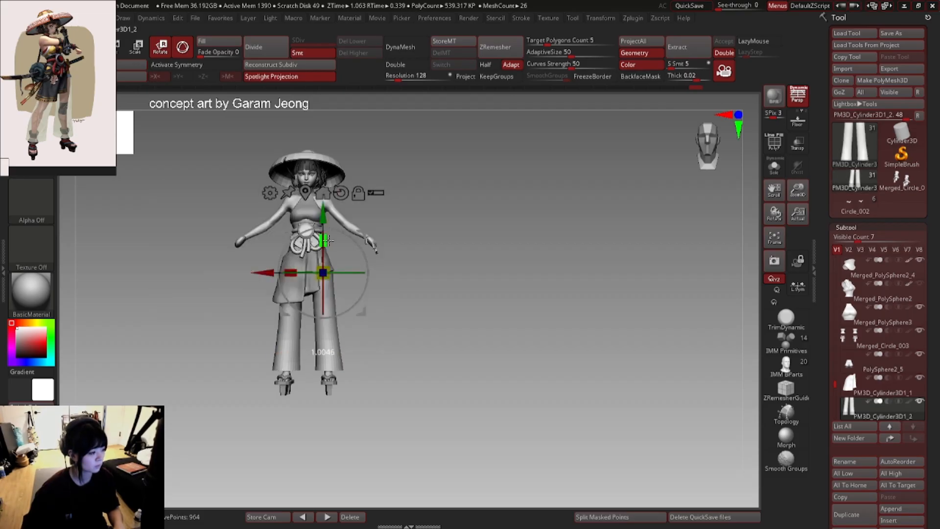
- Turn X symmetry back on and adjust the trouser legs' lower flare in side view with the Move brush
right_click_drag(336, 257, 374, 152, "ctrl")
right_click_drag(375, 152, 351, 268, "ctrl")
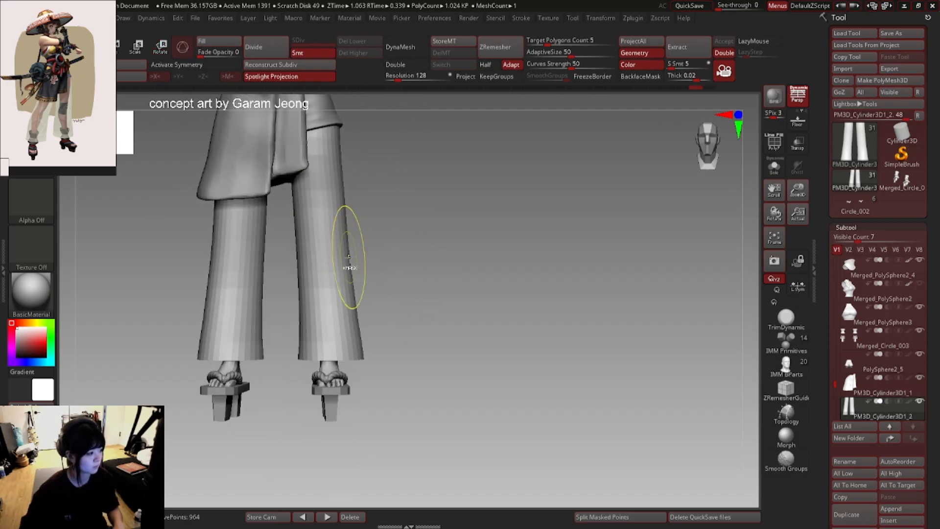
key("w")
mouse_move(319, 387)
right_mouse_down()
mouse_move(355, 342)
mouse_move(308, 296)
mouse_move(328, 316)
mouse_move(285, 302)
mouse_move(347, 320)
right_mouse_up()
key("q")
right_click(289, 271)
key("x")
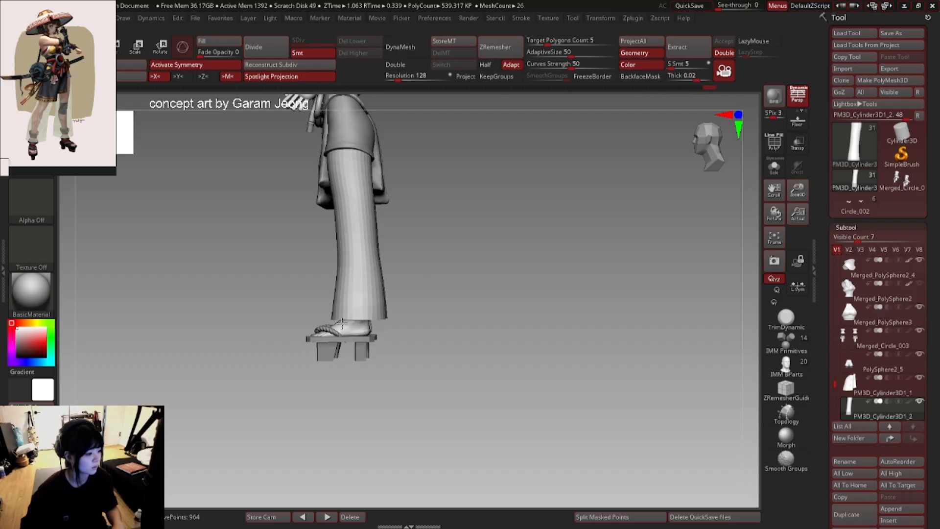
key("space")
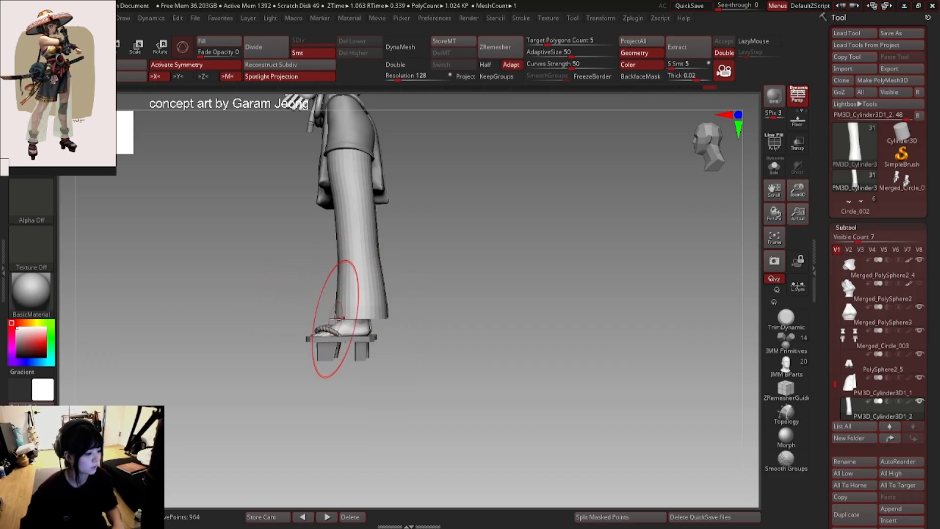
key("space")
mouse_move(330, 317)
right_mouse_down()
mouse_move(352, 308)
mouse_move(331, 319)
right_mouse_up()
- Try to smooth the trouser hem around the ankle from the opposite side, with the brush size reduced to about 372
key("space")
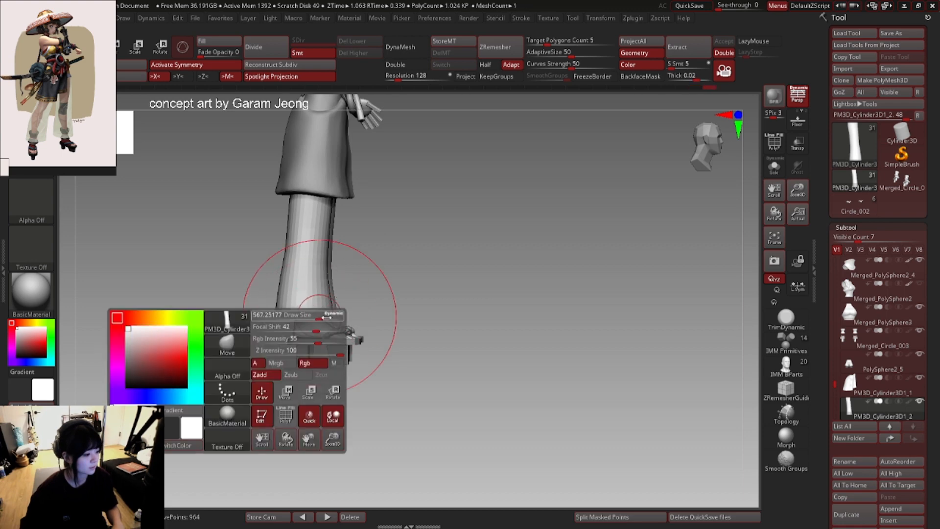
mouse_move(262, 324)
left_mouse_down()
mouse_move(287, 323)
mouse_move(276, 319)
left_mouse_up()
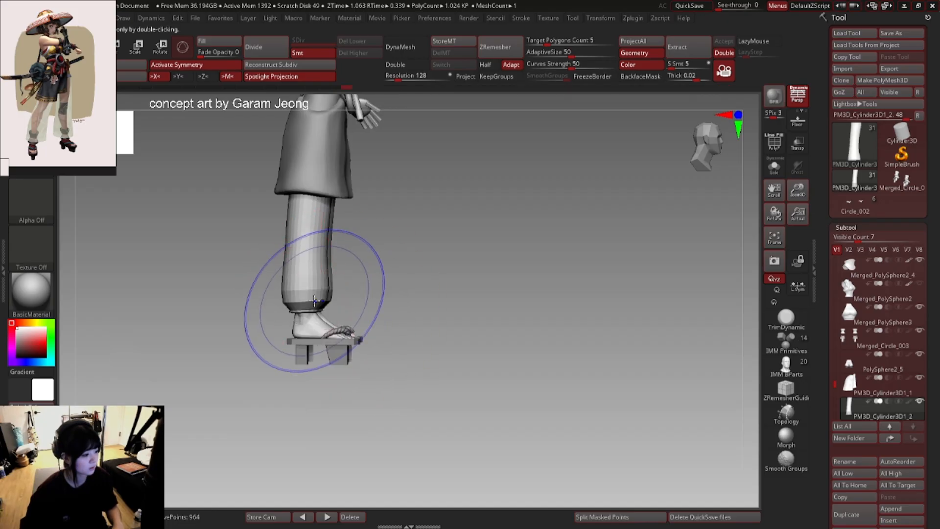
key("space")
right_click(310, 265)
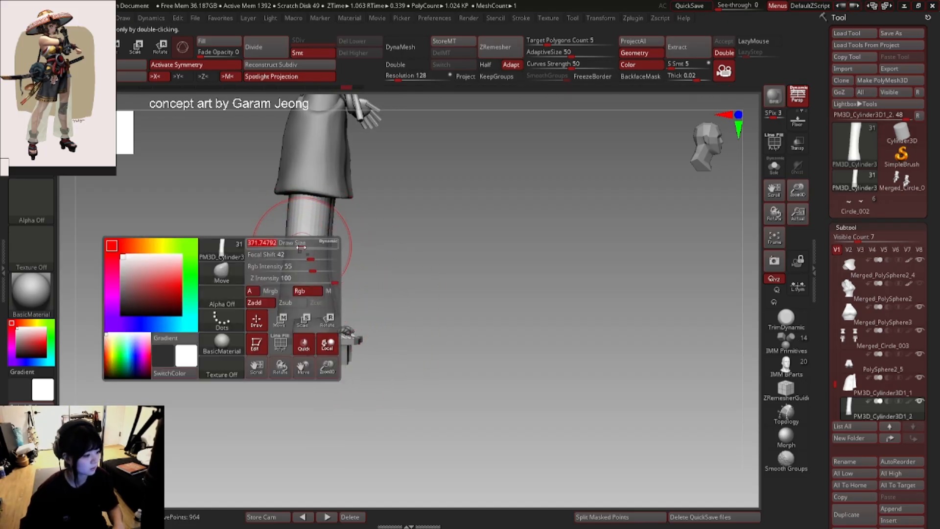
right_click_drag(311, 264, 290, 258)
right_click(312, 269)
right_click(329, 270)
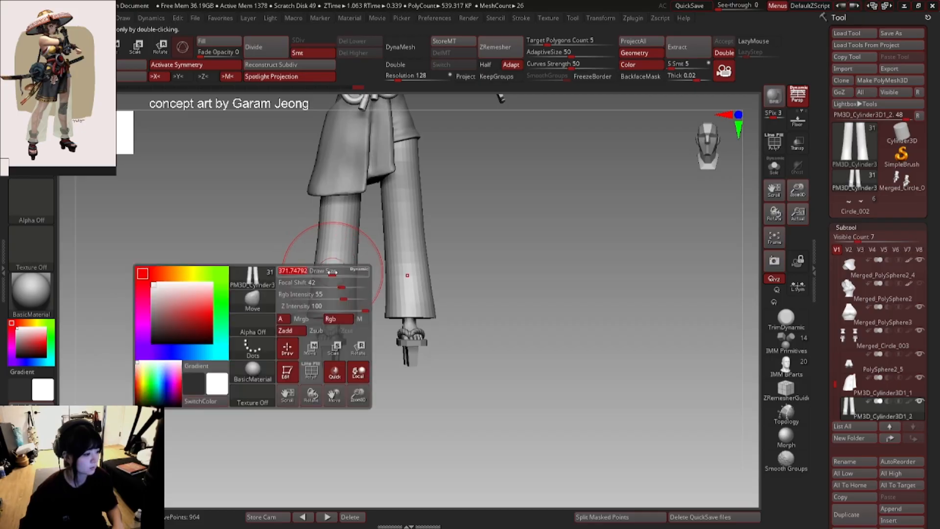
key("ctrl+z")
- Try to smooth the lower half of the trouser legs in front view, and undo the stroke
key("space")
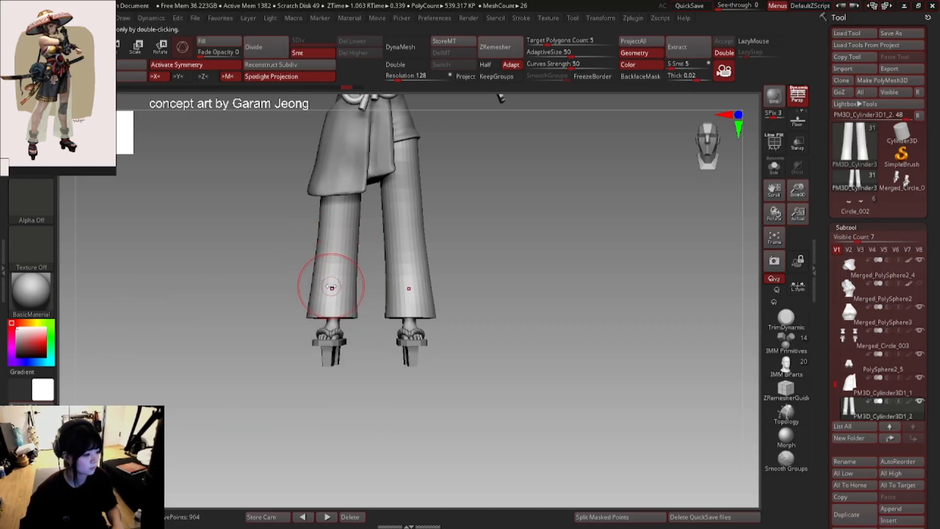
left_click_drag(331, 287, 346, 290, "shift")
key("ctrl+z")
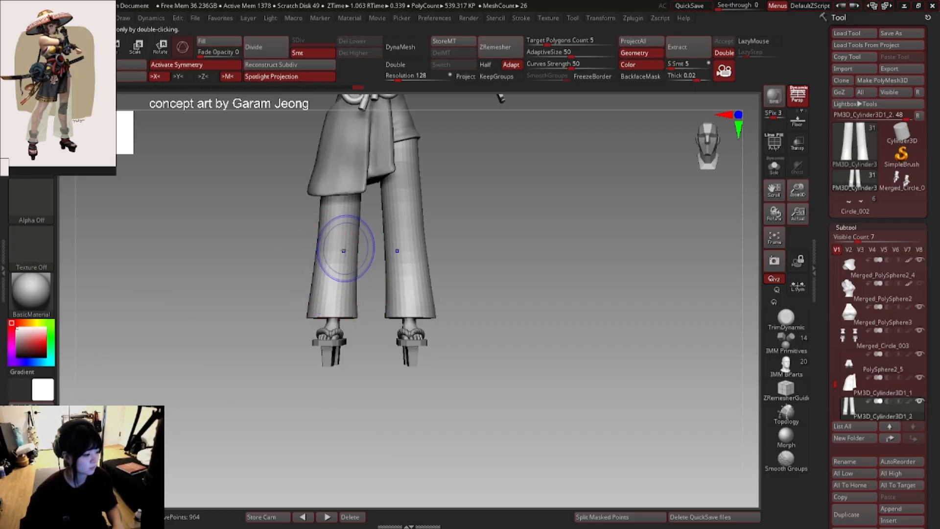
- Undo the last smoothing stroke and DynaMesh the trouser legs at resolution 256
key("ctrl+z")
key("space")
left_click_drag(347, 252, 355, 254)
right_click_drag(424, 196, 436, 182, "ctrl")
mouse_move(457, 206)
right_mouse_down()
mouse_move(431, 214)
mouse_move(457, 226)
mouse_move(465, 259)
mouse_move(453, 208)
mouse_move(417, 278)
right_mouse_up()
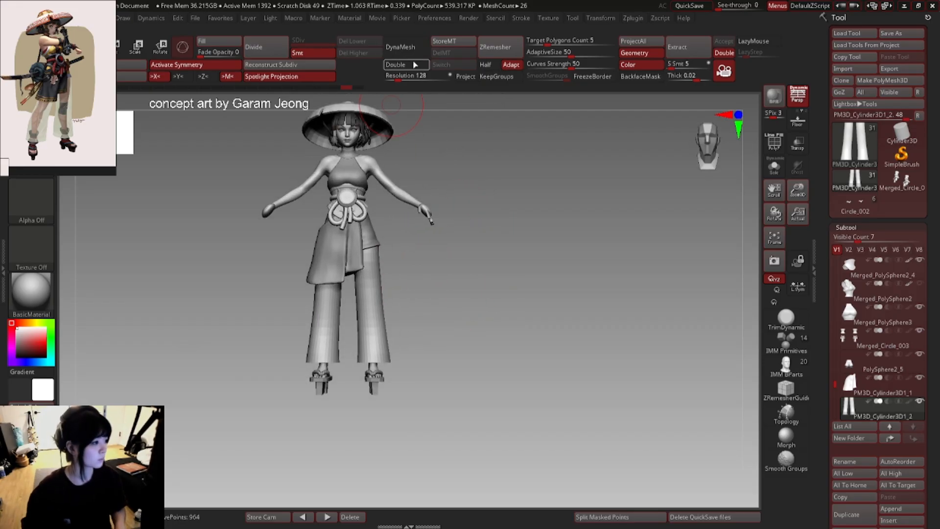
left_click(402, 75)
type("256")
key("Return")
left_click(418, 46)
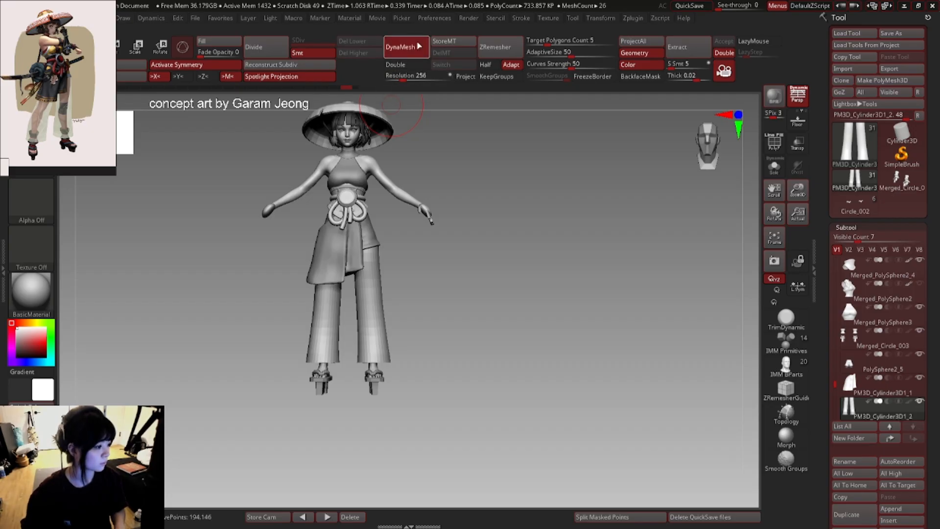
- Examine the remeshed trouser legs up close with the wireframe displayed
key("shift+f")
key("shift+f")
mouse_move(411, 213)
right_mouse_down()
mouse_move(365, 215)
mouse_move(364, 262)
mouse_move(400, 260)
mouse_move(399, 210)
right_mouse_up()
key("shift+f")
right_click(396, 246)
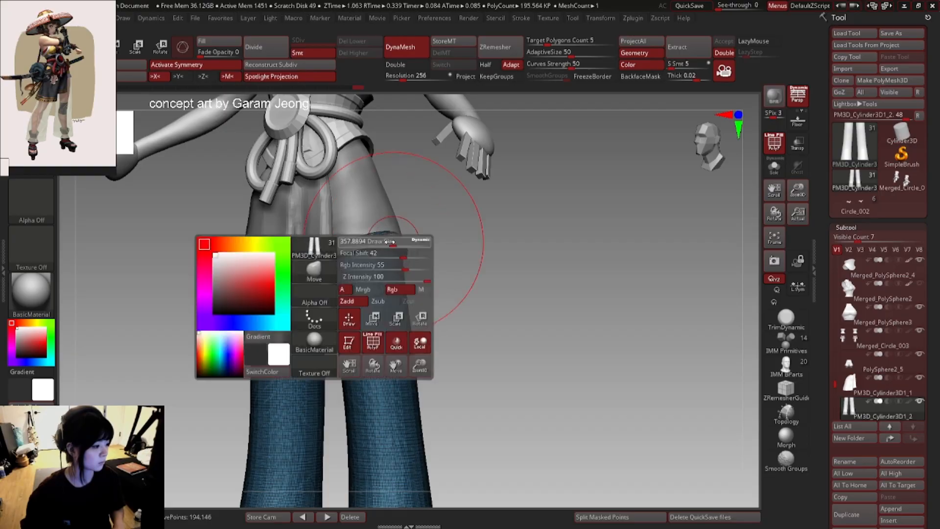
mouse_move(398, 247)
right_mouse_down()
mouse_move(395, 259)
mouse_move(387, 232)
mouse_move(408, 237)
mouse_move(380, 262)
mouse_move(336, 266)
mouse_move(310, 254)
mouse_move(361, 279)
mouse_move(353, 265)
right_mouse_up()
key("shift+f")
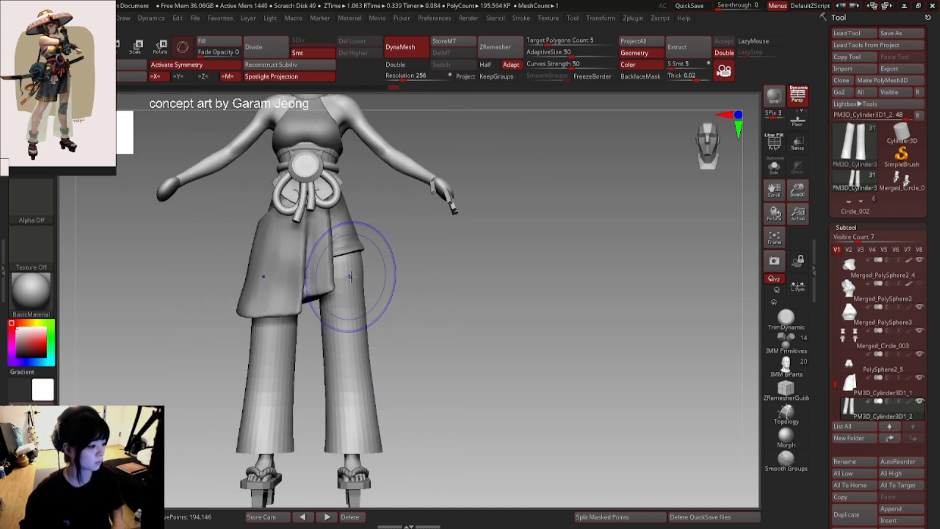
- Smooth the faceted surface of both trouser legs, working from the front and the back
right_click_drag(345, 338, 340, 275, "alt")
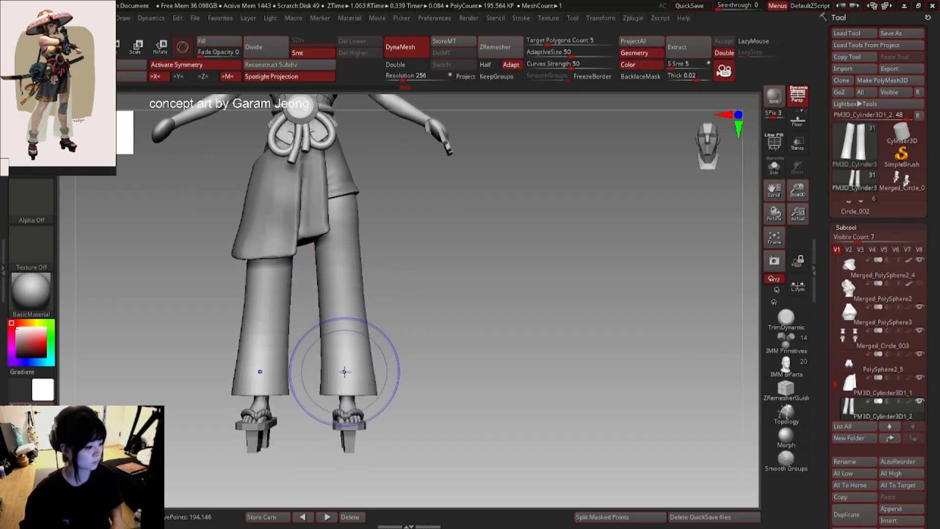
right_click_drag(402, 376, 372, 368)
right_click_drag(415, 392, 369, 376)
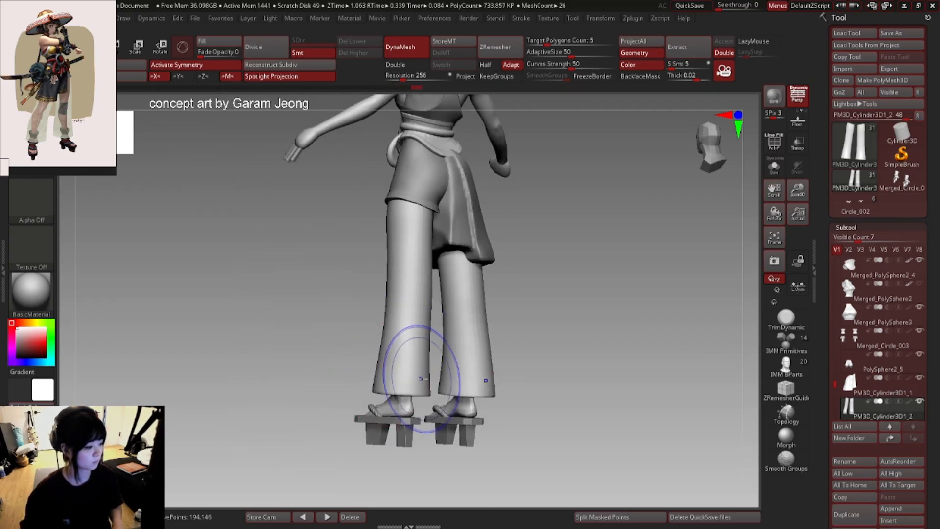
right_click_drag(425, 363, 388, 346)
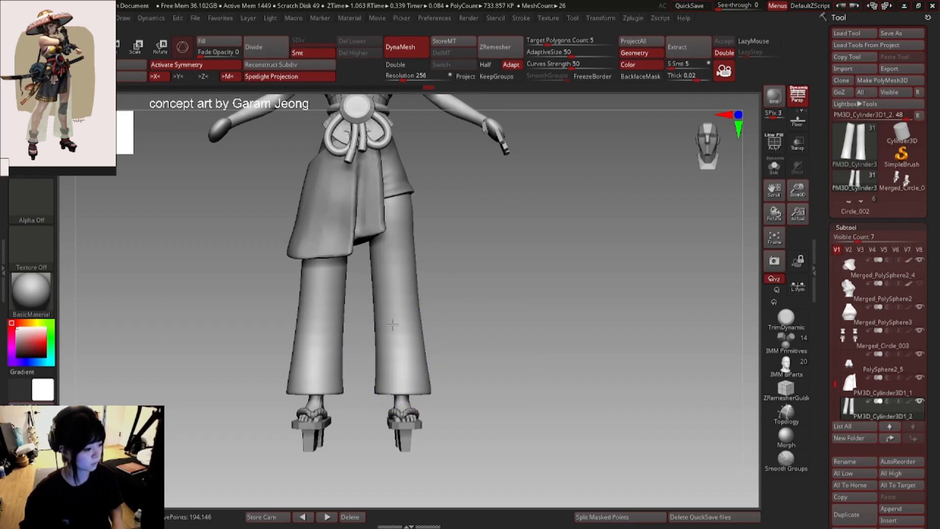
- Hide the draped skirt subtool, keeping the trouser legs as the active subtool
right_click_drag(460, 222, 399, 249, "ctrl")
left_click(408, 224, "alt")
right_click_drag(399, 249, 386, 269, "ctrl")
left_click(386, 270, "alt")
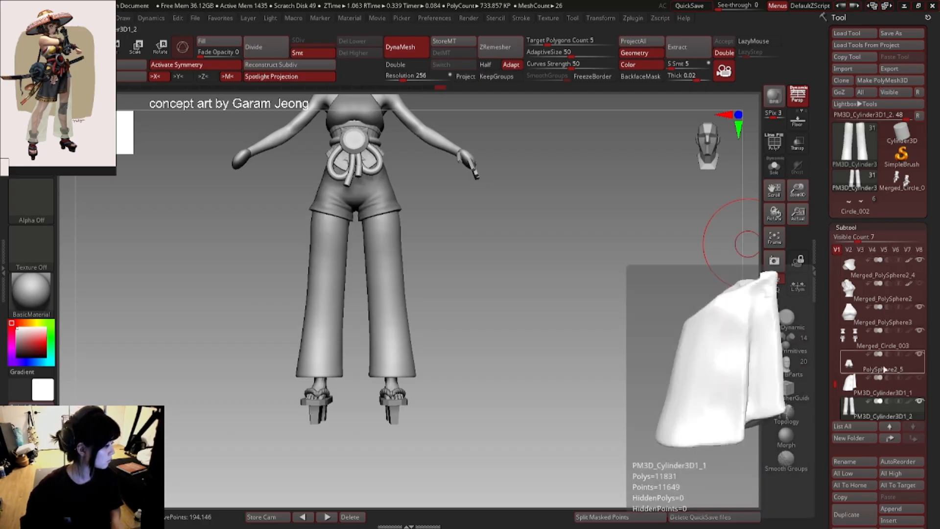
left_click(919, 377)
- Refine the upper edge of the trouser legs beneath the shorts' hem with the Move brush
left_click_drag(396, 223, 392, 224)
right_click_drag(419, 227, 414, 224)
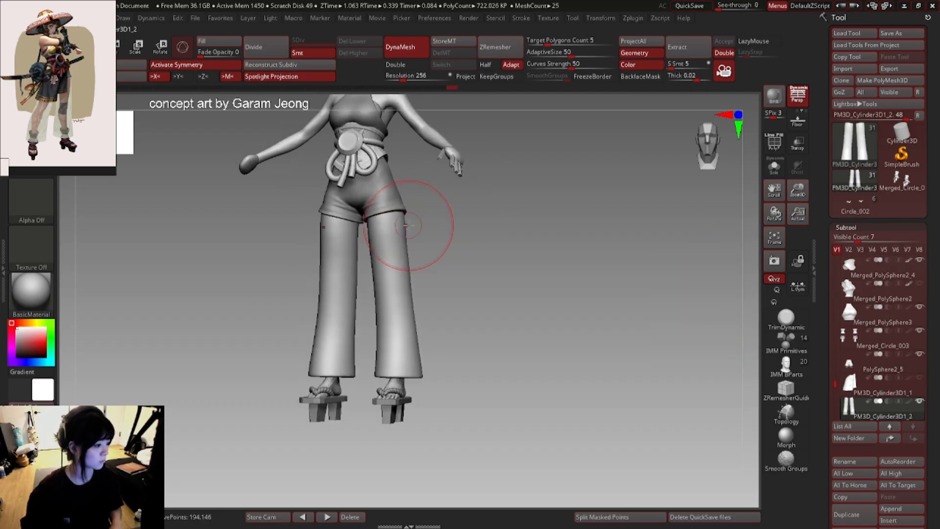
left_click_drag(407, 225, 403, 225)
mouse_move(412, 226)
right_mouse_down("shift")
mouse_move(444, 226)
mouse_move(382, 230)
mouse_move(402, 222)
right_mouse_up("shift")
key("space")
key("space")
left_click_drag(407, 221, 414, 221)
mouse_move(414, 205)
right_mouse_down()
mouse_move(426, 189)
mouse_move(419, 171)
mouse_move(415, 178)
mouse_move(435, 178)
right_mouse_up()
- Mask a lengthwise section of the trouser legs in front view
right_click_drag(491, 191, 364, 264, "ctrl")
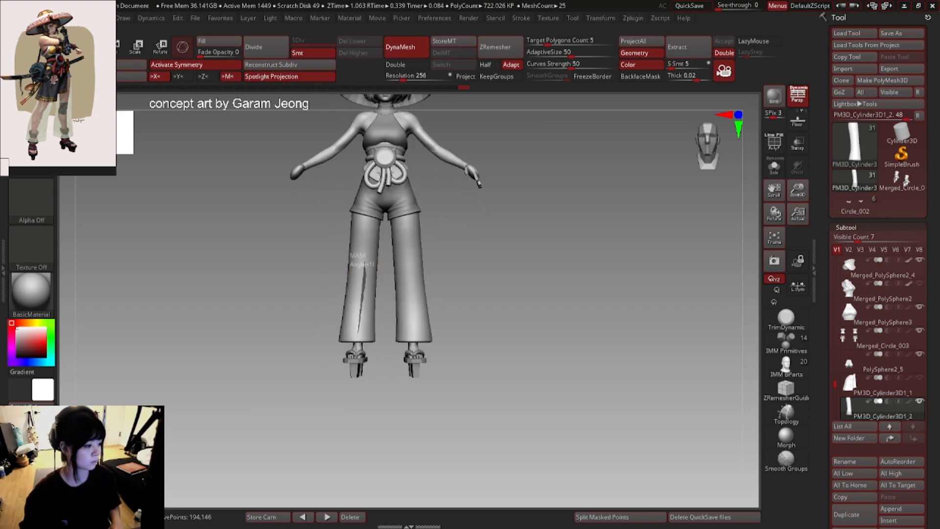
left_click_drag(358, 337, 392, 286, "ctrl")
left_click_drag(363, 182, 371, 253, "ctrl")
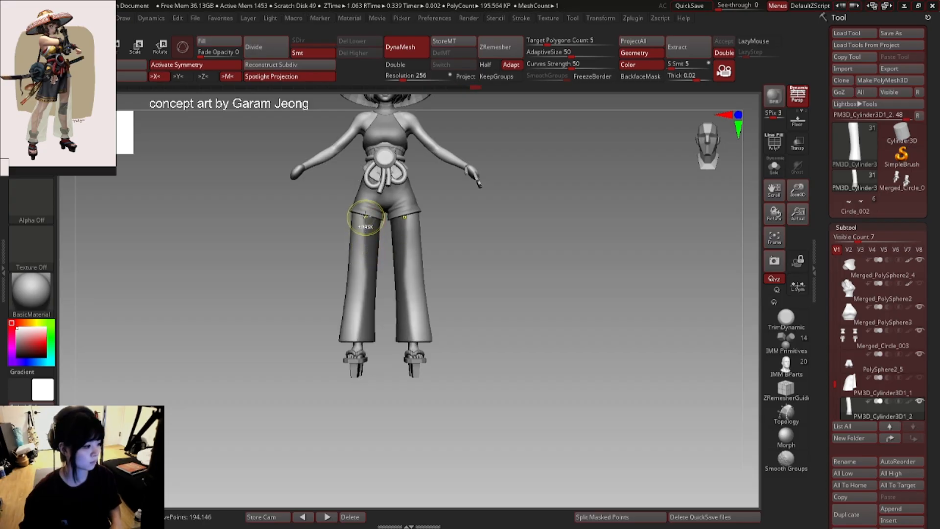
left_click_drag(356, 307, 362, 380, "ctrl")
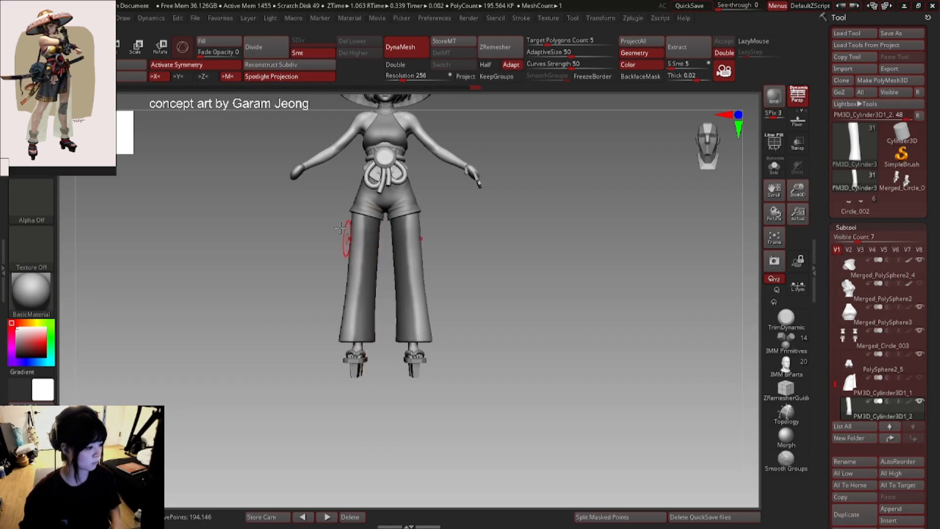
- Adjust the outer contour of the trouser legs from several angles with the Move brush
mouse_move(346, 240)
right_mouse_down()
mouse_move(362, 241)
mouse_move(336, 271)
mouse_move(302, 280)
mouse_move(328, 283)
right_mouse_up()
right_click(341, 283)
right_click(319, 280)
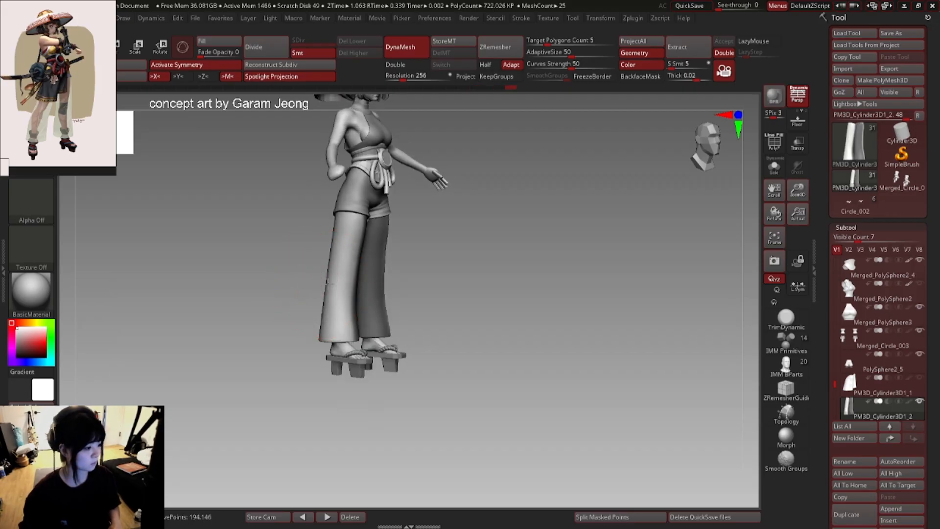
right_click(327, 289)
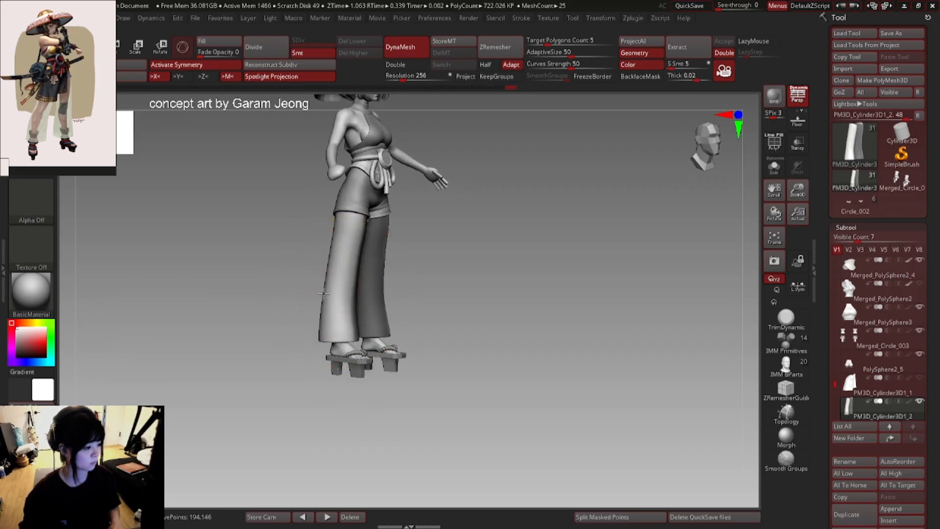
left_click_drag(323, 294, 321, 293)
right_click_drag(321, 290, 277, 290)
right_click(424, 291)
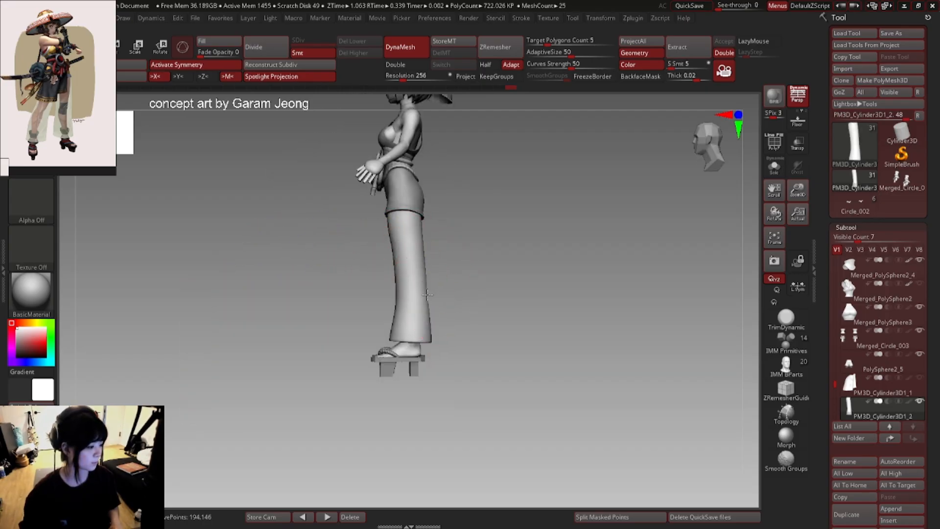
mouse_move(427, 294)
right_mouse_down()
mouse_move(371, 283)
mouse_move(466, 279)
right_mouse_up()
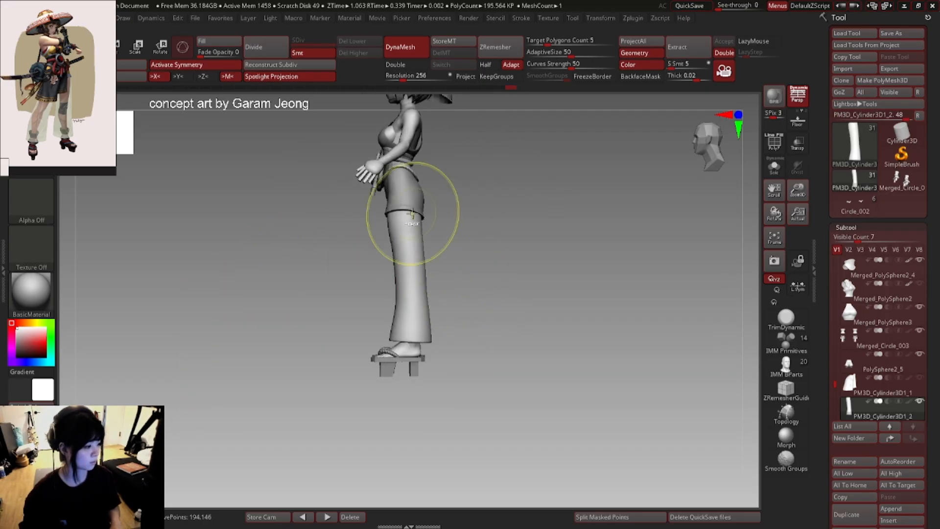
- Mask the trouser legs lengthwise in side view and shape their rear contour with the Move brush
mouse_move(395, 181)
left_mouse_down("ctrl")
mouse_move(421, 416)
mouse_move(380, 200)
mouse_move(406, 390)
left_mouse_up("ctrl")
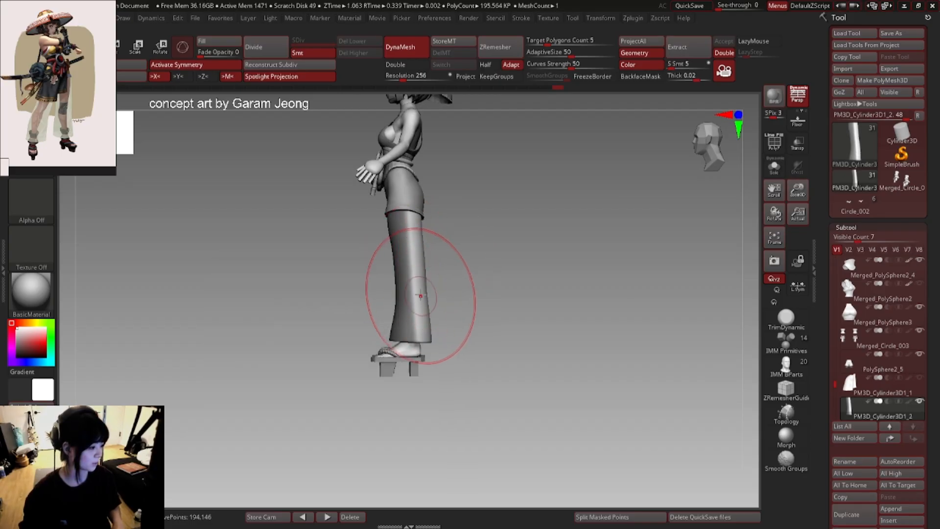
mouse_move(425, 300)
right_mouse_down()
mouse_move(453, 289)
mouse_move(416, 310)
right_mouse_up()
right_click_drag(417, 310, 375, 294, "shift")
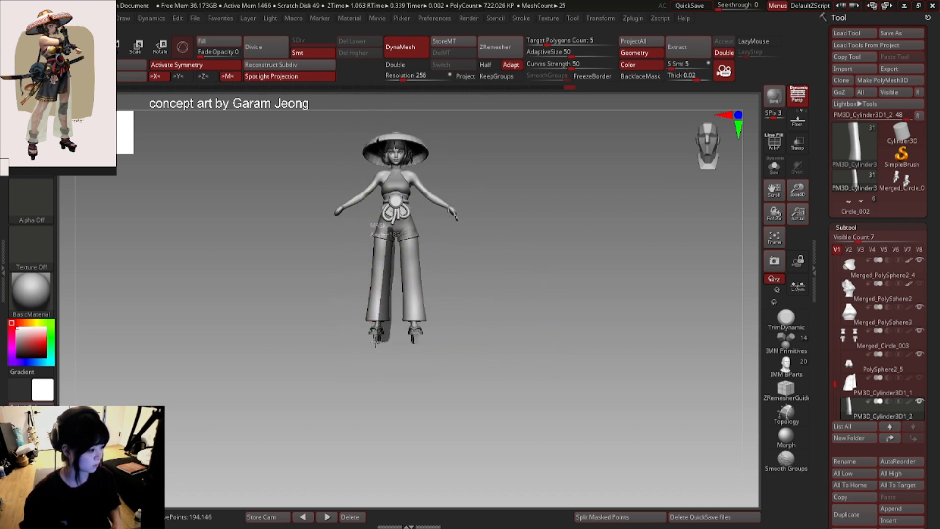
- Mask the trouser legs again in front view and pull the outer hem slightly inward from behind
left_click_drag(374, 341, 364, 293, "ctrl")
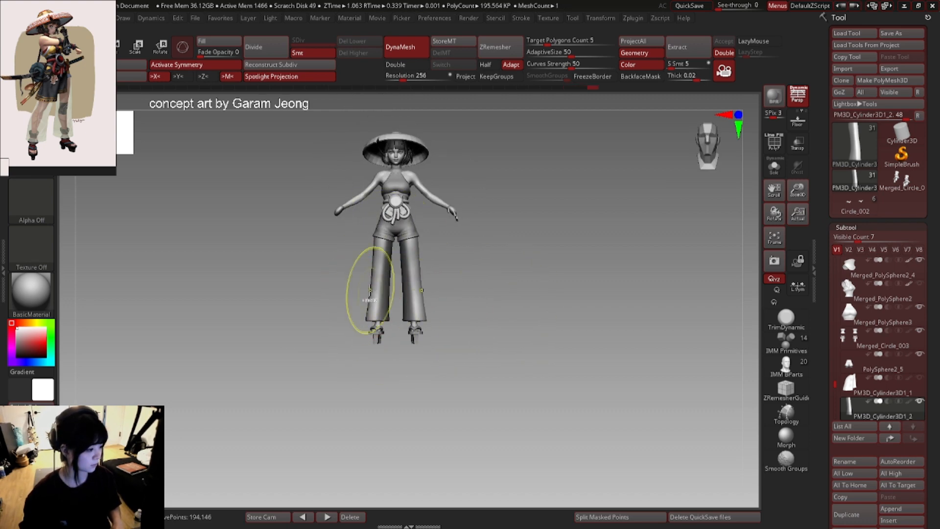
right_click_drag(371, 282, 370, 322)
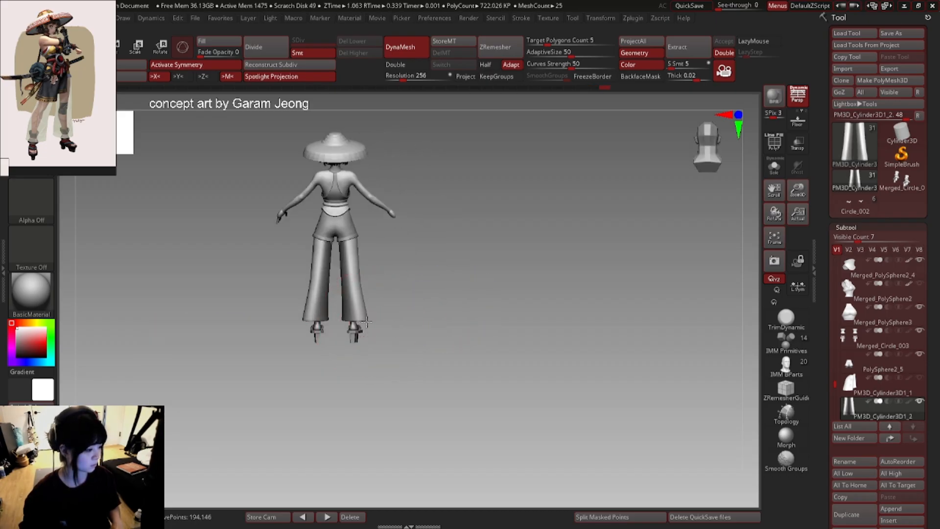
key("space")
left_click_drag(363, 309, 378, 311)
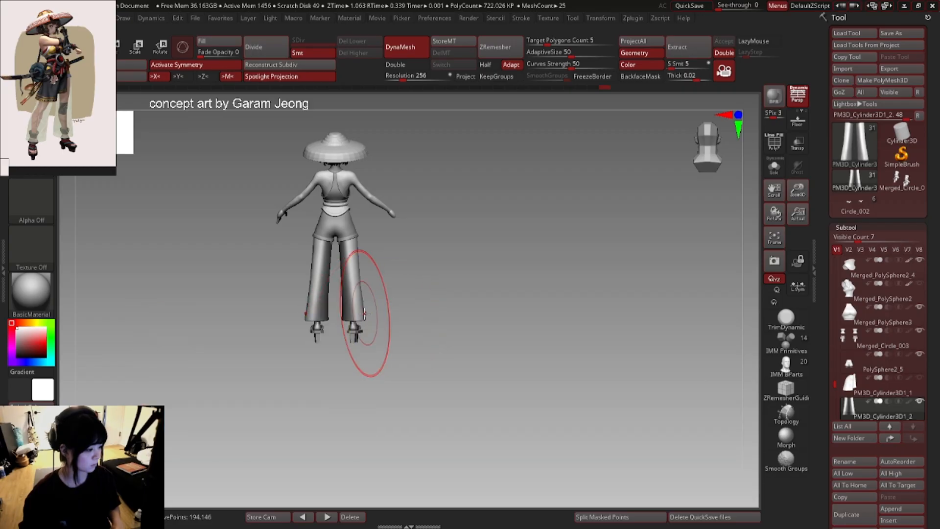
right_click_drag(365, 300, 308, 288)
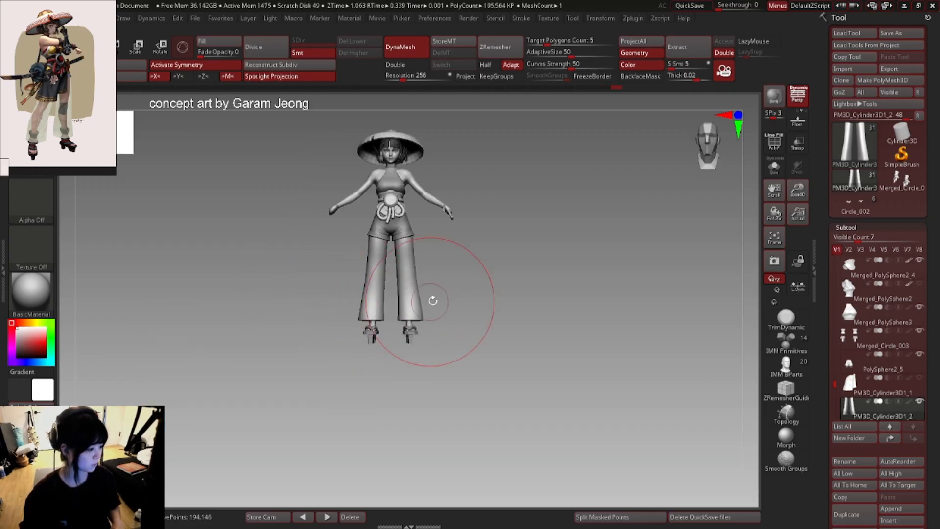
- Show the skirt again and make the body the active subtool
right_click_drag(431, 300, 450, 307)
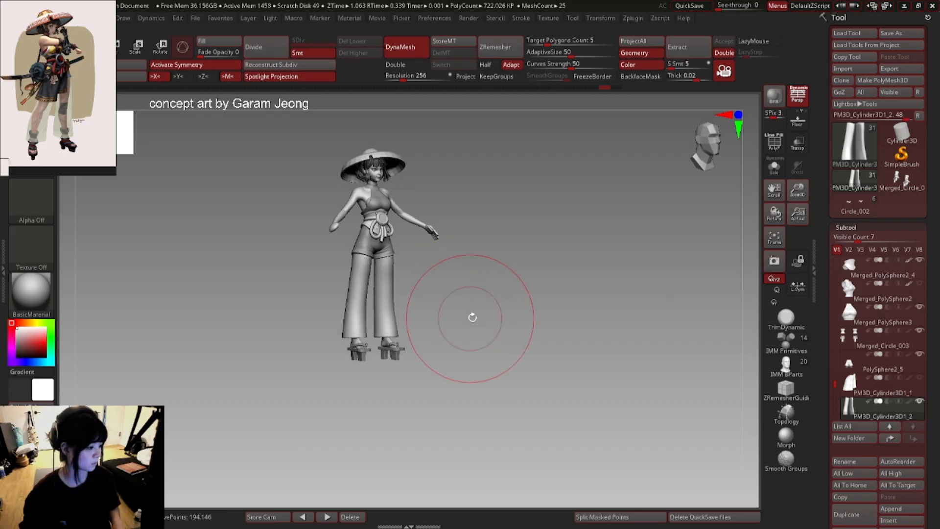
right_click_drag(508, 283, 724, 294)
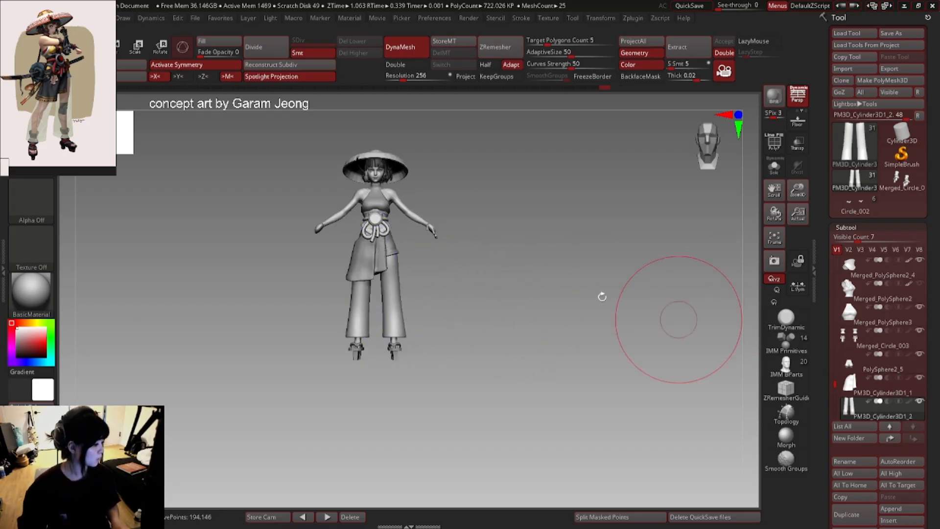
right_click_drag(346, 199, 429, 206)
right_click_drag(429, 206, 392, 209)
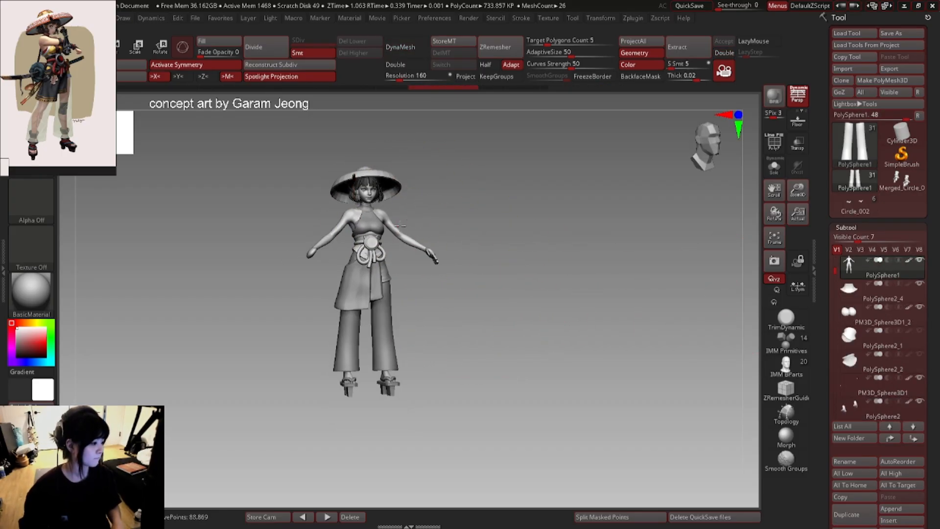
- Show the cylinder roll behind the waist and make it the active subtool
left_click_drag(835, 273, 839, 347)
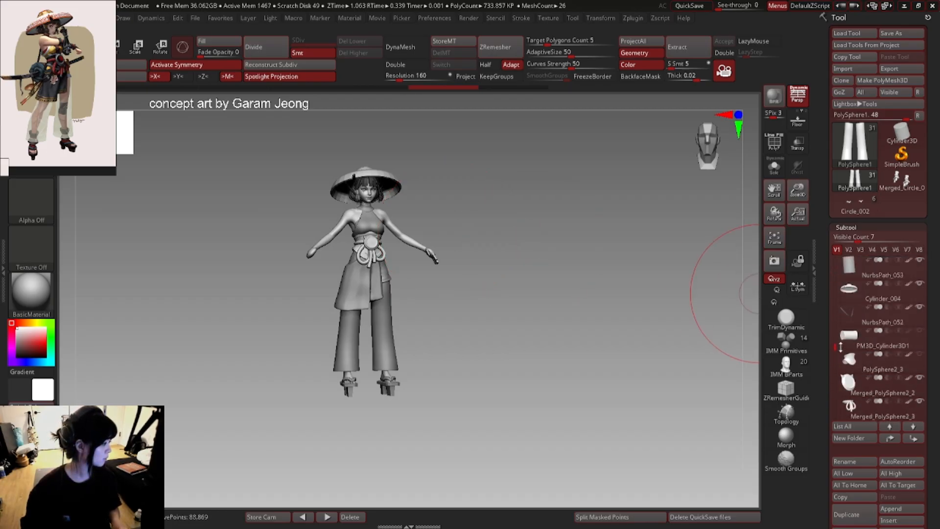
left_click(920, 331)
right_click(406, 228)
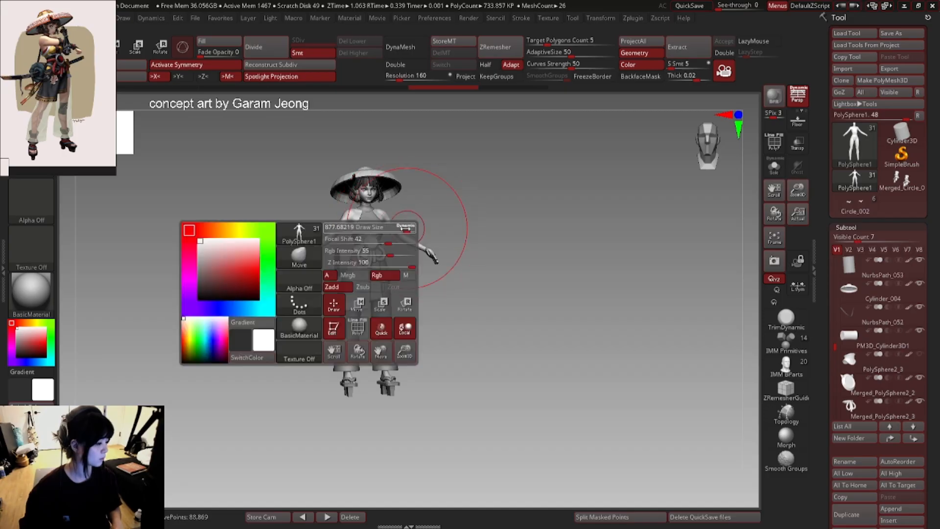
right_click_drag(376, 218, 381, 235, "ctrl")
right_click_drag(381, 235, 418, 225)
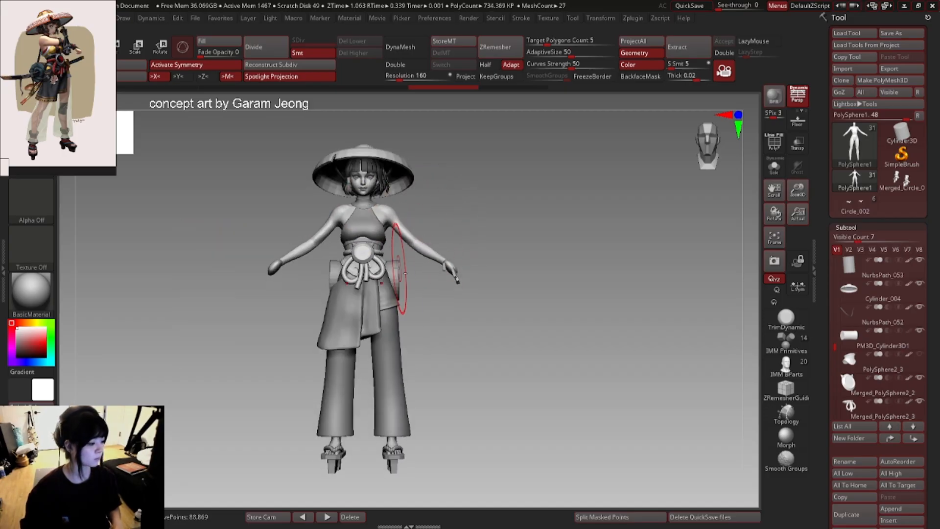
left_click(395, 272, "alt")
mouse_move(394, 269)
right_mouse_down("alt")
mouse_move(438, 269)
mouse_move(445, 255)
mouse_move(422, 240)
right_mouse_up("alt")
right_click_drag(492, 240, 473, 267)
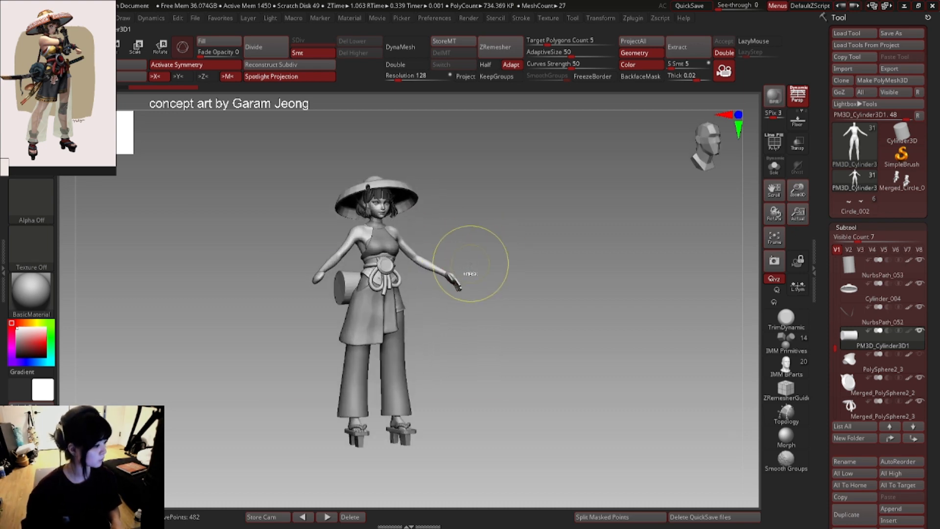
- Zoom in on the hand beside the waist roll and make its palm the active subtool
key("space")
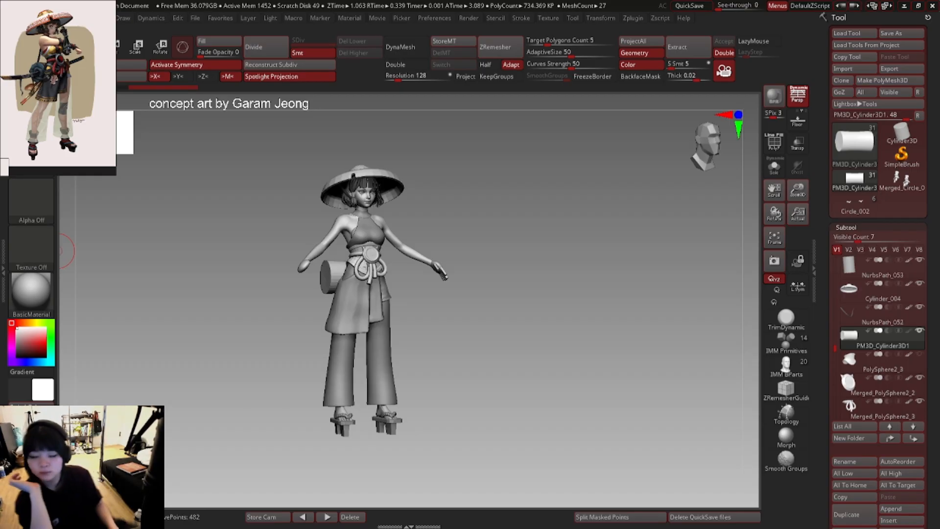
left_click_drag(422, 303, 531, 306)
right_click_drag(307, 319, 377, 286, "ctrl")
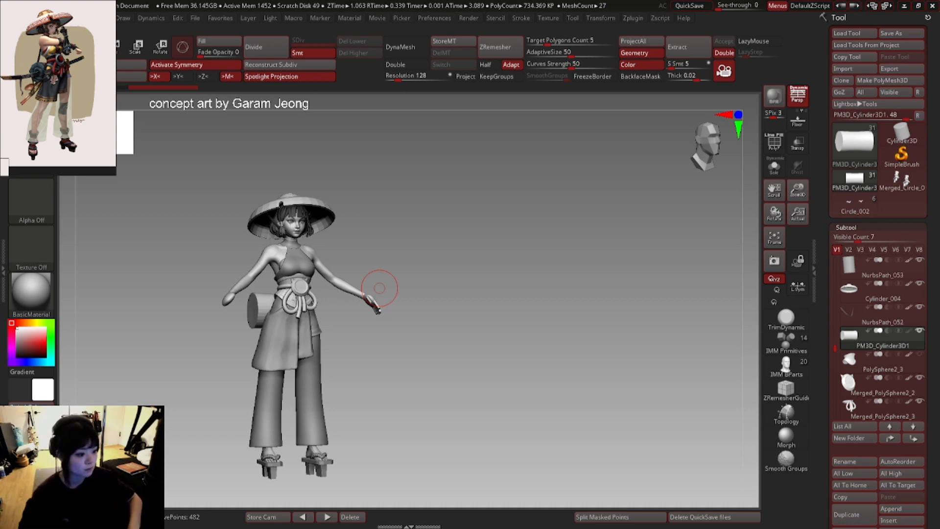
left_click_drag(352, 267, 391, 246, "alt")
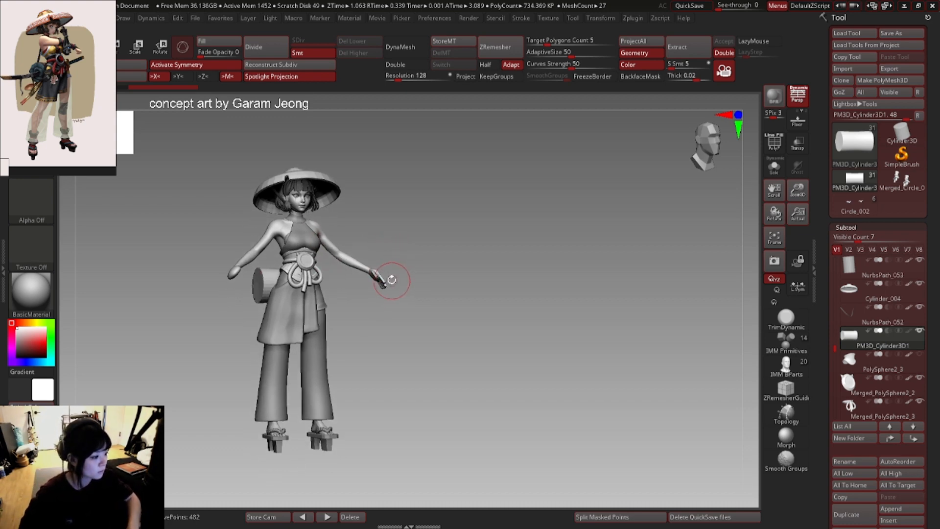
right_click_drag(391, 280, 374, 237)
right_click(420, 297)
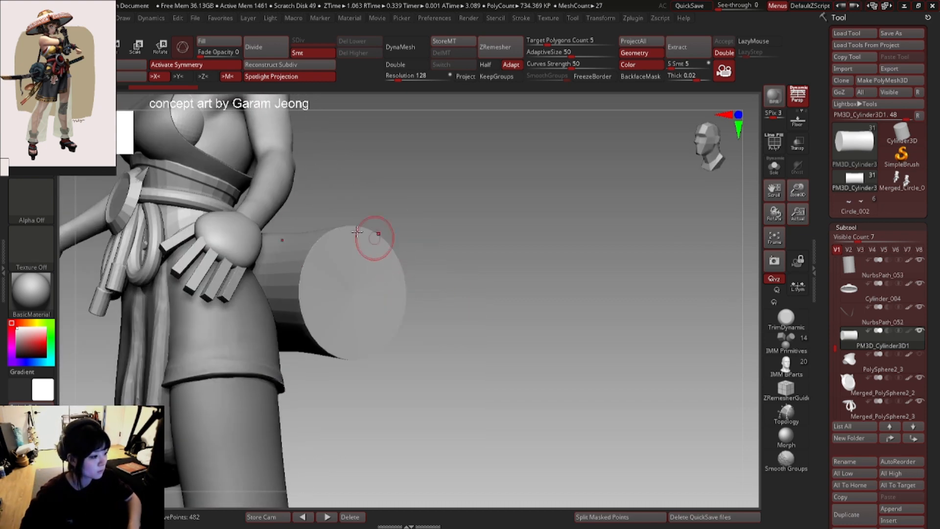
left_click(235, 225, "alt")
right_click_drag(235, 225, 314, 235, "ctrl")
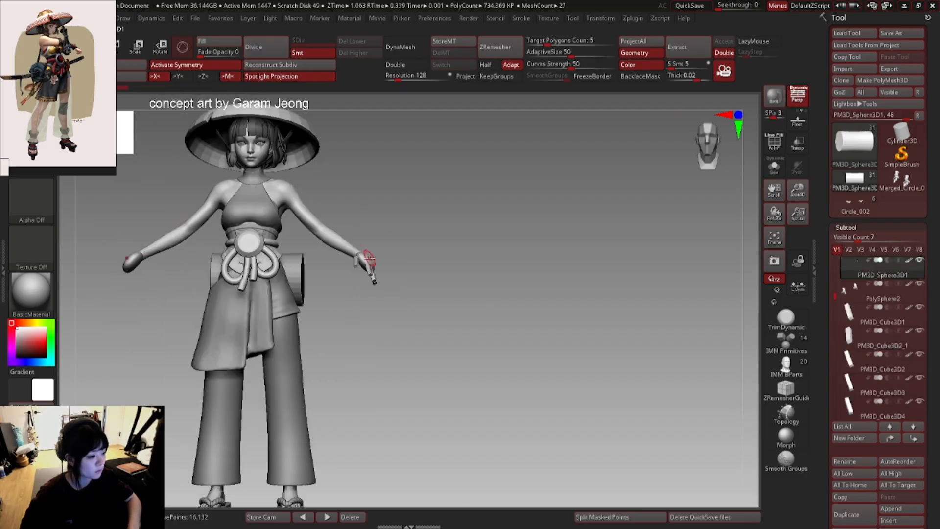
- Activate the scale gizmo on the hand and multi-select the palm and finger subtools
right_click_drag(369, 258, 299, 258, "shift")
key("w")
mouse_move(428, 178)
right_mouse_down("alt")
mouse_move(347, 176)
mouse_move(304, 186)
mouse_move(353, 206)
right_mouse_up("alt")
key("q")
key("e")
left_click_drag(329, 148, 478, 482, "ctrl+alt+shift")
right_click_drag(251, 235, 248, 262, "ctrl")
mouse_move(308, 299)
right_mouse_down()
mouse_move(349, 281)
mouse_move(267, 332)
mouse_move(230, 228)
right_mouse_up()
right_click_drag(352, 220, 297, 217, "shift")
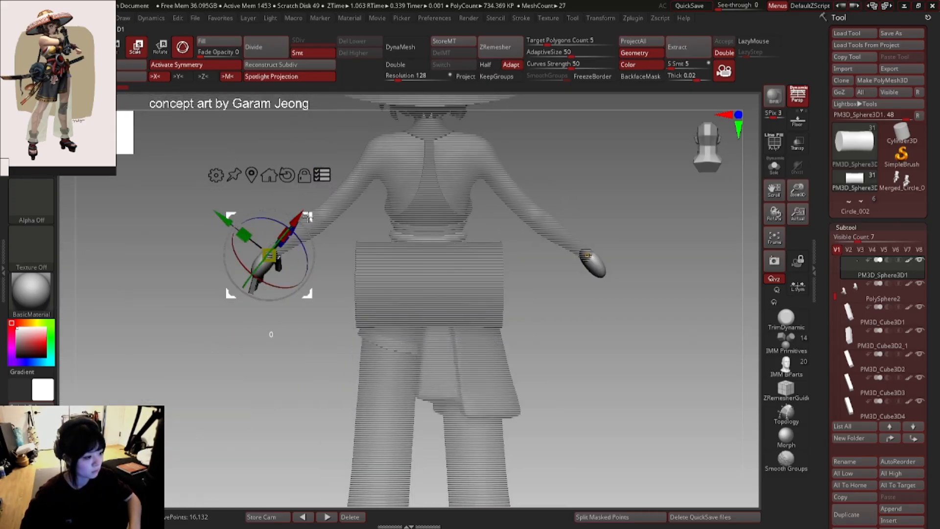
- Nudge the multi-selected palm and fingers at the wrist and make the body the active subtool
left_click_drag(307, 217, 308, 213)
right_click_drag(309, 213, 342, 272)
right_click_drag(250, 316, 344, 280)
right_click_drag(344, 280, 370, 256)
right_click_drag(305, 254, 242, 217, "ctrl")
left_click(308, 251, "alt")
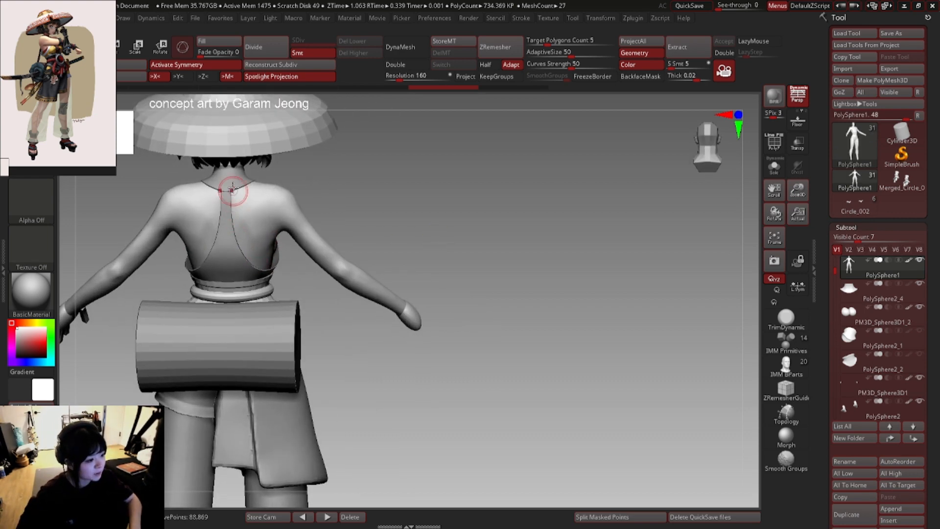
- Compare the whole figure with the standing and sword-holding concept drawings, checking the outfit from several angles
right_click_drag(237, 258, 233, 233)
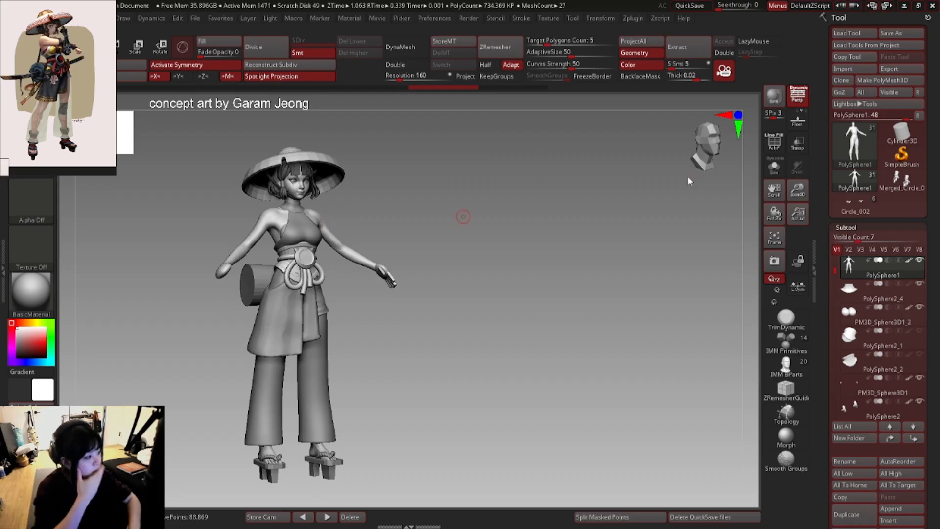
scroll(69, 56, "down", 4)
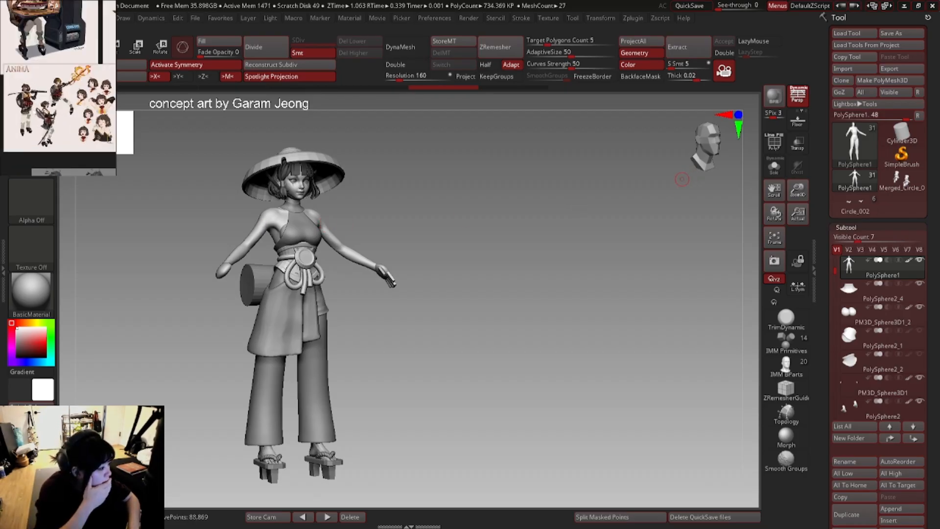
scroll(18, 97, "up", 5)
scroll(21, 92, "up", 3)
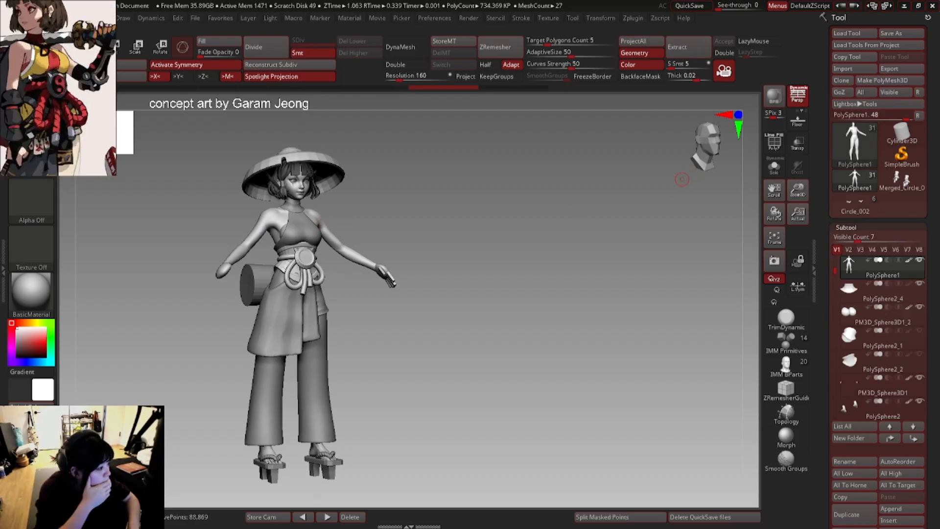
scroll(44, 89, "down", 7)
scroll(87, 97, "up", 5)
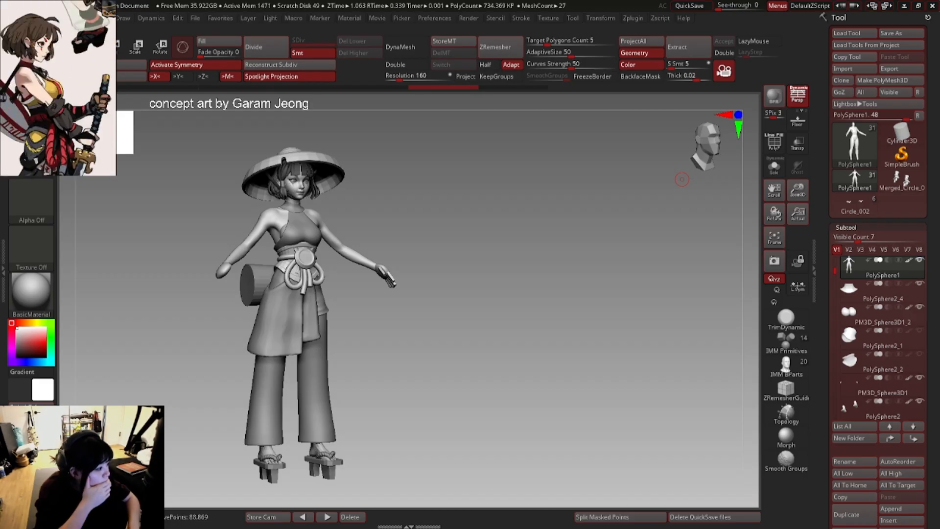
mouse_move(253, 266)
right_mouse_down()
mouse_move(343, 273)
mouse_move(320, 277)
mouse_move(255, 275)
mouse_move(285, 249)
mouse_move(384, 257)
mouse_move(331, 257)
right_mouse_up()
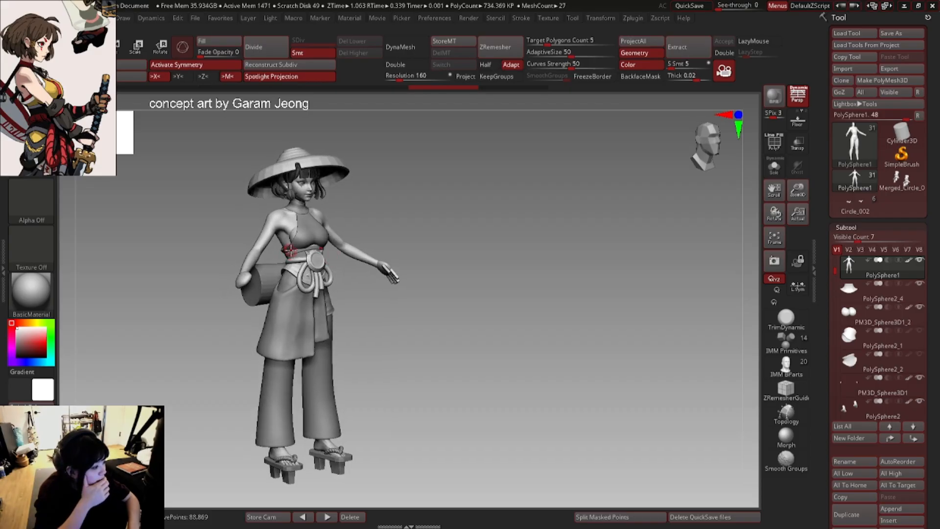
right_click_drag(342, 255, 396, 262)
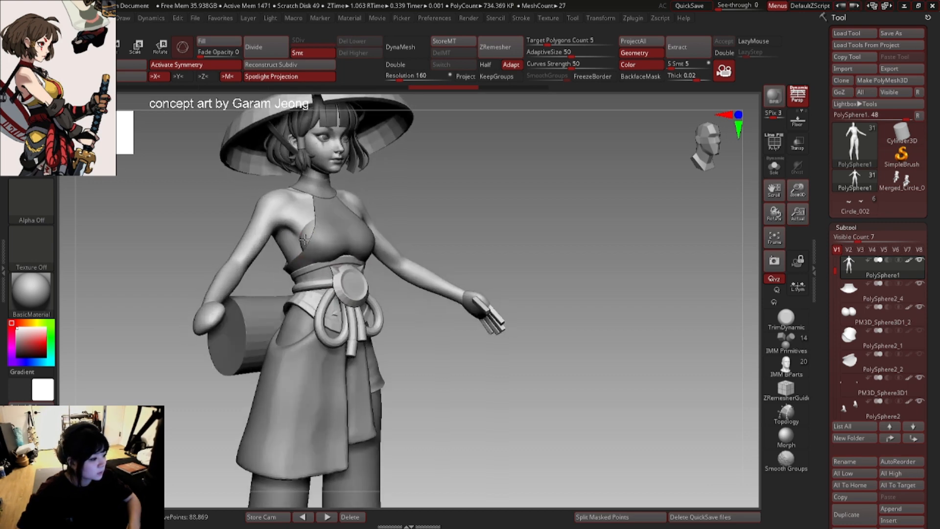
- Make the halter top the active subtool and switch back to the body
right_click_drag(298, 255, 317, 255)
right_click(316, 257)
left_click(315, 252, "alt")
right_click_drag(311, 252, 313, 240)
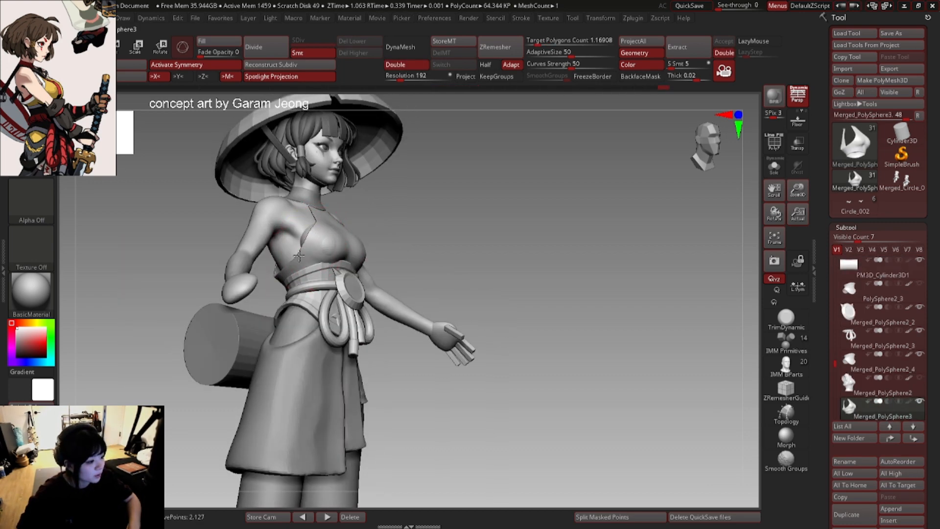
right_click_drag(275, 277, 287, 250)
right_click_drag(287, 249, 315, 262)
left_click(362, 252, "alt")
right_click_drag(314, 262, 378, 245)
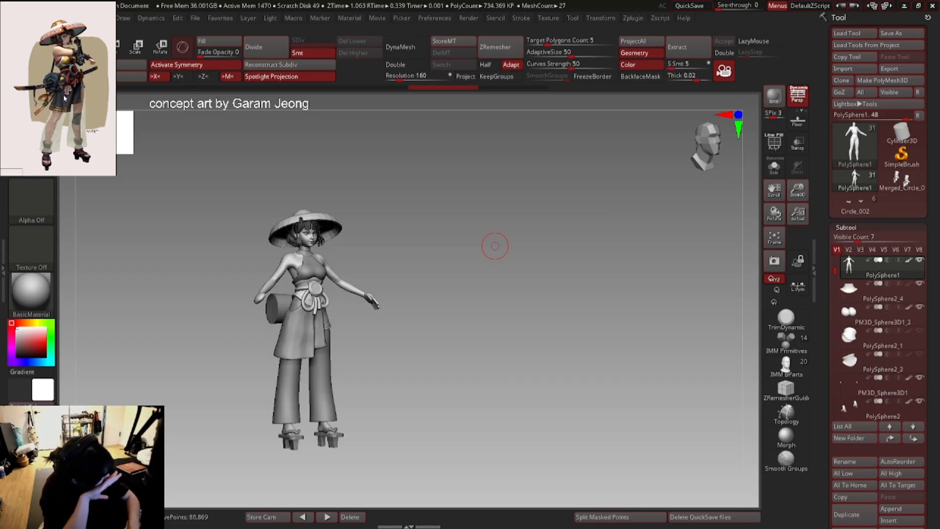
- Examine the skirt and waist gear in the concept painting against the model, and survey the other outfit reference sheets
scroll(64, 98, "up", 3)
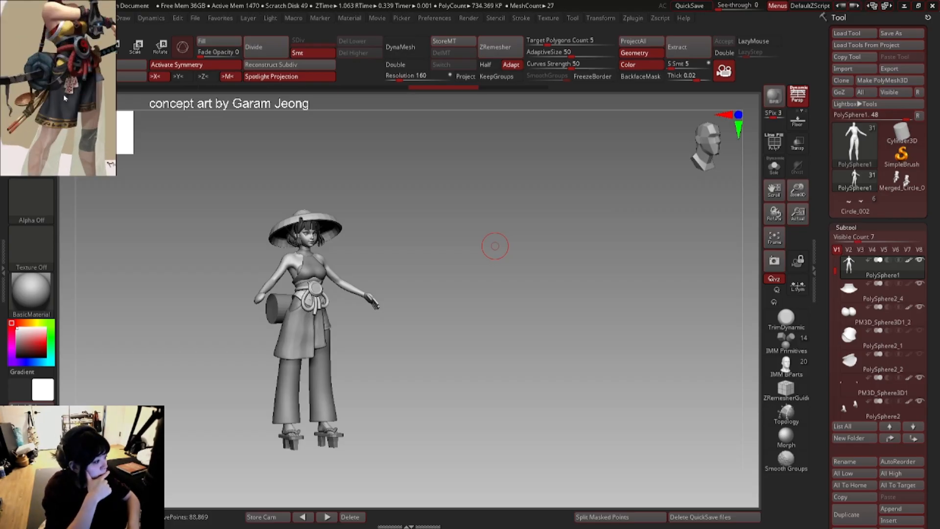
scroll(64, 94, "up", 2)
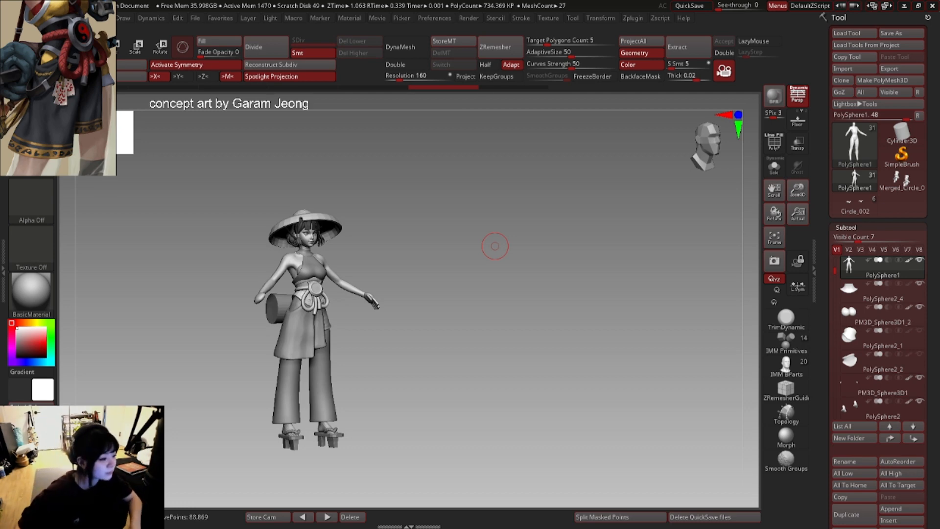
left_click_drag(495, 246, 395, 312, "shift")
mouse_move(590, 238)
middle_mouse_down()
mouse_move(592, 267)
mouse_move(592, 244)
middle_mouse_up()
right_click_drag(318, 273, 288, 291)
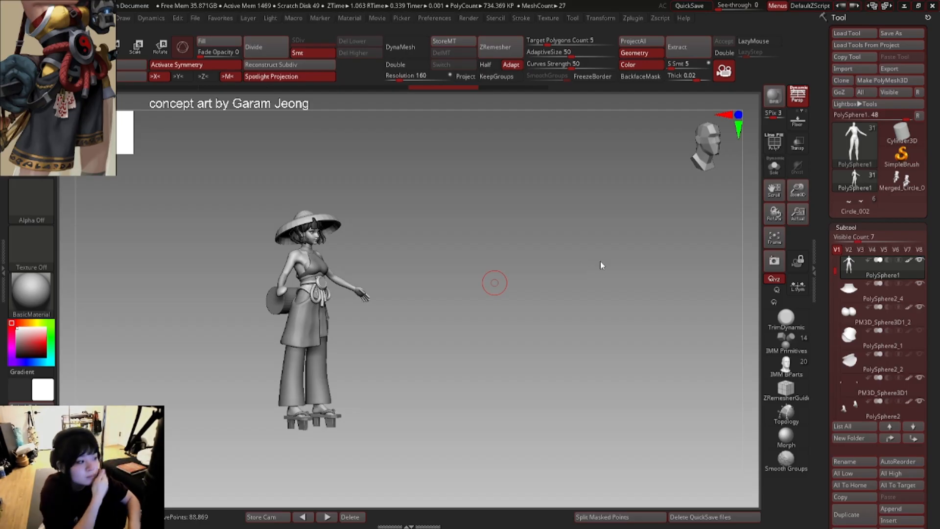
scroll(57, 93, "down", 4)
scroll(50, 95, "up", 5)
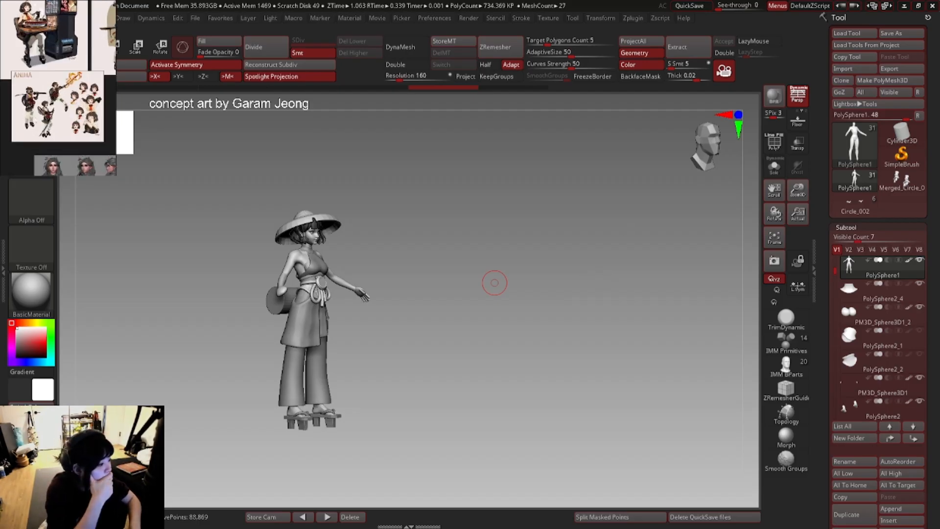
scroll(49, 95, "up", 2)
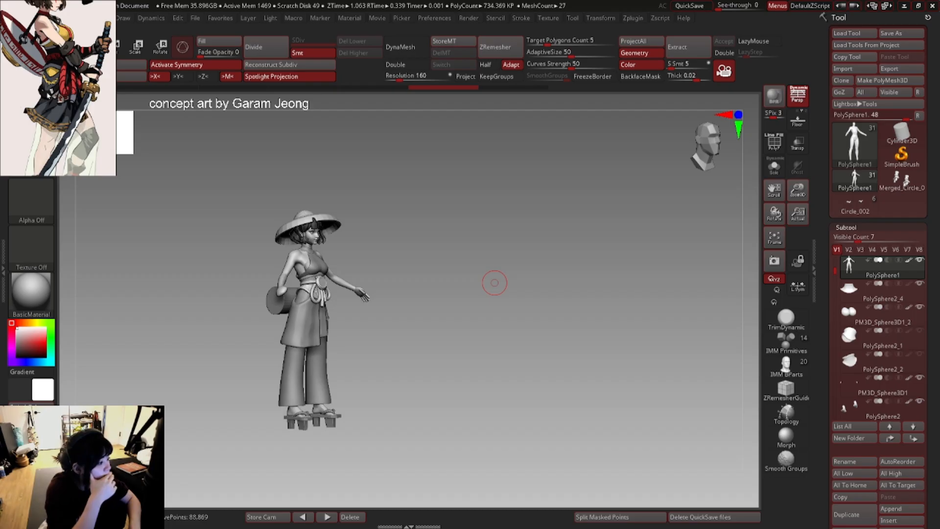
scroll(49, 96, "down", 5)
scroll(56, 132, "up", 6)
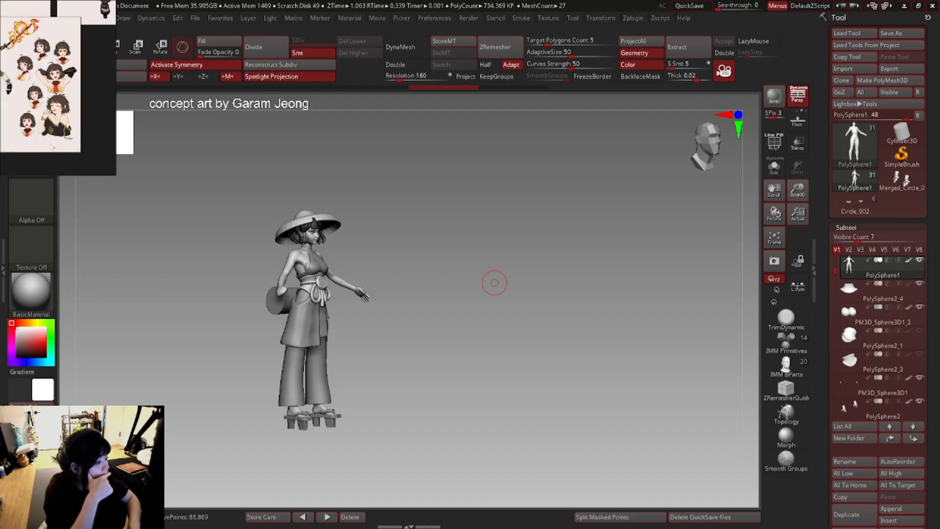
scroll(58, 133, "down", 5)
scroll(81, 29, "up", 6)
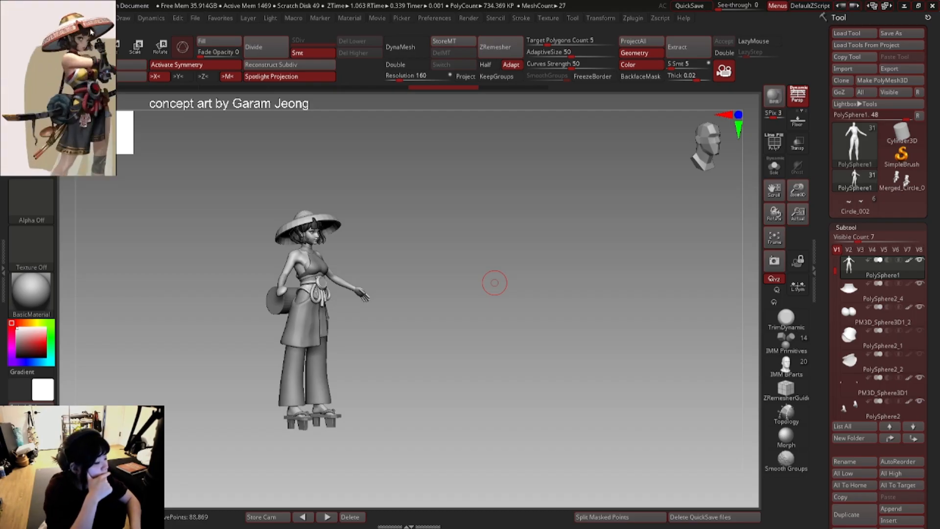
scroll(55, 44, "down", 1)
scroll(62, 109, "down", 4)
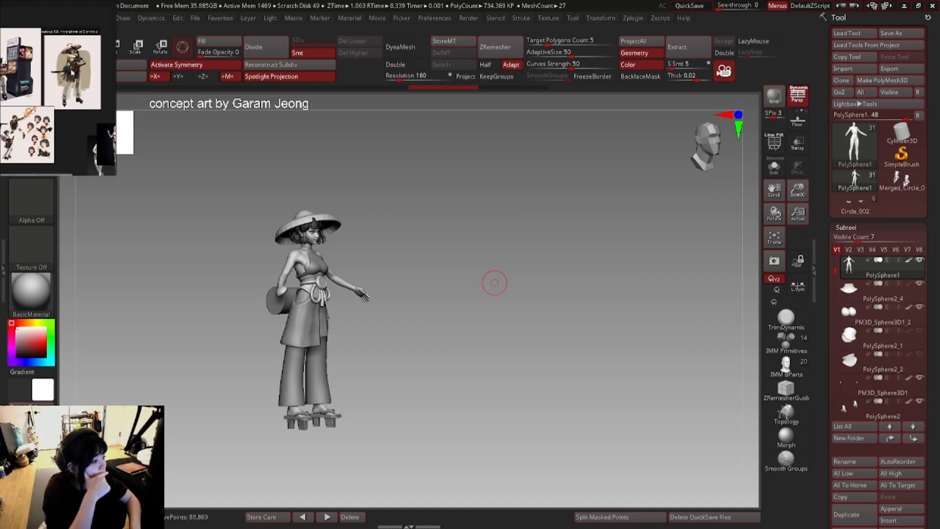
scroll(44, 76, "up", 5)
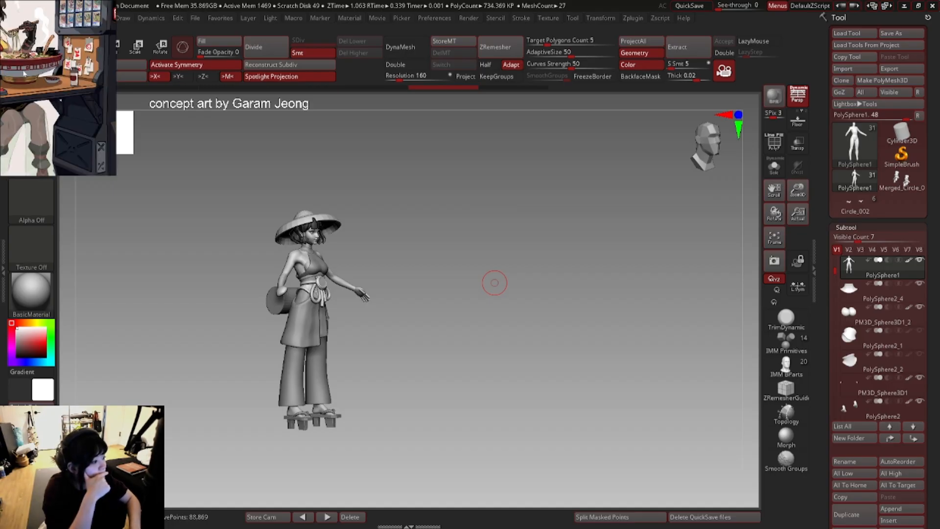
- Examine the legs in the seated arcade drawing and the hat and face in the standing concept painting
middle_click_drag(44, 77, 65, 77)
scroll(65, 76, "down", 3)
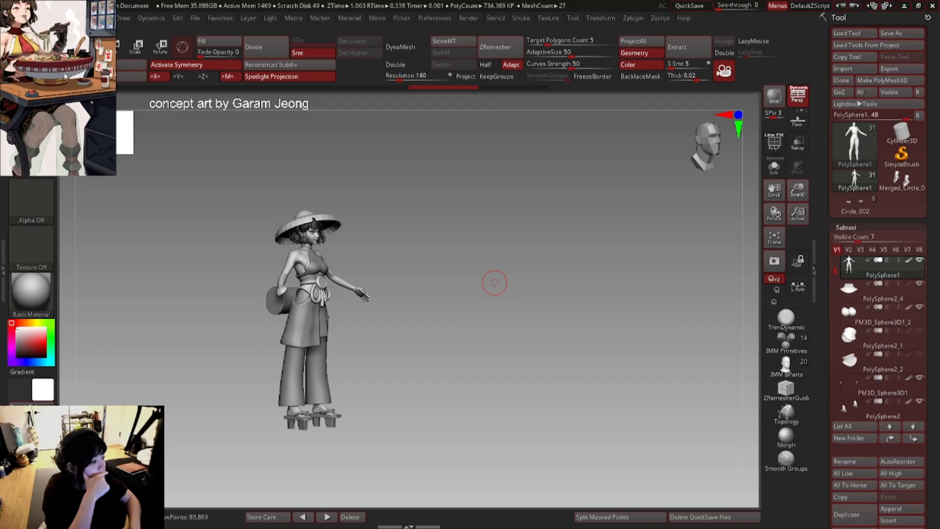
scroll(58, 67, "down", 3)
middle_click_drag(93, 35, 32, 73)
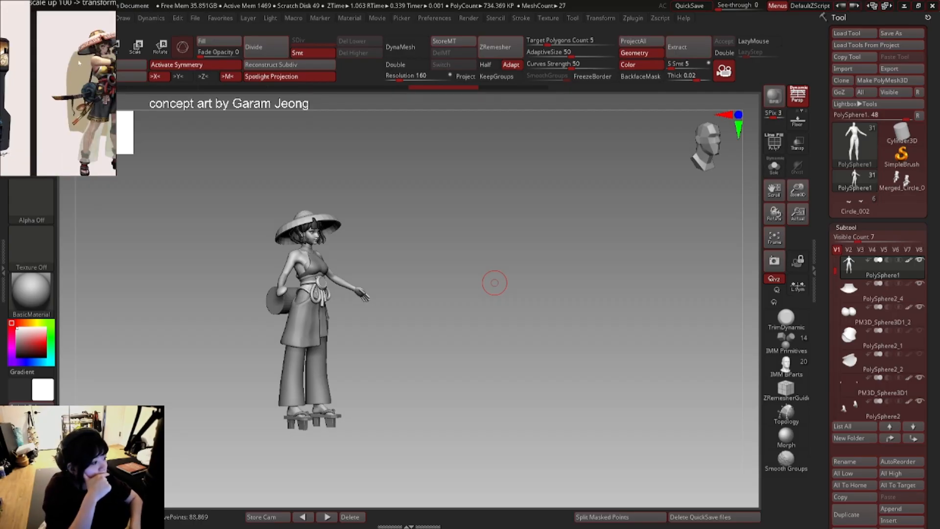
scroll(99, 40, "up", 3)
middle_click_drag(99, 37, 56, 72)
scroll(55, 72, "up", 3)
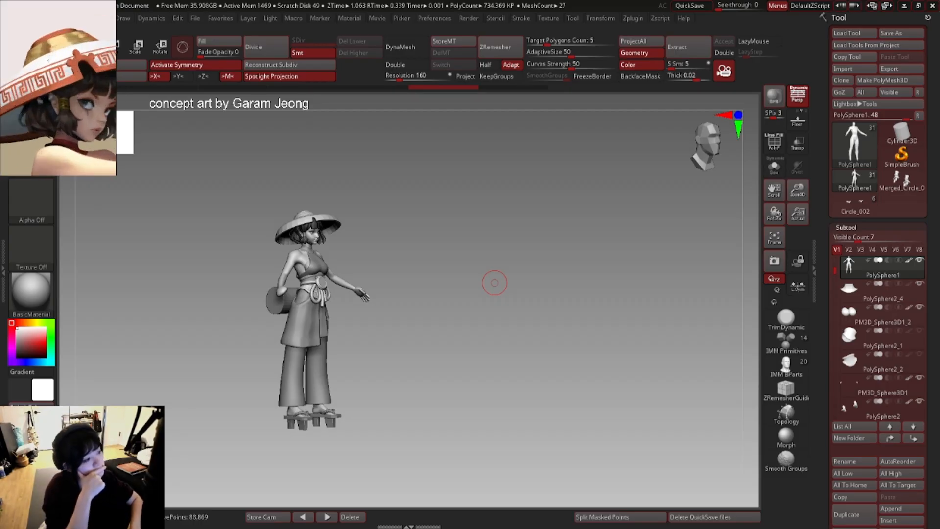
scroll(43, 47, "down", 4)
middle_click_drag(40, 49, 105, 52)
scroll(30, 52, "up", 3)
scroll(34, 57, "down", 3)
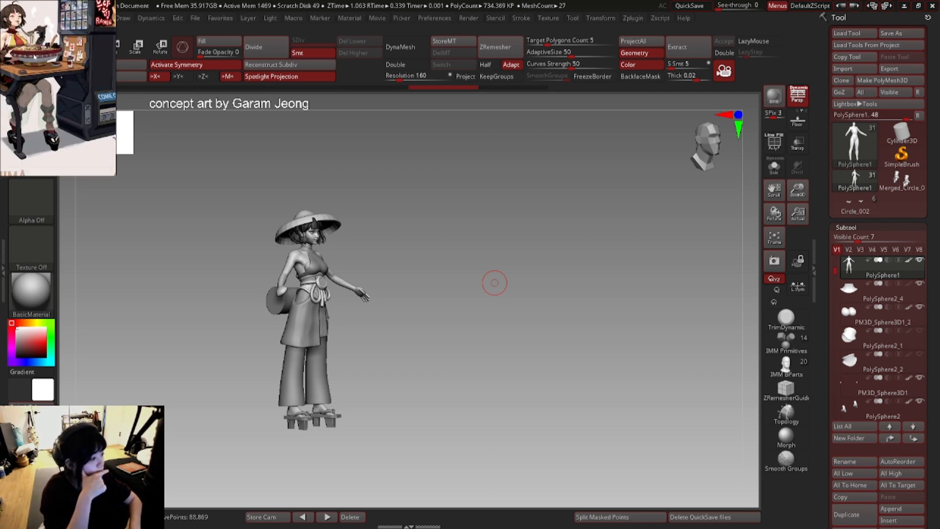
scroll(36, 58, "down", 4)
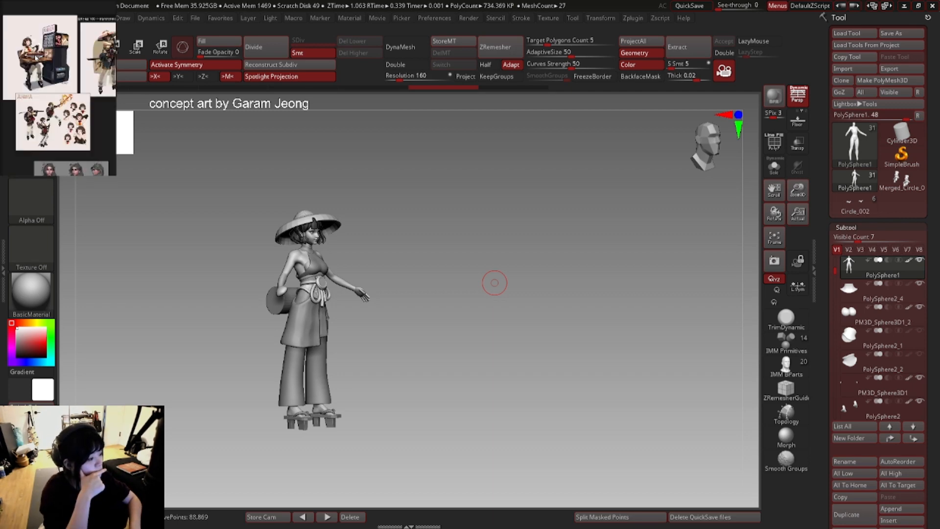
middle_click_drag(35, 58, 78, 48)
scroll(47, 51, "up", 4)
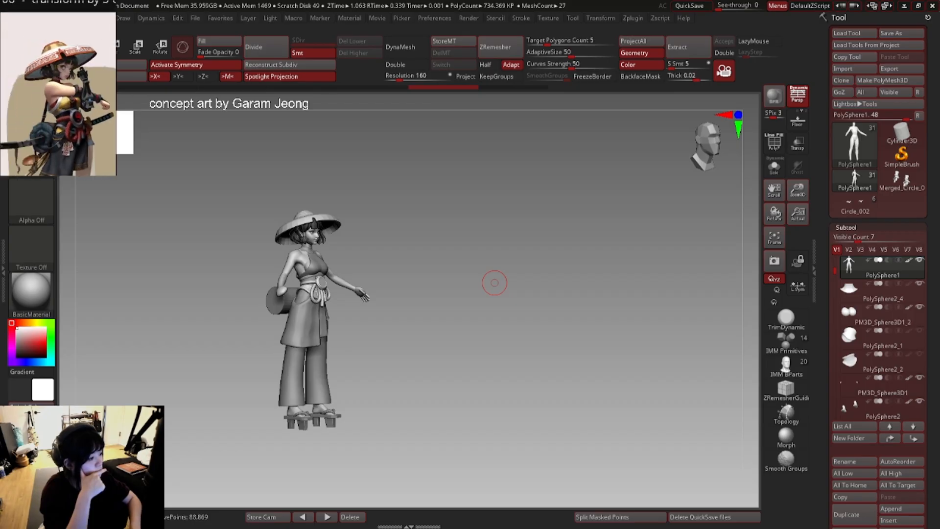
- View the model from a three-quarter angle and examine the red rope belt in the front-facing sword drawing
mouse_move(494, 283)
left_mouse_down()
mouse_move(367, 226)
mouse_move(361, 248)
mouse_move(365, 215)
mouse_move(373, 205)
mouse_move(380, 216)
left_mouse_up()
left_click(708, 156)
left_click_drag(708, 156, 716, 157)
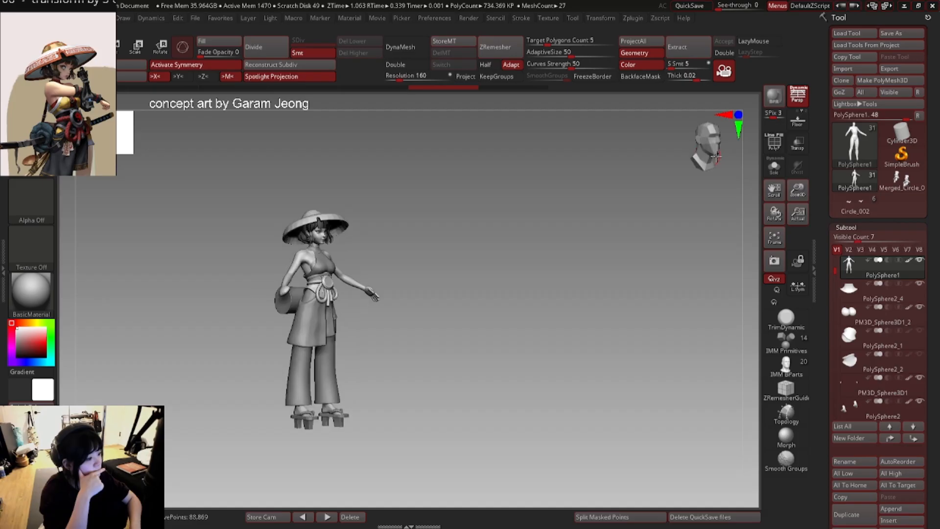
left_click_drag(438, 182, 391, 180)
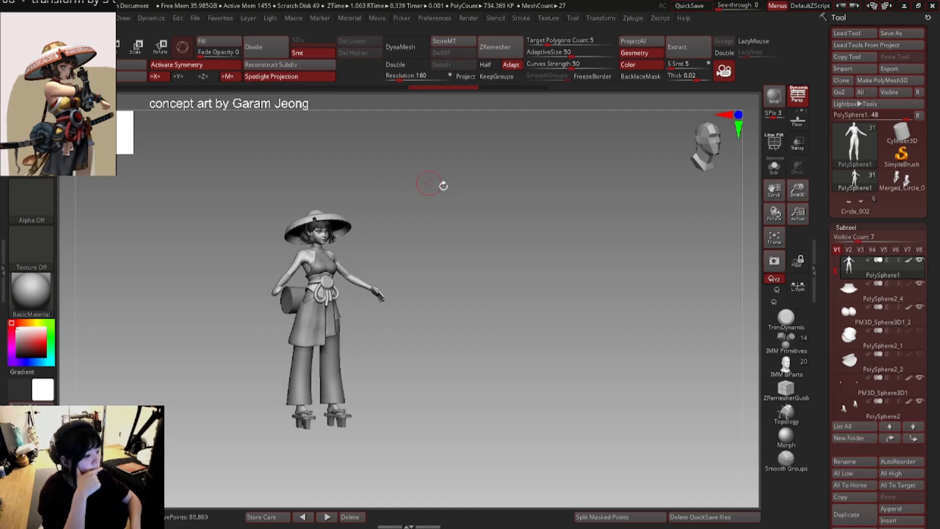
scroll(65, 72, "down", 2)
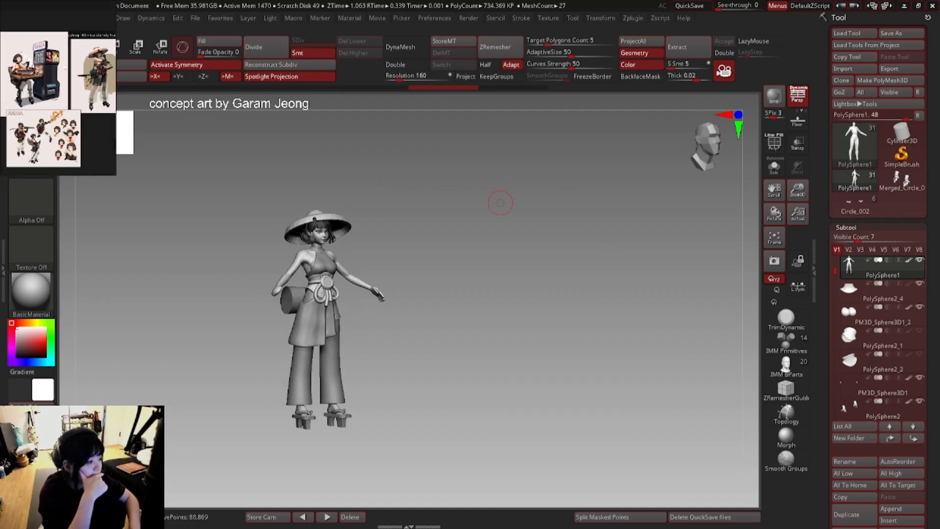
middle_click_drag(15, 128, 65, 76)
scroll(65, 75, "up", 5)
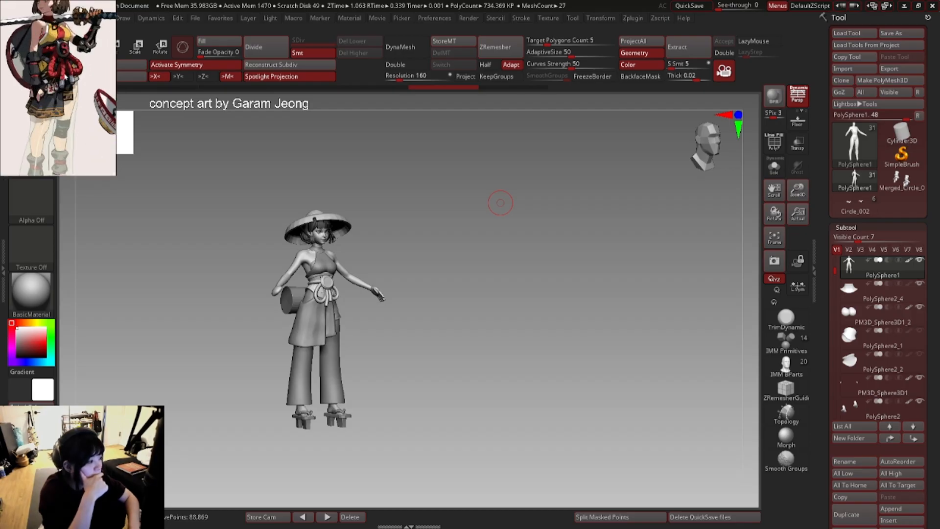
scroll(64, 76, "down", 2)
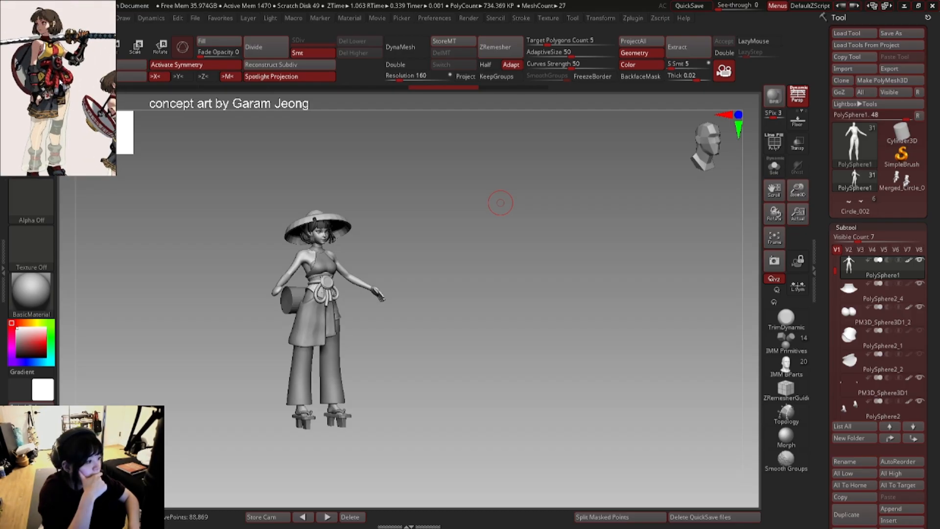
scroll(58, 68, "up", 3)
- Make the round belt disc the active subtool and turn off the gizmo's multi-subtool transform mode
right_click_drag(334, 283, 356, 278)
right_click_drag(357, 277, 342, 292, "ctrl")
left_click(327, 293, "alt")
key("r")
key("shift+f")
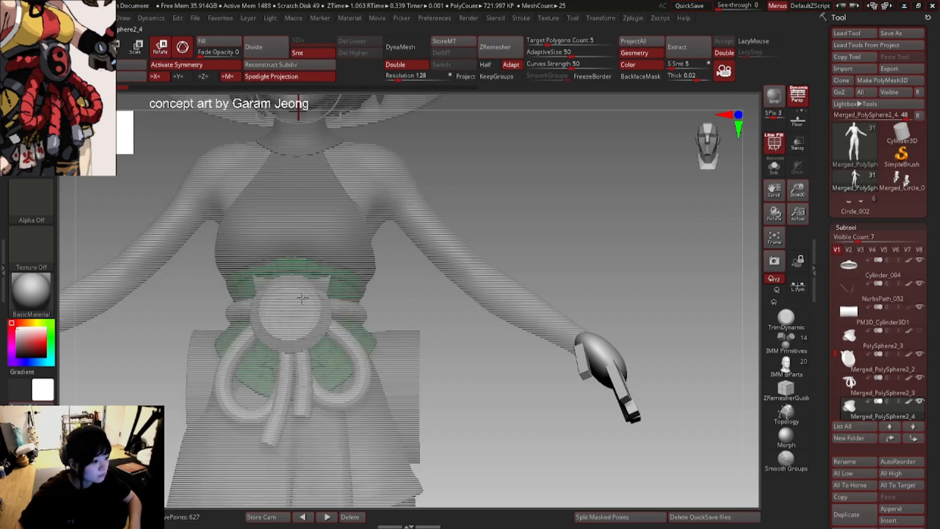
right_click_drag(422, 292, 353, 259, "ctrl")
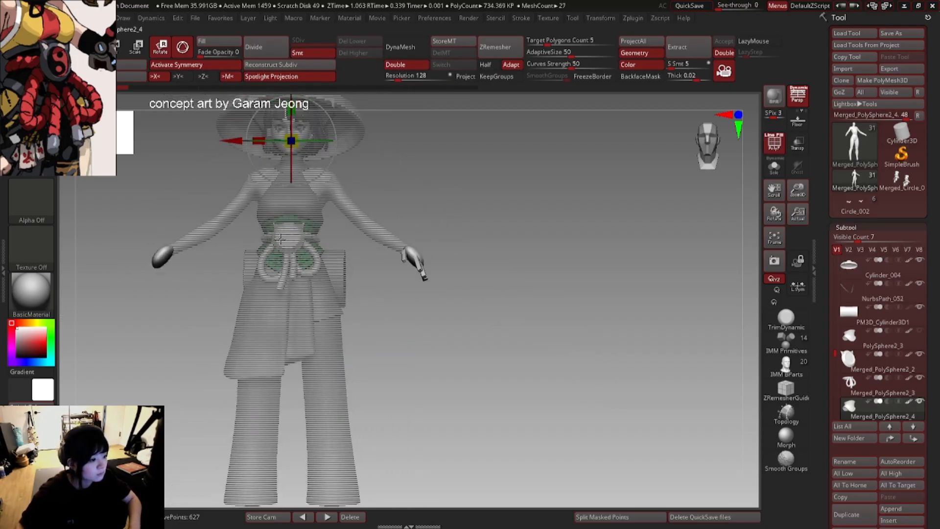
left_click(280, 238, "alt")
key("shift+f")
right_click_drag(349, 178, 319, 300, "alt")
left_click(351, 102)
left_click(316, 298)
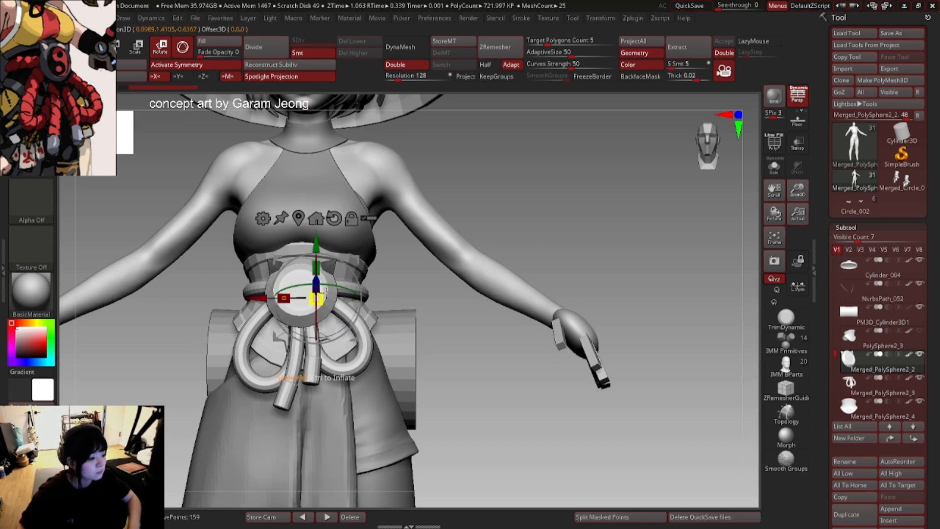
- Turn off symmetry and centre the gizmo on the round belt disc
right_click_drag(282, 265, 266, 298, "ctrl")
key("x")
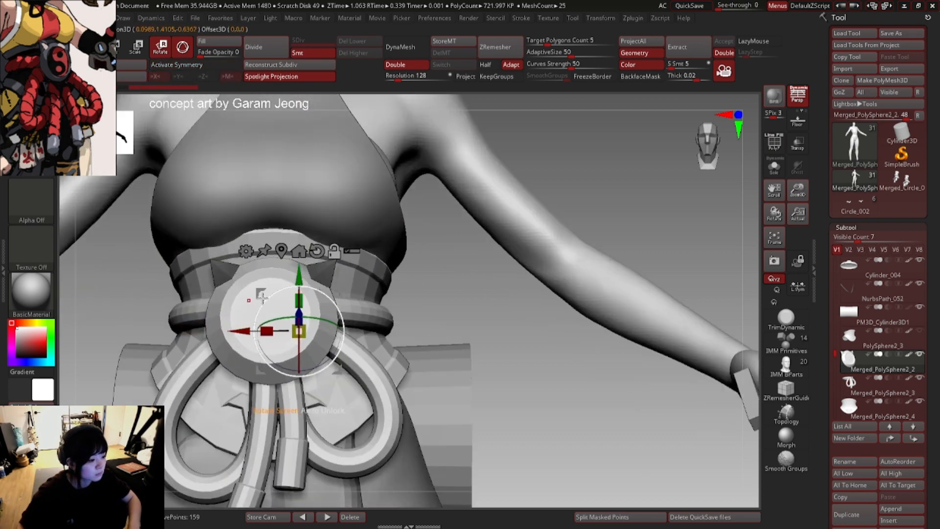
left_click(281, 250)
mouse_move(261, 300)
right_mouse_down("ctrl")
mouse_move(258, 278)
mouse_move(287, 272)
mouse_move(260, 302)
right_mouse_up("ctrl")
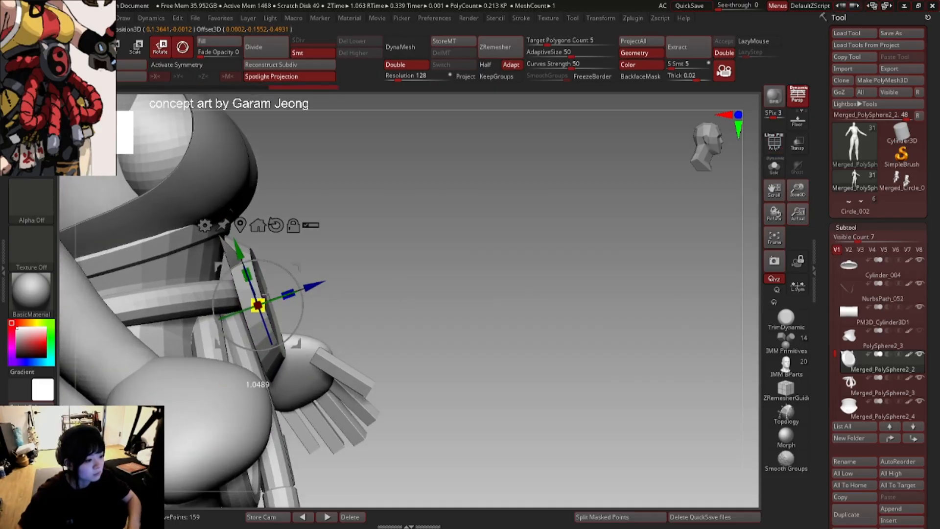
- Fine-tune the size and position of the round belt disc against the rope belt in side view, and return to Draw mode
left_click_drag(265, 296, 267, 294)
right_click_drag(297, 290, 303, 253)
left_click_drag(303, 260, 303, 256)
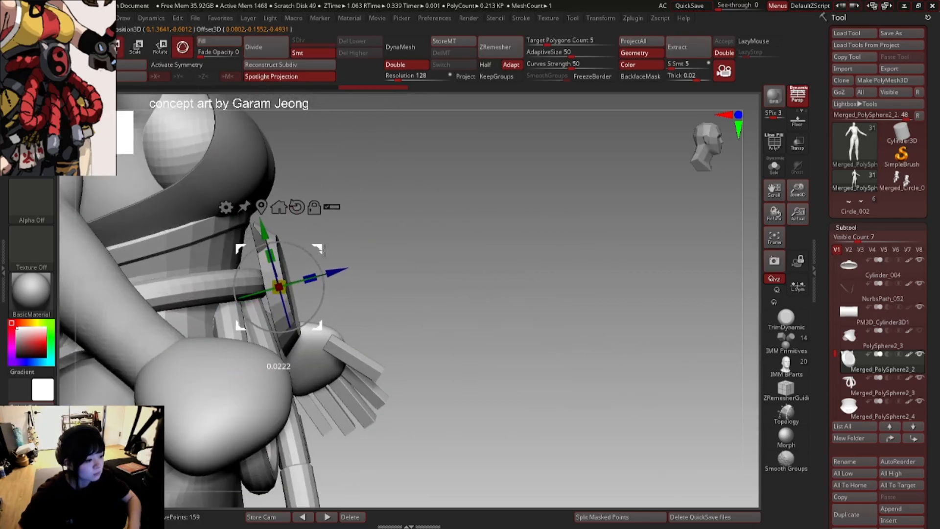
right_click_drag(435, 284, 191, 266)
key("q")
key("w")
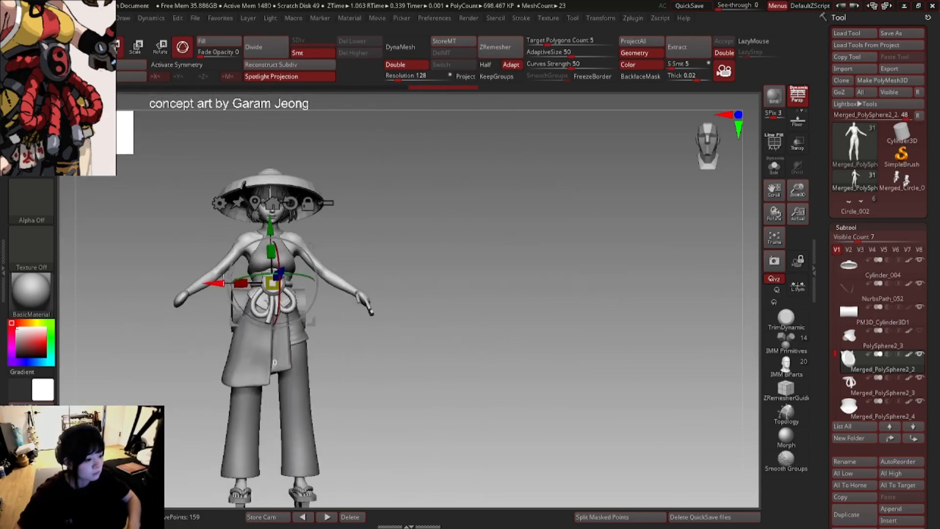
key("q")
right_click_drag(363, 299, 317, 276)
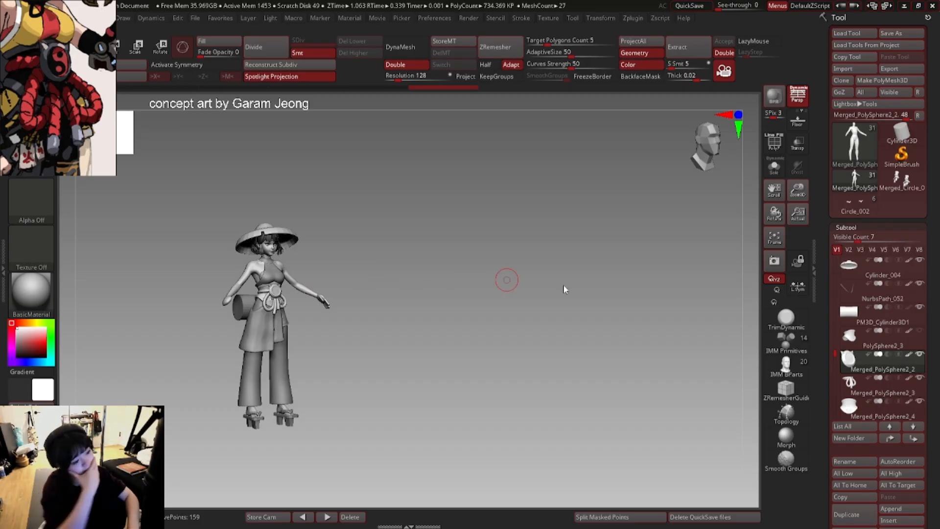
- Examine the red rope, hanging paper tags and skirt in the standing concept painting
scroll(74, 88, "down", 5)
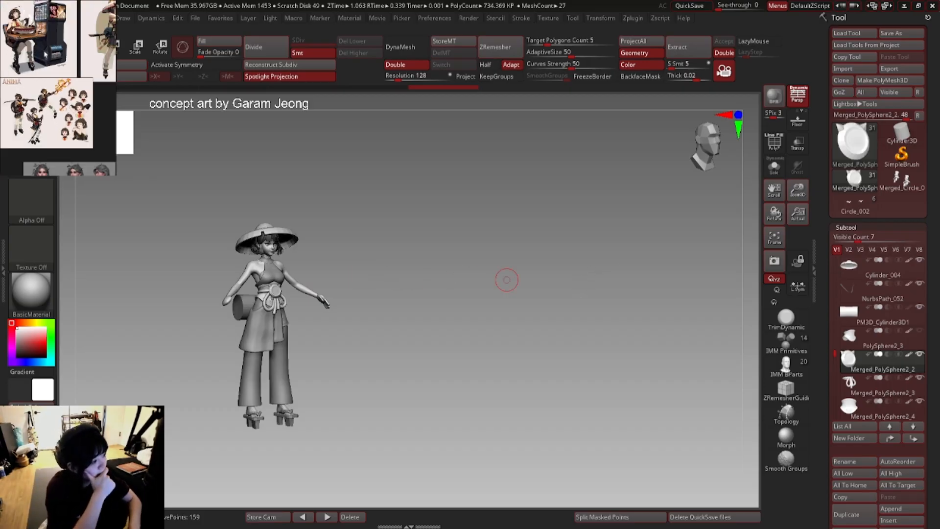
scroll(100, 70, "up", 4)
scroll(101, 70, "up", 1)
mouse_move(94, 73)
middle_mouse_down()
mouse_move(75, 69)
mouse_move(84, 78)
middle_mouse_up()
scroll(83, 78, "down", 1)
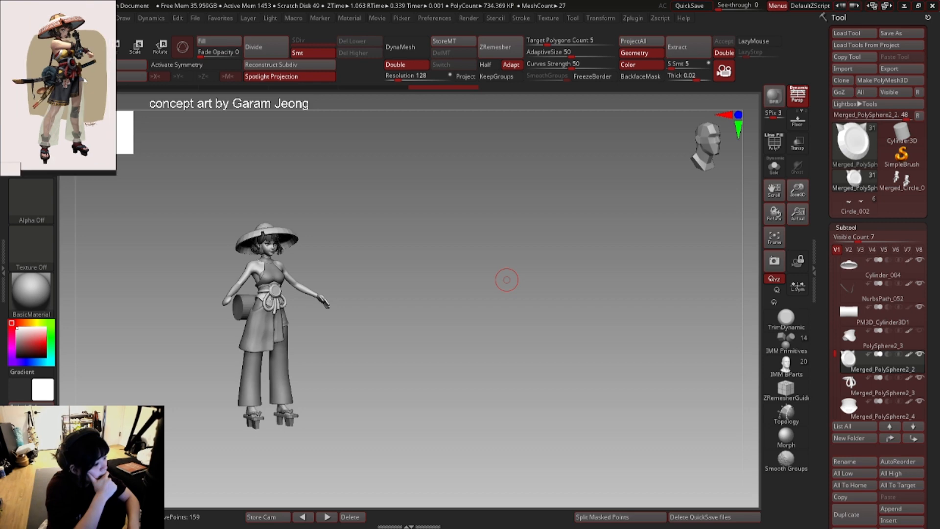
scroll(79, 80, "up", 5)
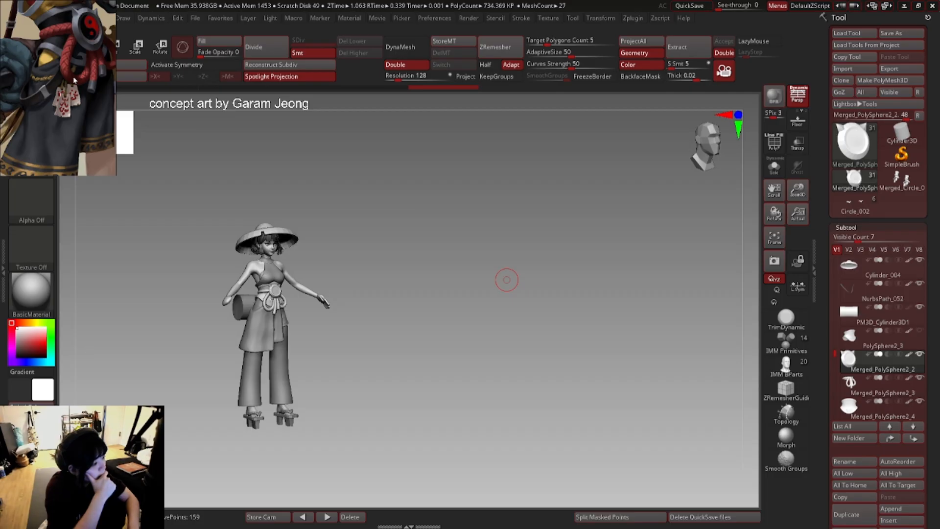
scroll(73, 81, "up", 2)
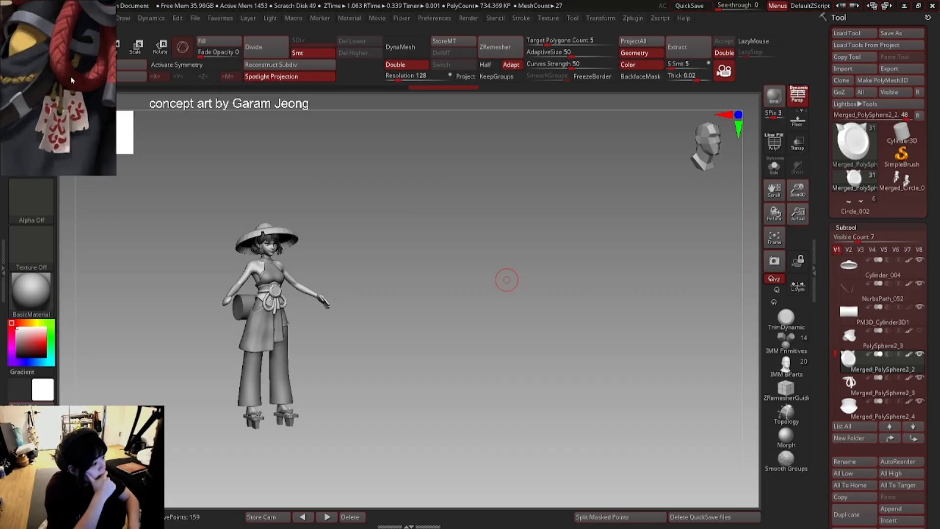
scroll(71, 78, "up", 2)
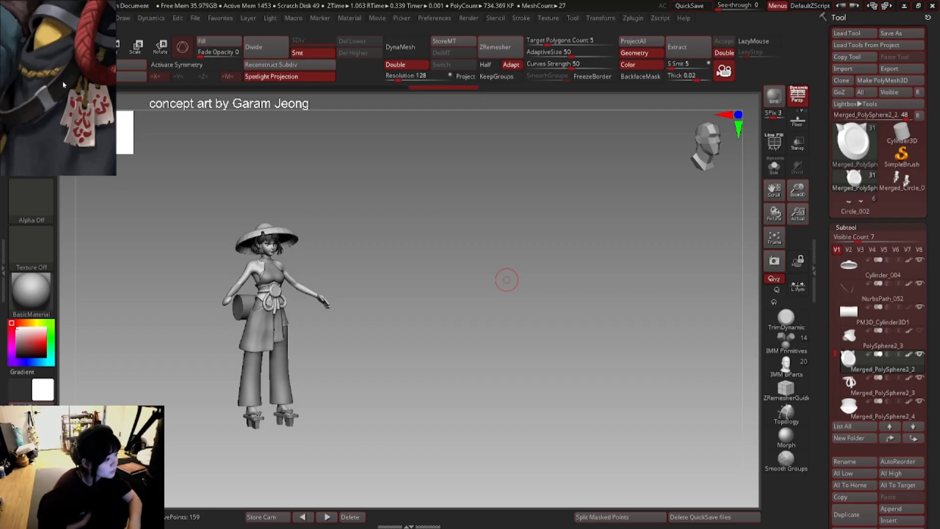
scroll(61, 83, "down", 5)
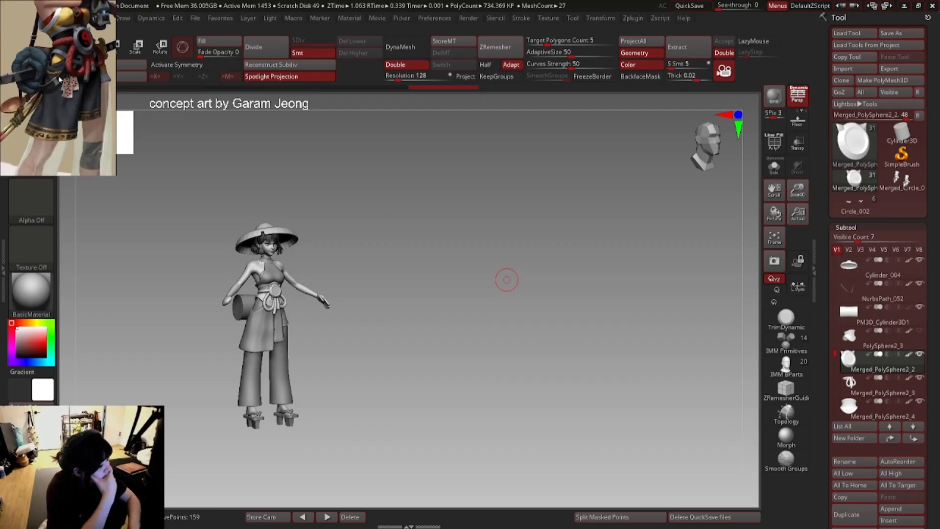
scroll(60, 79, "down", 2)
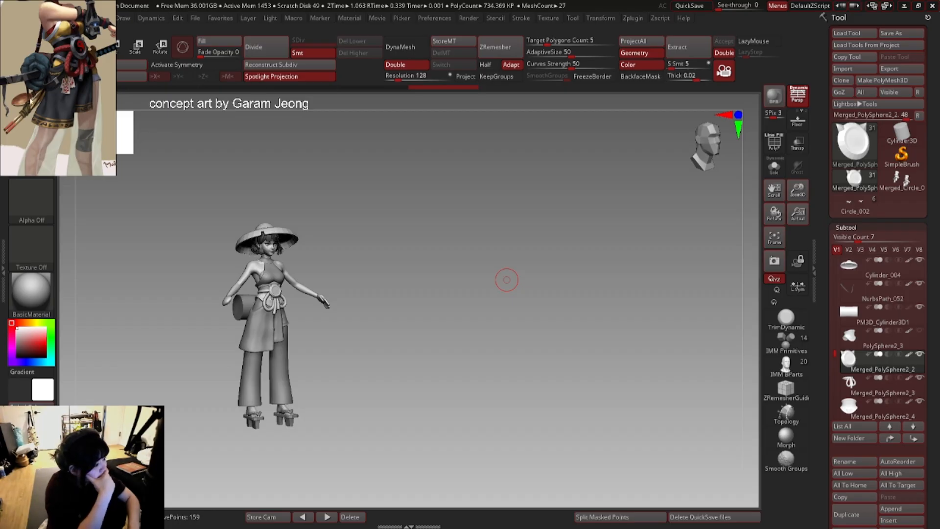
scroll(36, 101, "up", 3)
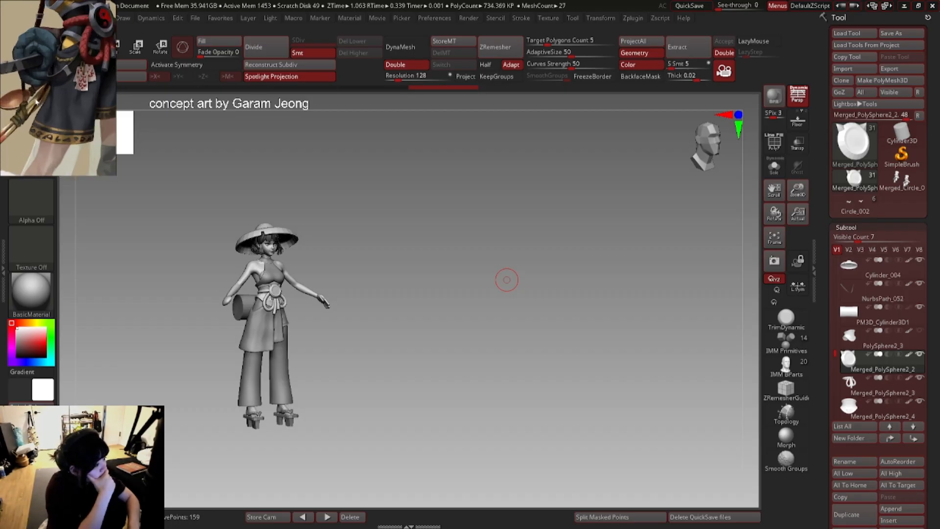
scroll(62, 89, "up", 4)
middle_click_drag(104, 90, 61, 95)
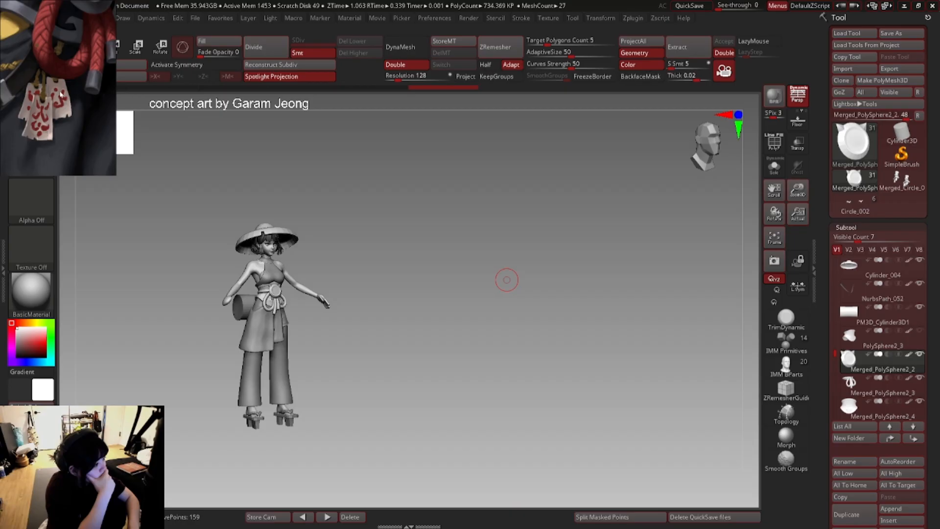
scroll(61, 95, "down", 4)
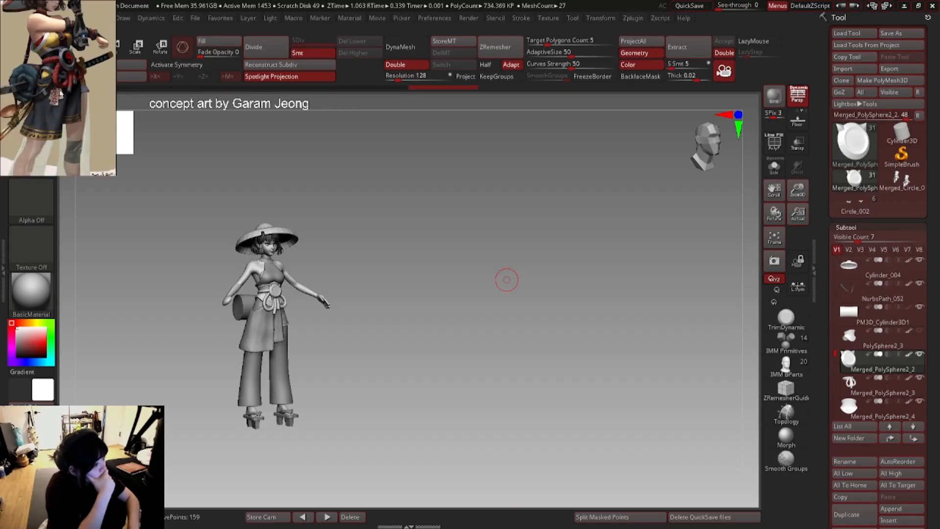
- Examine the raised gloved hand and forearm guard in the standing concept painting
middle_click_drag(92, 25, 83, 76)
scroll(63, 72, "up", 4)
scroll(75, 57, "up", 3)
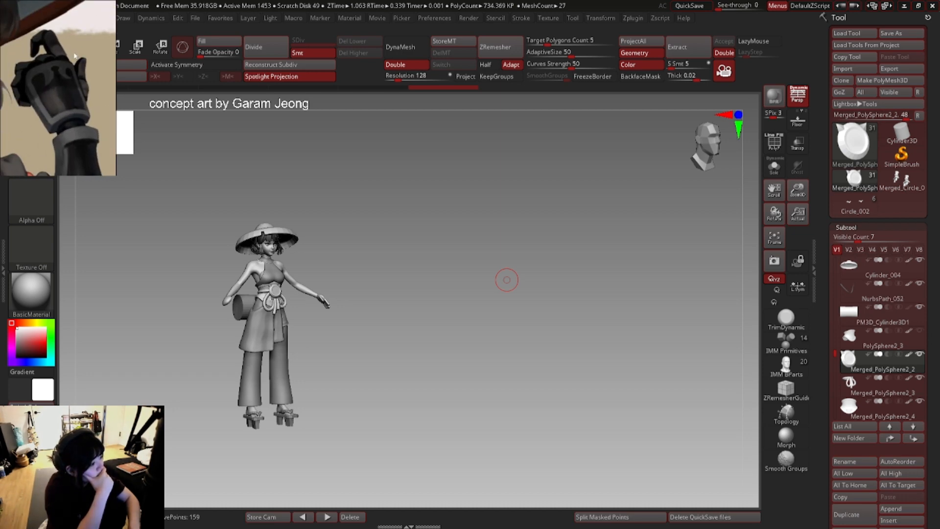
scroll(74, 57, "down", 2)
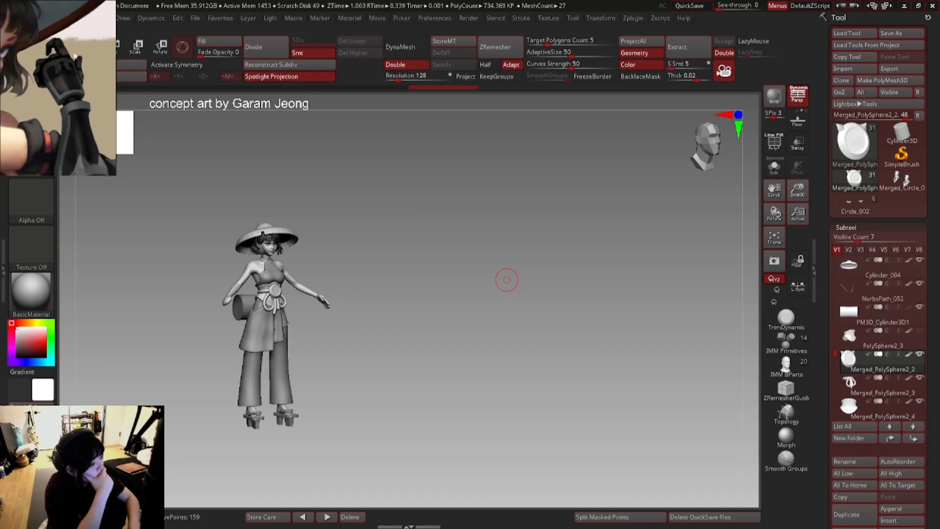
scroll(74, 57, "down", 2)
scroll(81, 65, "up", 3)
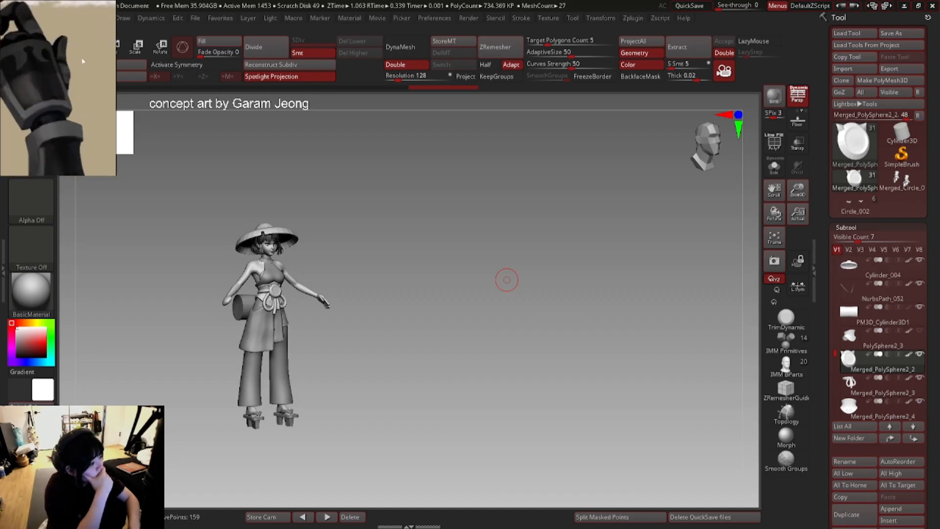
scroll(82, 62, "down", 2)
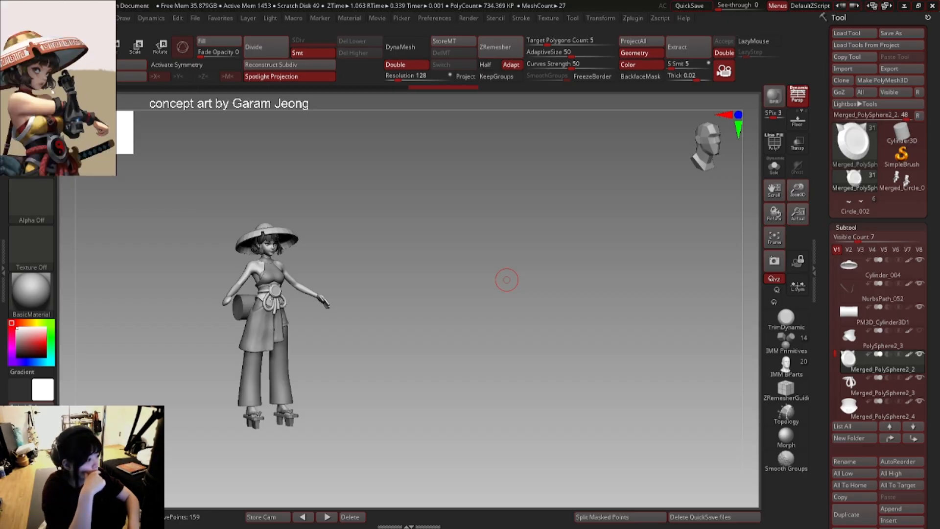
- Review the whole figure's silhouette from three-quarter views against the full standing concept painting
mouse_move(353, 242)
left_mouse_down()
mouse_move(304, 242)
mouse_move(323, 234)
mouse_move(368, 244)
left_mouse_up()
mouse_move(367, 245)
left_mouse_down()
mouse_move(378, 242)
mouse_move(359, 237)
mouse_move(369, 221)
mouse_move(377, 242)
mouse_move(384, 235)
left_mouse_up()
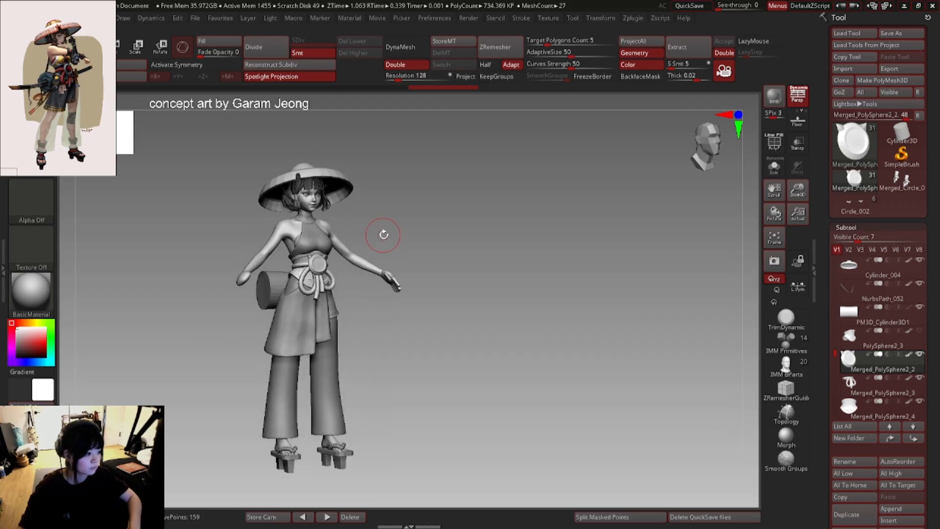
left_click_drag(467, 217, 426, 231, "alt")
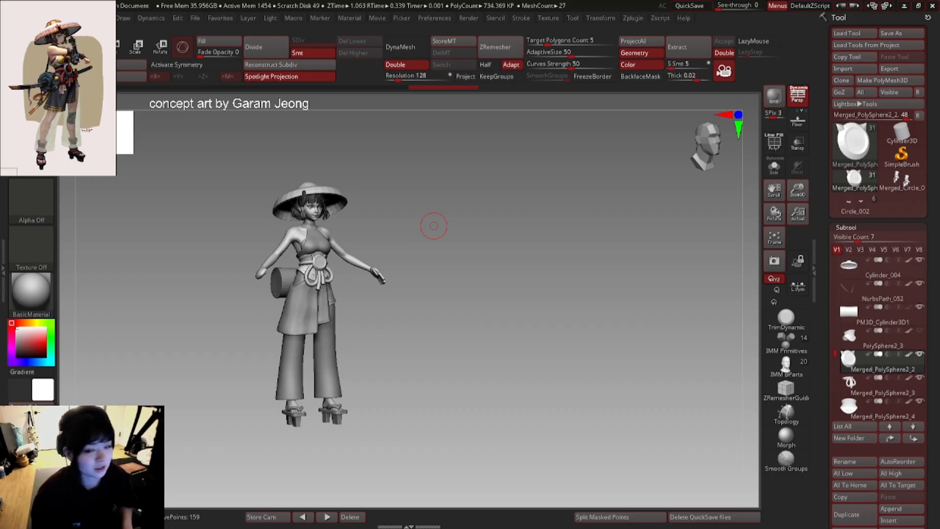
left_click_drag(389, 206, 387, 187)
left_click_drag(386, 186, 406, 195)
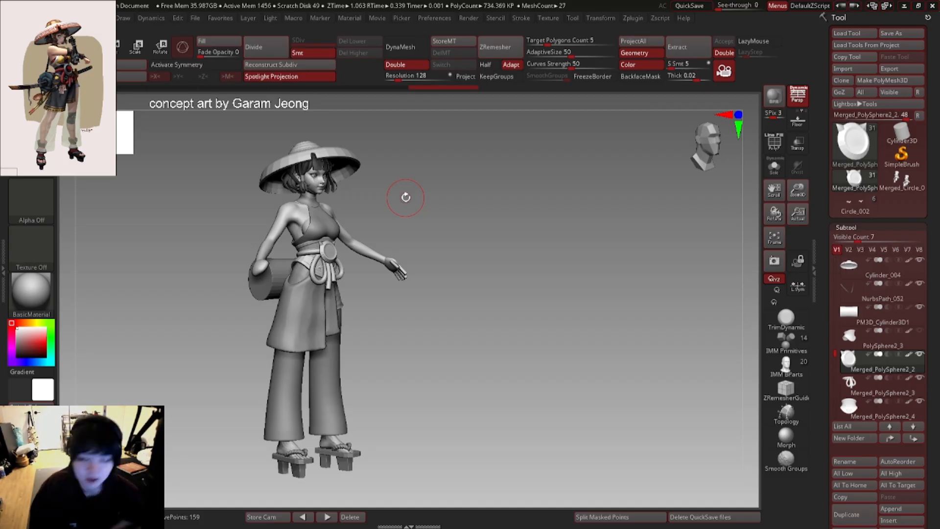
left_click_drag(369, 269, 376, 278, "shift")
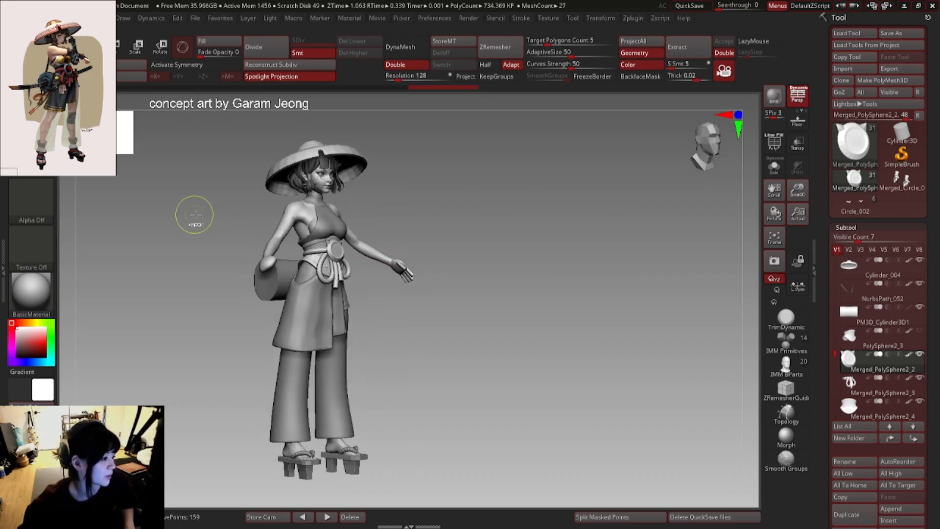
left_click_drag(193, 210, 388, 214)
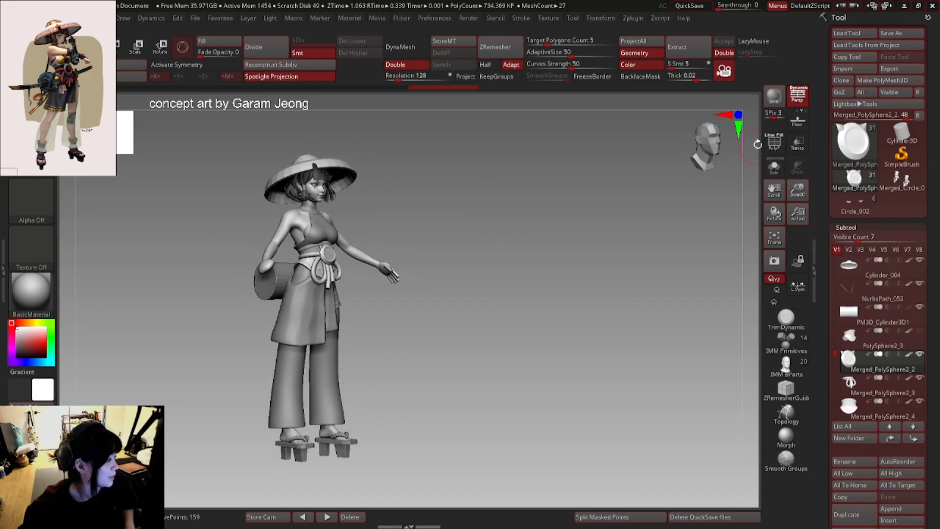
- Show the floor grid under the figure and run a BPR render with shadows from a three-quarter view
left_click(797, 120)
left_click(781, 102)
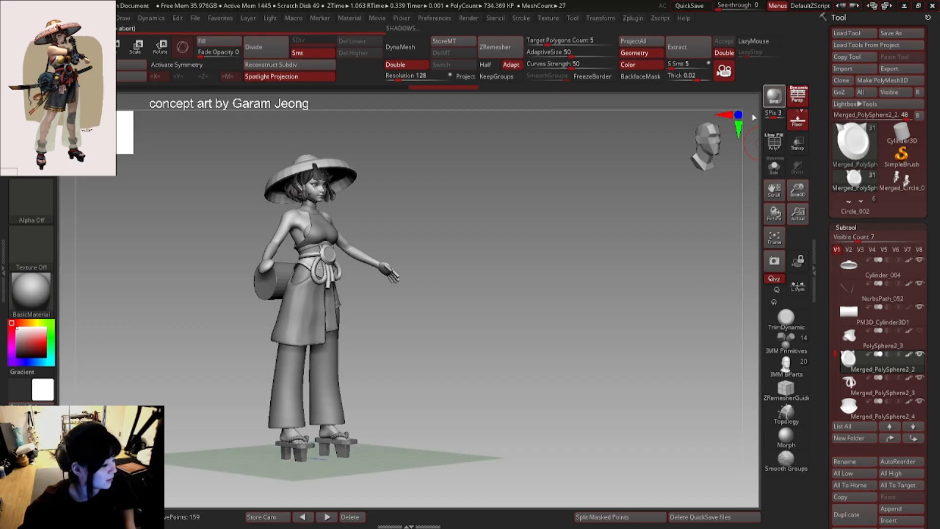
left_click_drag(424, 225, 404, 208)
right_click_drag(405, 207, 400, 211)
right_click(400, 211)
left_click(774, 97)
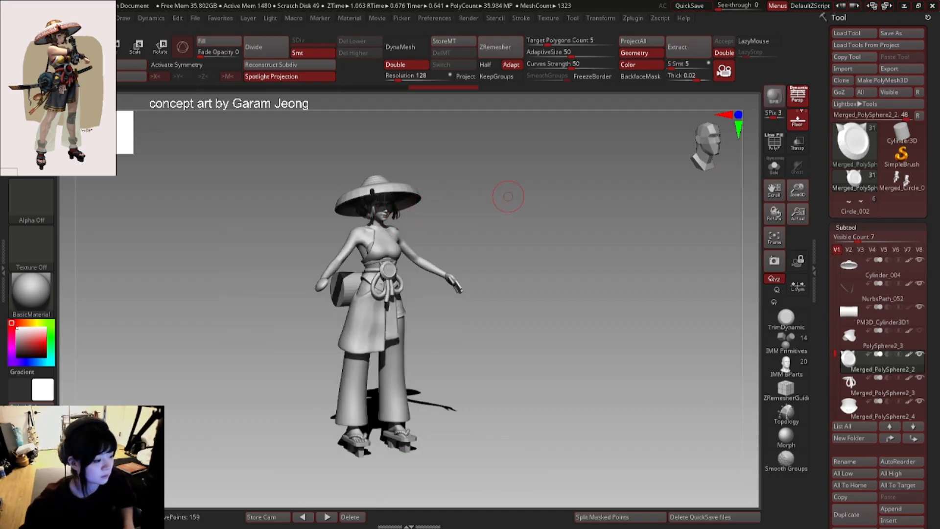
right_click_drag(494, 183, 485, 181)
left_click_drag(485, 181, 500, 186)
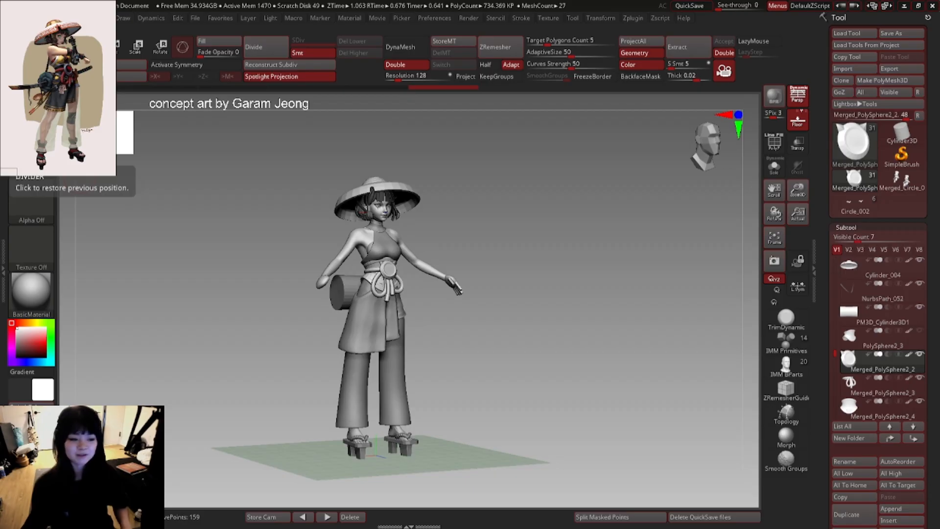
left_click_drag(363, 305, 447, 269)
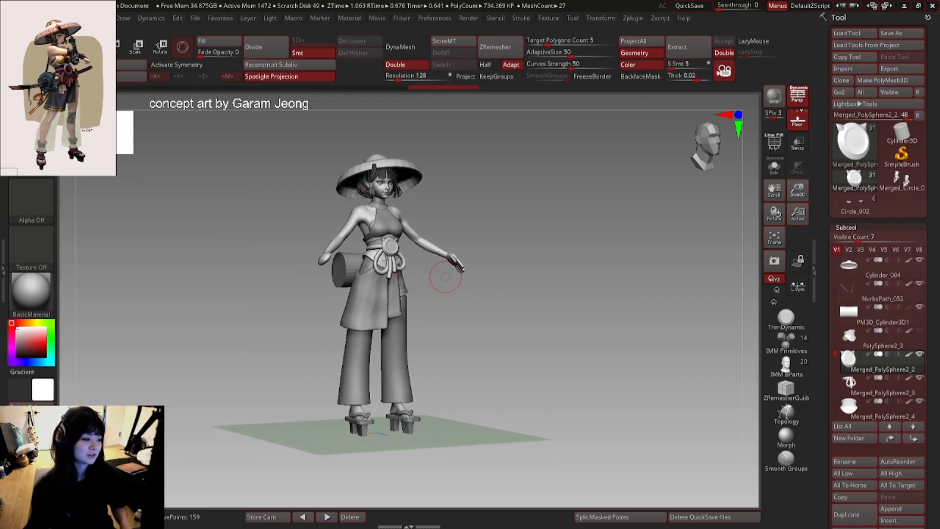
left_click_drag(472, 148, 472, 183)
right_click_drag(473, 183, 471, 183)
right_click(470, 182)
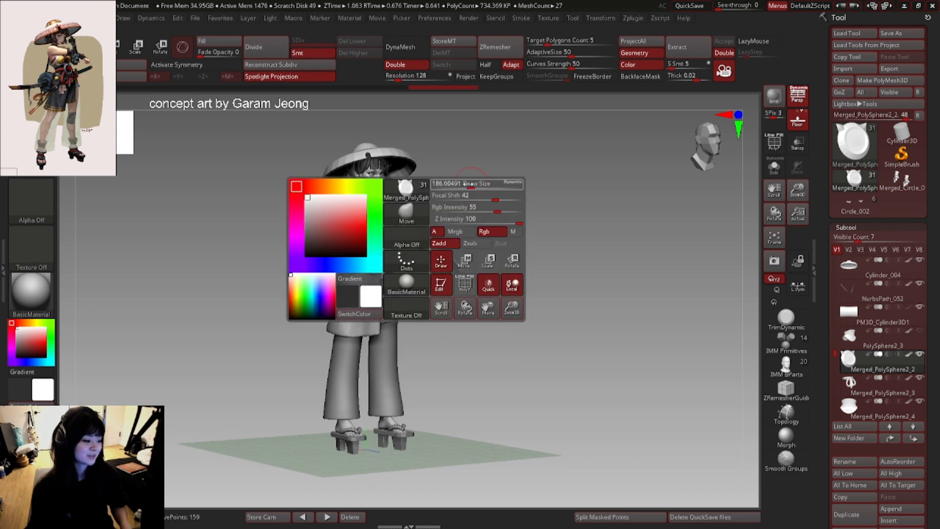
mouse_move(478, 180)
left_mouse_down()
mouse_move(458, 175)
mouse_move(470, 175)
left_mouse_up()
right_click_drag(470, 176, 470, 201, "ctrl")
key("space")
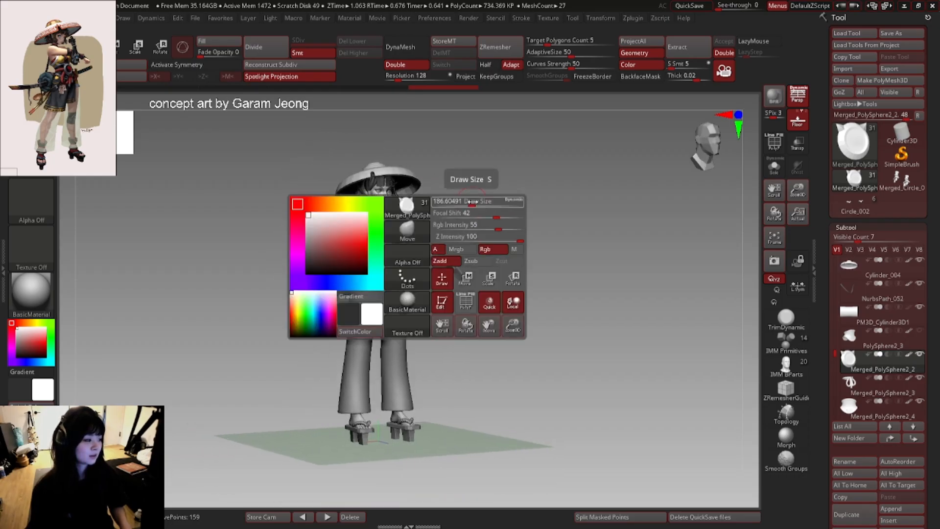